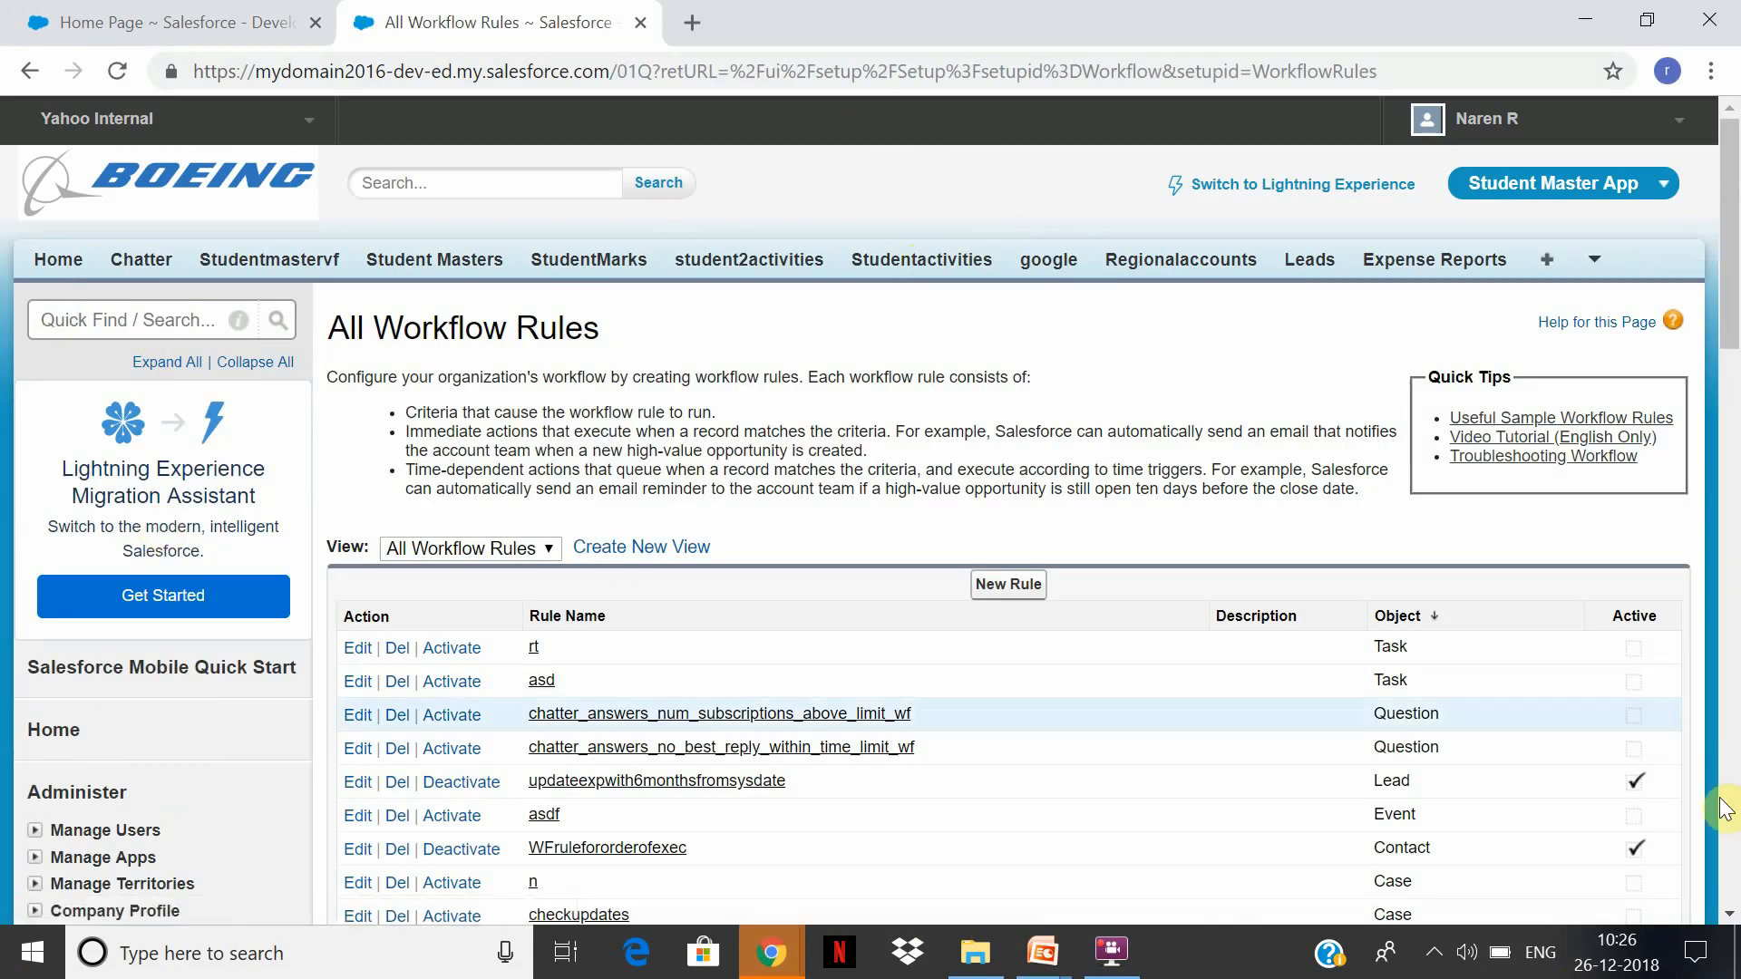
# Deactivate the Welcomestudent workflow rule on the StudentMaster2 object.
pyautogui.moveTo(1736, 281); pyautogui.dragTo(1736, 647)
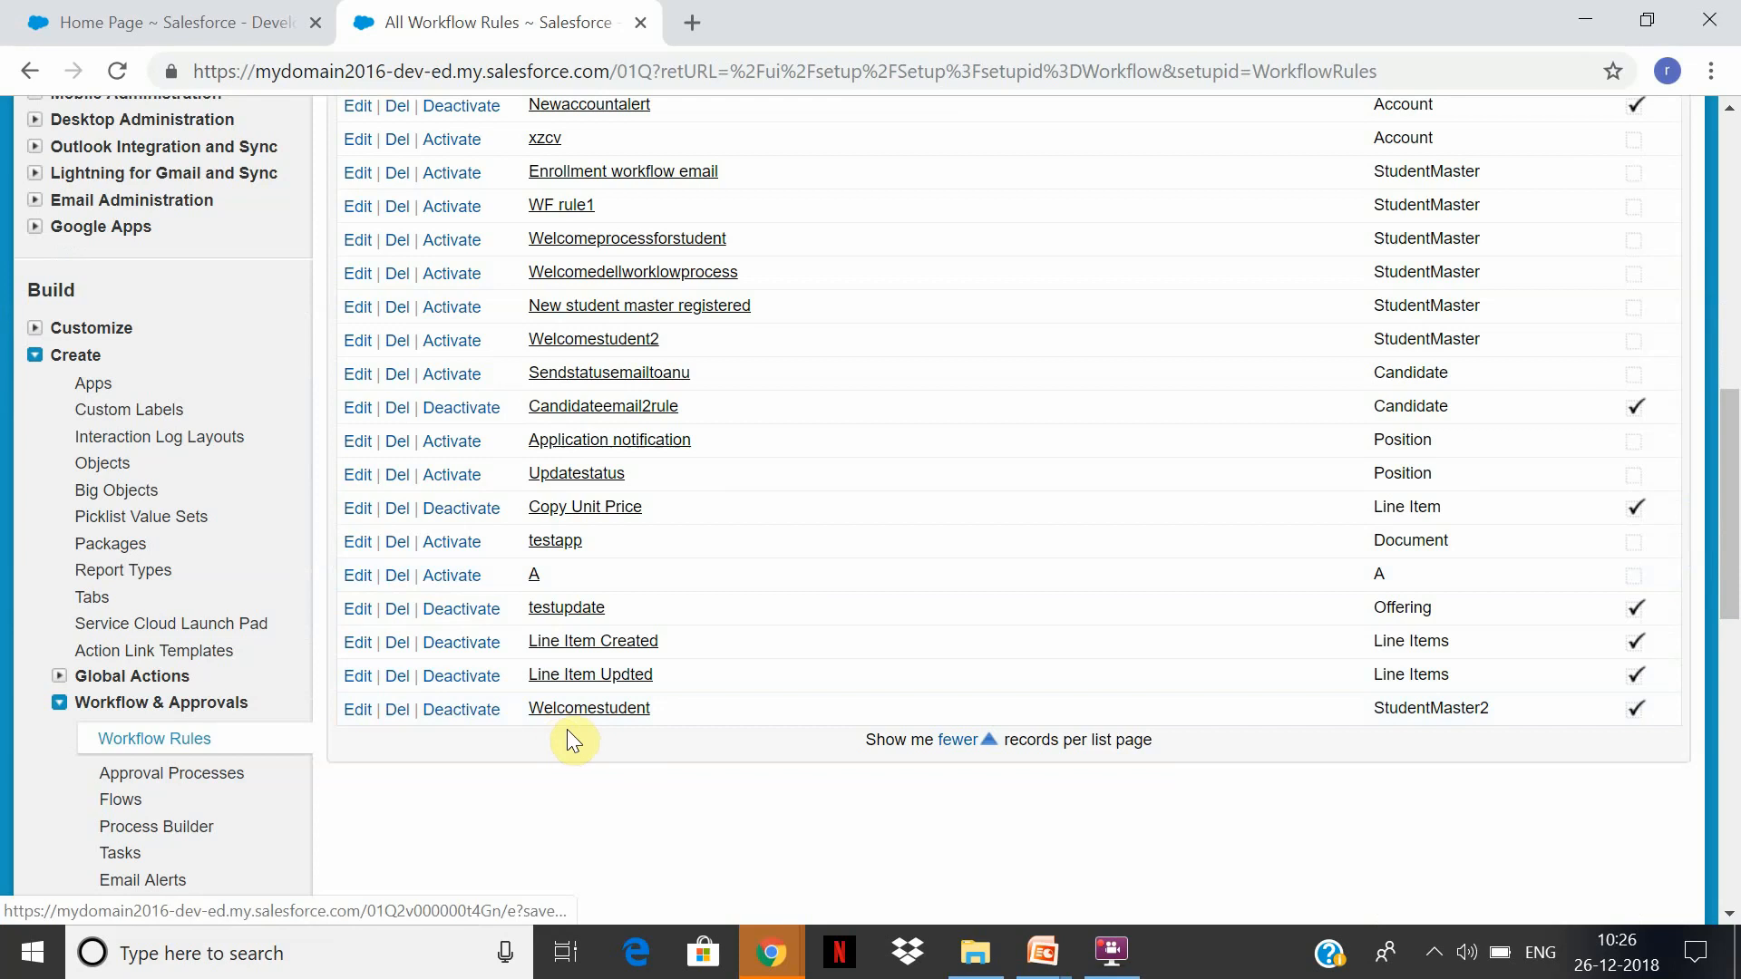
pyautogui.click(478, 711)
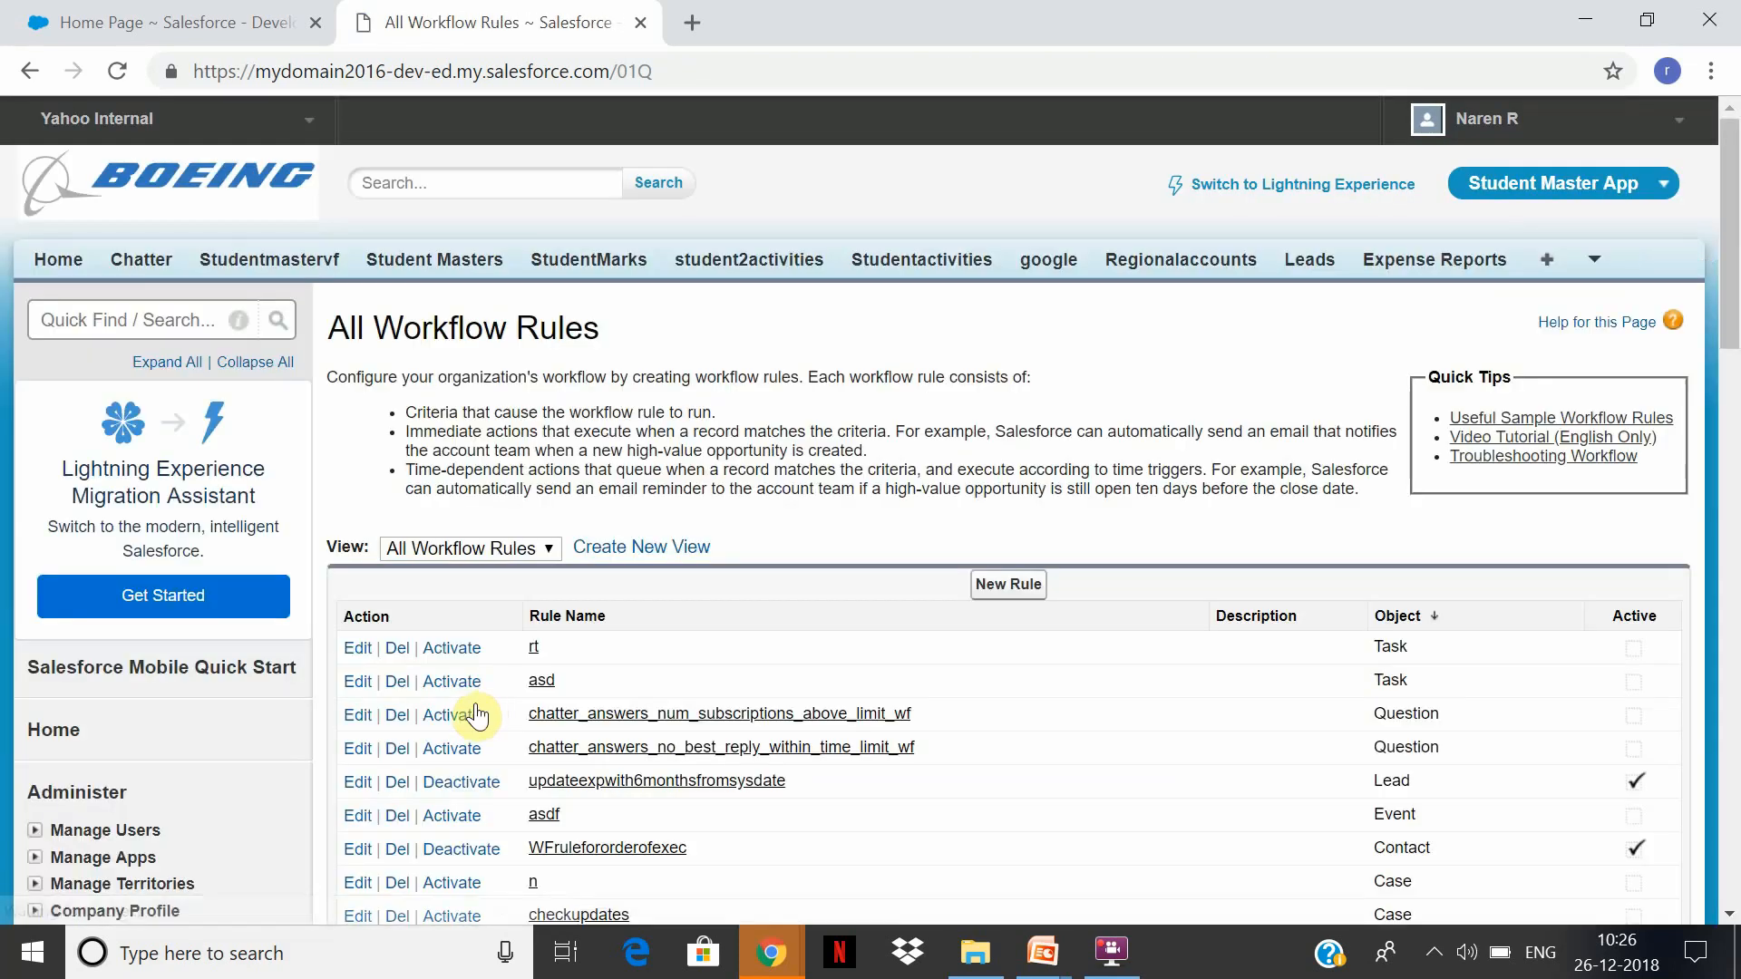
pyautogui.moveTo(1734, 262); pyautogui.dragTo(1734, 540)
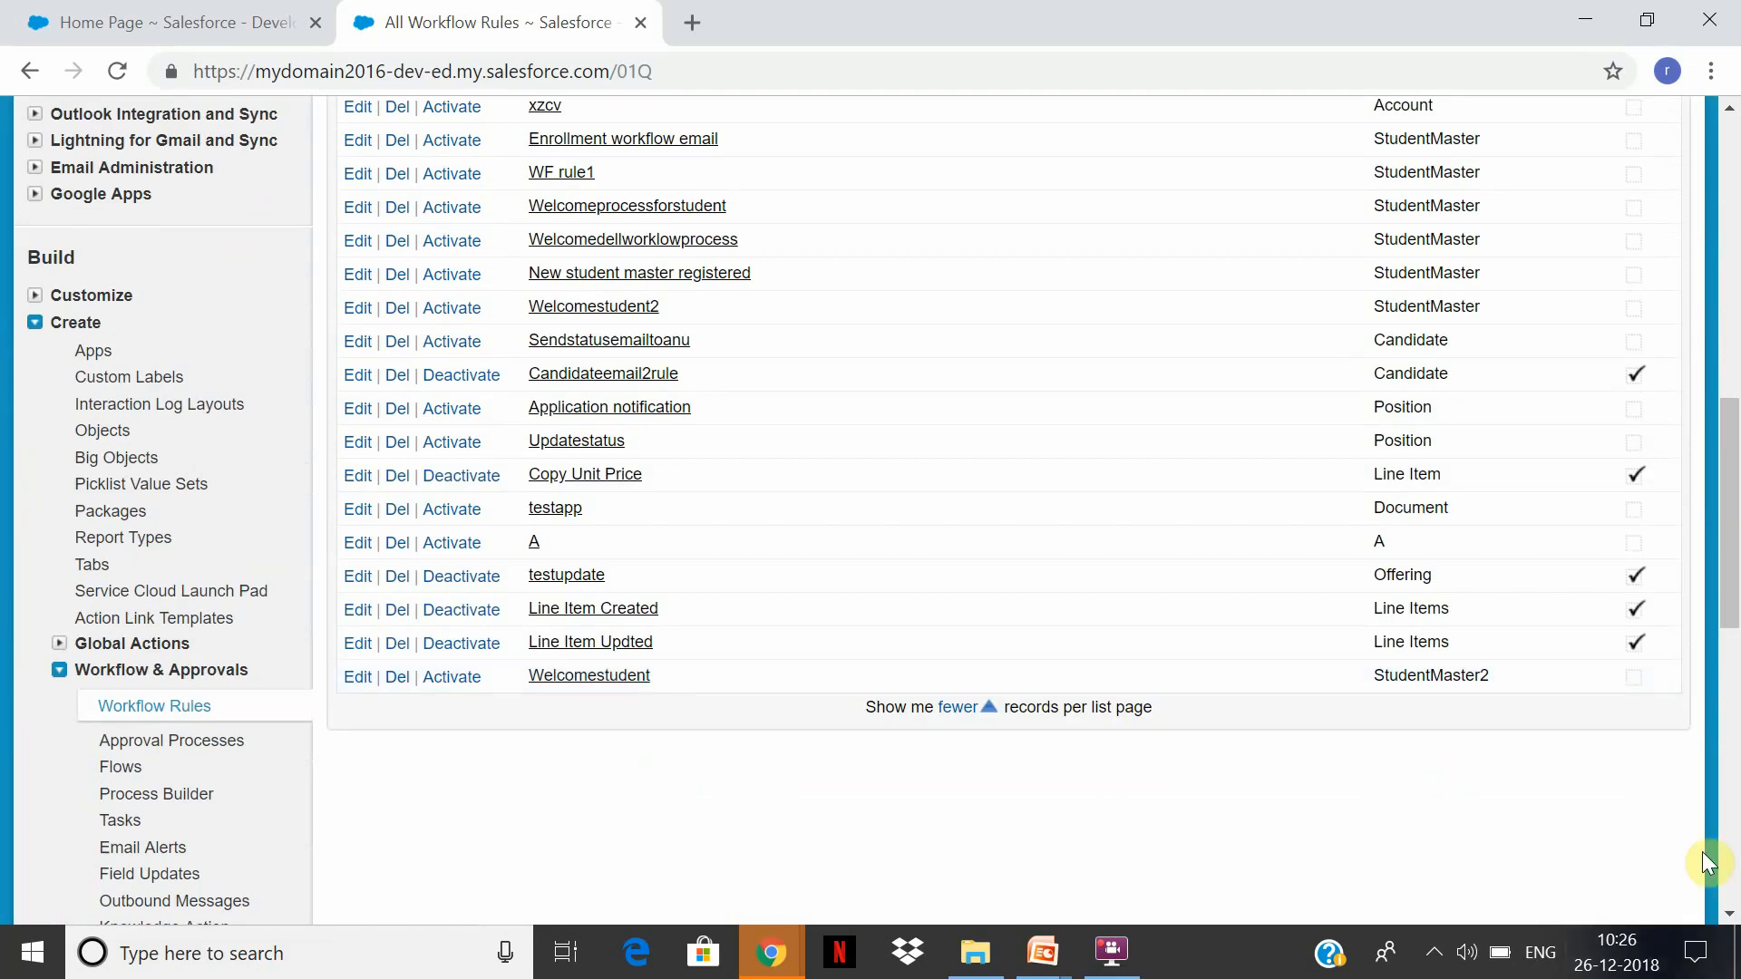
# Find Process Builder through the setup search and open it.
pyautogui.moveTo(1730, 467); pyautogui.dragTo(1734, 295)
pyautogui.scroll(3, 1734, 295)
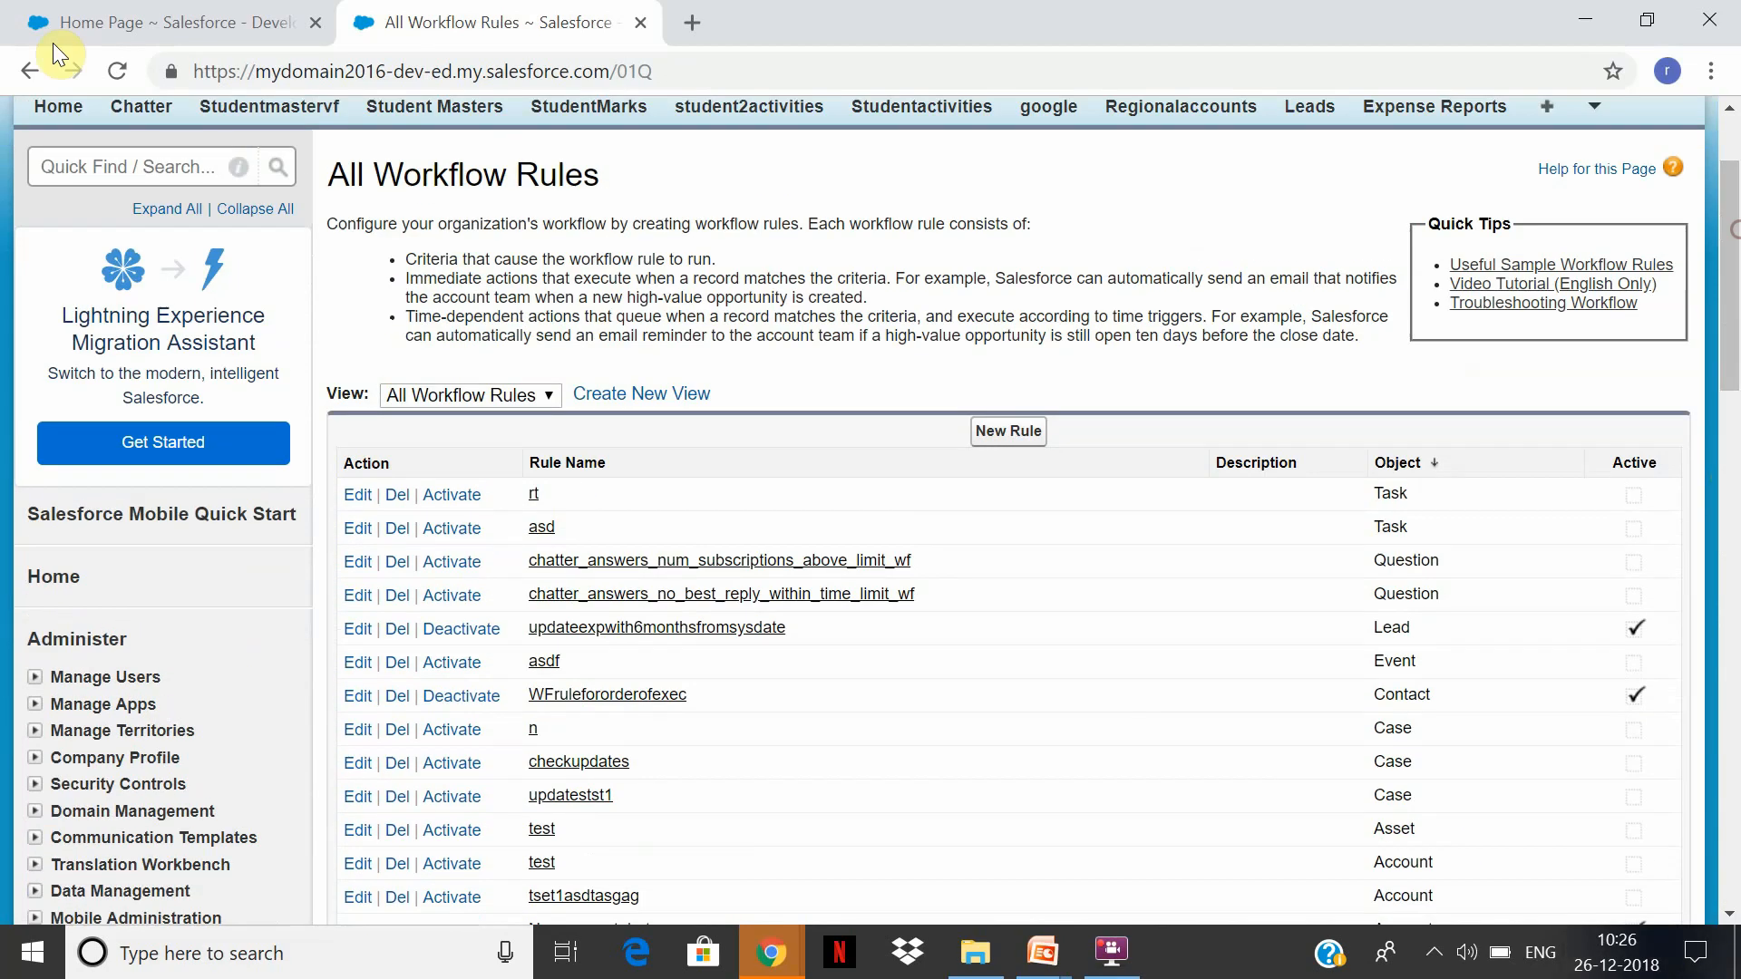
pyautogui.click(131, 161)
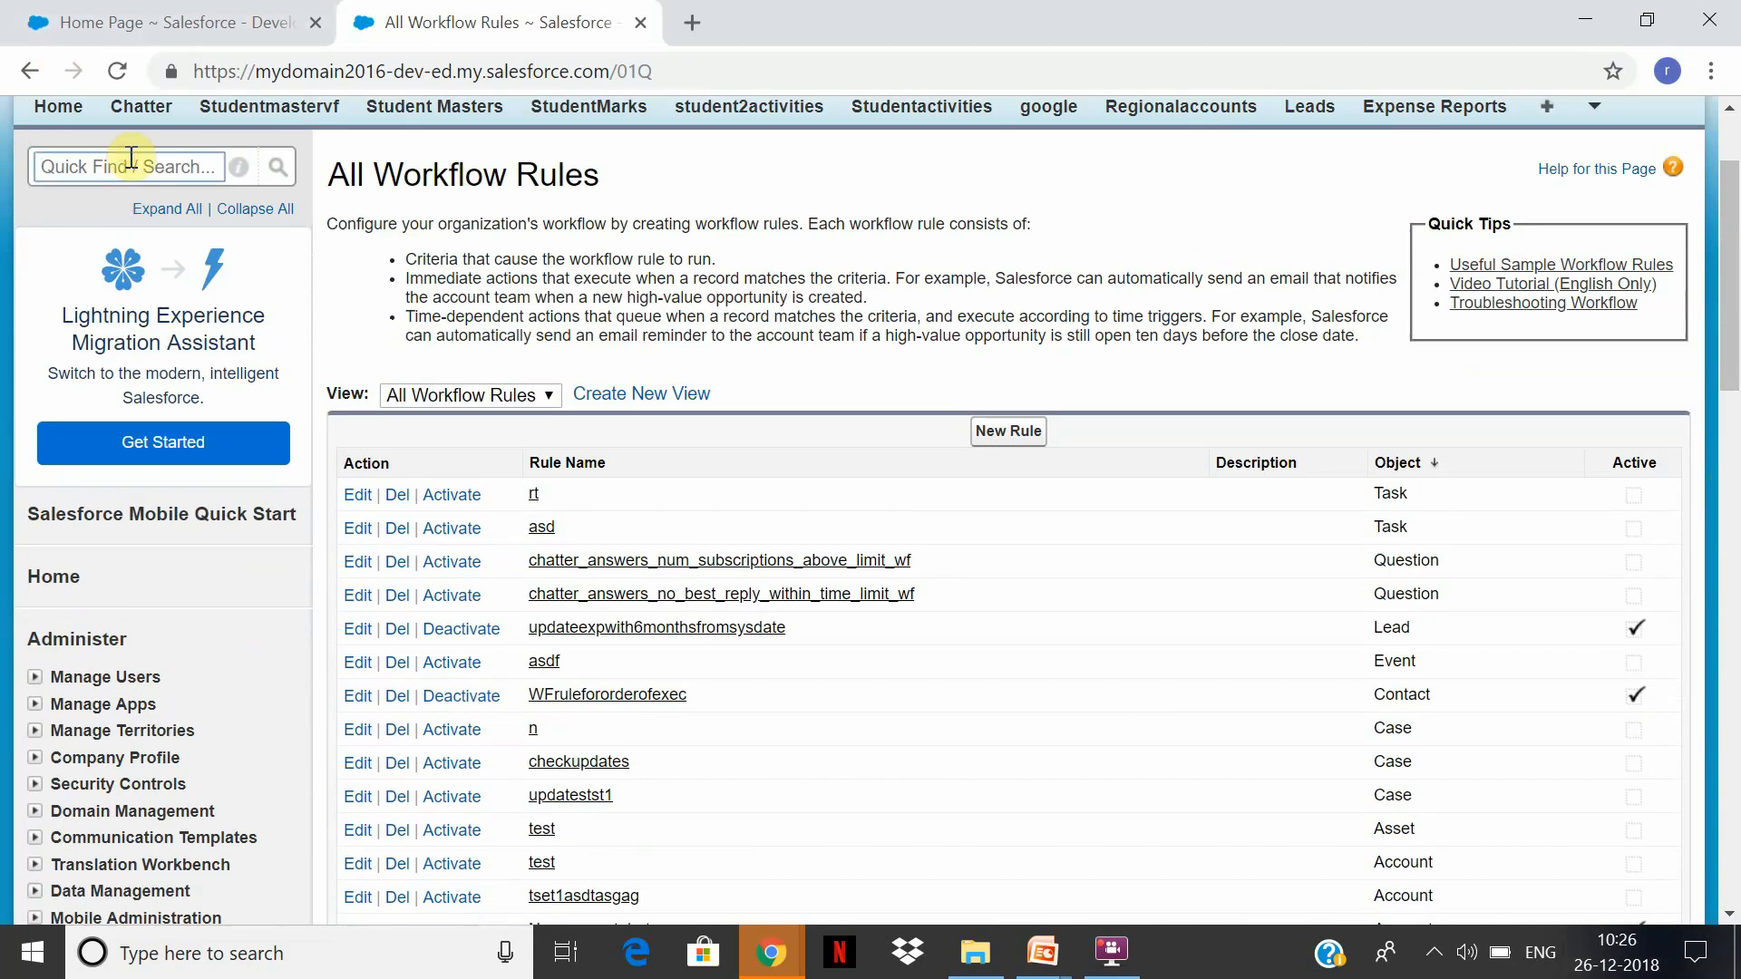
pyautogui.write('Proces builder')
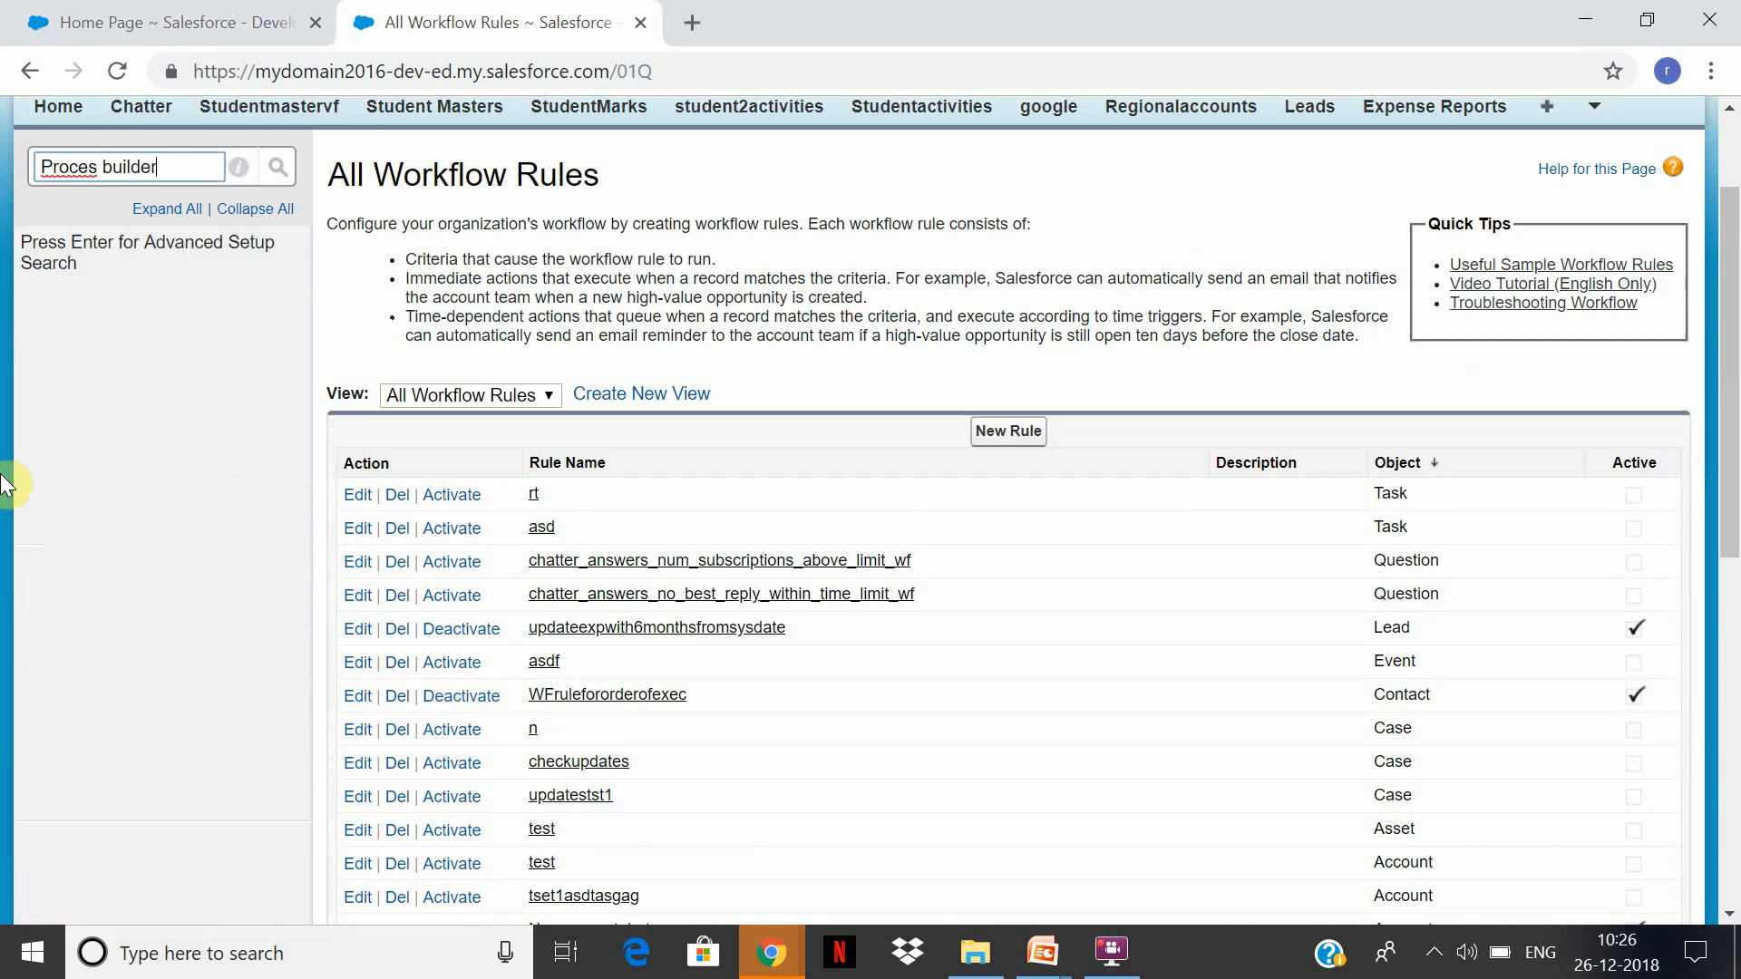
pyautogui.press('BackSpace')
pyautogui.press('BackSpace')
pyautogui.press('BackSpace')
pyautogui.press('BackSpace')
pyautogui.press('BackSpace')
pyautogui.press('BackSpace')
pyautogui.press('BackSpace')
pyautogui.press('BackSpace')
pyautogui.write('s build')
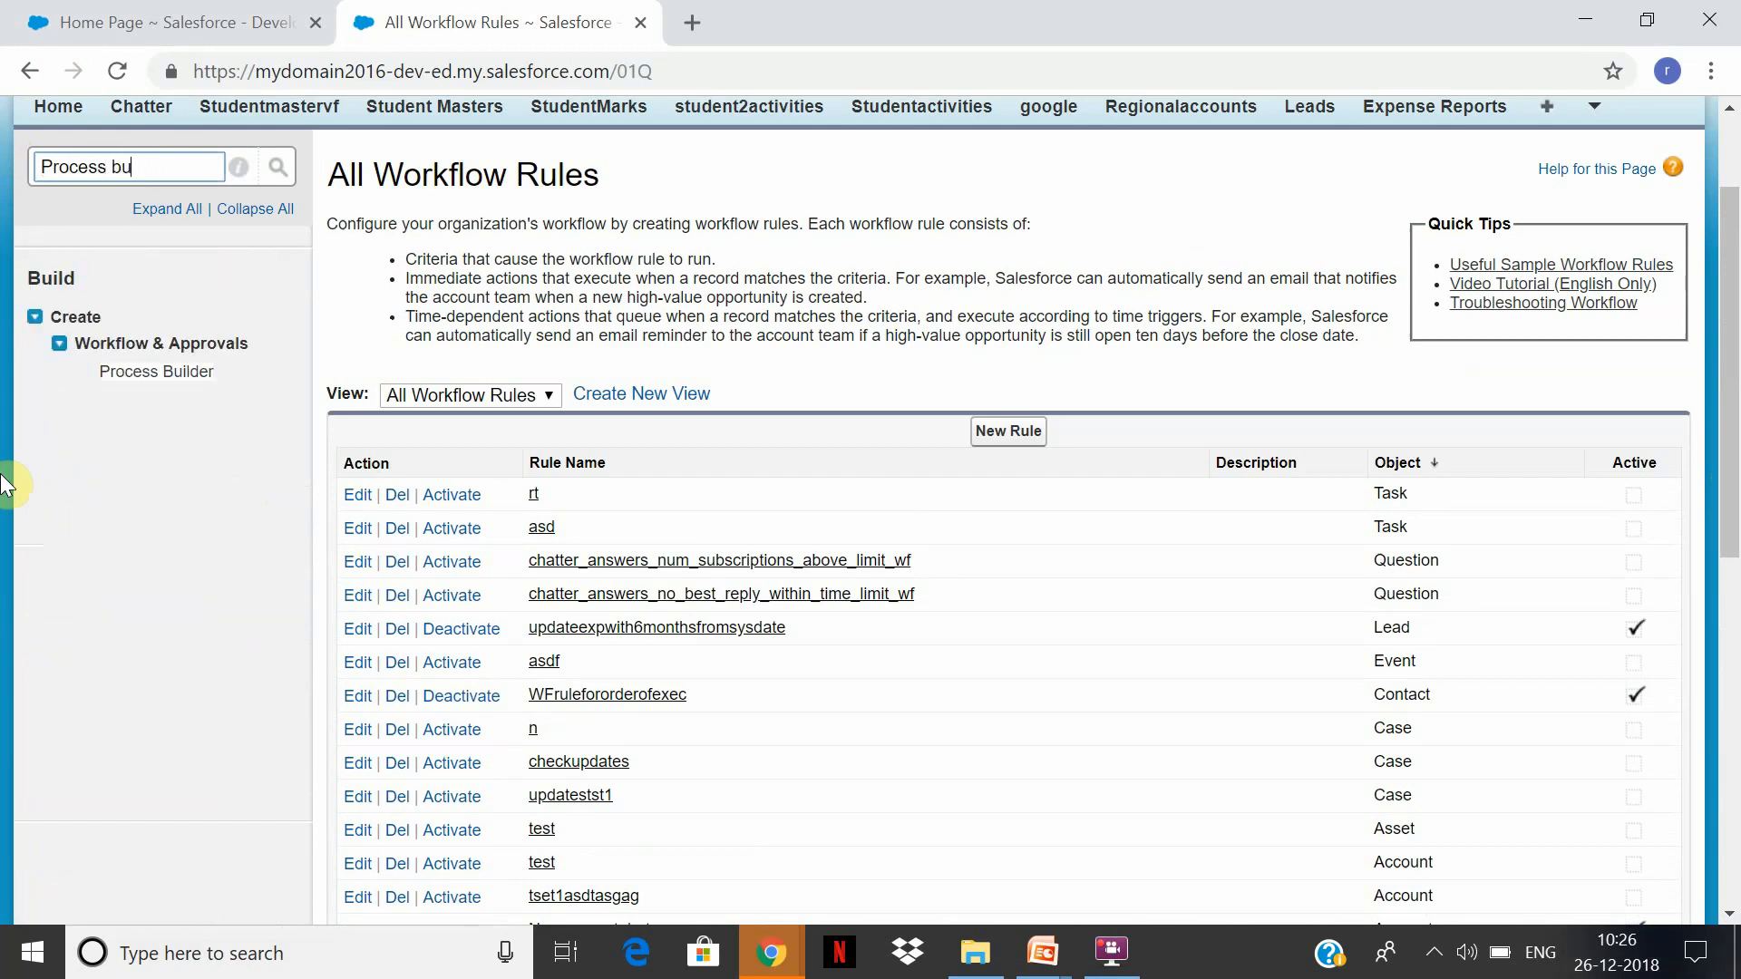
pyautogui.click(206, 373)
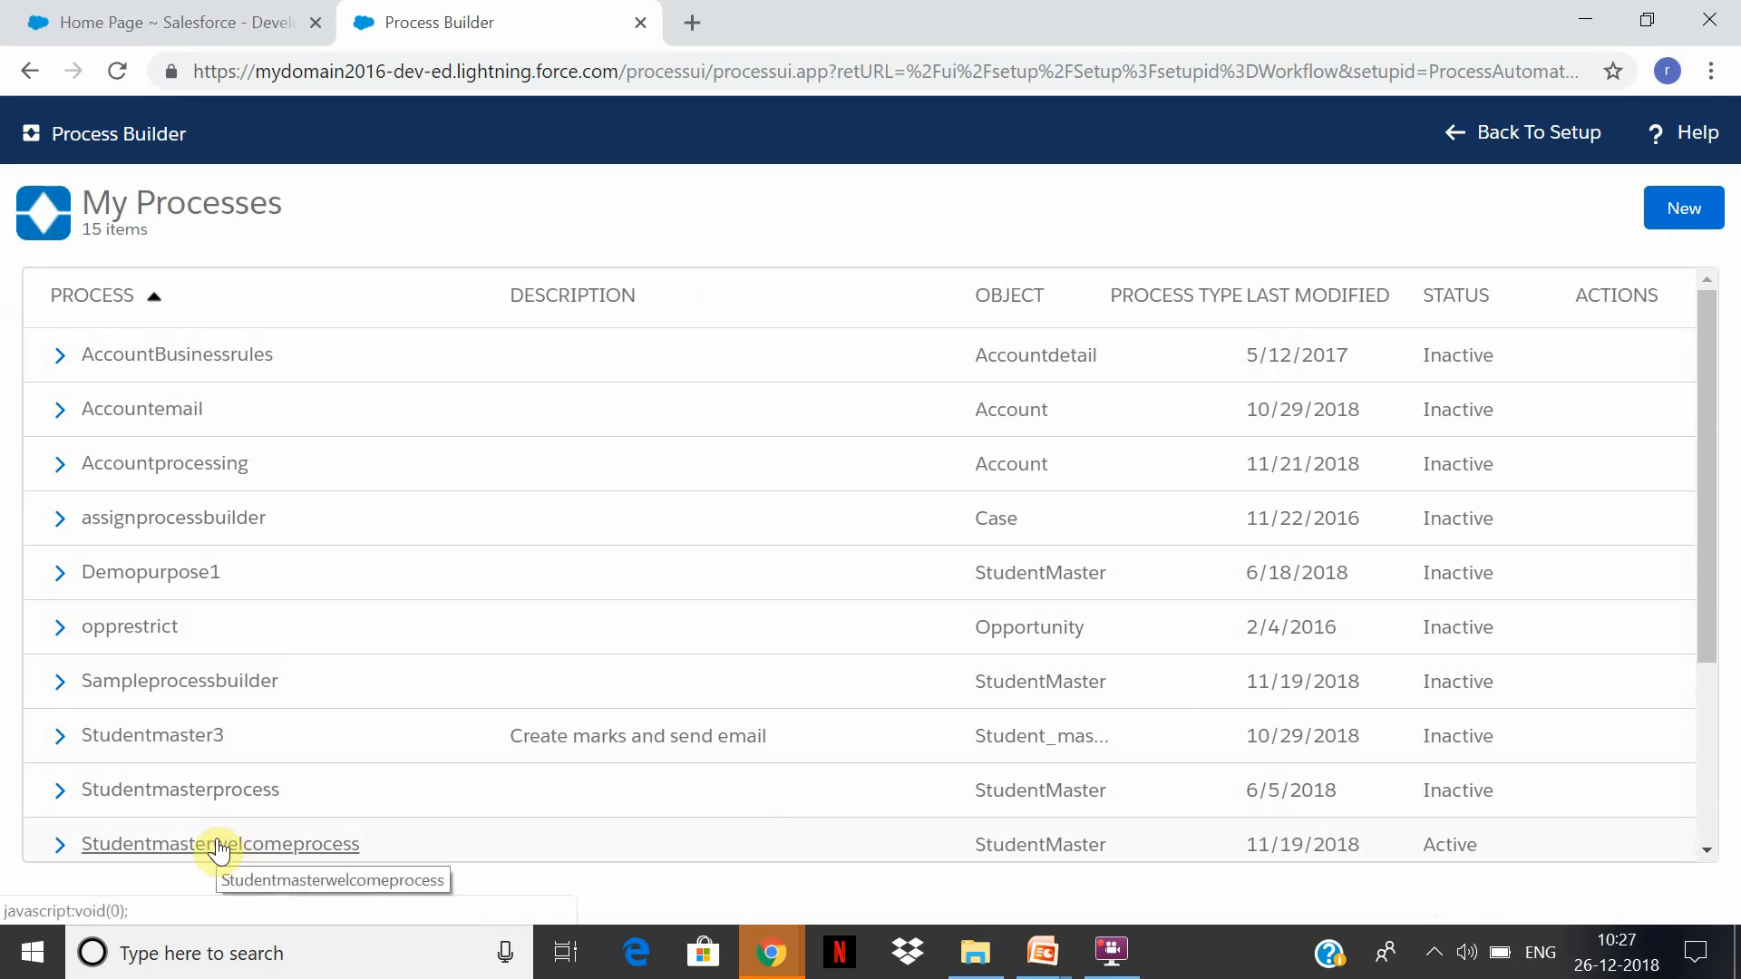
# Create a new process named studentmaster2process that starts when a record changes.
pyautogui.click(1682, 209)
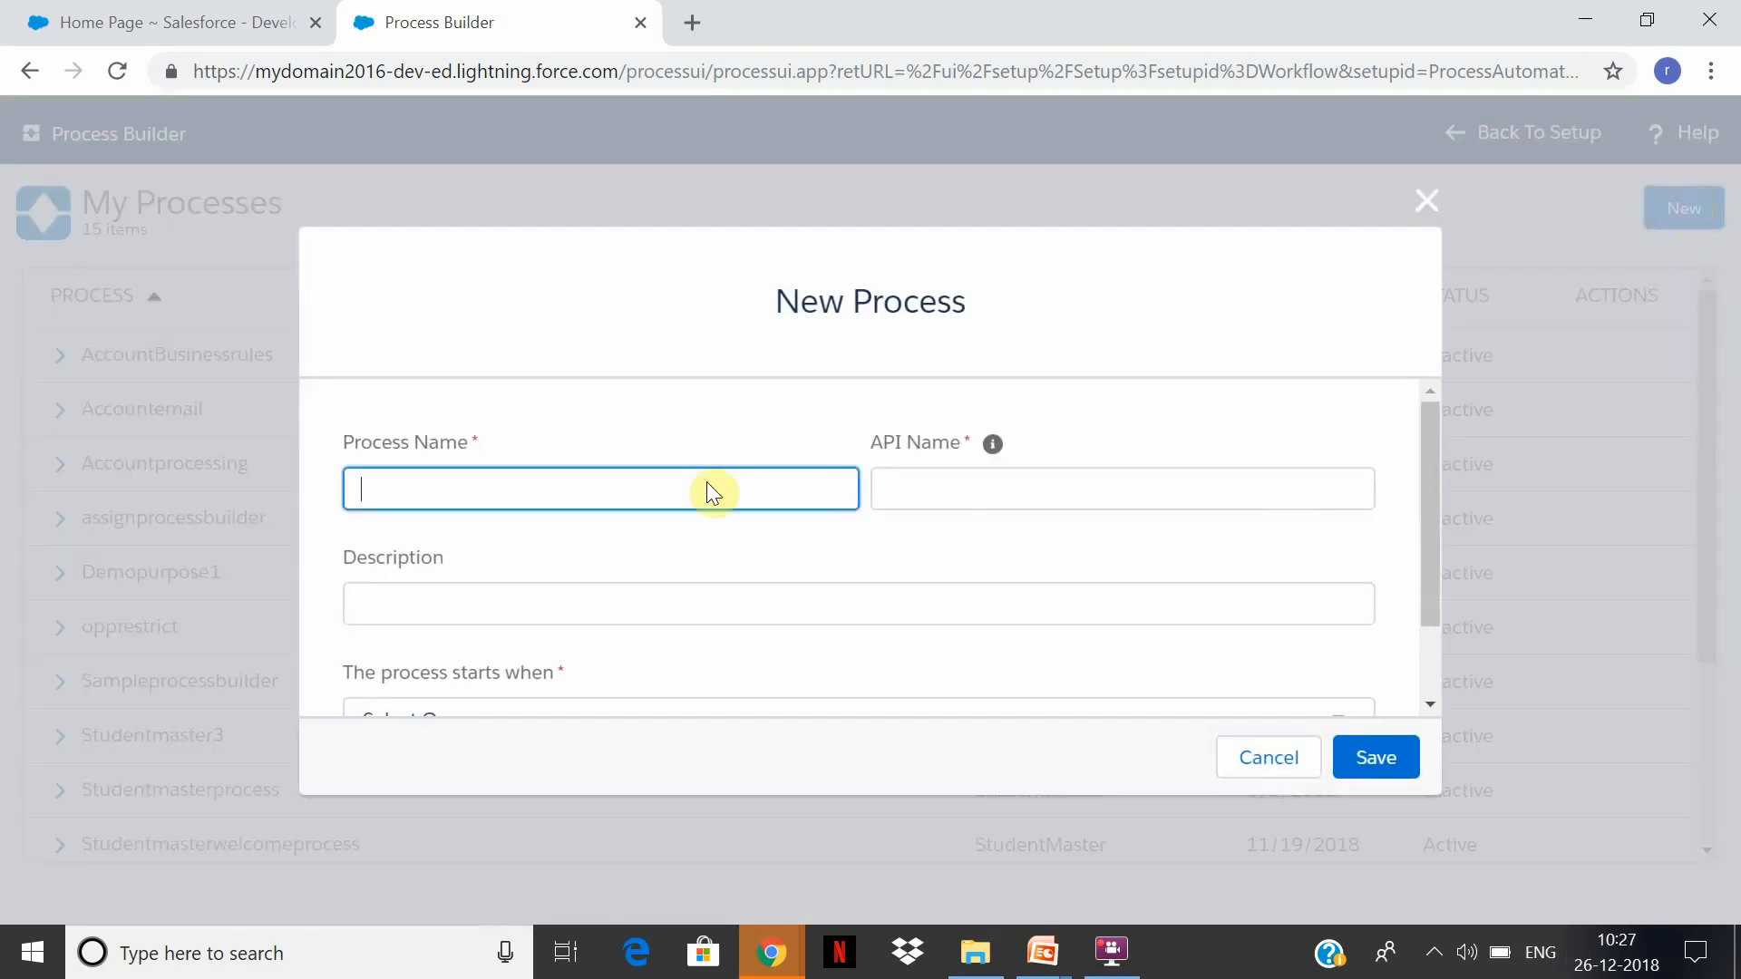
pyautogui.write('studentmaster2process')
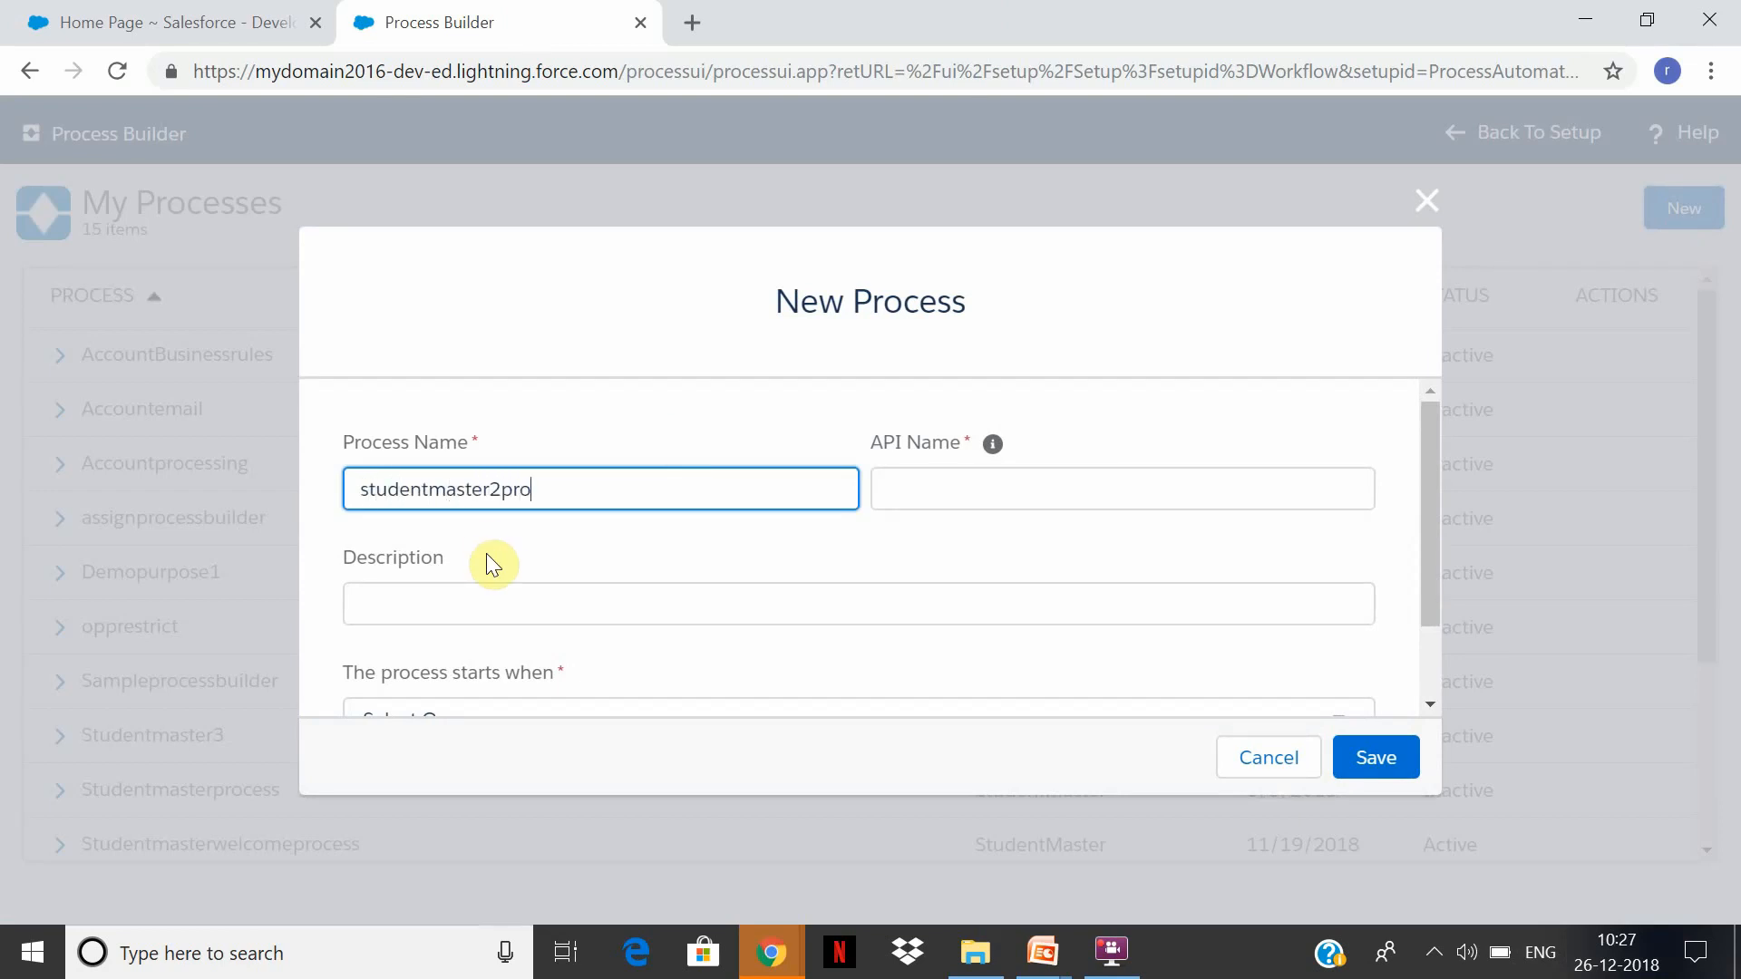
pyautogui.press('Tab')
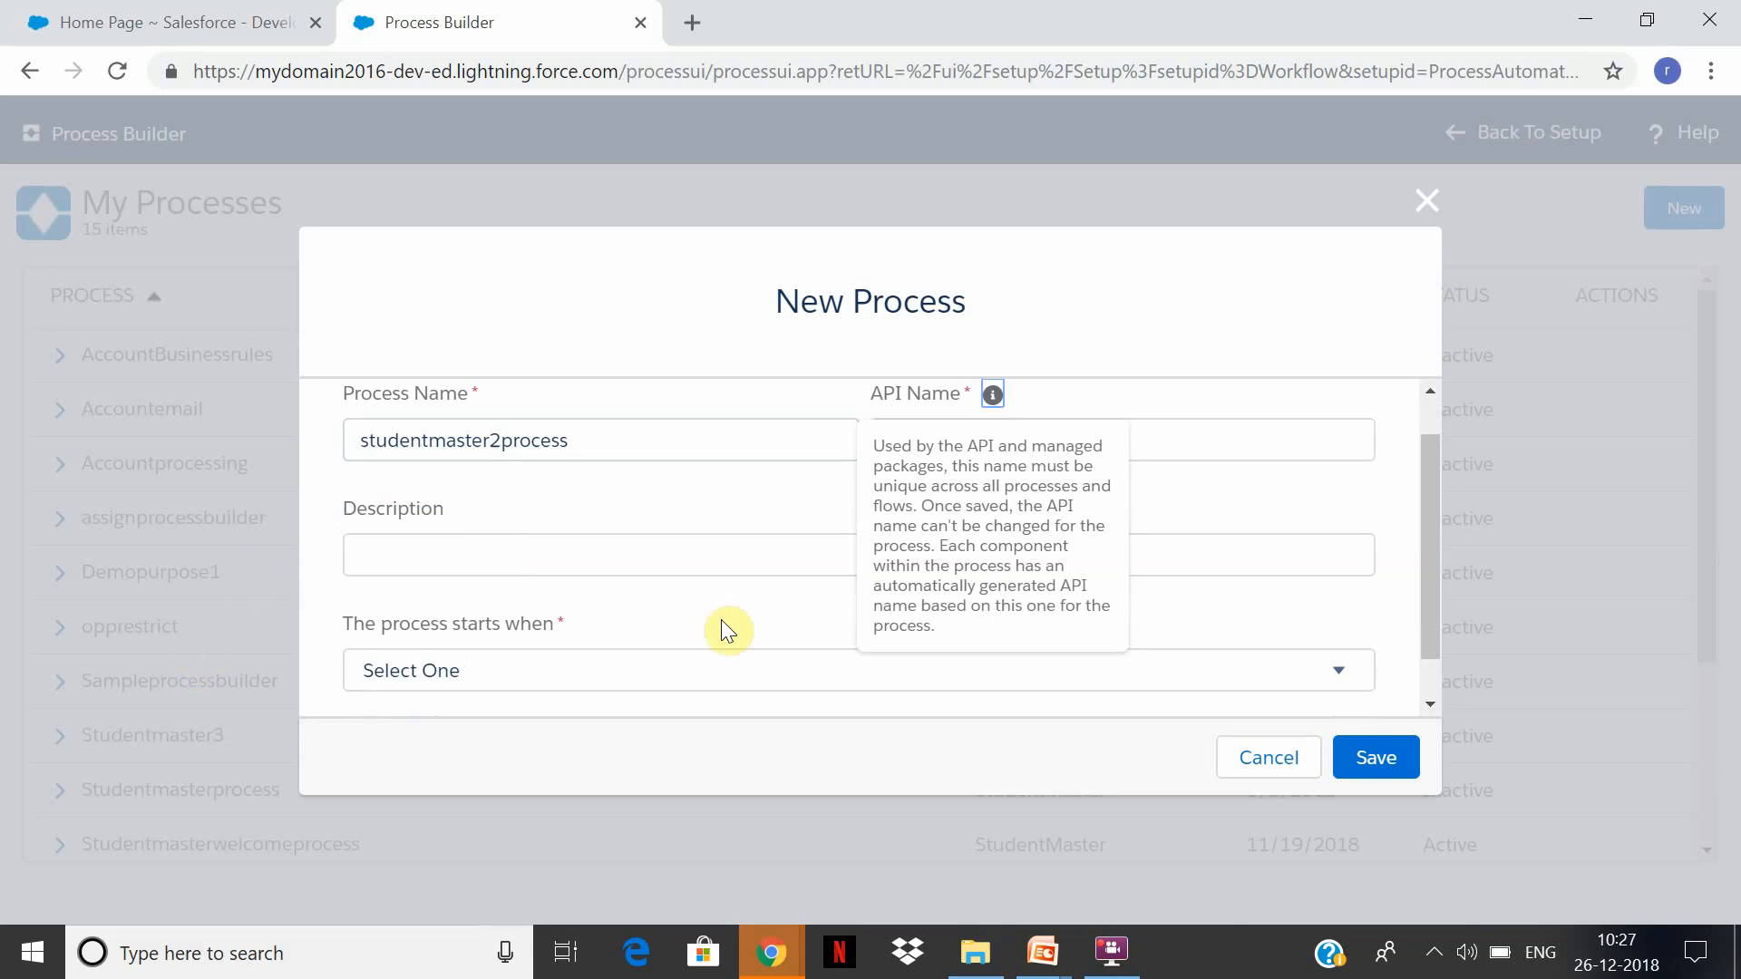
pyautogui.click(687, 555)
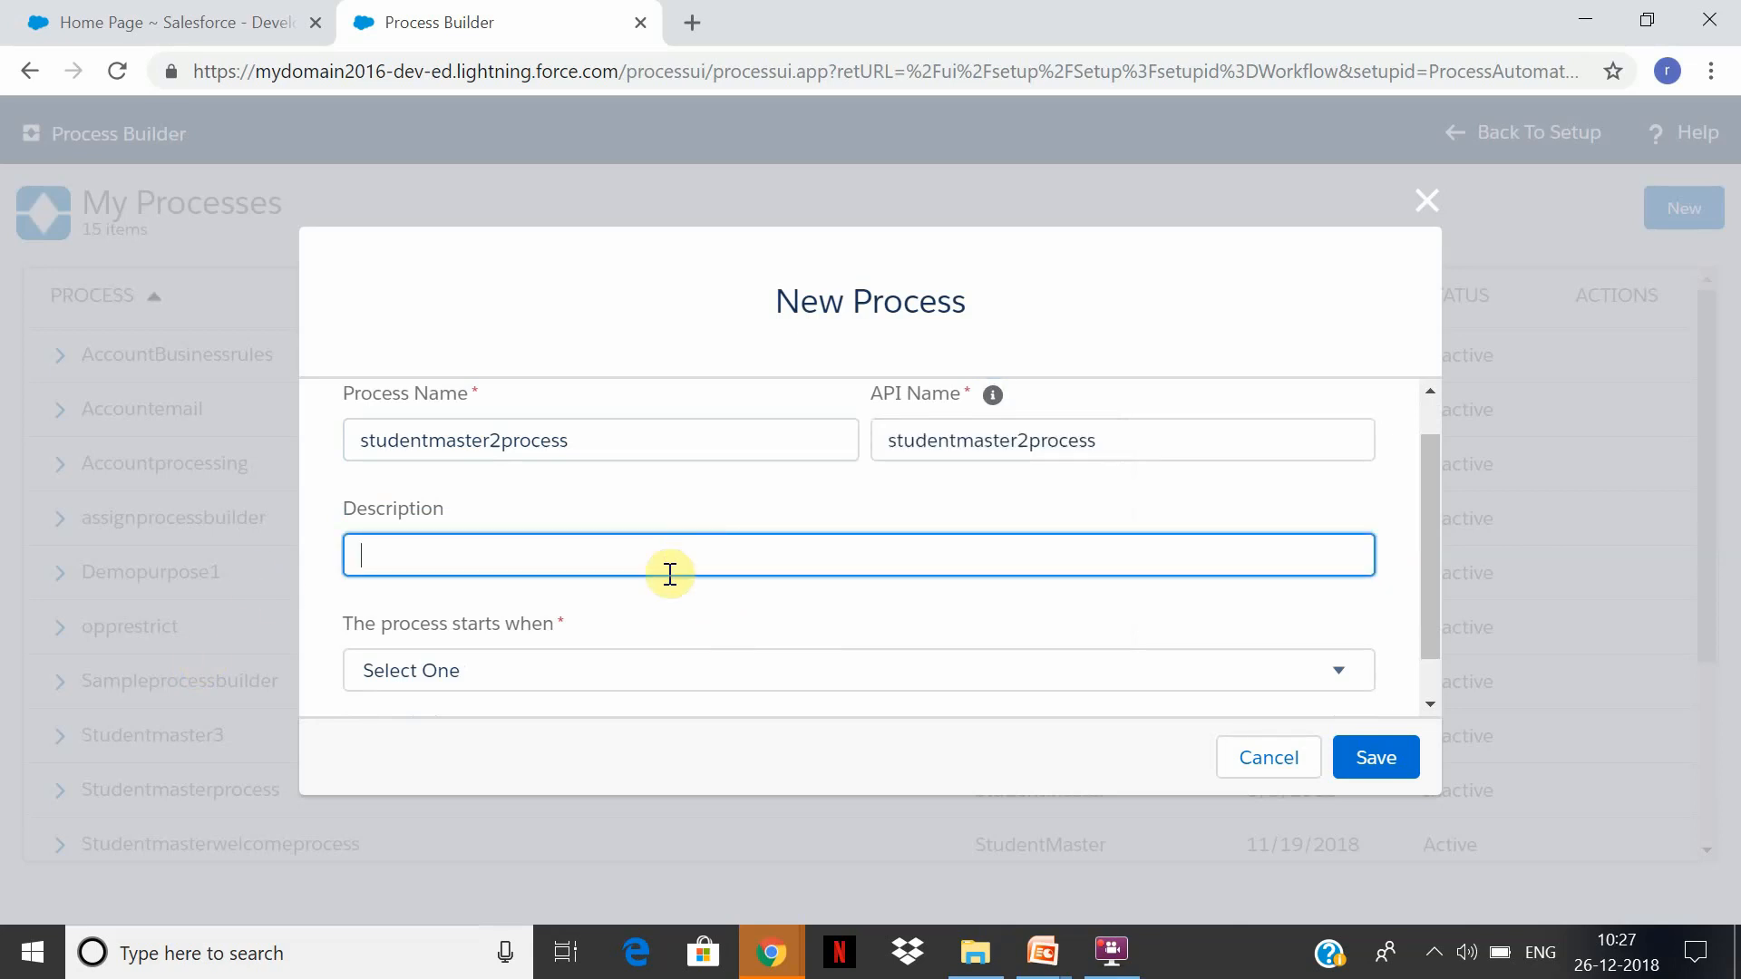
pyautogui.click(675, 667)
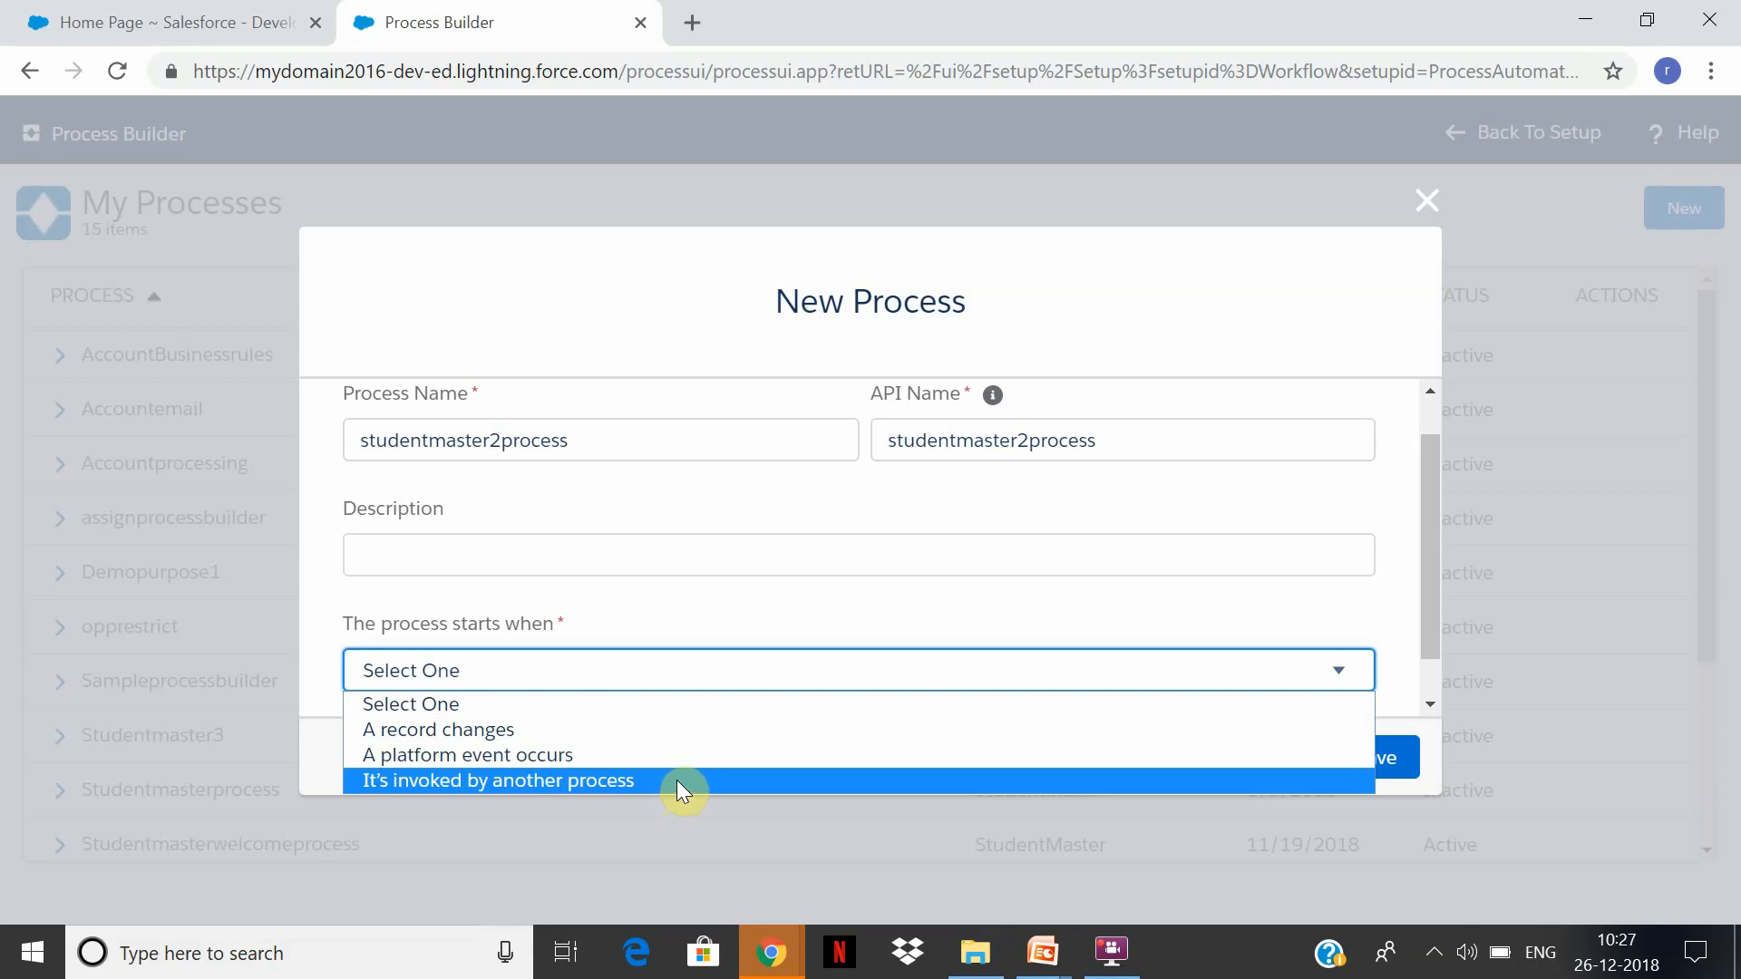
pyautogui.click(649, 740)
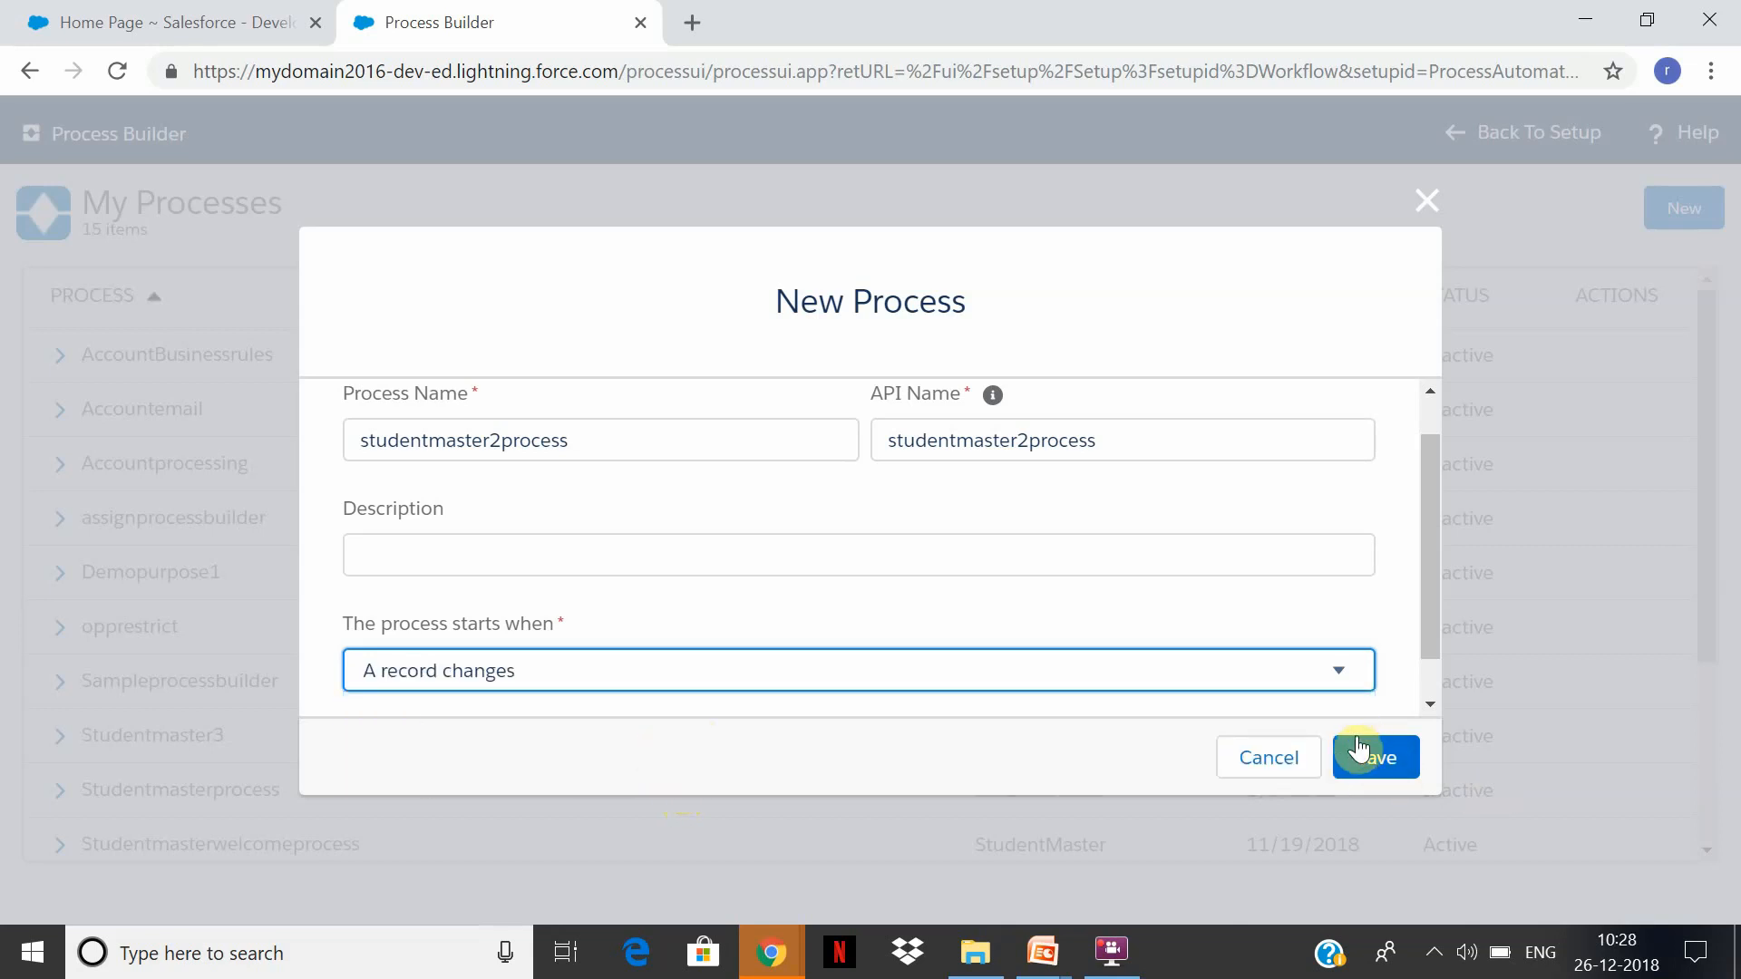
pyautogui.scroll(-1, 1418, 680)
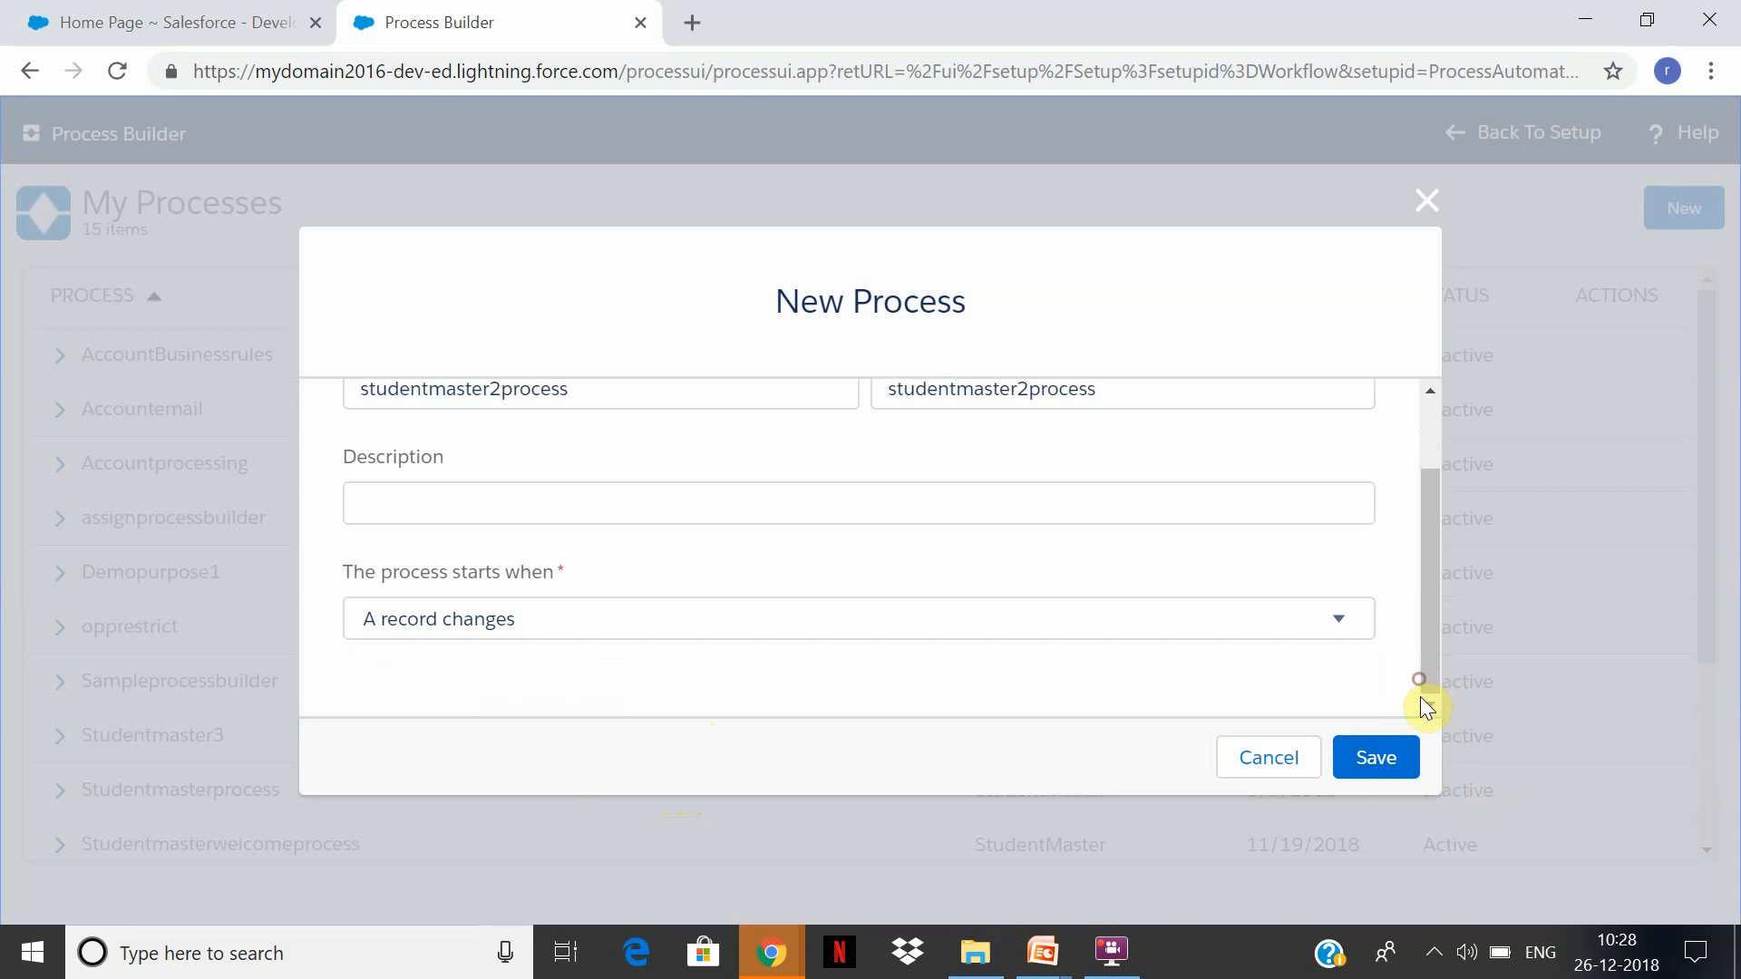
pyautogui.click(1392, 762)
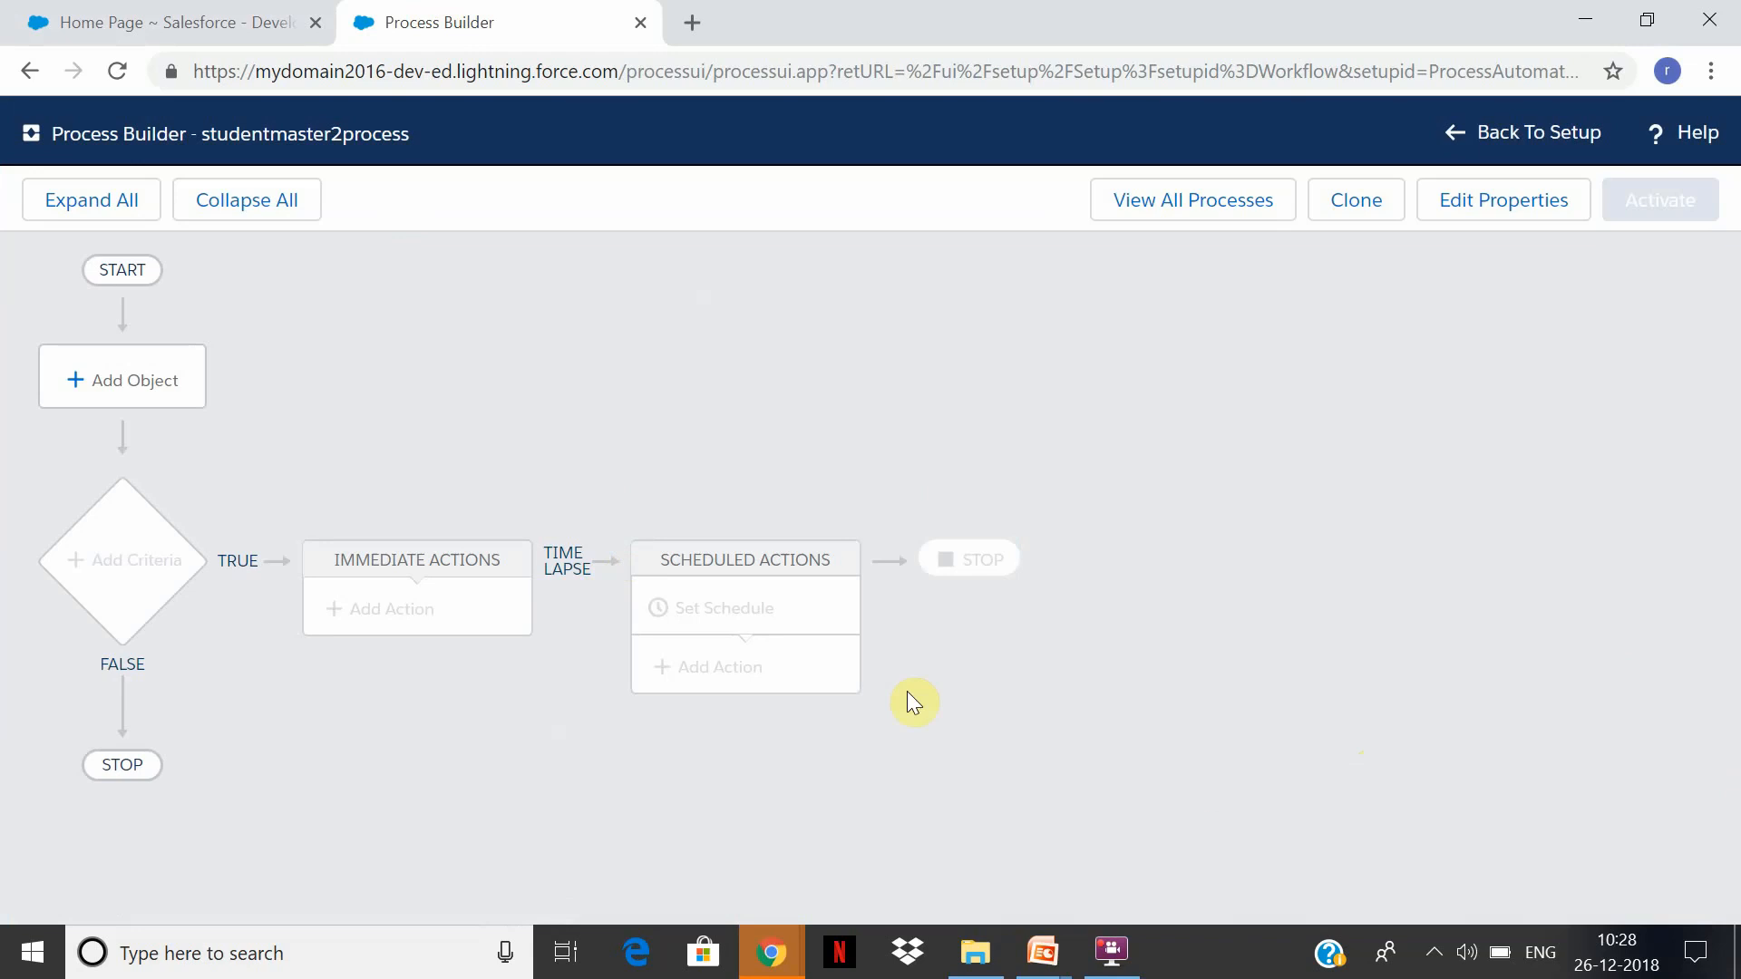
# Choose StudentMaster2 as the object for the process.
pyautogui.click(137, 401)
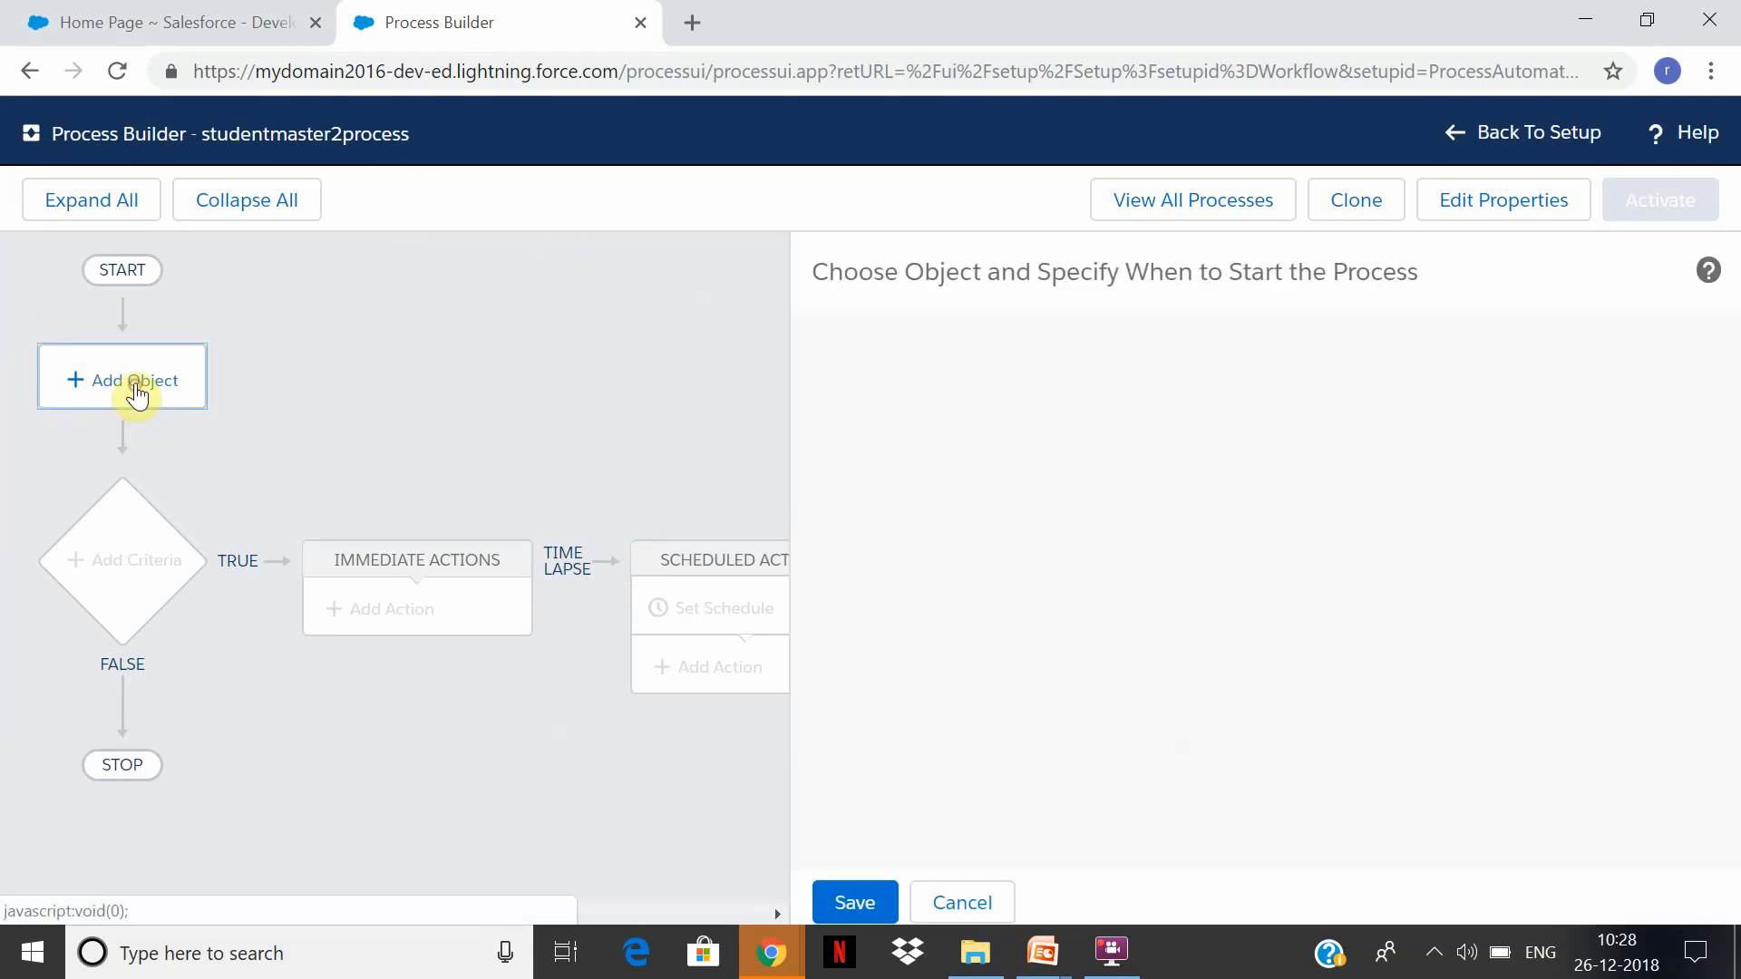
pyautogui.click(1005, 394)
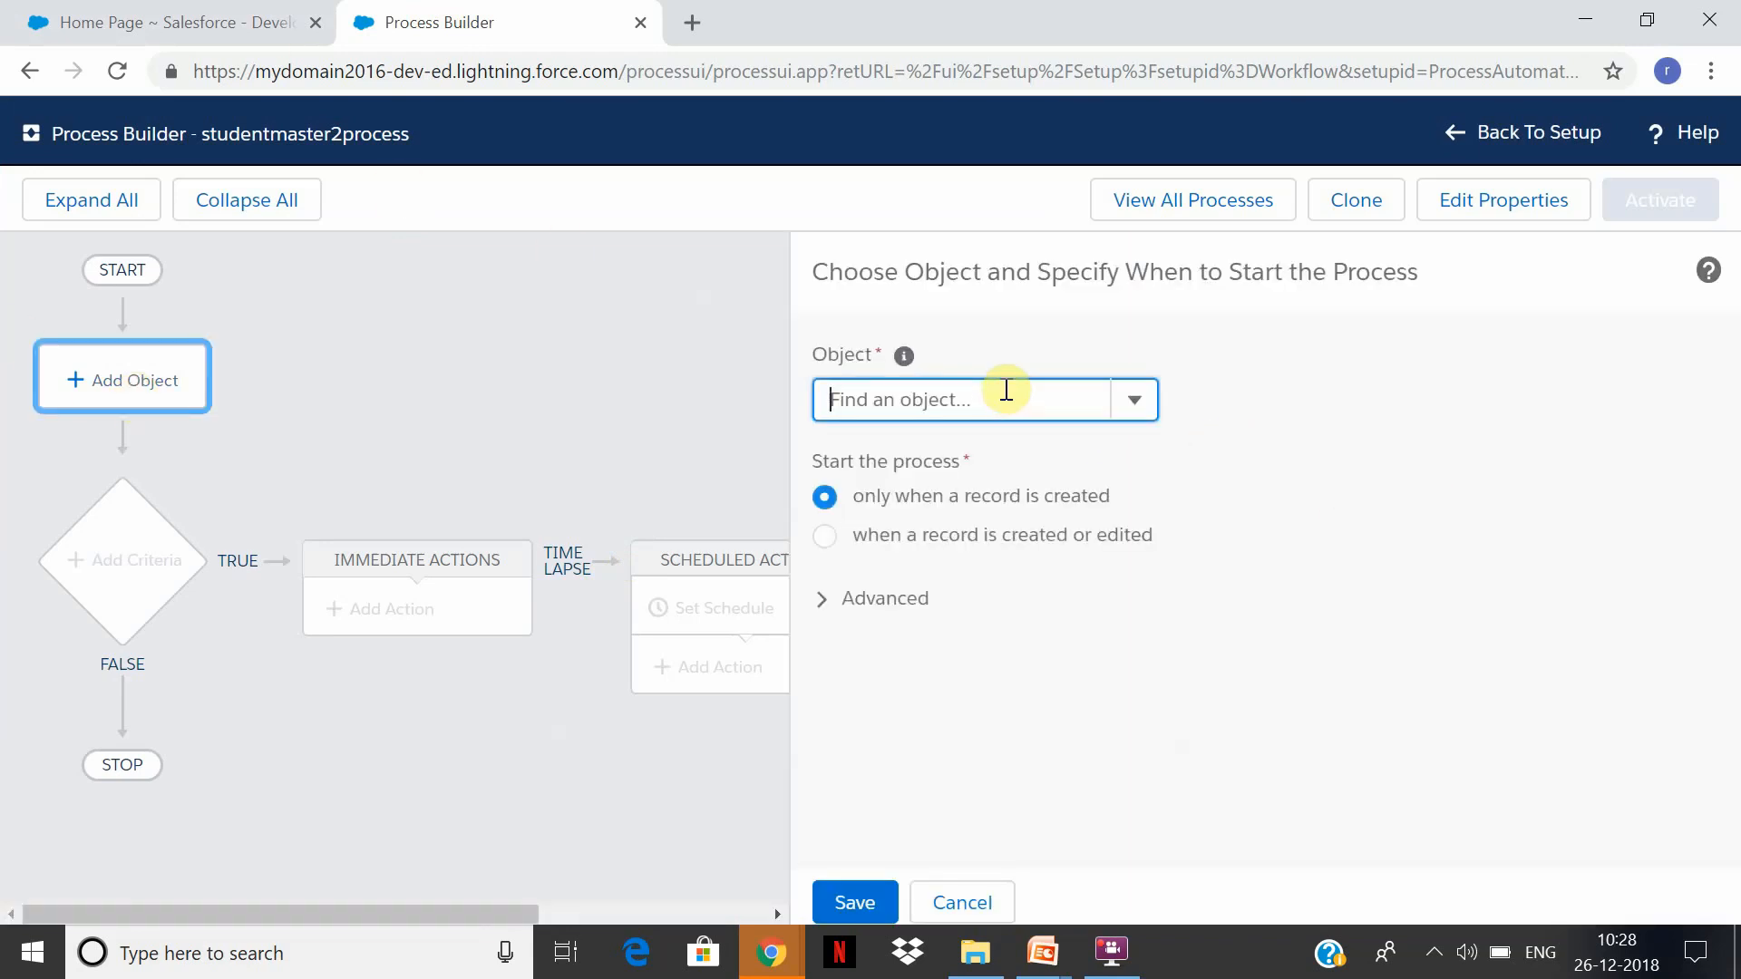
pyautogui.write('student')
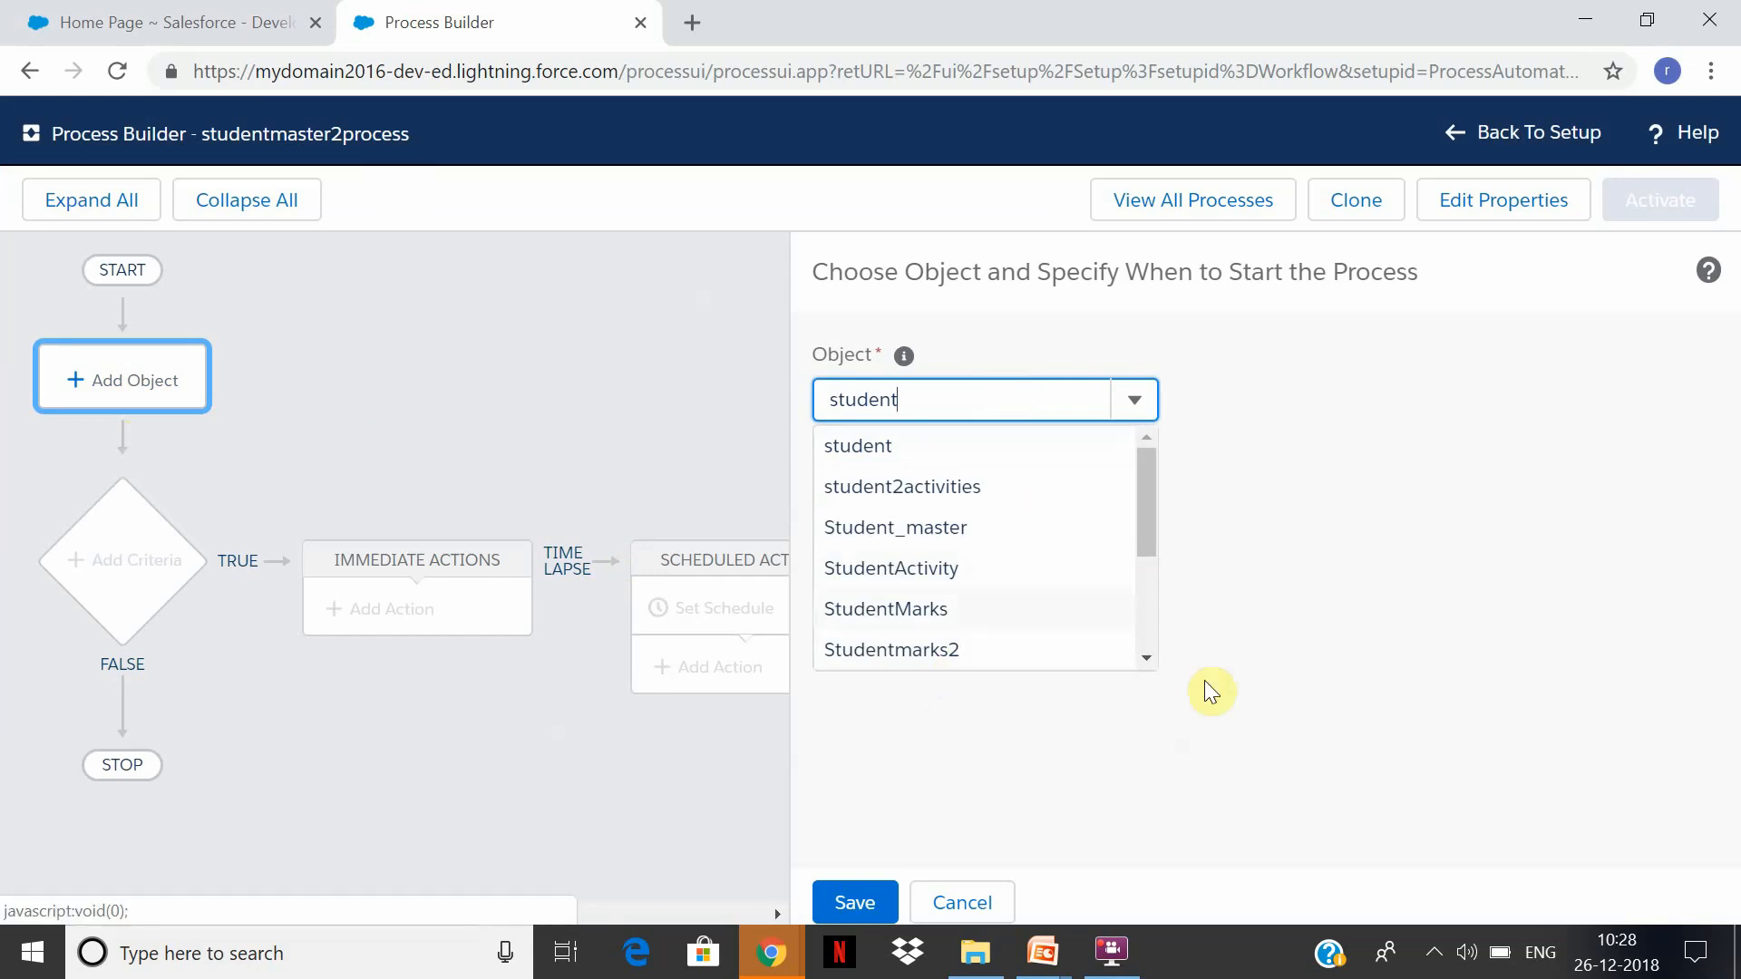
pyautogui.click(1151, 637)
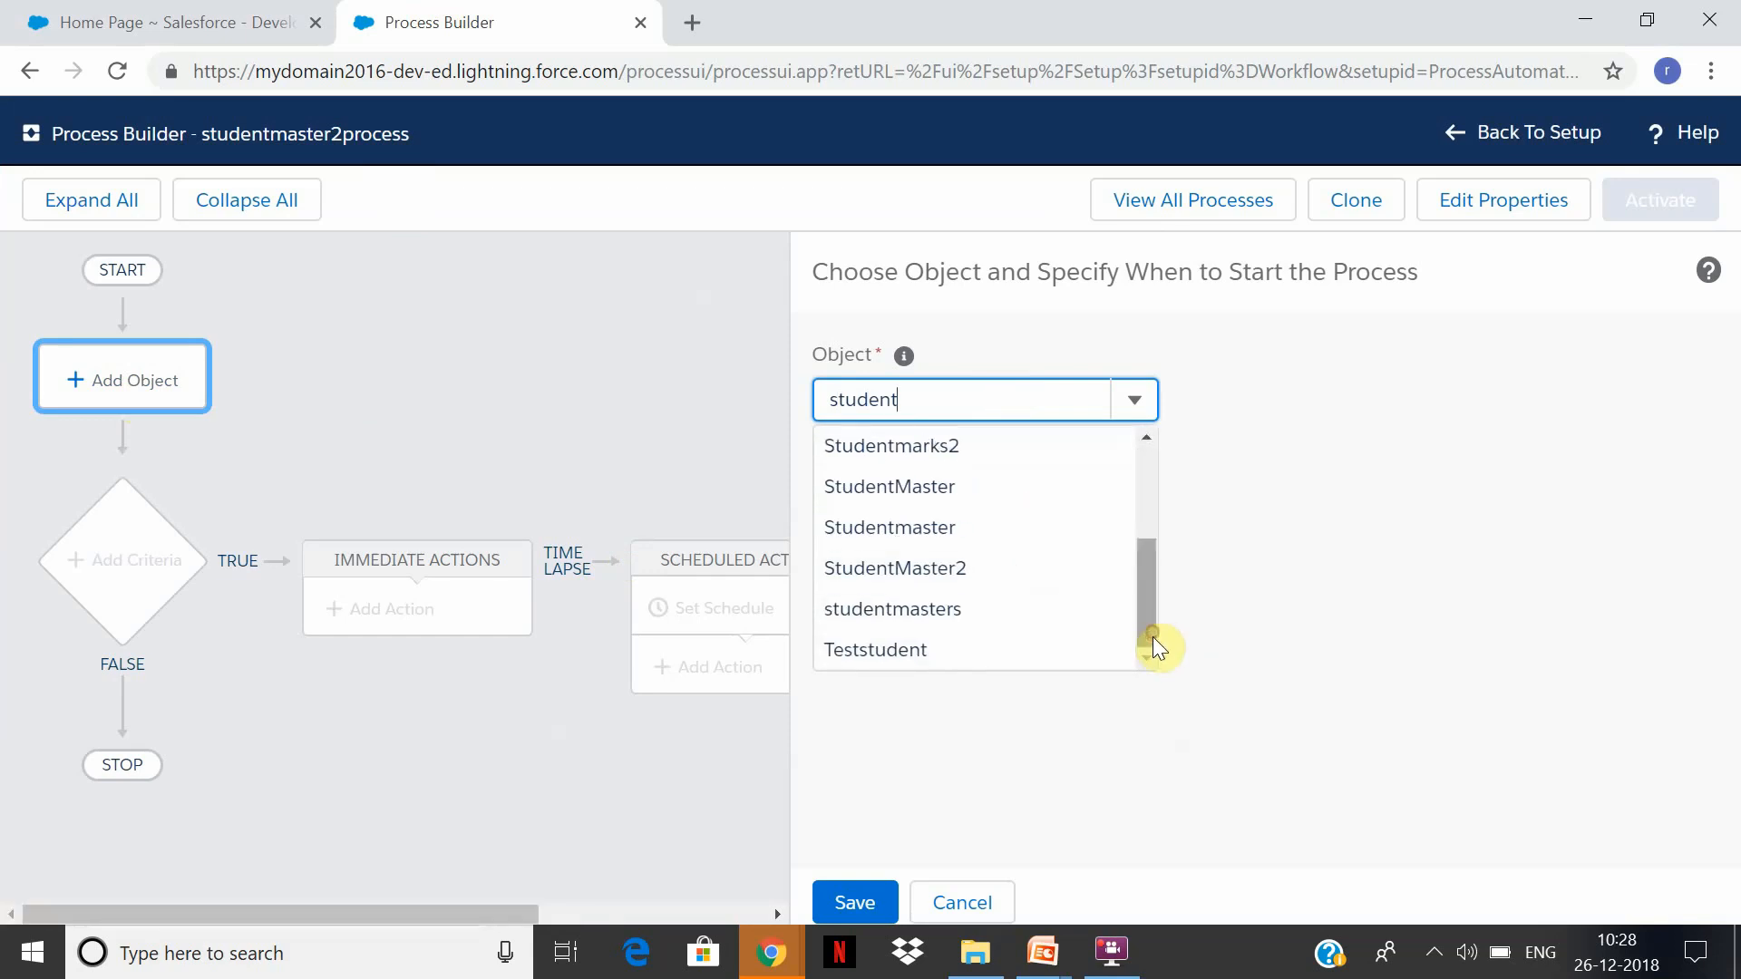
pyautogui.click(981, 569)
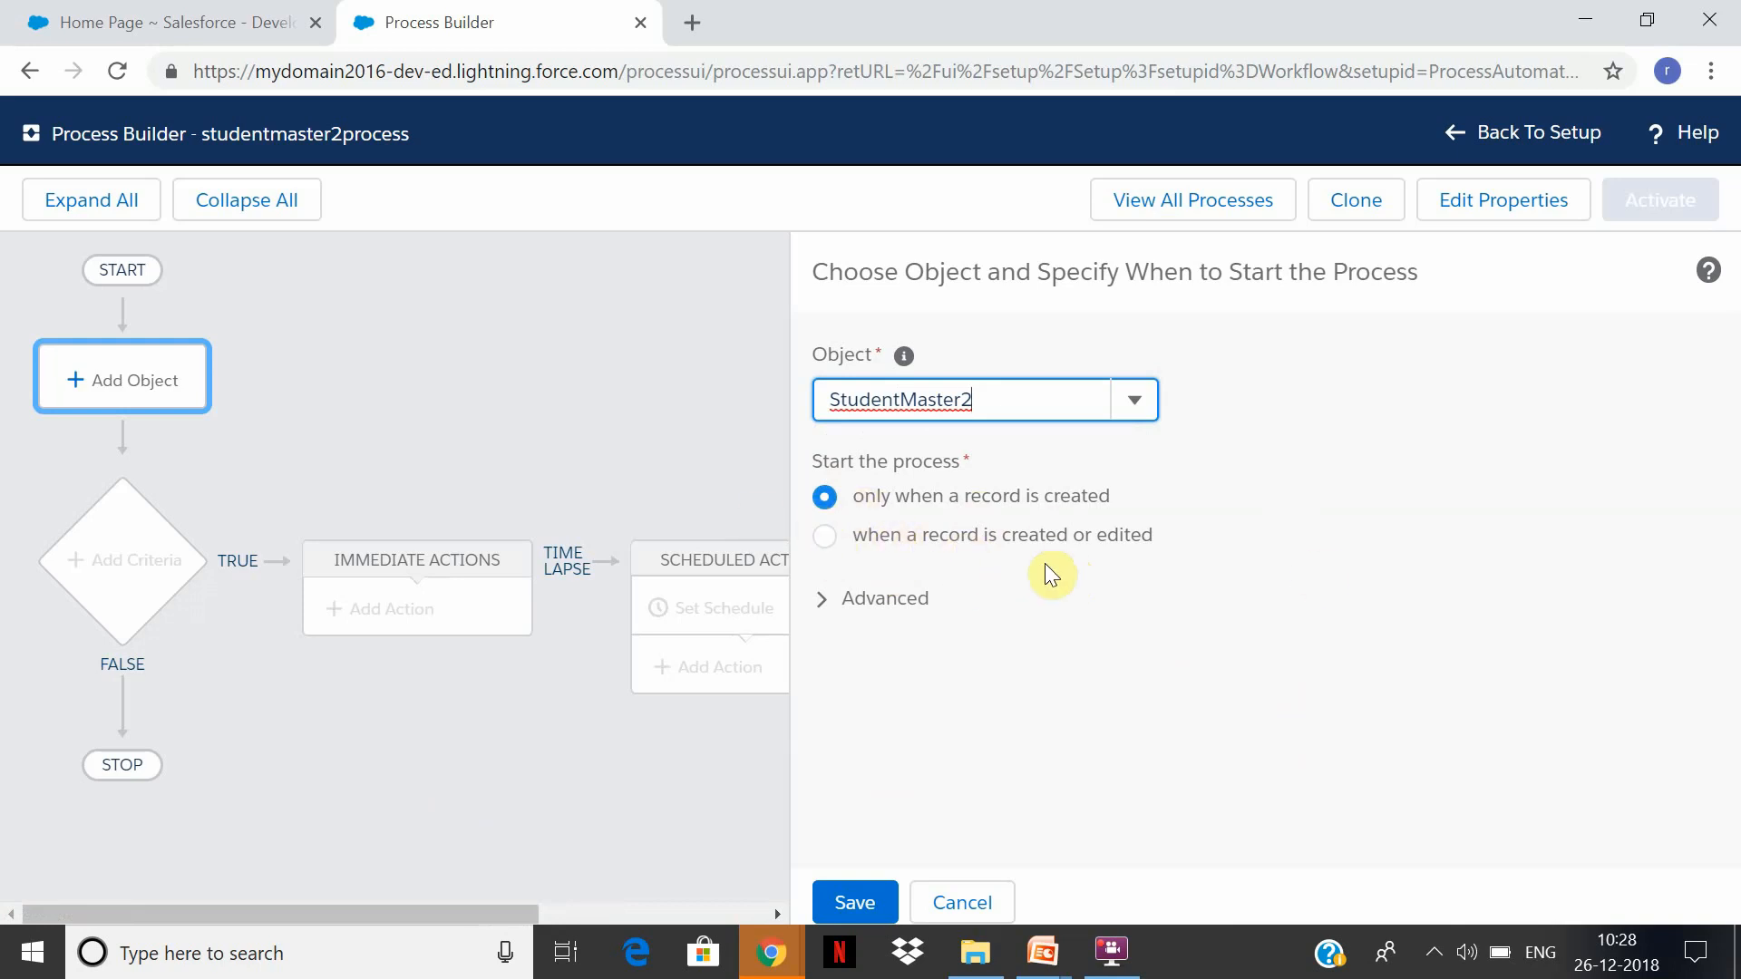
# Expand the advanced recursion setting and save the object settings with the process starting only when a record is created.
pyautogui.click(886, 600)
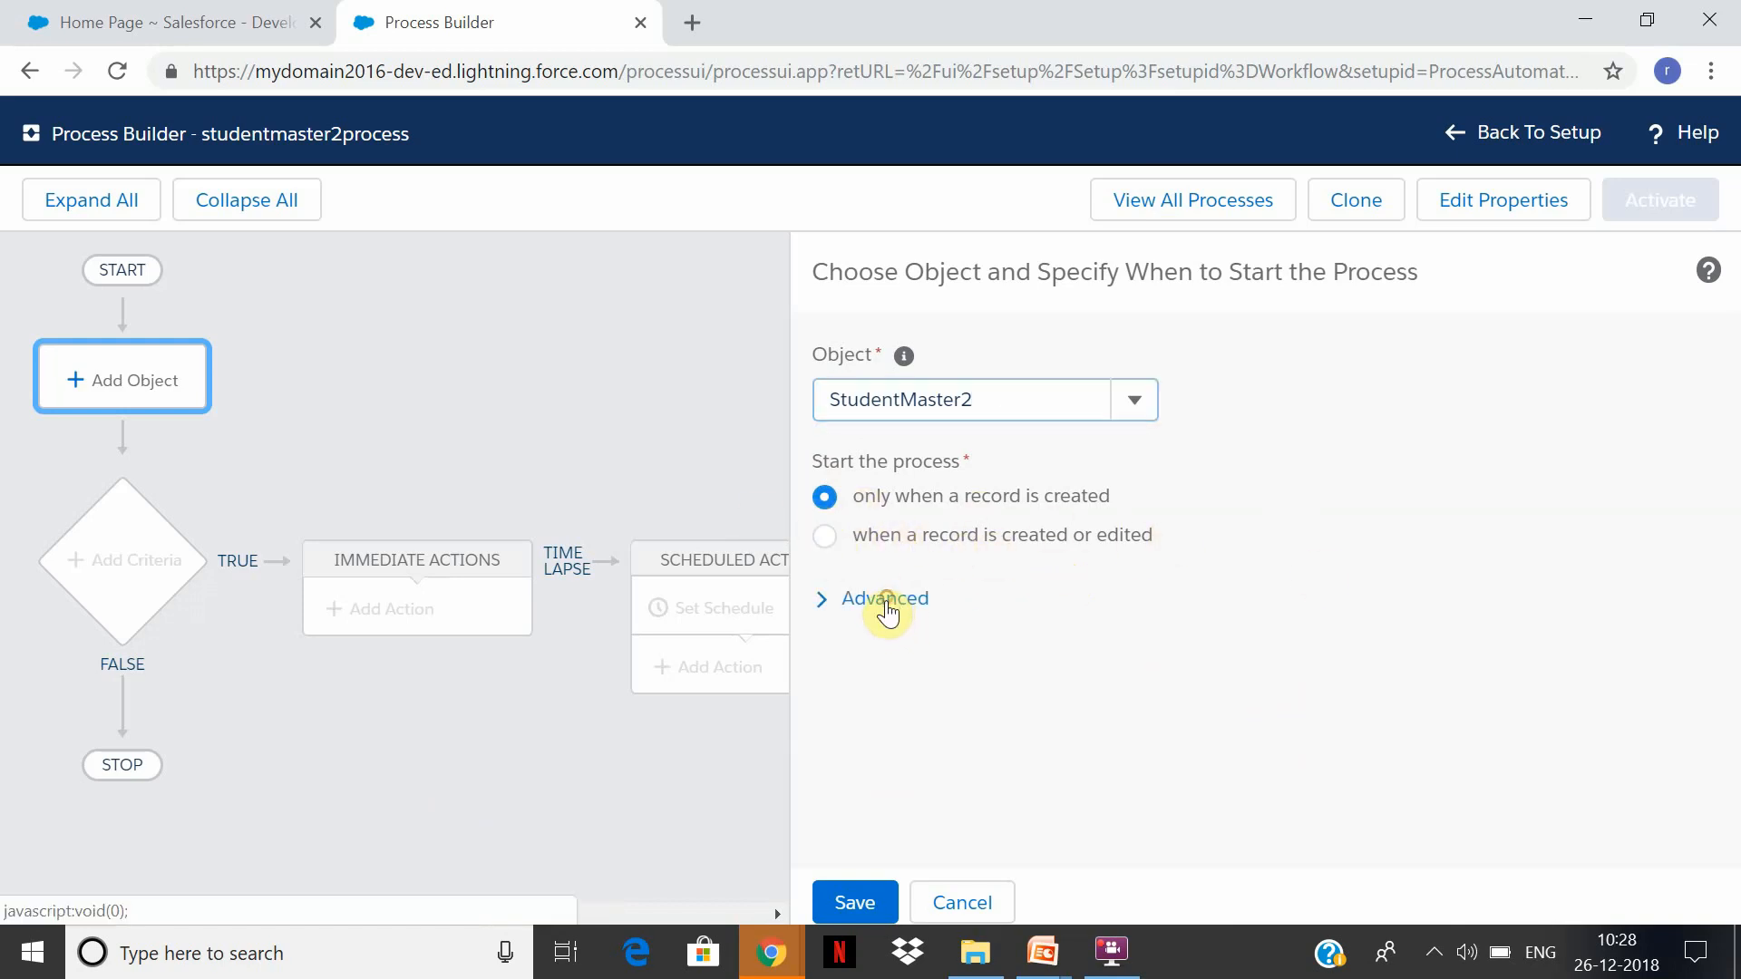
pyautogui.click(886, 600)
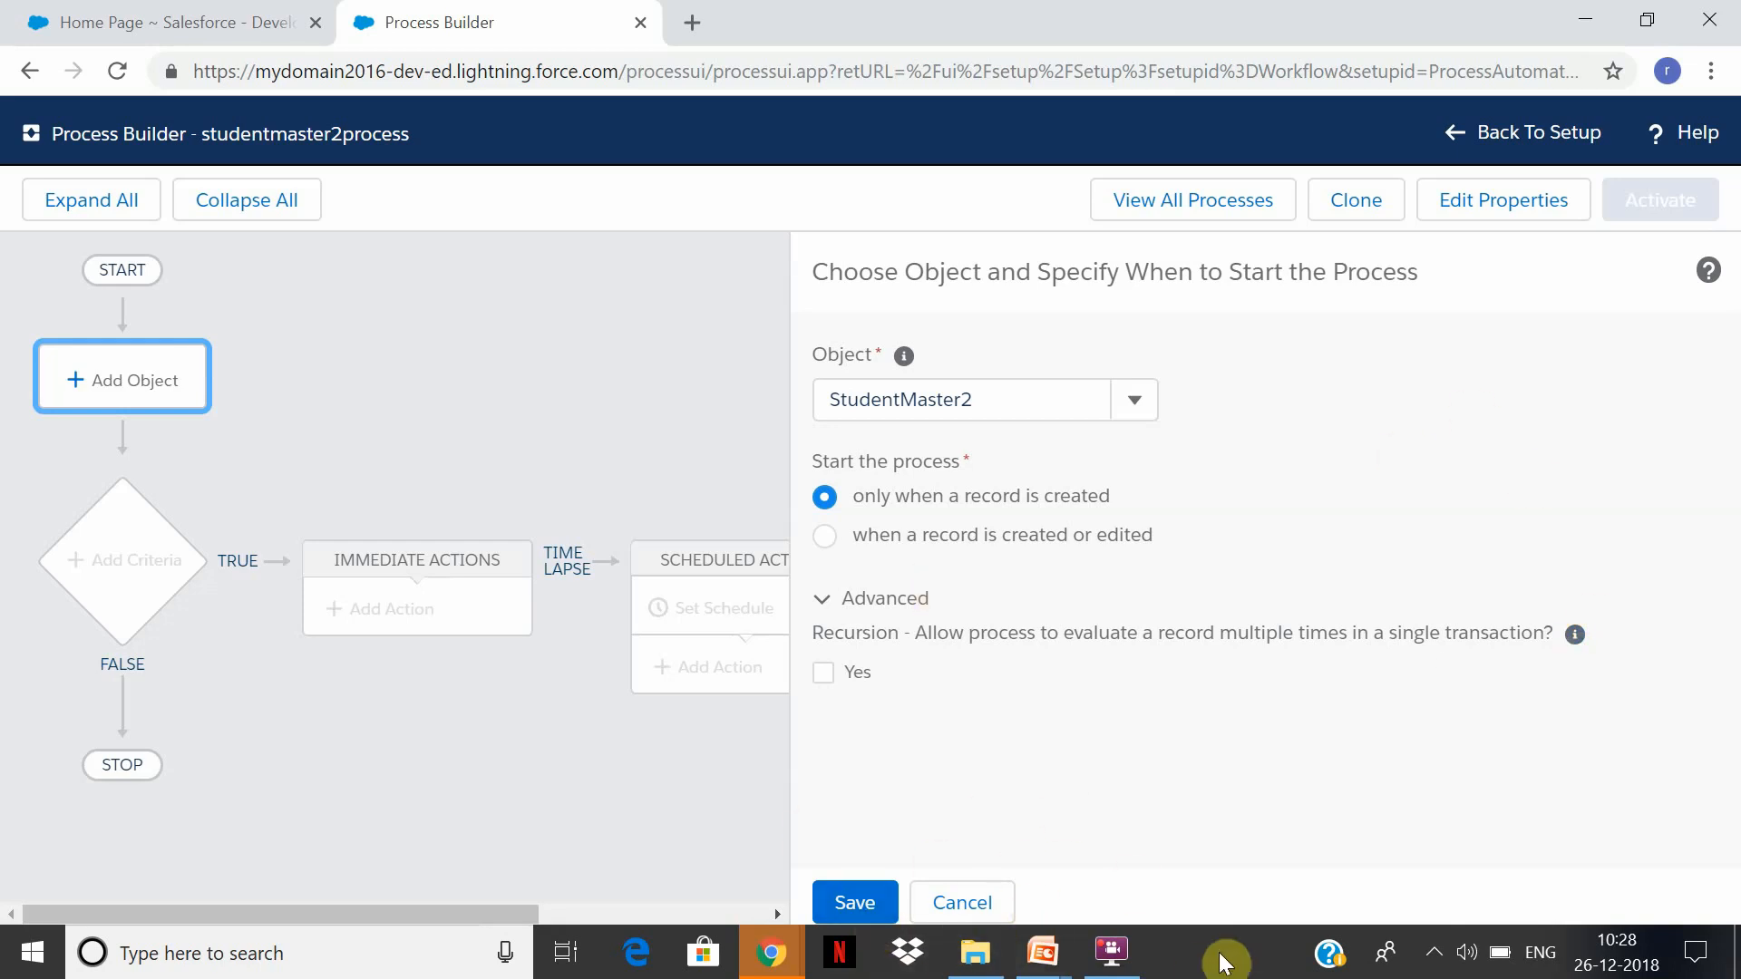
pyautogui.click(1112, 950)
pyautogui.click(728, 288)
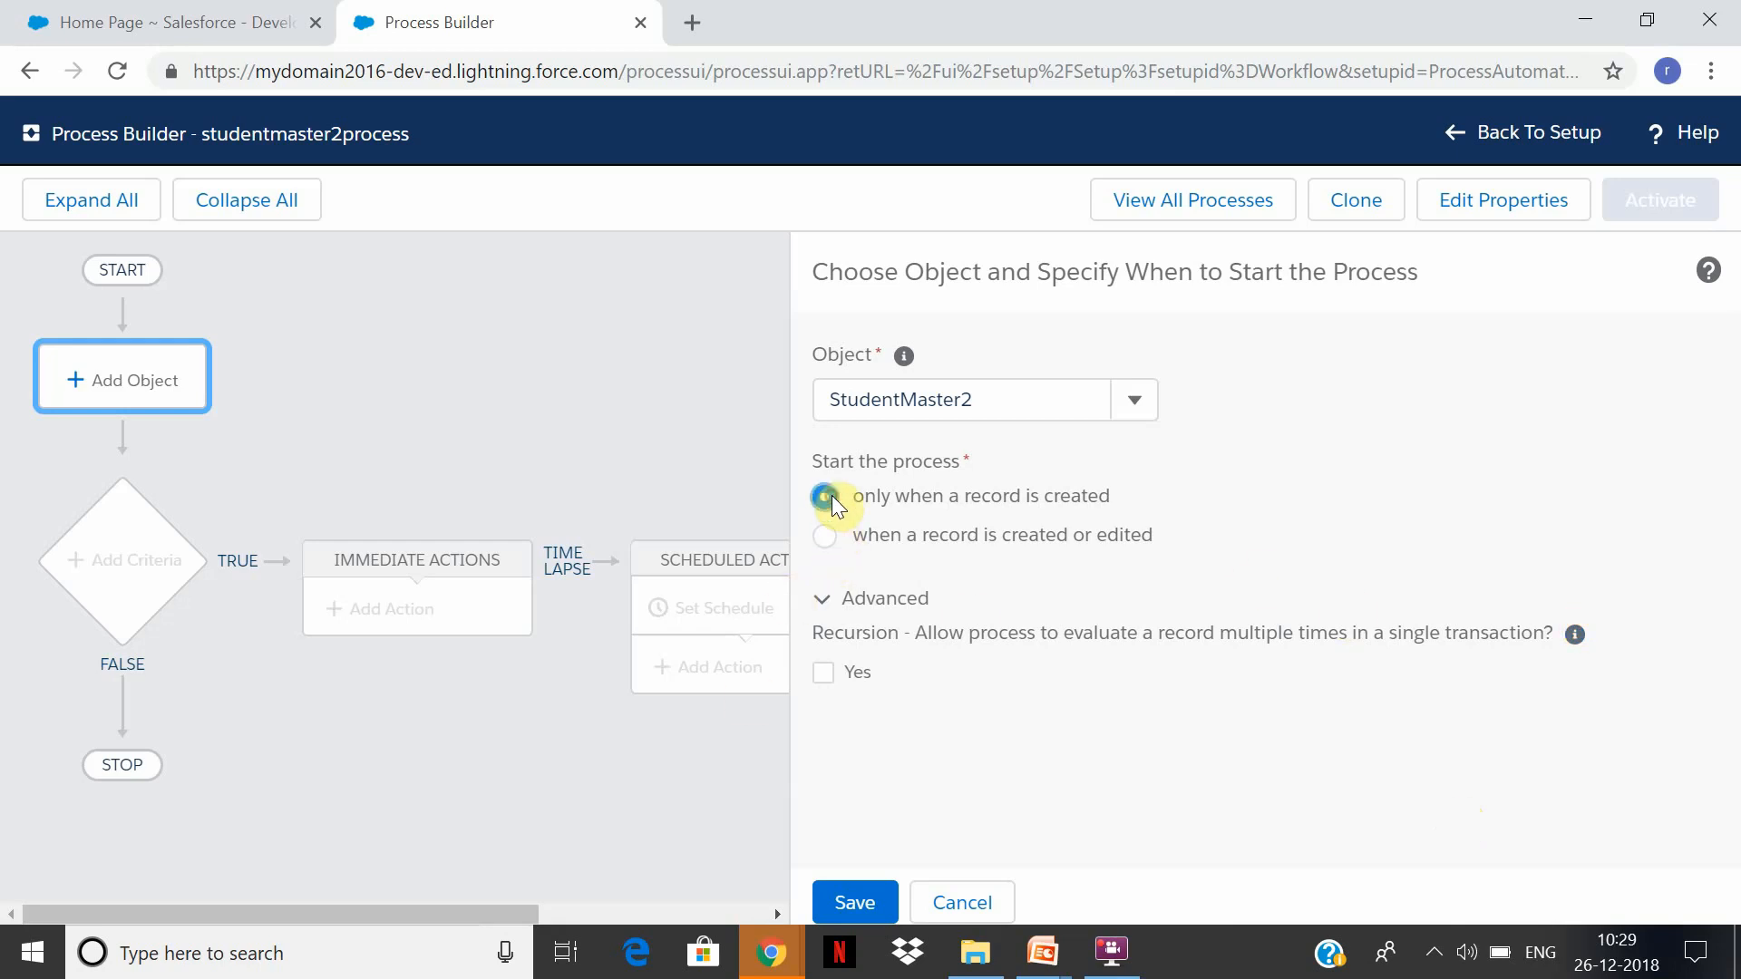
pyautogui.click(869, 905)
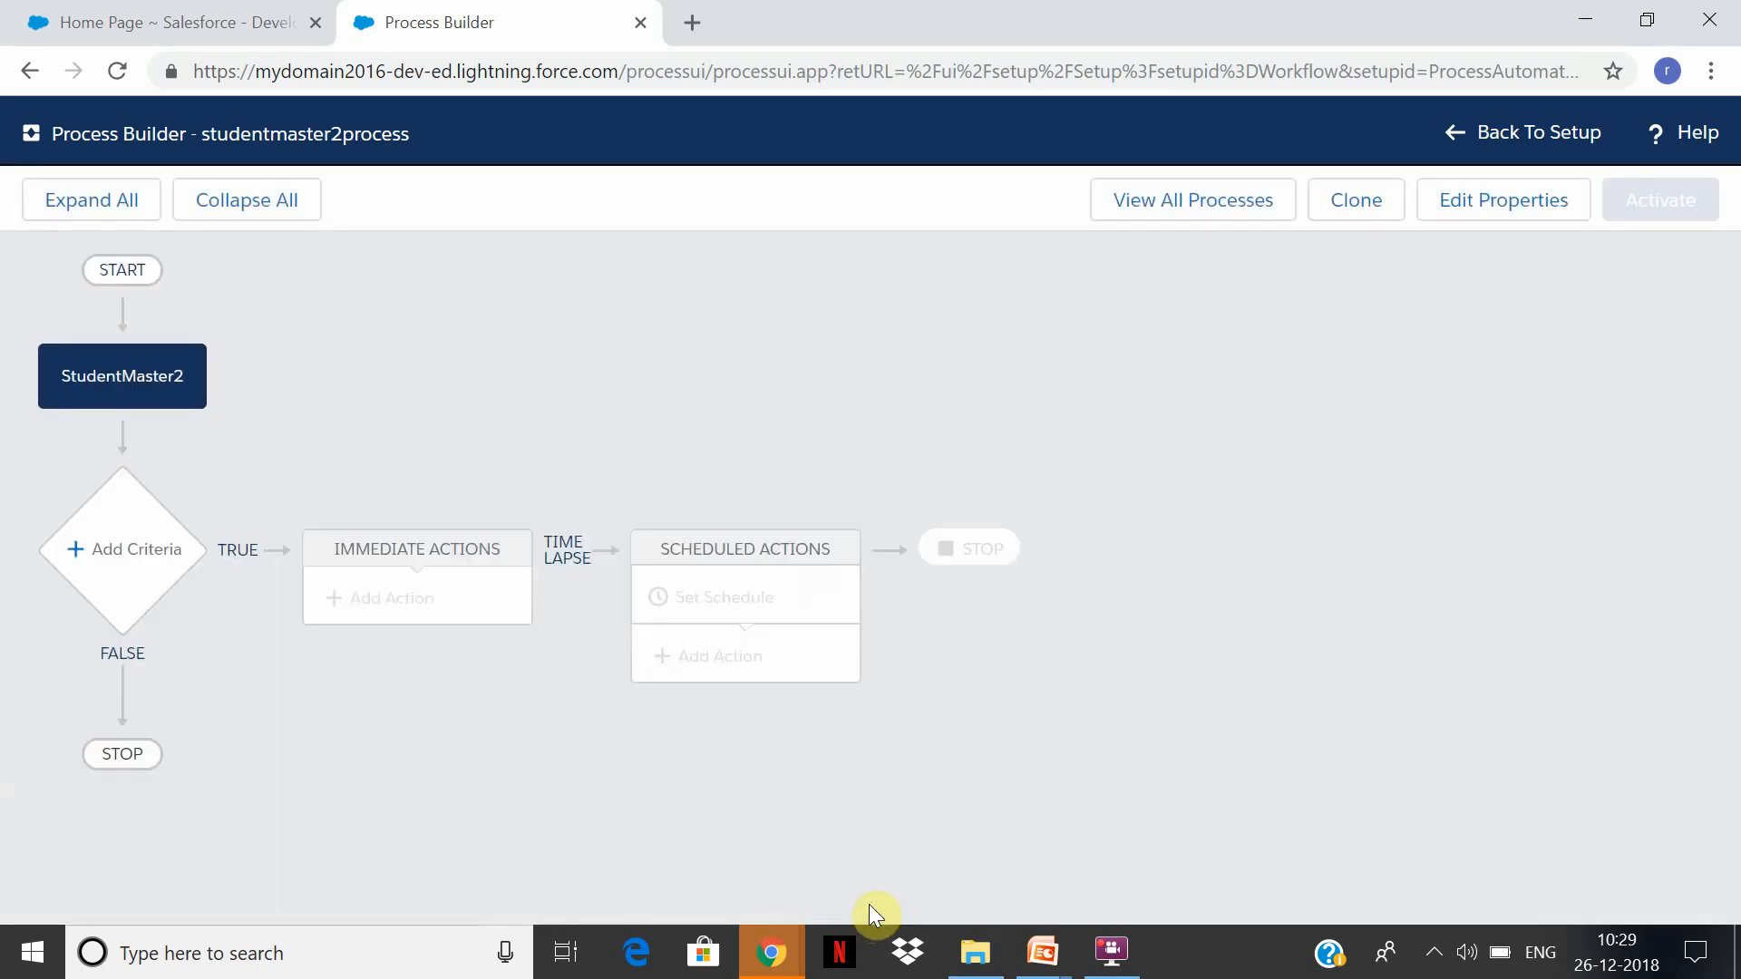
# Add a criteria node named test1 that executes its actions without any criteria, and save it.
pyautogui.click(152, 551)
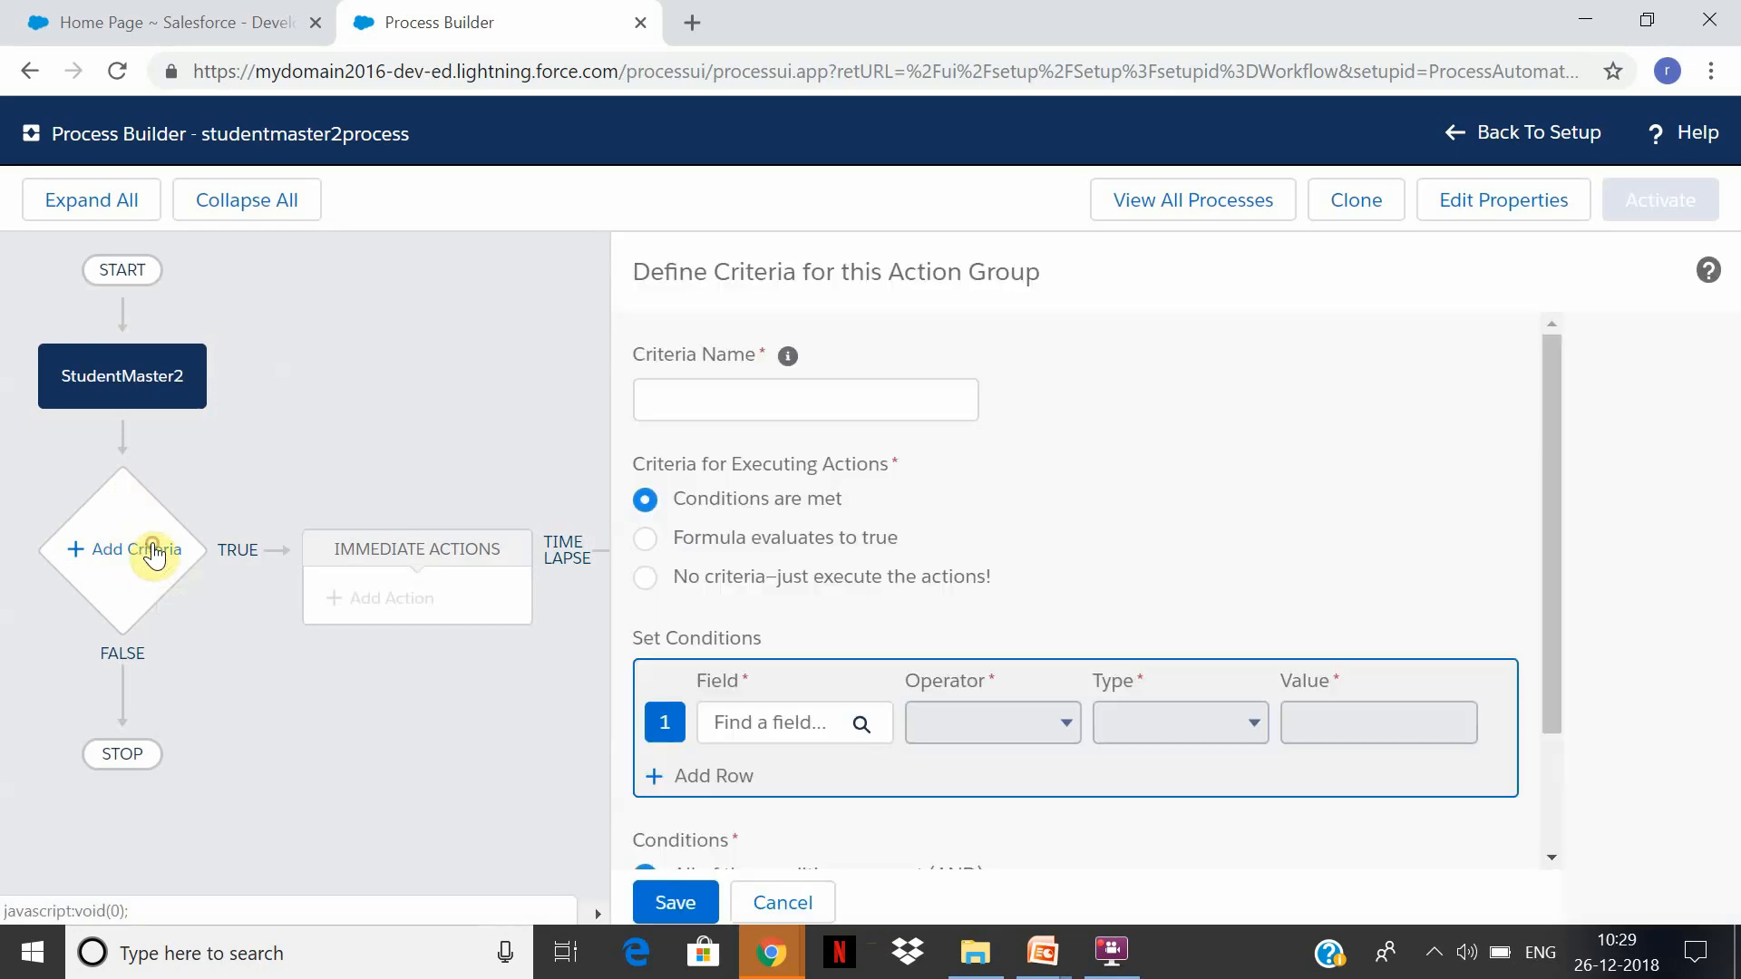
pyautogui.click(822, 413)
pyautogui.write('test1')
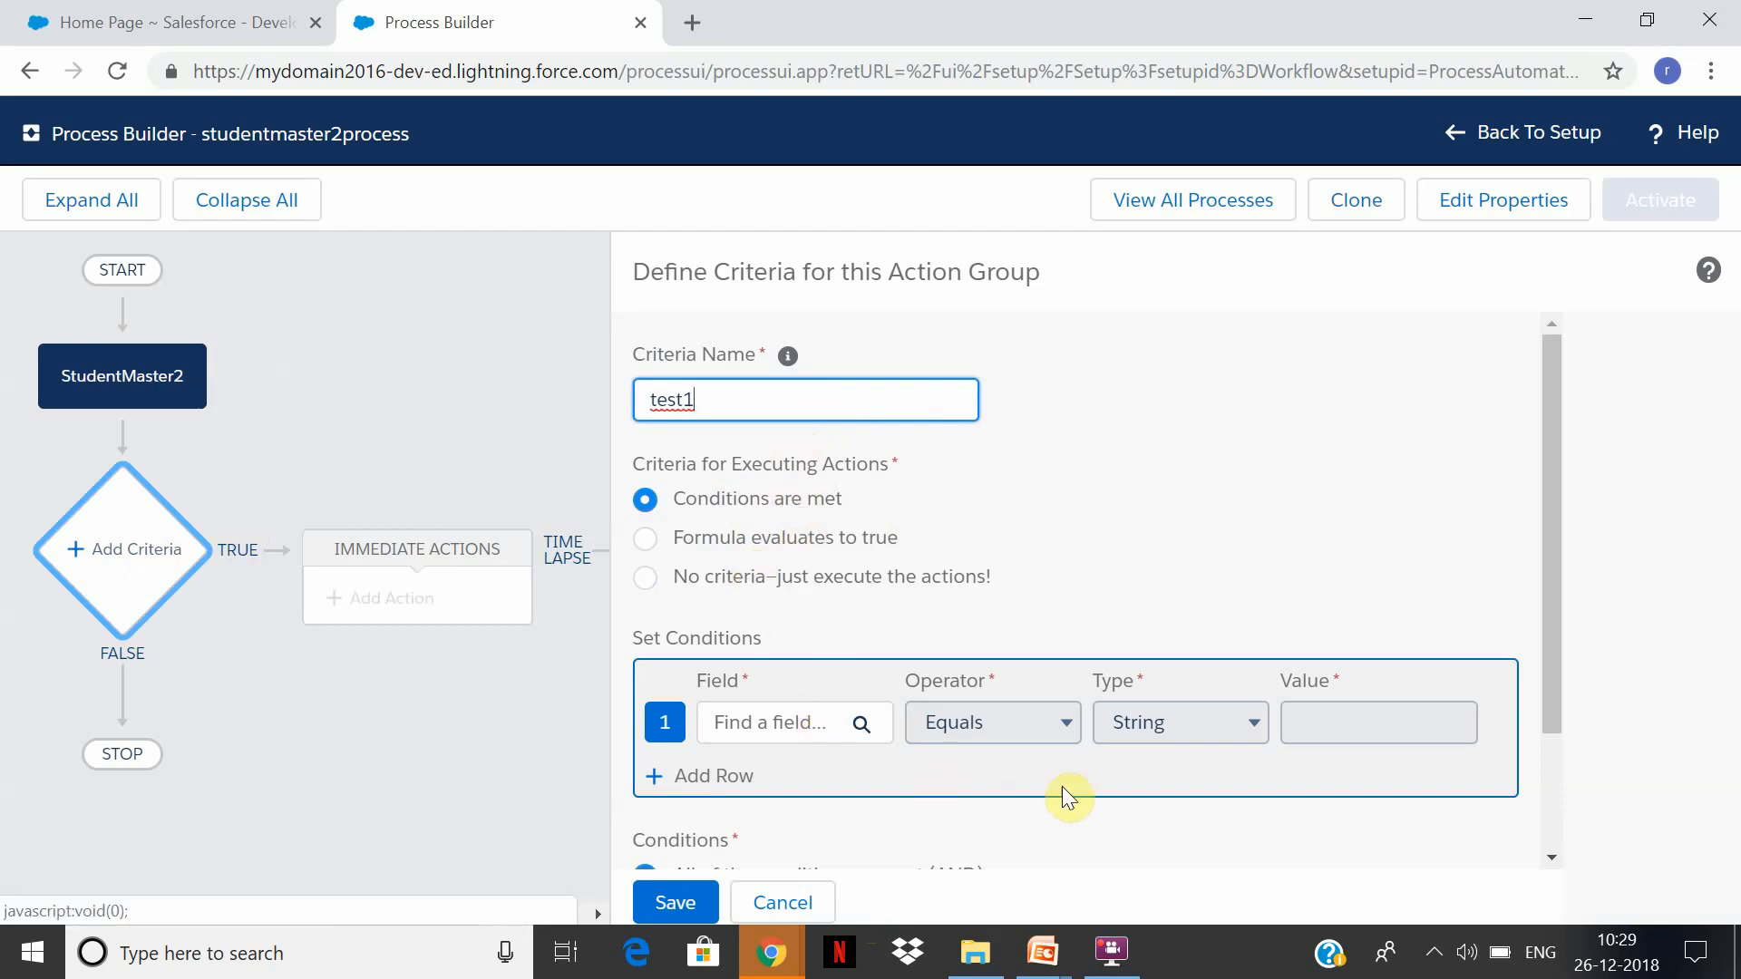
pyautogui.click(646, 579)
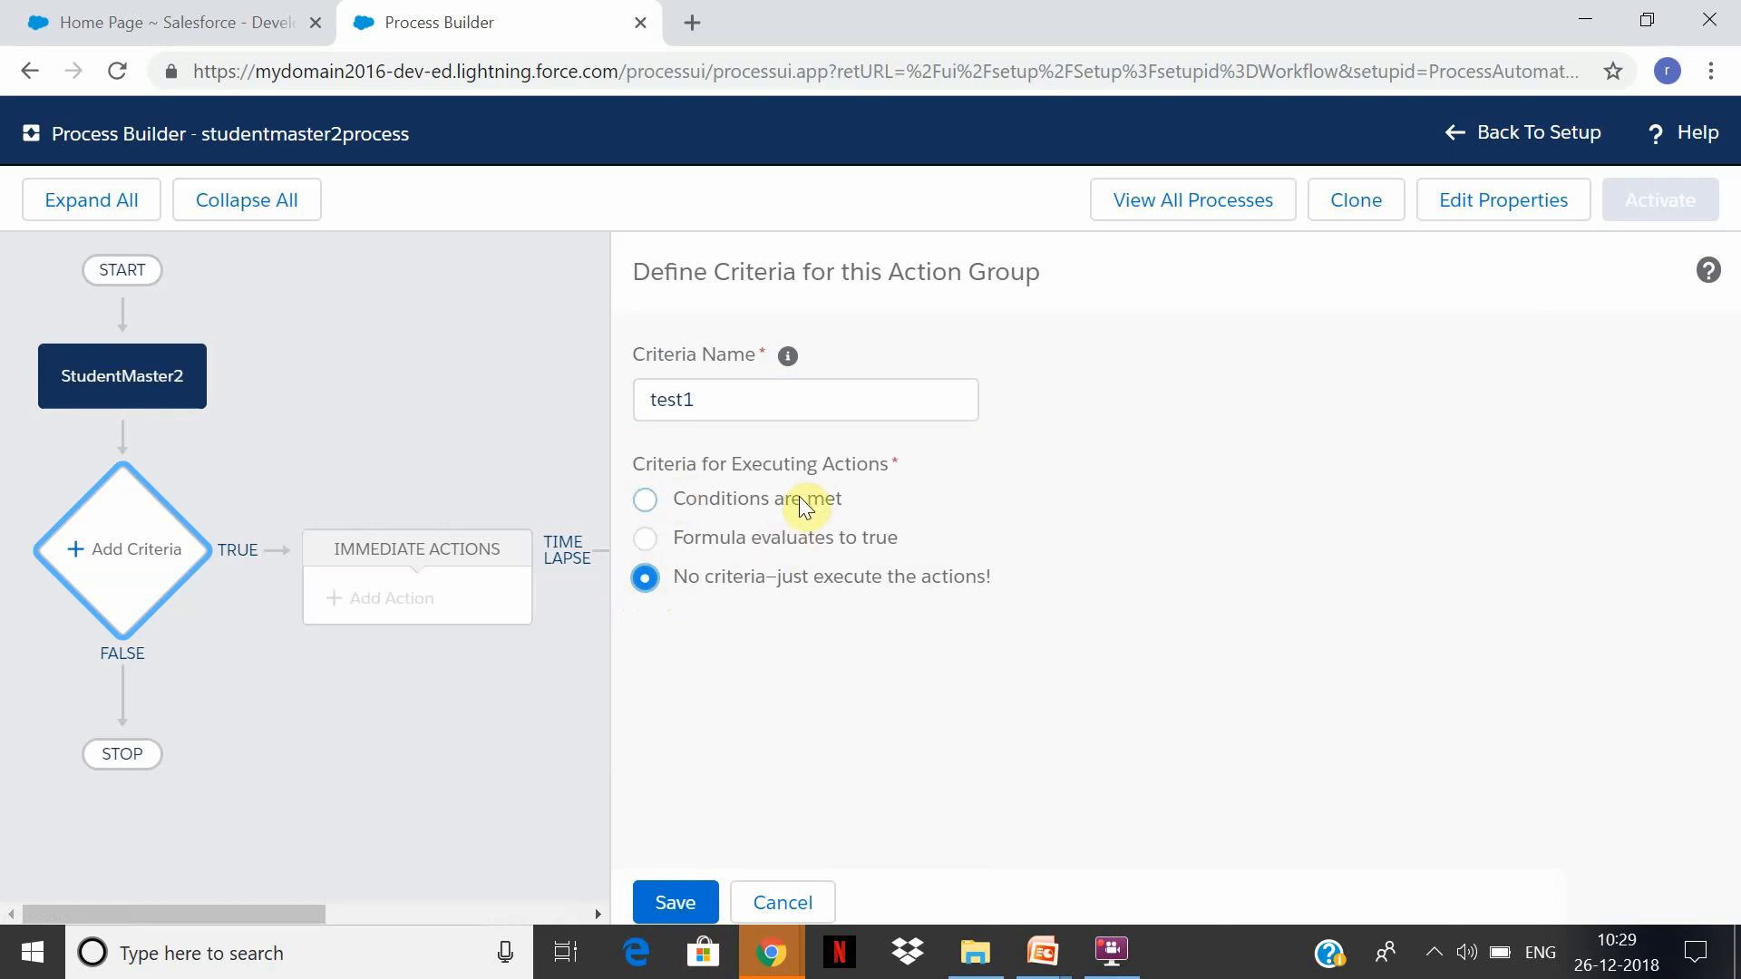
pyautogui.click(682, 905)
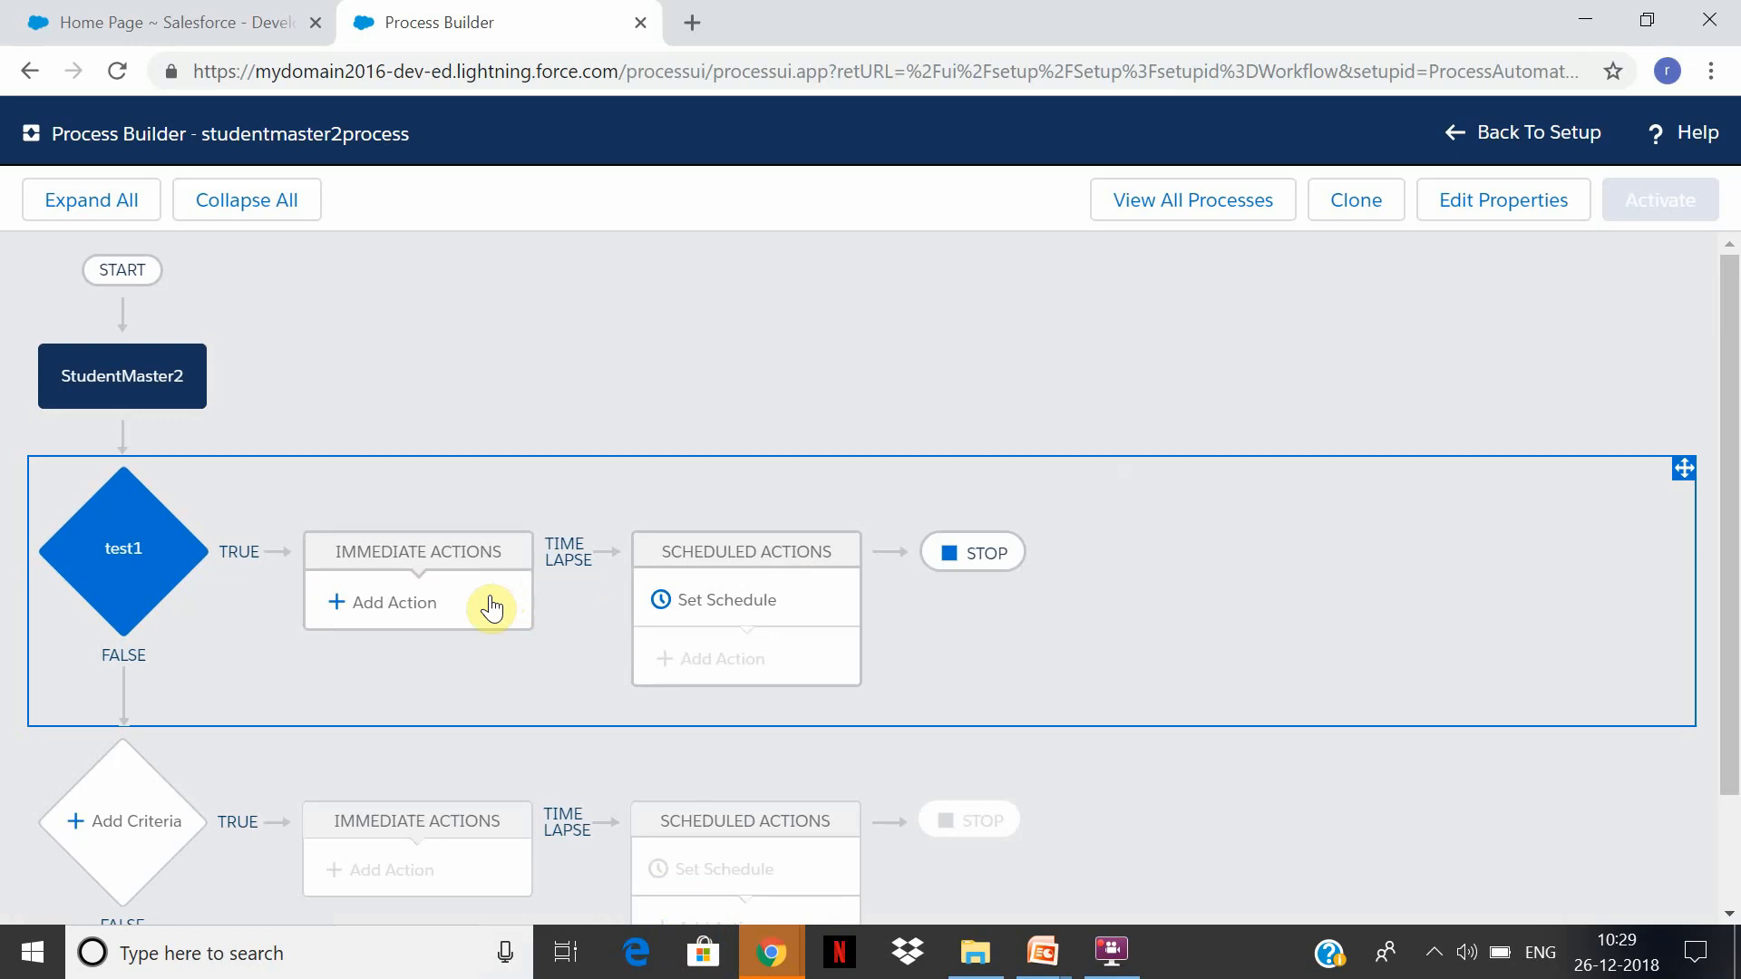
# Add an immediate action to the test1 criteria with type Create a Record and name it createaccount.
pyautogui.click(418, 609)
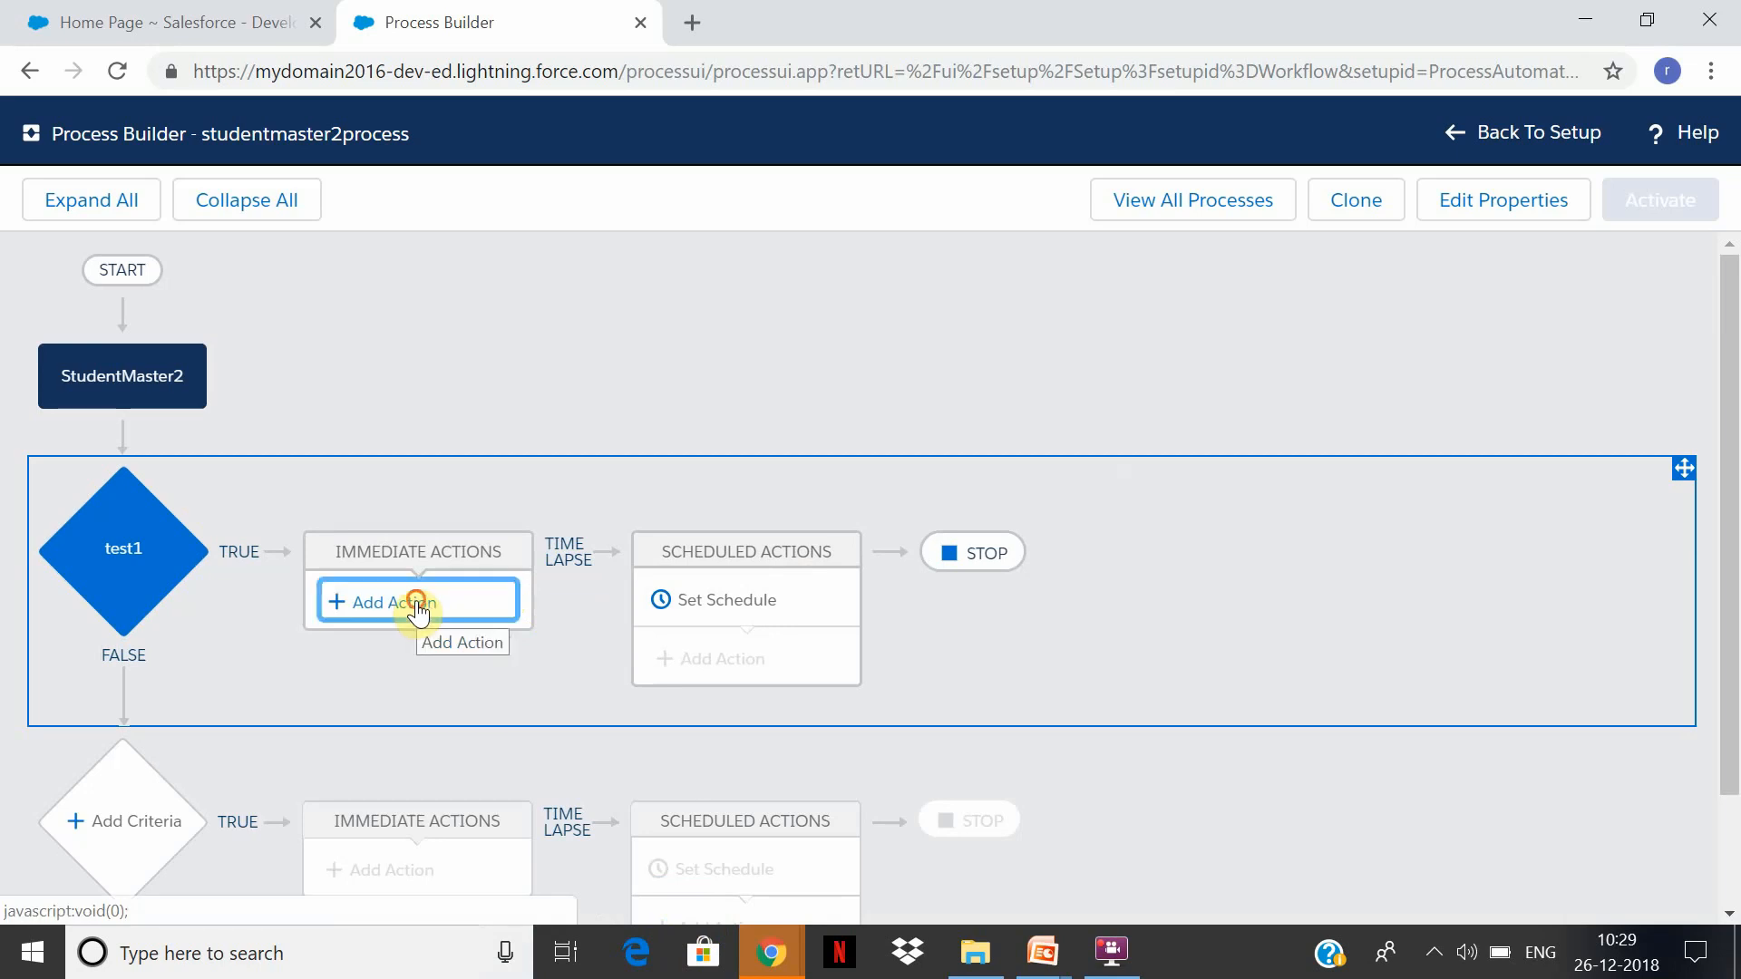
pyautogui.click(1148, 398)
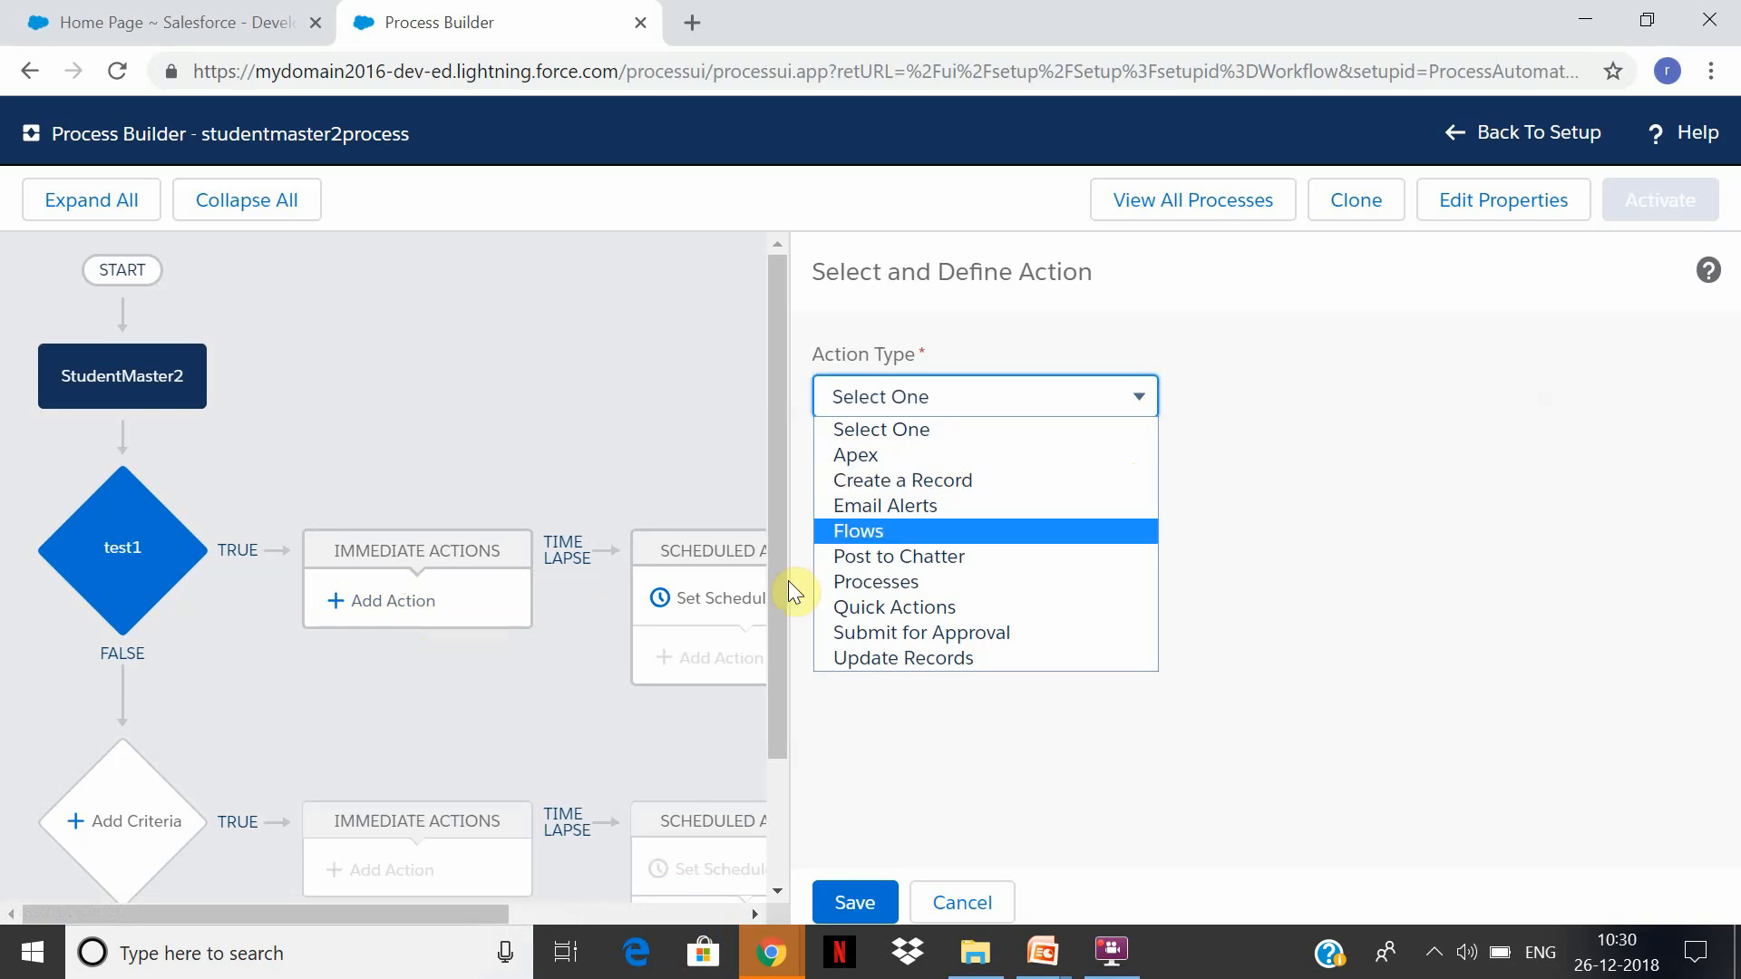
pyautogui.click(1092, 478)
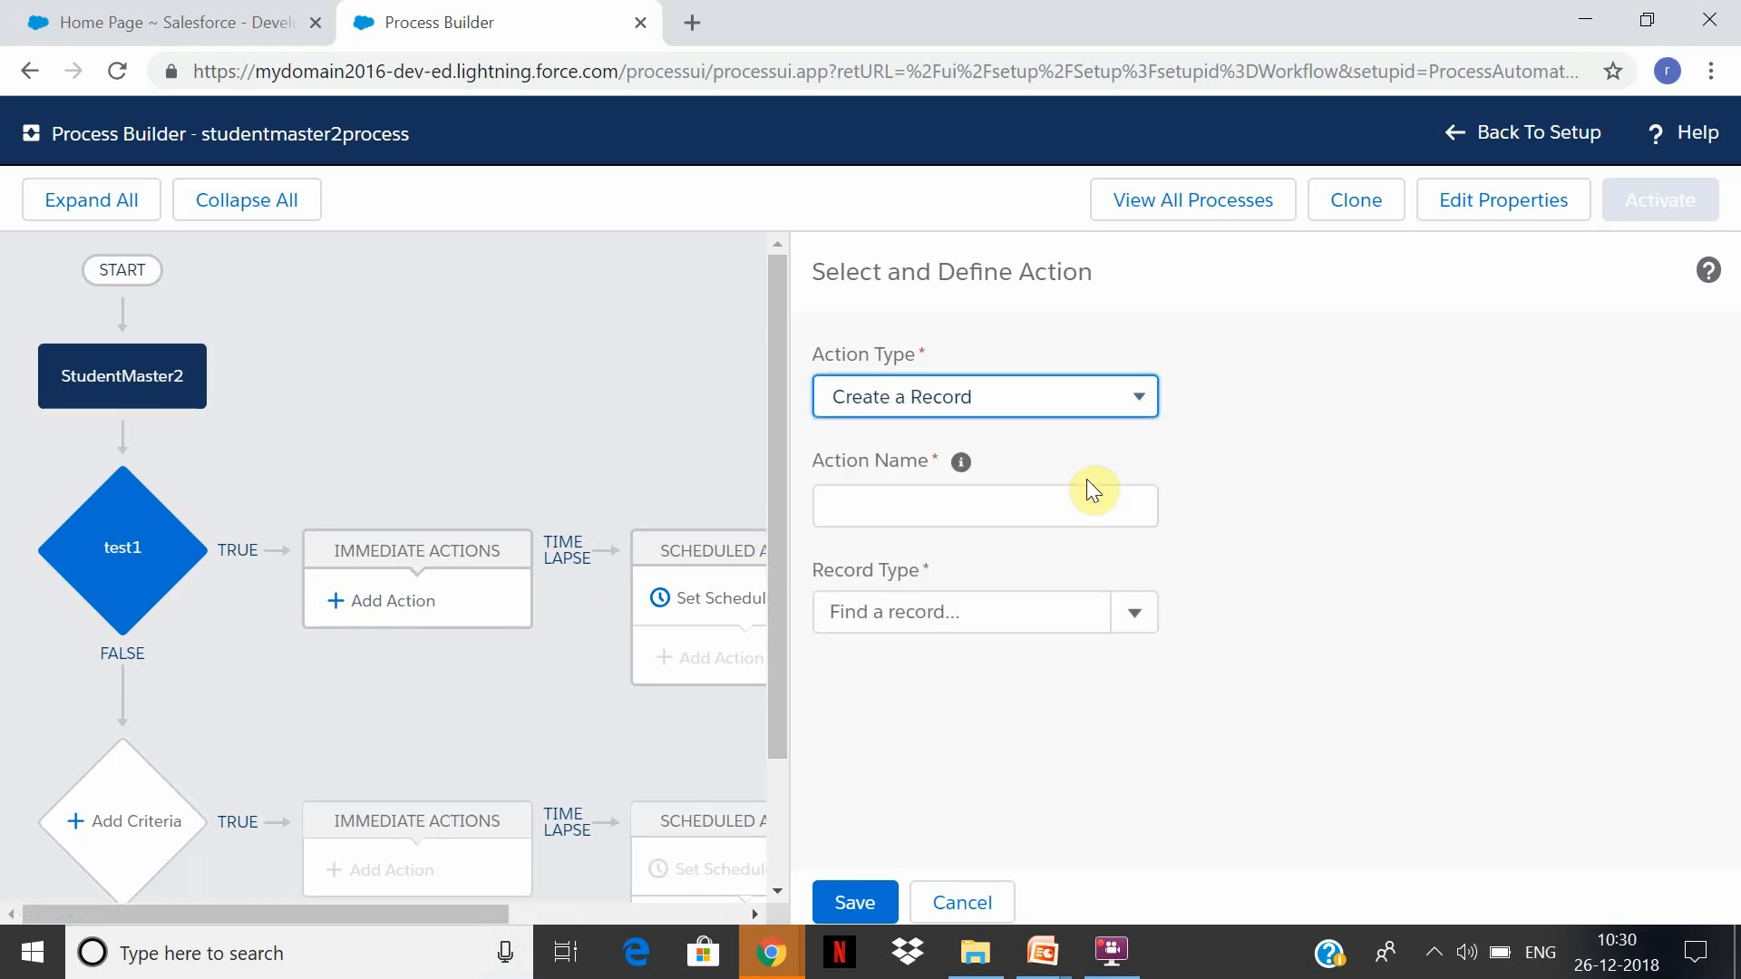
pyautogui.click(1034, 515)
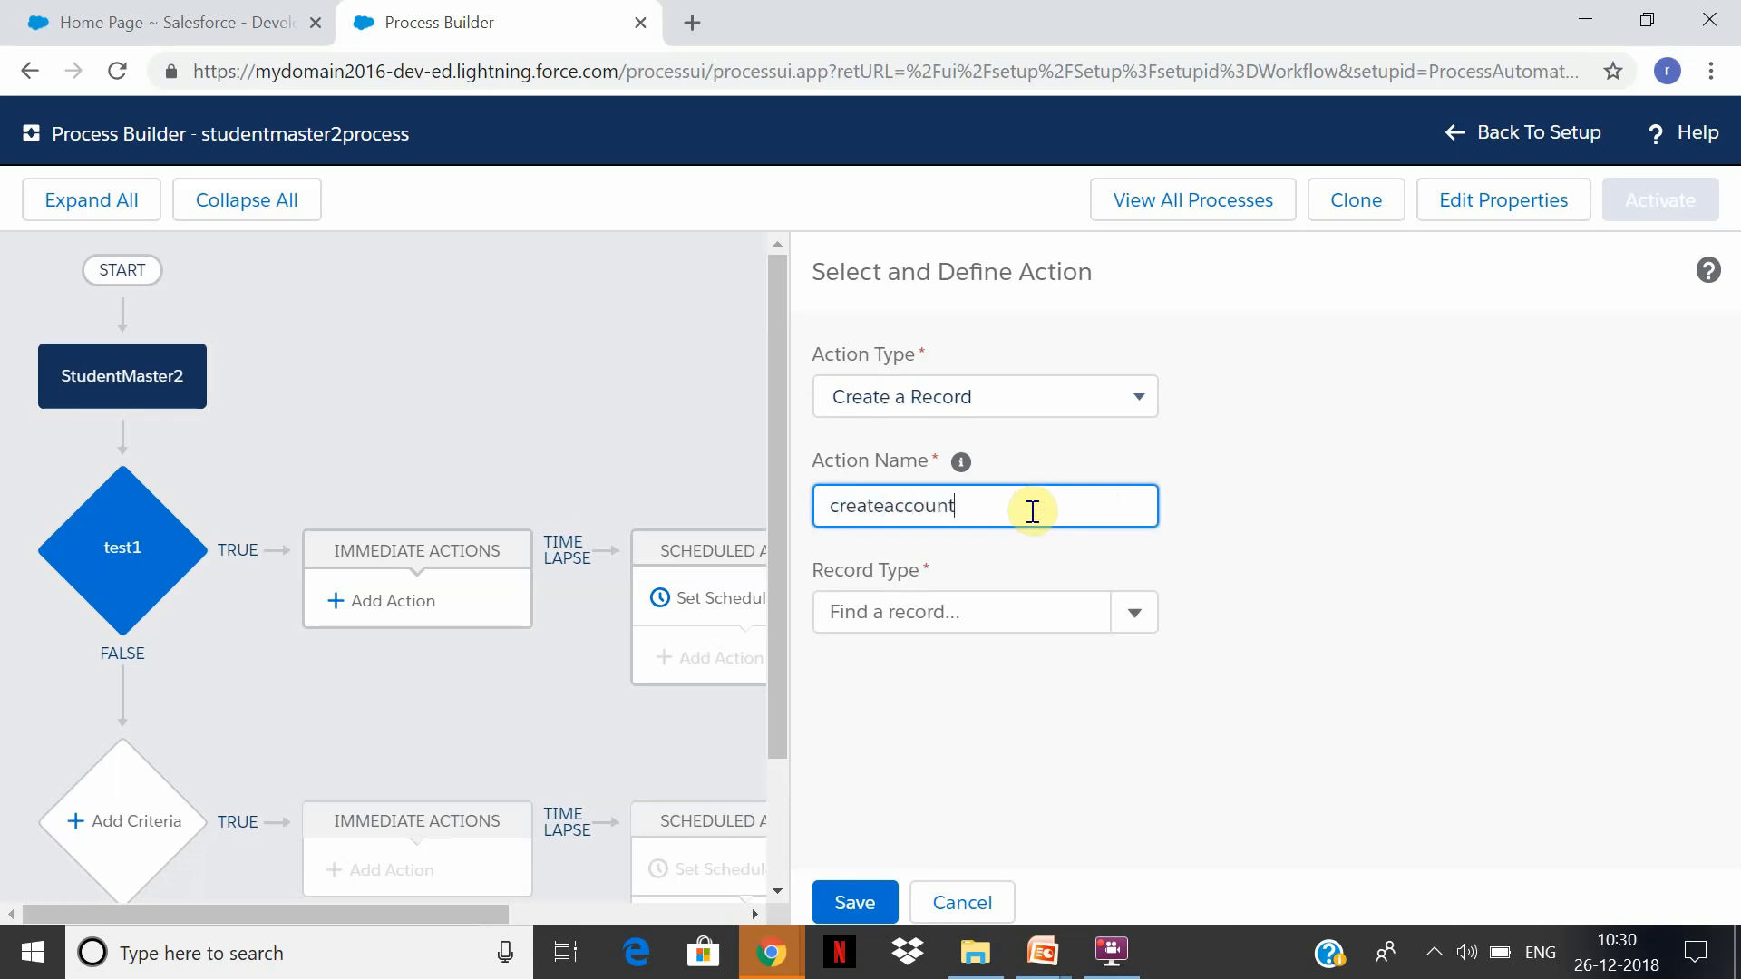
# Choose Account as the record type that the createaccount action creates.
pyautogui.click(1145, 621)
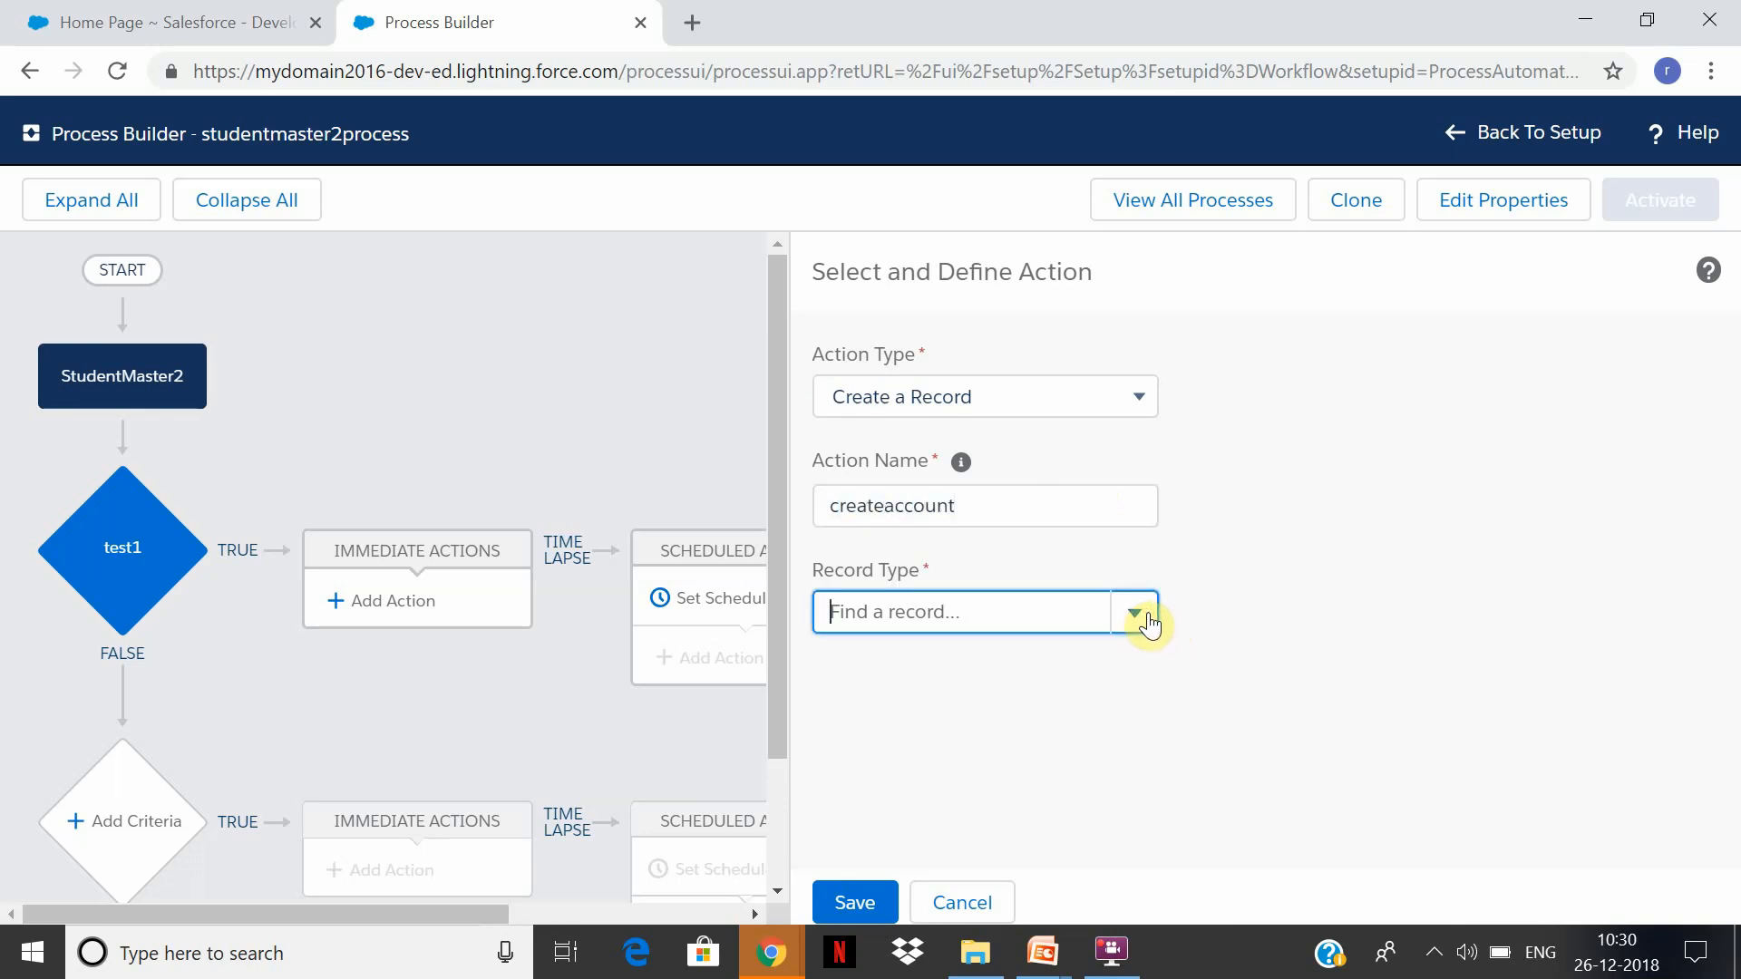
pyautogui.click(1089, 611)
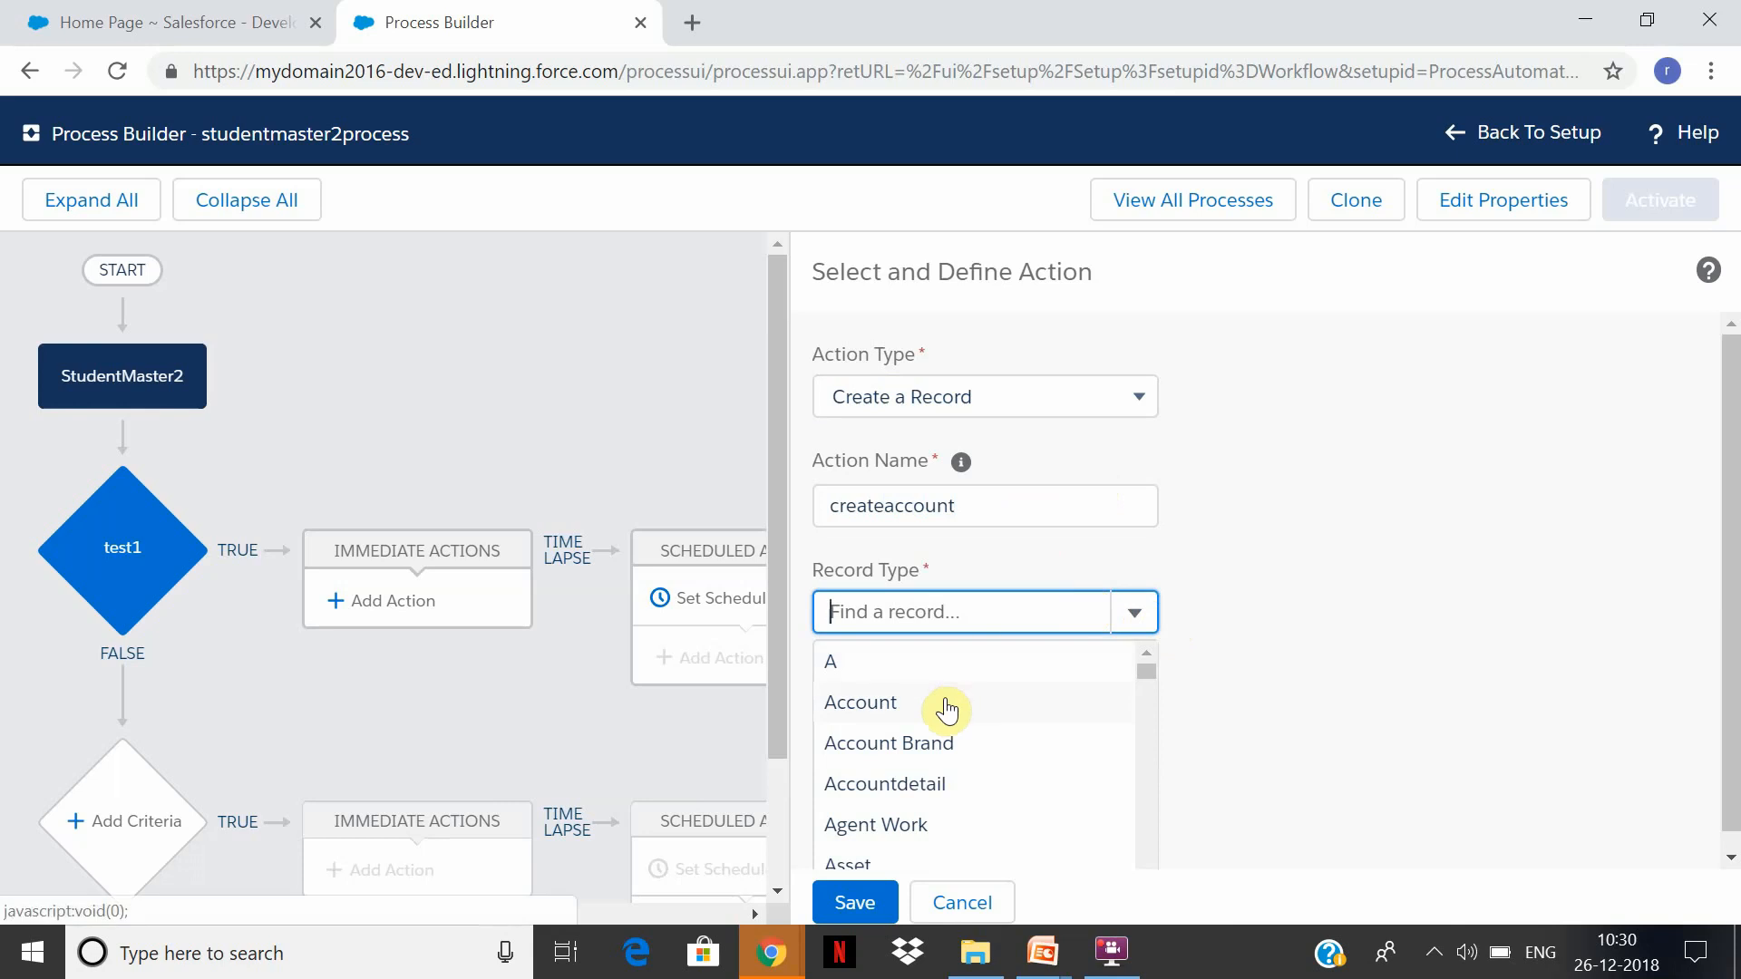
pyautogui.click(894, 705)
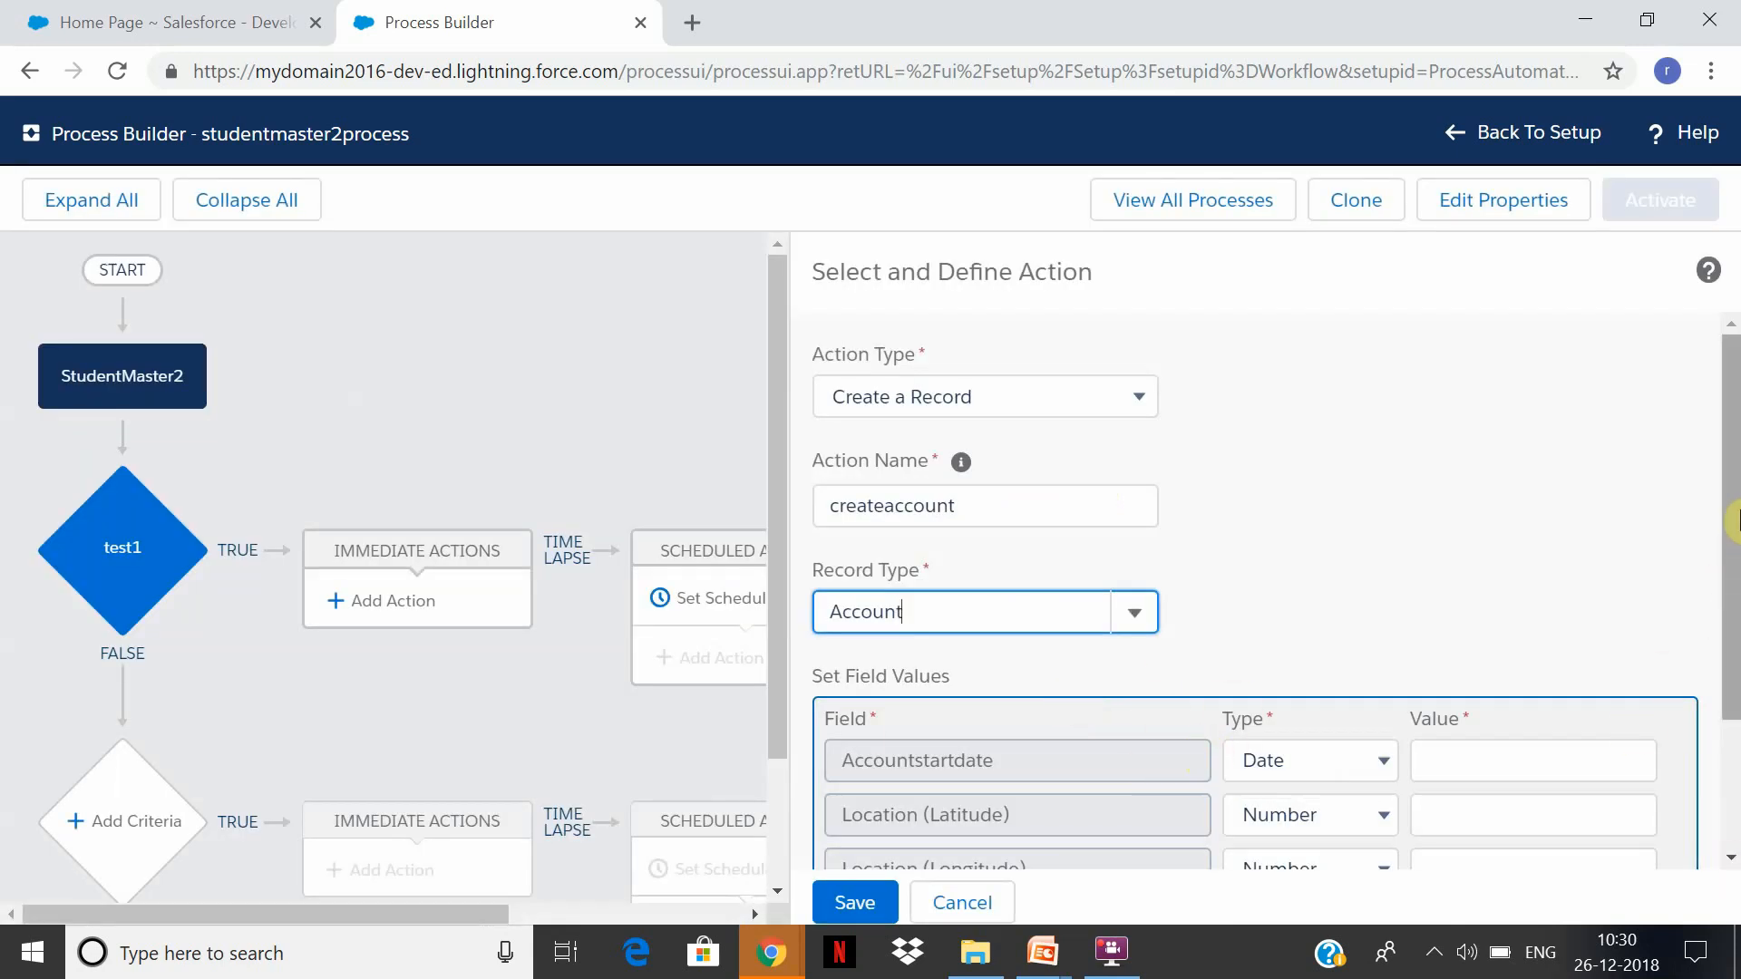
# Set the Account Name value to a field reference pointing to the StudentMaster2 Name field.
pyautogui.moveTo(1732, 508); pyautogui.dragTo(1734, 698)
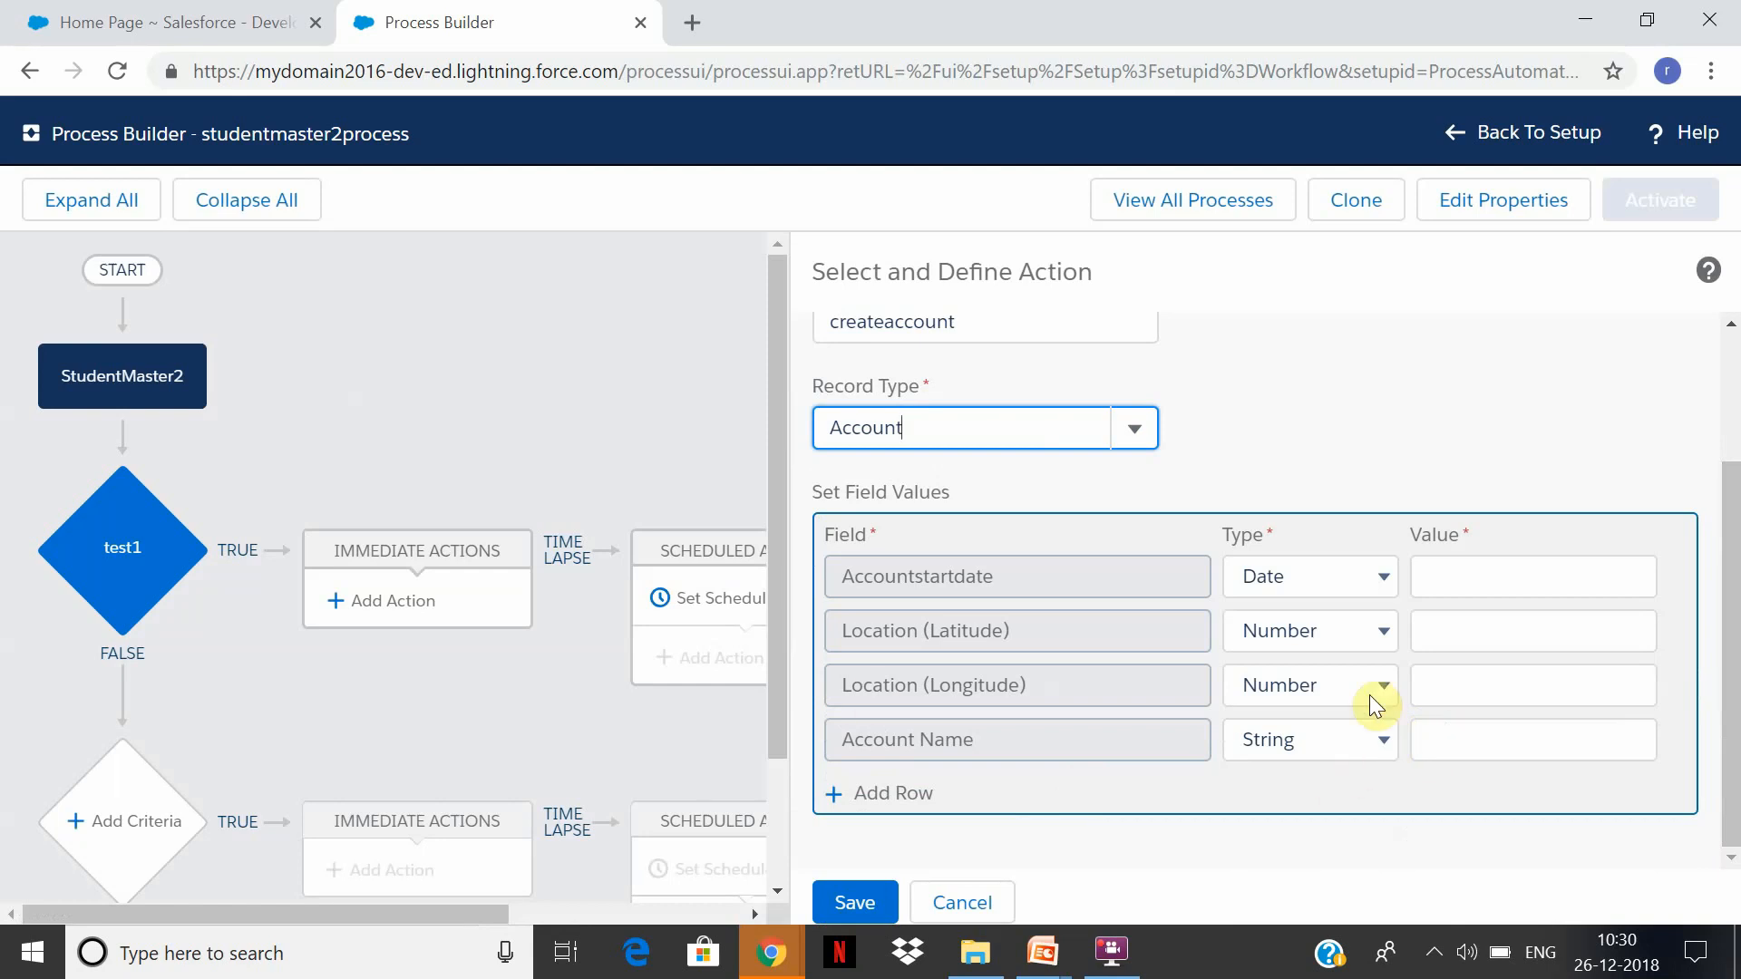
pyautogui.click(1378, 730)
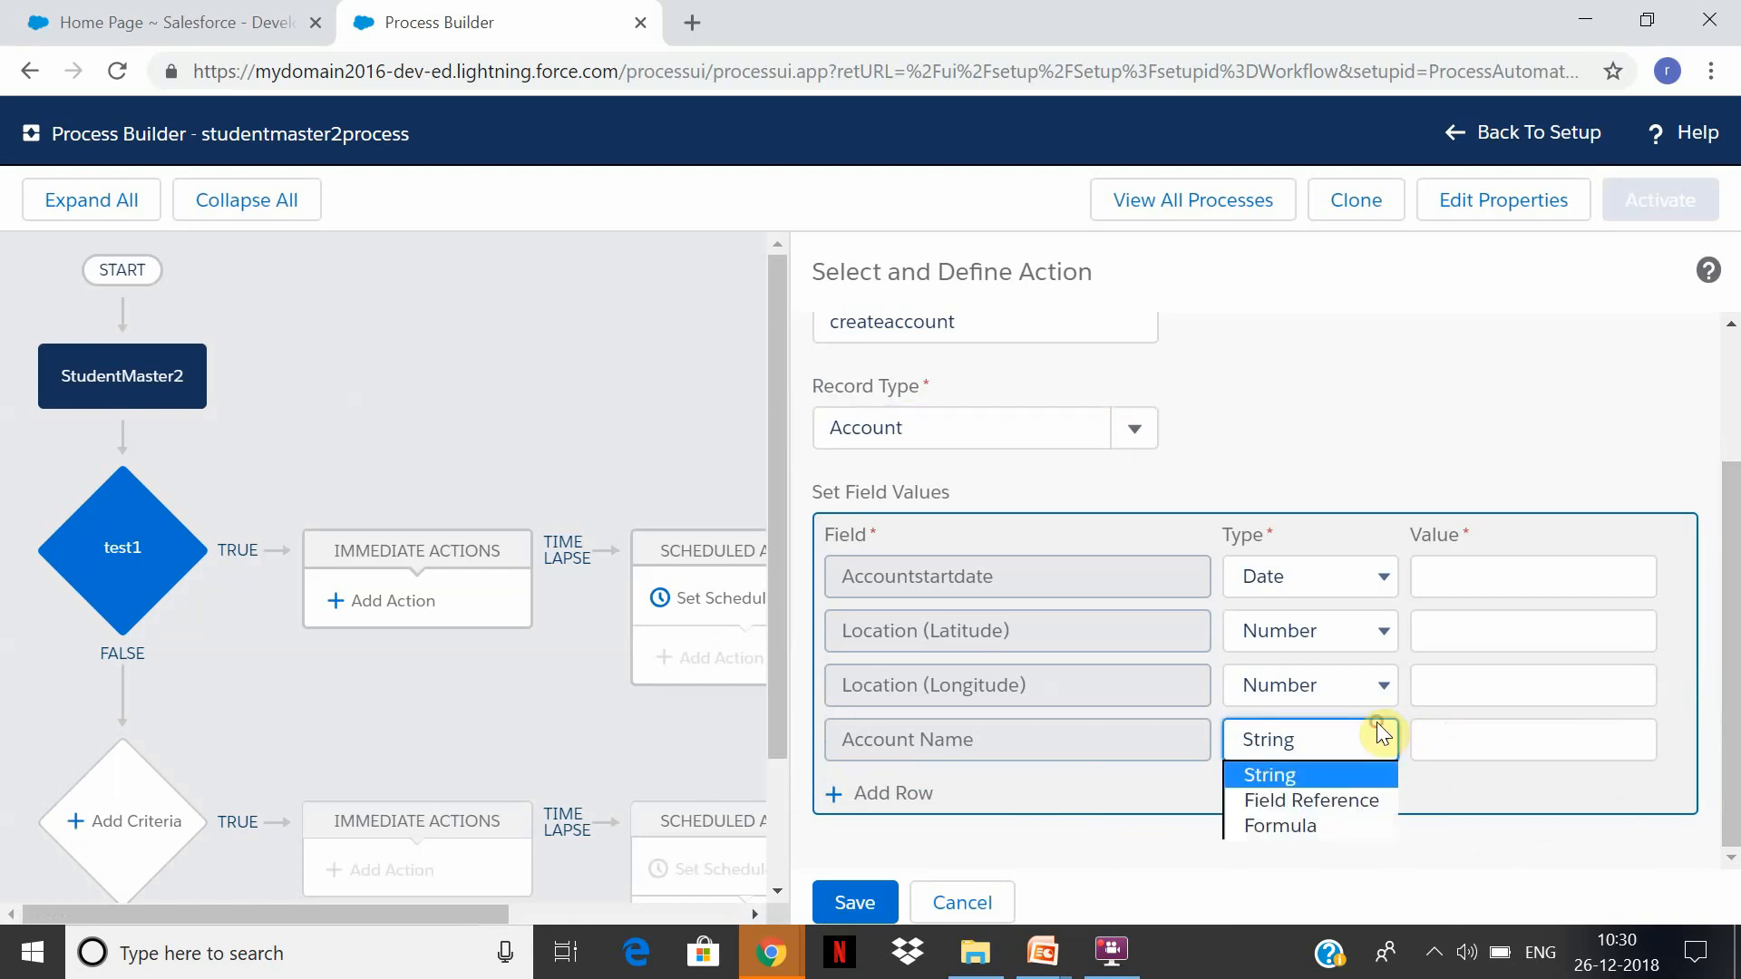
pyautogui.click(1335, 775)
pyautogui.click(1381, 742)
pyautogui.click(1388, 802)
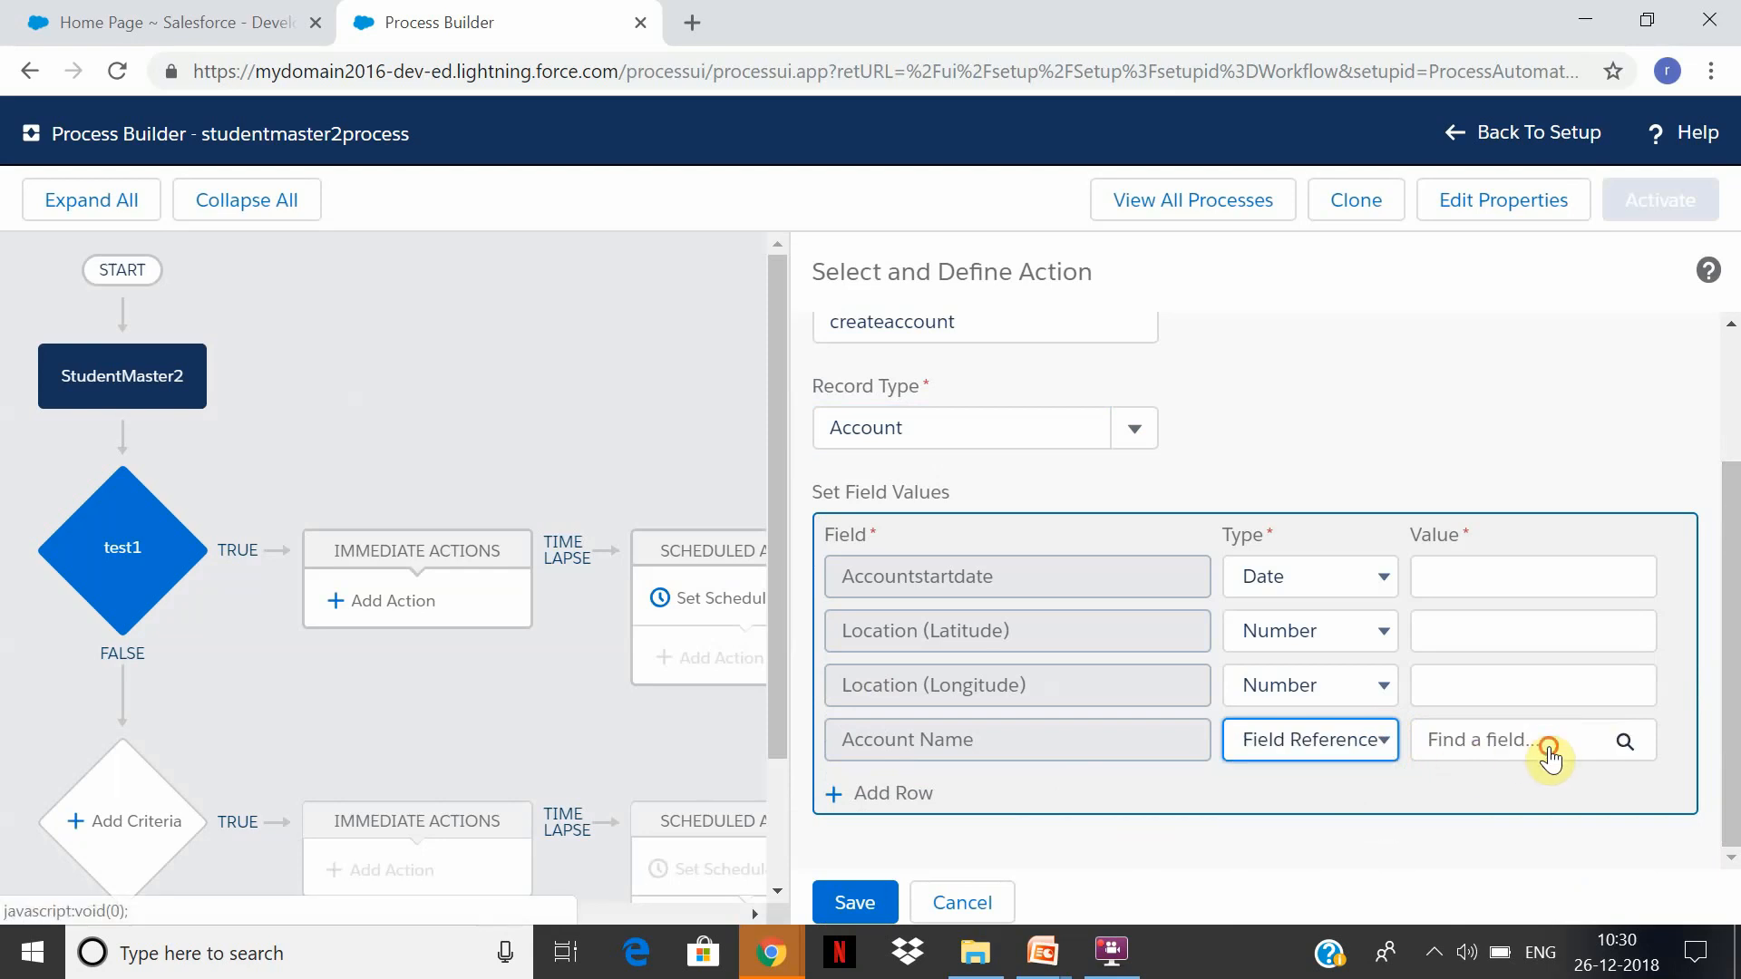
pyautogui.click(1547, 748)
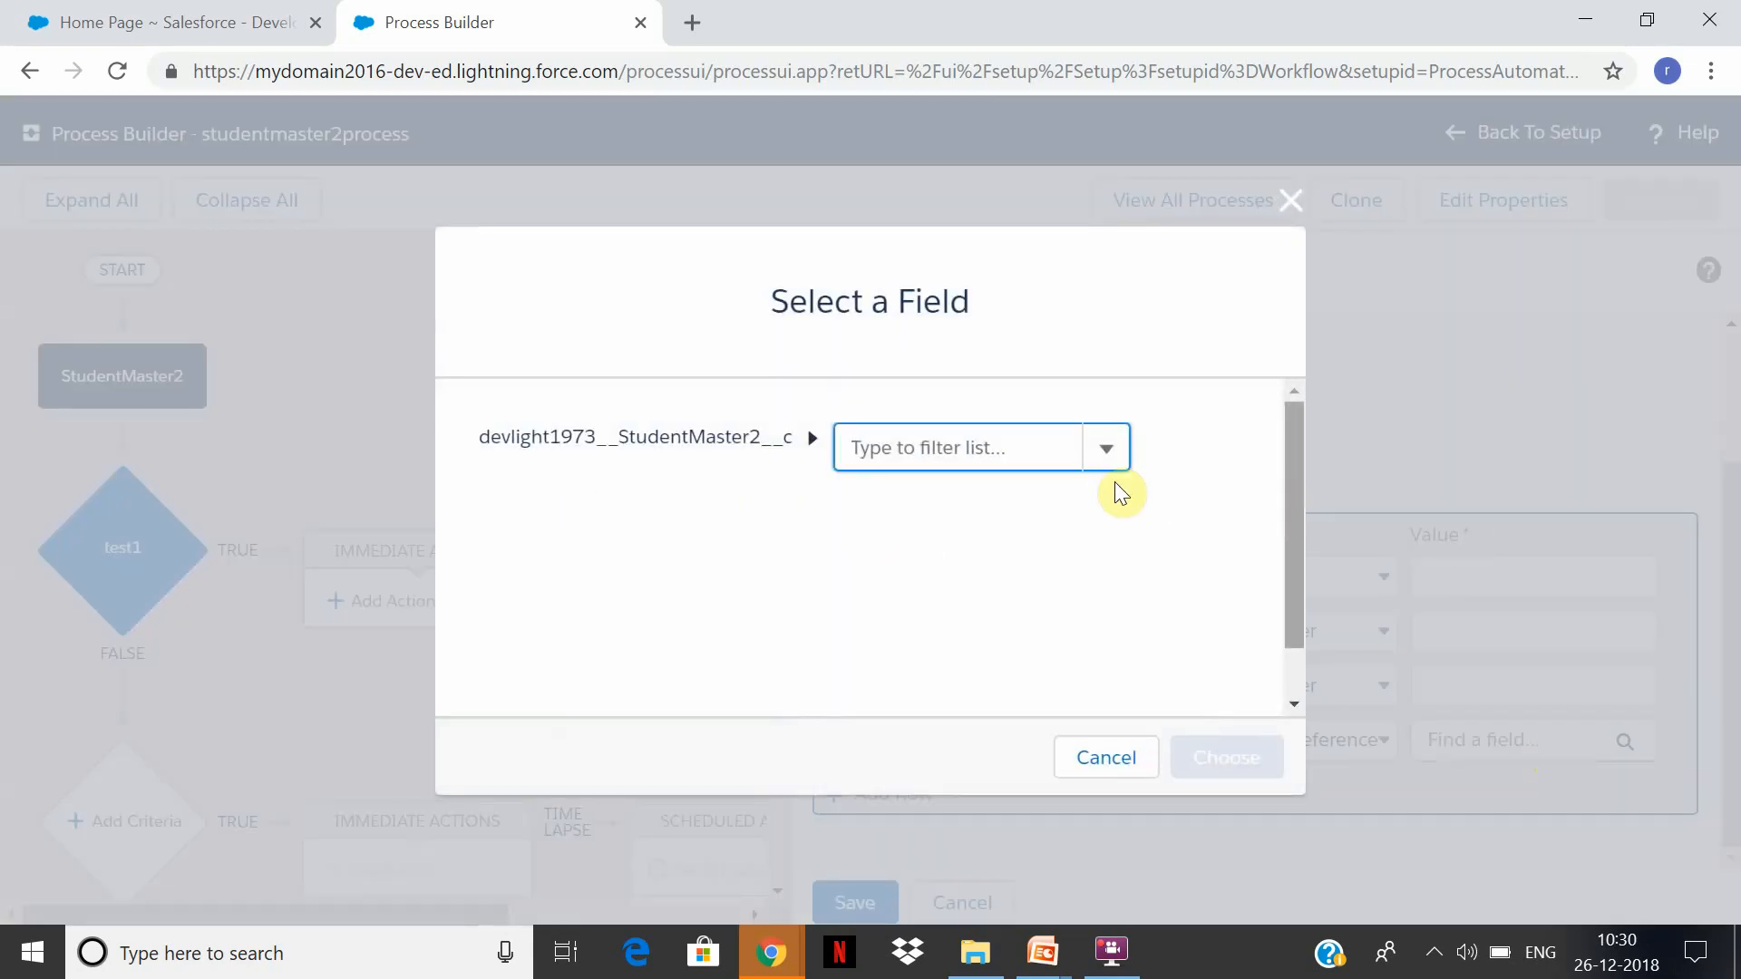
pyautogui.click(1110, 456)
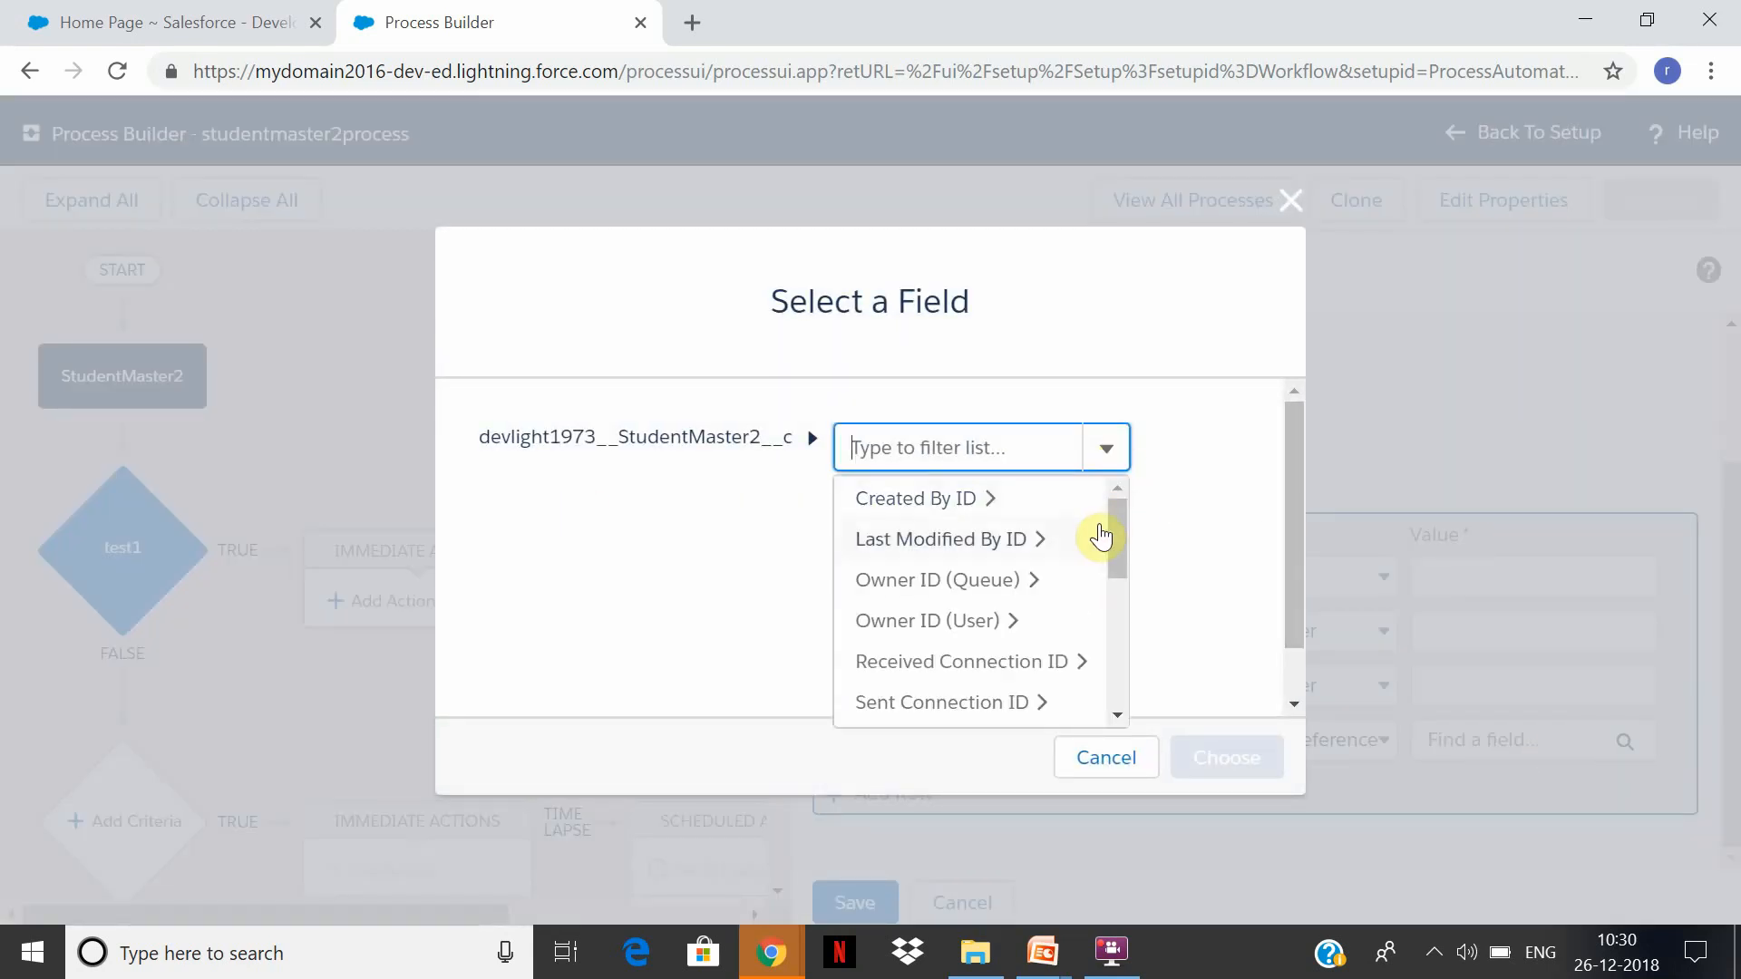
pyautogui.click(1141, 624)
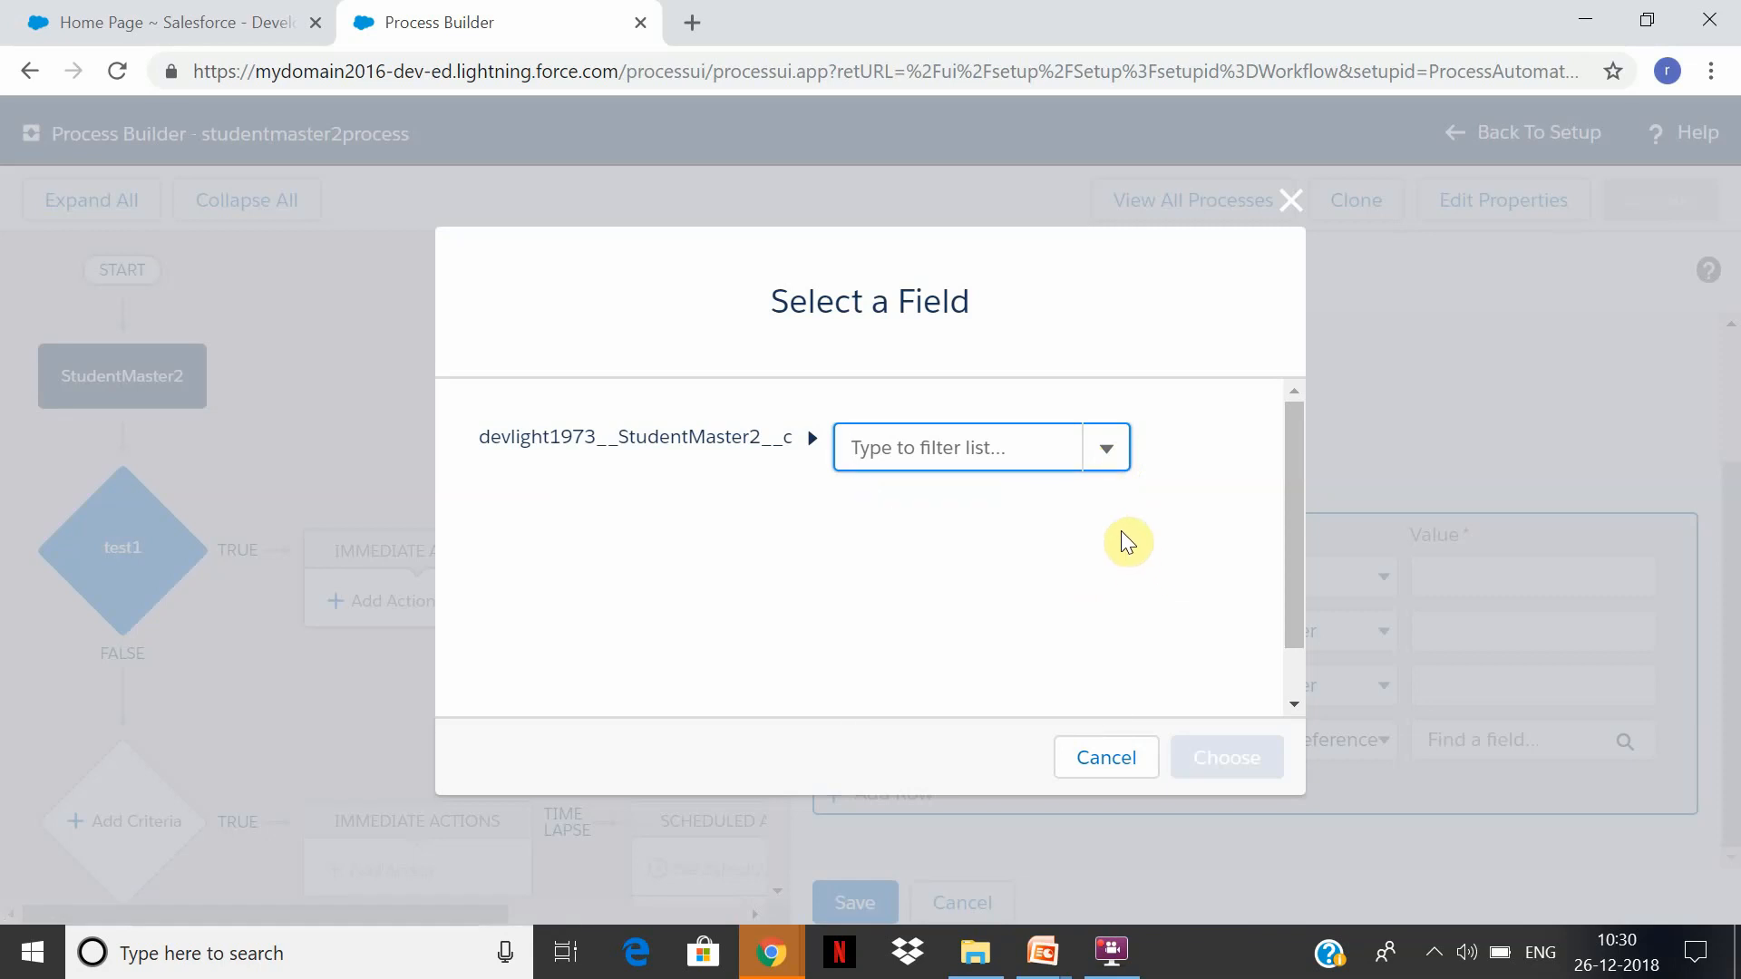
pyautogui.click(1108, 457)
pyautogui.moveTo(1114, 539); pyautogui.dragTo(1135, 670)
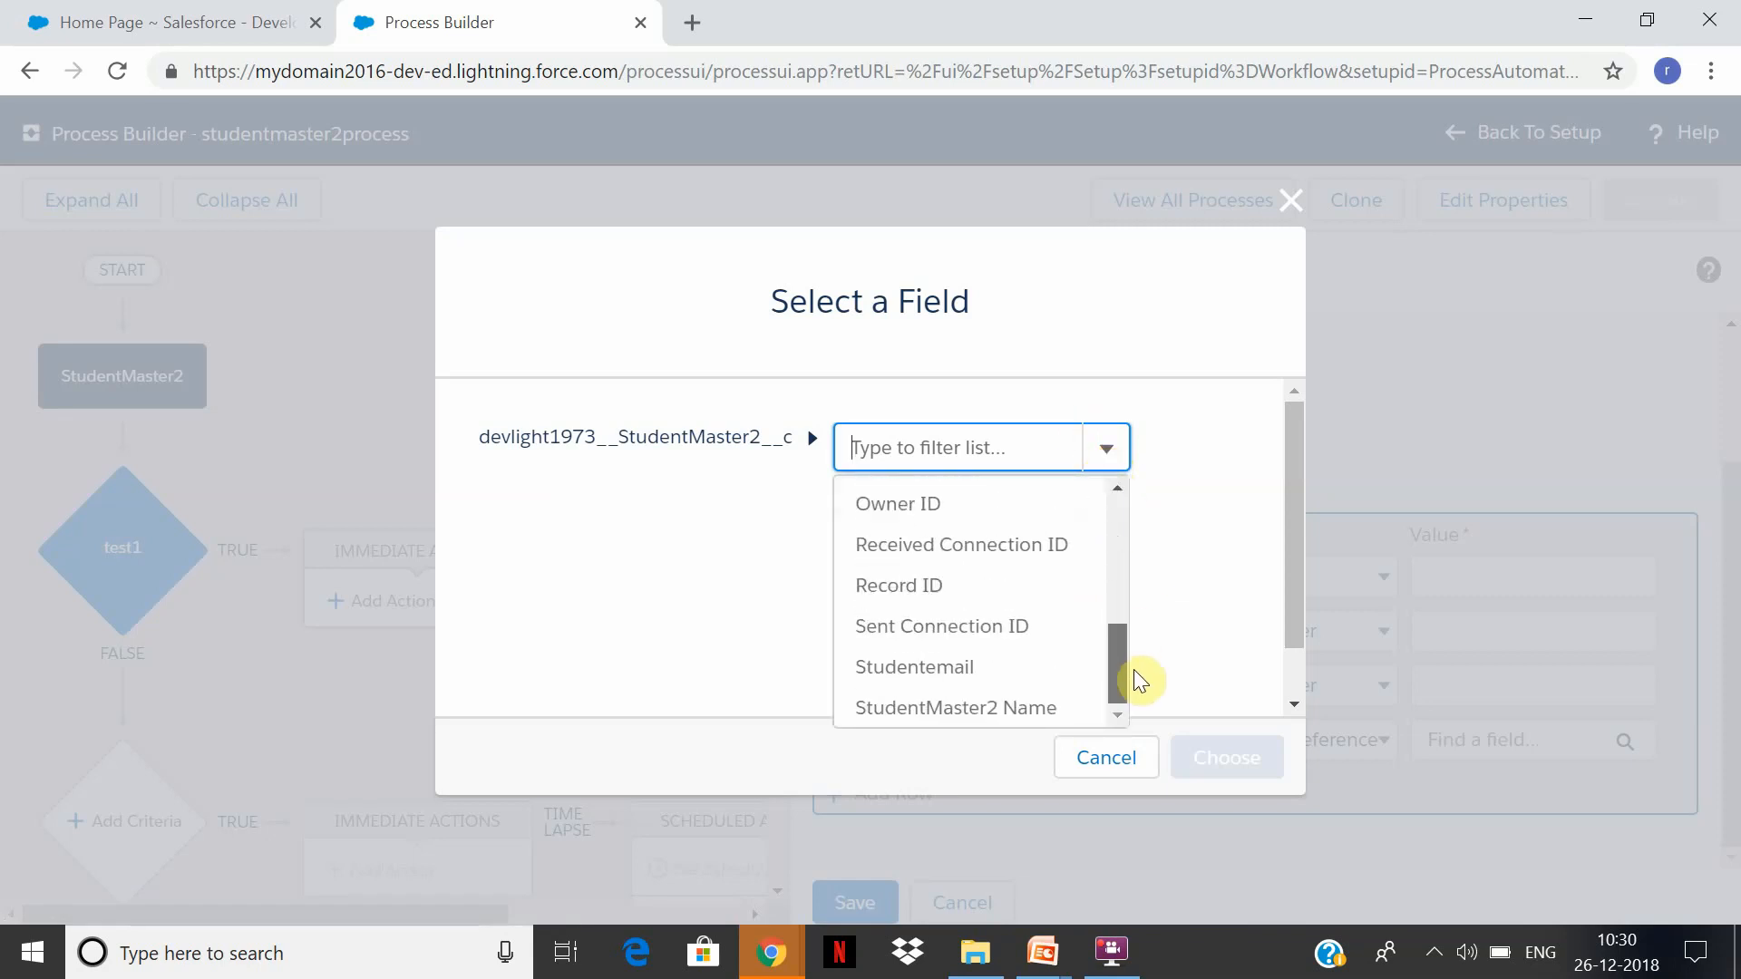
pyautogui.click(1021, 706)
pyautogui.click(1228, 754)
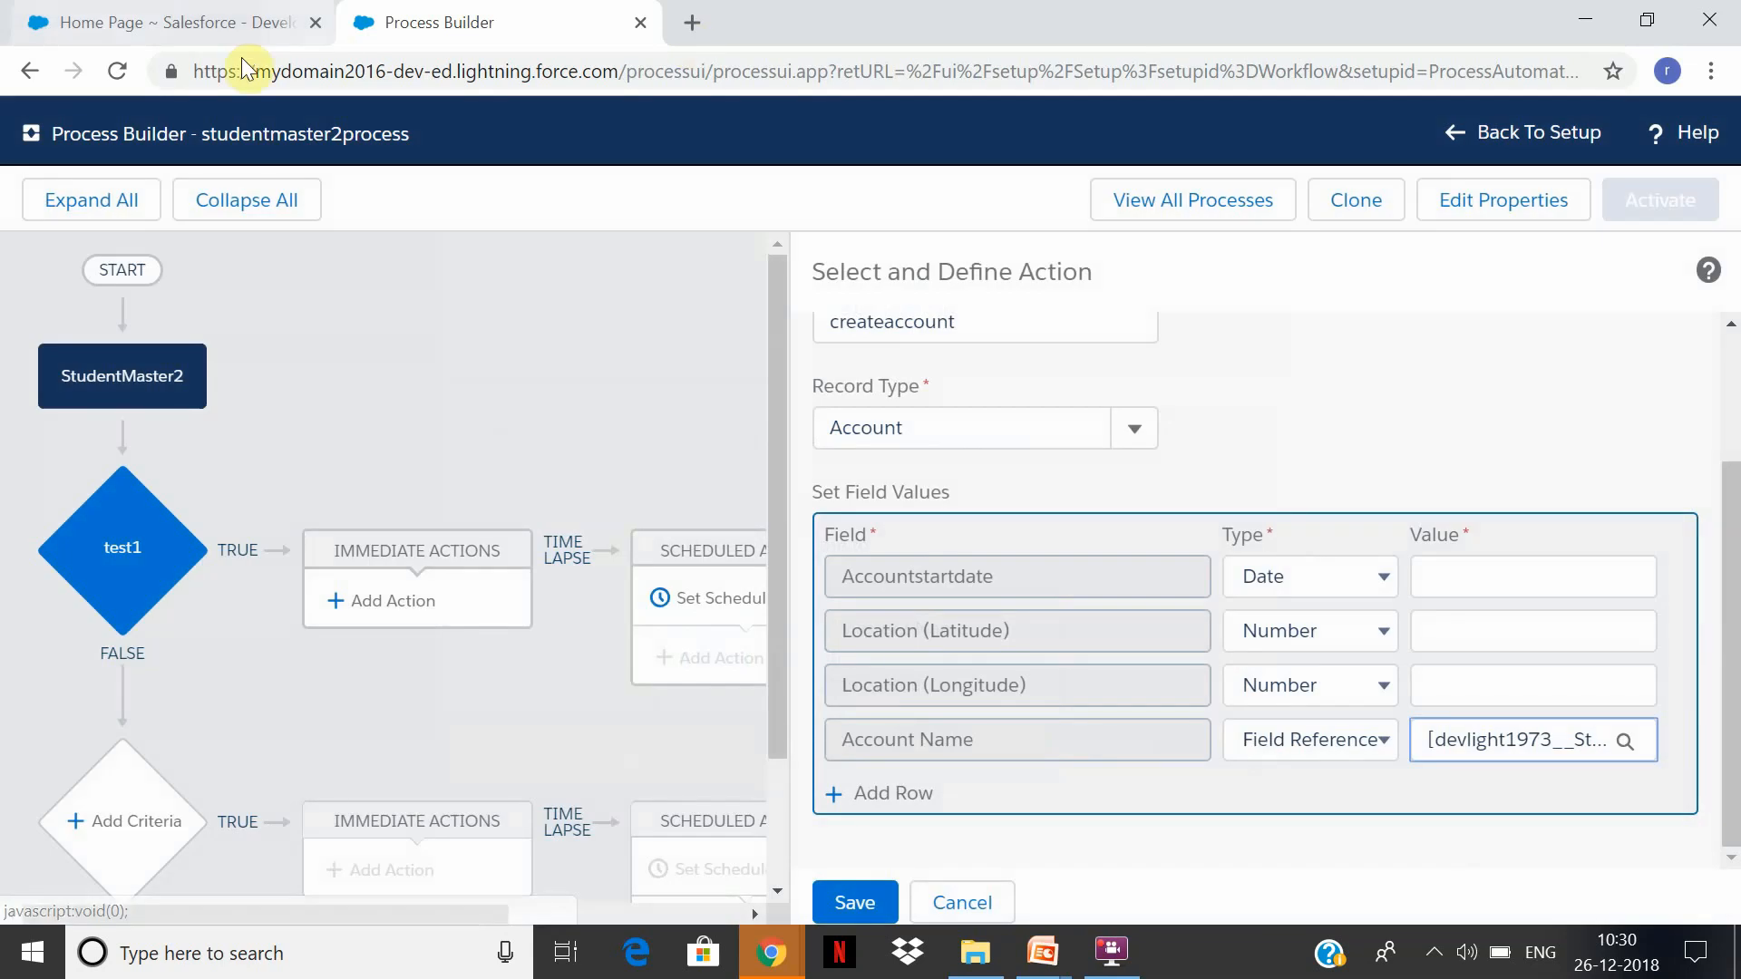
# Switch to the Salesforce home page and change the active app to Sales.
pyautogui.click(124, 11)
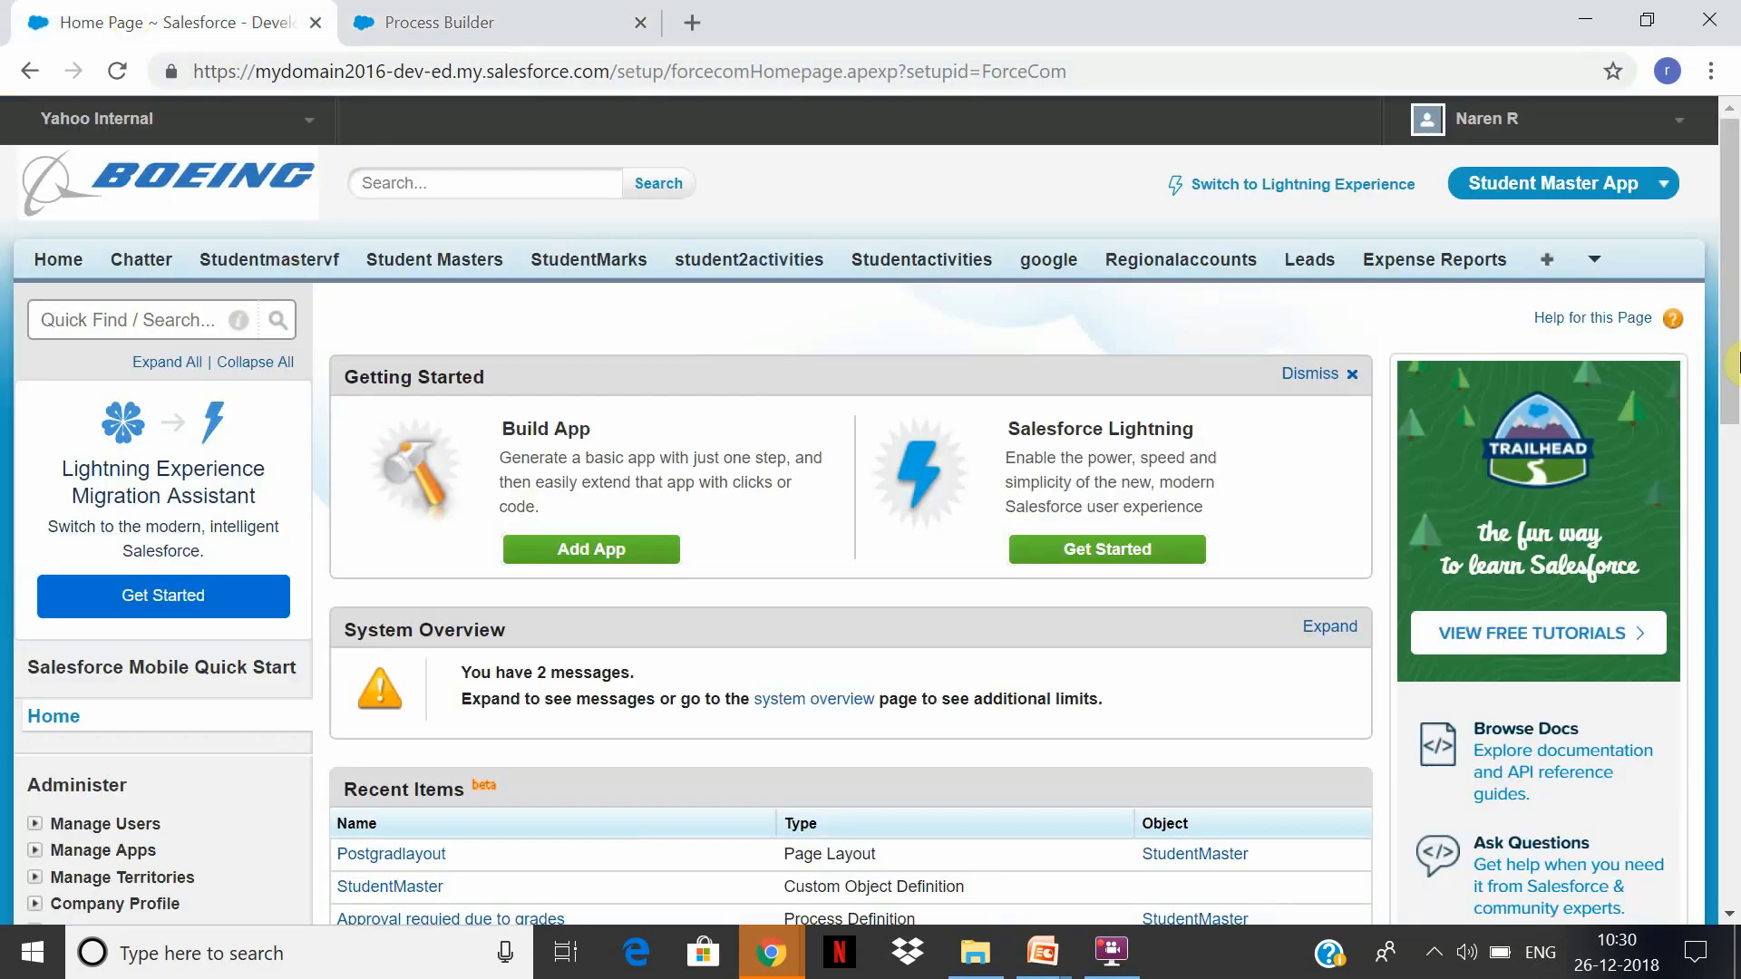
pyautogui.click(1664, 186)
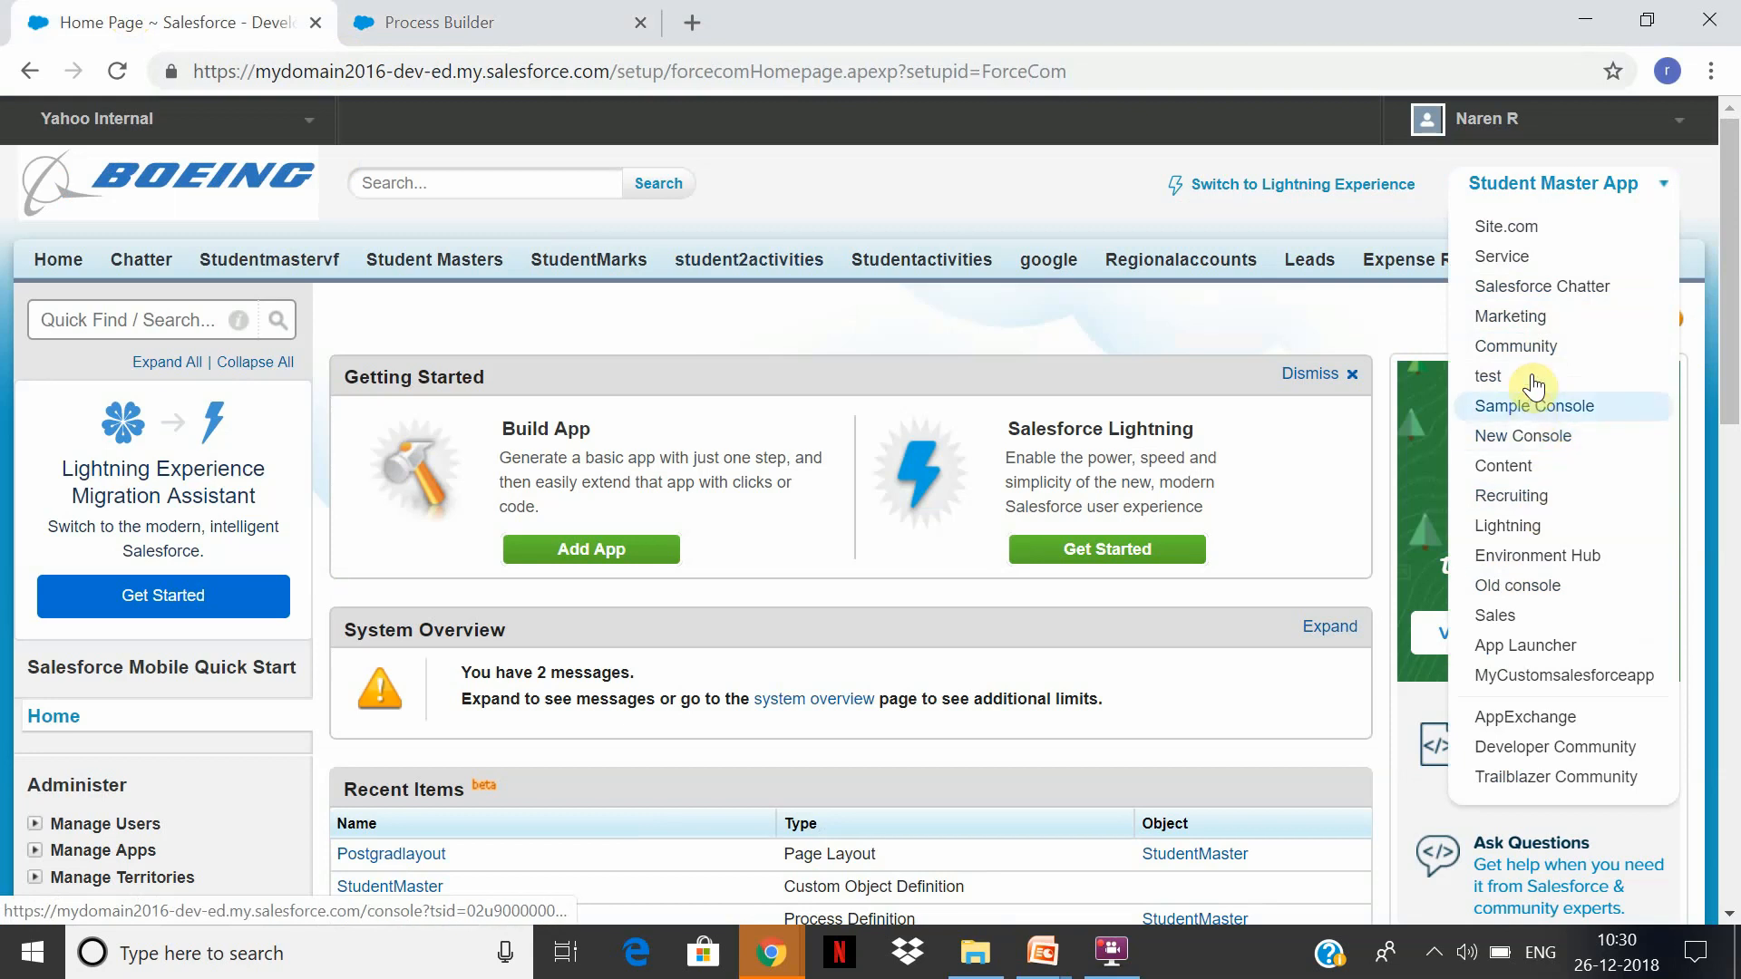
pyautogui.click(809, 190)
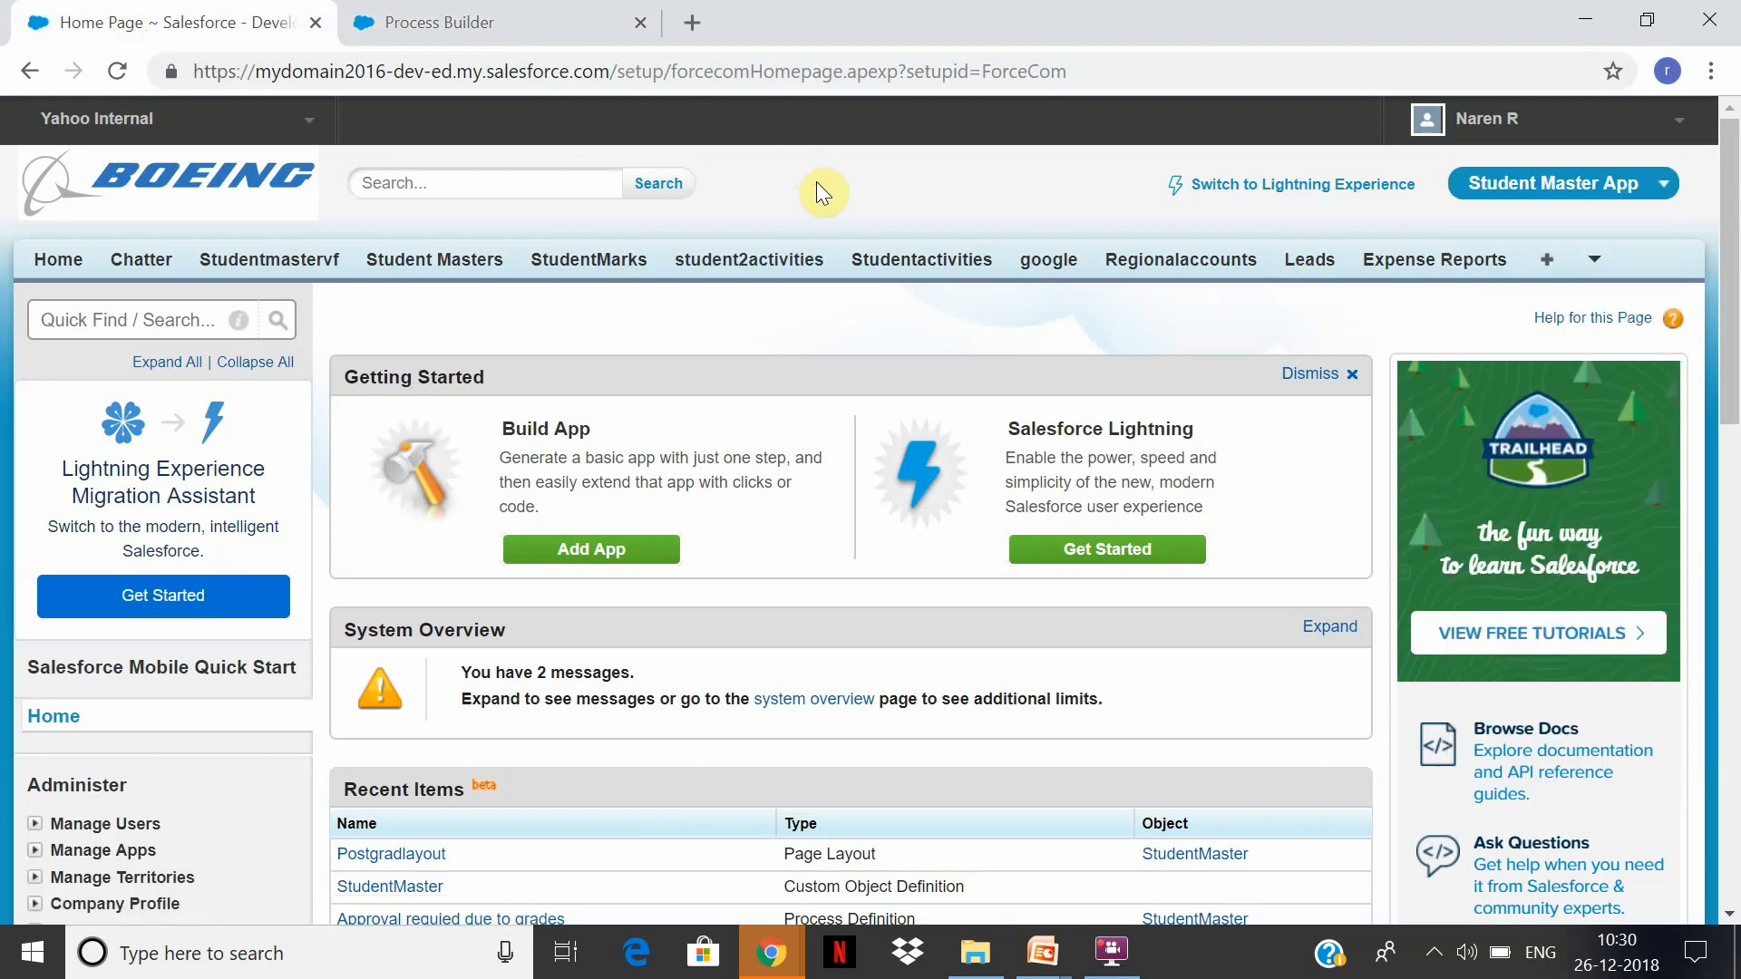
pyautogui.click(1664, 183)
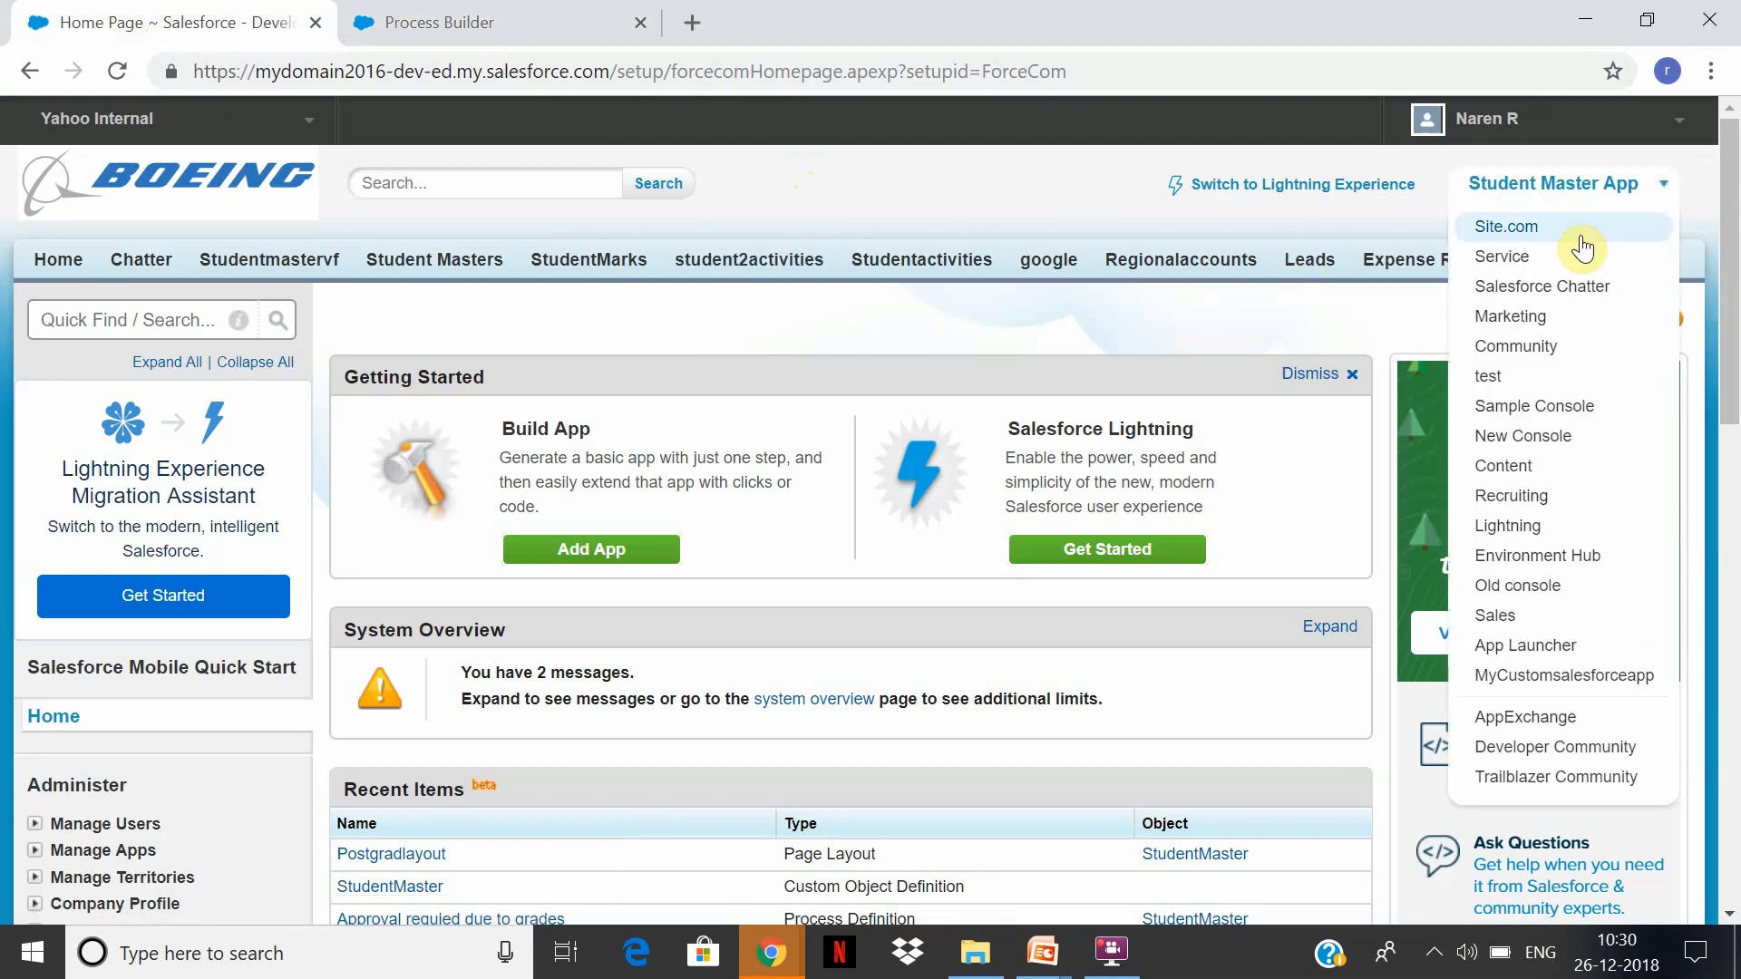
pyautogui.click(1509, 618)
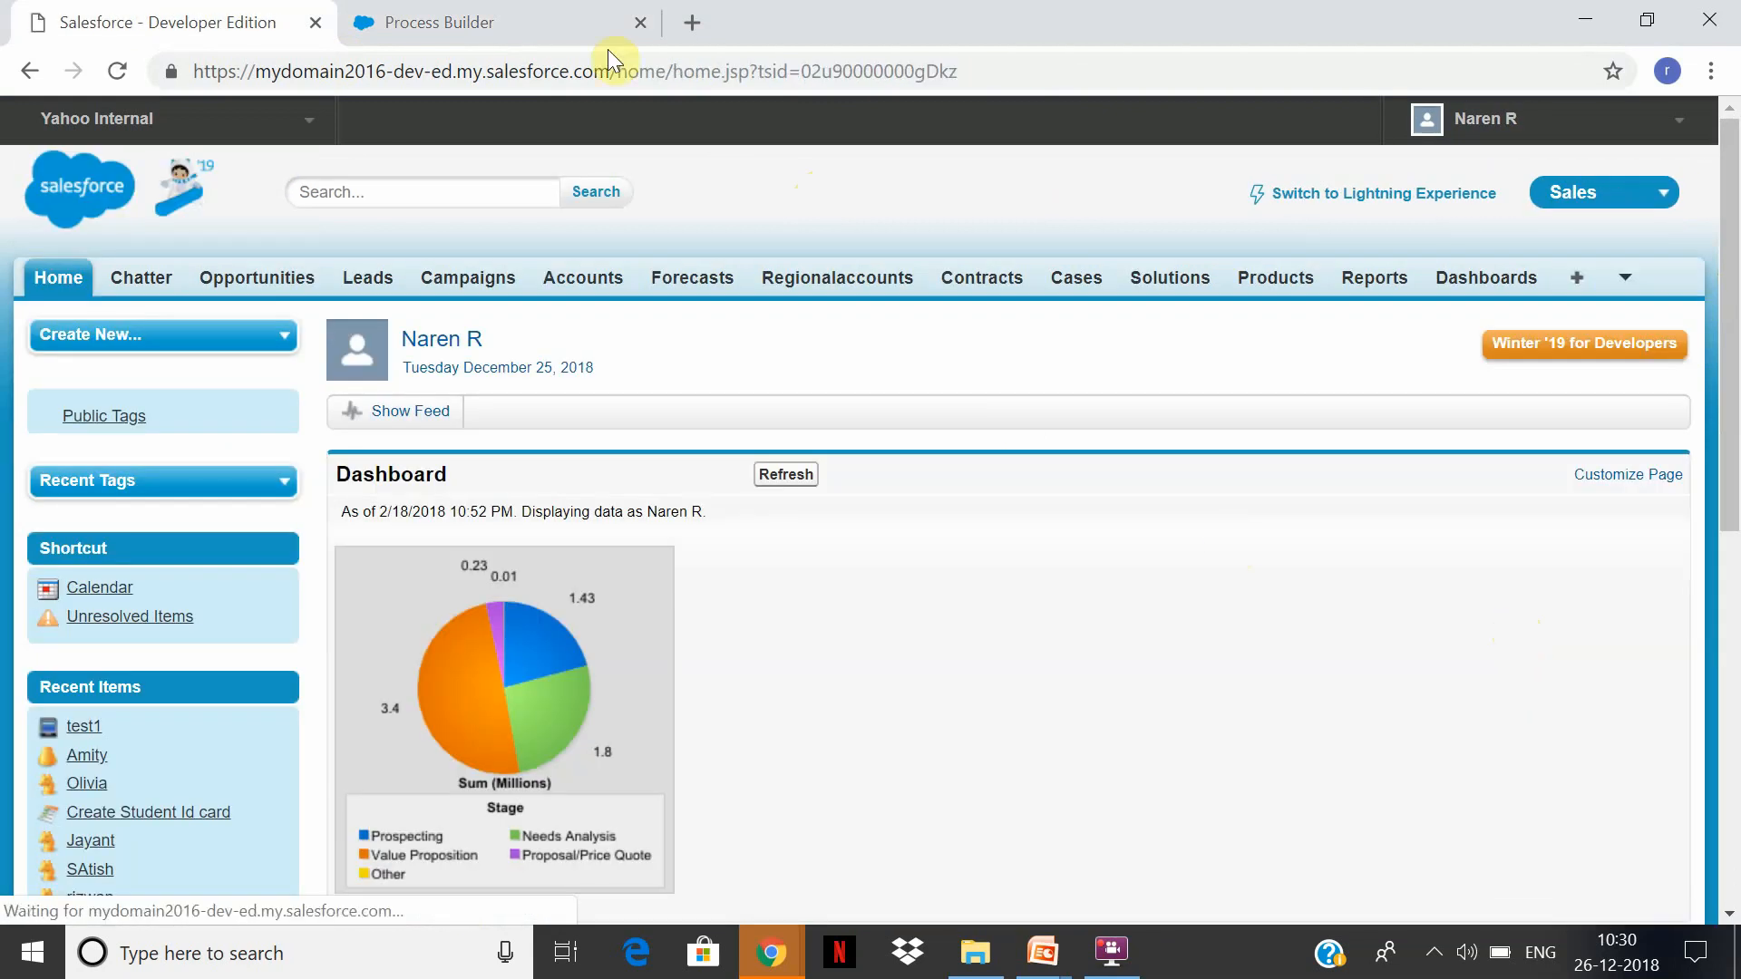
# Open a new account form with the HotelAccounts record type and examine its required fields.
pyautogui.click(598, 281)
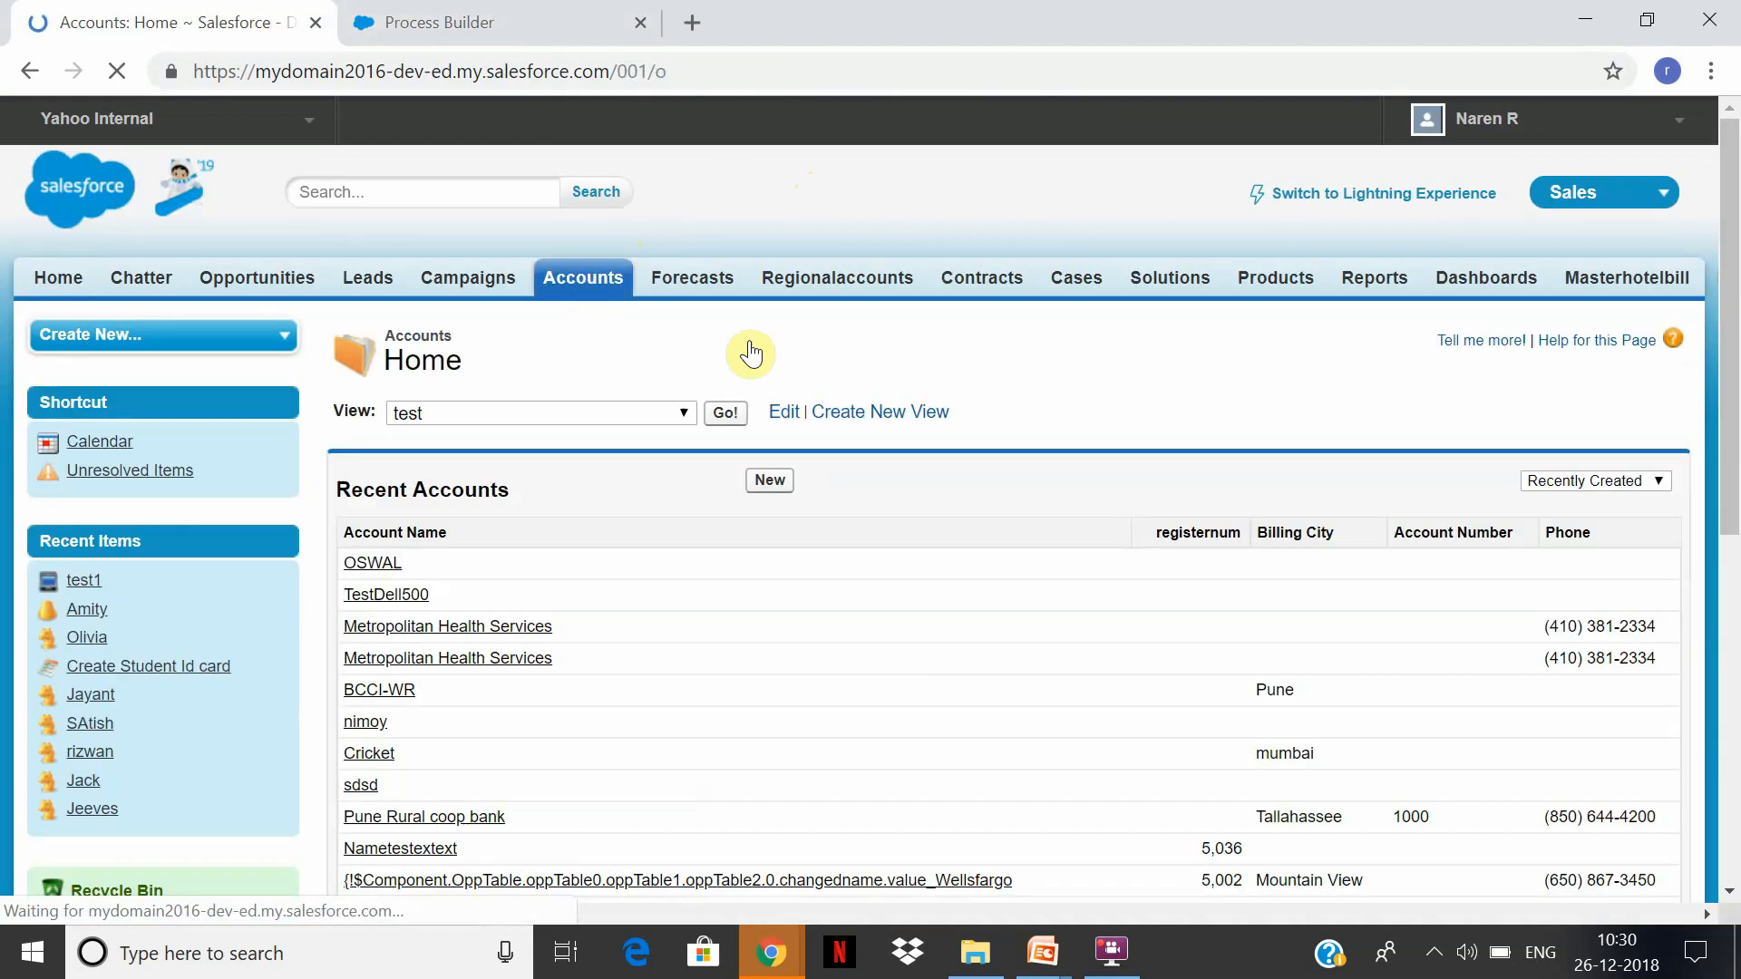
pyautogui.click(770, 483)
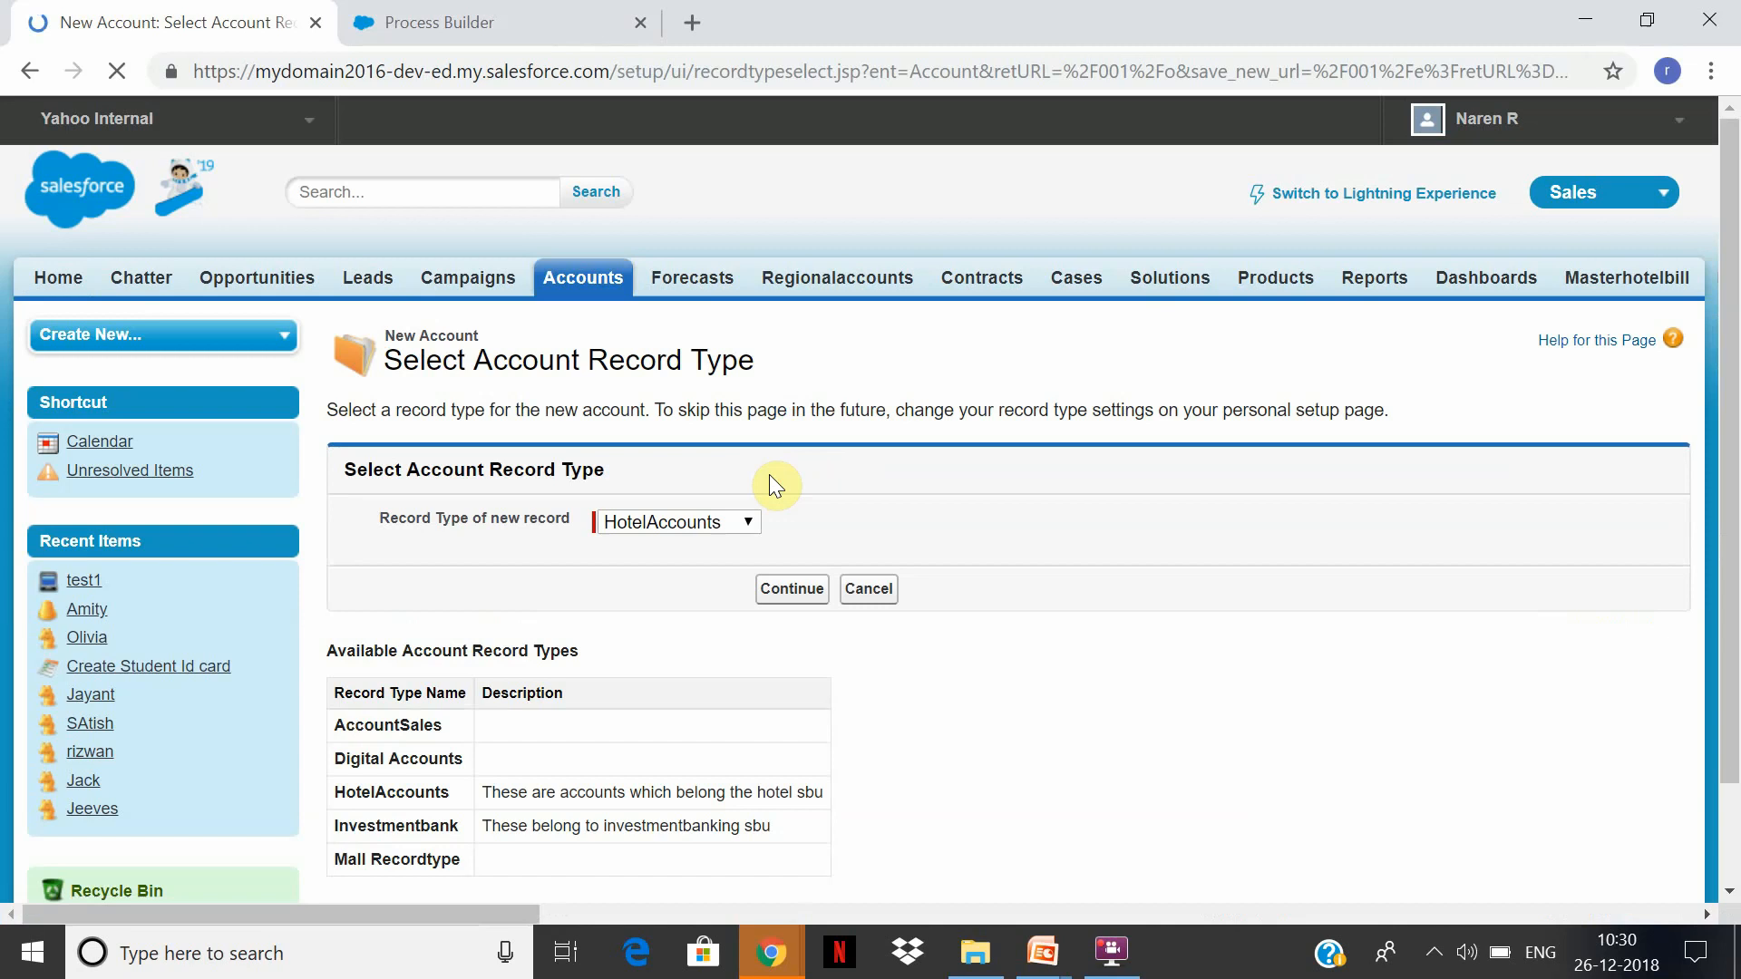
pyautogui.click(798, 589)
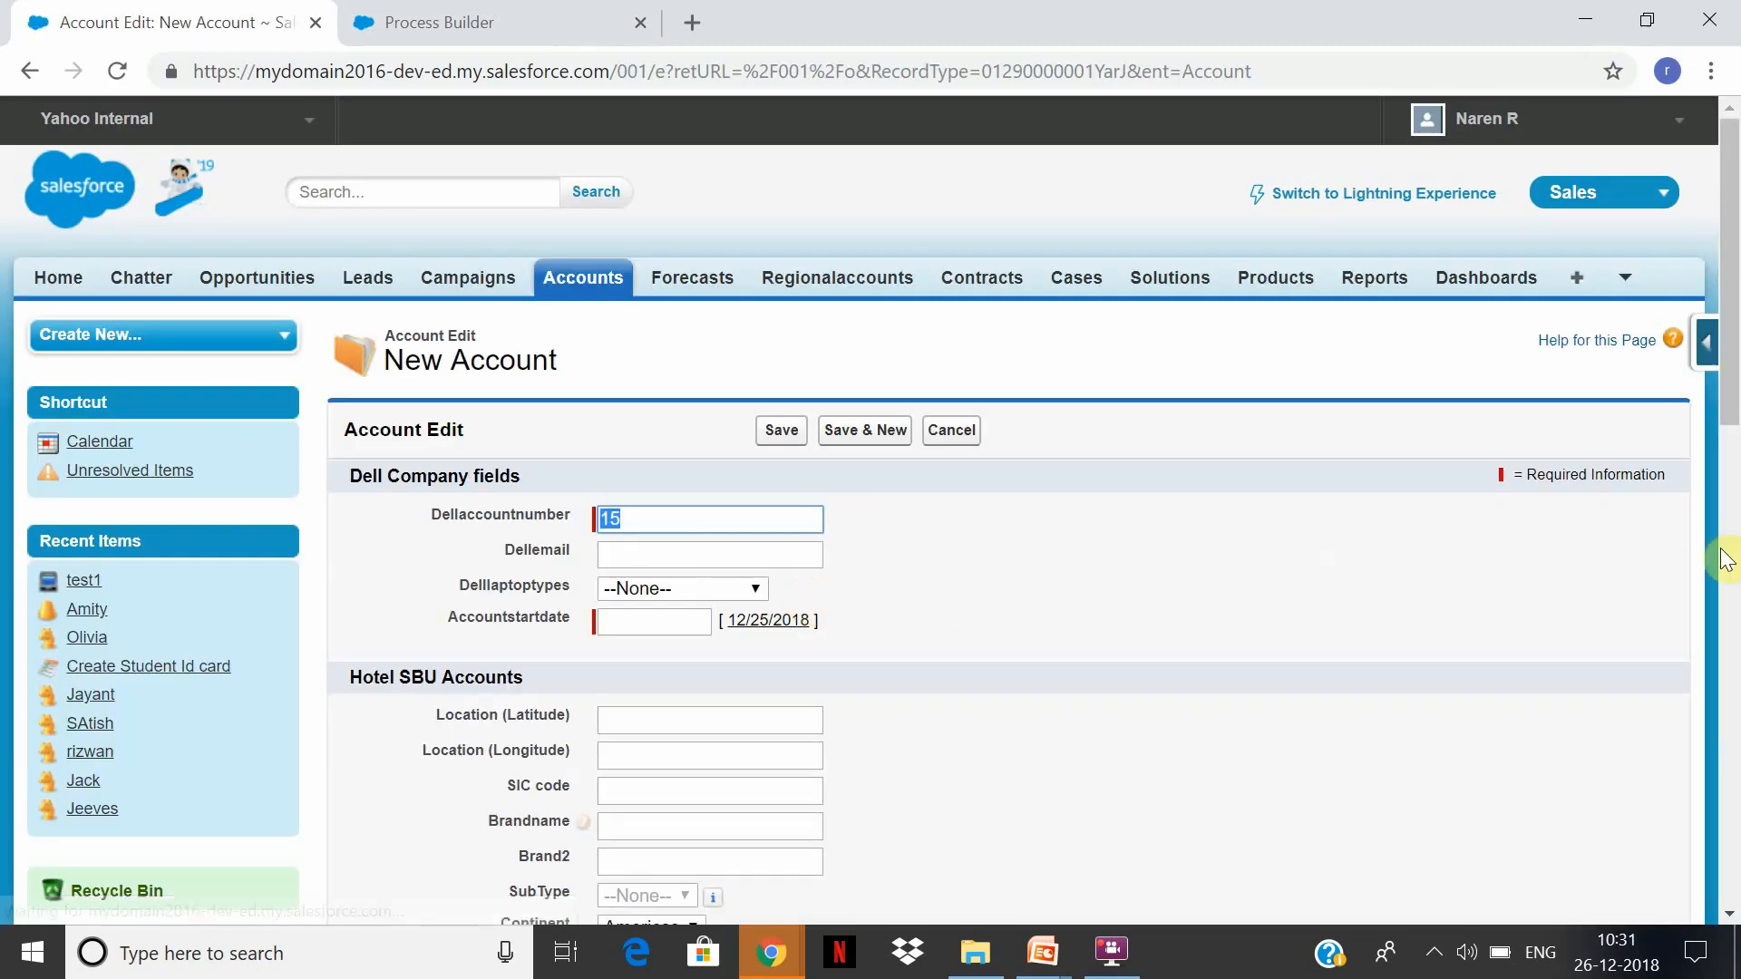
pyautogui.moveTo(1720, 557); pyautogui.dragTo(1683, 69)
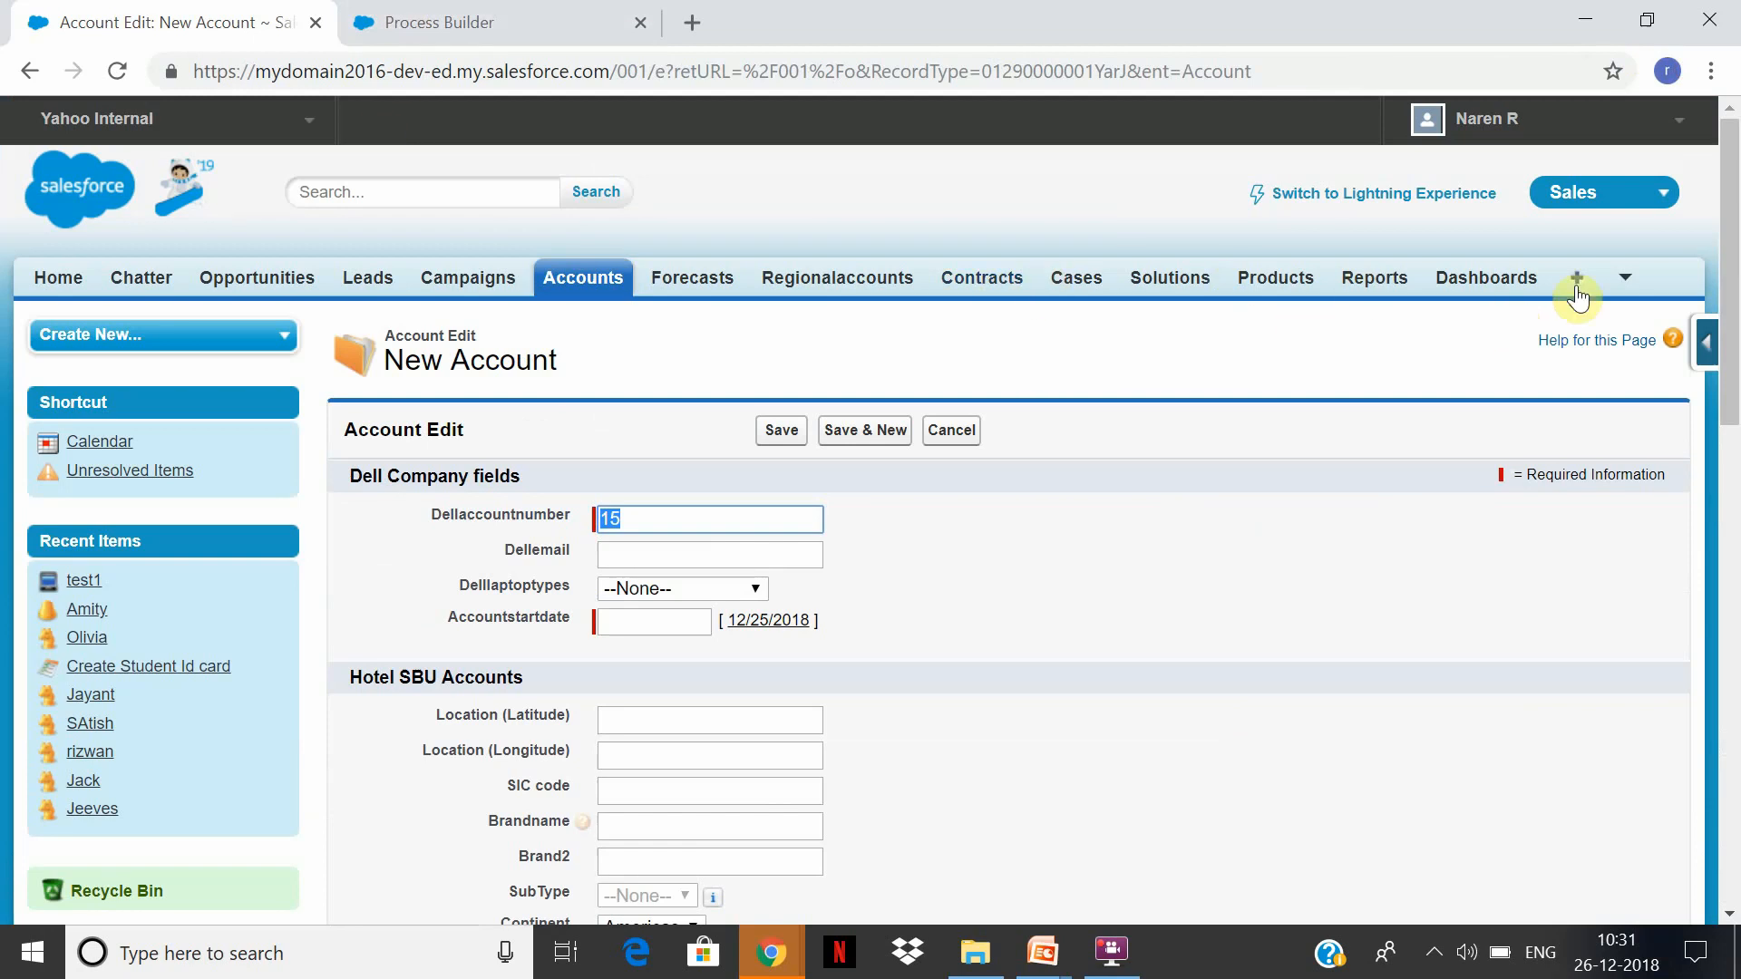
# Open a blank new contact form and examine its required fields.
pyautogui.click(1619, 292)
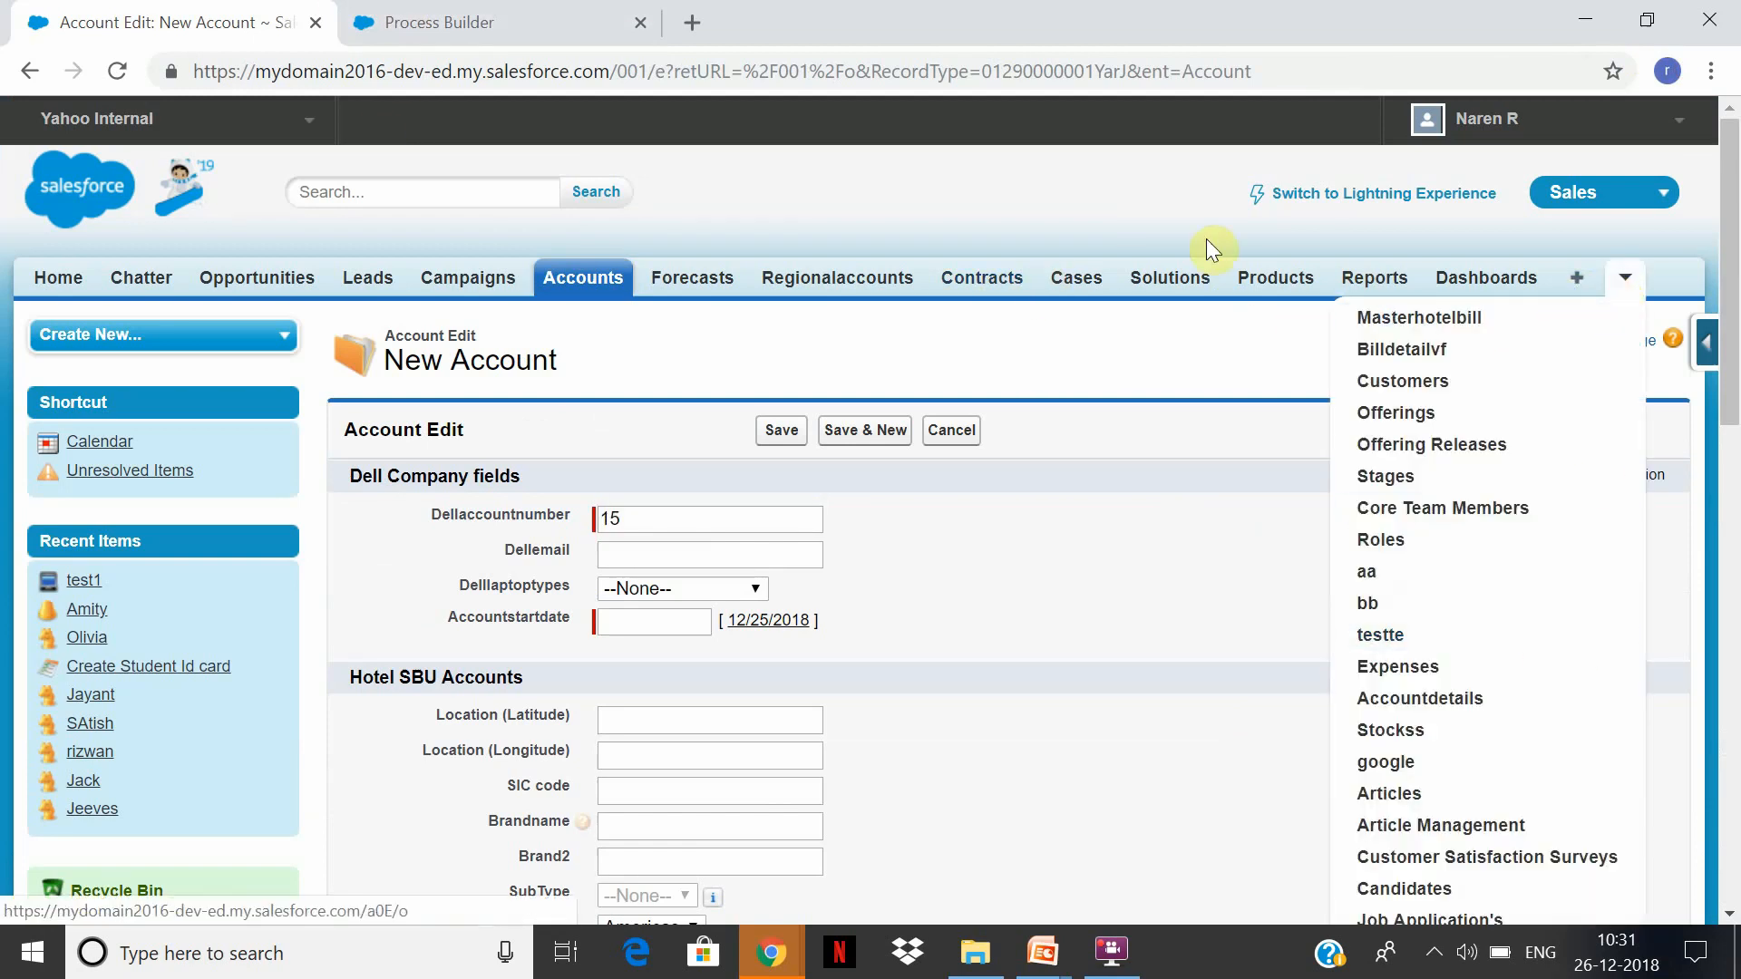
pyautogui.click(1111, 951)
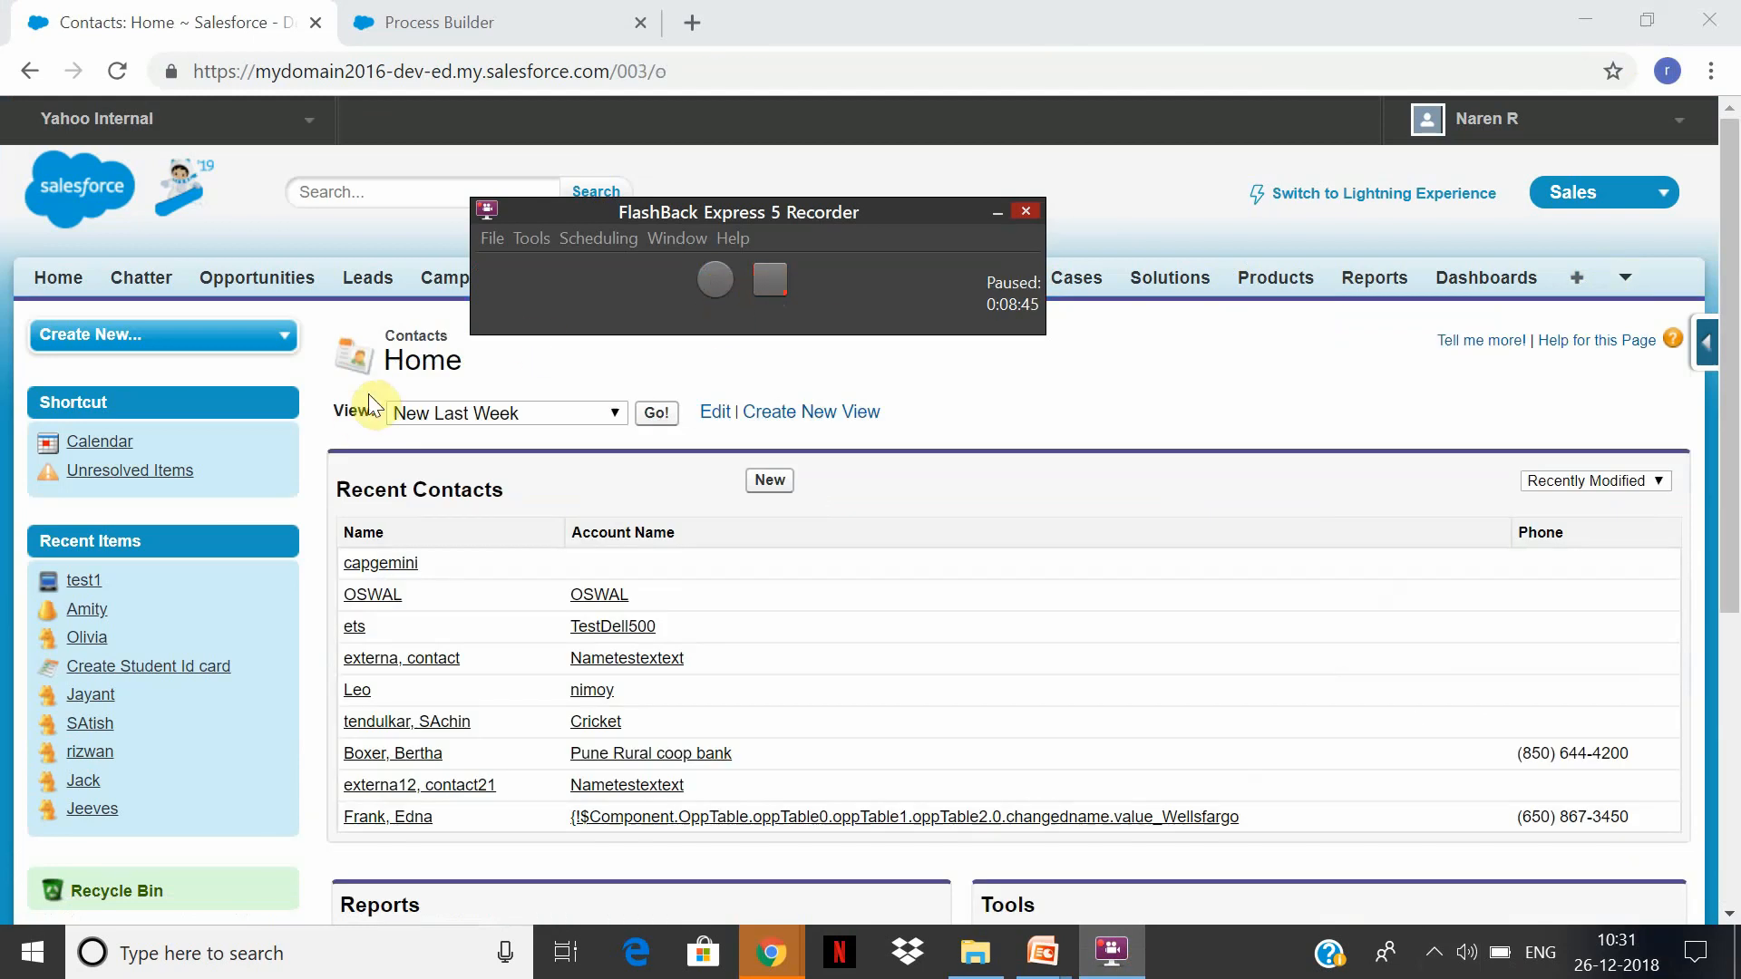
pyautogui.click(777, 485)
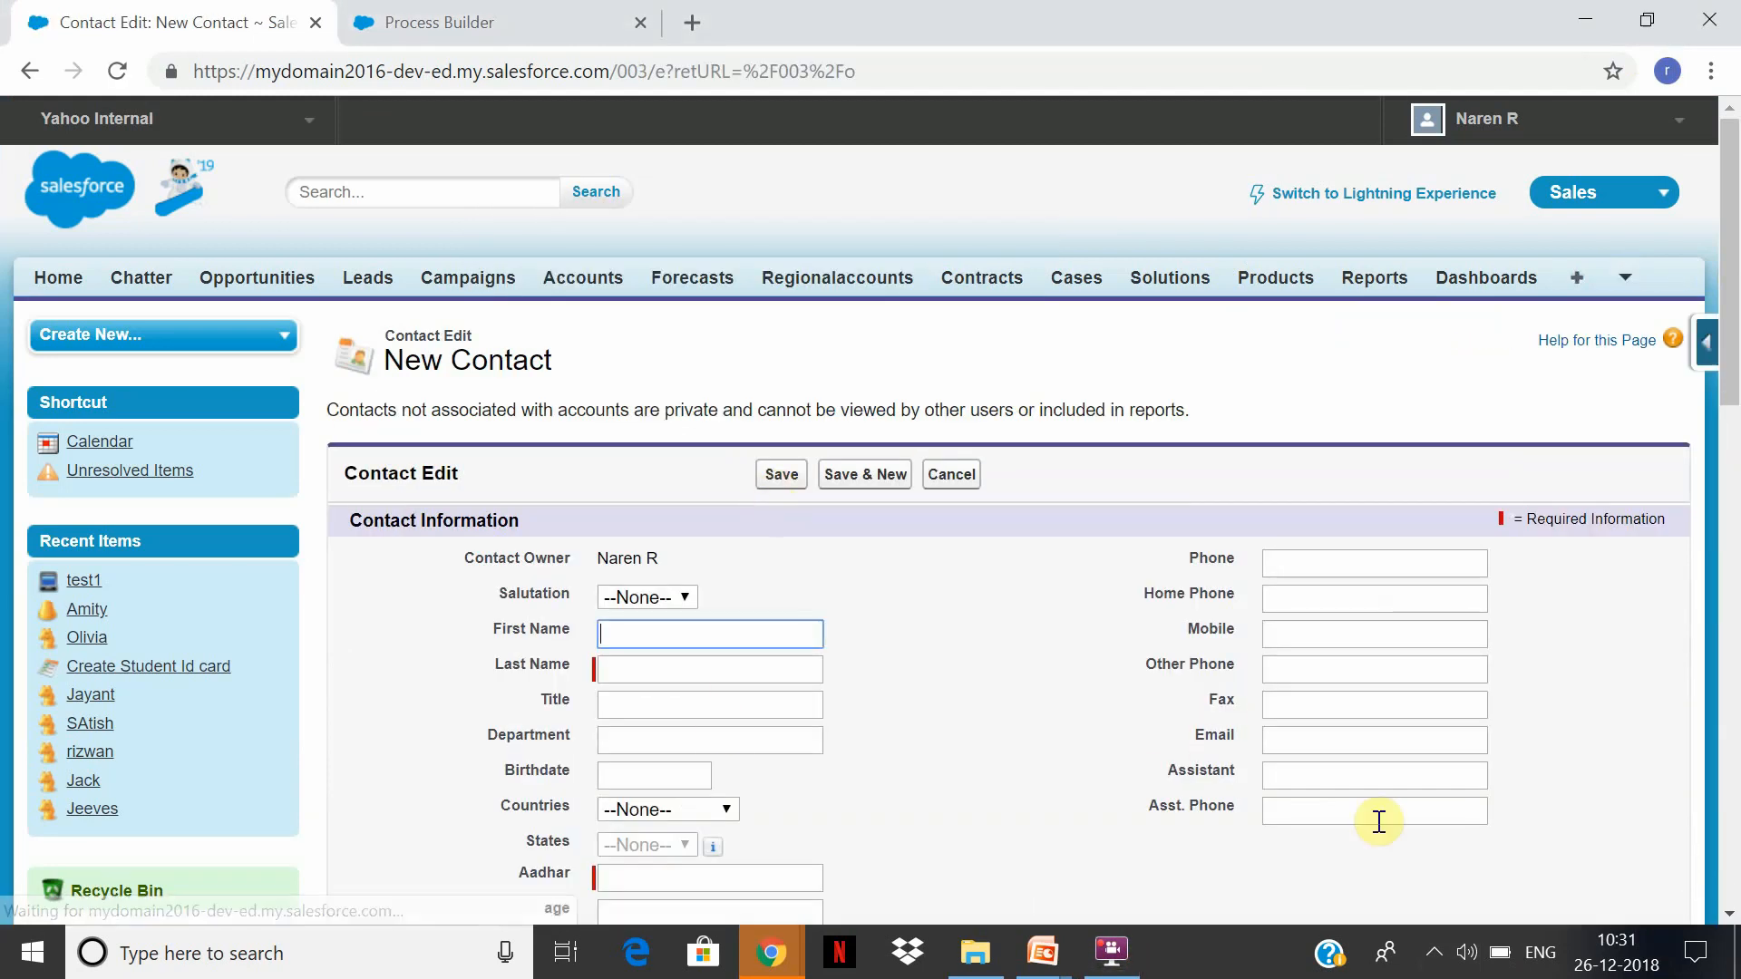
pyautogui.moveTo(1730, 286); pyautogui.dragTo(1682, 442)
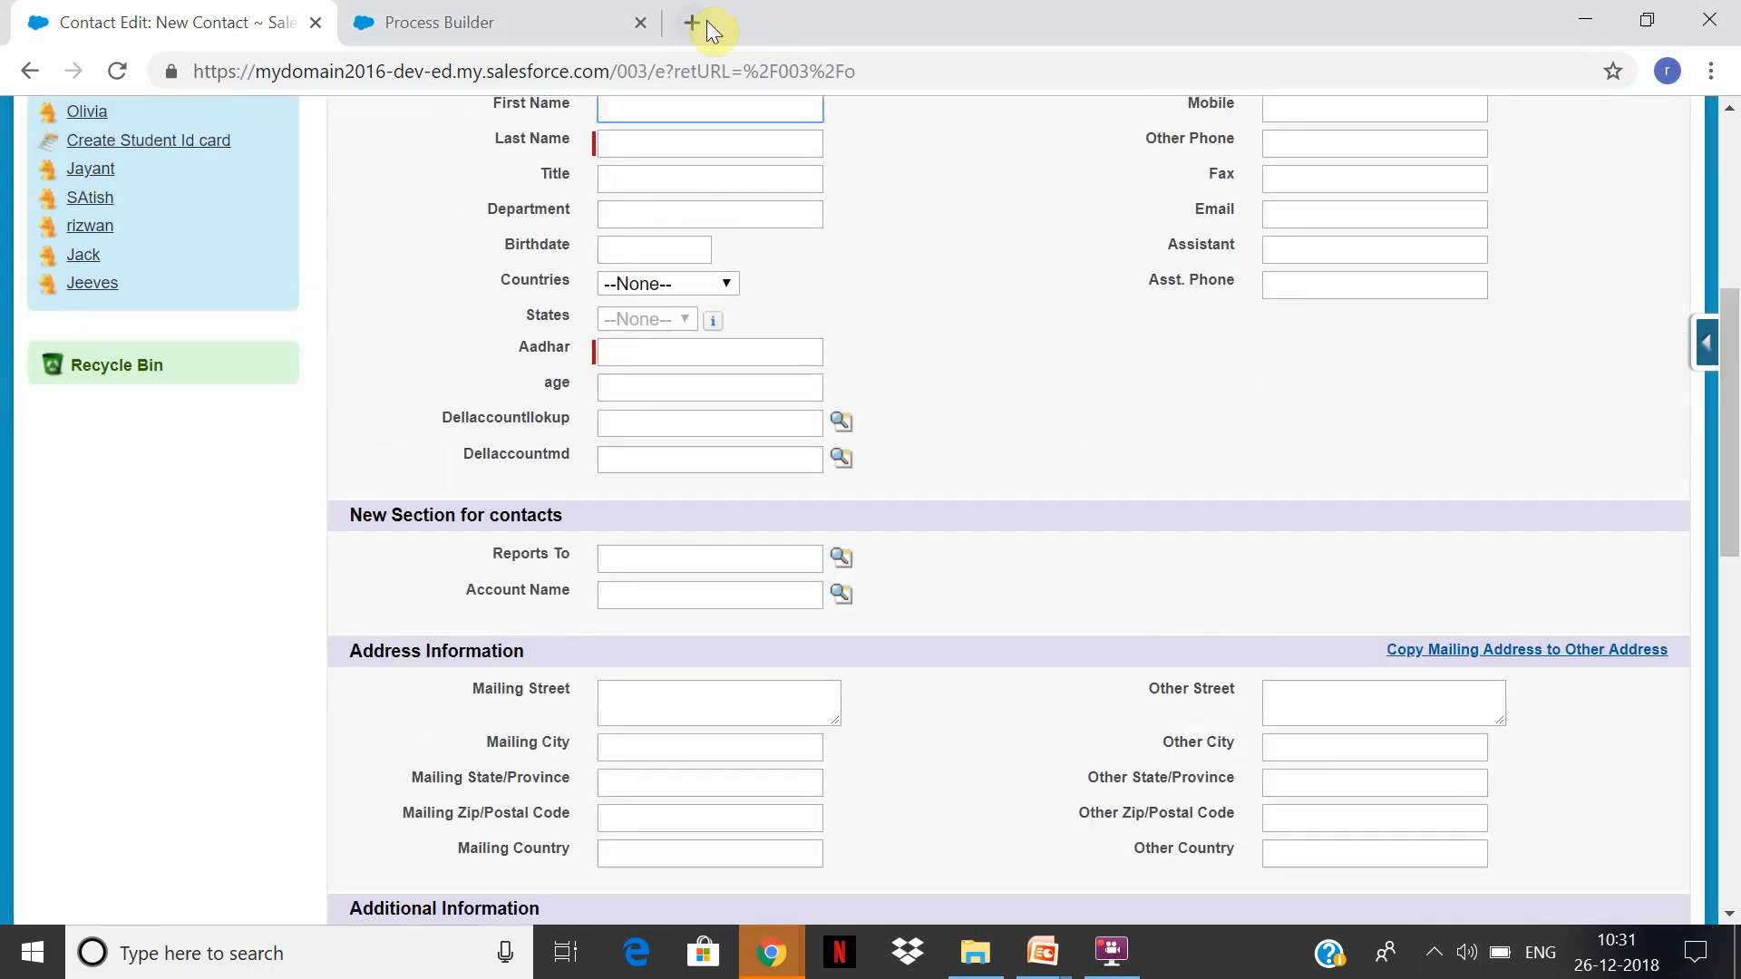
# Return to Process Builder and change the createaccount action's record type to Contact.
pyautogui.click(529, 6)
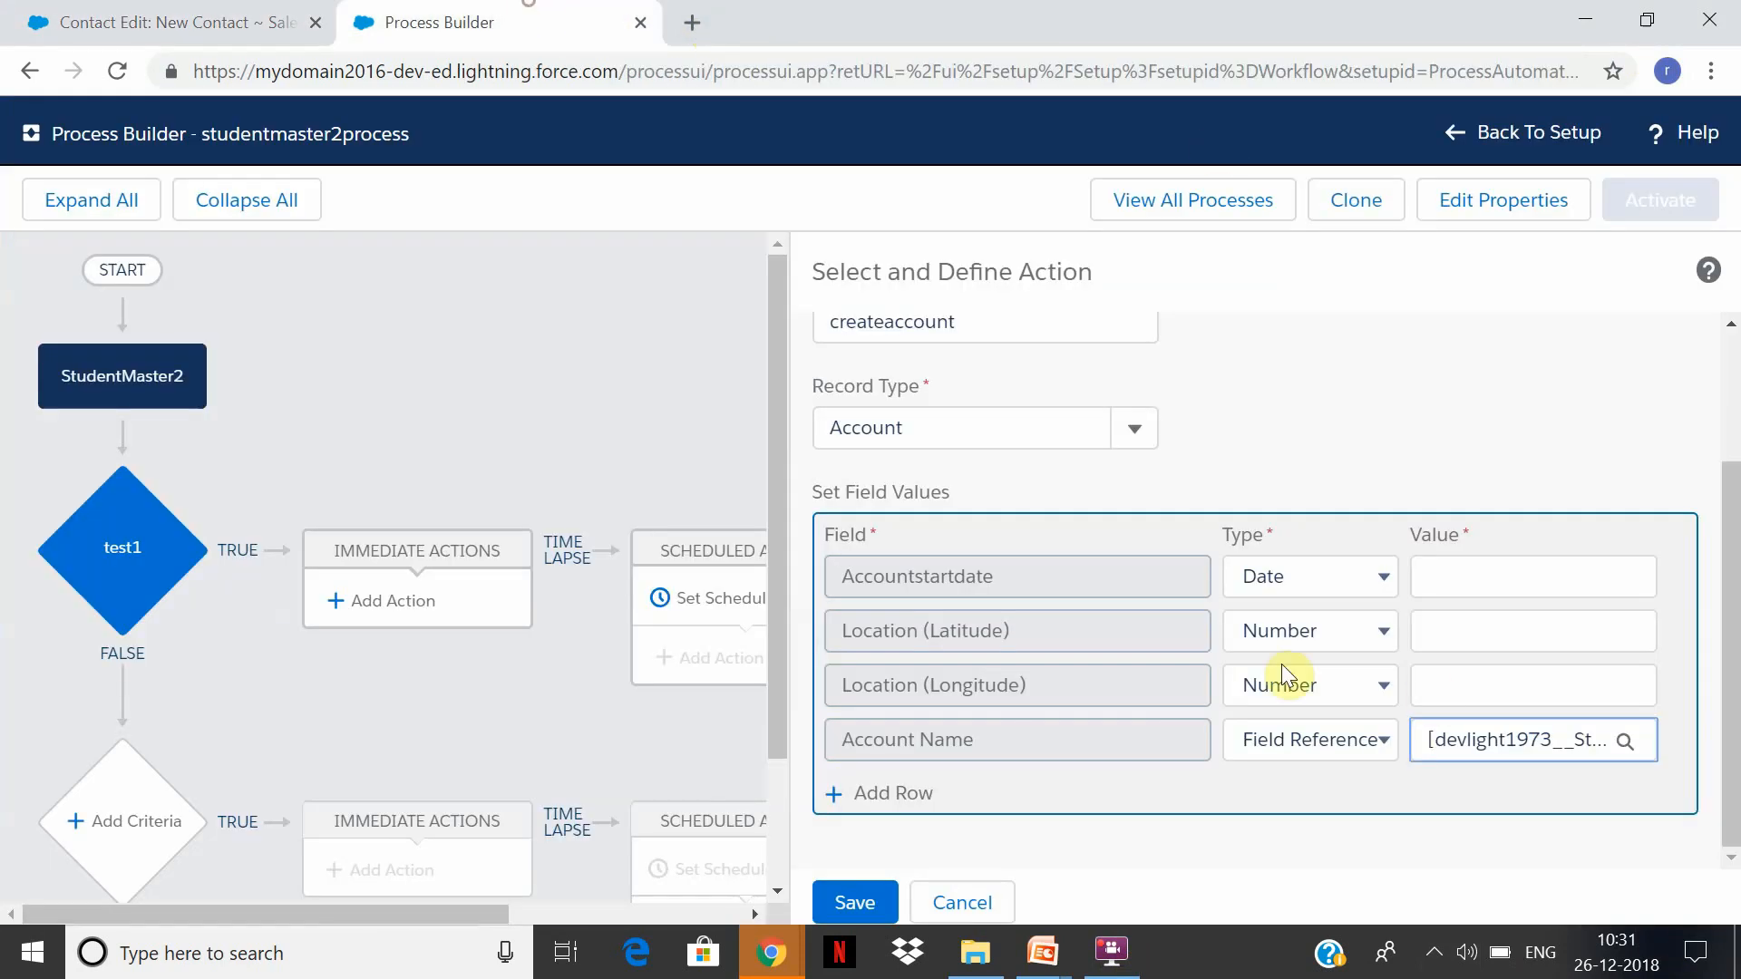
pyautogui.click(1094, 437)
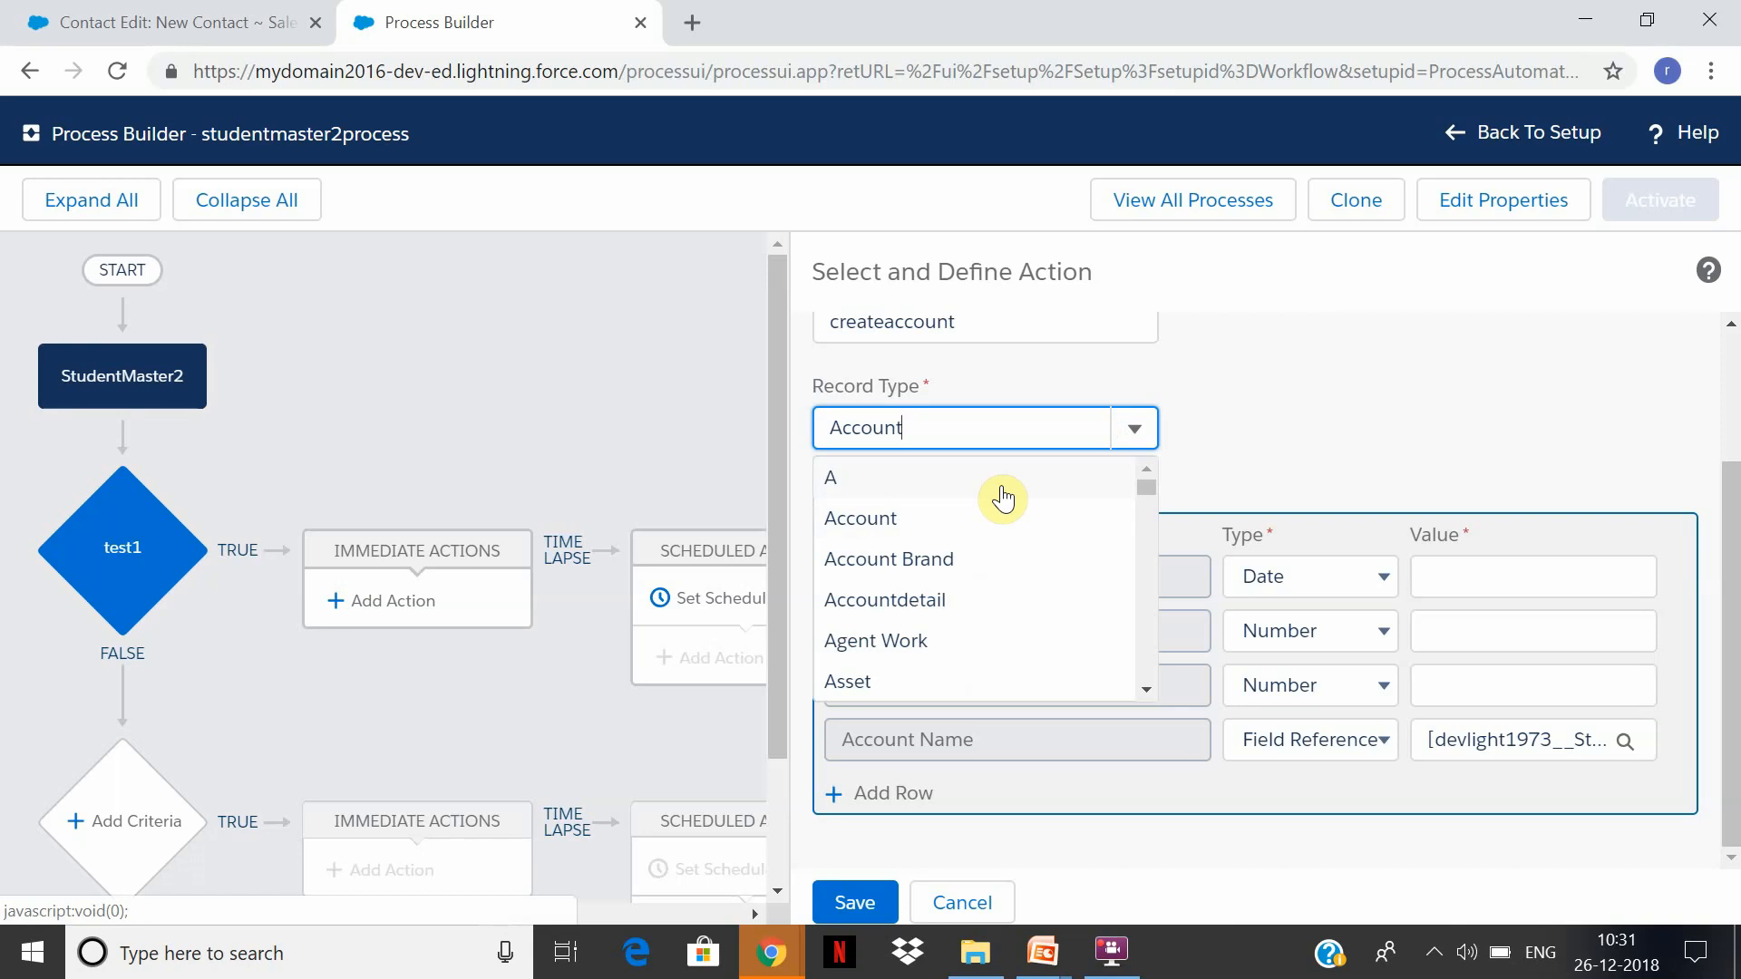
pyautogui.press('BackSpace')
pyautogui.write('Contact')
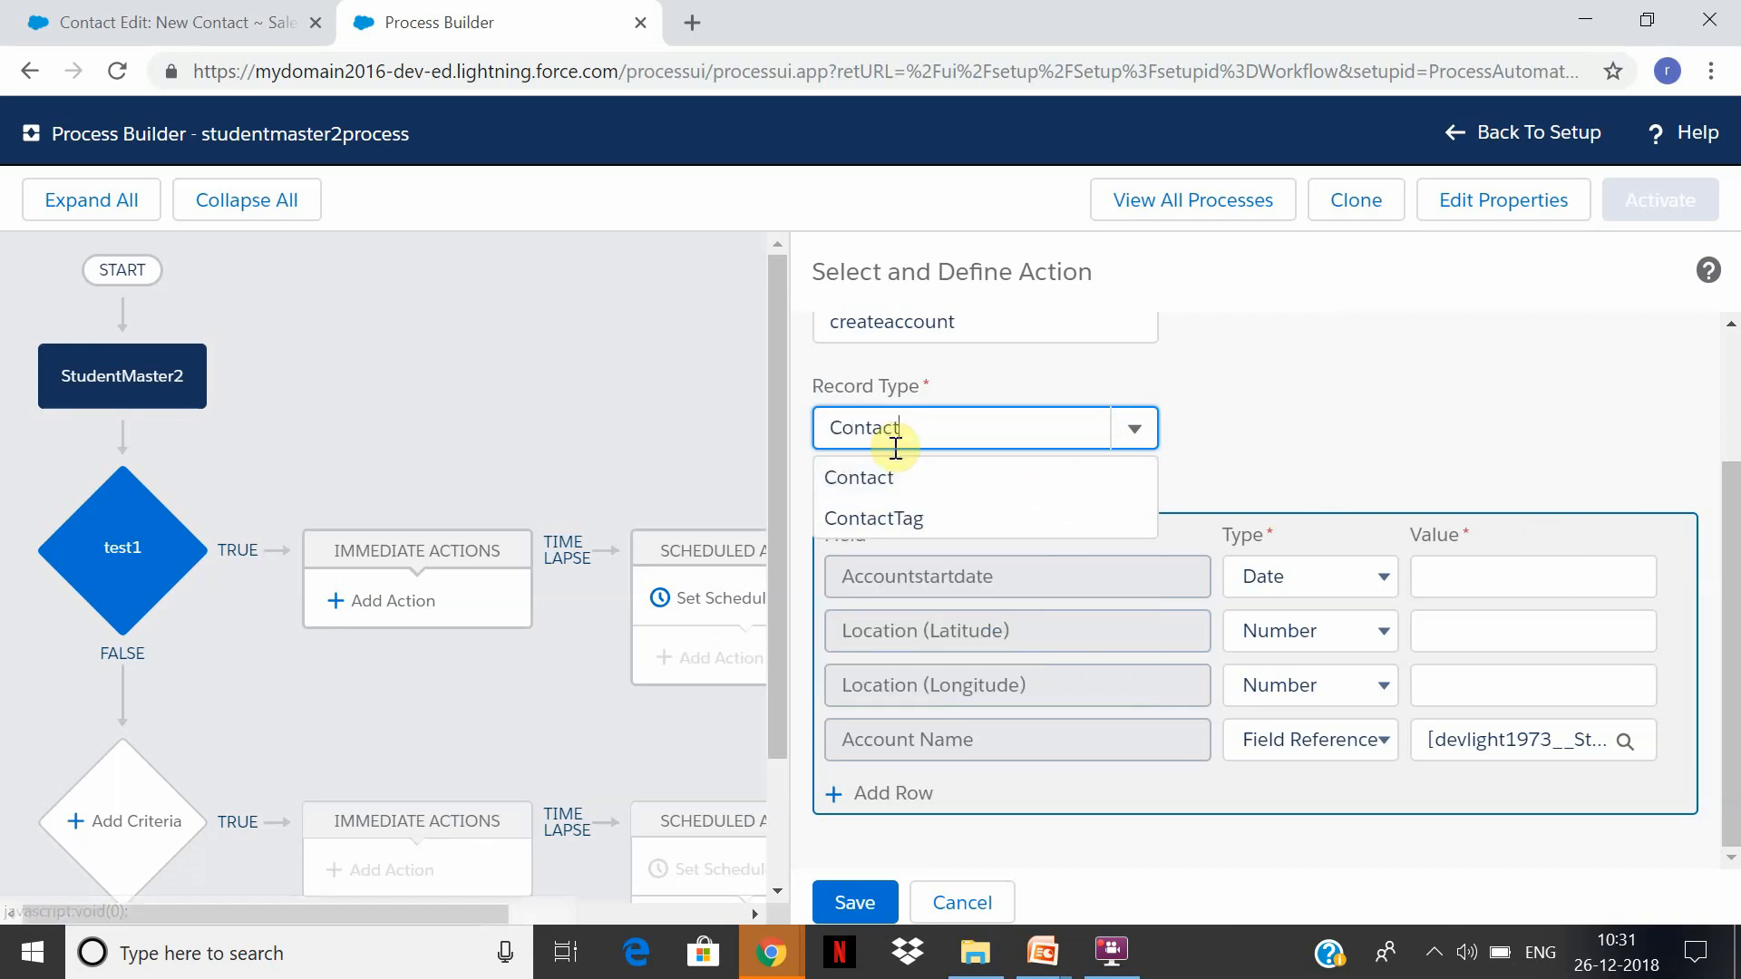
pyautogui.click(894, 492)
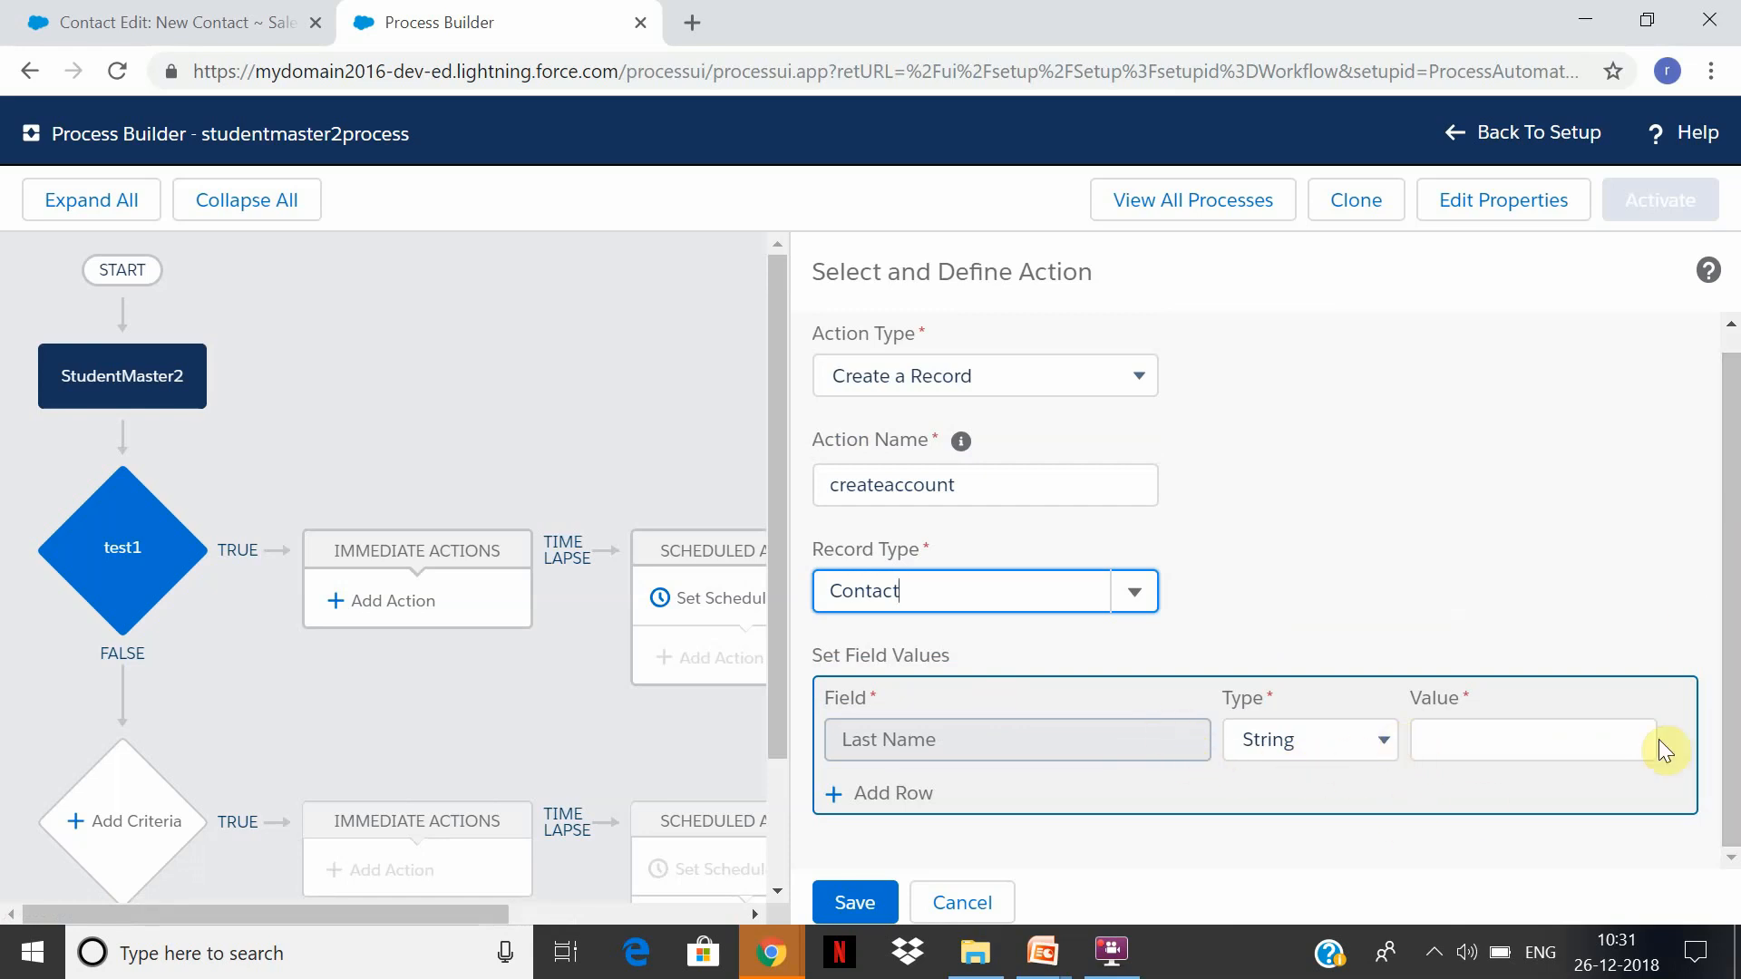
# Set the contact's Last Name value to a Field Reference pointing to StudentMaster2 Name.
pyautogui.click(1603, 742)
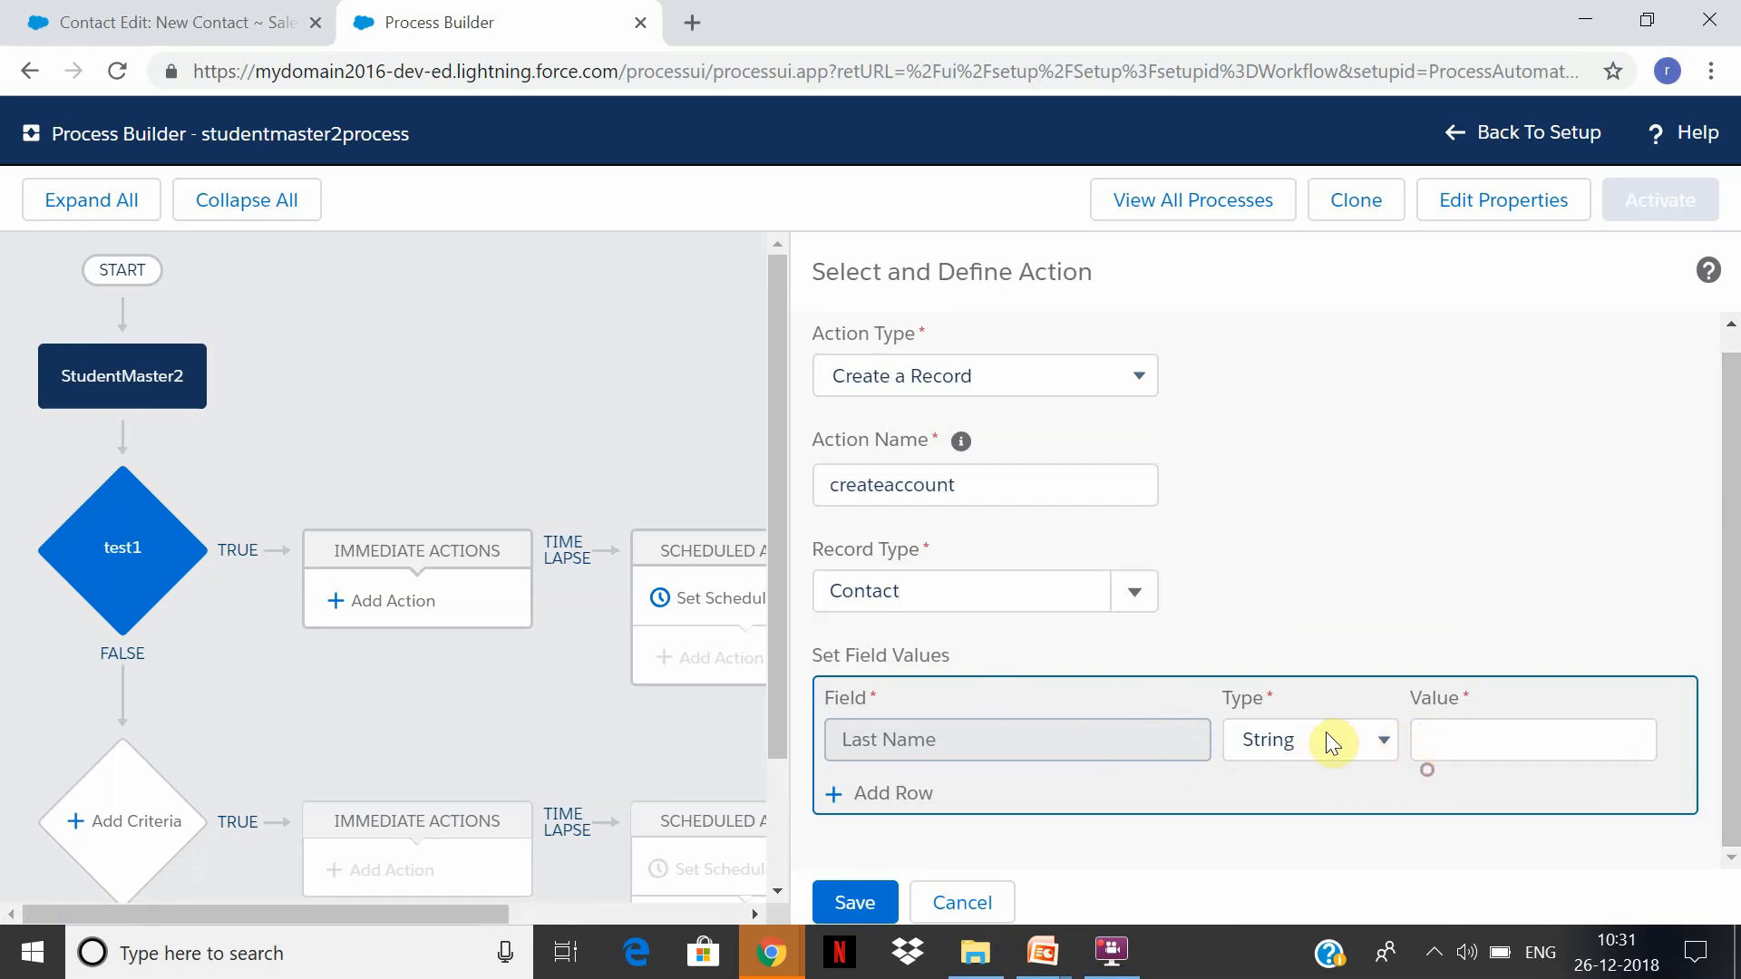
pyautogui.click(1347, 742)
pyautogui.click(1356, 803)
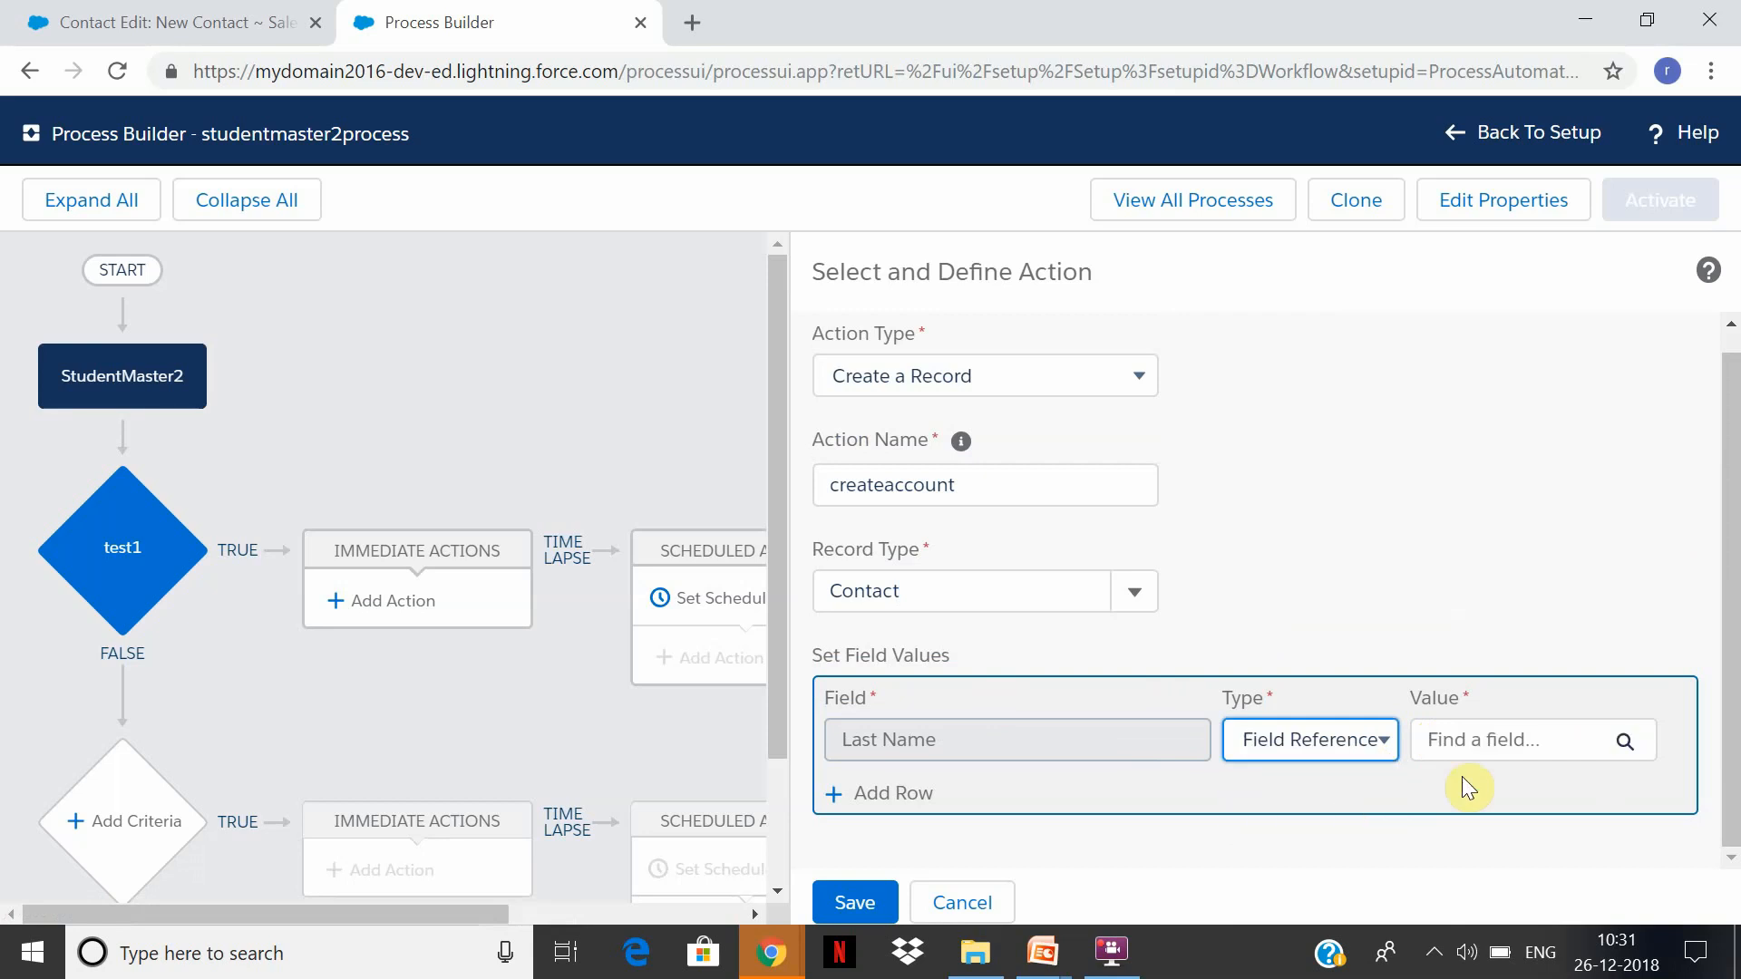
pyautogui.click(1508, 736)
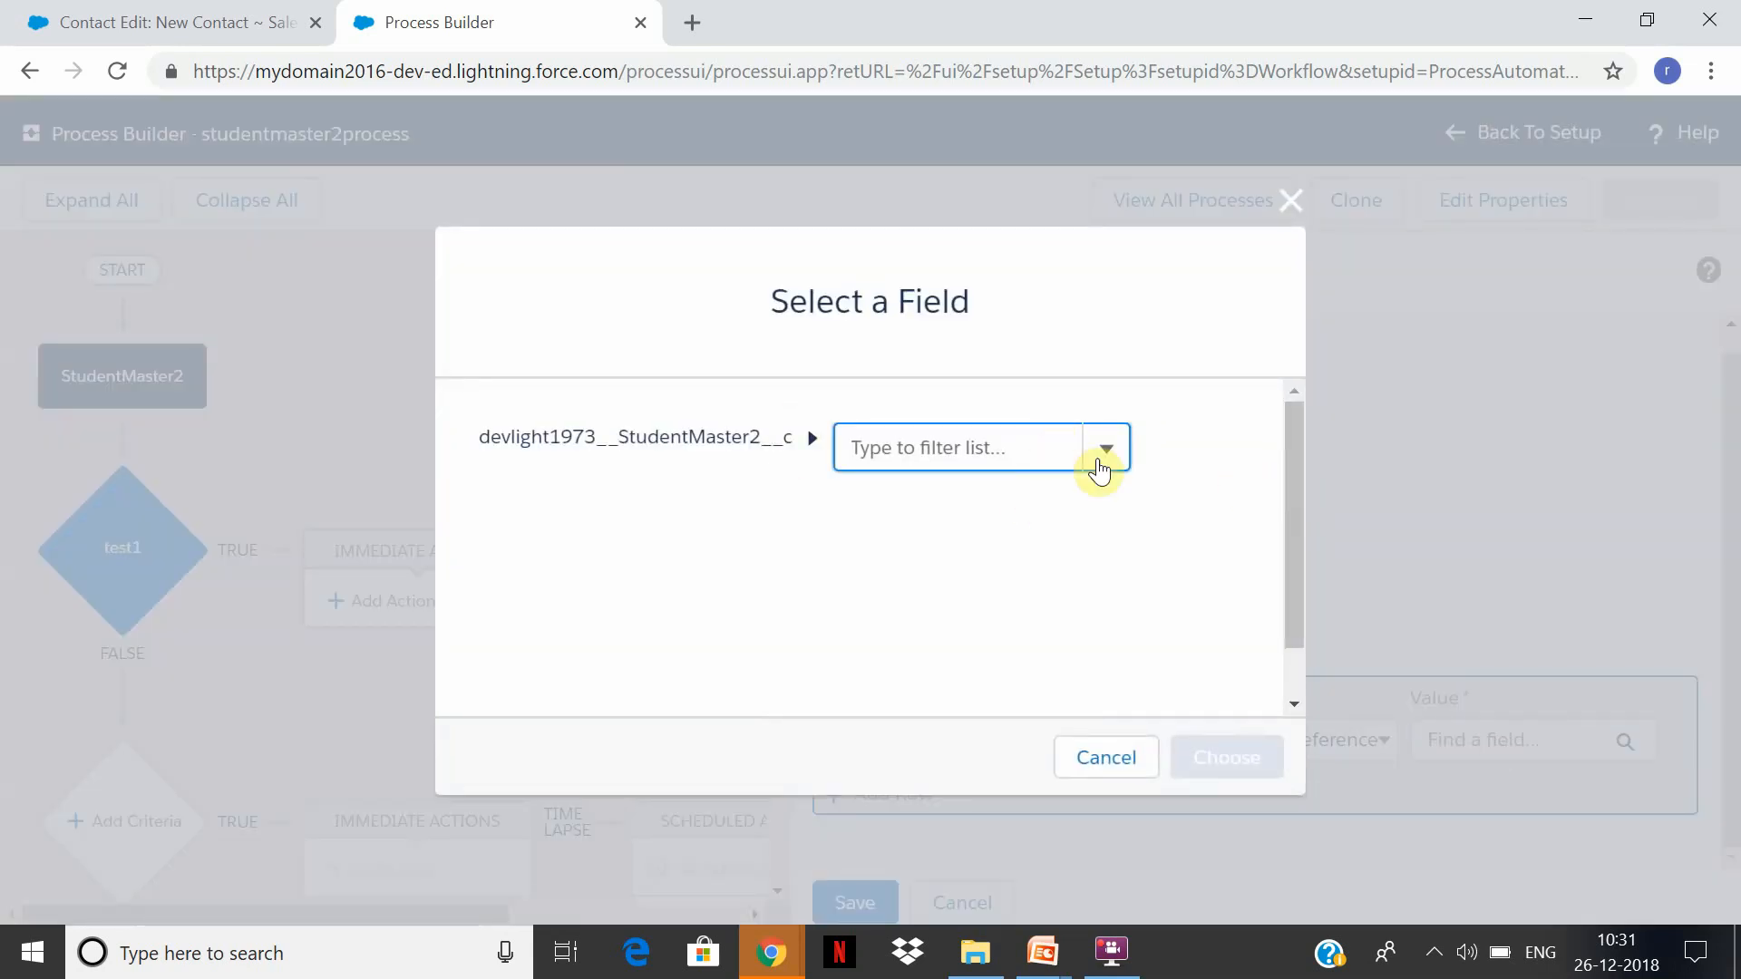
pyautogui.click(1110, 458)
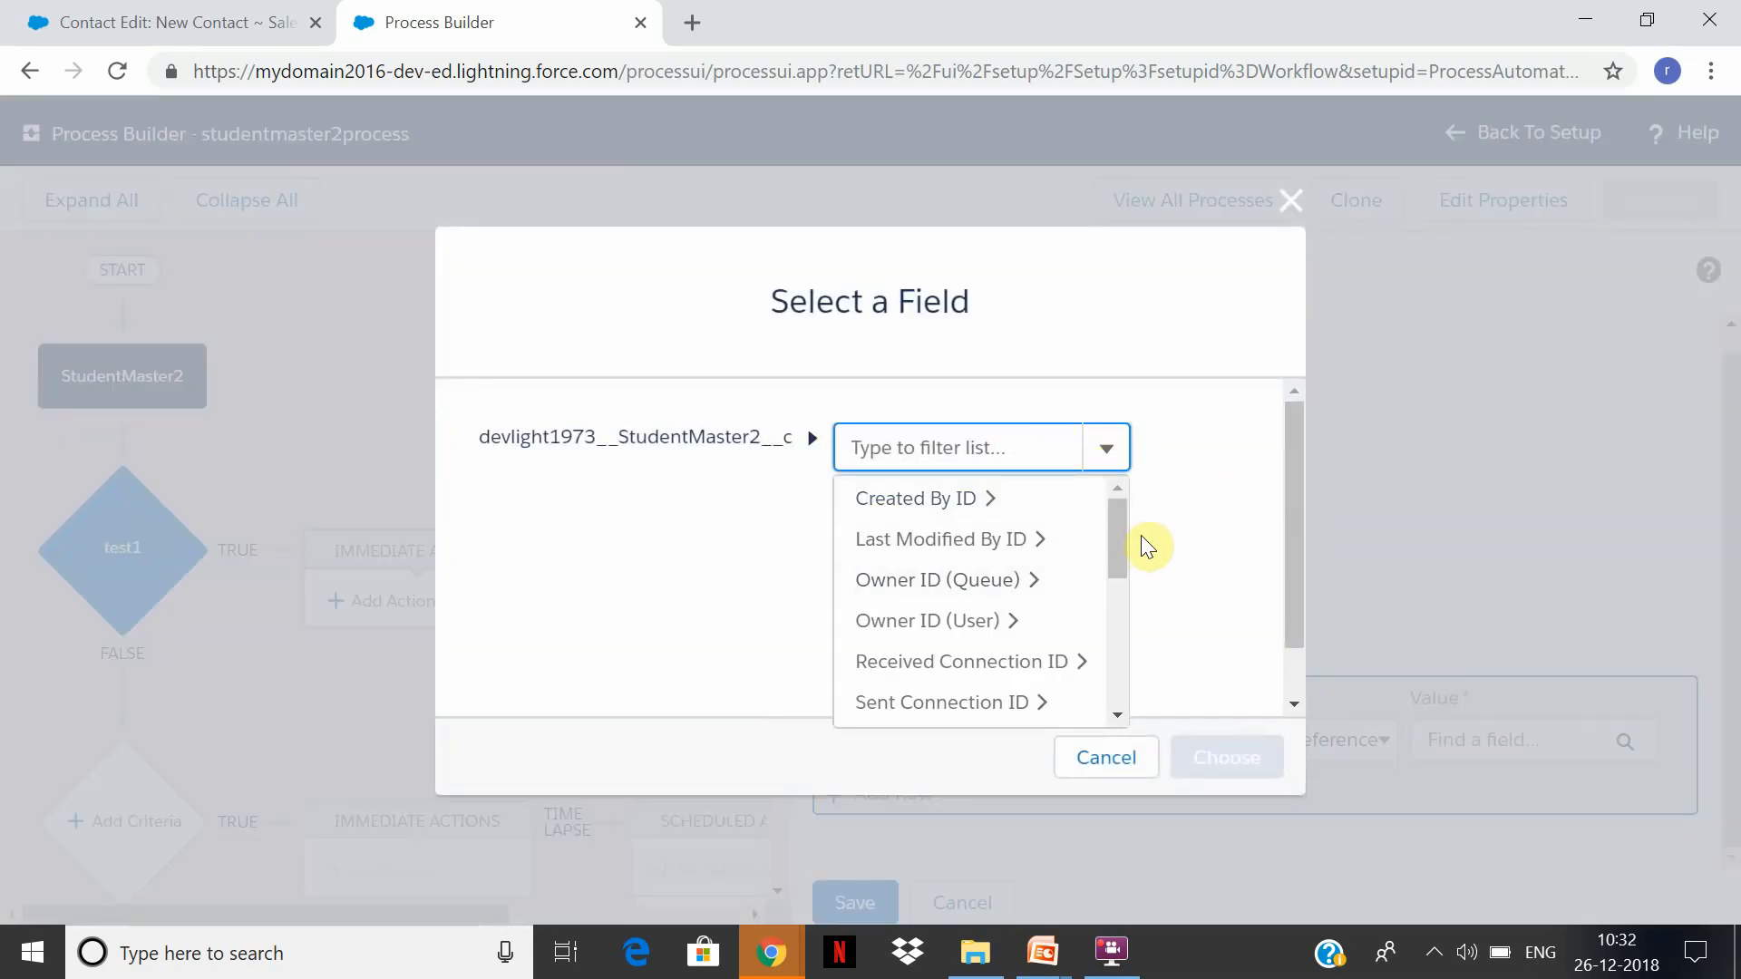
pyautogui.moveTo(1129, 585); pyautogui.dragTo(1158, 682)
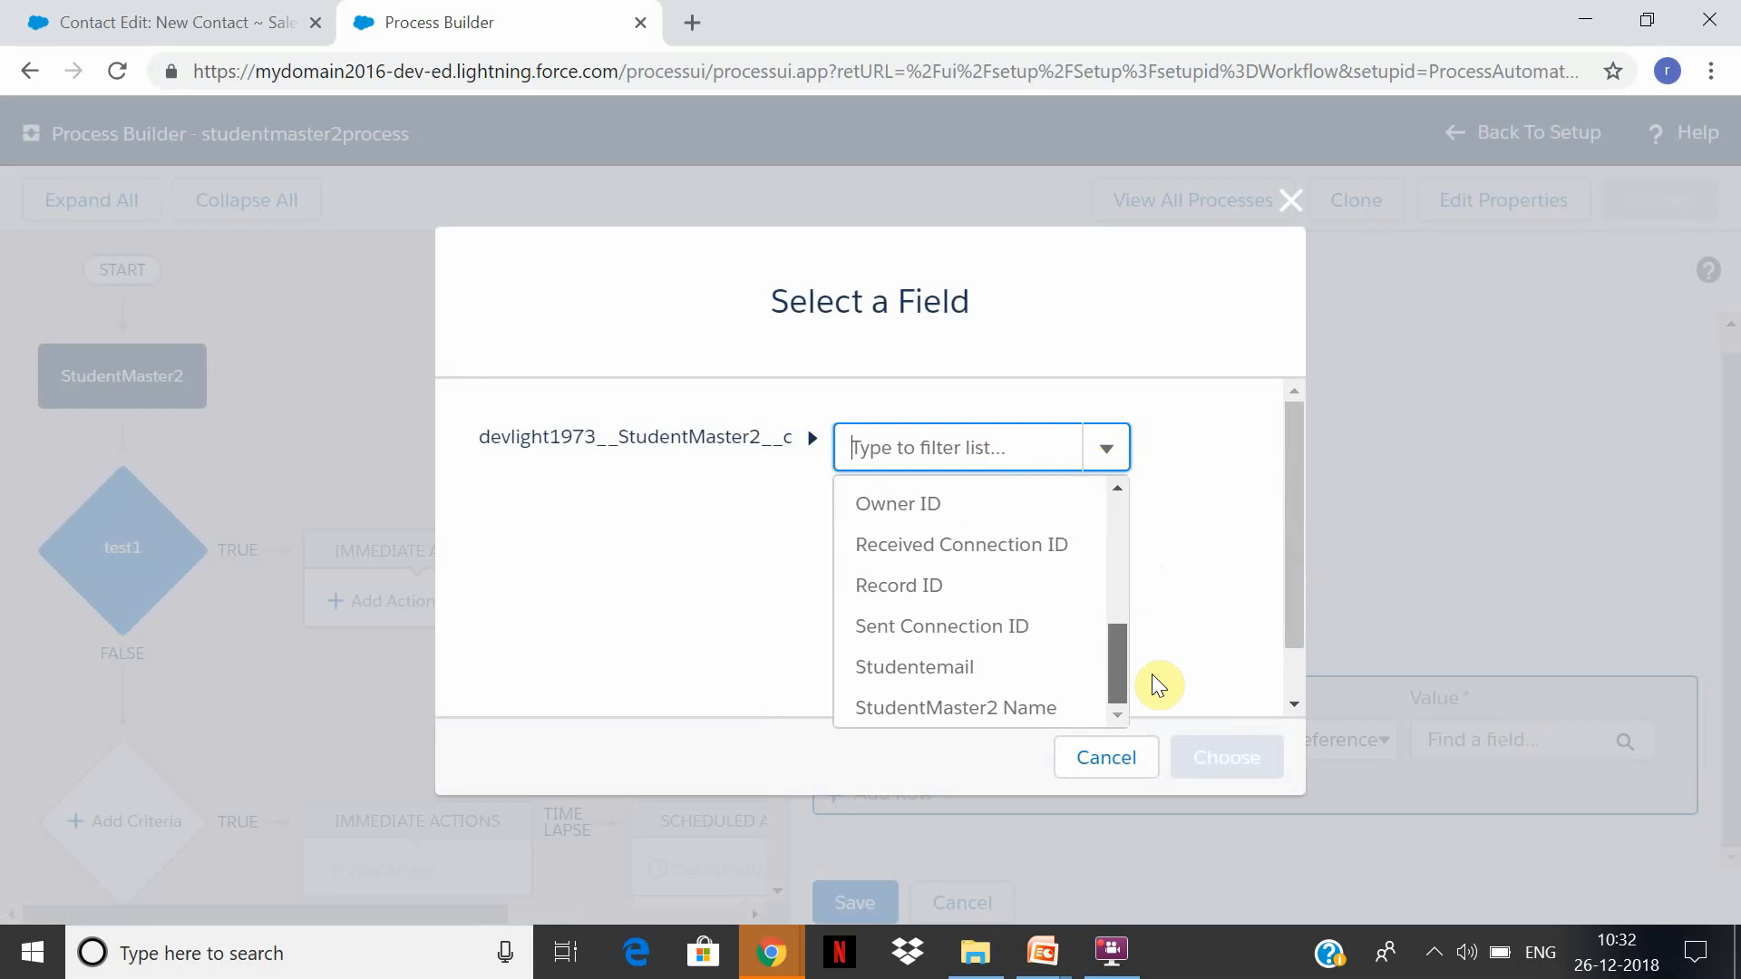
pyautogui.click(965, 707)
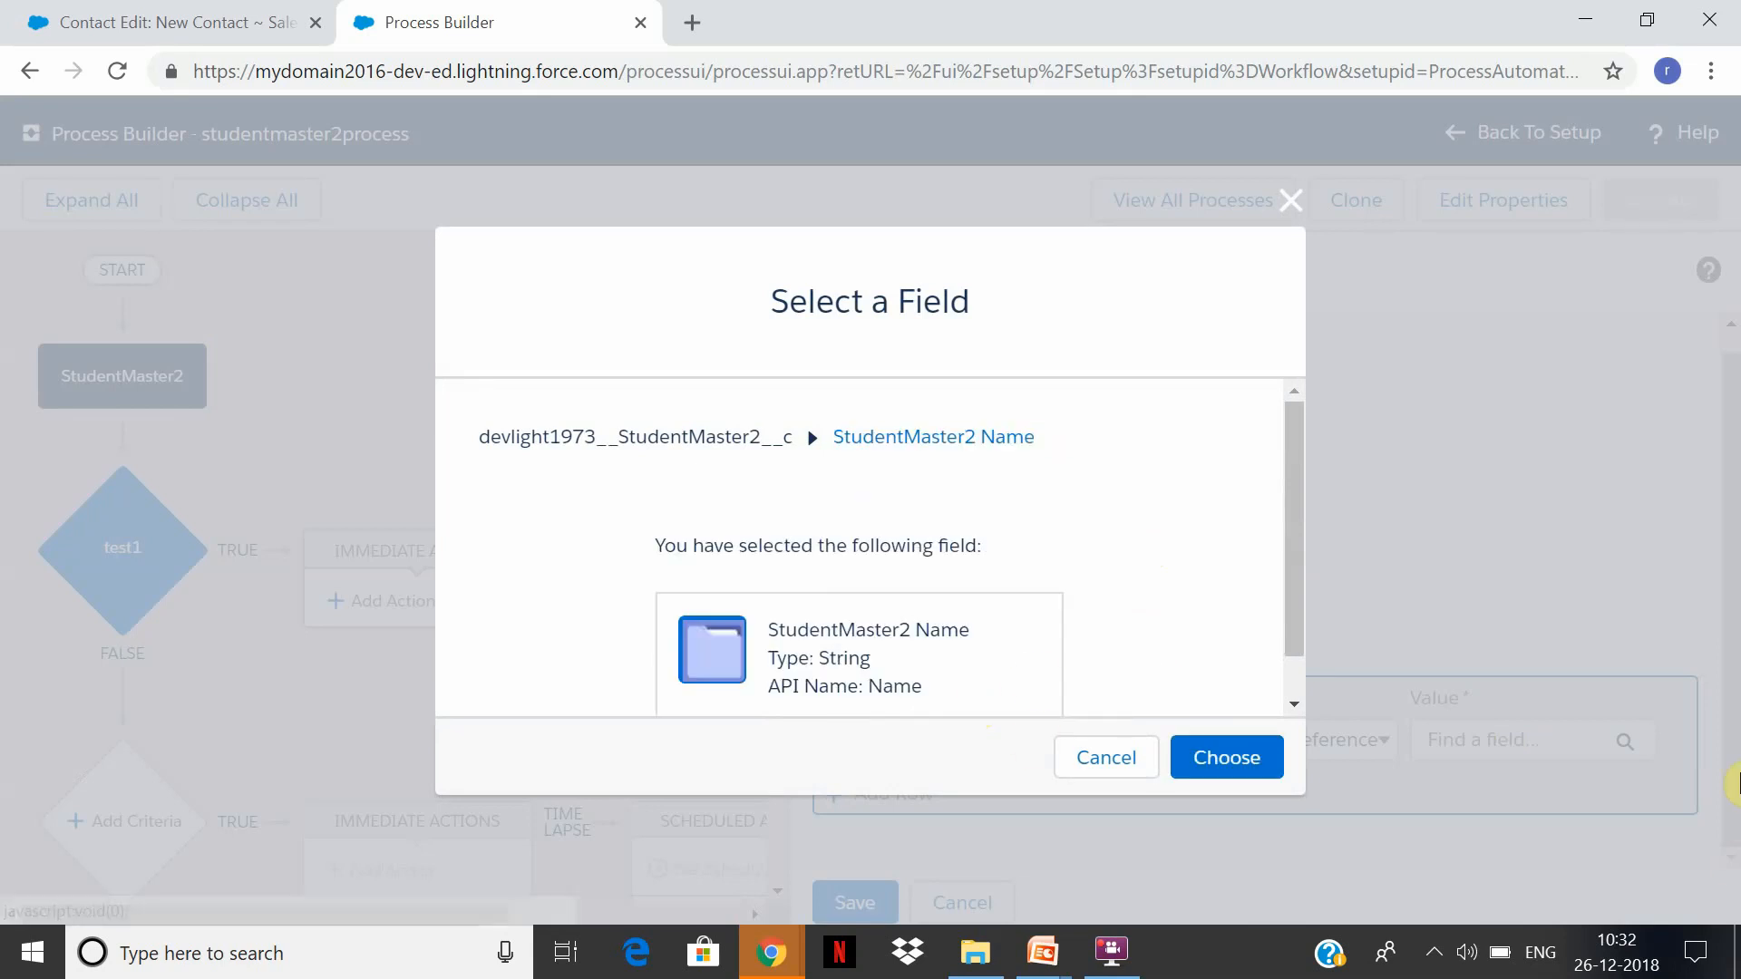
pyautogui.click(1250, 762)
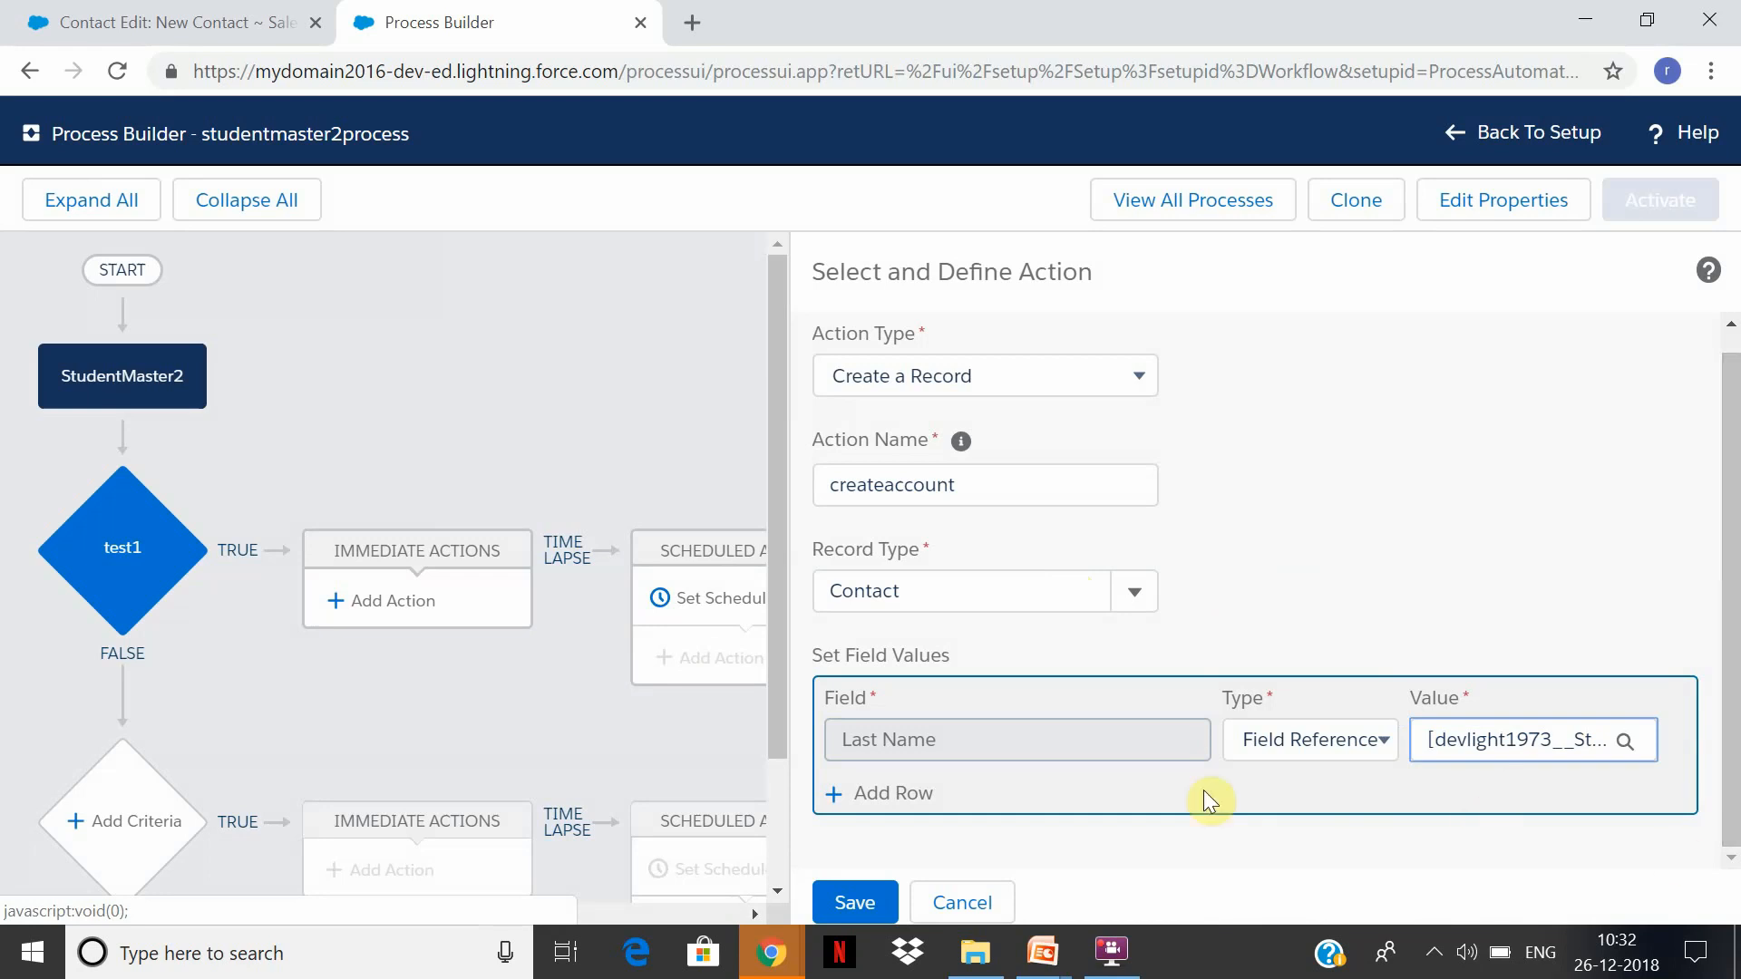
# Add a field row for Aadhar with type String, enter the ID number as its value, and save the action.
pyautogui.click(897, 794)
pyautogui.click(1170, 740)
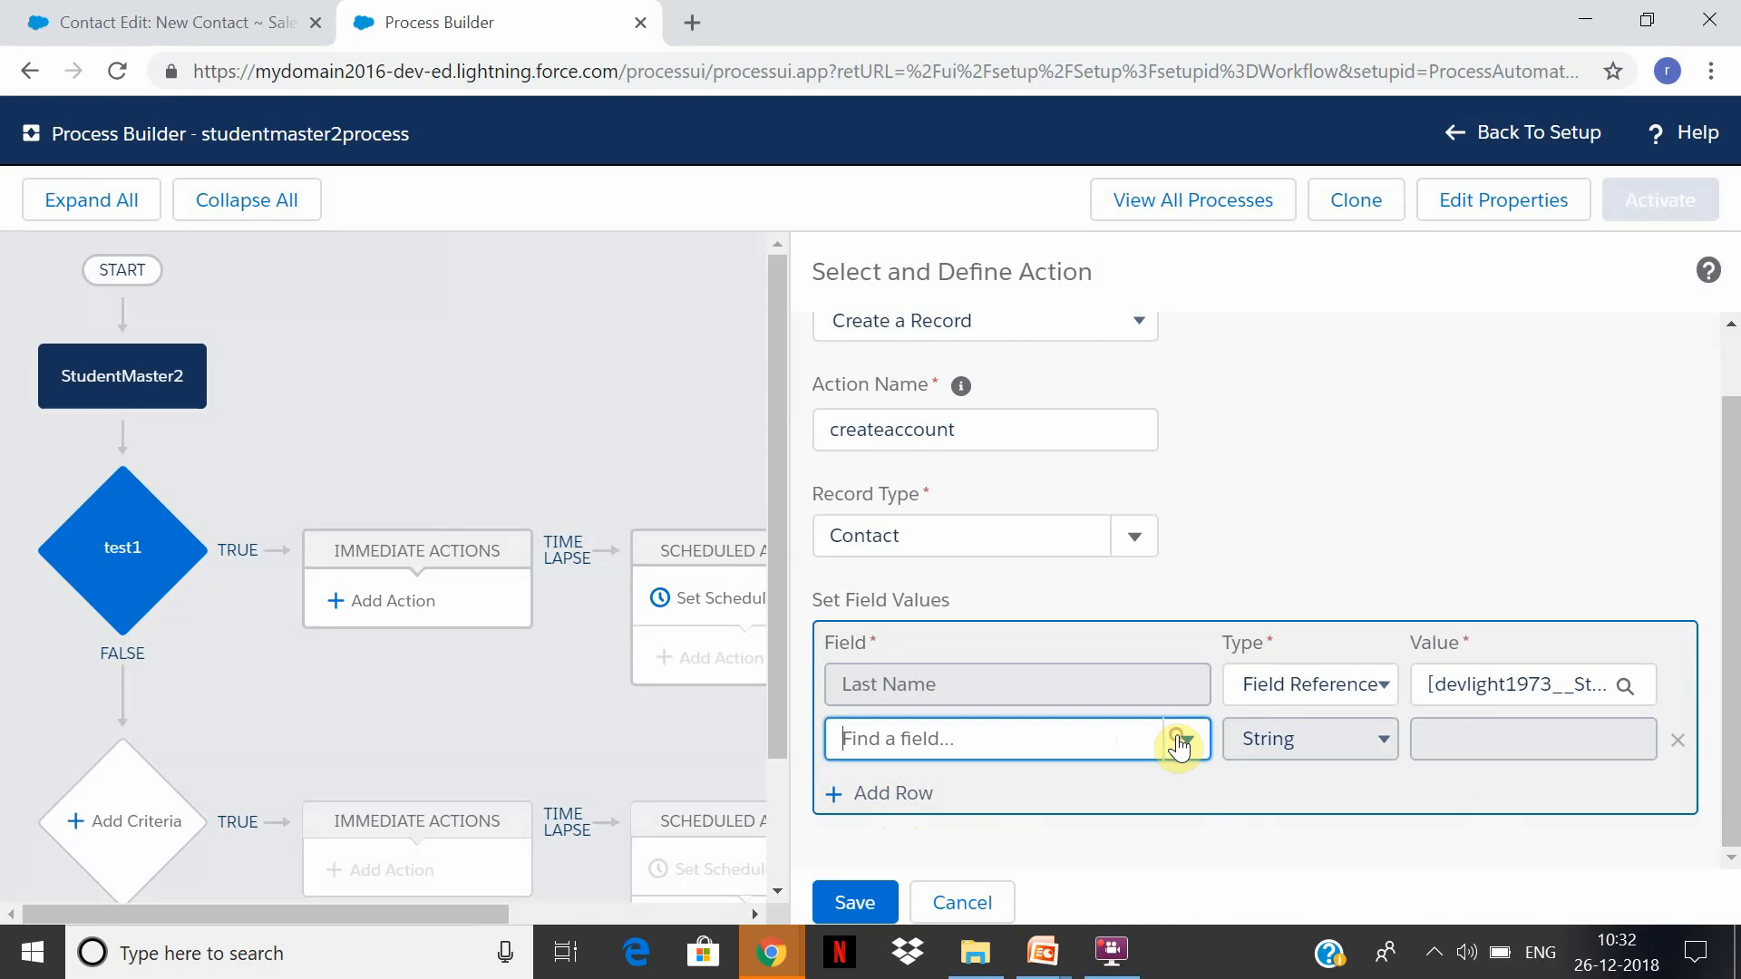
pyautogui.write('z')
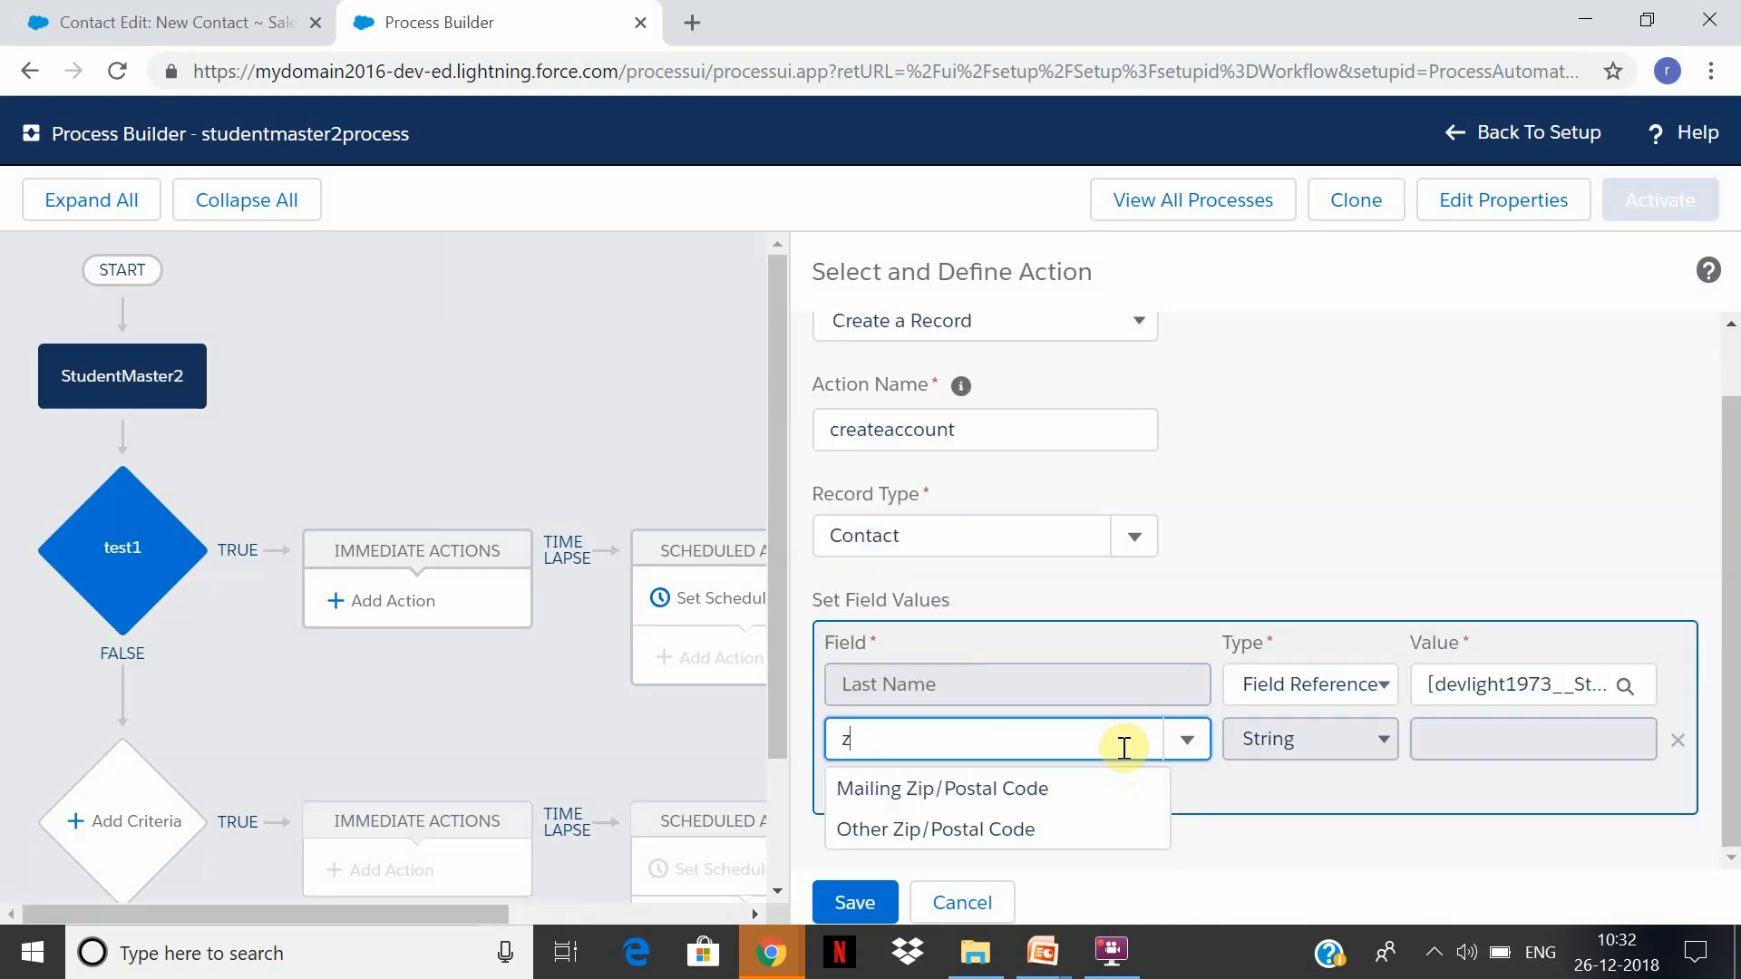
pyautogui.write('aa')
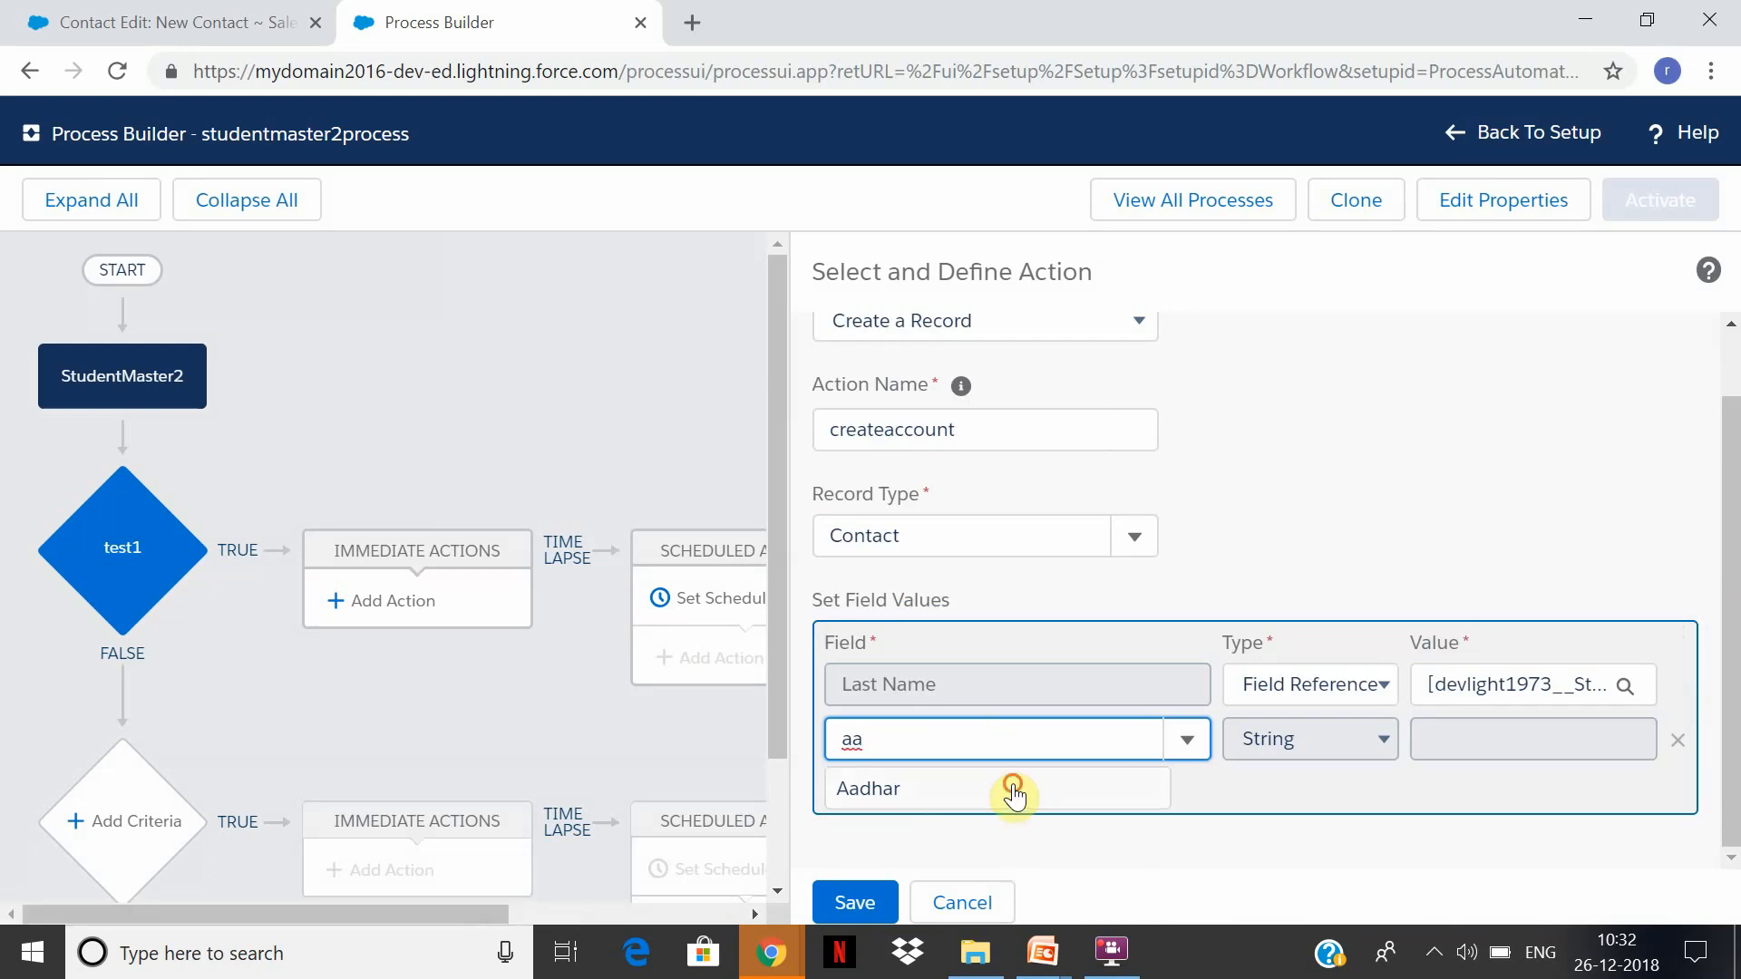
pyautogui.click(1013, 791)
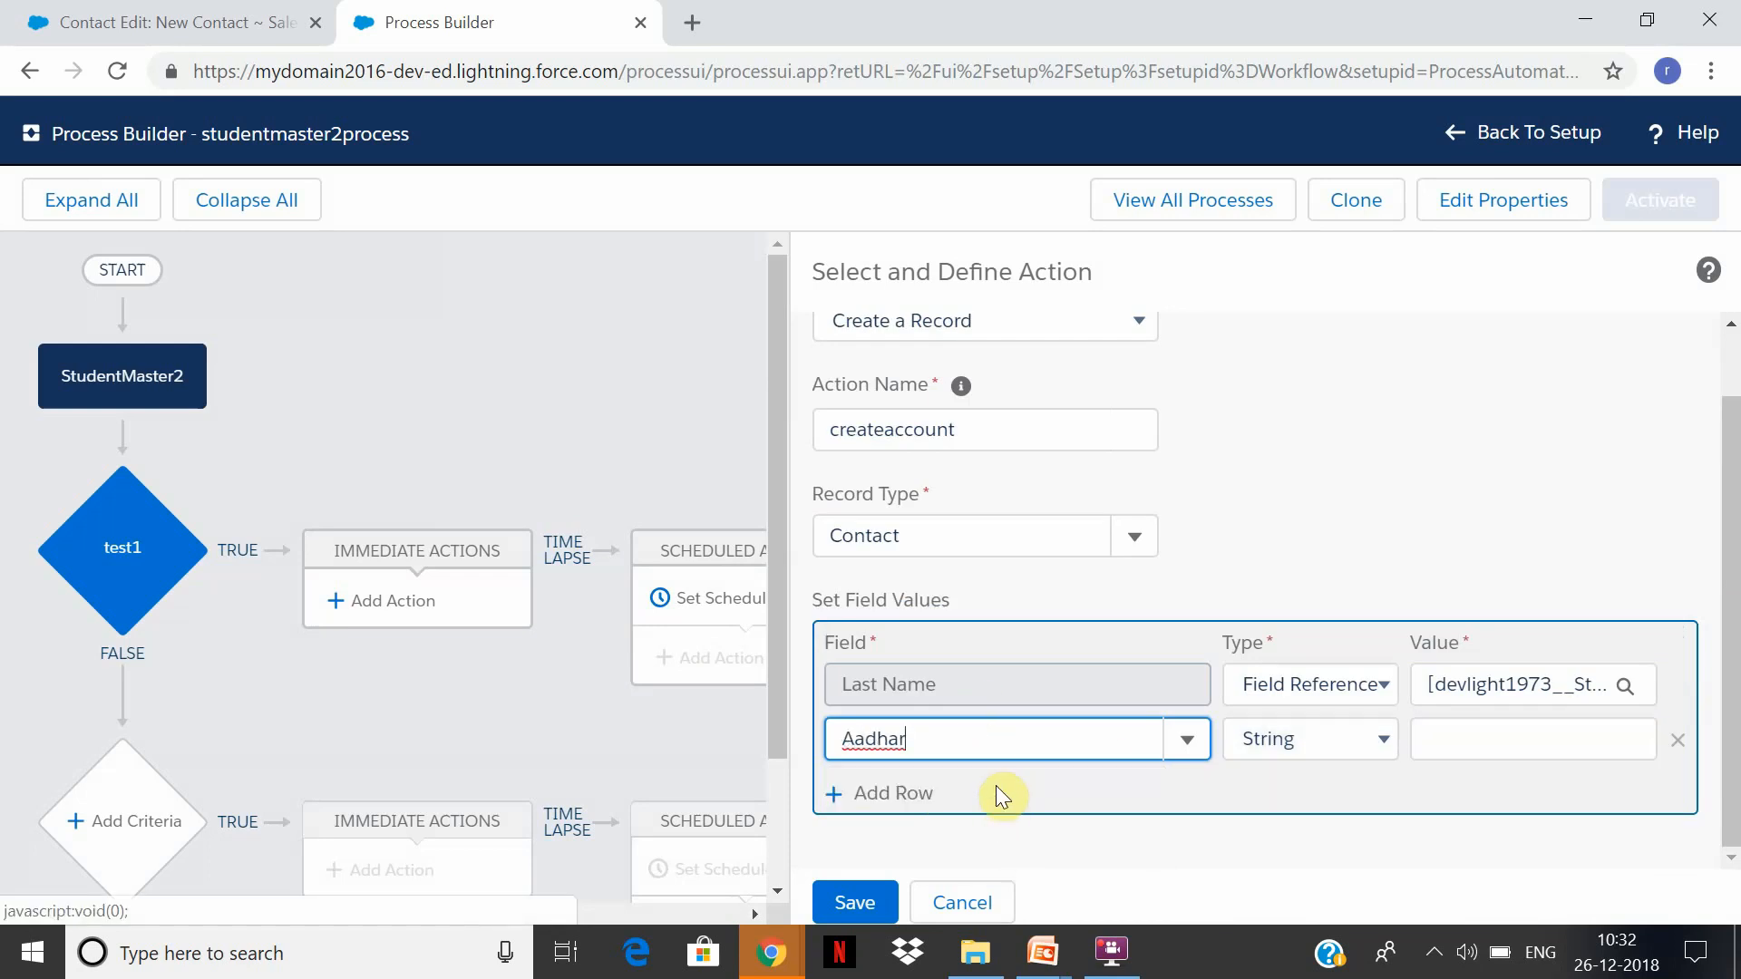
pyautogui.click(1372, 740)
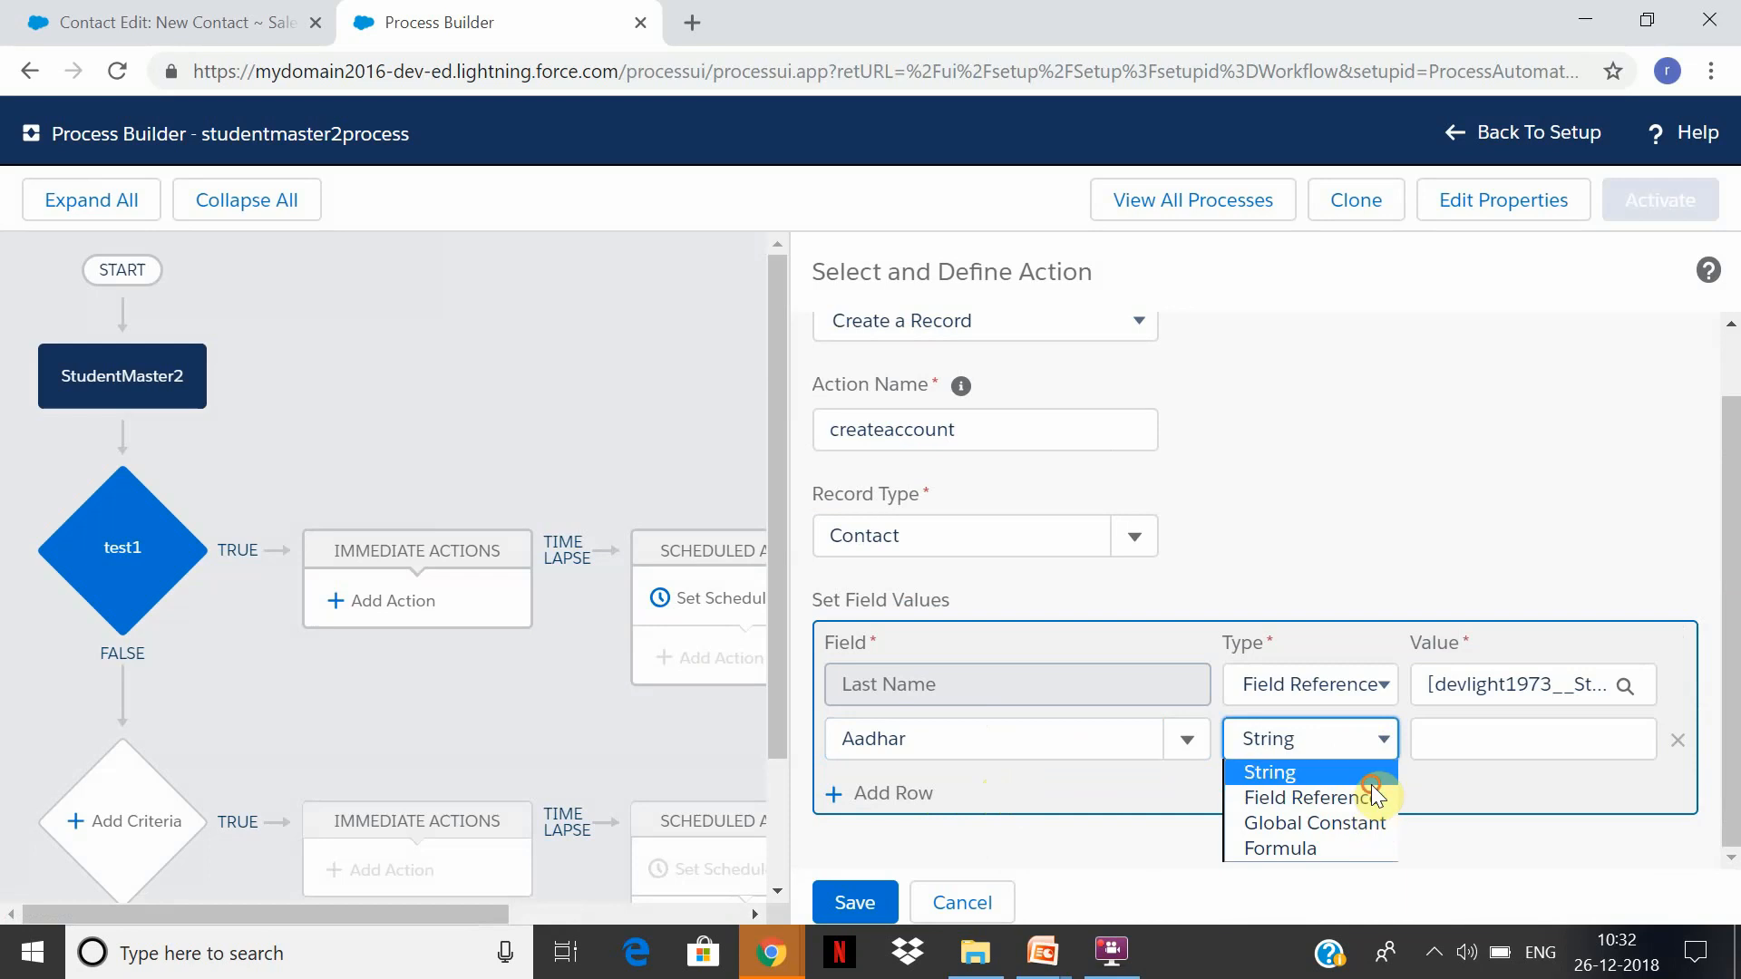
pyautogui.click(1371, 782)
pyautogui.click(1474, 744)
pyautogui.write('1234')
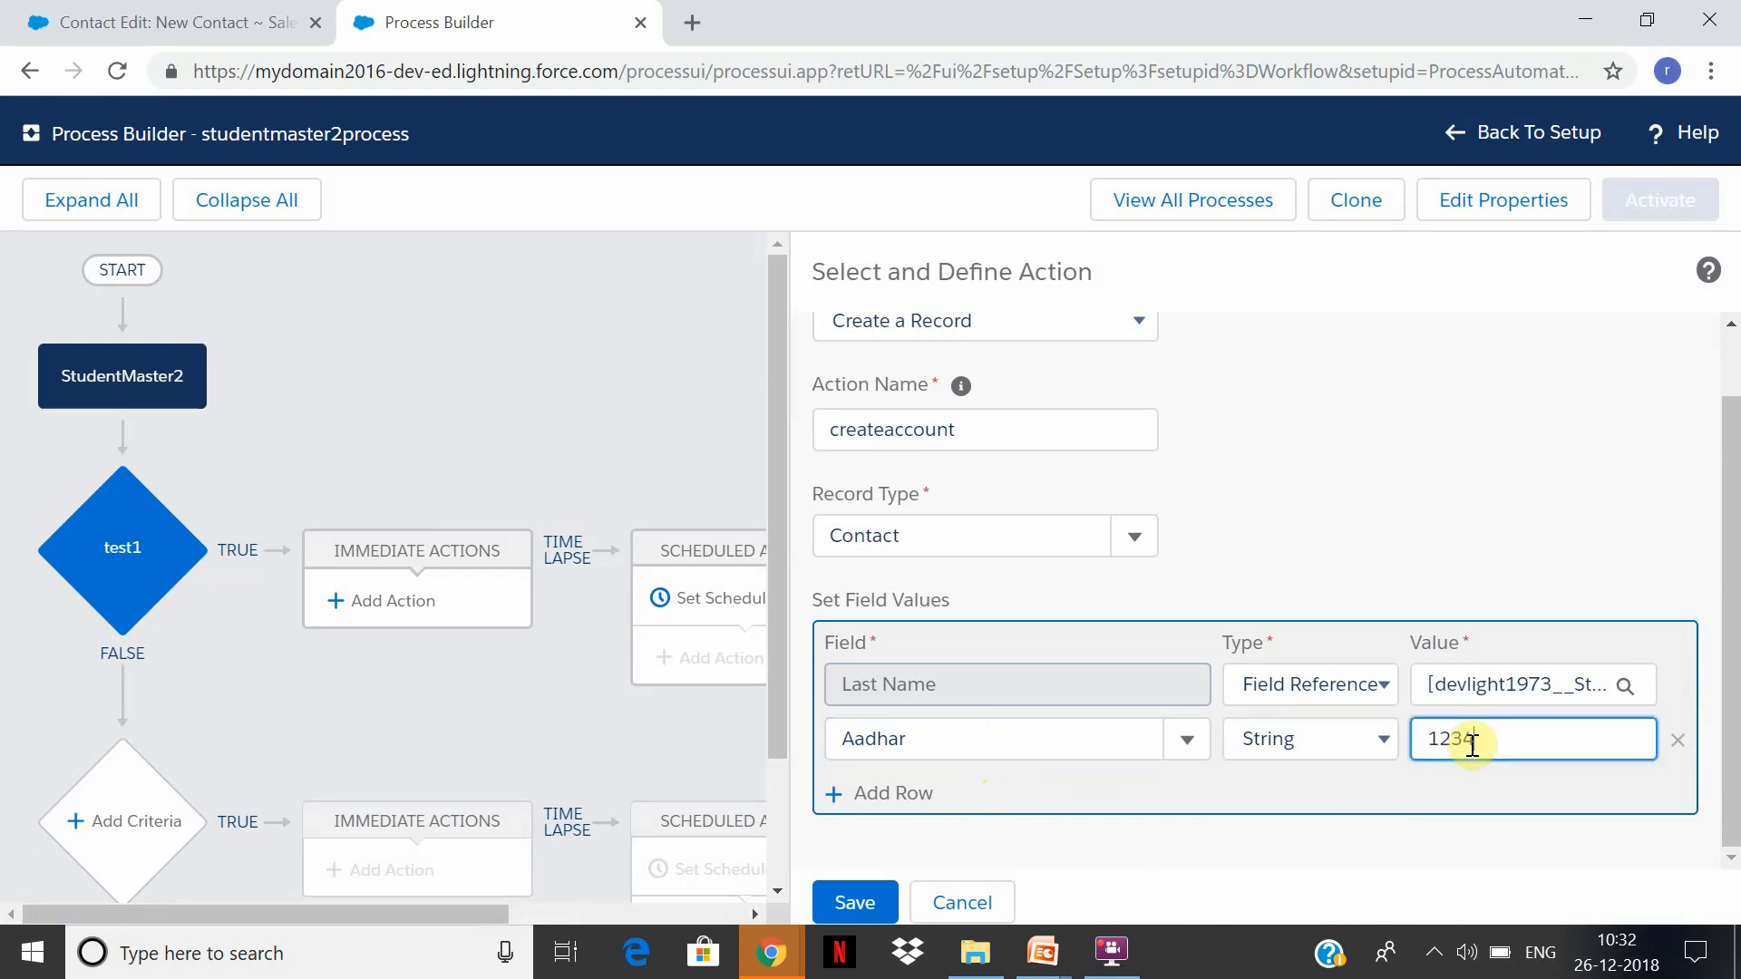
pyautogui.write('5')
pyautogui.click(846, 898)
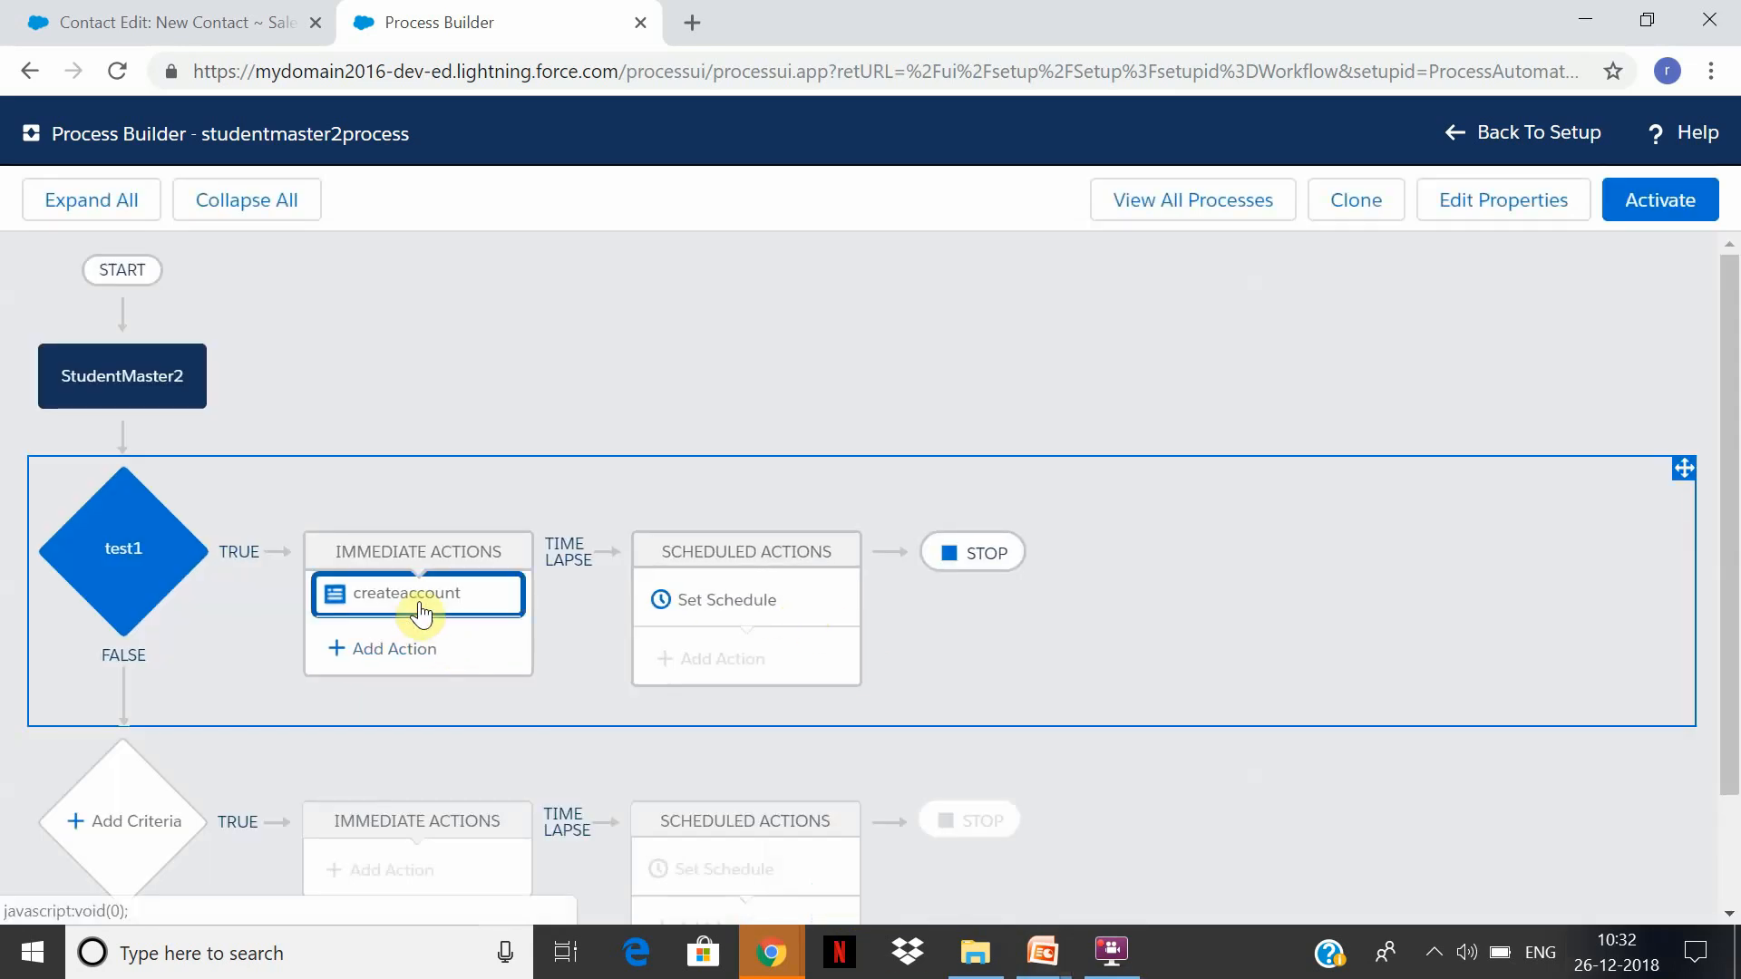
# Reopen the createaccount action, rename it createacontact and save it.
pyautogui.click(420, 614)
pyautogui.click(1085, 401)
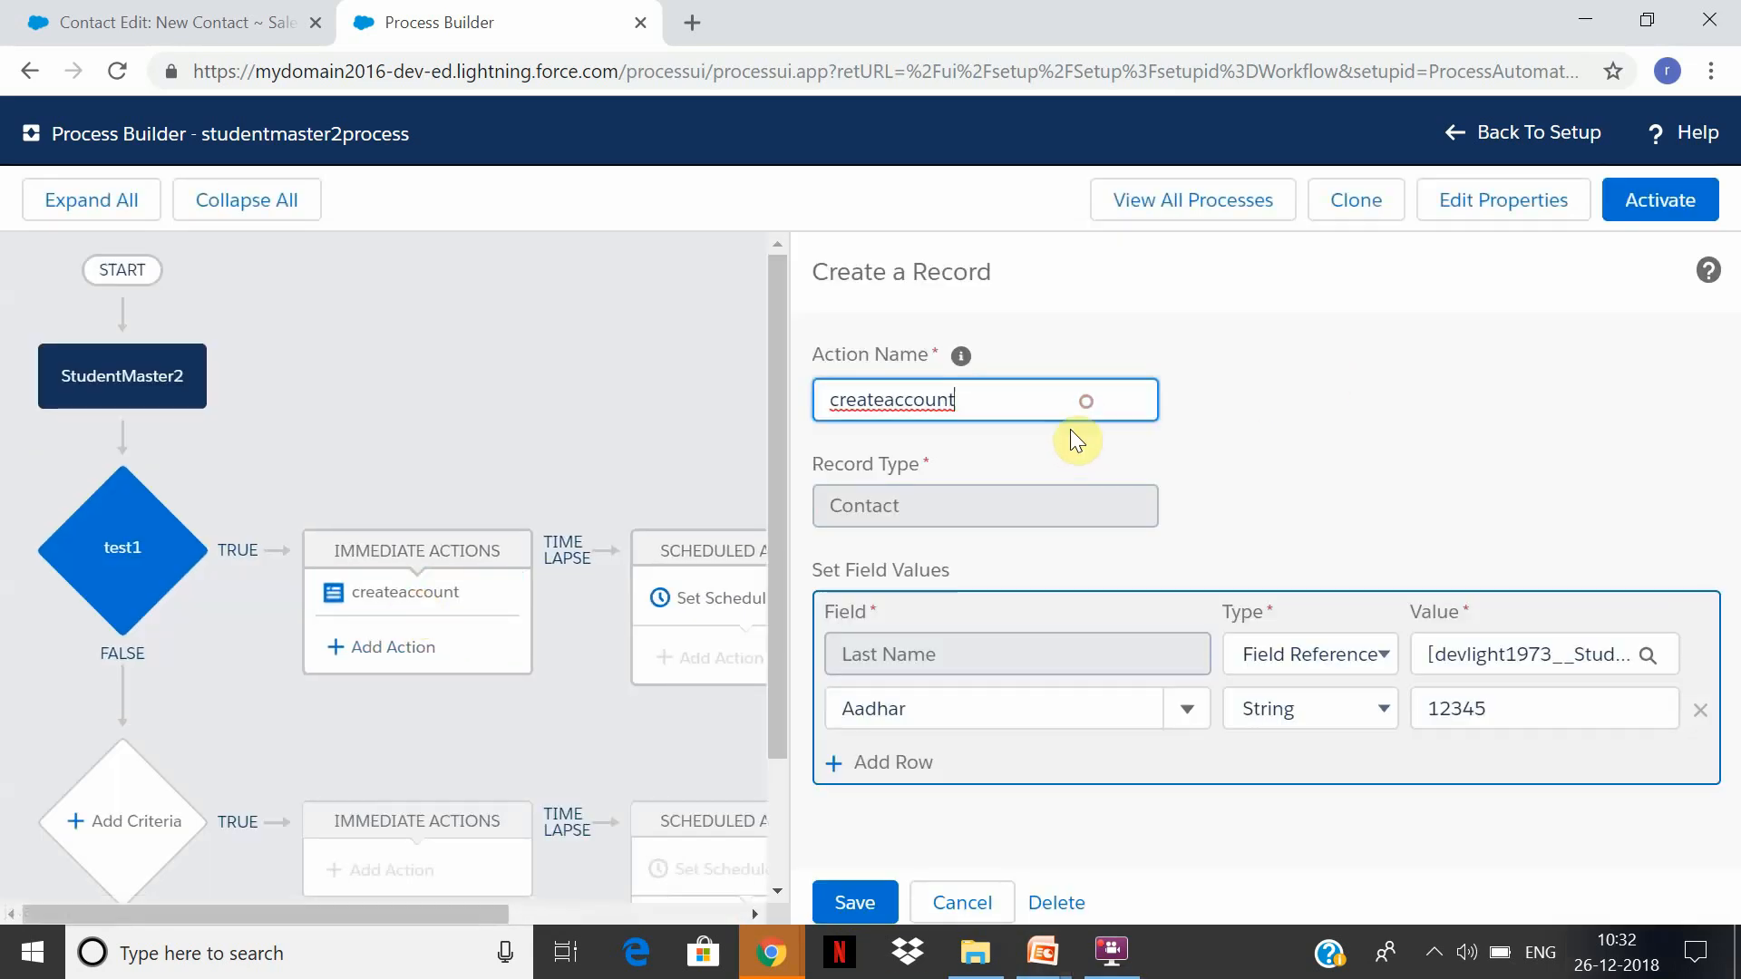
pyautogui.press('BackSpace')
pyautogui.press('BackSpace')
pyautogui.press('BackSpace')
pyautogui.press('BackSpace')
pyautogui.press('BackSpace')
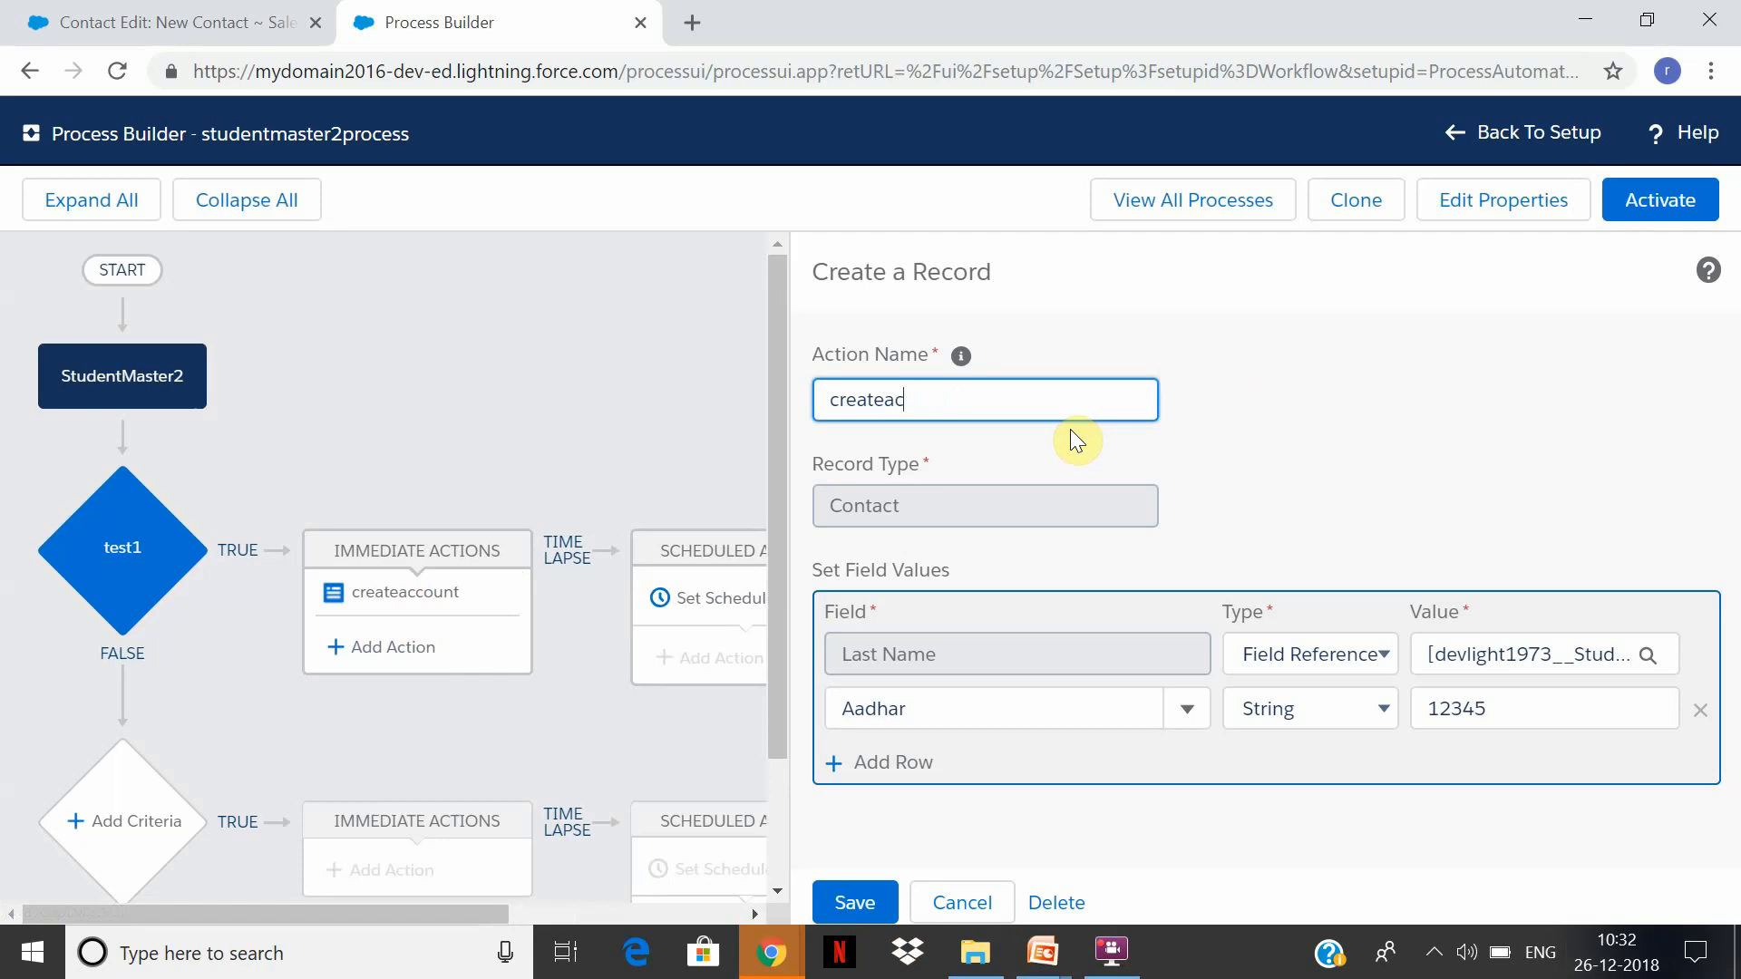
pyautogui.write('ontact')
pyautogui.click(850, 902)
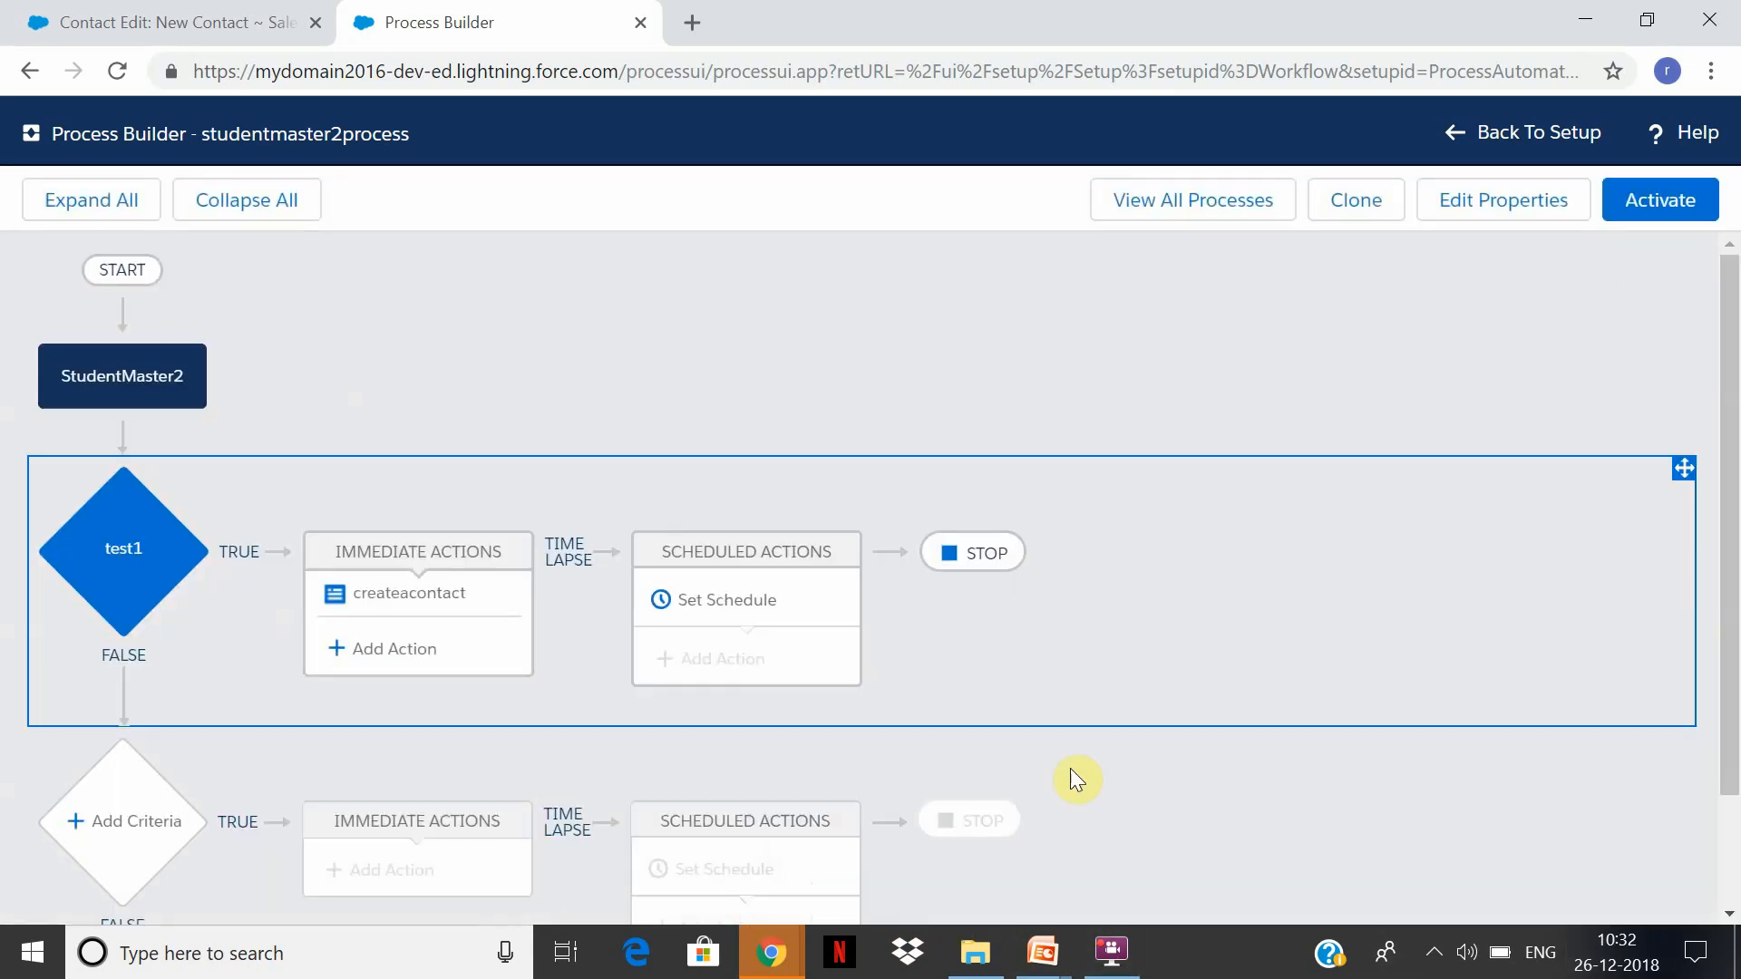
# Reopen the createacontact action and try the Field Reference and Global Constant value types for the Aadhar field.
pyautogui.click(439, 594)
pyautogui.click(1355, 715)
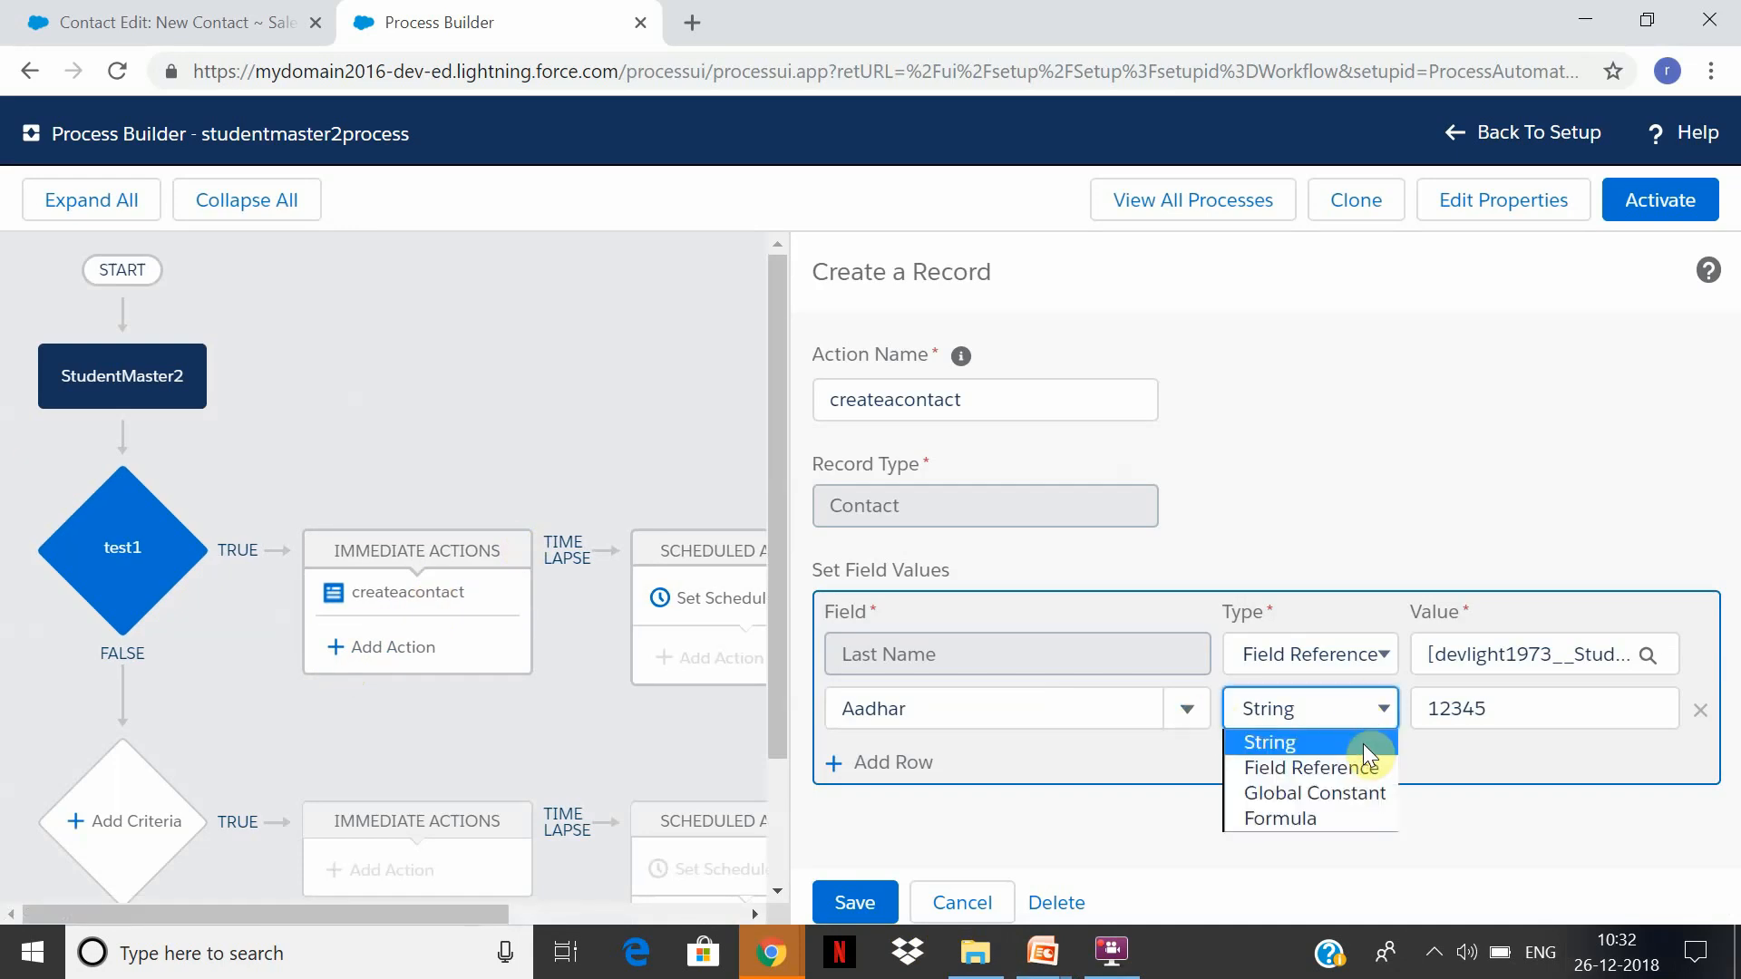
pyautogui.click(1361, 768)
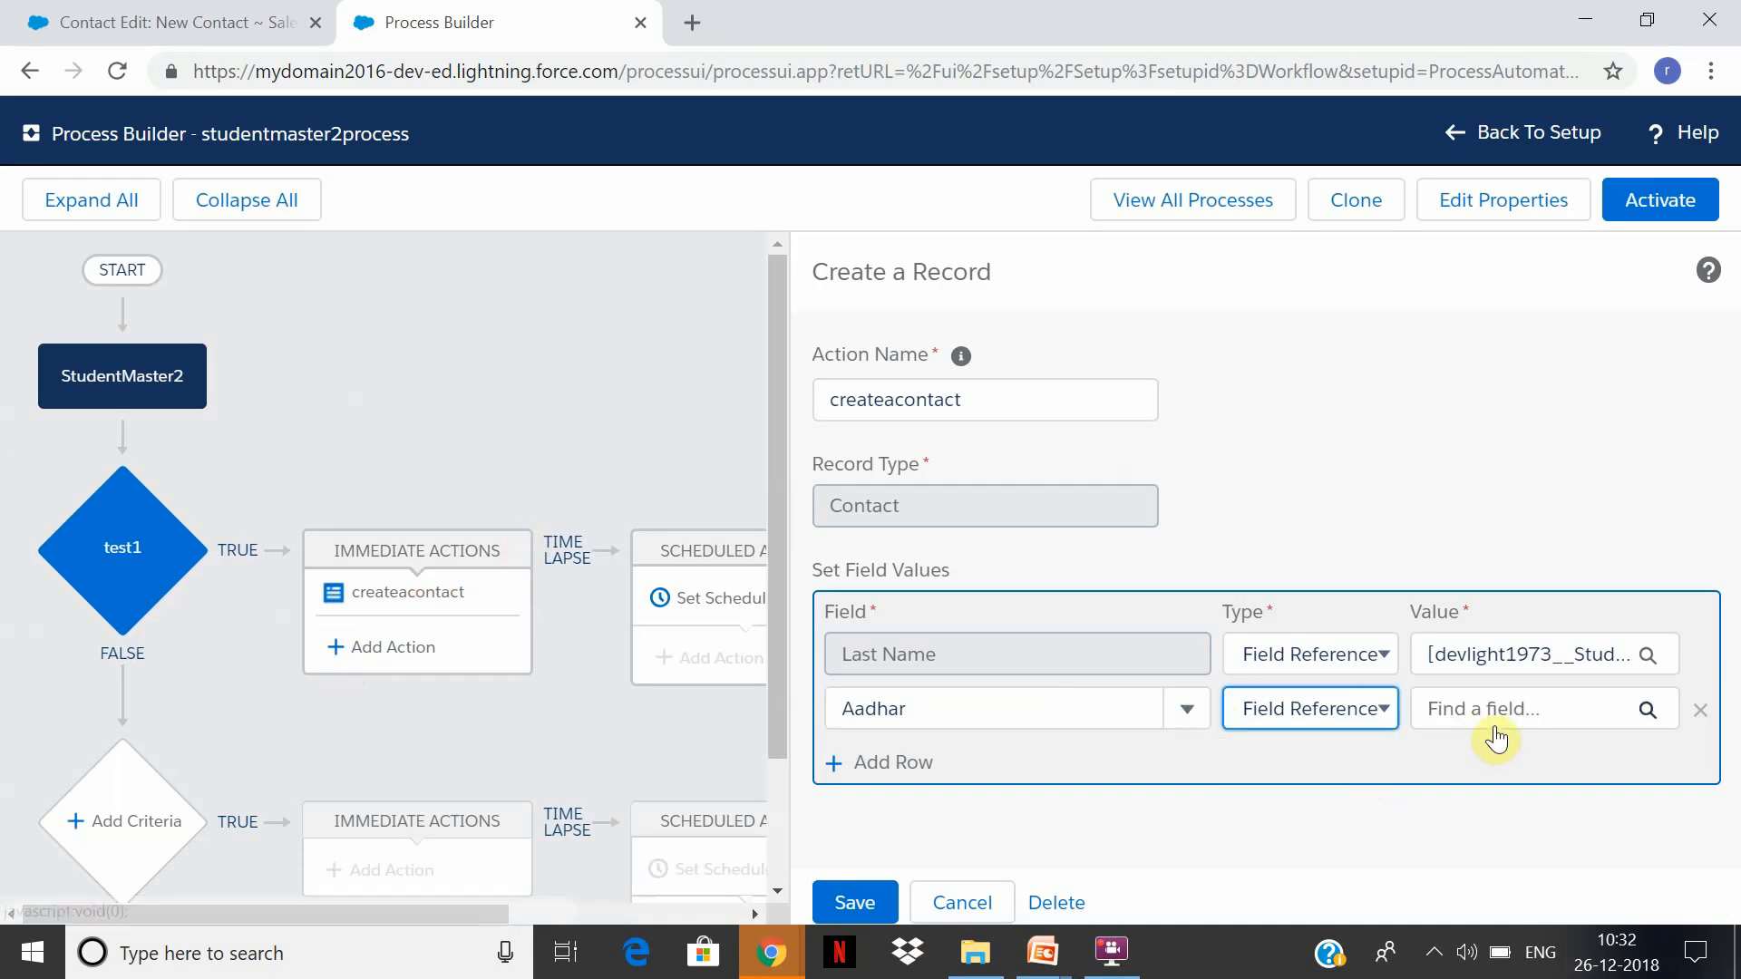
pyautogui.click(1384, 702)
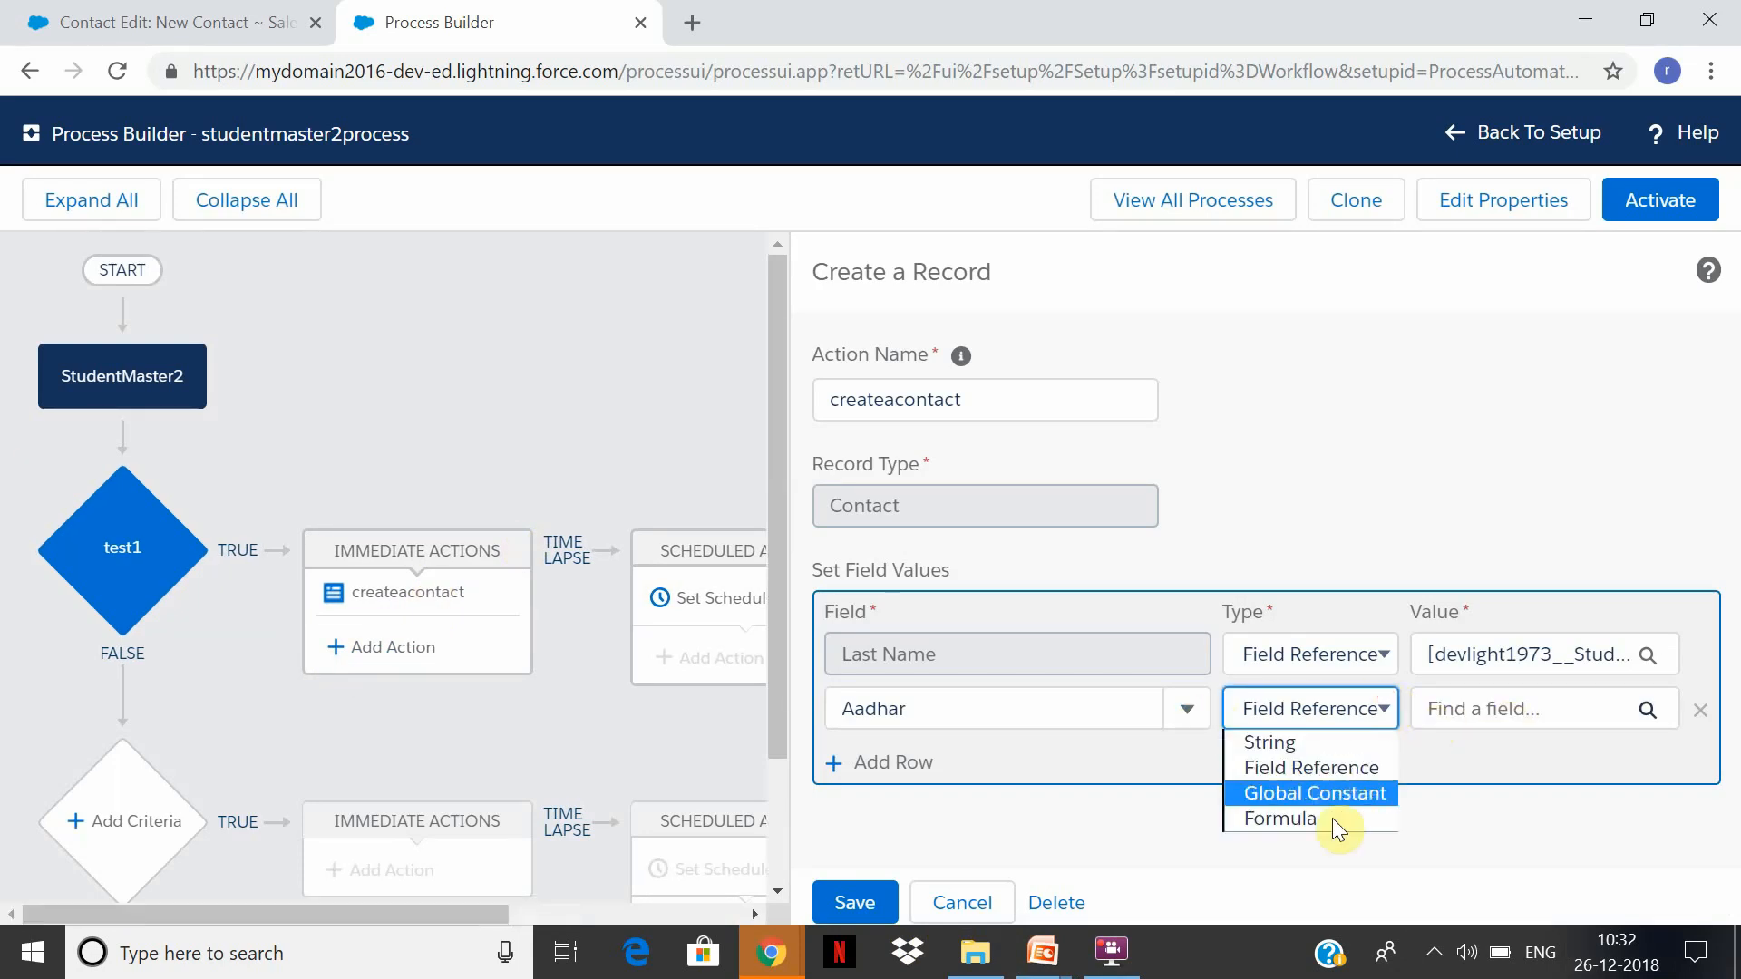
pyautogui.click(1341, 791)
pyautogui.click(1514, 705)
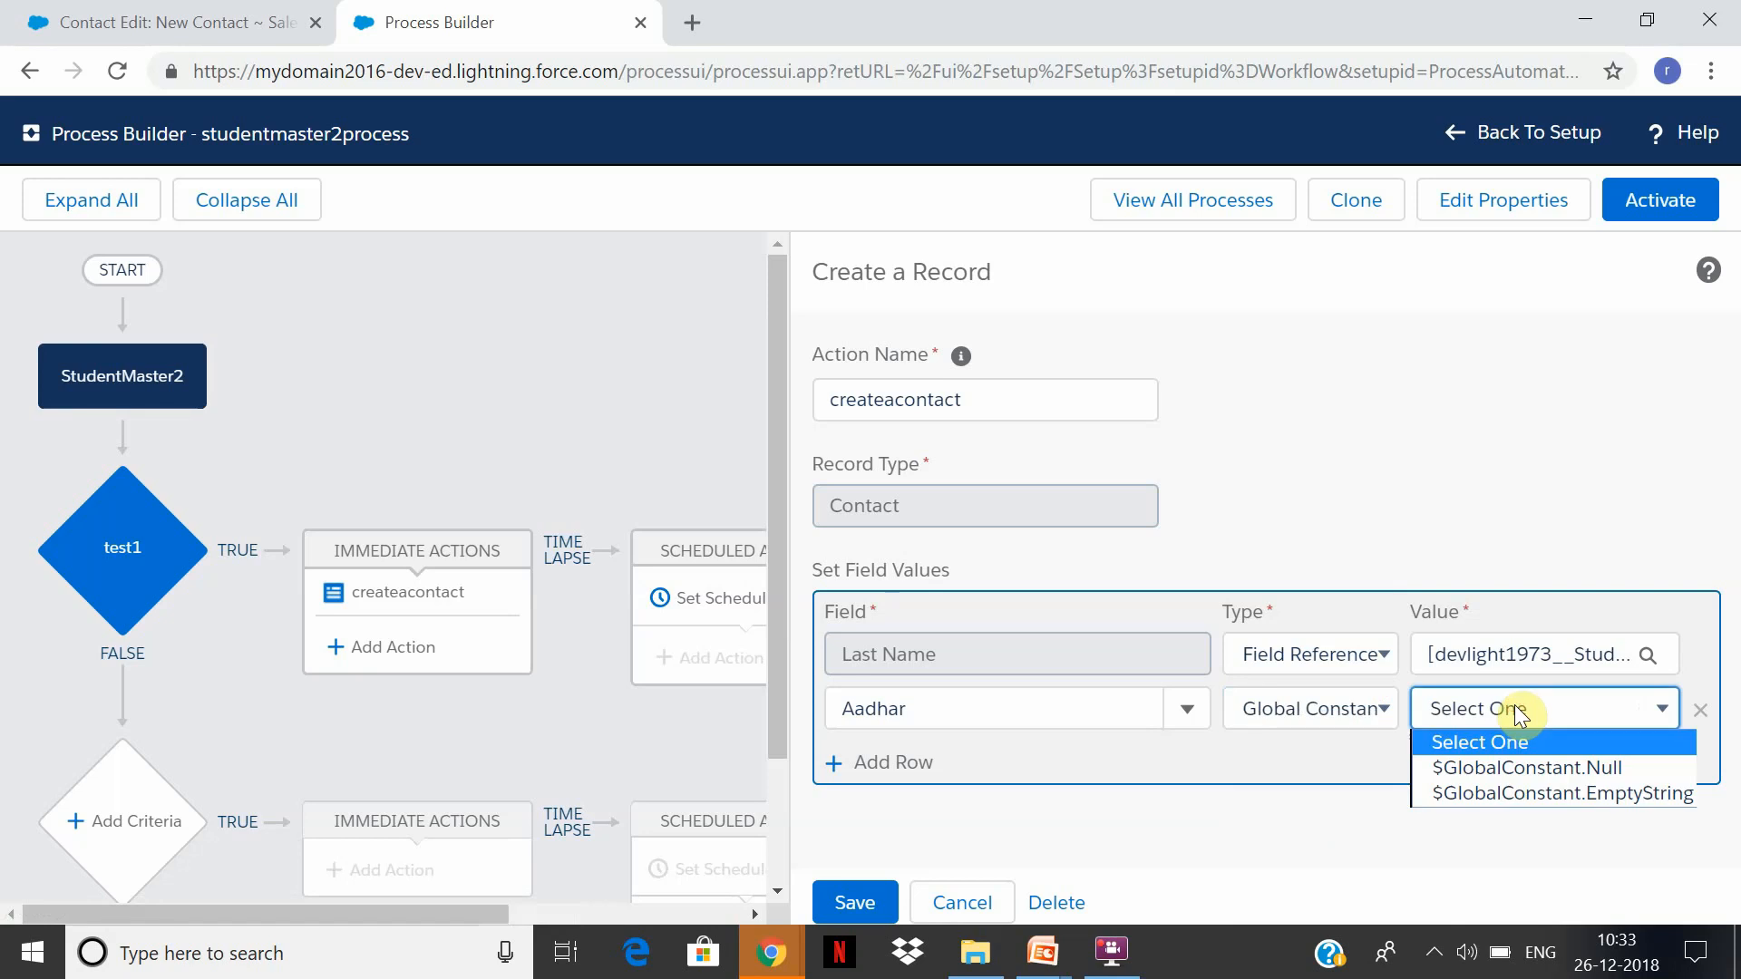
pyautogui.click(1387, 719)
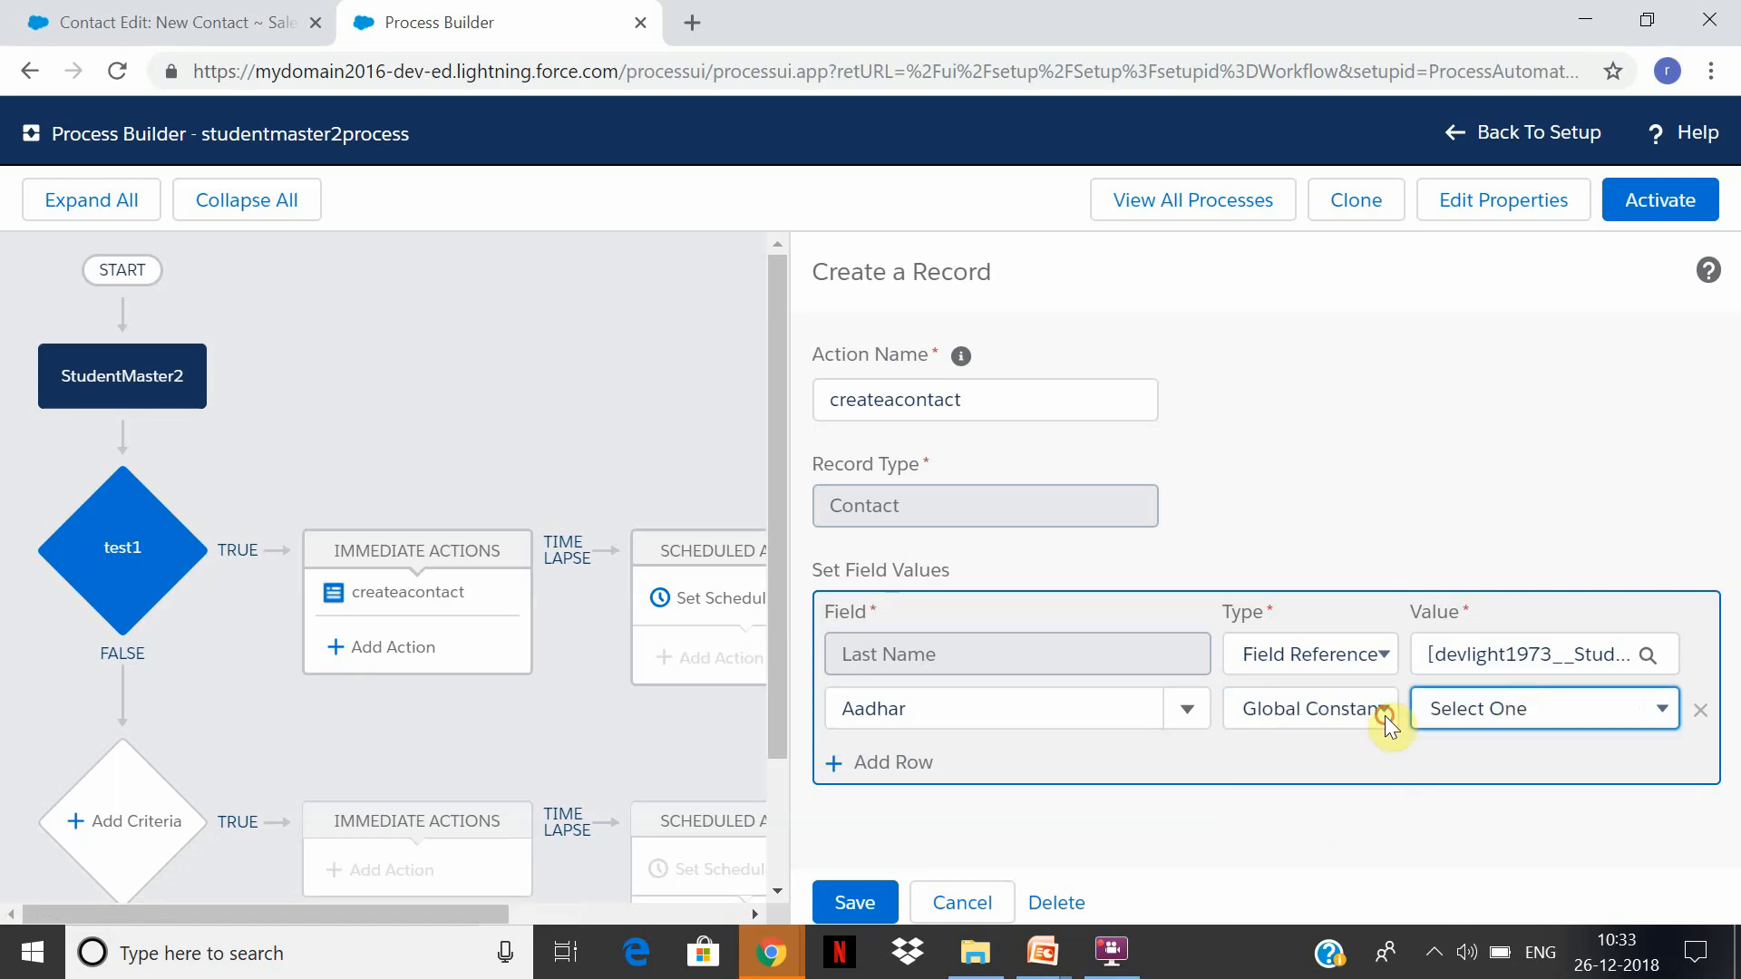
# Try the Formula value type for the Aadhar field, examine the formula editor, and attempt to save without a formula.
pyautogui.click(1385, 716)
pyautogui.click(1315, 816)
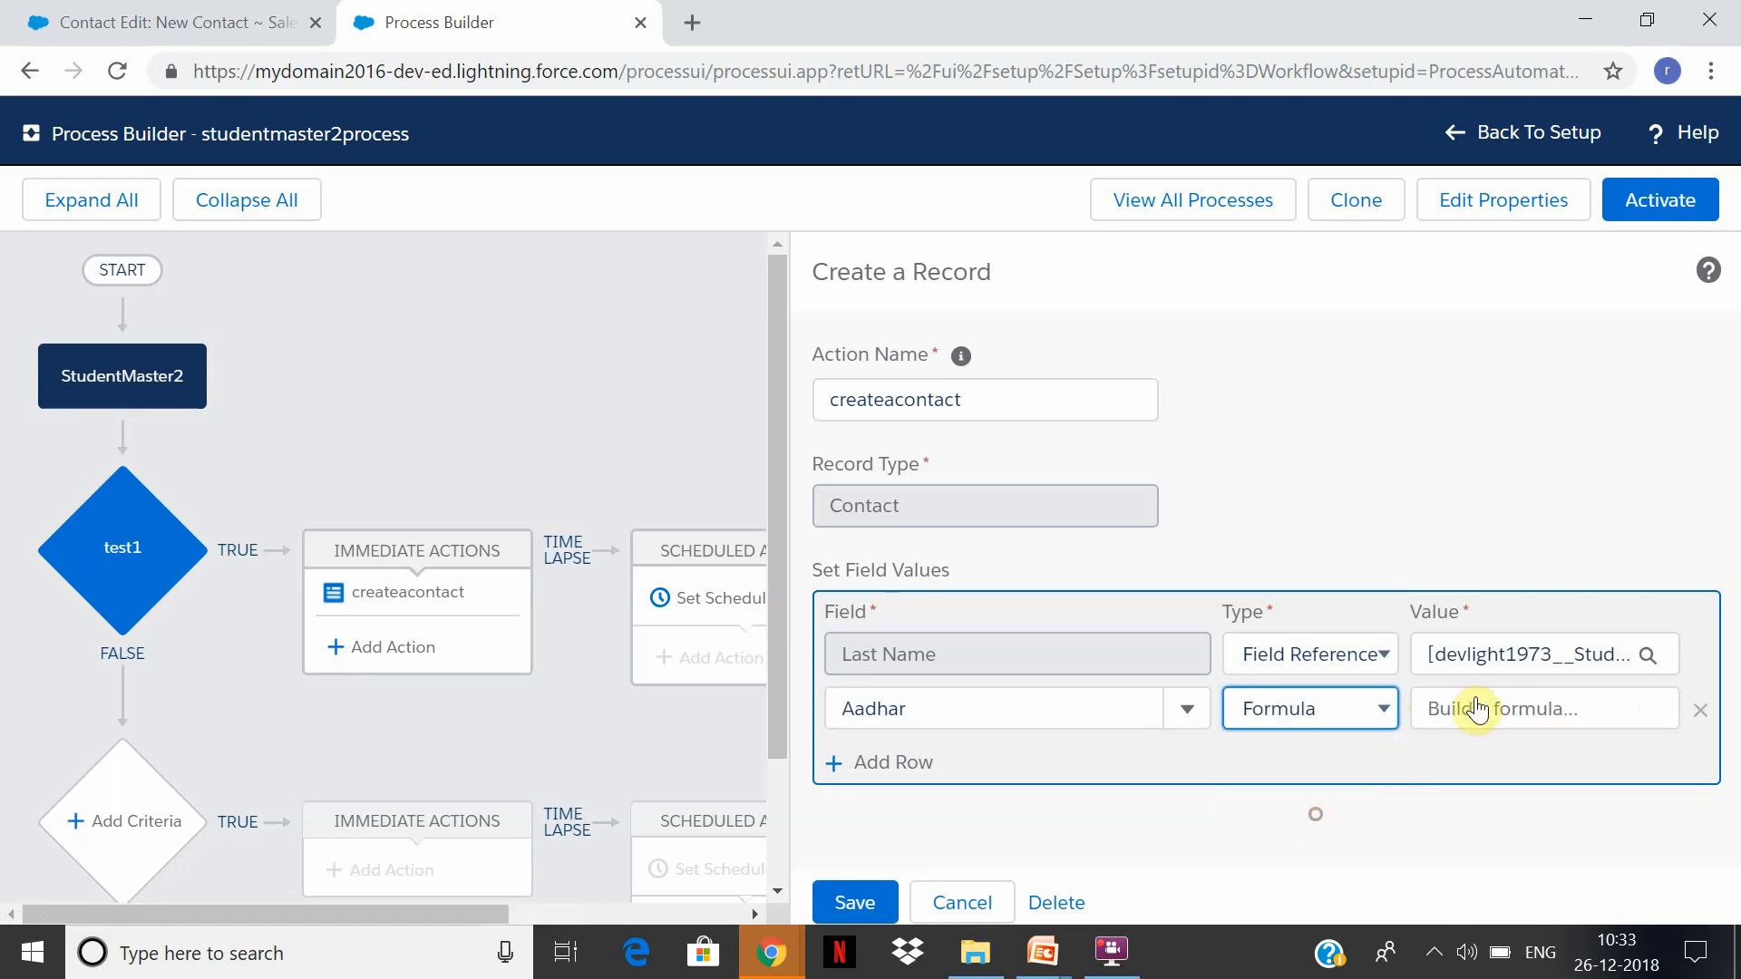
pyautogui.click(1527, 712)
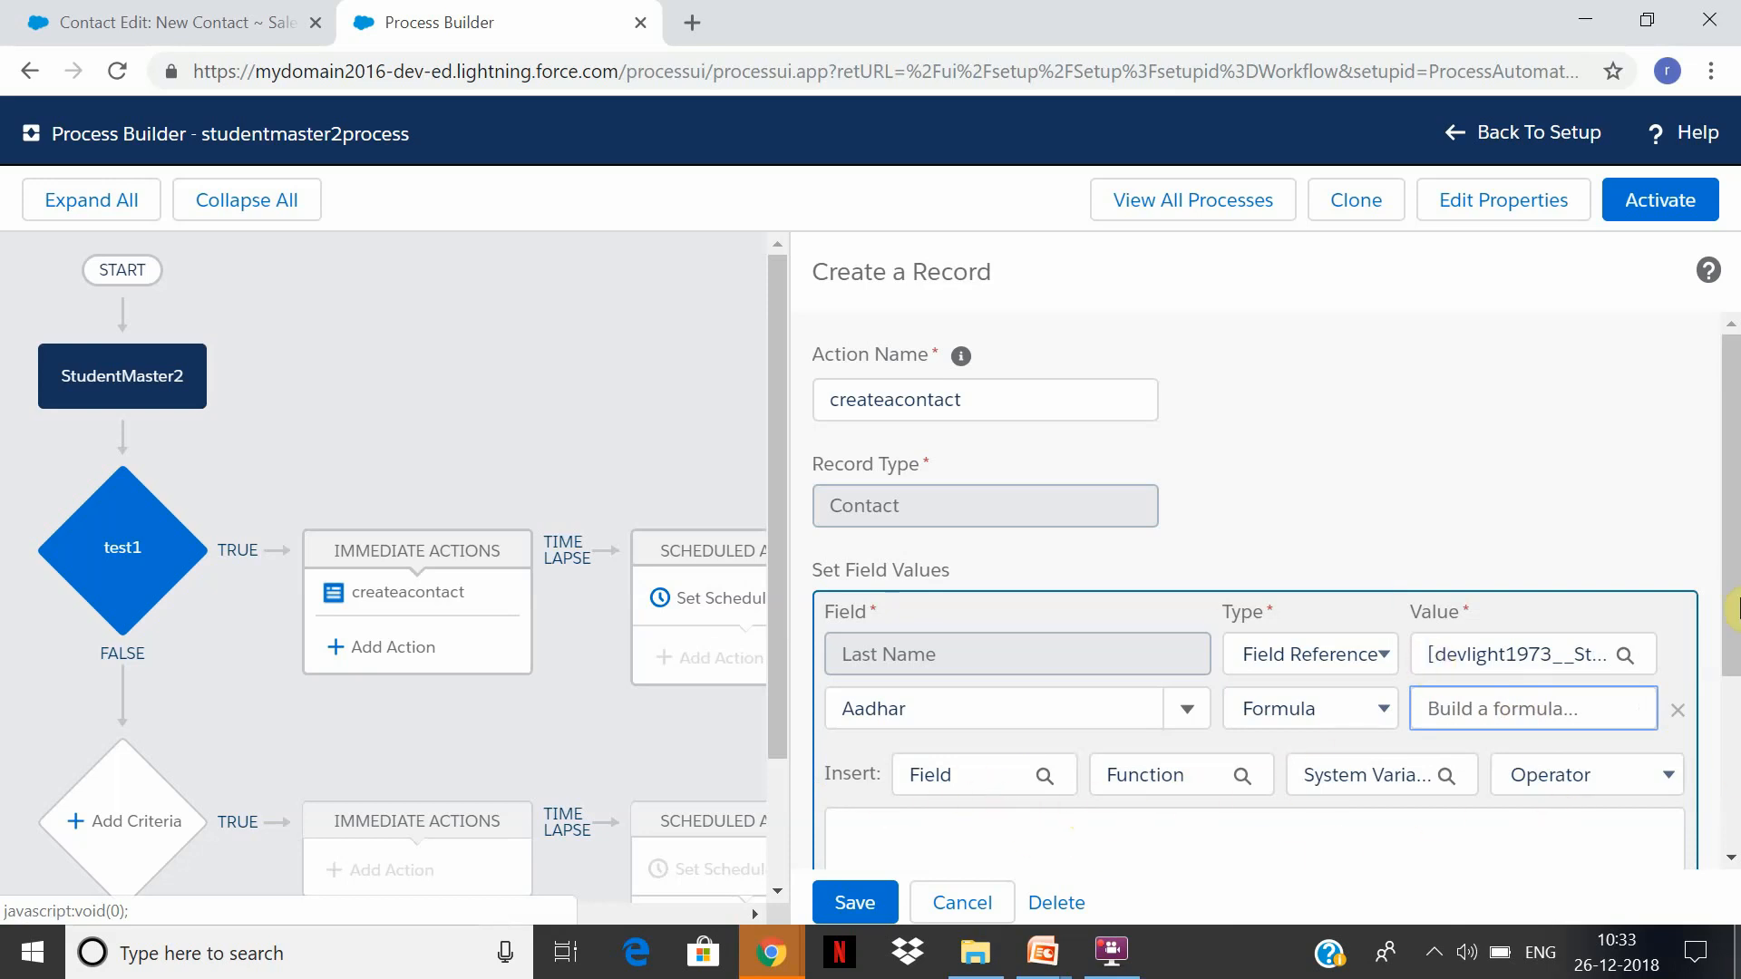
pyautogui.scroll(-1, 1733, 603)
pyautogui.scroll(-3, 1732, 603)
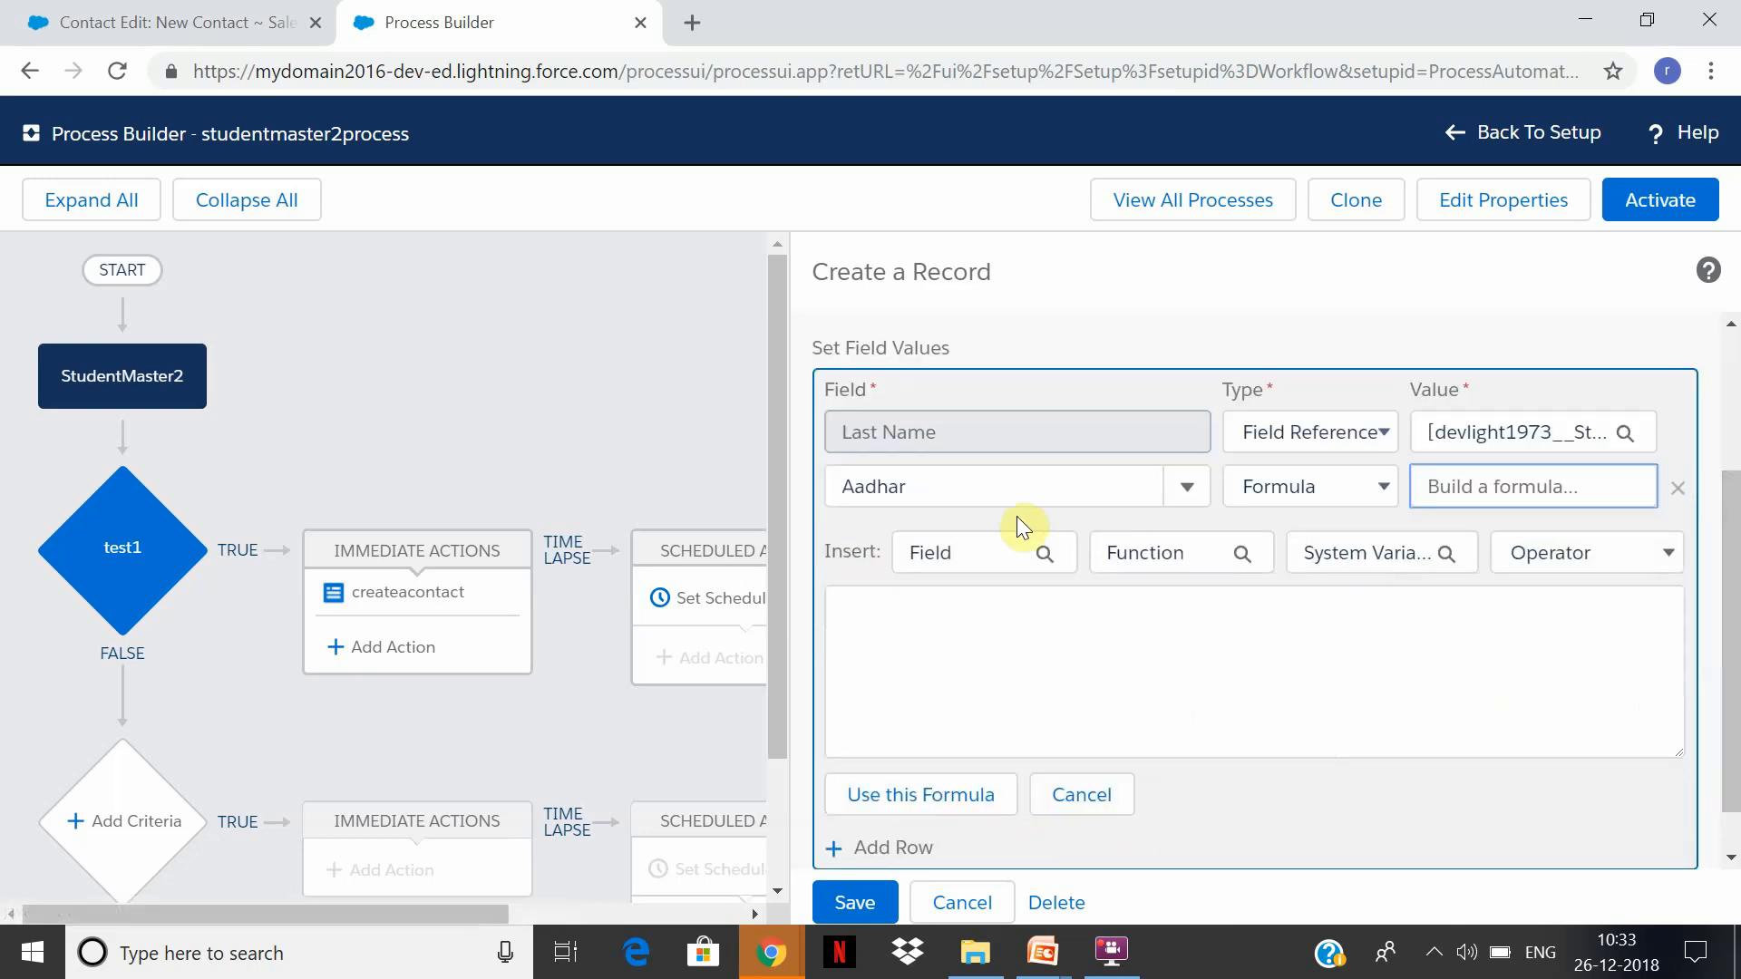
pyautogui.click(996, 564)
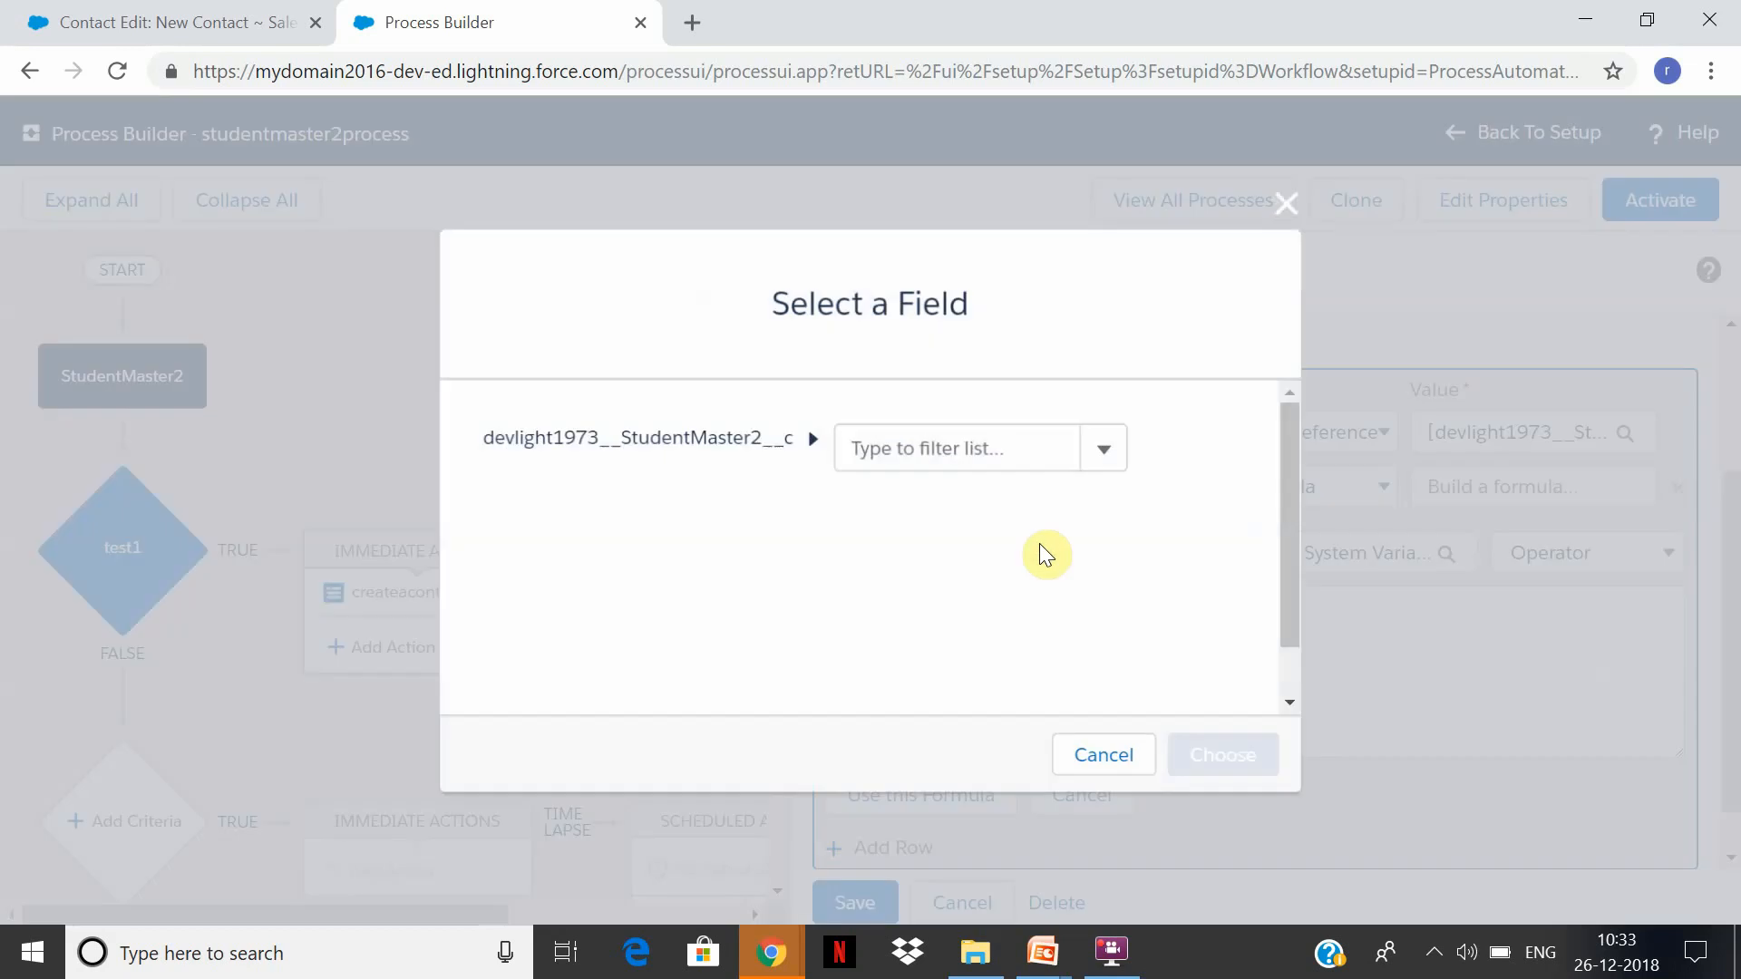
pyautogui.click(1292, 201)
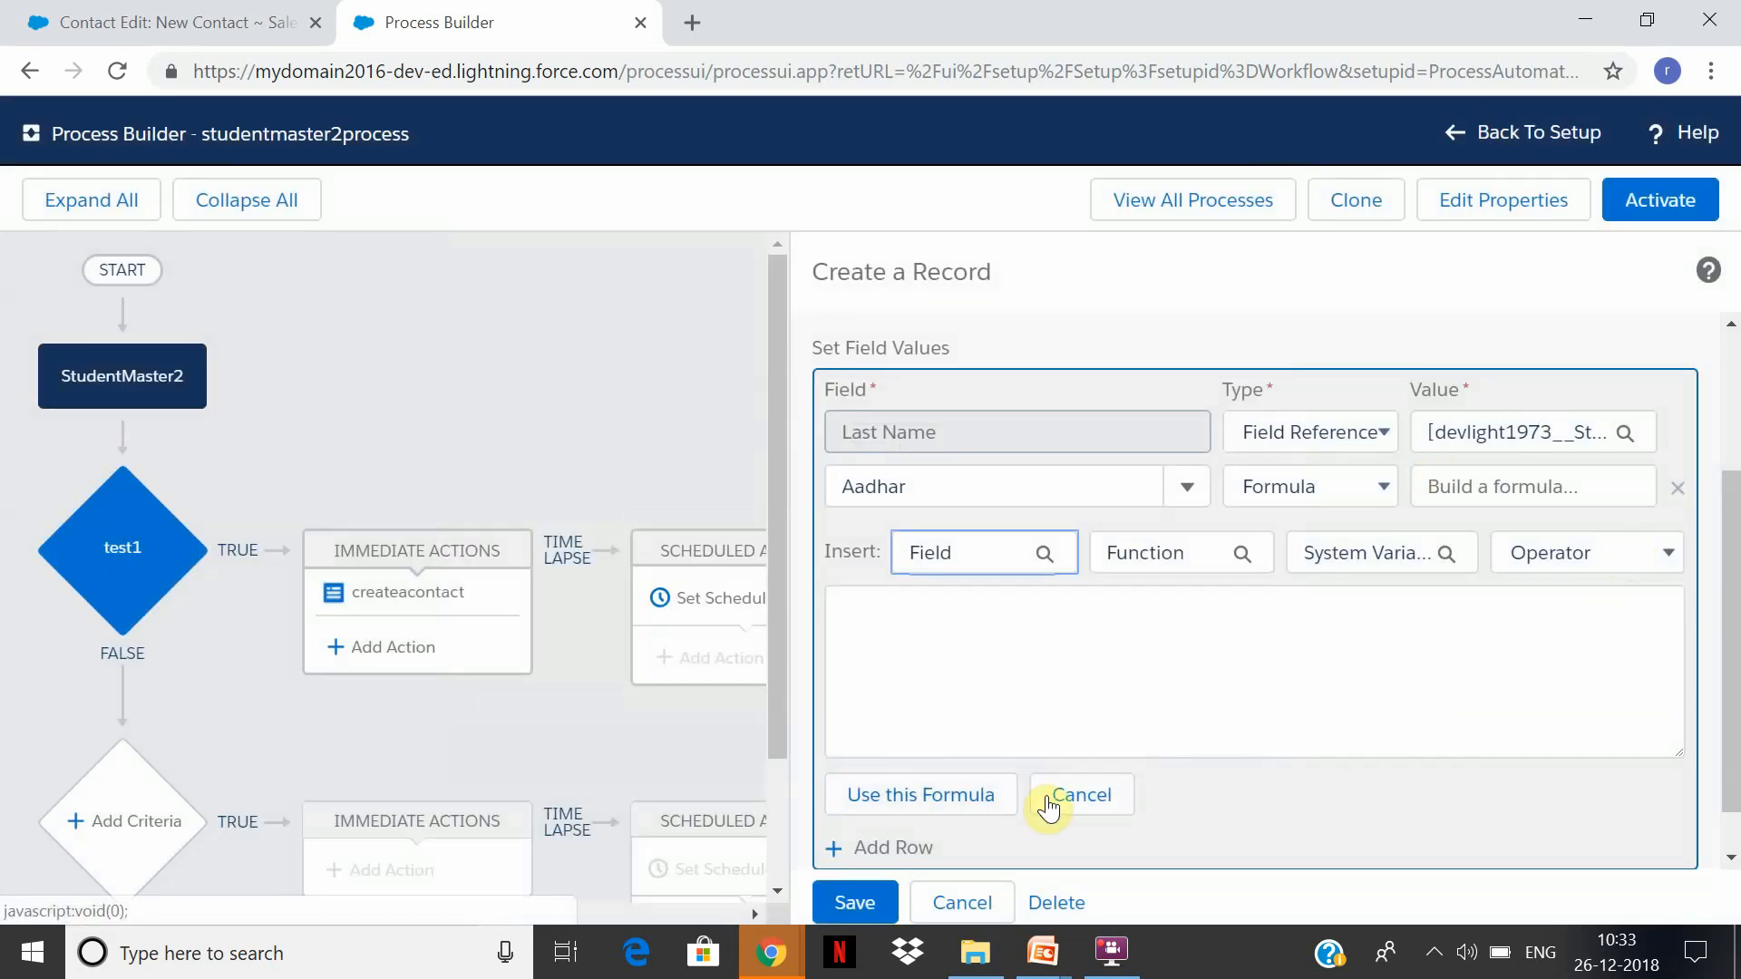
pyautogui.click(1097, 795)
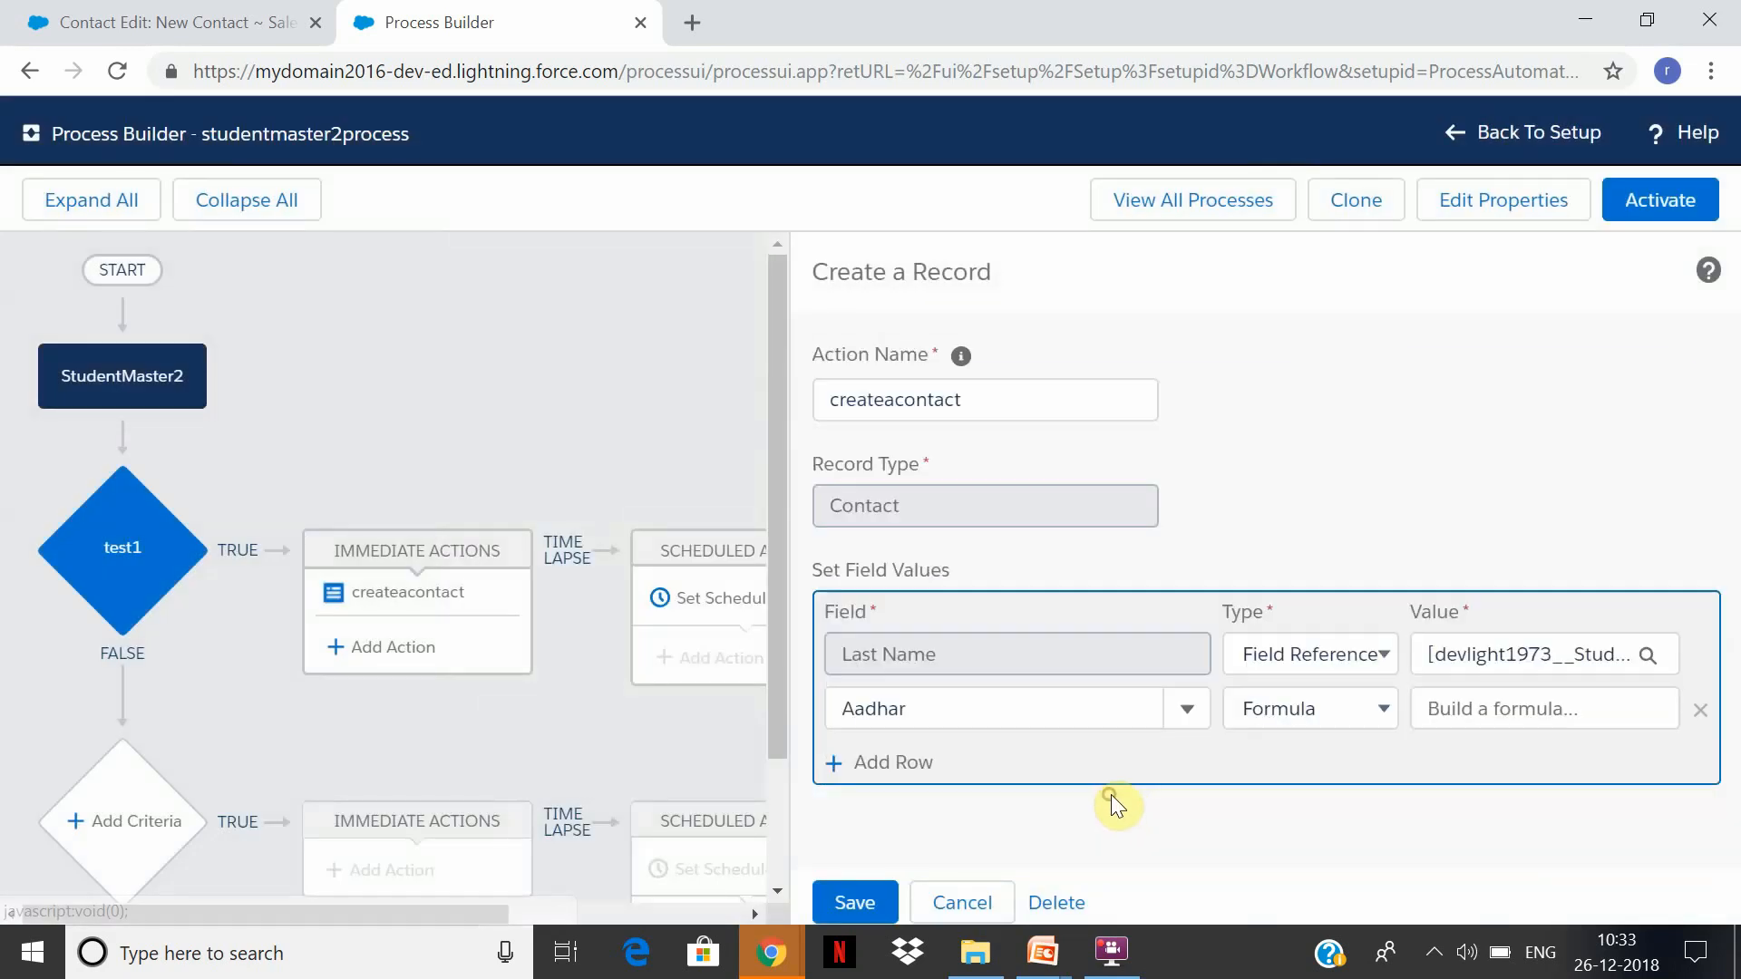
pyautogui.click(880, 914)
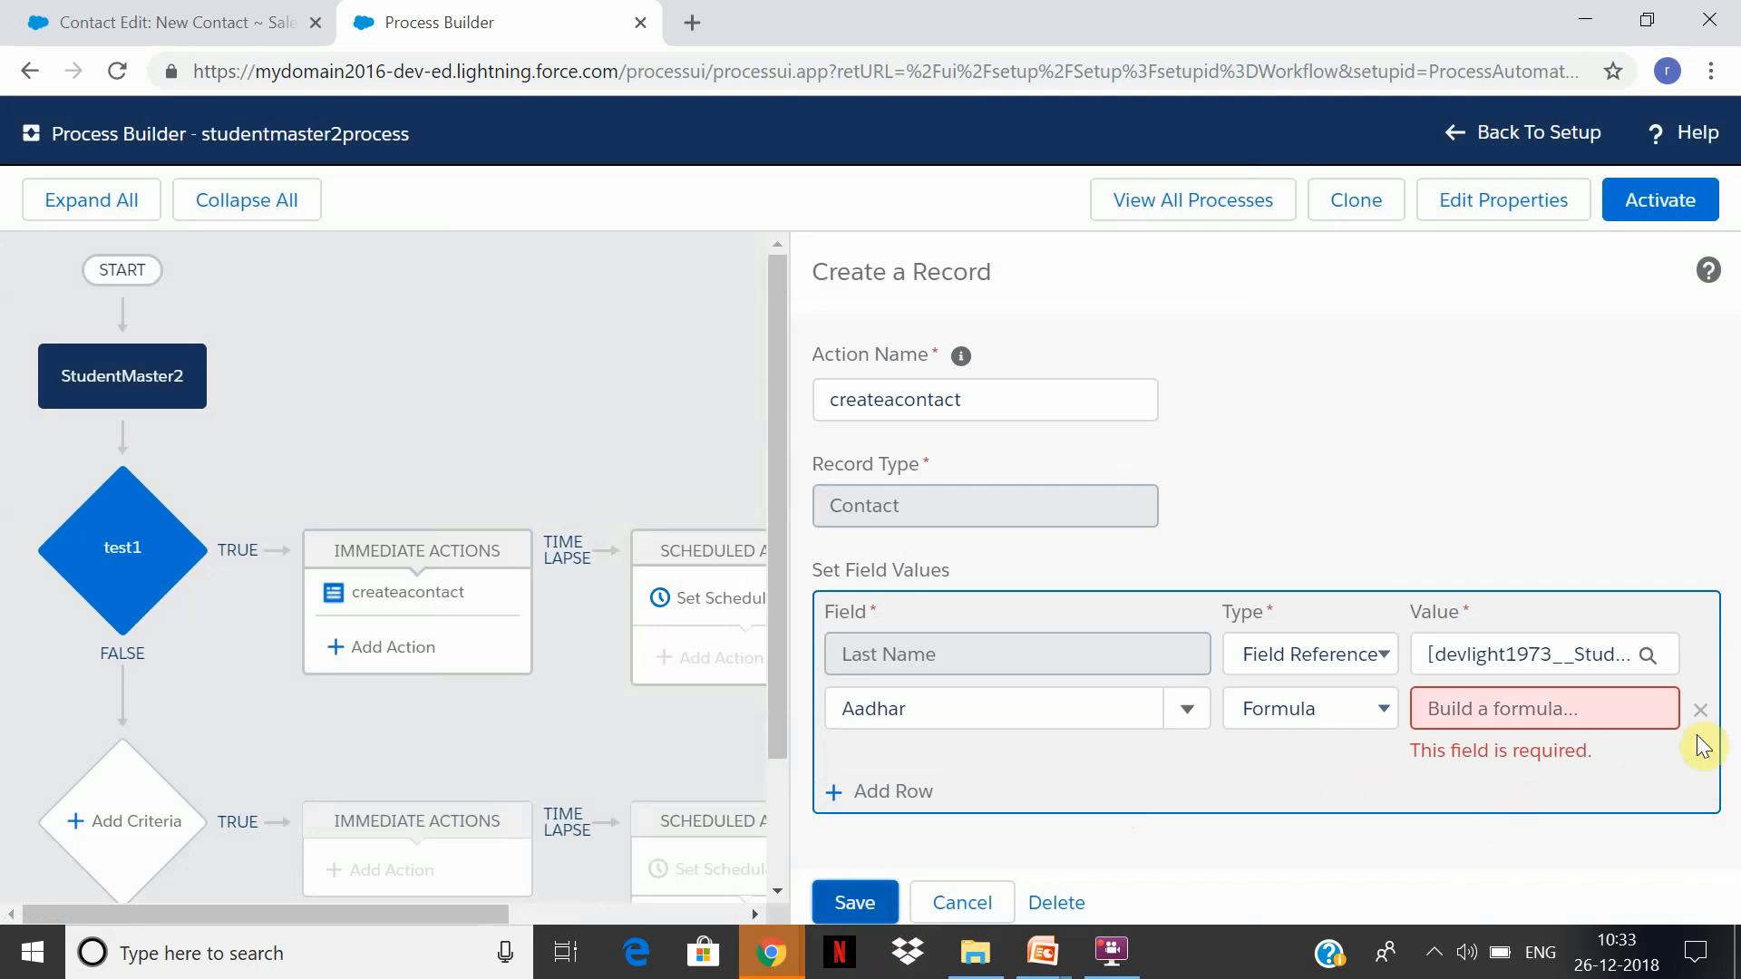
# Set the Aadhar field's type to String, enter the ID number as its value, and save the action.
pyautogui.click(1492, 710)
pyautogui.click(1324, 711)
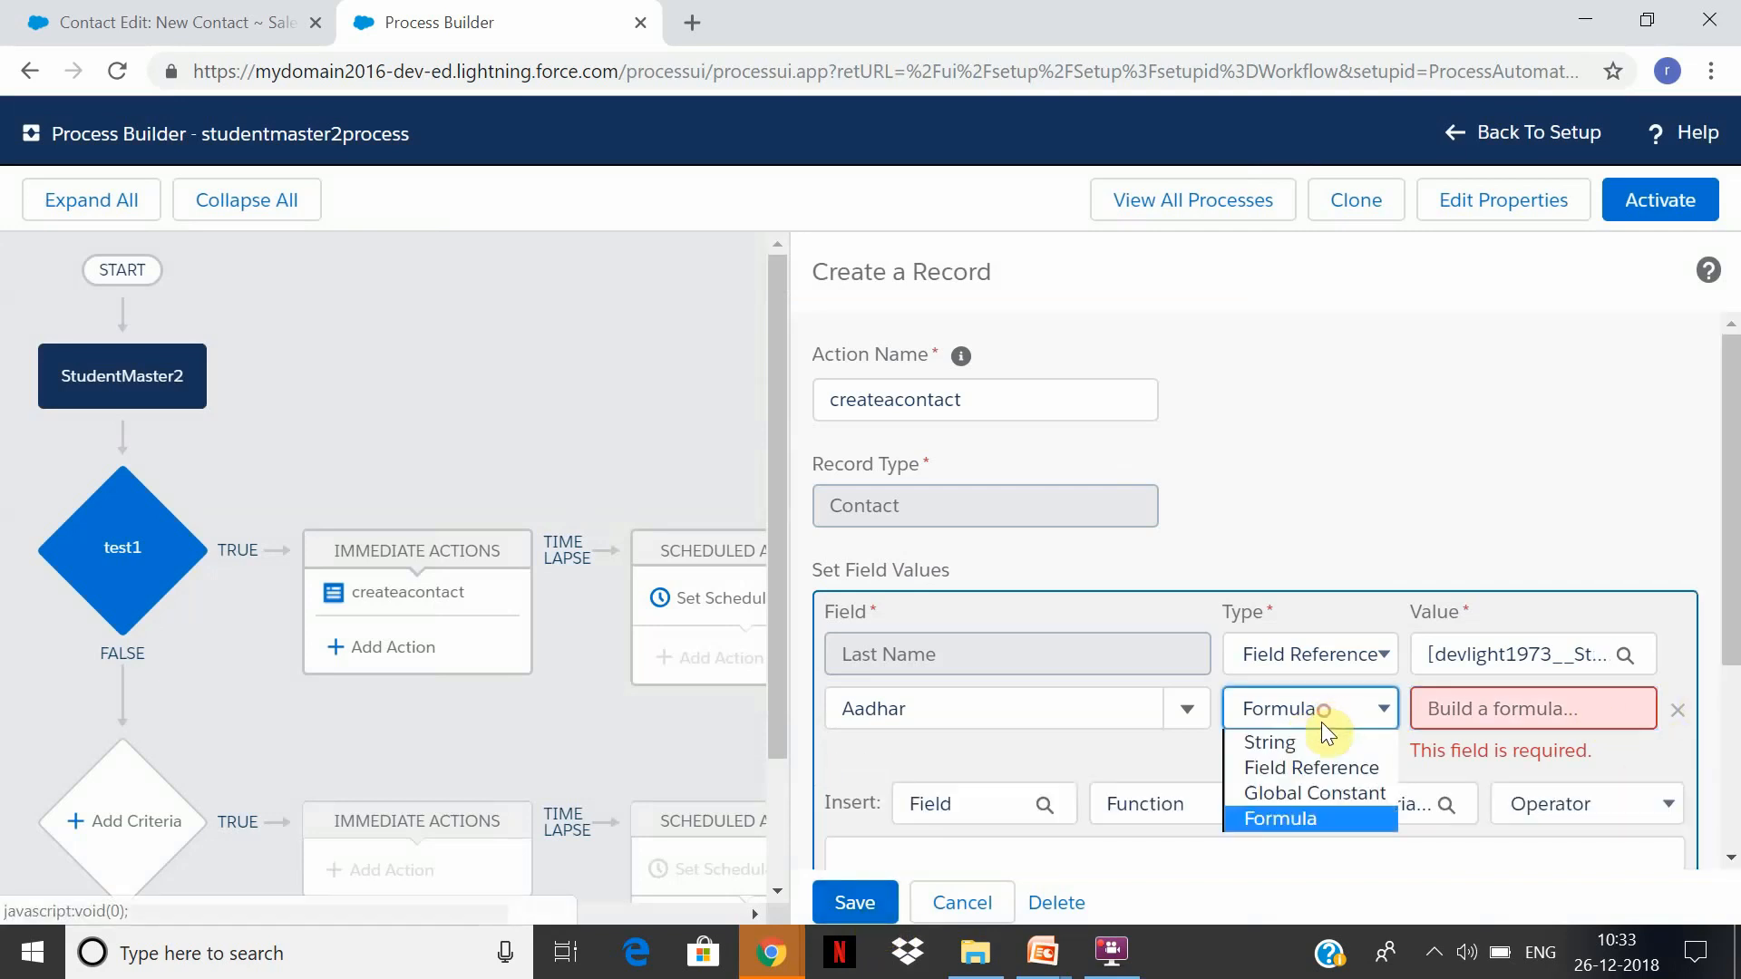
pyautogui.click(1324, 739)
pyautogui.click(1516, 716)
pyautogui.write('12345')
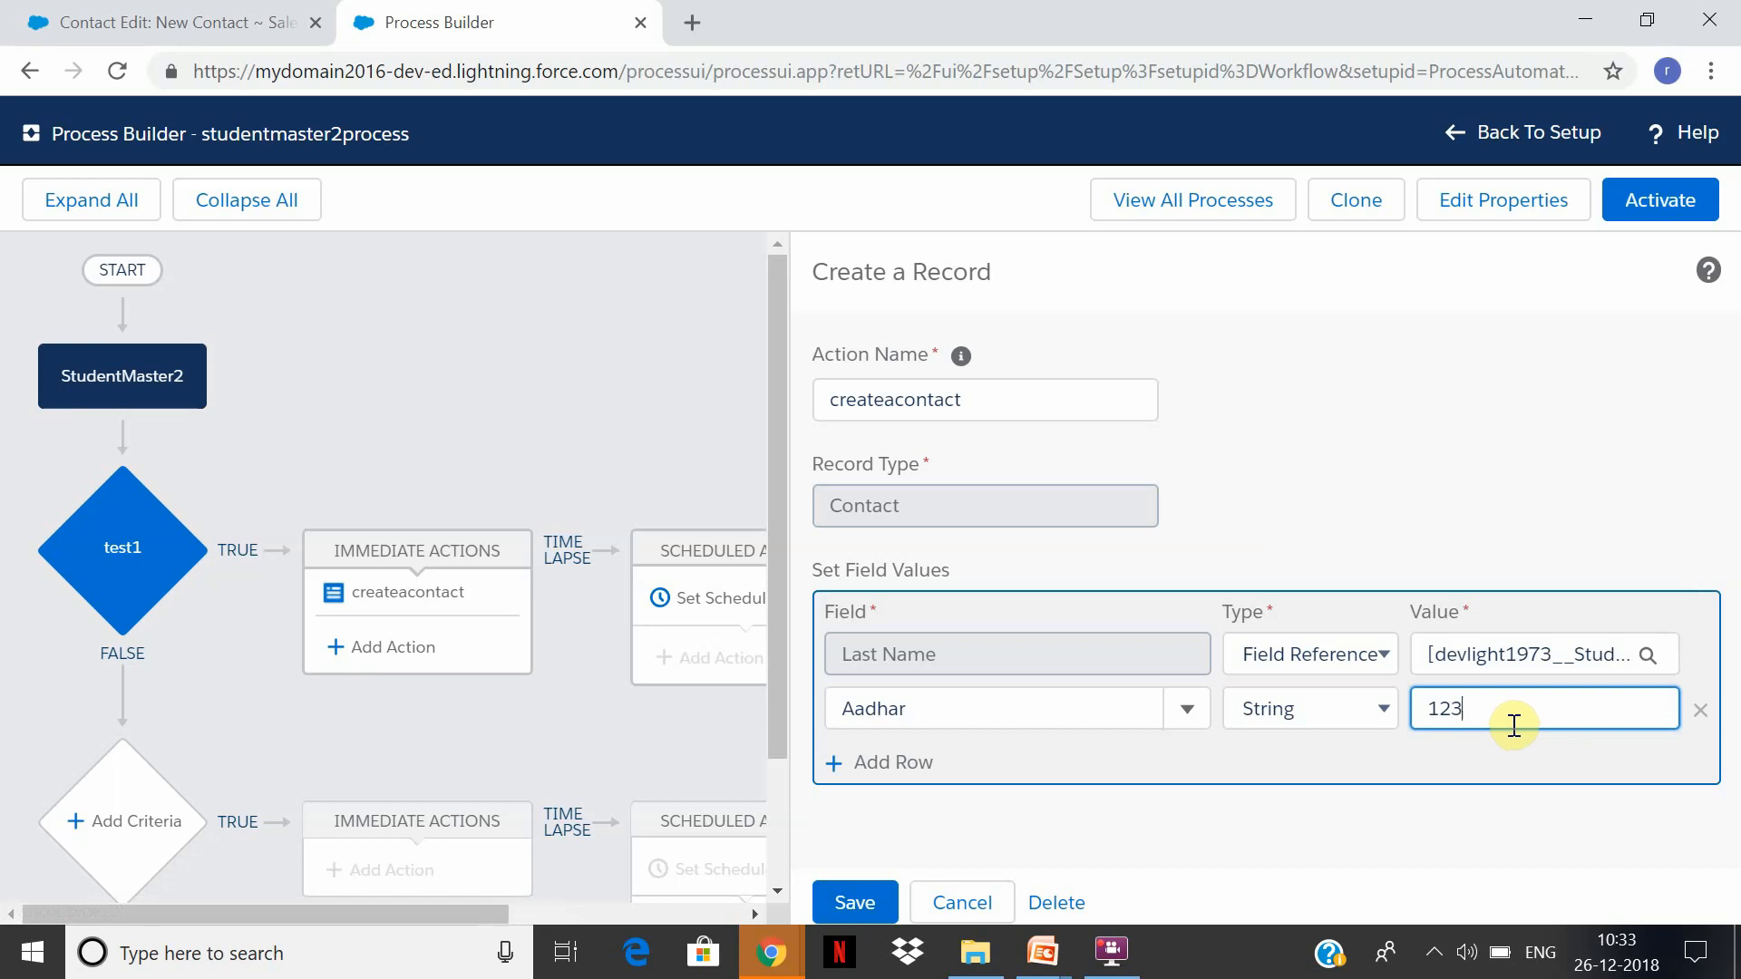
pyautogui.click(843, 907)
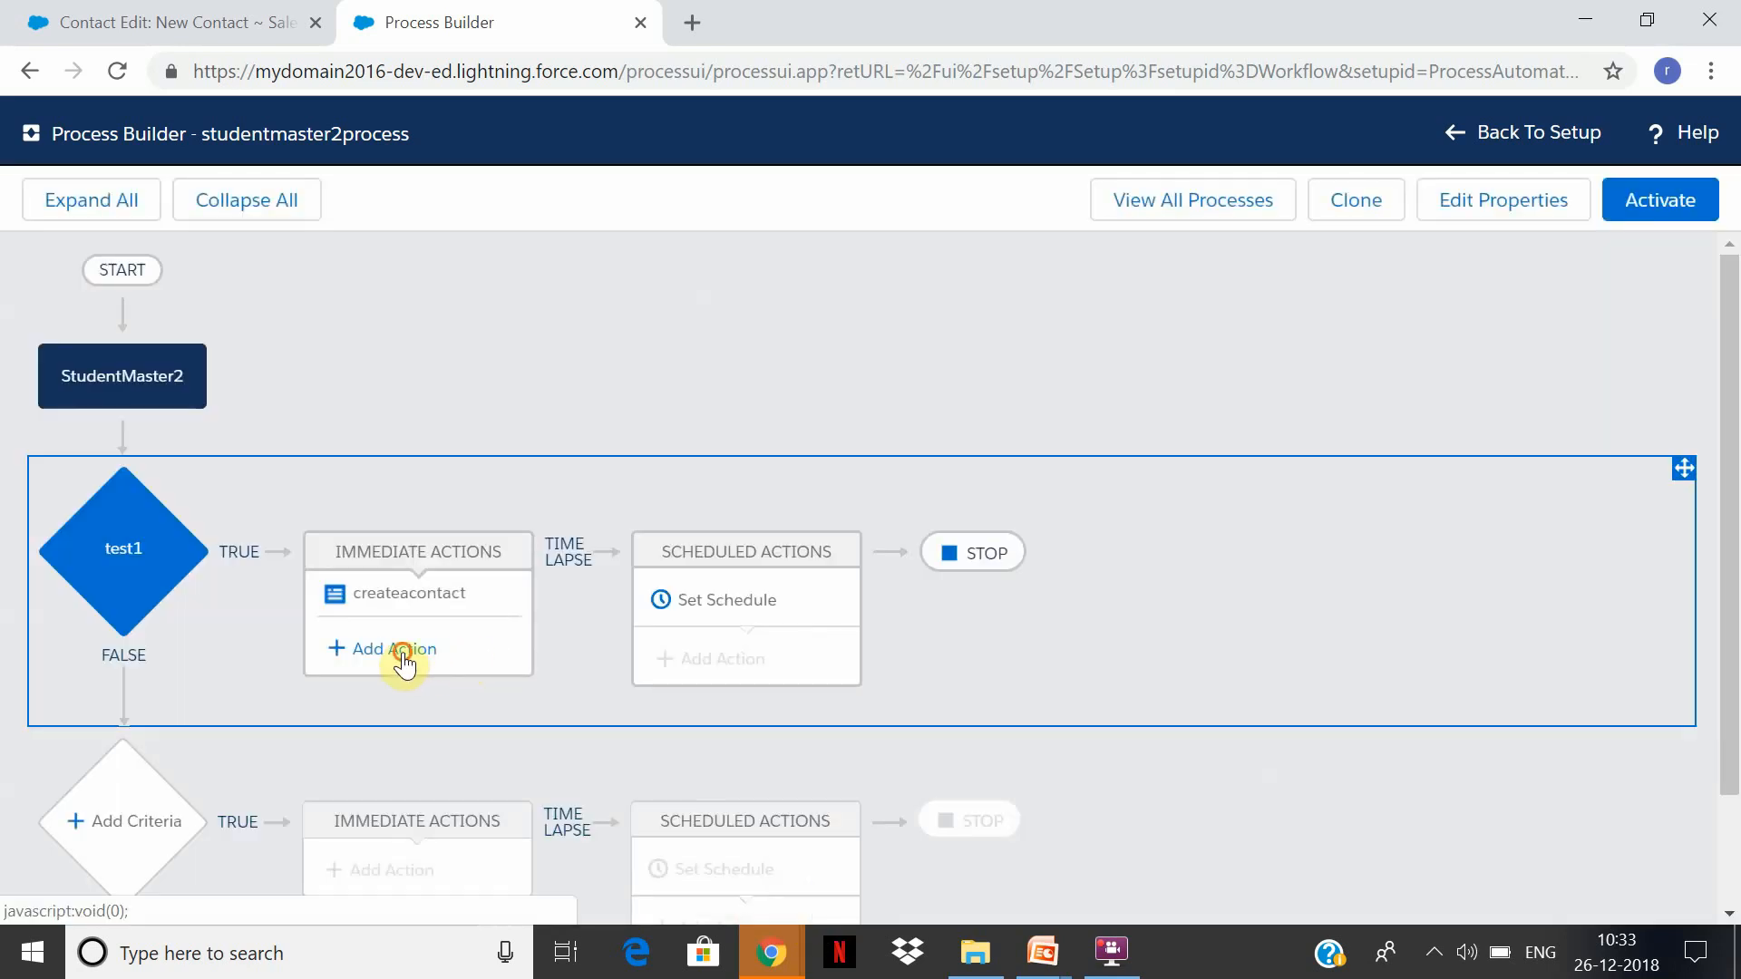
# Add an immediate action of type Email Alerts under the test1 criteria and name it sendwelcome.
pyautogui.click(402, 653)
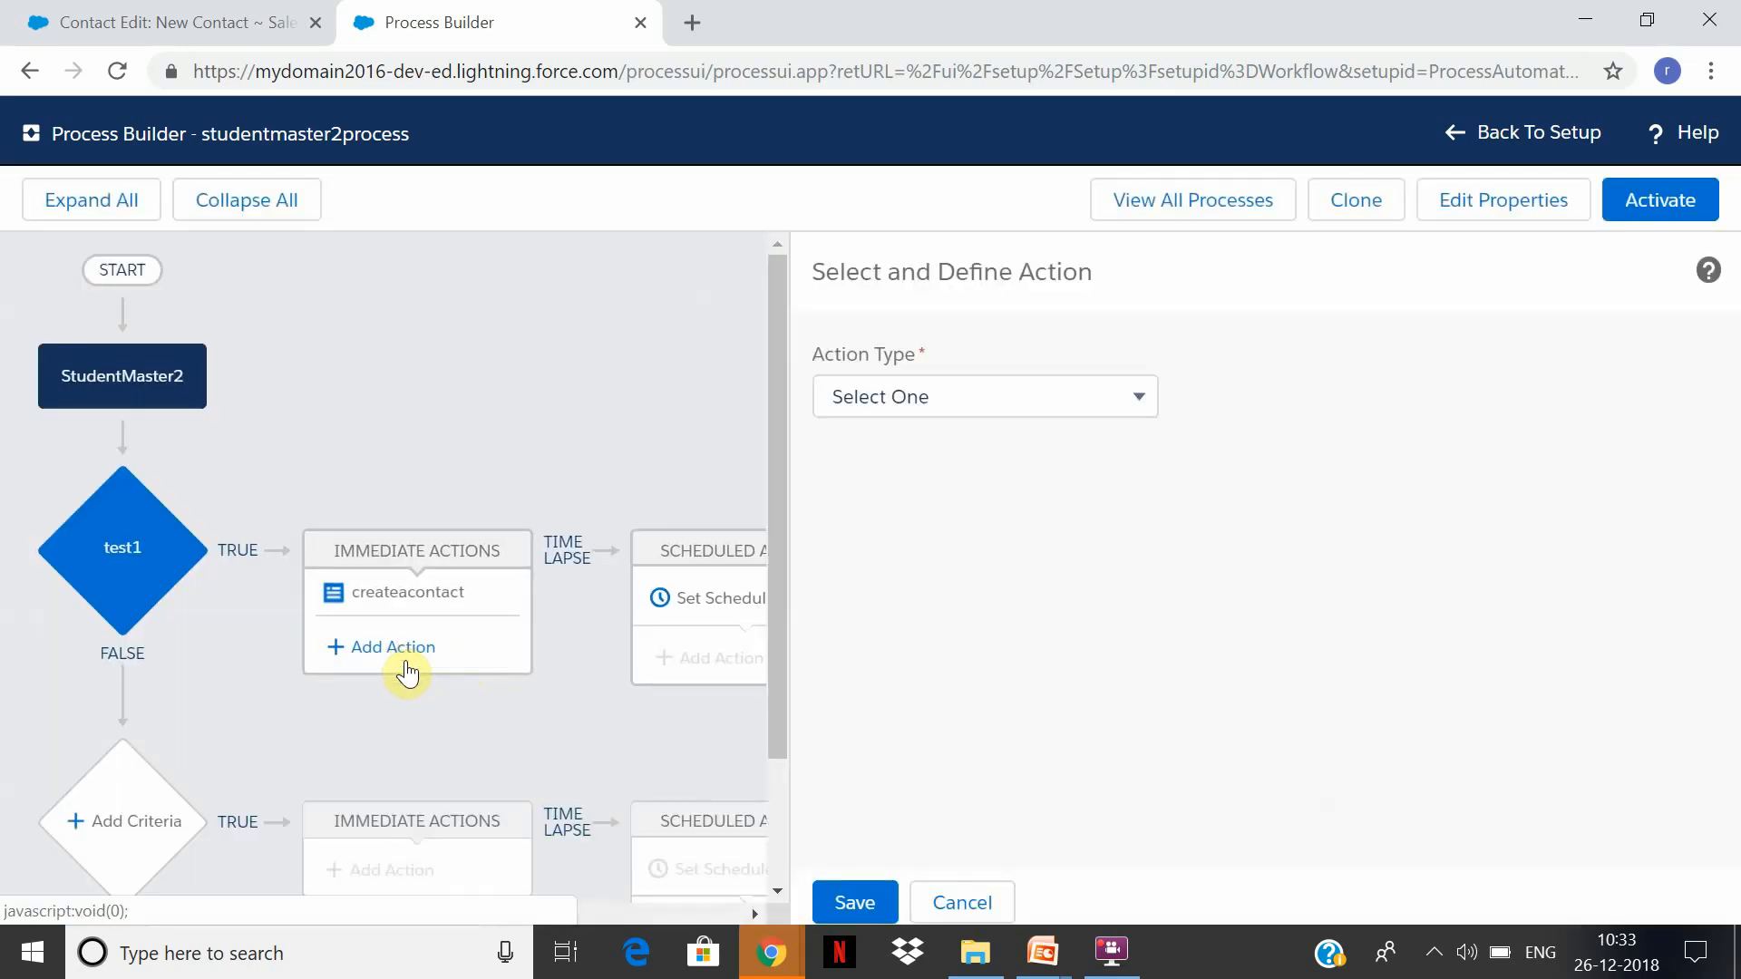
pyautogui.click(1142, 396)
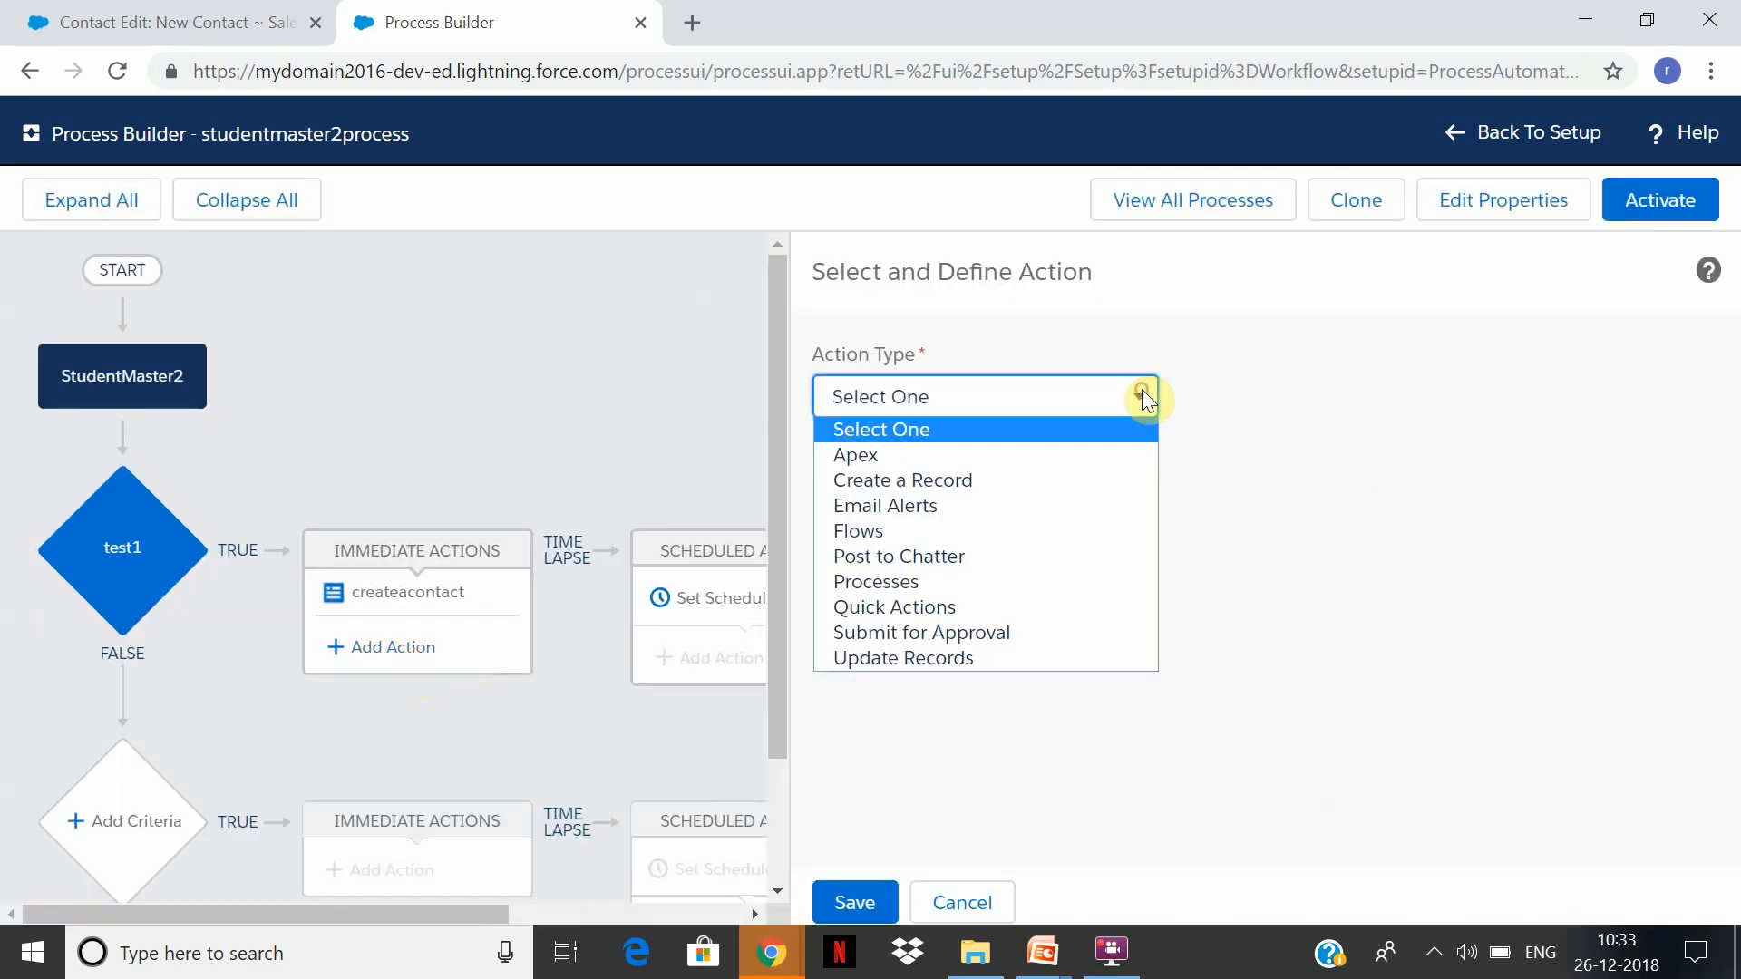
pyautogui.click(1078, 517)
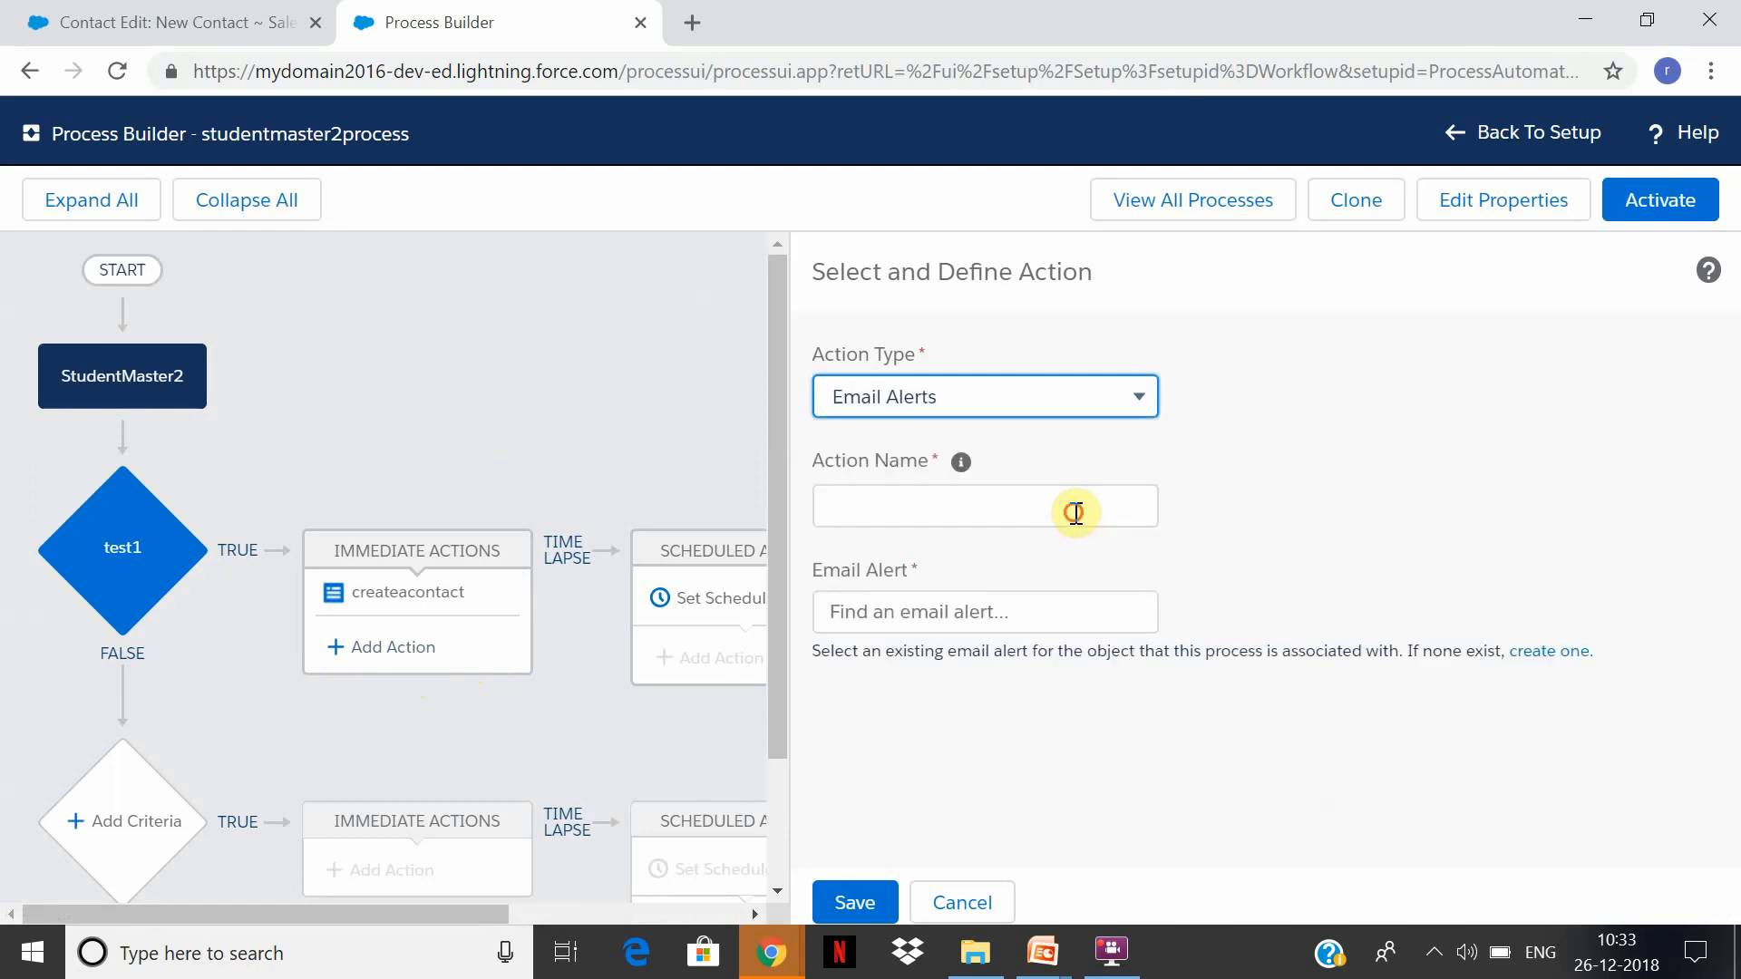
pyautogui.click(1076, 513)
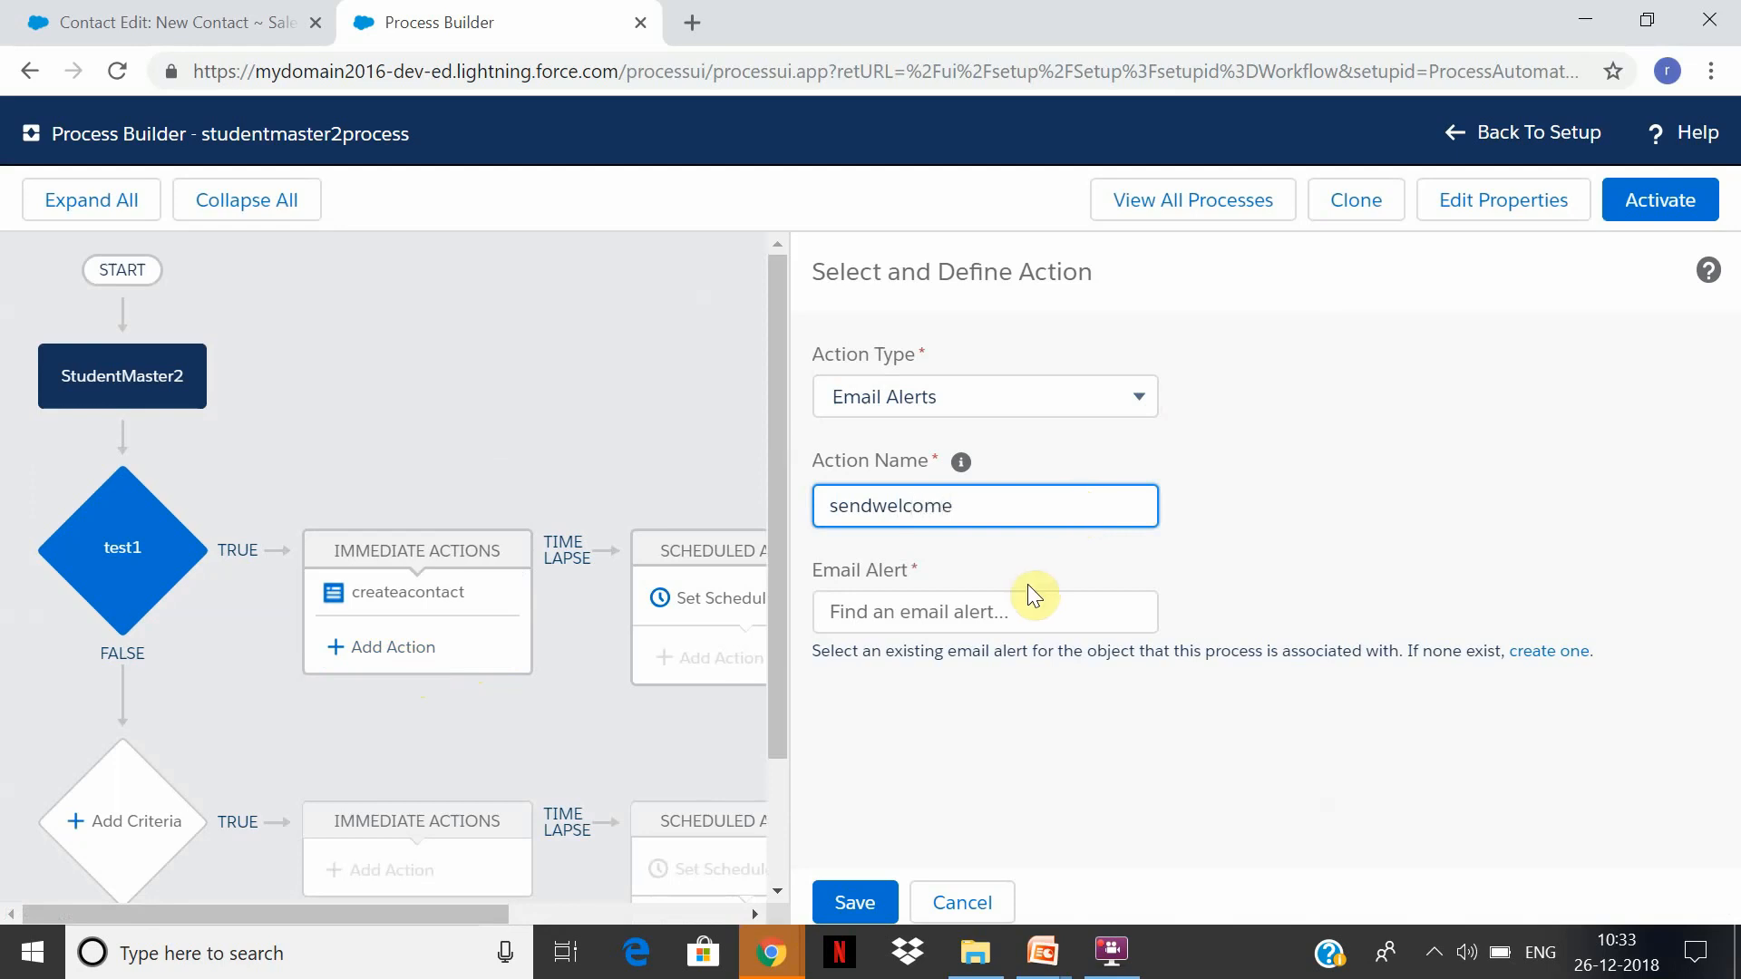
# Search the existing email alerts for the sendwelcome action using "em".
pyautogui.click(1048, 604)
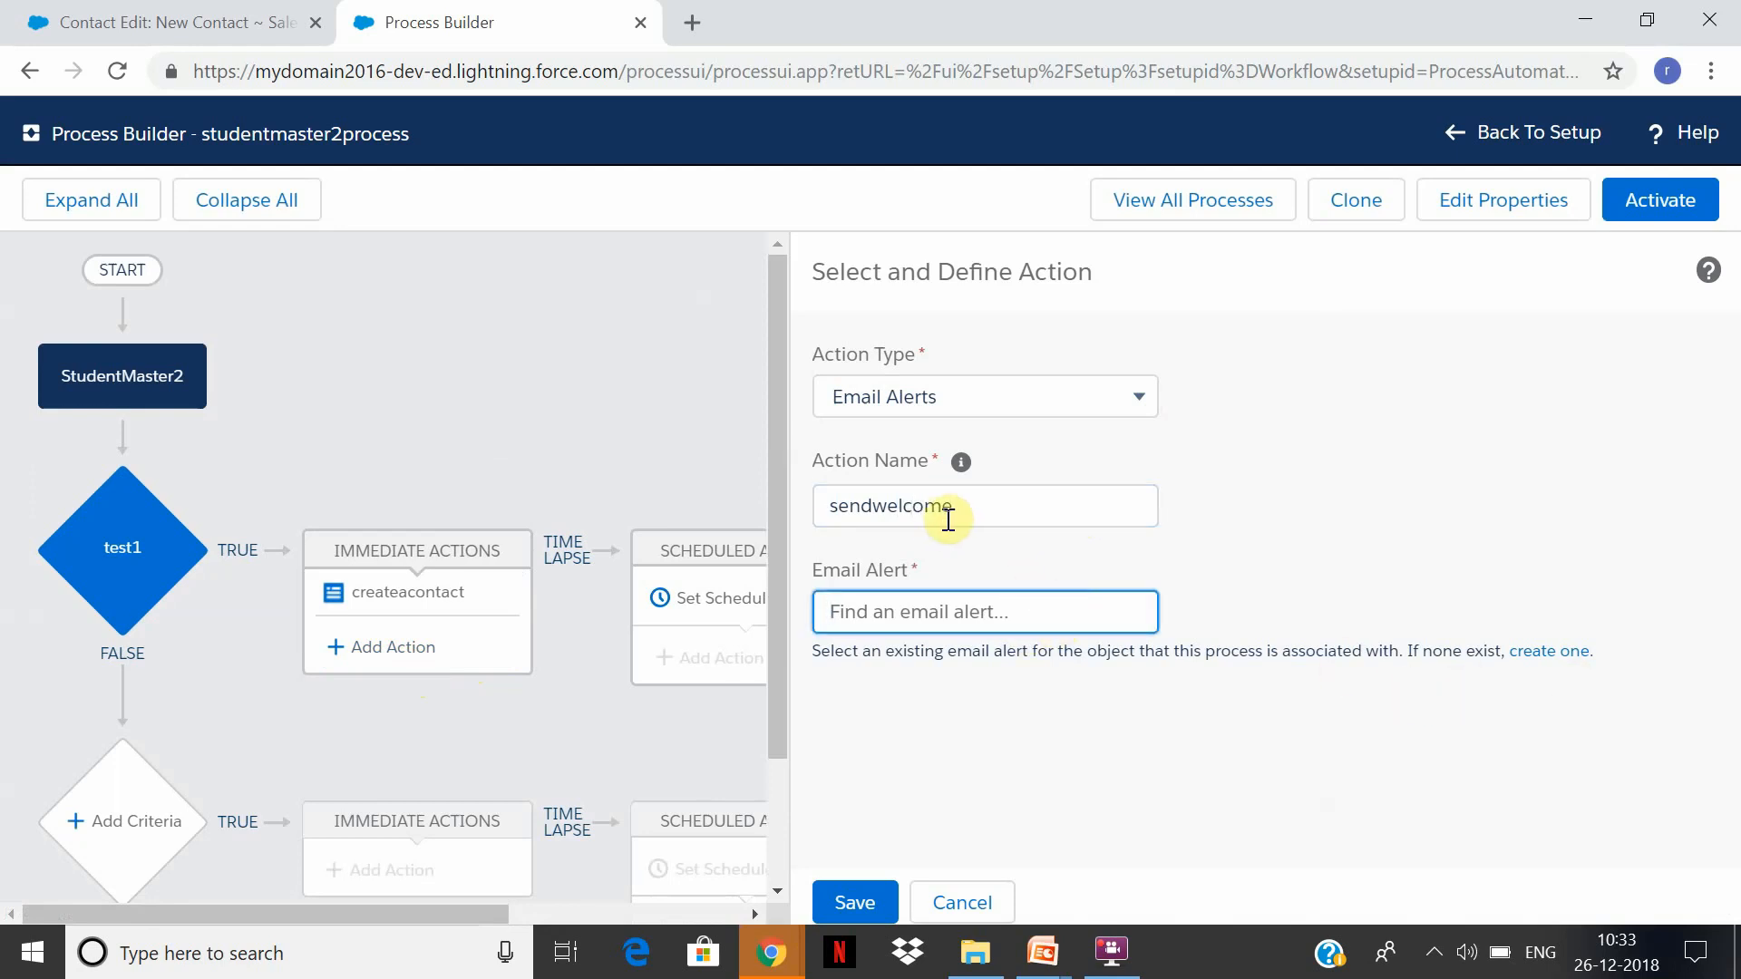
pyautogui.write('w')
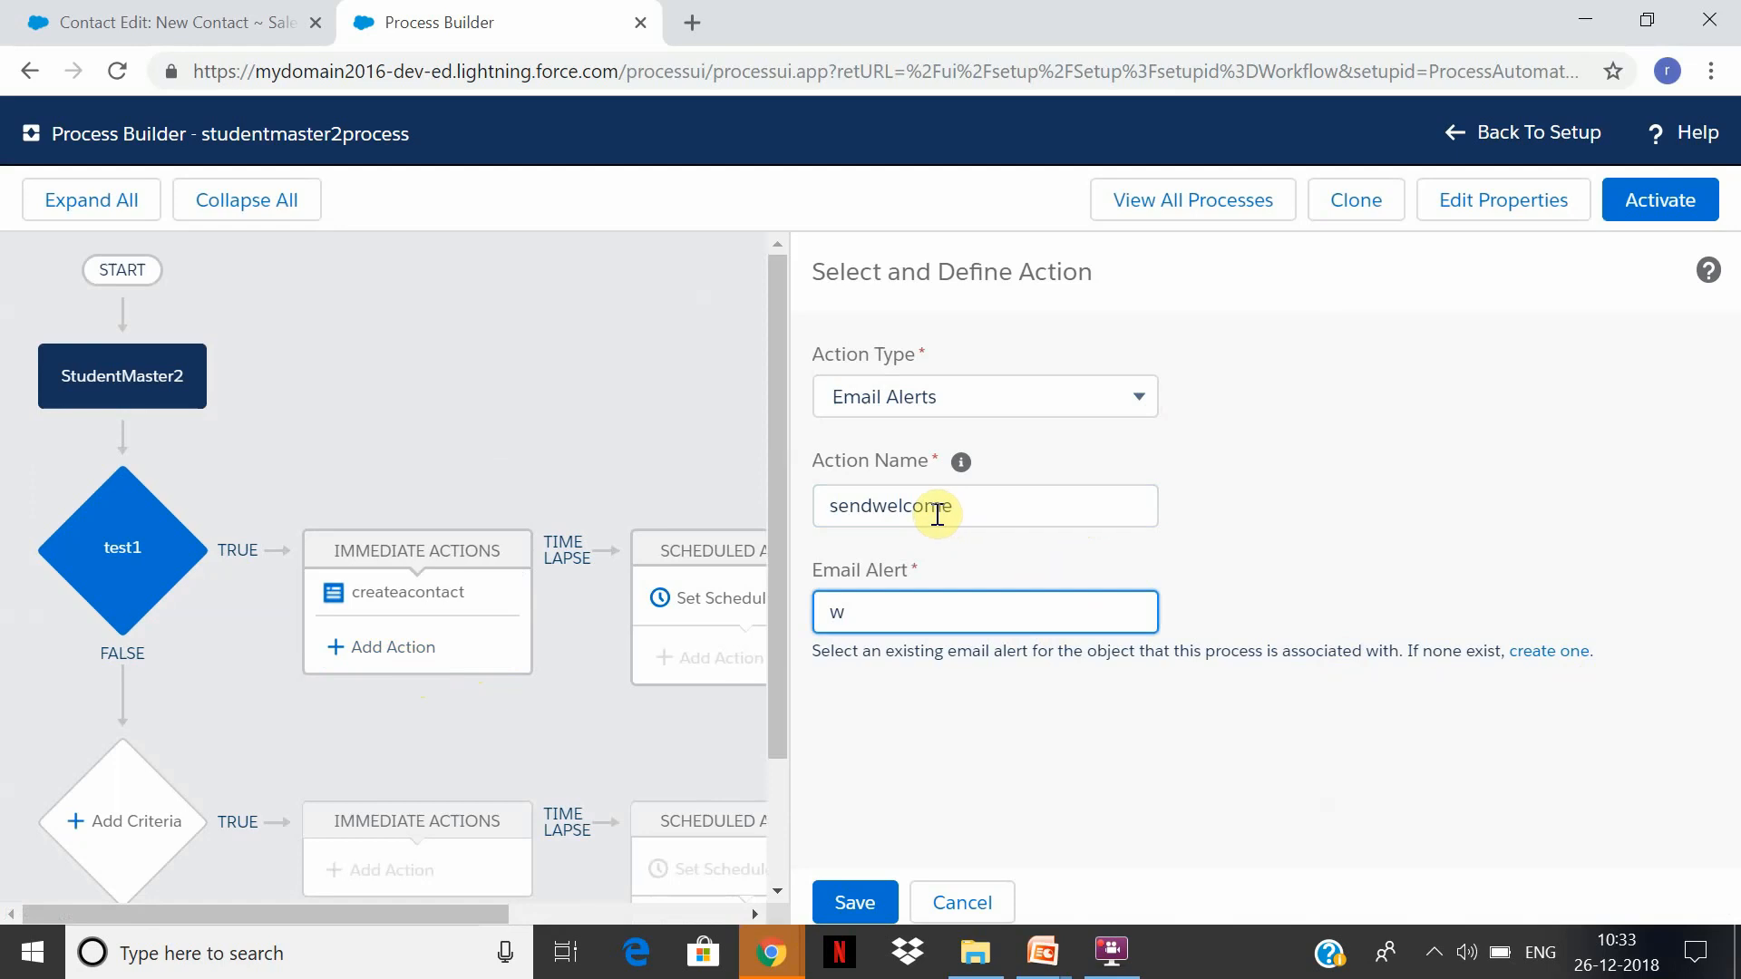
pyautogui.press('BackSpace')
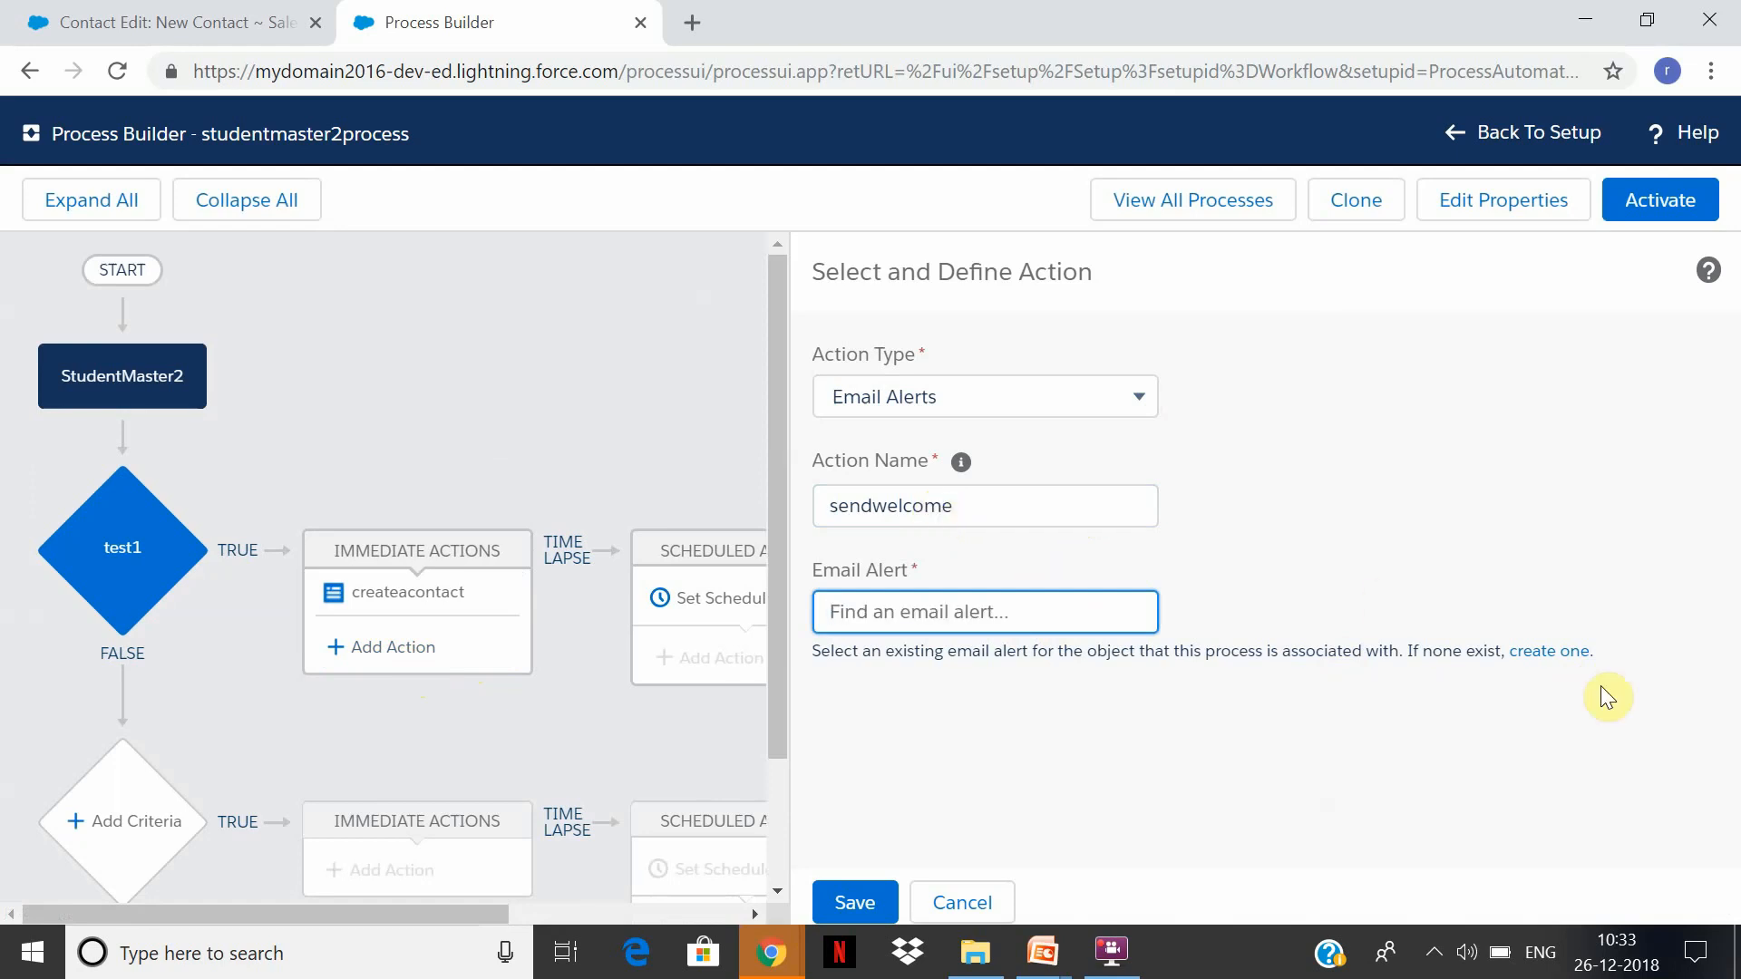
pyautogui.write('em')
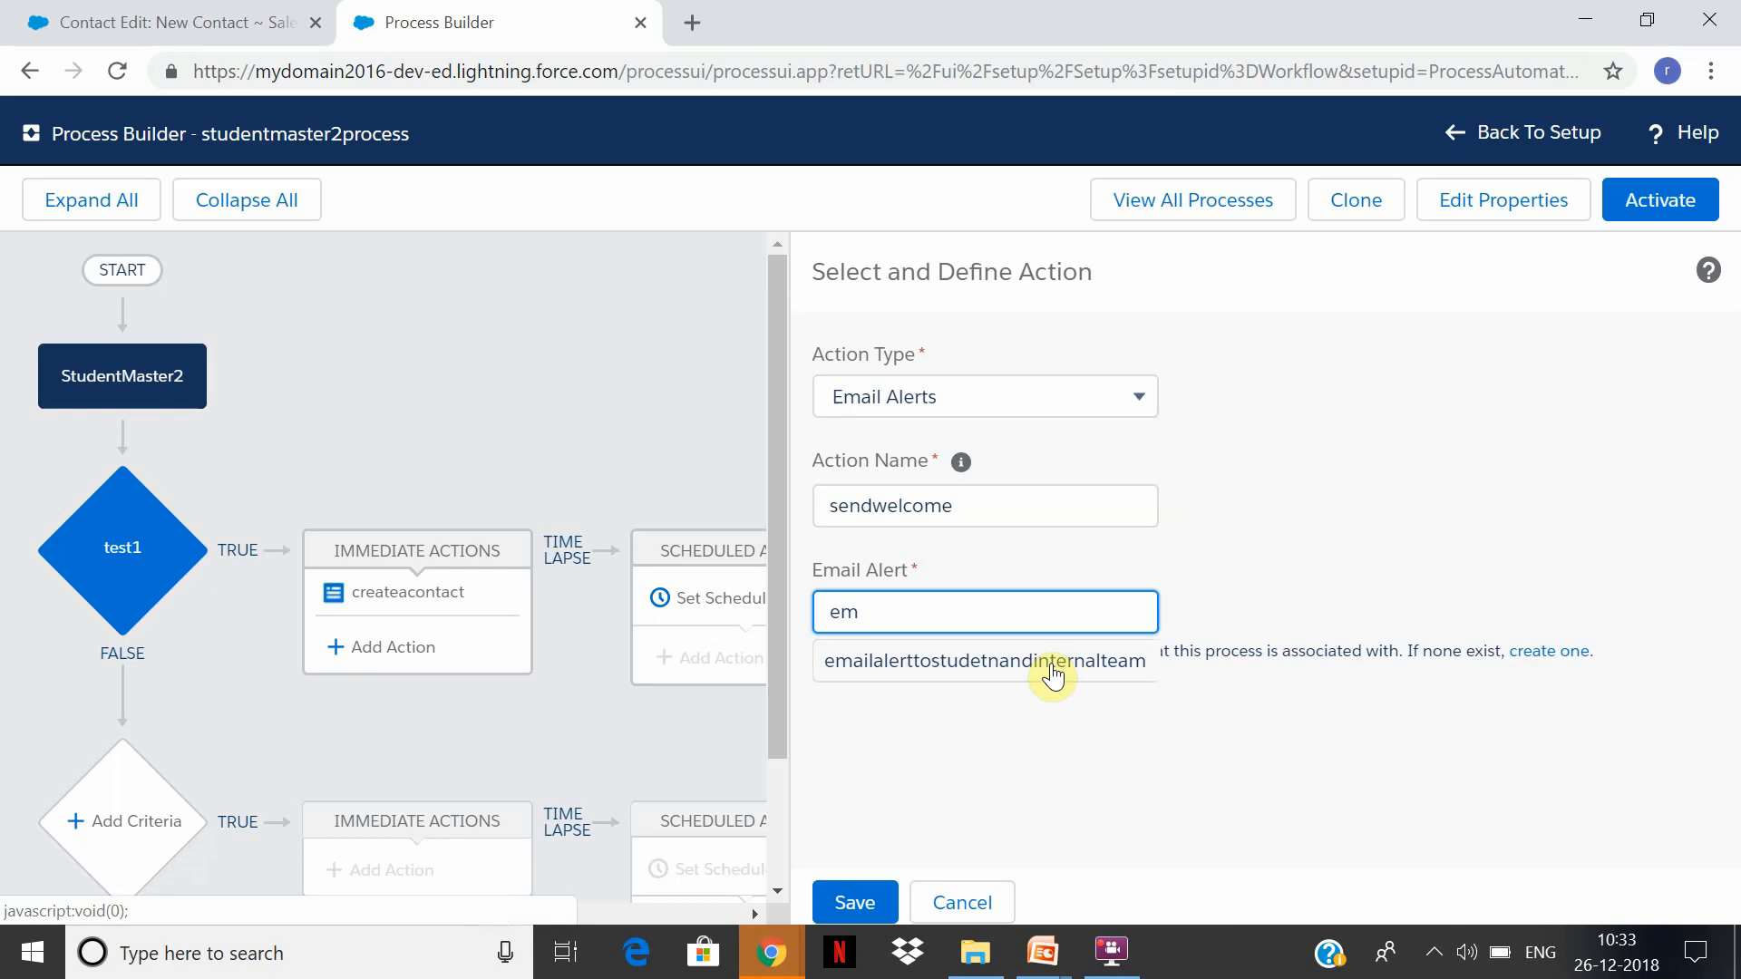
# Open the email alert creation page from the action, view the blank New Email Alert form, and return to the alerts list.
pyautogui.click(1574, 651)
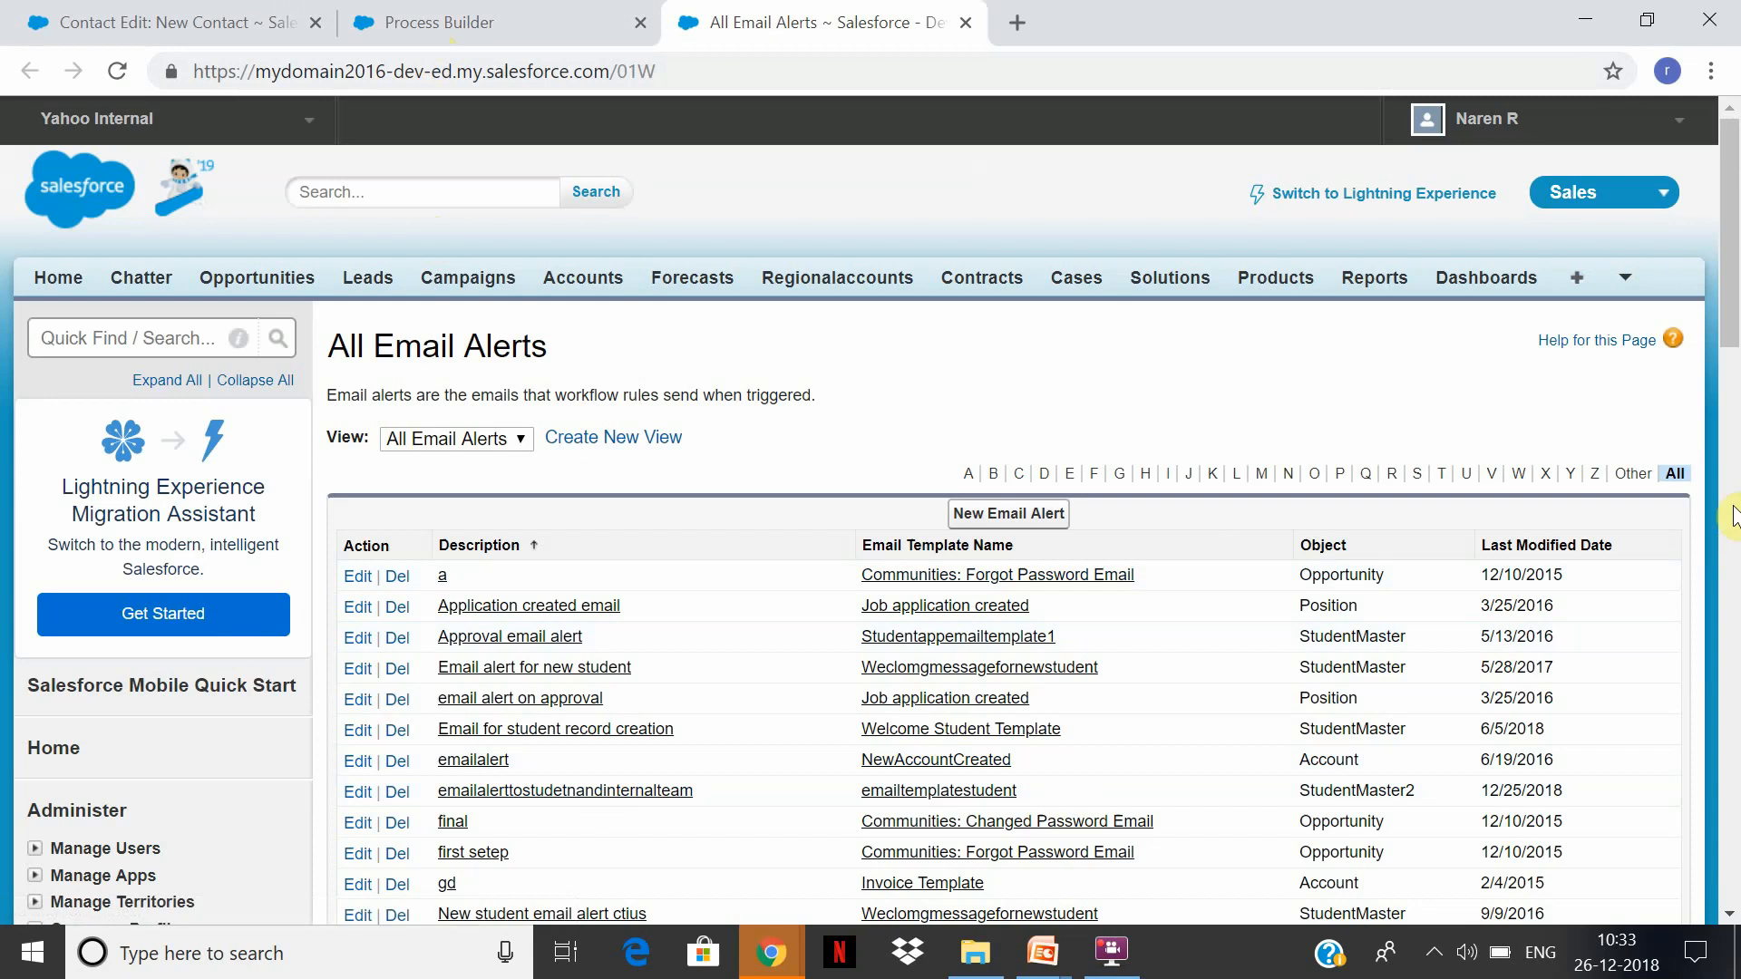
pyautogui.click(985, 519)
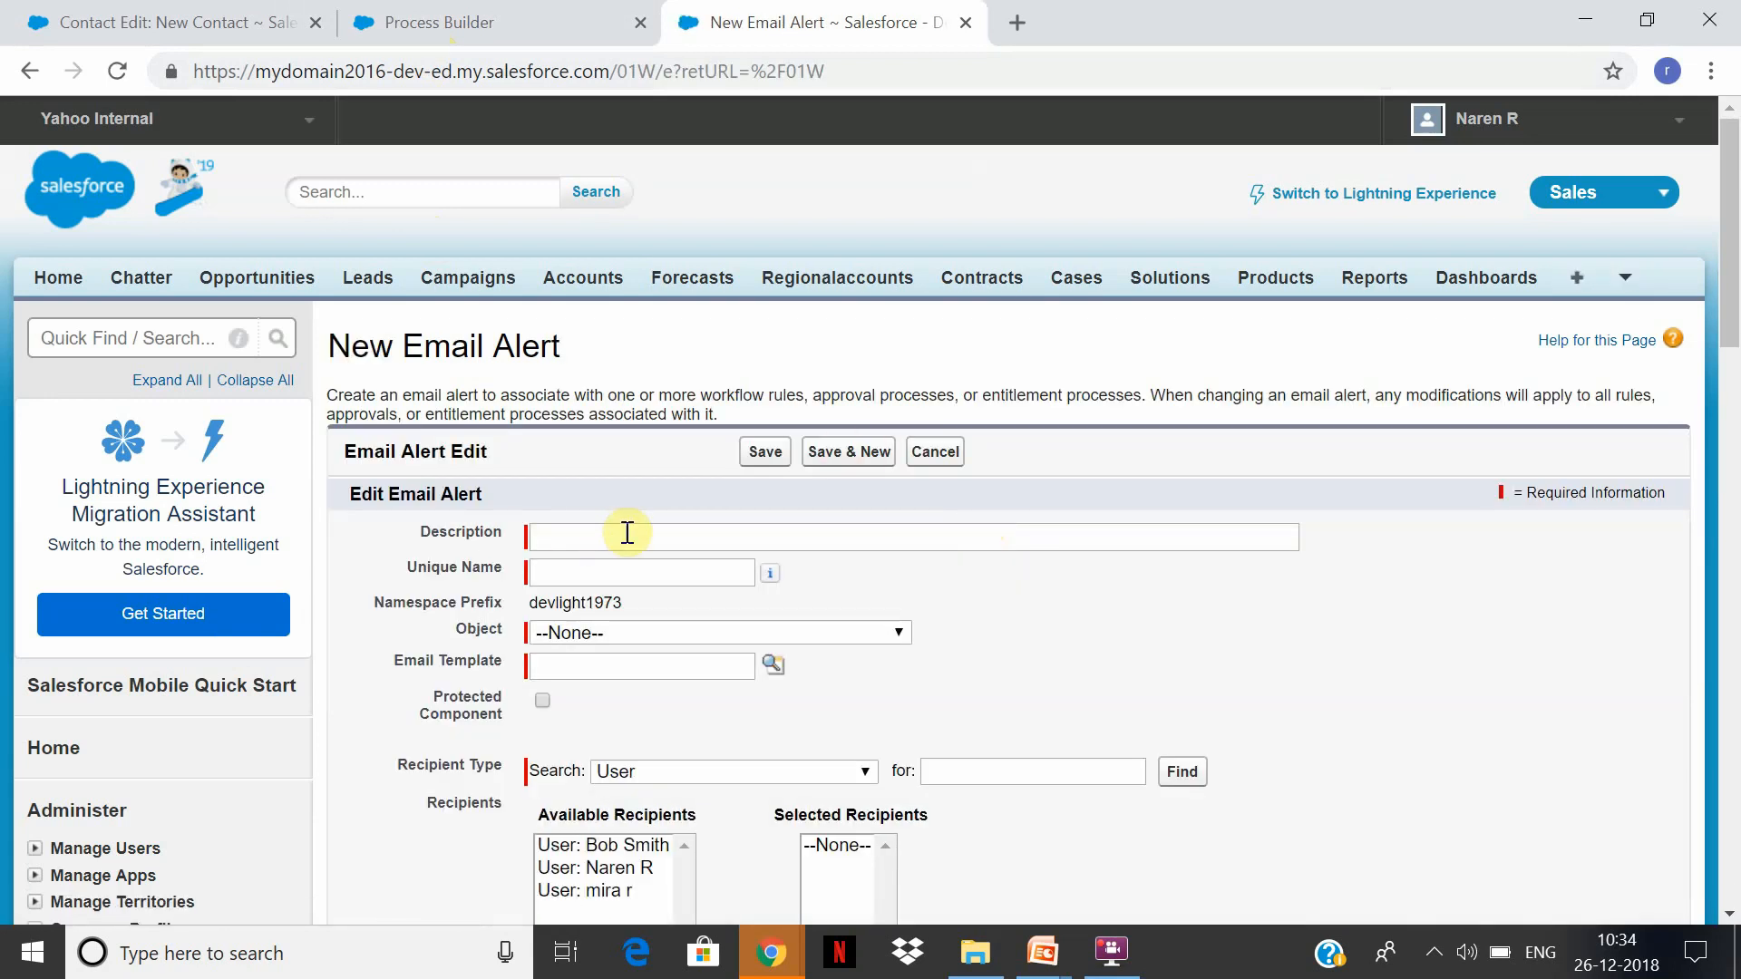
pyautogui.click(626, 535)
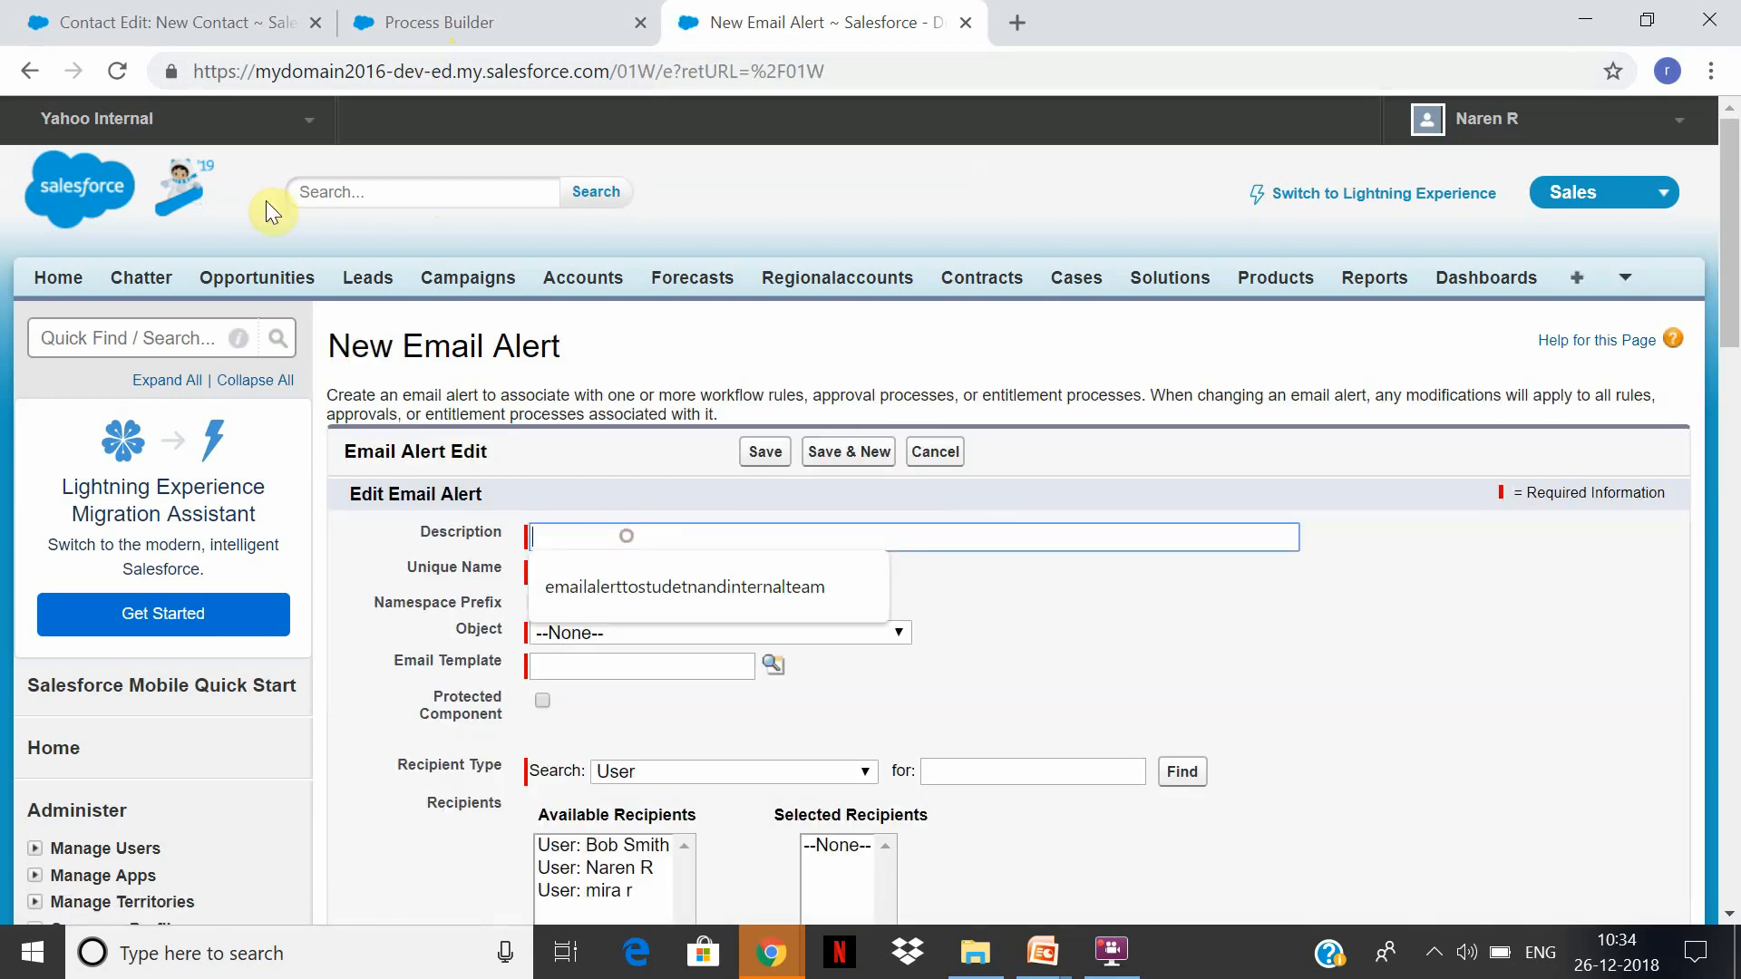
pyautogui.click(30, 71)
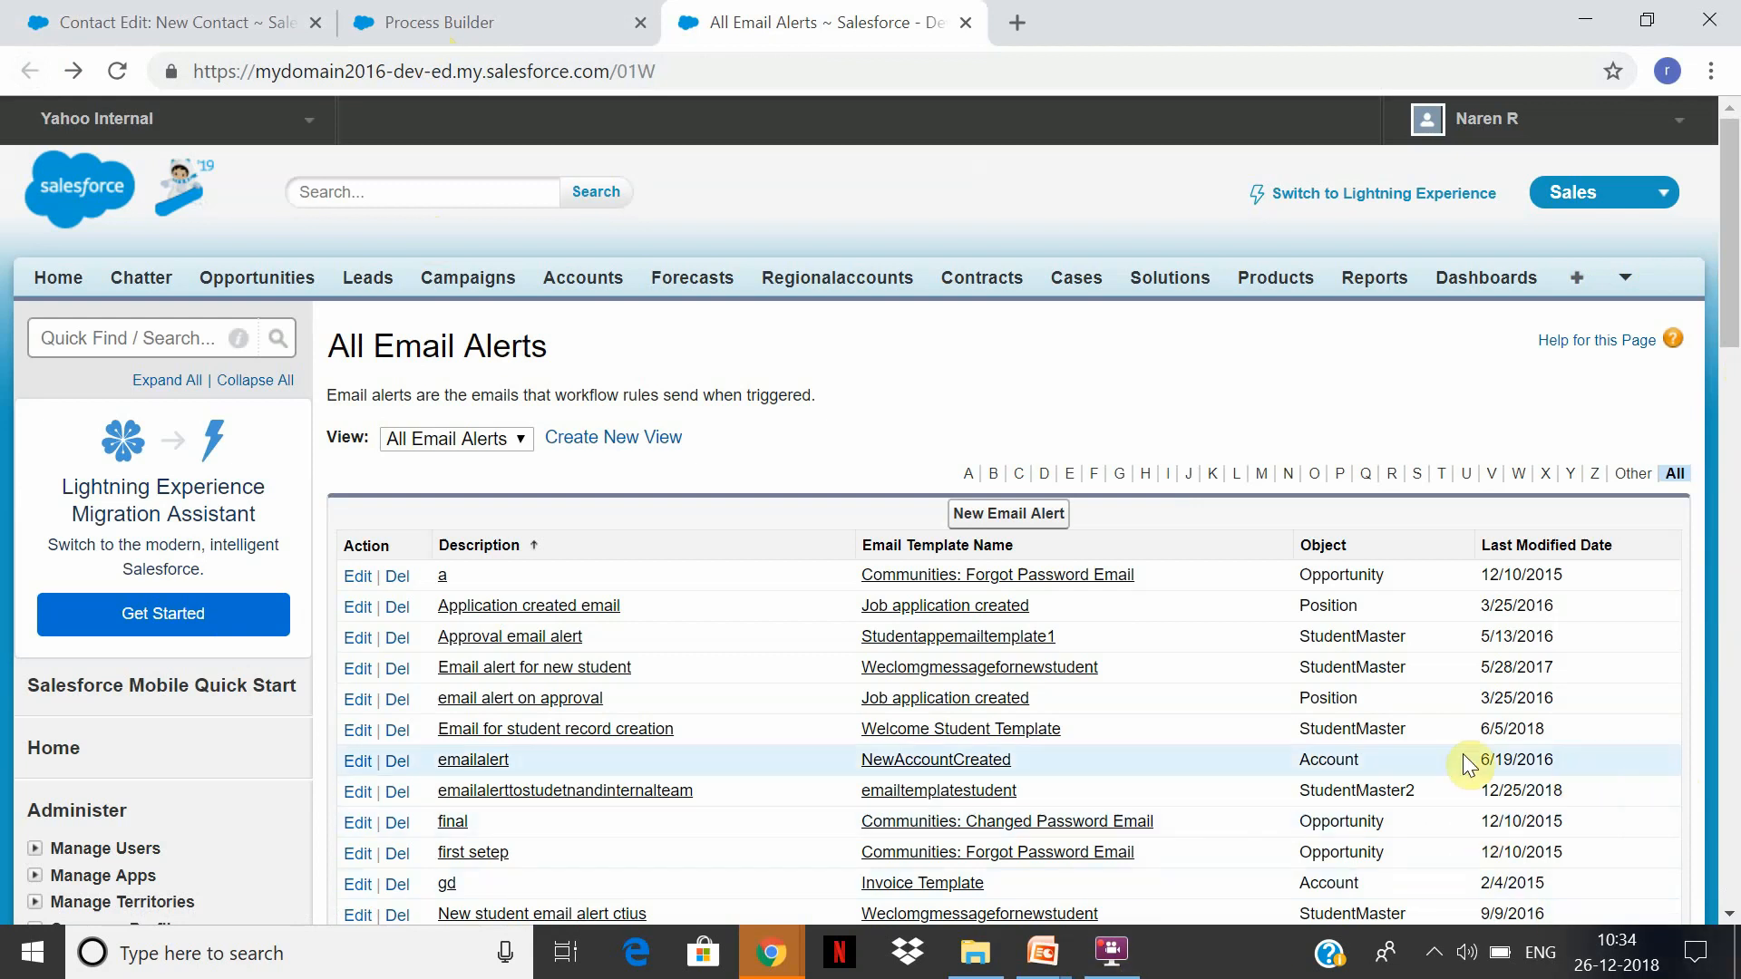
# Browse the All Email Alerts list and sort it by last modified date, newest first.
pyautogui.click(1735, 506)
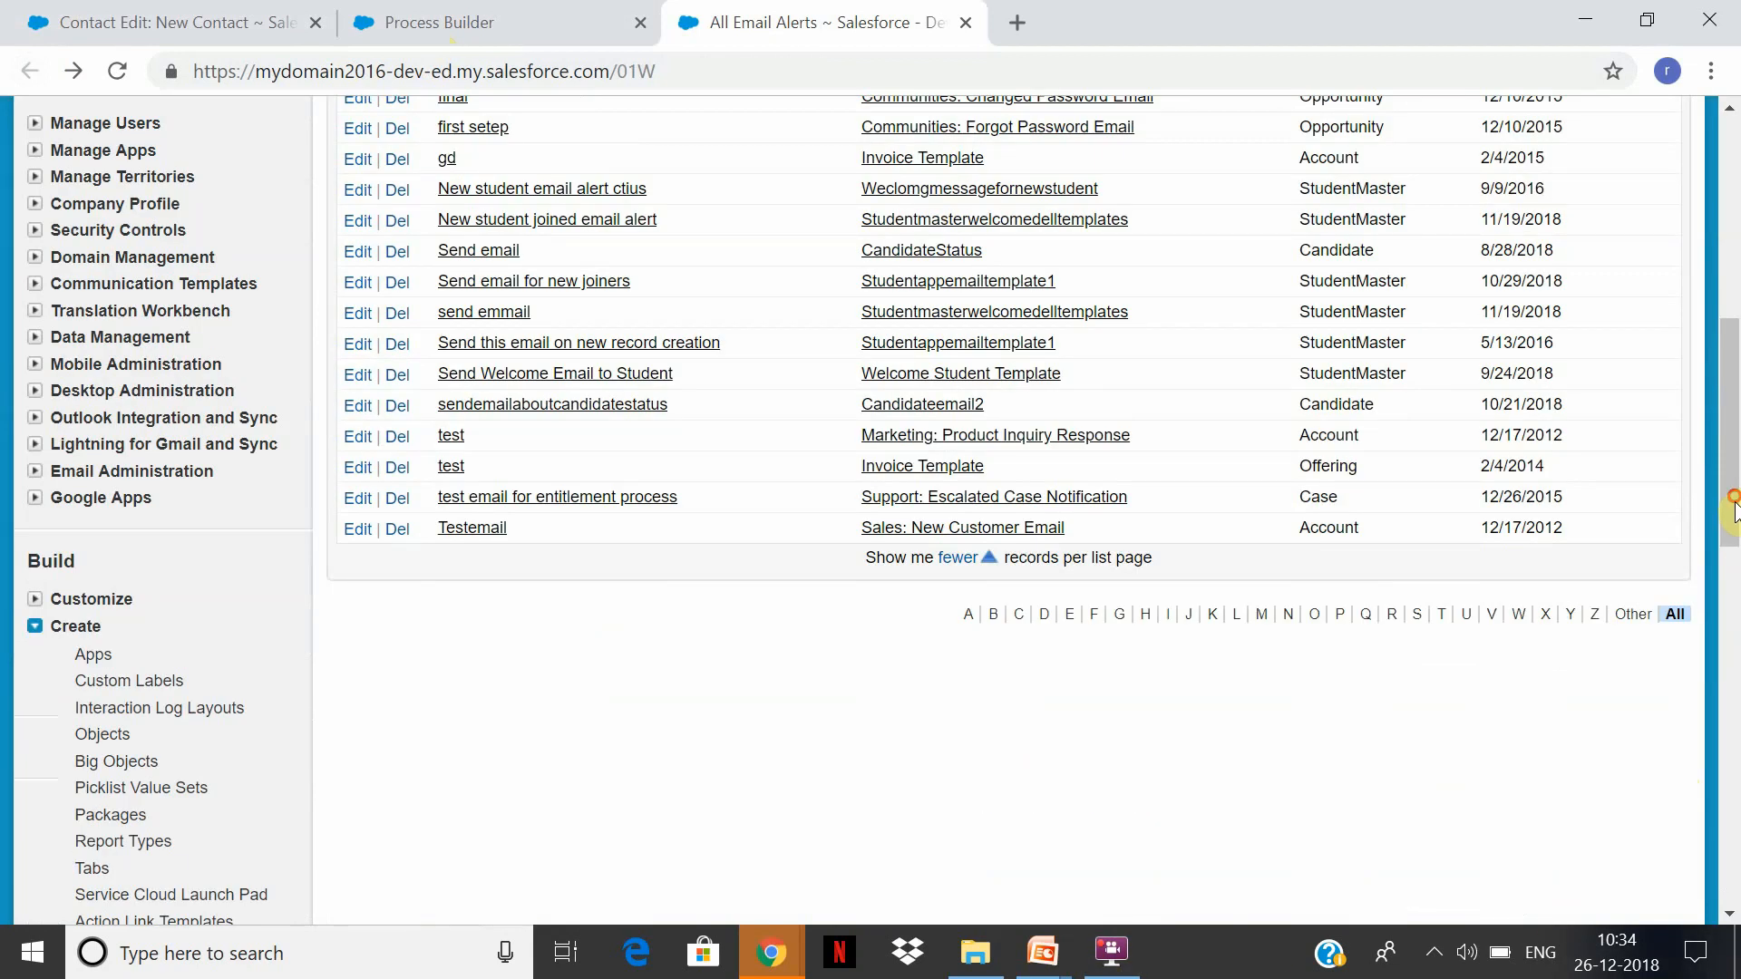
pyautogui.moveTo(1734, 505); pyautogui.dragTo(1631, 250)
pyautogui.click(1544, 181)
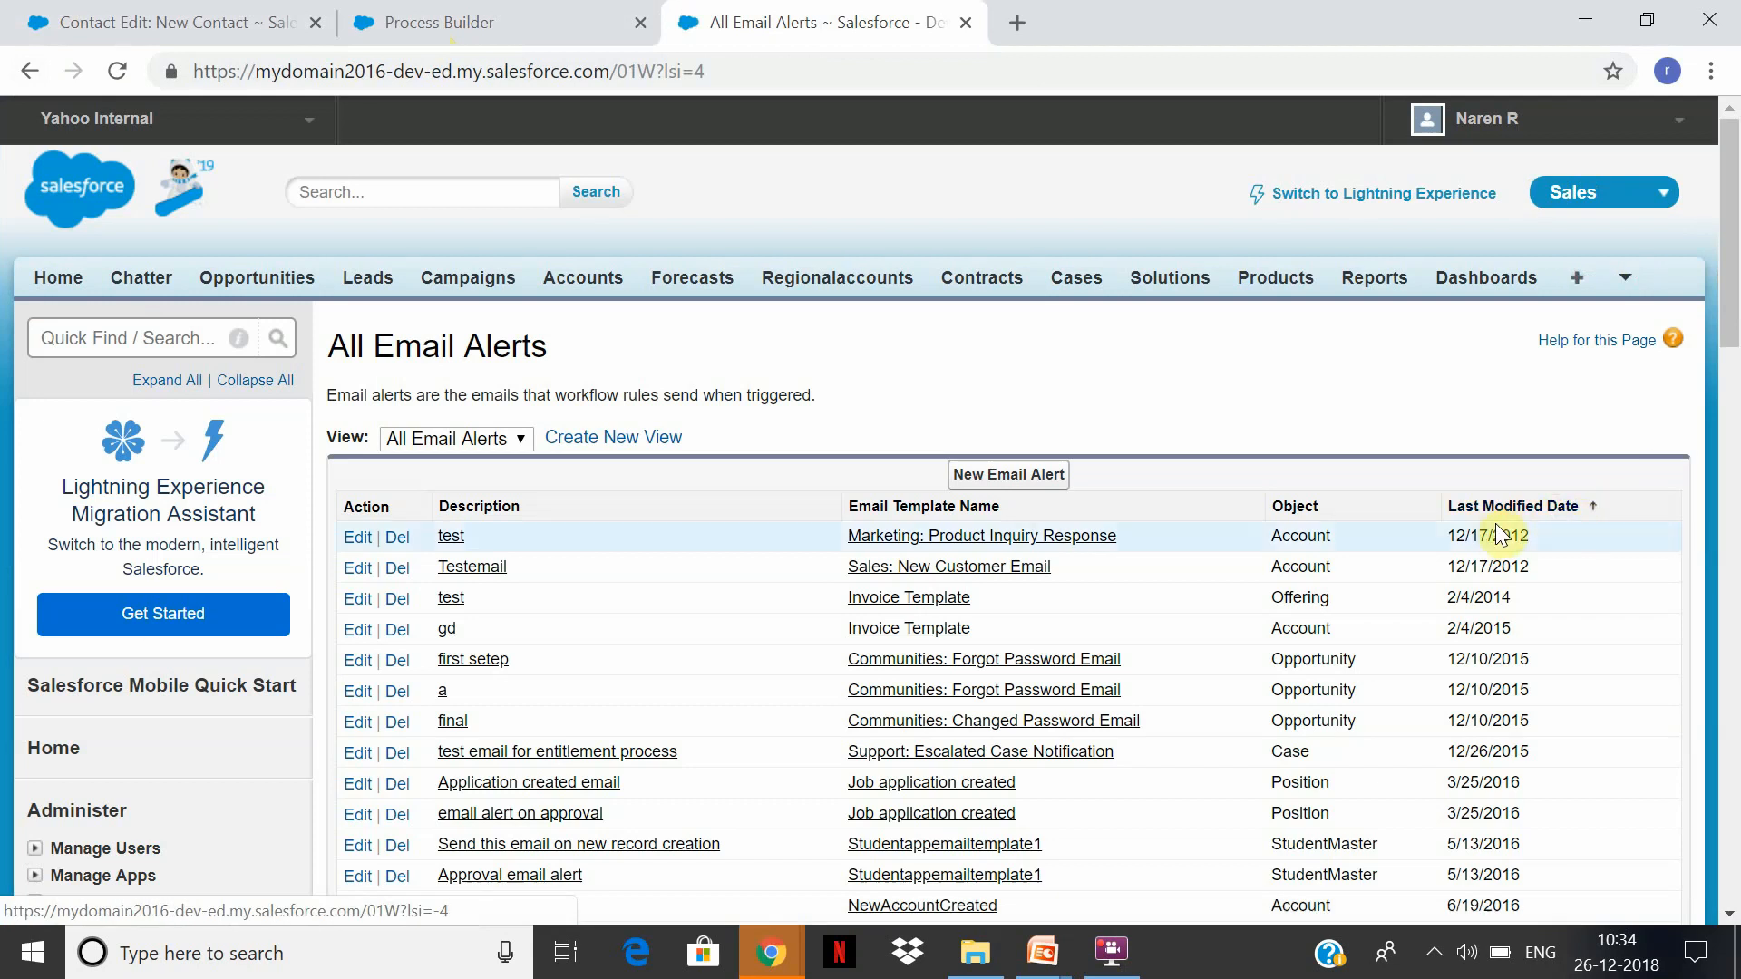
pyautogui.click(1526, 511)
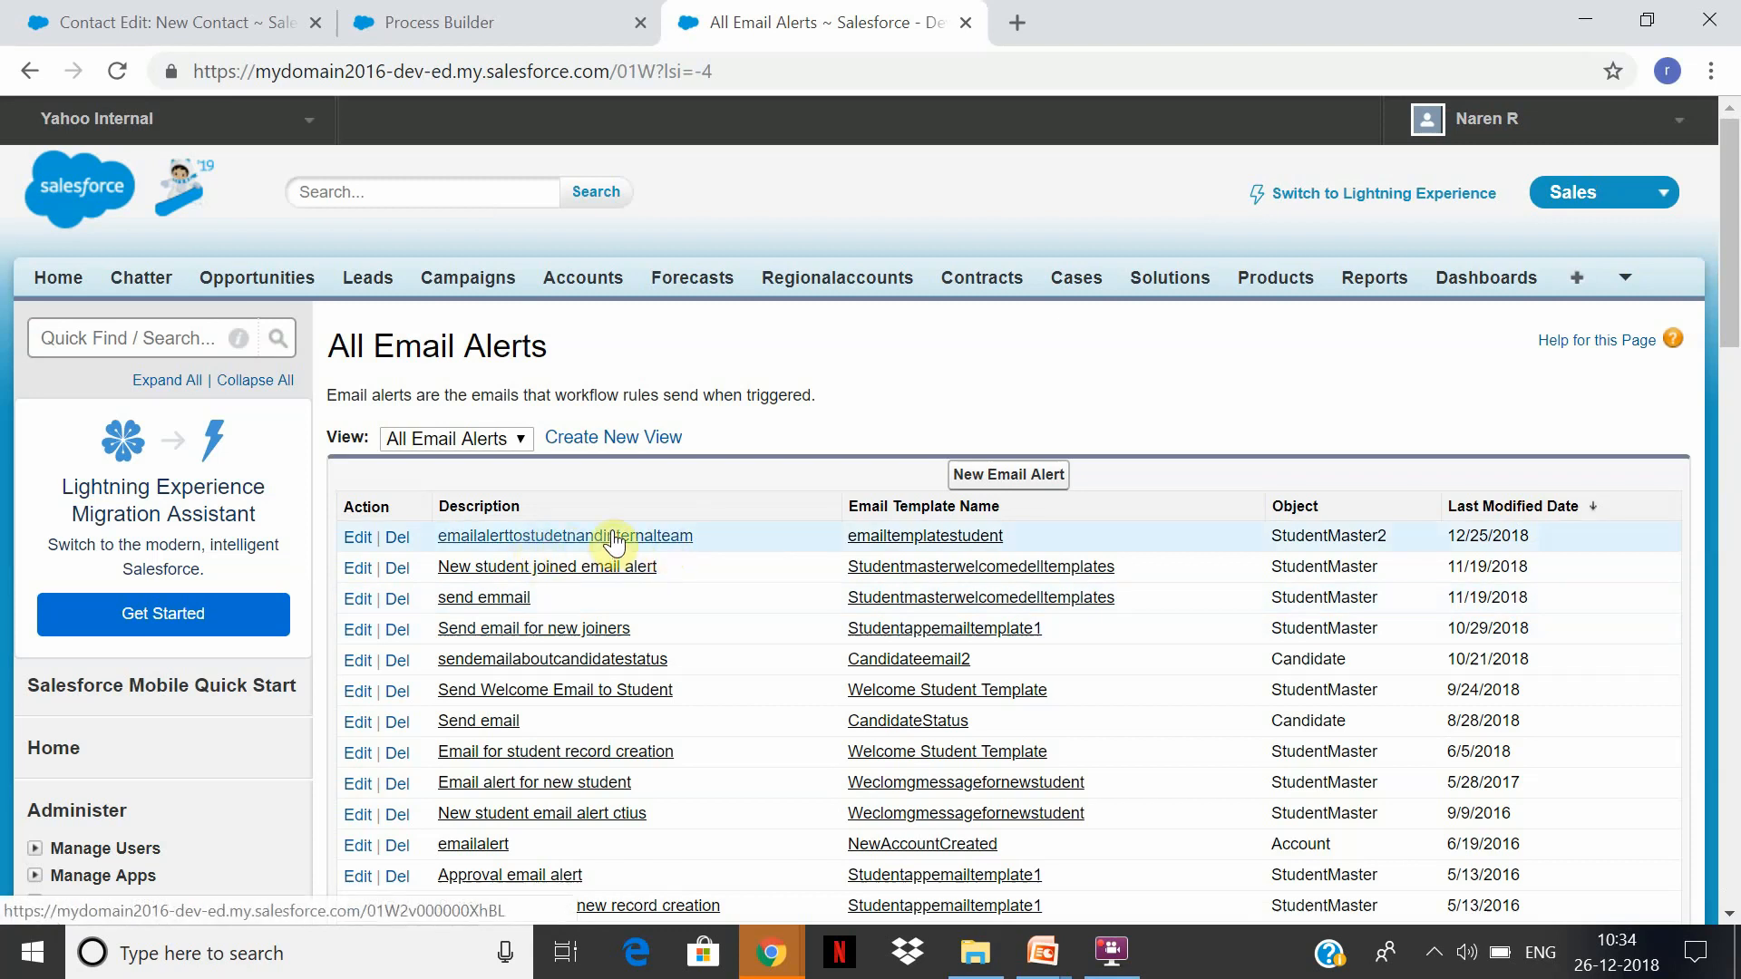
# Return to the process and choose emailalerttostudetnandinternalteam as the email alert for the sendwelcome action.
pyautogui.click(414, 18)
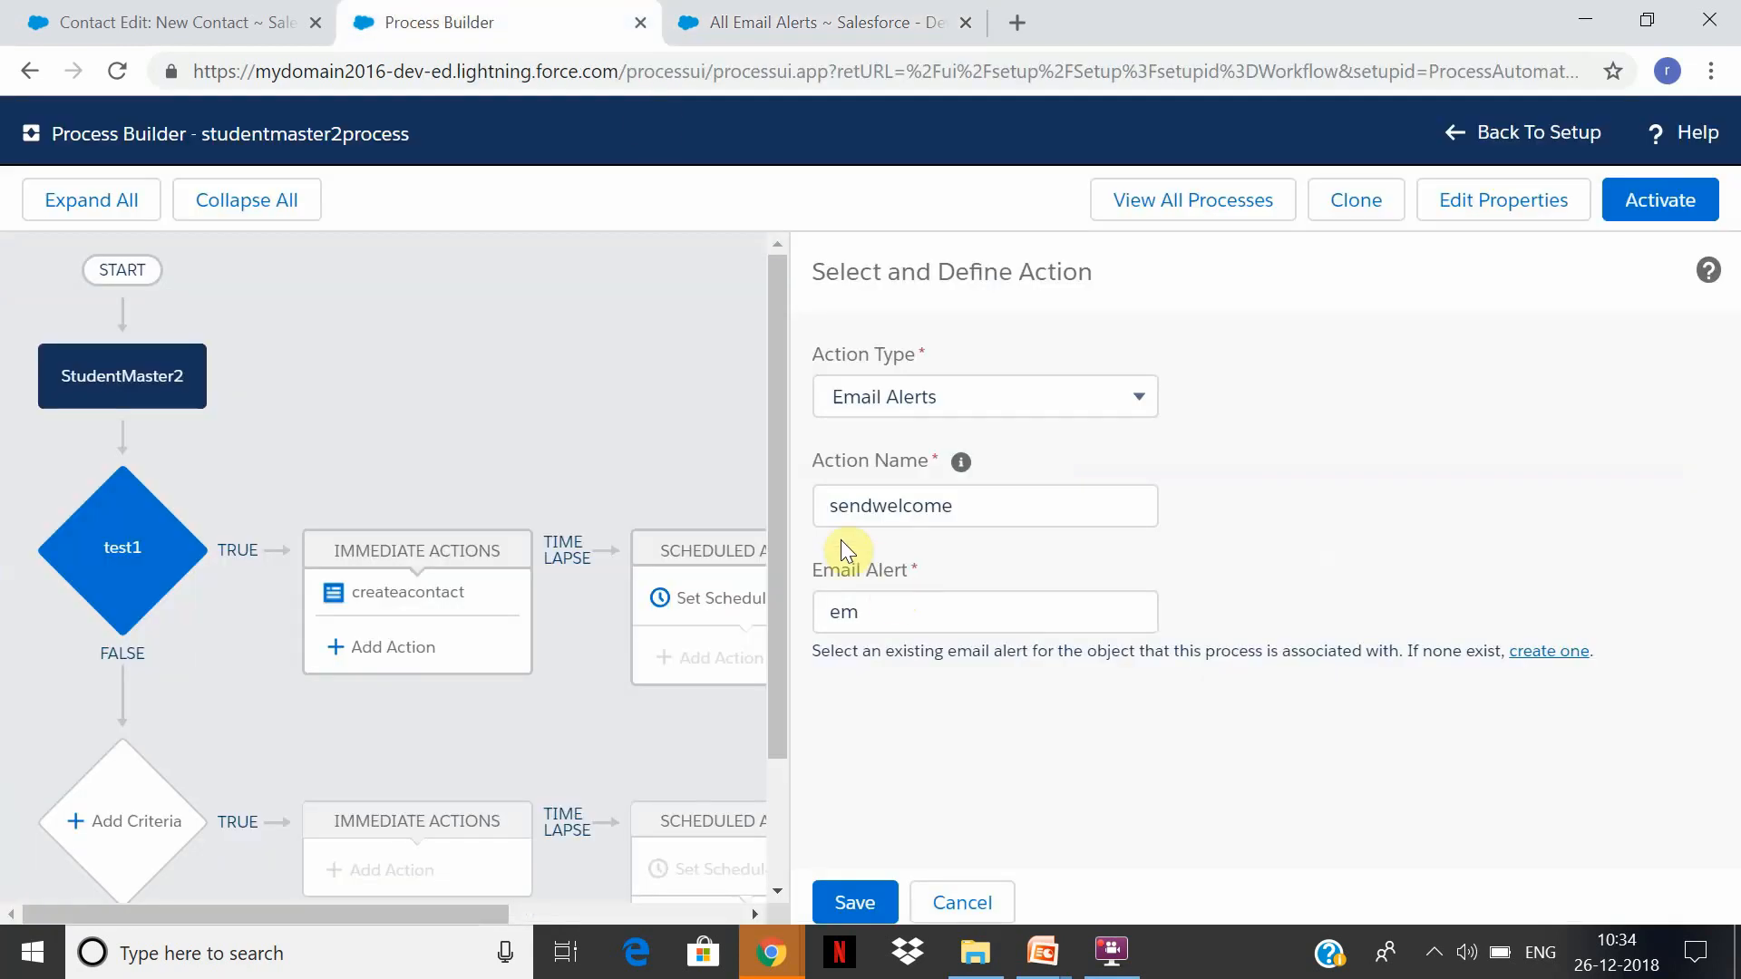
pyautogui.click(876, 626)
pyautogui.press('BackSpace')
pyautogui.press('BackSpace')
pyautogui.write('ema')
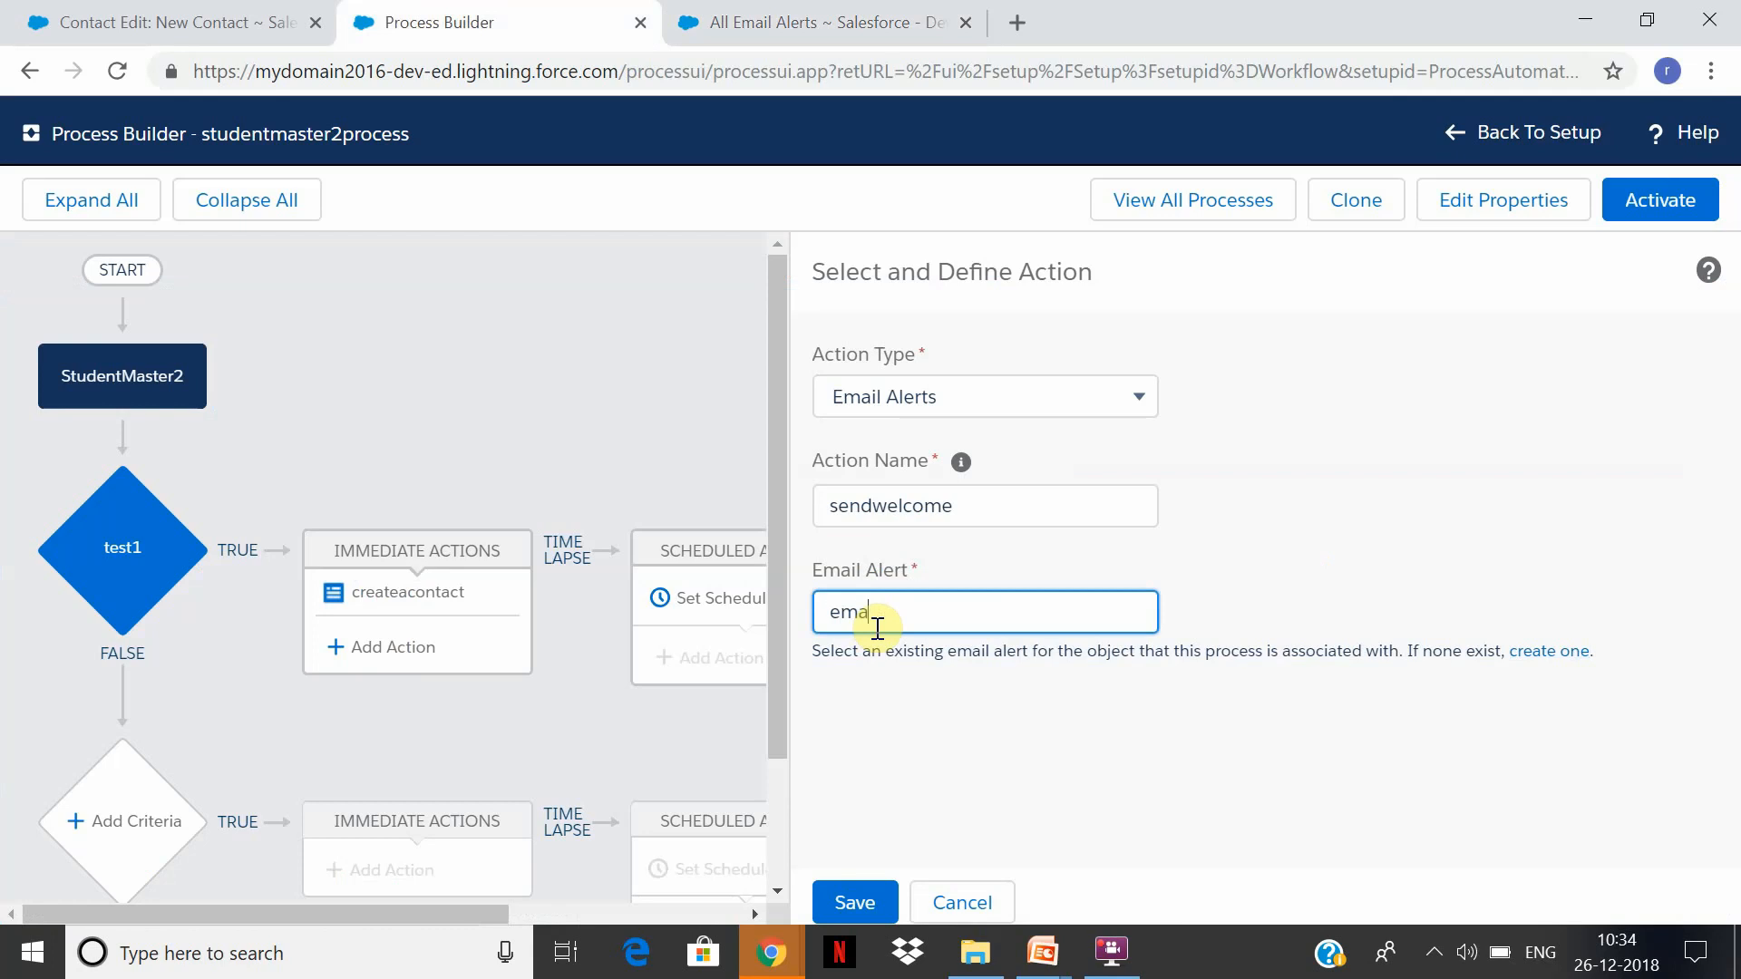
pyautogui.write('il')
pyautogui.click(1034, 652)
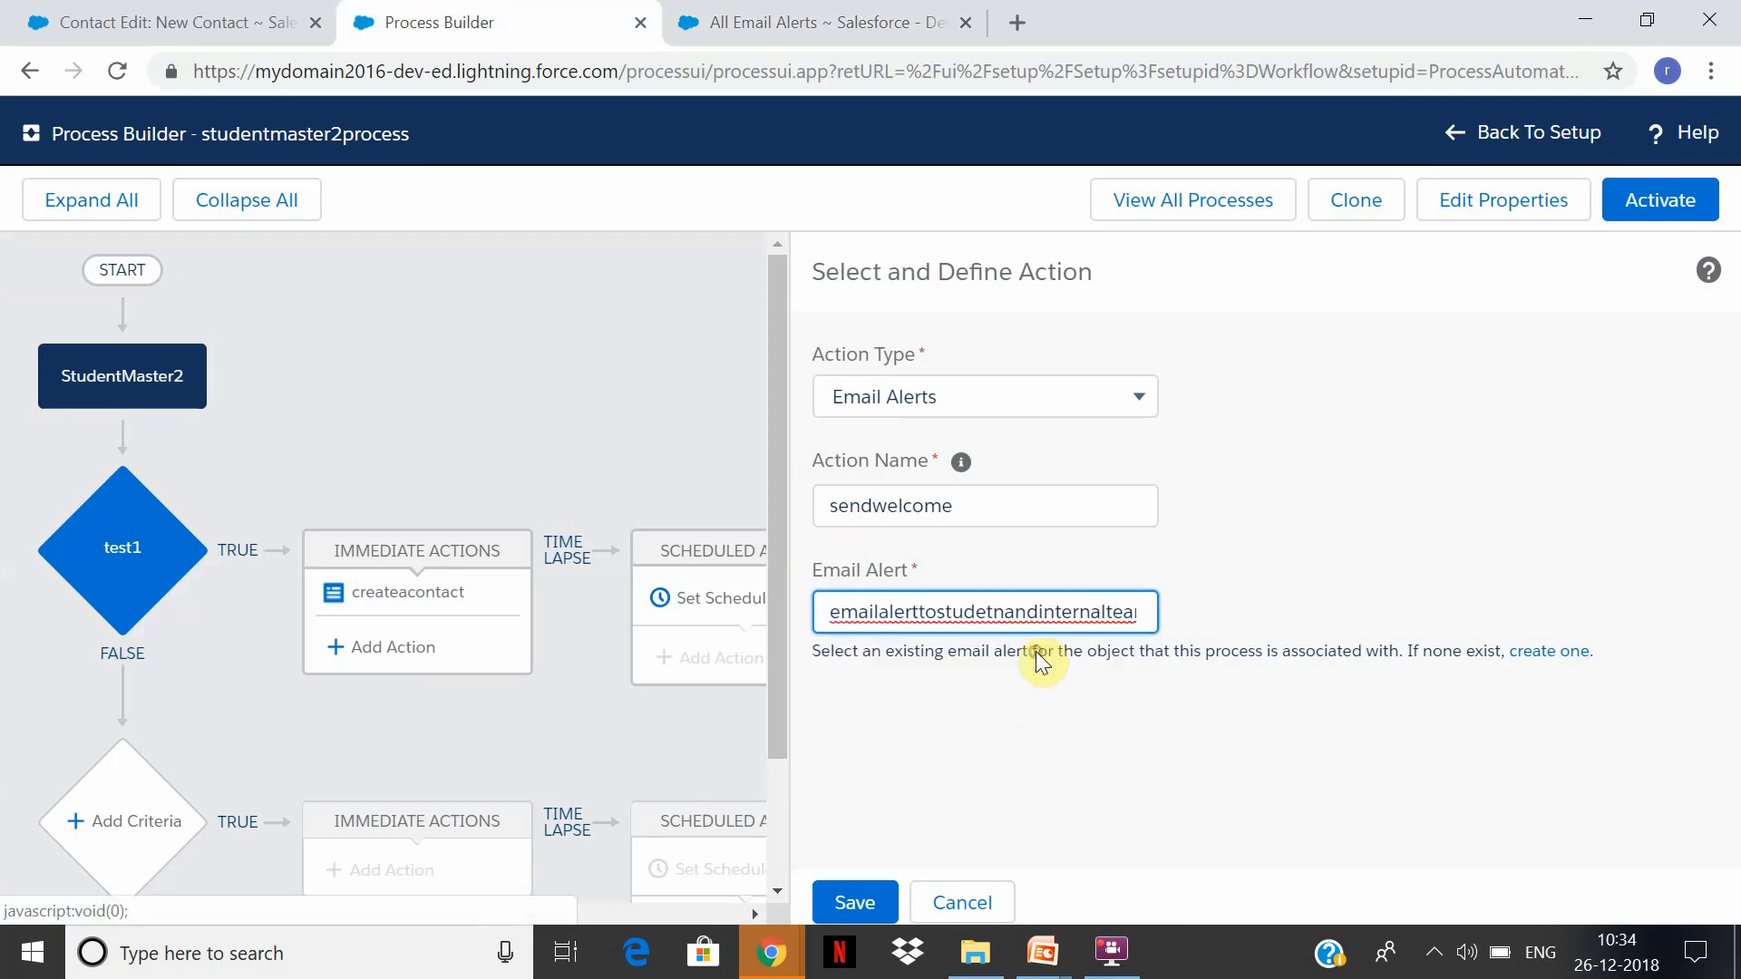
# Examine the emailalerttostudetnandinternalteam alert's details, related rules and edit form, and return to the process without editing it.
pyautogui.click(739, 22)
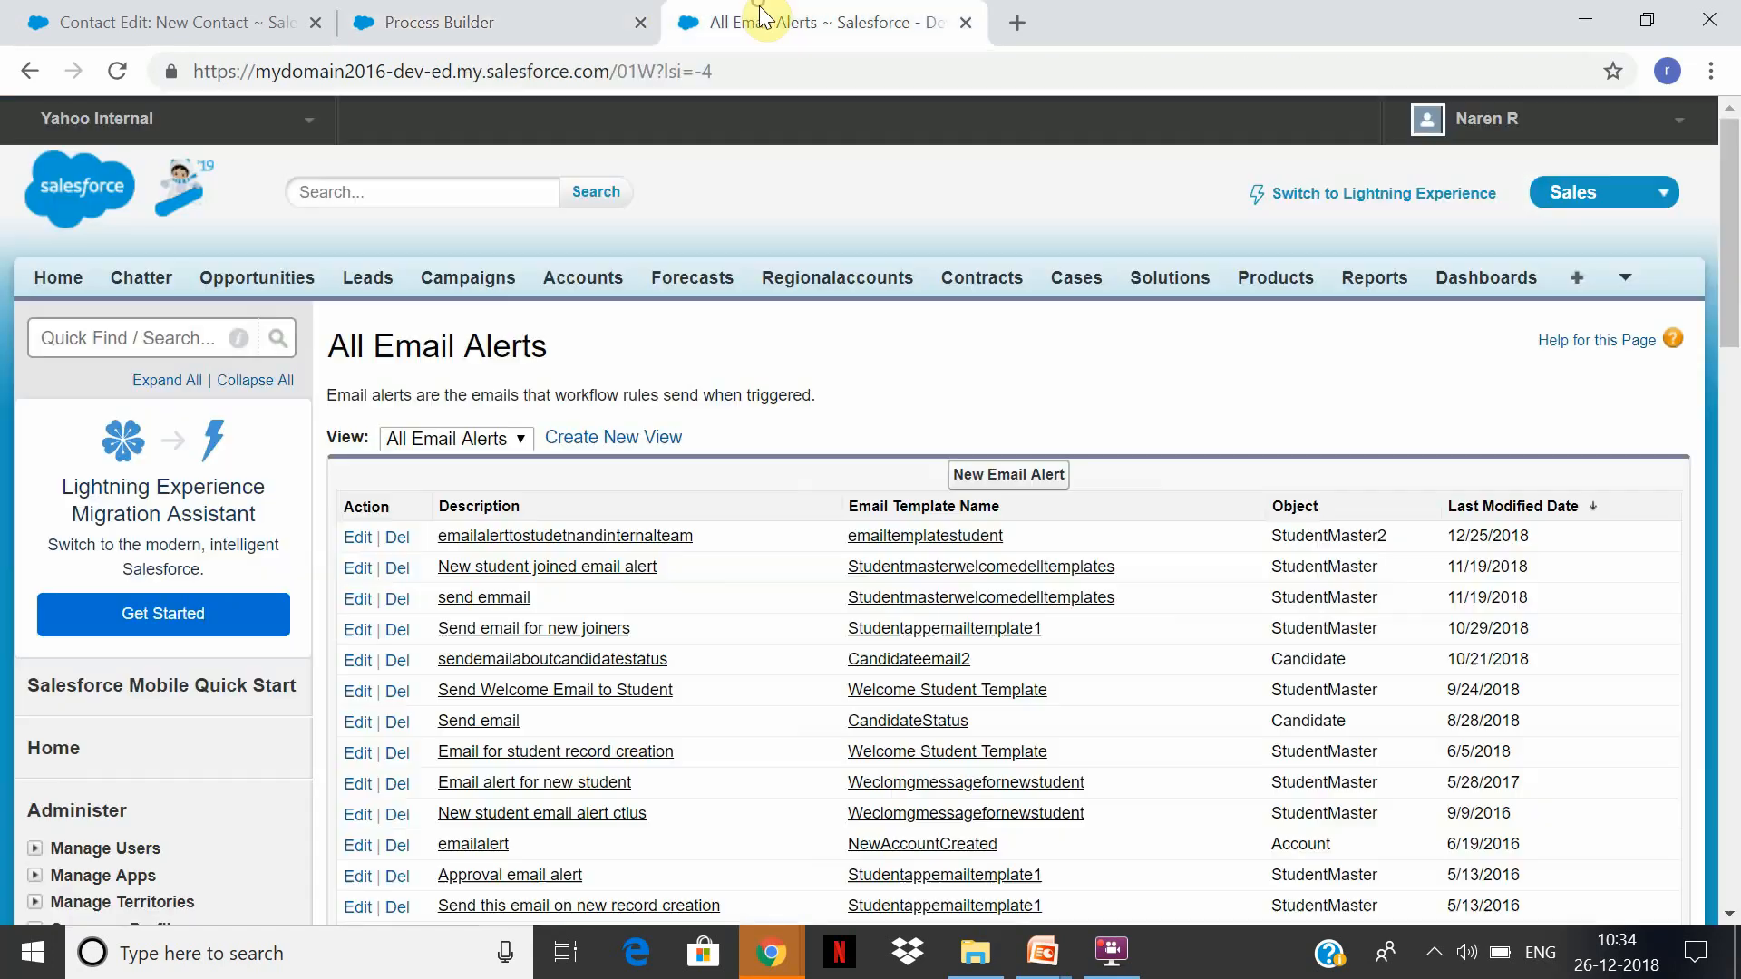
pyautogui.click(624, 535)
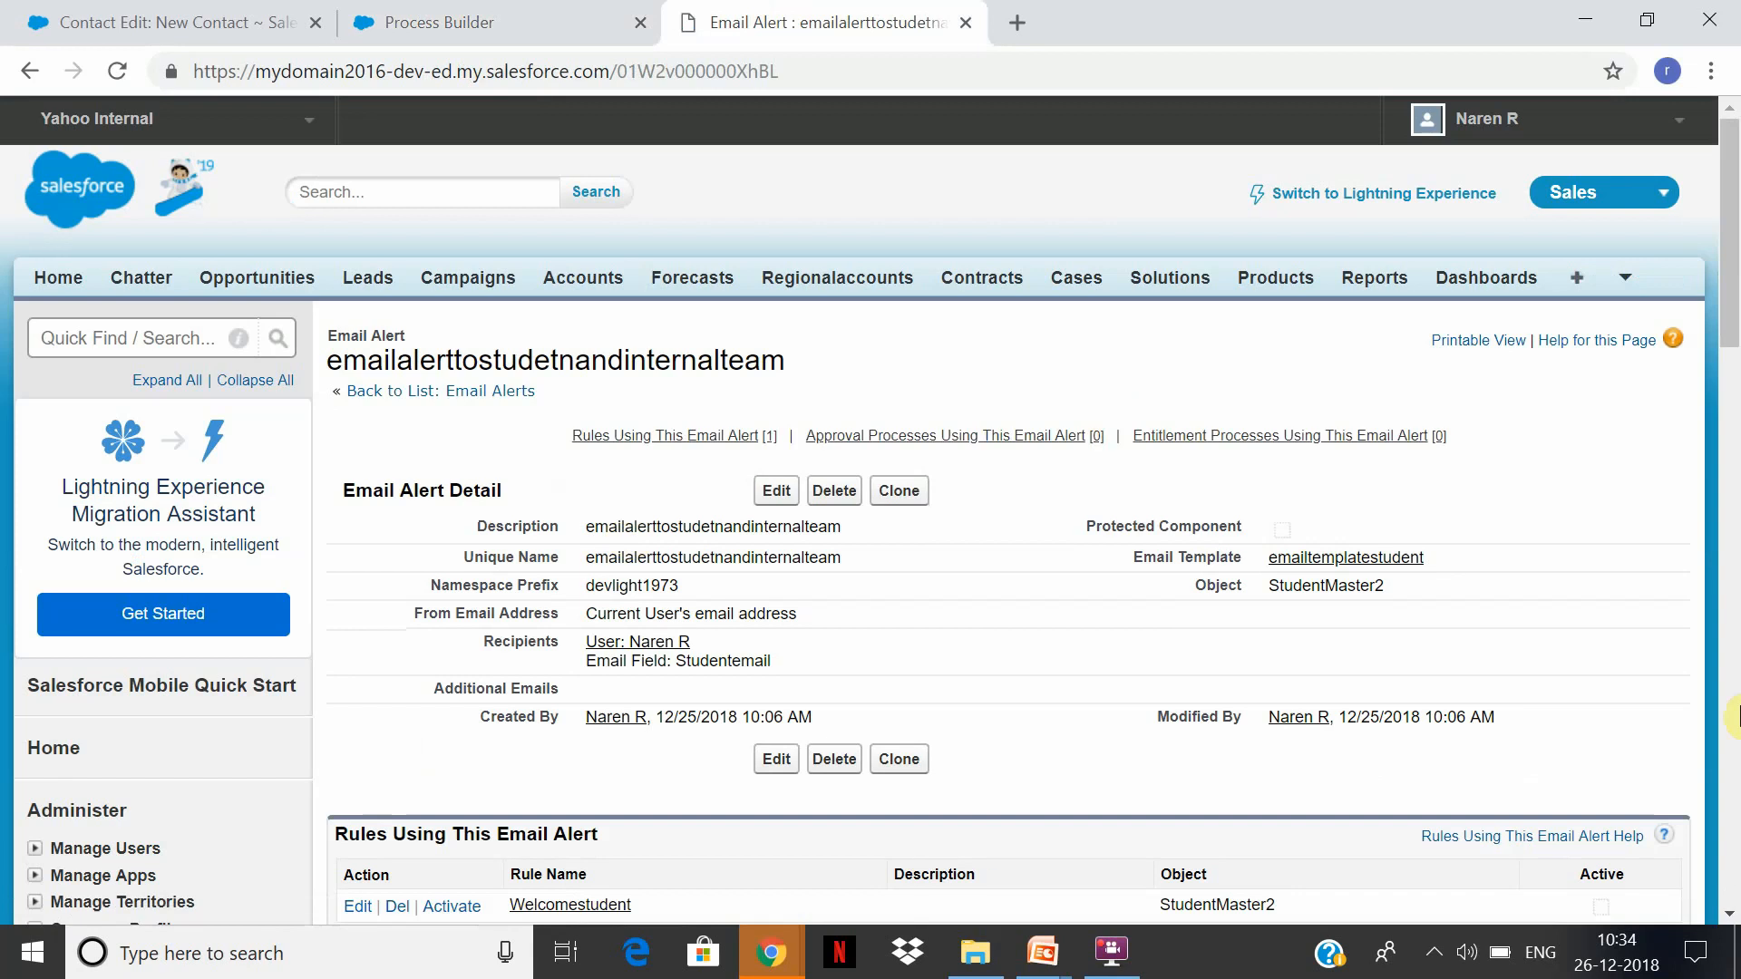
pyautogui.scroll(-4, 1715, 493)
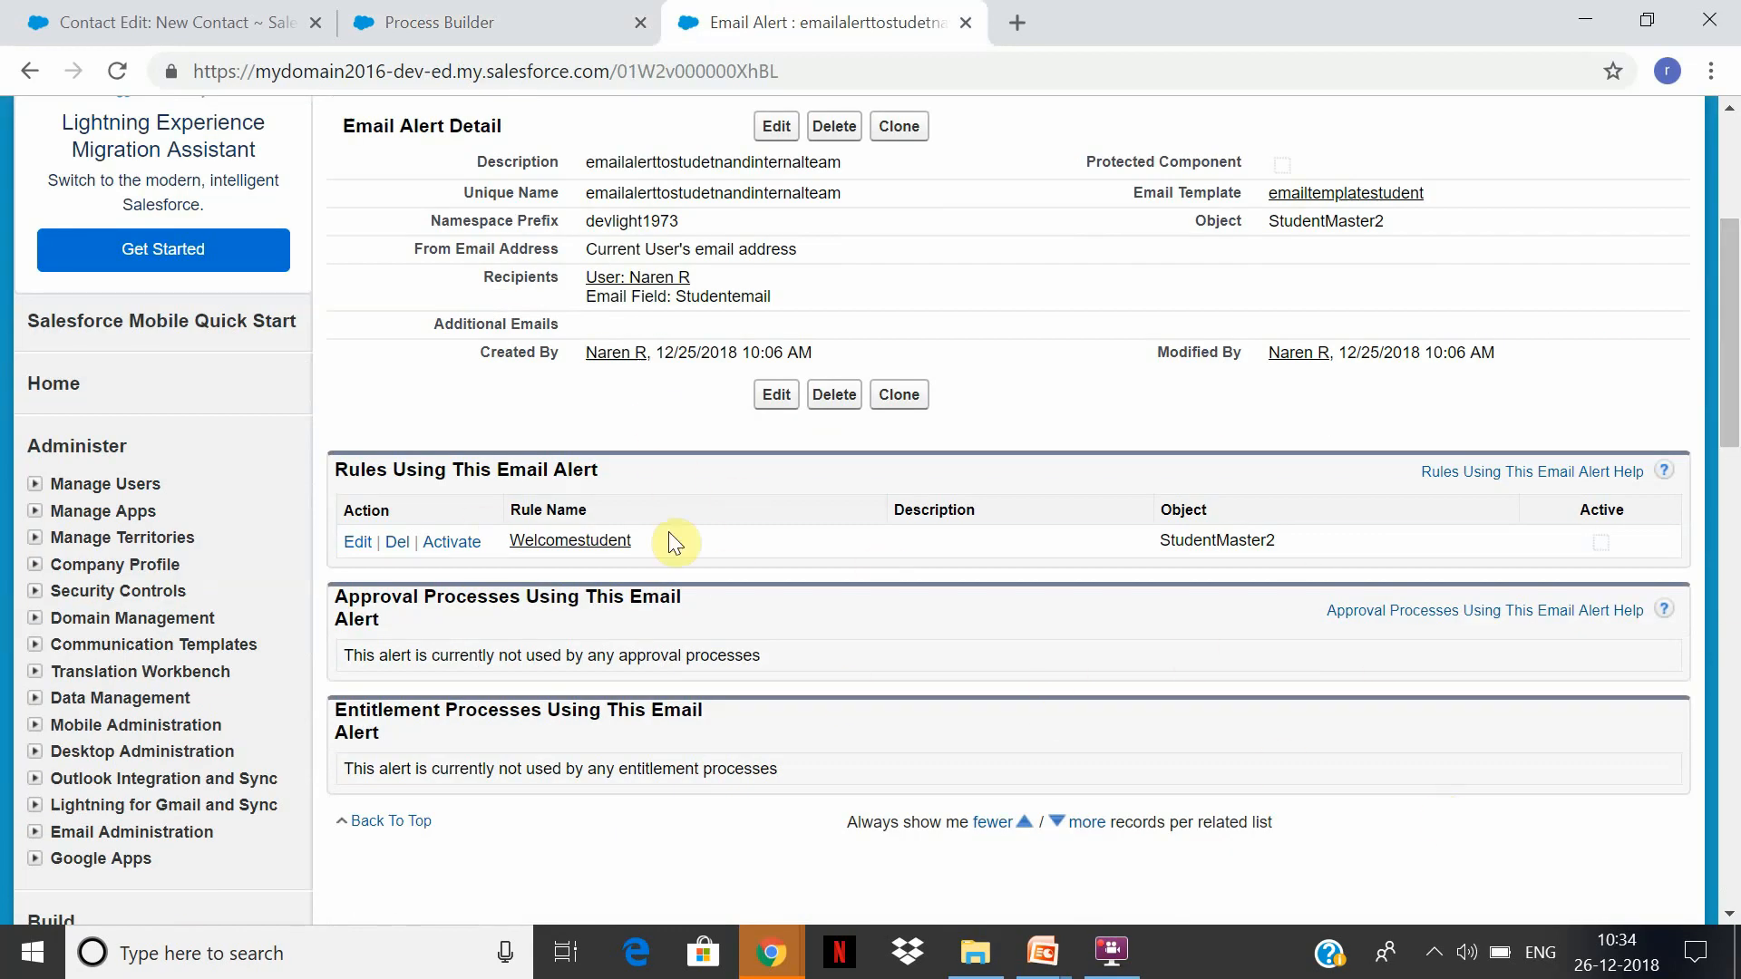
pyautogui.click(415, 20)
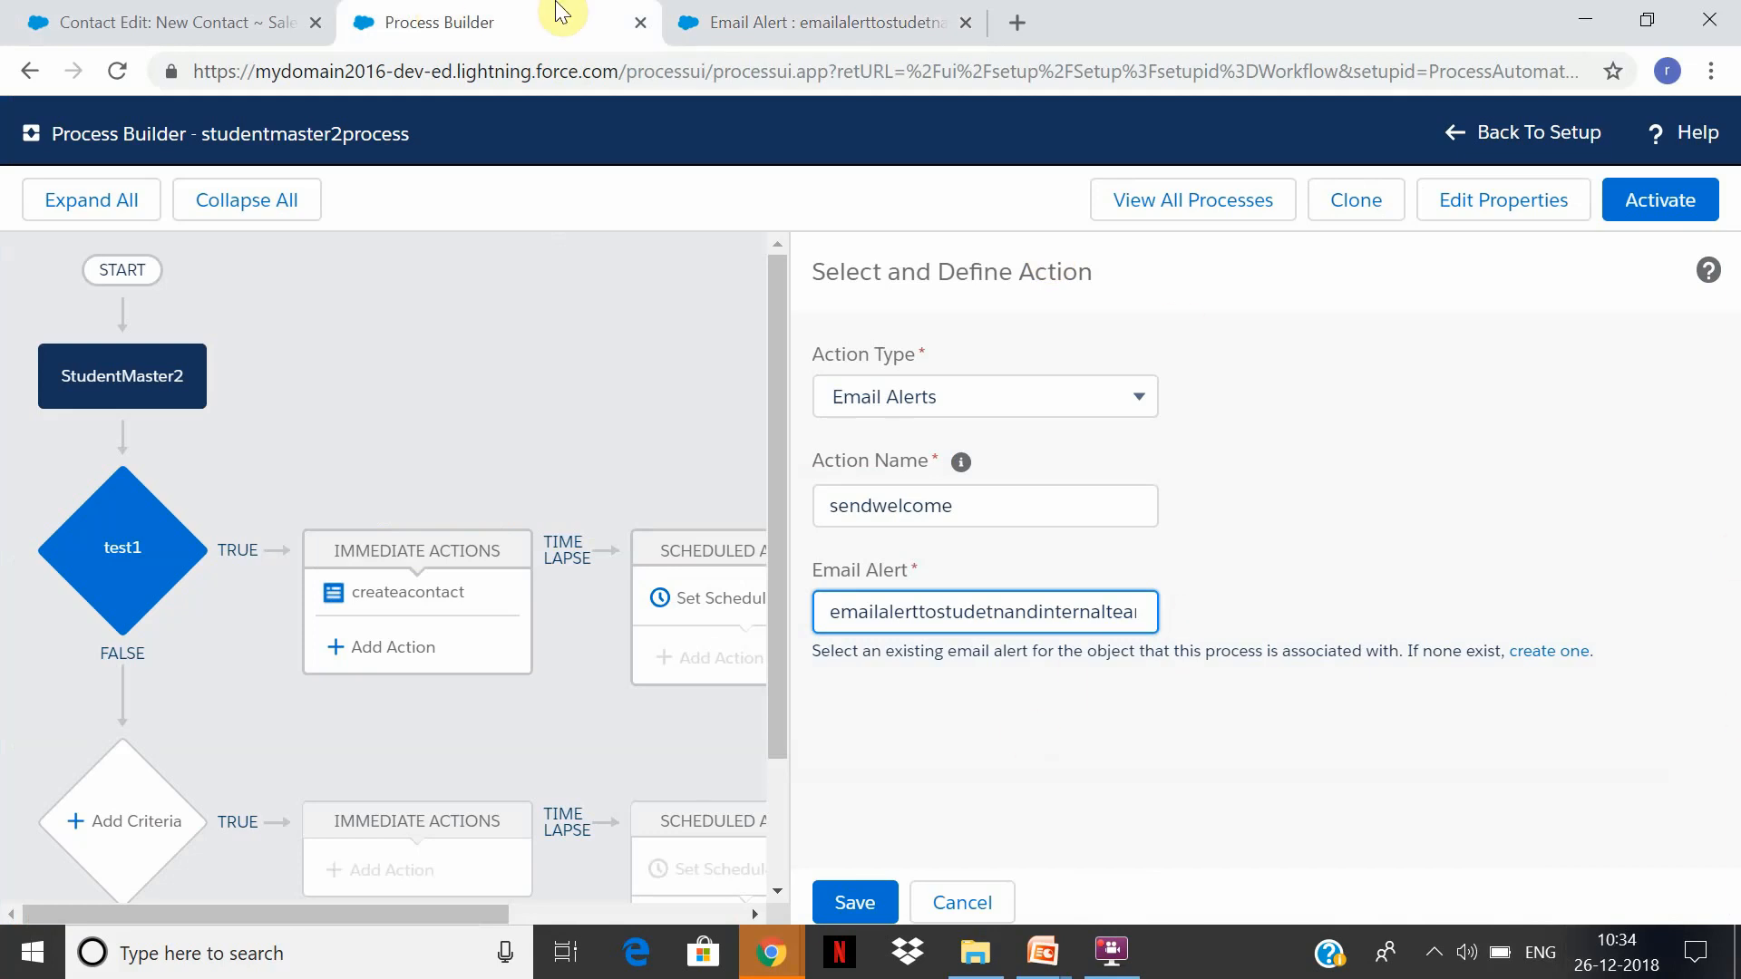
pyautogui.click(834, 21)
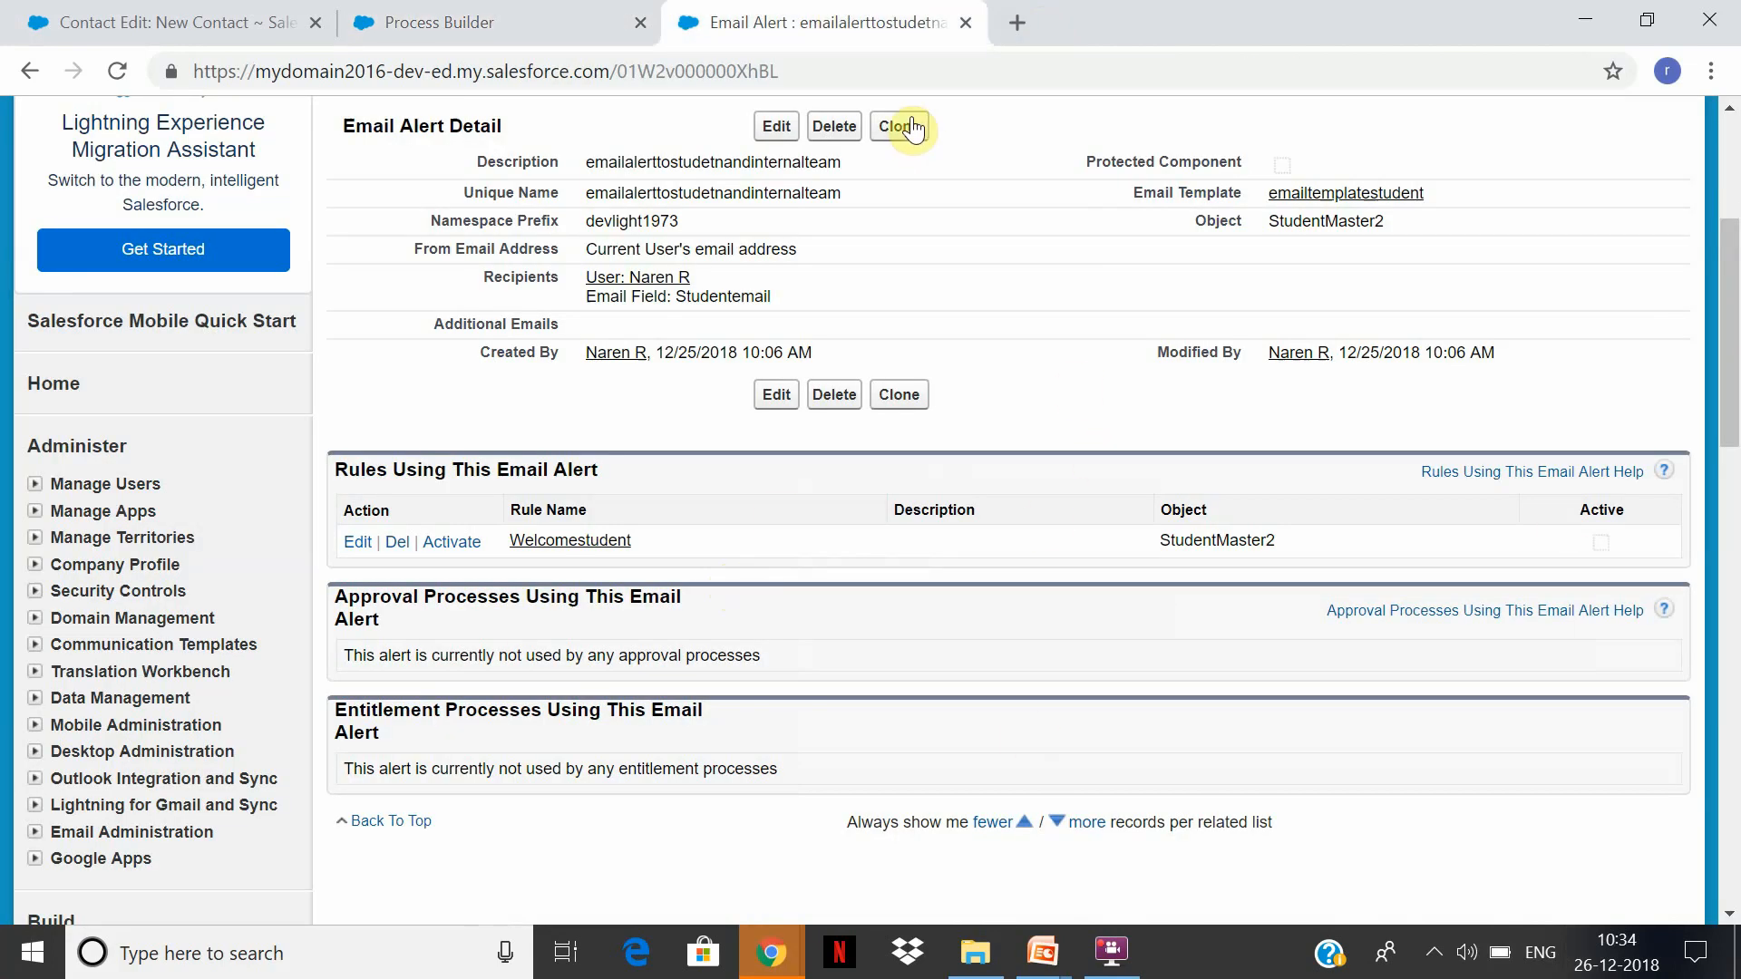
pyautogui.click(773, 126)
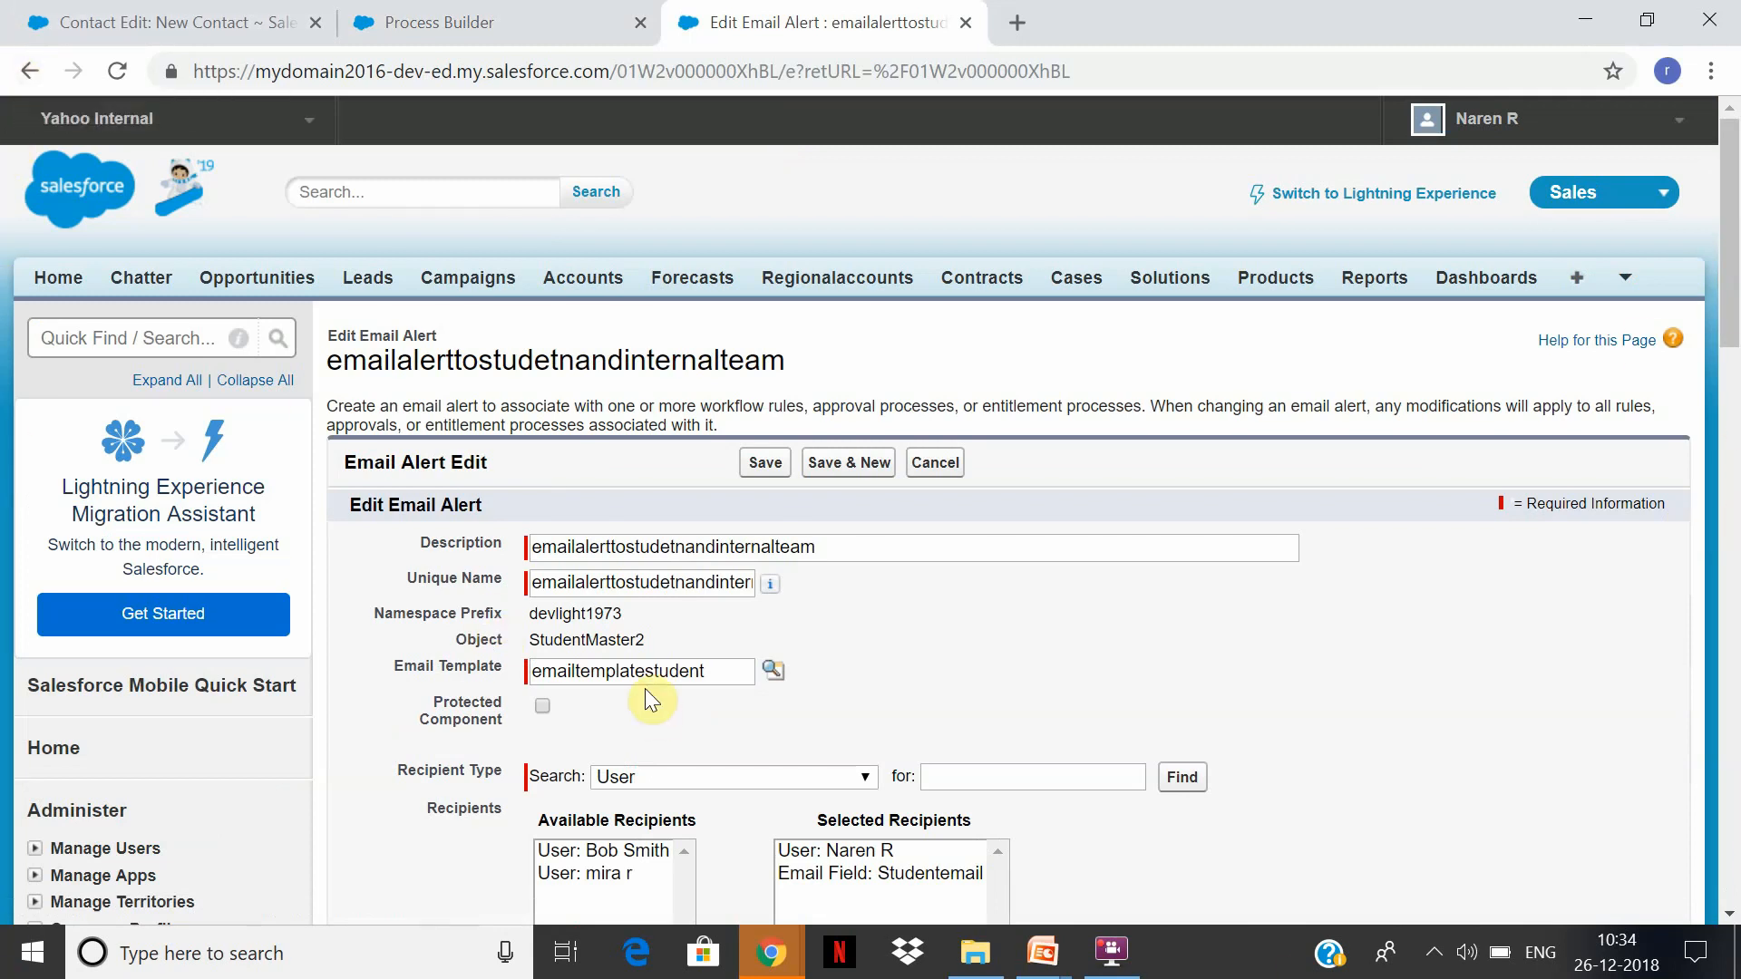
pyautogui.click(30, 73)
pyautogui.click(526, 20)
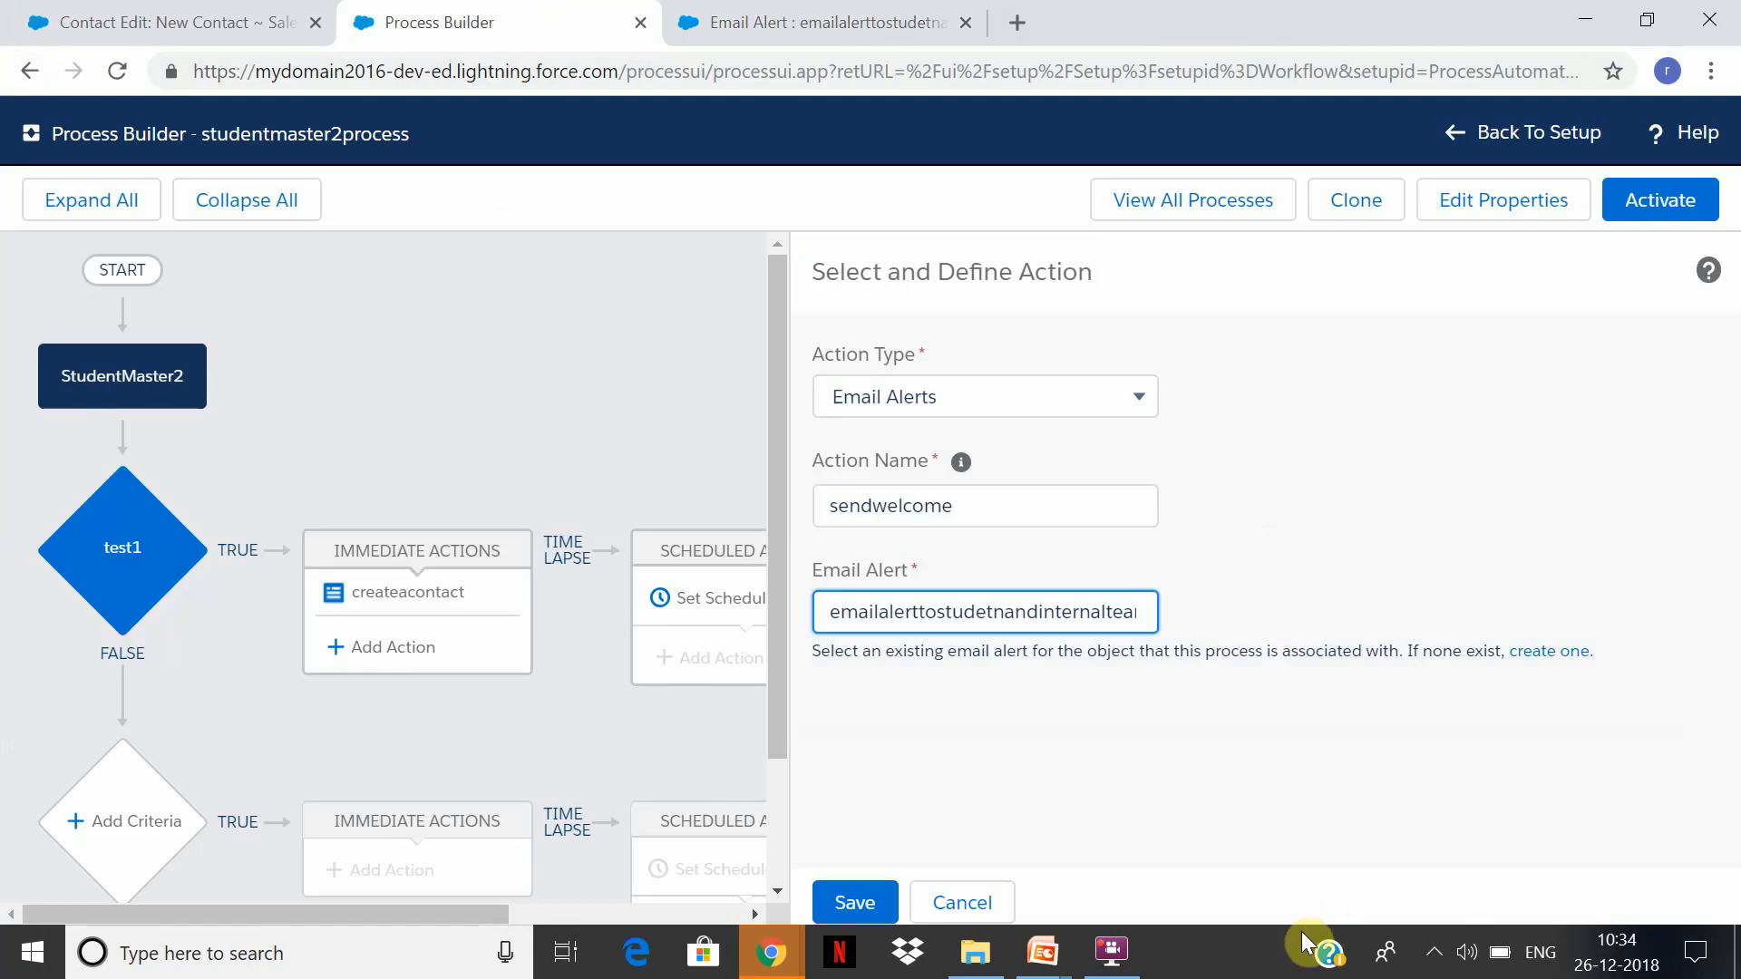
# Save the sendwelcome action and expand the list of immediate actions under test1.
pyautogui.click(835, 898)
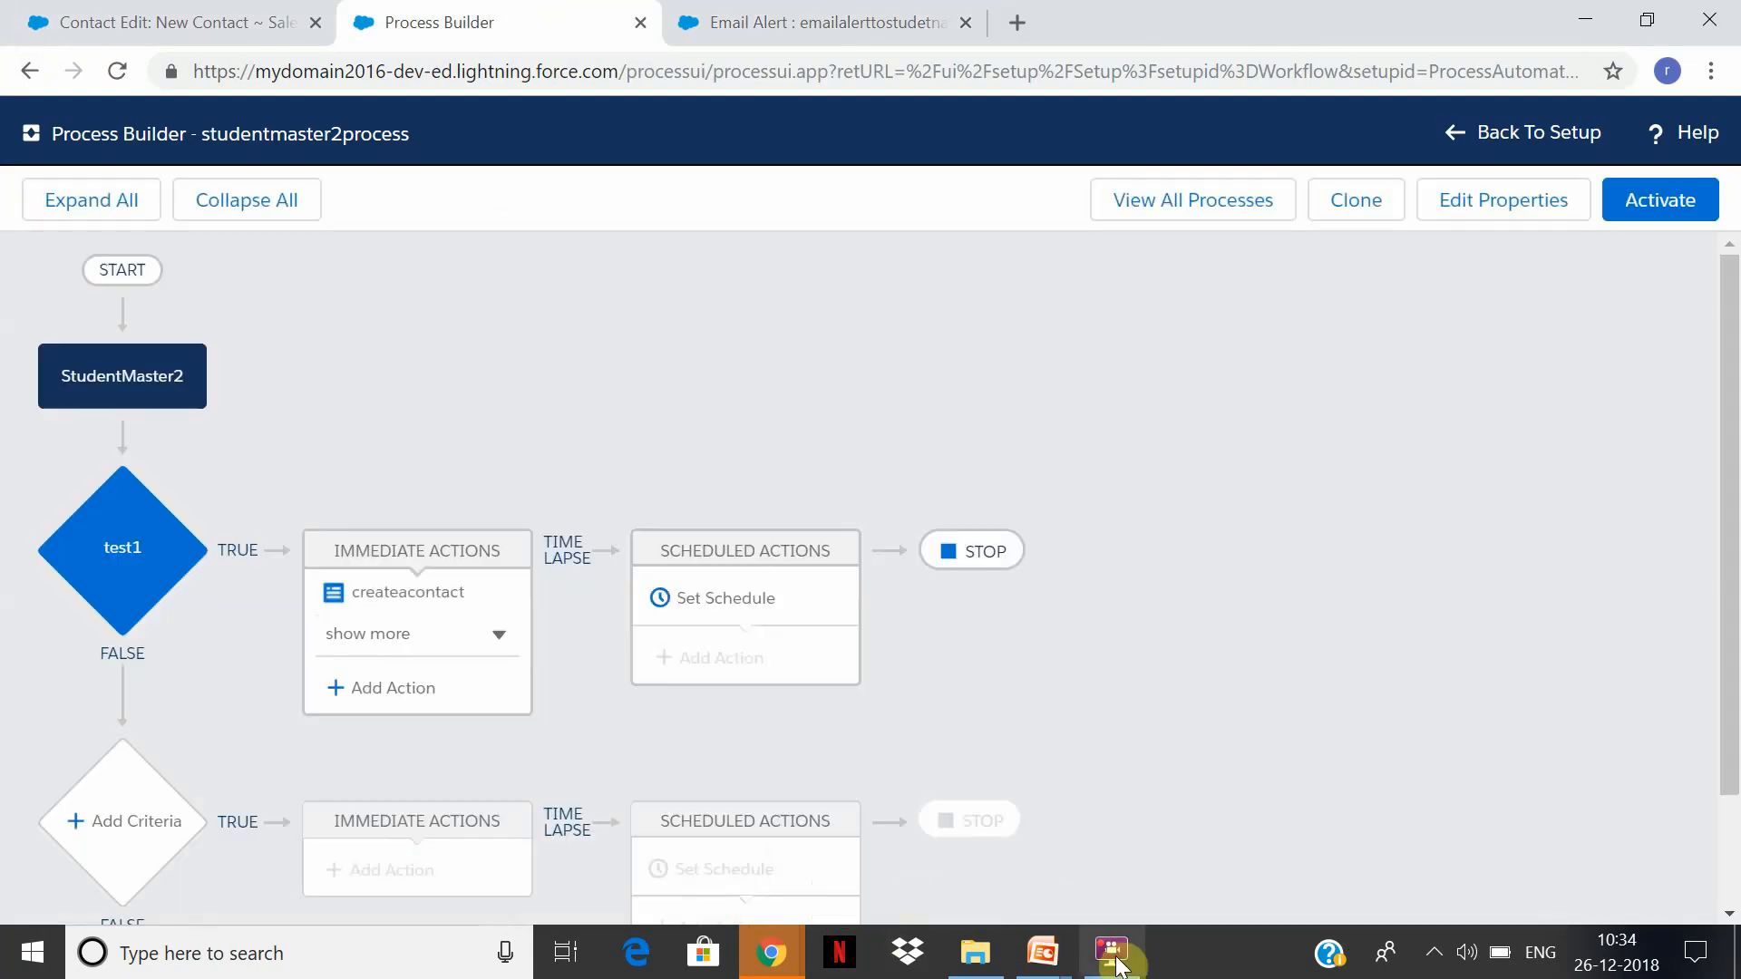
pyautogui.click(1112, 950)
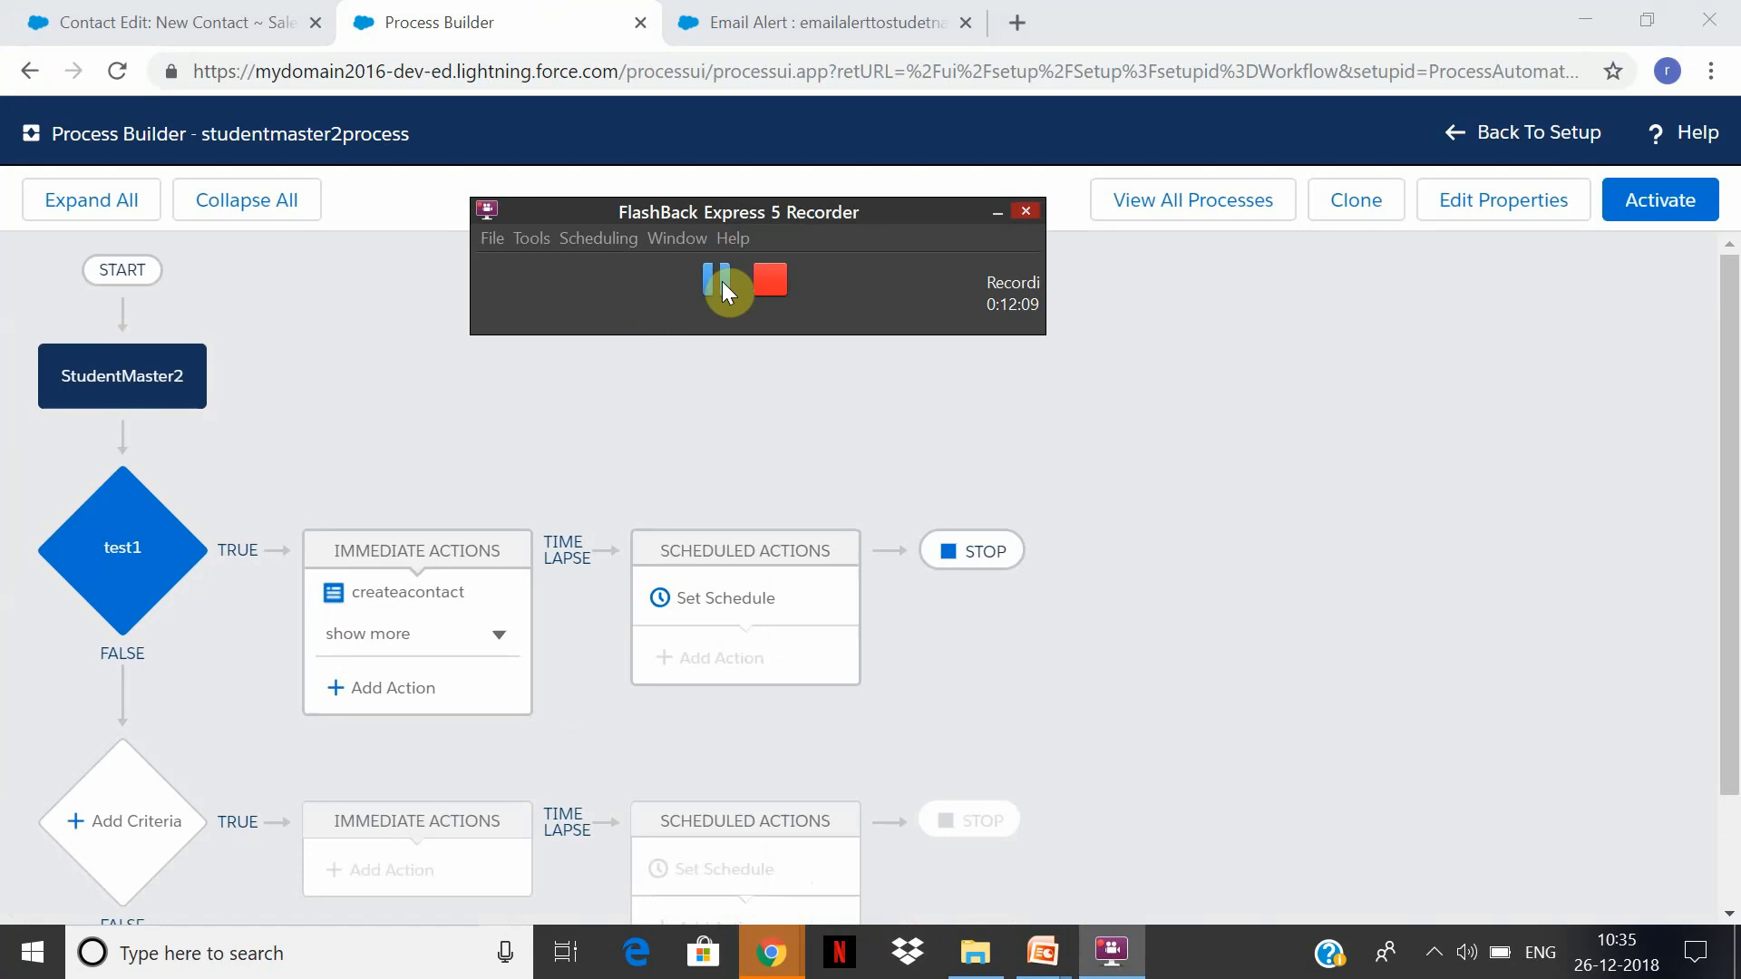
pyautogui.click(499, 639)
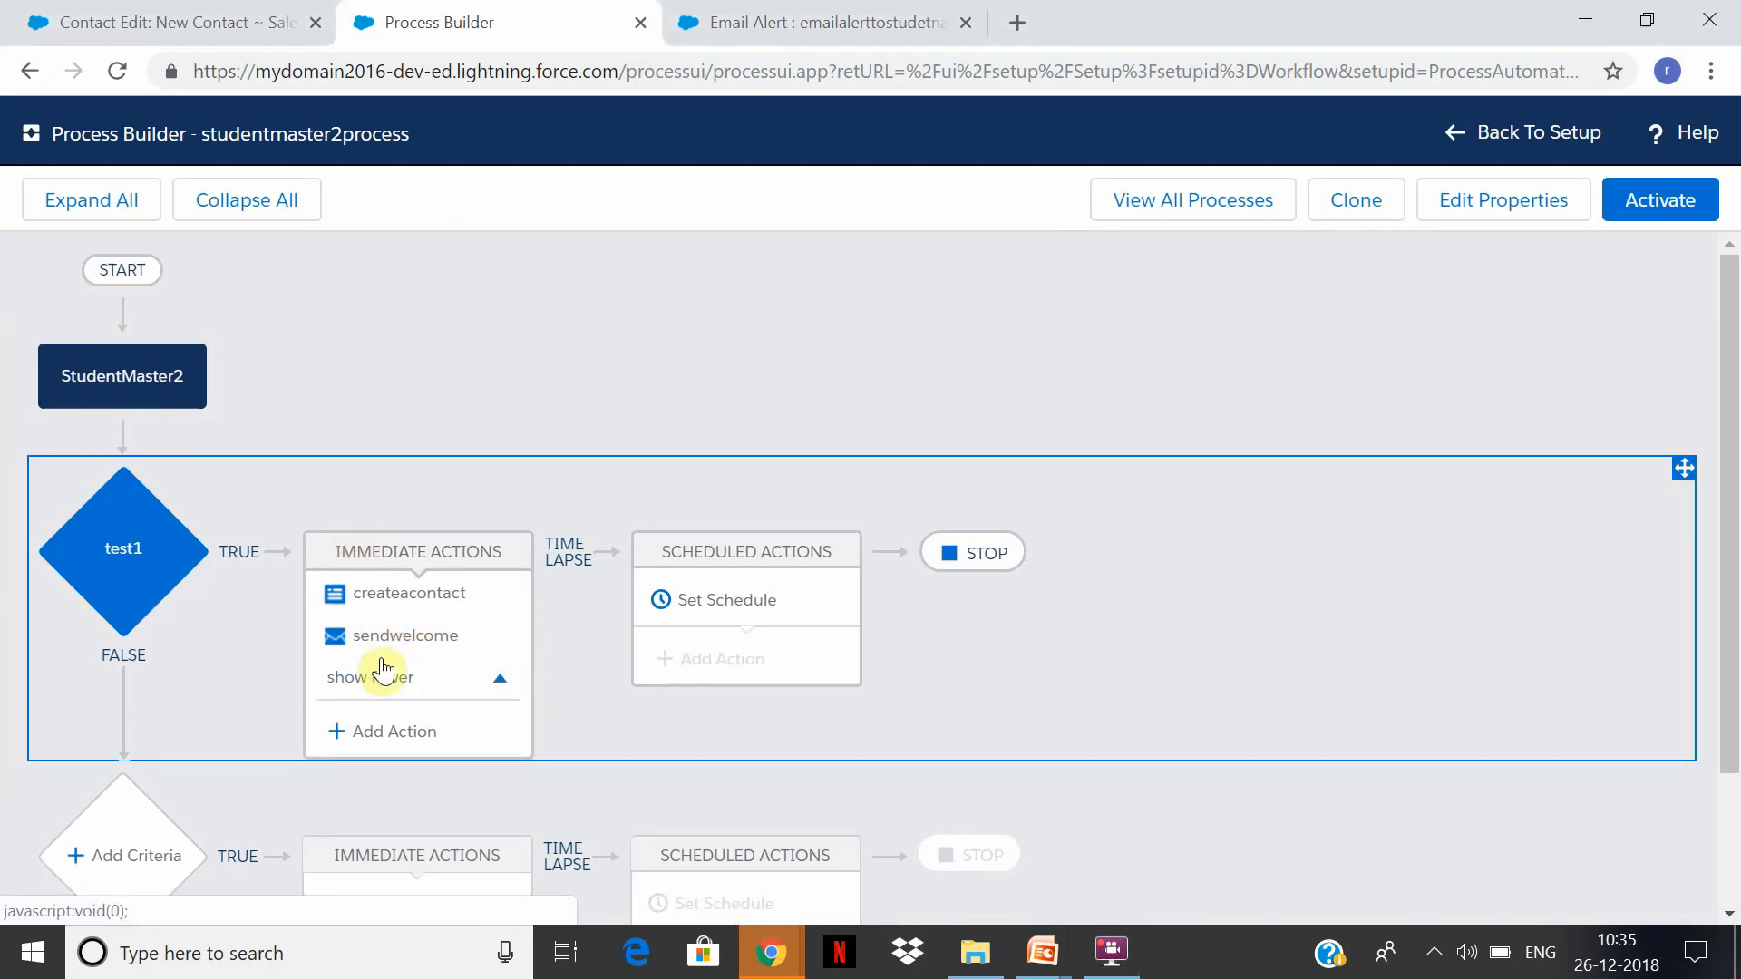
# Add another immediate action of type Post to Chatter under test1 and name it poststudentreated.
pyautogui.click(416, 734)
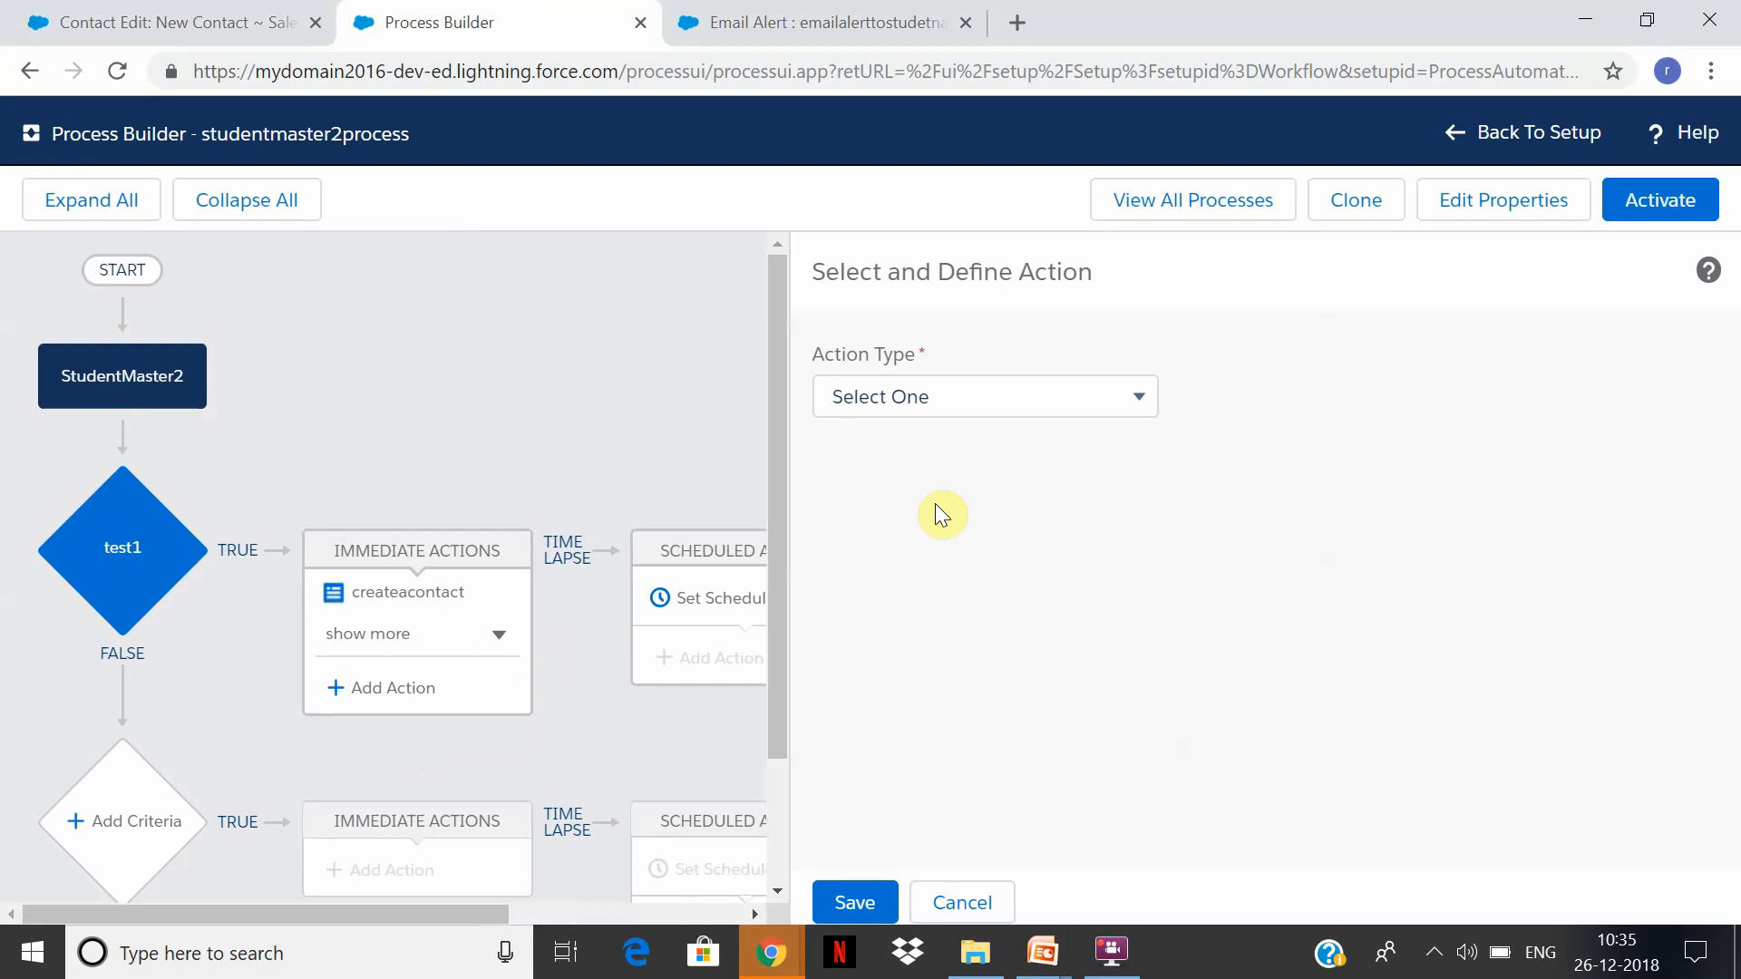
pyautogui.click(1139, 404)
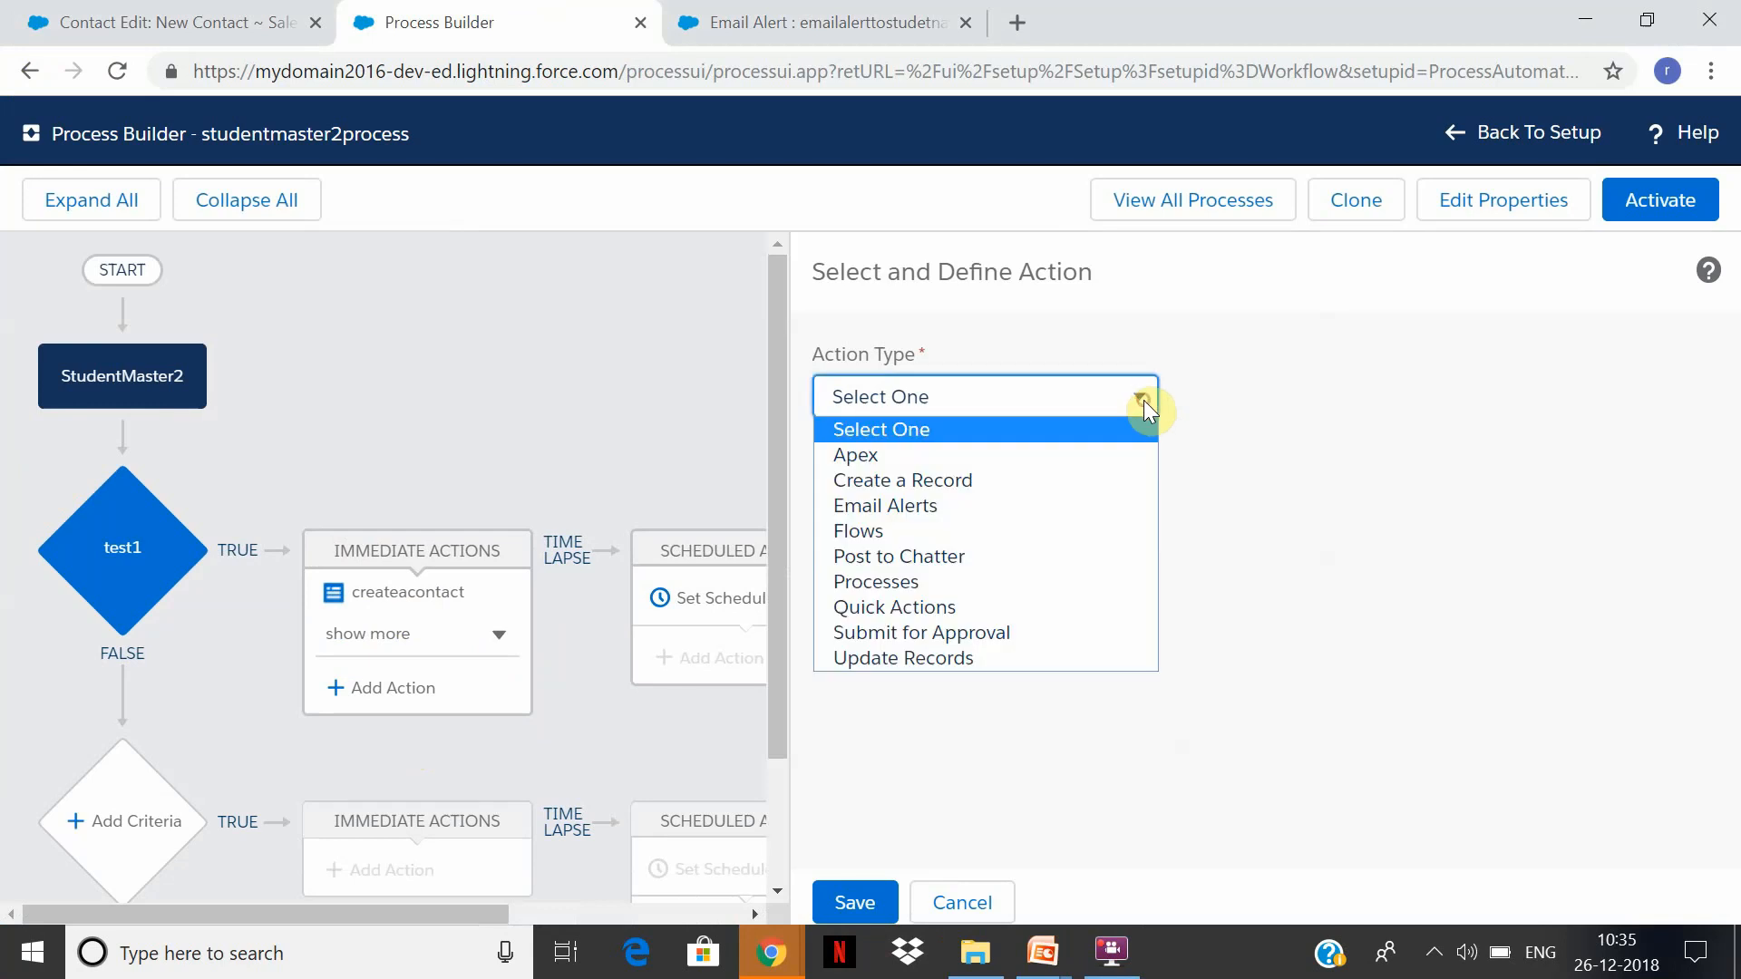
pyautogui.click(1083, 564)
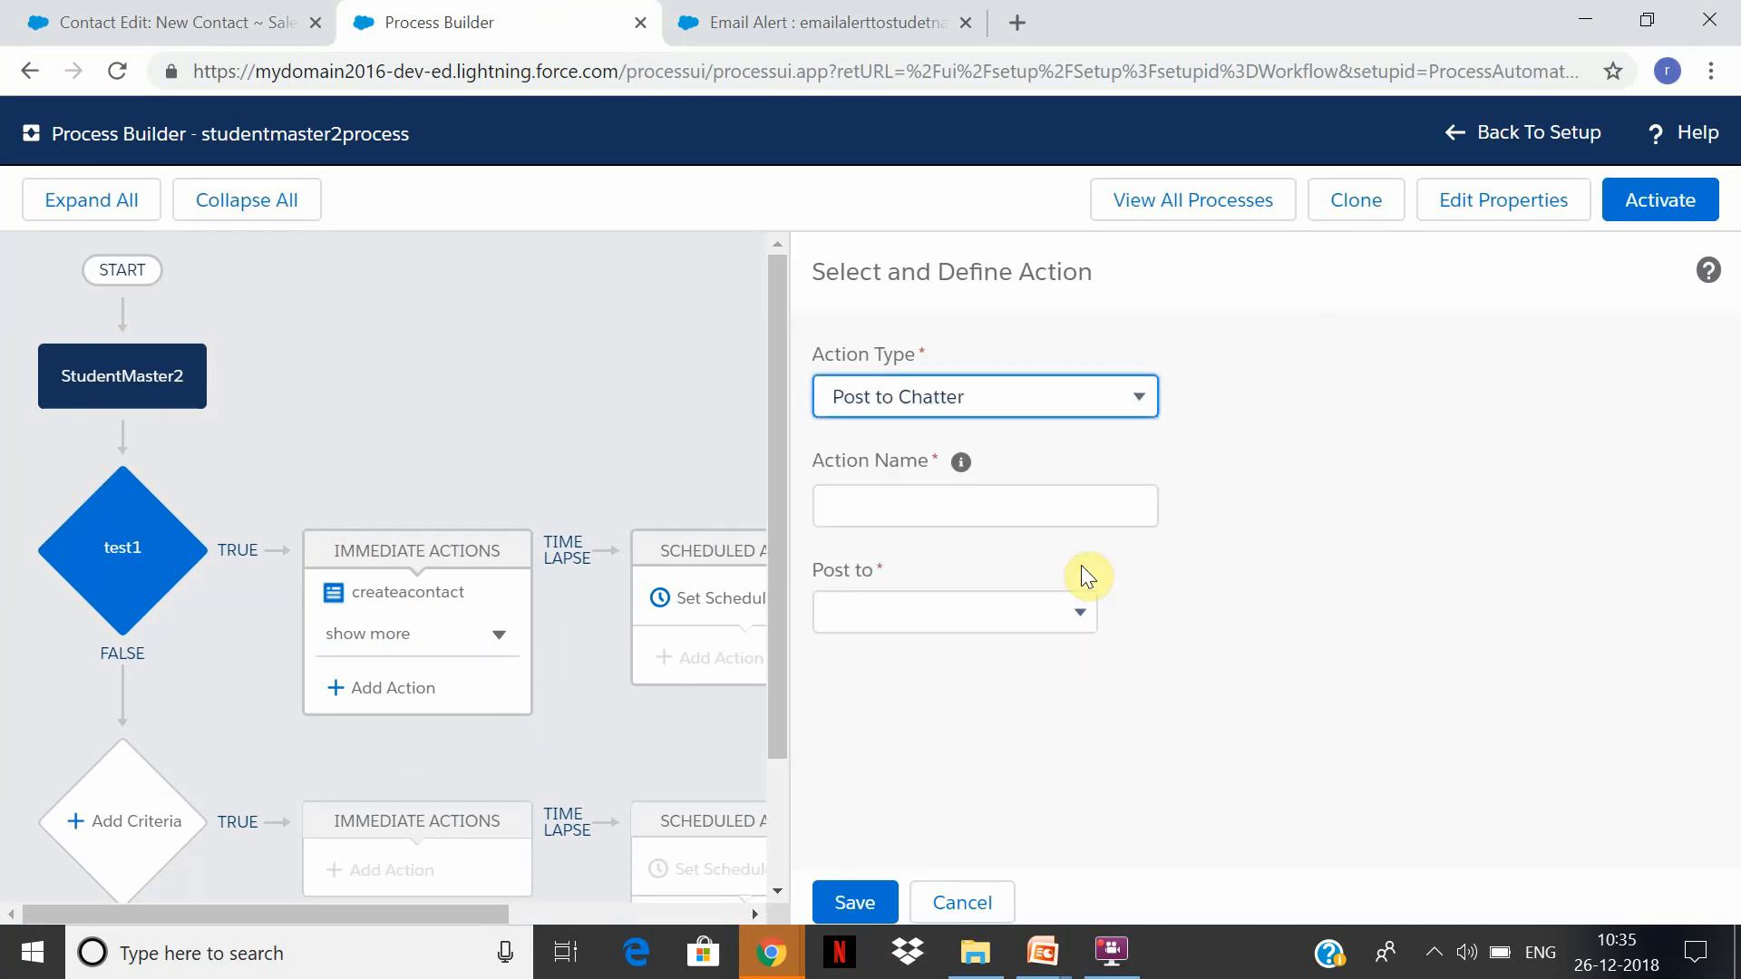
pyautogui.click(1099, 508)
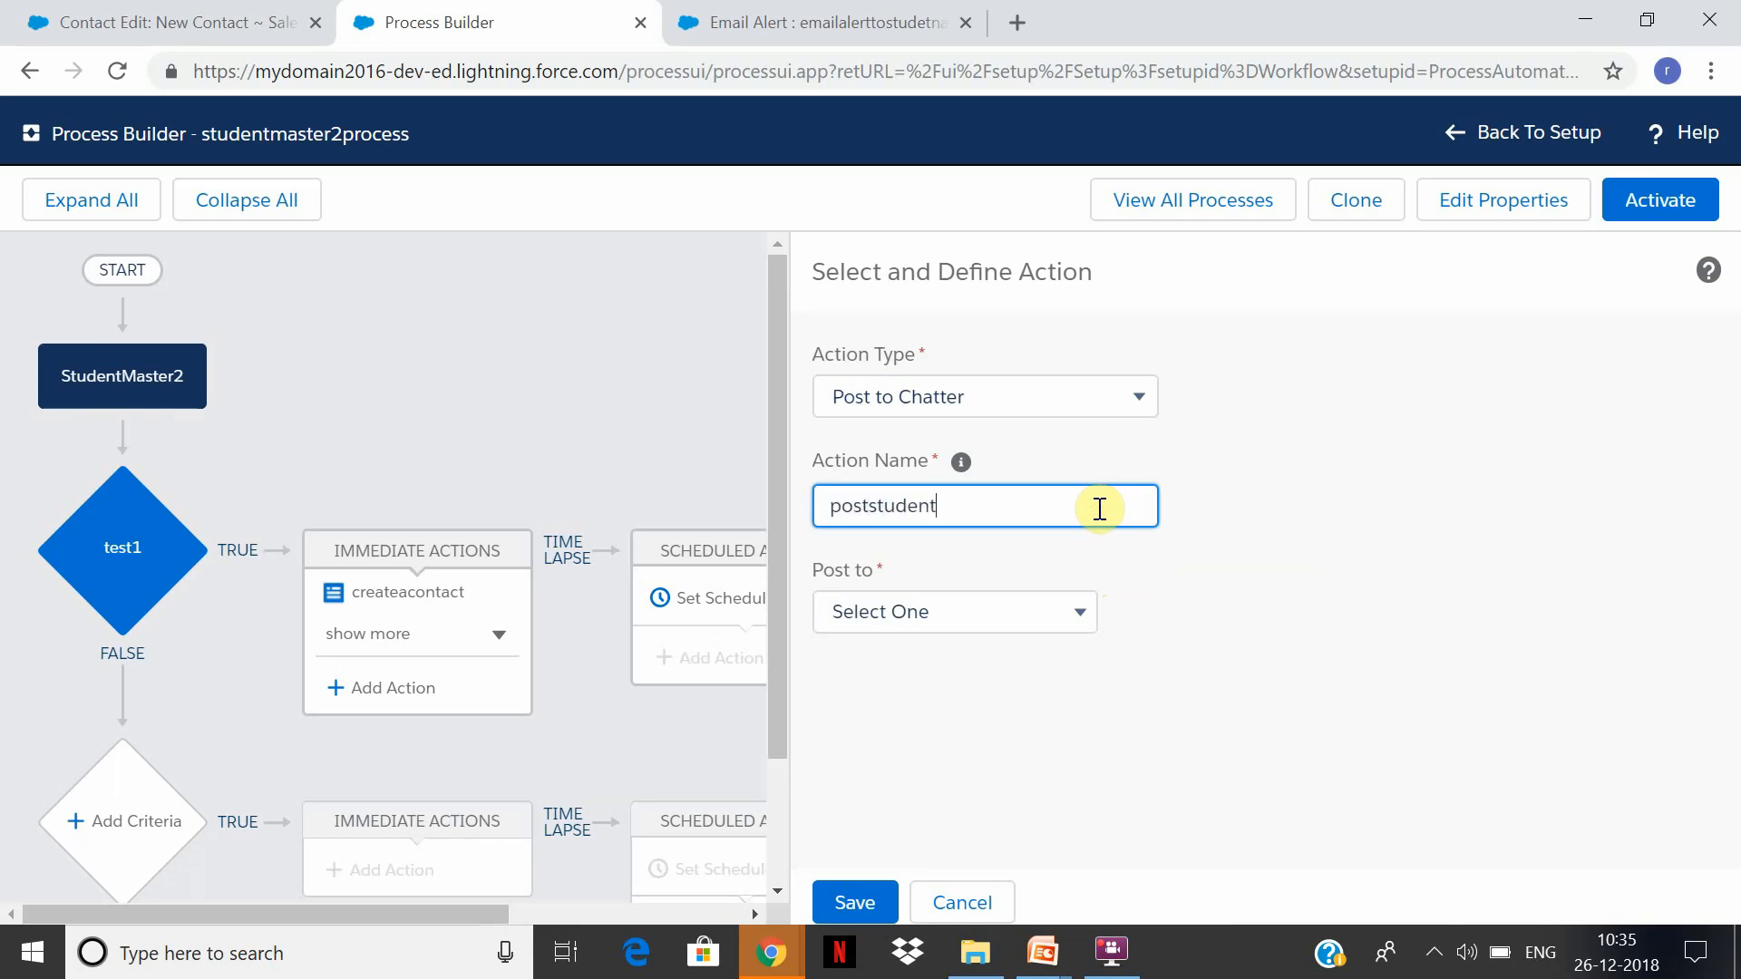
pyautogui.write('poststudentreated')
pyautogui.hotkey('ctrl', 'a')
# Set the Chatter post to go to a user, search for the intended recipient and choose them.
pyautogui.click(1040, 626)
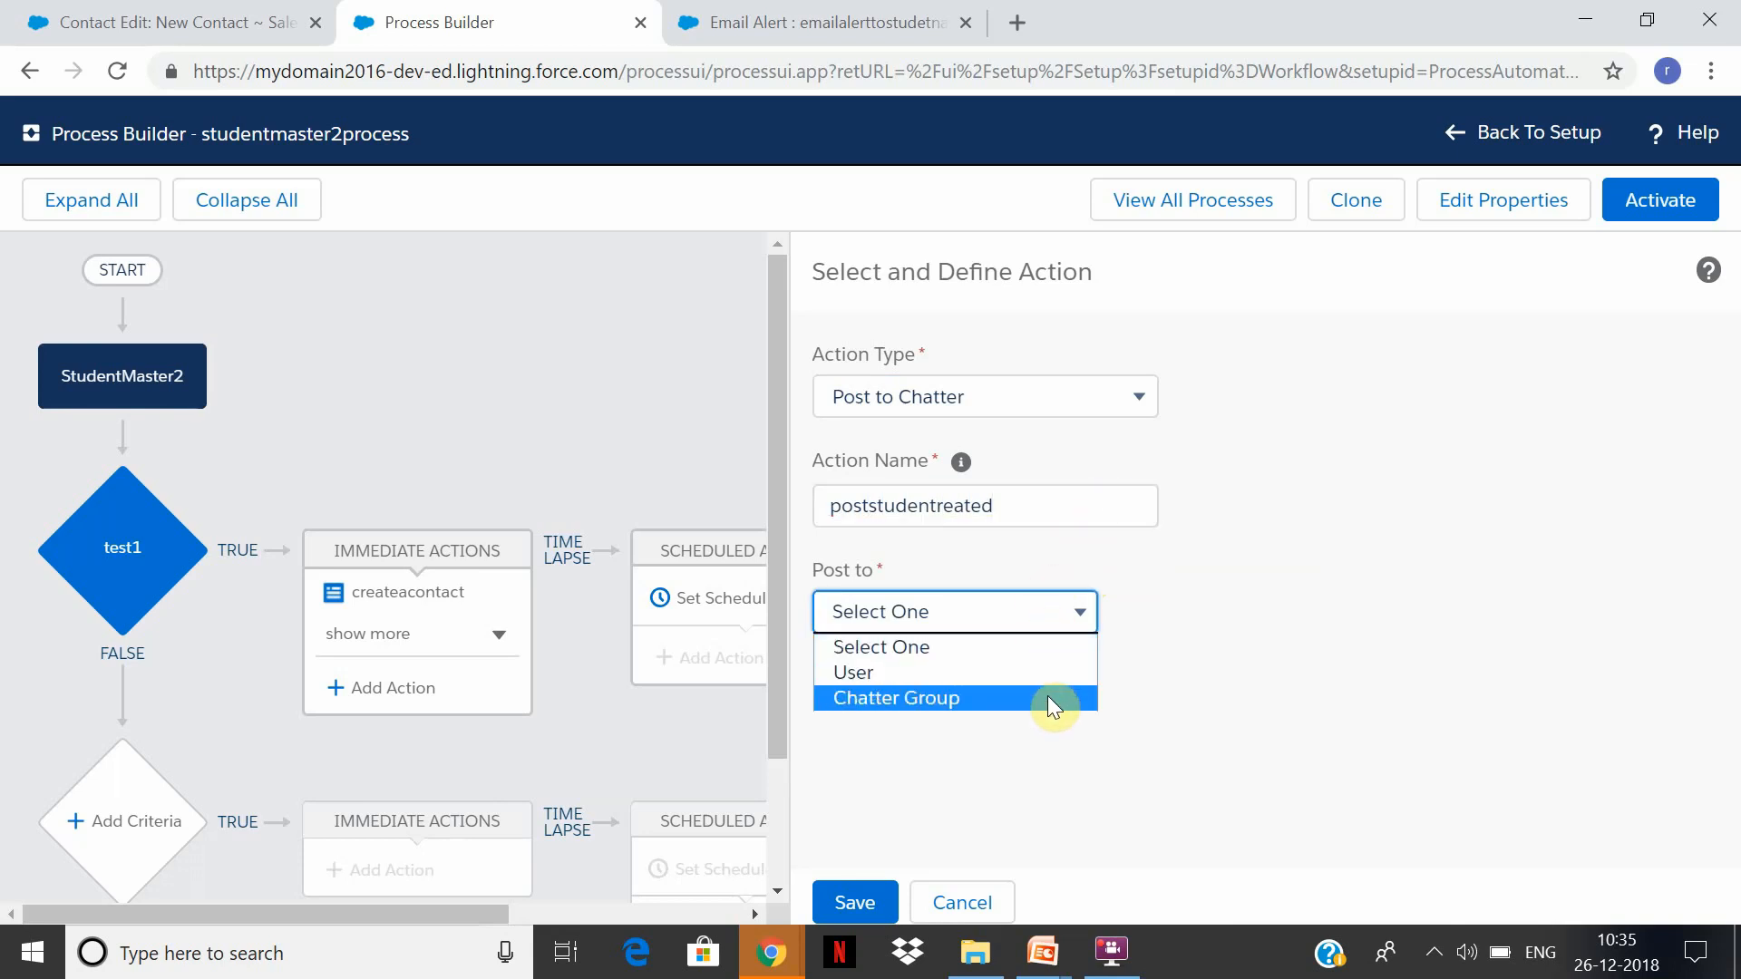
pyautogui.click(1057, 670)
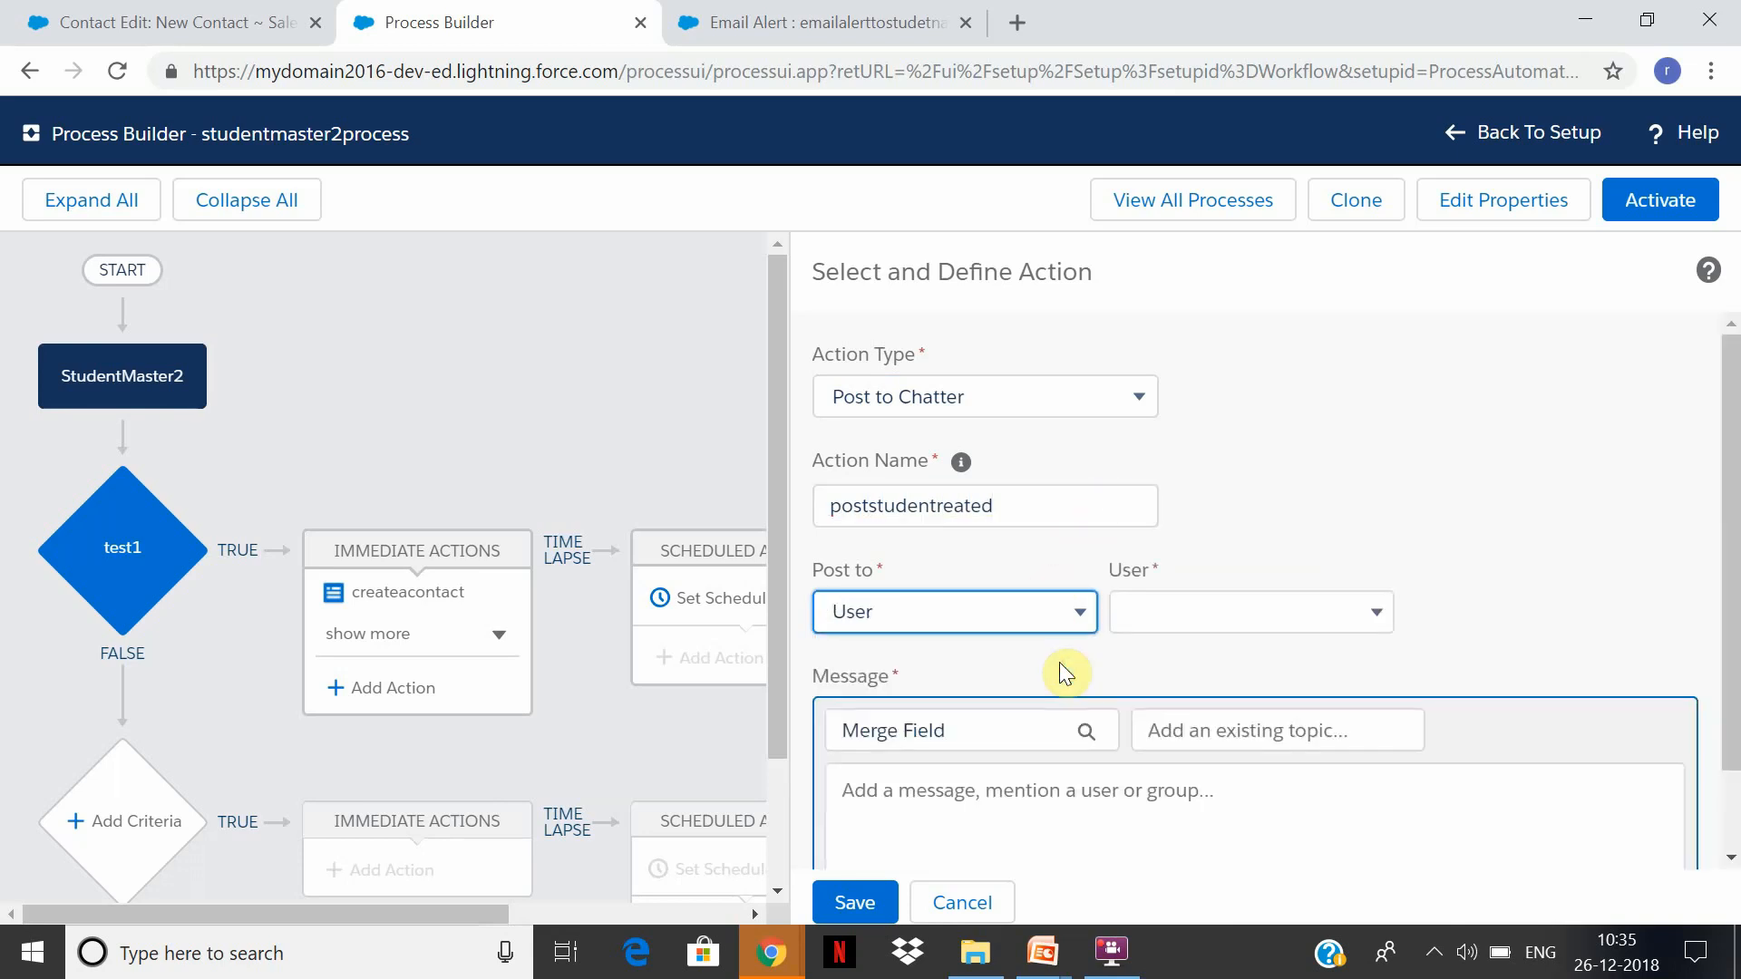
pyautogui.click(1167, 611)
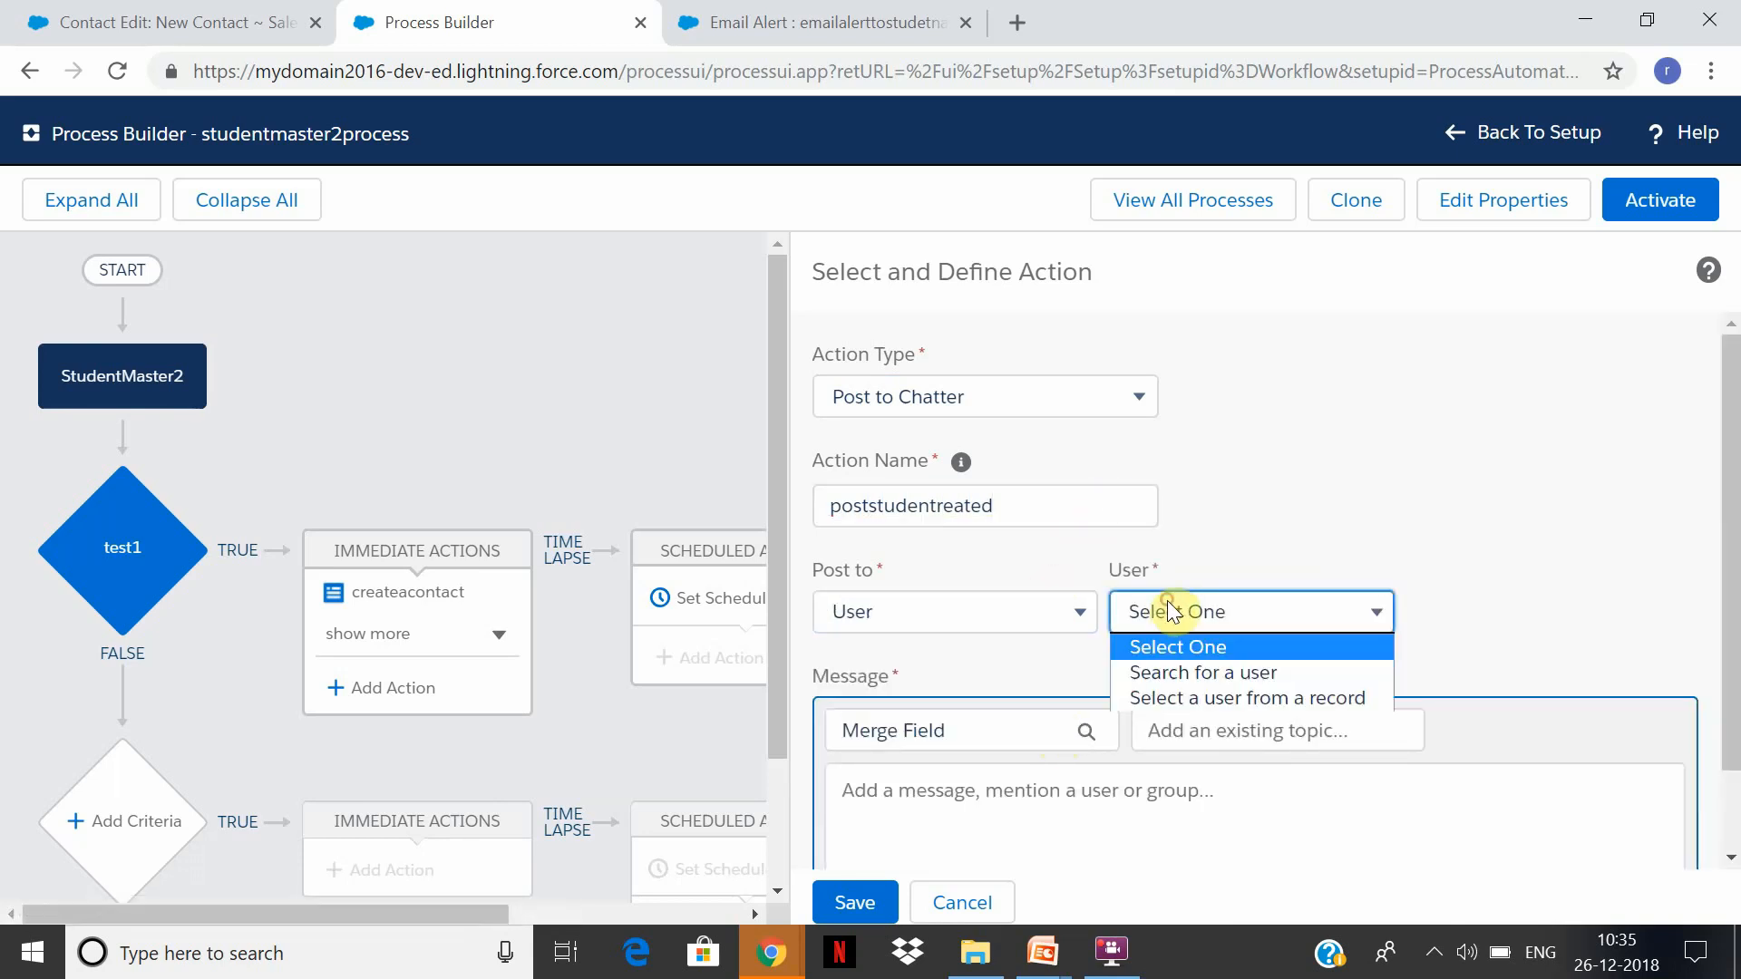
pyautogui.click(1217, 671)
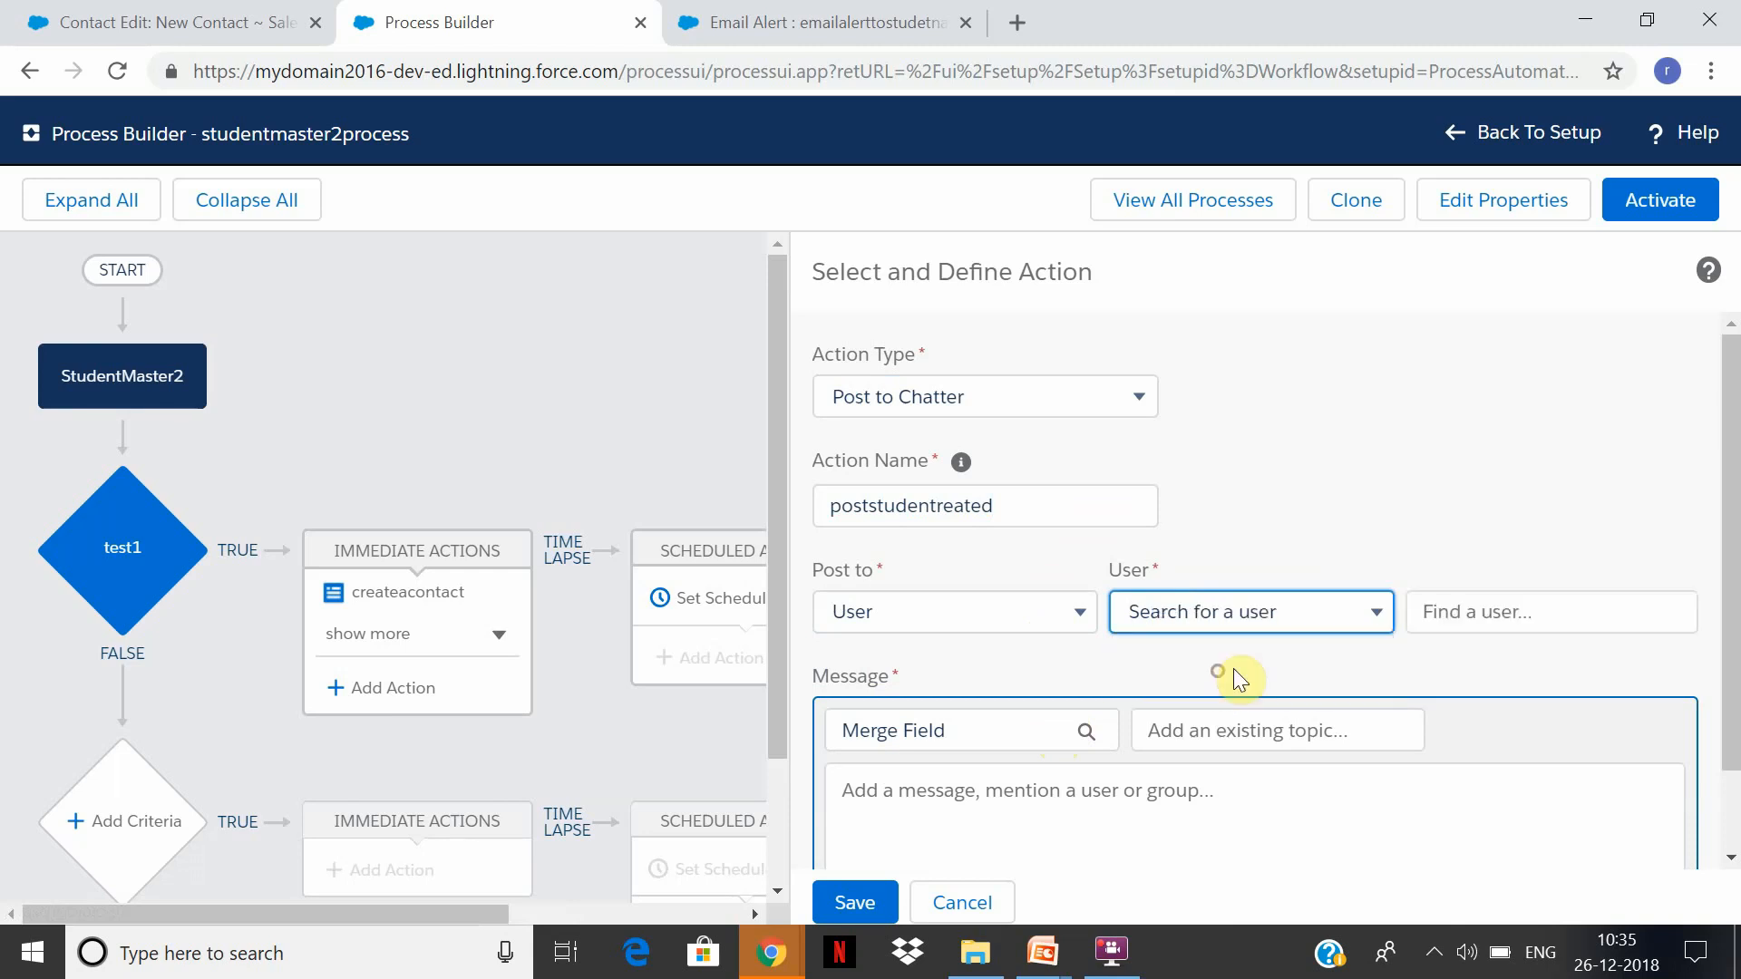
pyautogui.scroll(-1, 1406, 616)
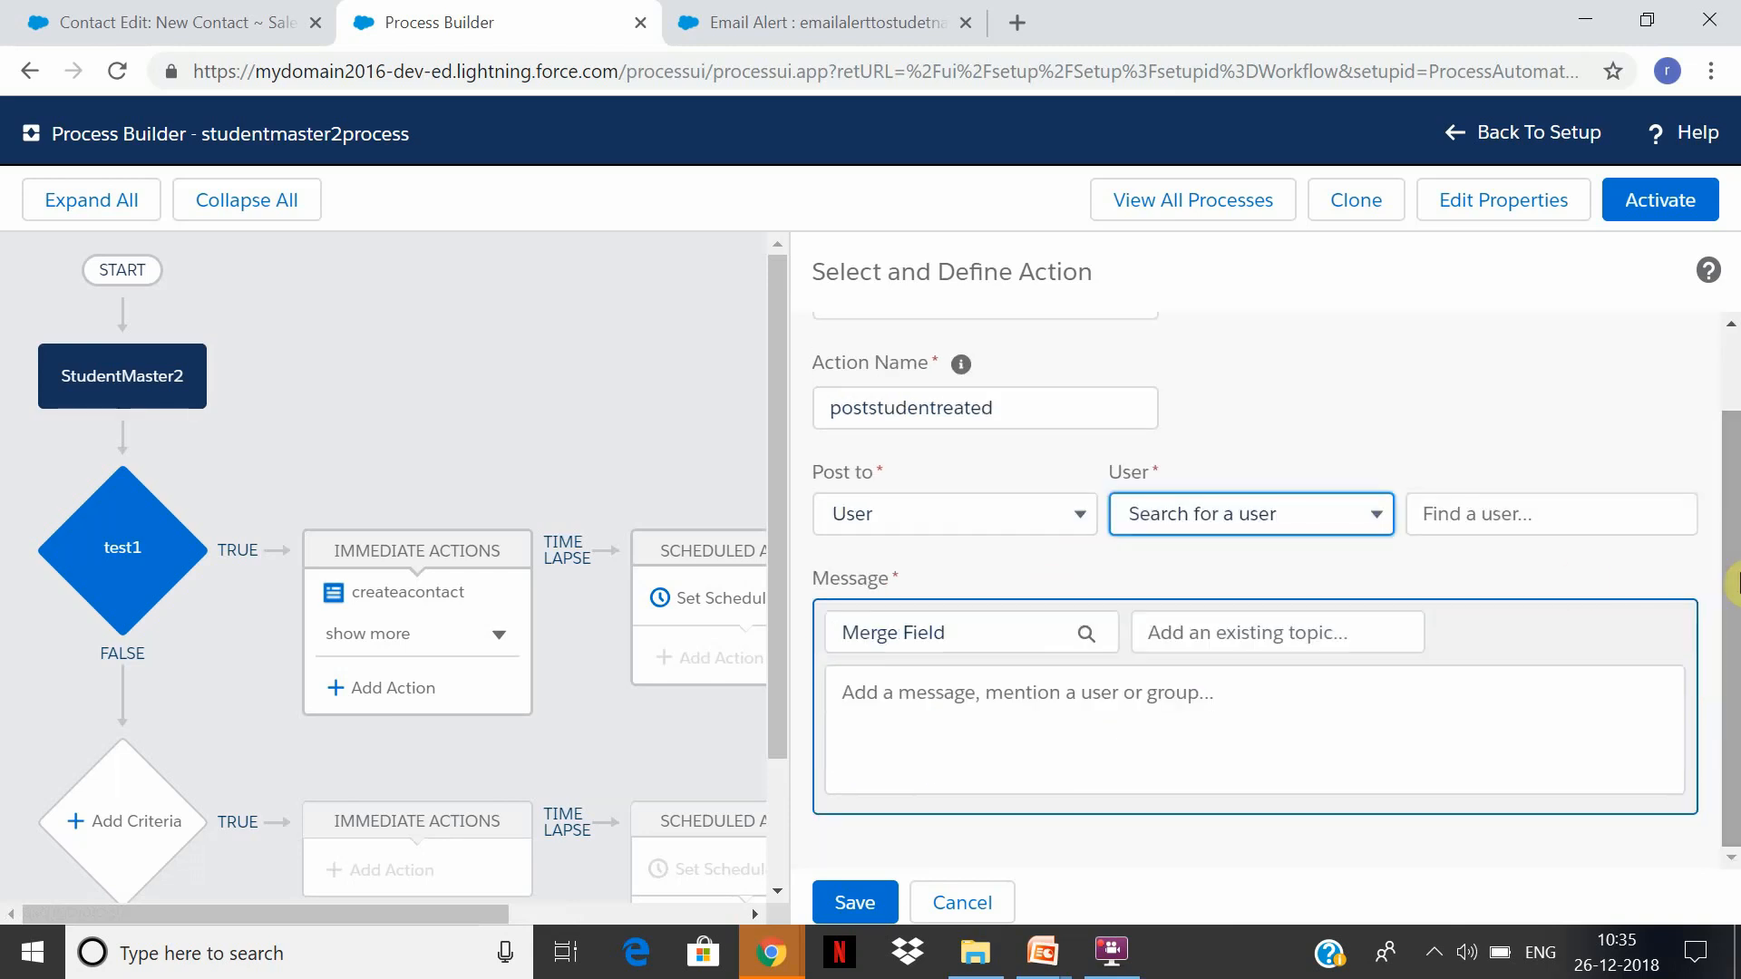
pyautogui.click(1529, 516)
pyautogui.write('nare')
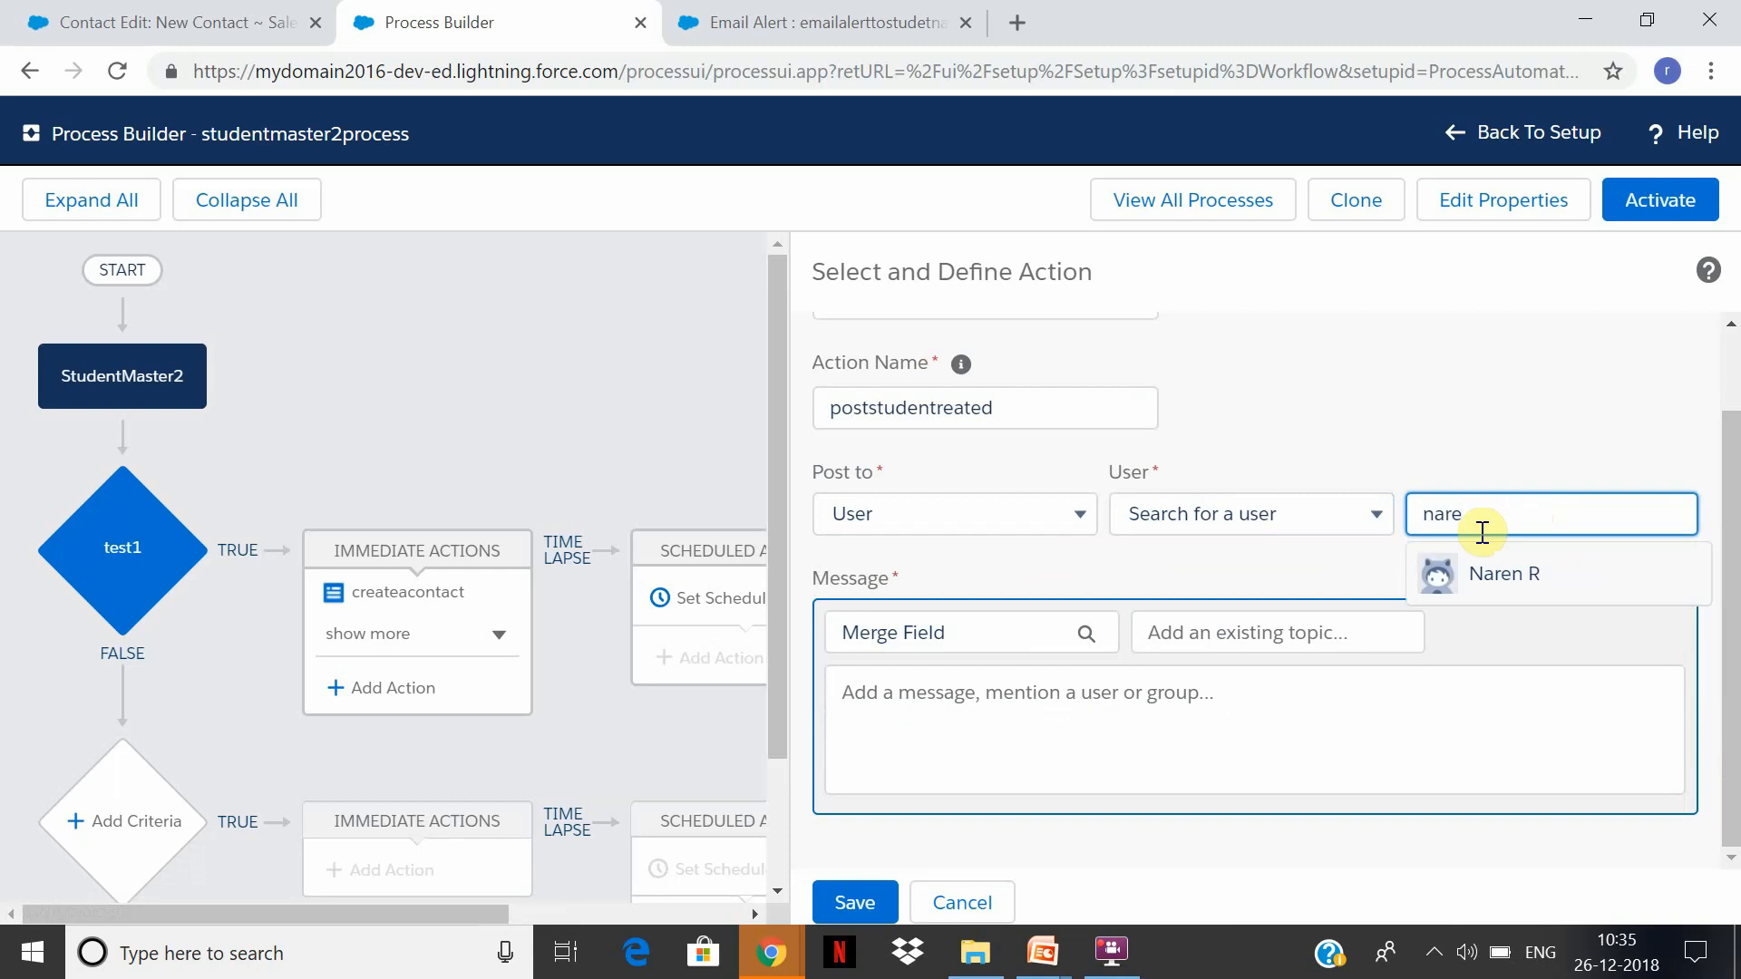
pyautogui.click(1444, 574)
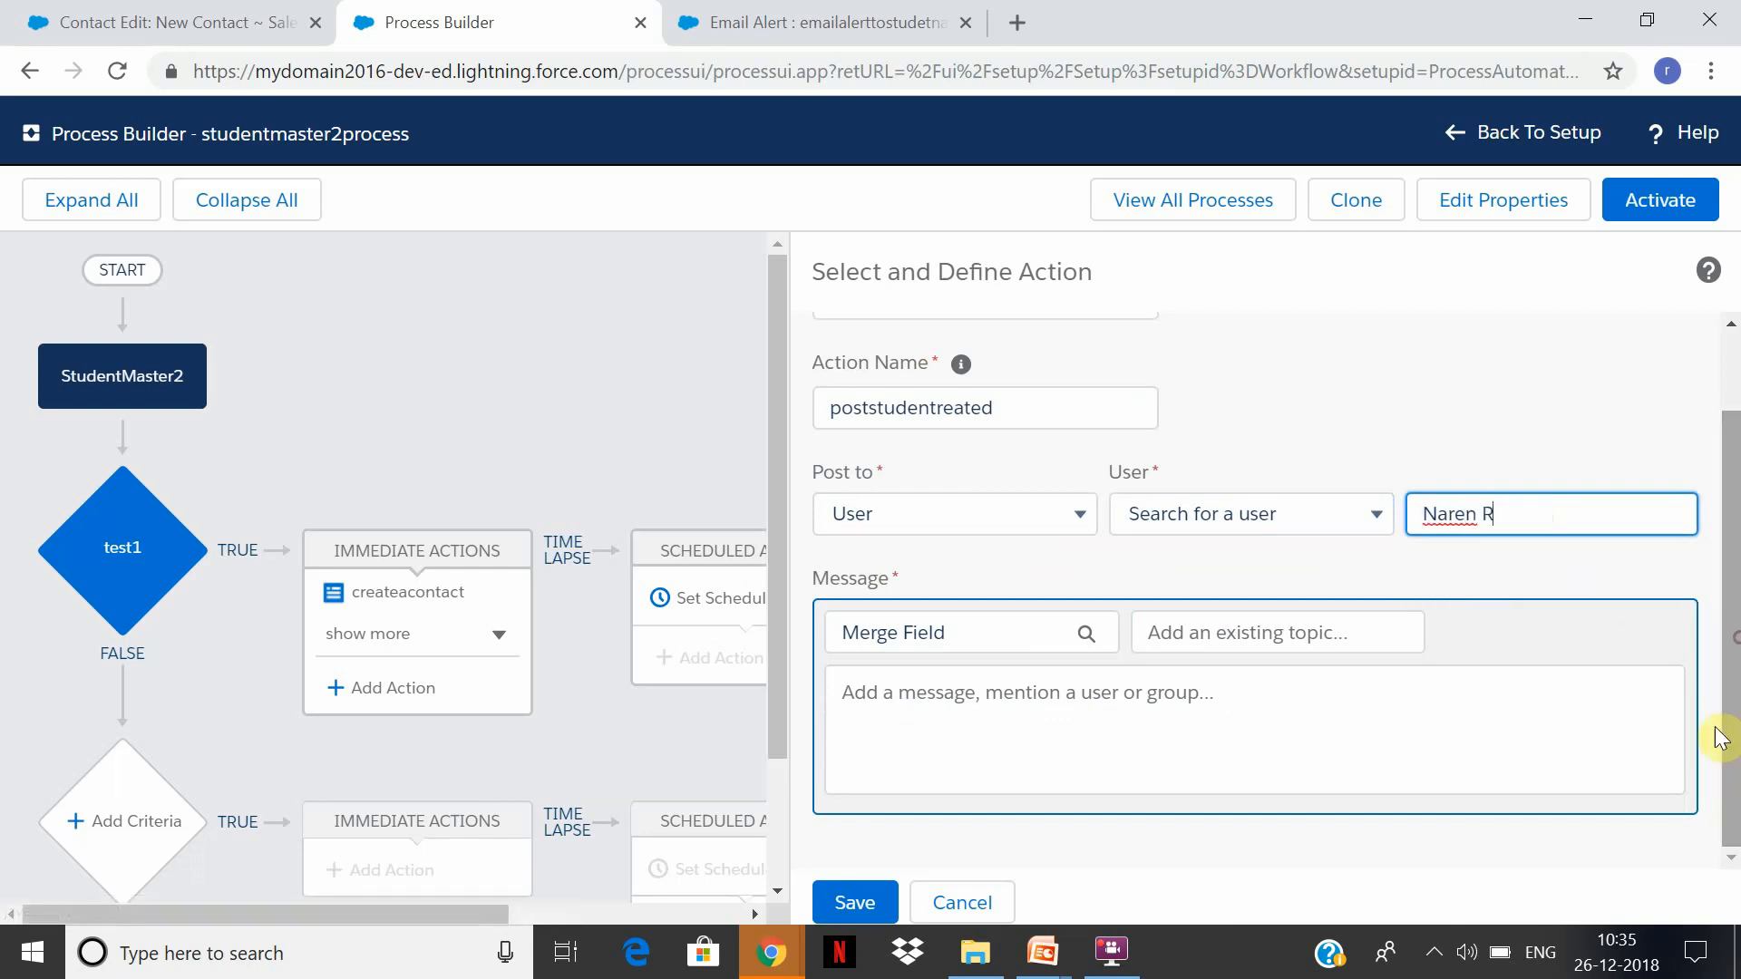
# Compose the post message from the StudentMaster2 Name merge field plus "was created ,please assit new student", and save the action.
pyautogui.click(1016, 639)
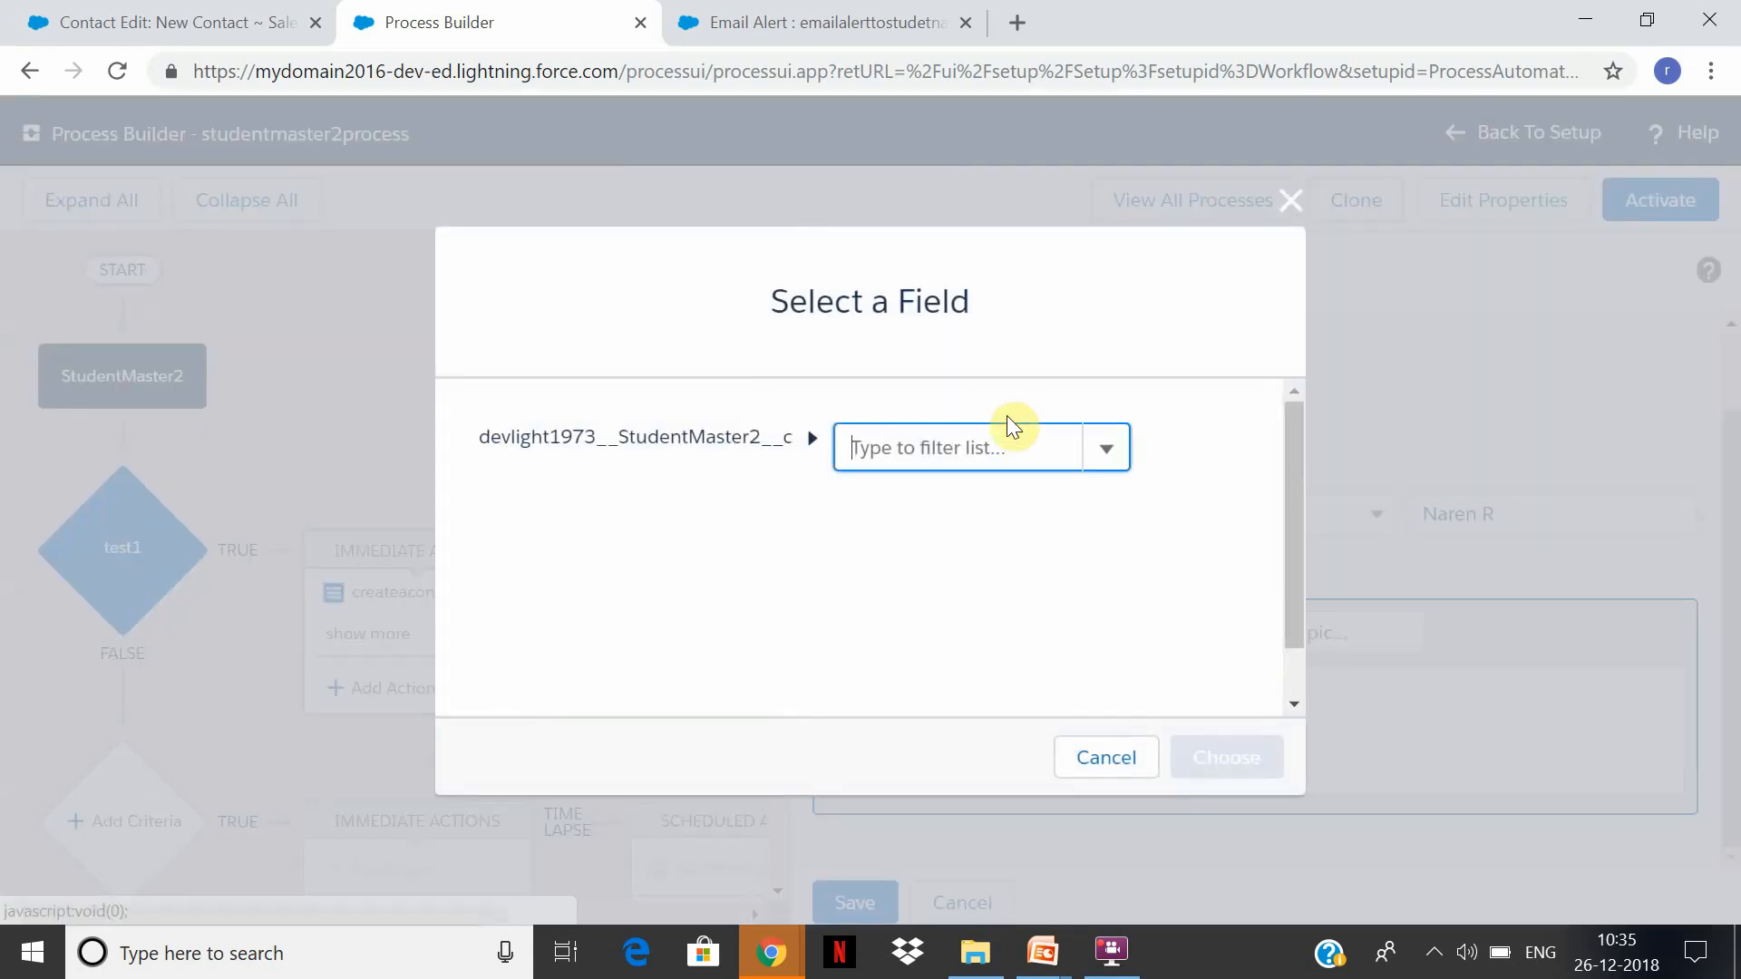
pyautogui.click(1112, 453)
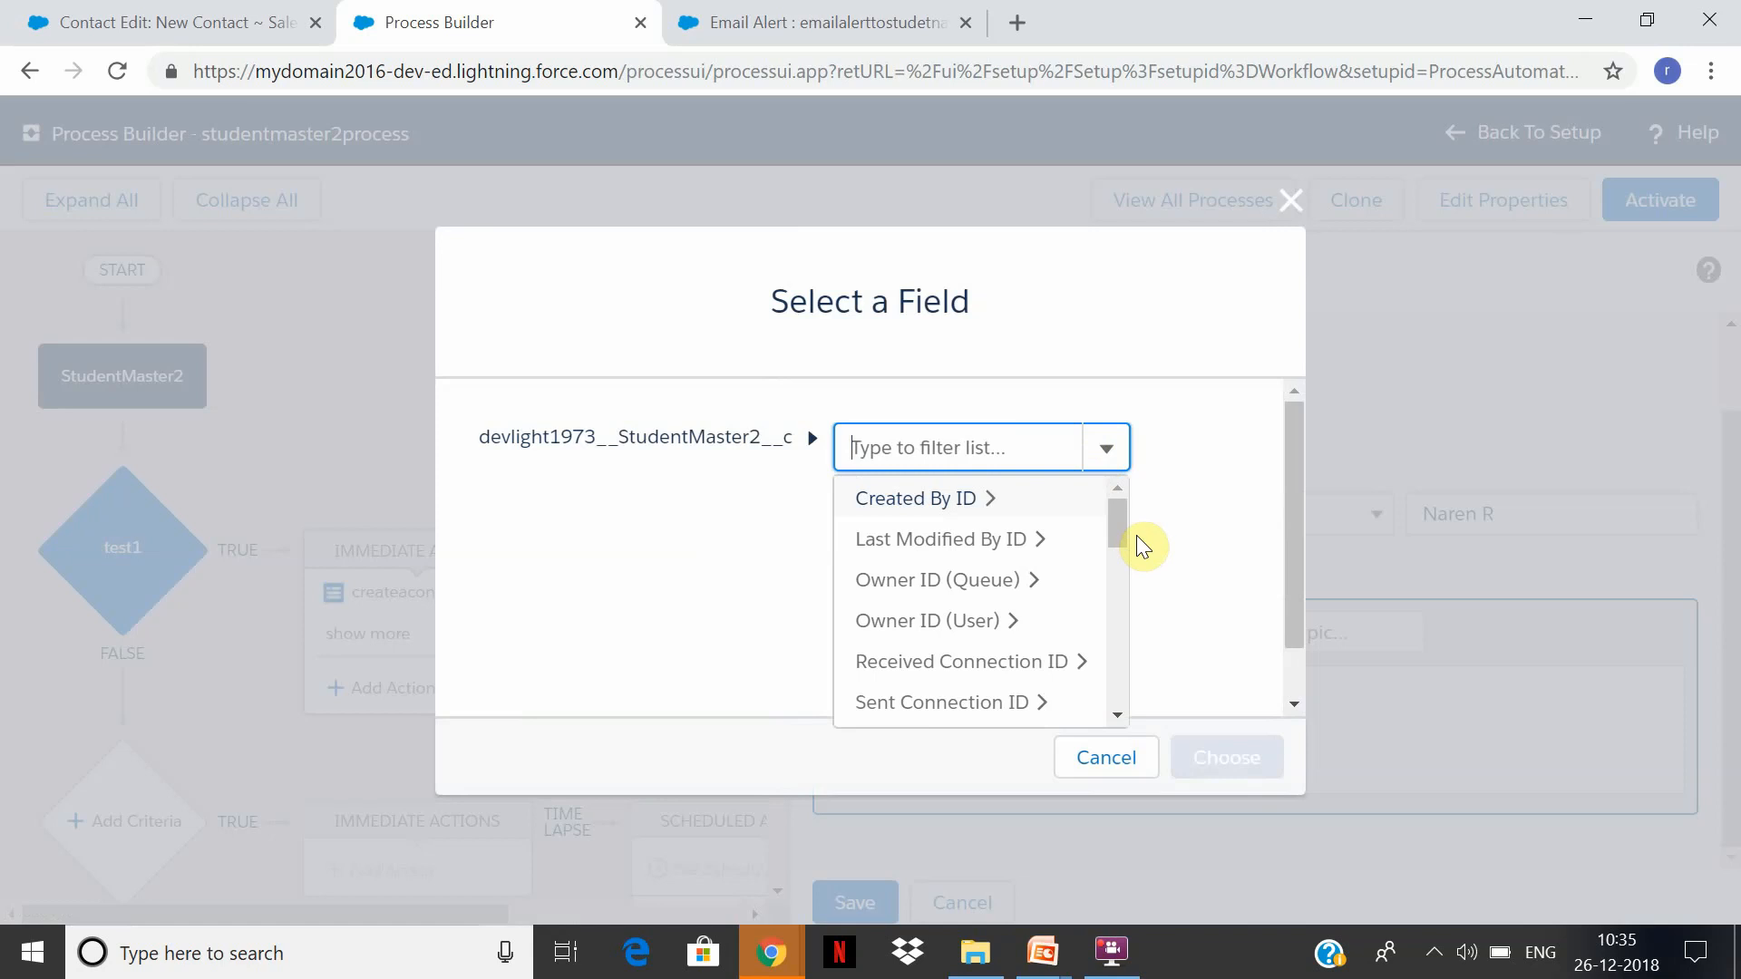
pyautogui.moveTo(1116, 512); pyautogui.dragTo(1101, 672)
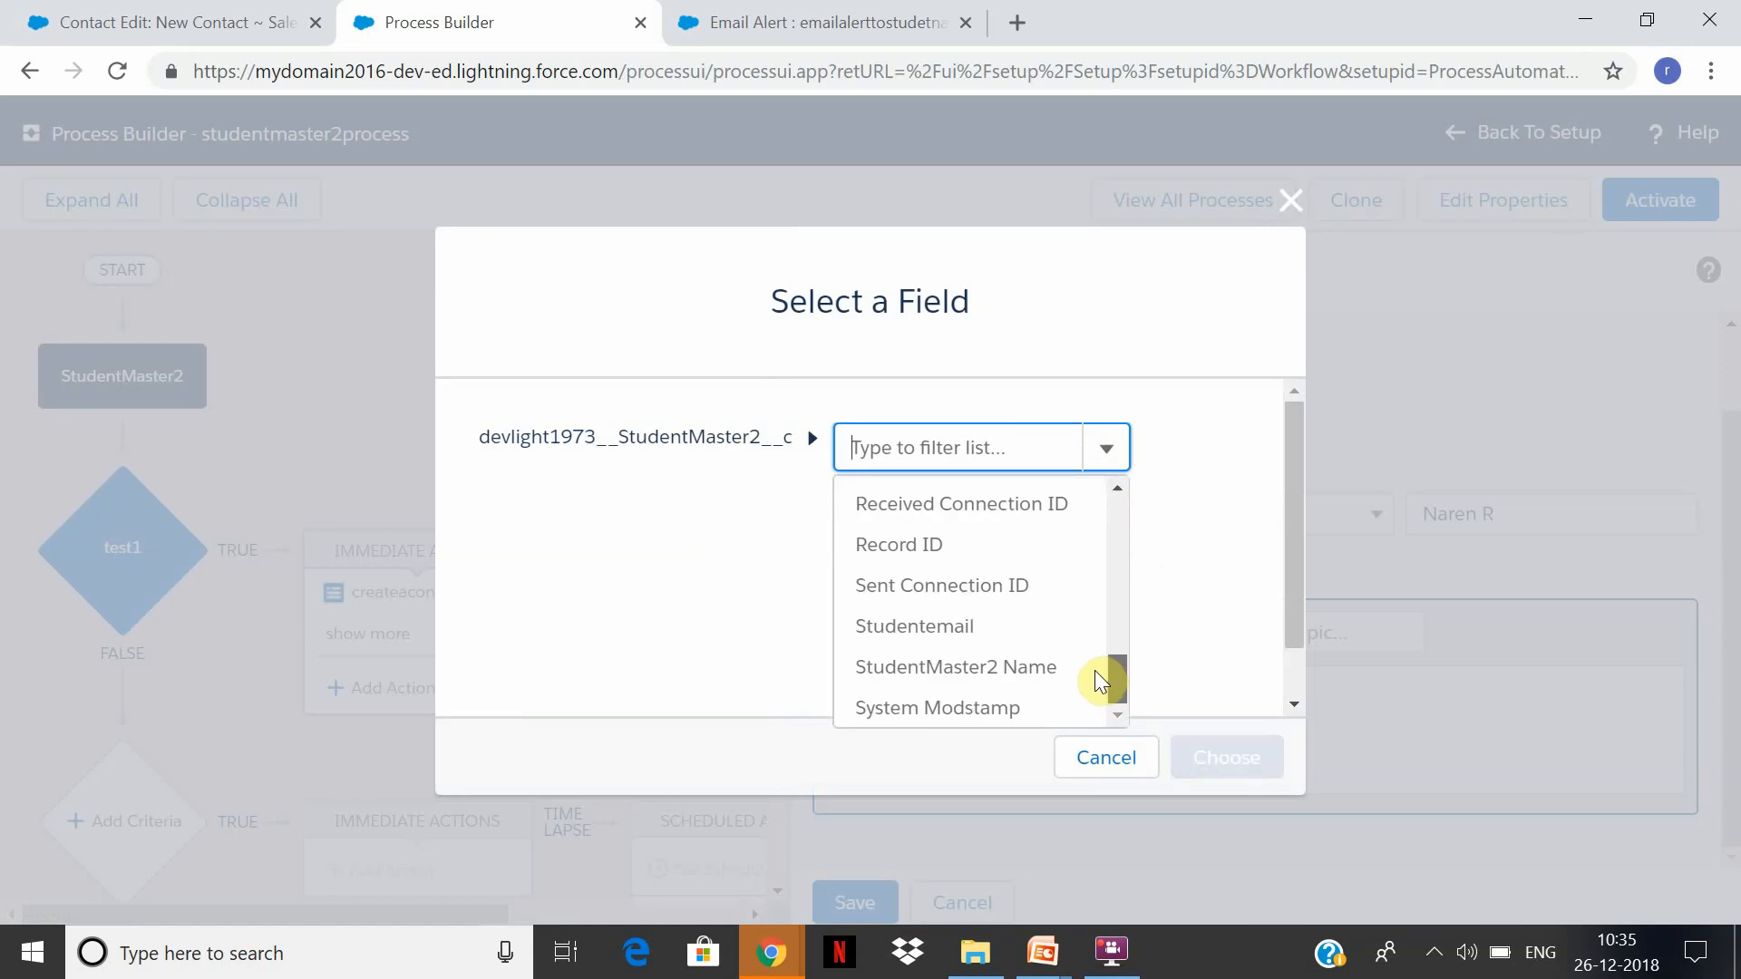
pyautogui.click(959, 679)
pyautogui.click(1254, 759)
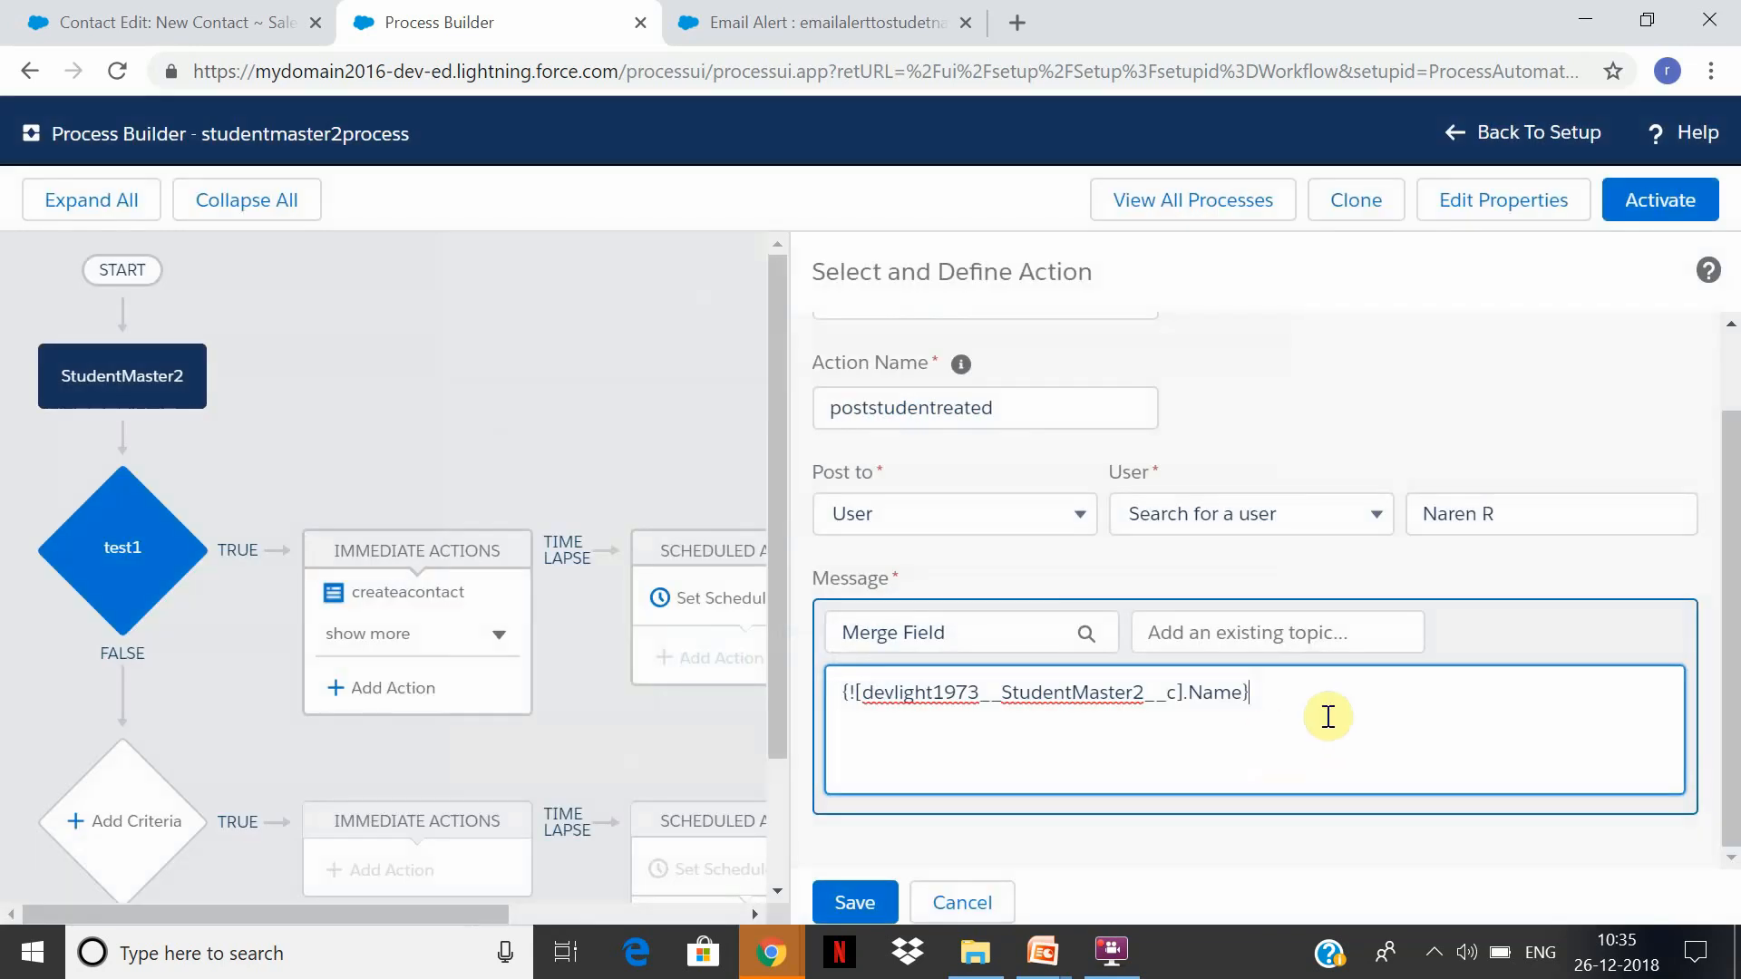
pyautogui.write('was cr')
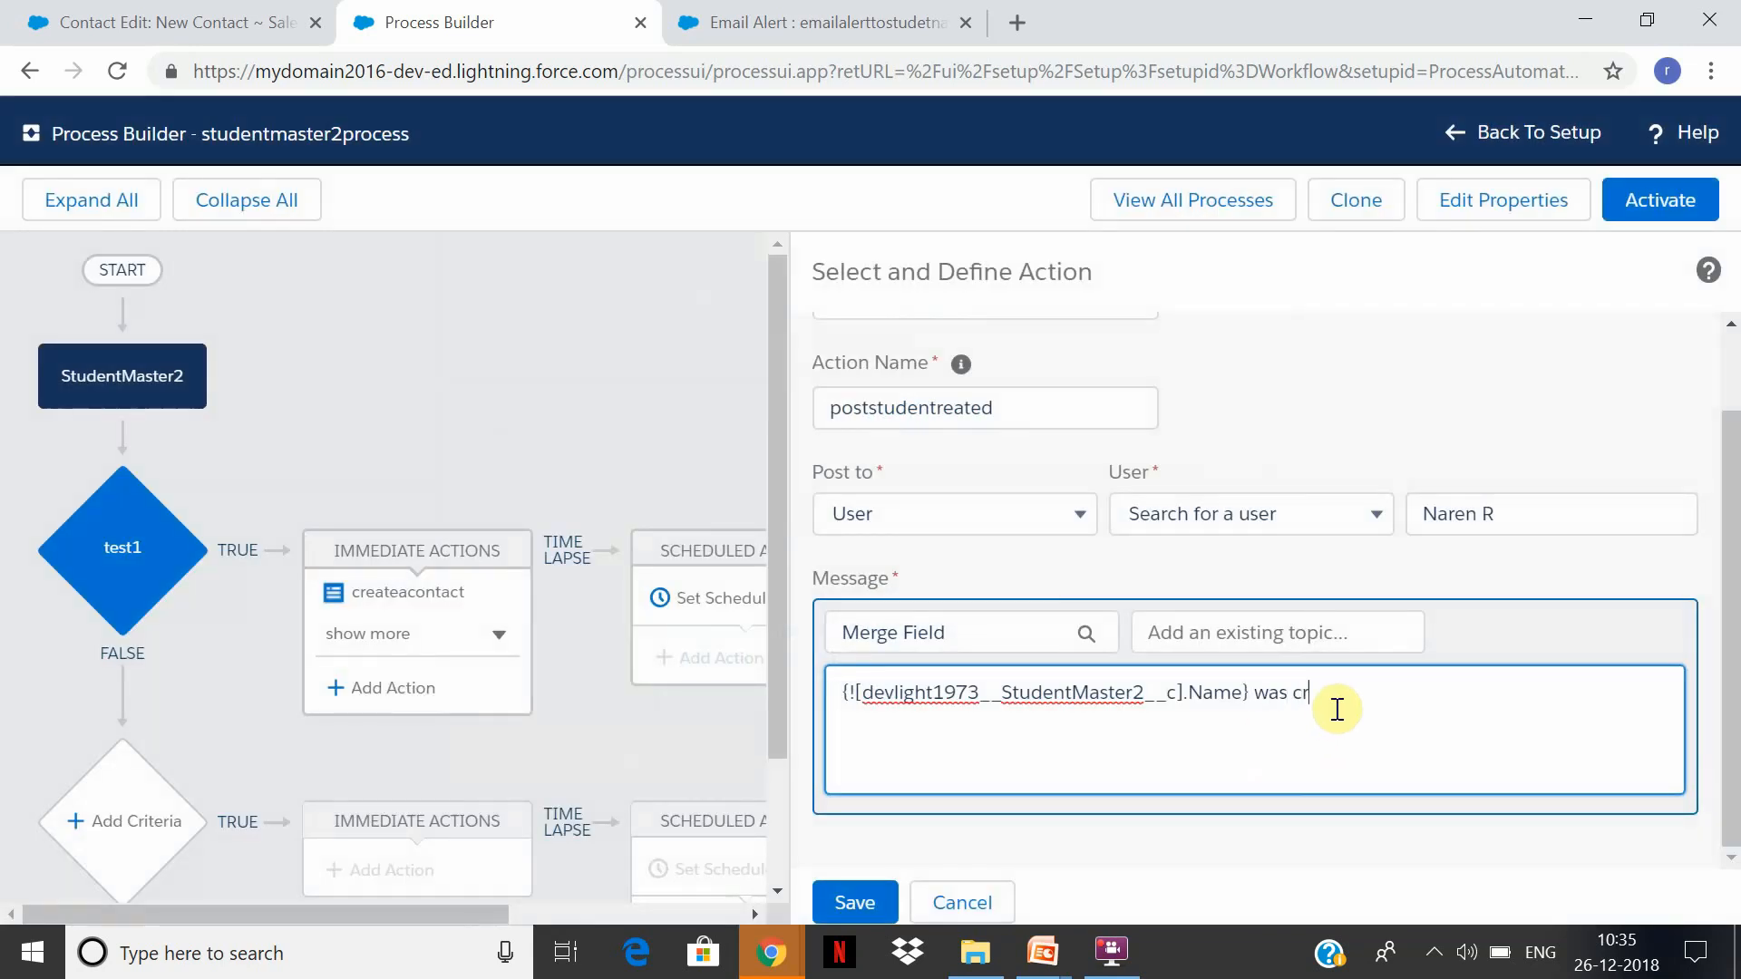
pyautogui.write('eated ,please assit new student')
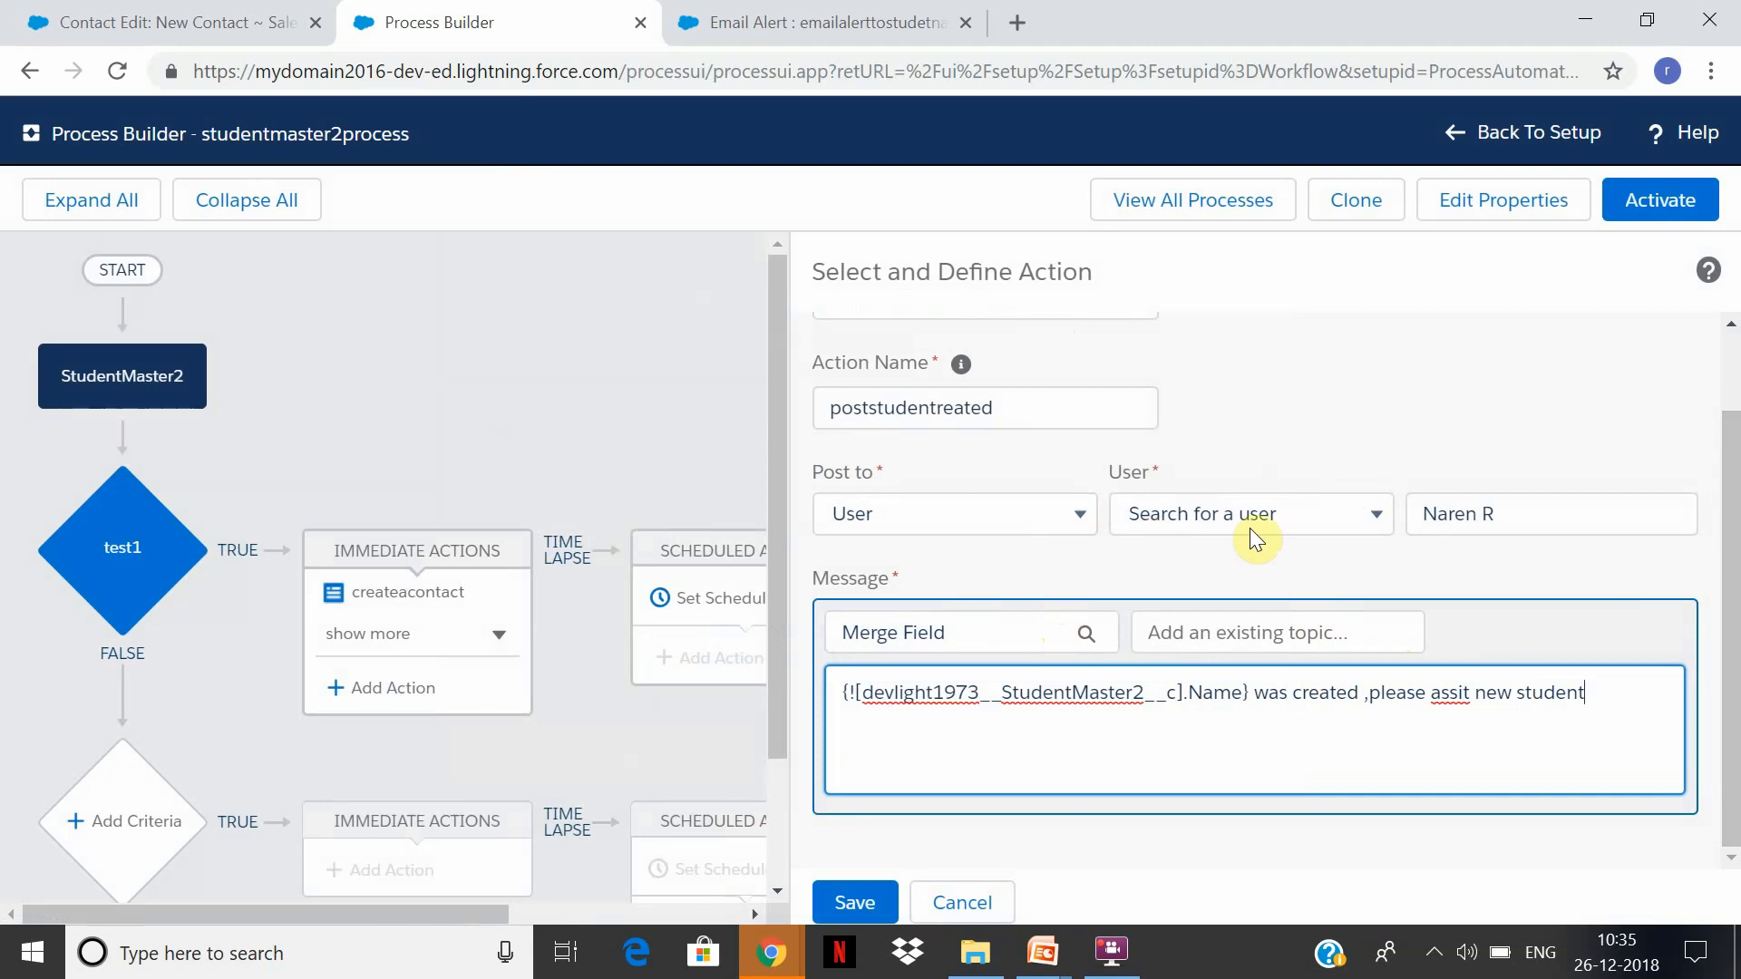
pyautogui.click(868, 907)
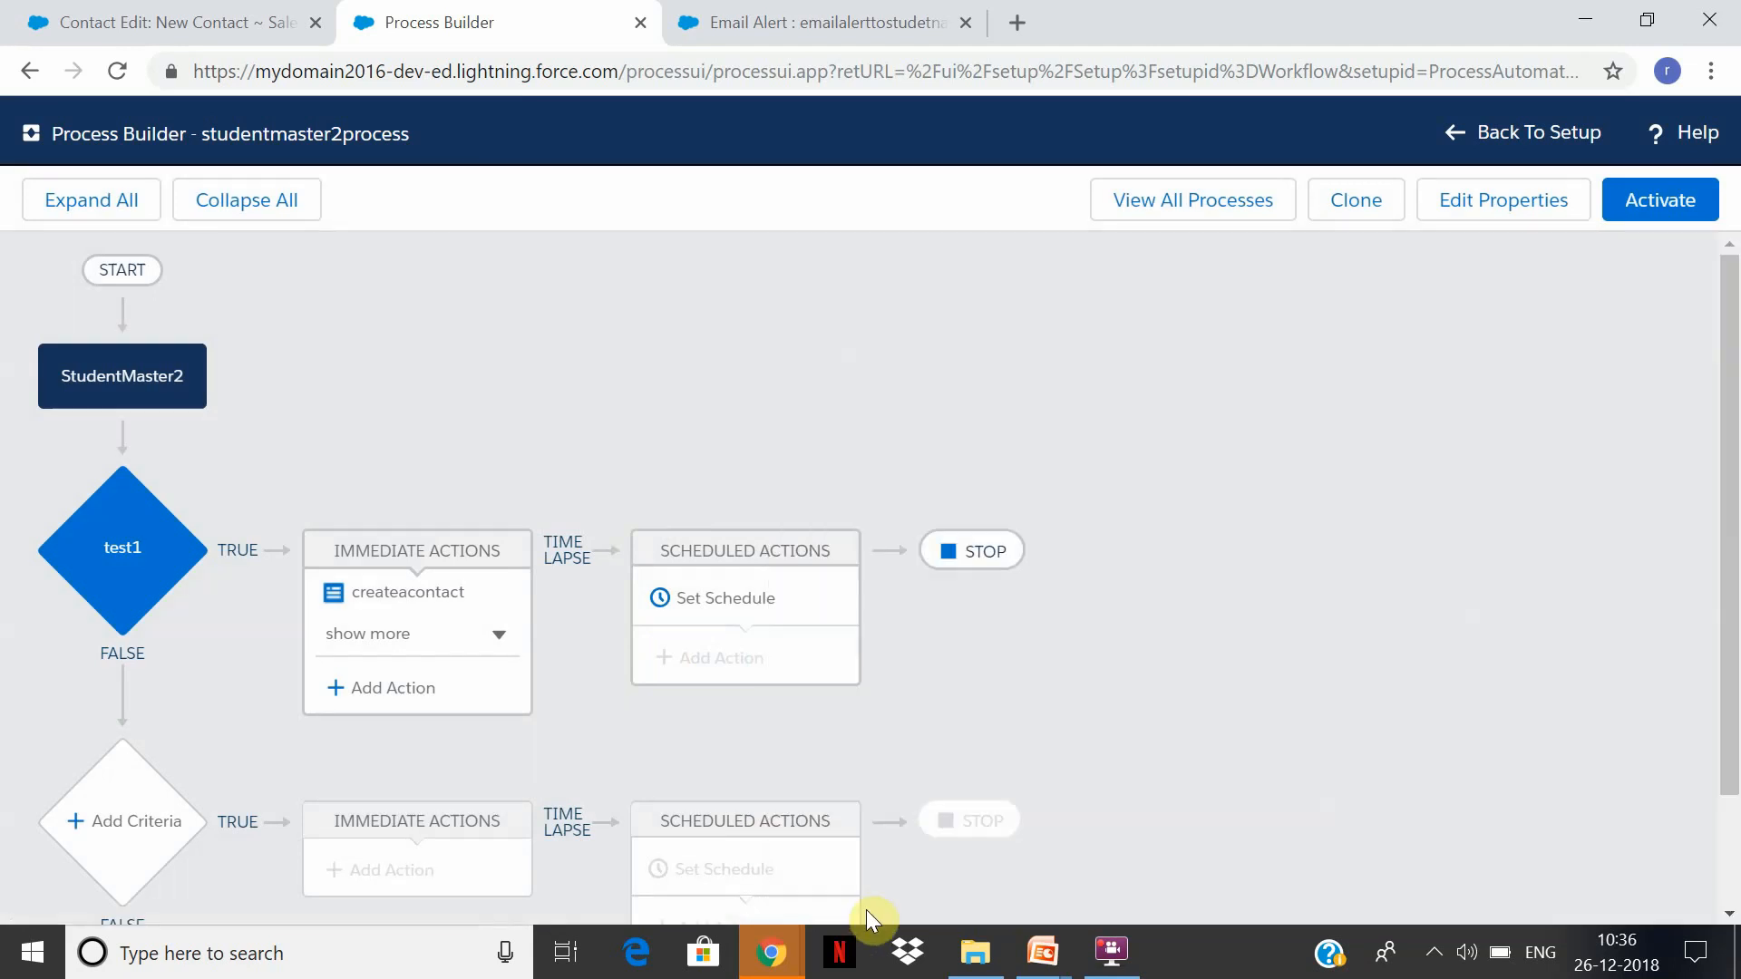
# Add another immediate action under test1, try the Processes action type and switch it to Quick Actions.
pyautogui.click(487, 638)
pyautogui.click(426, 775)
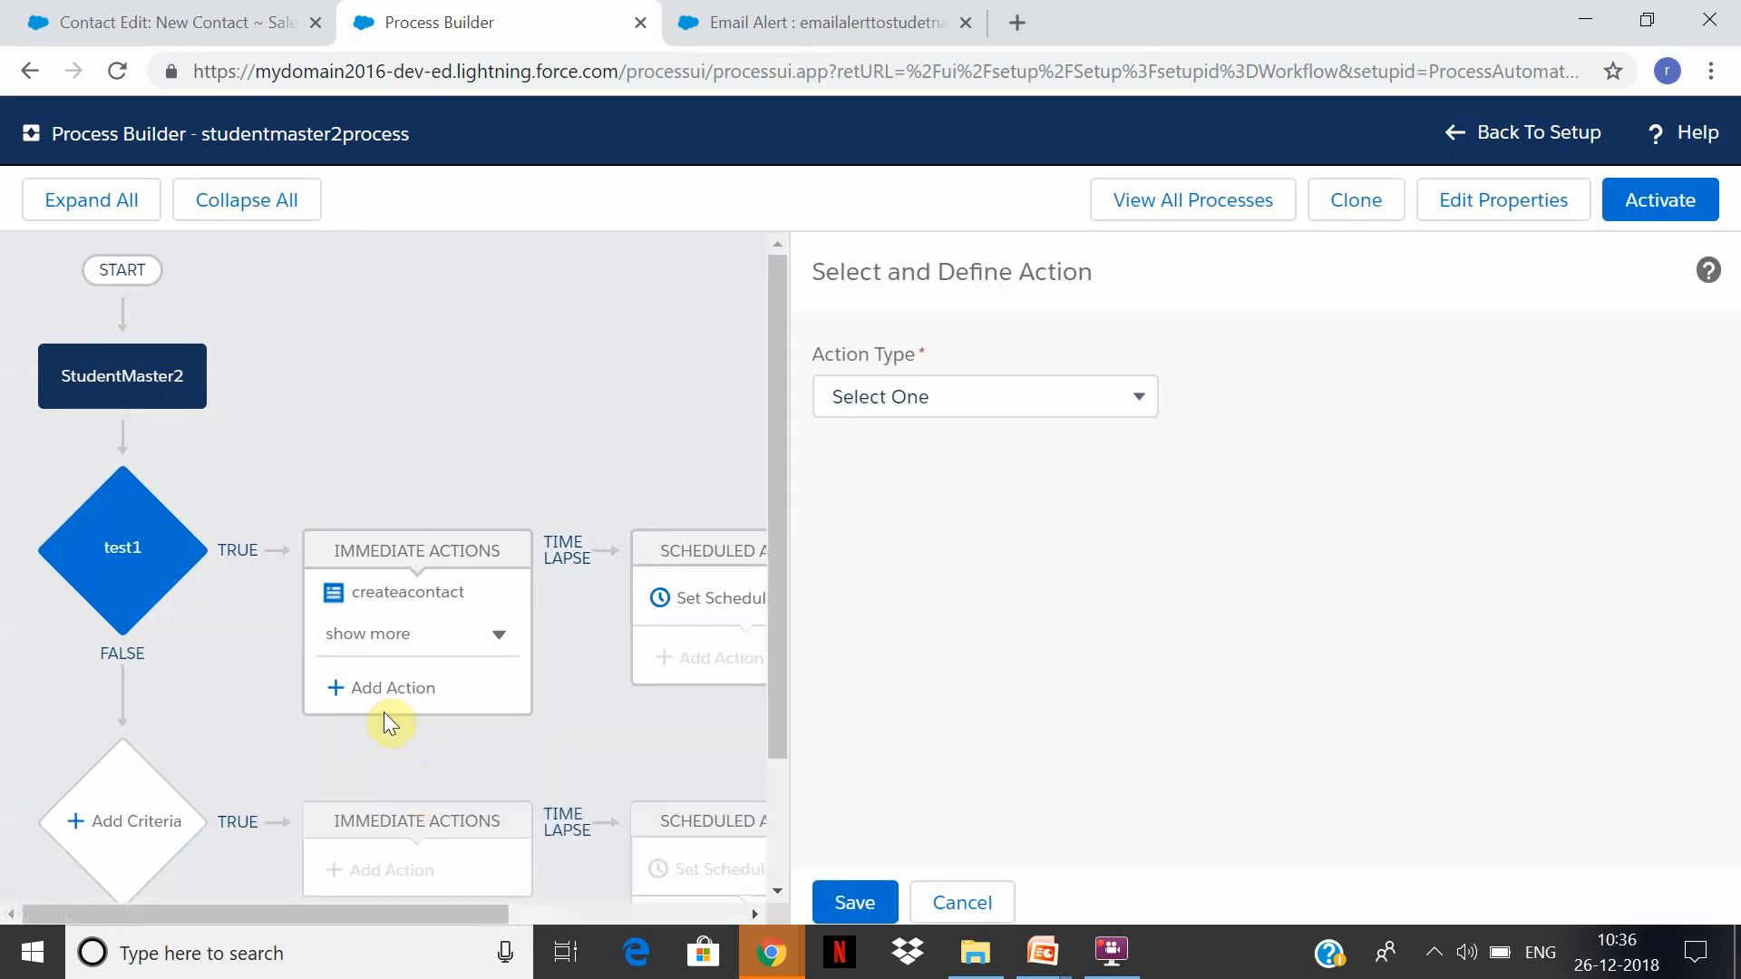
pyautogui.click(1143, 412)
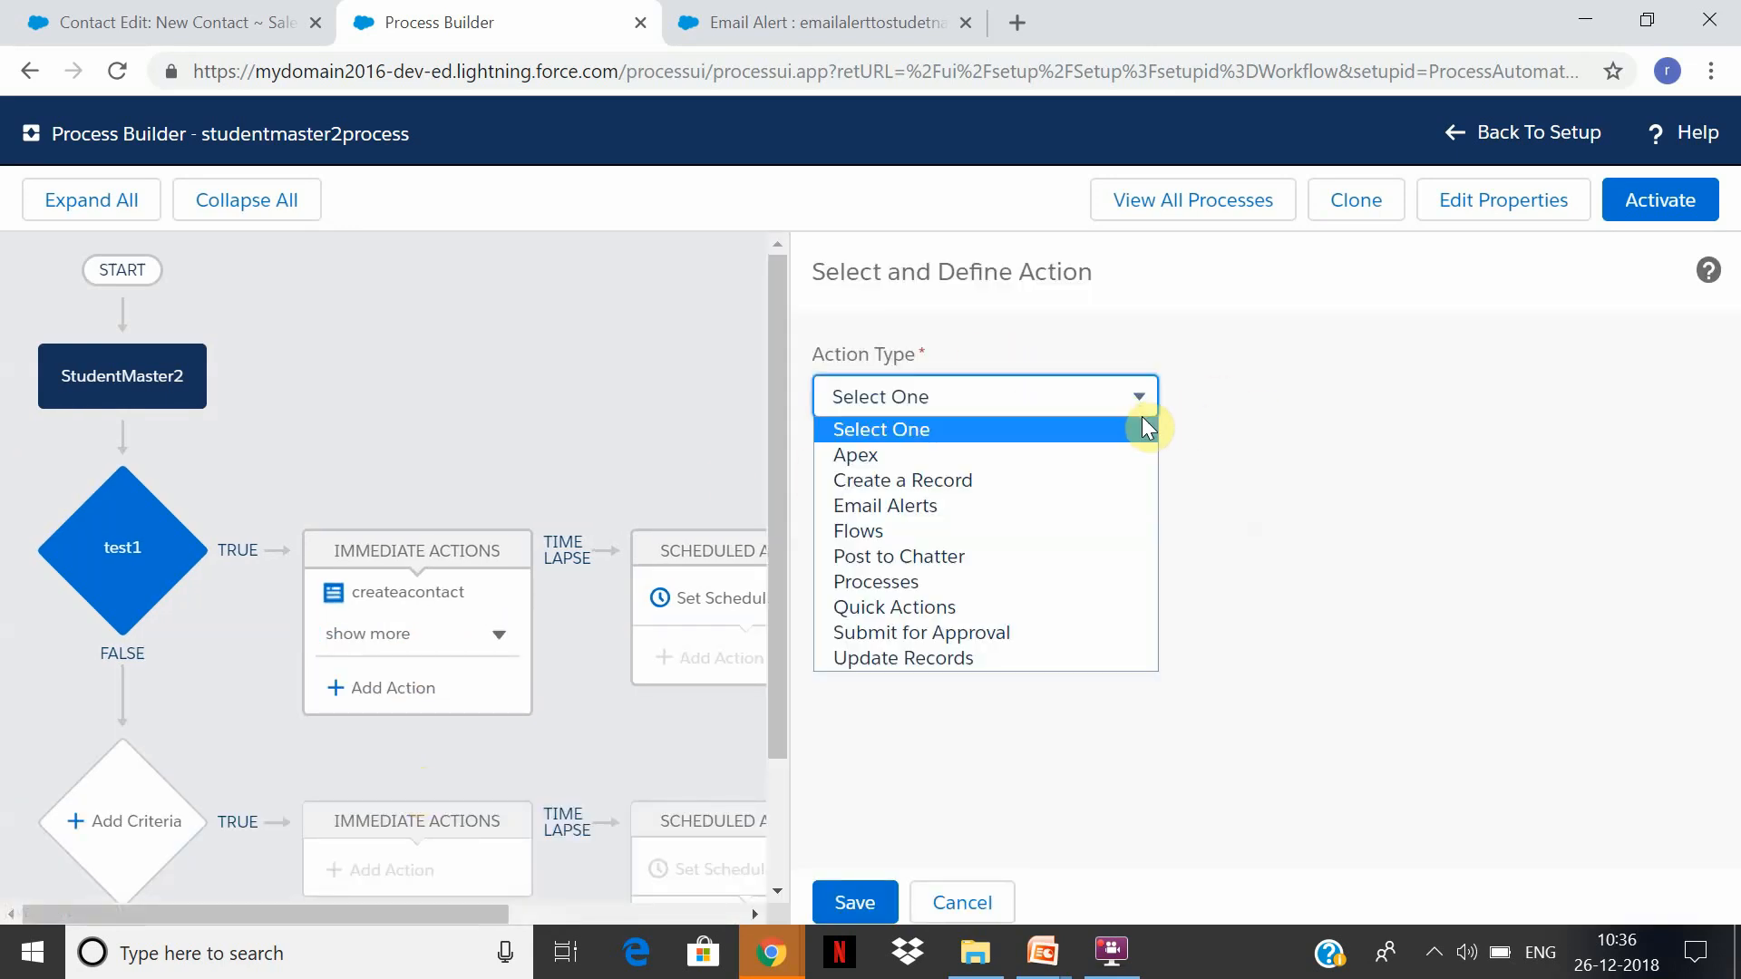
pyautogui.click(1045, 582)
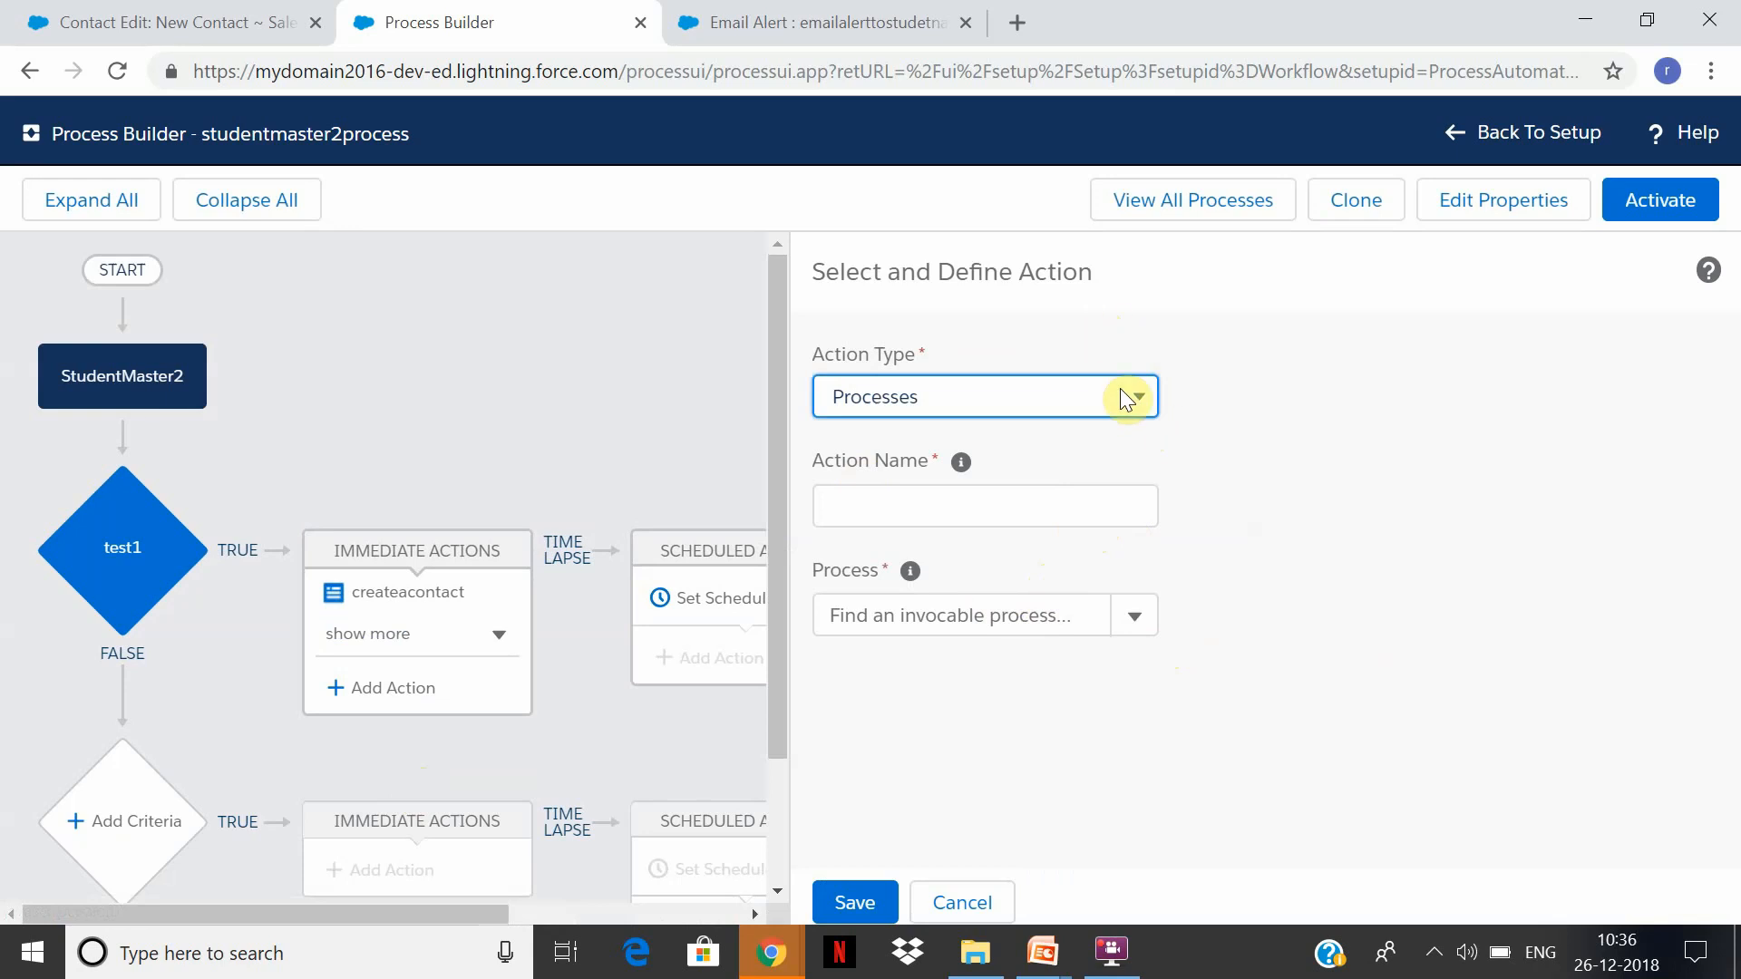
pyautogui.click(1139, 413)
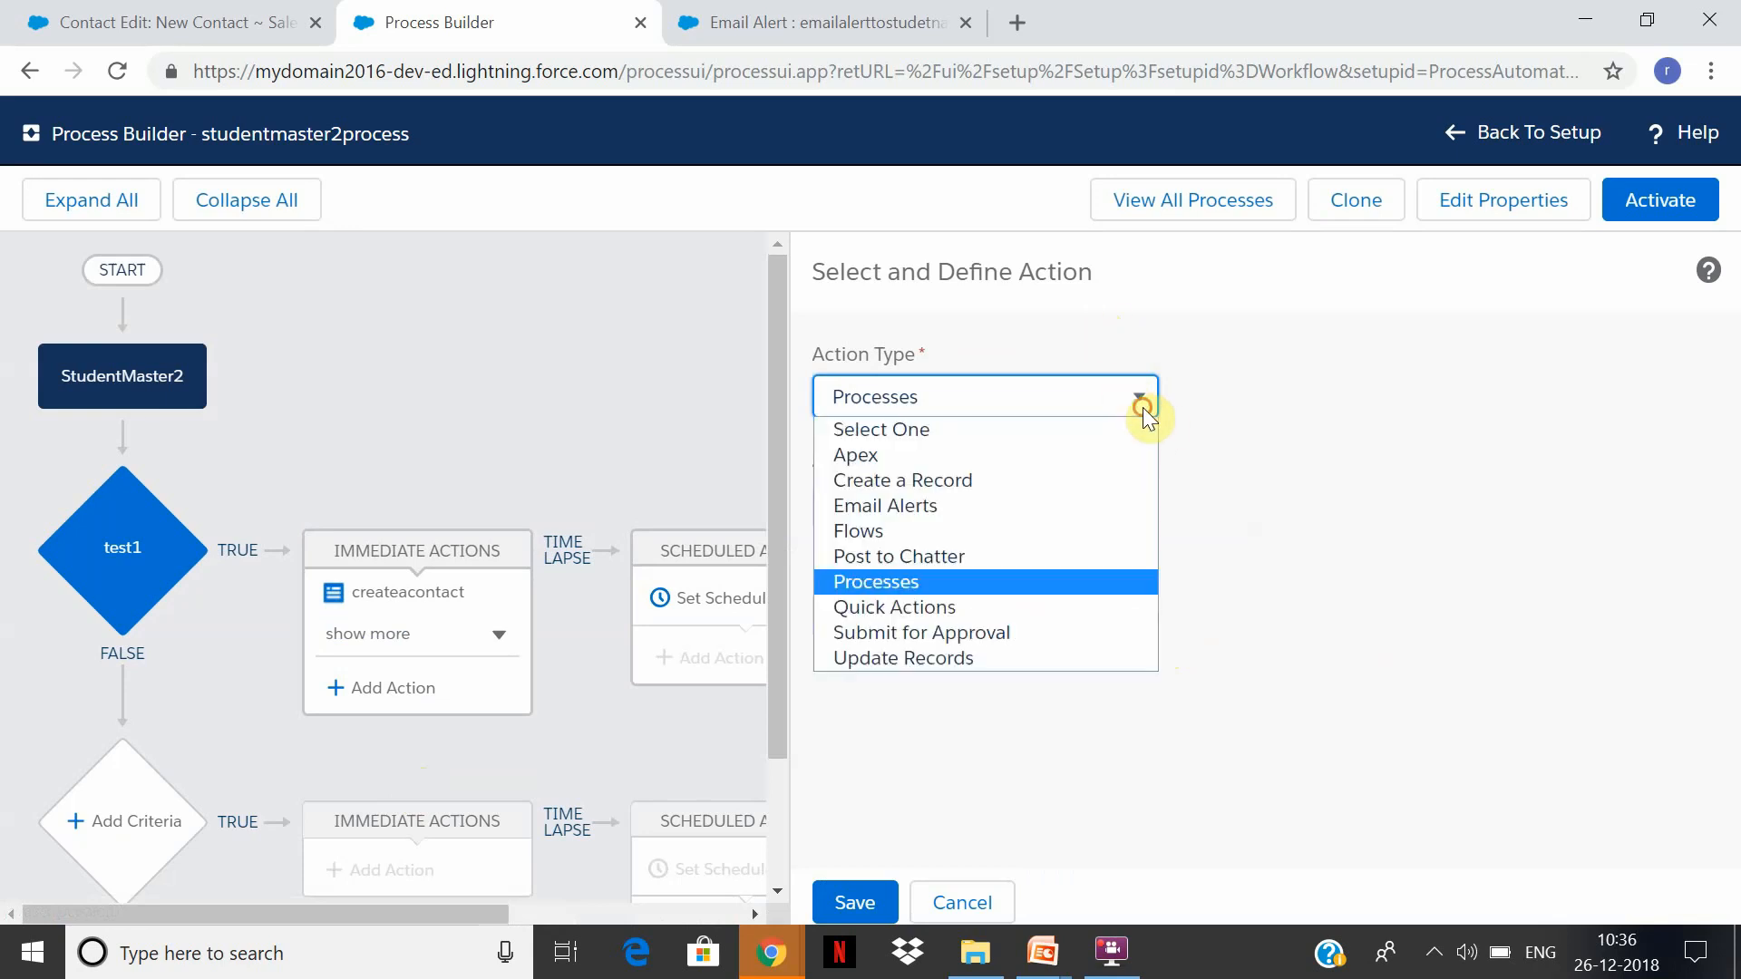
pyautogui.click(1074, 614)
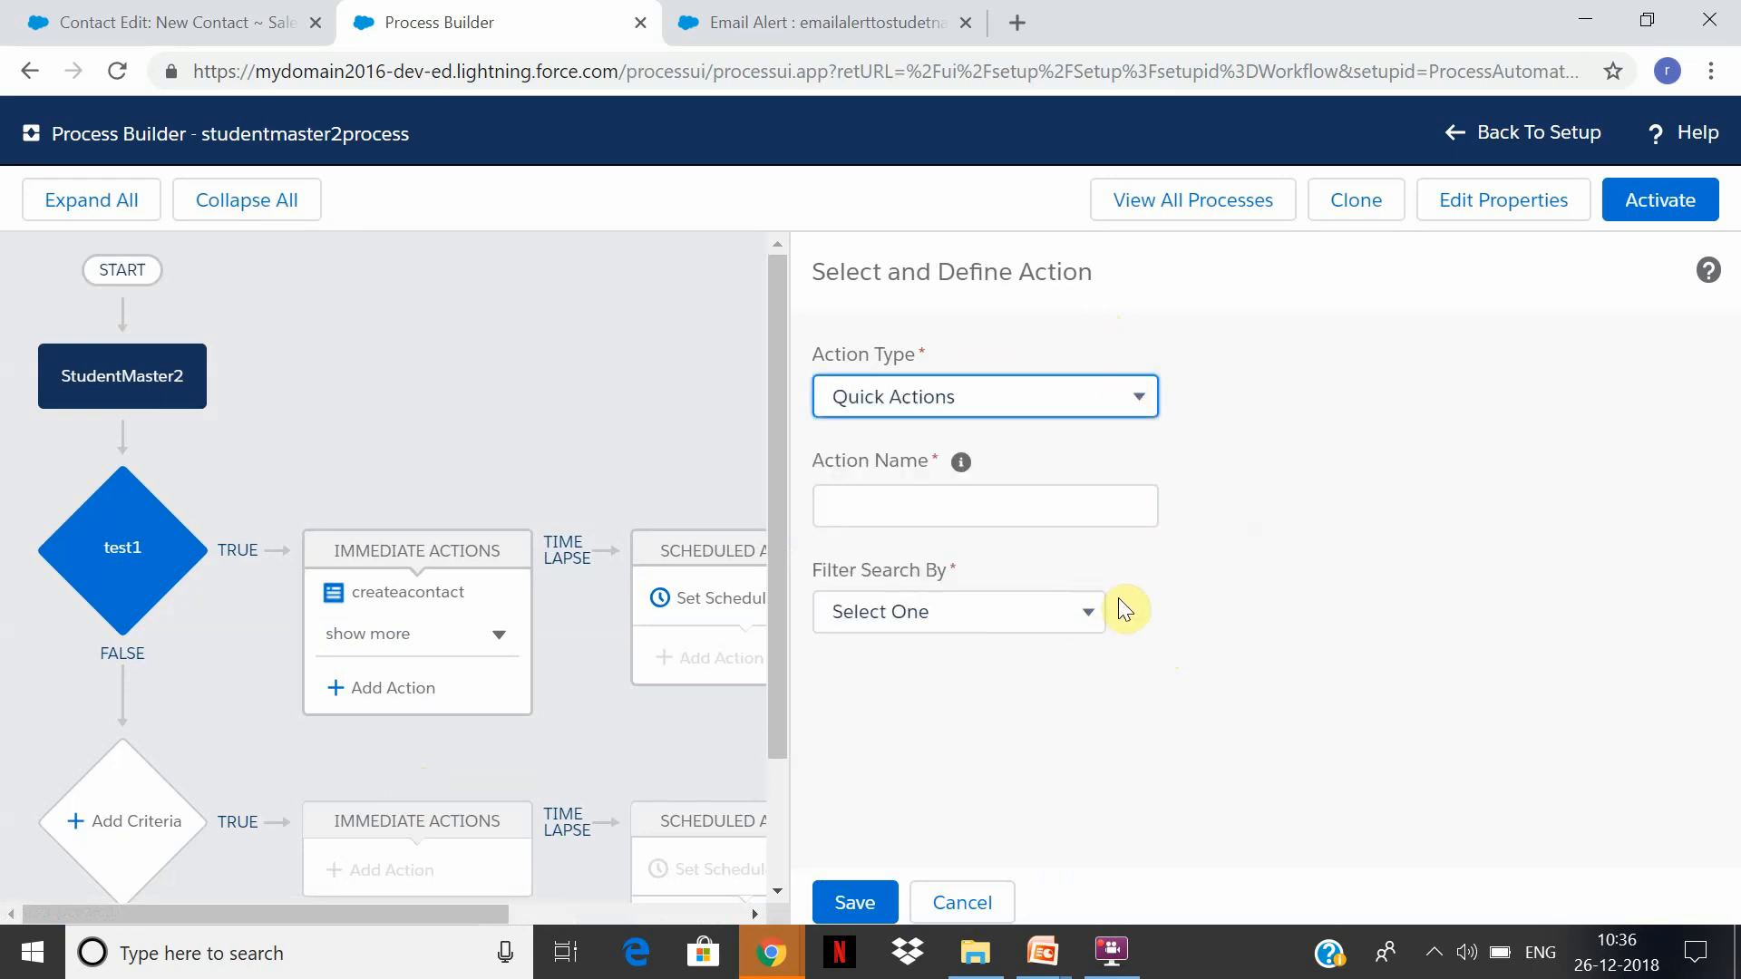
# Filter the quick actions by Global actions of type Create a Record and browse the available actions.
pyautogui.click(1085, 623)
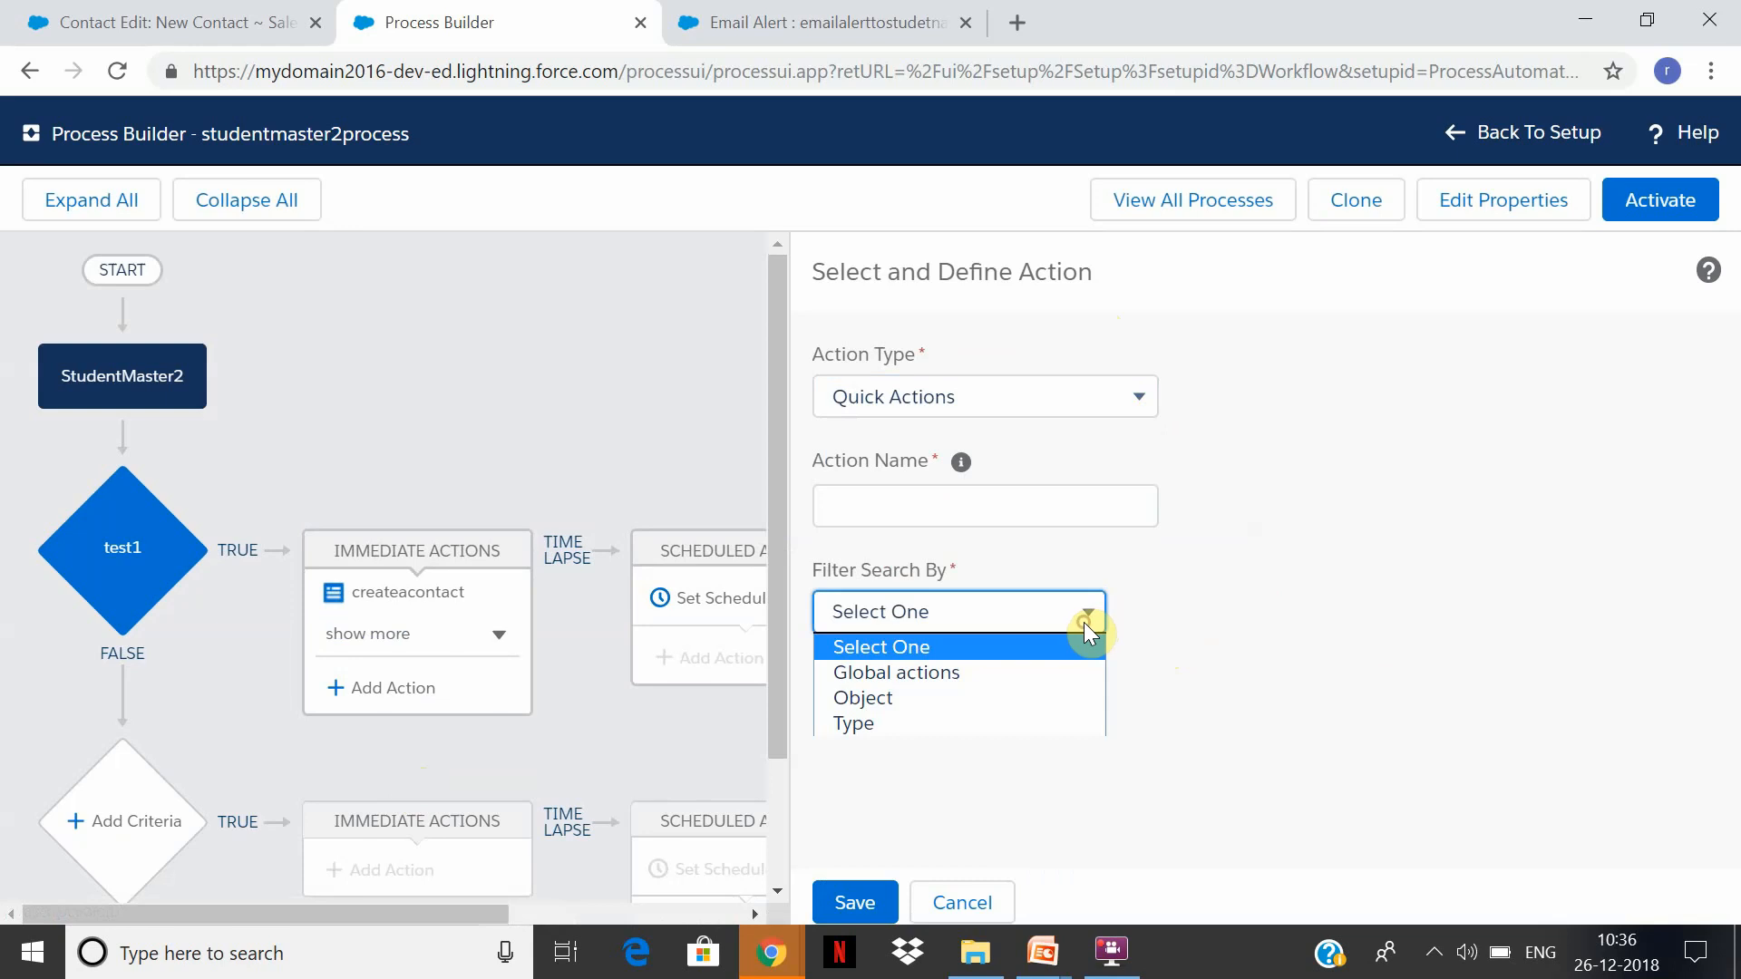
pyautogui.click(1046, 672)
pyautogui.click(1367, 623)
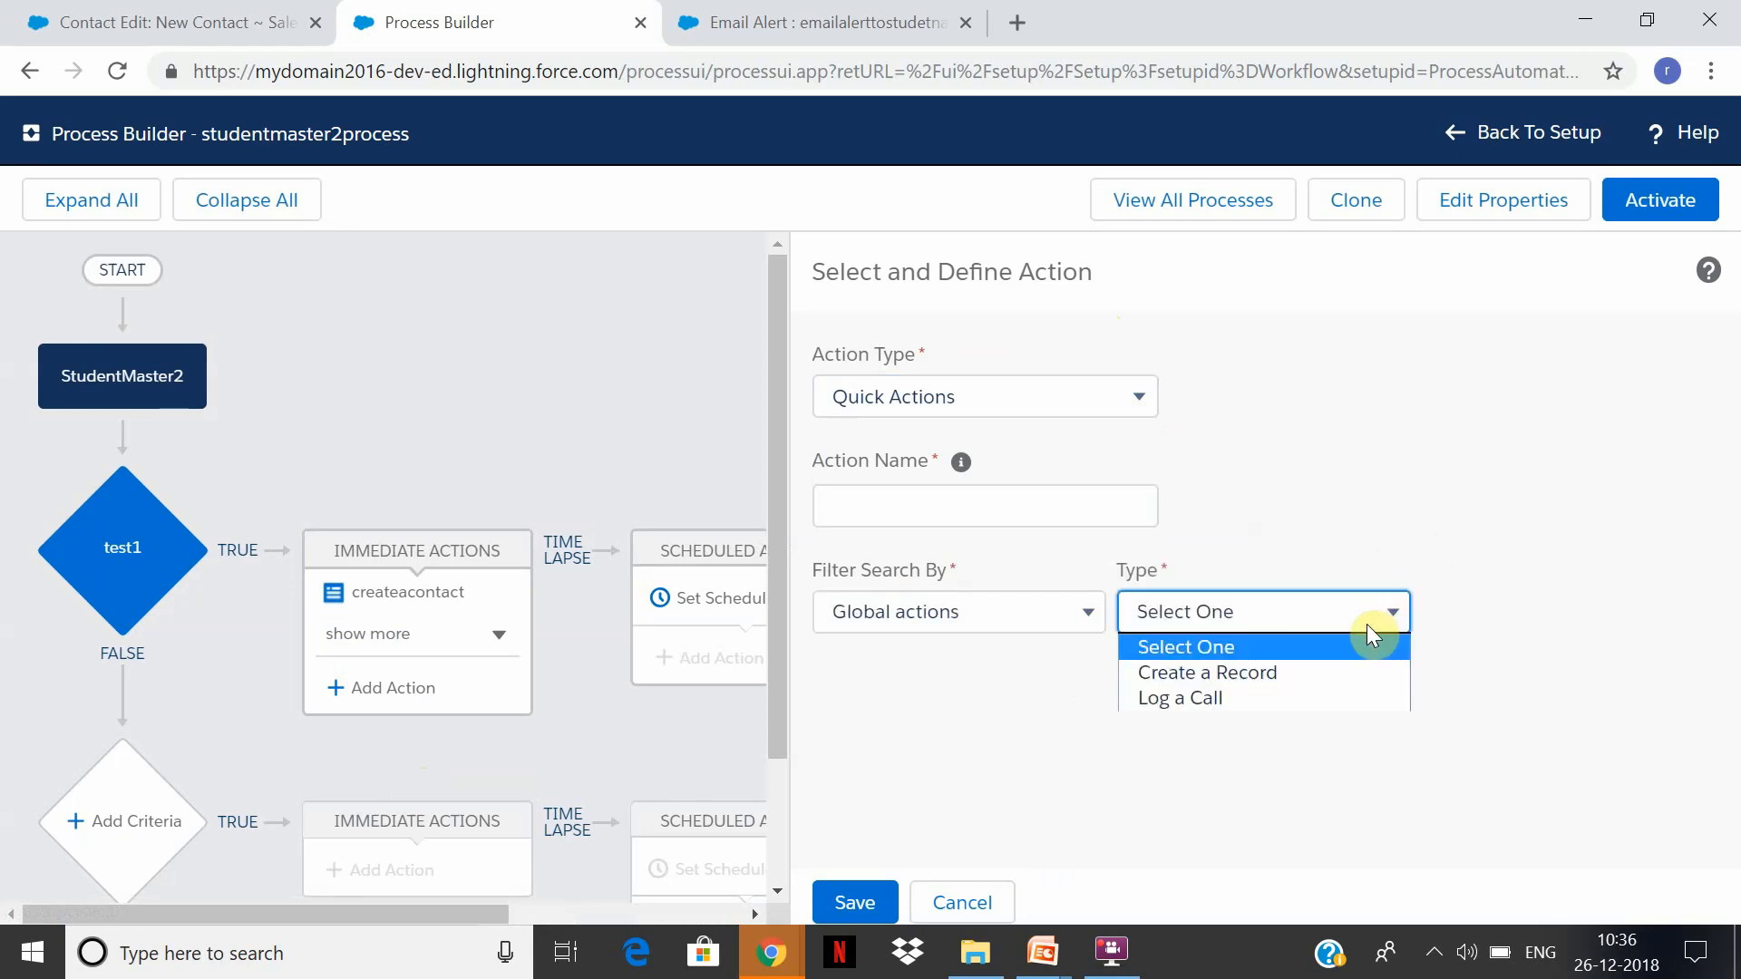
pyautogui.click(1357, 678)
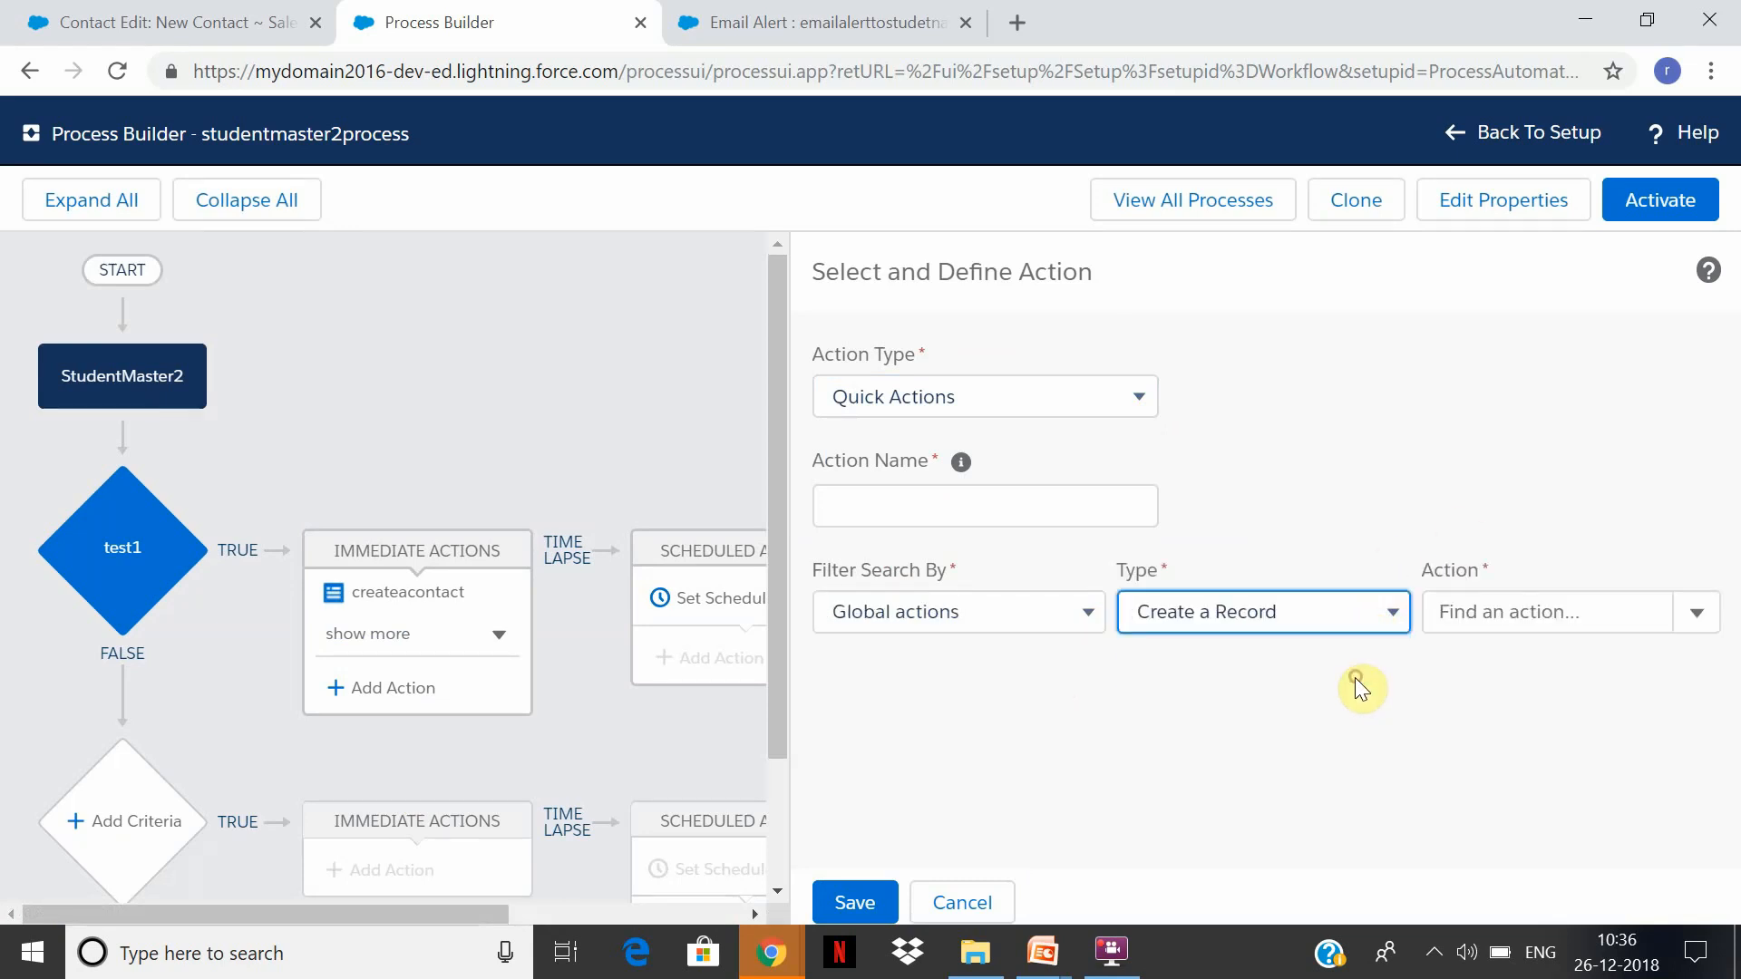
pyautogui.click(1514, 612)
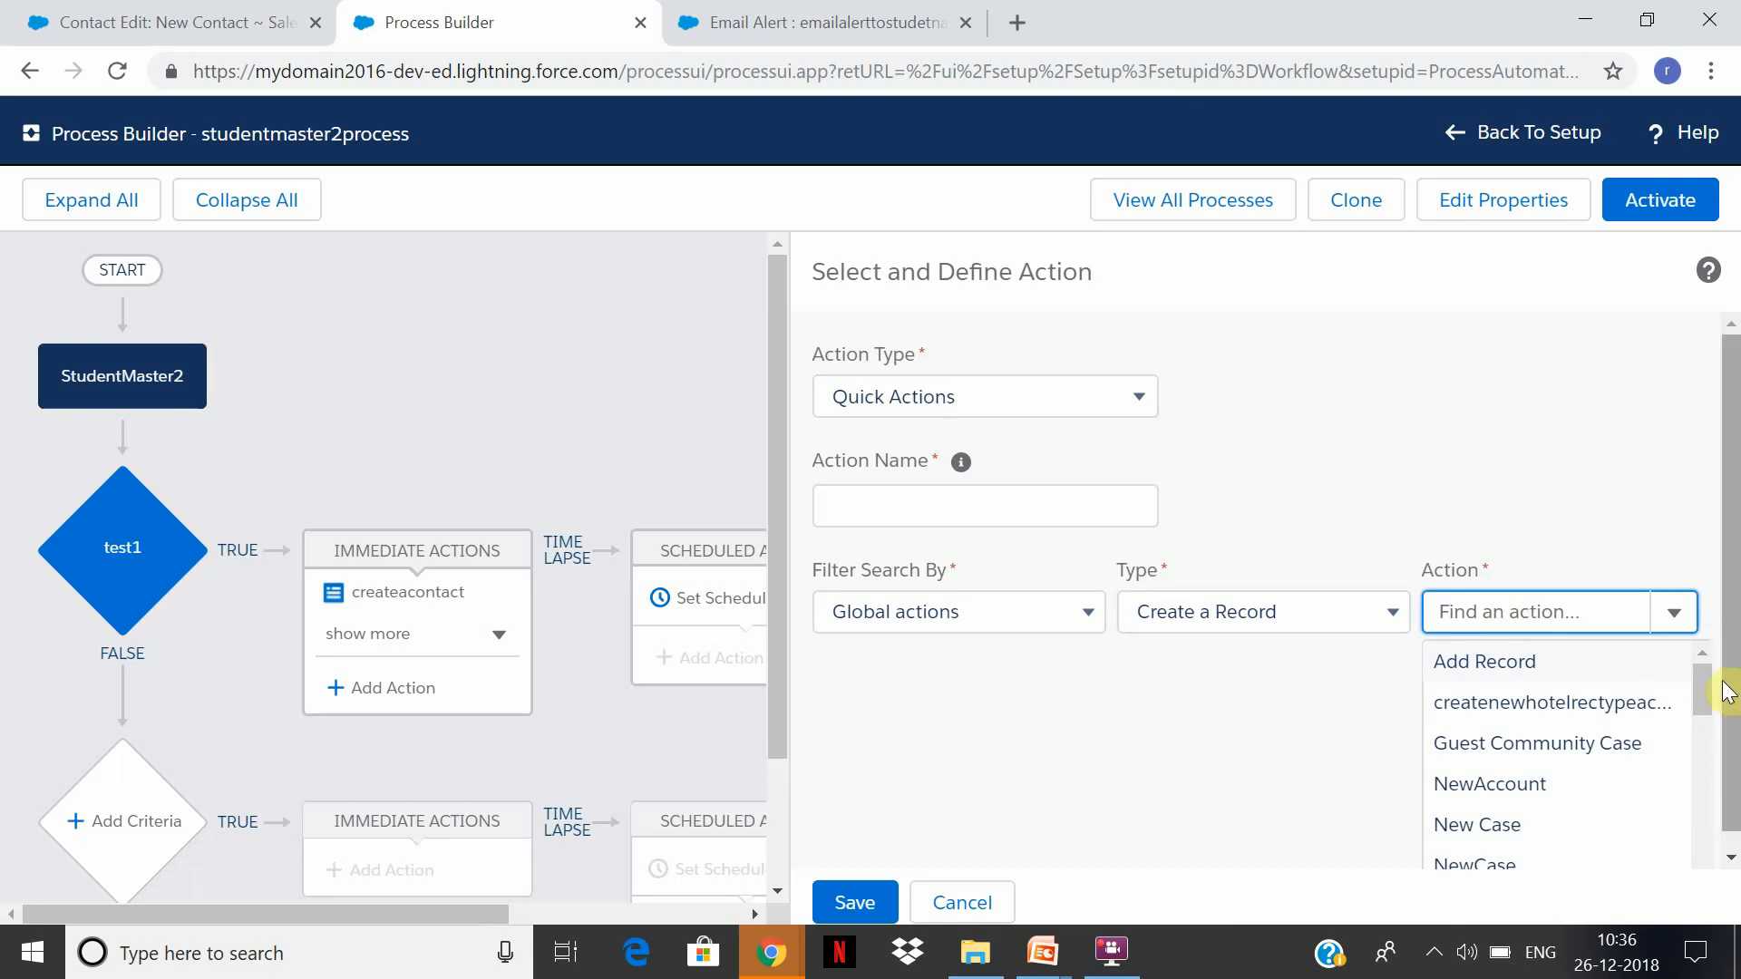
pyautogui.moveTo(1695, 691); pyautogui.dragTo(1689, 727)
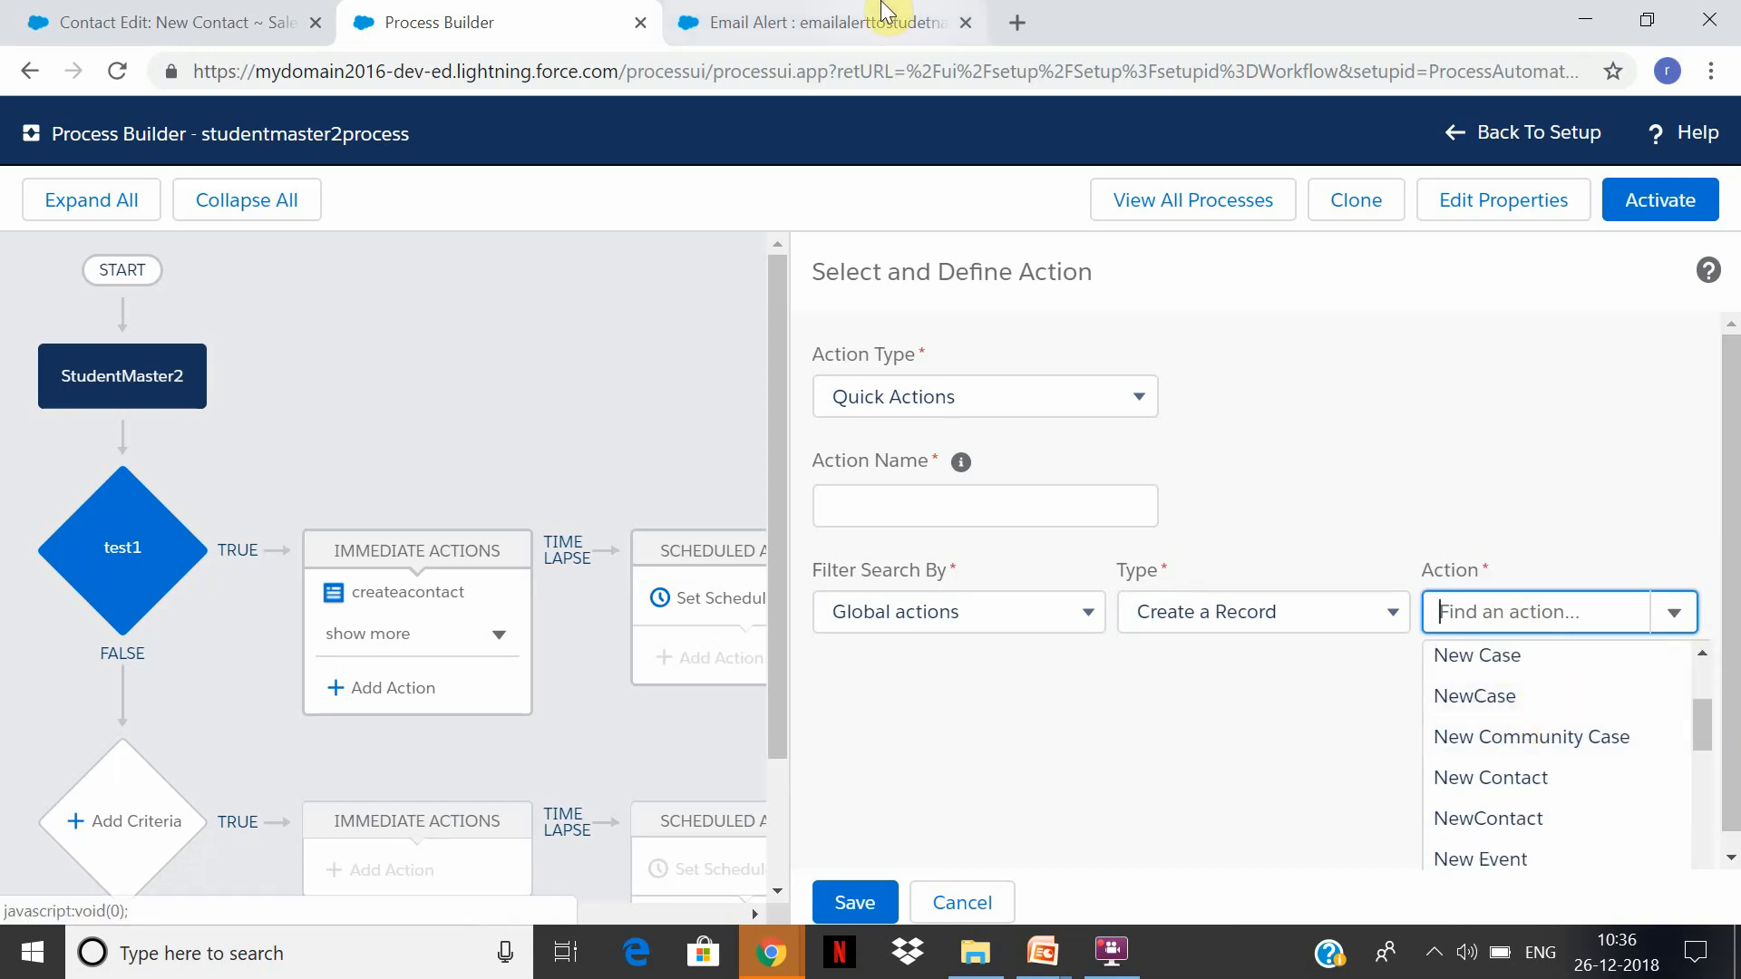
# Go to the Cases object in Salesforce and open its Buttons, Links, and Actions setup page.
pyautogui.click(819, 18)
pyautogui.click(238, 18)
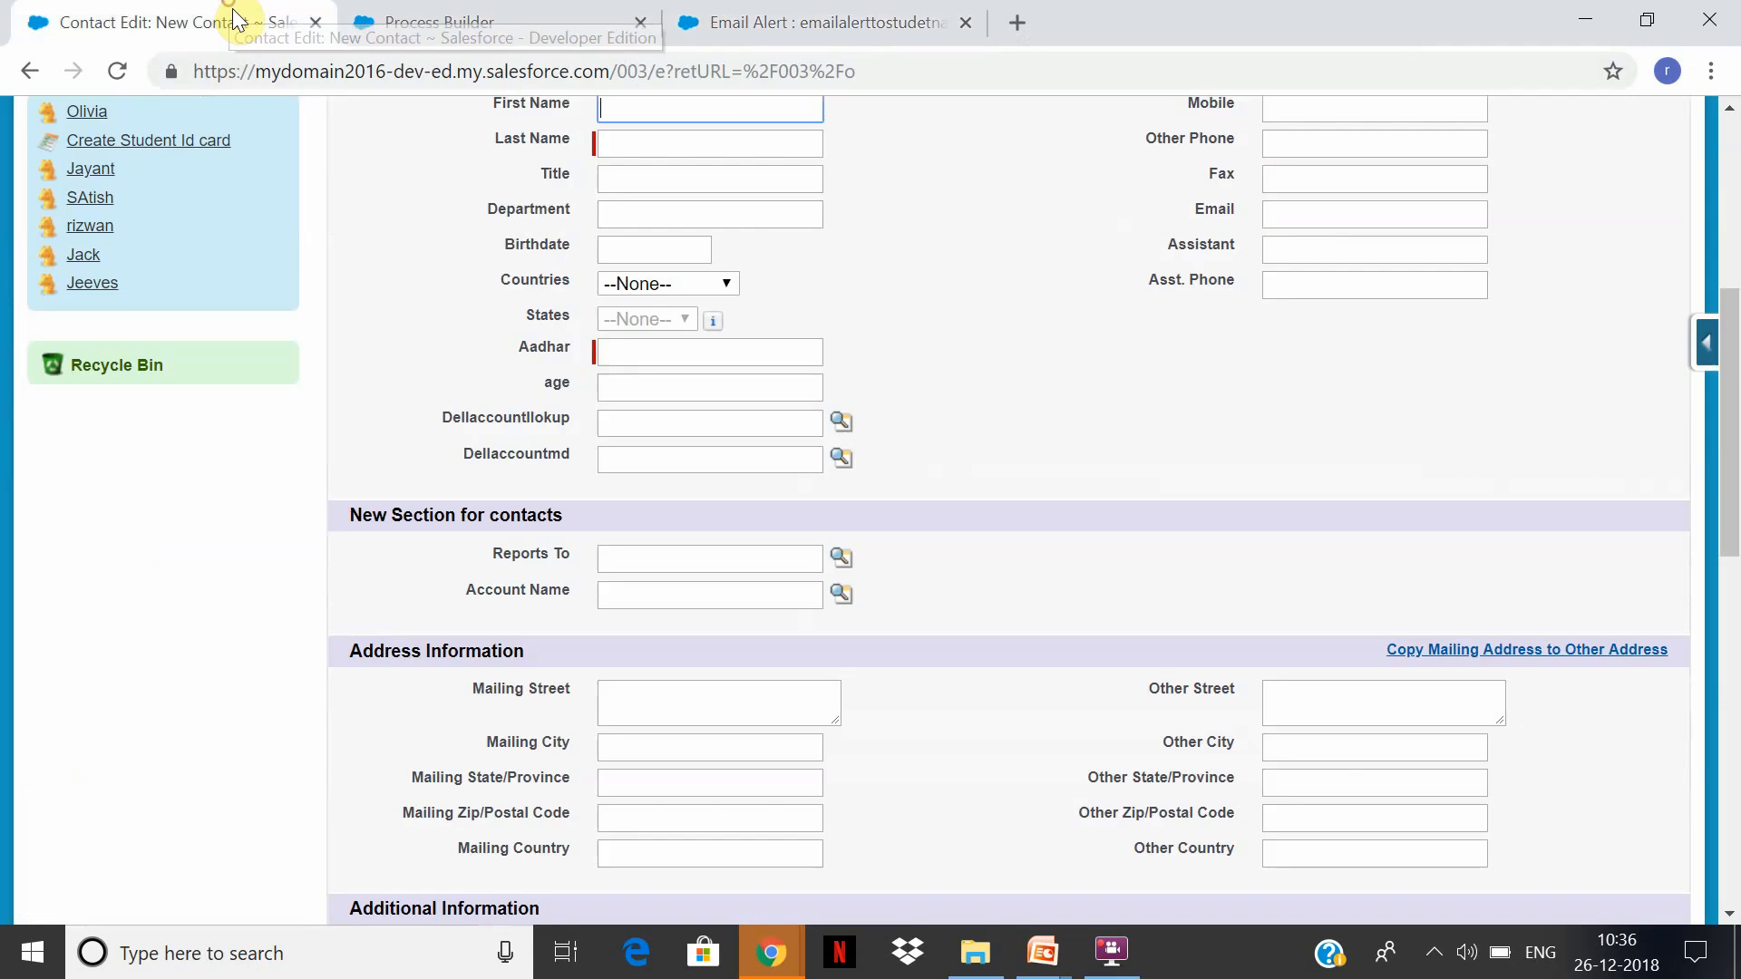
pyautogui.moveTo(1739, 142); pyautogui.dragTo(1736, 126)
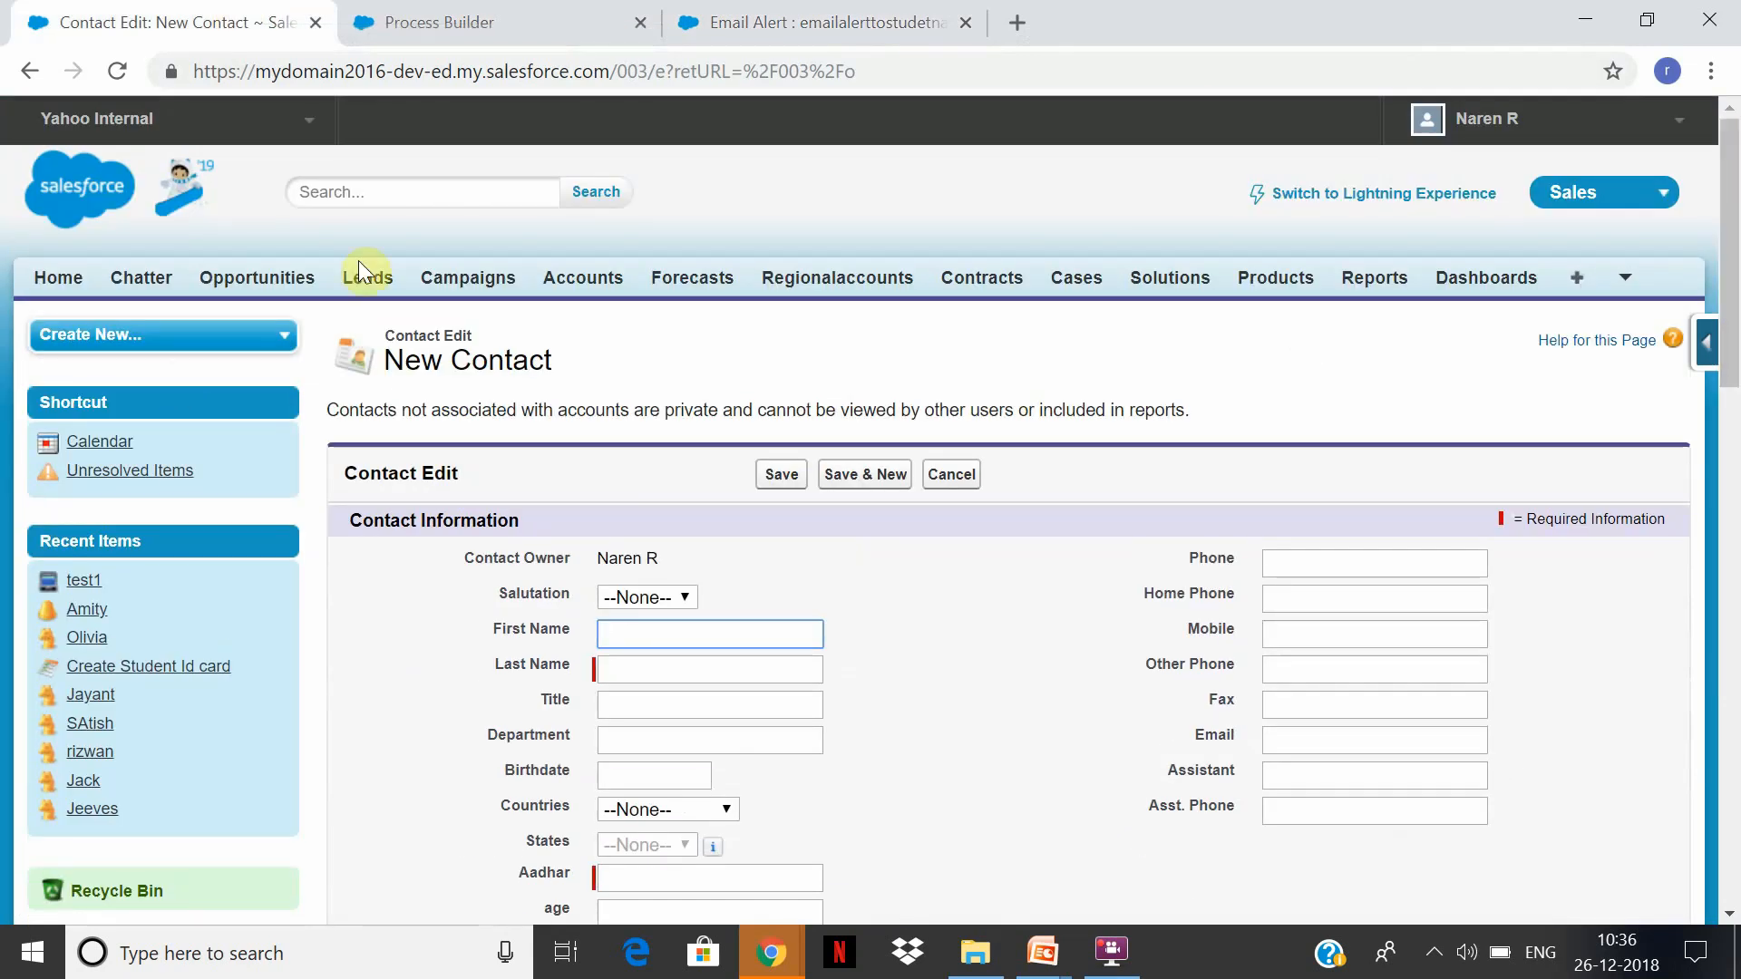
pyautogui.click(1093, 298)
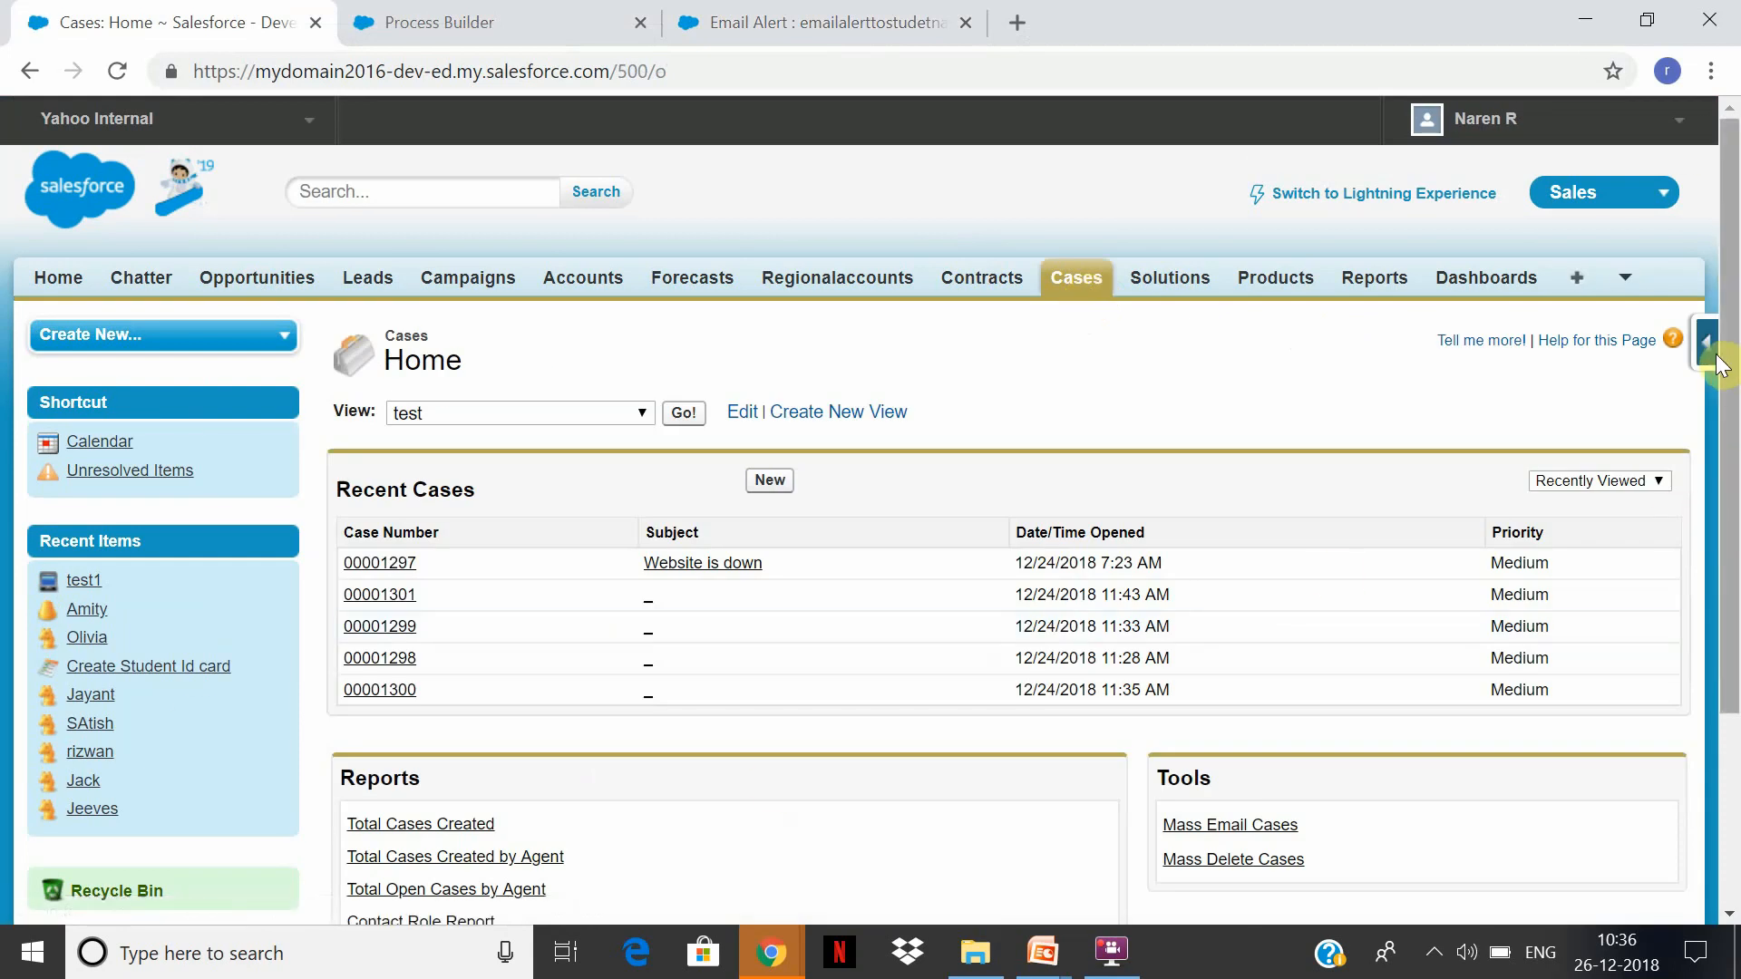
pyautogui.click(1717, 363)
pyautogui.click(1513, 428)
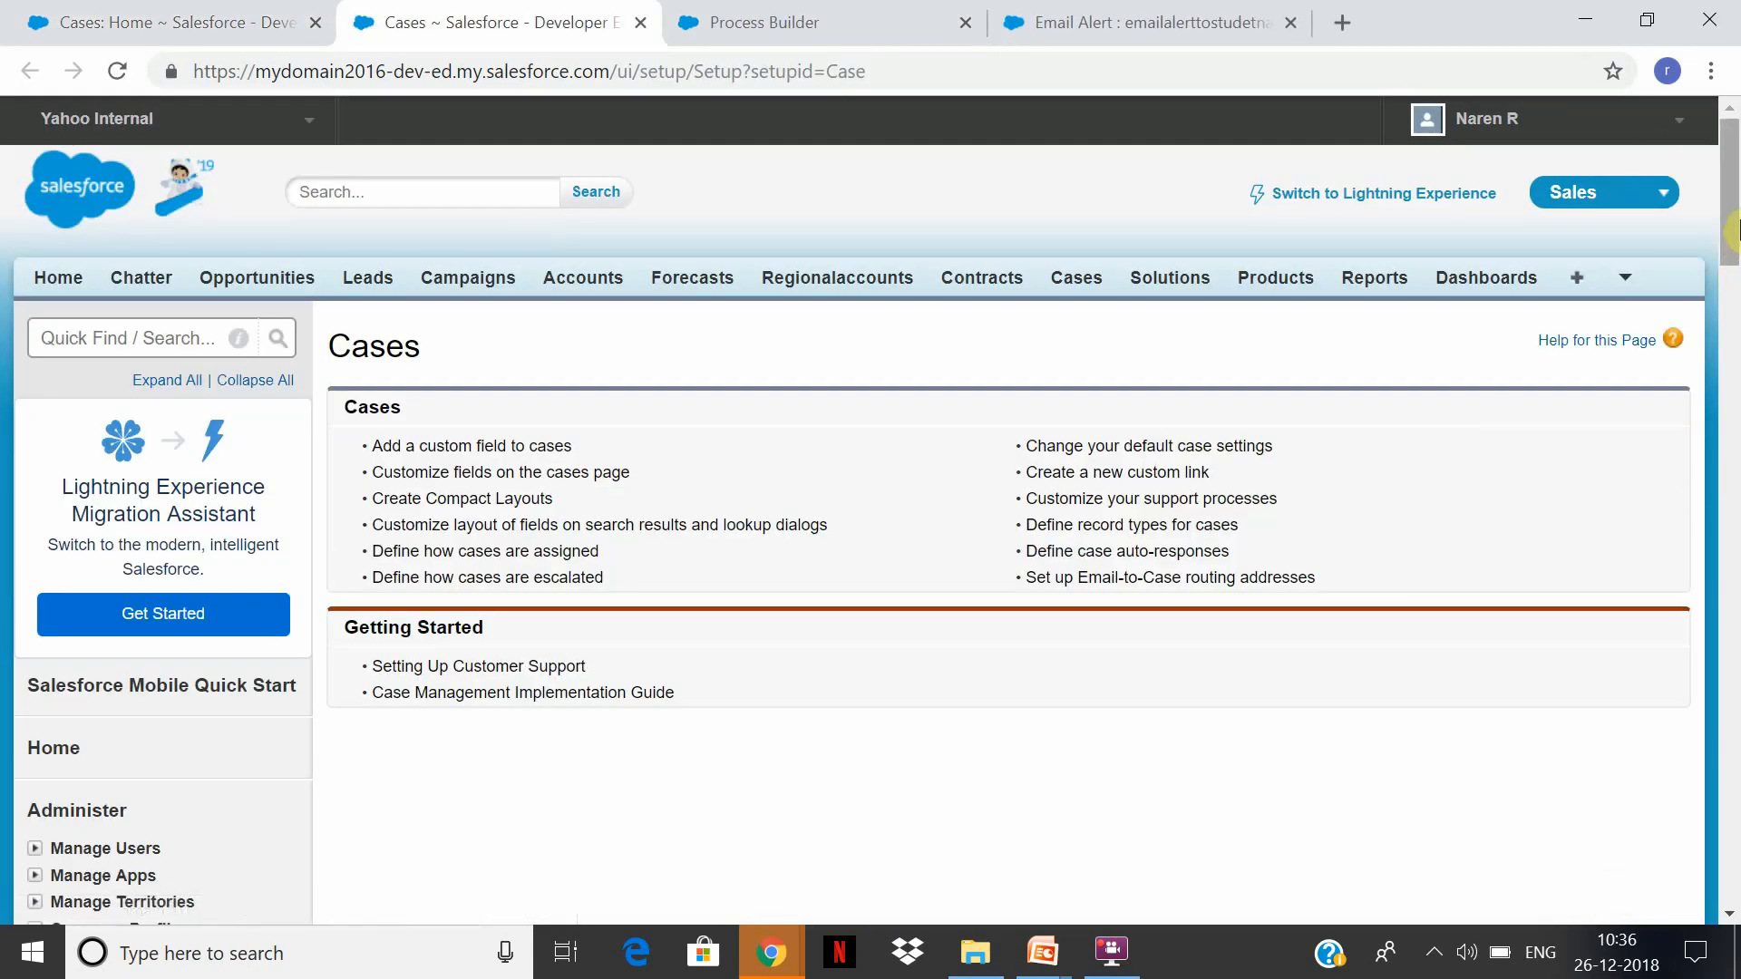
pyautogui.moveTo(1732, 231); pyautogui.dragTo(1732, 492)
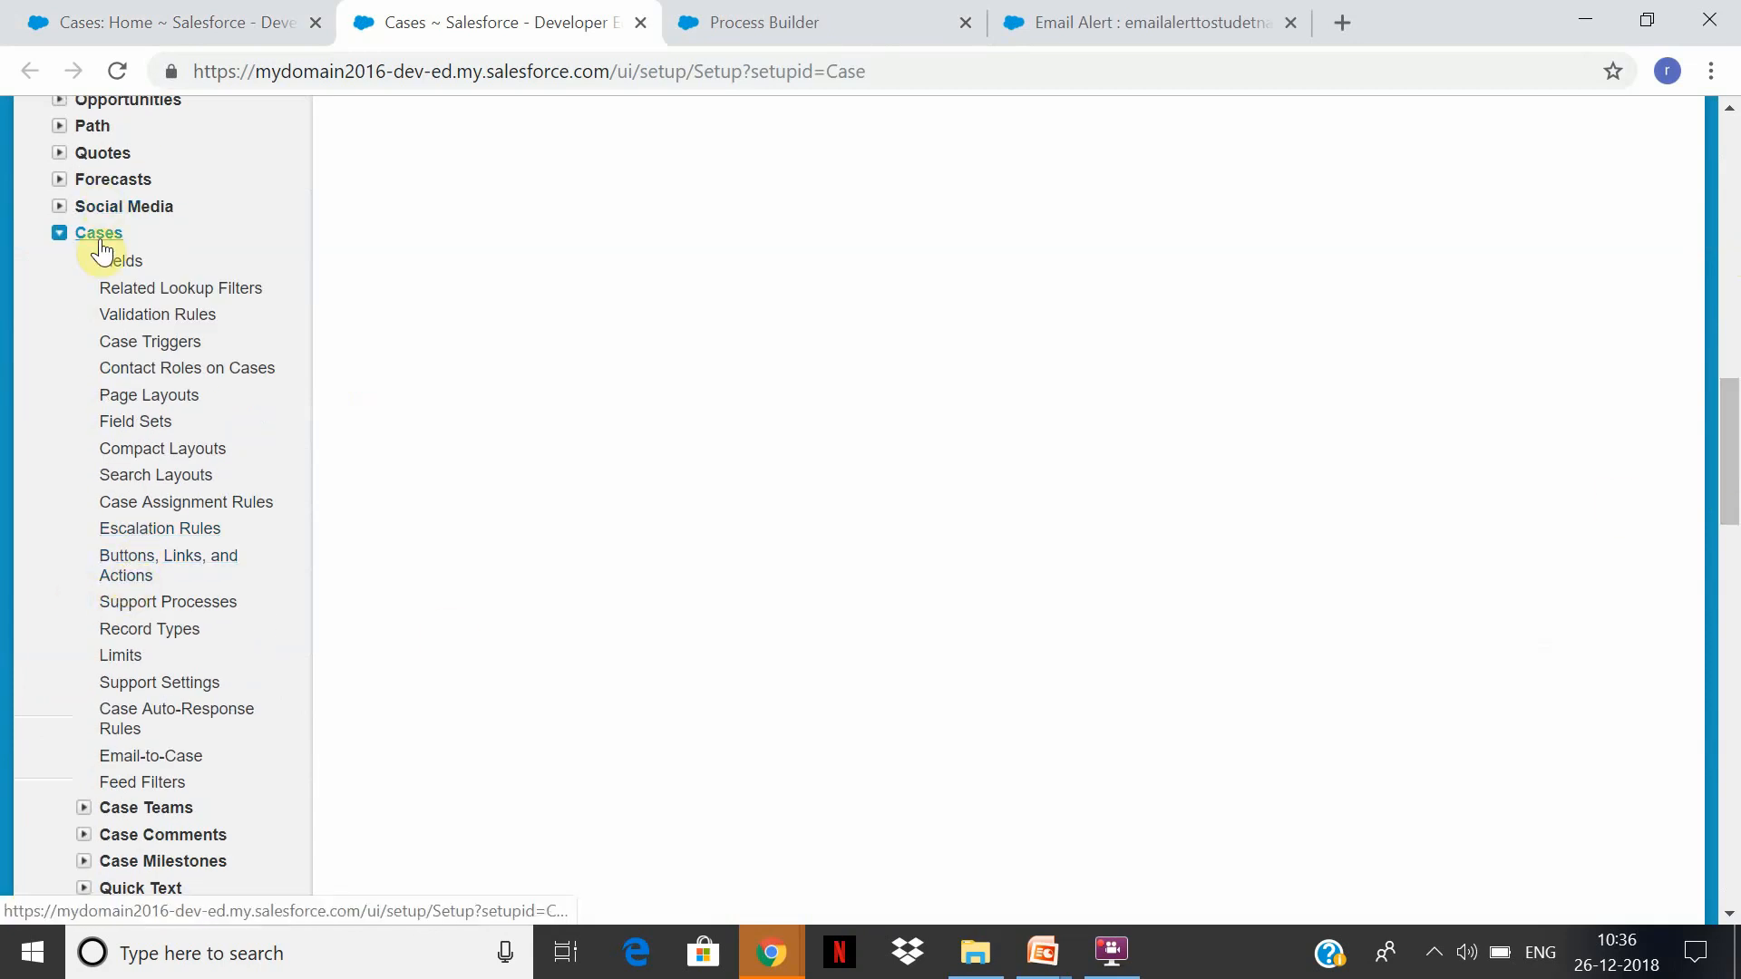
pyautogui.click(137, 579)
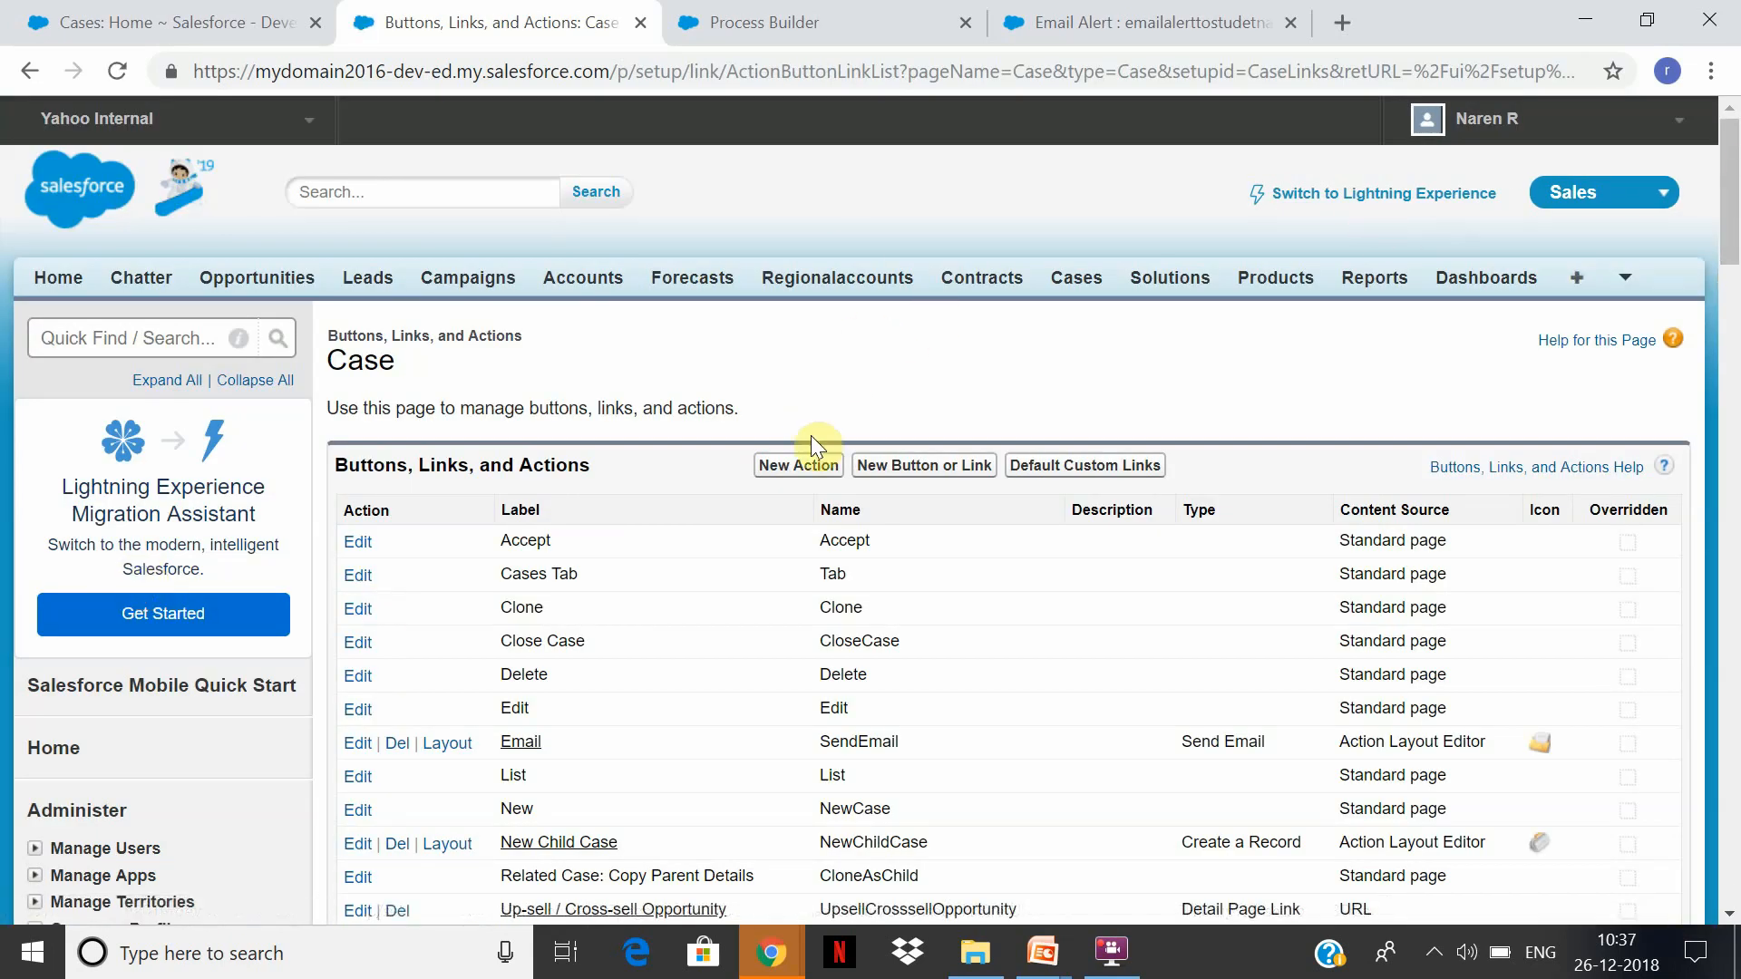
# Open the new action form for Case and examine the action type and target object options.
pyautogui.click(794, 470)
pyautogui.click(794, 468)
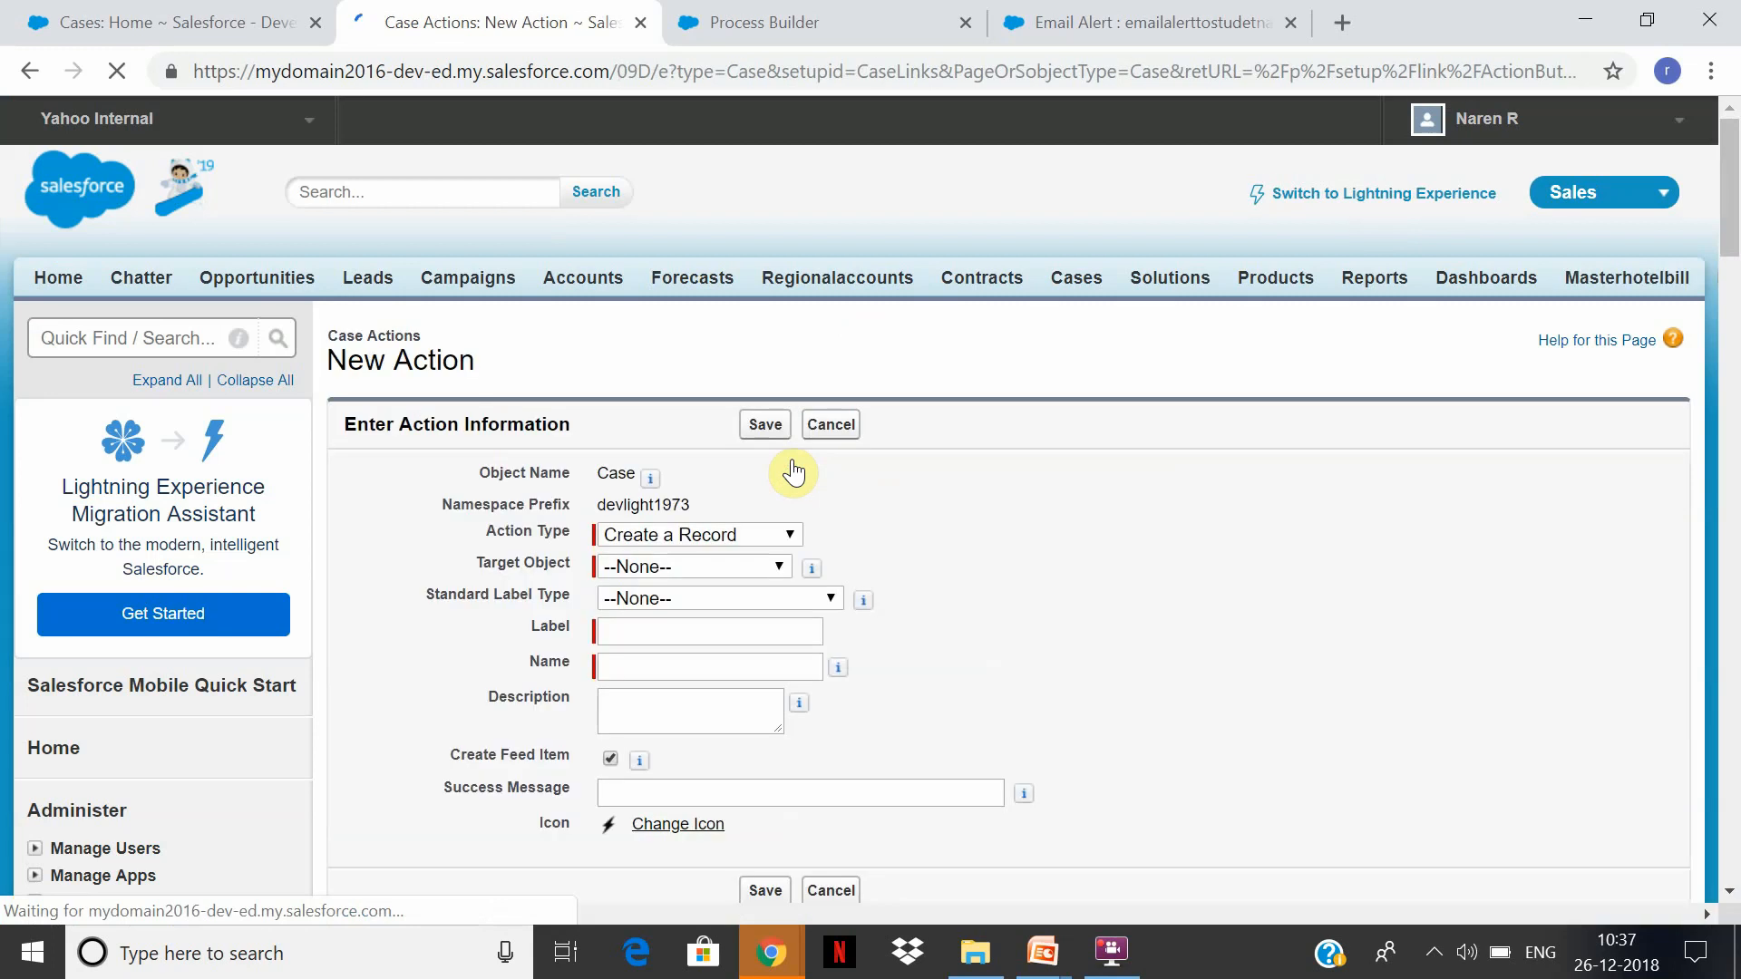
pyautogui.click(705, 535)
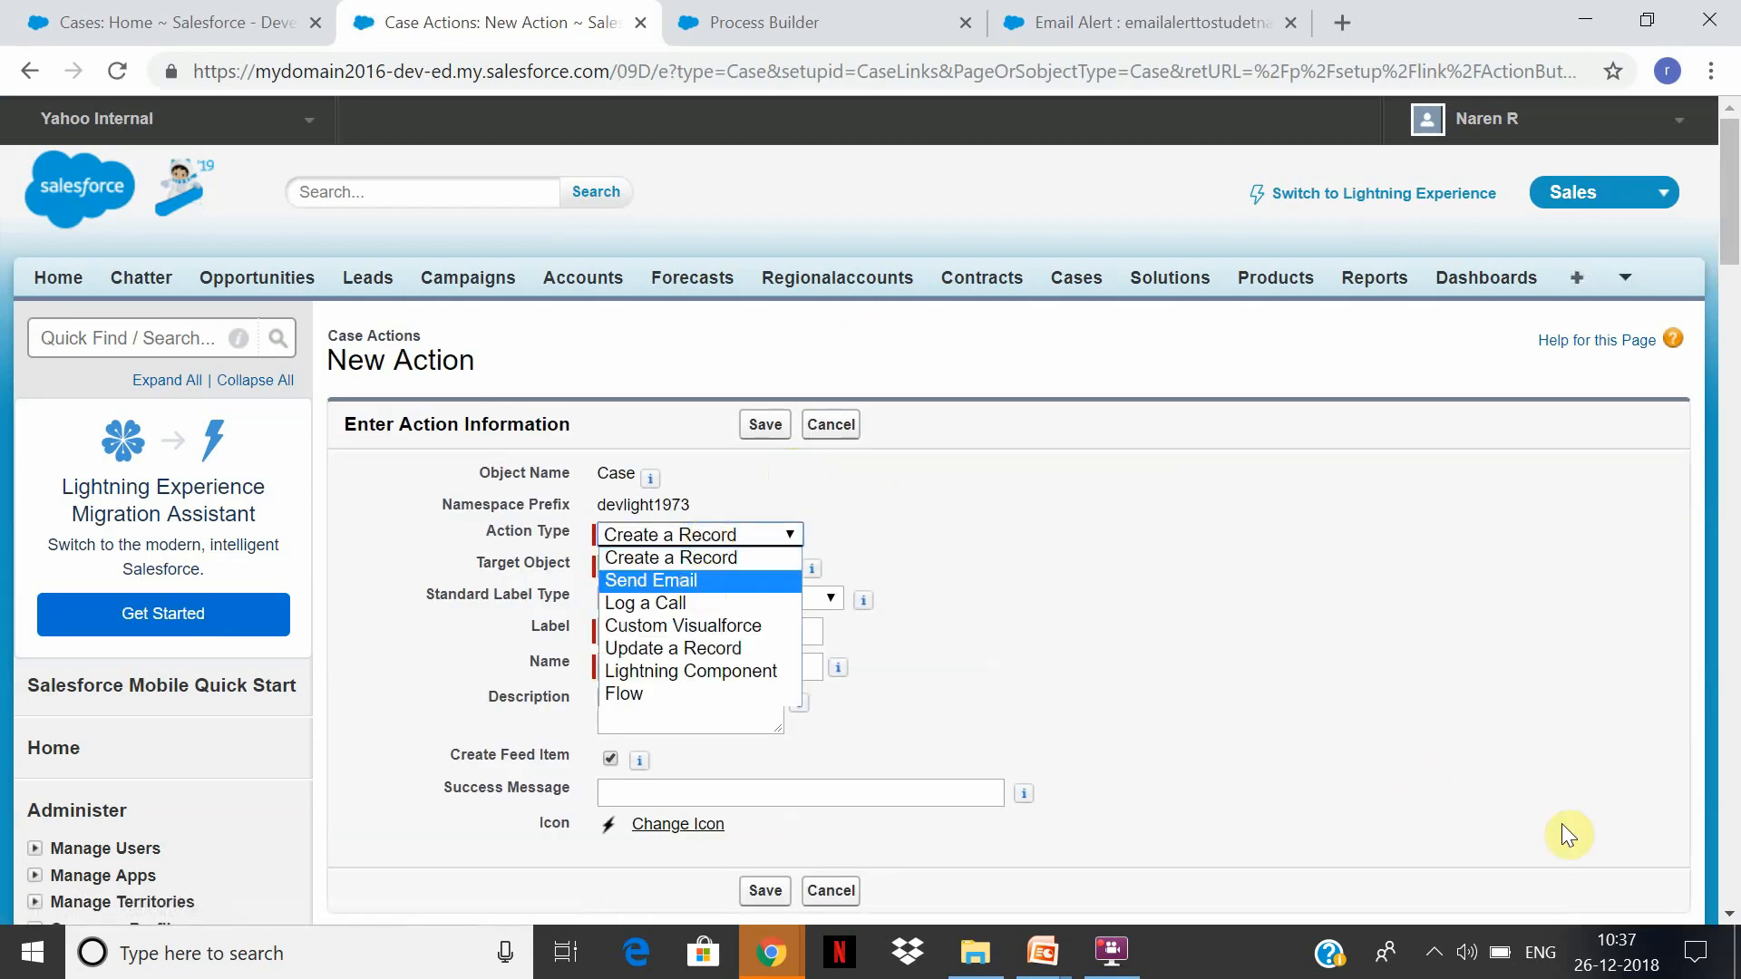
pyautogui.click(1471, 797)
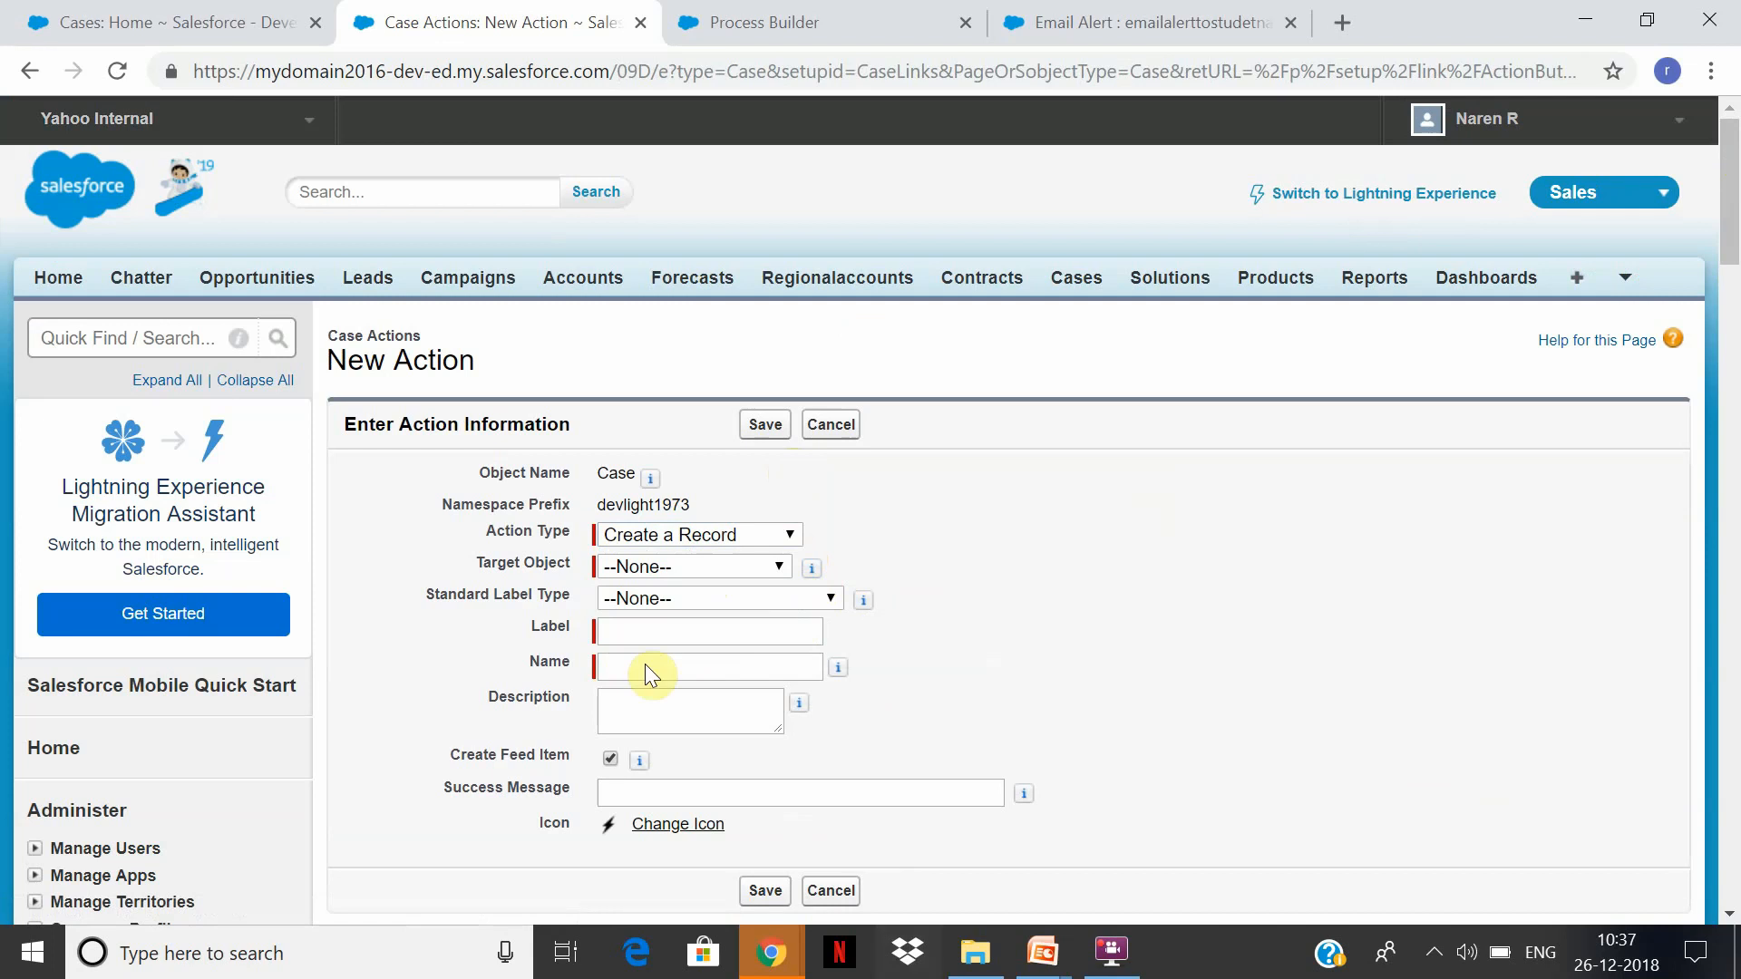
pyautogui.click(777, 566)
pyautogui.click(771, 567)
pyautogui.click(785, 534)
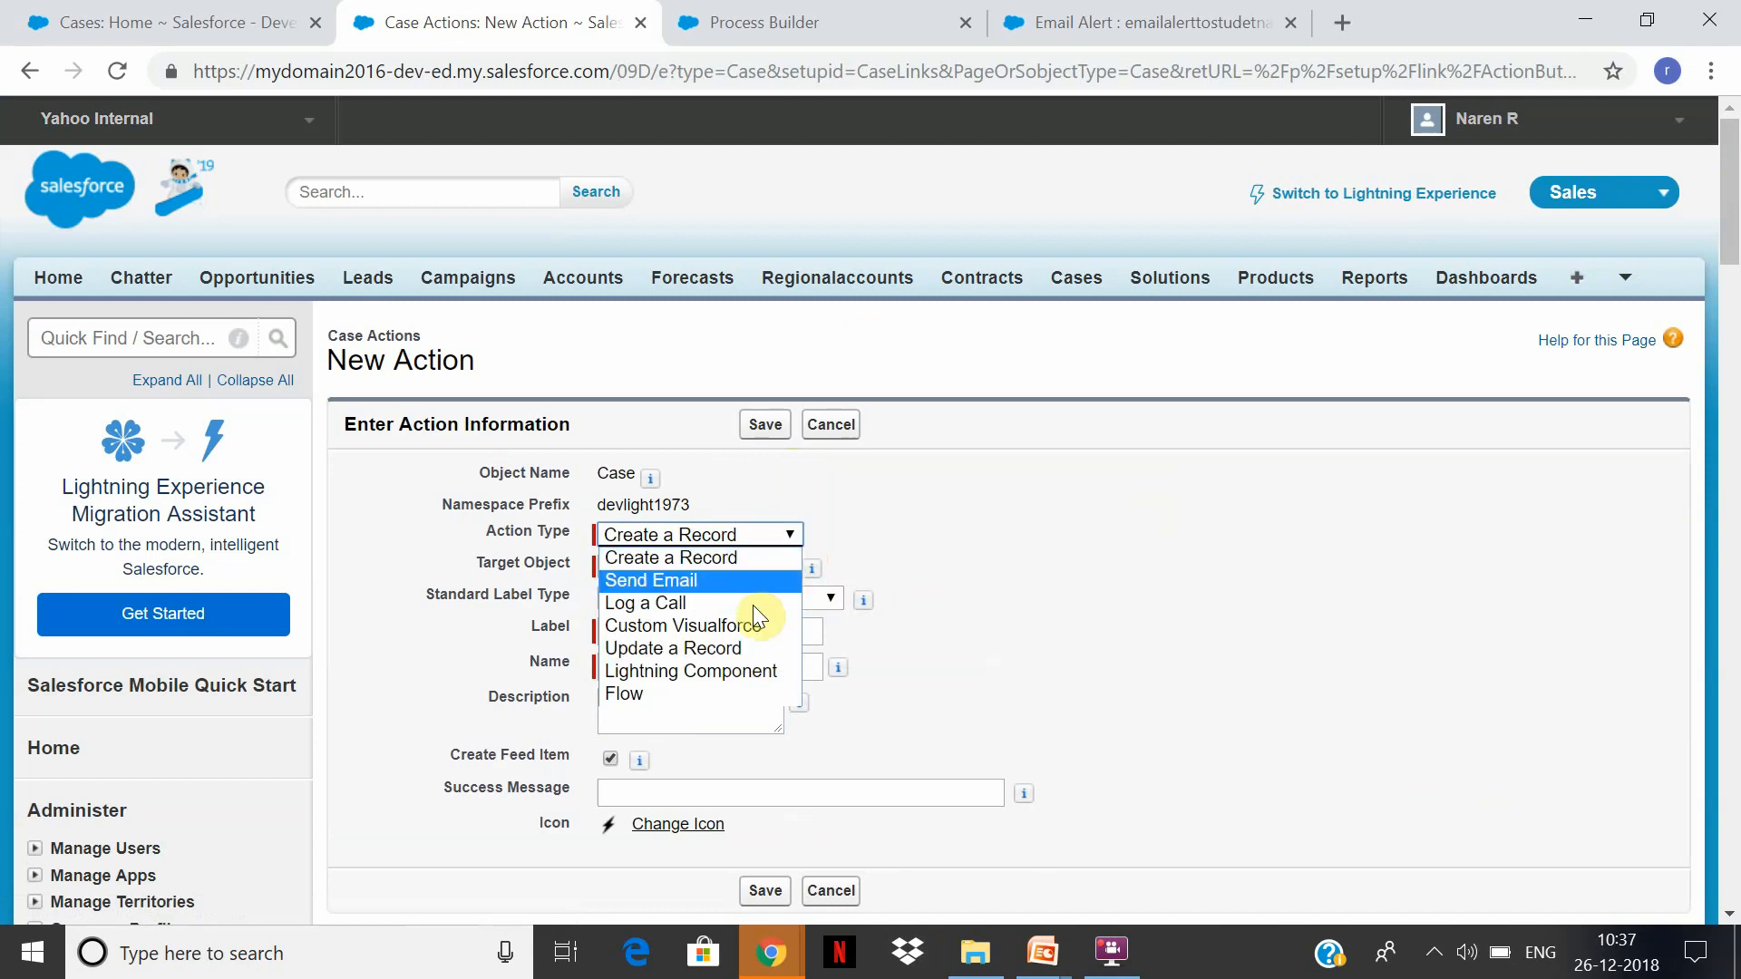
pyautogui.click(764, 569)
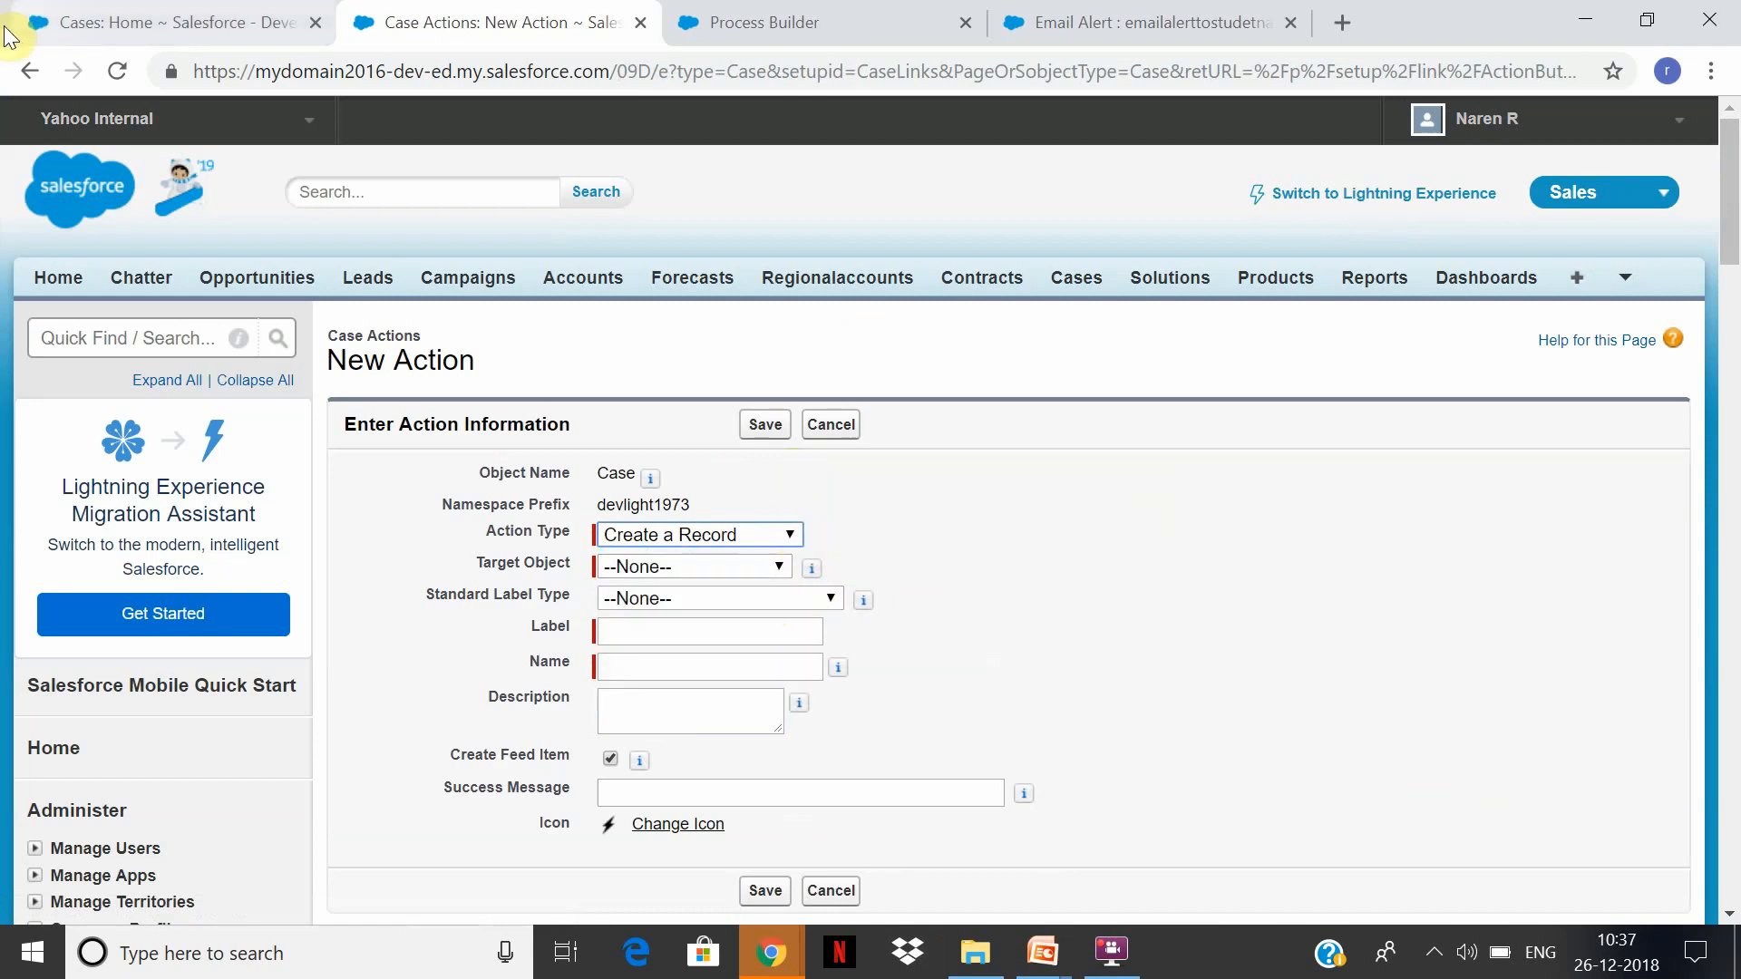
# Leave the new action form and review the existing entries in Case's Buttons, Links, and Actions list.
pyautogui.click(37, 75)
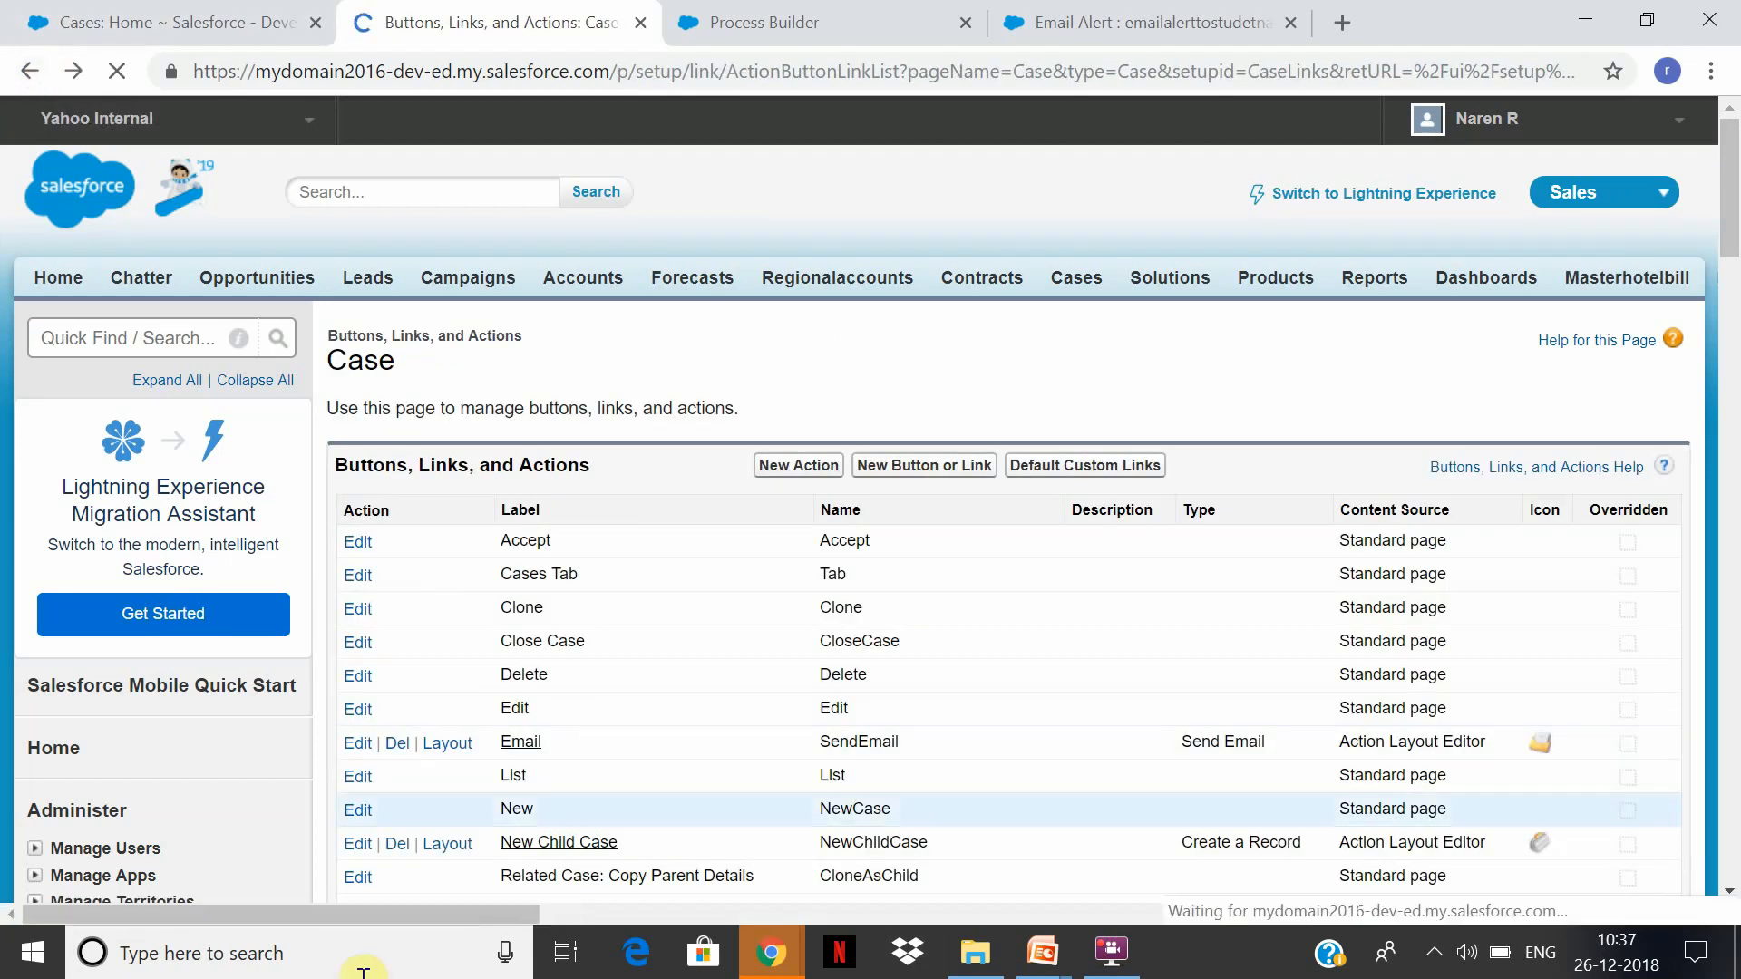
pyautogui.moveTo(1731, 213); pyautogui.dragTo(1740, 266)
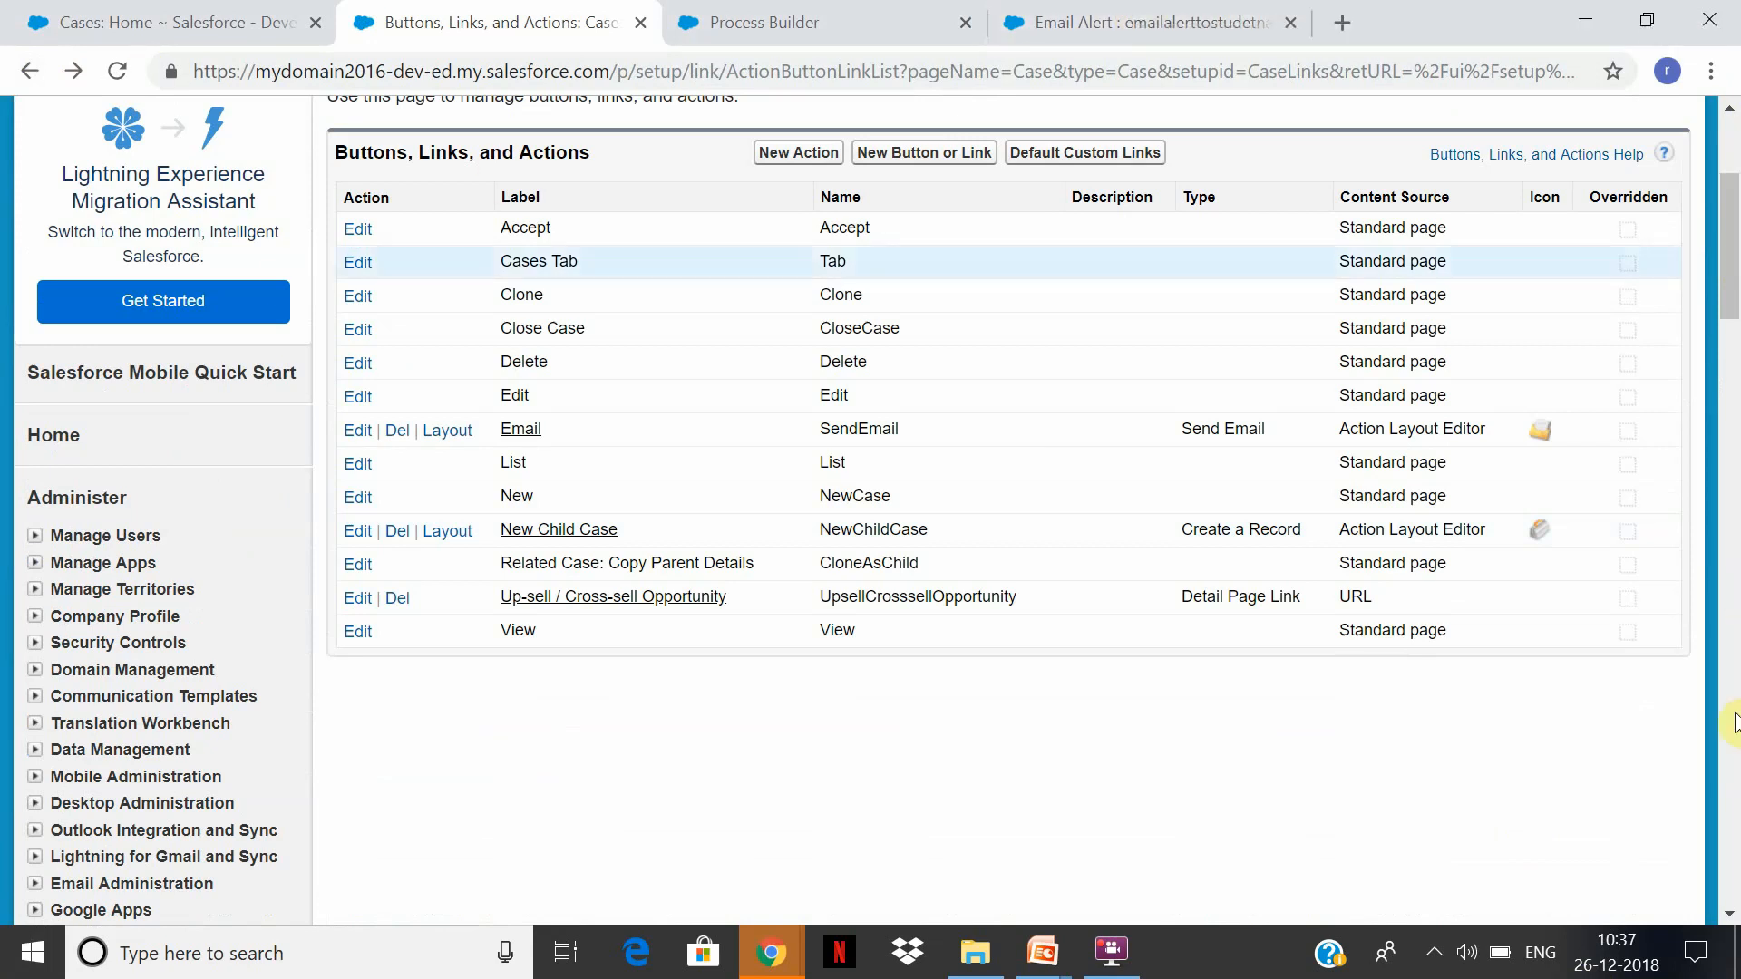
pyautogui.scroll(3, 1728, 319)
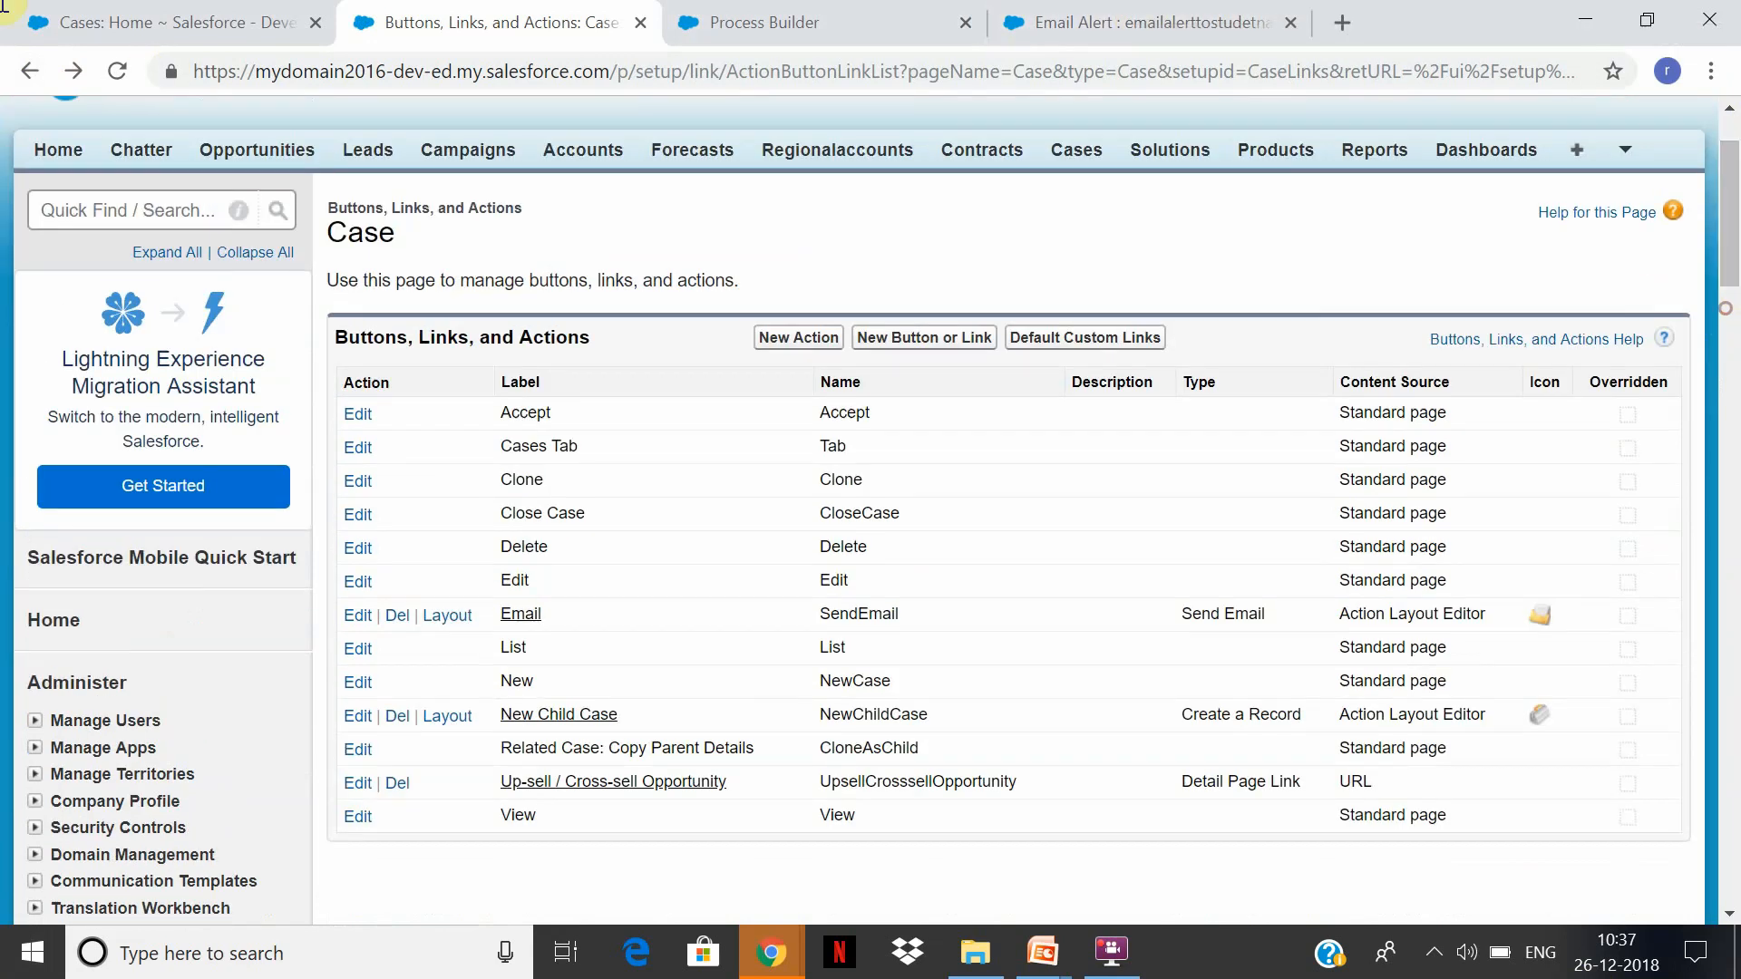
# Search setup for "global", open the Global Actions page and look through its list of actions.
pyautogui.click(127, 202)
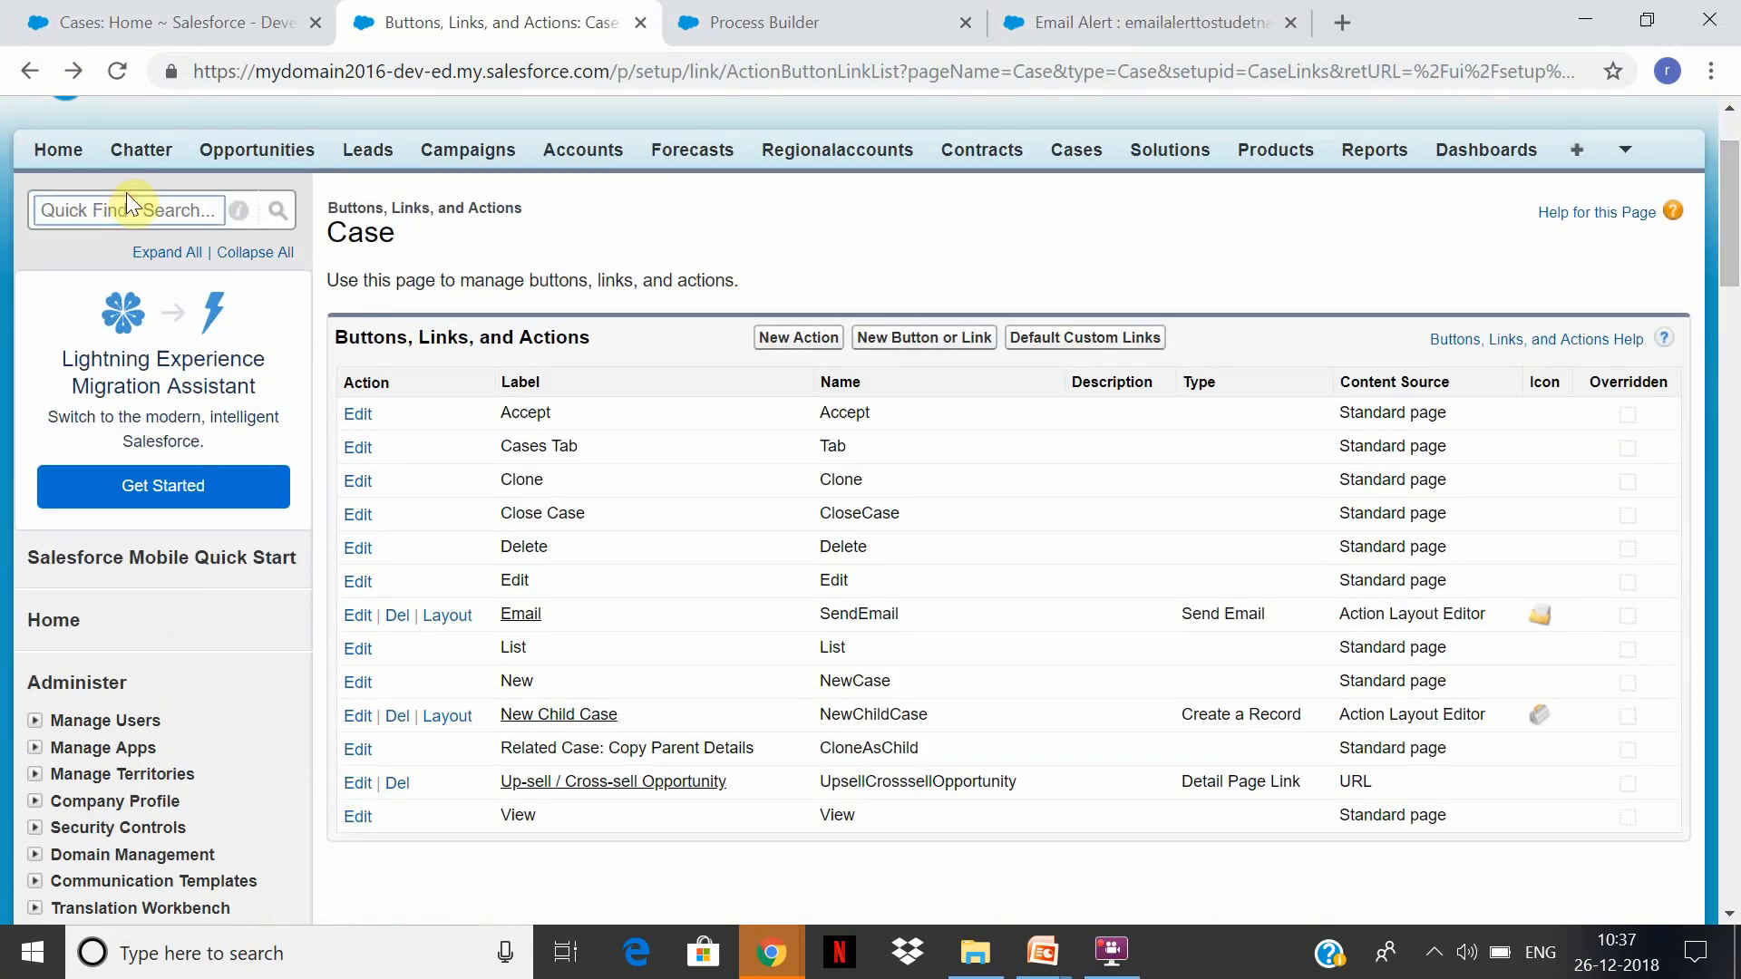
pyautogui.write('global')
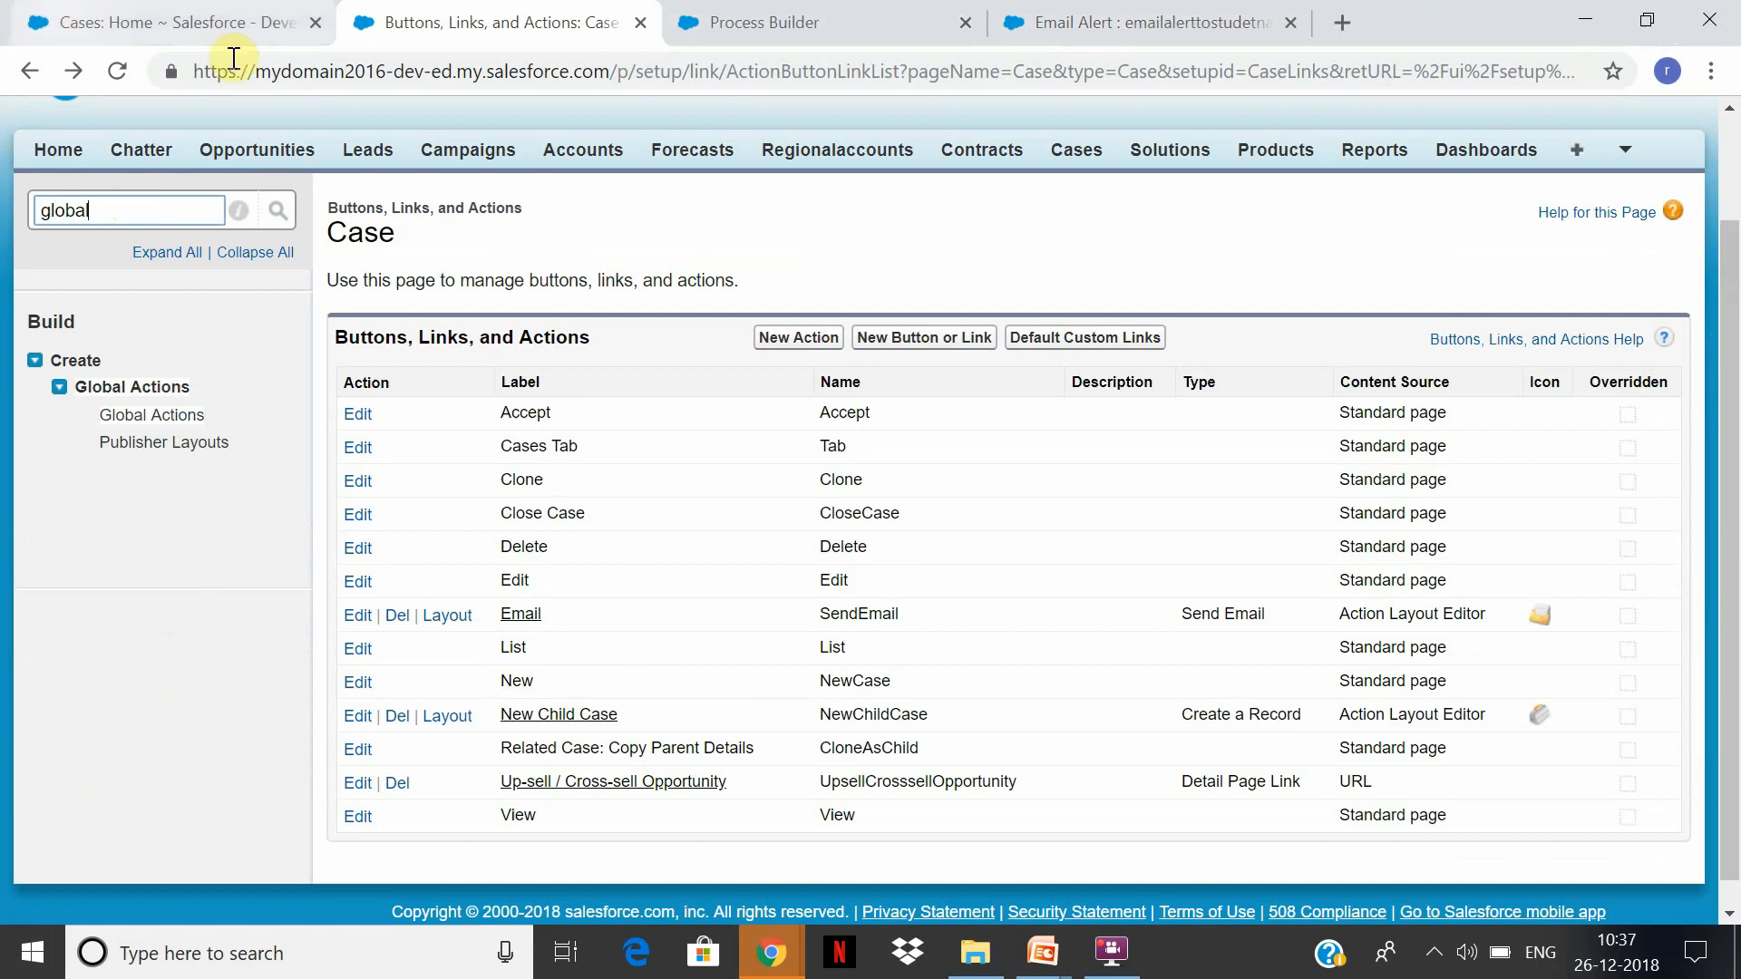
pyautogui.click(157, 415)
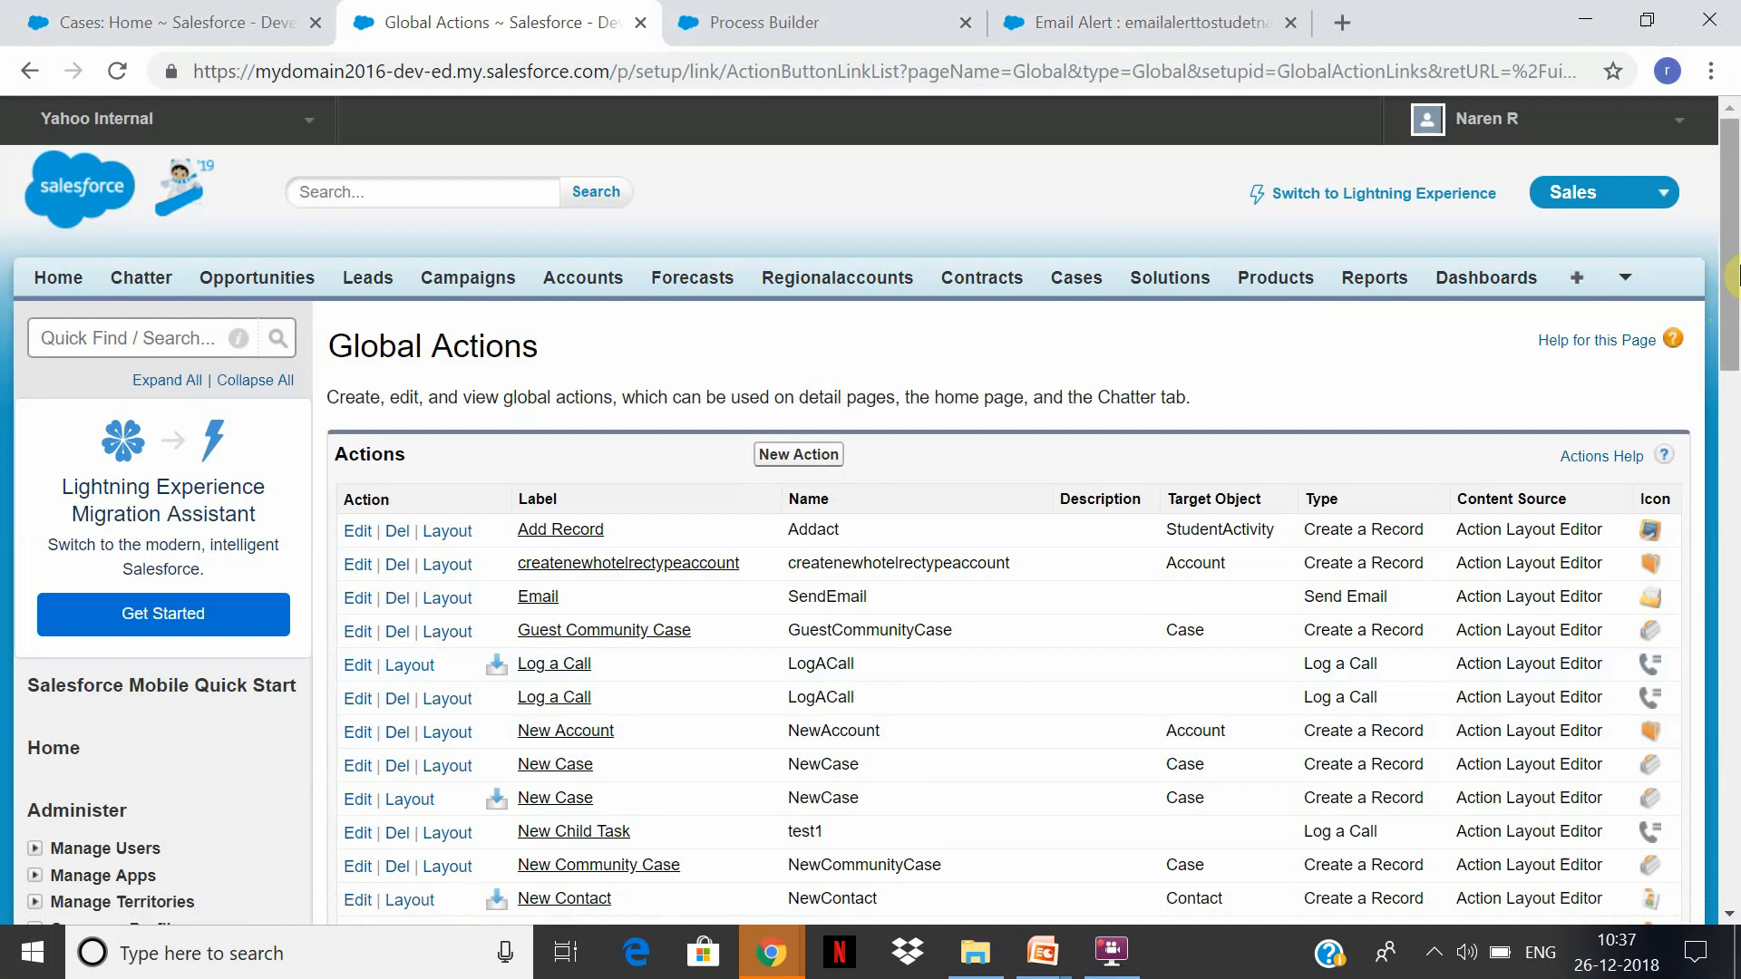
pyautogui.scroll(-4, 1735, 382)
pyautogui.moveTo(1735, 383); pyautogui.dragTo(1726, 458)
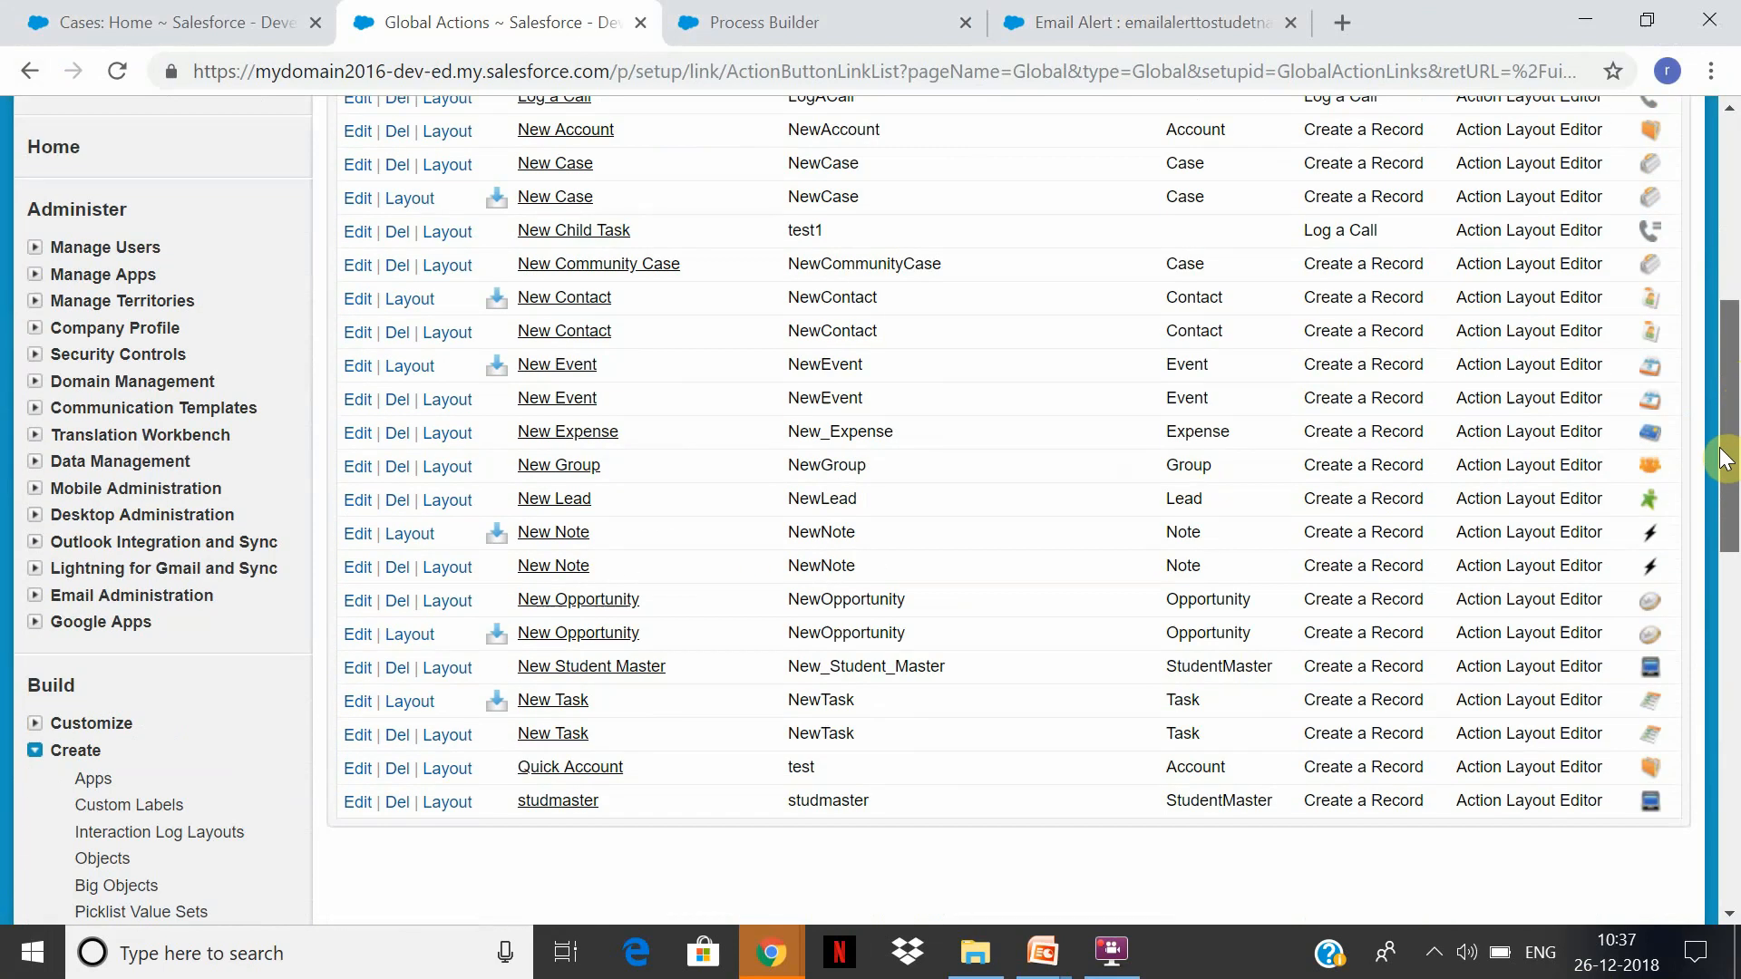
# Open the New Case global action and examine the fields on its action layout.
pyautogui.click(570, 170)
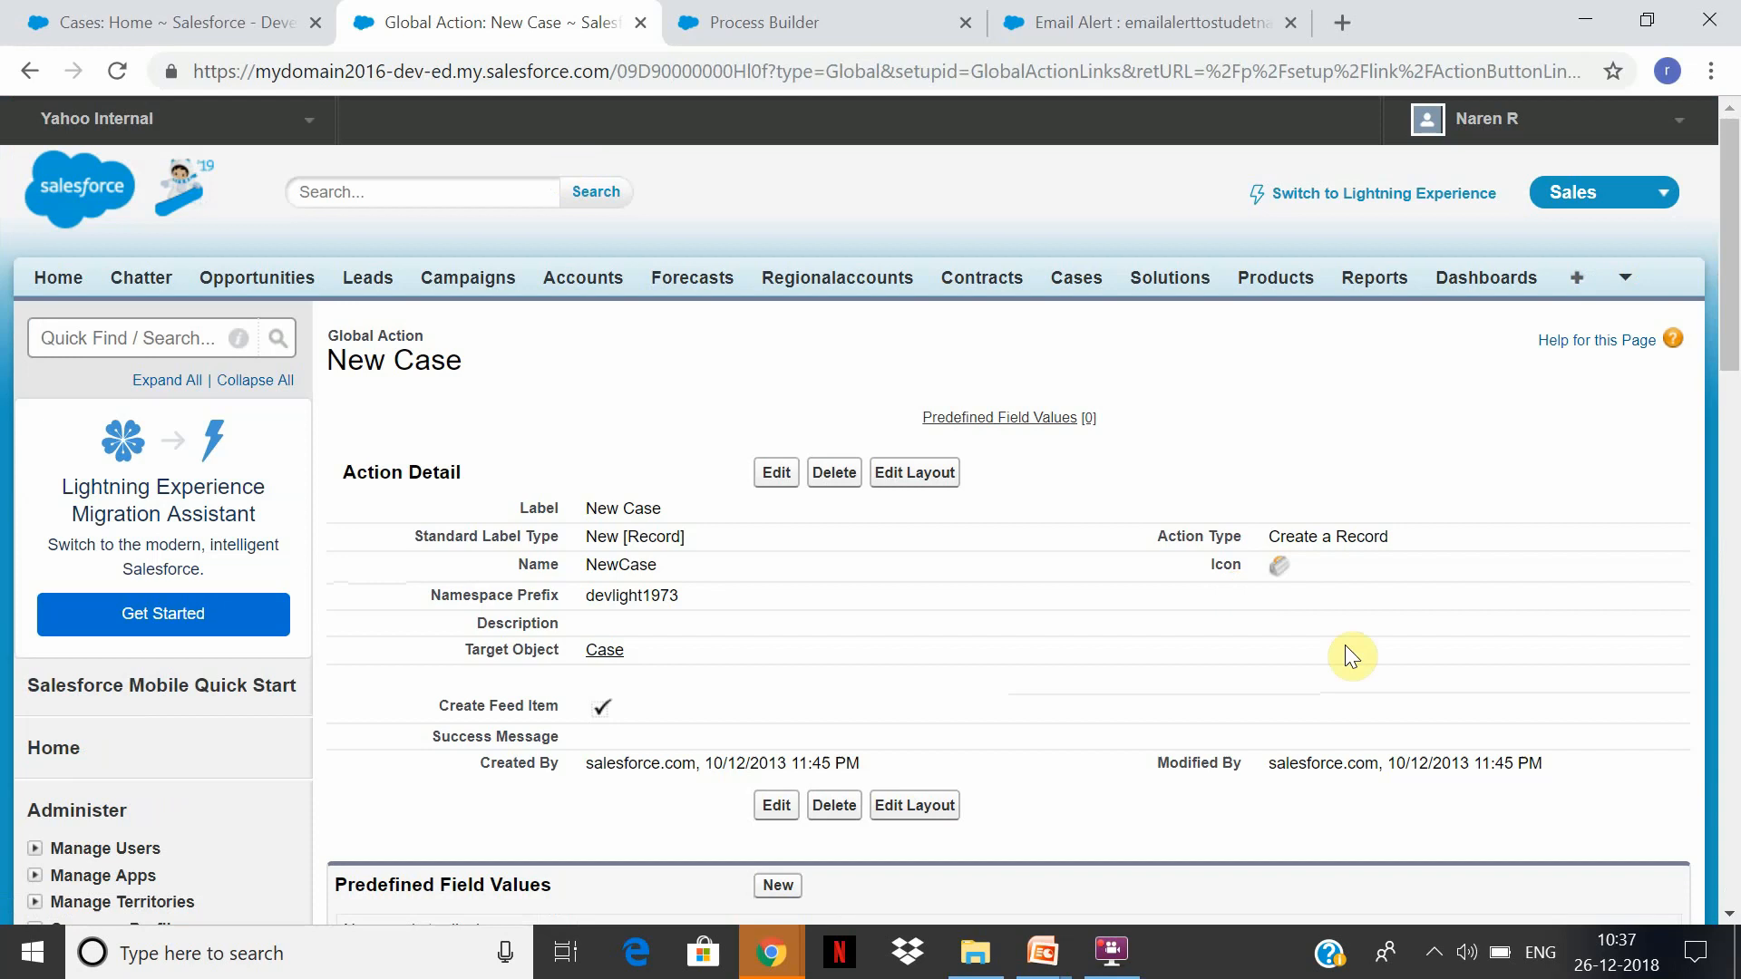
pyautogui.click(910, 493)
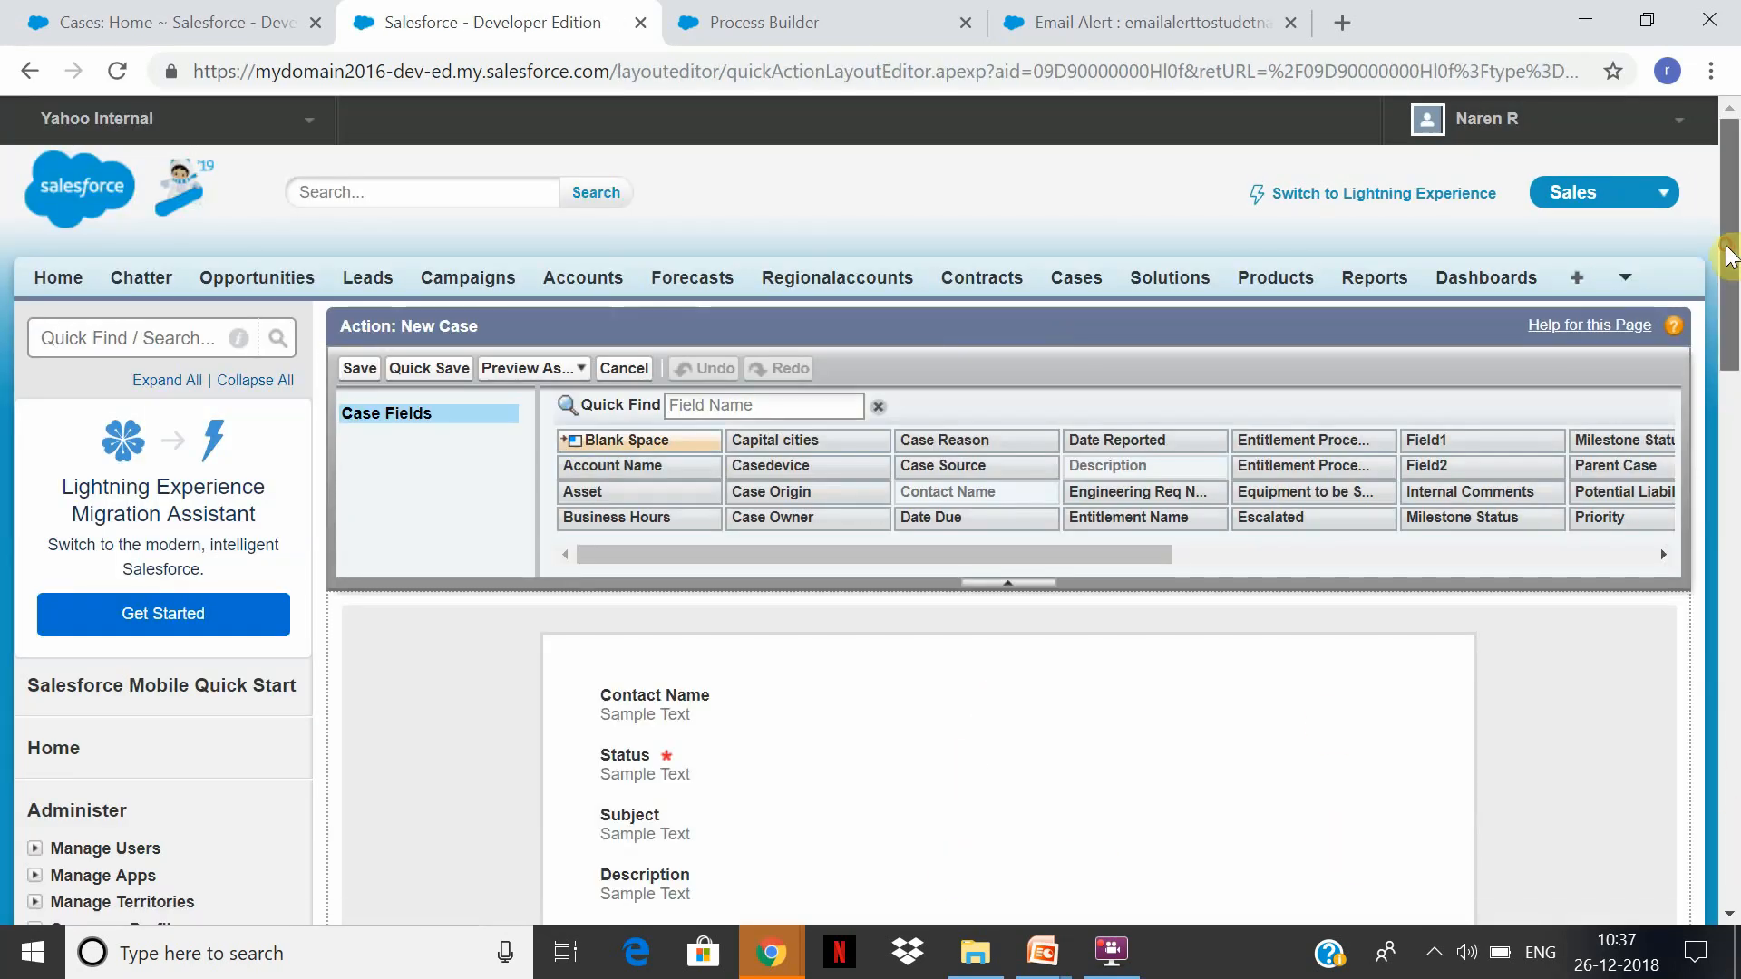
pyautogui.click(1734, 403)
pyautogui.moveTo(1734, 403); pyautogui.dragTo(1734, 278)
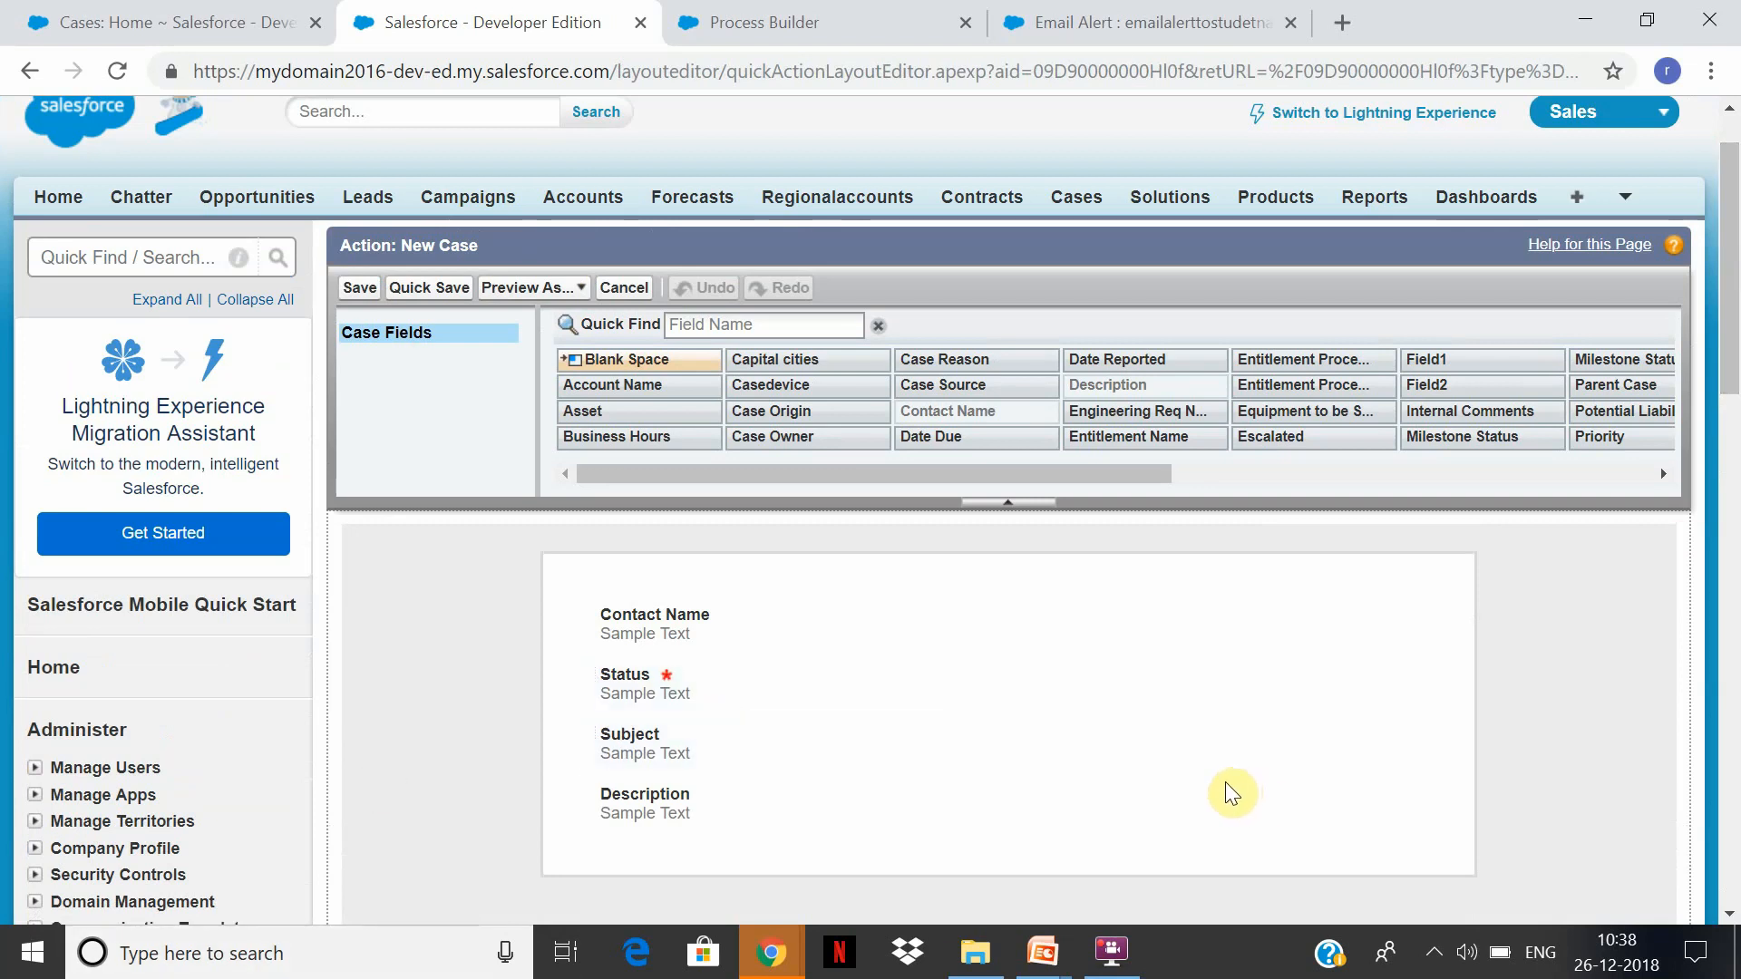
# Return to Process Builder and choose devlight1973__NewCase as the action for the quick action.
pyautogui.click(821, 20)
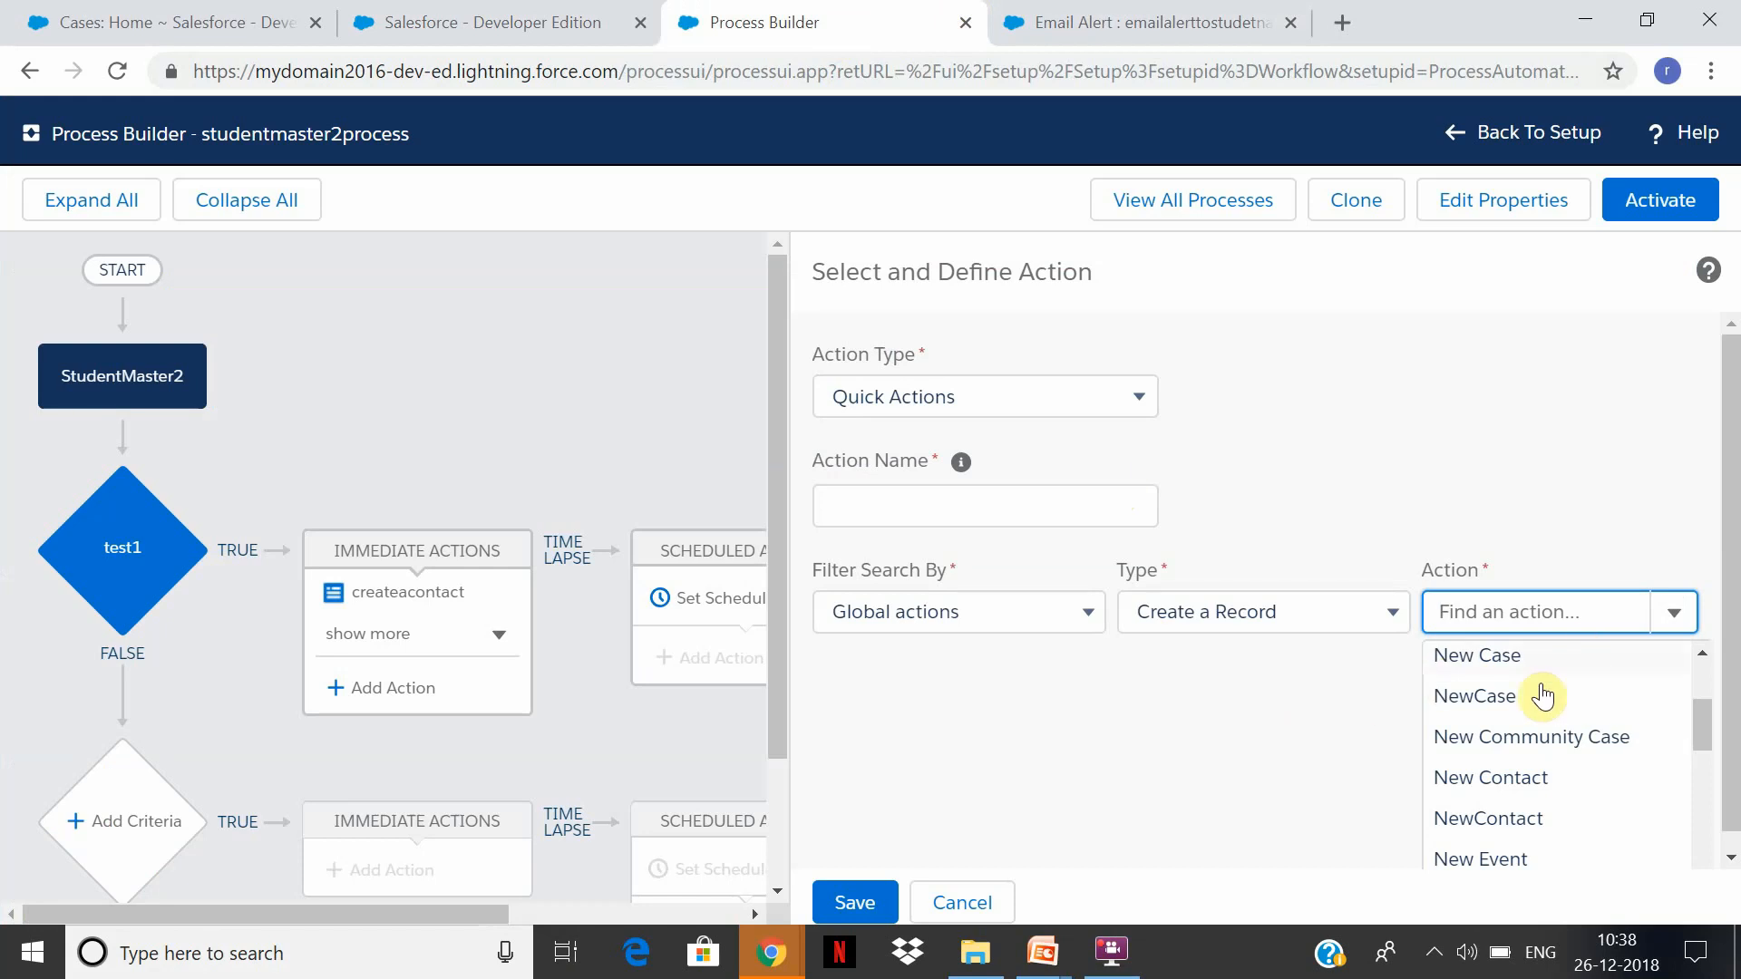
pyautogui.click(1542, 650)
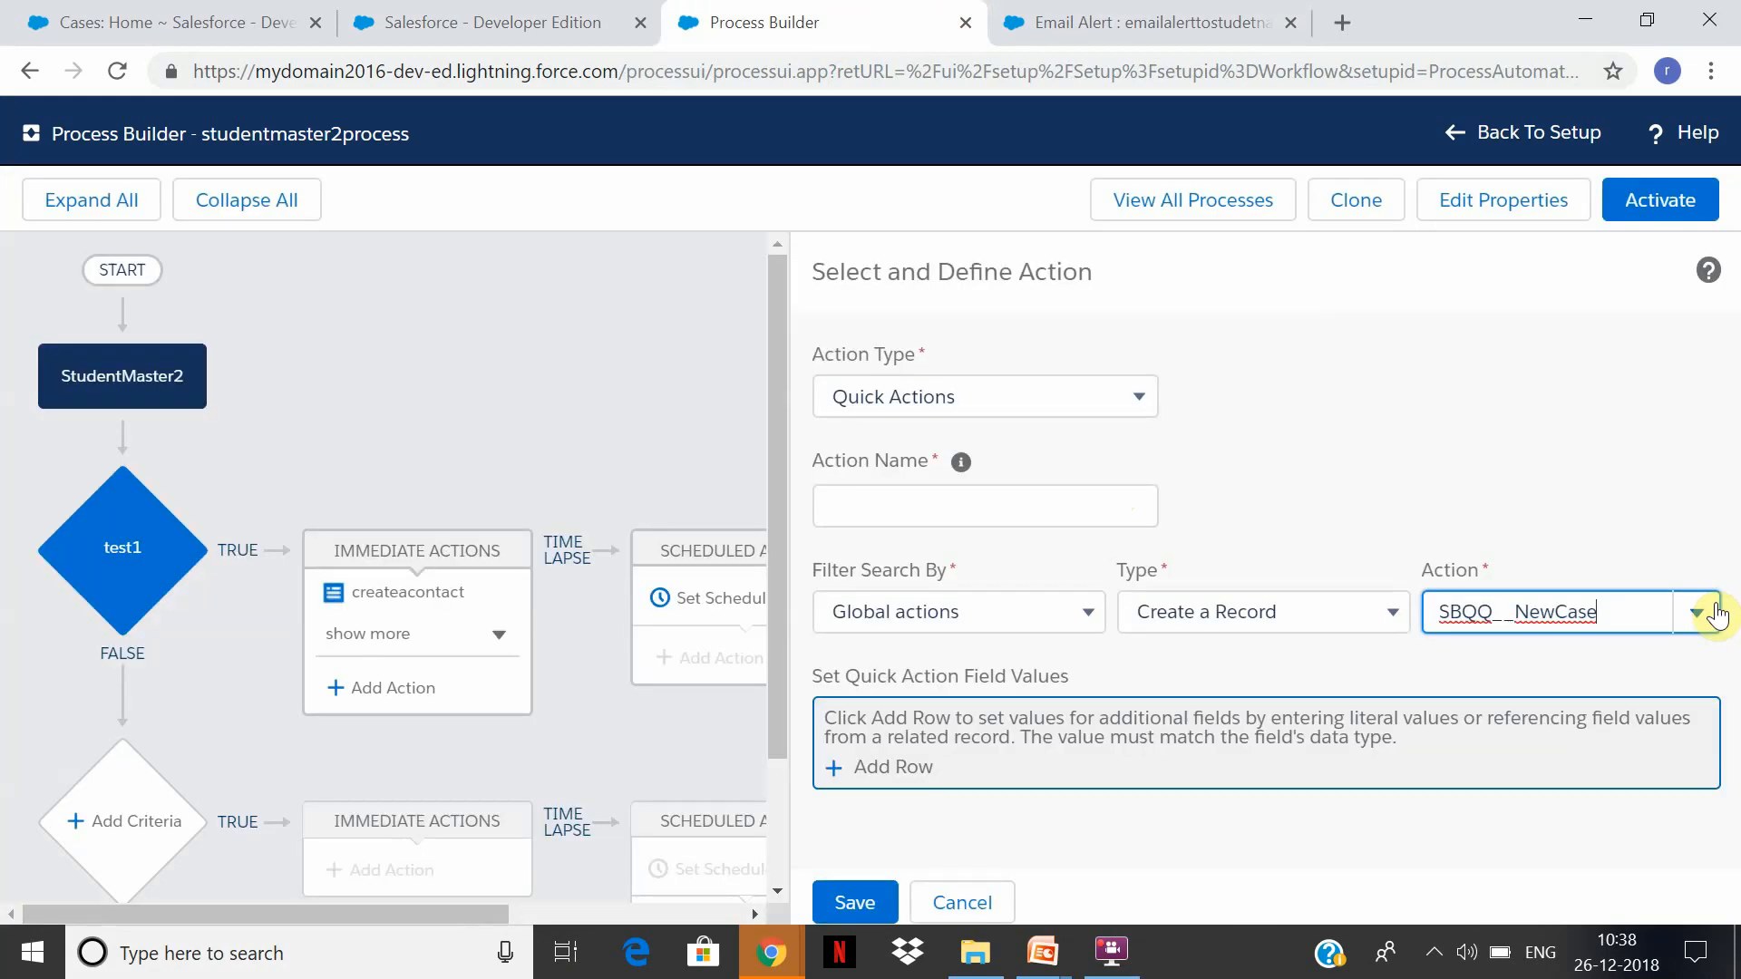
pyautogui.click(1712, 603)
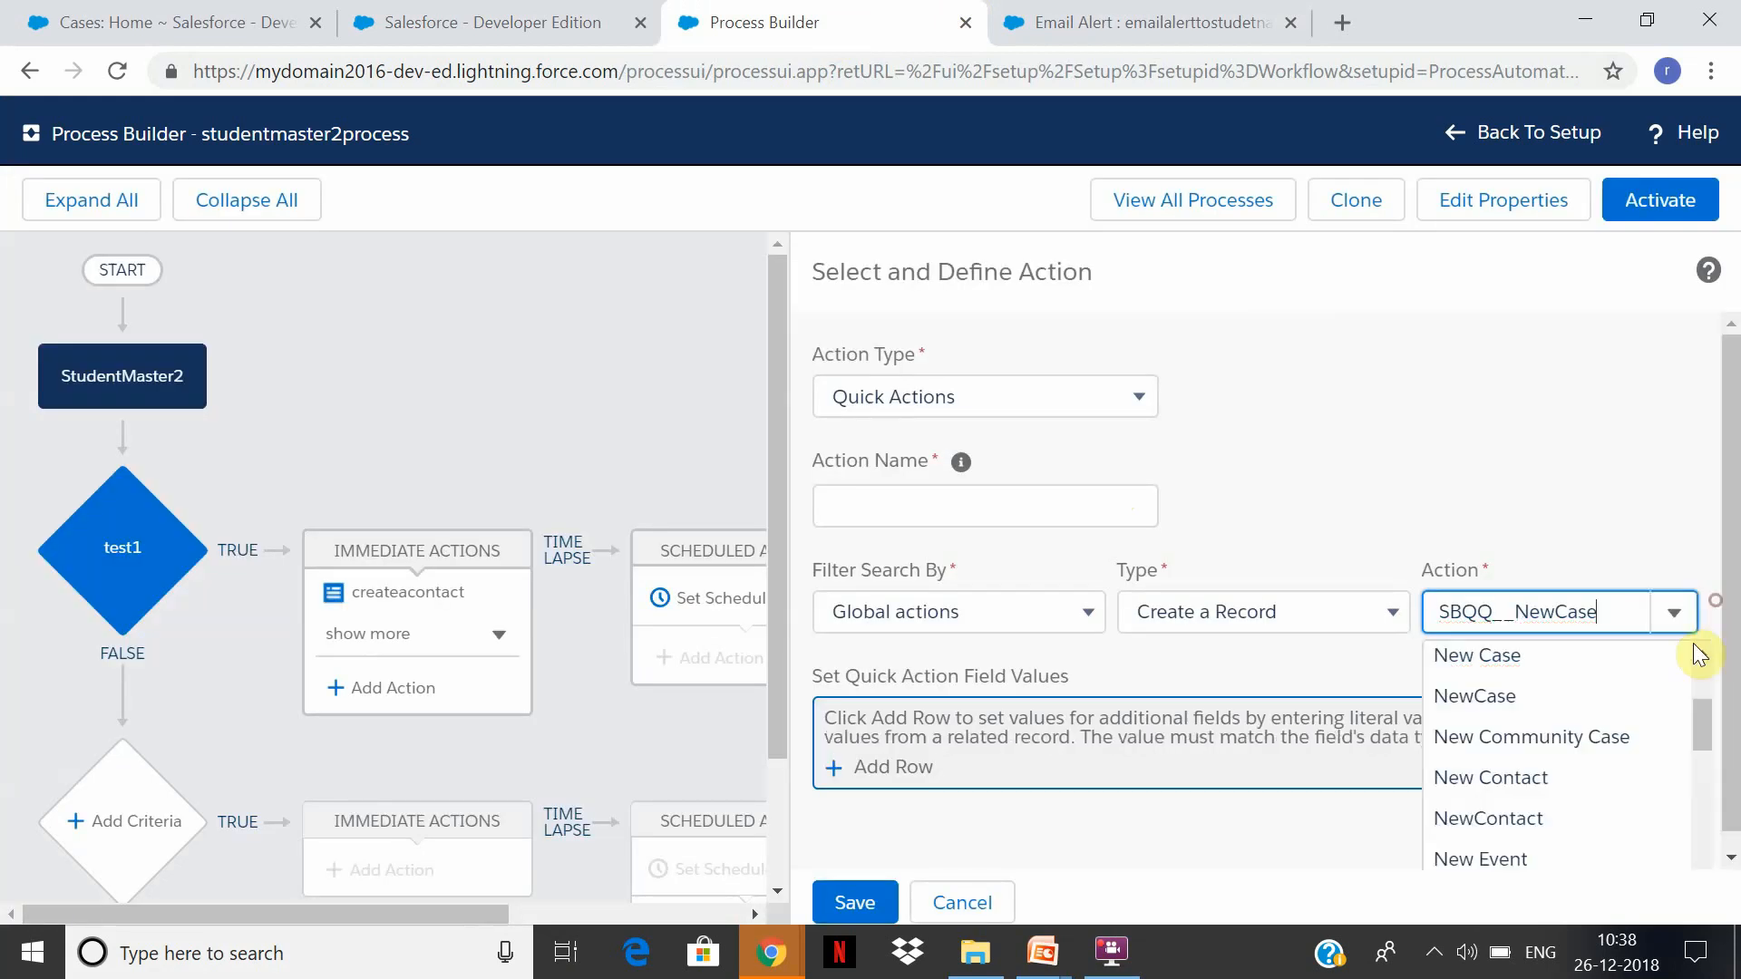
pyautogui.click(1597, 704)
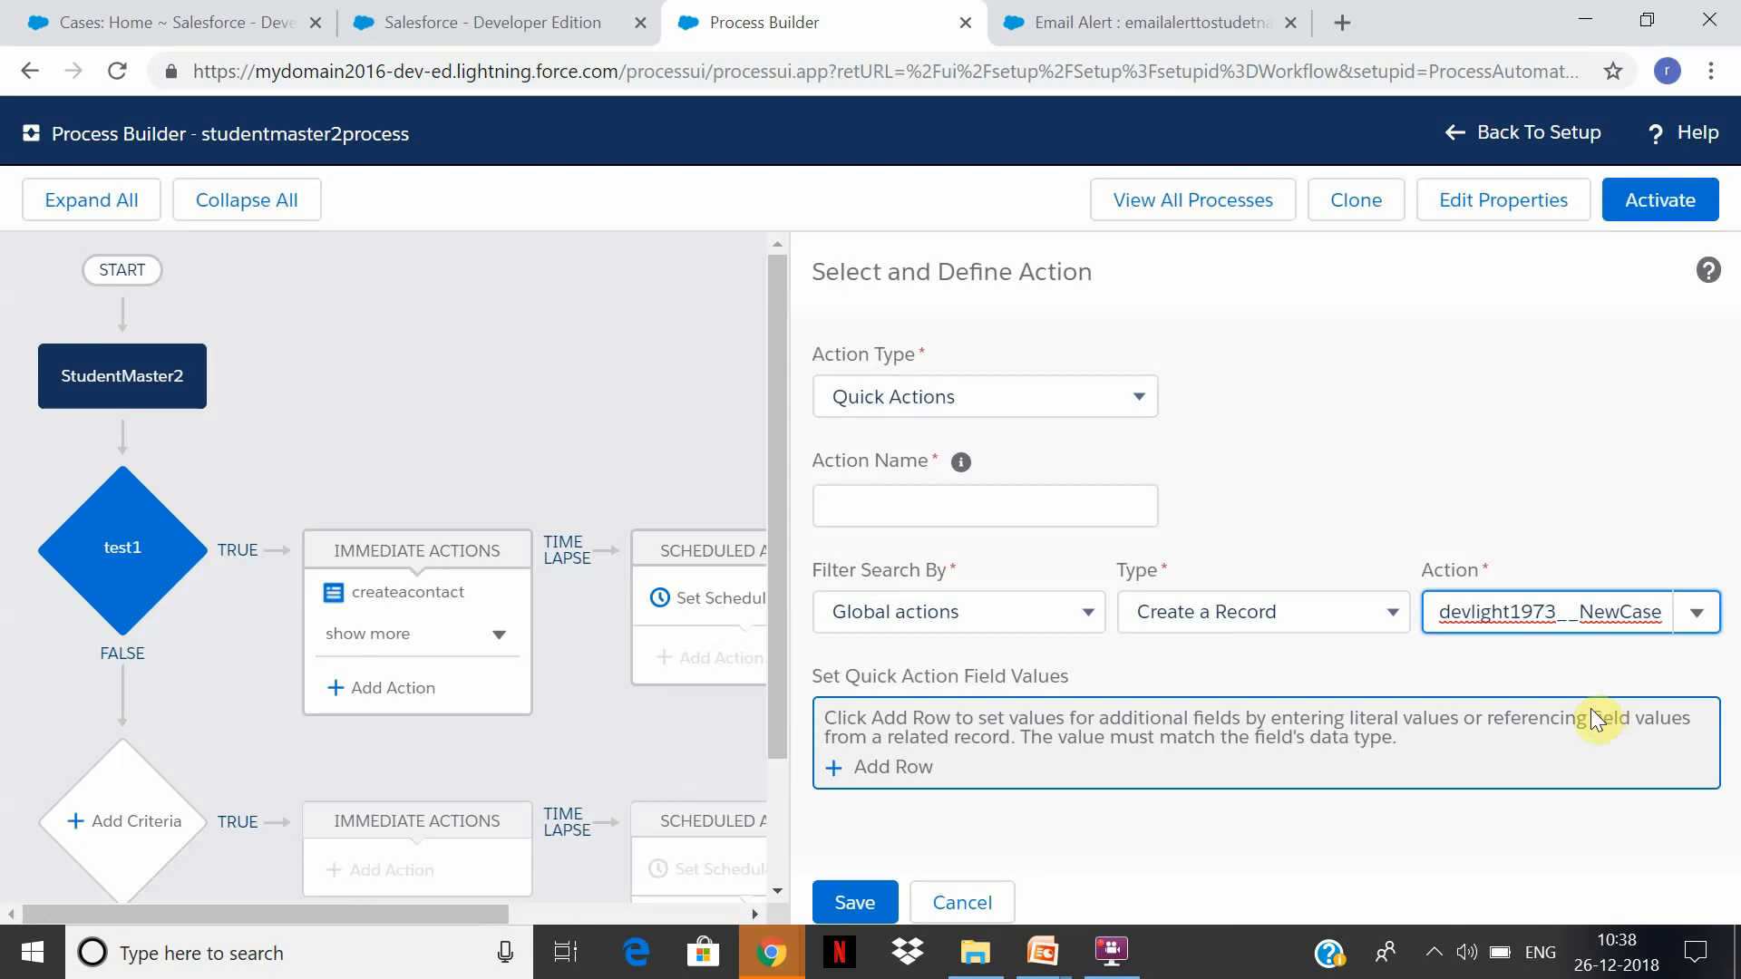
# Add a quick action field value row and set its field to Contact ID.
pyautogui.click(910, 766)
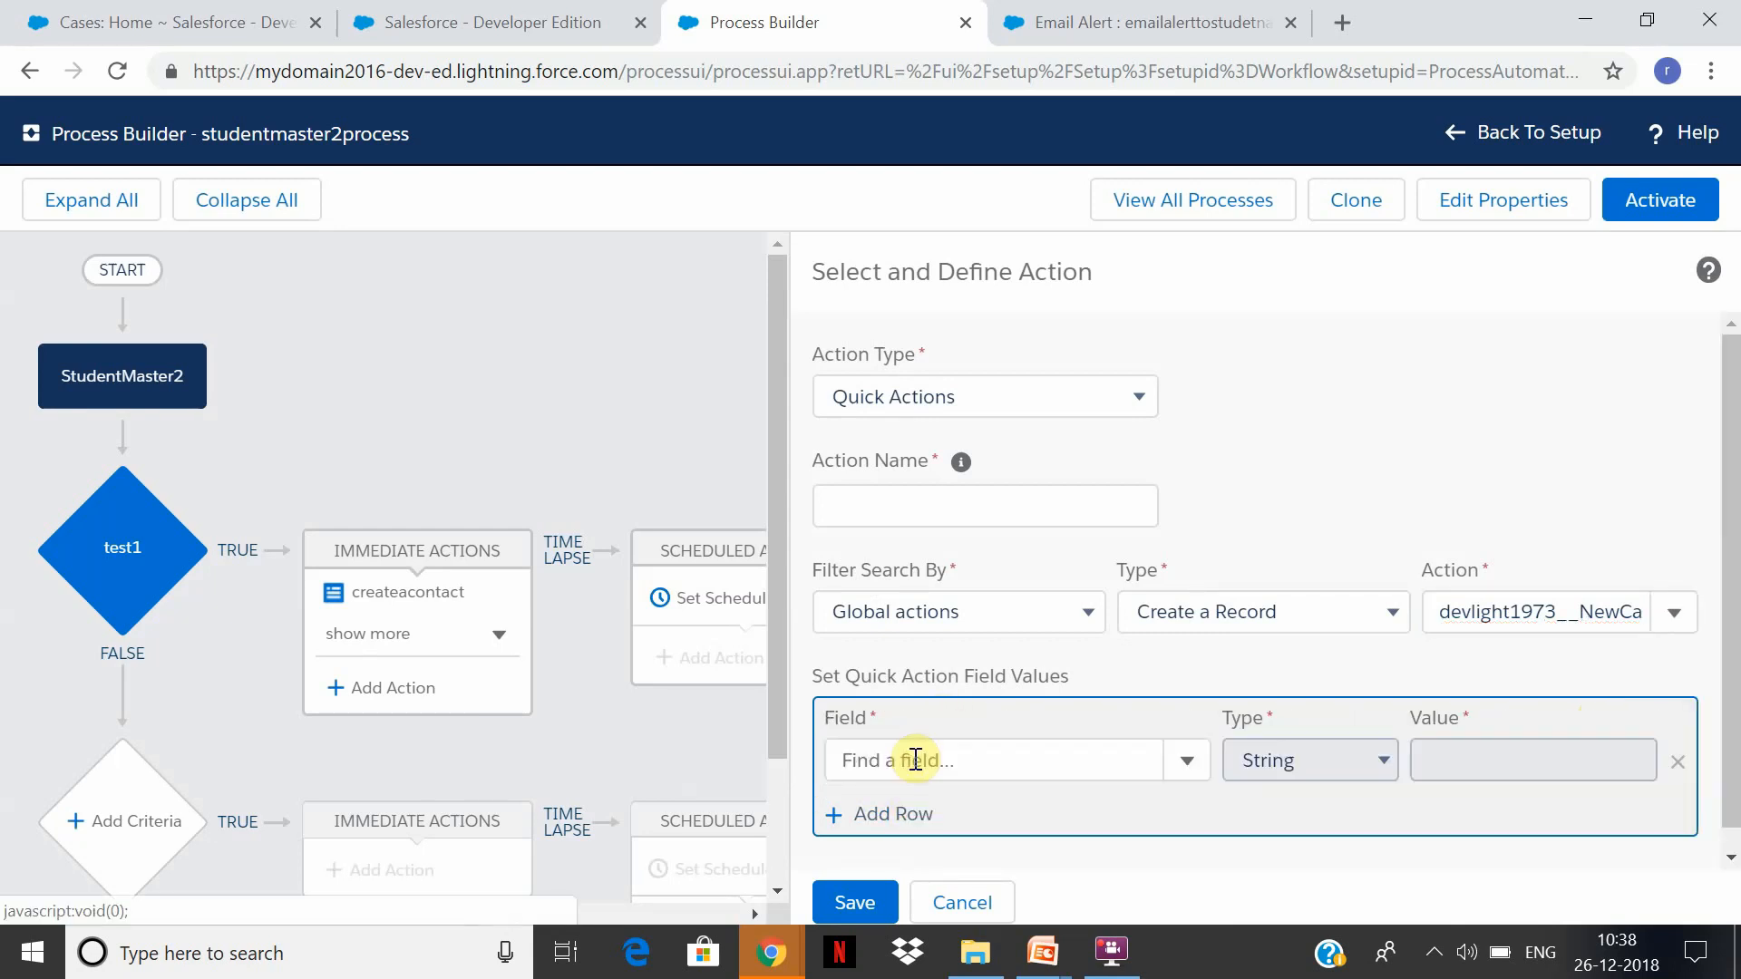
pyautogui.click(1125, 768)
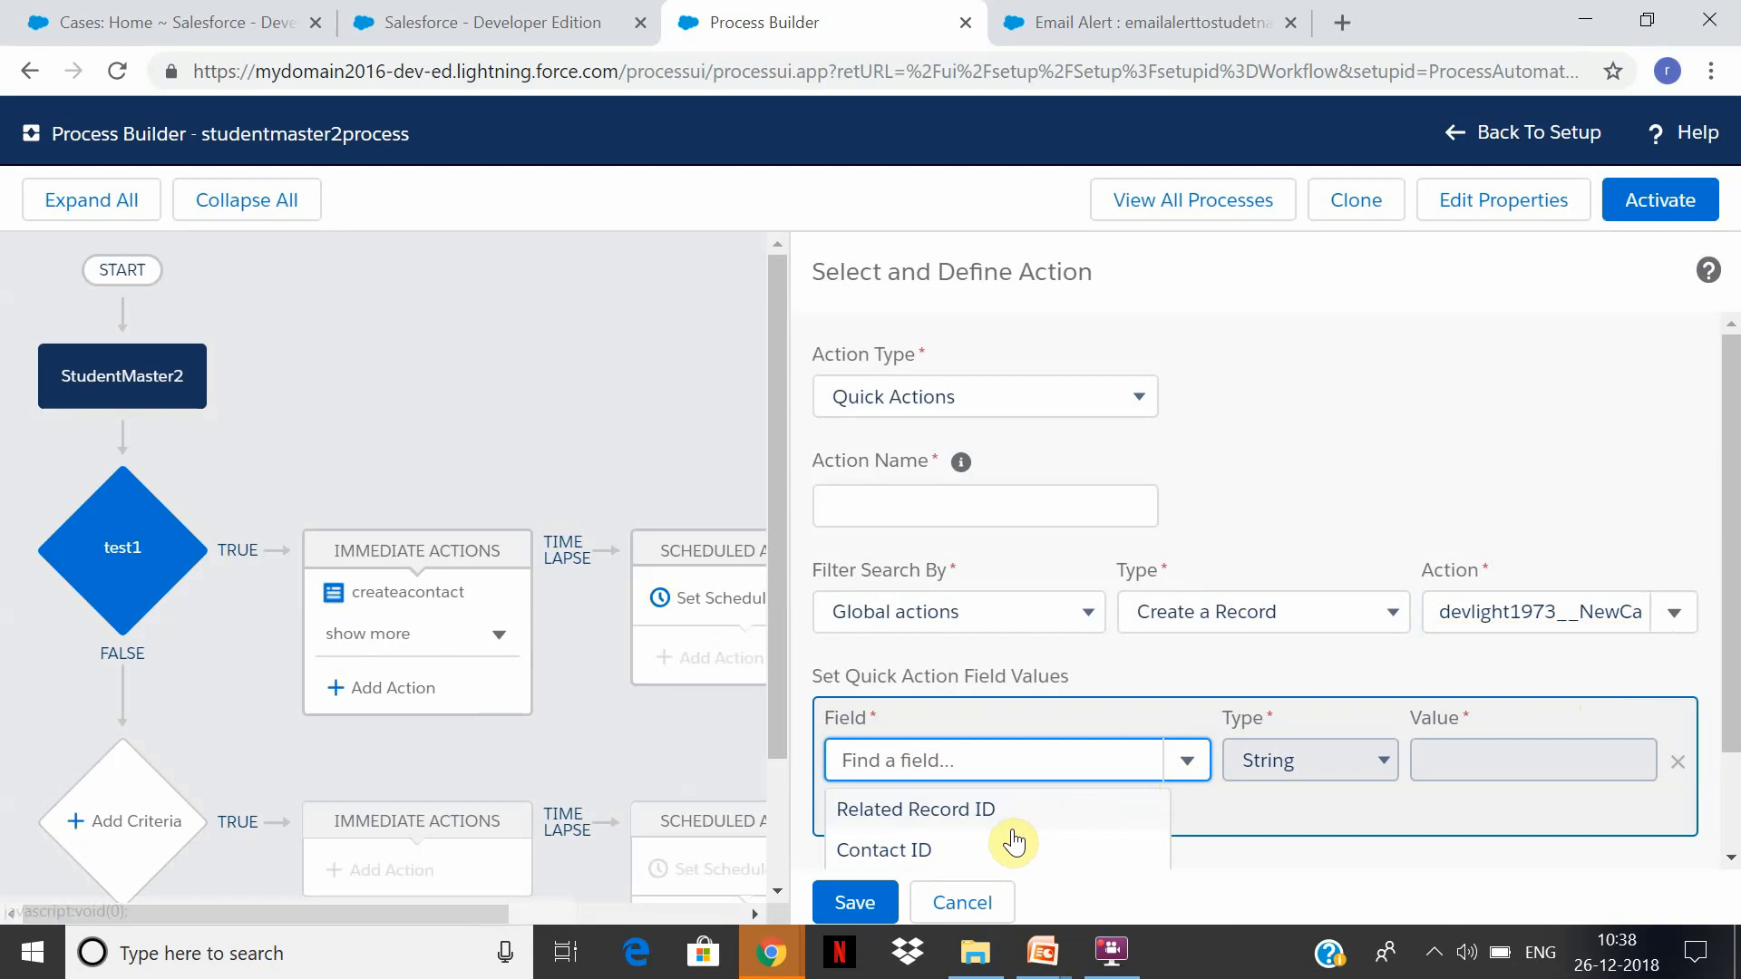
pyautogui.moveTo(1732, 524); pyautogui.dragTo(1733, 792)
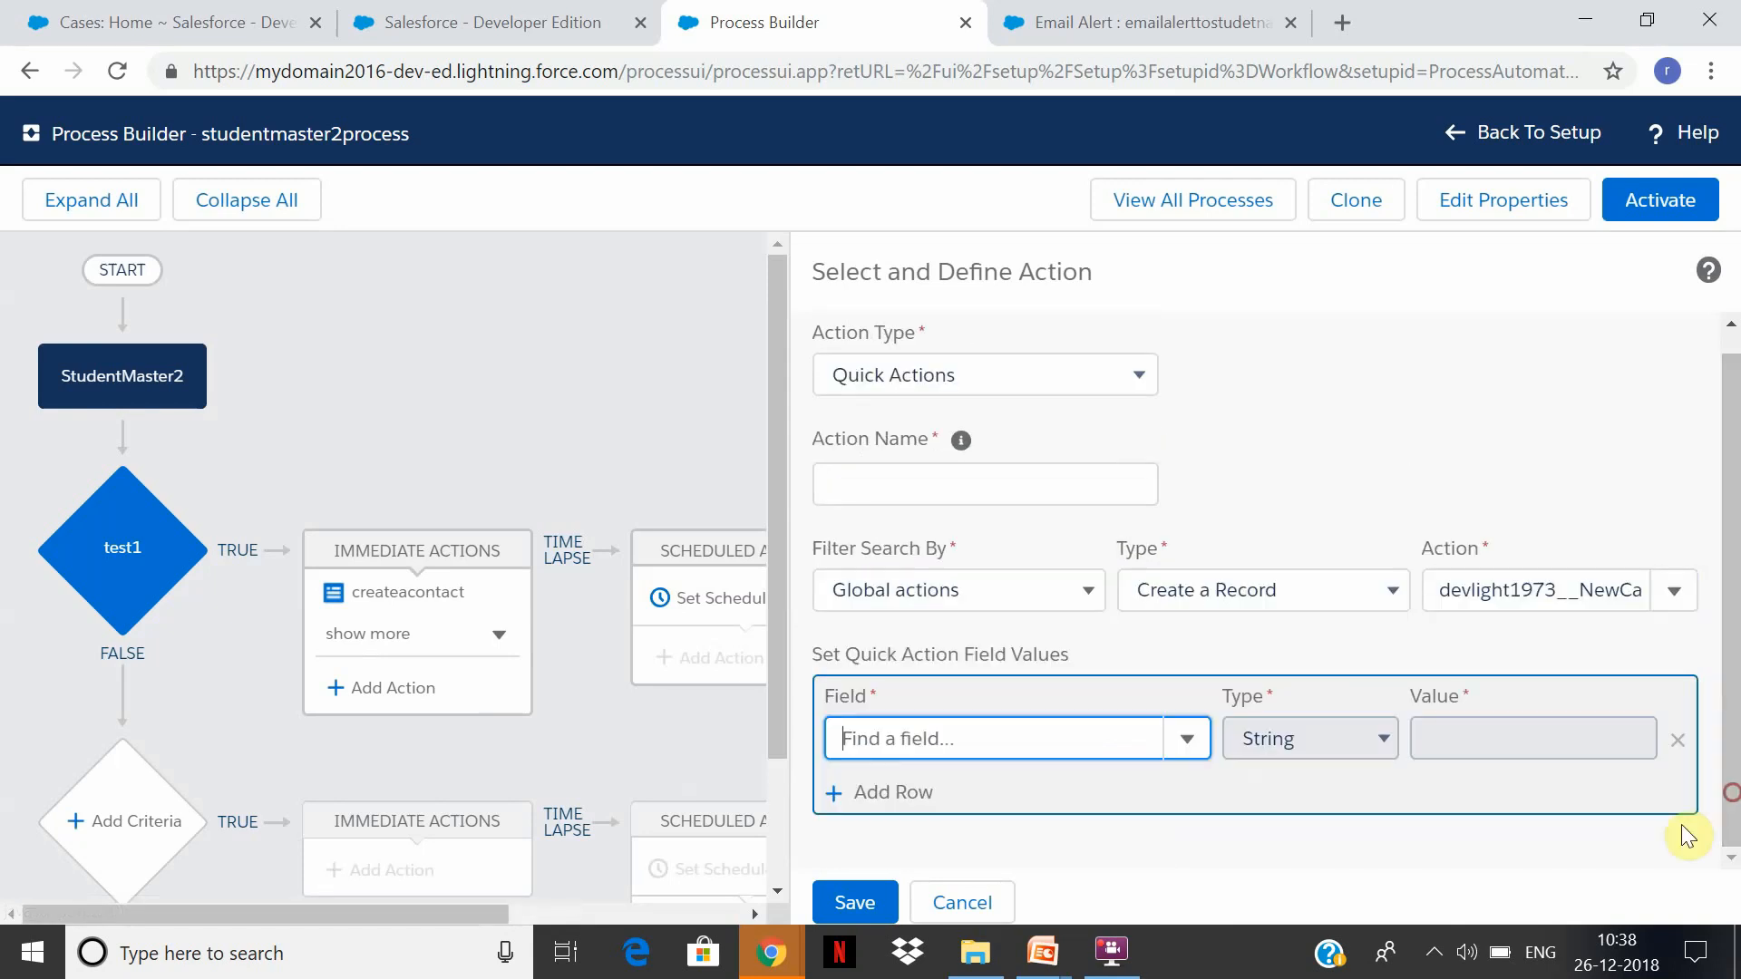
pyautogui.click(1186, 739)
pyautogui.click(1077, 734)
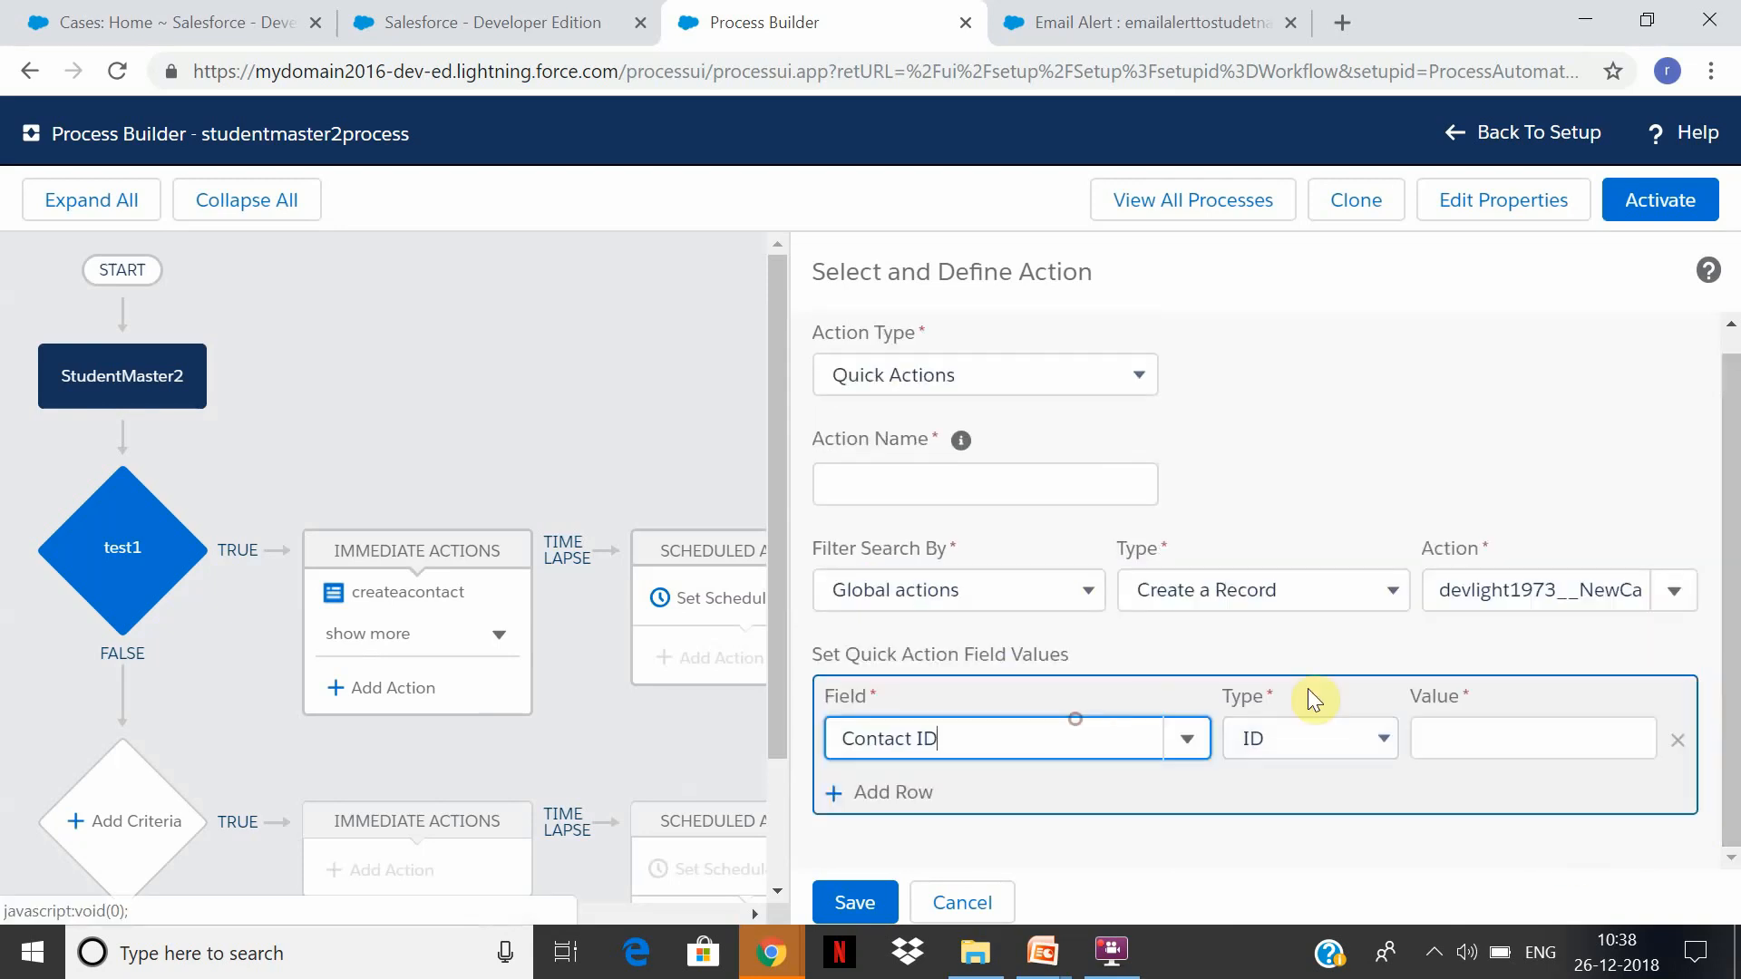
# Try to supply the Contact ID value through a Field Reference on StudentMaster2.
pyautogui.click(1536, 742)
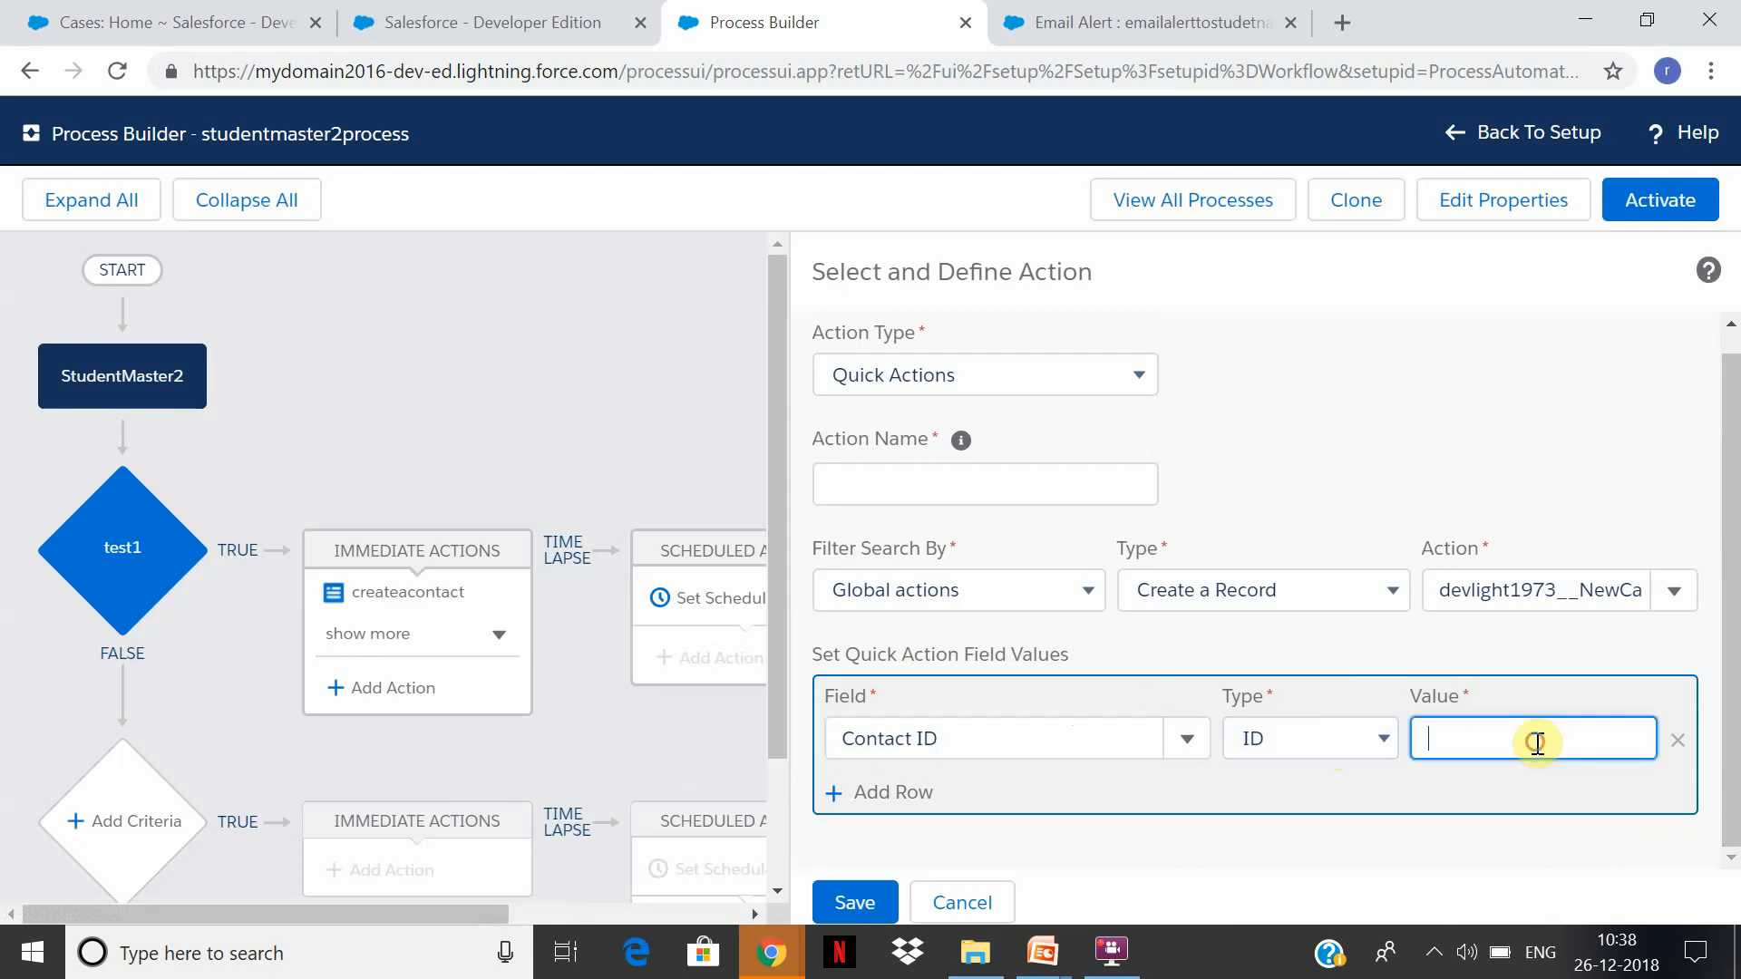
pyautogui.click(1379, 739)
pyautogui.click(1361, 796)
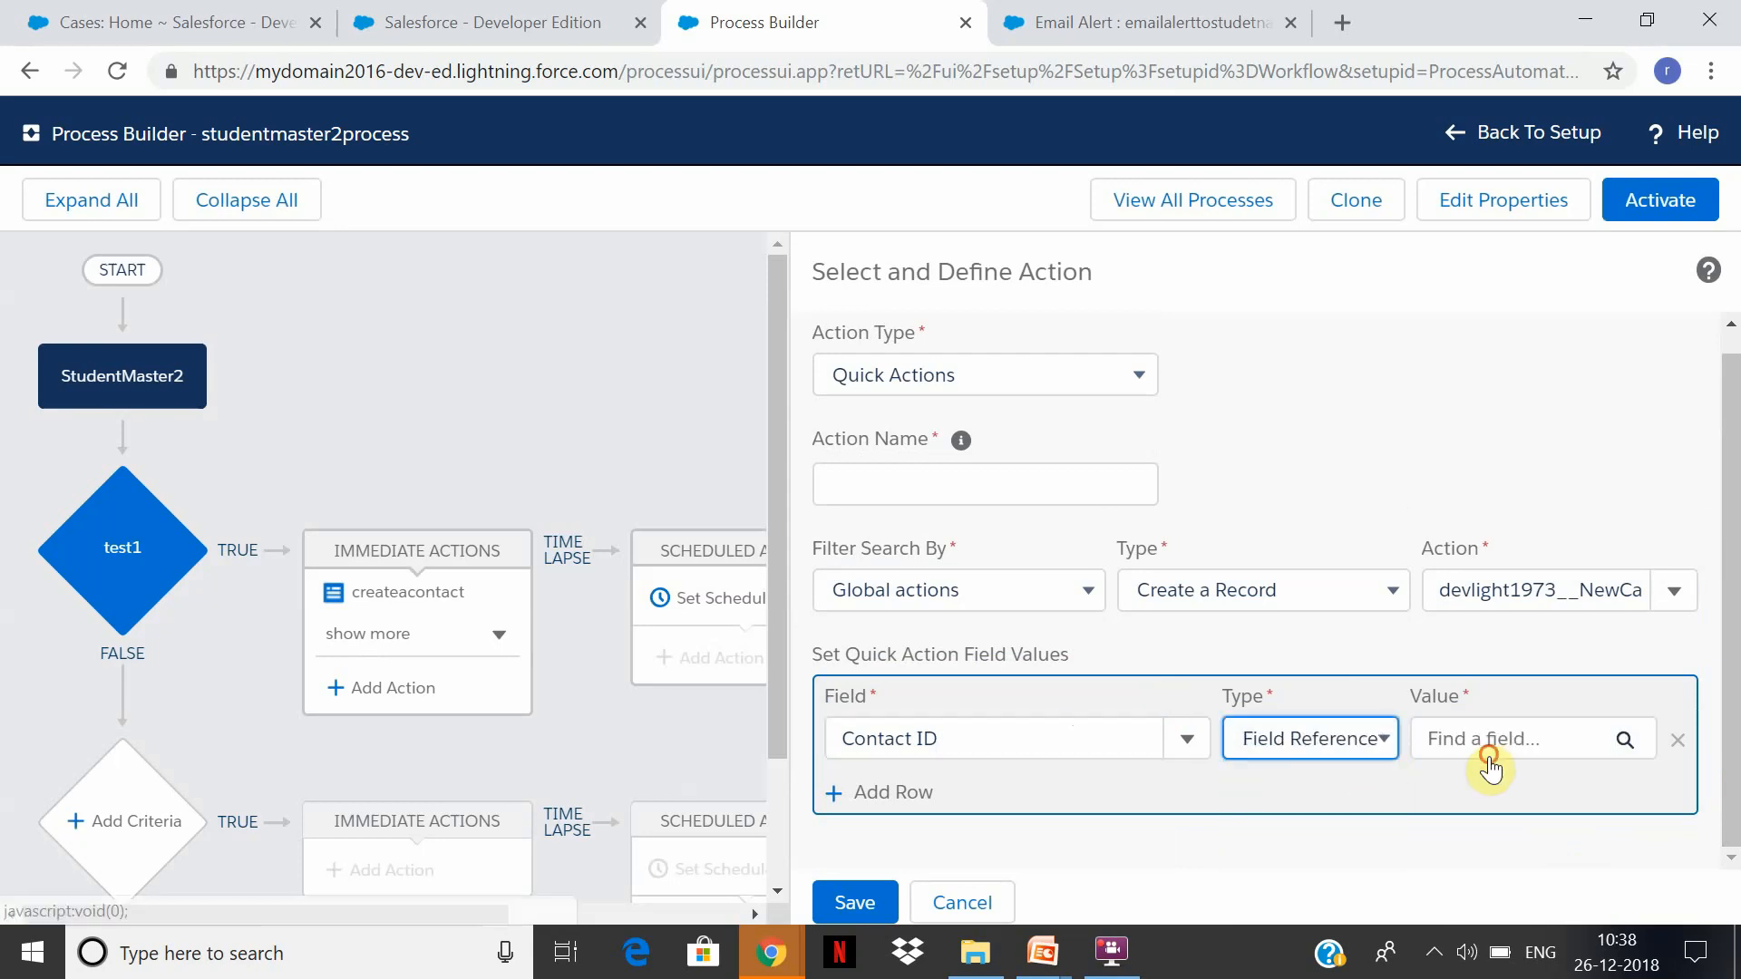
pyautogui.click(1478, 744)
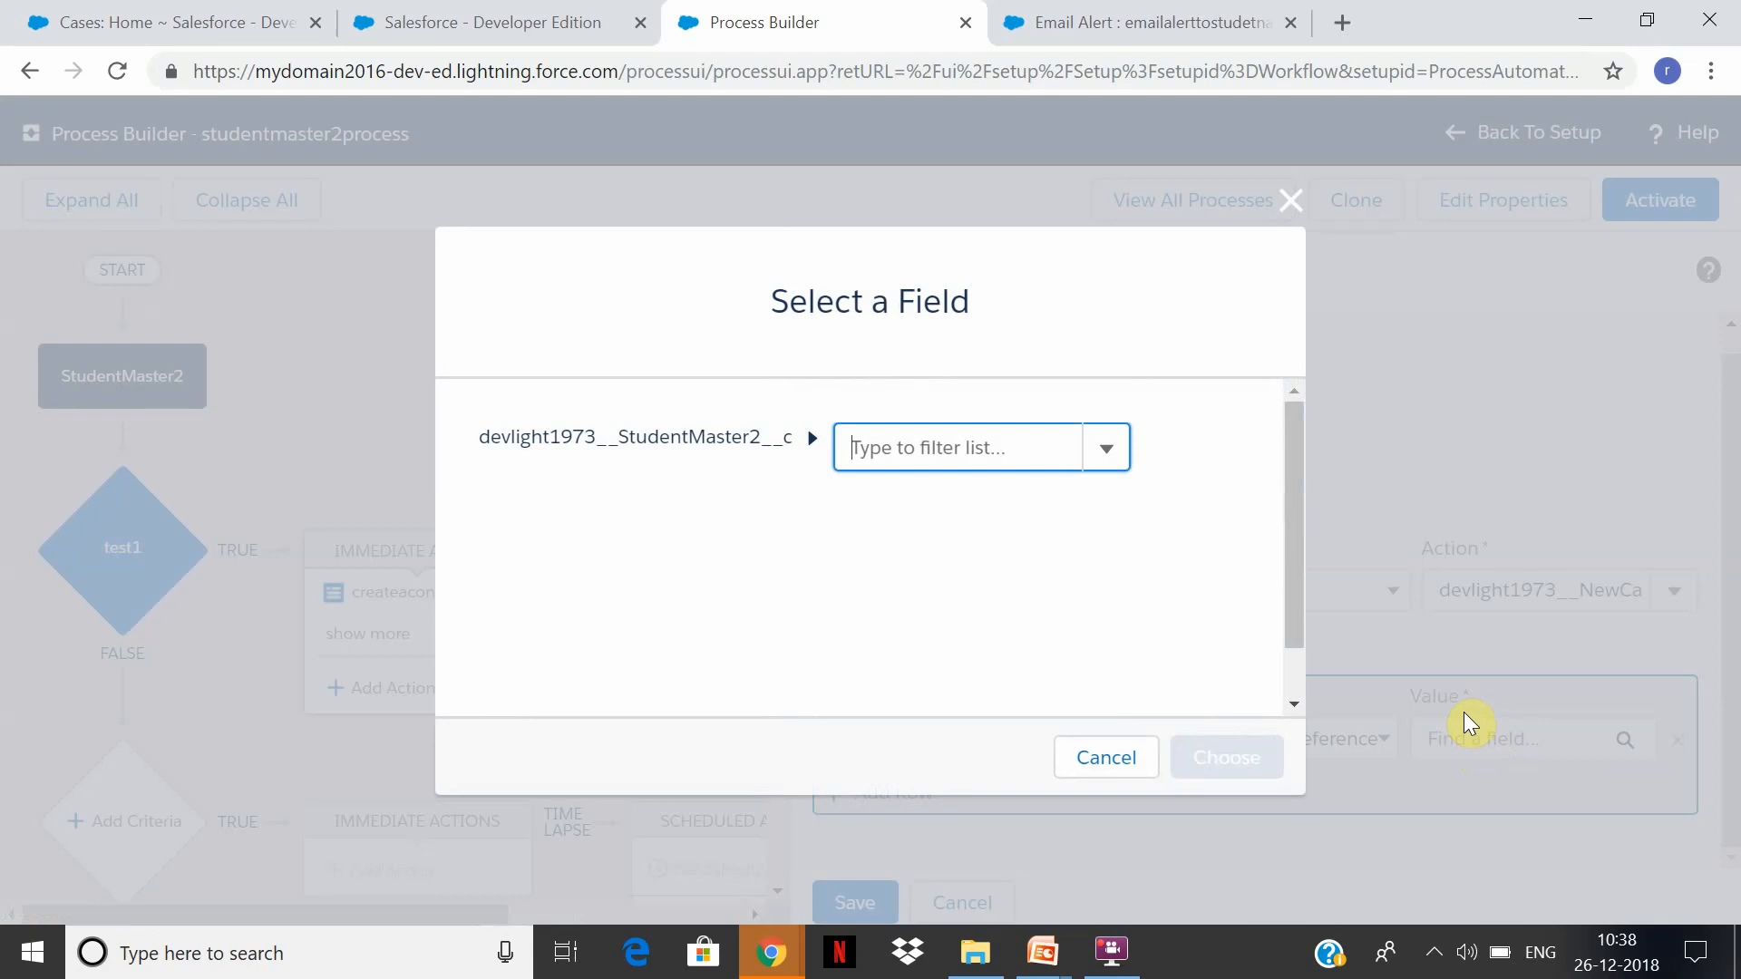
pyautogui.click(1291, 199)
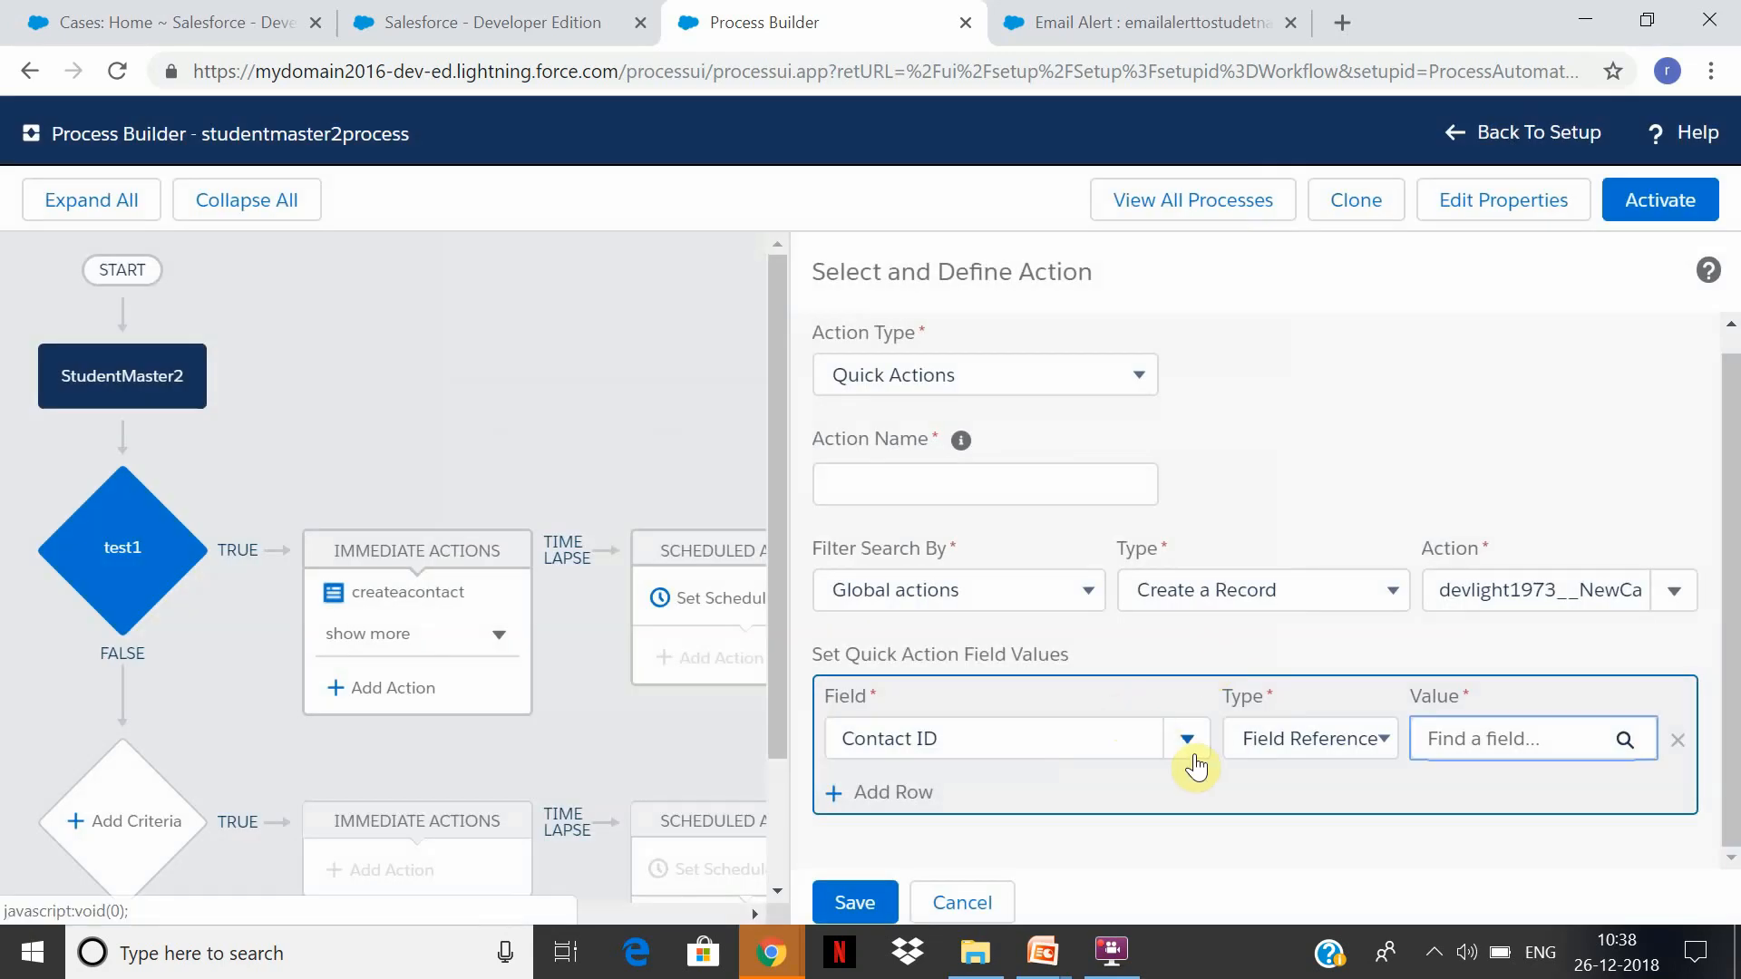
# Change the row's field to Subject and set its string value to "Reserve a room in student colony".
pyautogui.click(1190, 753)
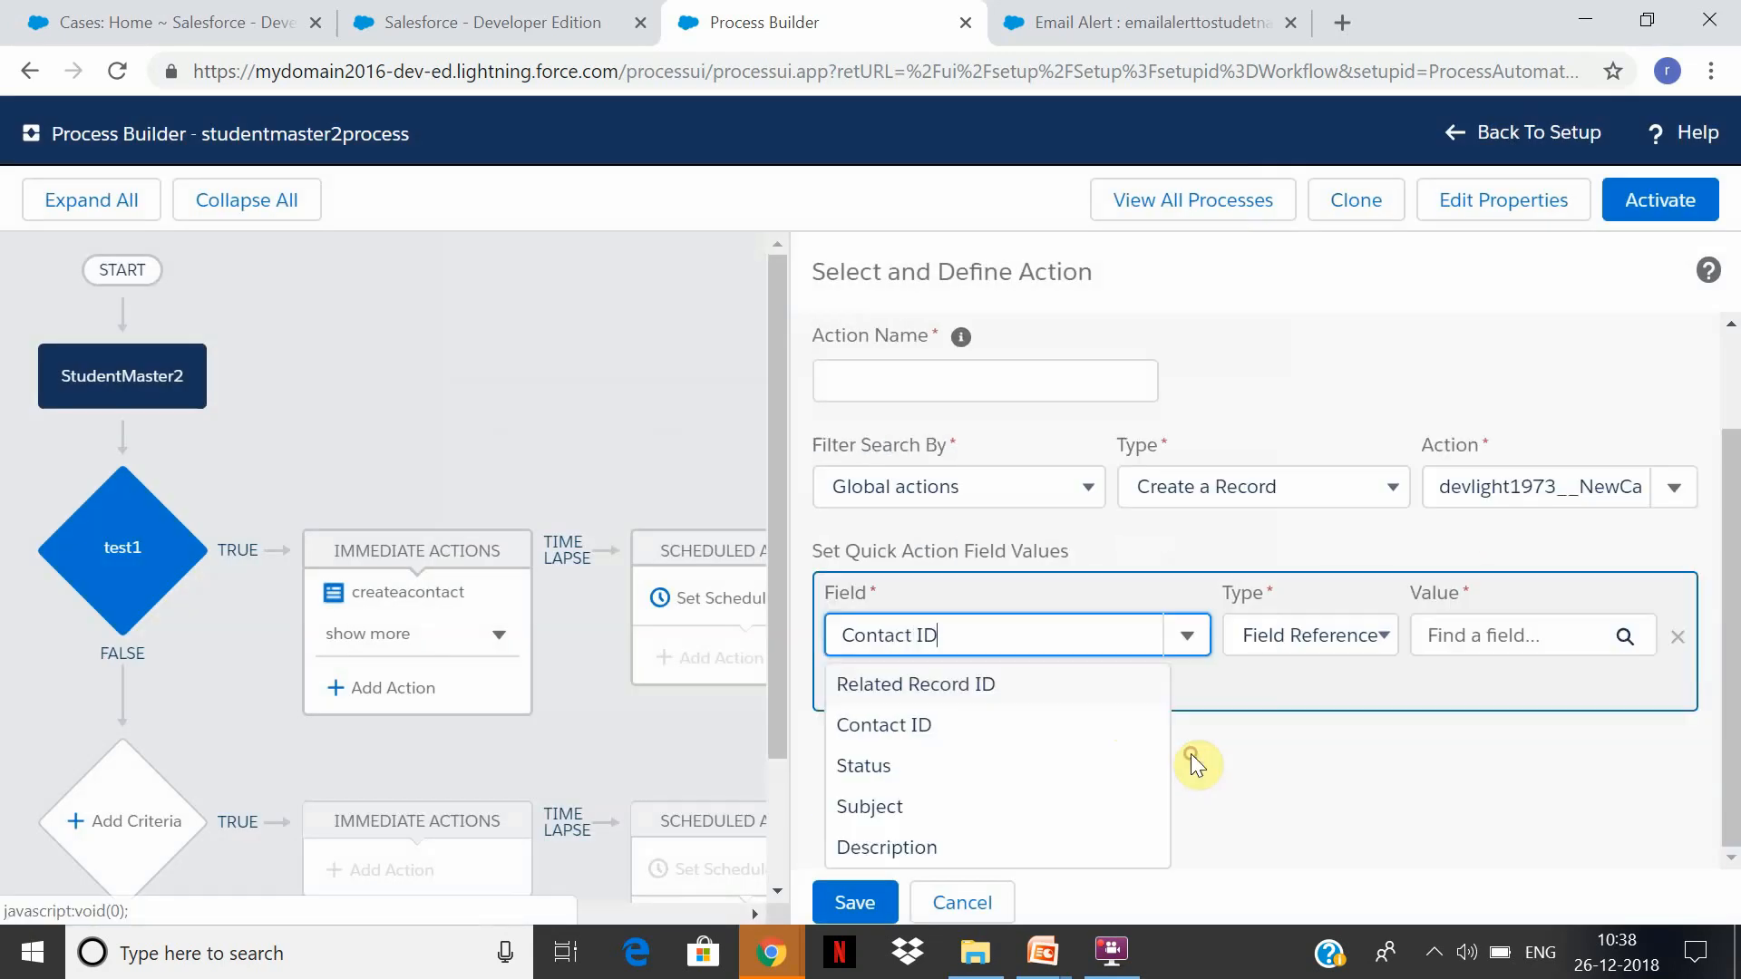
pyautogui.click(997, 822)
pyautogui.click(1501, 756)
pyautogui.write('C')
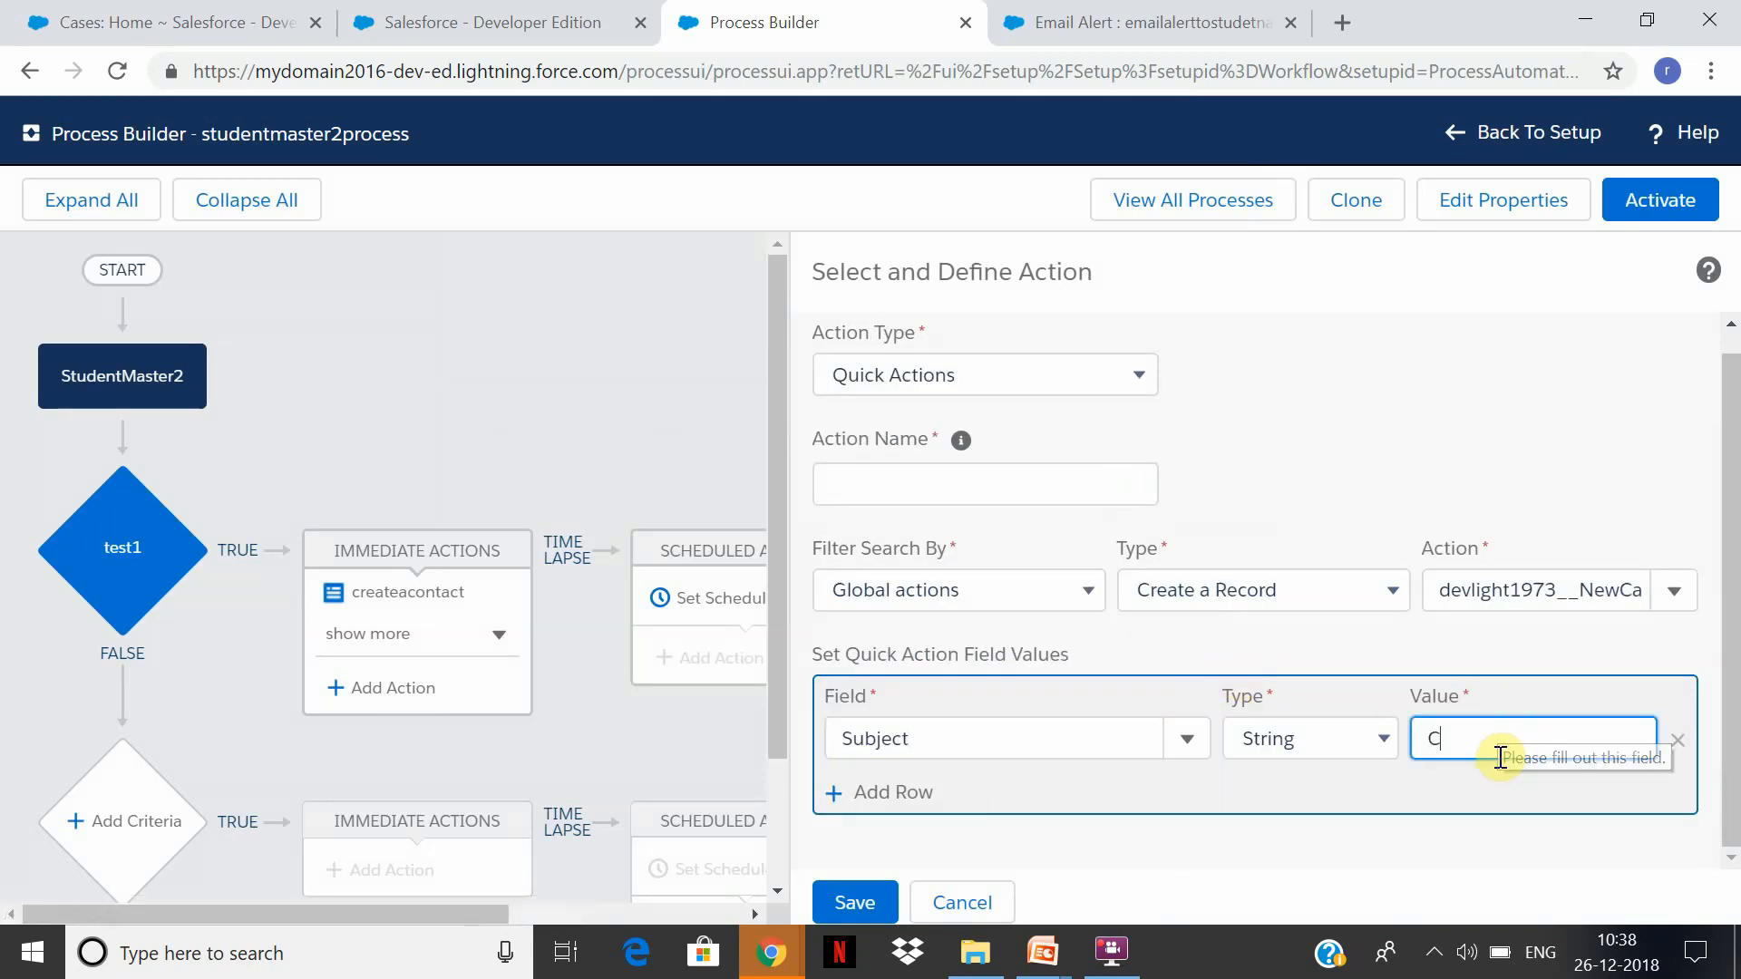
pyautogui.write('reate')
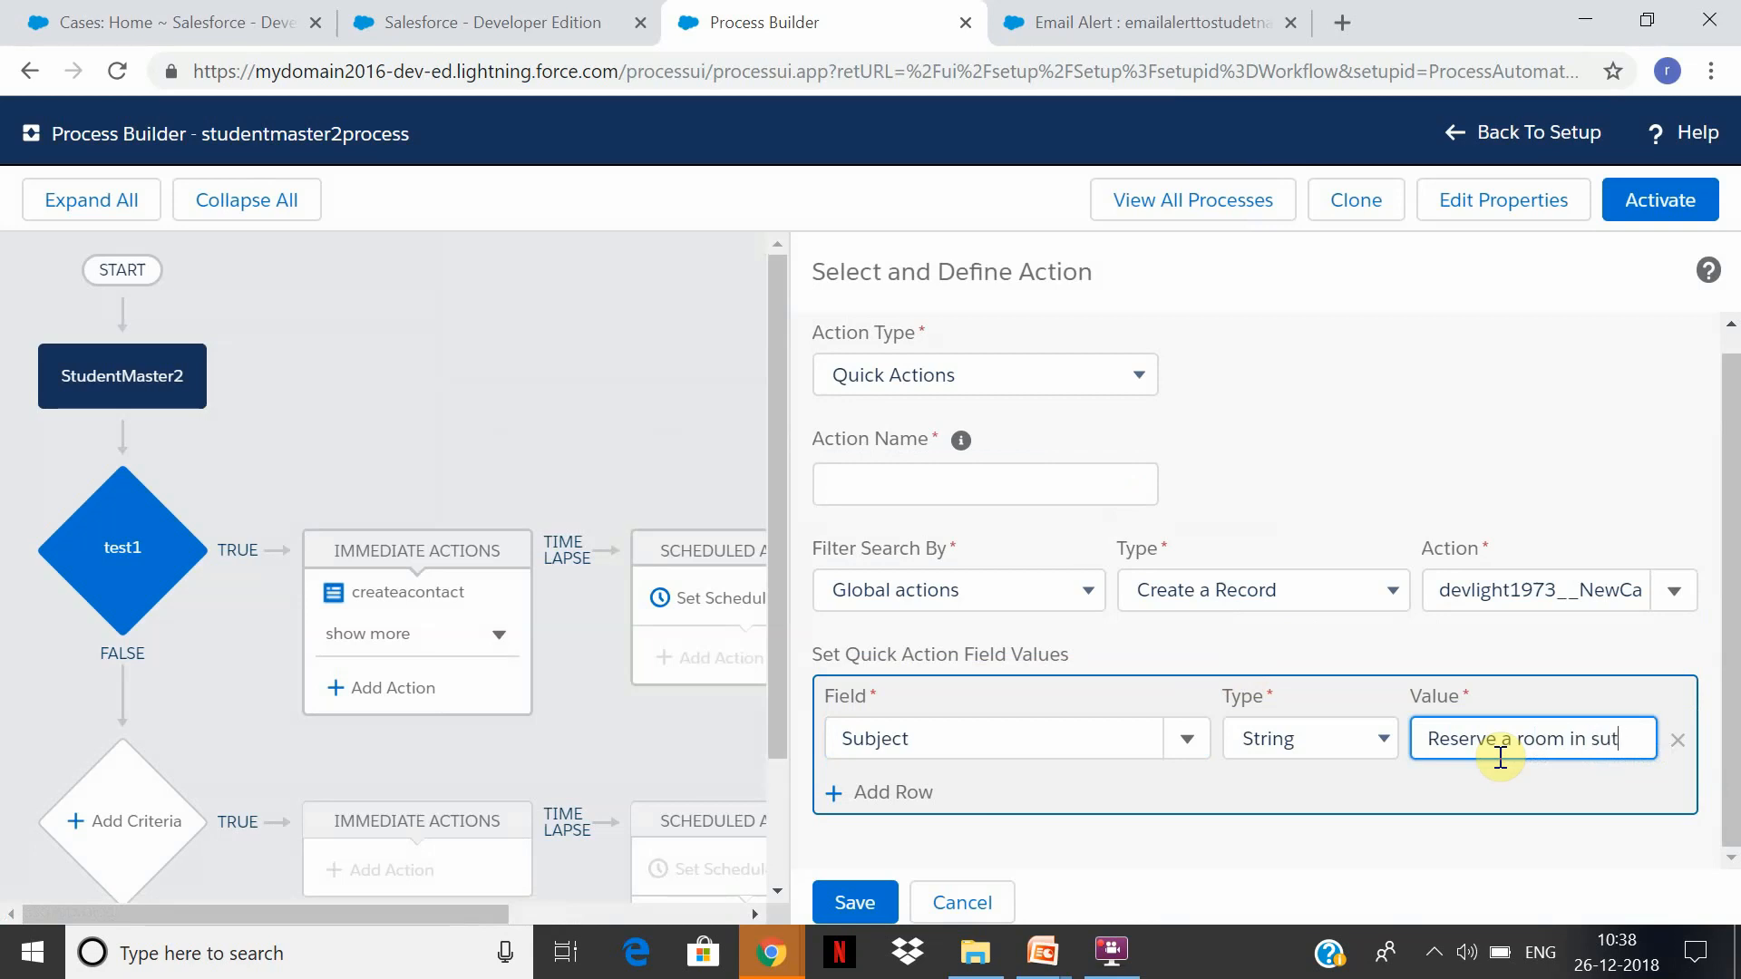
pyautogui.write('ent colony')
# Add a second field value row and open its list of available fields.
pyautogui.click(895, 793)
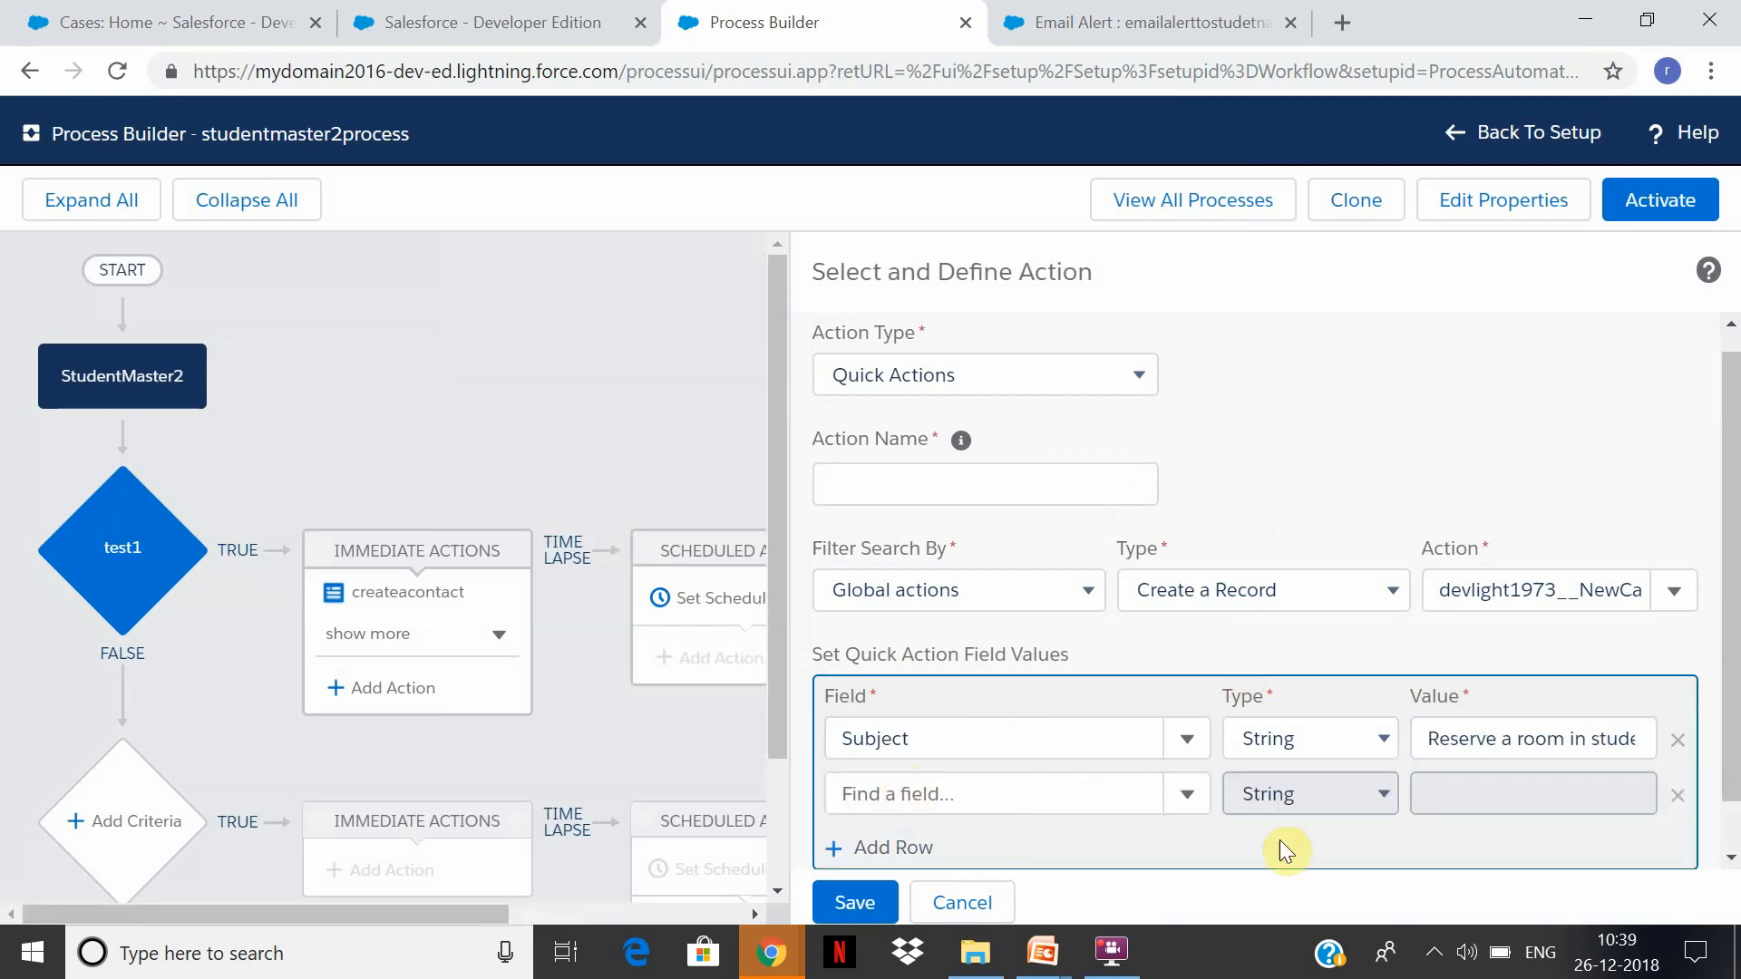
pyautogui.click(1197, 814)
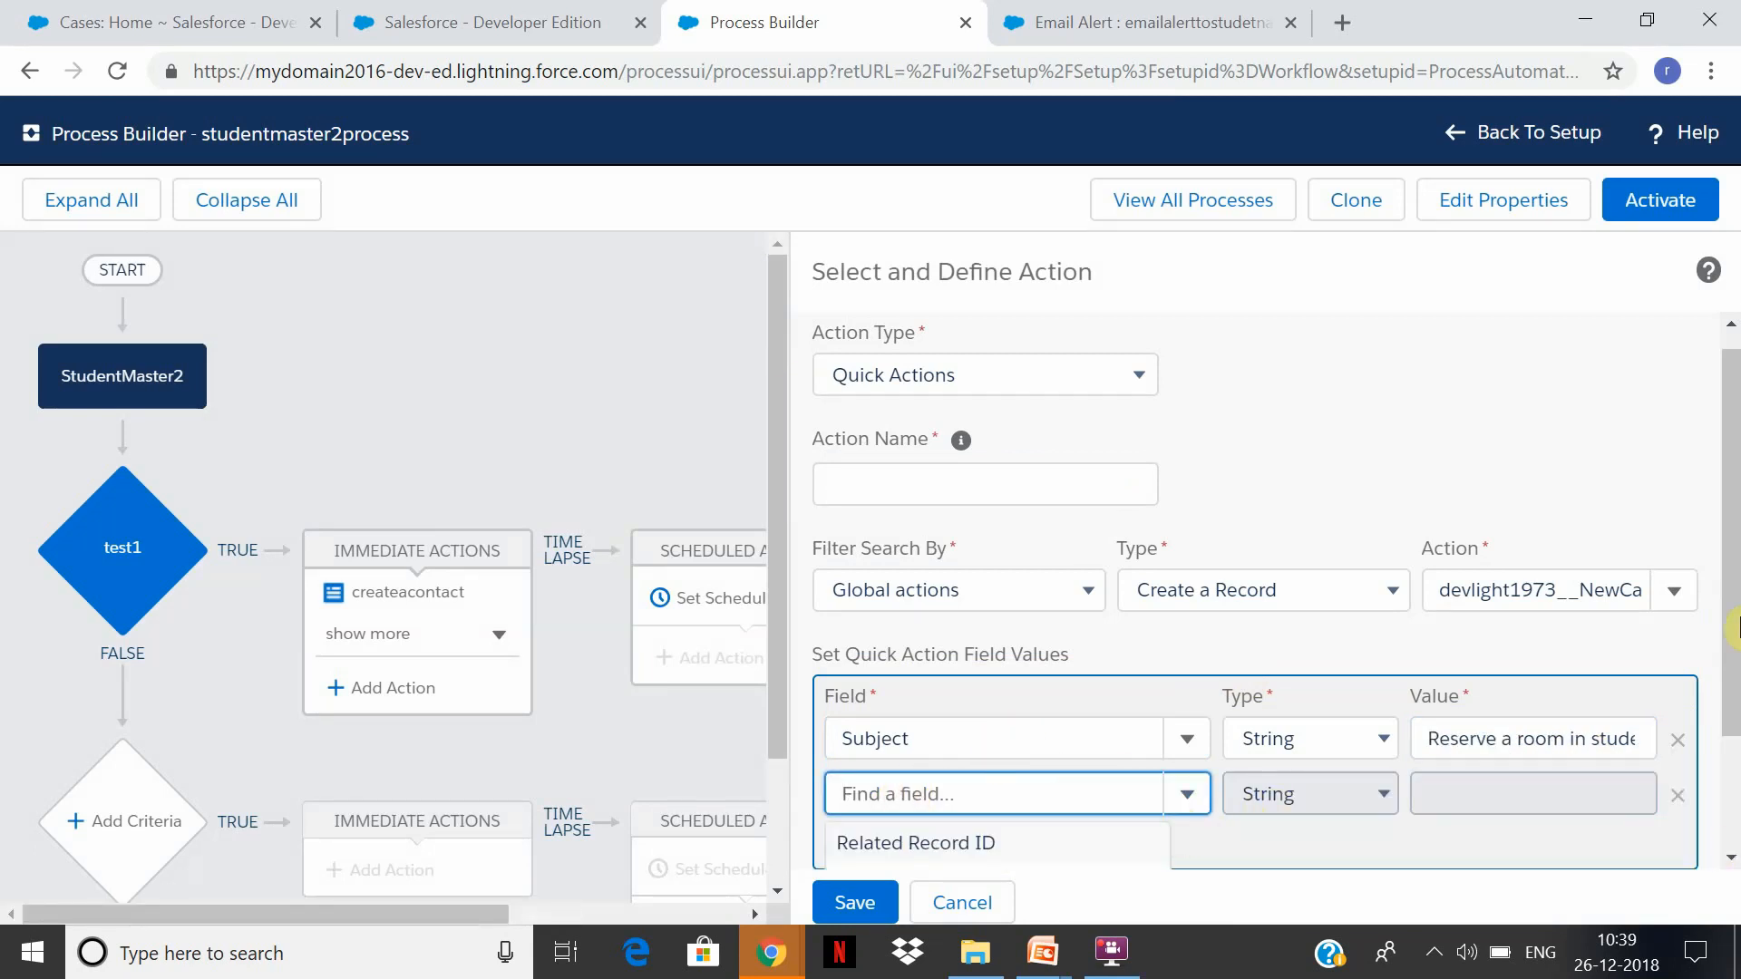
pyautogui.moveTo(1737, 457); pyautogui.dragTo(1736, 585)
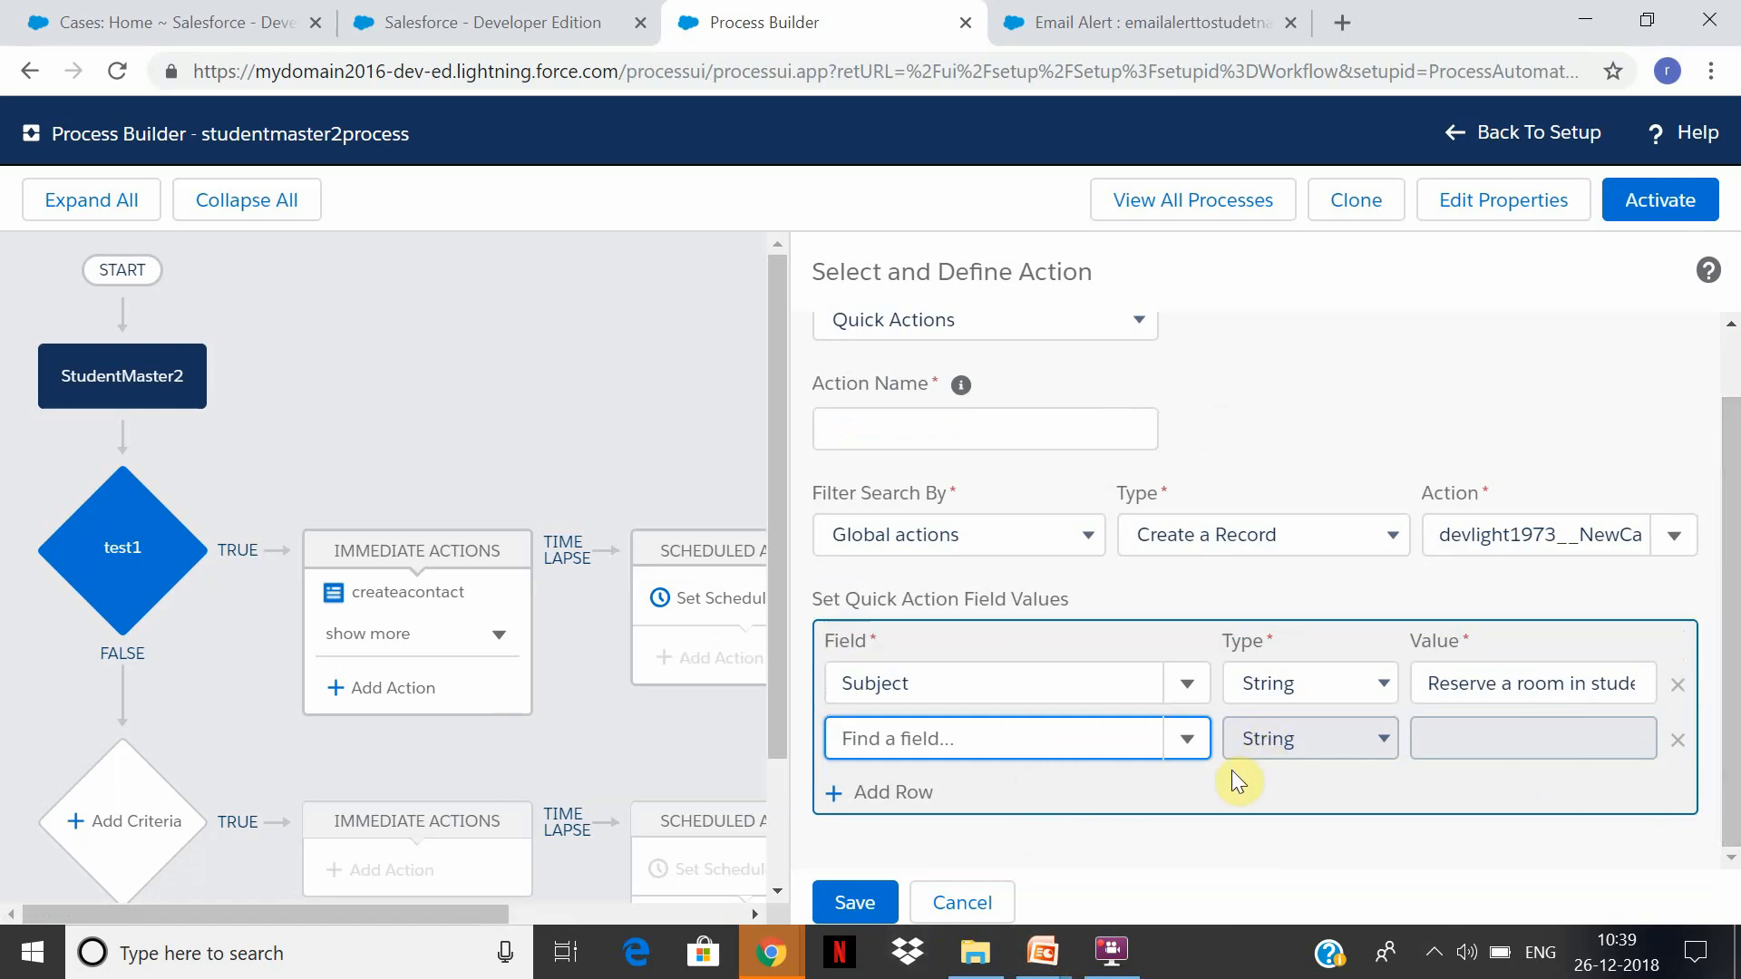
pyautogui.click(1174, 742)
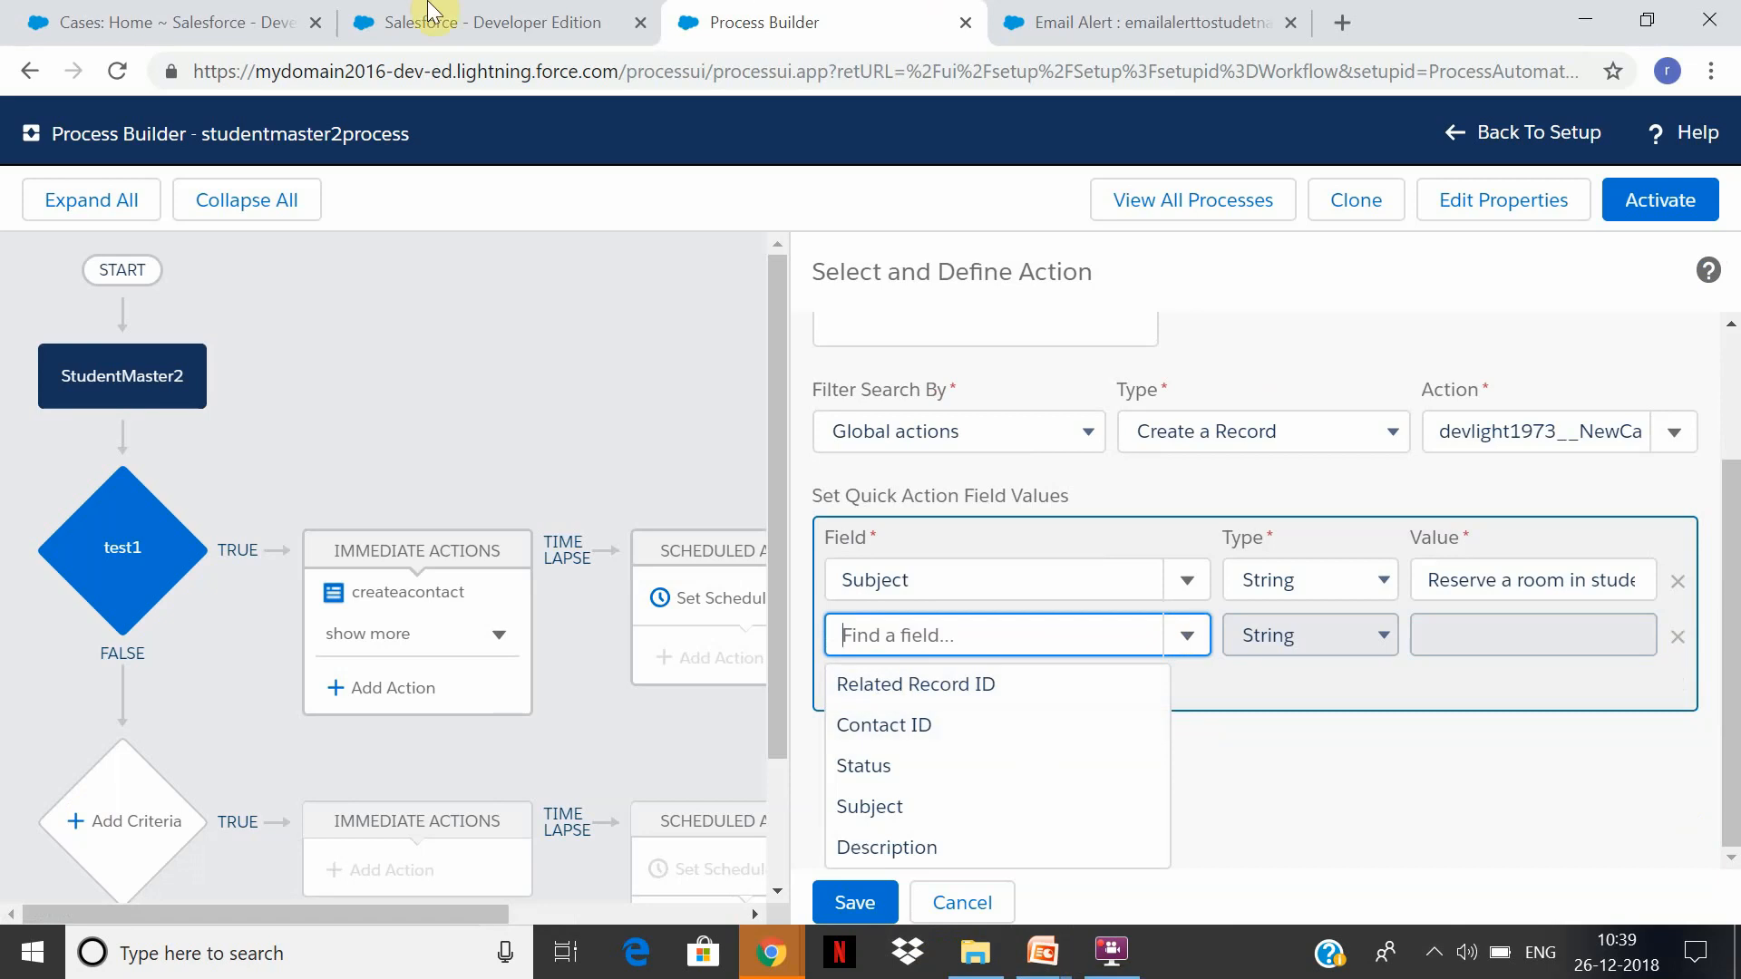
# Start a new case with record type caserec1 in the Cases tab and examine which fields are required.
pyautogui.click(124, 11)
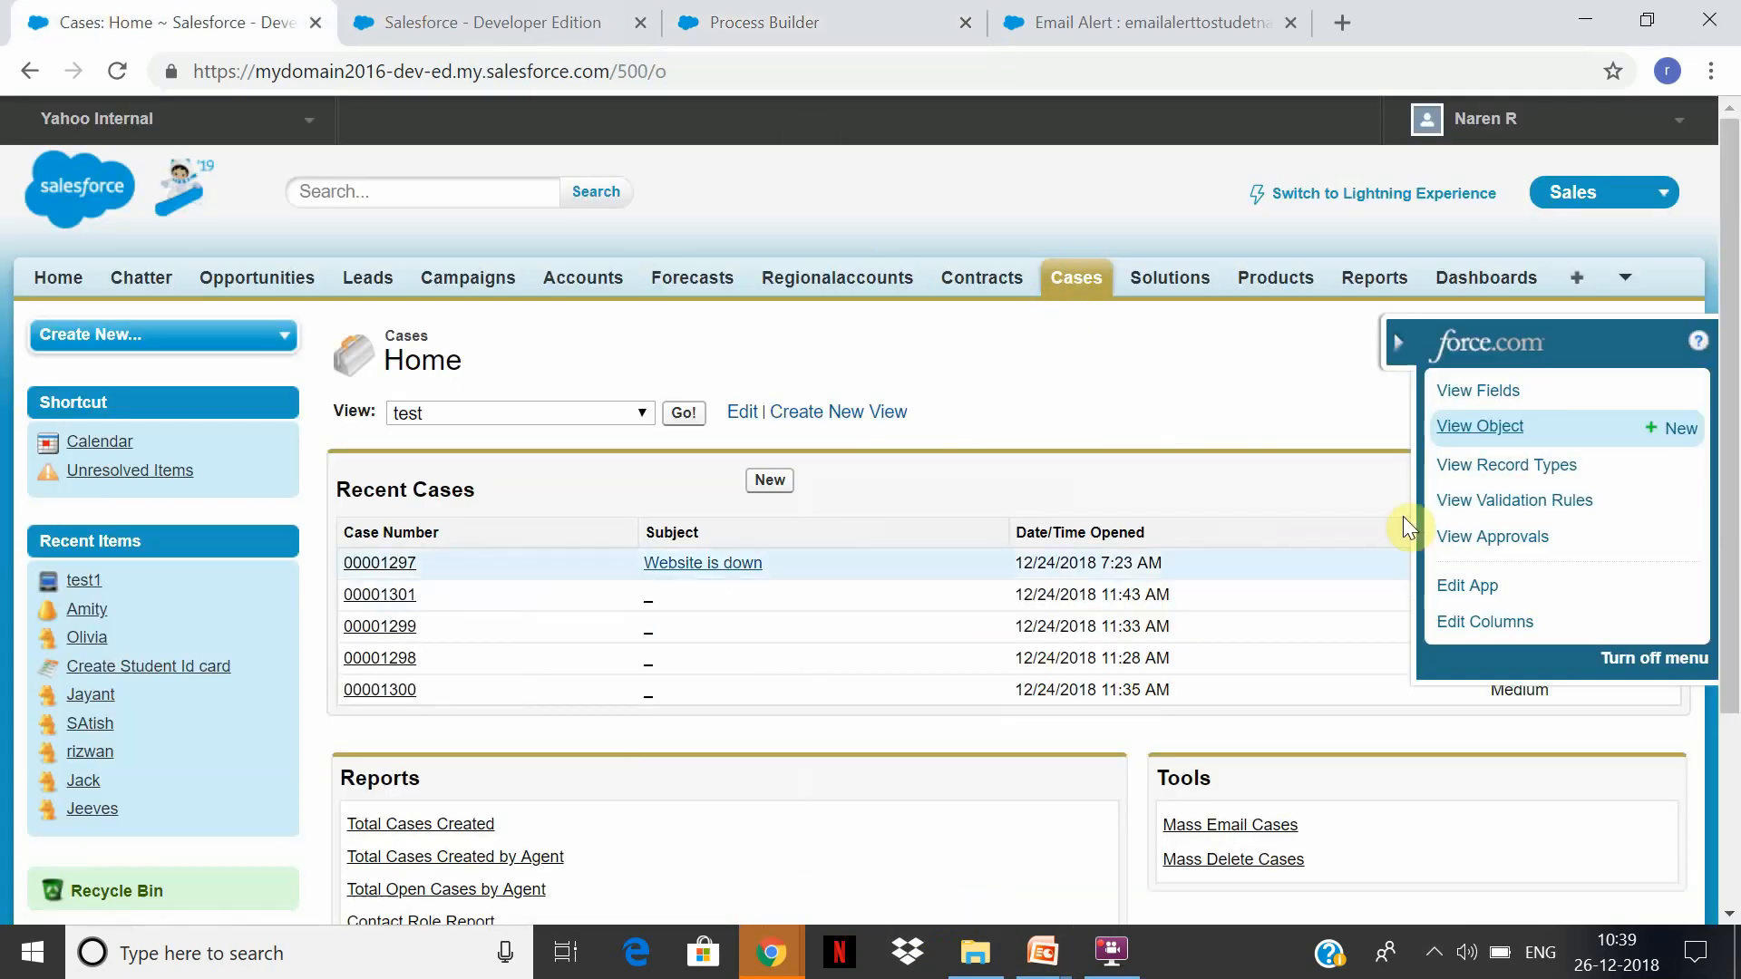
pyautogui.click(770, 480)
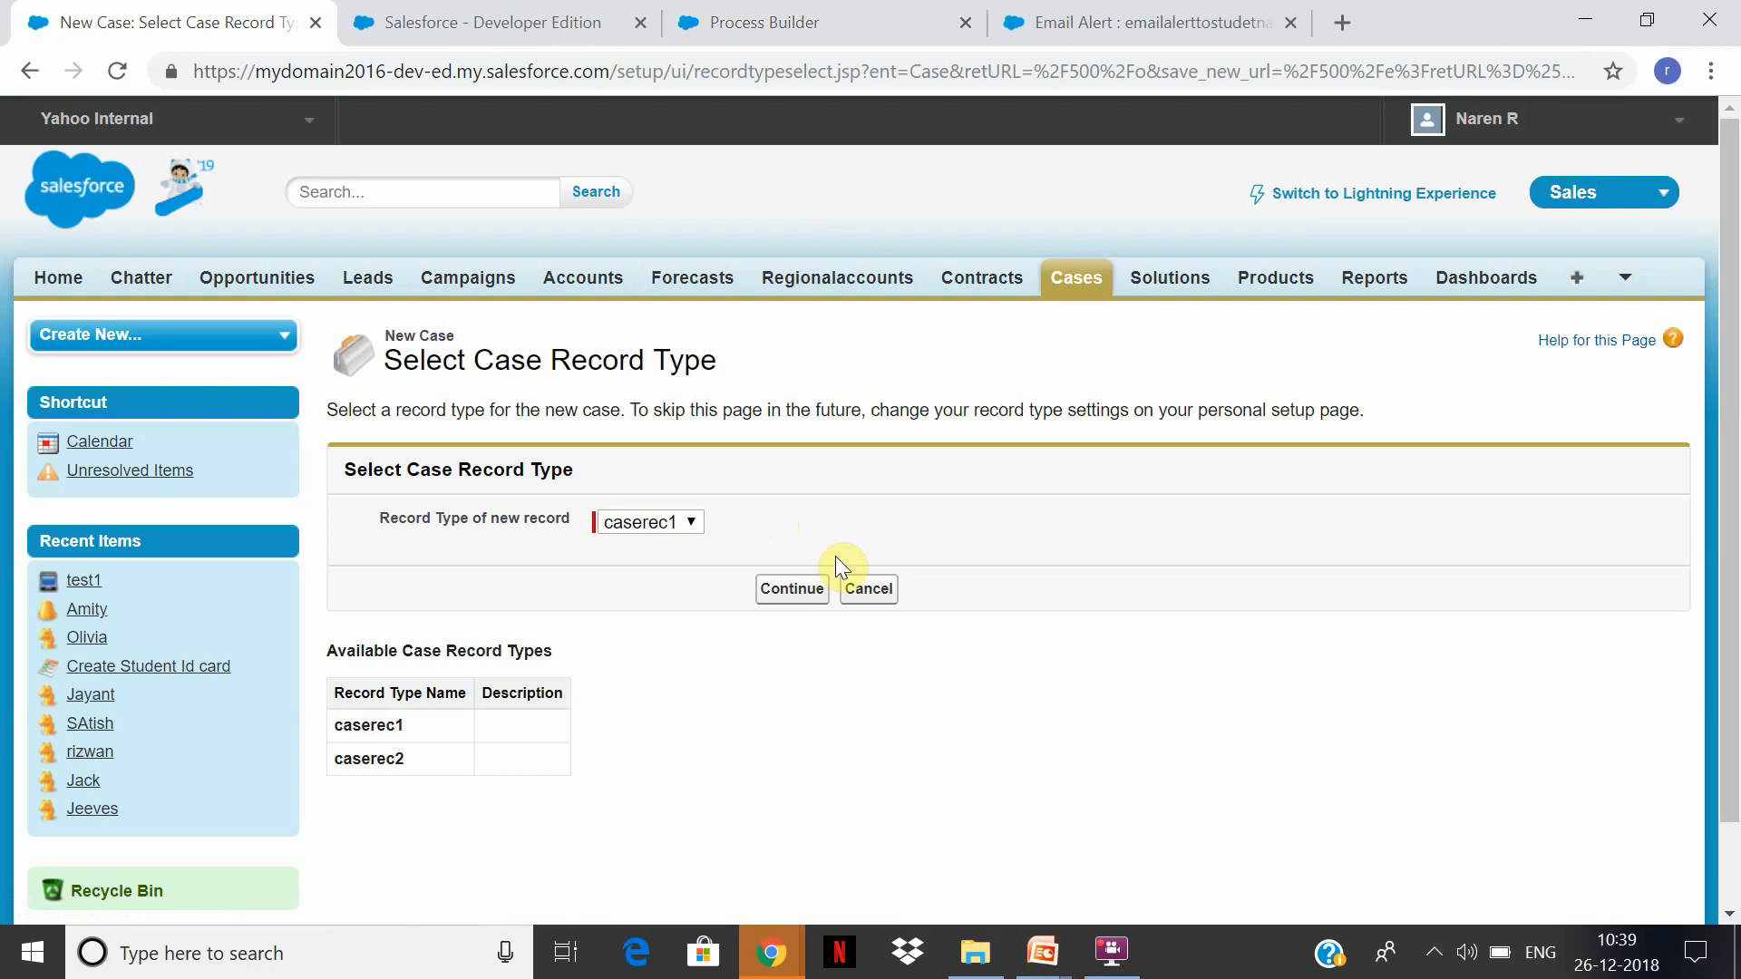
pyautogui.click(794, 595)
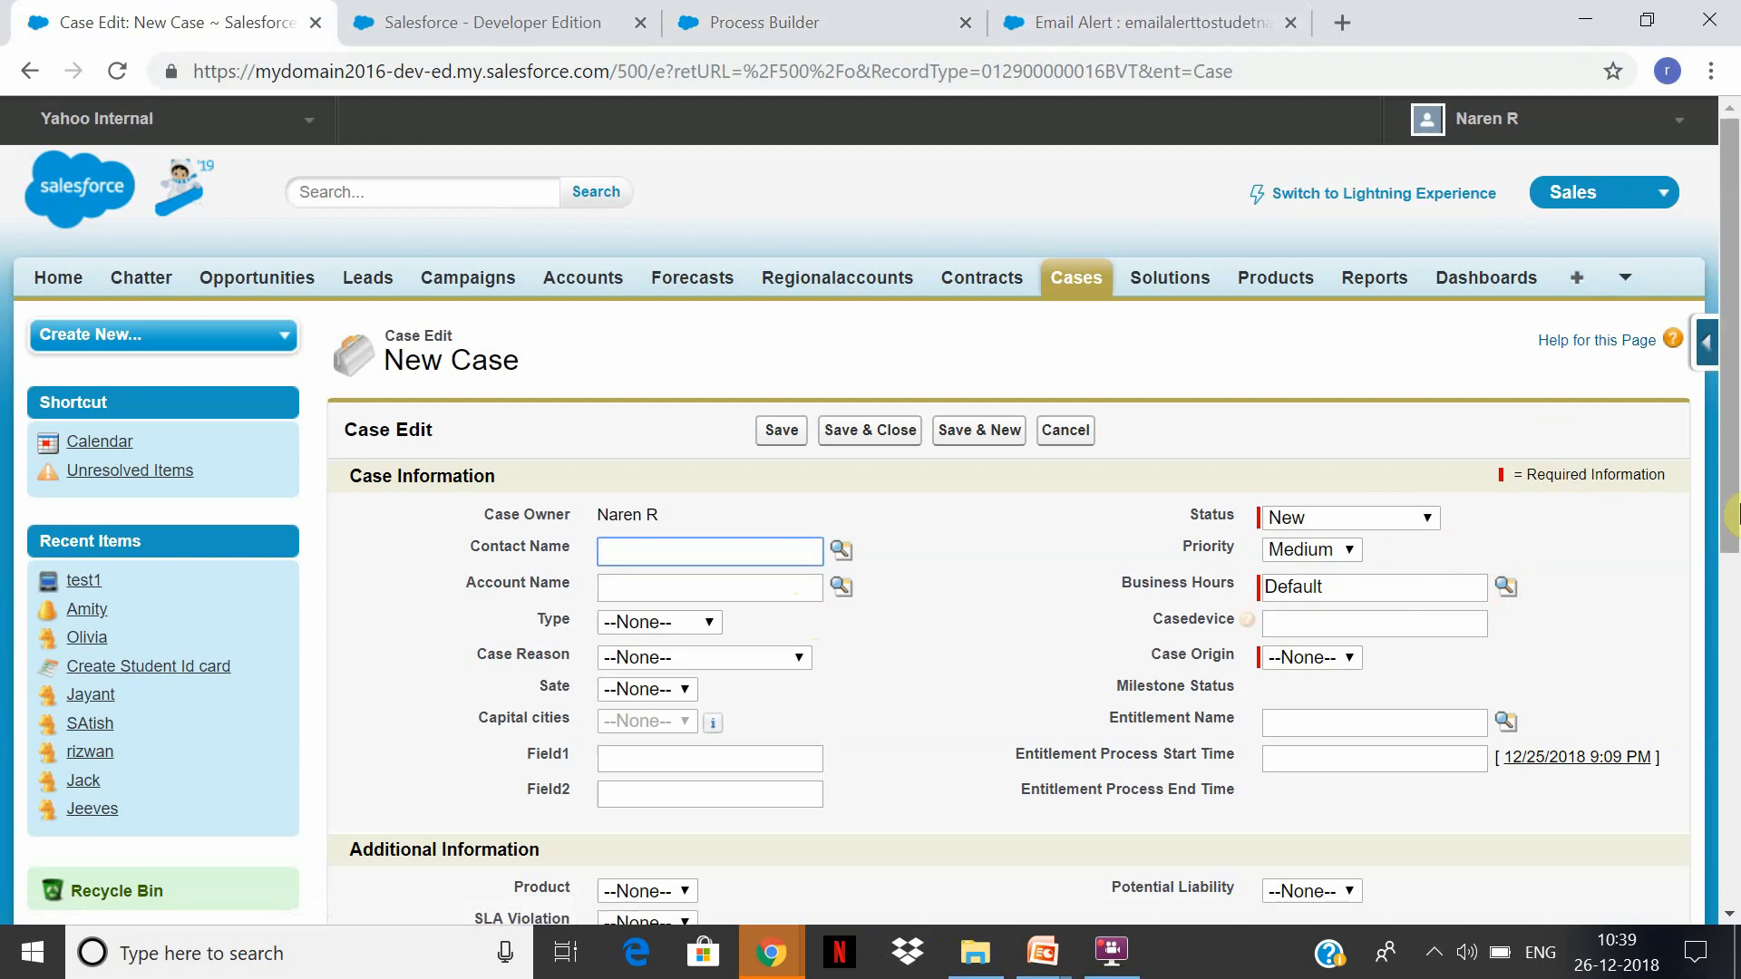
pyautogui.scroll(-2, 1652, 531)
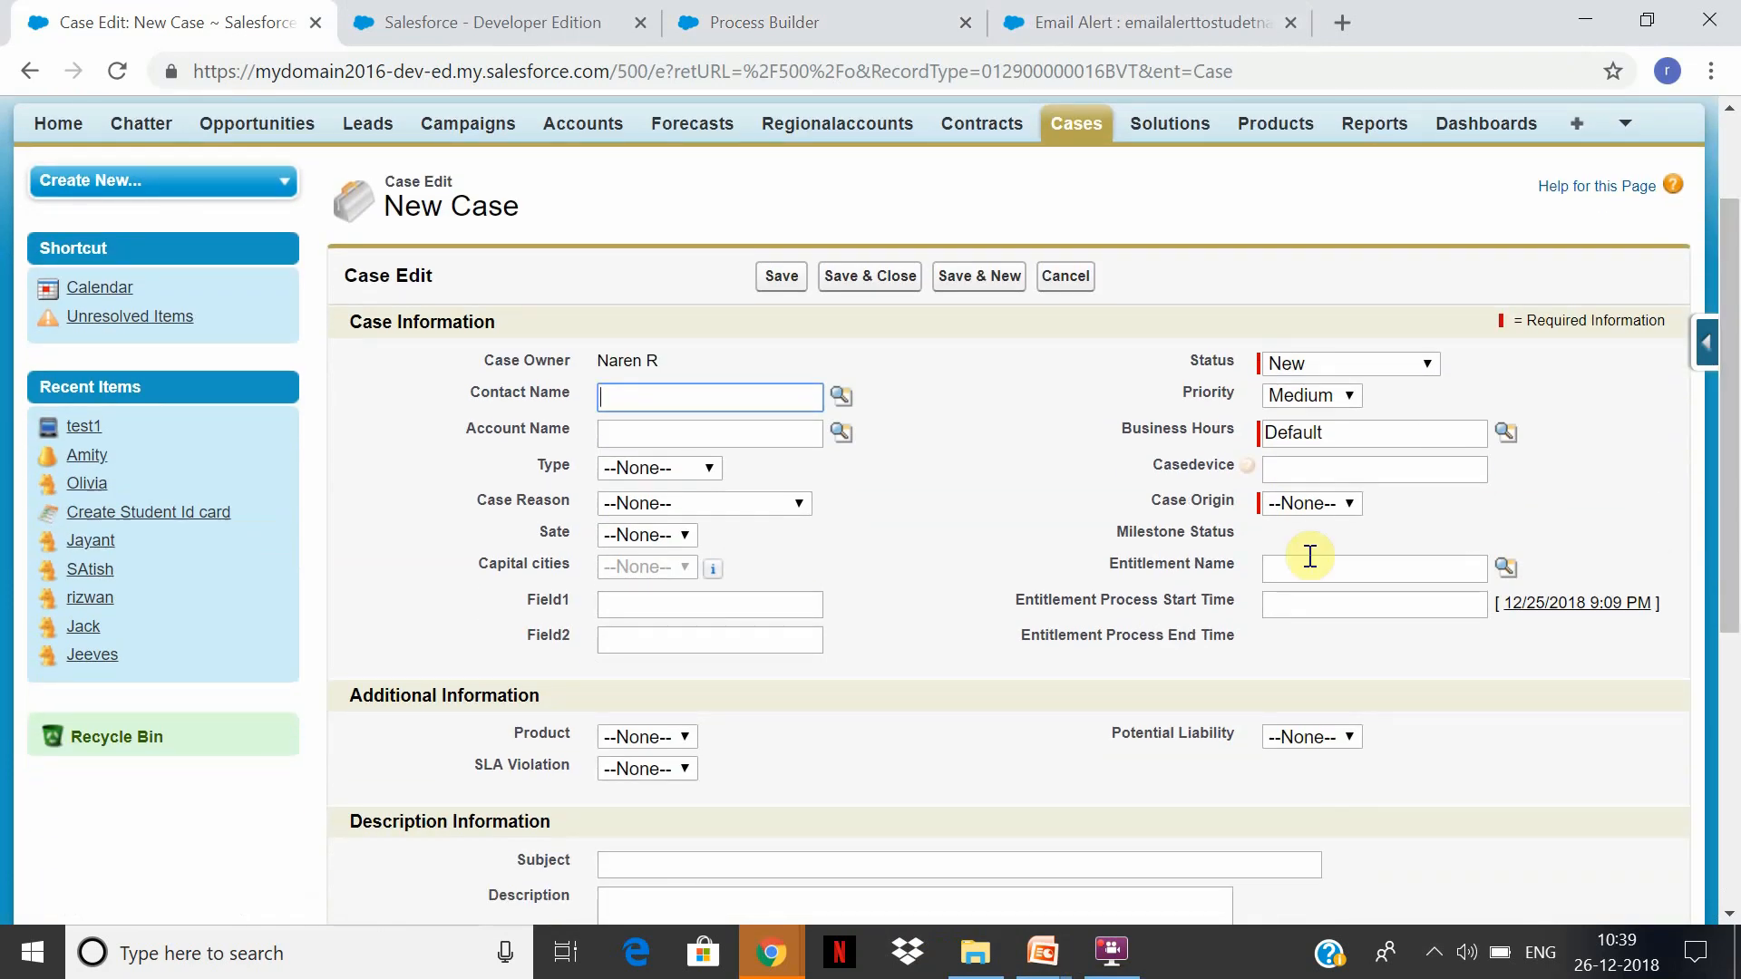
pyautogui.moveTo(1736, 470); pyautogui.dragTo(1736, 713)
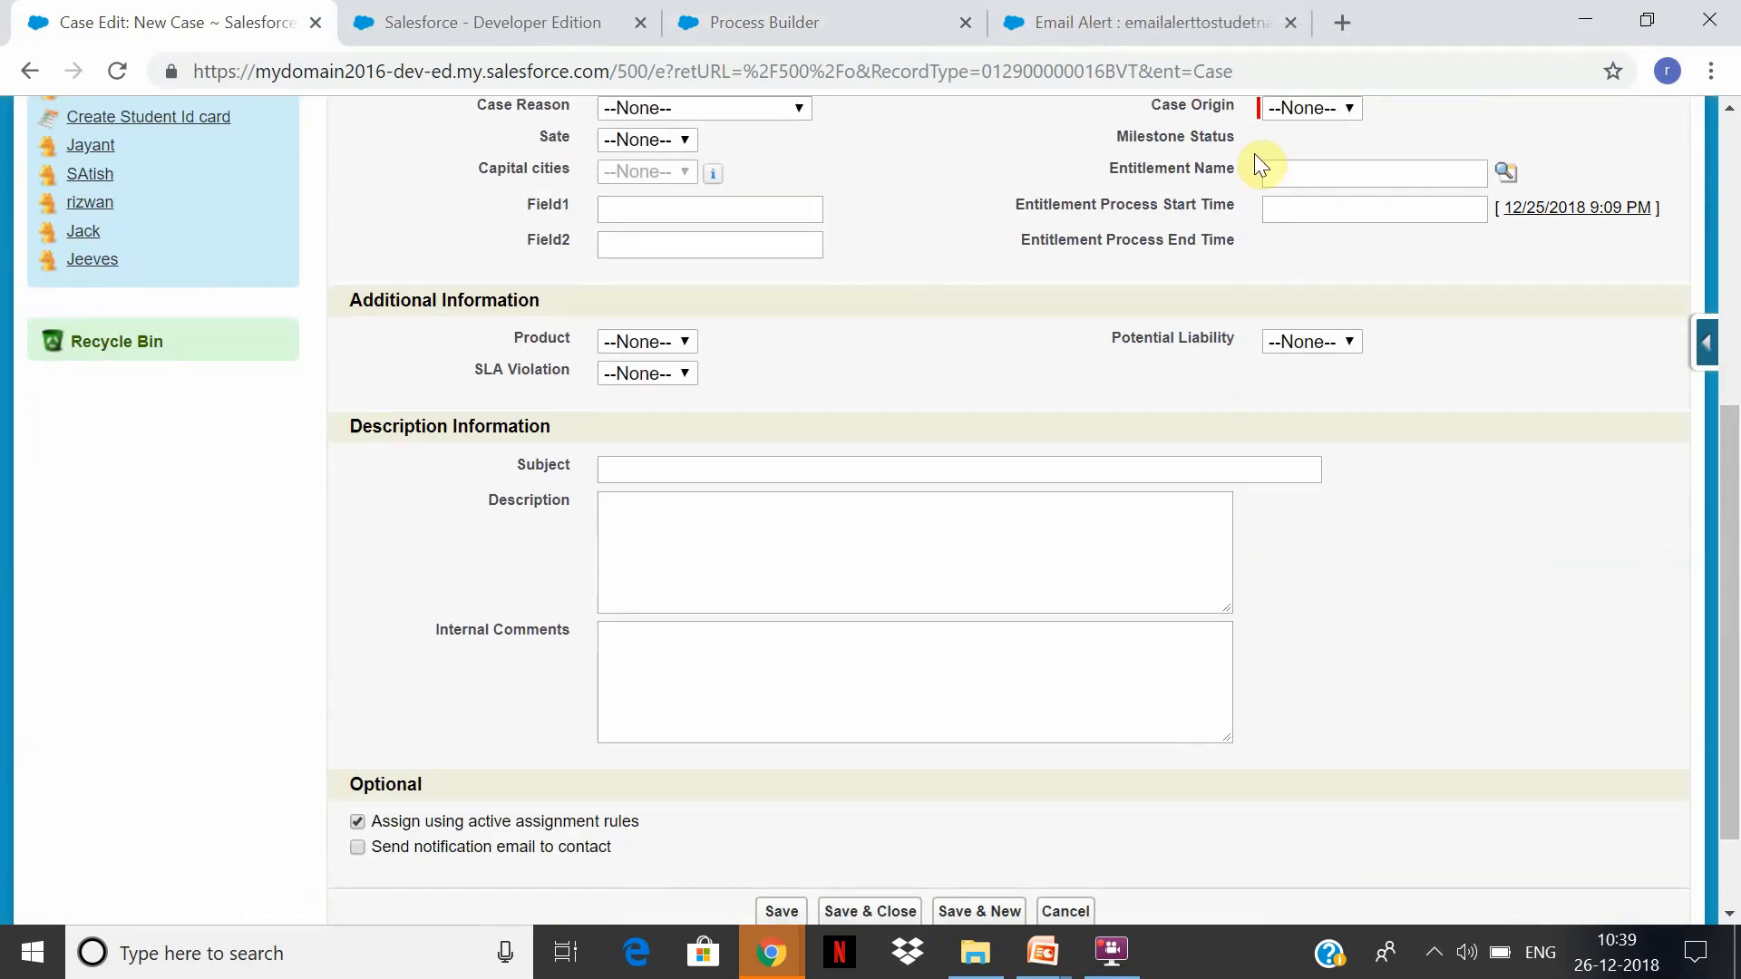
pyautogui.click(880, 3)
pyautogui.click(1191, 8)
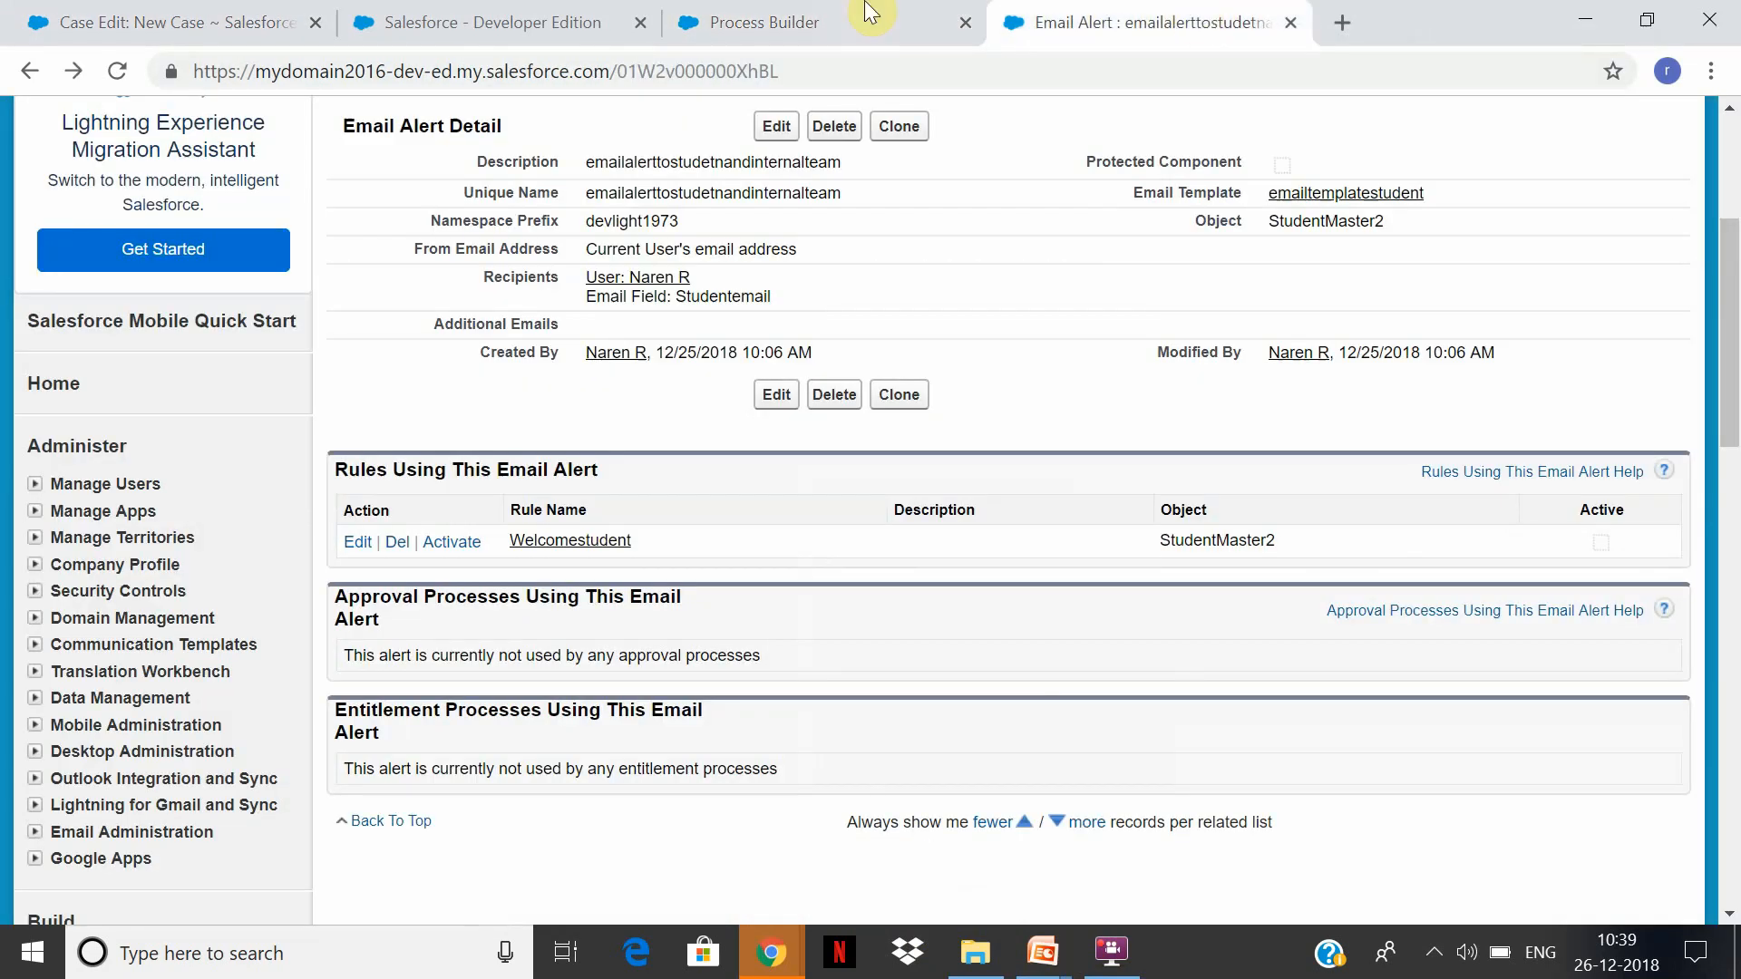
# Return to the Process Builder and set the second field value row to Status with the picklist value Working.
pyautogui.click(863, 4)
pyautogui.click(920, 768)
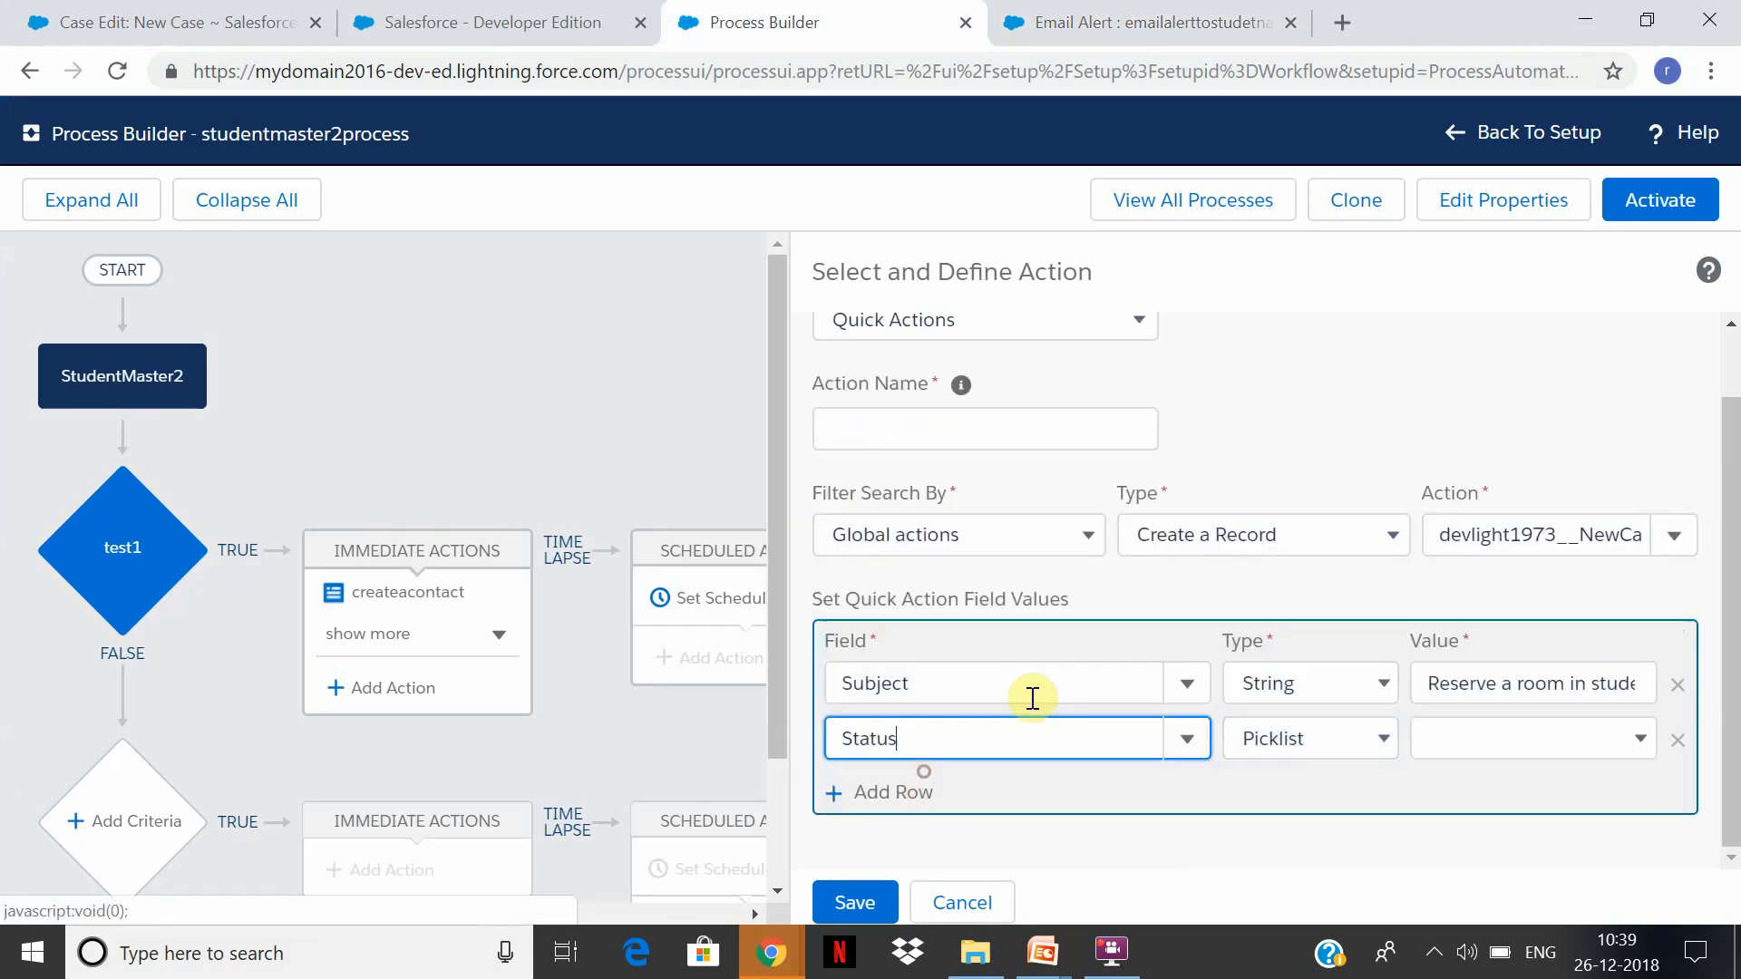
pyautogui.click(1549, 743)
pyautogui.click(1533, 600)
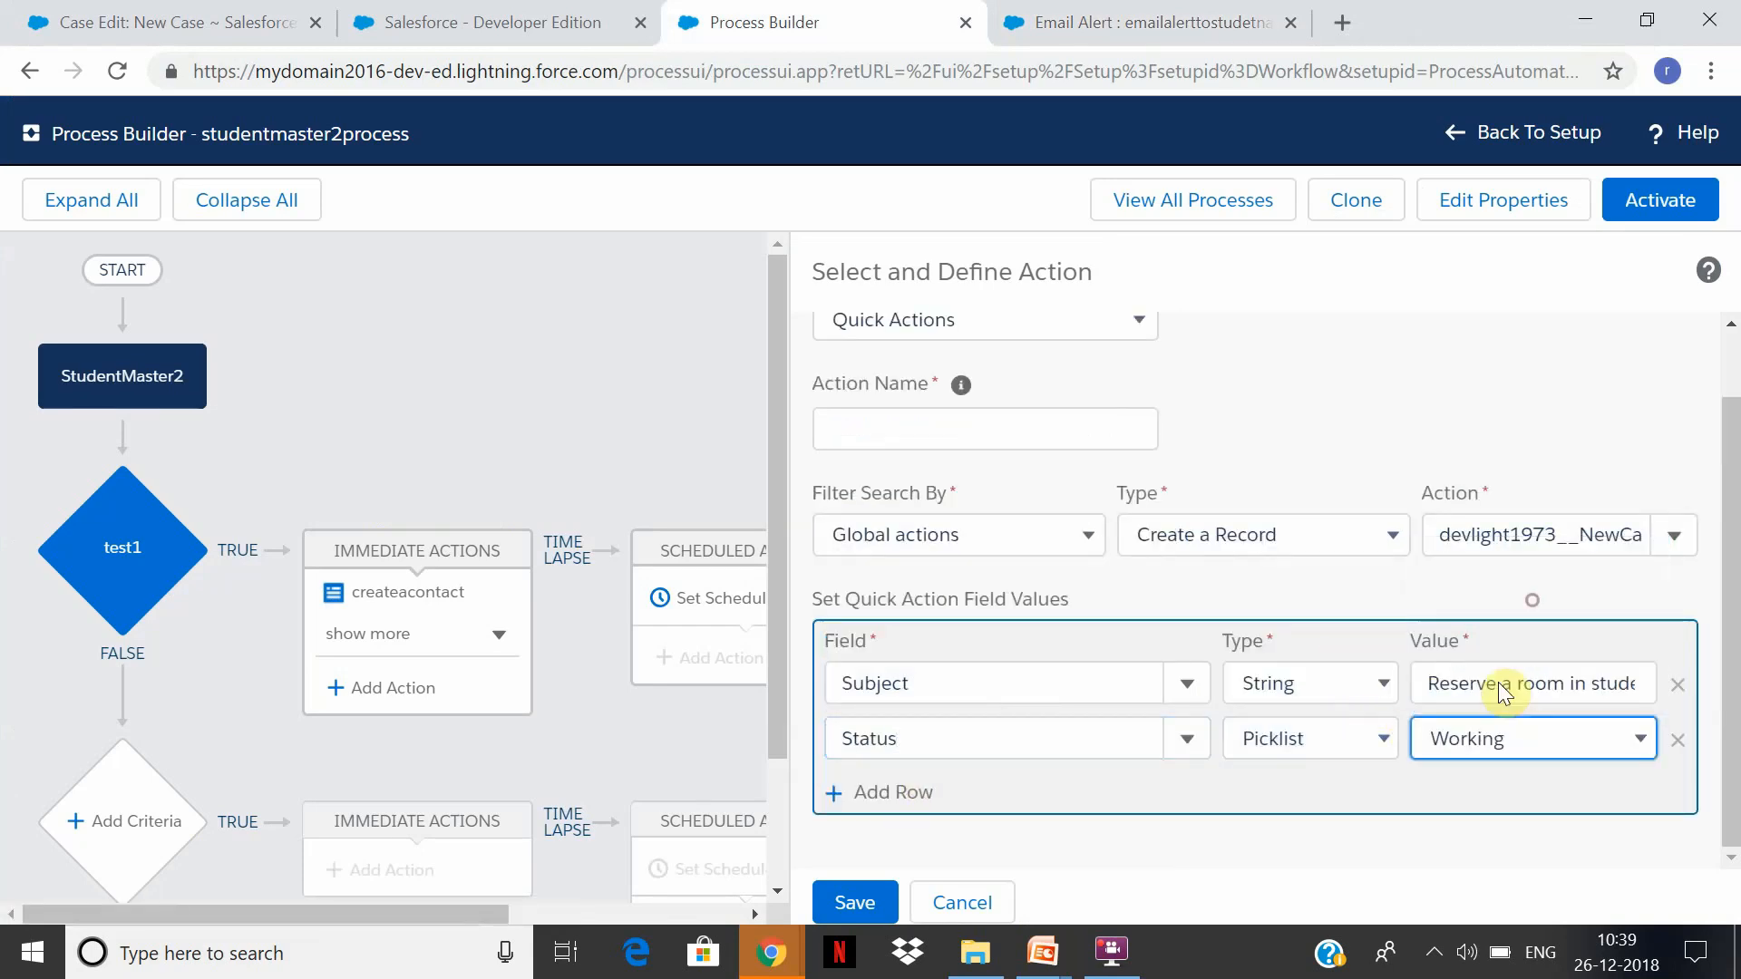
# Add a third field value row and search its field list for "case" and "Or".
pyautogui.click(900, 795)
pyautogui.click(929, 749)
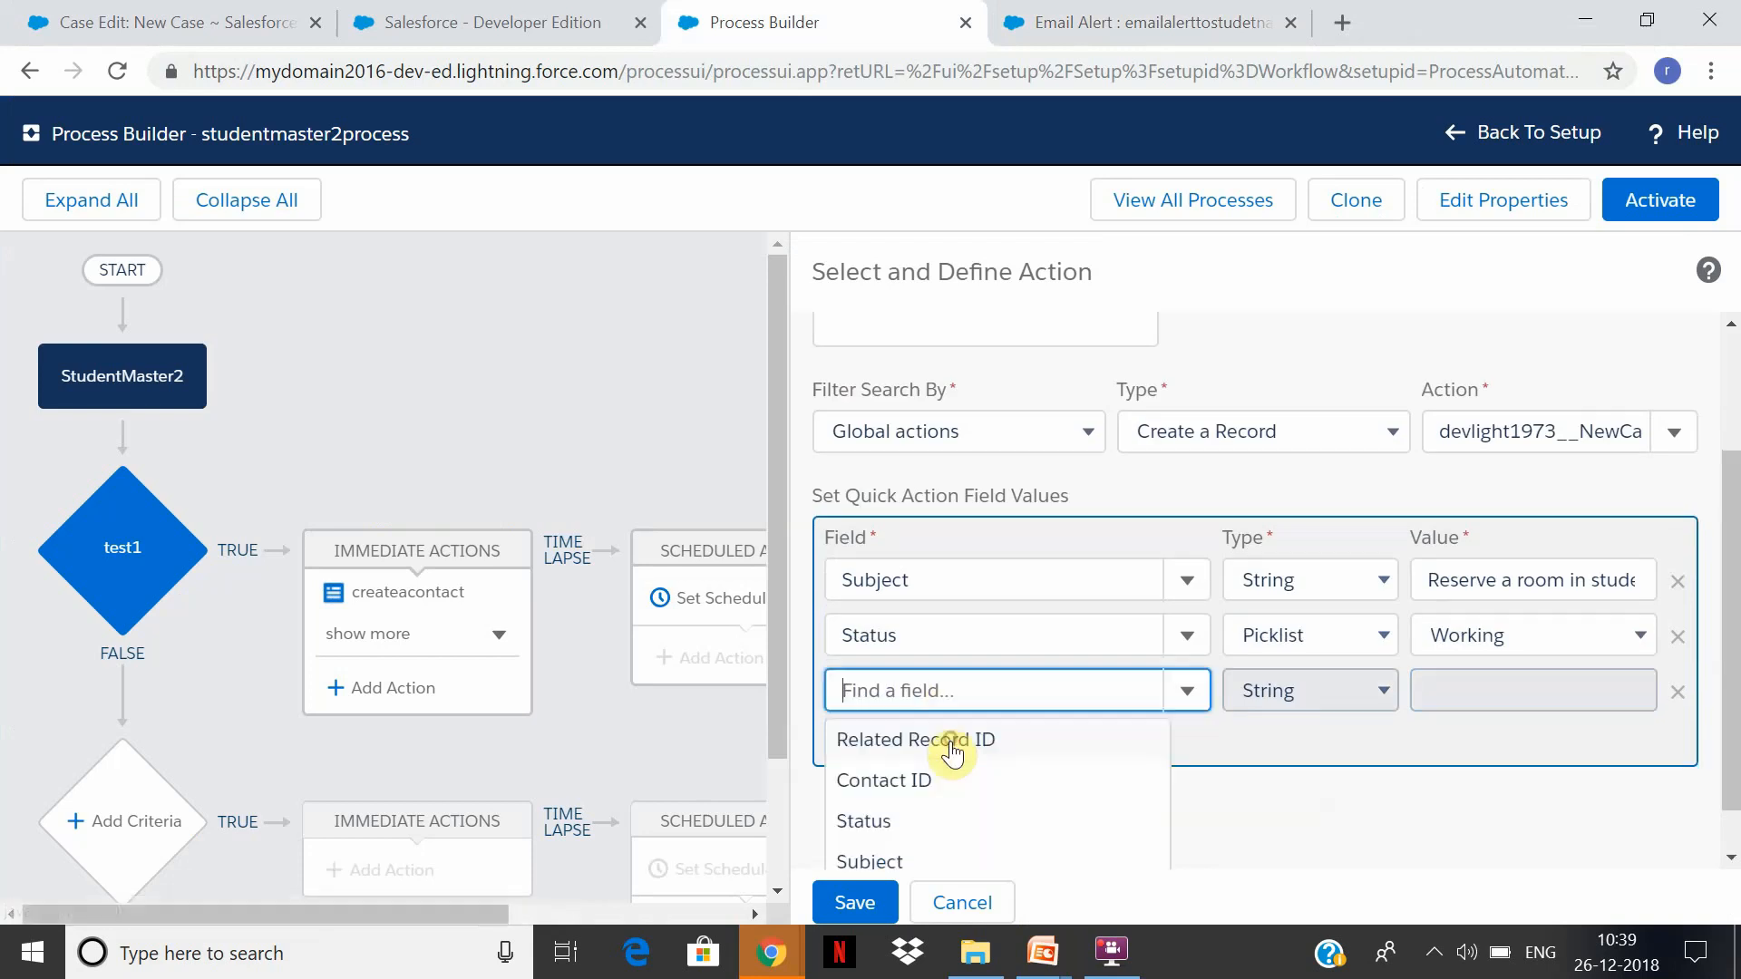
pyautogui.write('case')
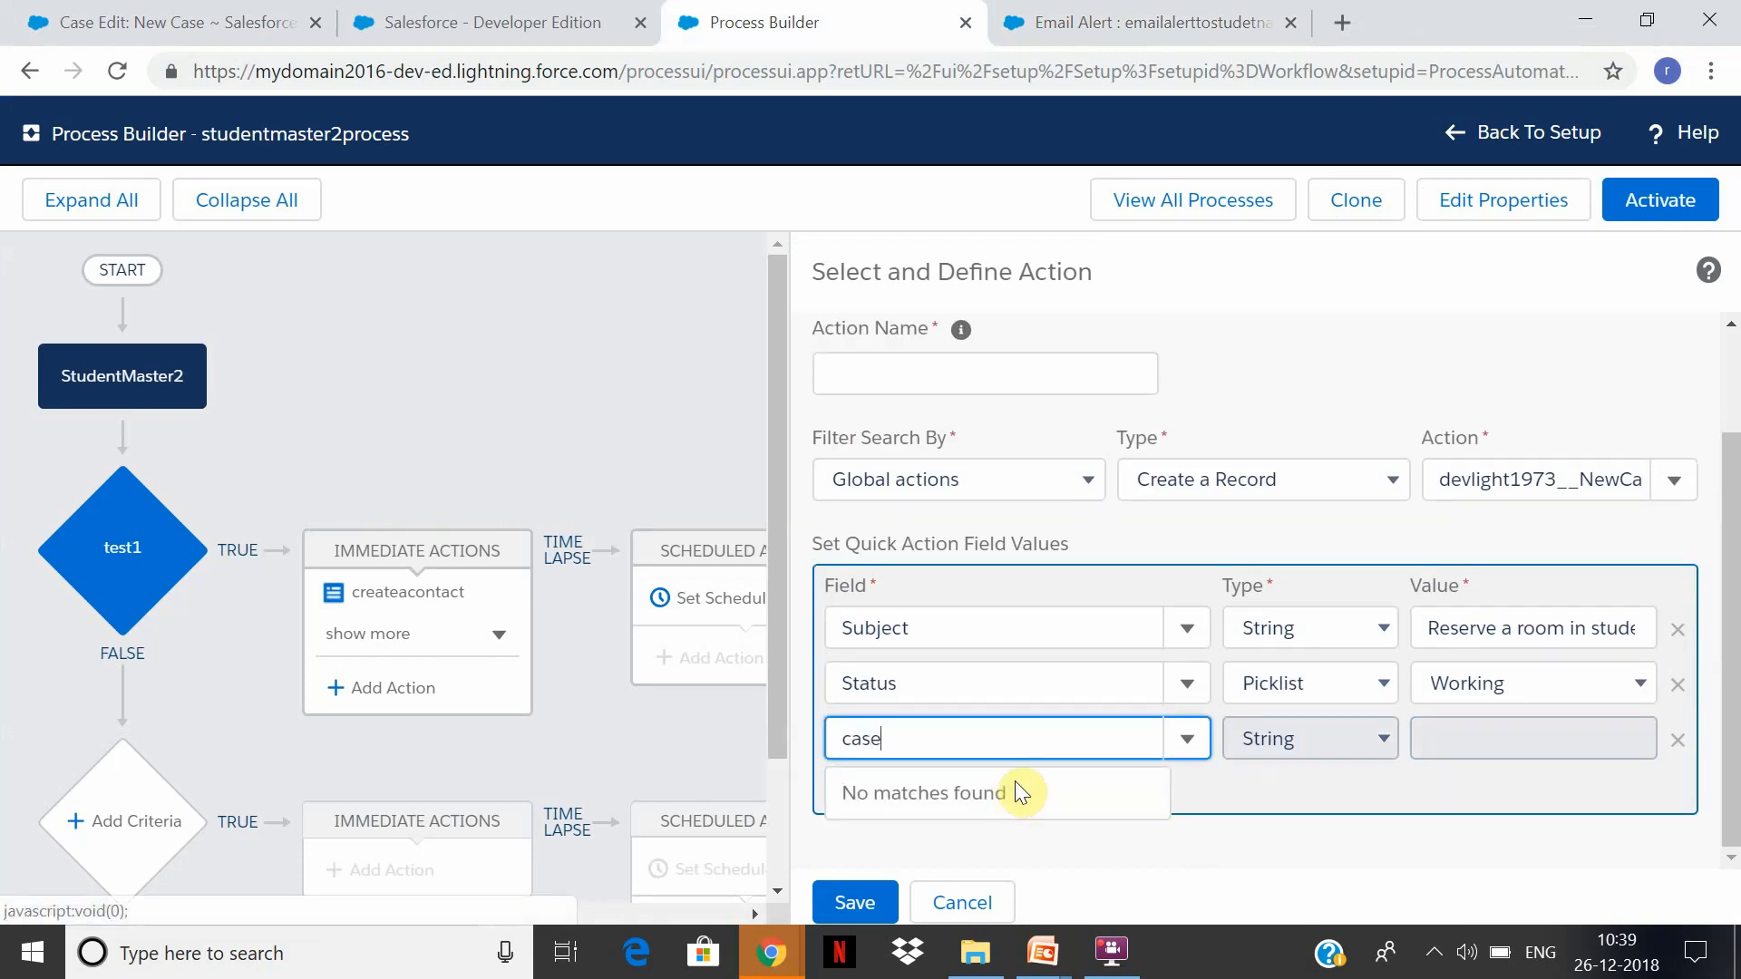
pyautogui.press('BackSpace')
pyautogui.press('BackSpace')
pyautogui.press('BackSpace')
pyautogui.press('BackSpace')
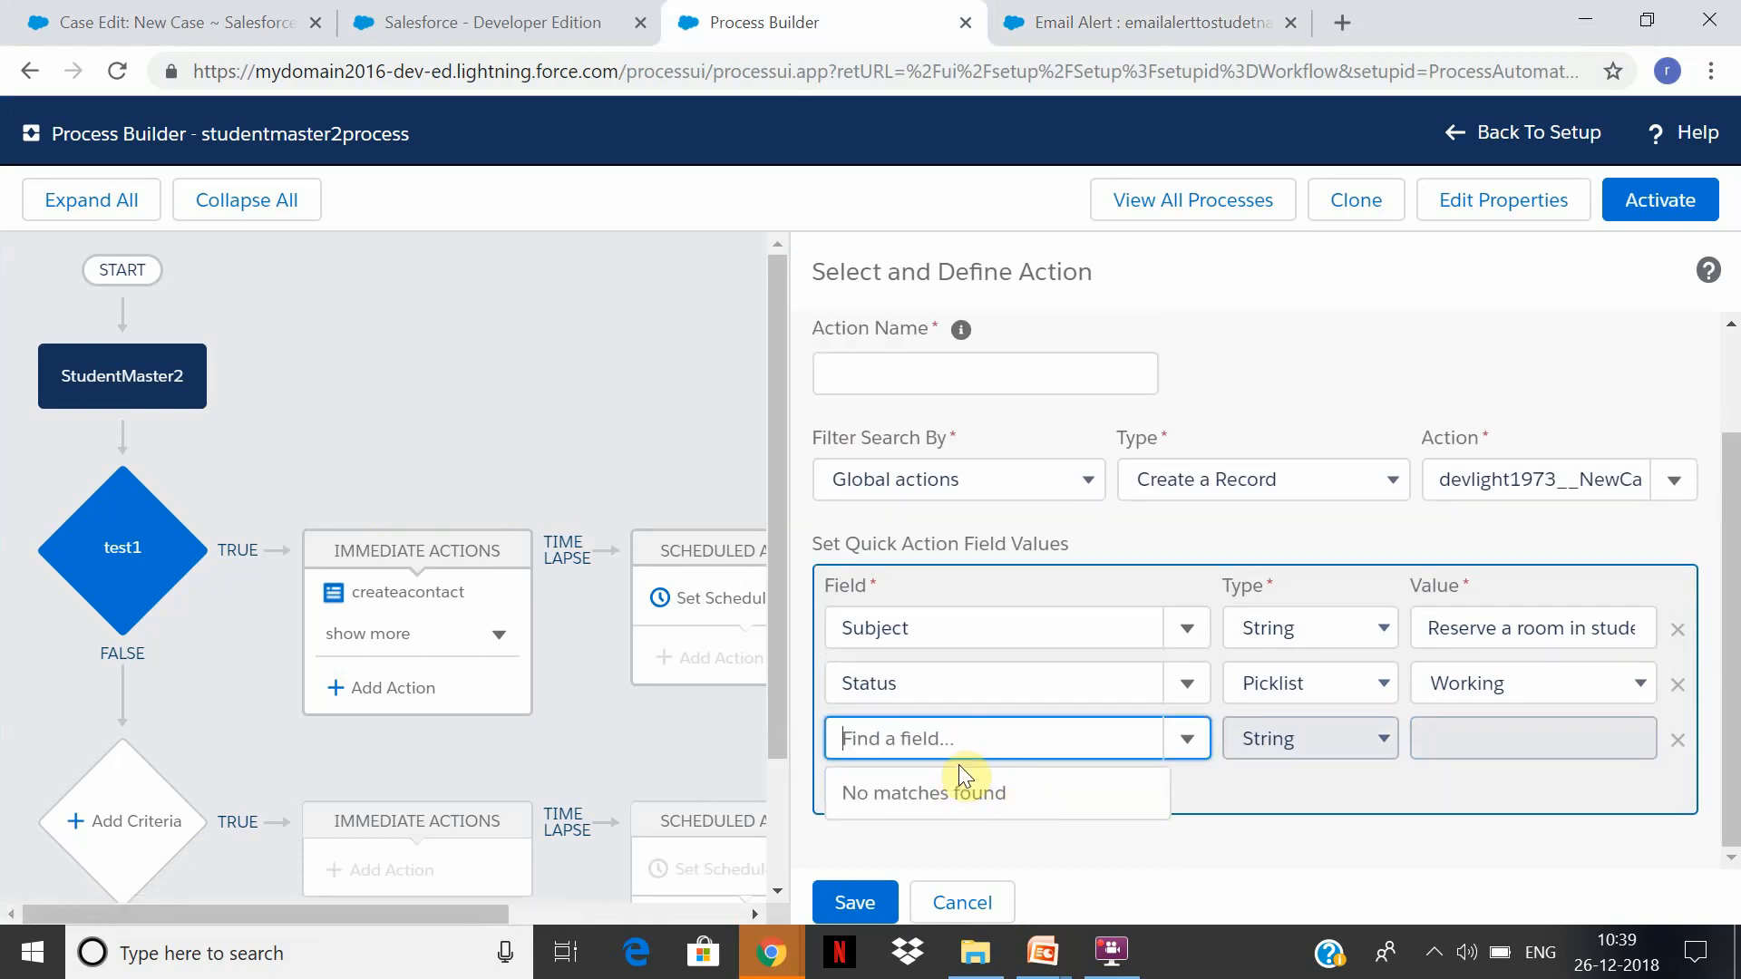
pyautogui.write('C')
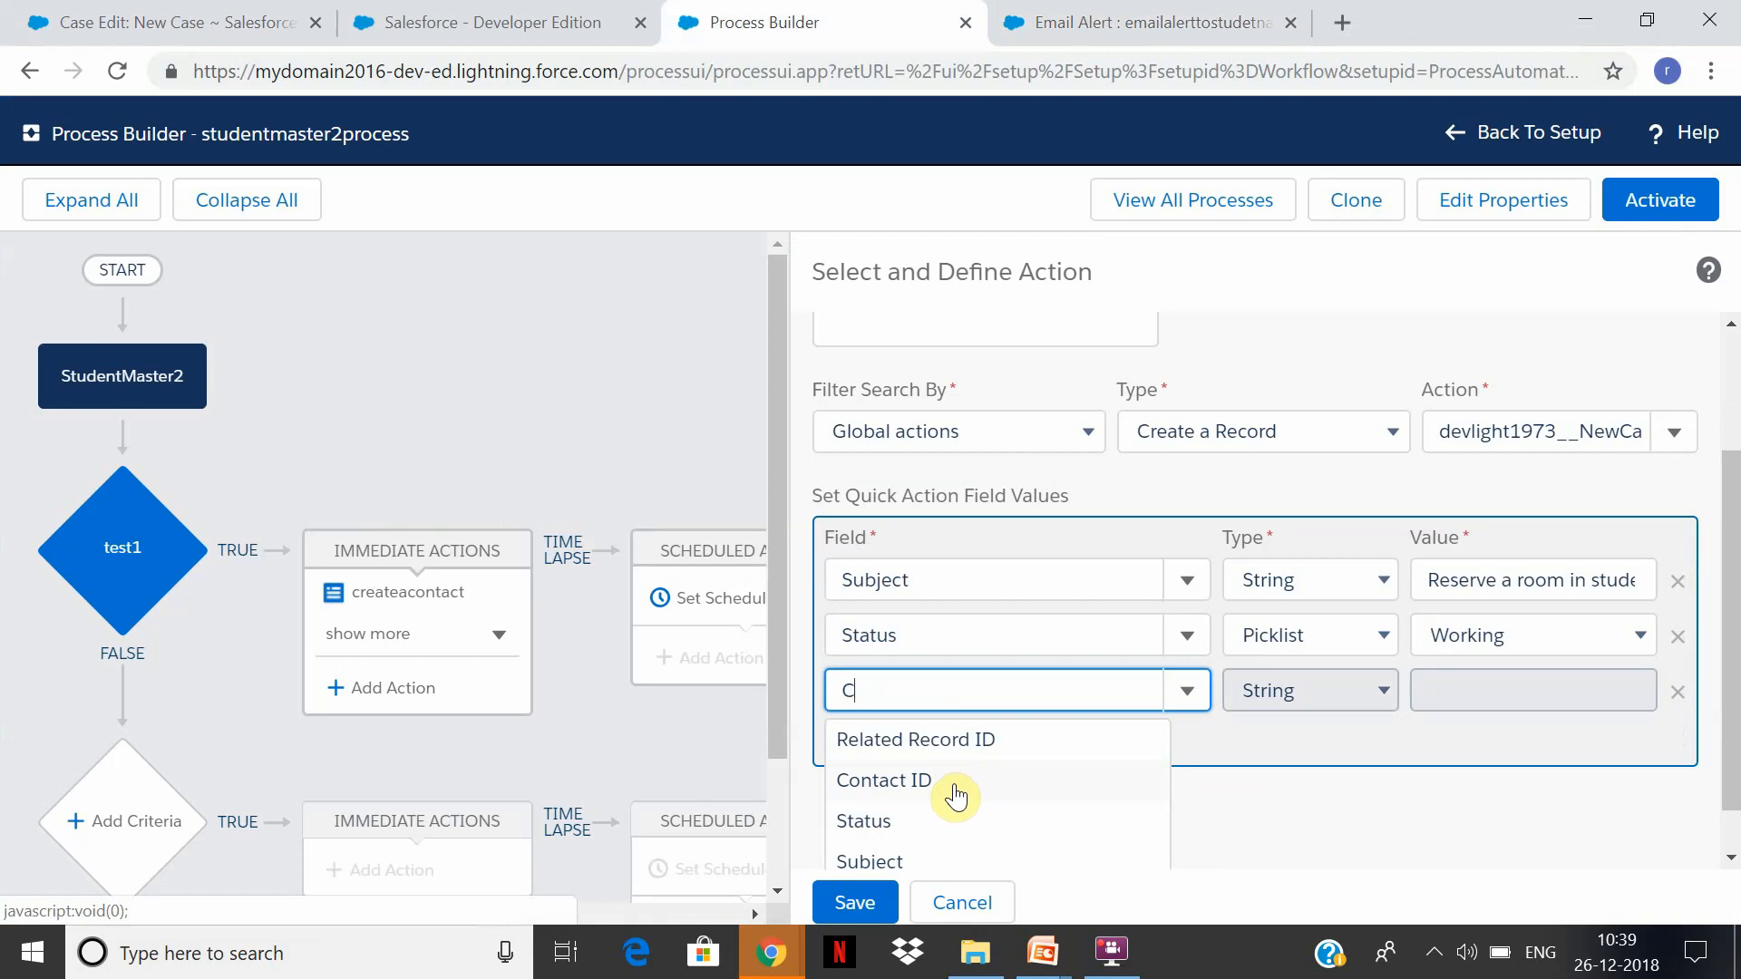
pyautogui.write('ase')
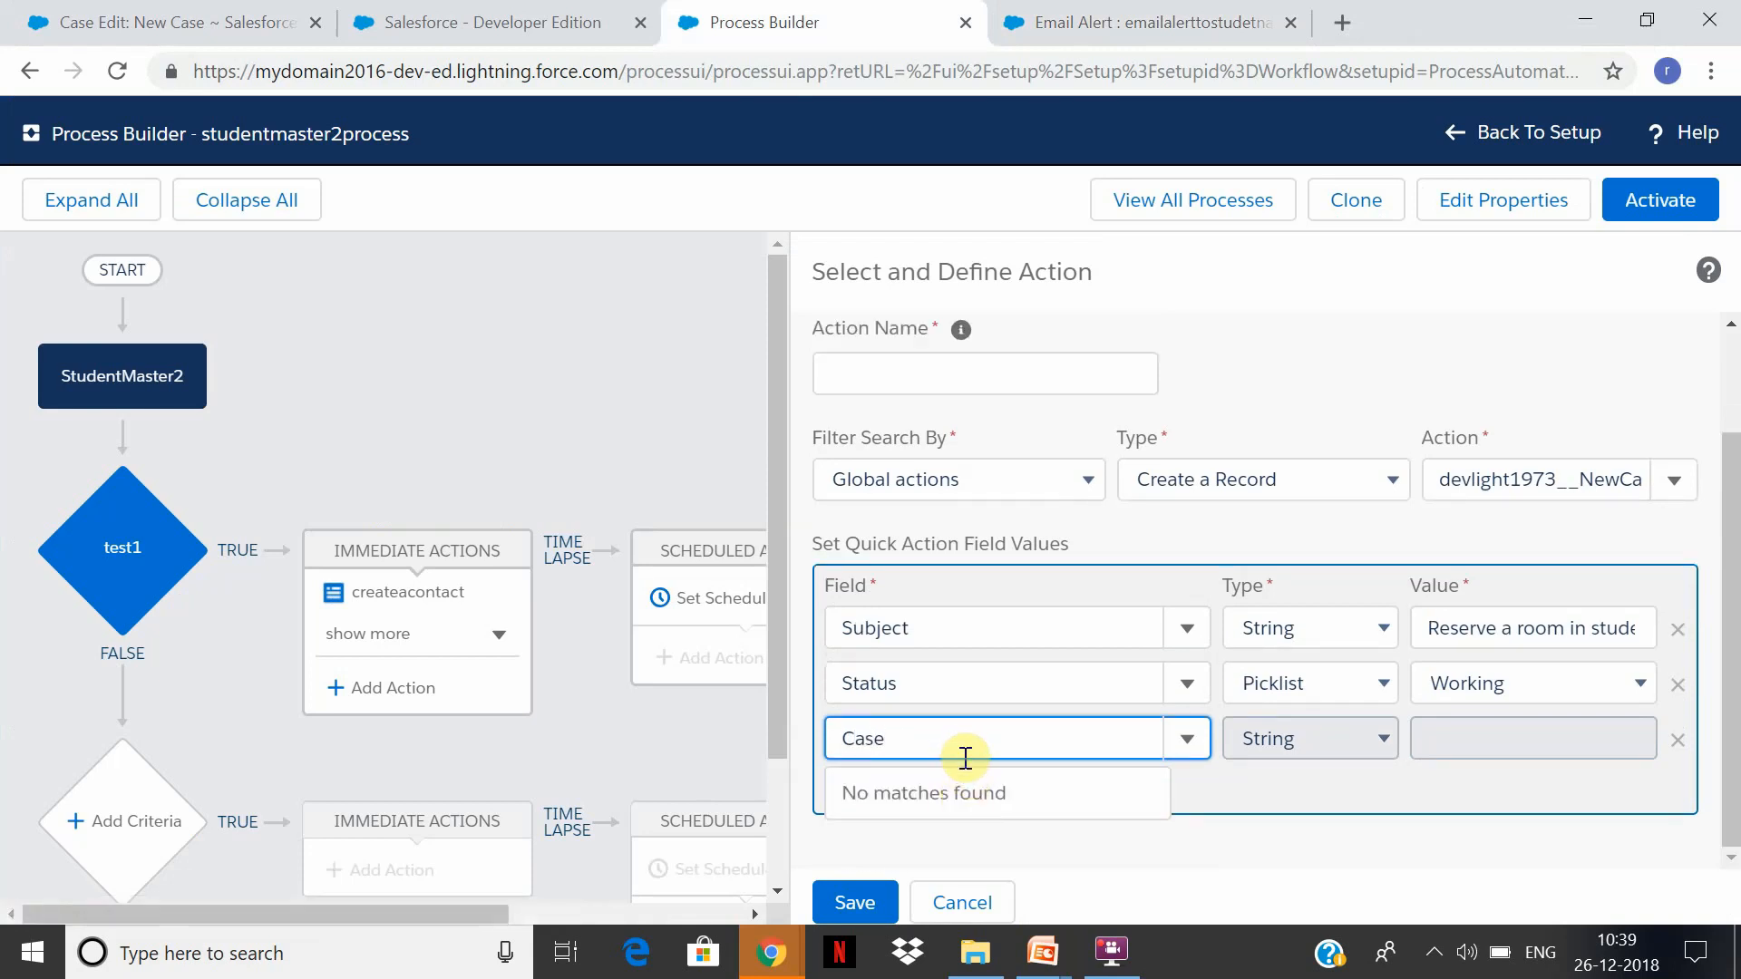
pyautogui.press('BackSpace')
pyautogui.write('Or')
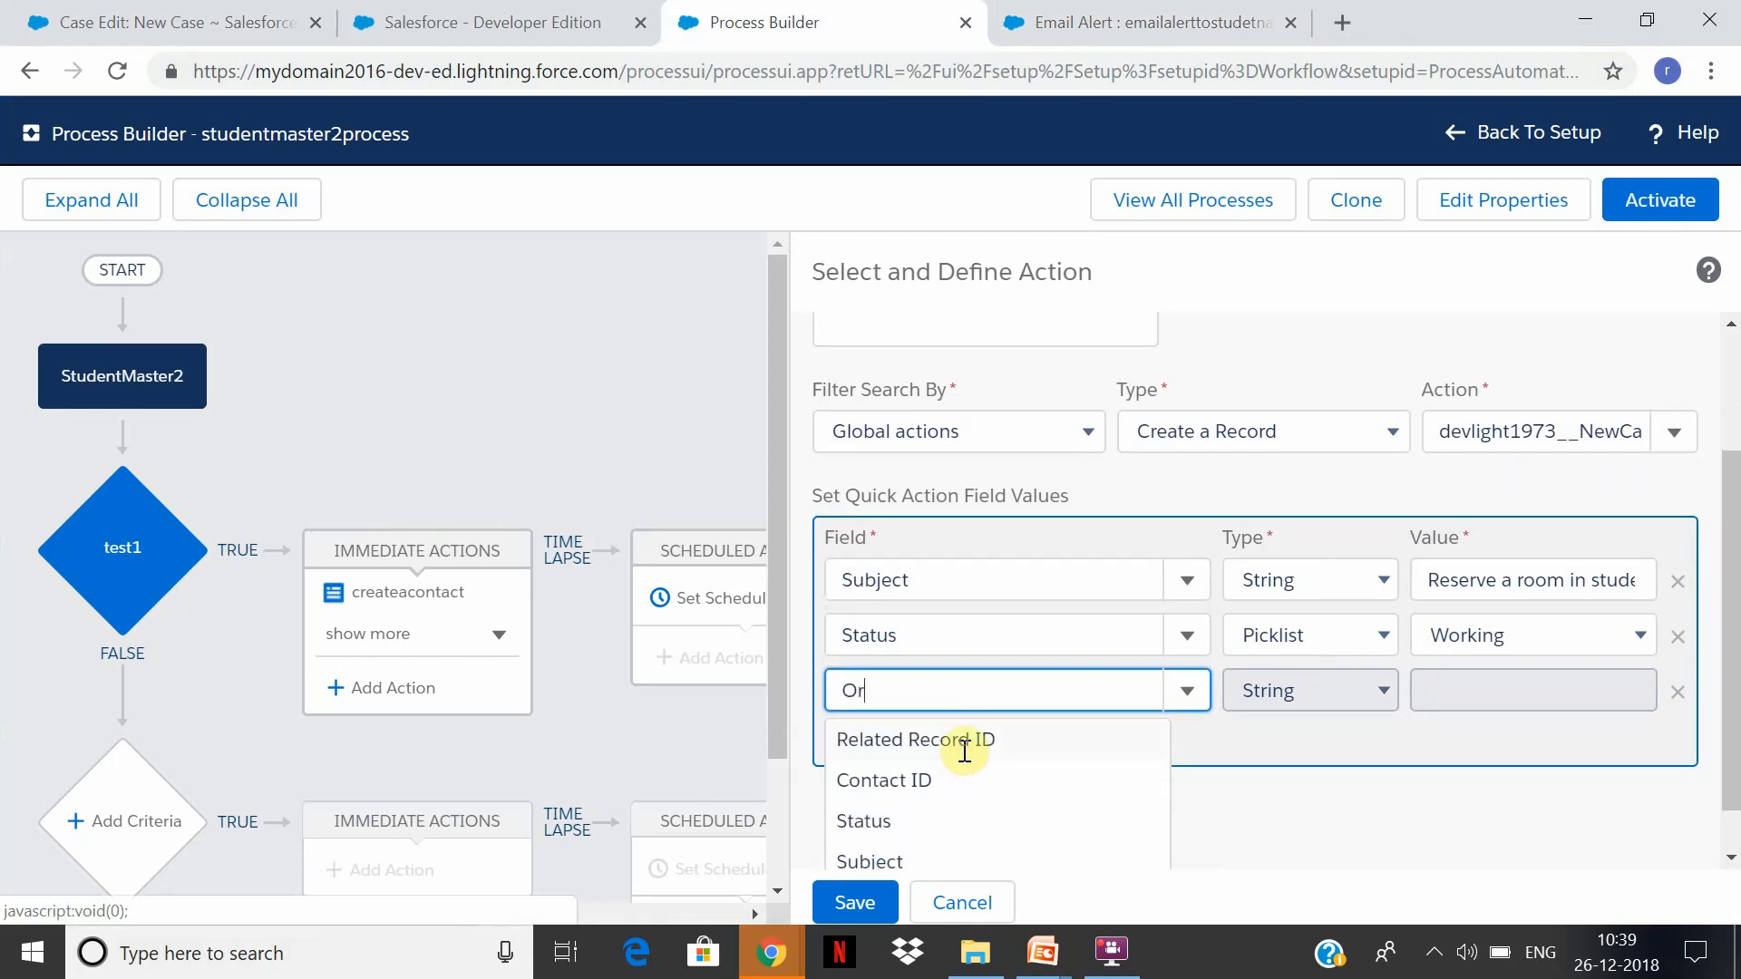
pyautogui.press('BackSpace')
pyautogui.press('BackSpace')
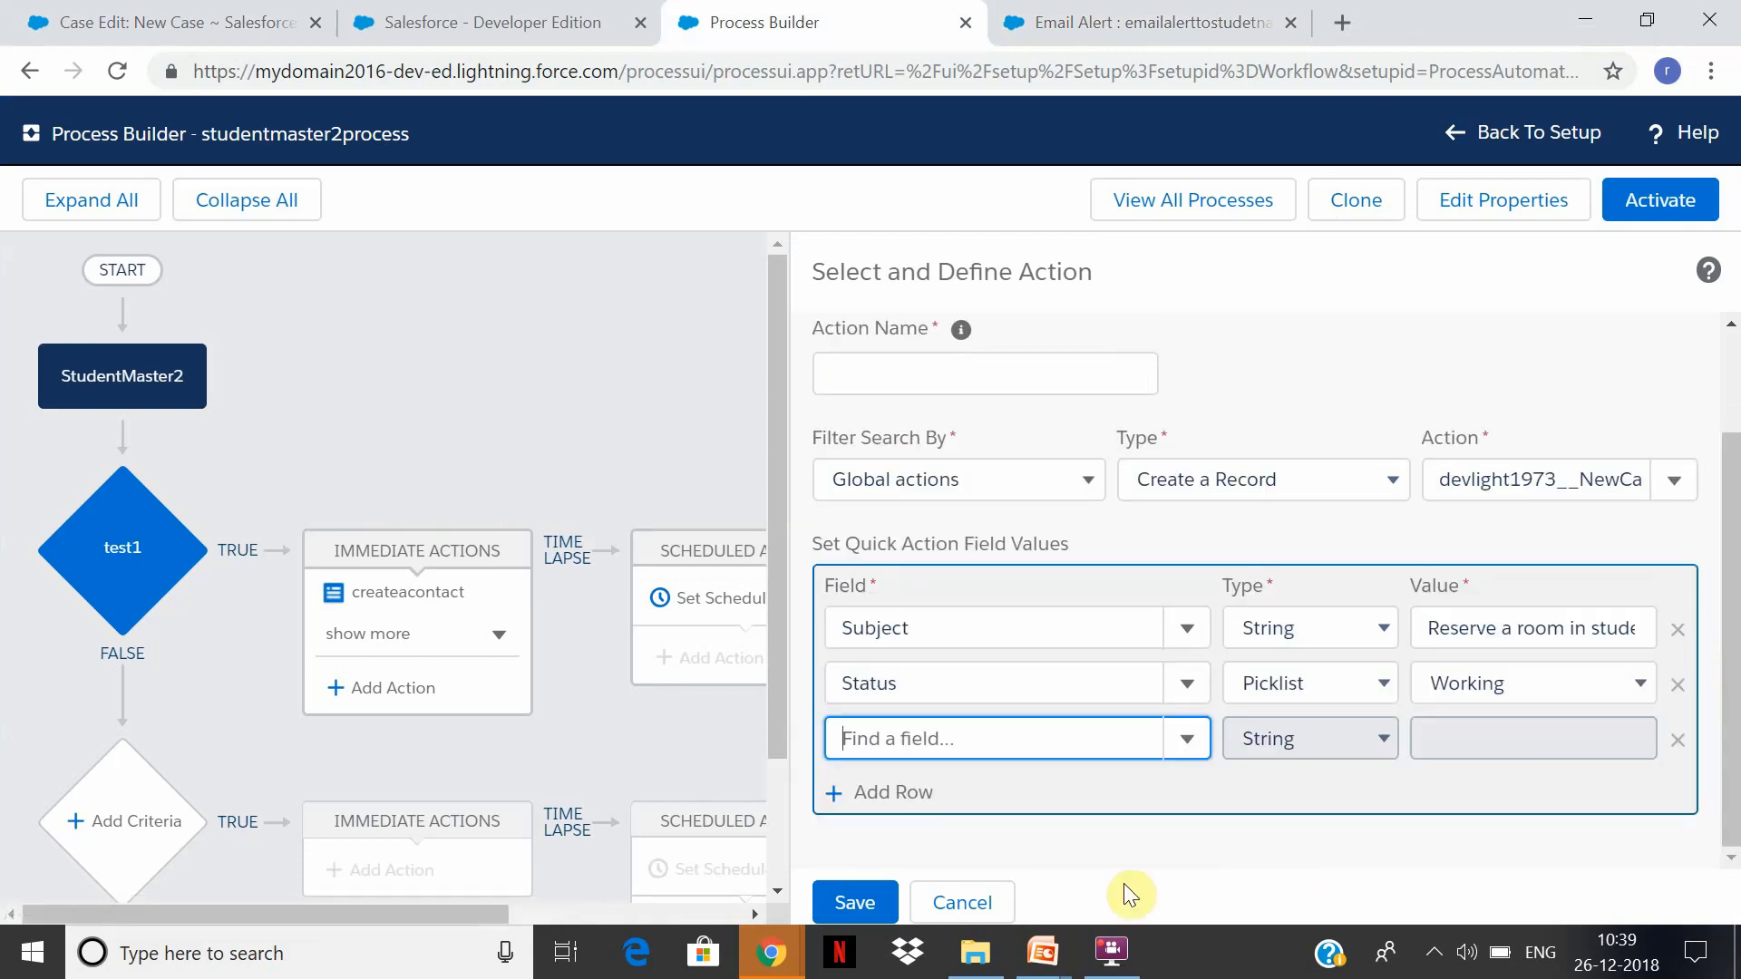
pyautogui.click(1192, 742)
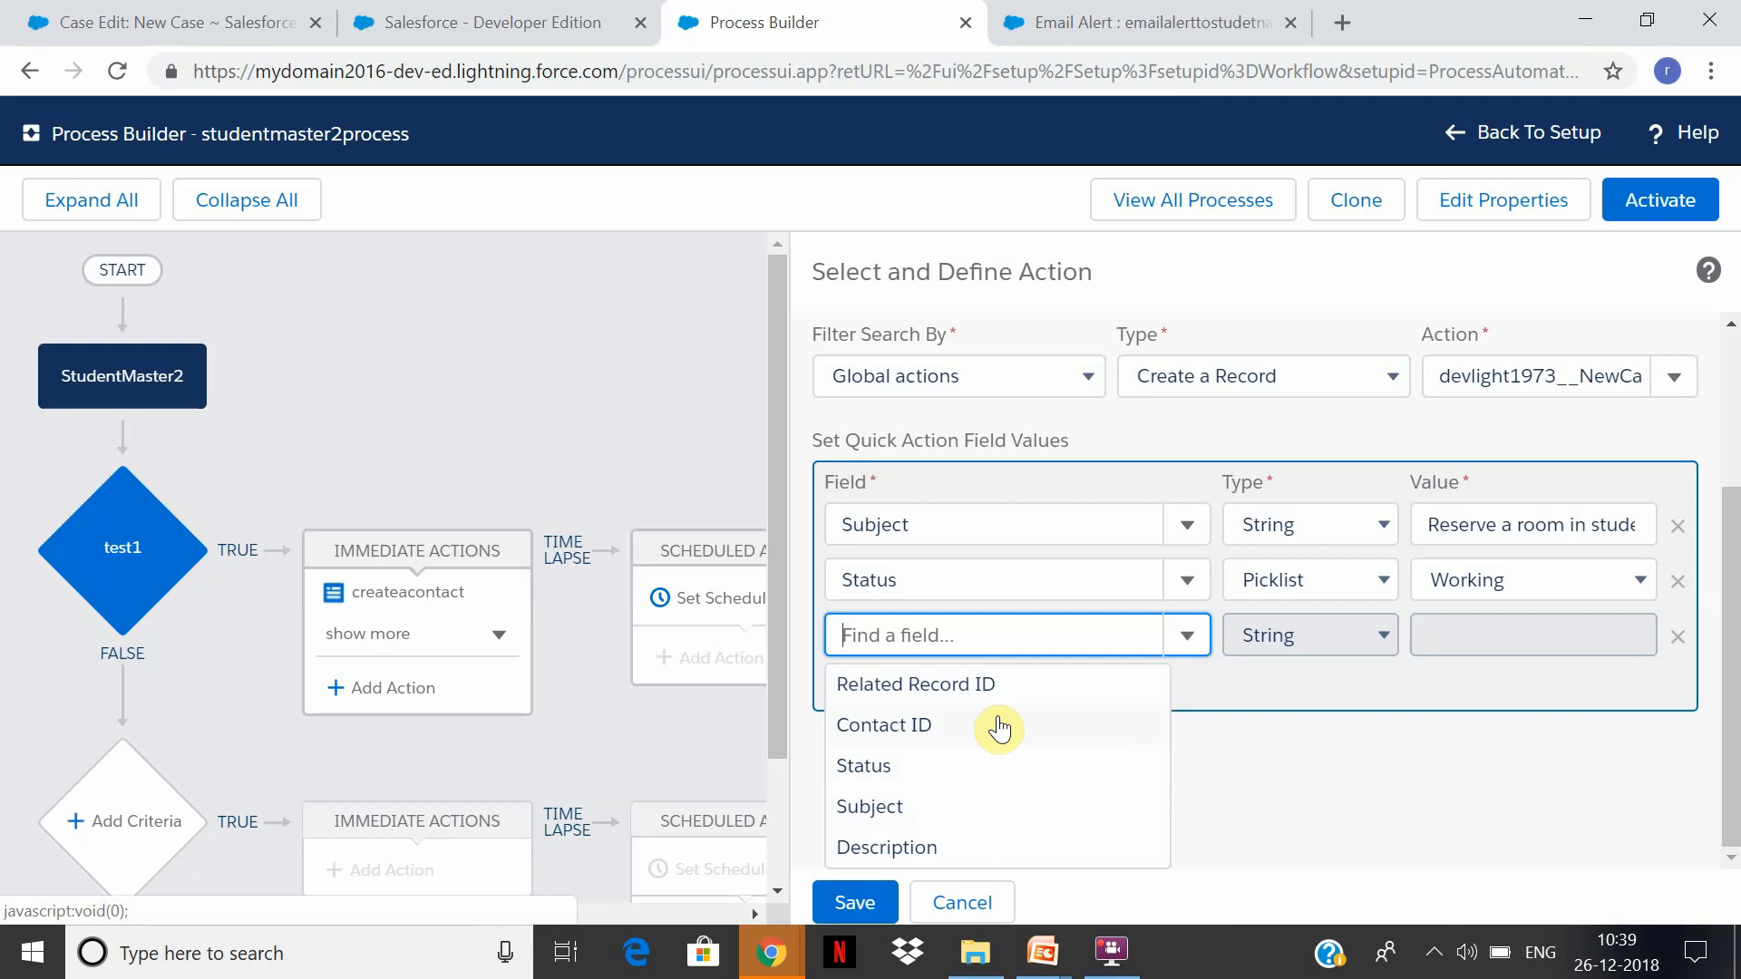
pyautogui.click(1226, 851)
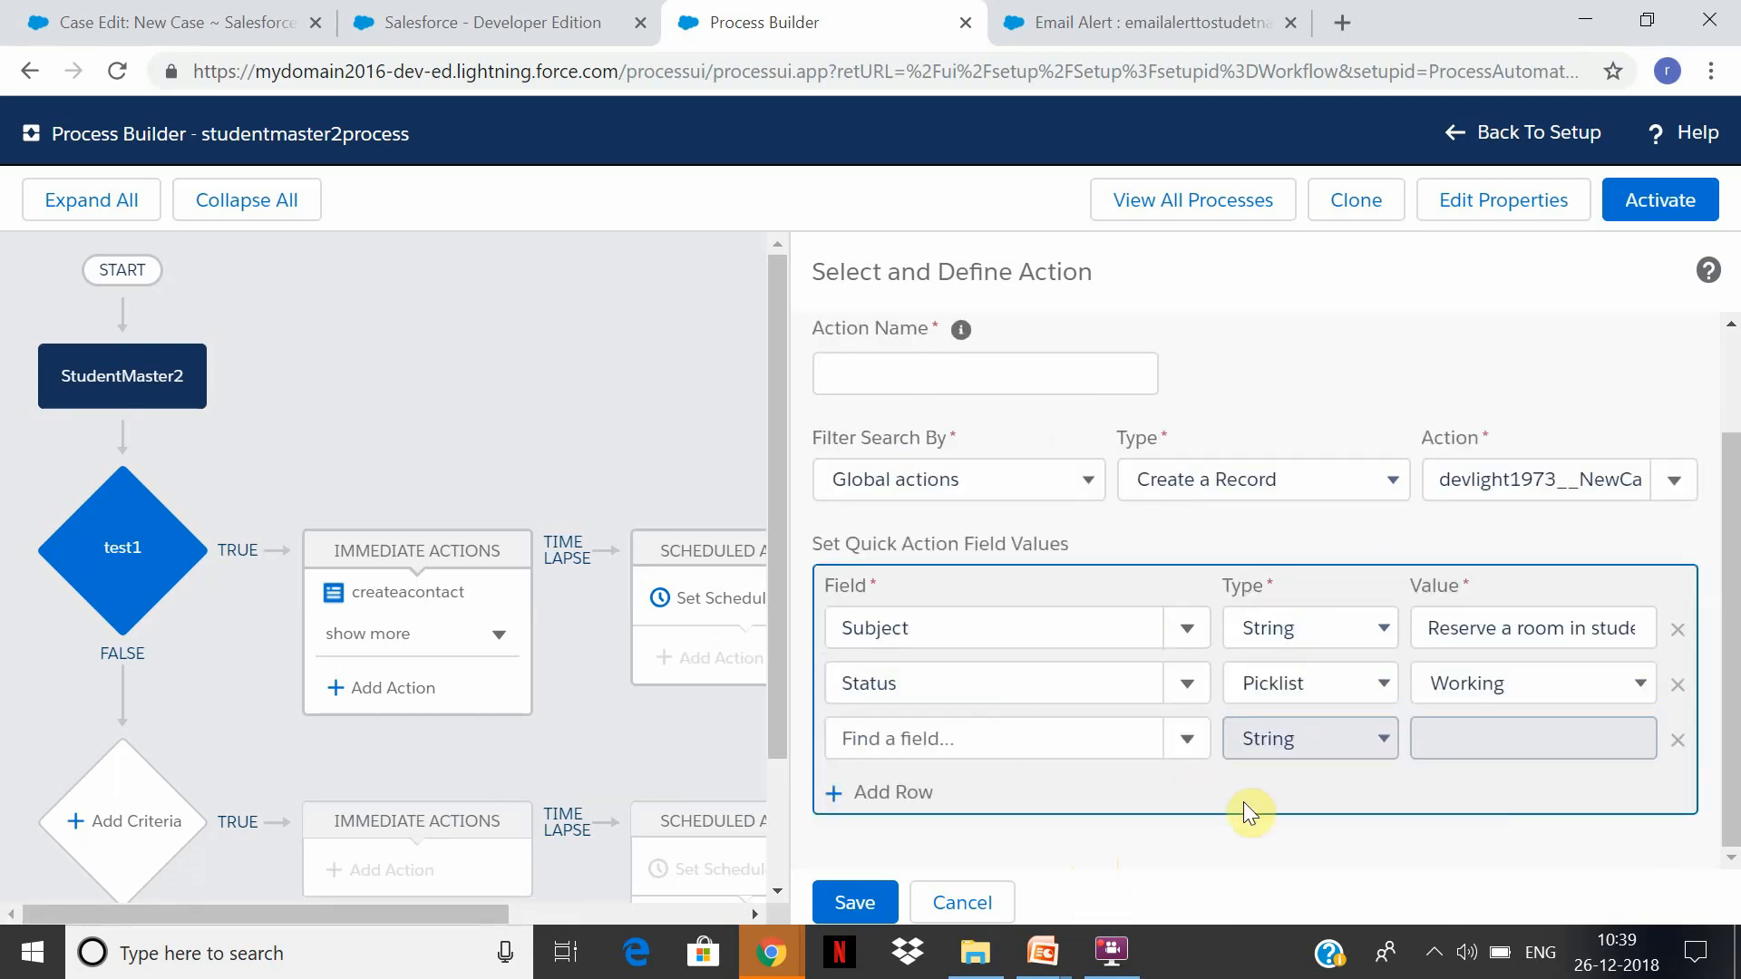
# Set the third row to Related Record ID with a Field Reference to the Record ID of StudentMaster2.
pyautogui.click(1187, 742)
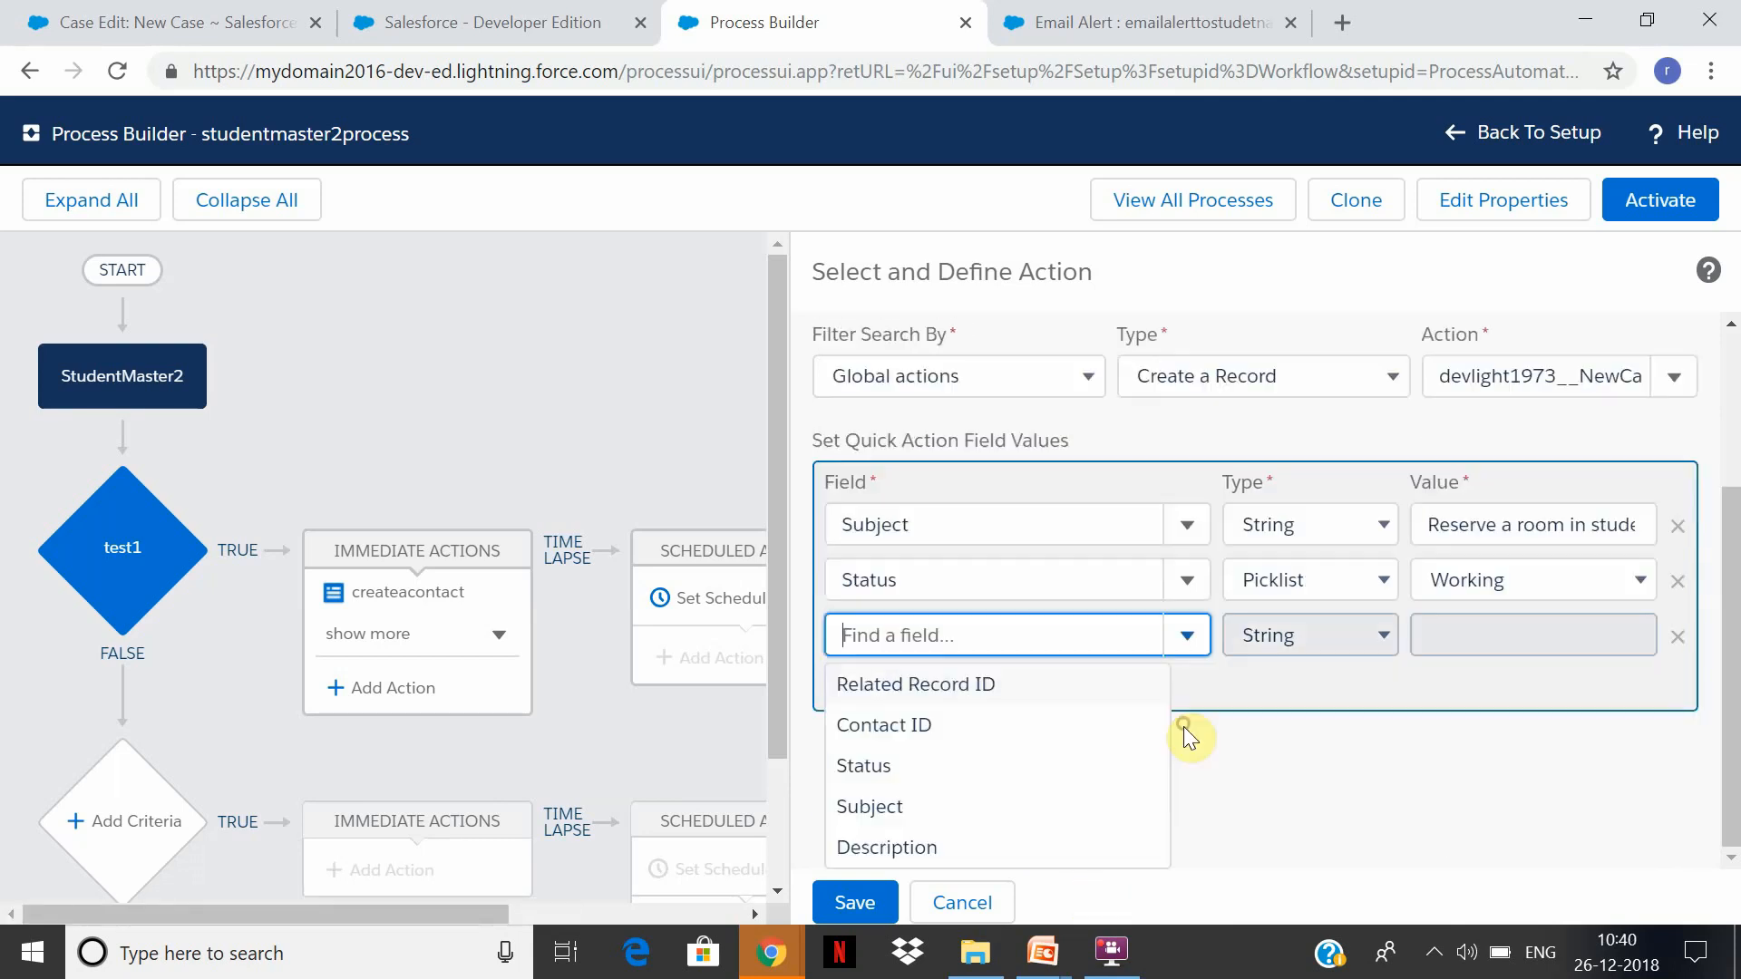
pyautogui.click(1071, 686)
pyautogui.click(1370, 736)
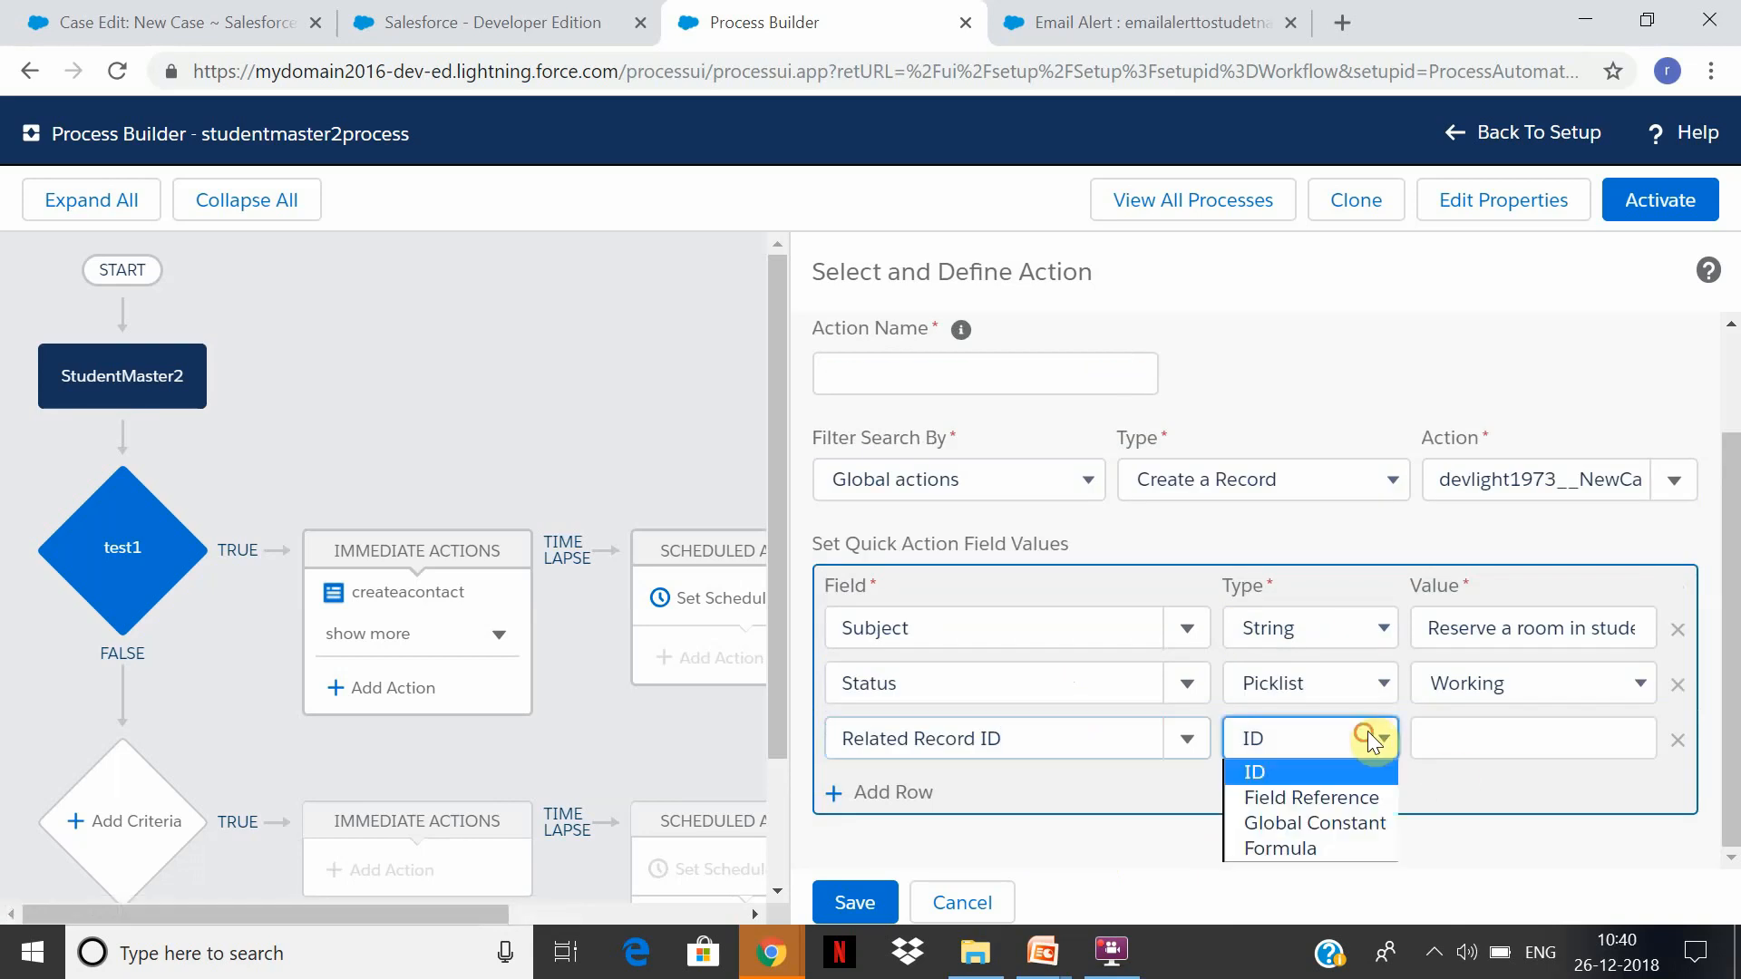
pyautogui.click(1368, 797)
pyautogui.click(1514, 756)
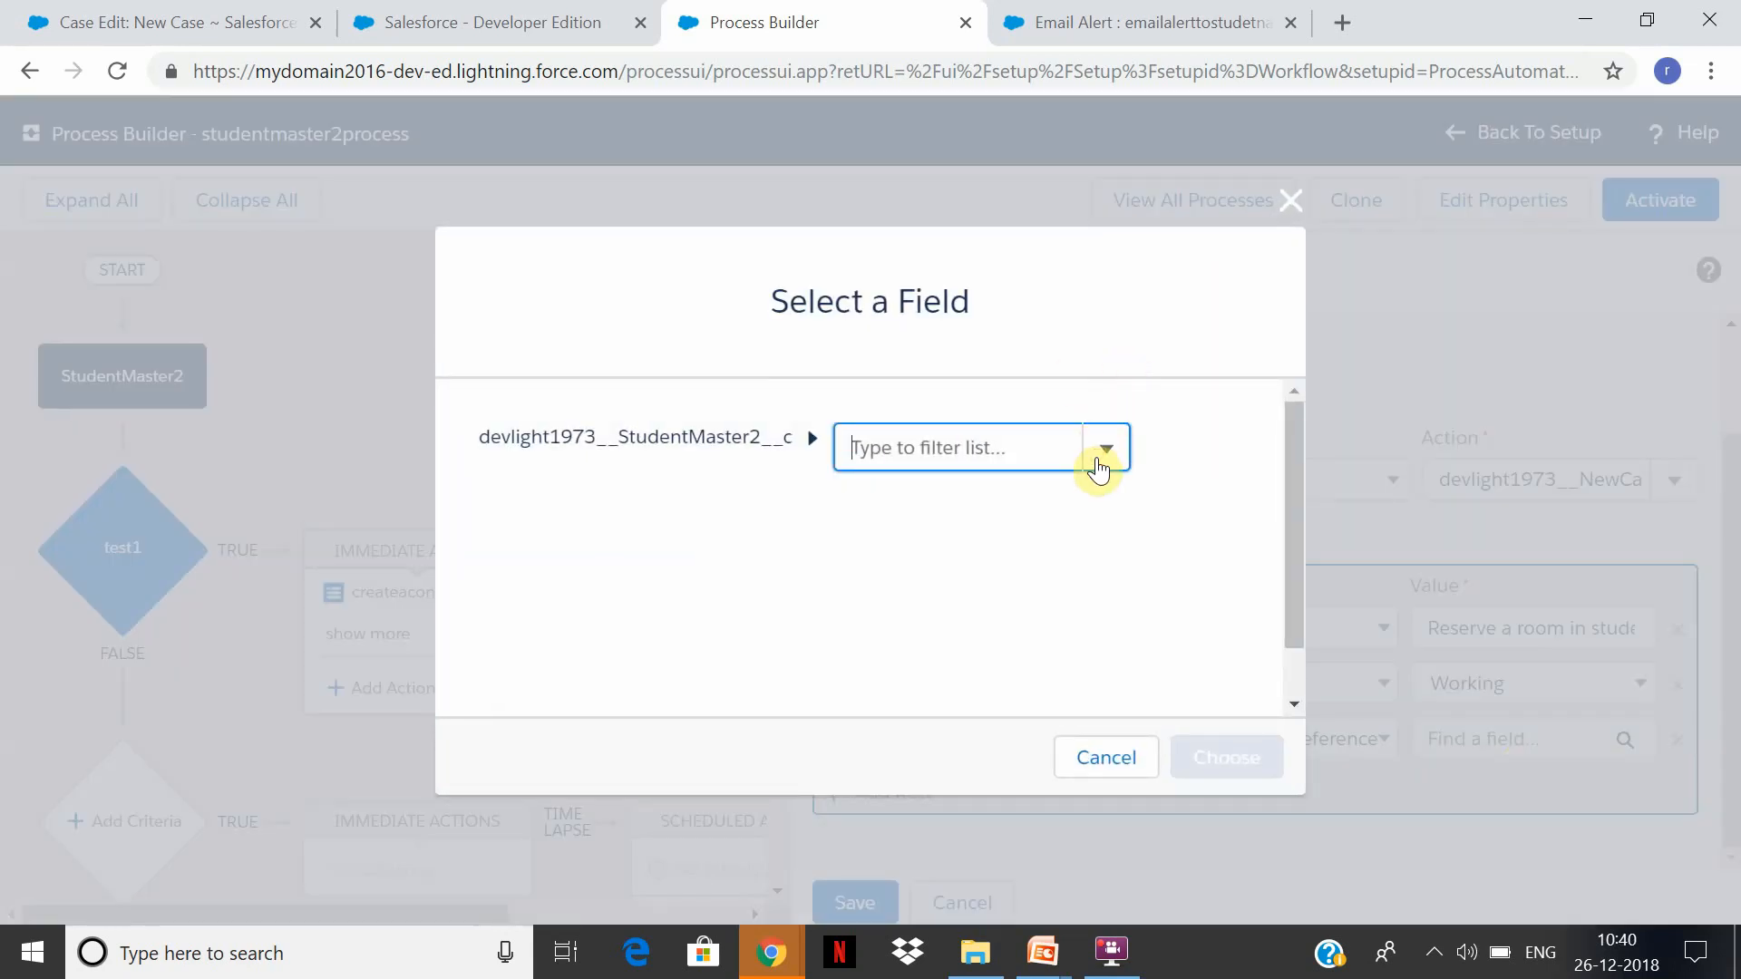
pyautogui.click(1099, 462)
pyautogui.moveTo(1123, 562); pyautogui.dragTo(1122, 680)
pyautogui.click(997, 669)
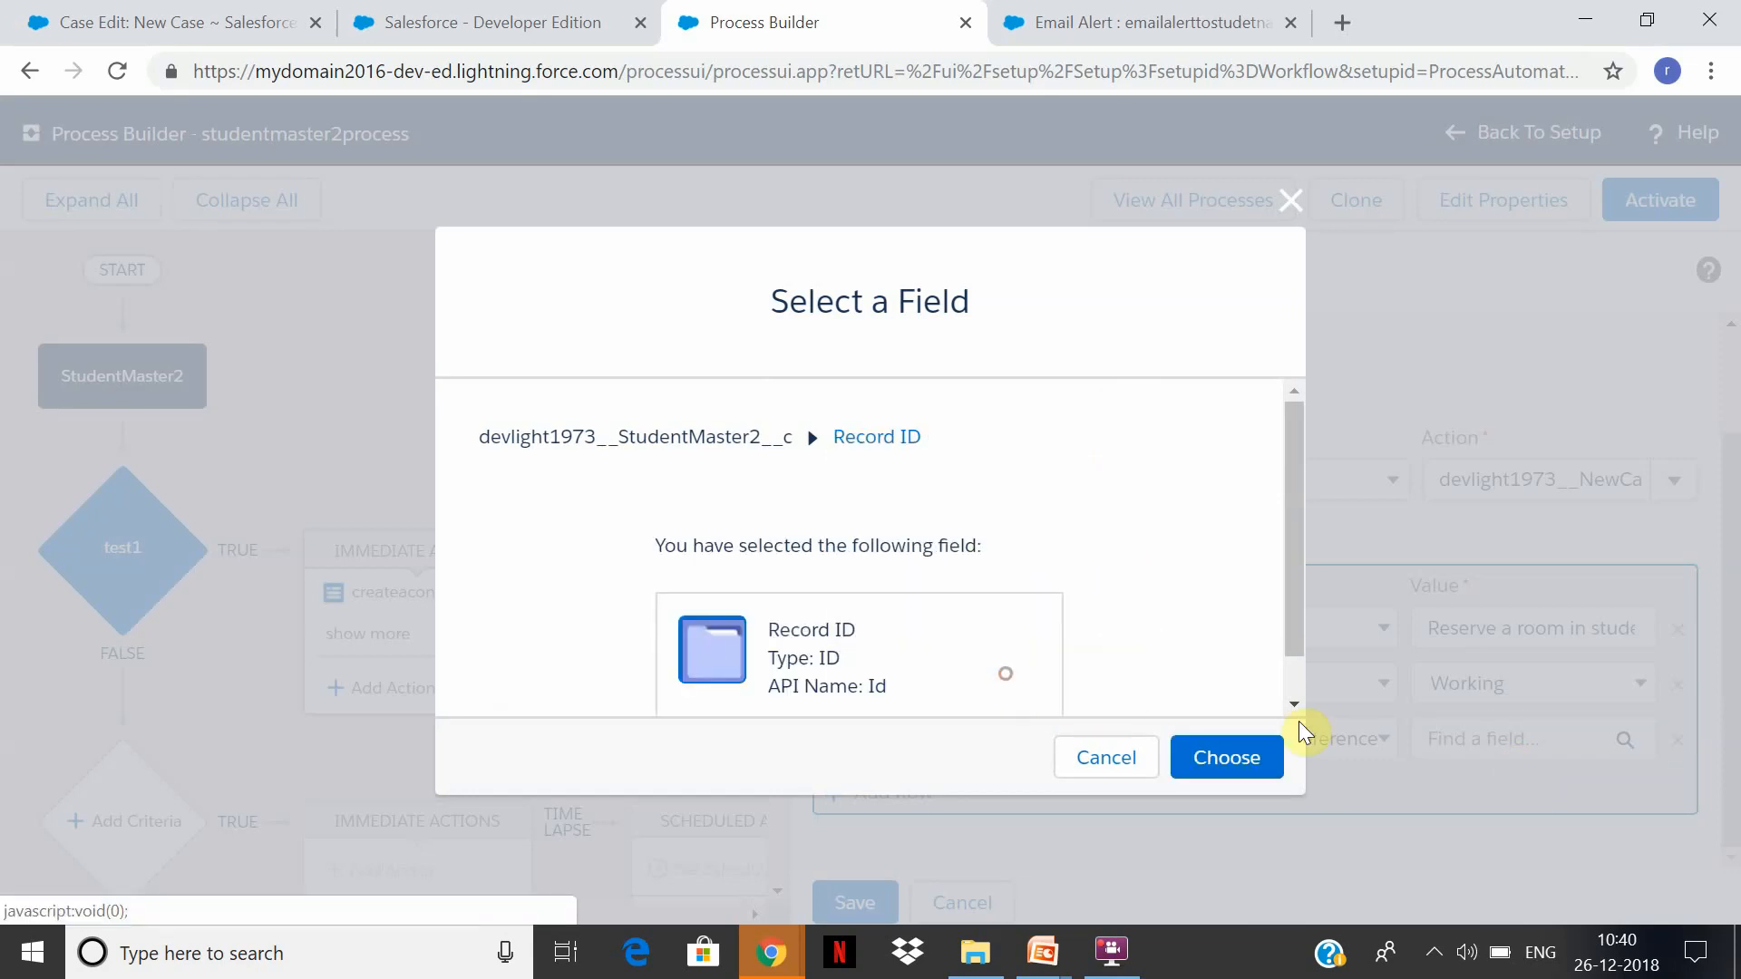
pyautogui.click(1209, 759)
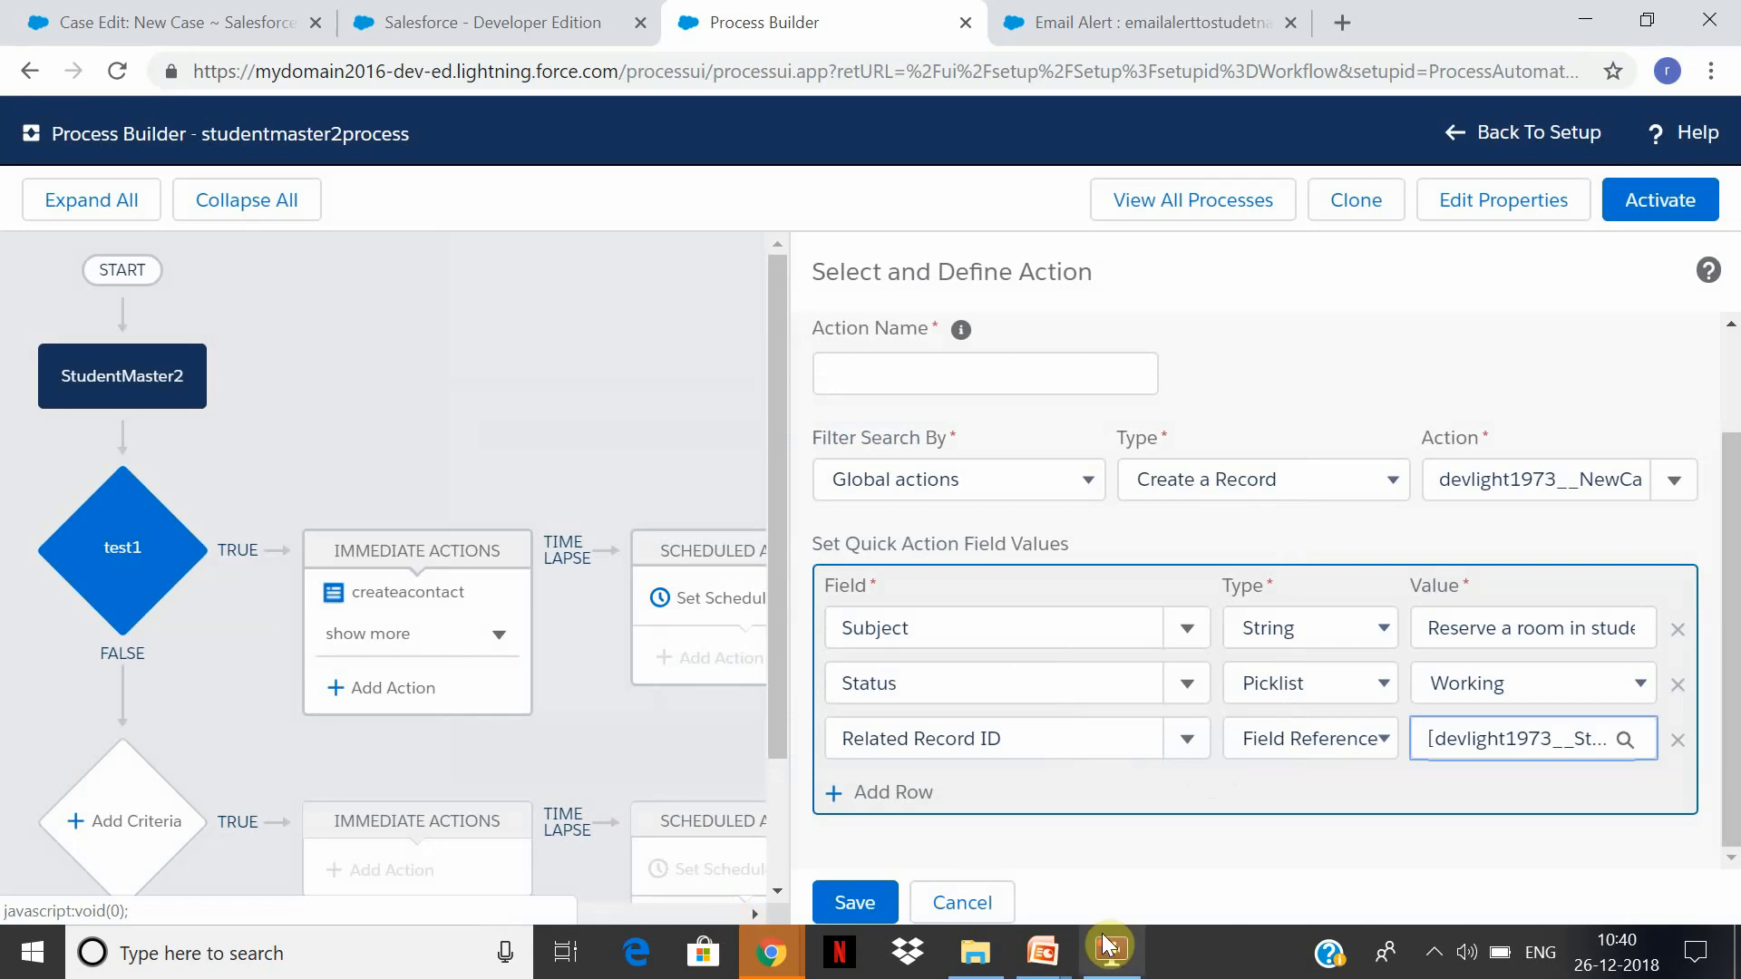
# Name the quick action "createroombooking" and save it.
pyautogui.click(852, 903)
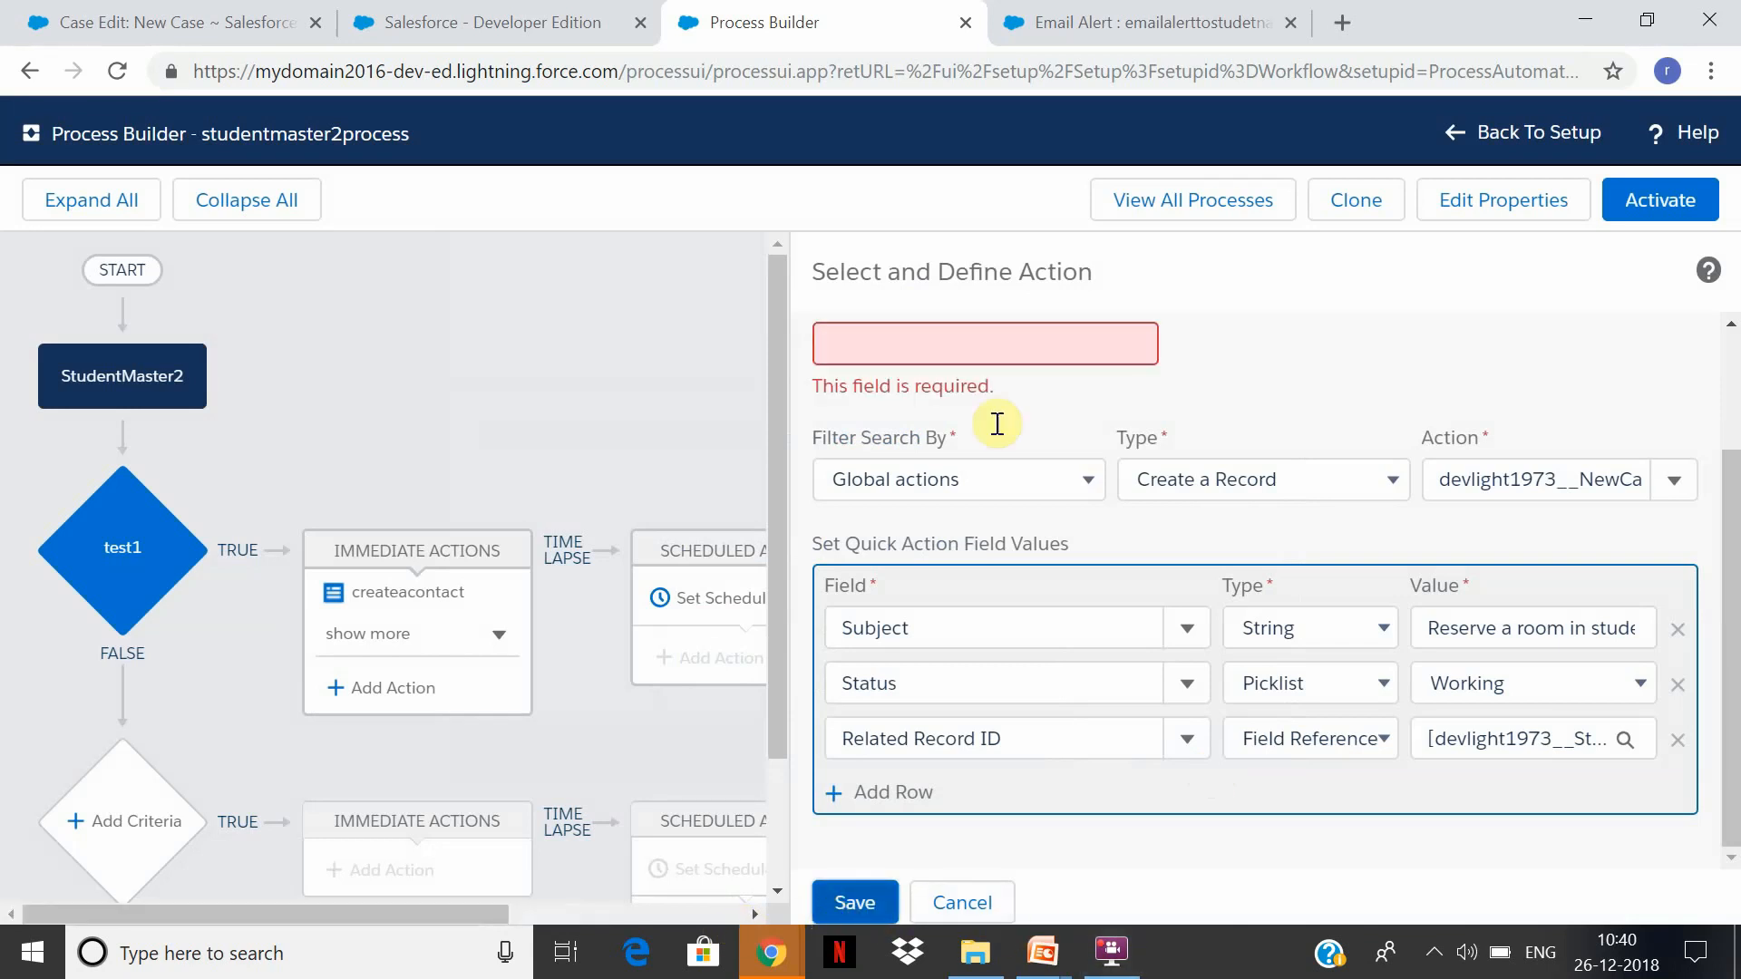
pyautogui.click(1009, 328)
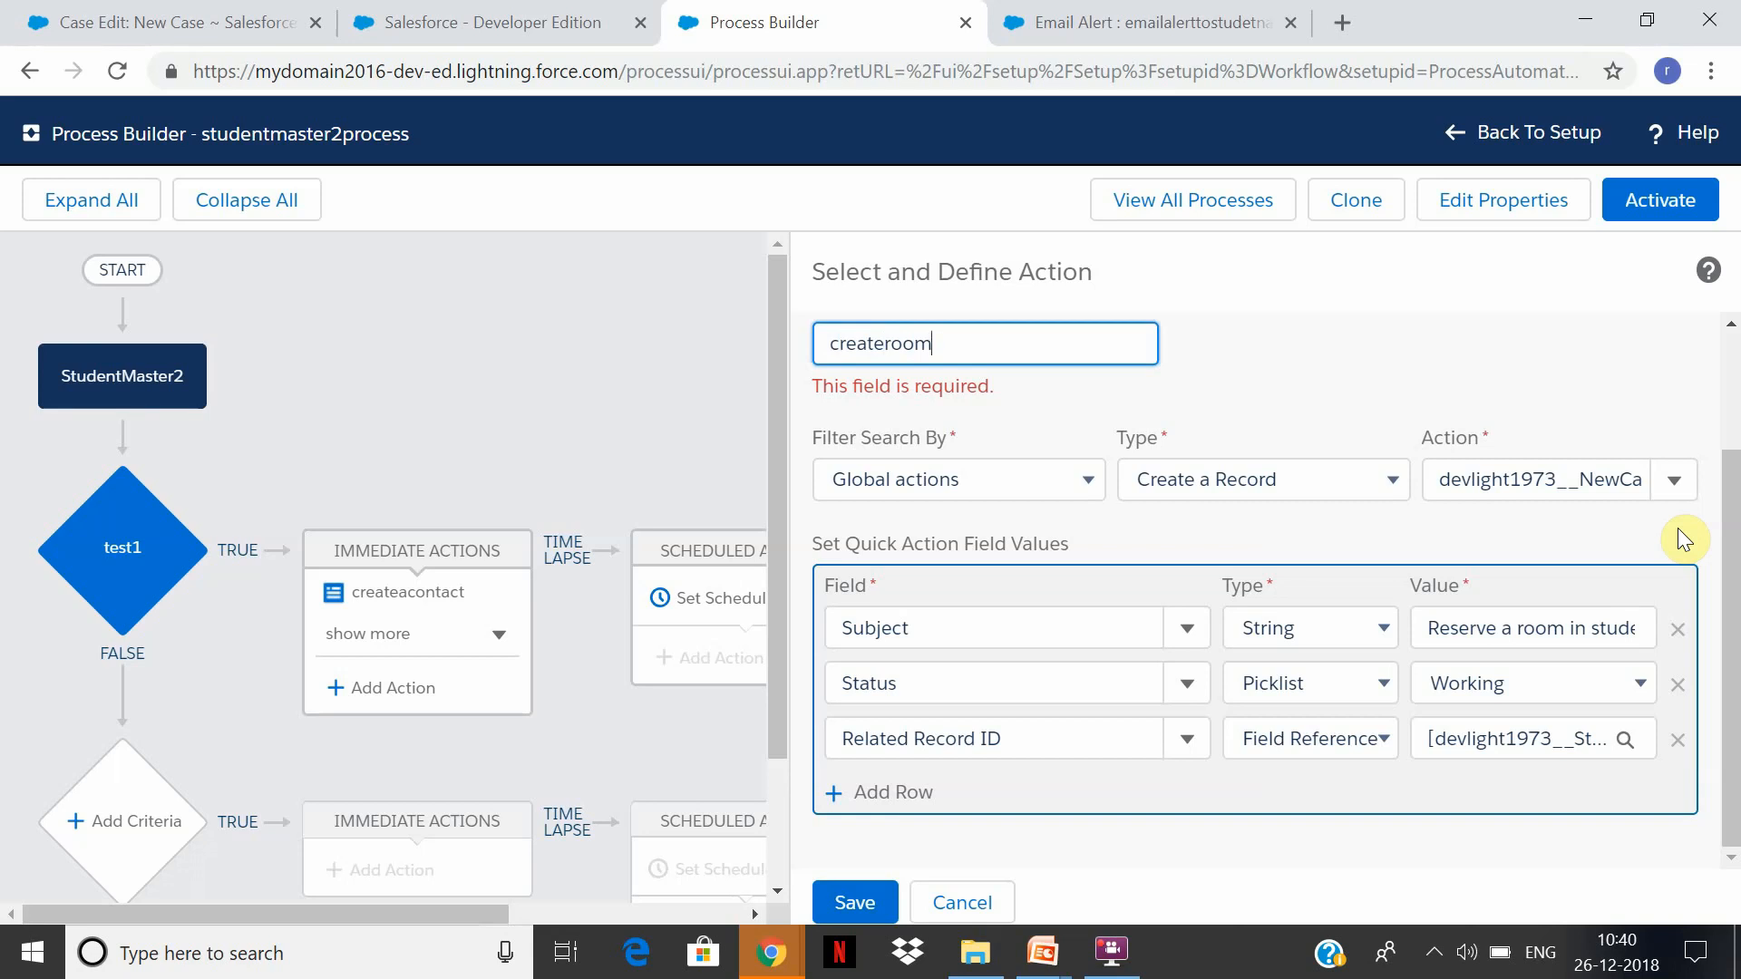
pyautogui.write('booking')
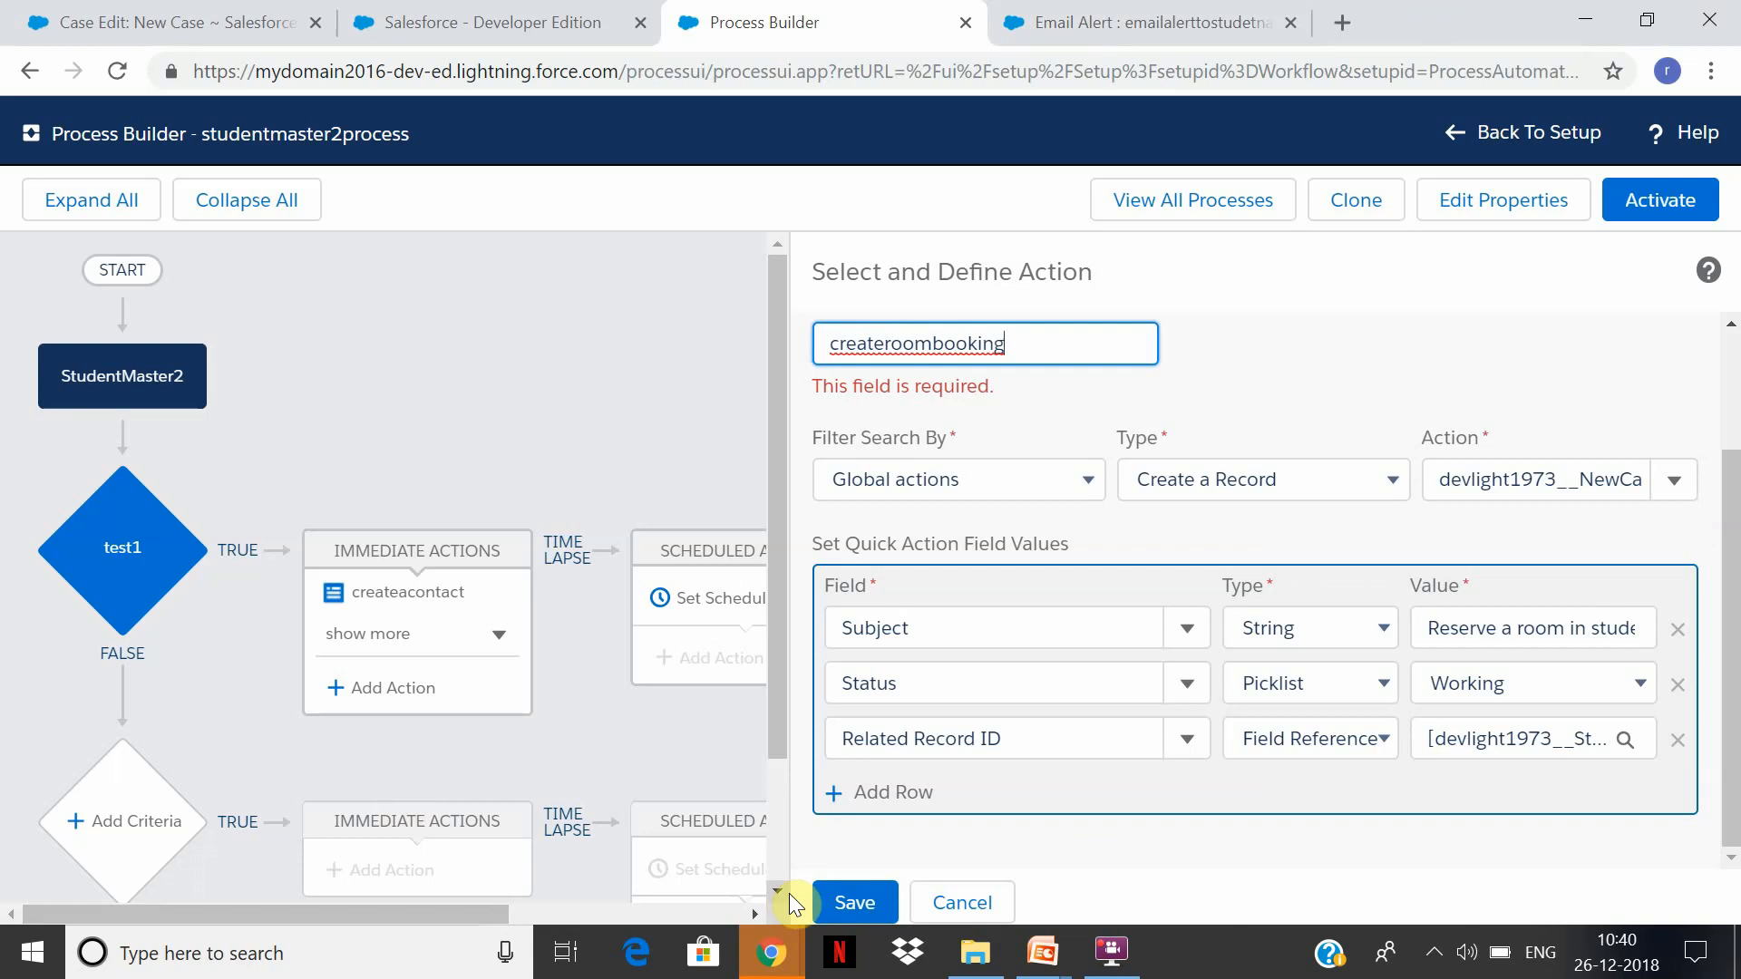
pyautogui.click(851, 904)
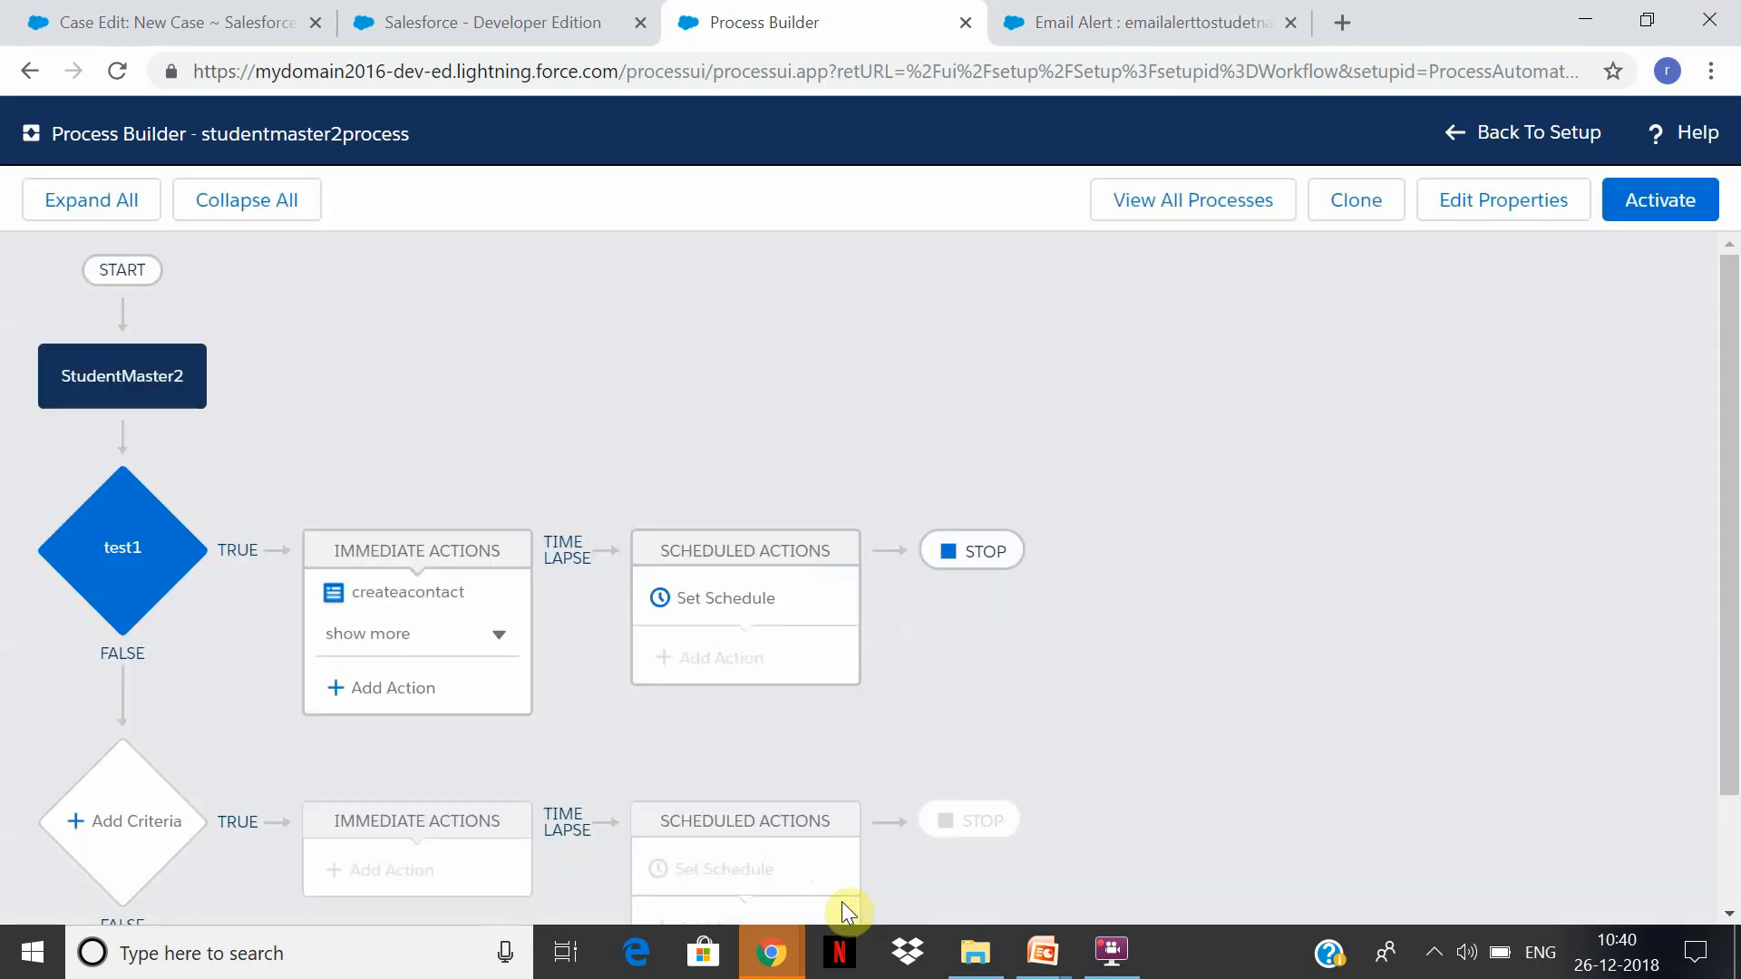
# Add another immediate action under test1 of type Submit for Approval and name it "Submitforapproval".
pyautogui.click(444, 713)
pyautogui.click(462, 635)
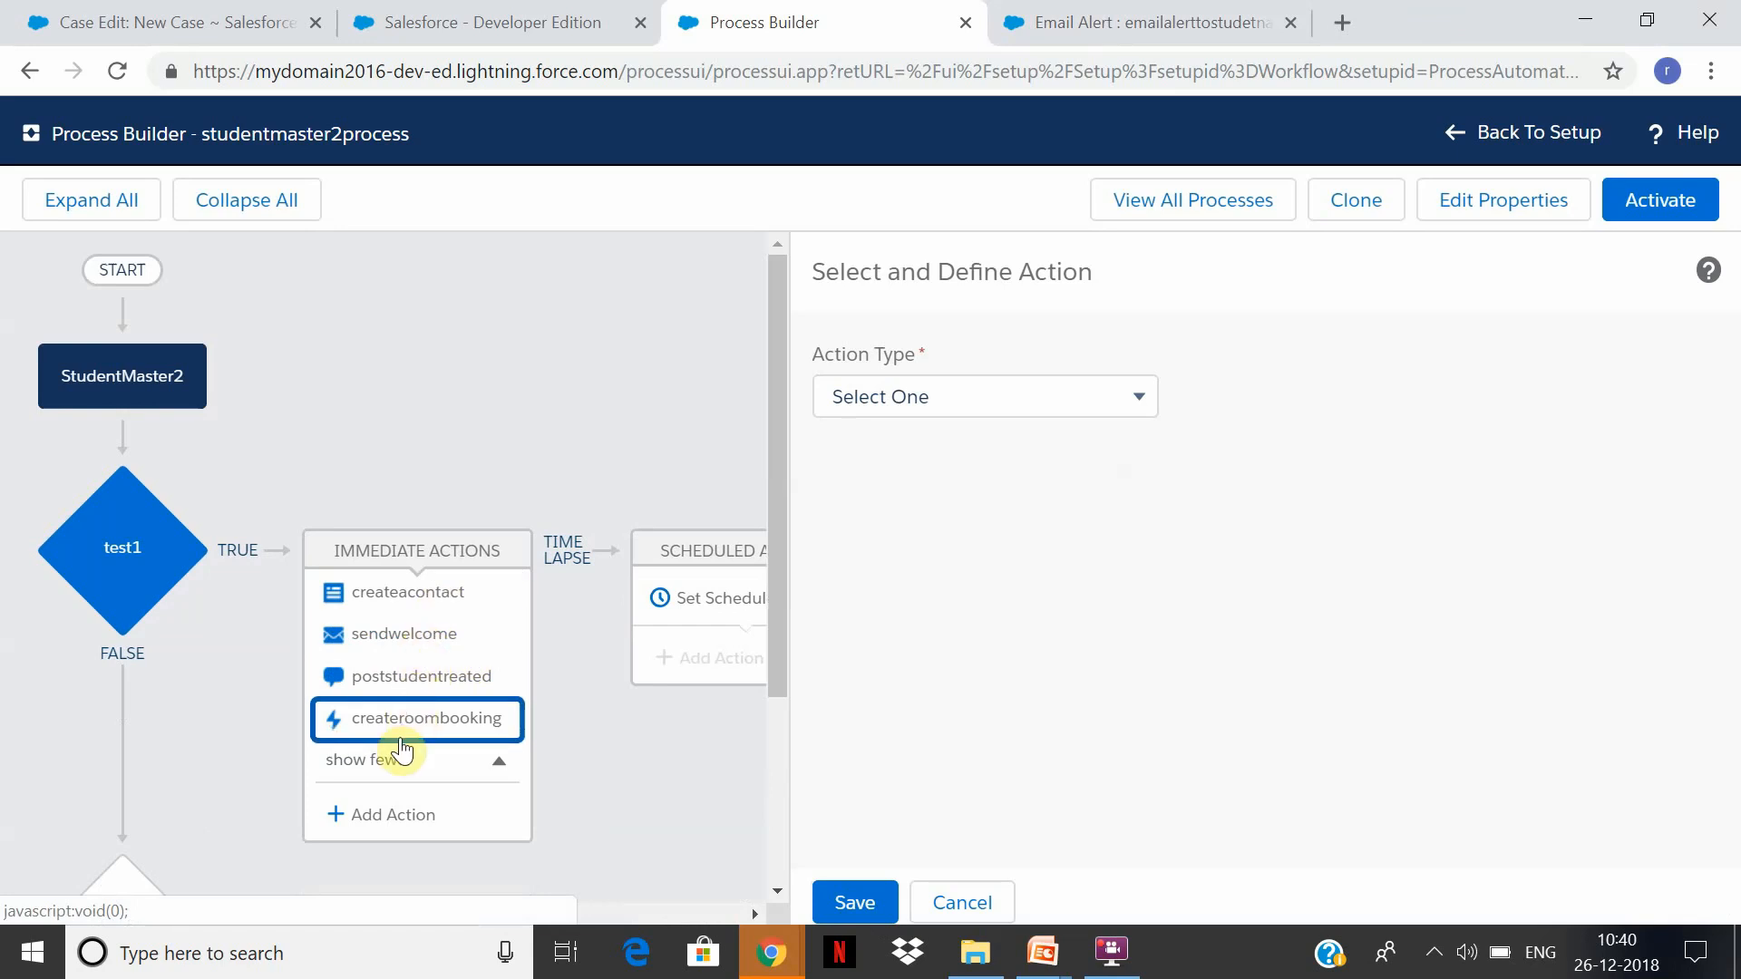
pyautogui.click(1124, 383)
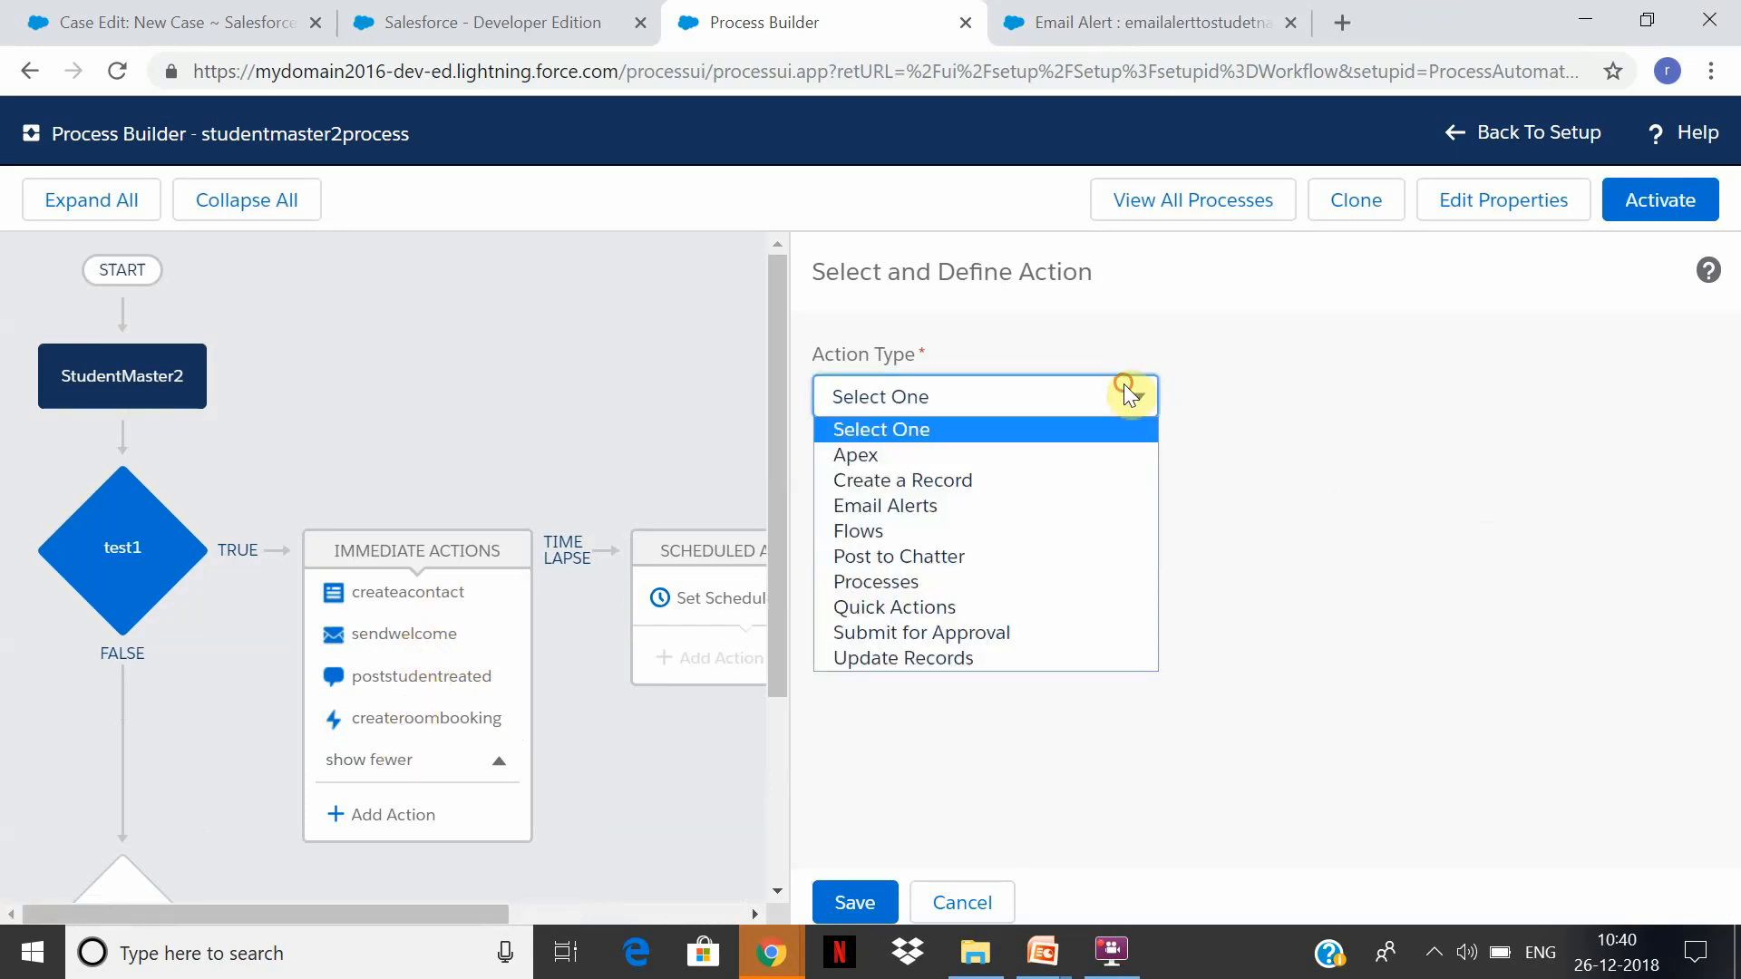
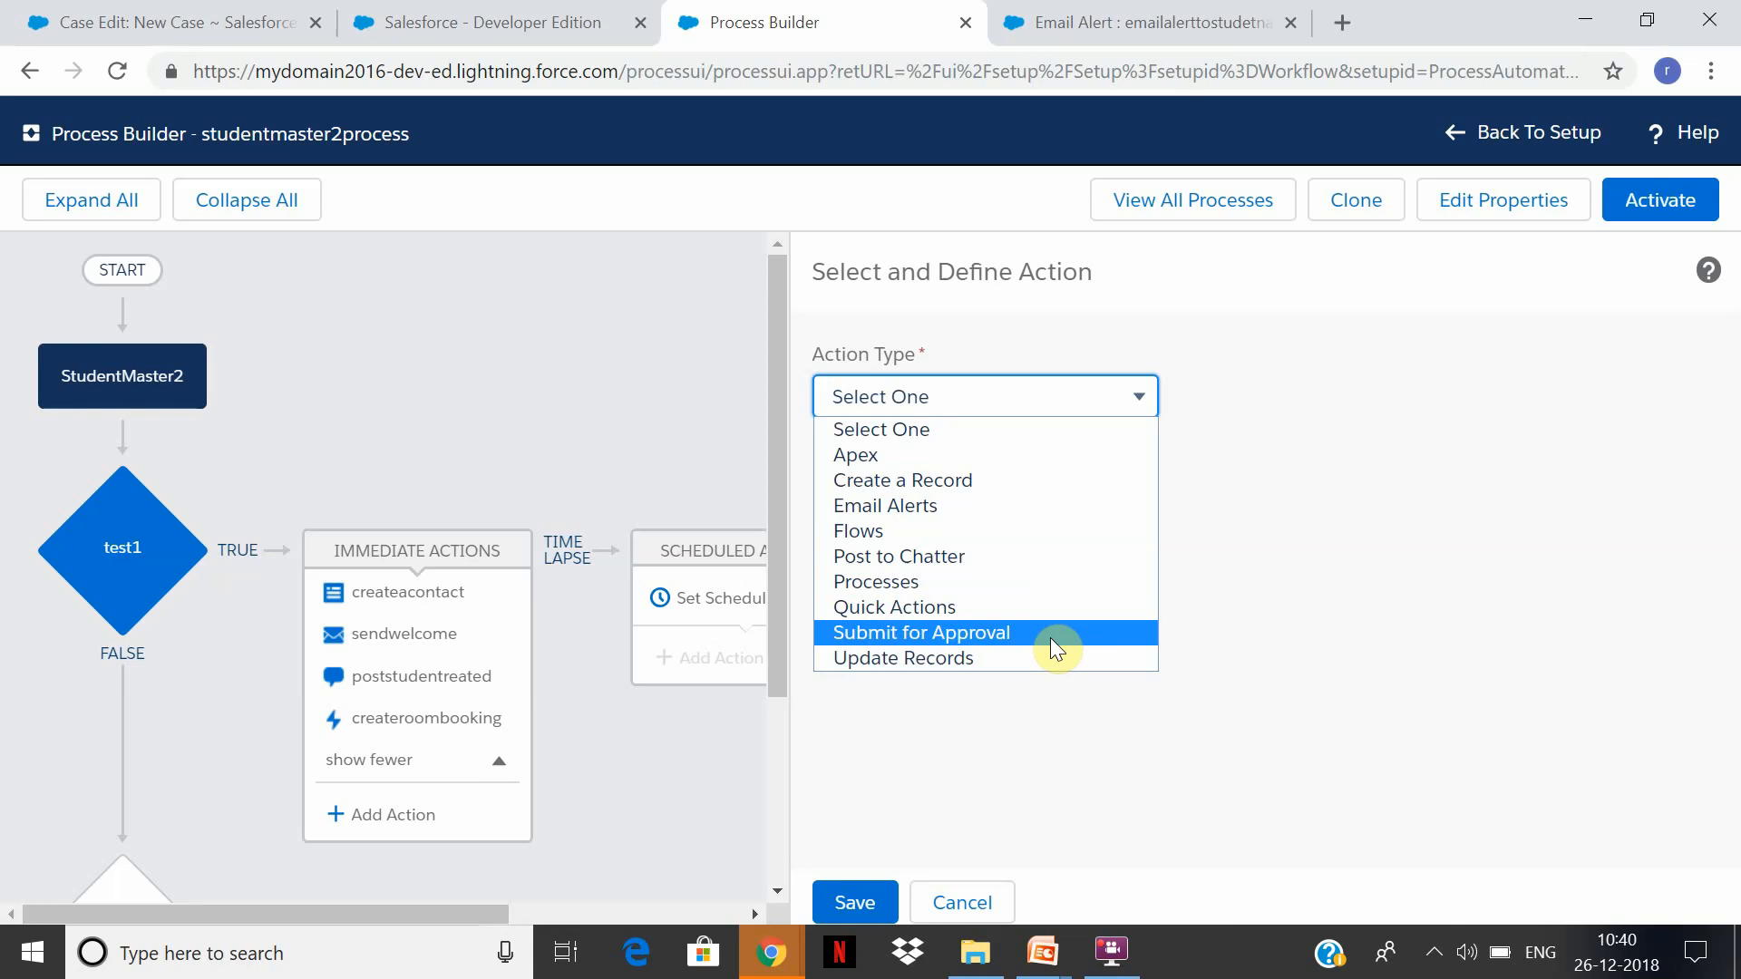
pyautogui.click(1050, 637)
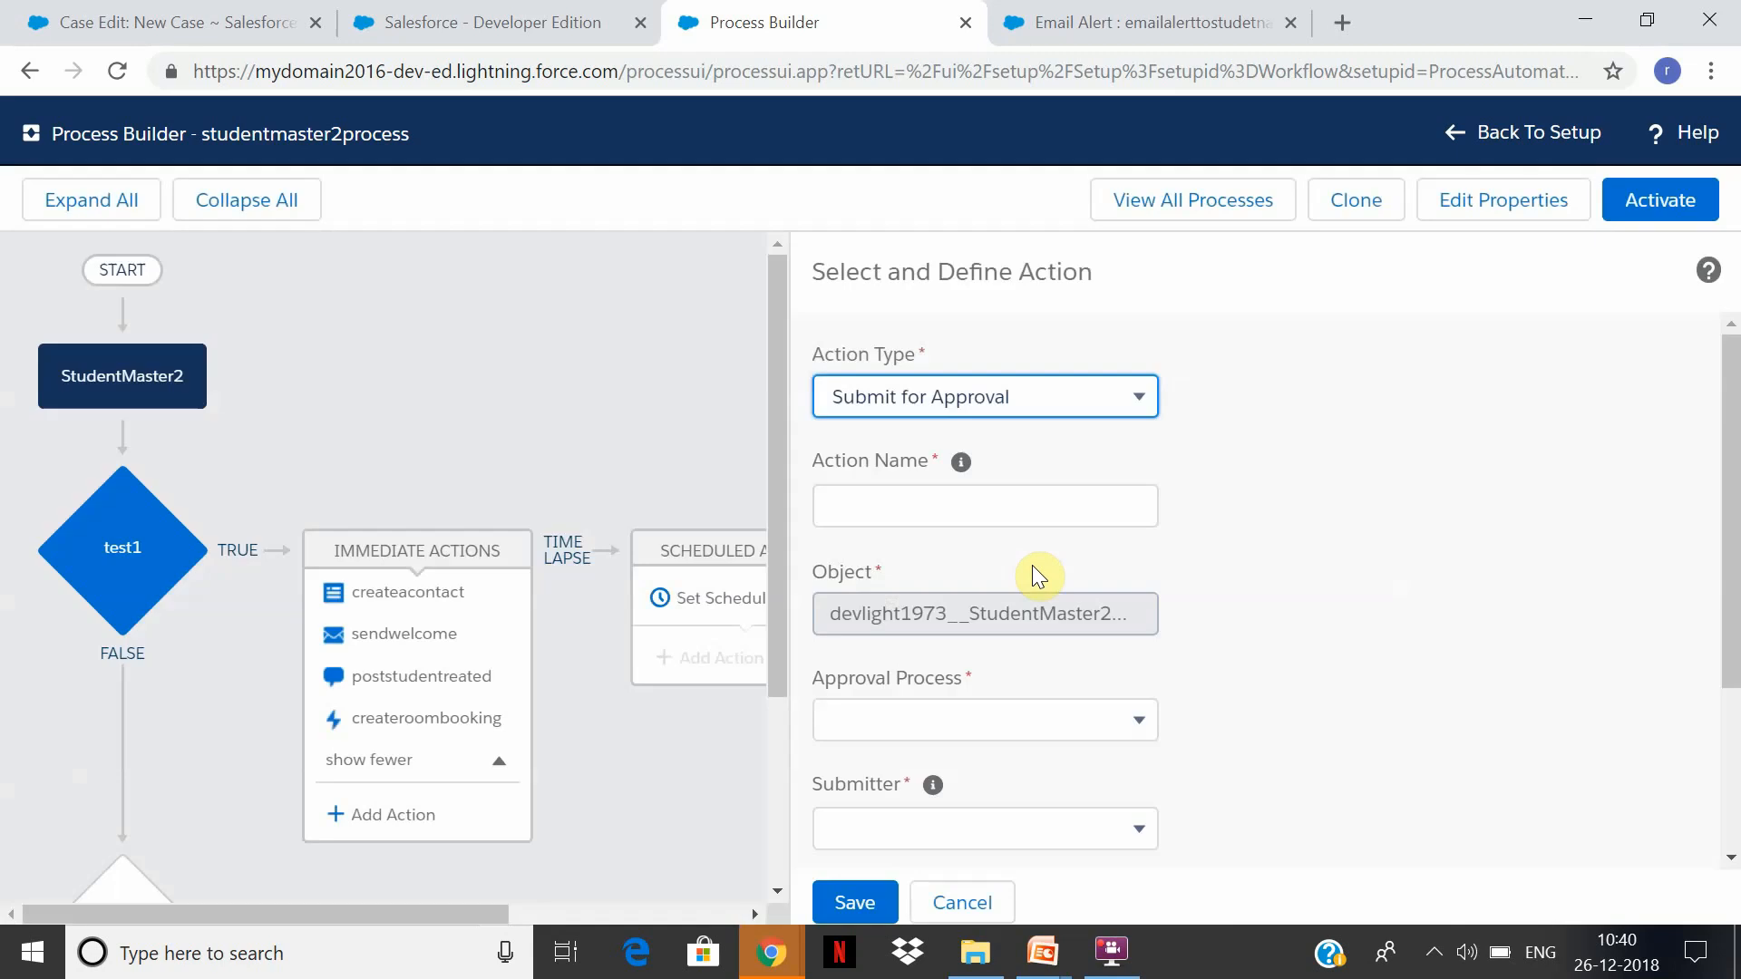
pyautogui.click(1043, 510)
pyautogui.write('Subi')
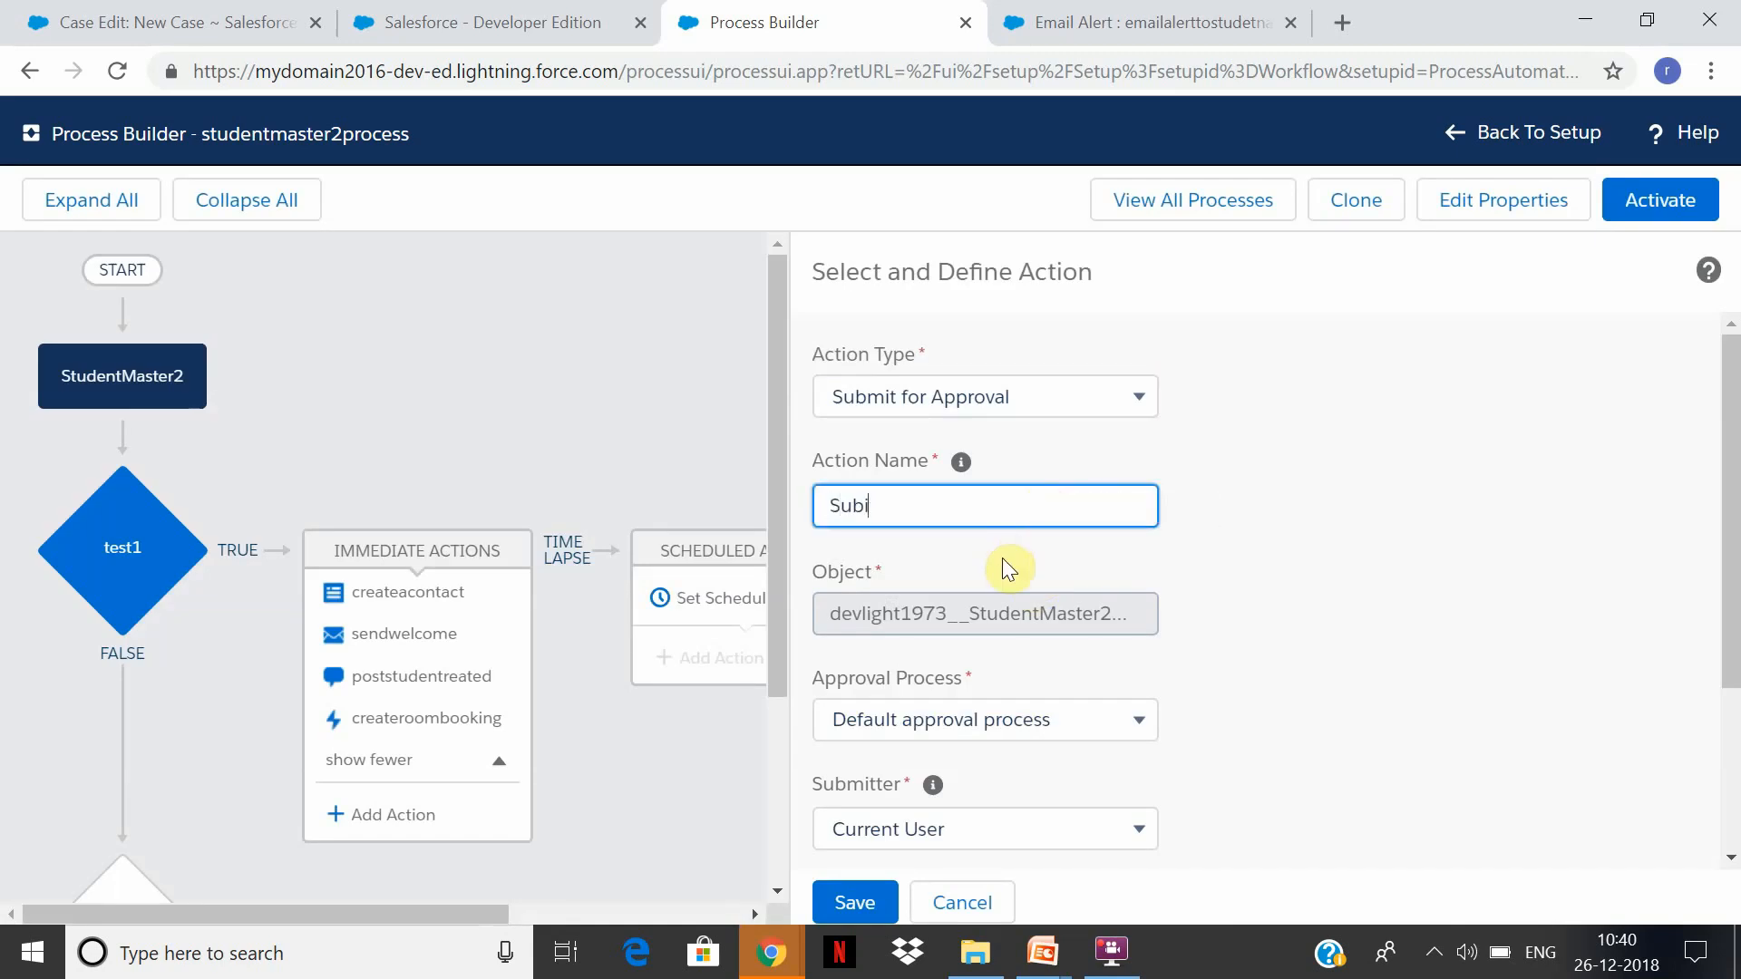
pyautogui.press('BackSpace')
pyautogui.write('mitf')
pyautogui.press('BackSpace')
pyautogui.press('BackSpace')
pyautogui.write('tforapproval')
pyautogui.press('Tab')
# Set Approval Process to Specific approval process and start searching for an approval process to use.
pyautogui.click(987, 716)
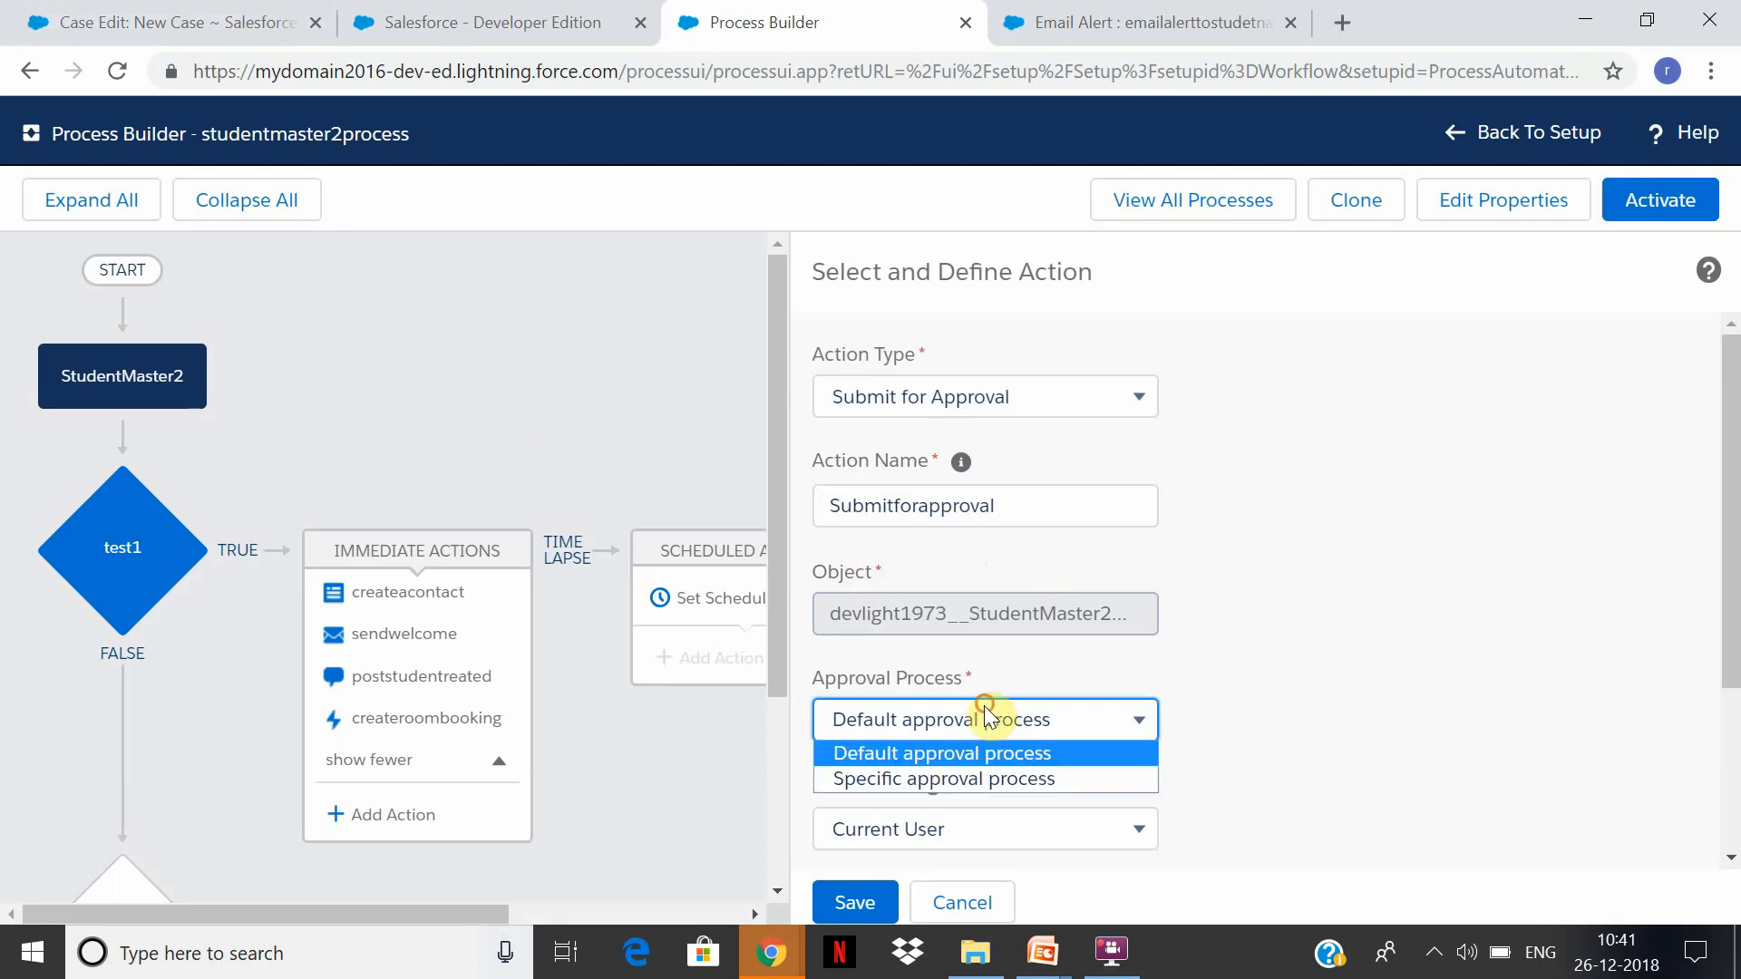
pyautogui.click(1004, 778)
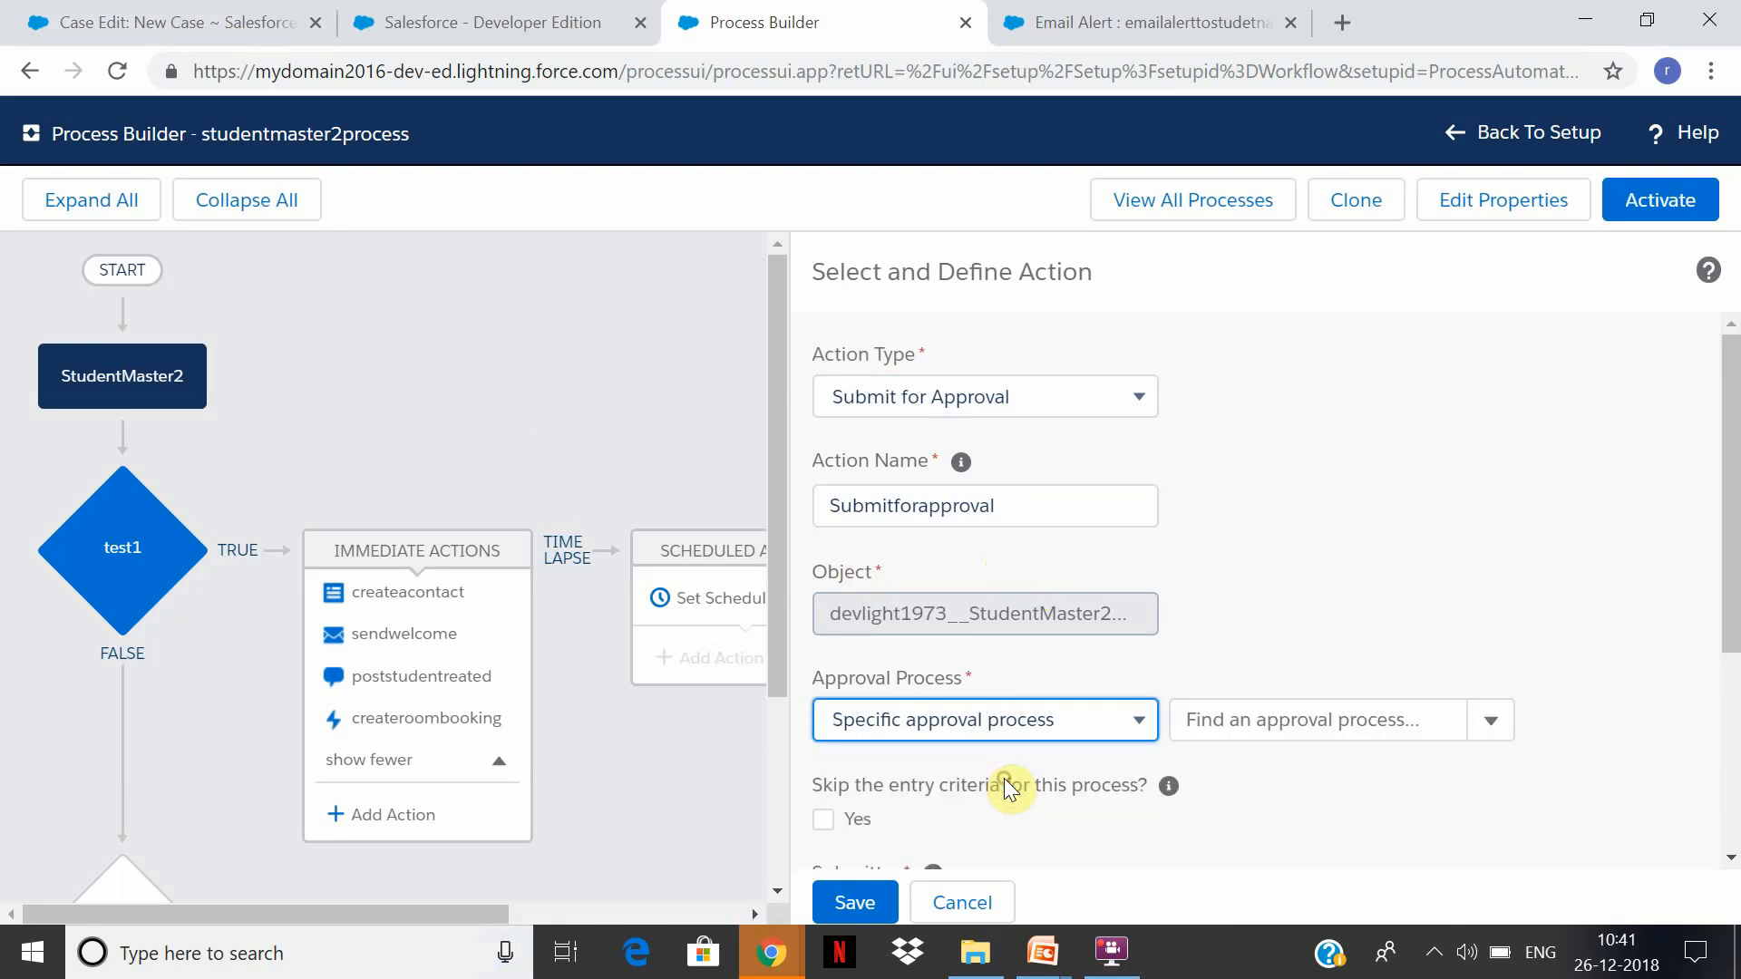
pyautogui.click(1368, 721)
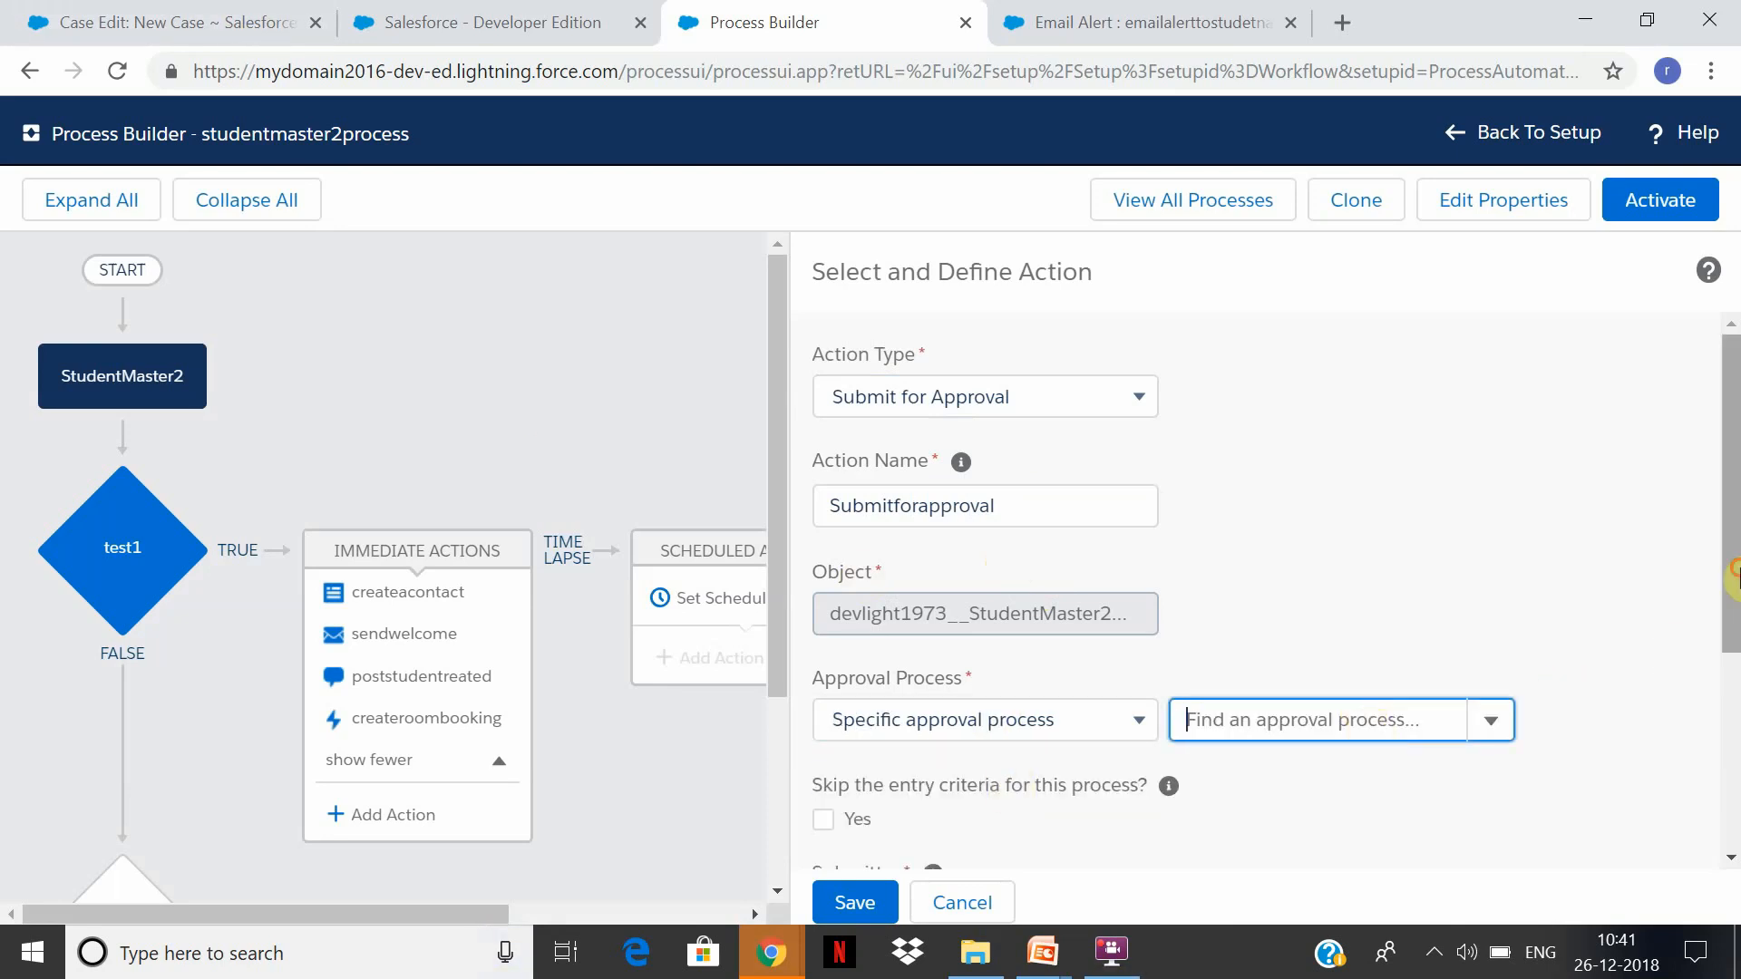
pyautogui.scroll(-2, 1654, 647)
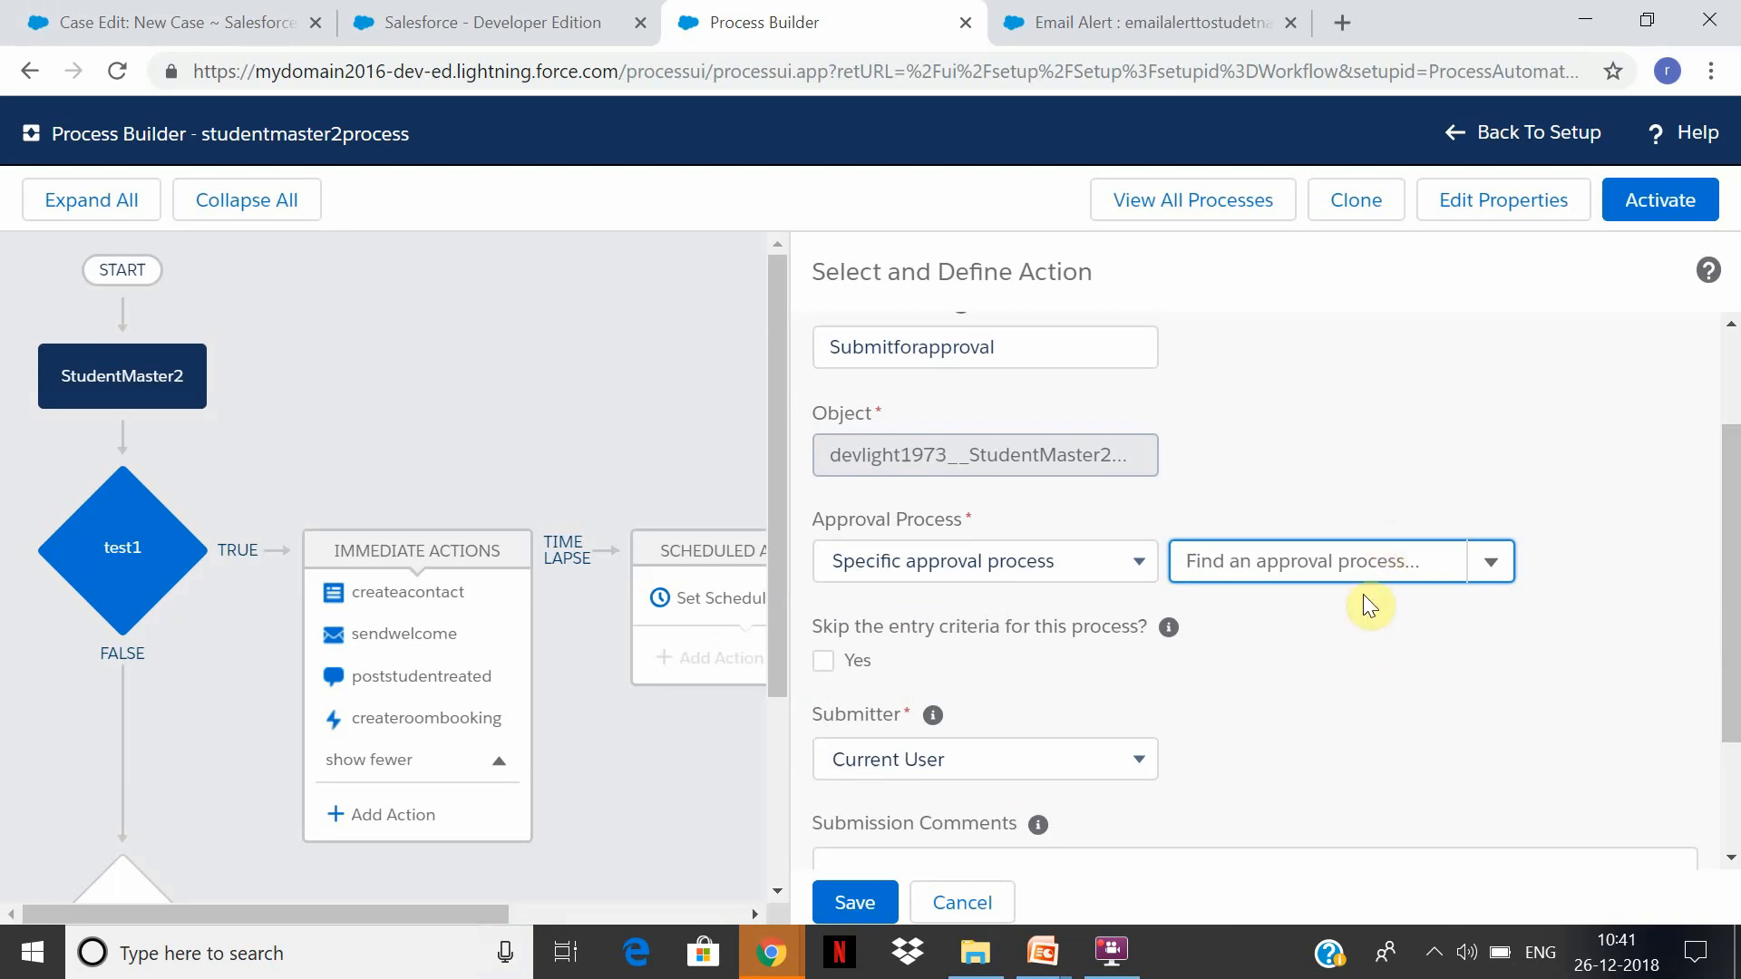
pyautogui.write('s')
pyautogui.press('BackSpace')
# In the browser tab with the new case, go to Setup, search for "appro" and open Approval Processes.
pyautogui.click(175, 18)
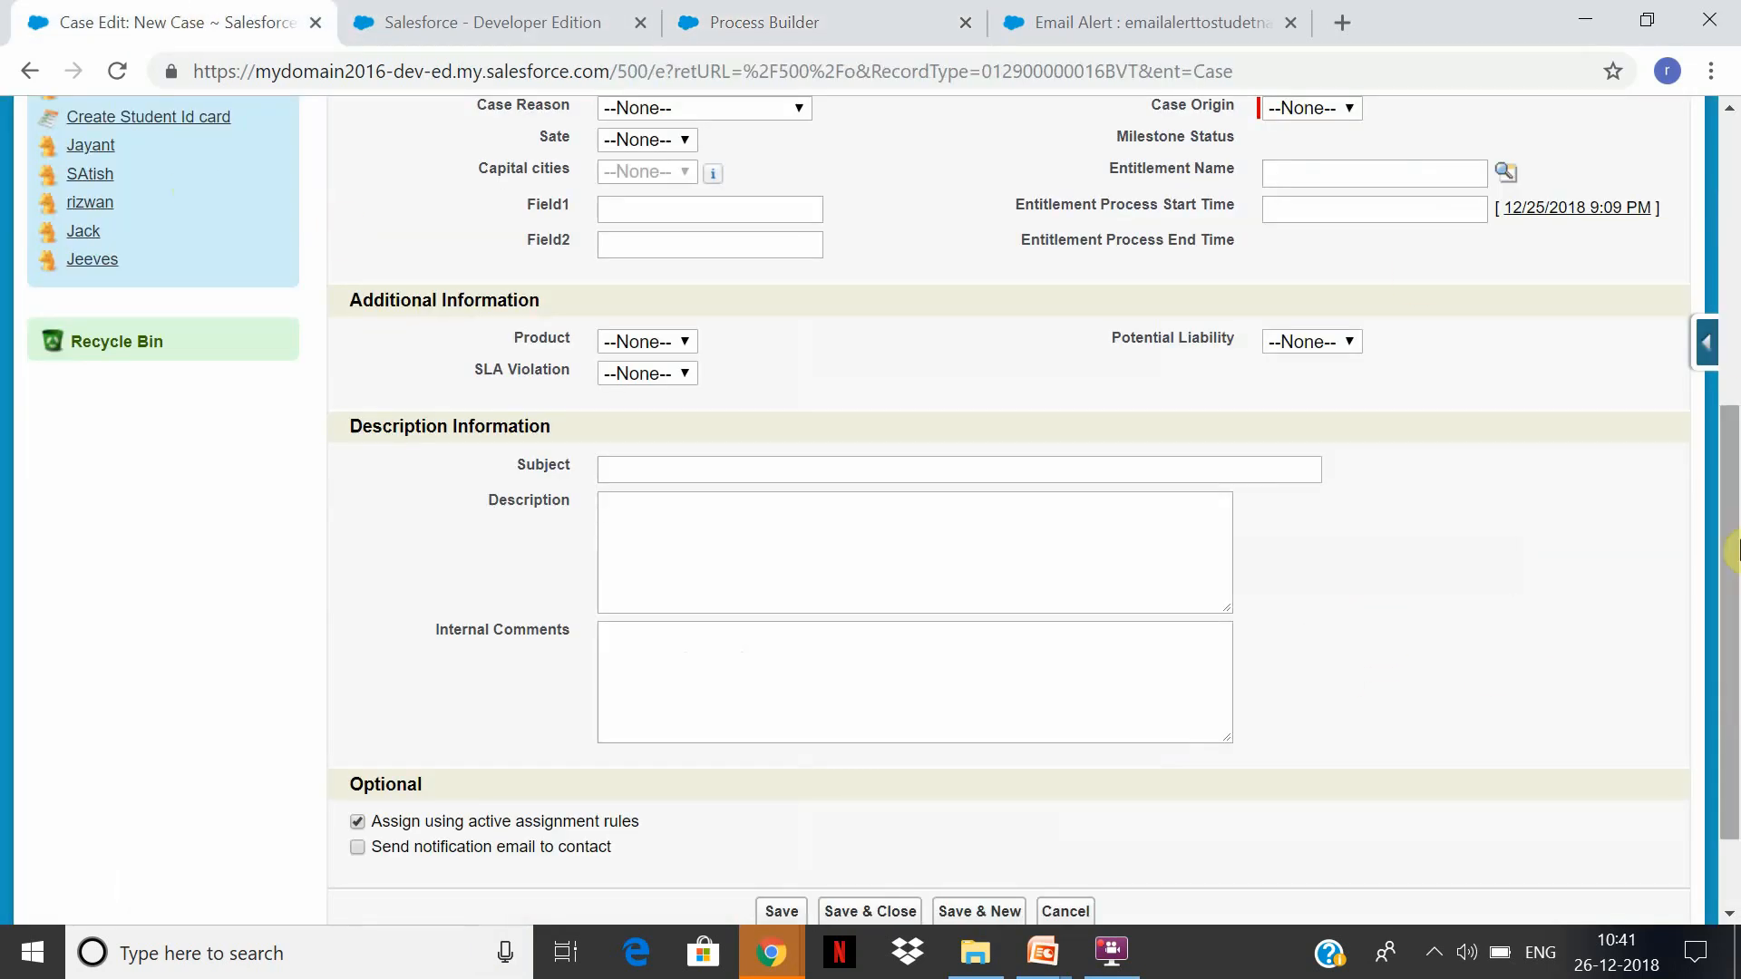
pyautogui.moveTo(1737, 551); pyautogui.dragTo(1726, 245)
pyautogui.click(1587, 138)
pyautogui.click(1507, 214)
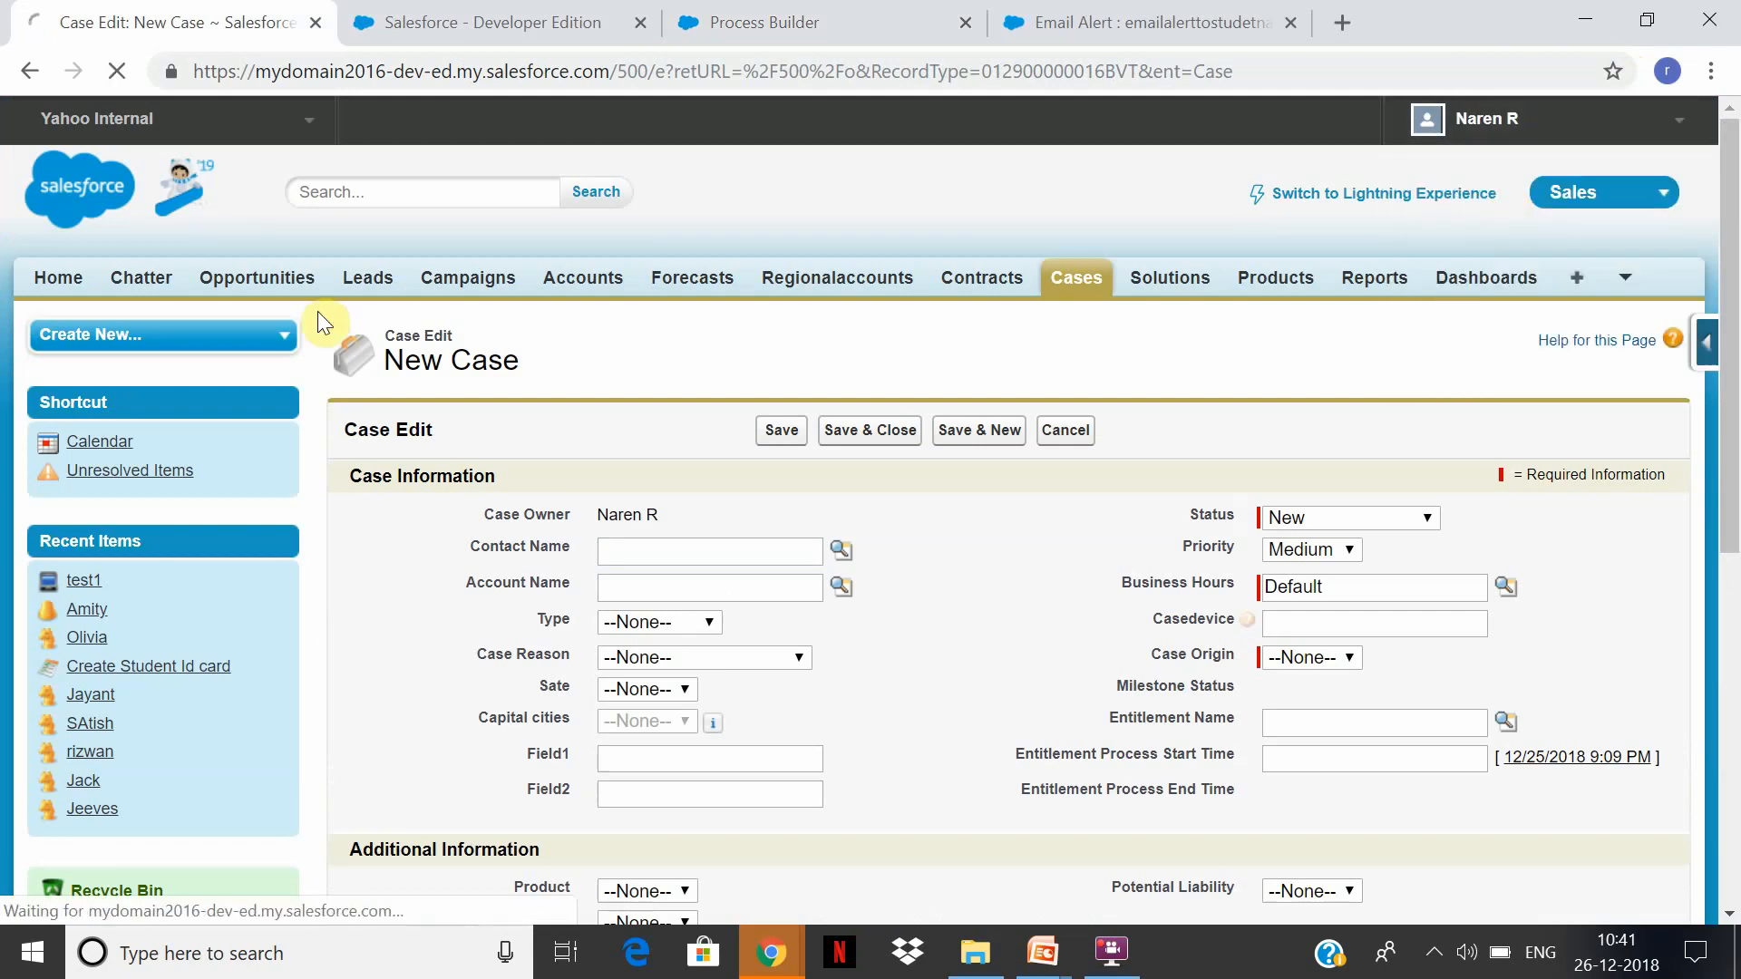
pyautogui.click(78, 337)
pyautogui.write('a')
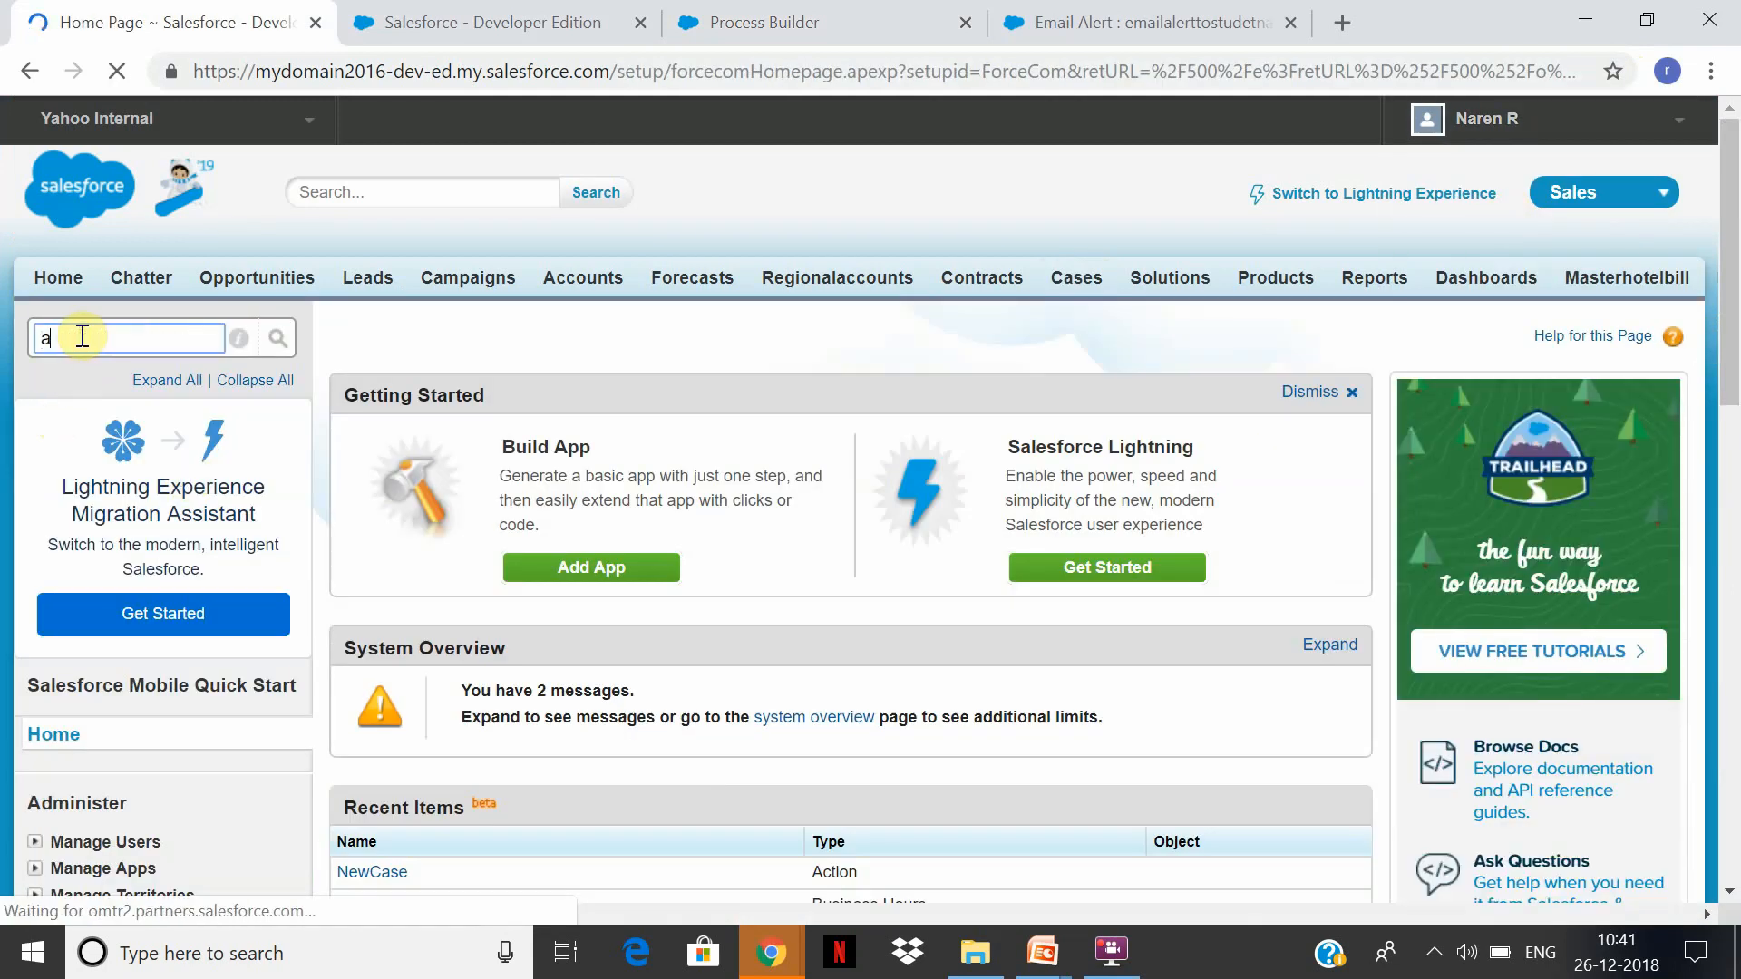
pyautogui.write('ppro')
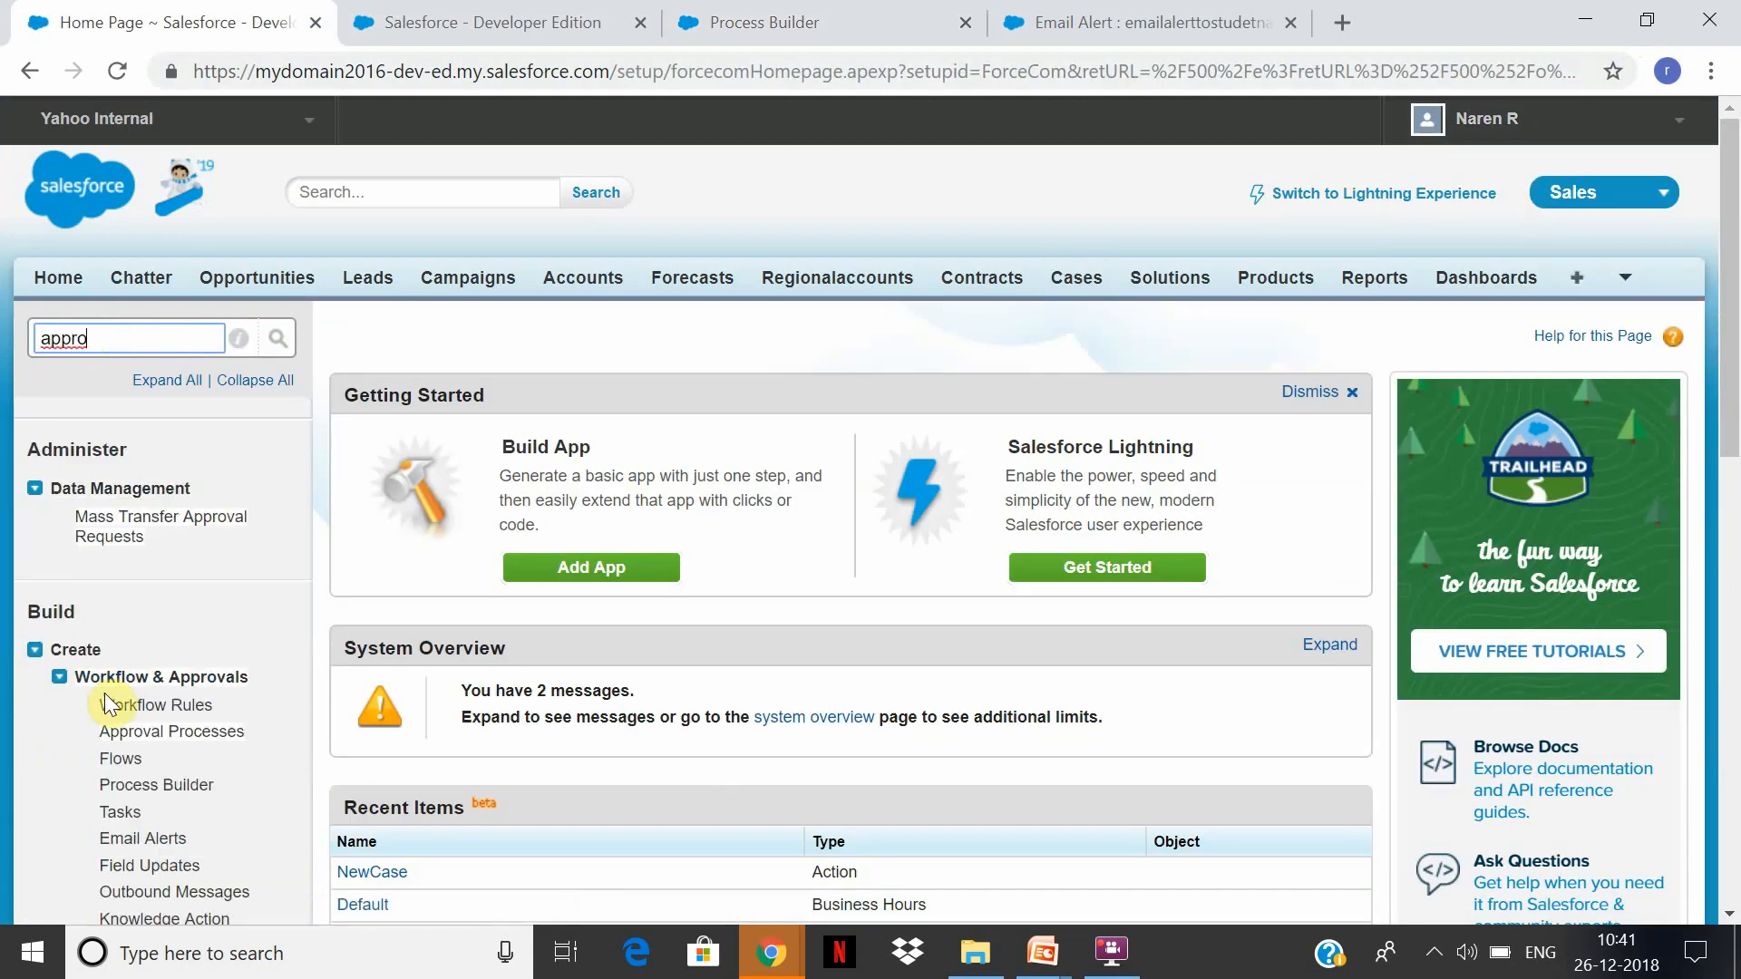
pyautogui.click(232, 735)
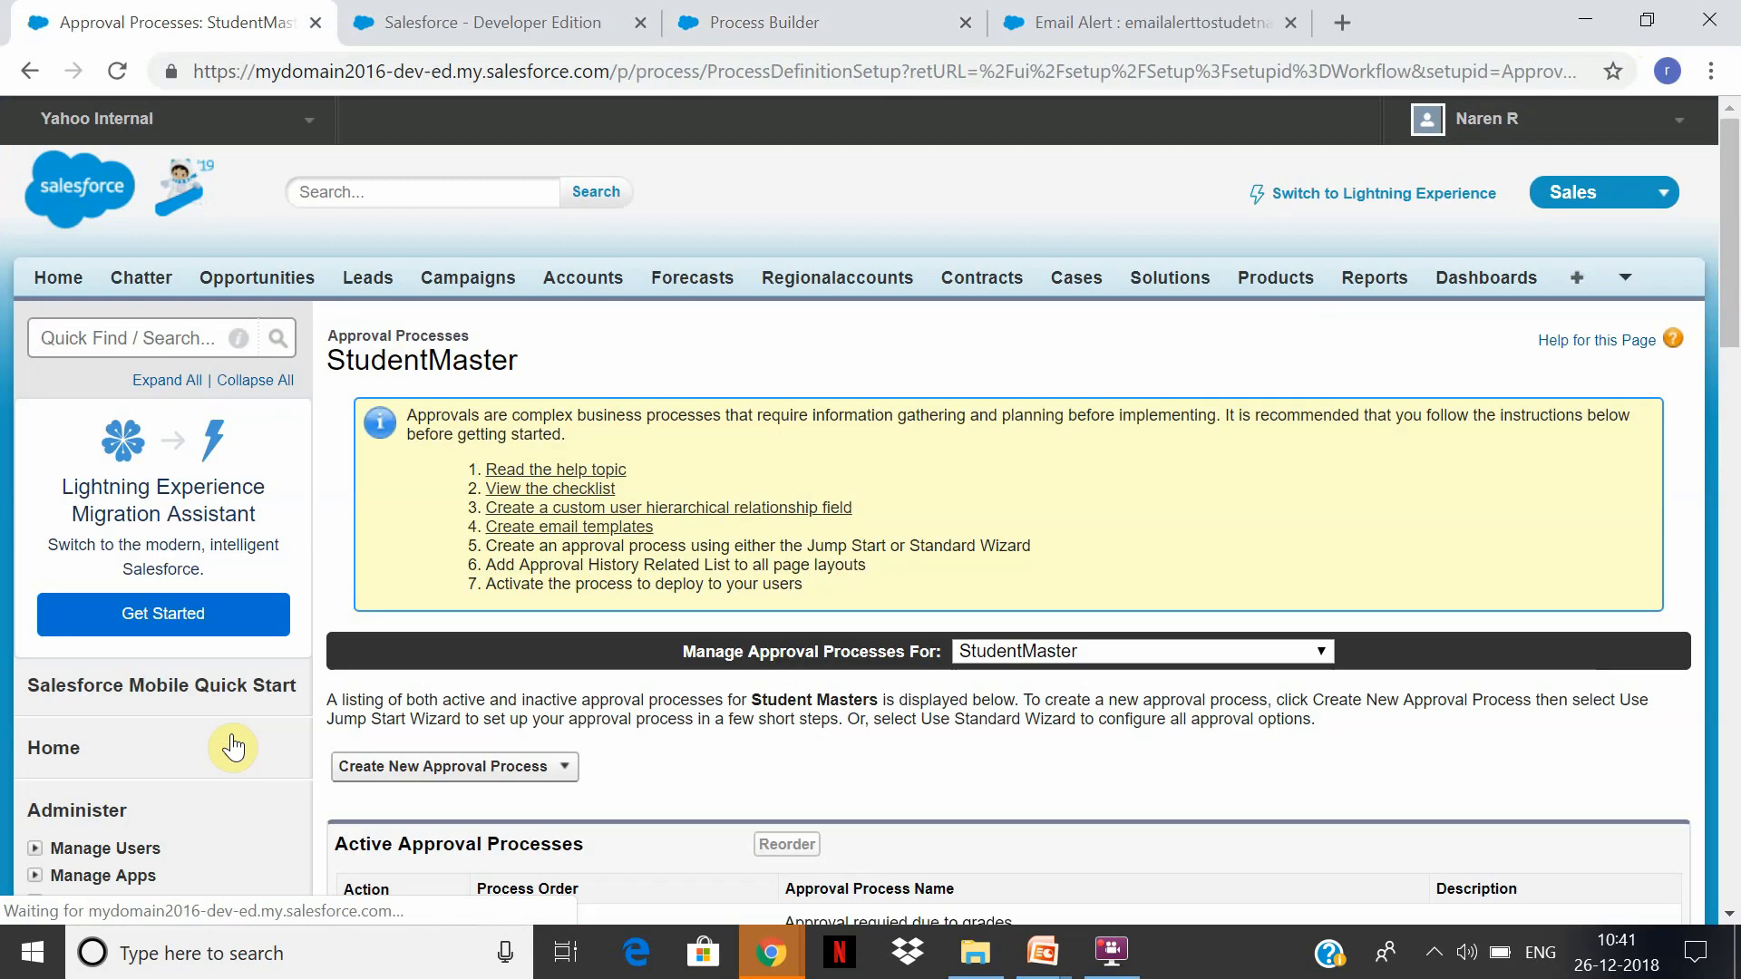
# Manage approval processes for the StudentMaster2 object and show the wizard choices for creating a new approval process.
pyautogui.moveTo(1734, 287); pyautogui.dragTo(1734, 383)
pyautogui.click(1322, 392)
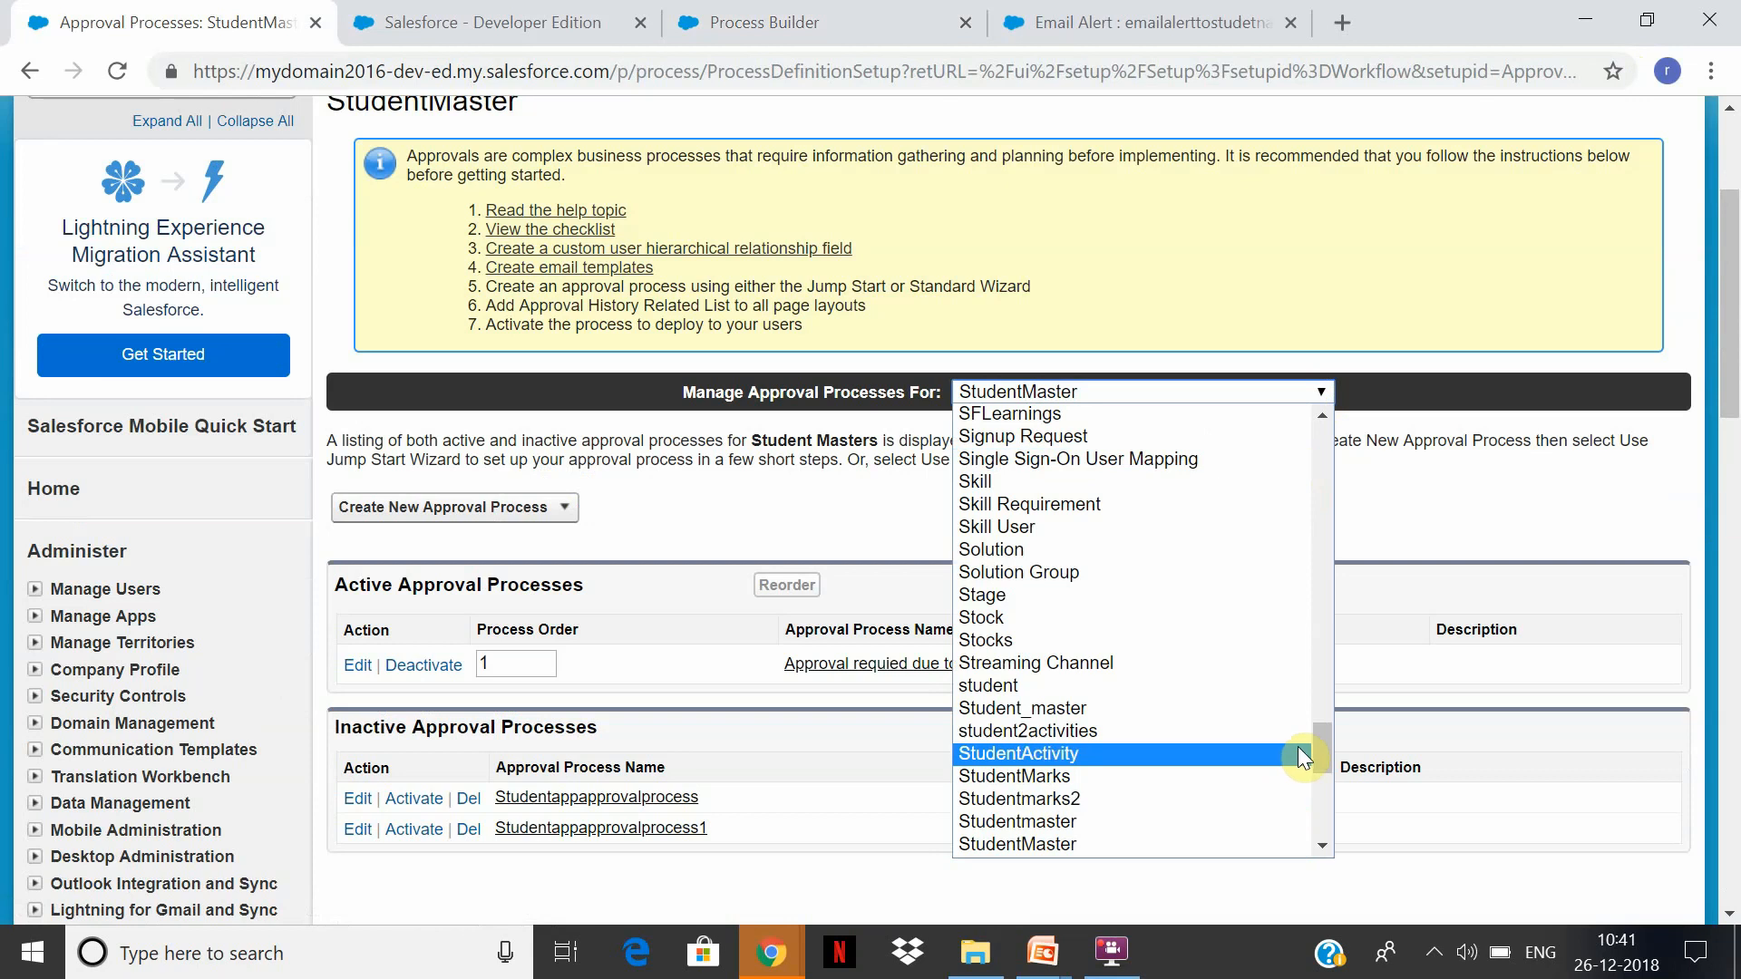
pyautogui.moveTo(1322, 739)
pyautogui.mouseDown()
pyautogui.moveTo(1306, 811)
pyautogui.moveTo(1315, 764)
pyautogui.mouseUp()
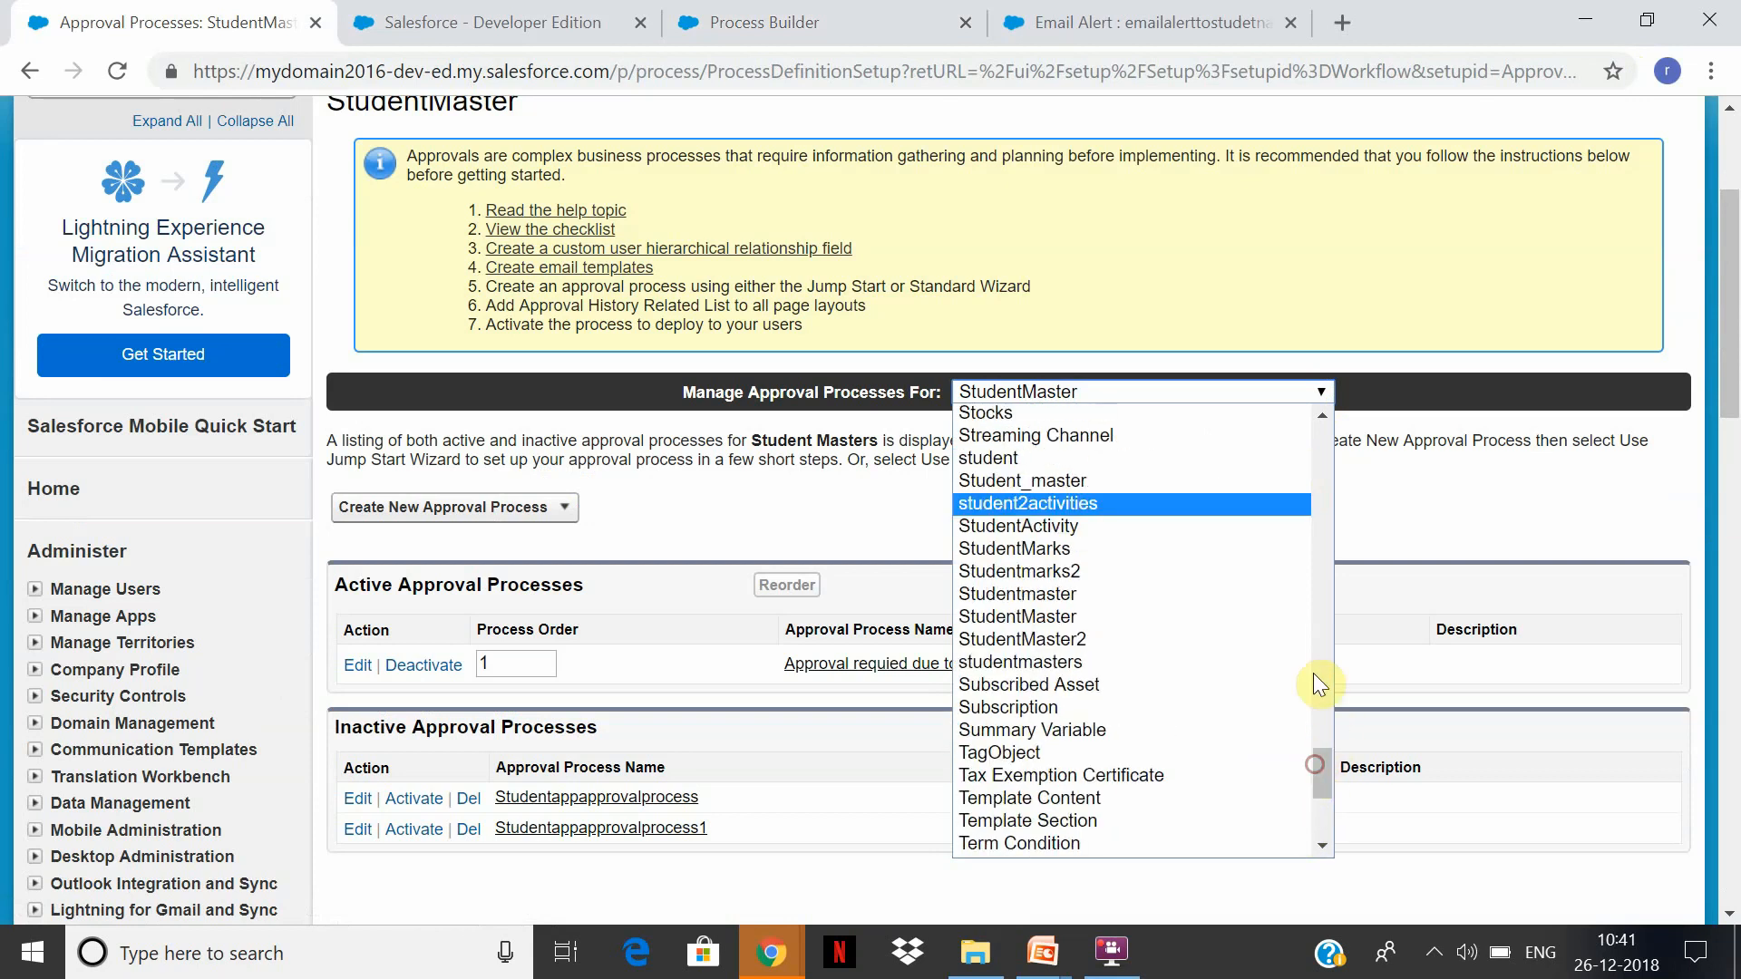
pyautogui.click(1259, 640)
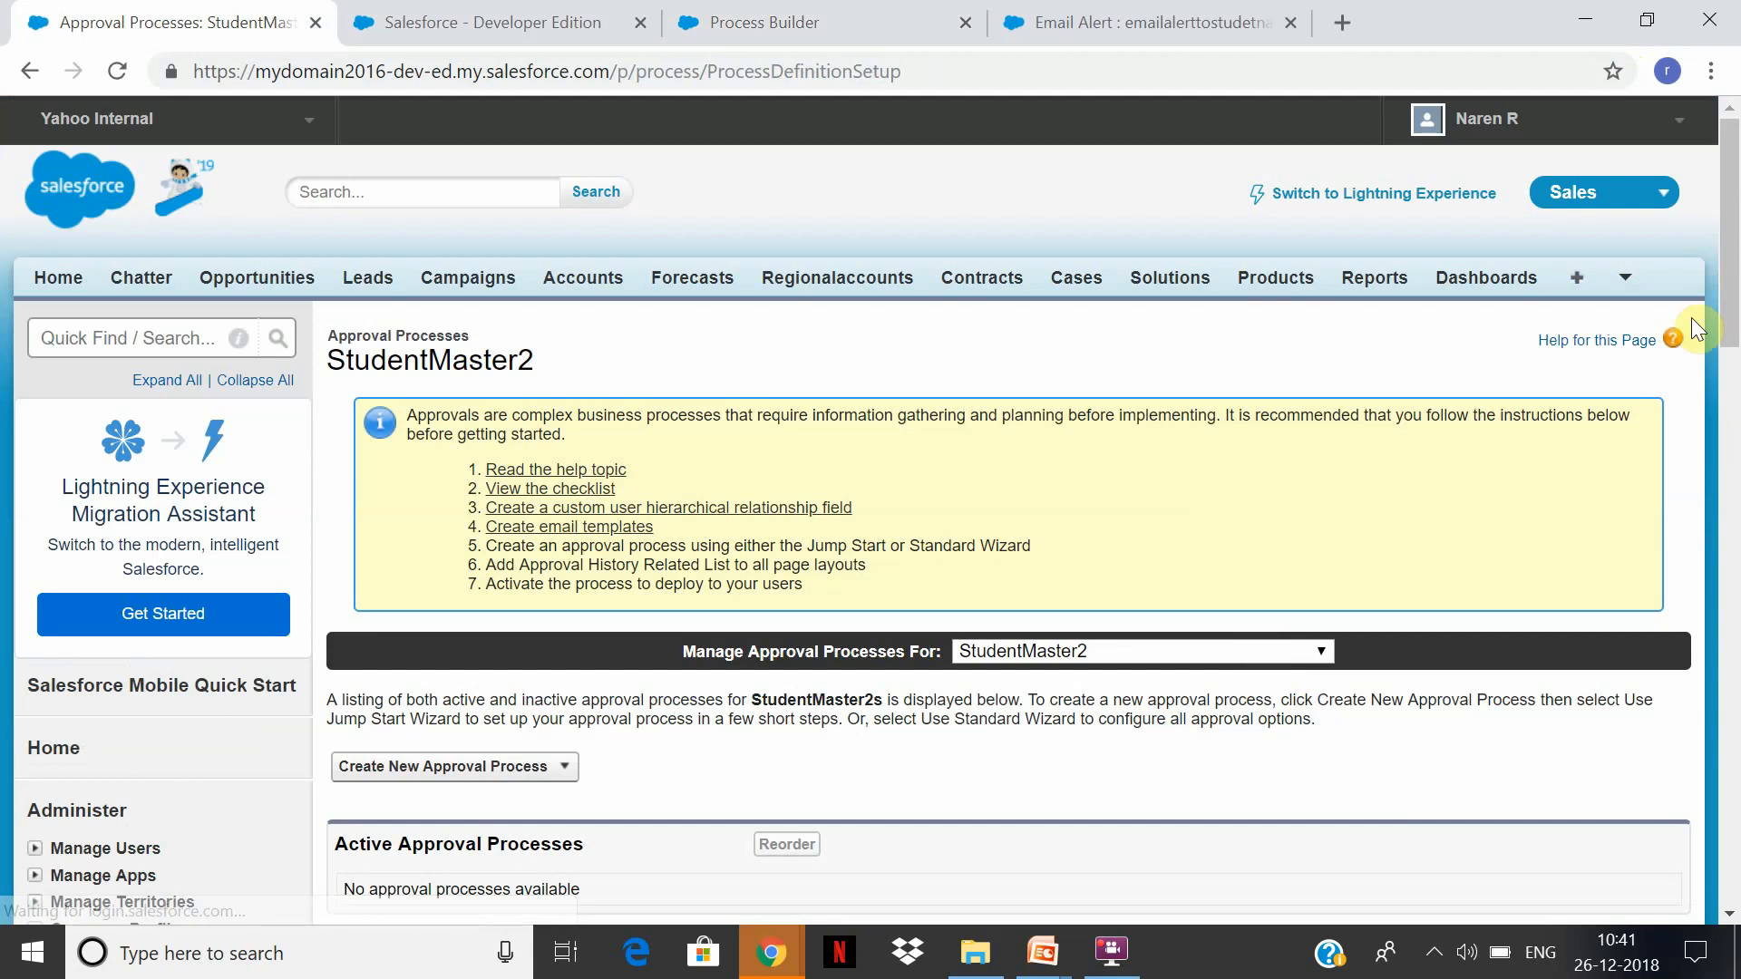
pyautogui.moveTo(1731, 283); pyautogui.dragTo(1730, 381)
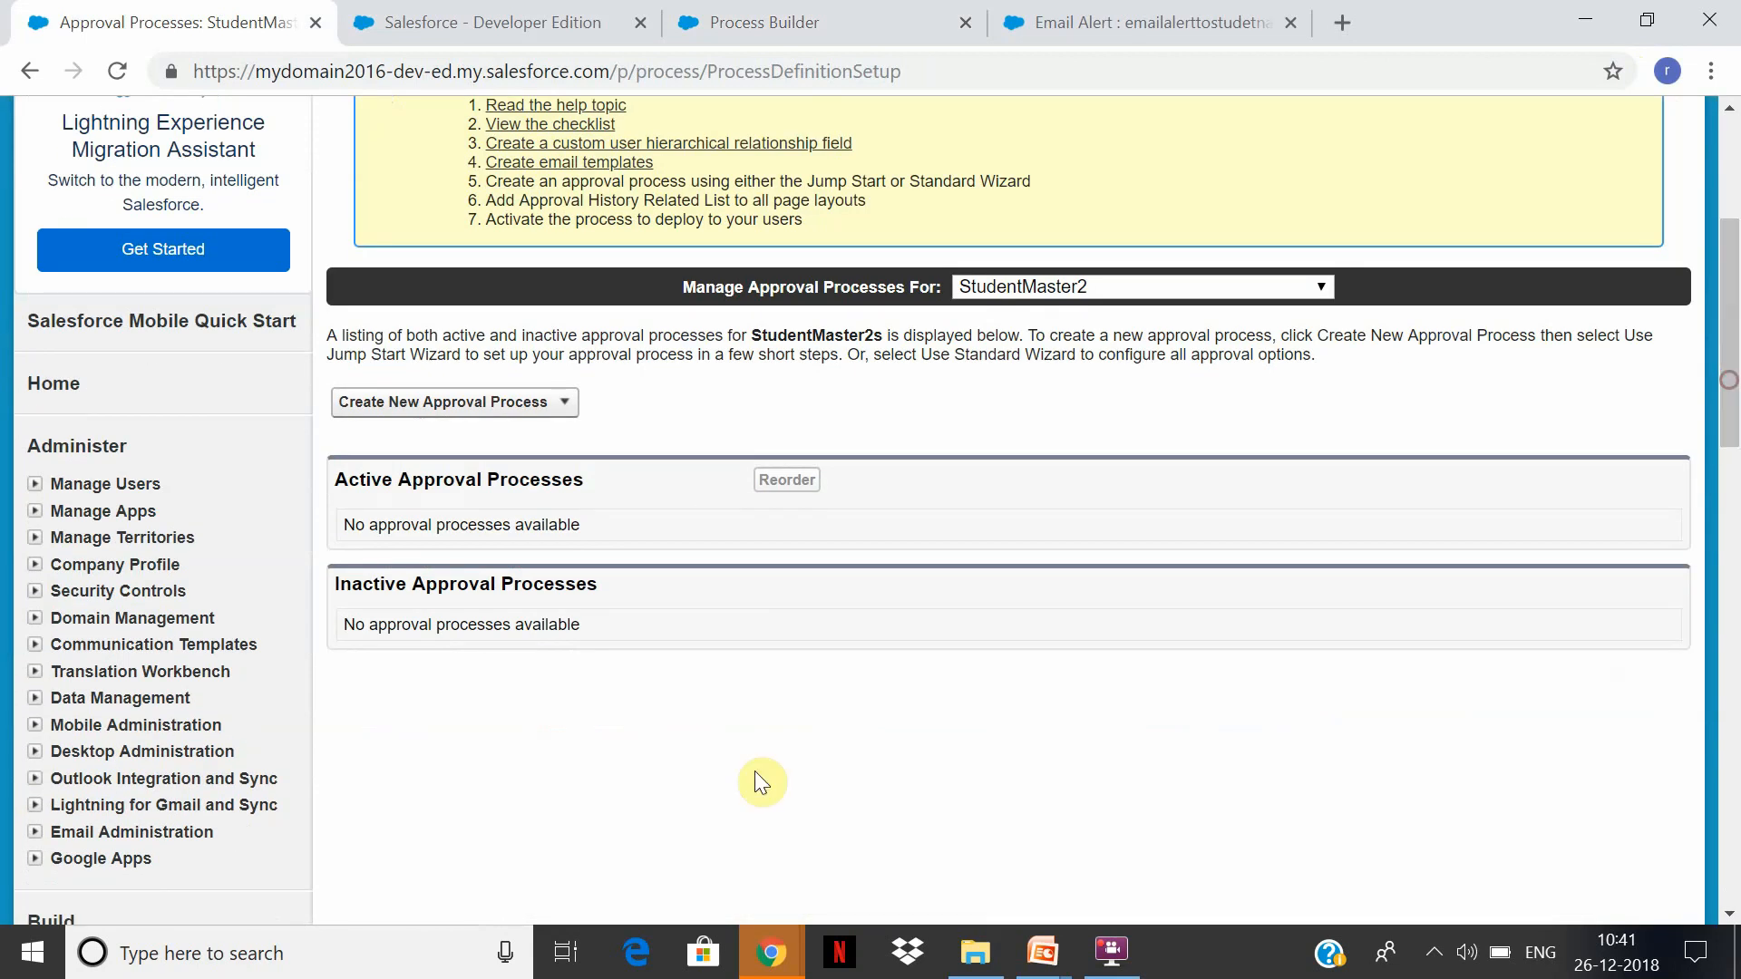
pyautogui.click(572, 402)
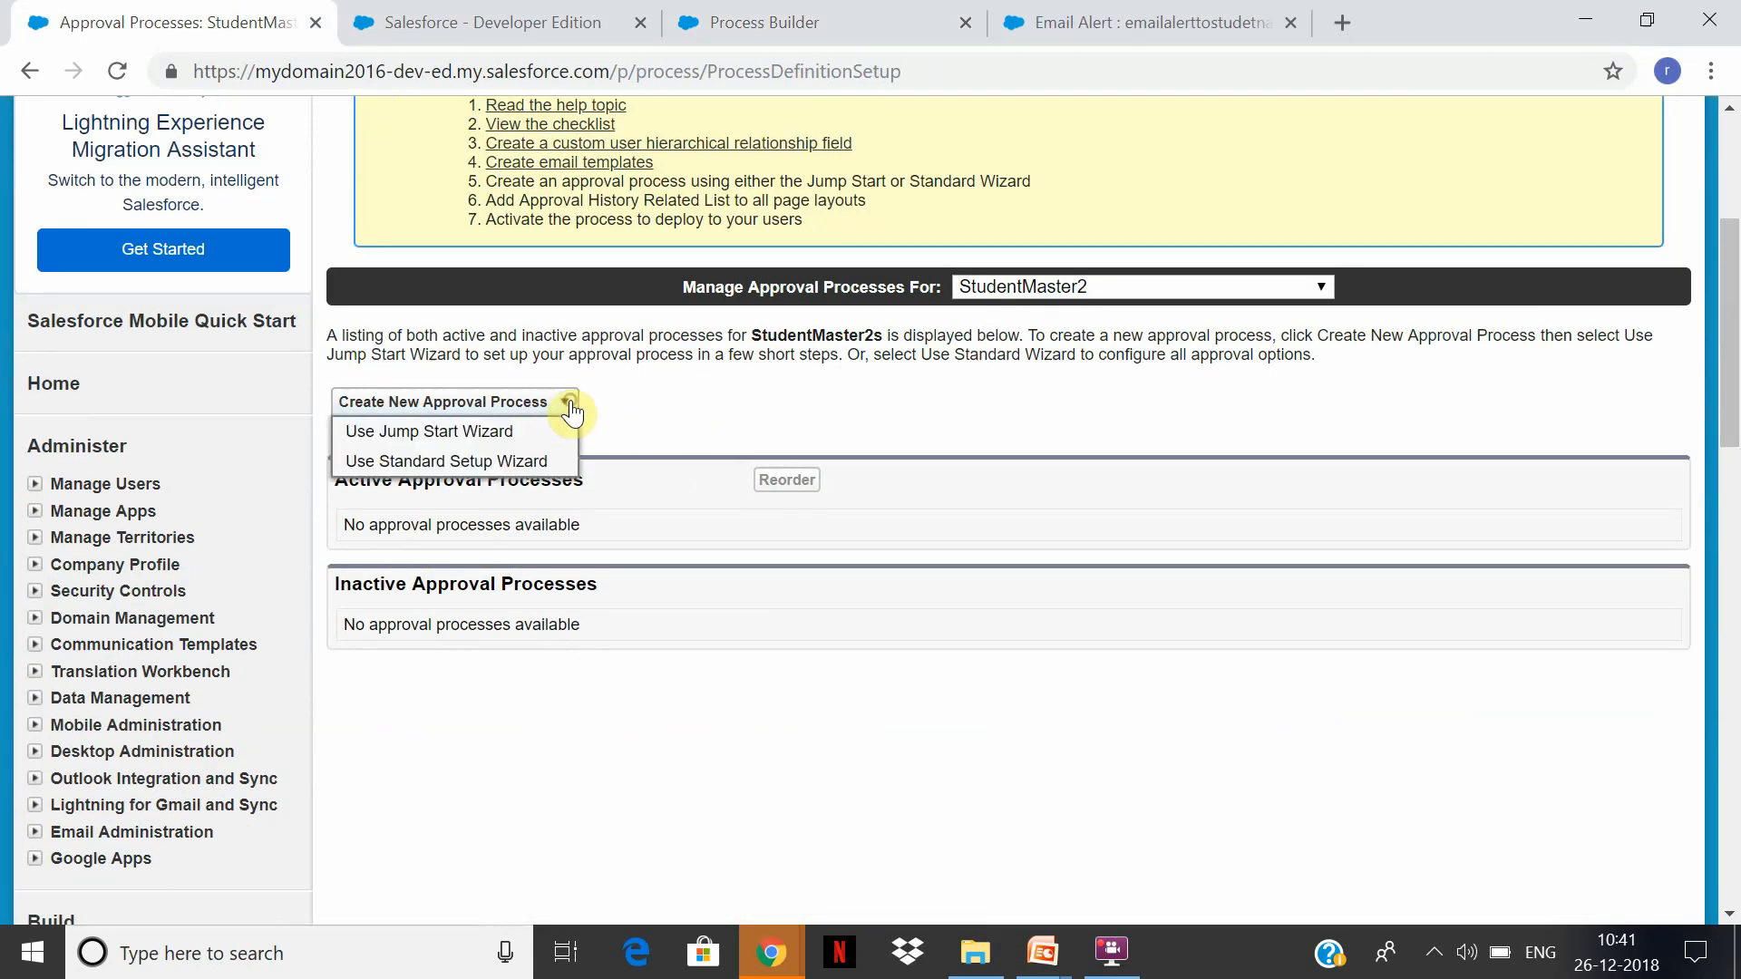
# In the browser tab with the case action layout, switch to MyCustomsalesforceapp and open the most recently viewed StudentMaster2 record.
pyautogui.click(481, 25)
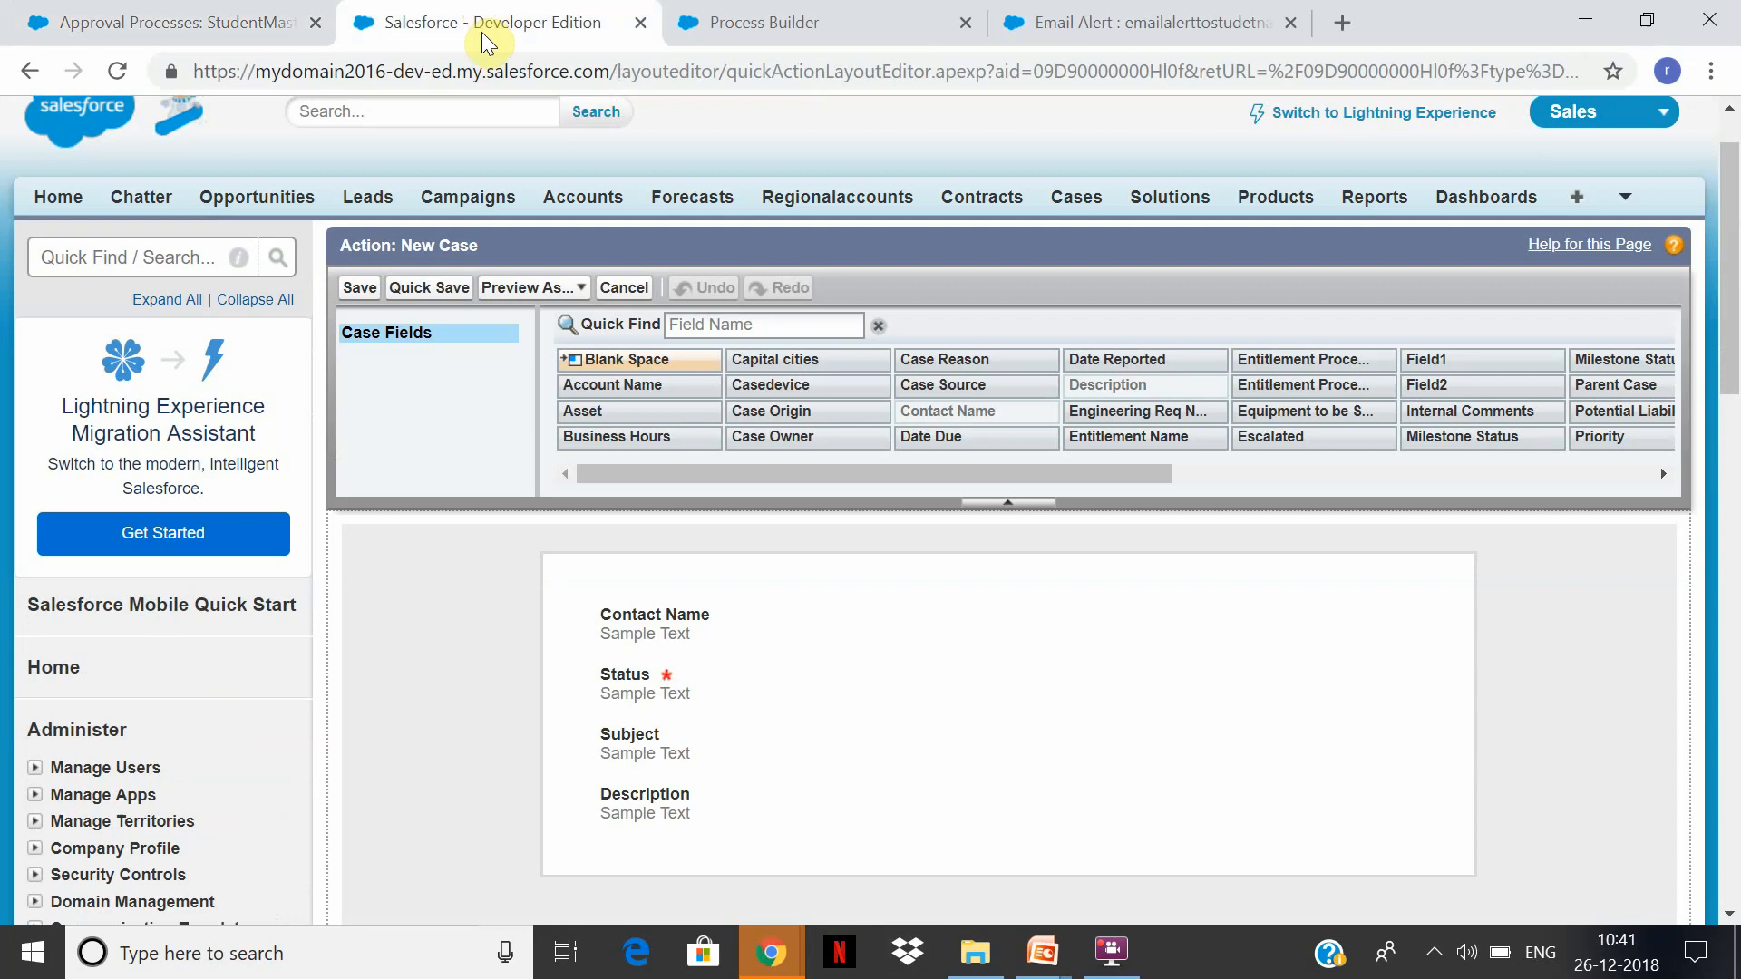
pyautogui.click(1664, 113)
pyautogui.click(1574, 607)
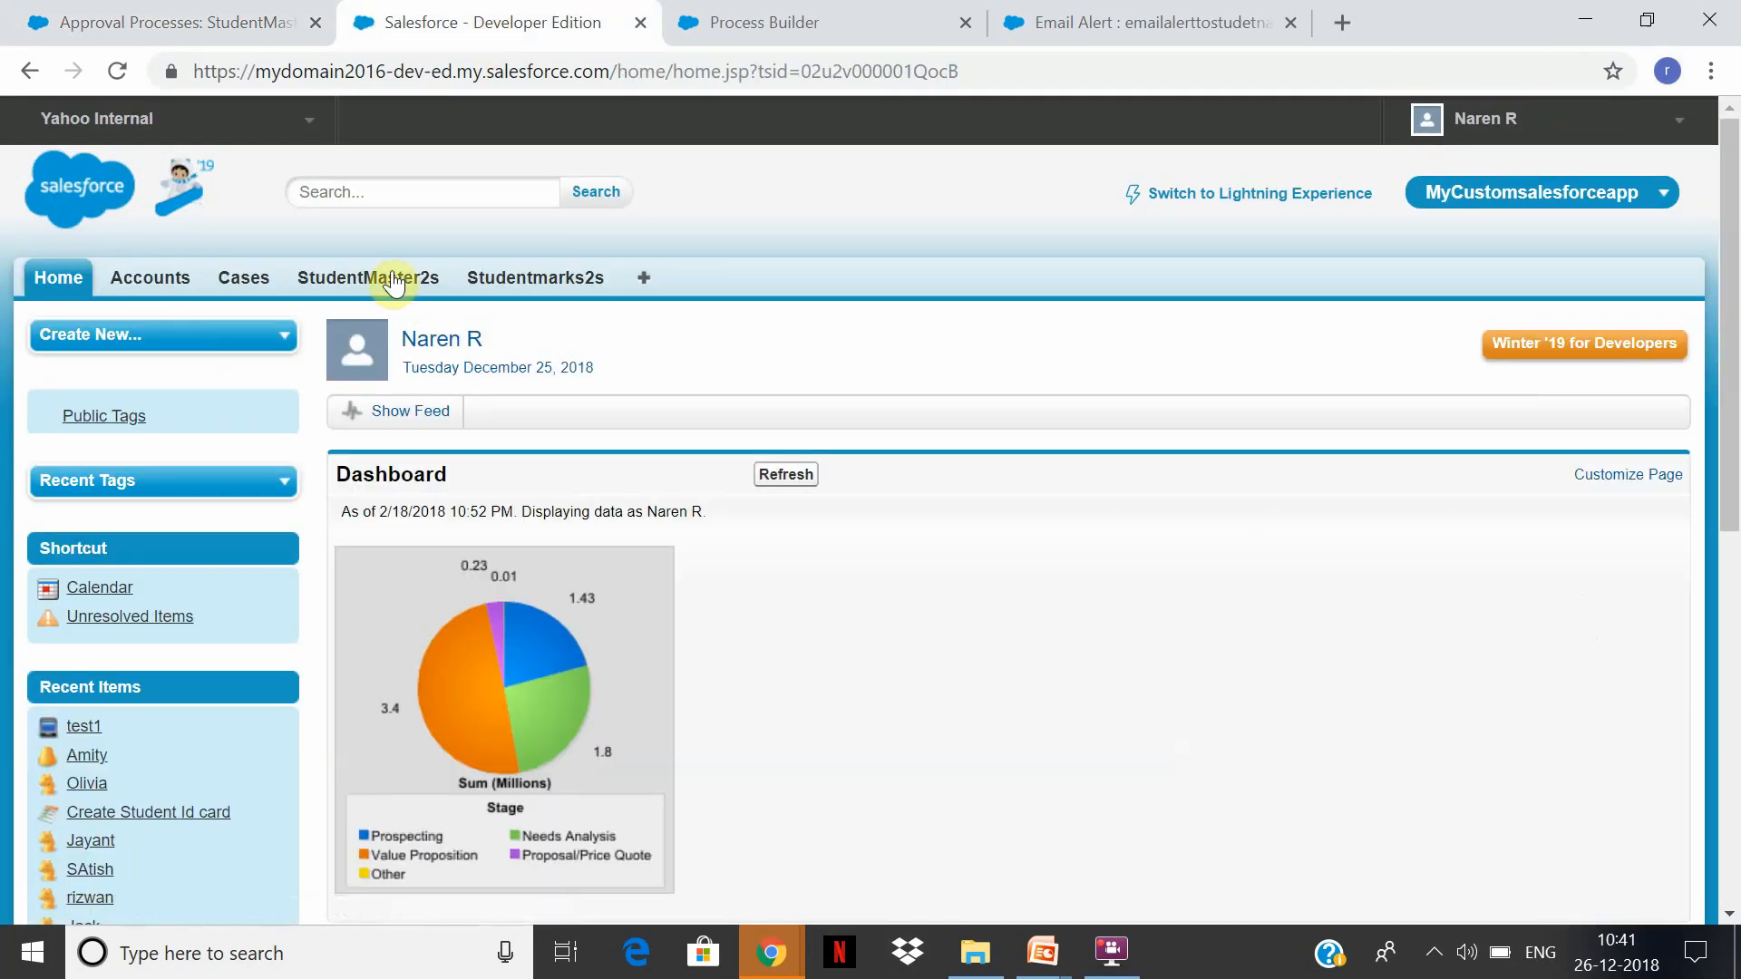
pyautogui.click(393, 281)
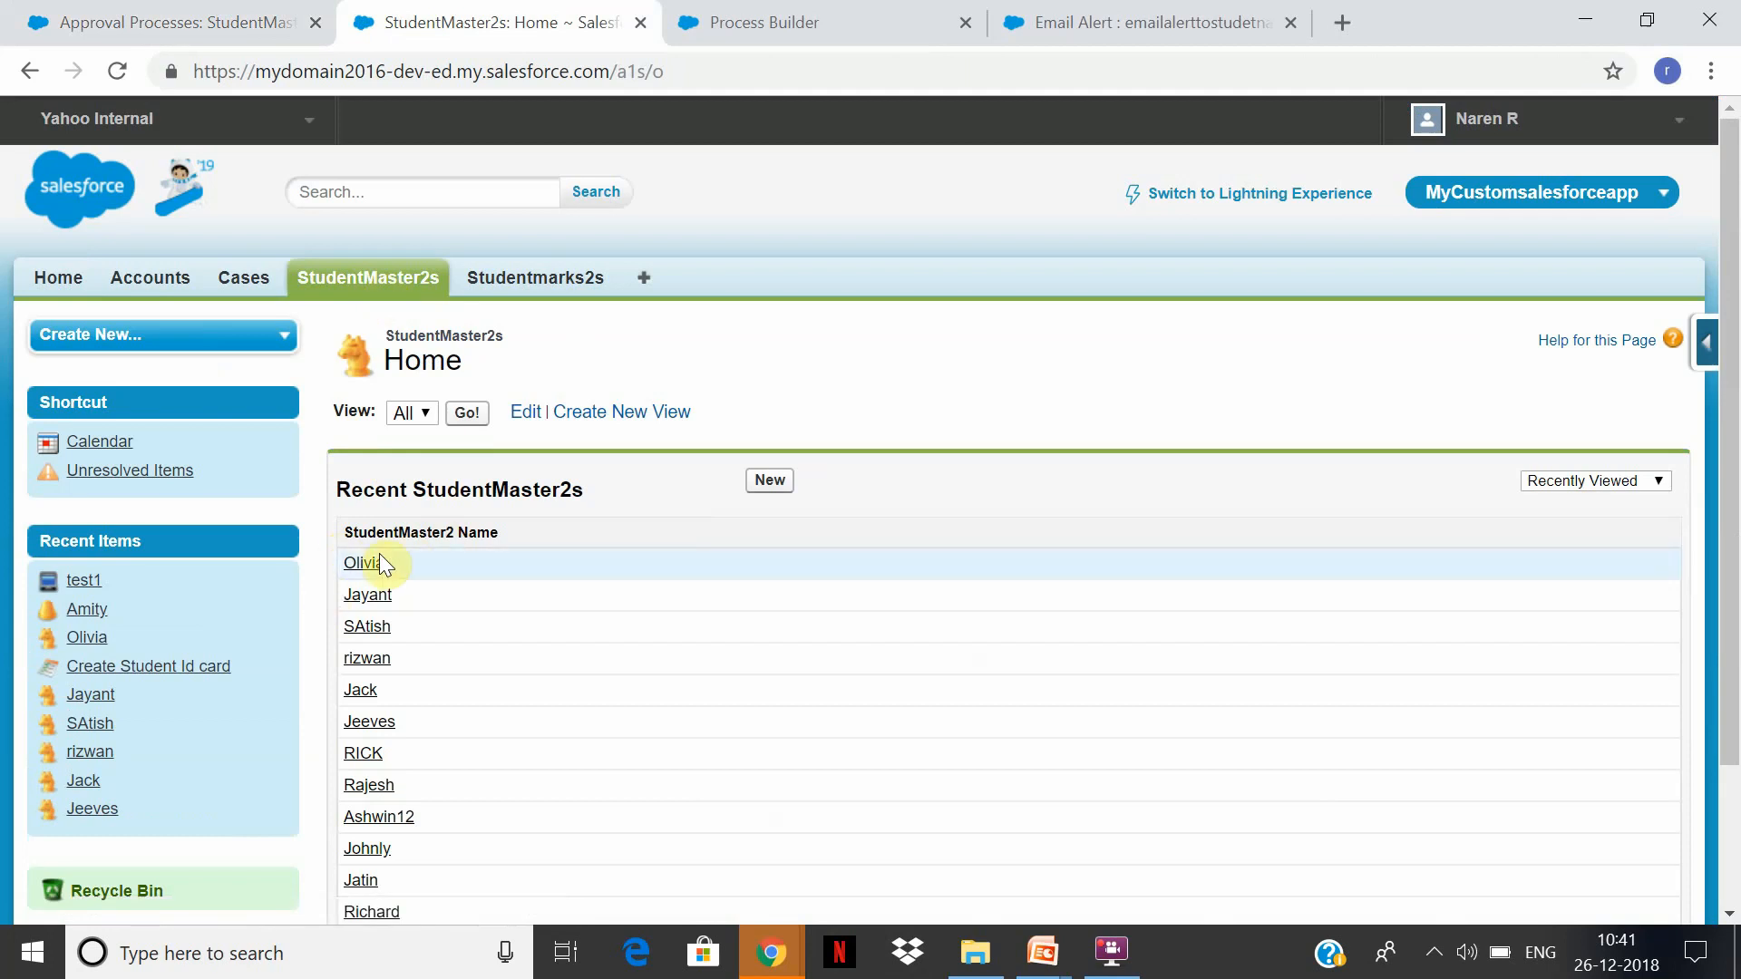
pyautogui.click(365, 564)
pyautogui.moveTo(1730, 358); pyautogui.dragTo(1733, 473)
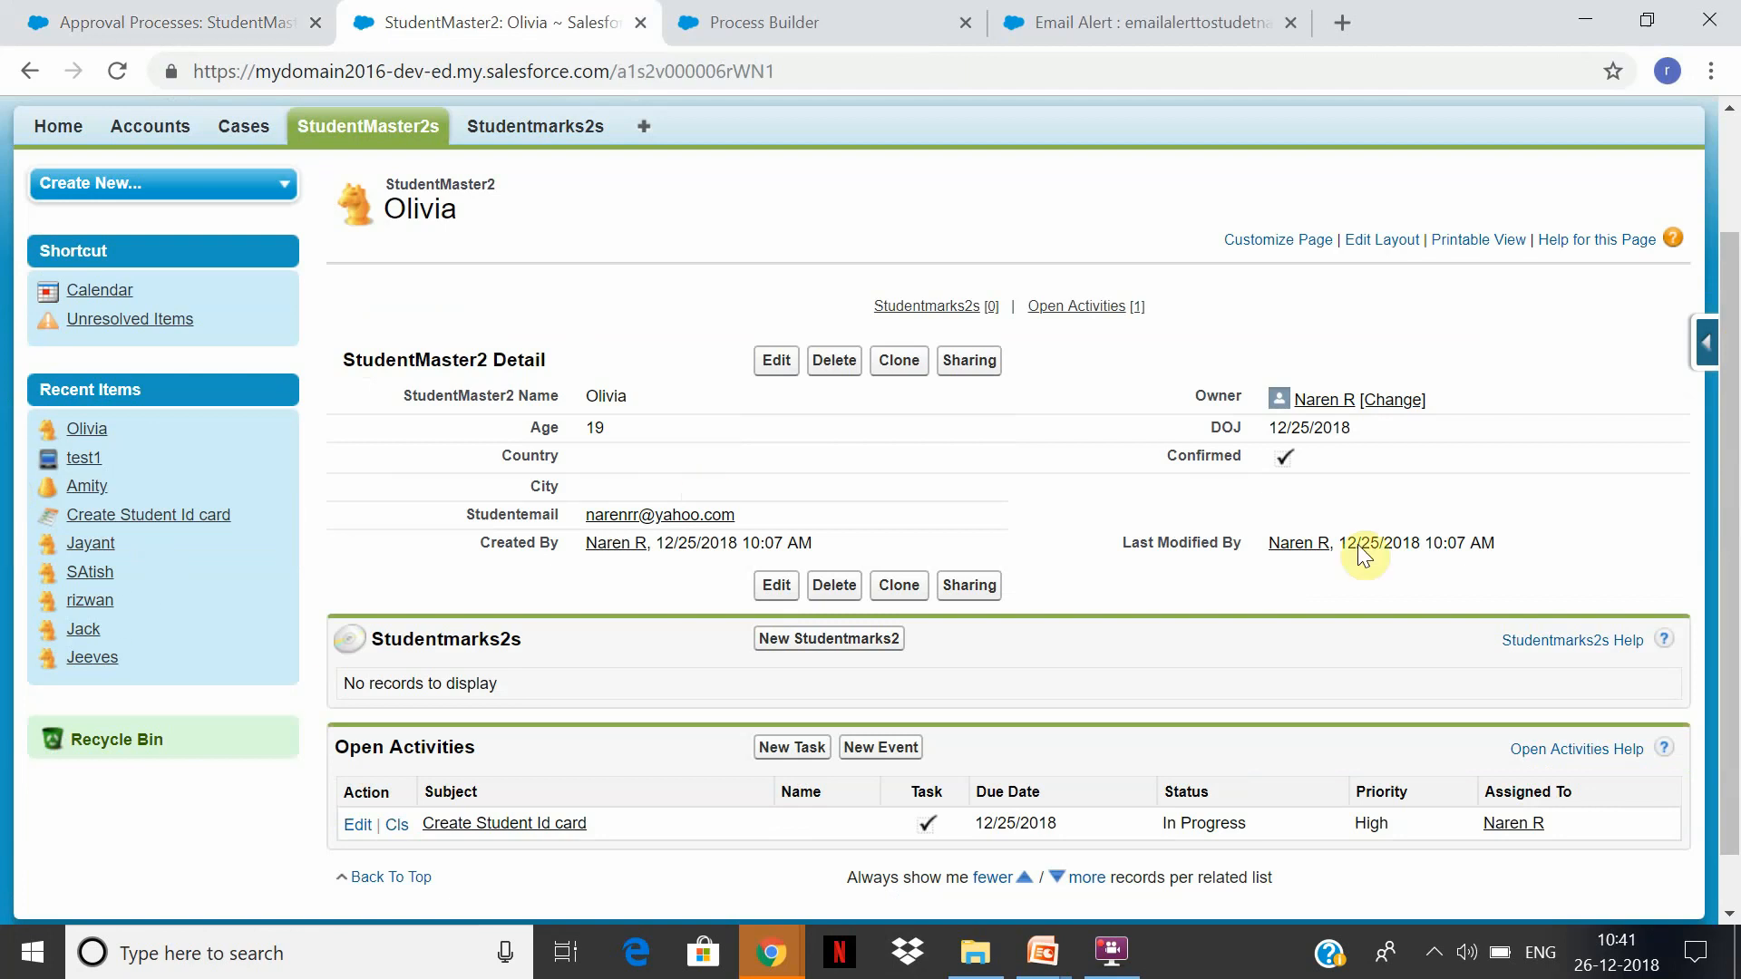
# From the student record, open the StudentMaster2 object definition and start a new custom field.
pyautogui.click(1700, 354)
pyautogui.click(1494, 399)
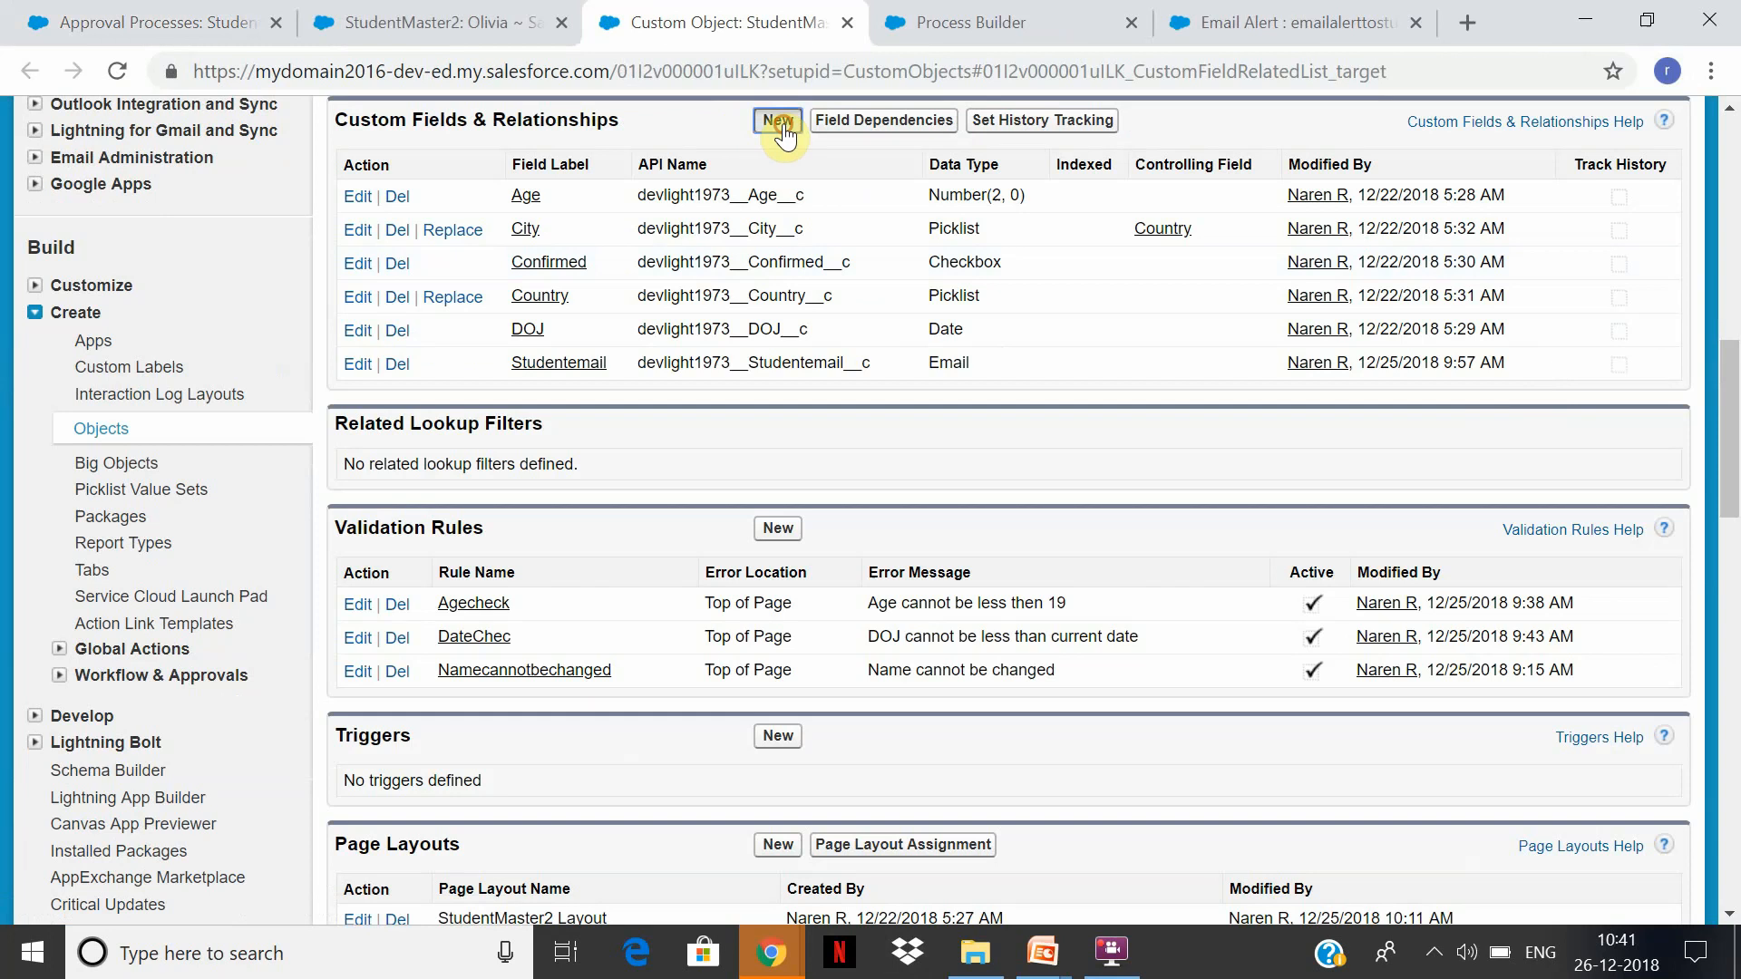
pyautogui.click(779, 122)
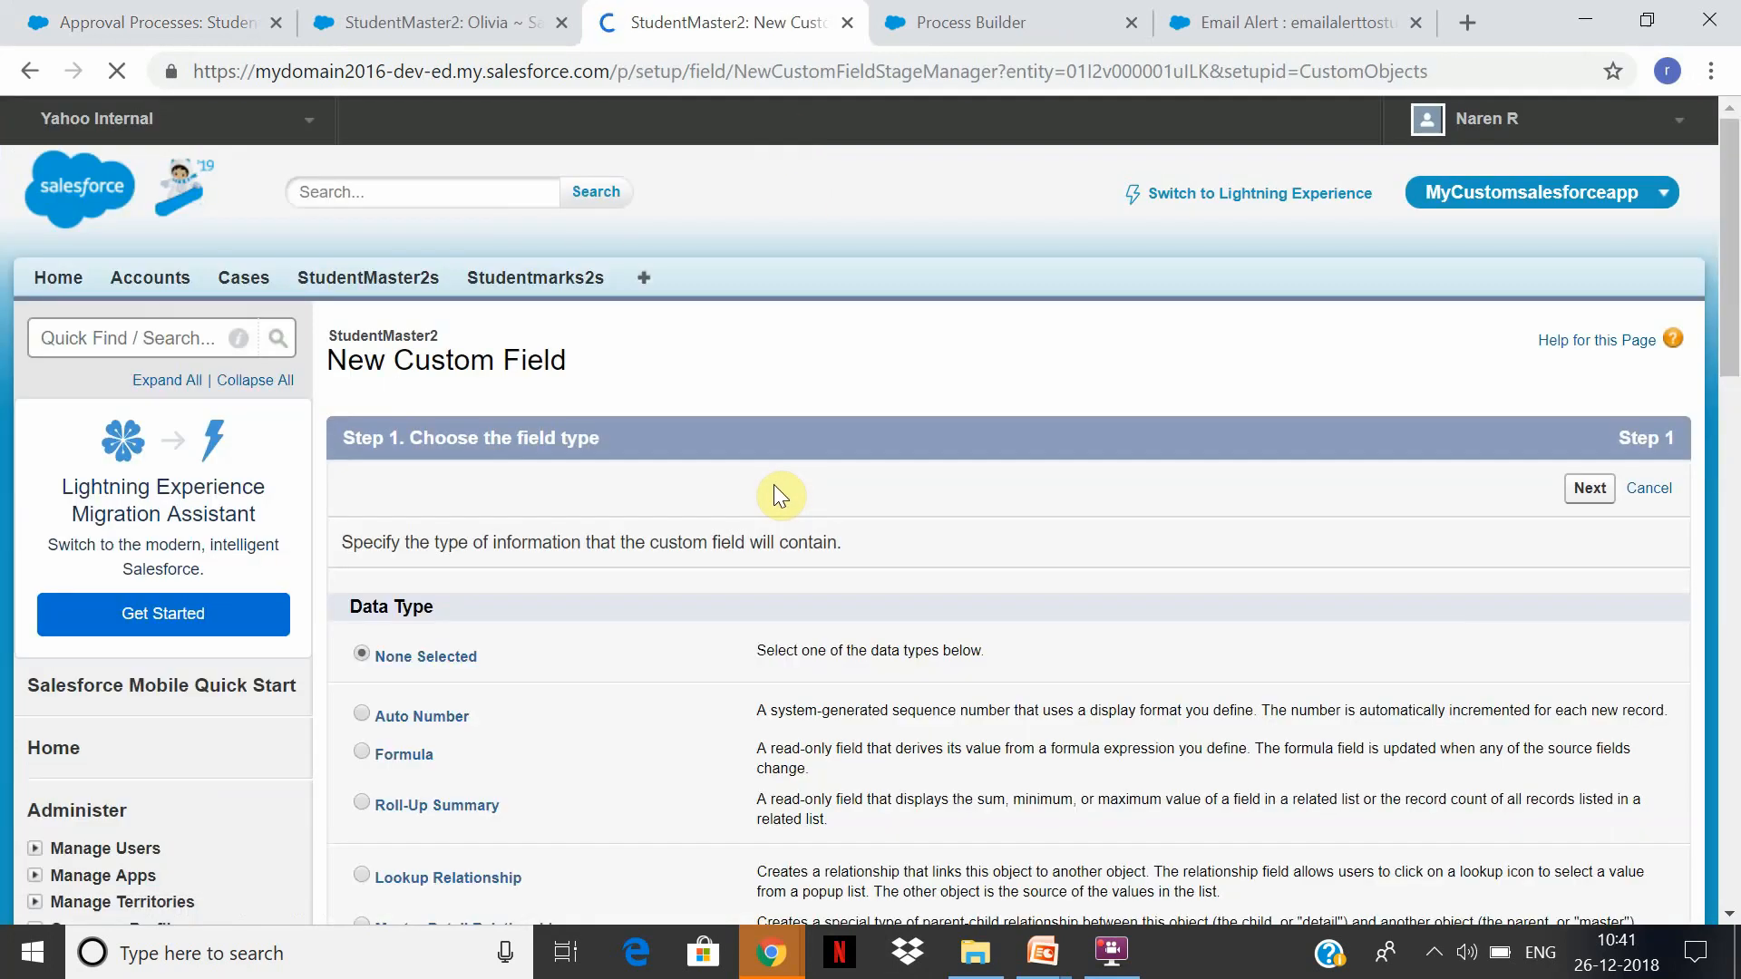
# Choose Text Area as the new field's data type and continue to the field details.
pyautogui.scroll(-5, 1244, 547)
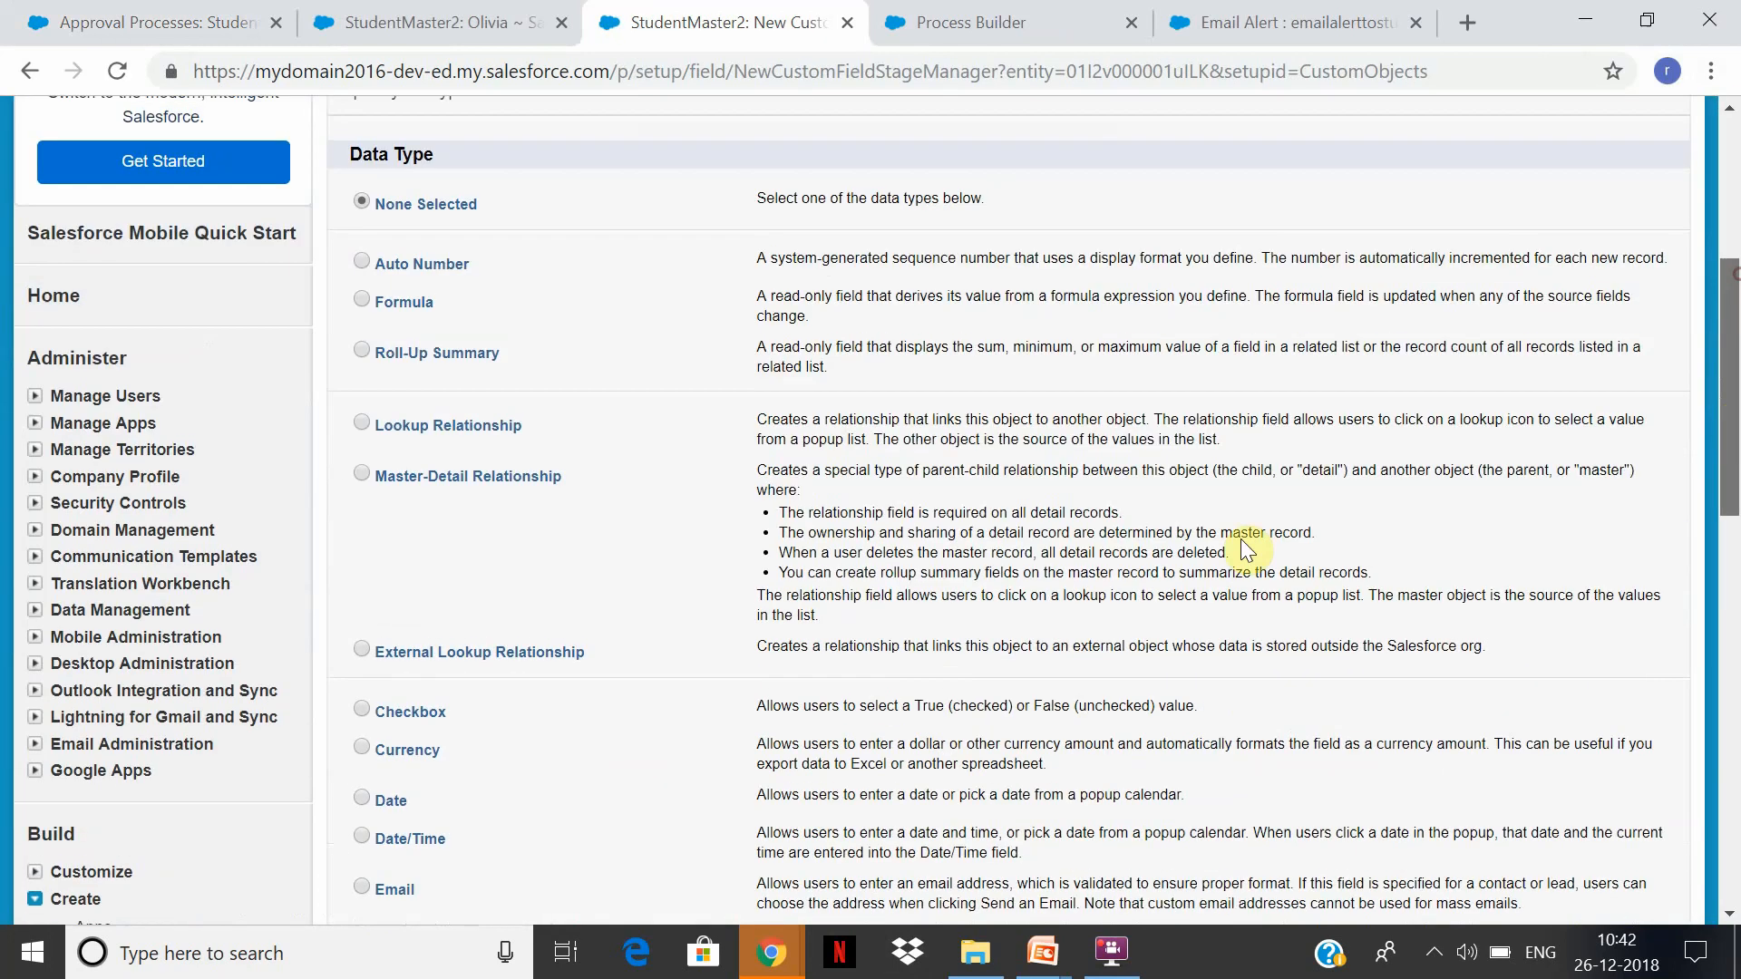
pyautogui.scroll(1, 1246, 549)
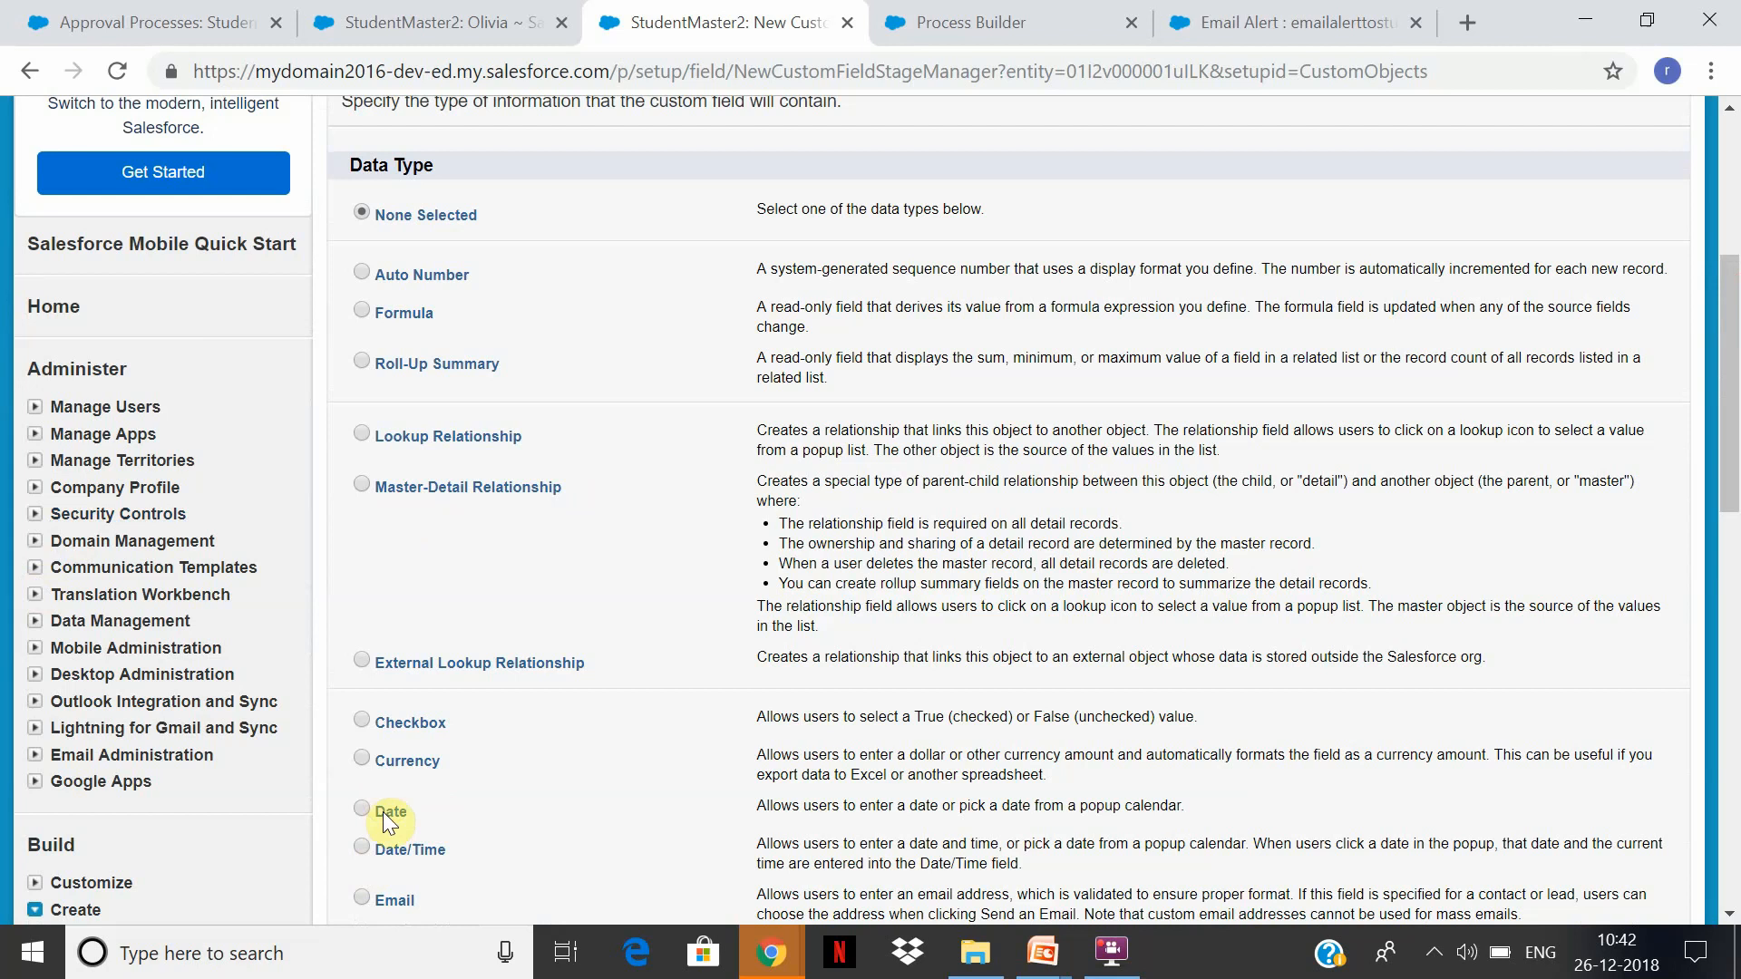
pyautogui.moveTo(1730, 390); pyautogui.dragTo(1685, 660)
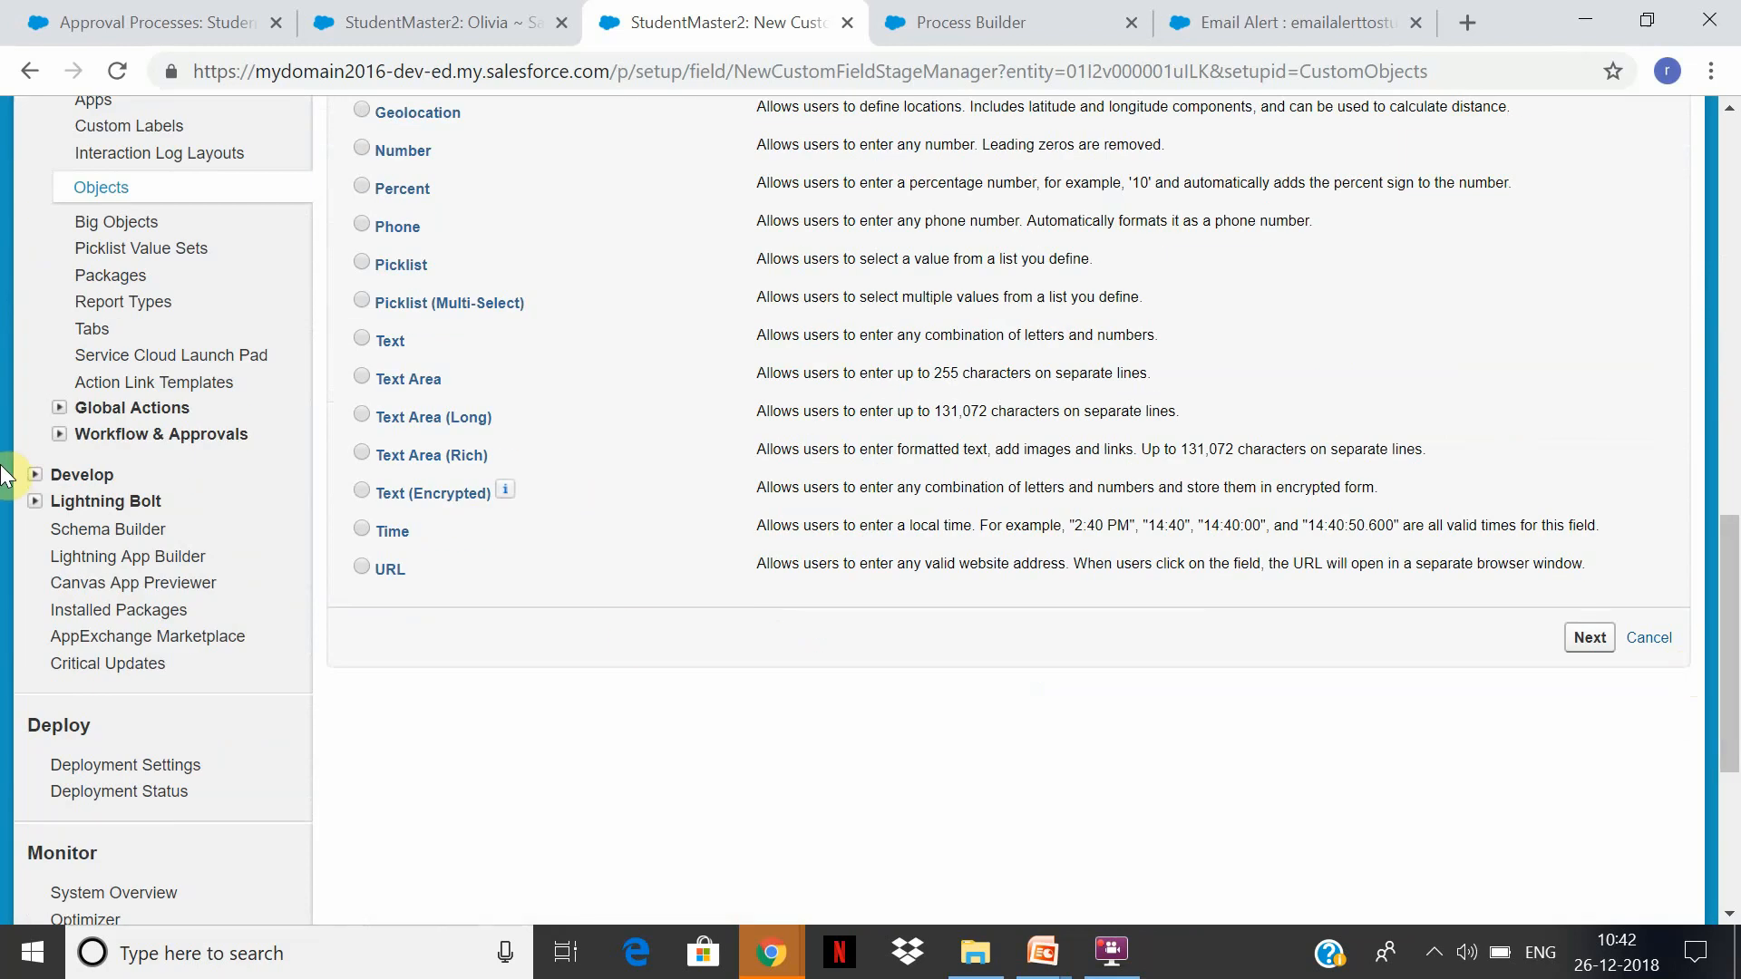
pyautogui.click(373, 379)
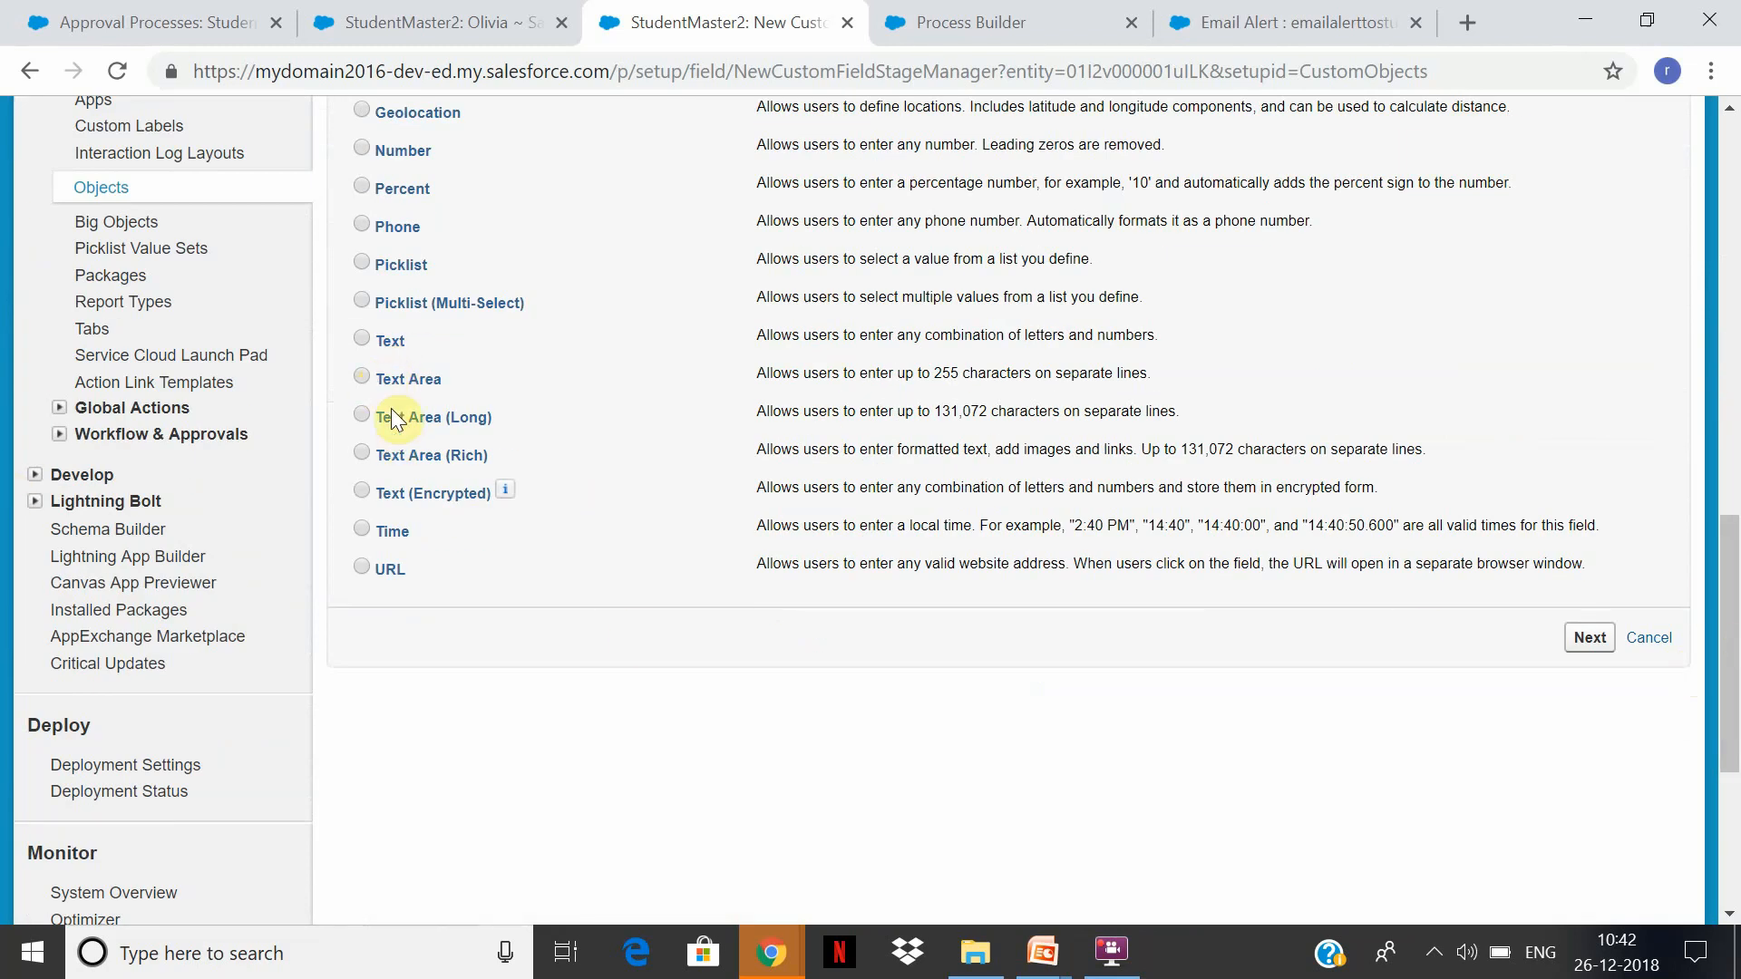
pyautogui.click(361, 377)
pyautogui.click(1589, 640)
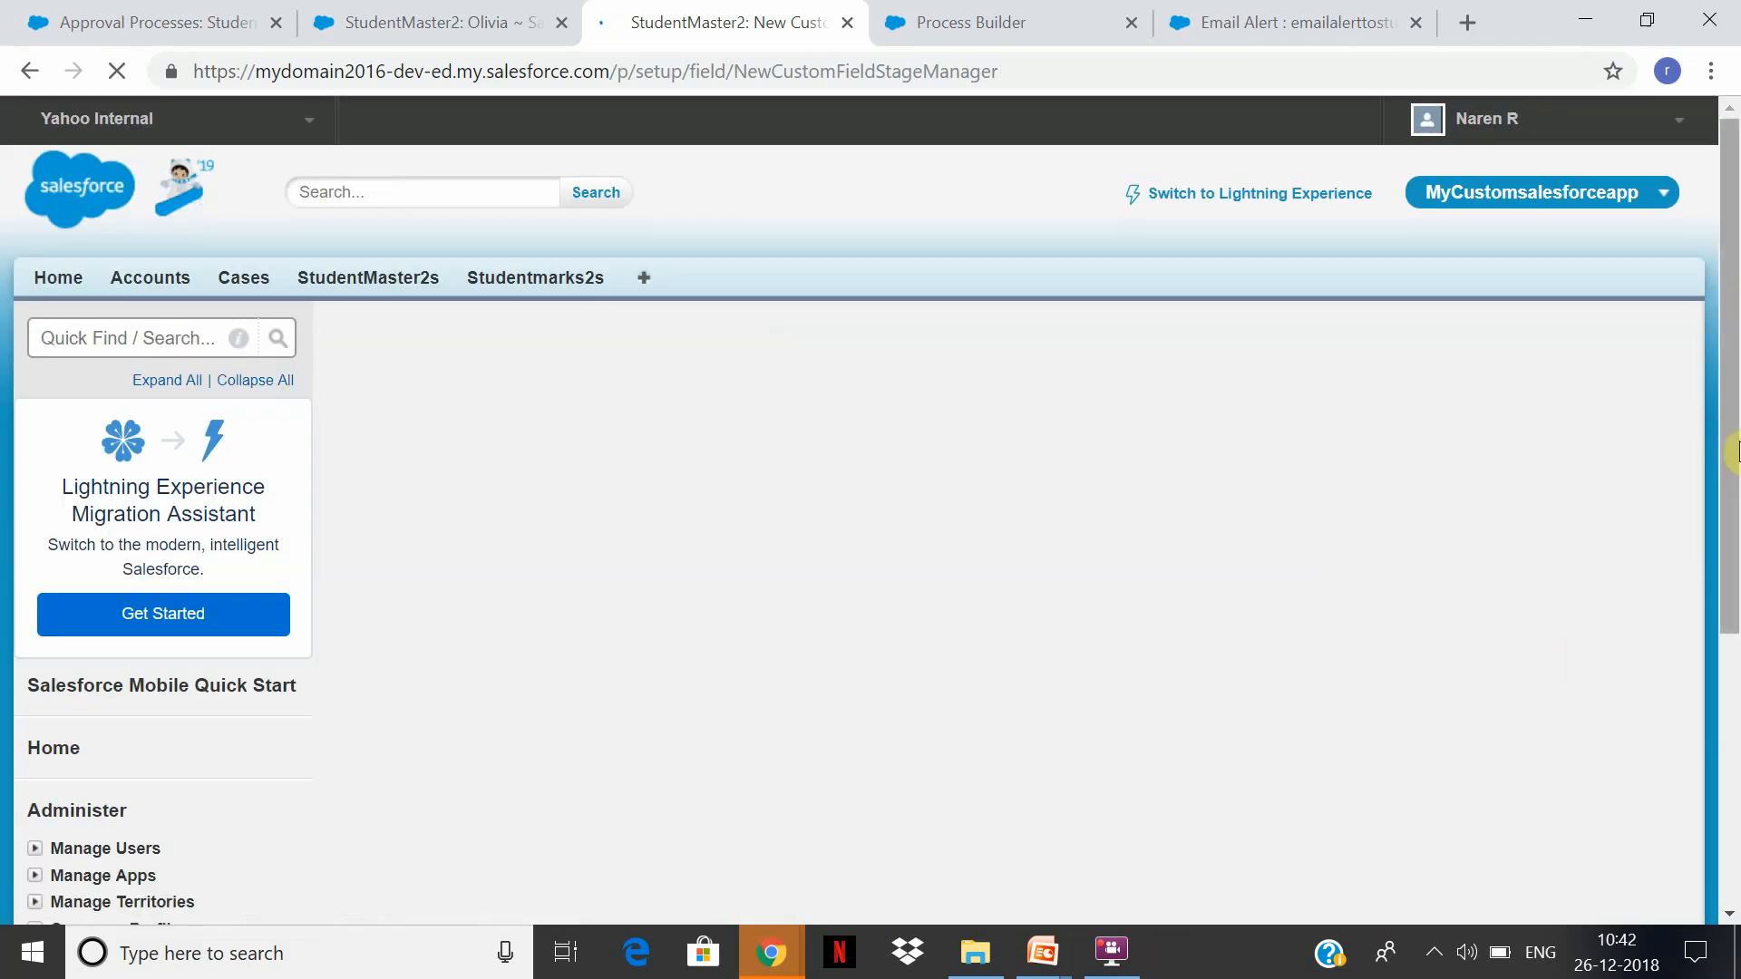
# Set both the field label and the field name to "Comments".
pyautogui.click(657, 550)
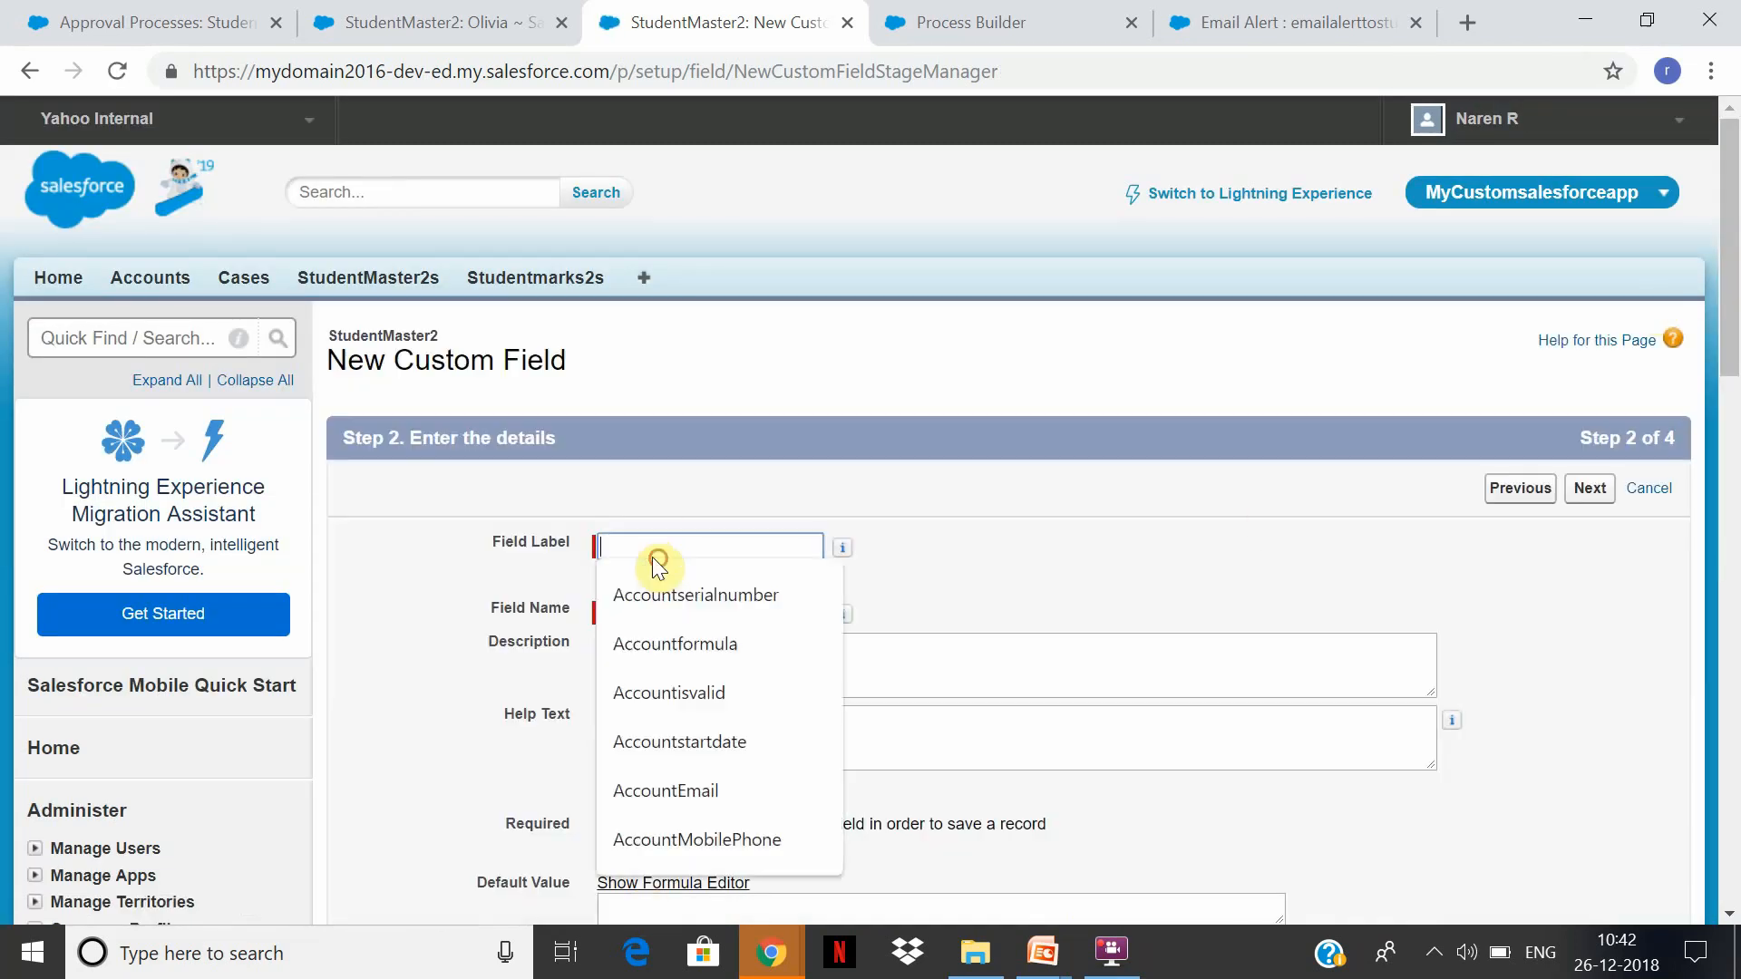
pyautogui.write('C')
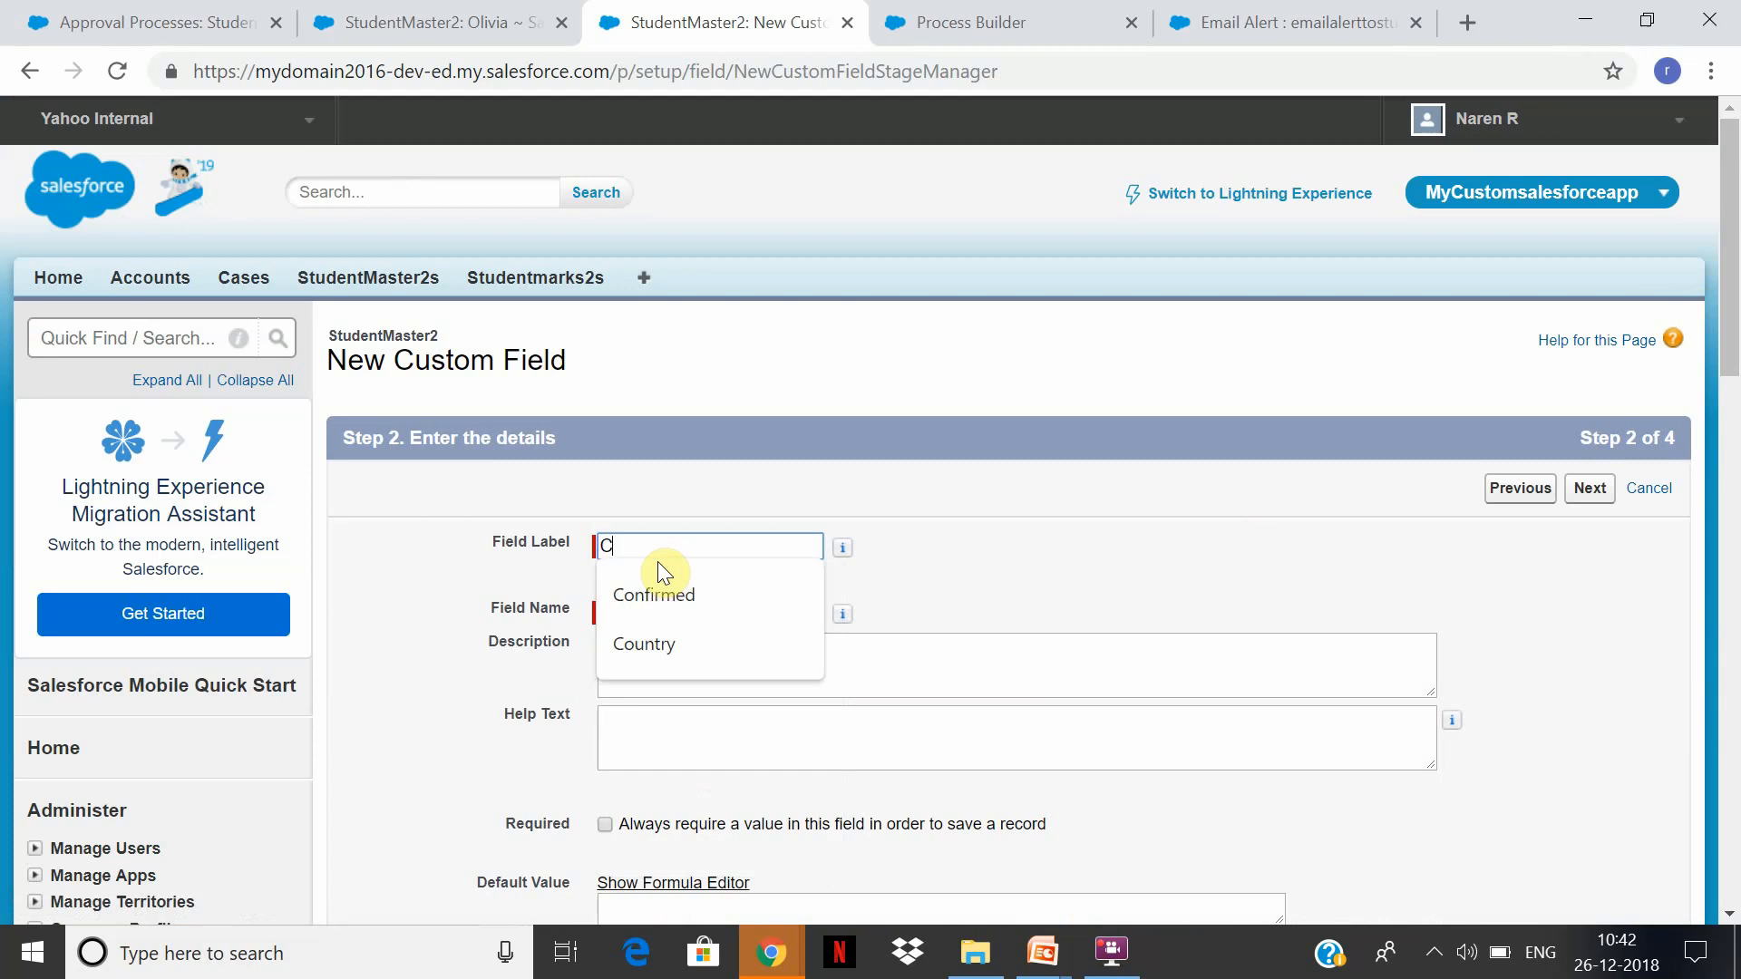
pyautogui.write('ooe')
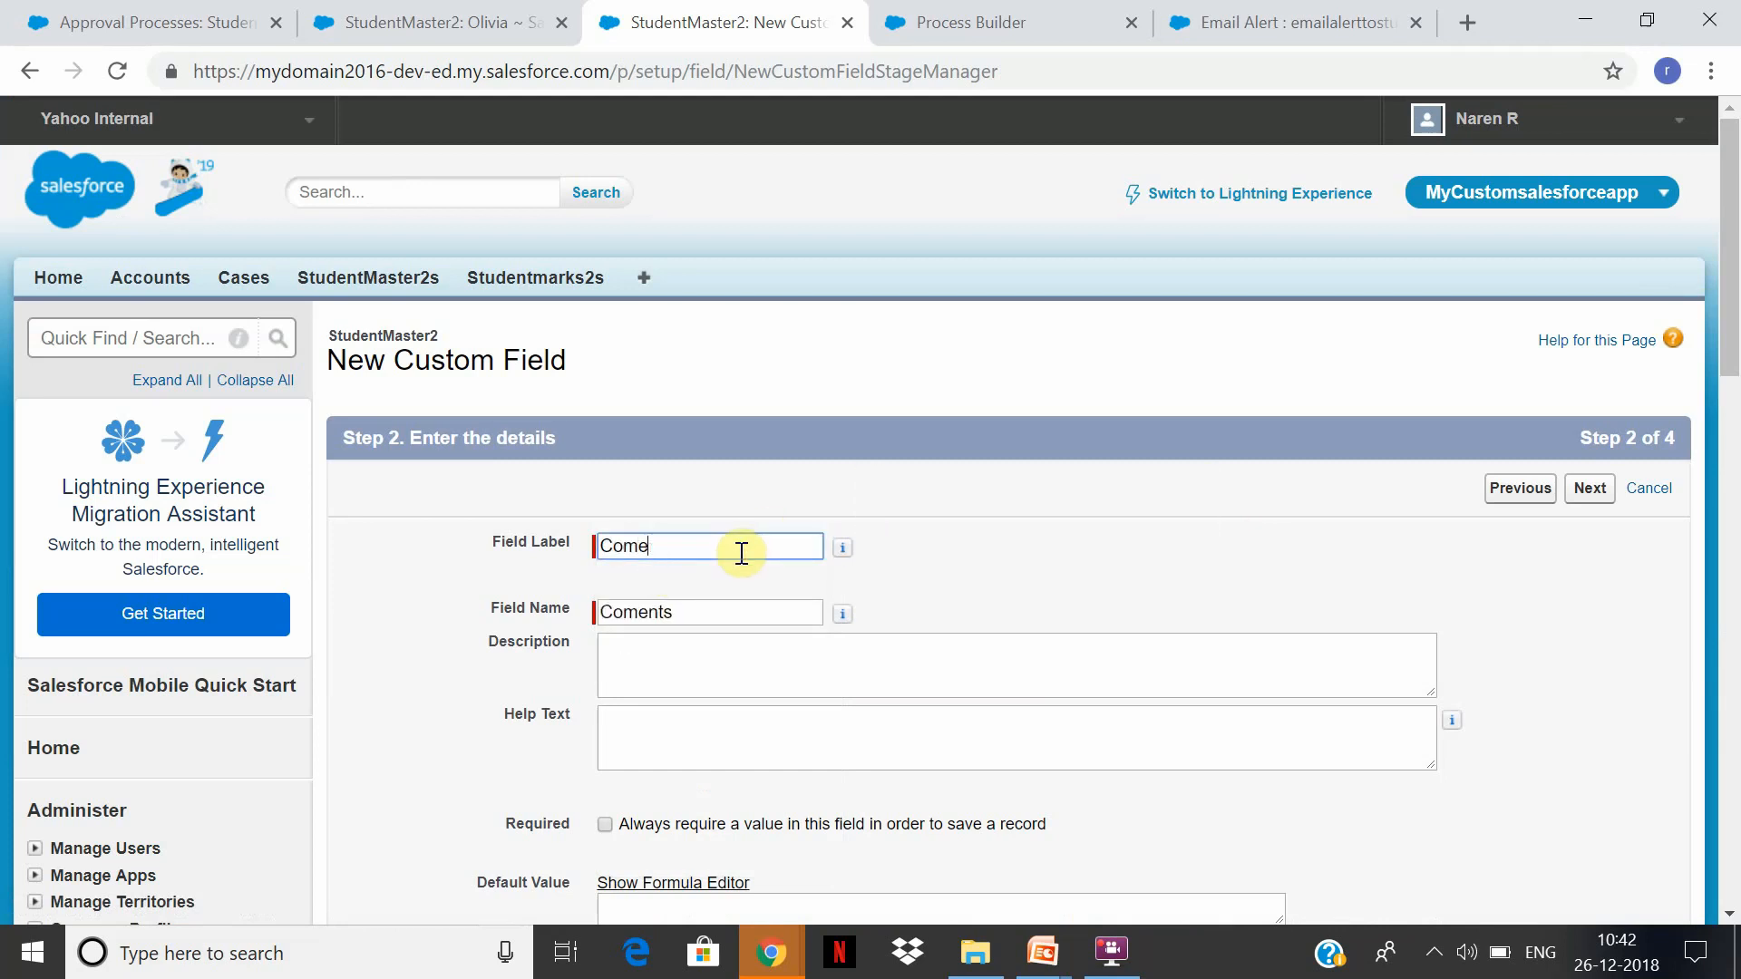
pyautogui.write('ntsments')
pyautogui.press('Tab')
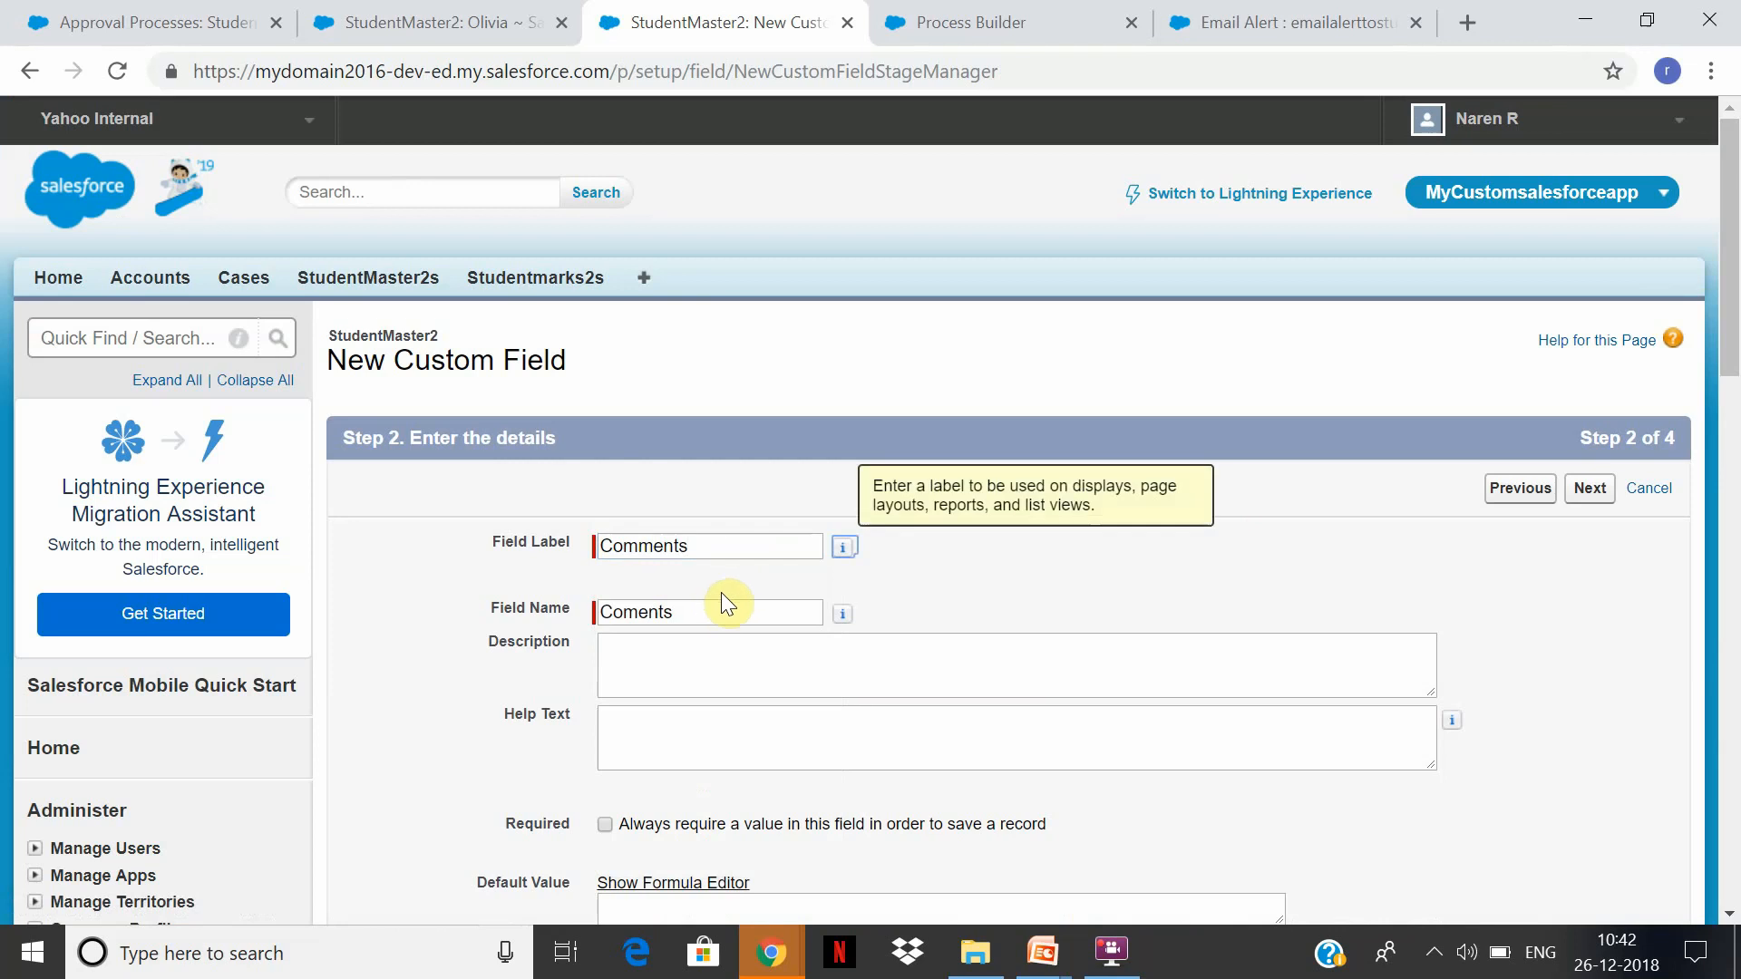
pyautogui.moveTo(716, 545); pyautogui.dragTo(499, 566)
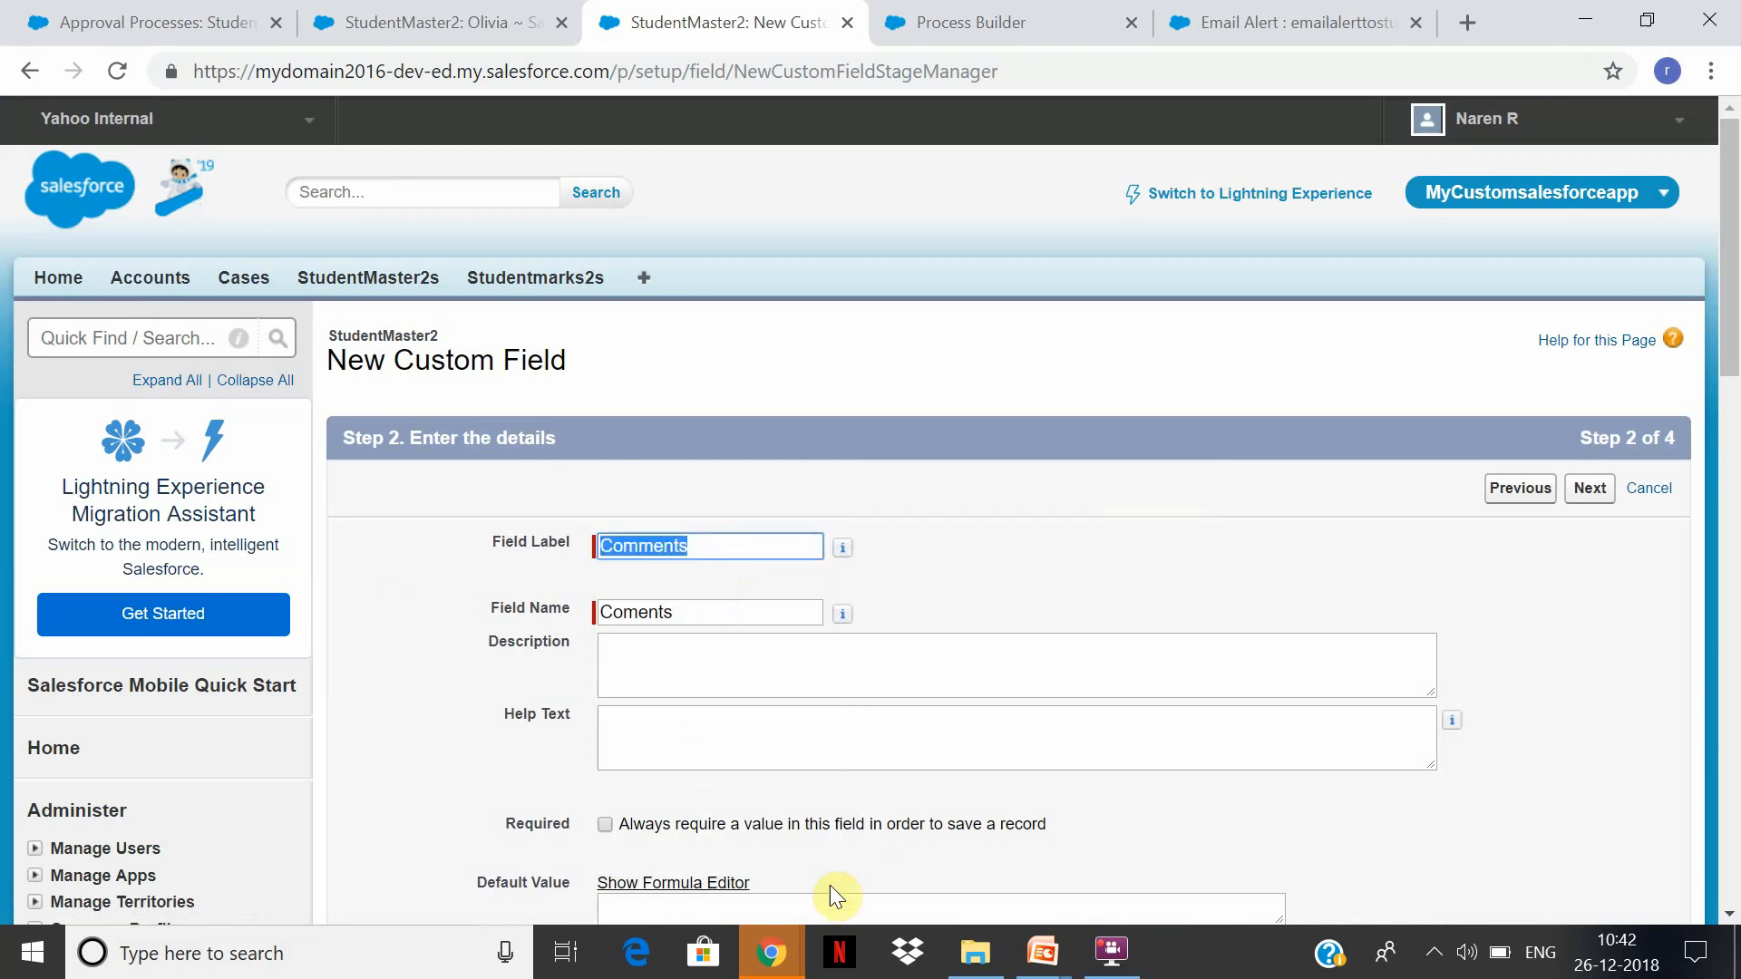
pyautogui.moveTo(748, 624); pyautogui.dragTo(583, 603)
pyautogui.click(668, 618)
pyautogui.write('Comments')
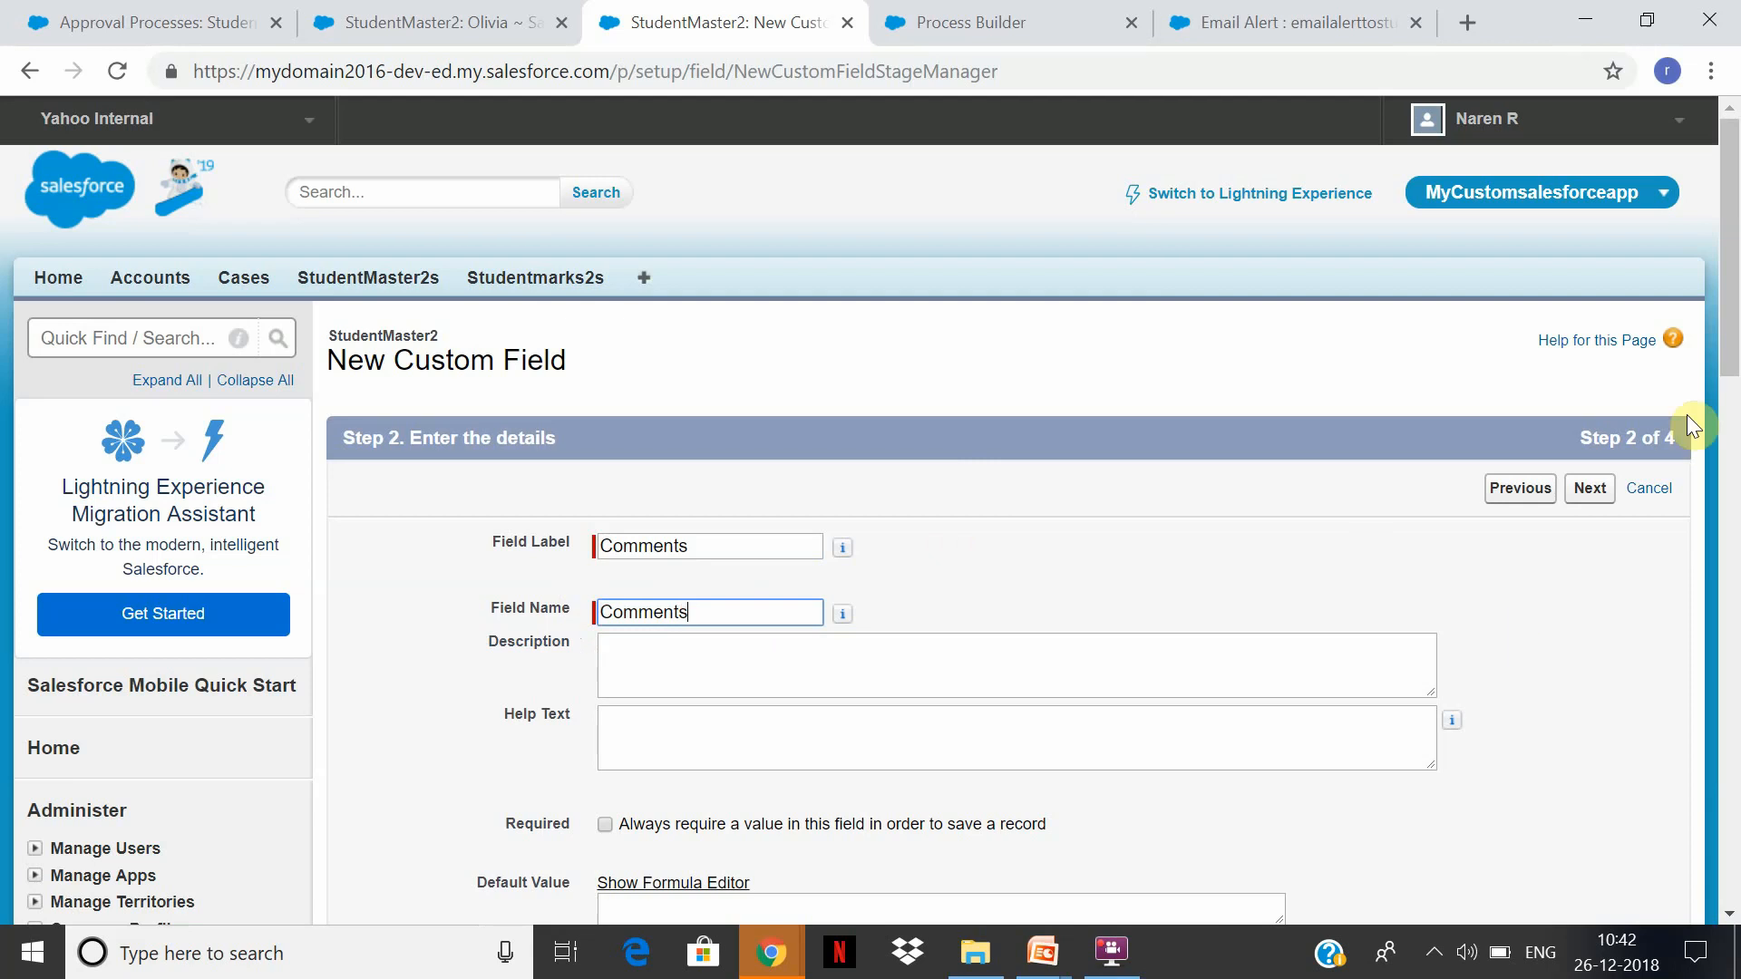
# Accept the default field-level security, keep the field on StudentMaster2 Layout and save it.
pyautogui.scroll(-5, 1602, 517)
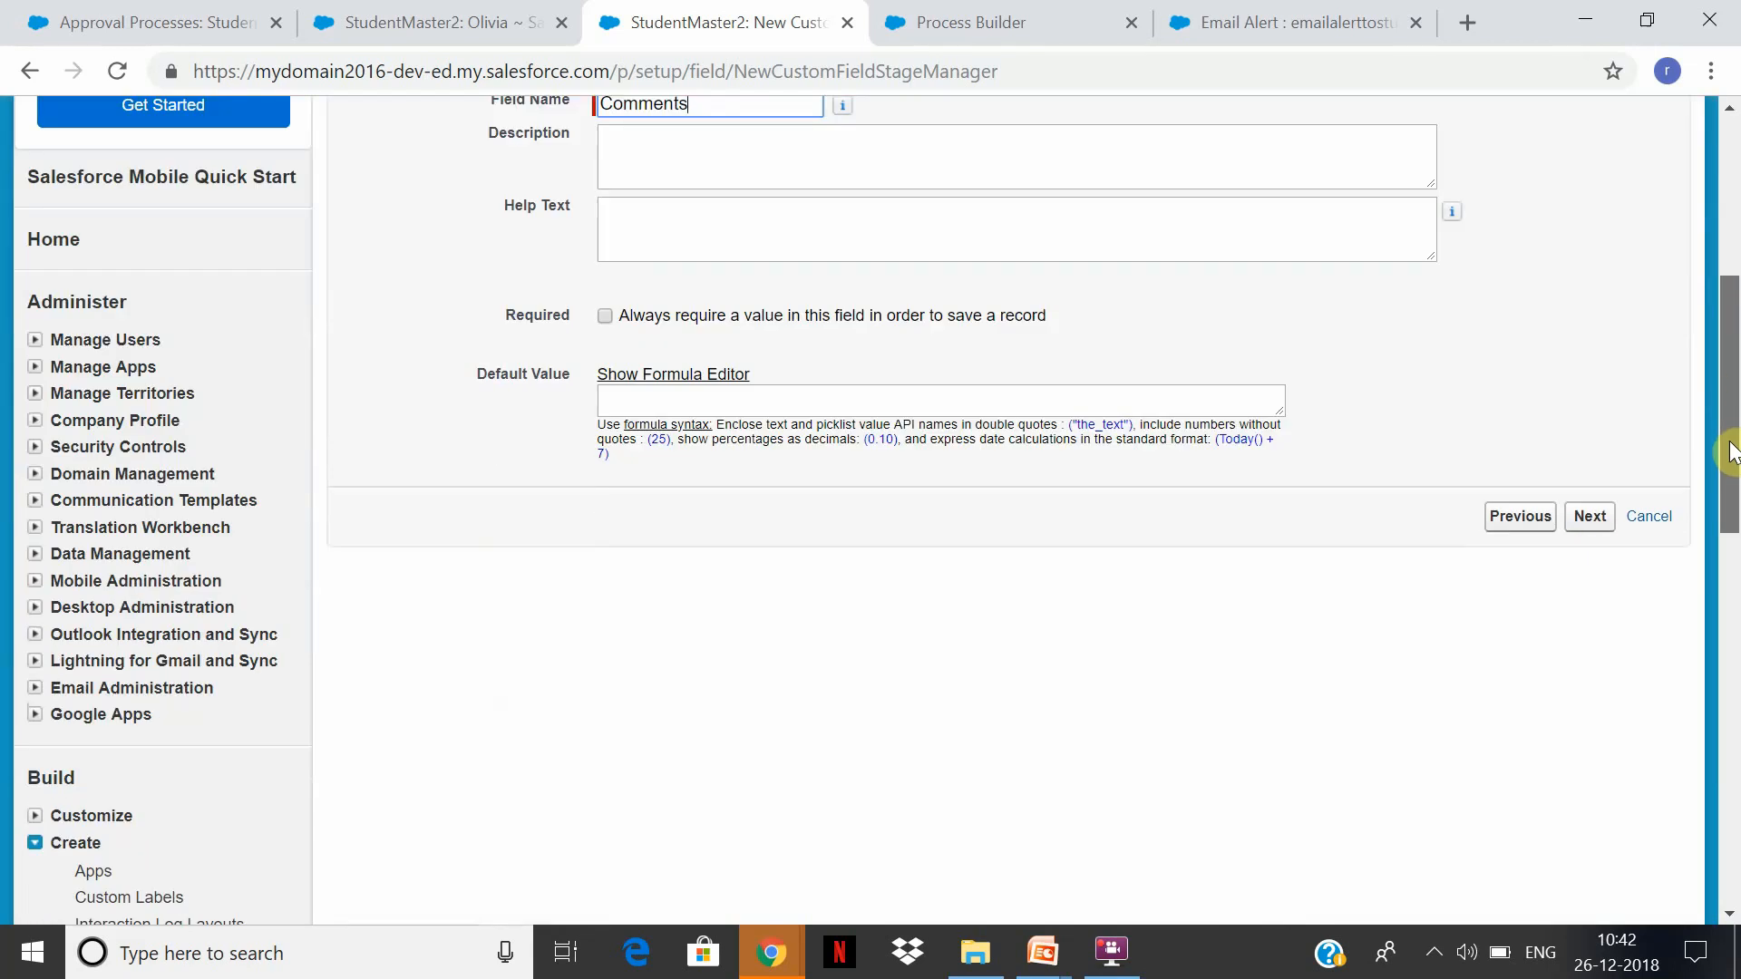
pyautogui.click(1582, 544)
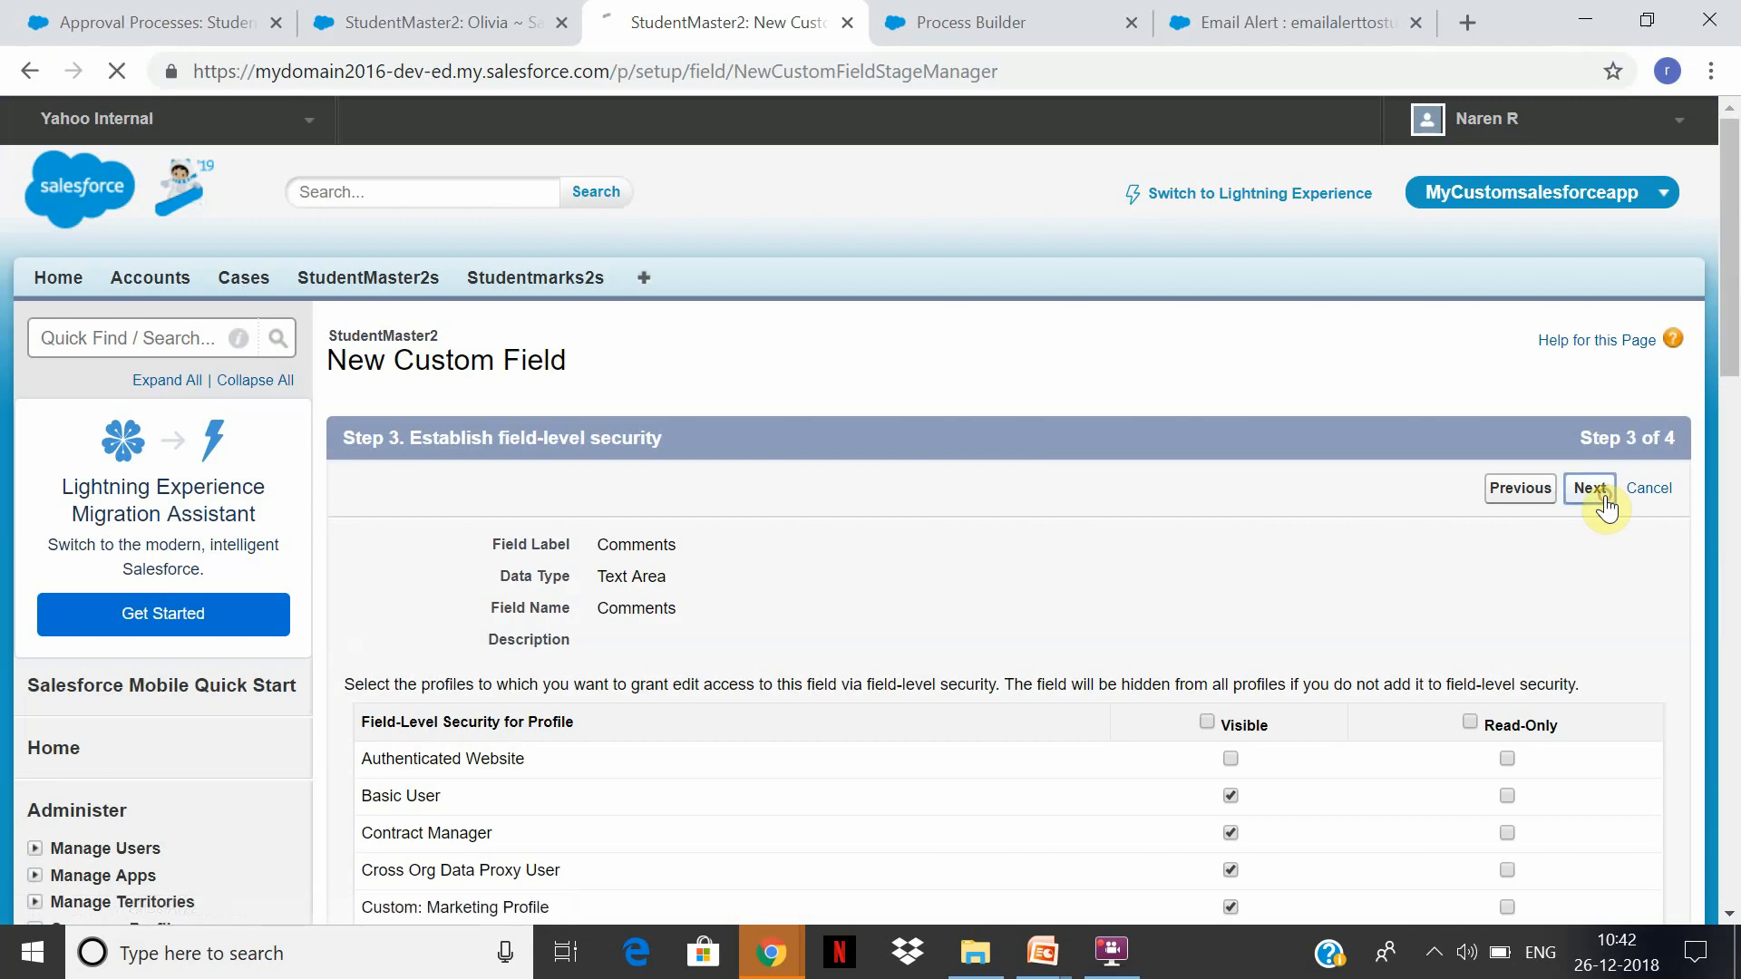
pyautogui.click(1601, 501)
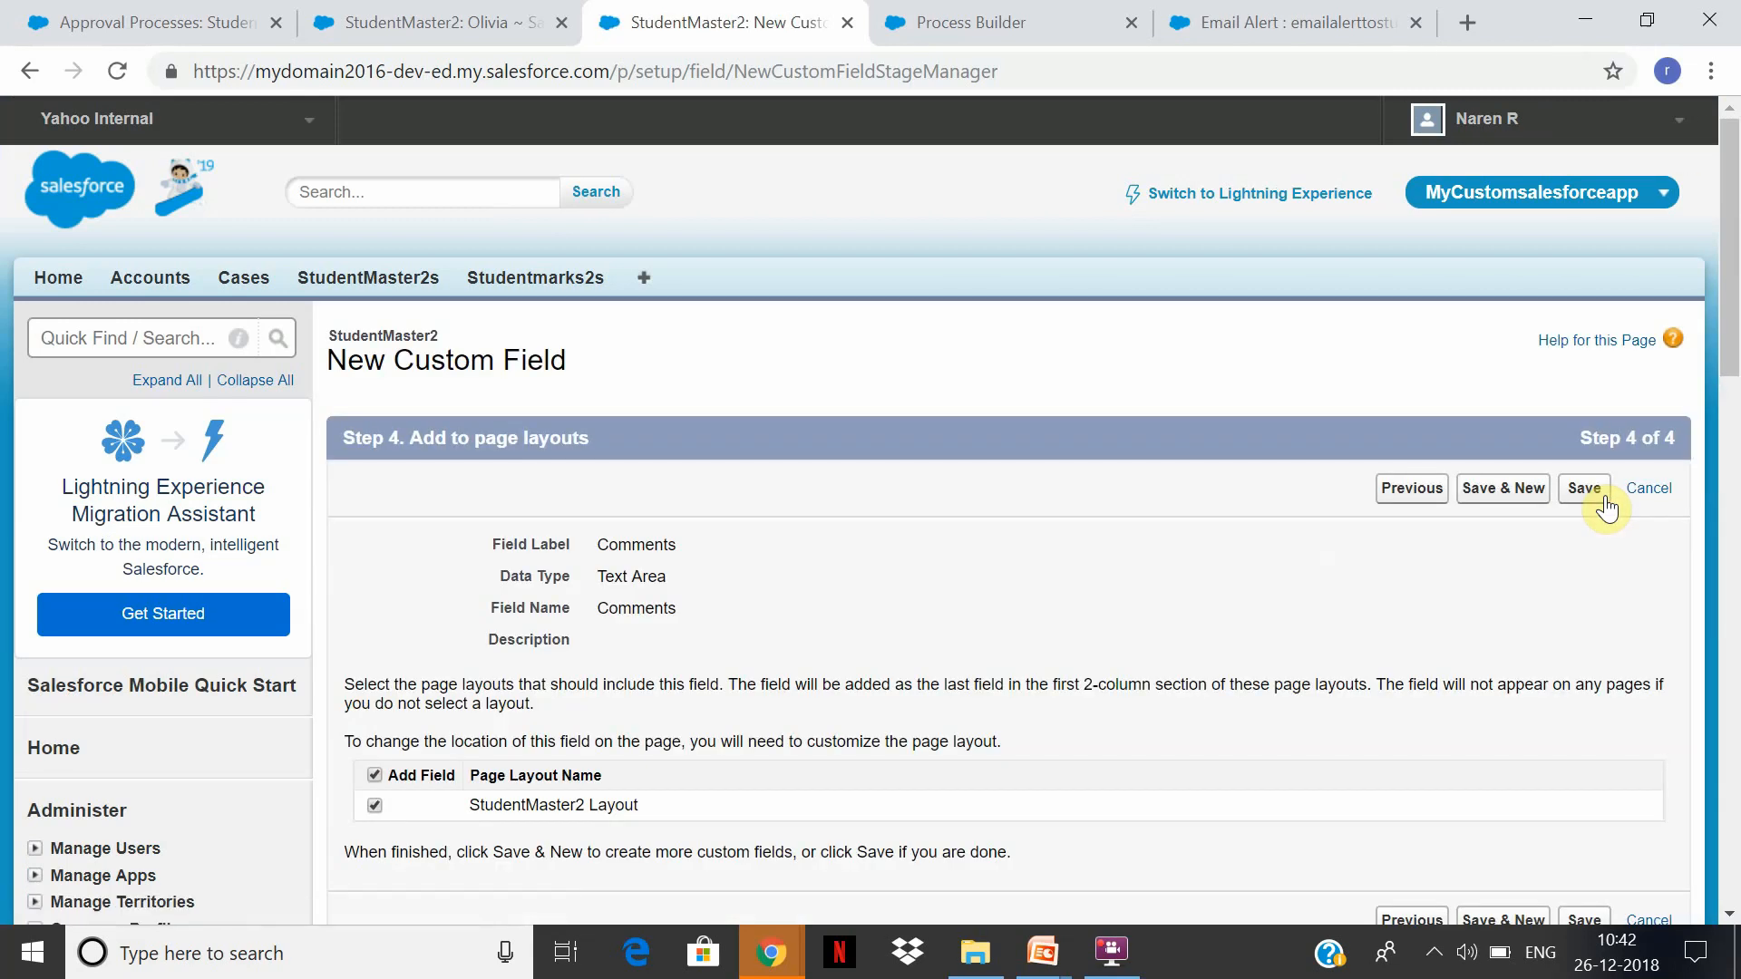
pyautogui.click(1604, 499)
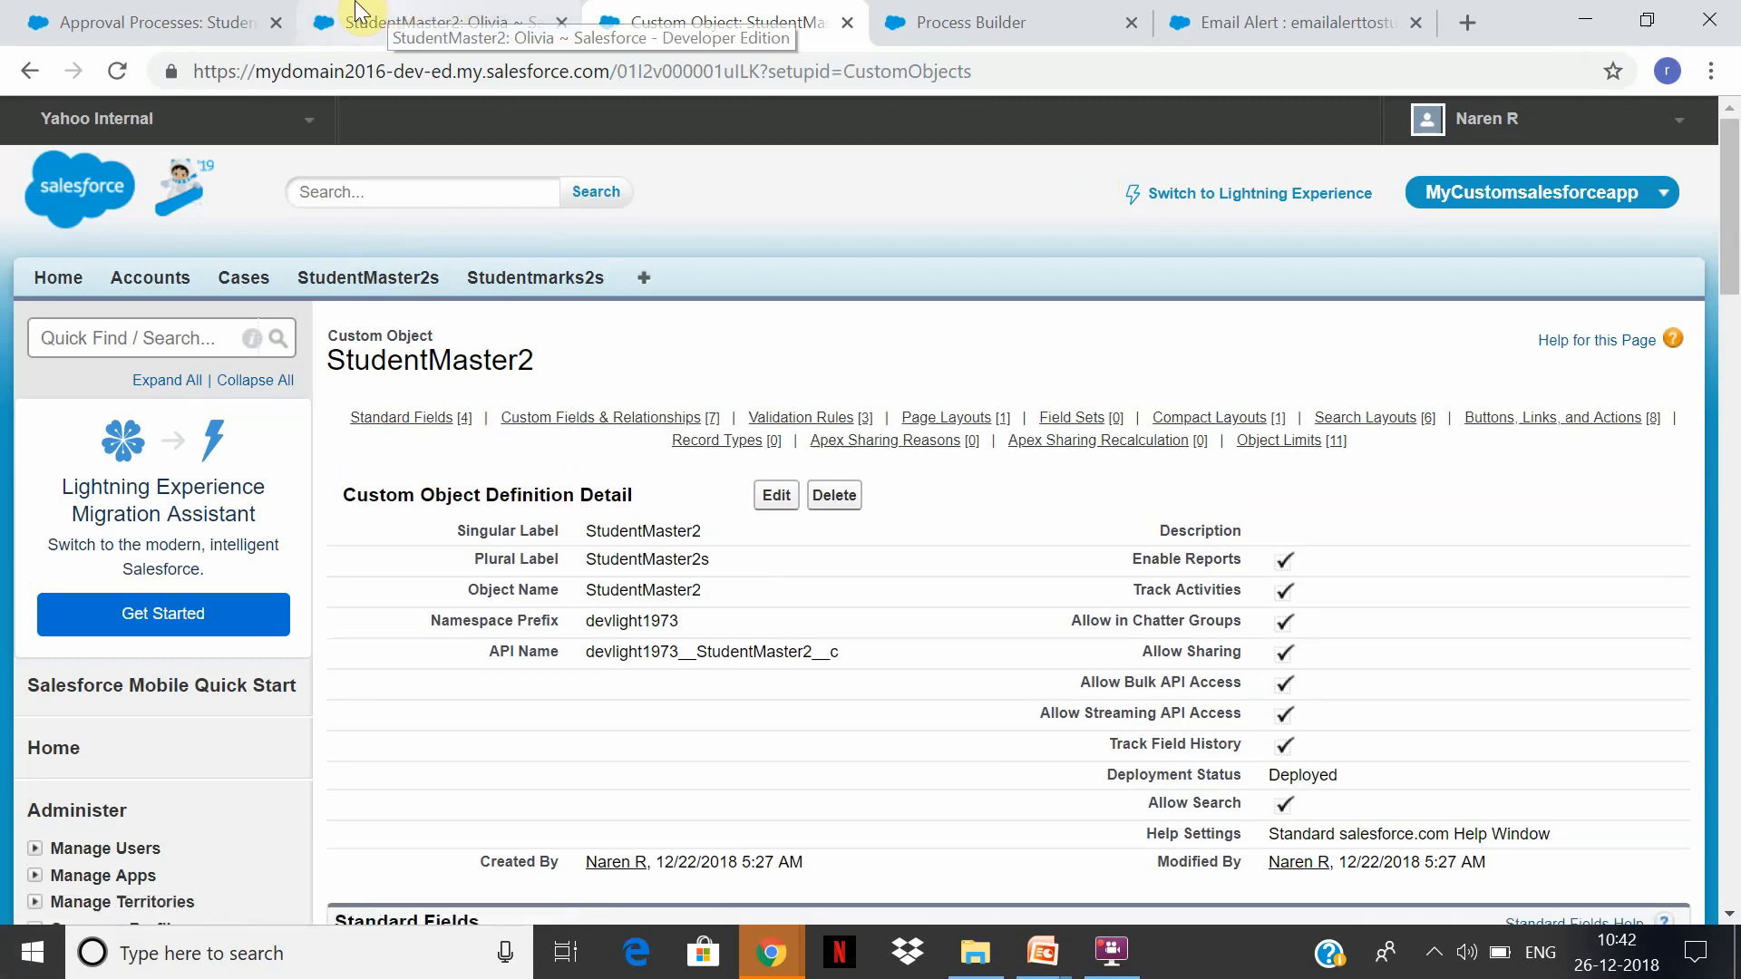
# Return to the browser tab with the StudentMaster2 approval processes.
pyautogui.click(88, 11)
pyautogui.click(1307, 396)
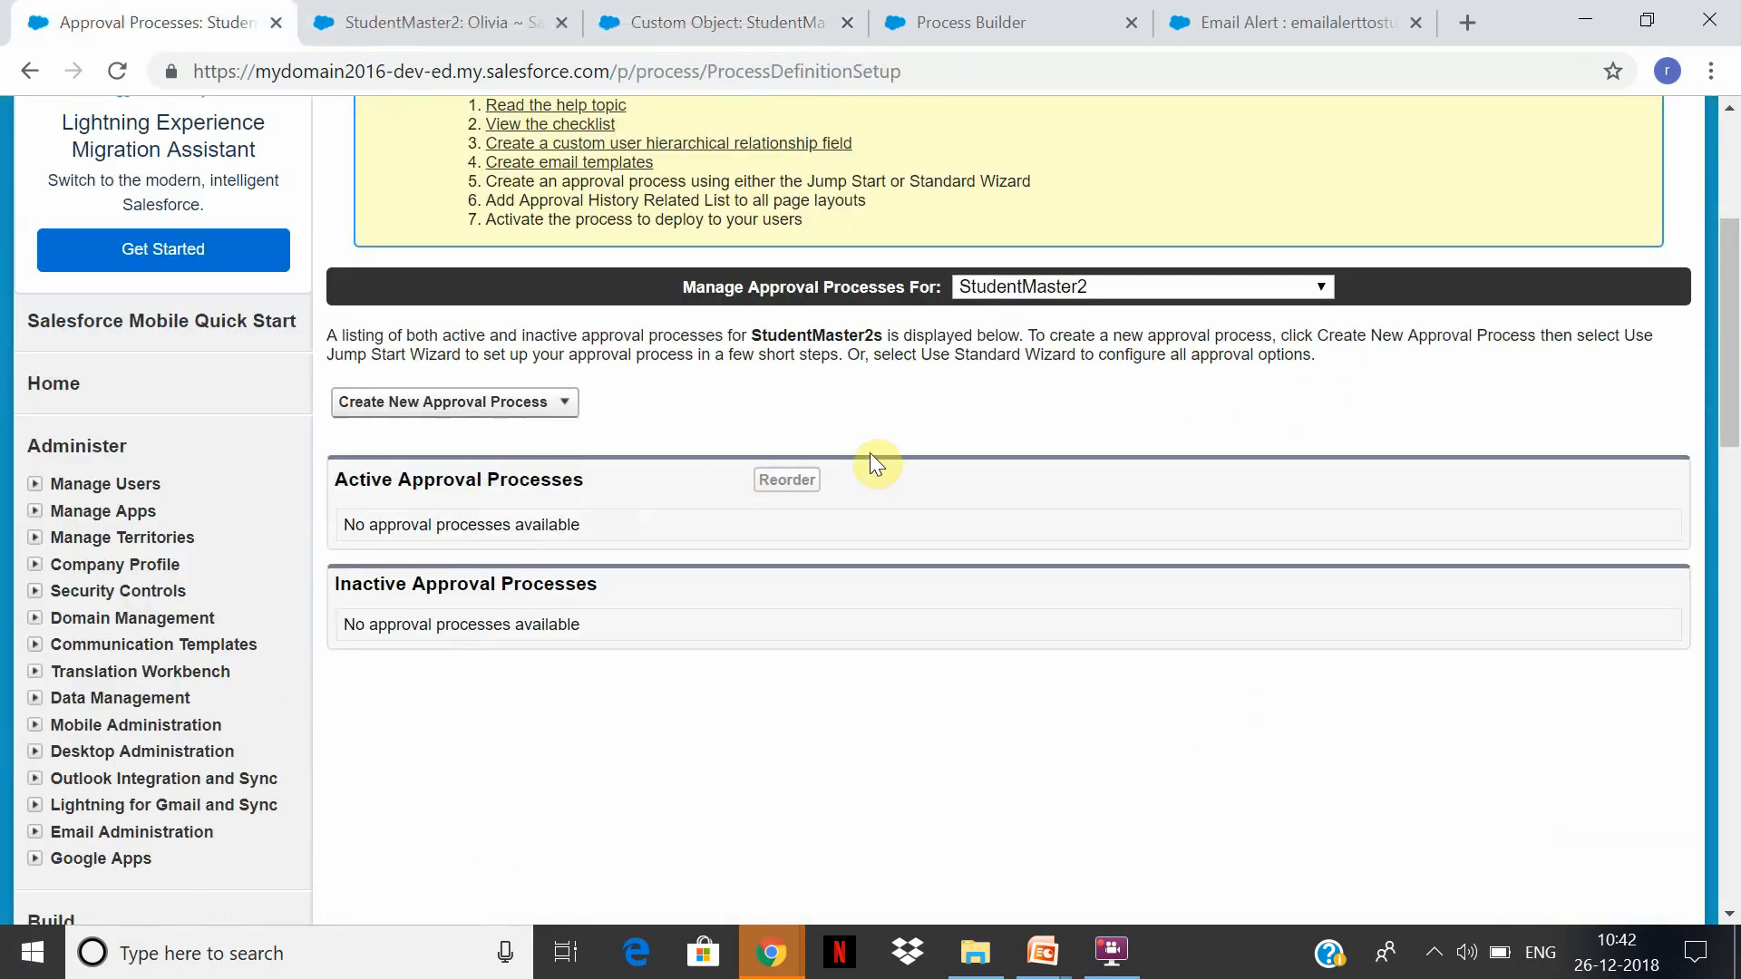
# Start a StudentMaster2 approval process with the Standard Setup Wizard, name it Studentmaster2approval, and continue to the entry criteria.
pyautogui.click(562, 401)
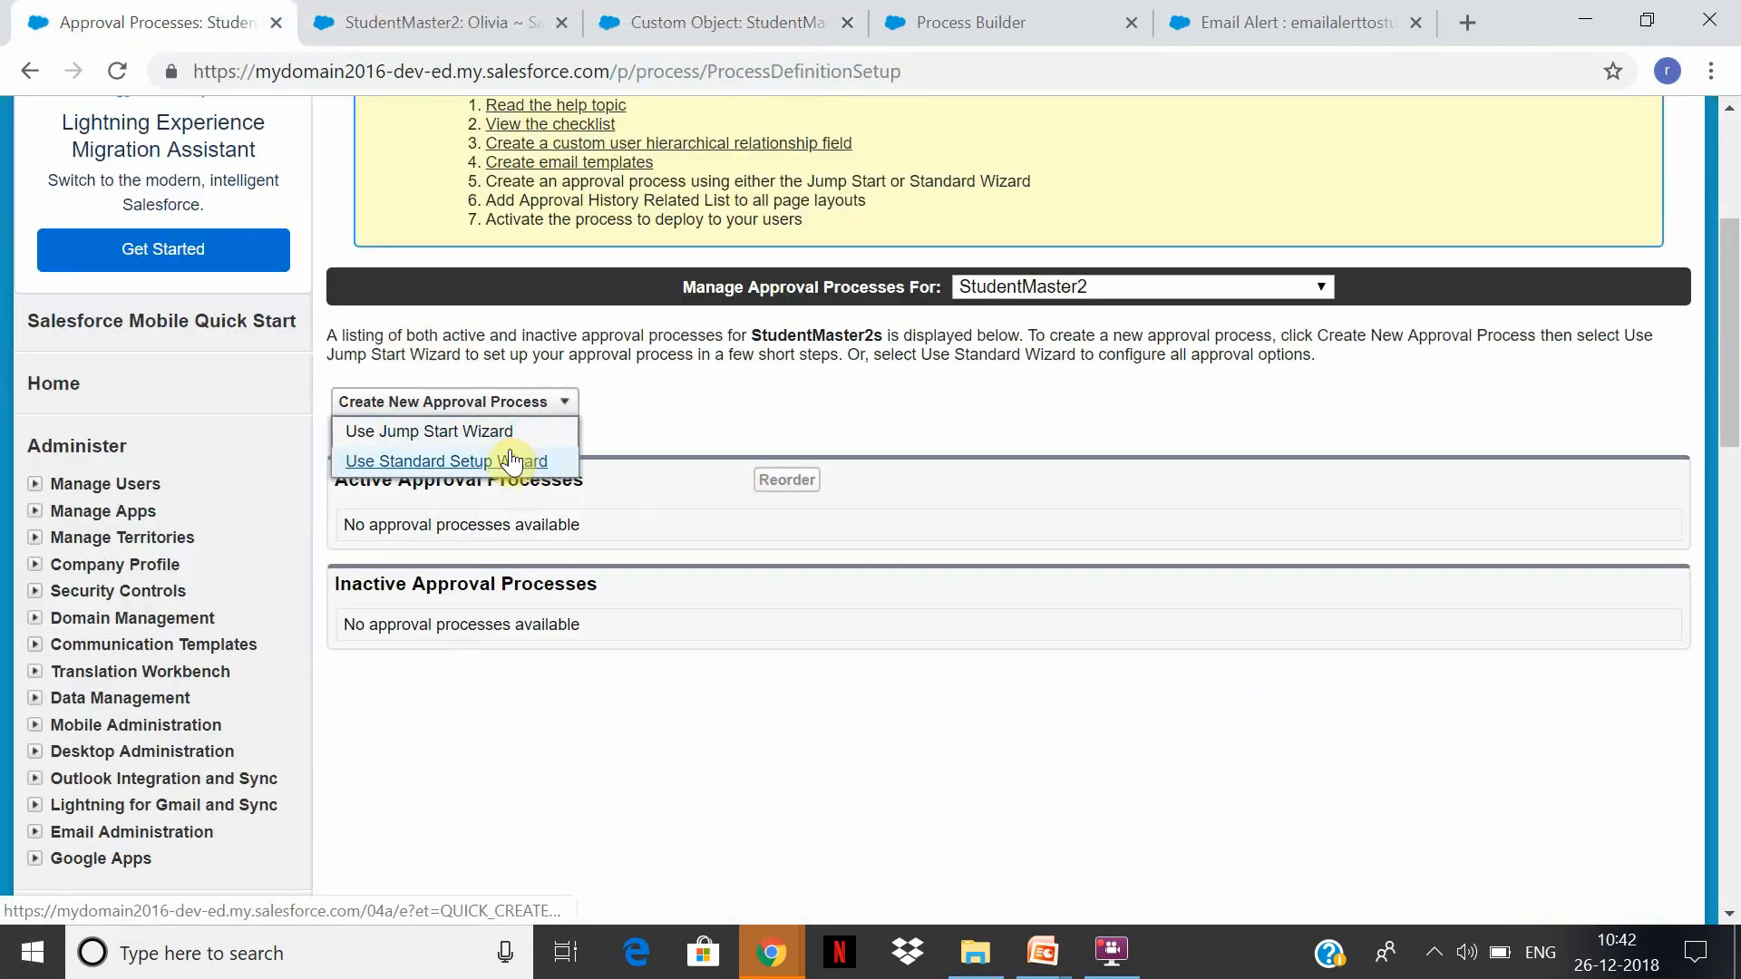
pyautogui.click(496, 465)
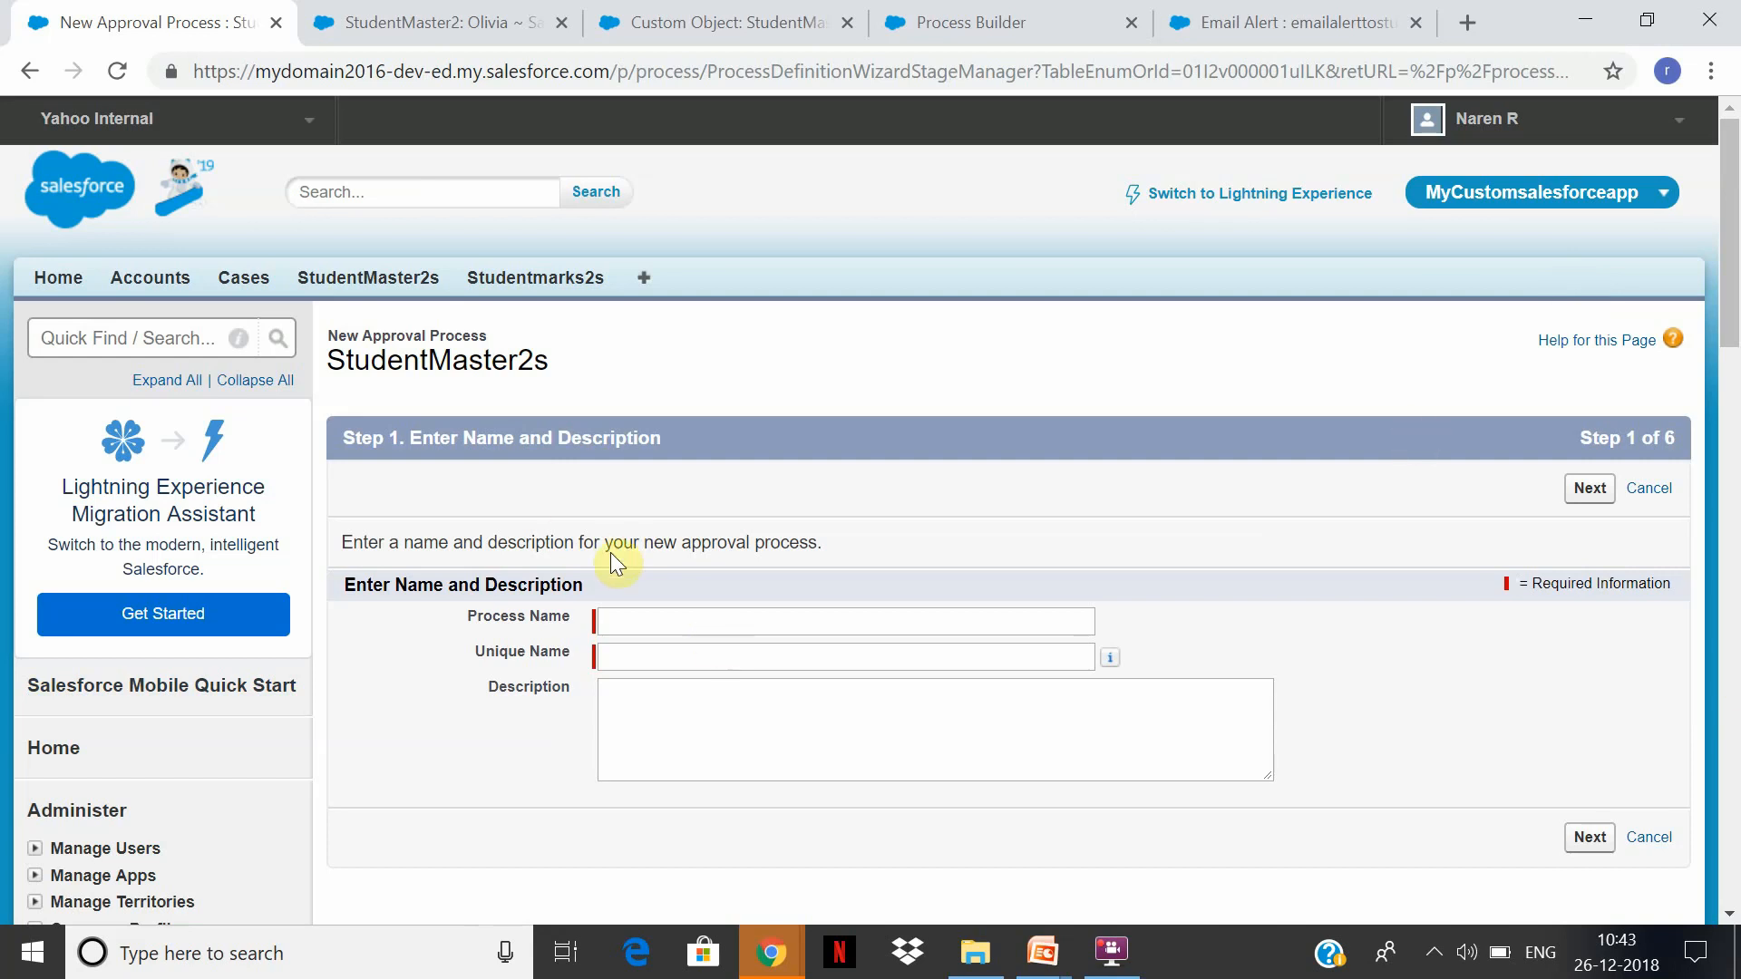
pyautogui.click(639, 622)
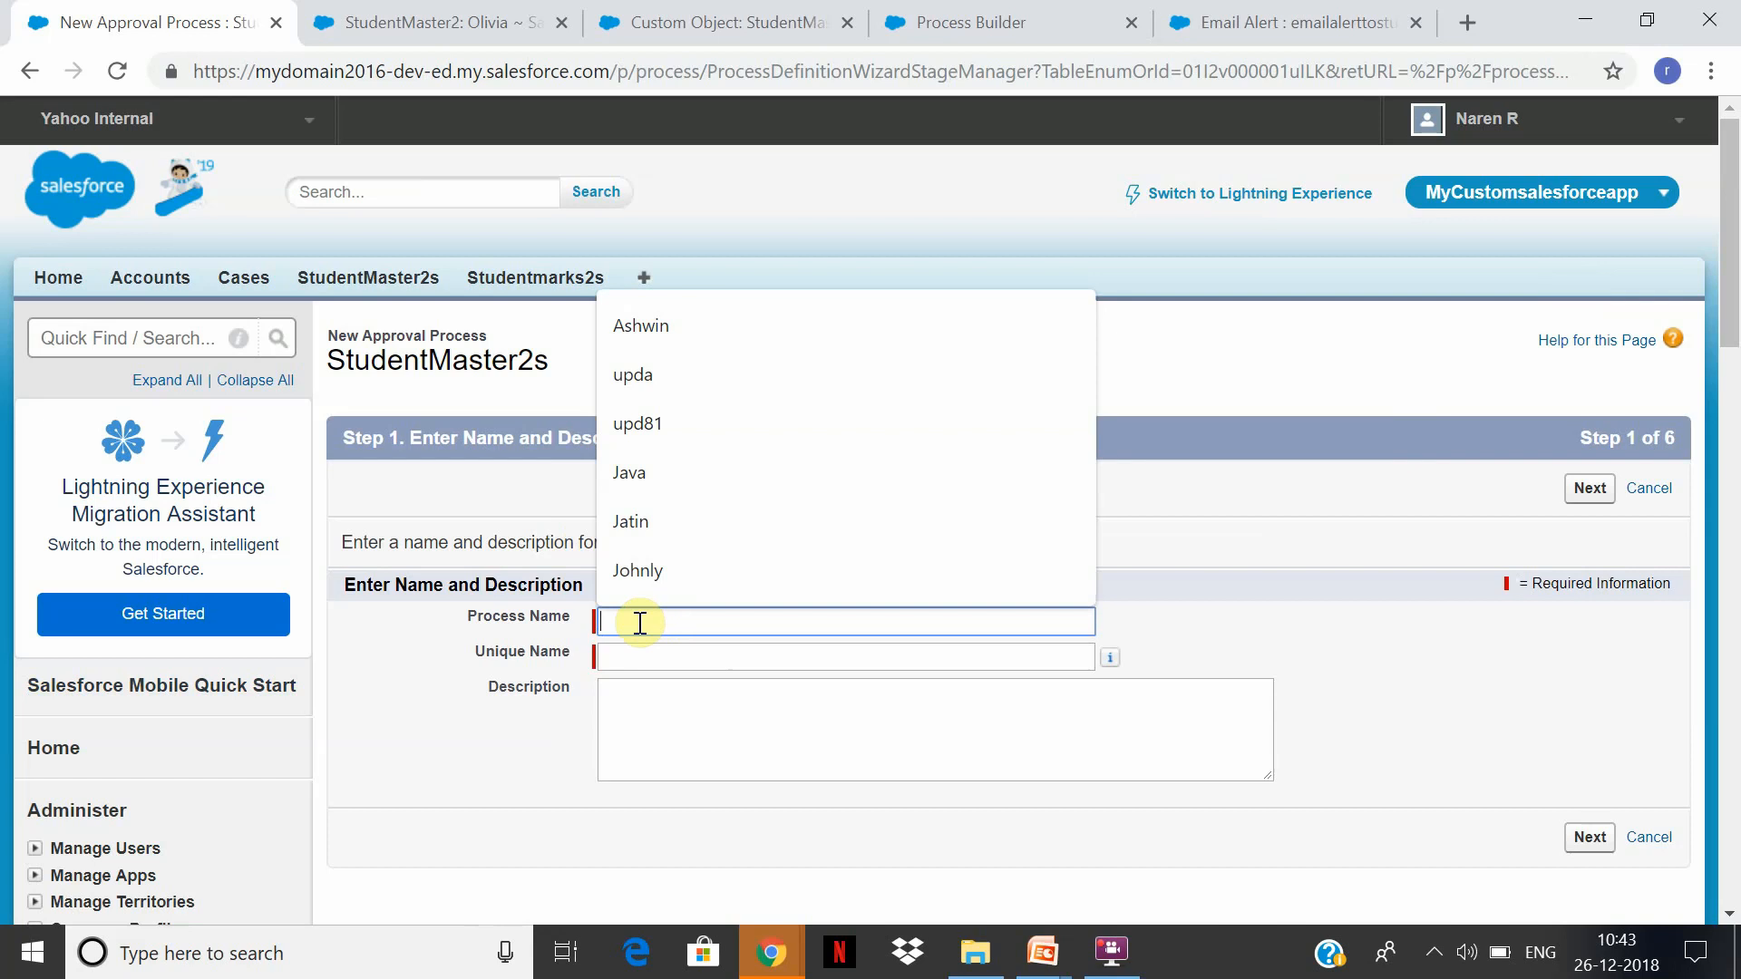
pyautogui.write('tud')
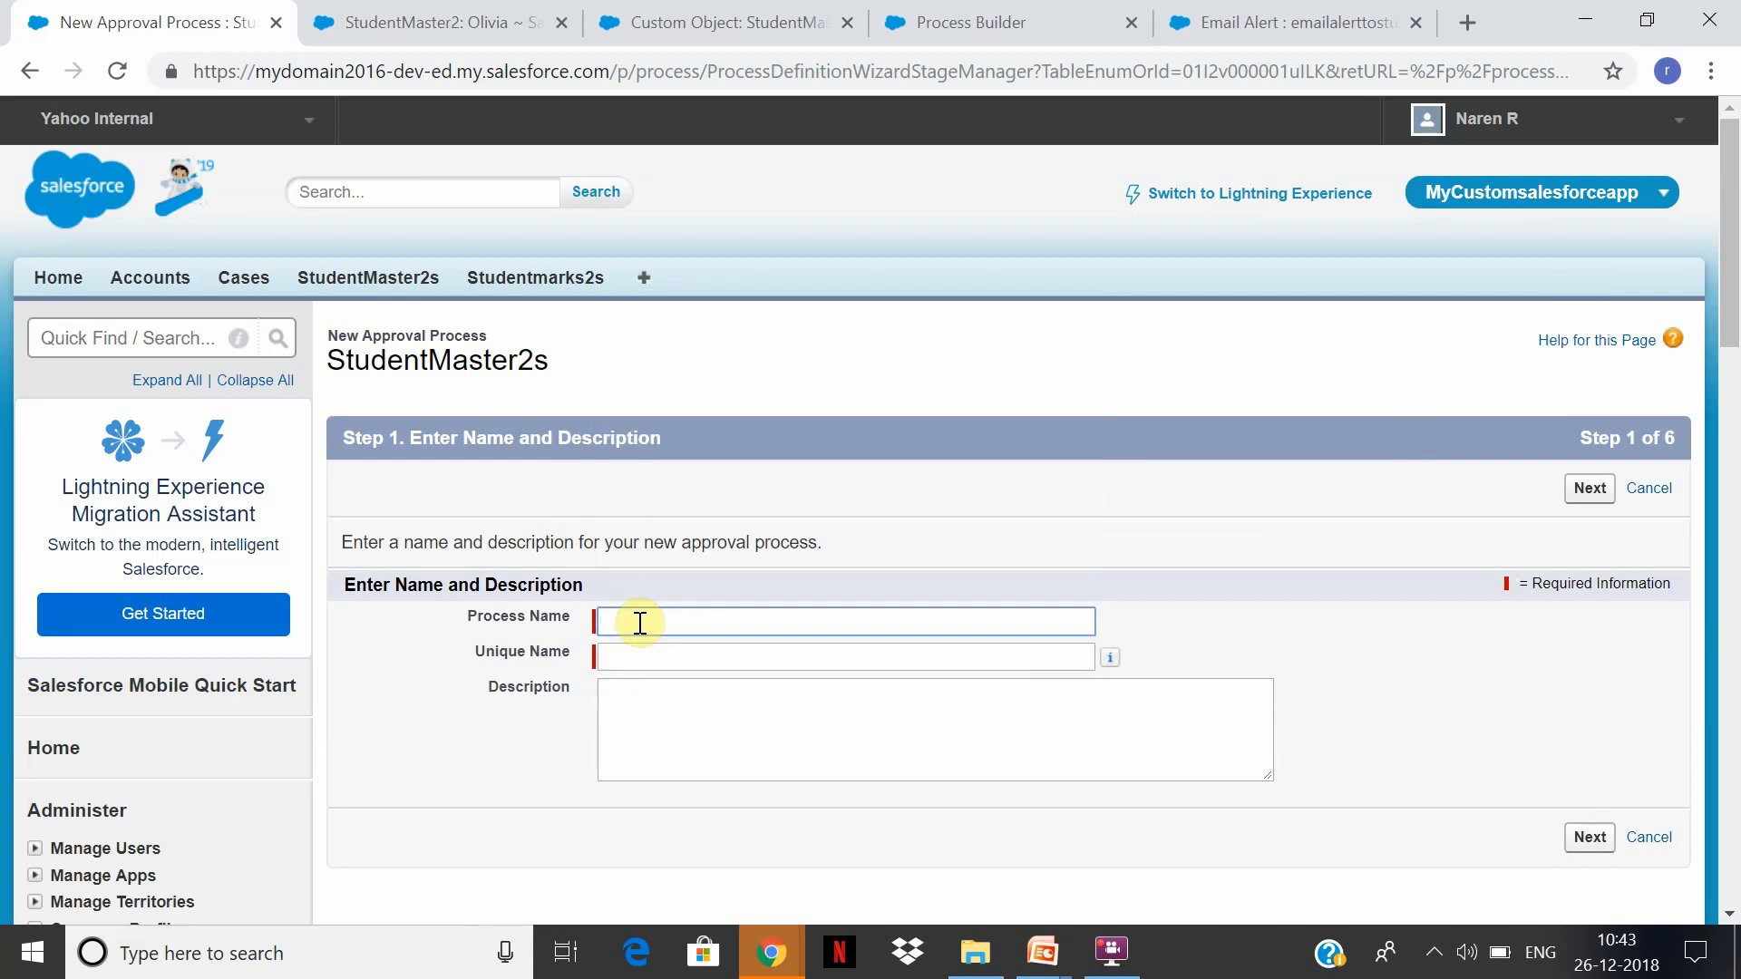
pyautogui.write('Studentmaster2approval')
pyautogui.press('Tab')
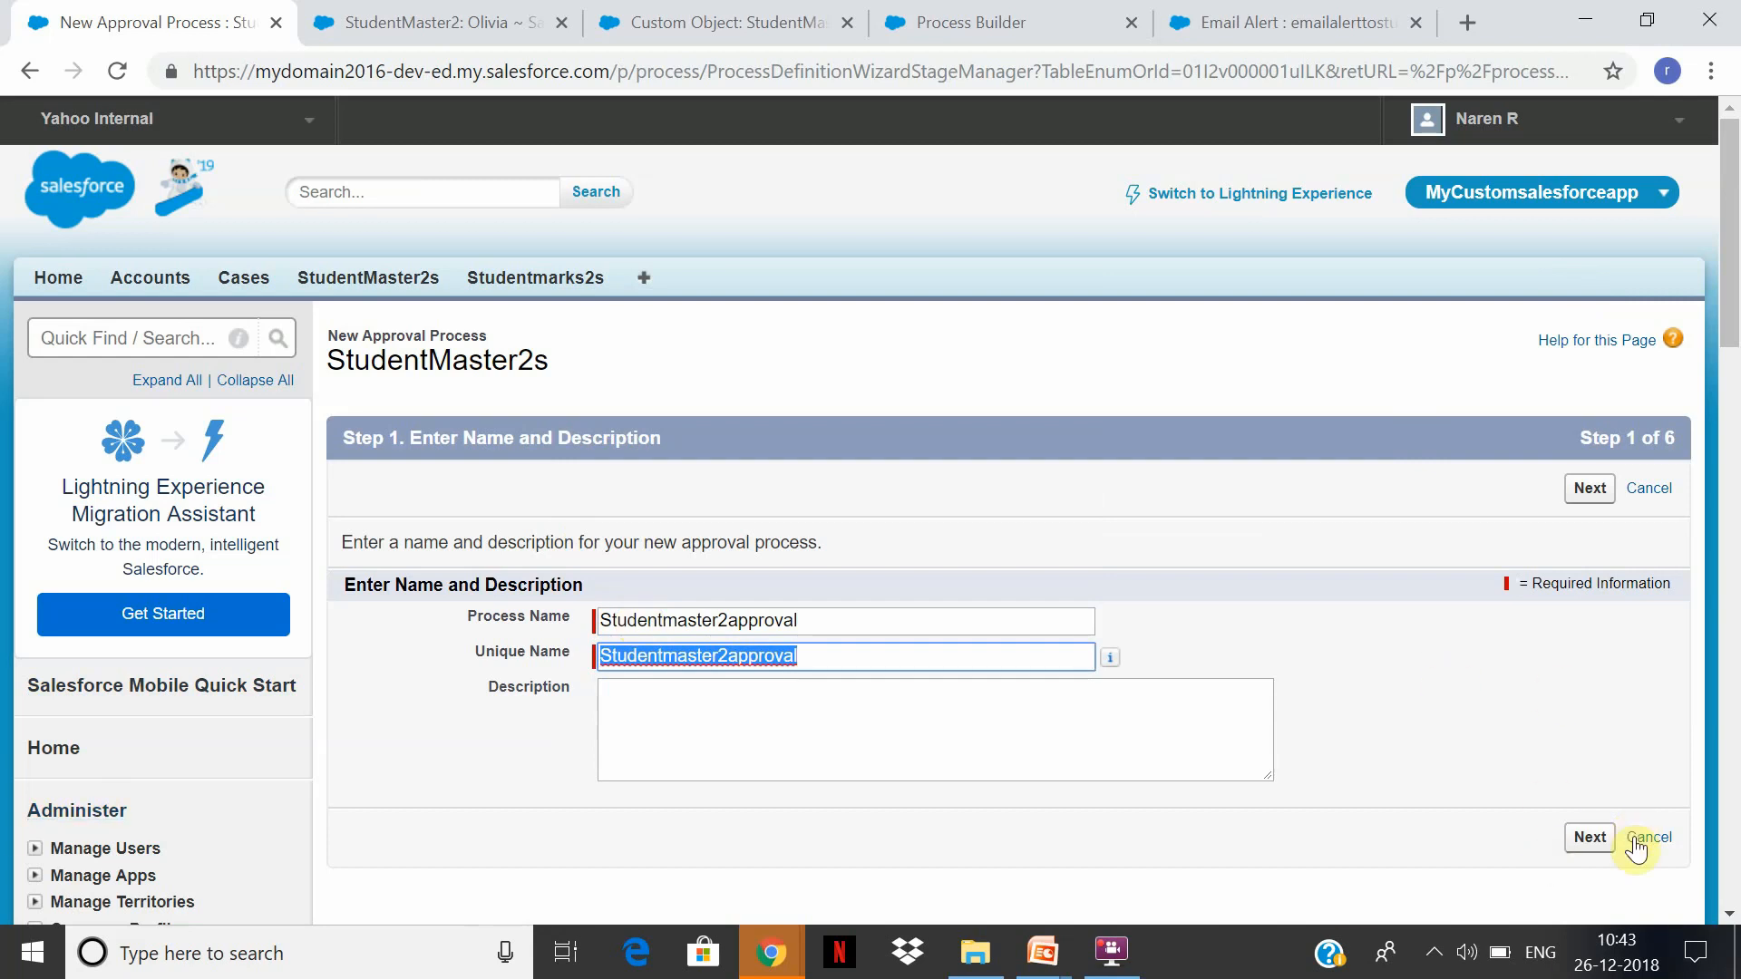
pyautogui.click(1587, 838)
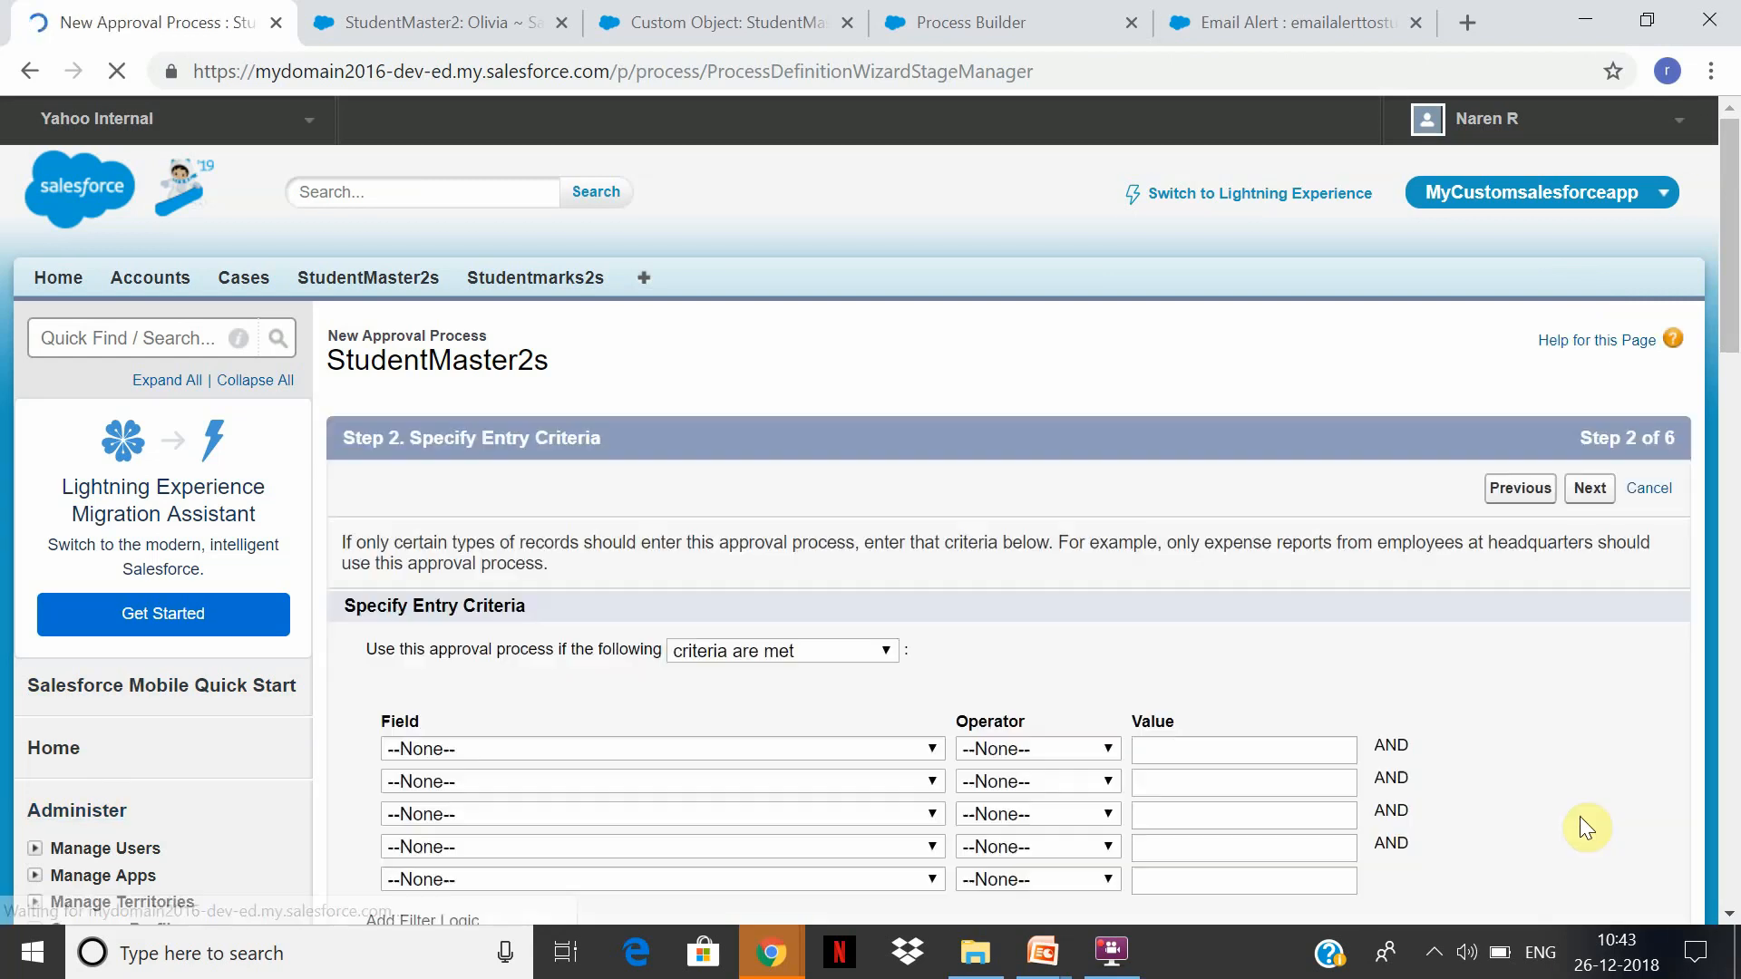
# Set the entry criteria to StudentMaster2: Age less than 0, using the criteria are met option, and continue.
pyautogui.click(875, 661)
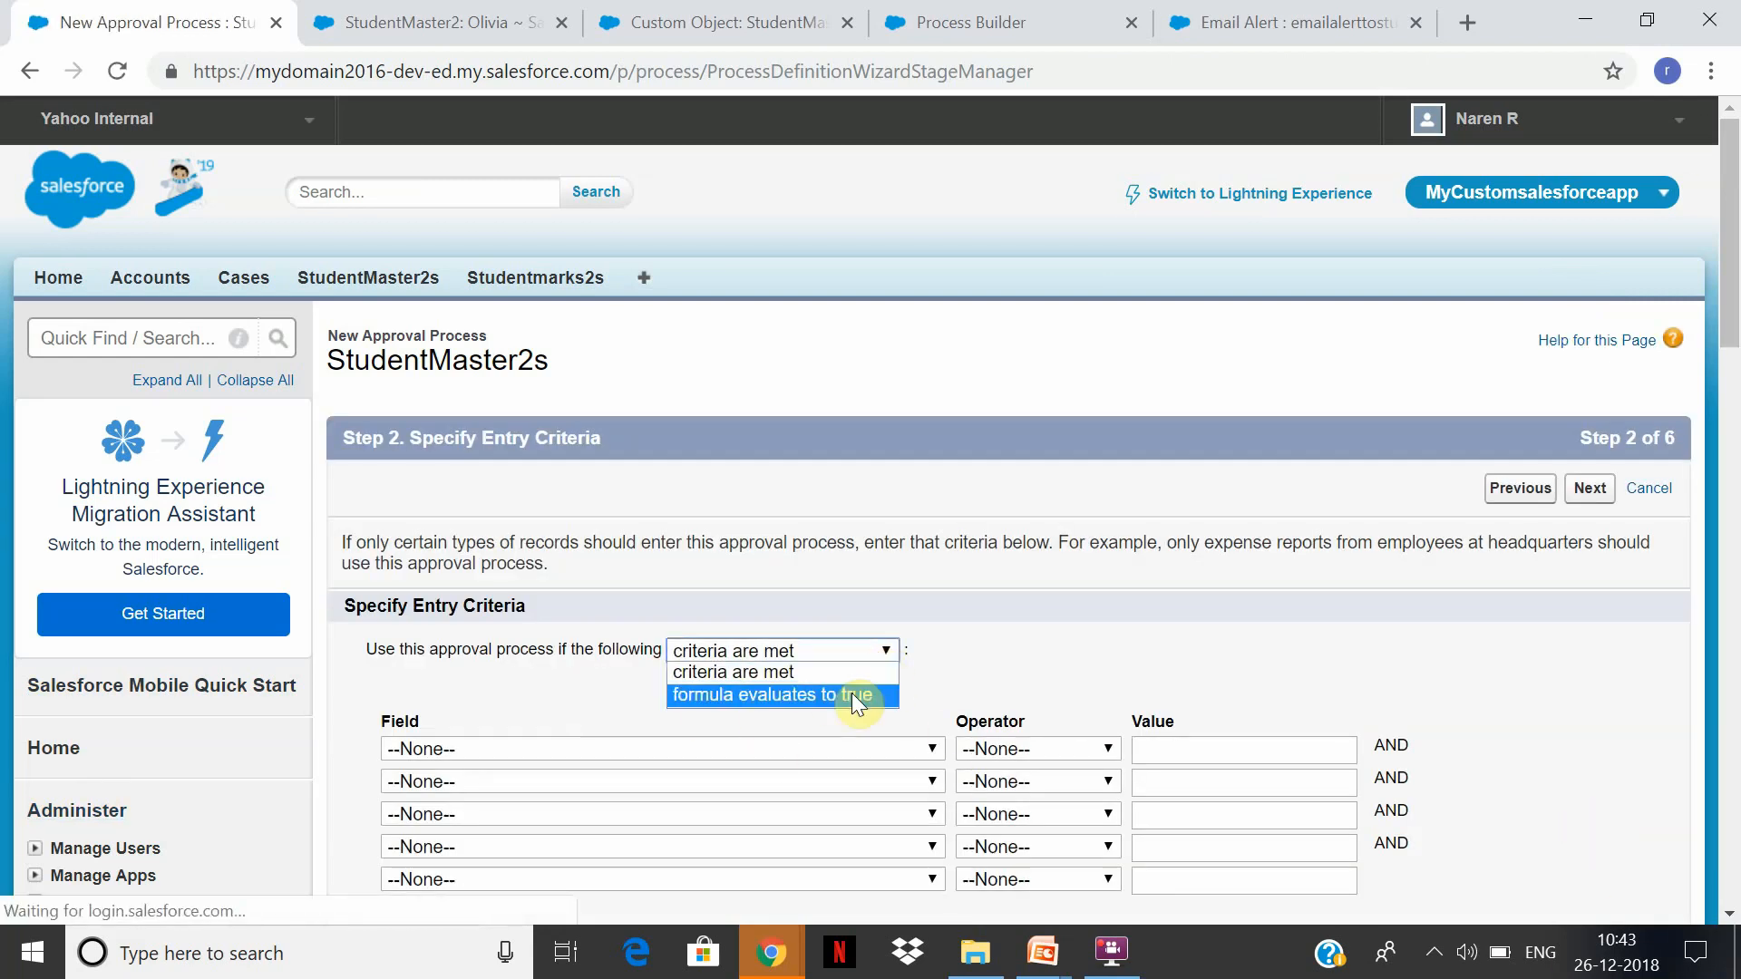
pyautogui.click(858, 672)
pyautogui.click(923, 749)
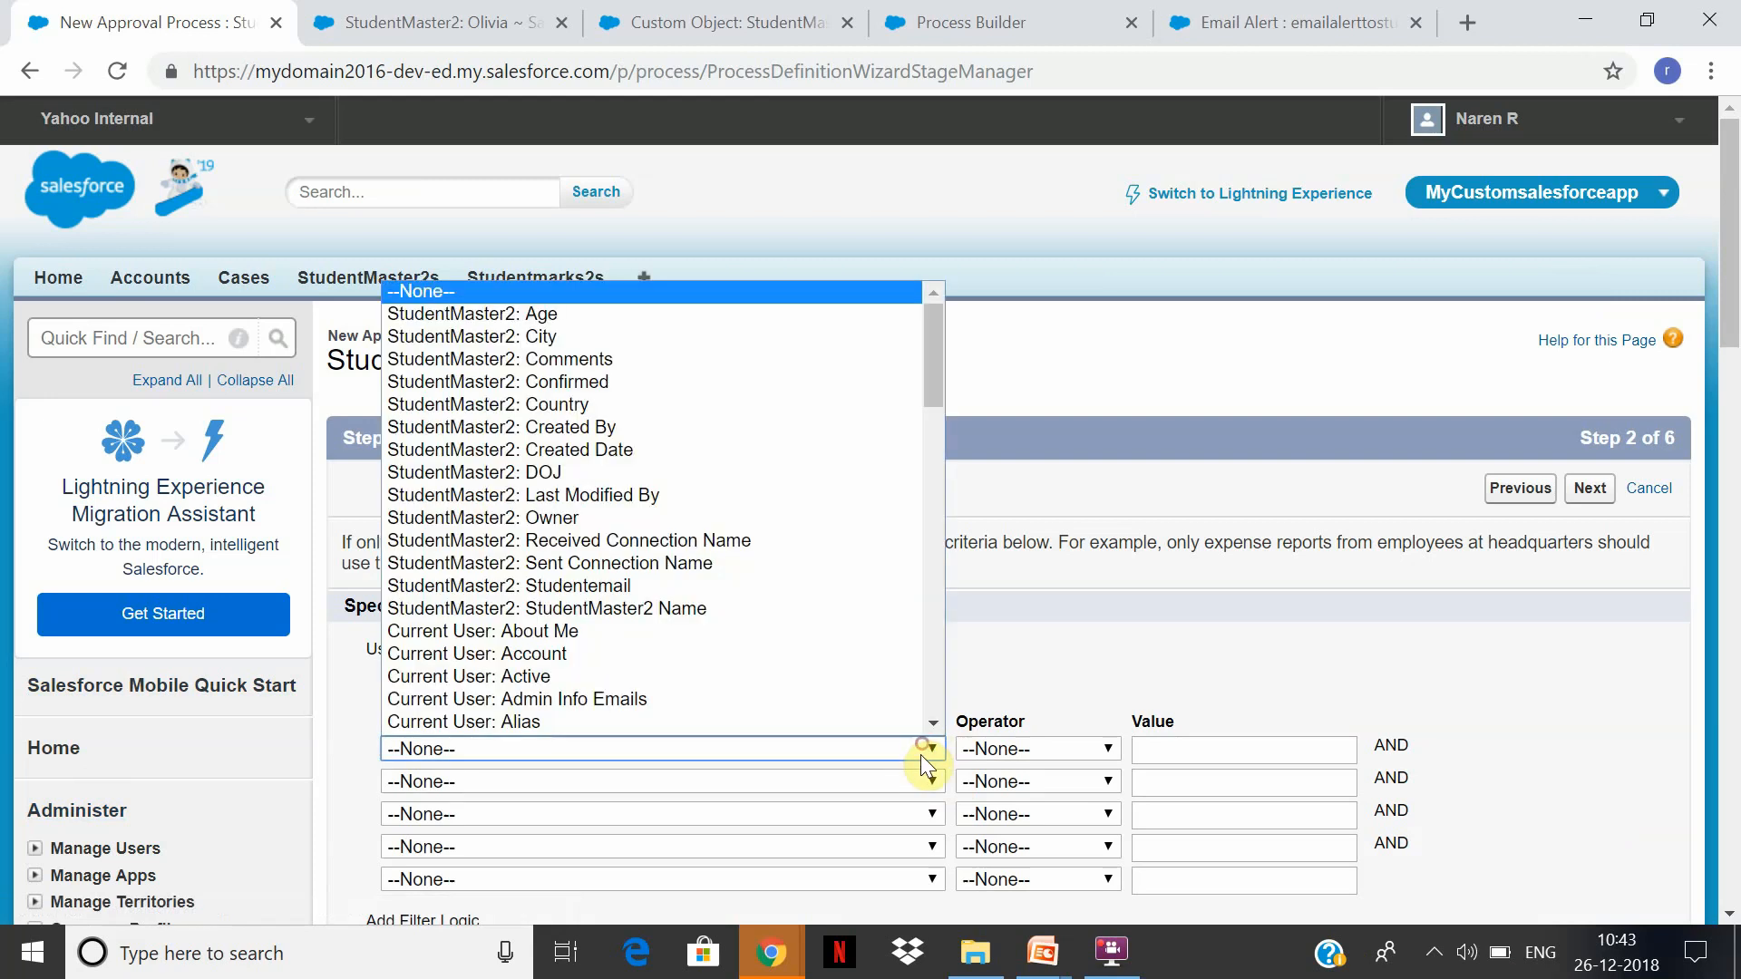
pyautogui.click(722, 316)
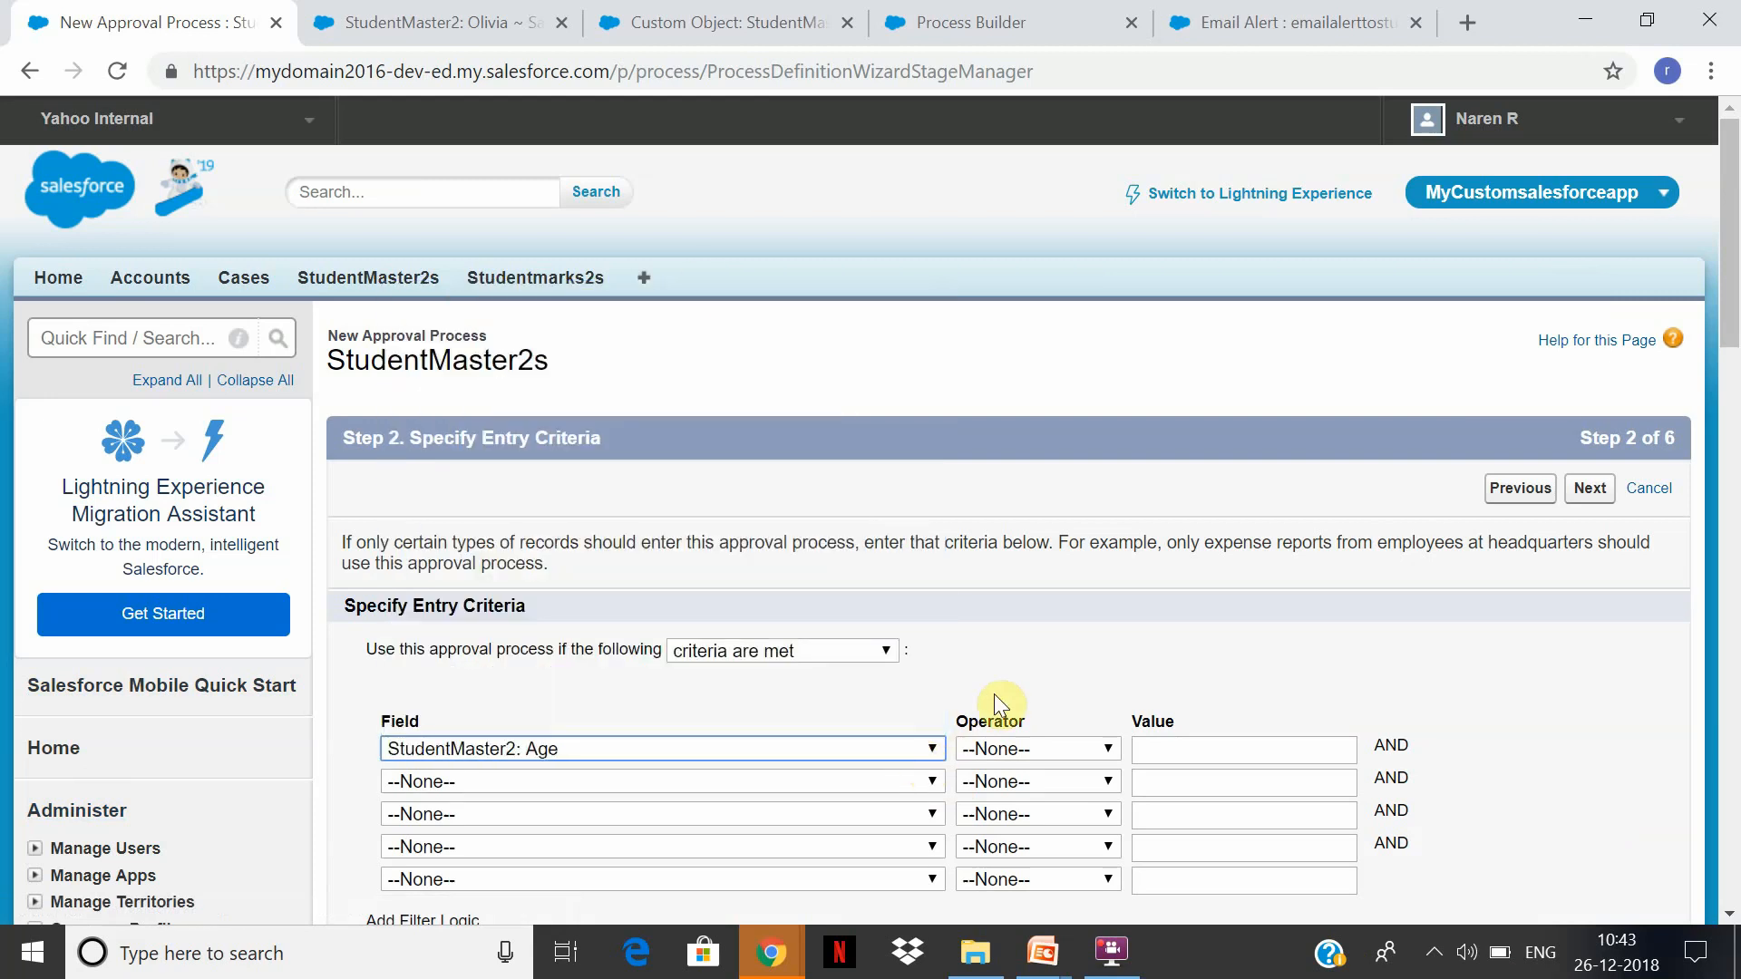
pyautogui.click(1110, 749)
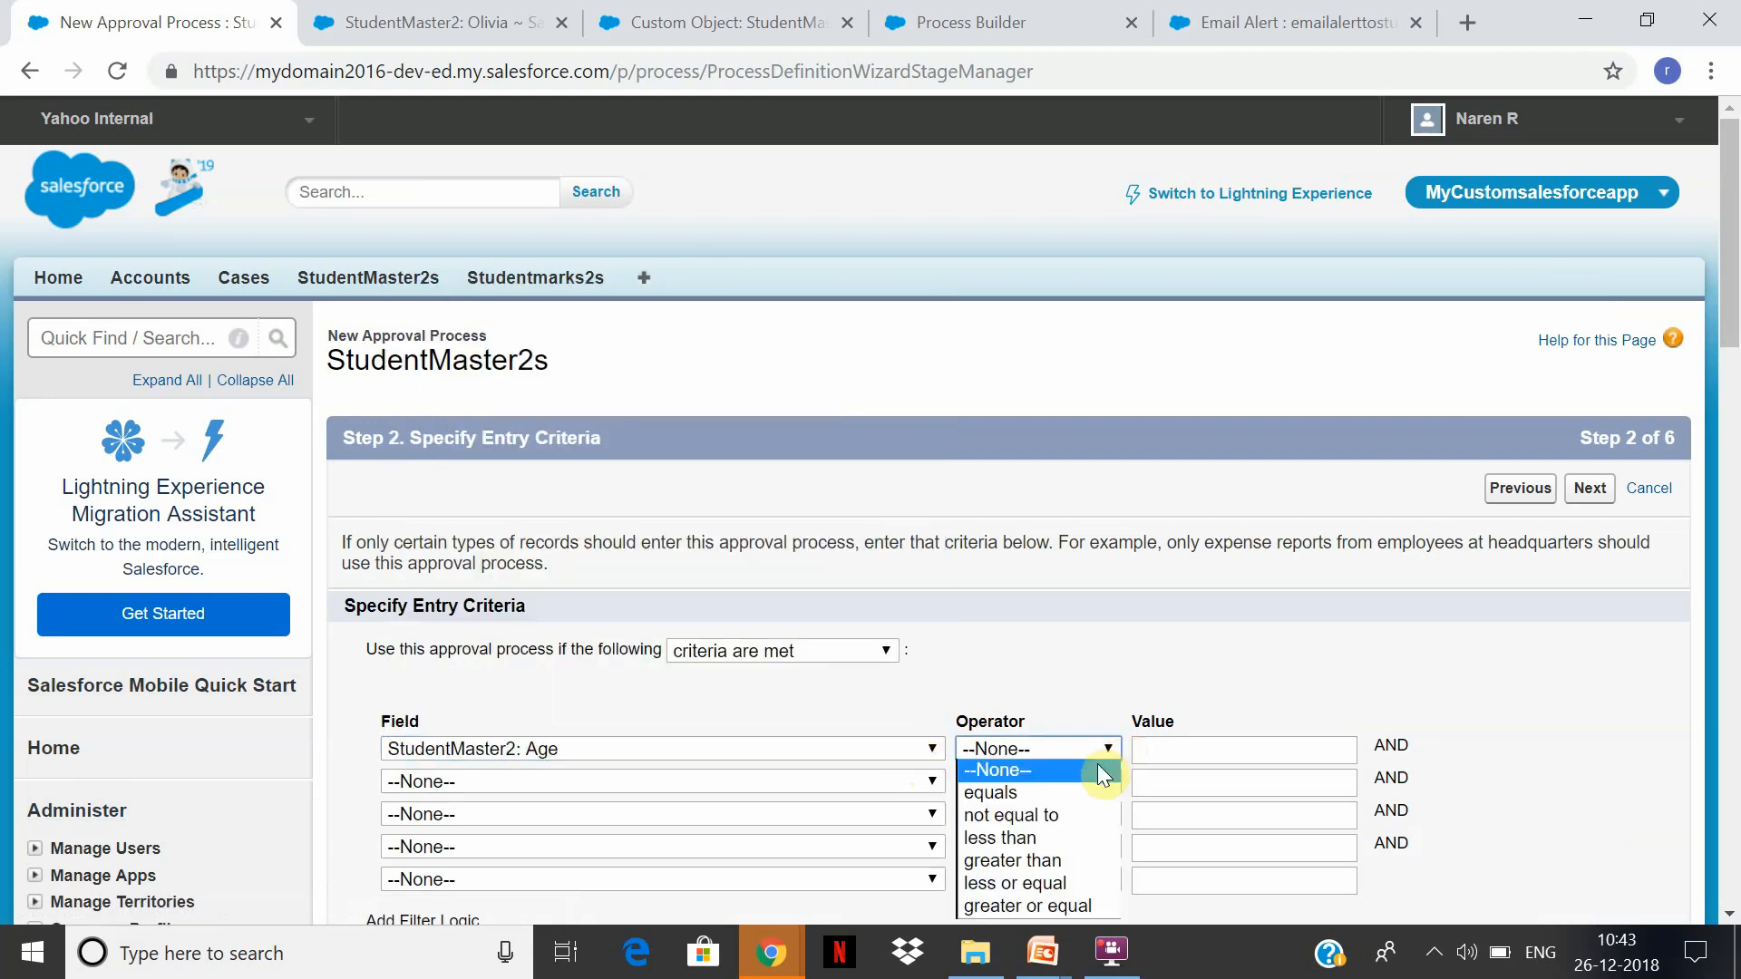
pyautogui.click(1056, 838)
pyautogui.click(1215, 749)
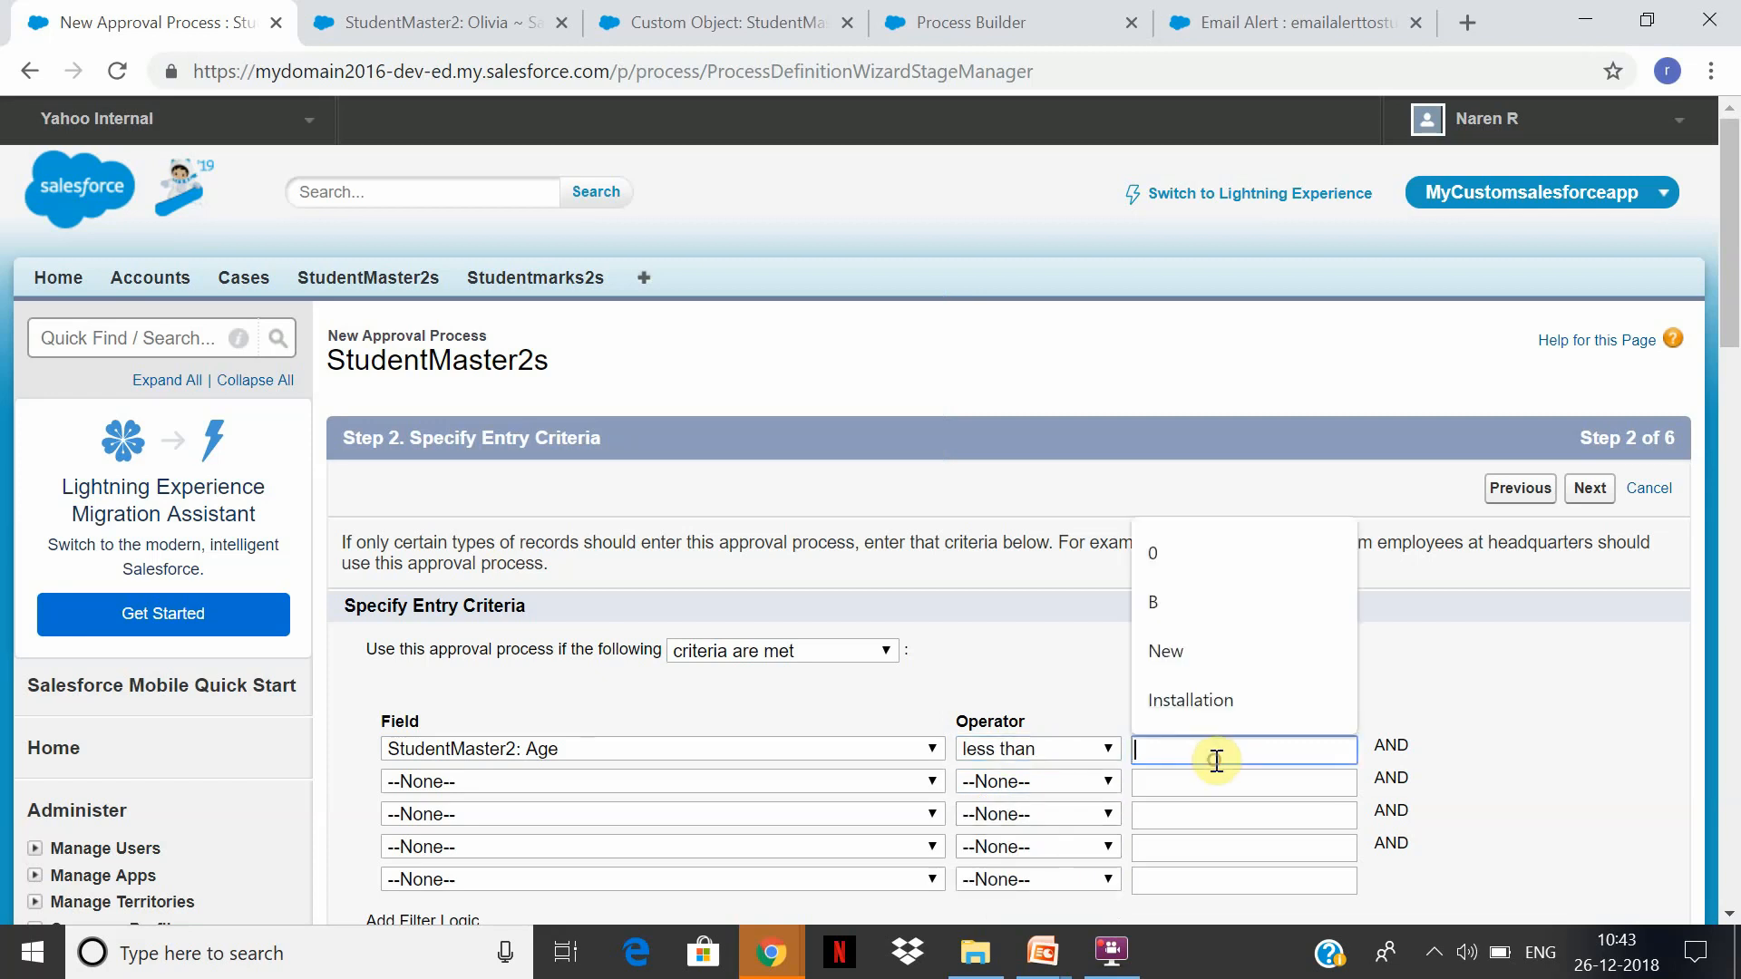
pyautogui.write('0')
pyautogui.click(1598, 775)
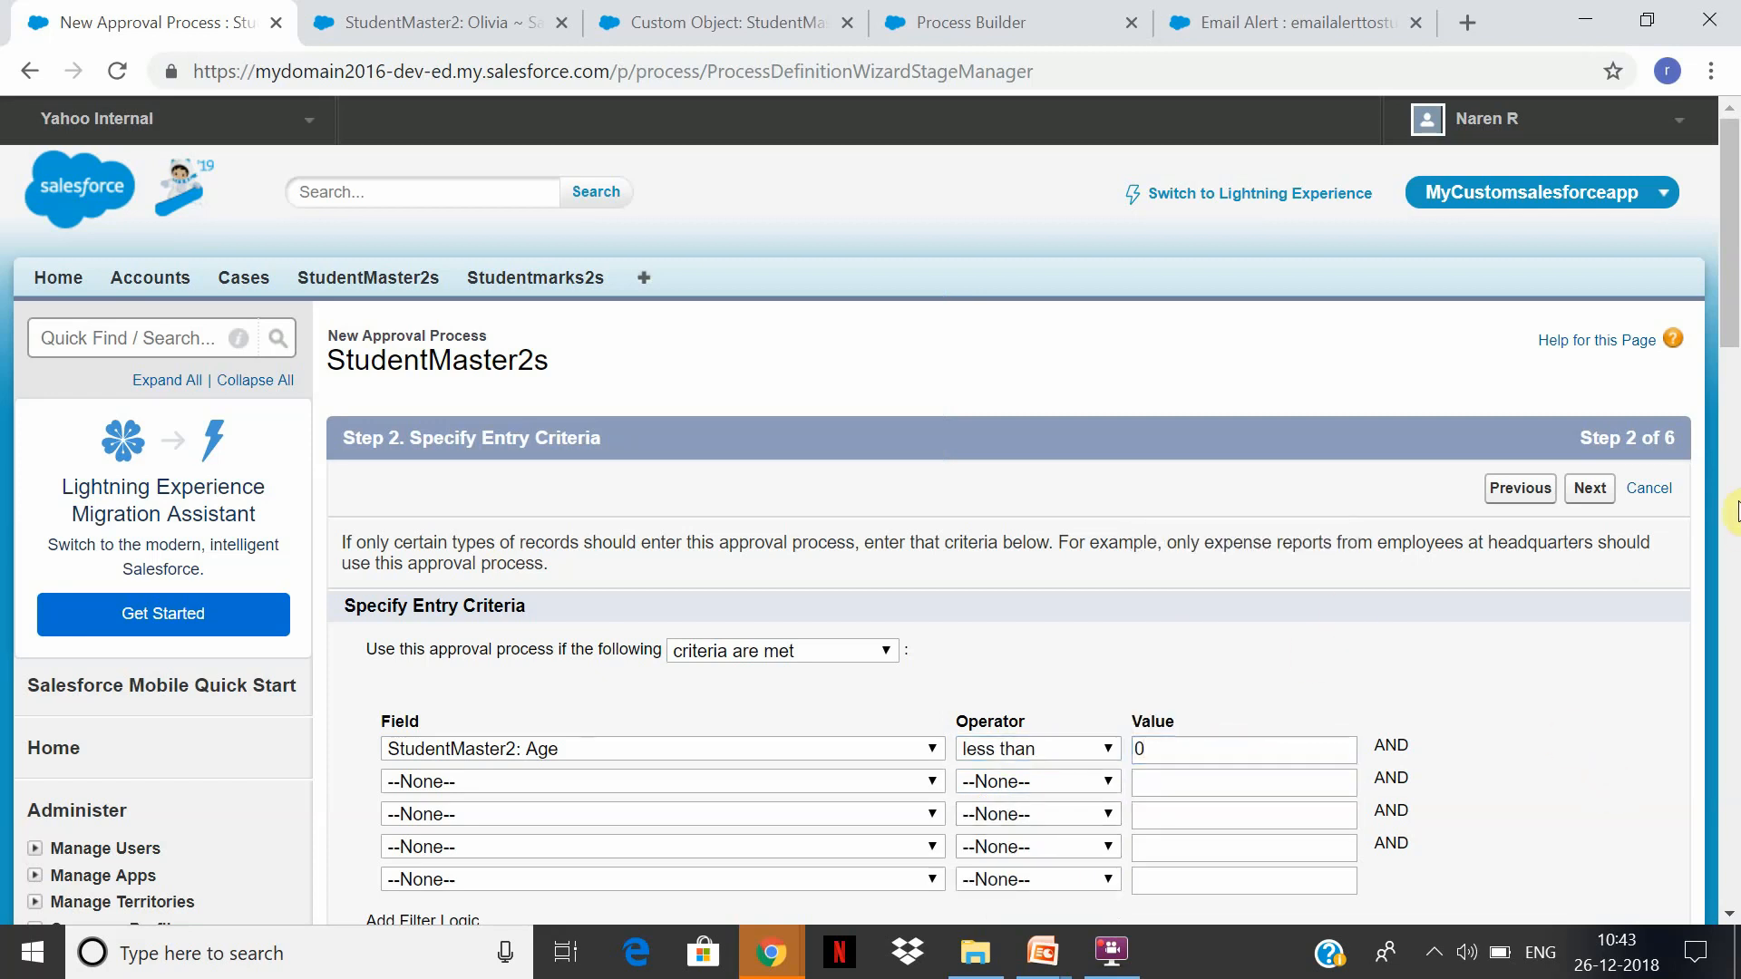
pyautogui.scroll(-3, 1734, 288)
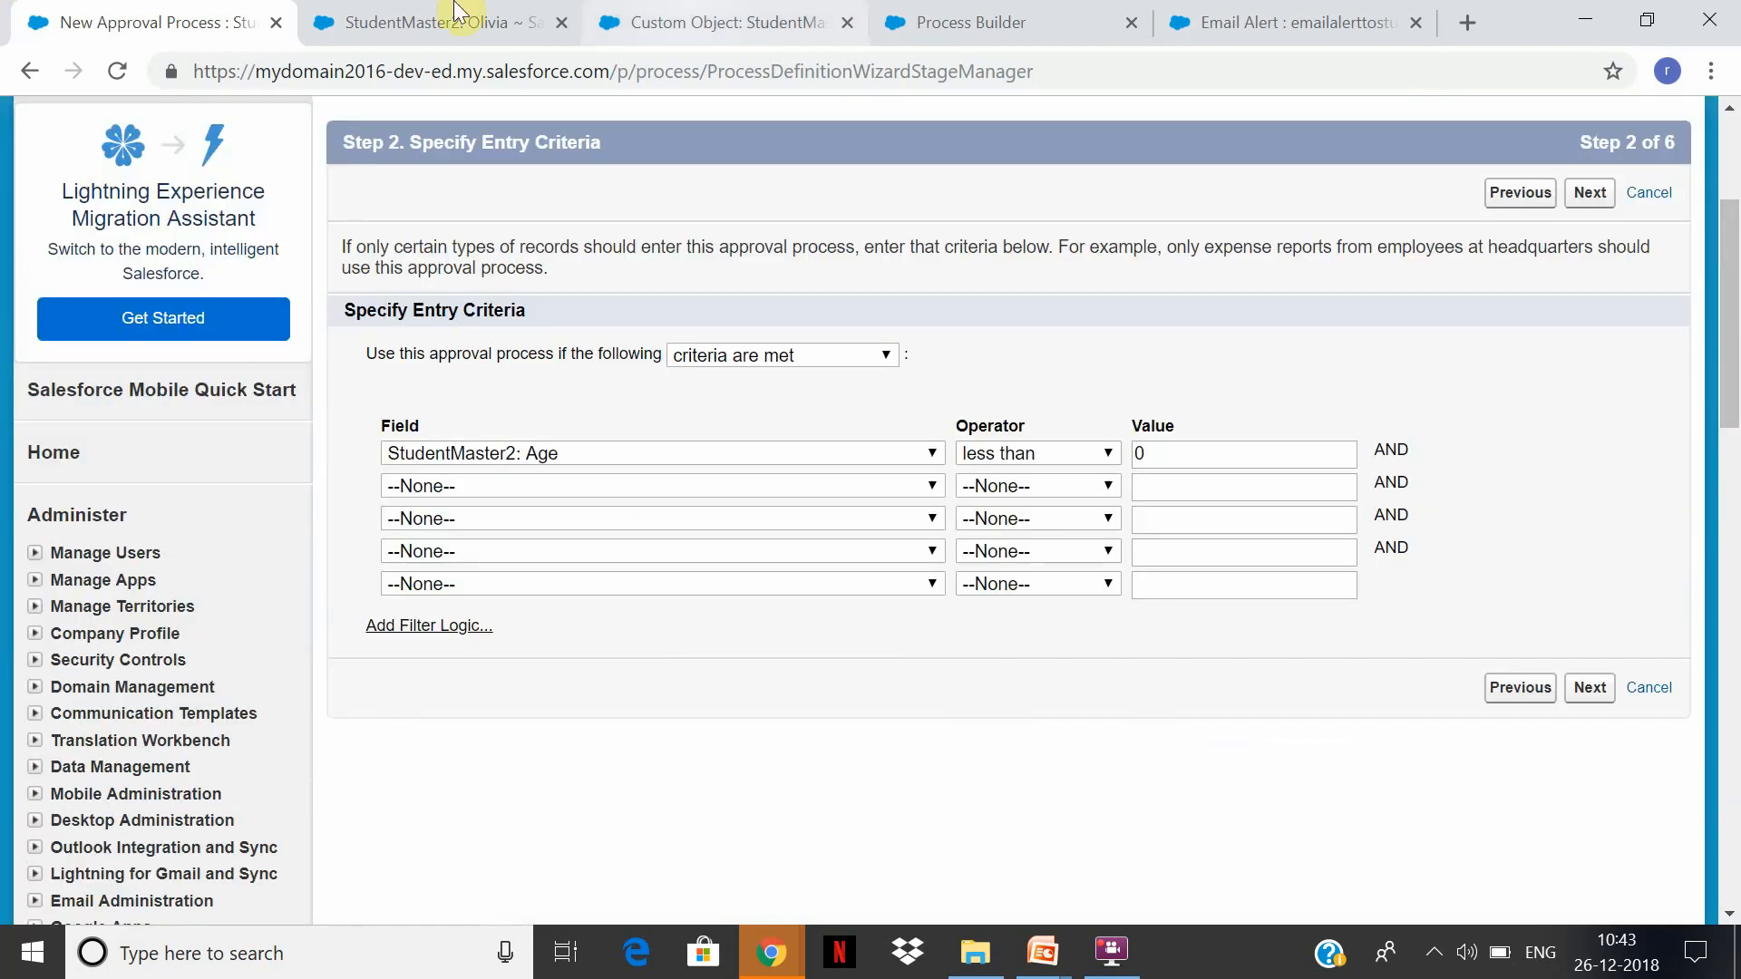
pyautogui.click(1601, 200)
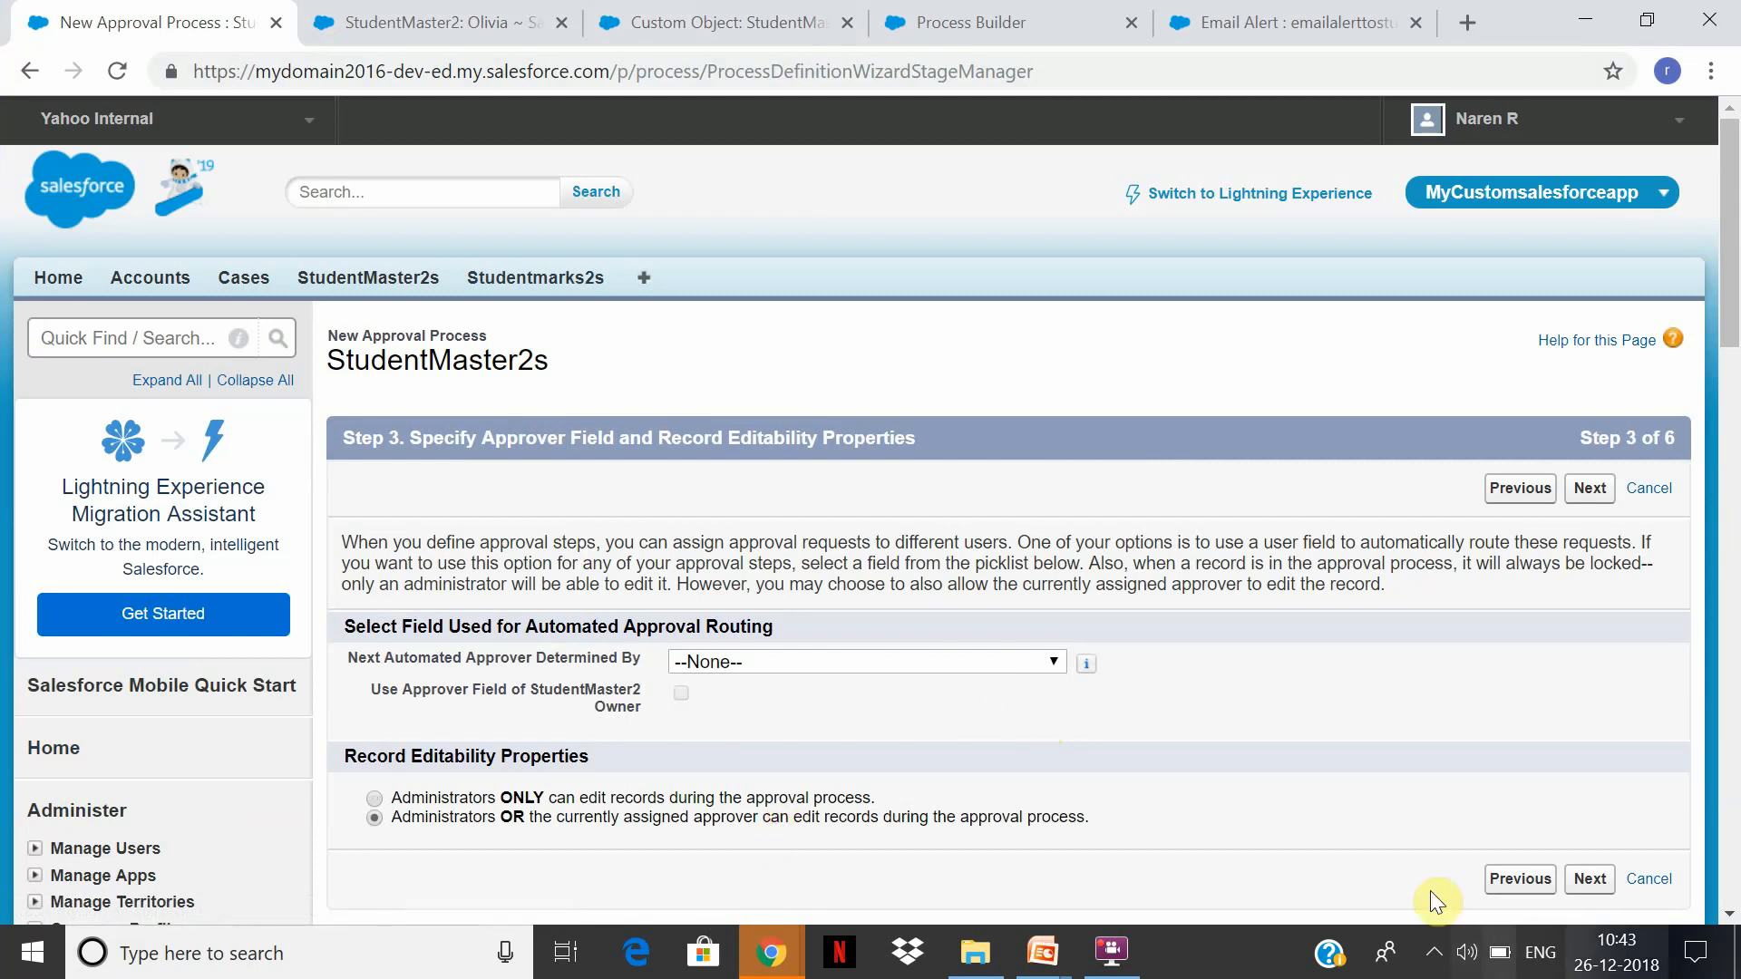
# Accept the default approver and editability settings, then assign Approval template as the approval assignment email template and continue.
pyautogui.click(1611, 880)
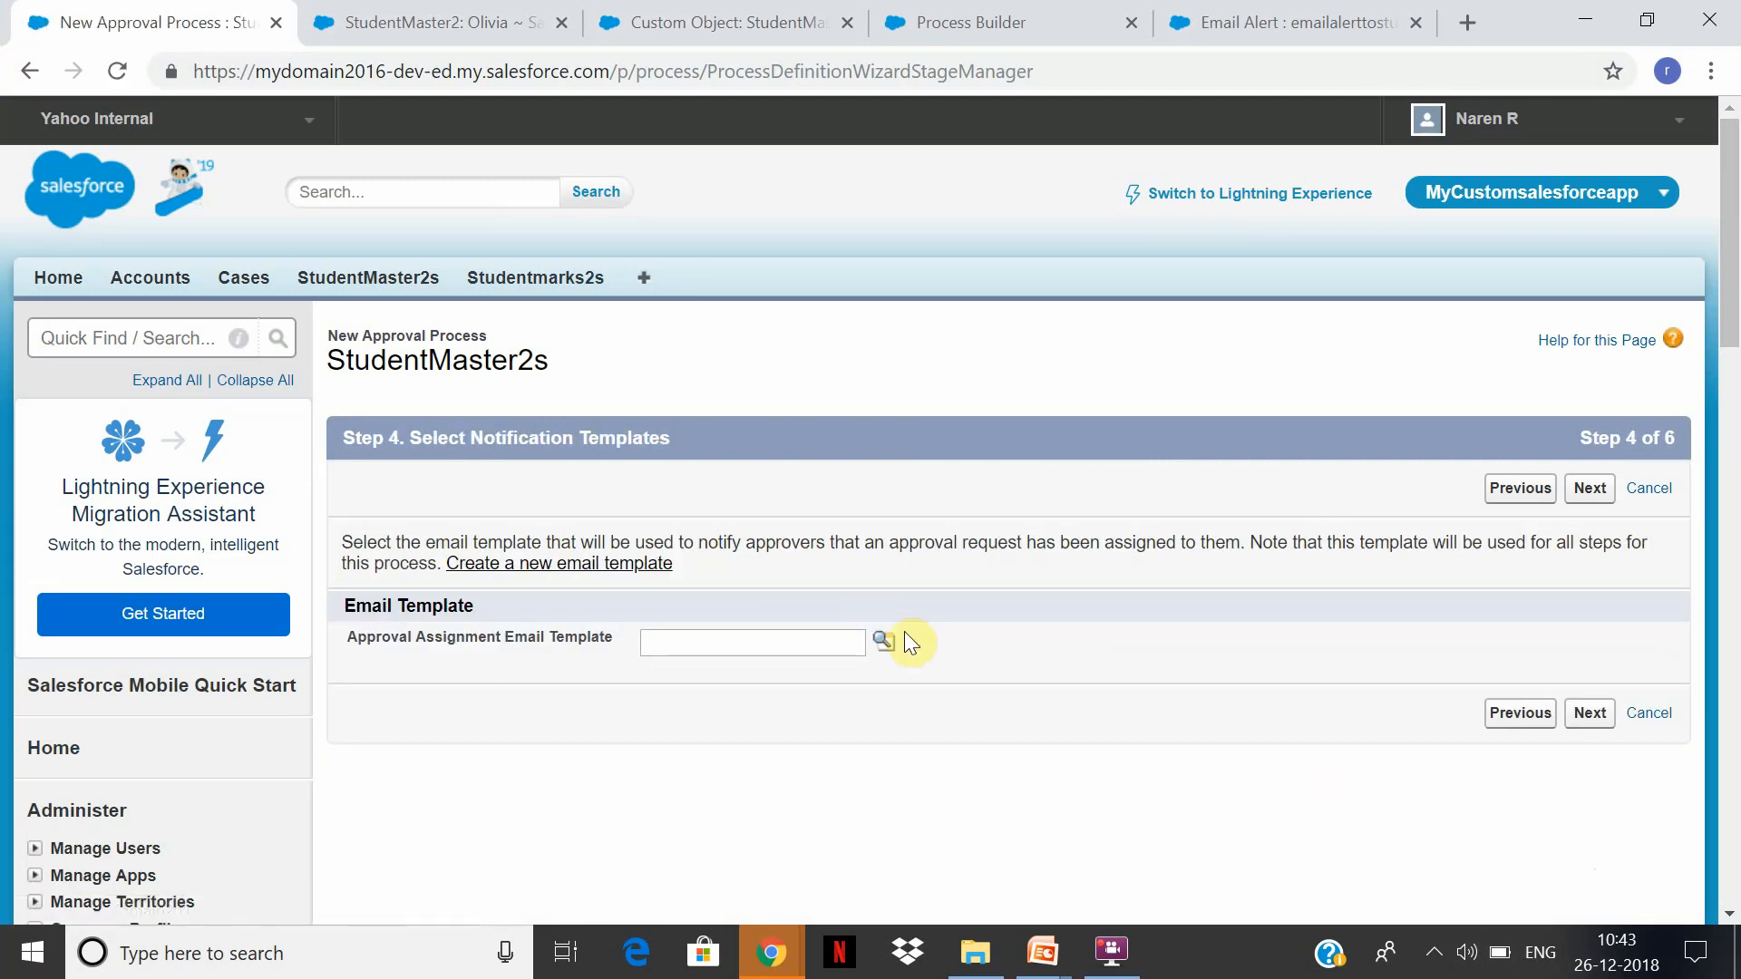
pyautogui.click(843, 656)
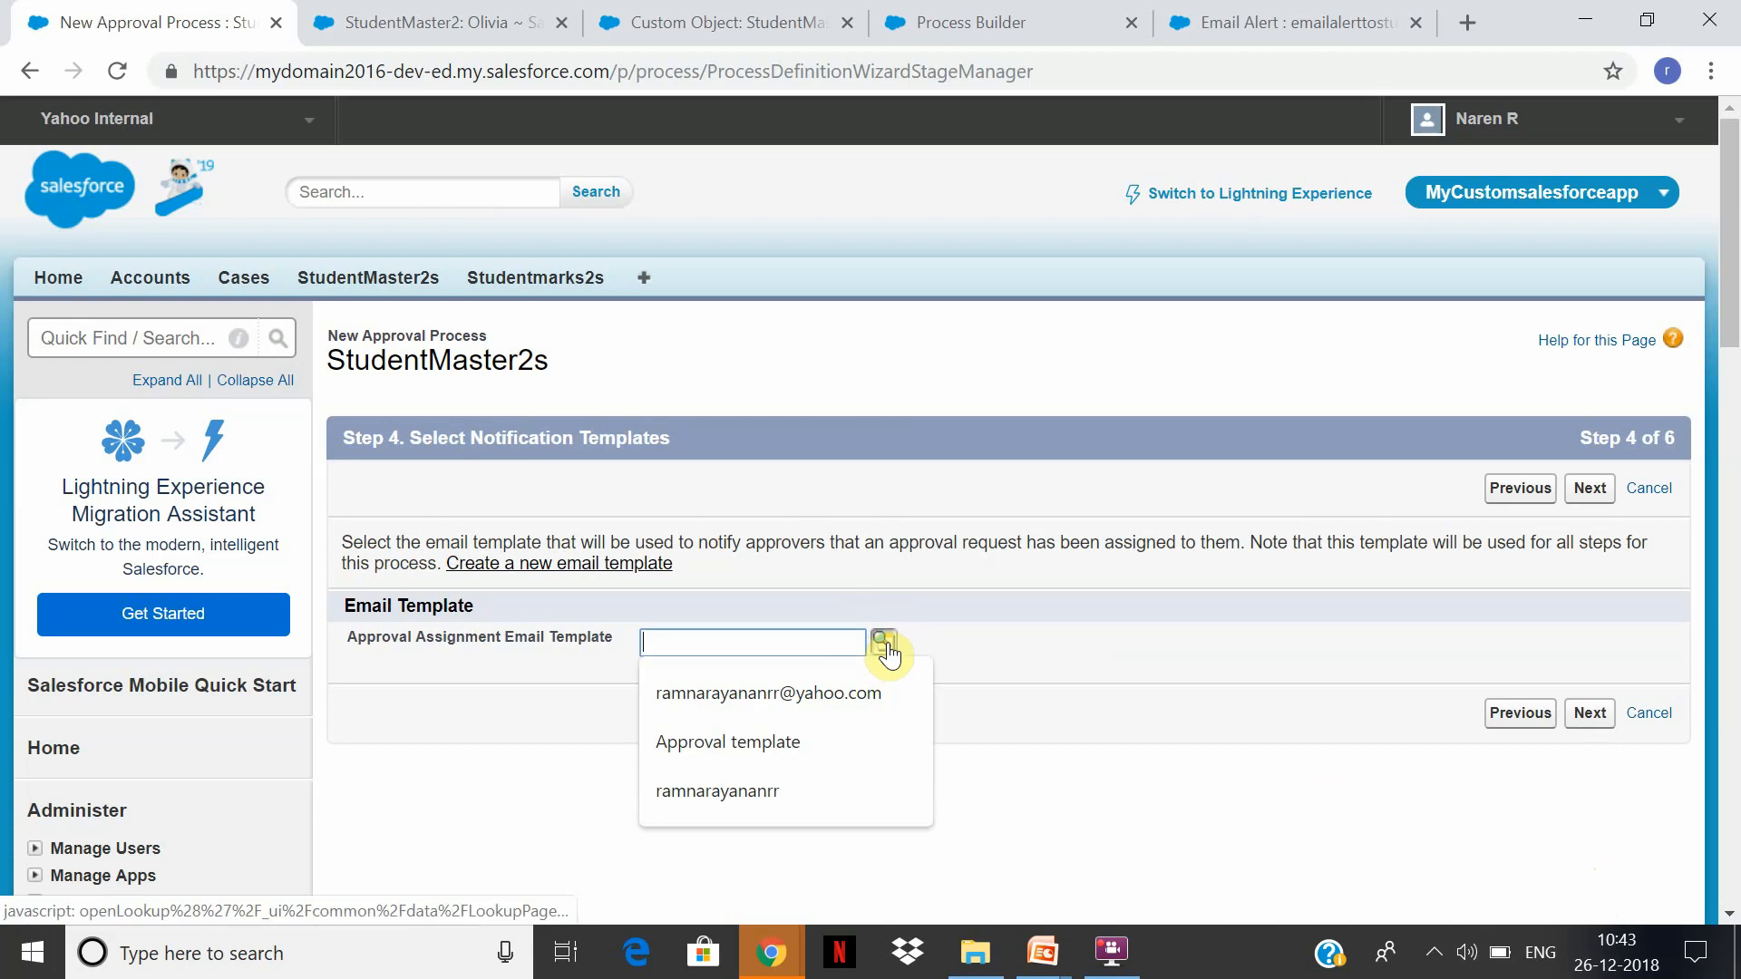
pyautogui.click(824, 745)
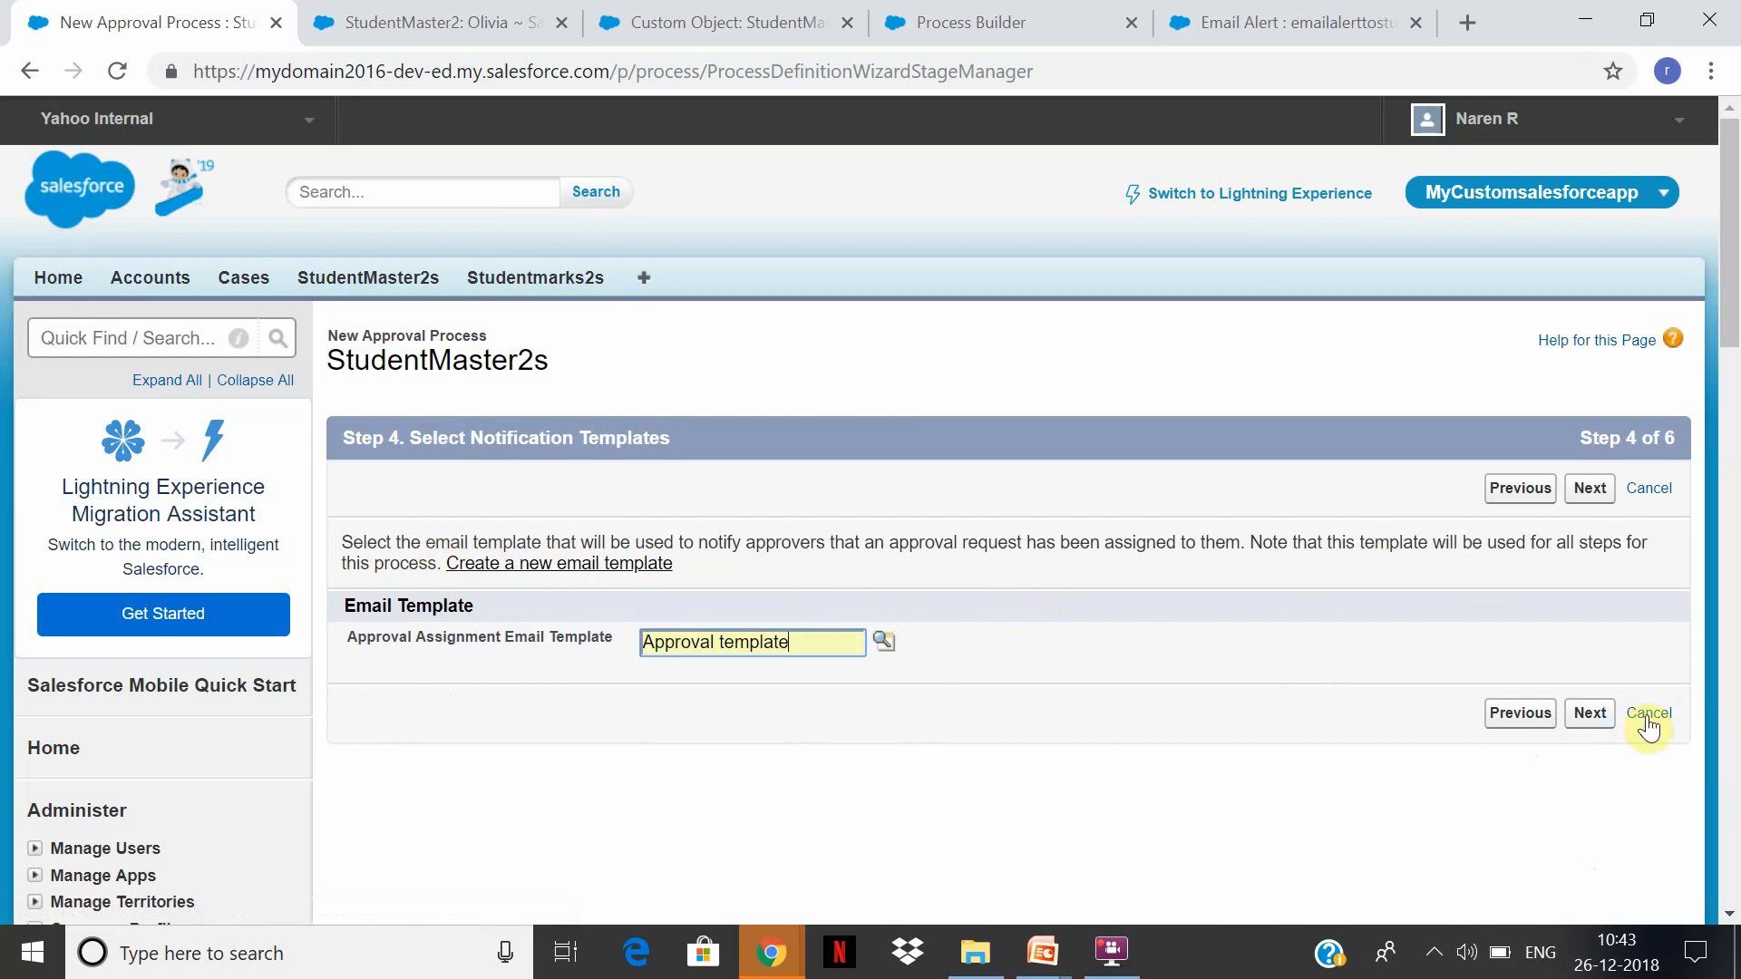
pyautogui.click(1591, 715)
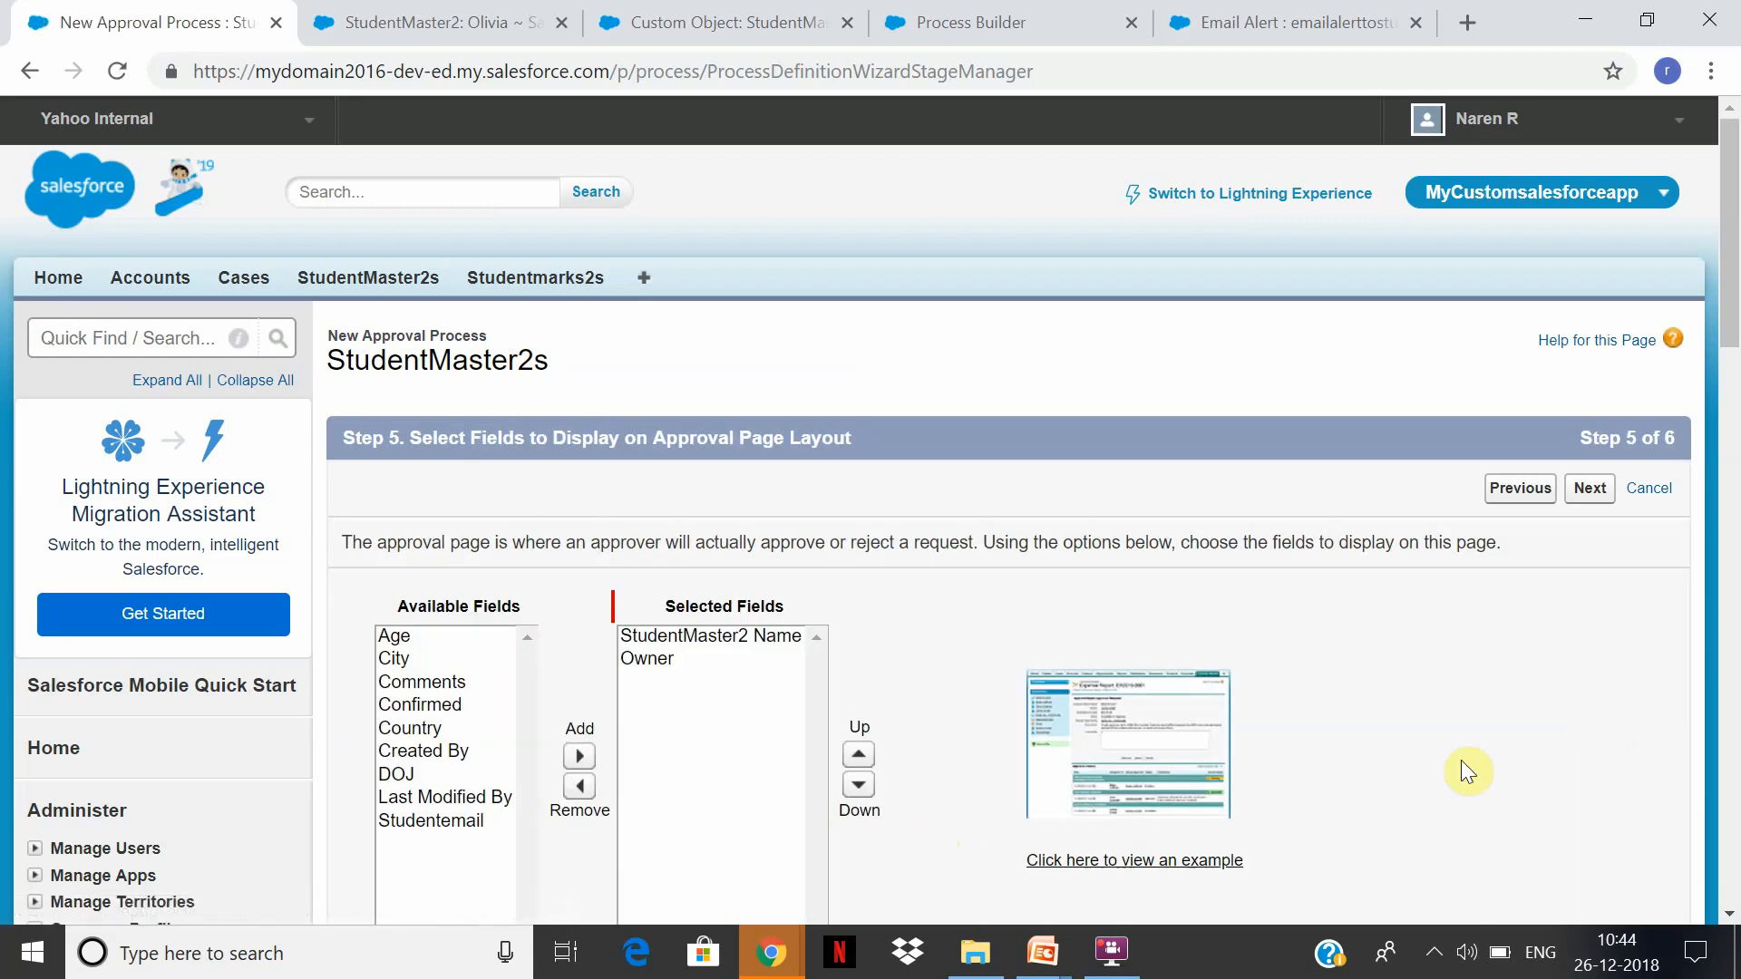
# Keep the default approval page fields and initial submitter settings, and save the approval process.
pyautogui.moveTo(1734, 186); pyautogui.dragTo(1734, 353)
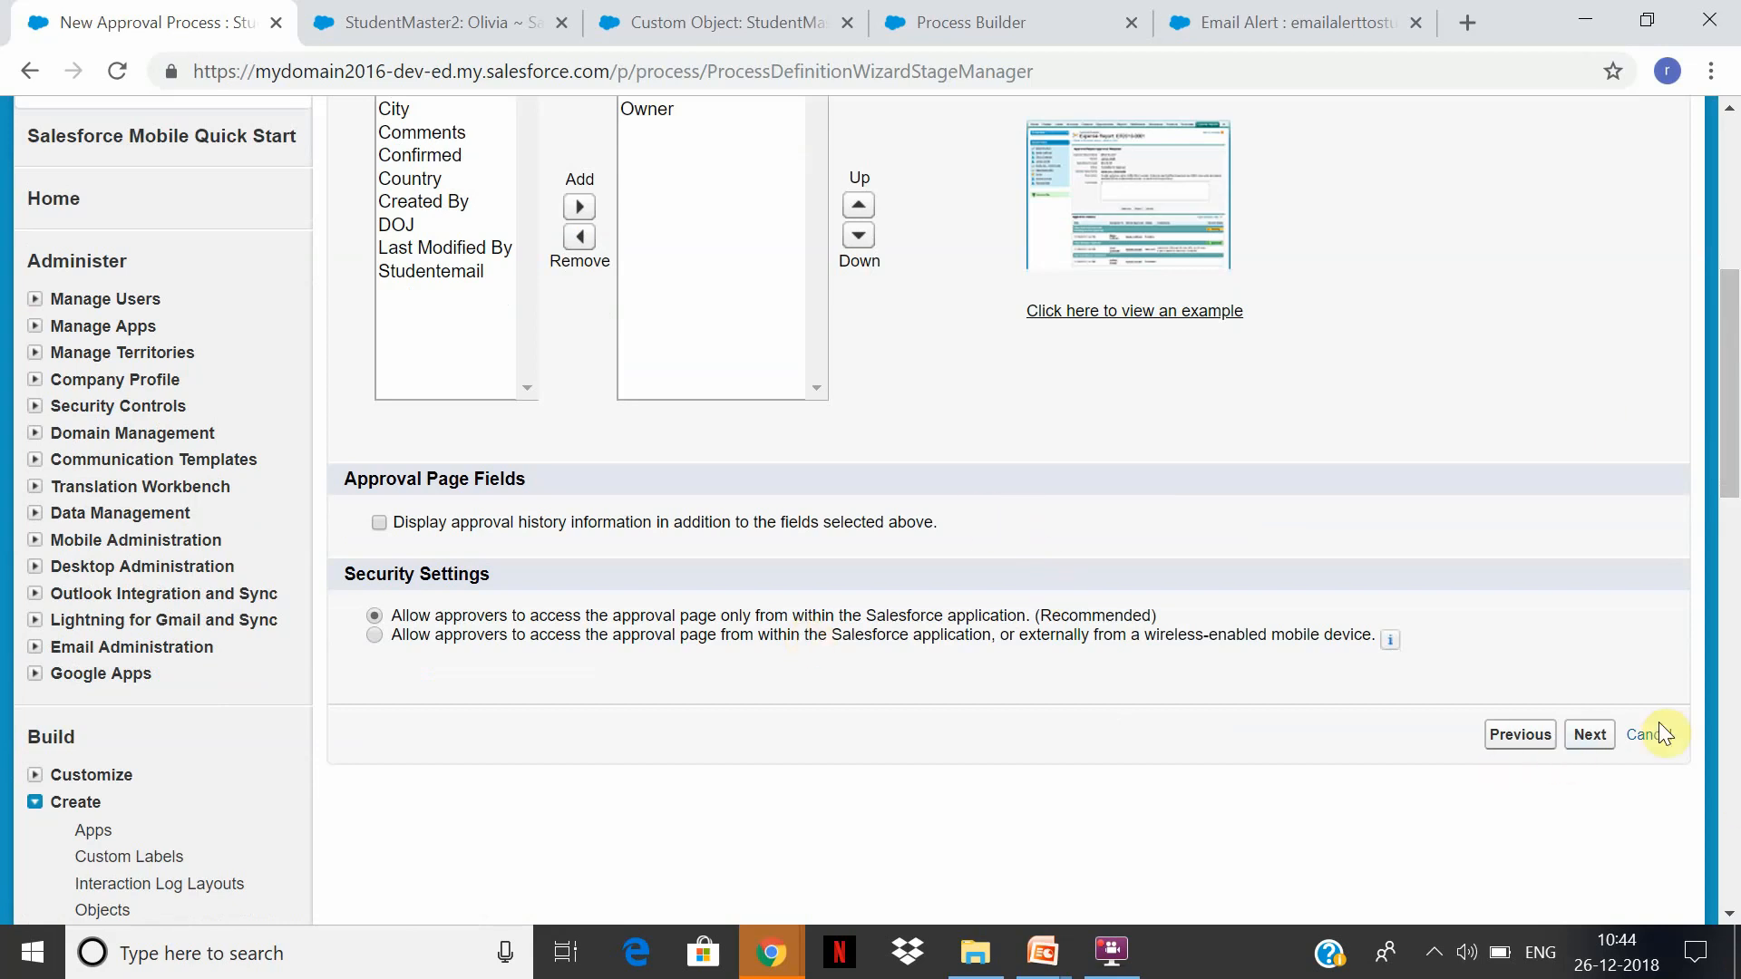
pyautogui.click(1602, 739)
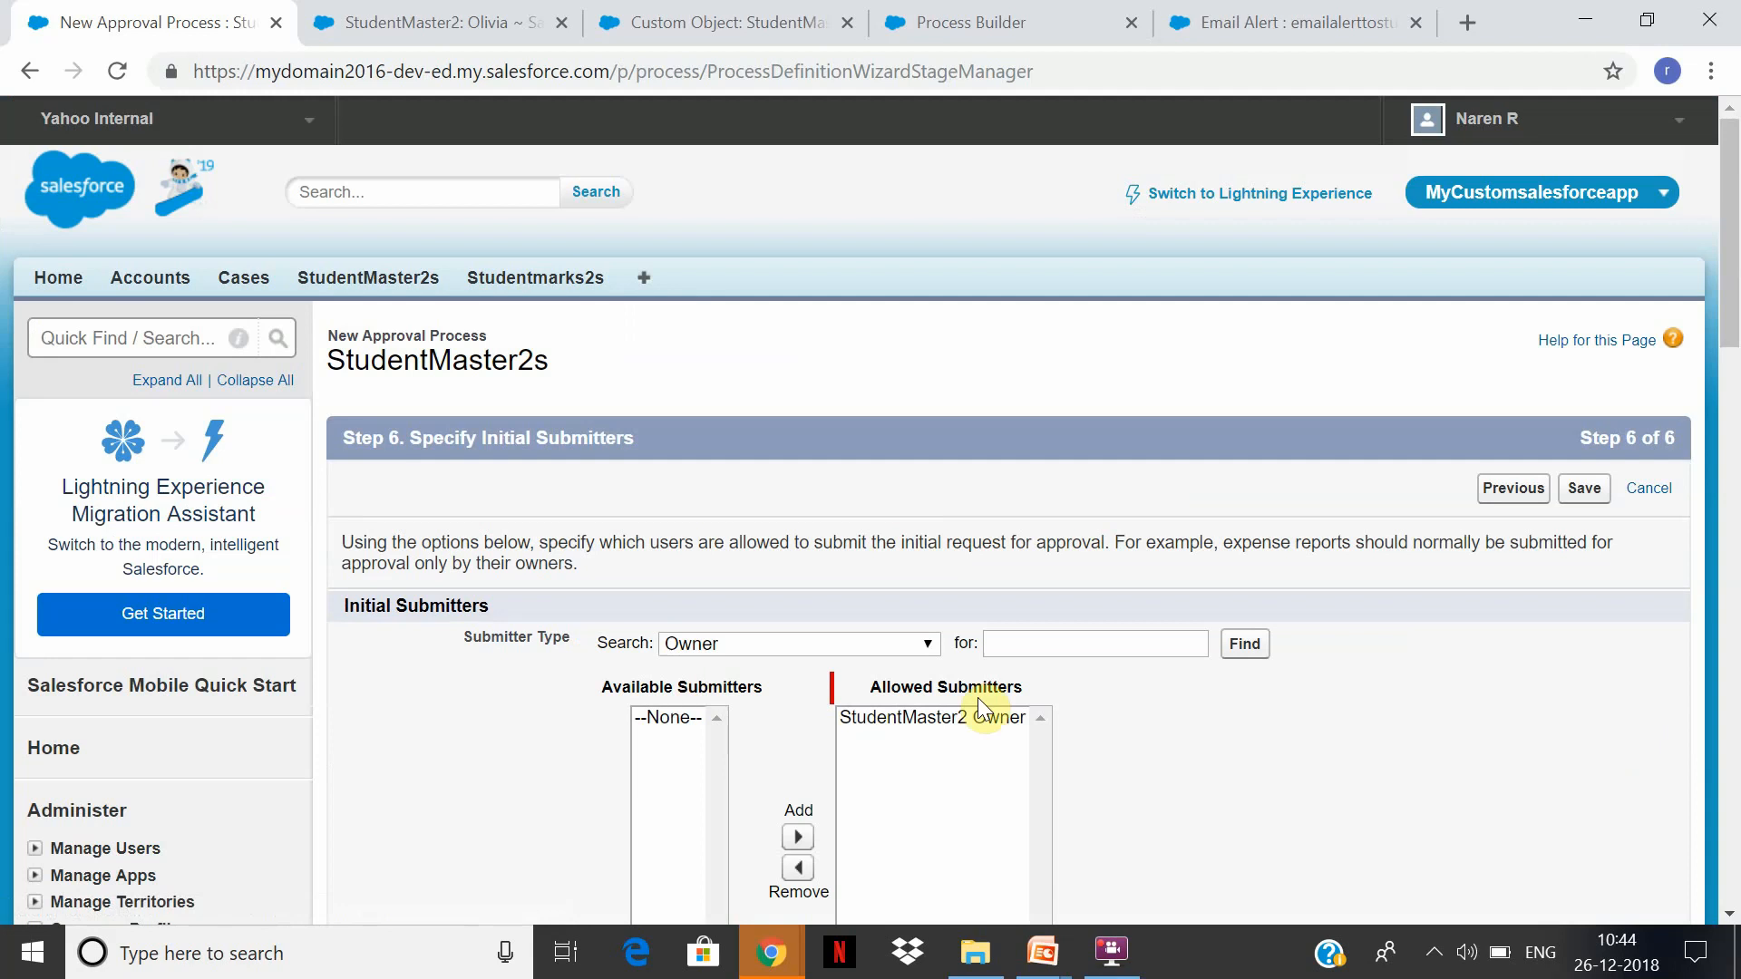
pyautogui.scroll(-8, 1728, 276)
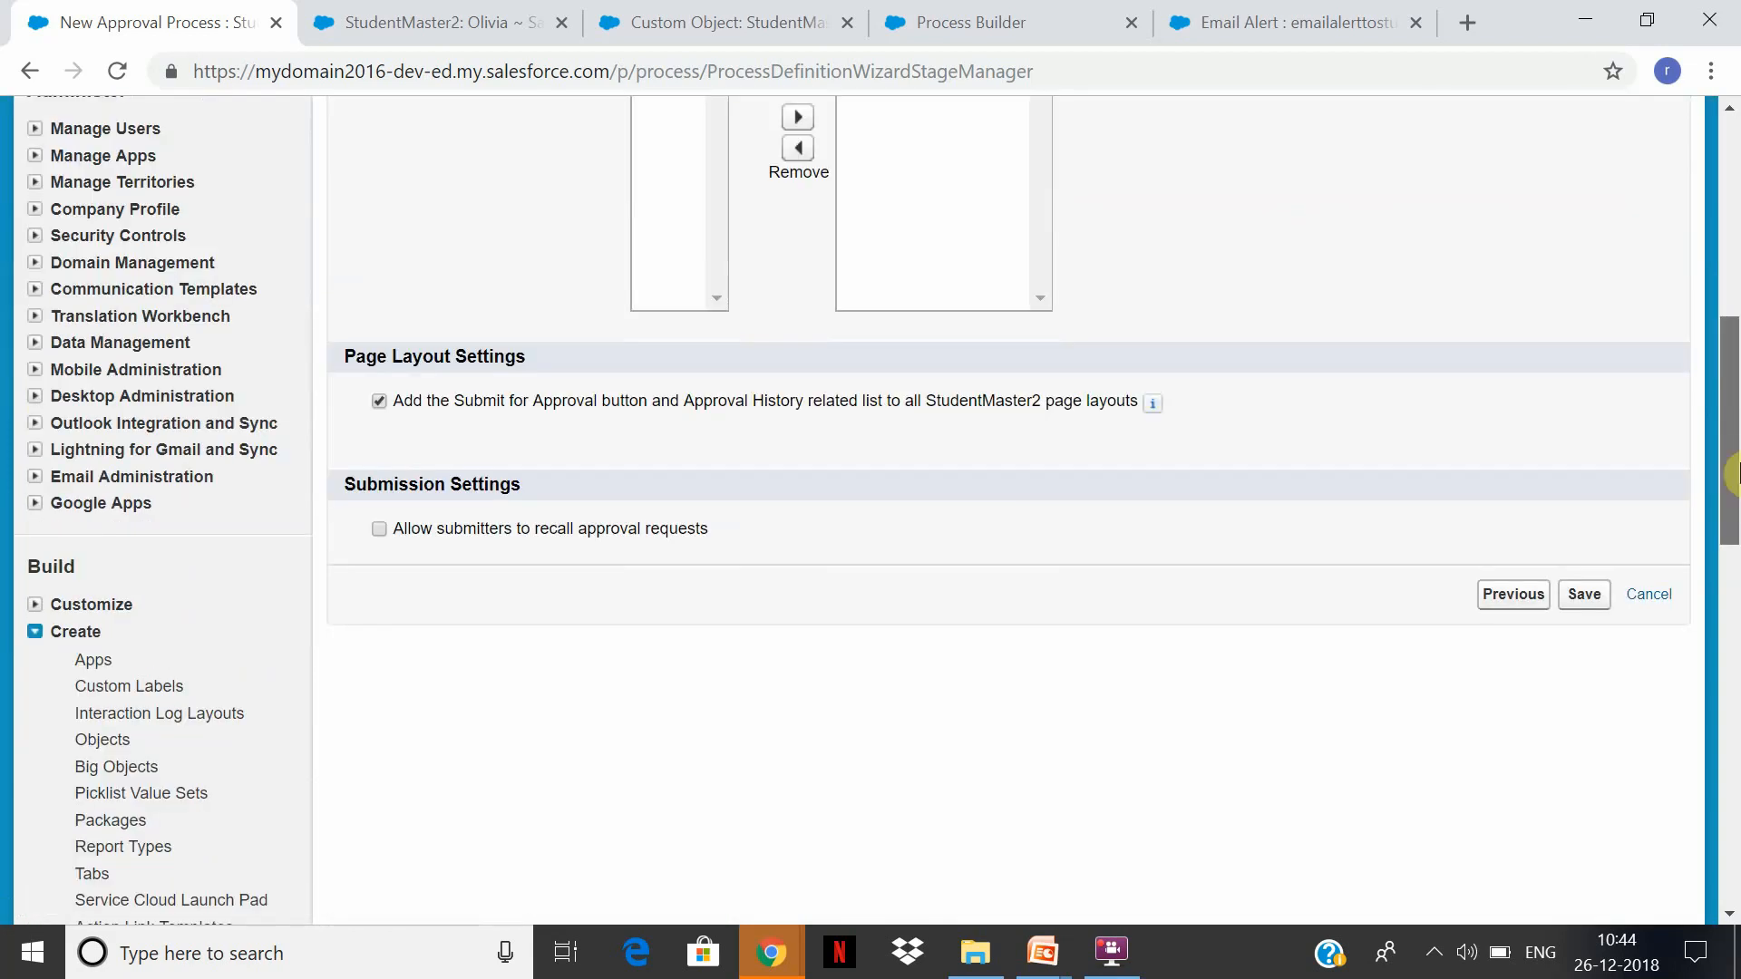
pyautogui.click(1578, 606)
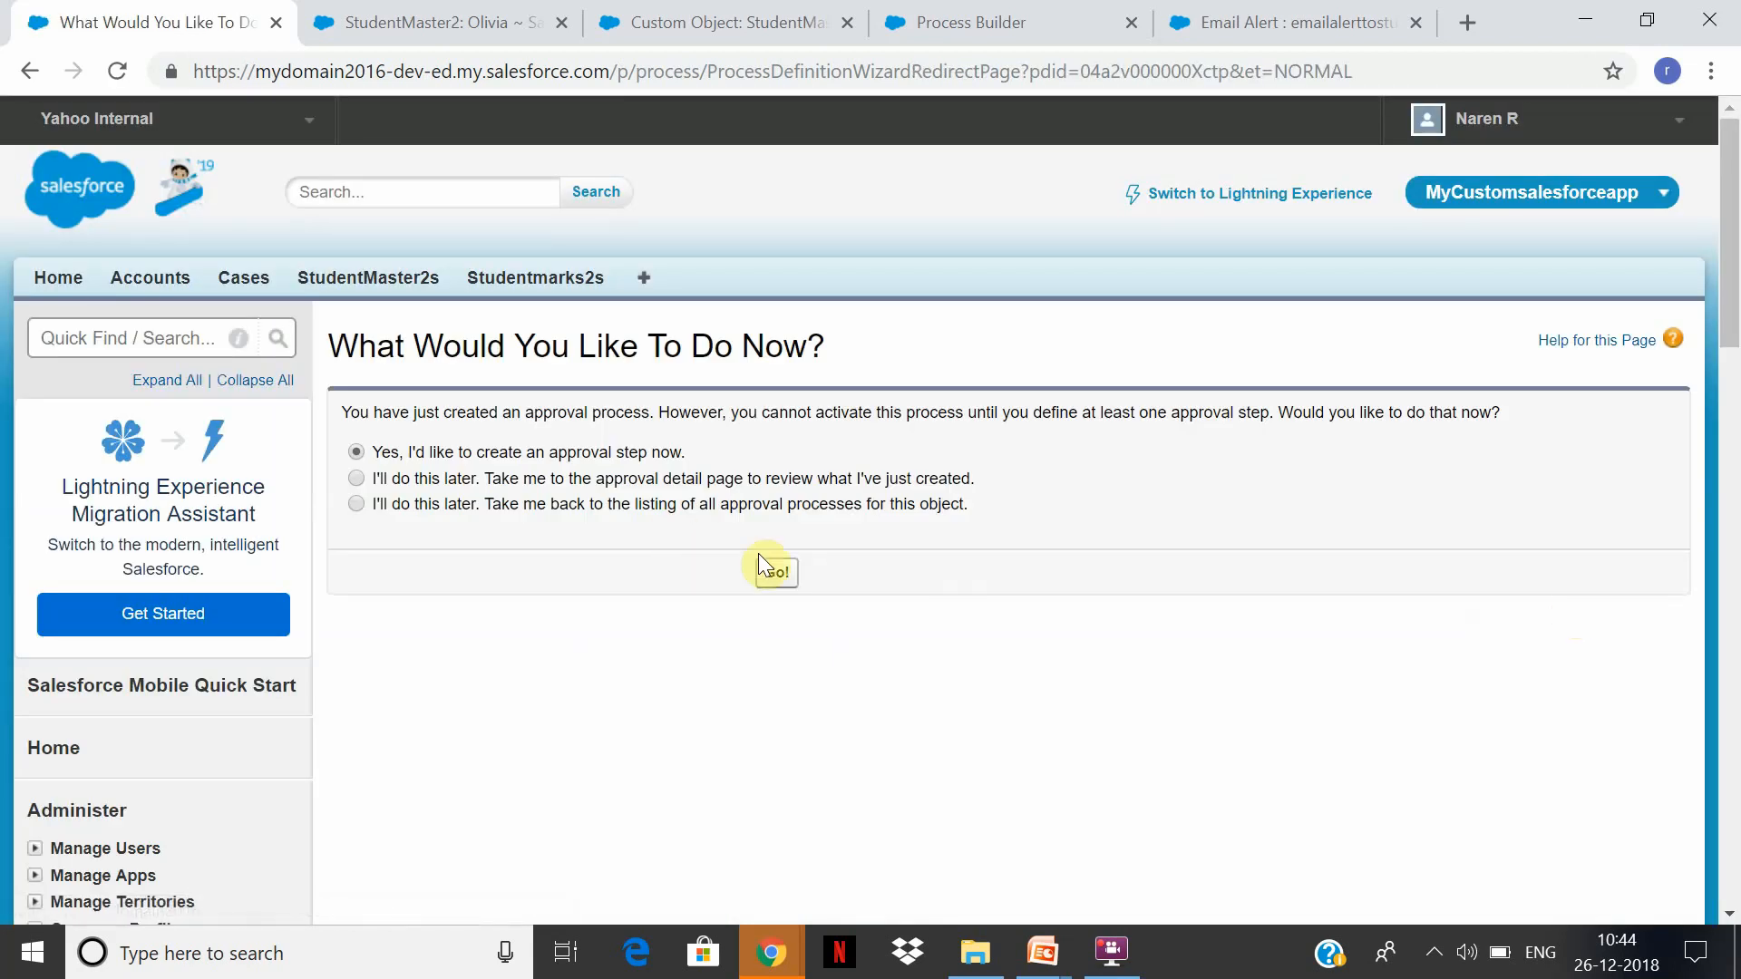
# Create an approval step named step1 with the description "Approval step1" and step number 1, and continue to its criteria.
pyautogui.click(783, 585)
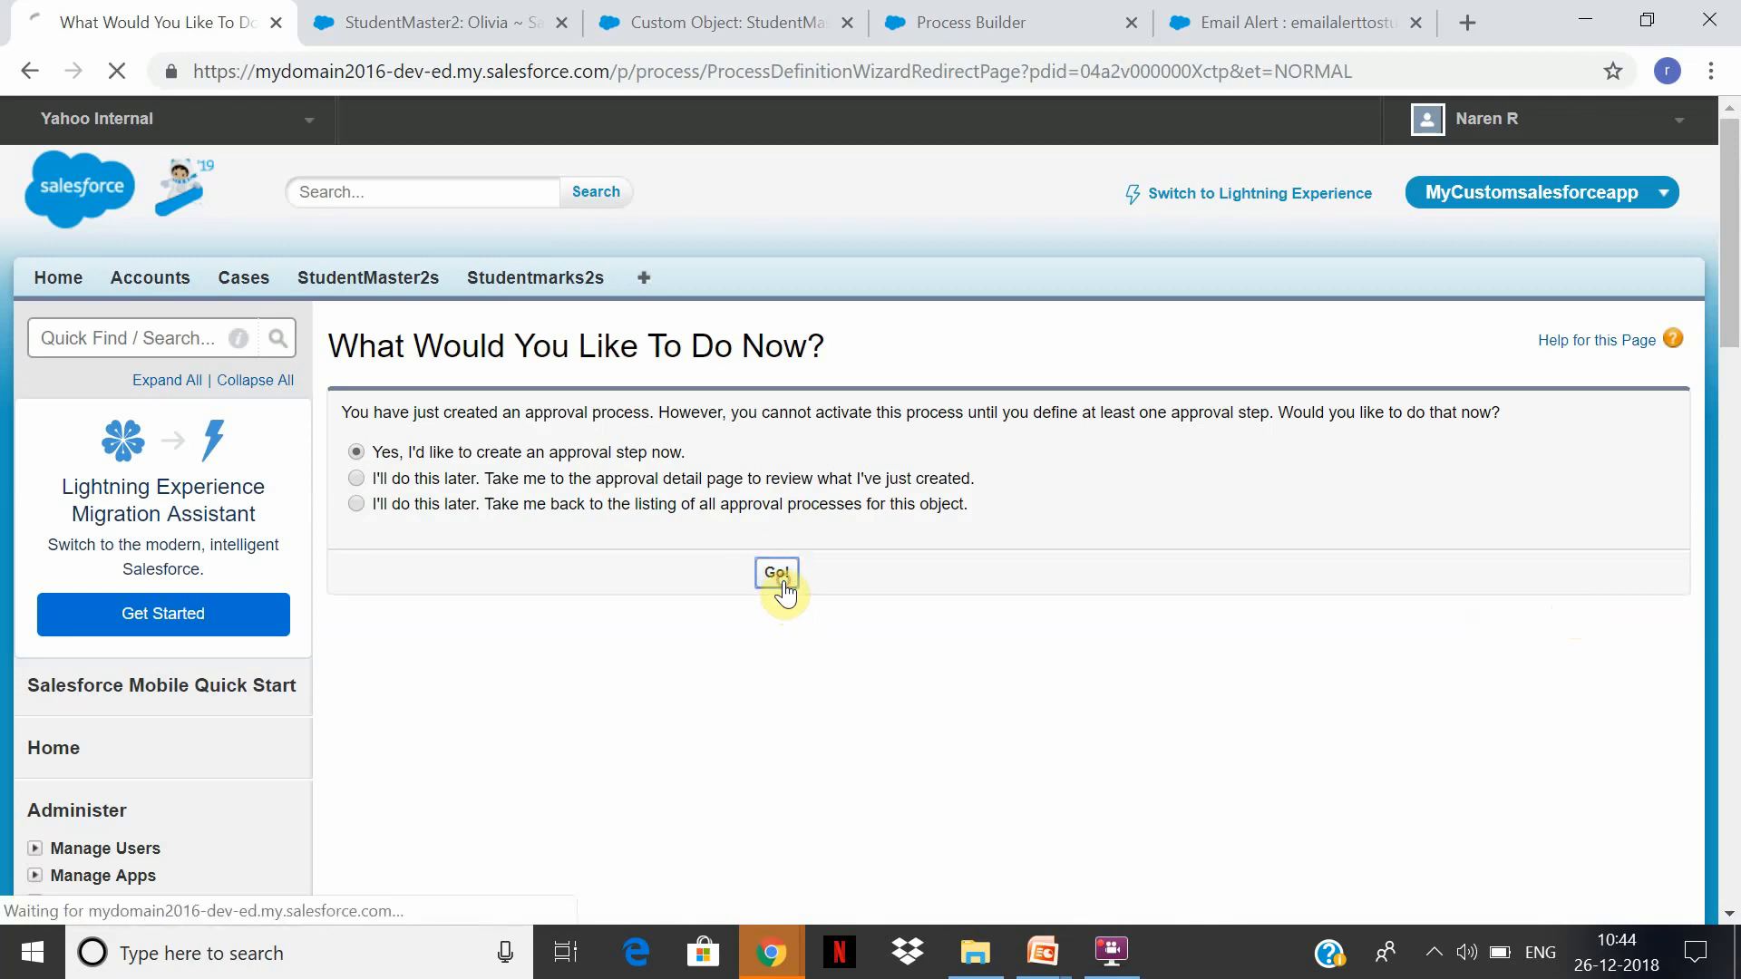
pyautogui.click(768, 651)
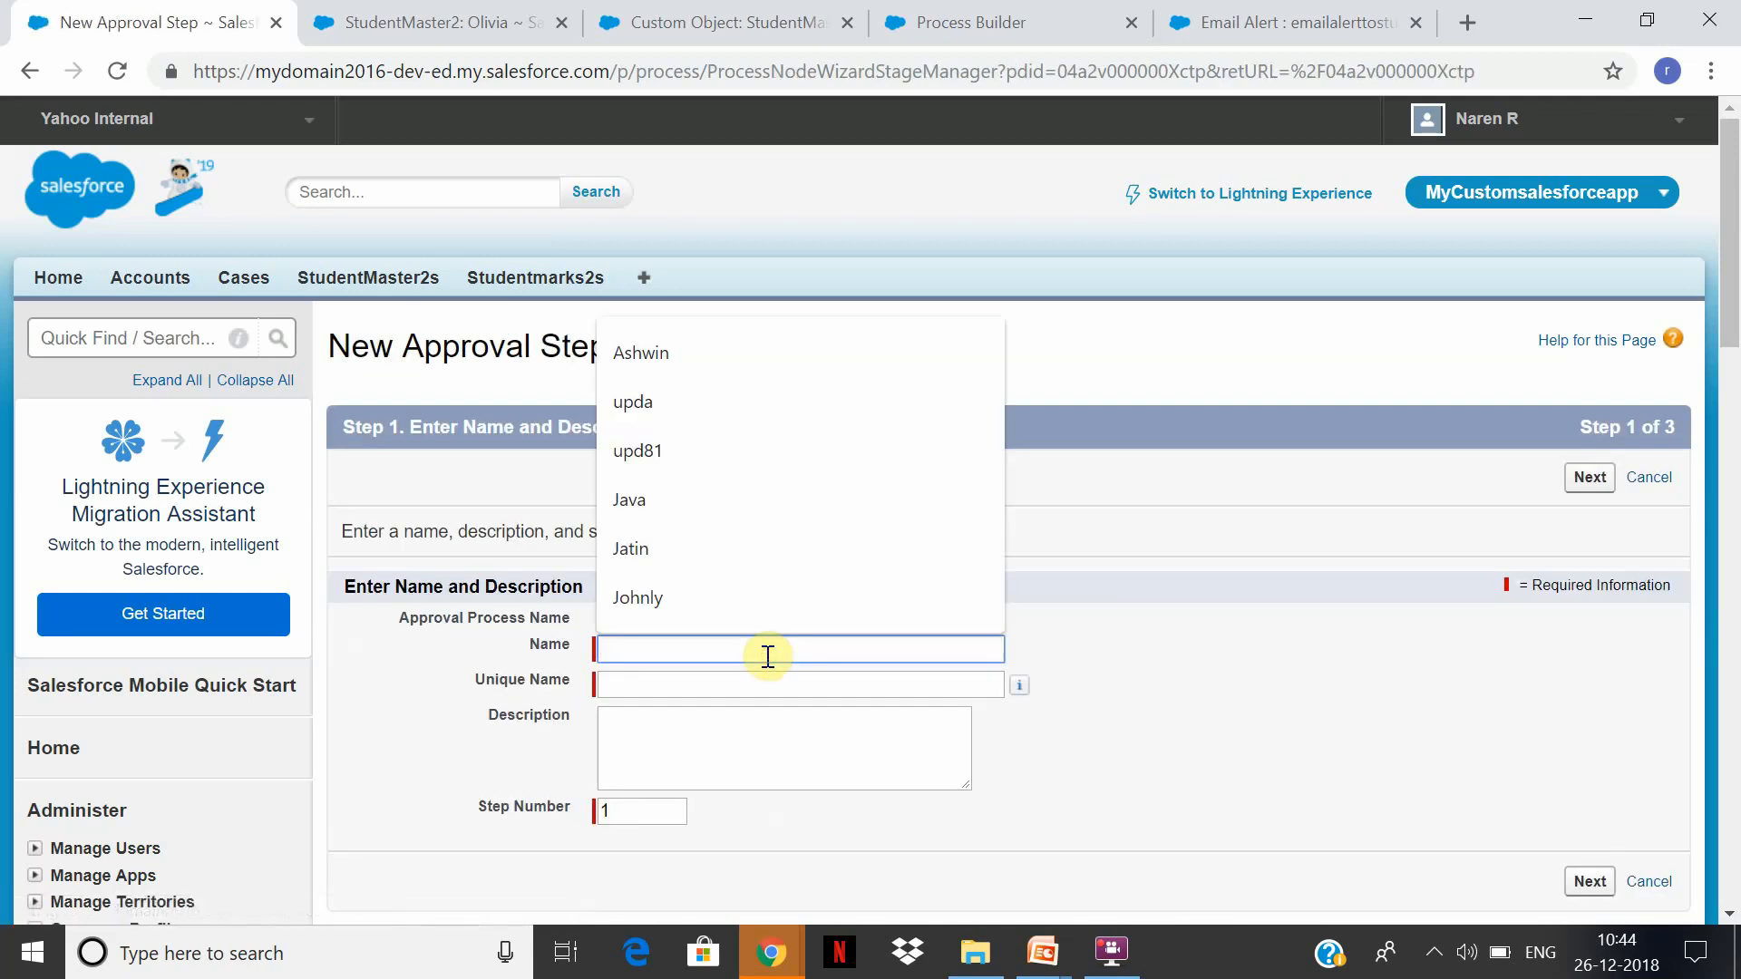
pyautogui.write('step')
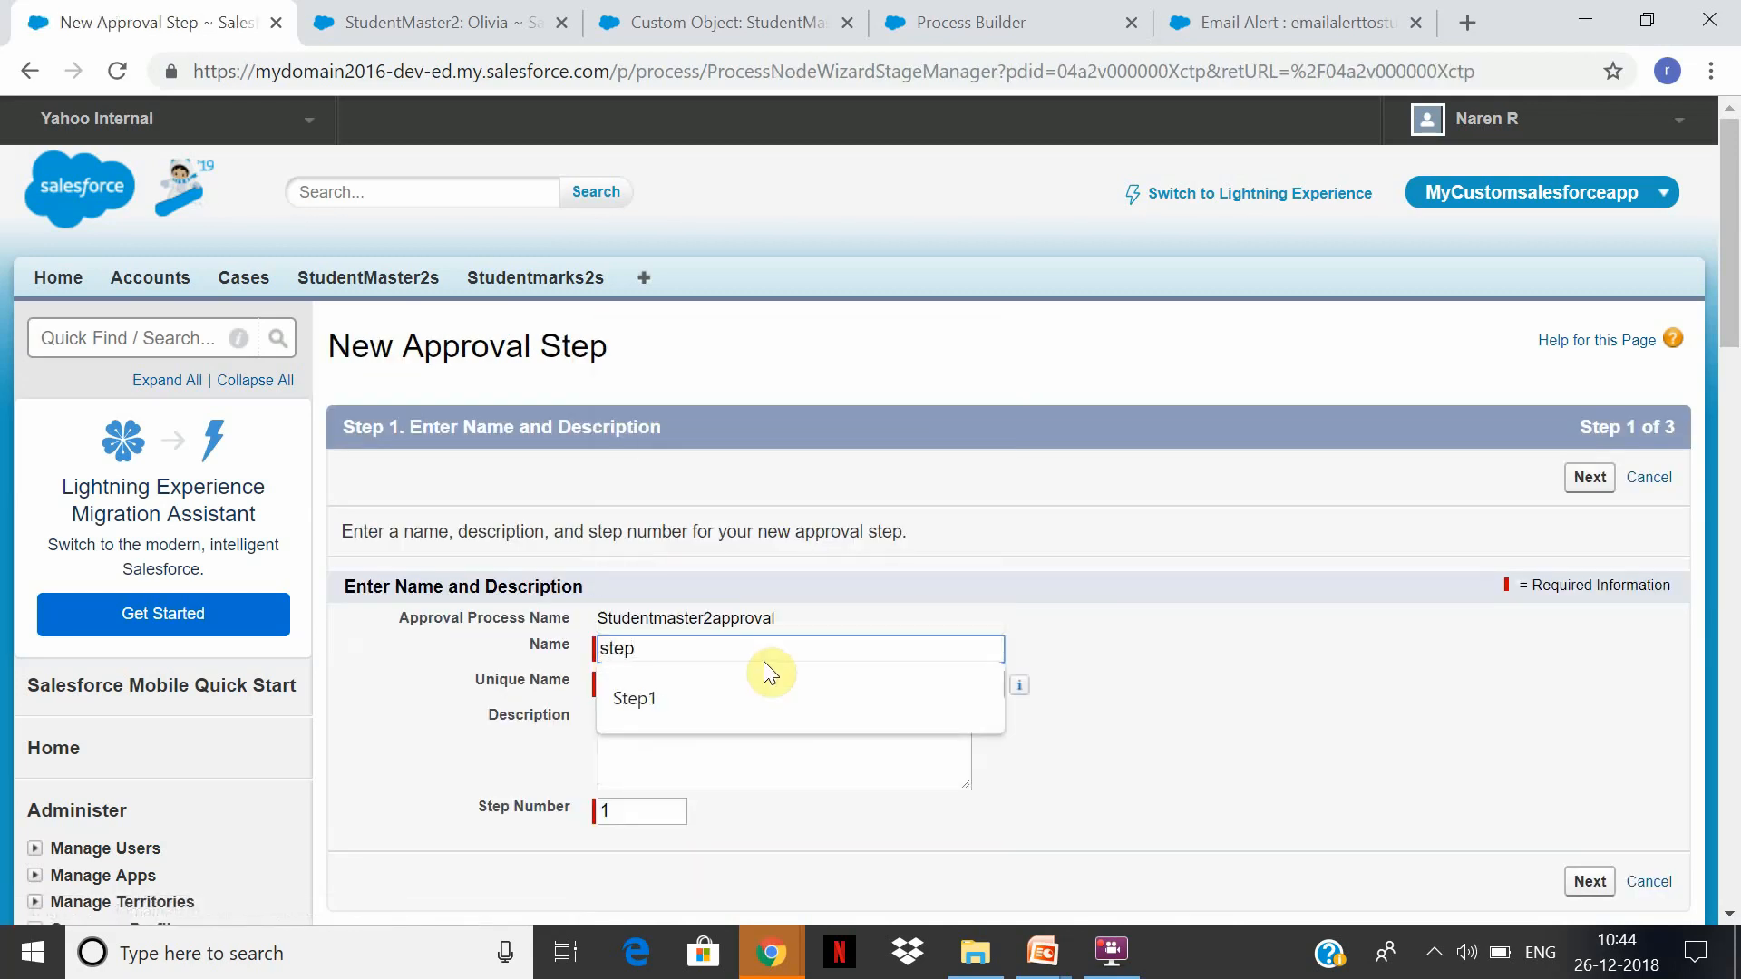
pyautogui.write('1')
pyautogui.press('Tab')
pyautogui.click(764, 753)
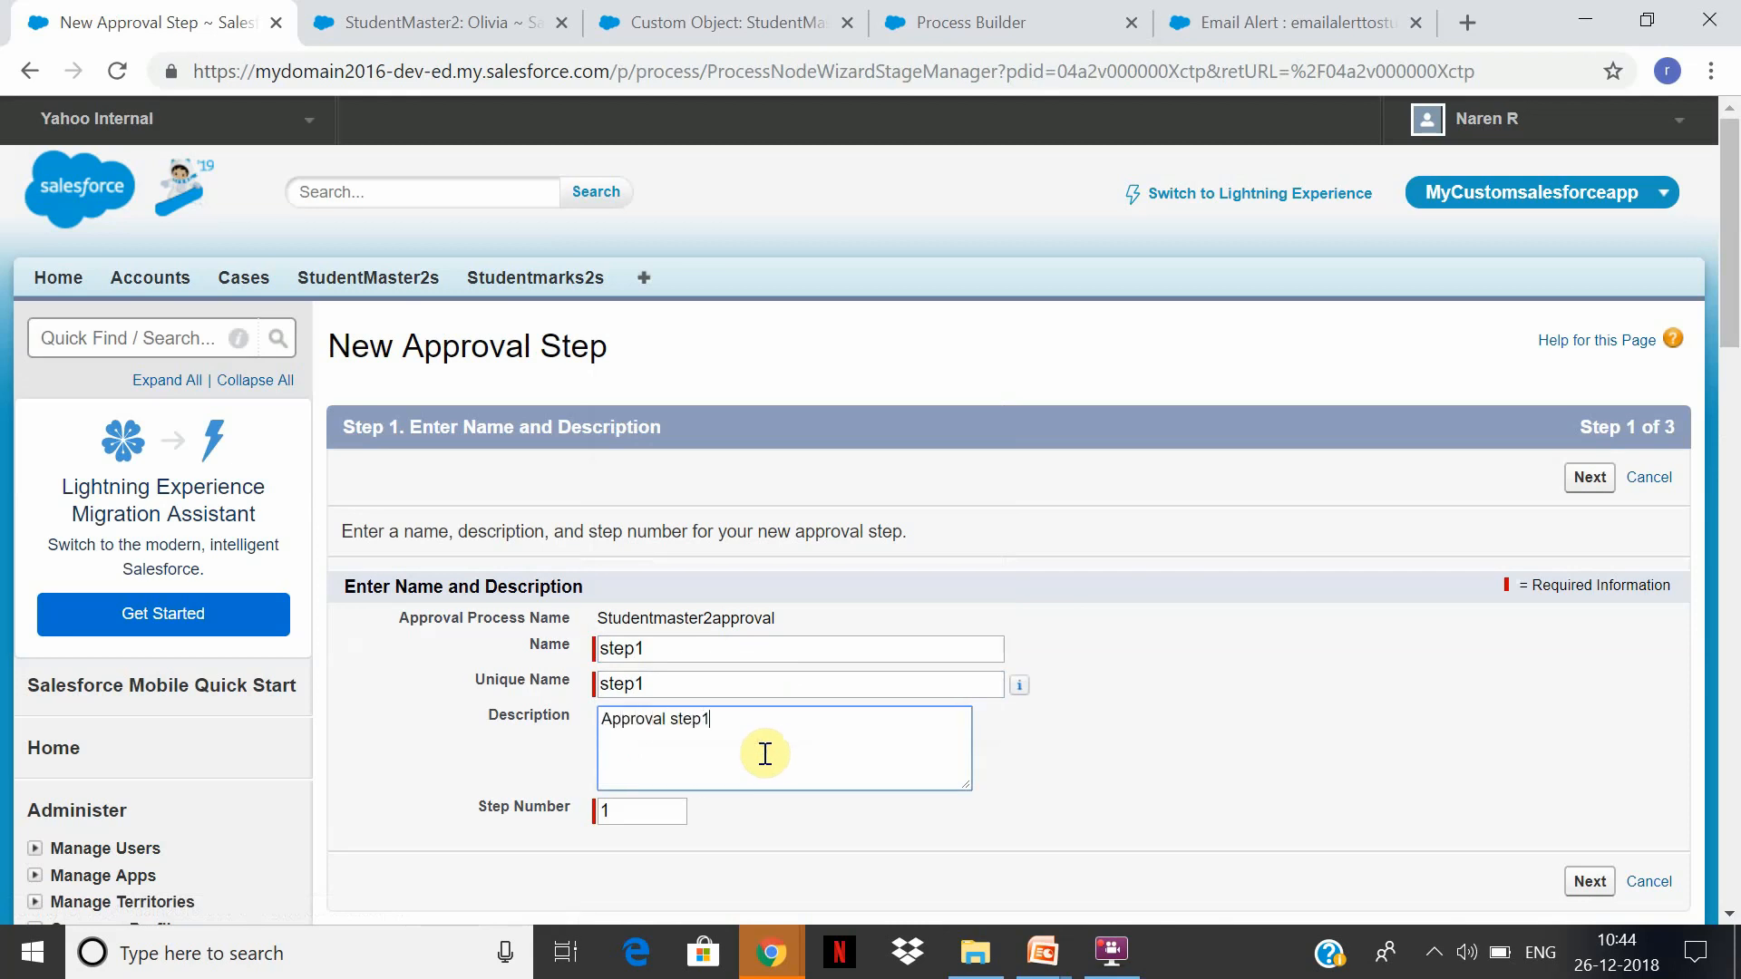
pyautogui.click(1589, 881)
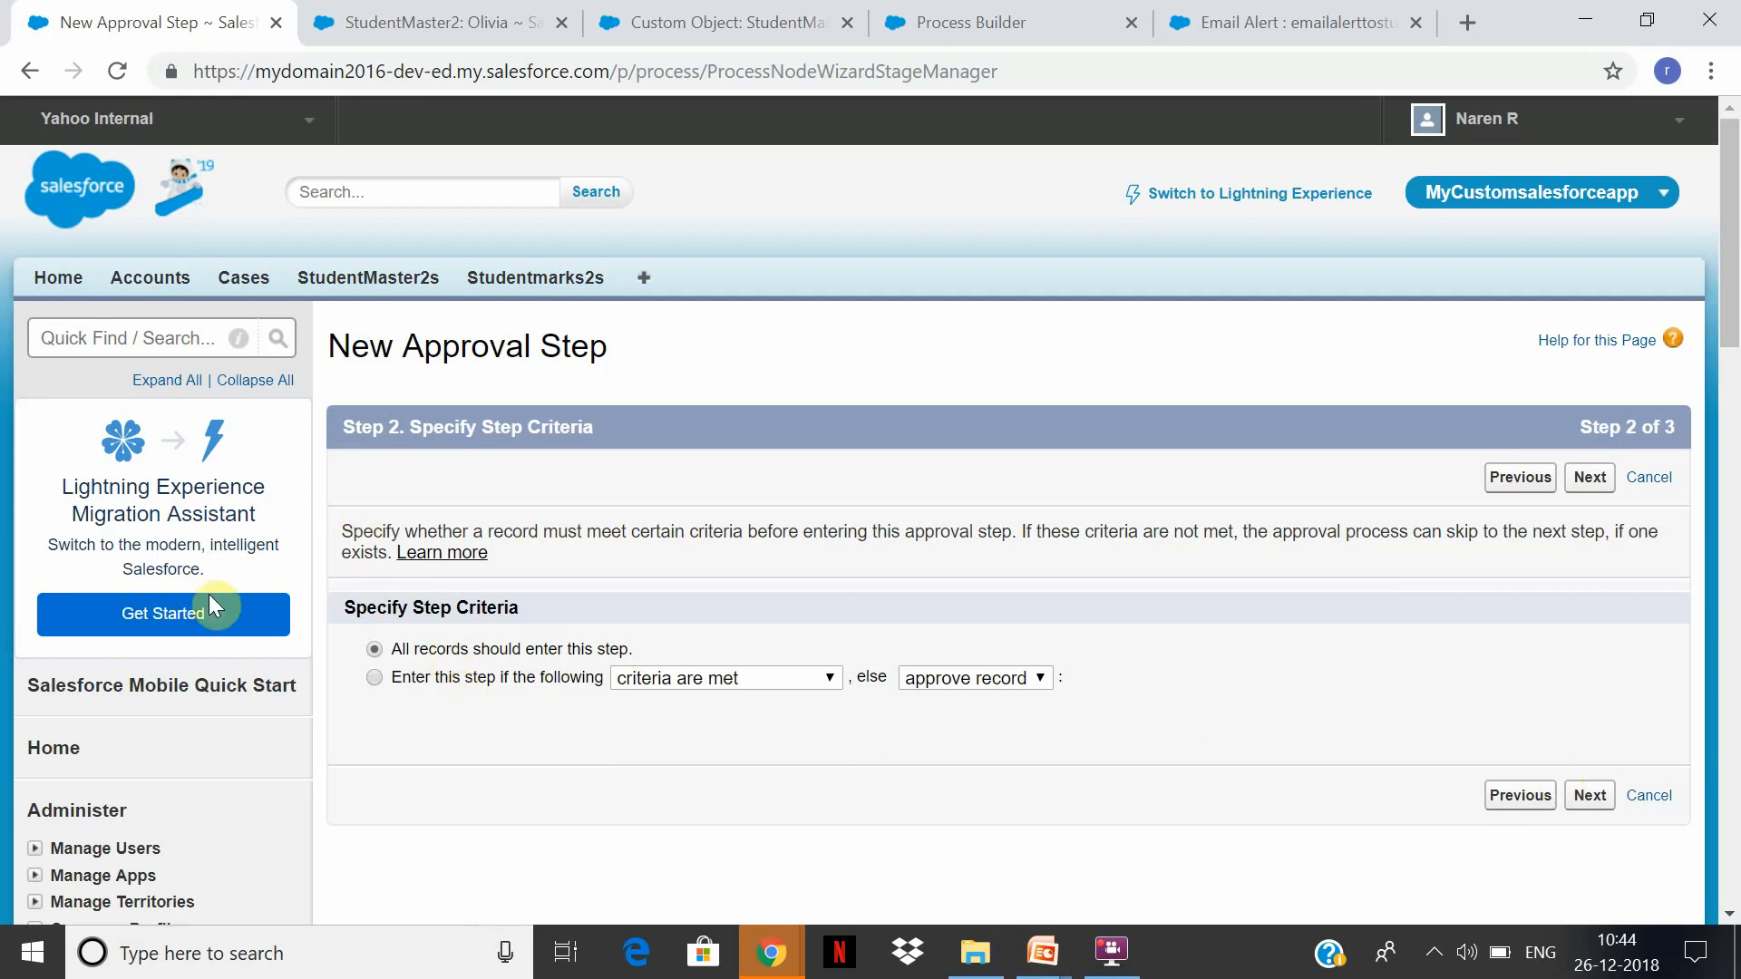
# Make the approval step depend on criteria being met and choose StudentMaster2: Age as the first criterion's field.
pyautogui.doubleClick(548, 671)
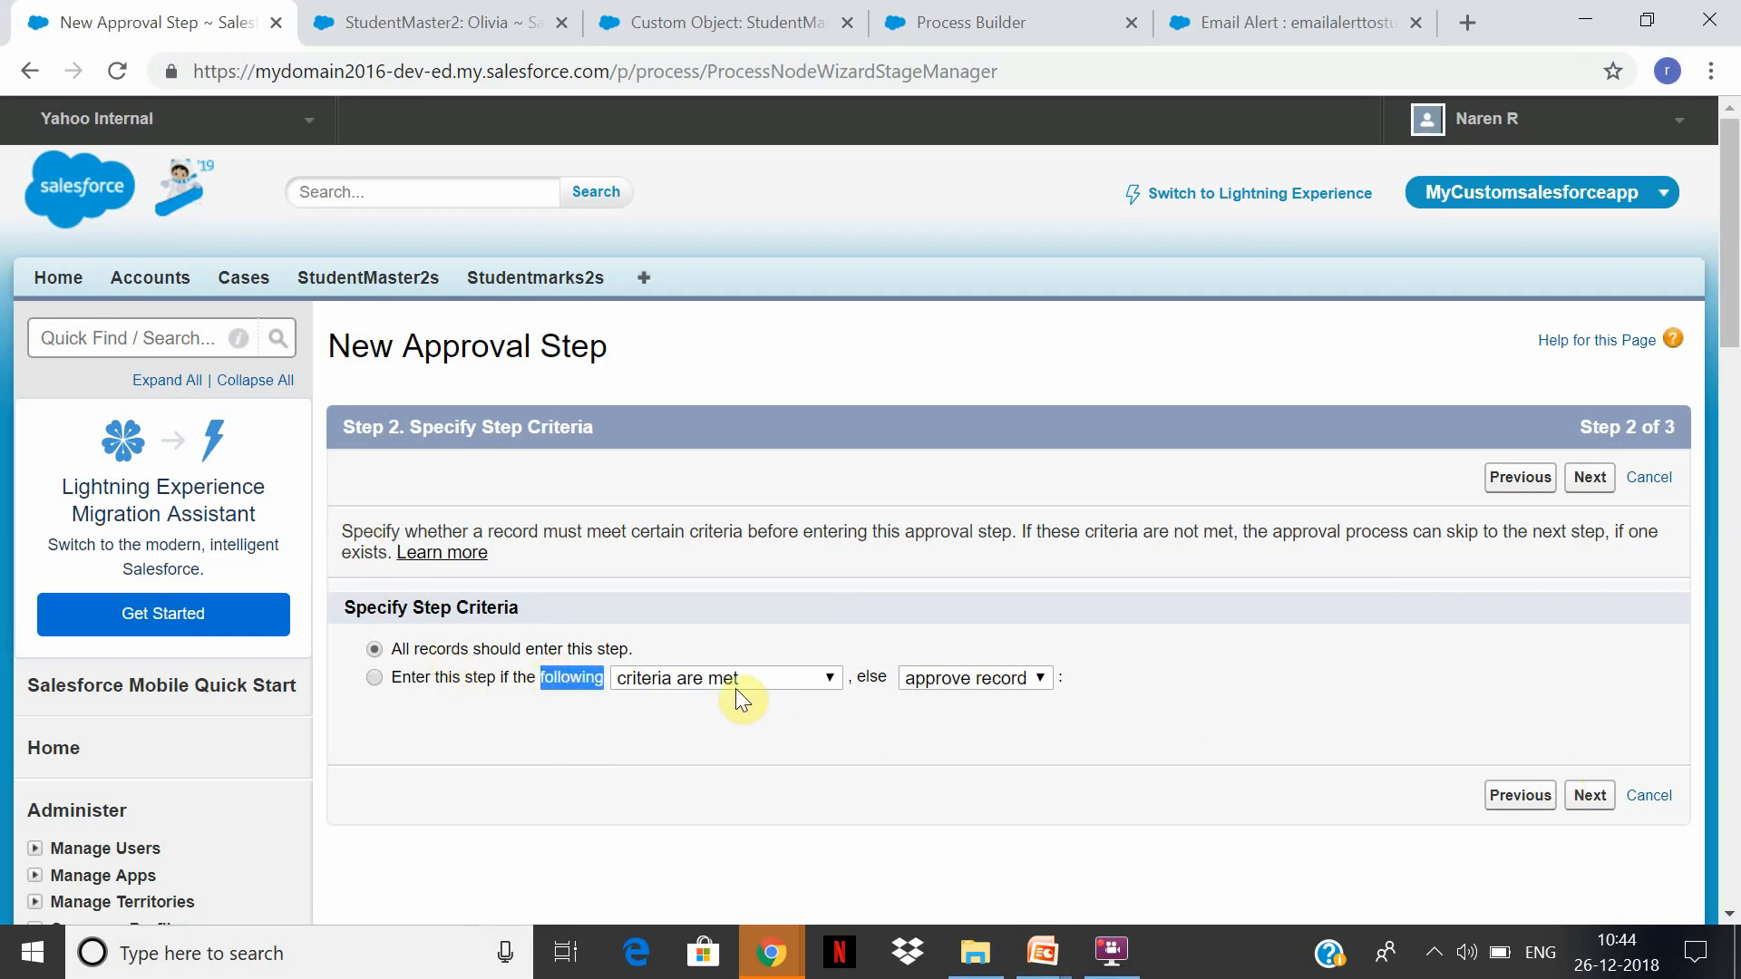
pyautogui.click(426, 682)
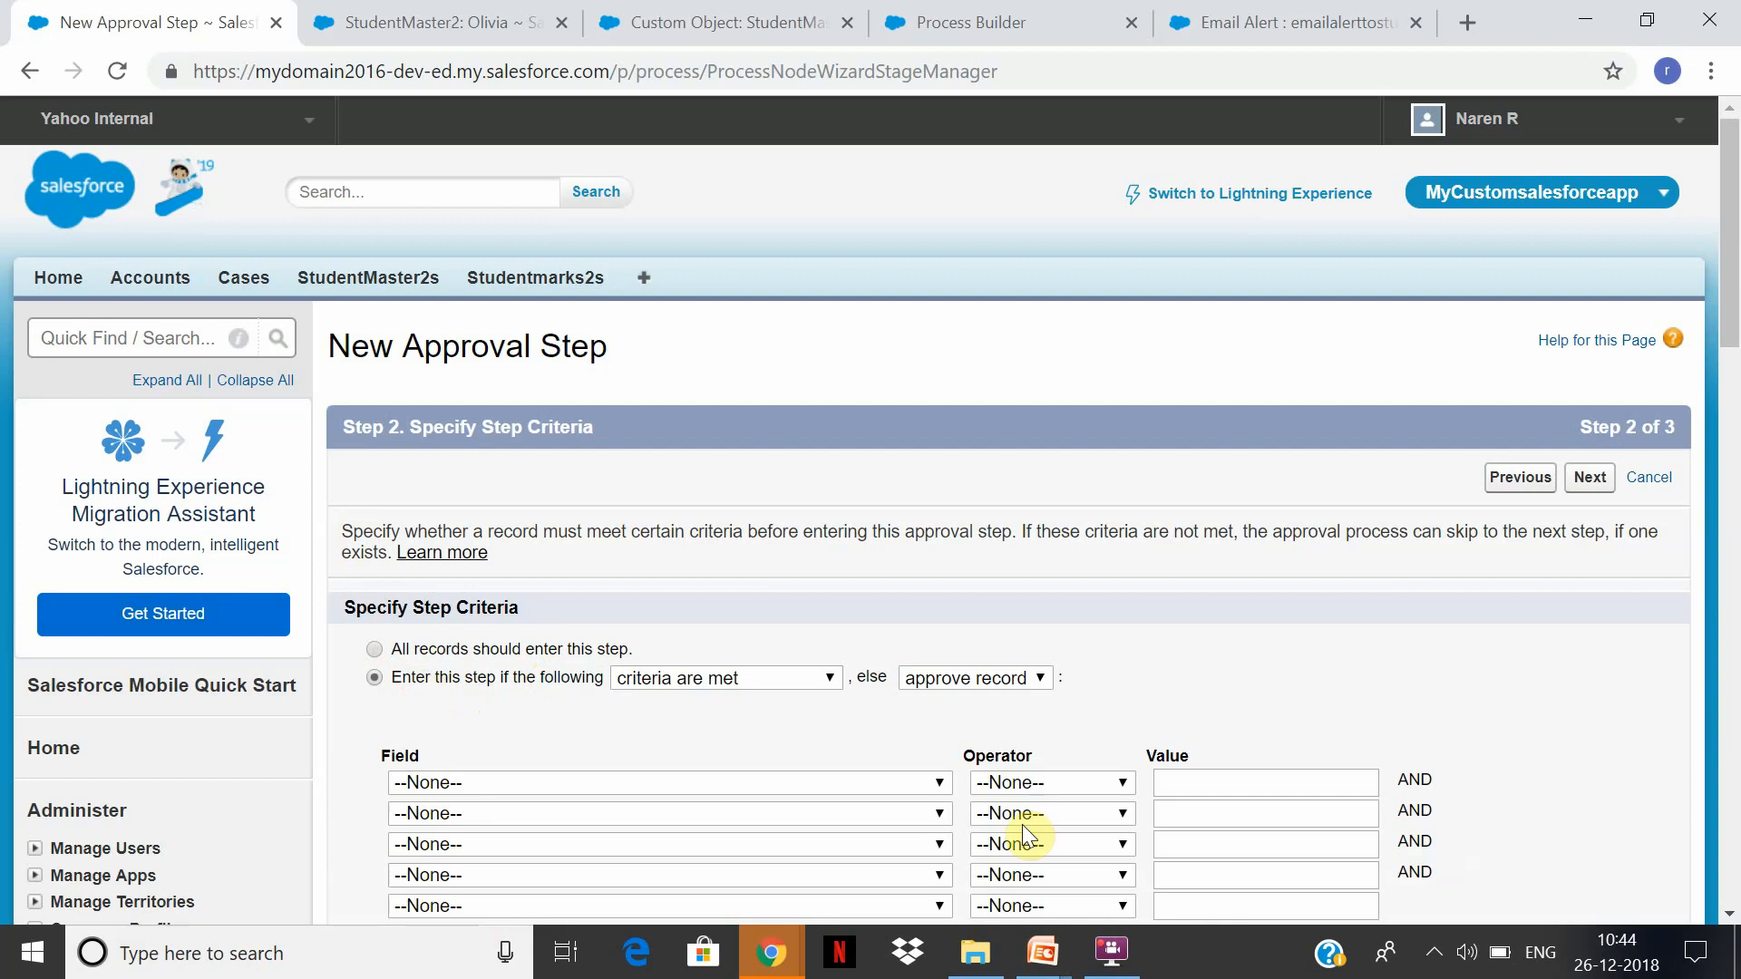
pyautogui.click(940, 787)
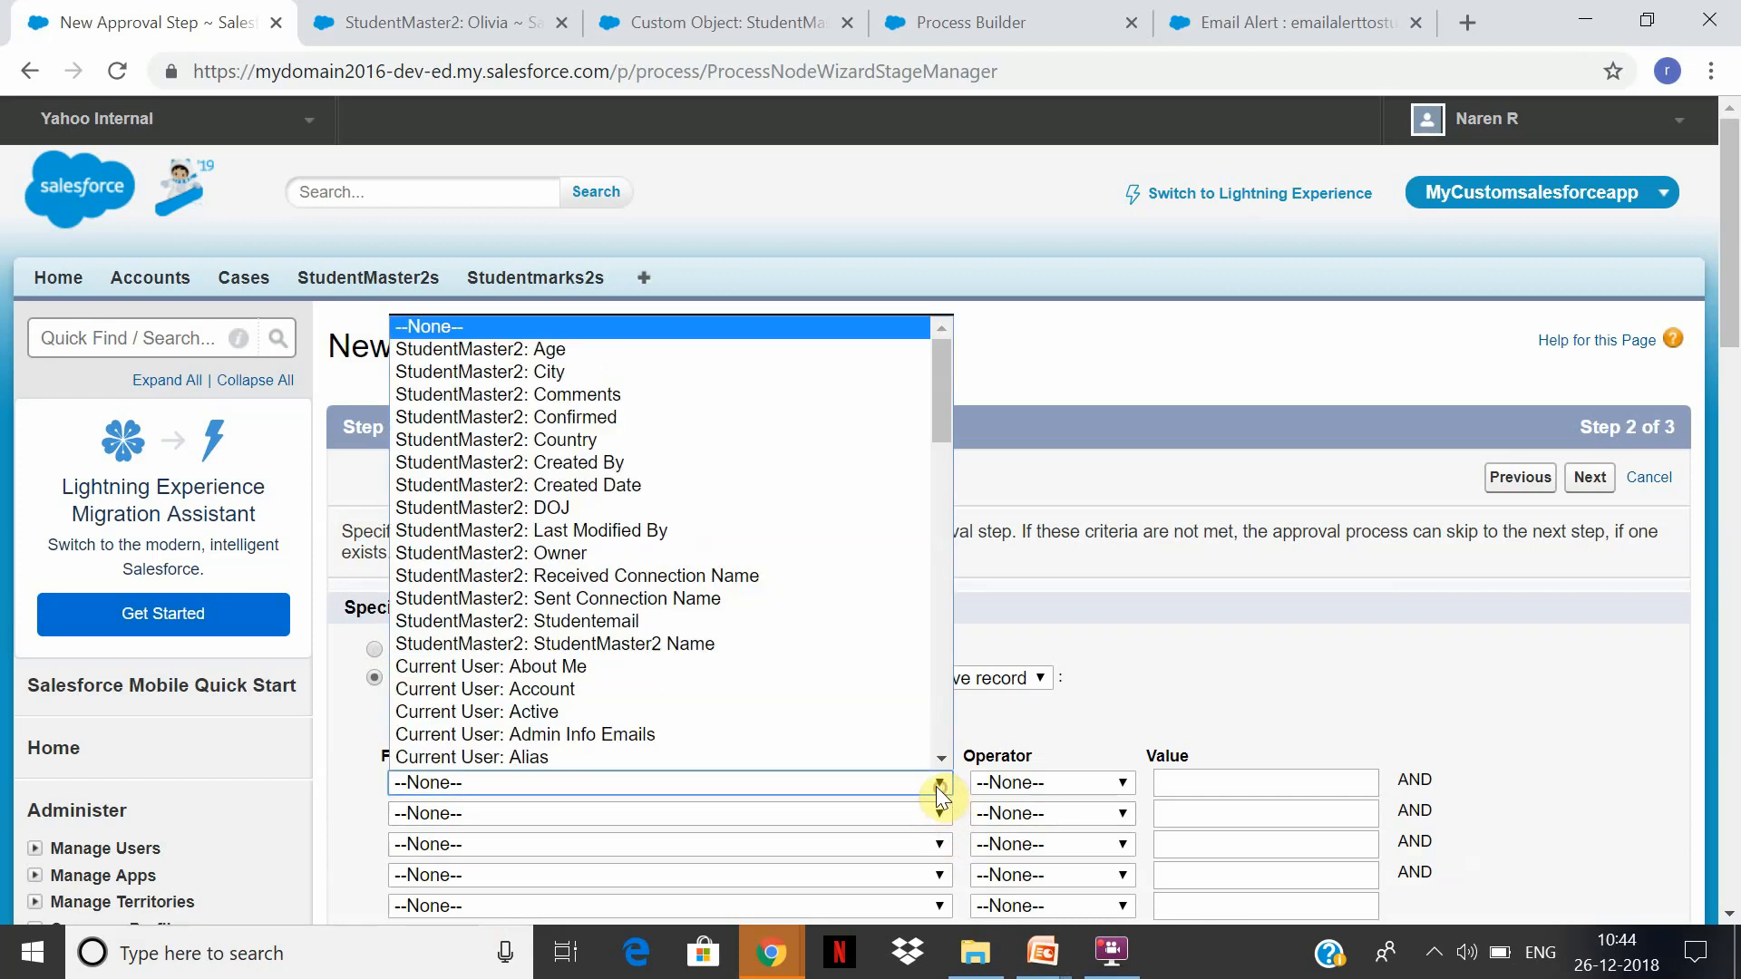
pyautogui.click(571, 352)
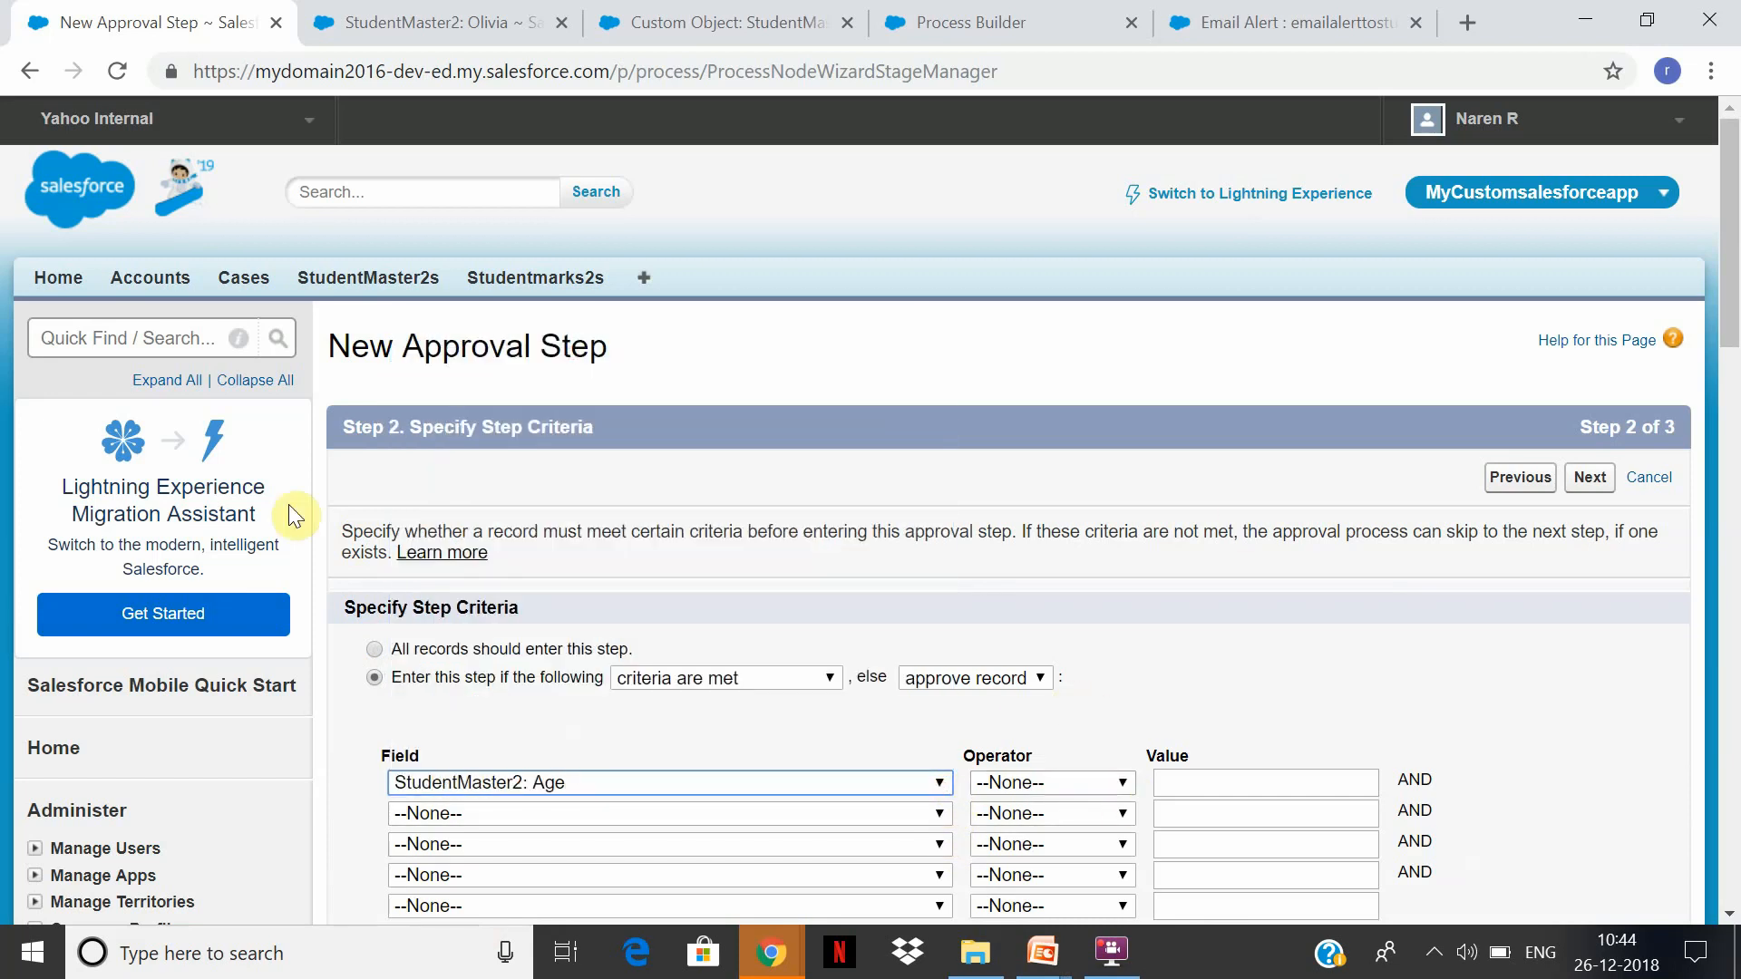
# Try to let all records enter the approval step and continue to the next wizard page.
pyautogui.click(374, 648)
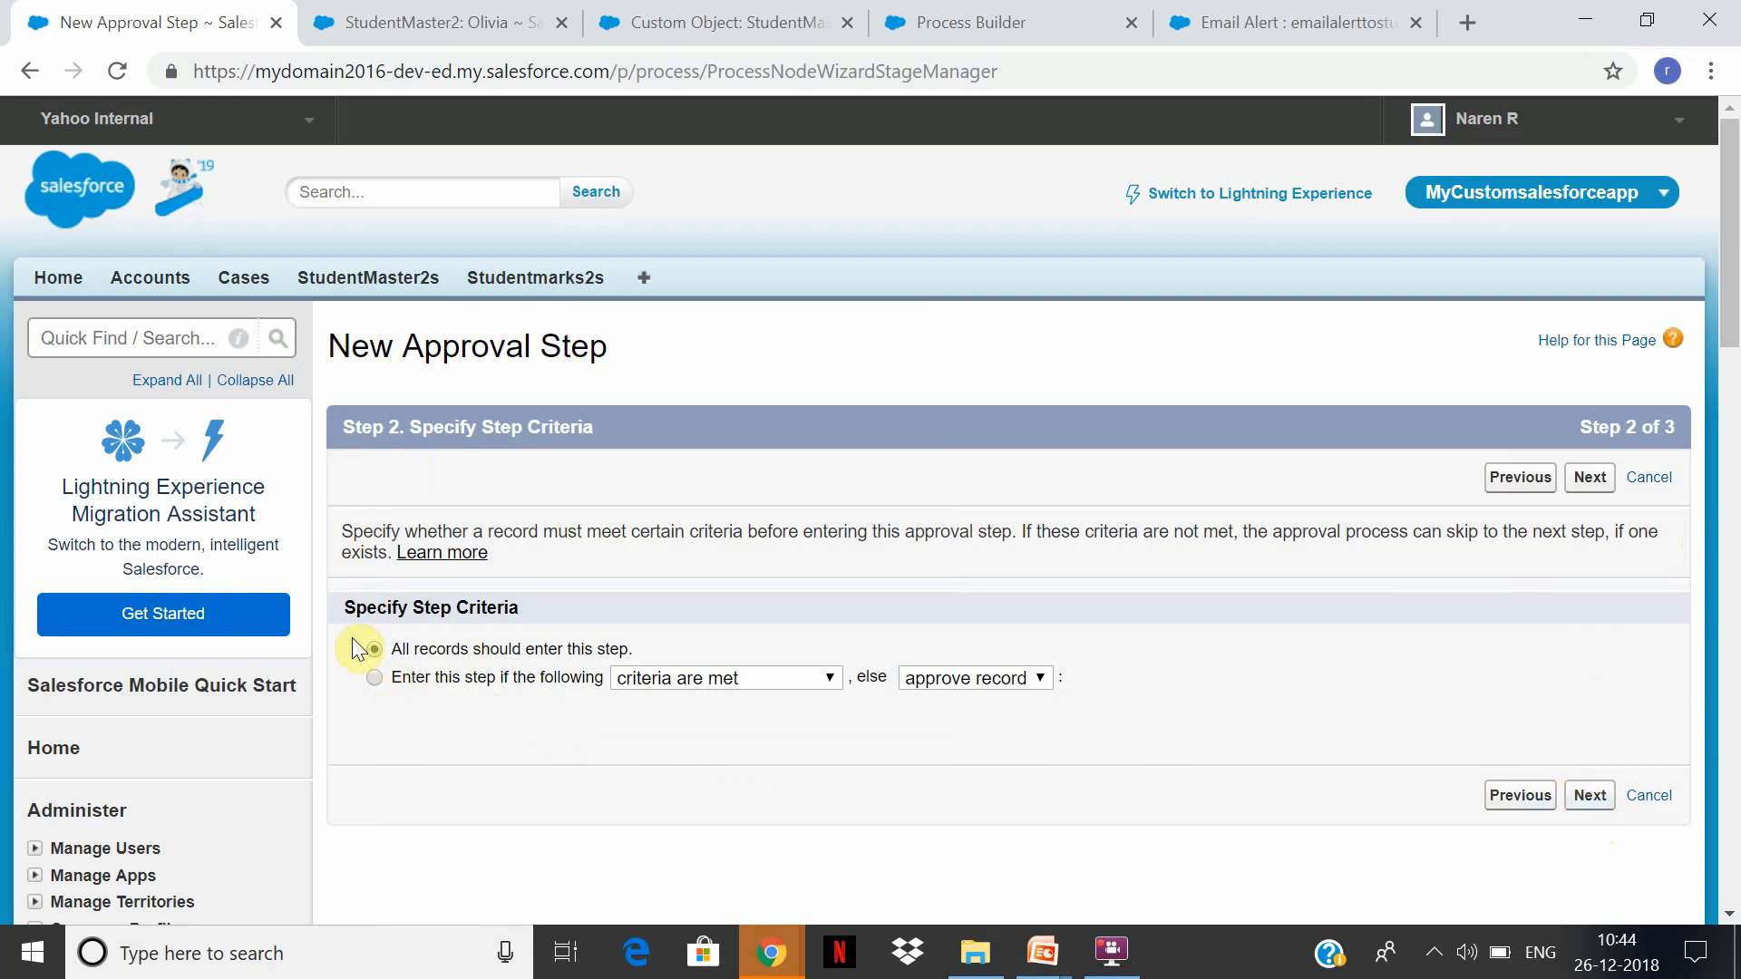
pyautogui.click(1593, 807)
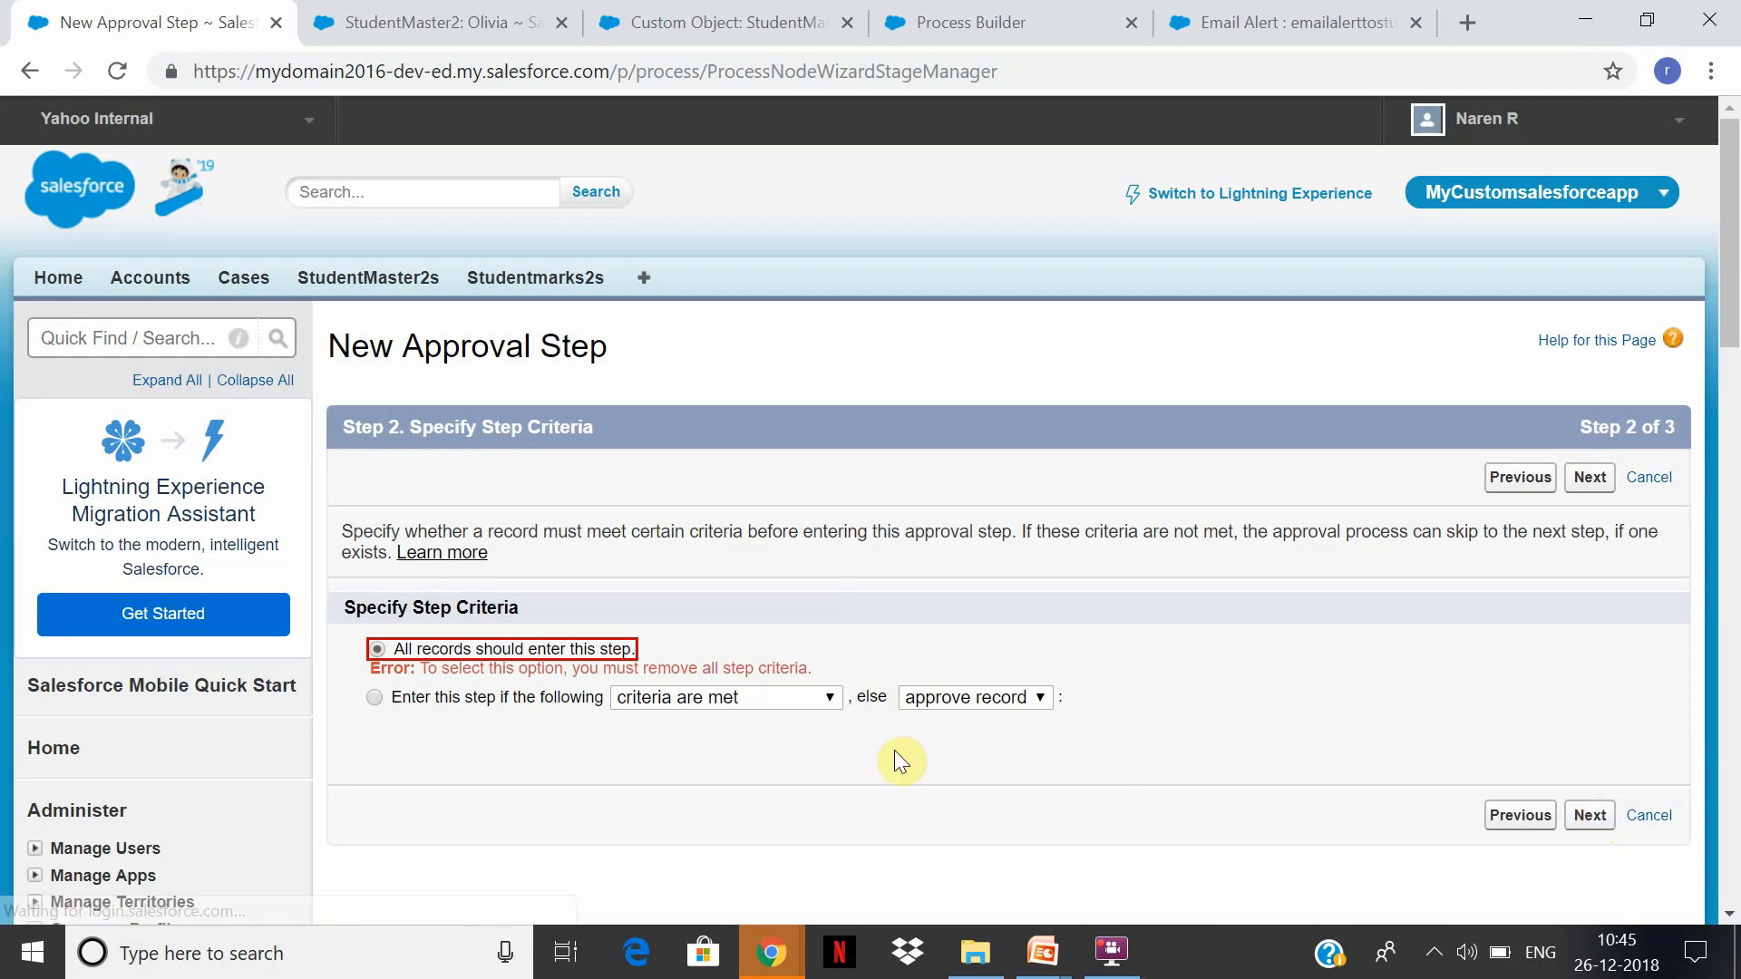
# Let records enter the approval step only if StudentMaster2: Age is greater than 0, and continue to approver selection.
pyautogui.click(374, 698)
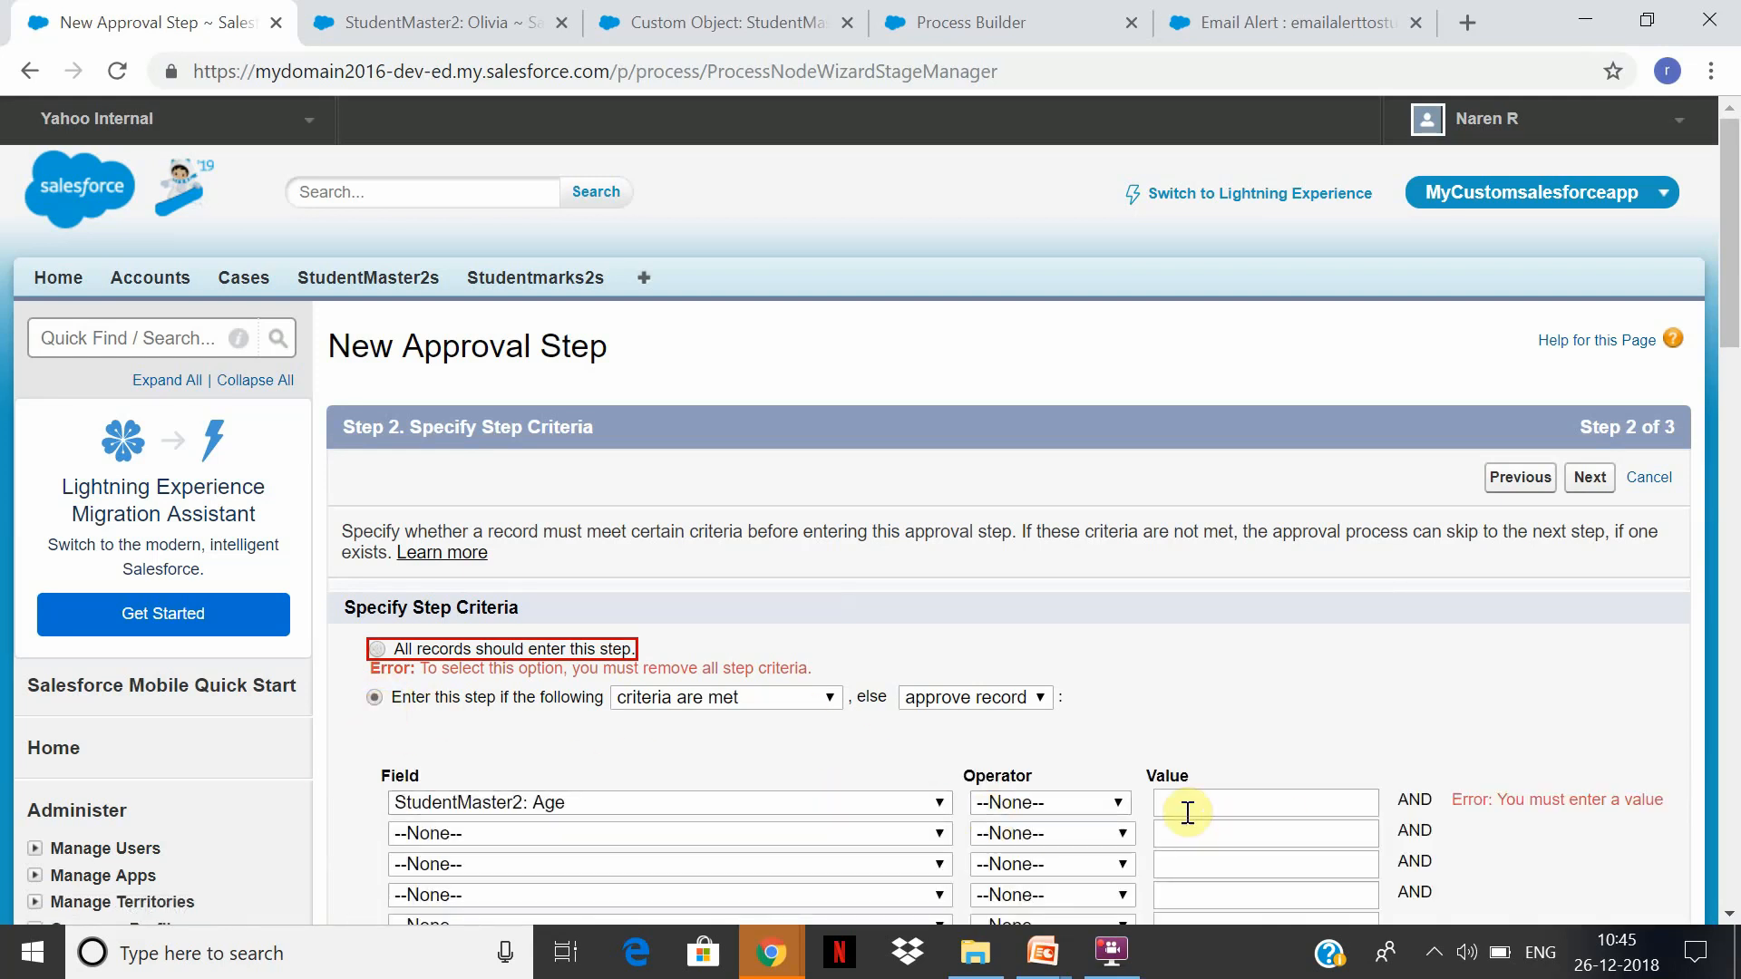
pyautogui.click(1108, 804)
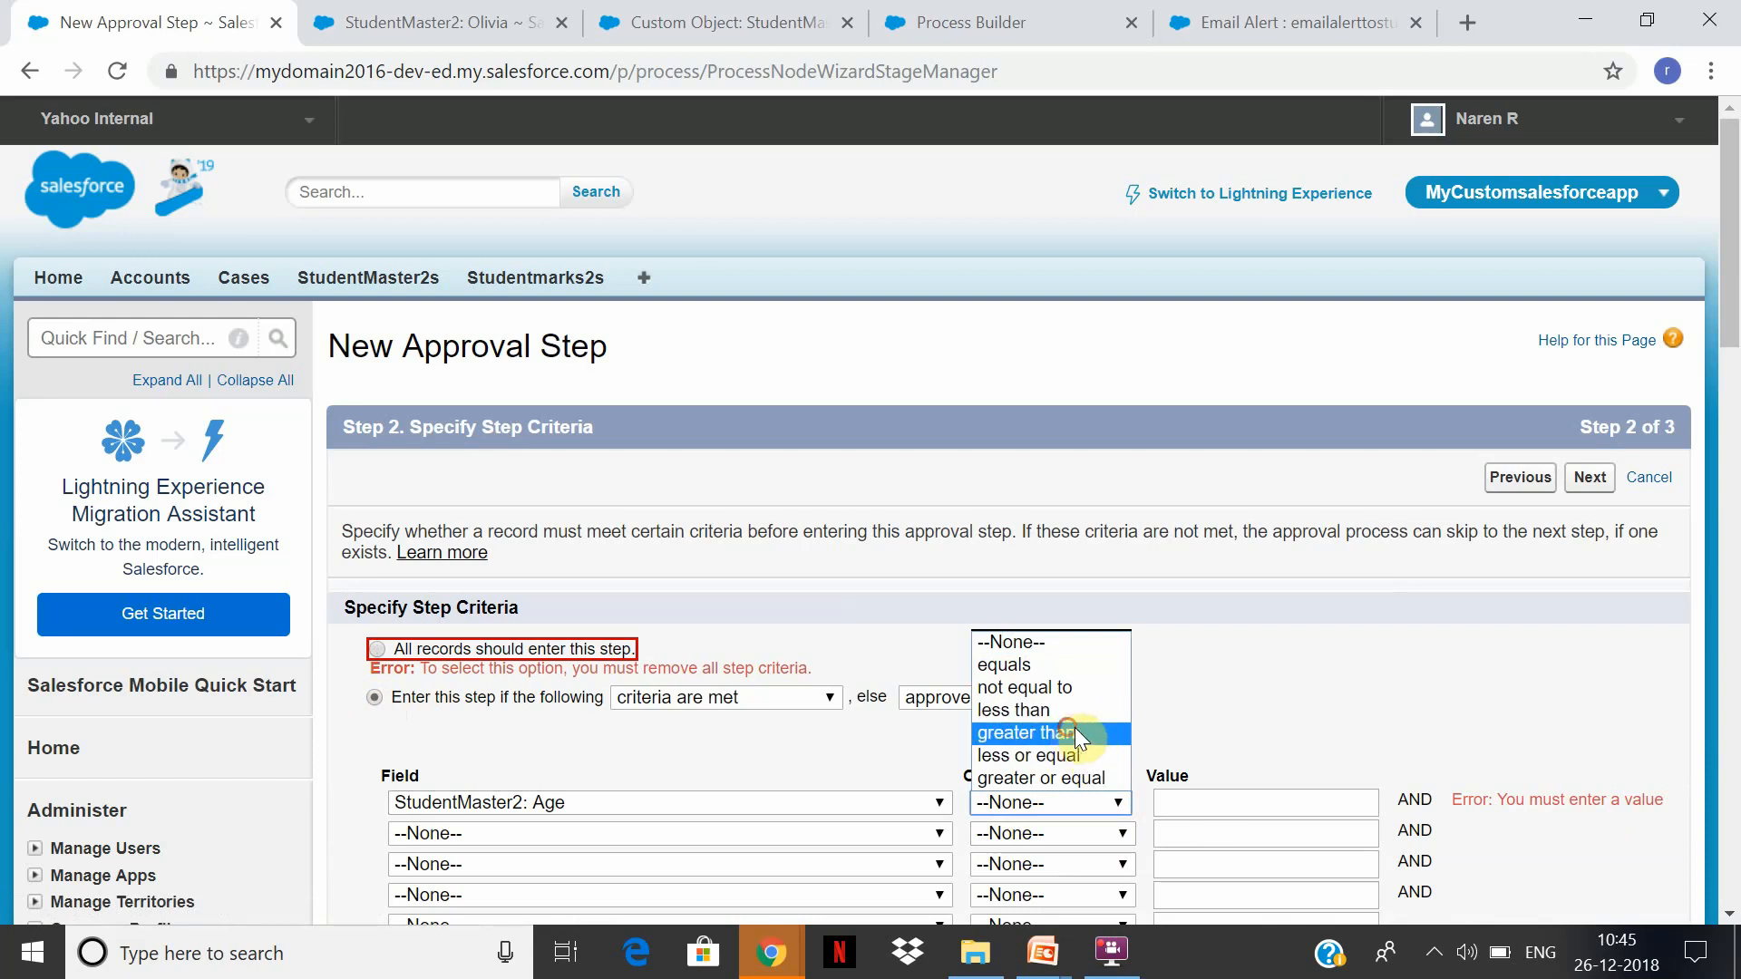
pyautogui.click(1074, 731)
pyautogui.click(1260, 798)
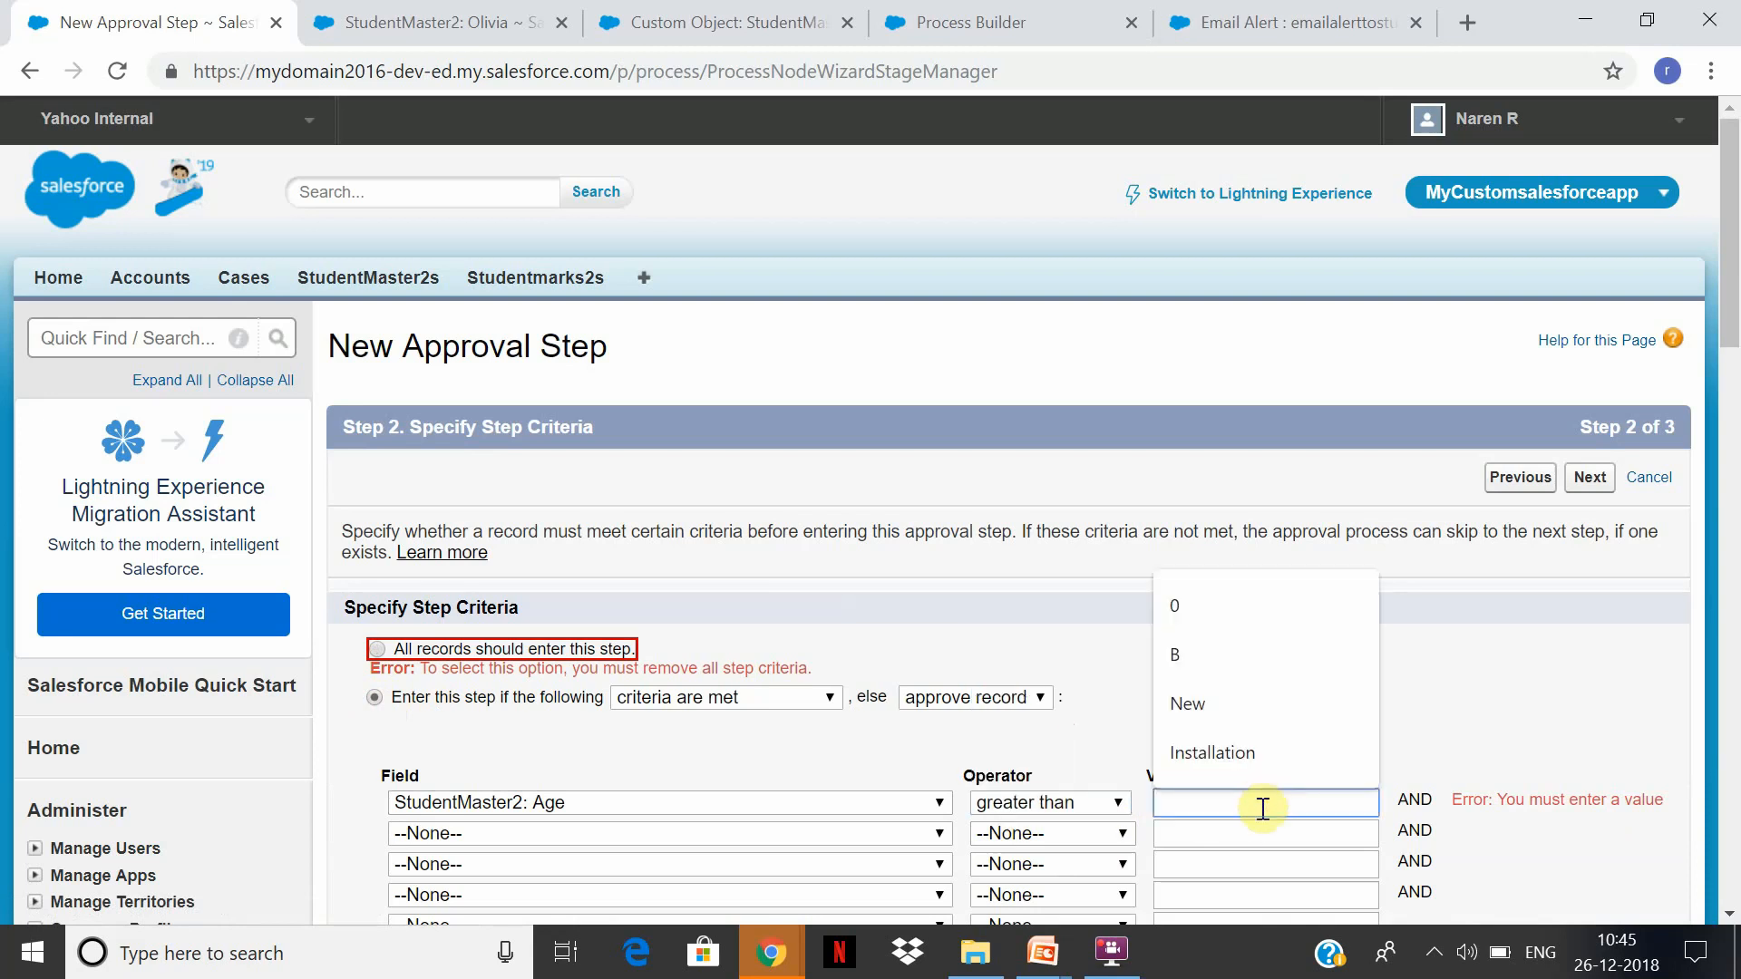
pyautogui.click(1195, 769)
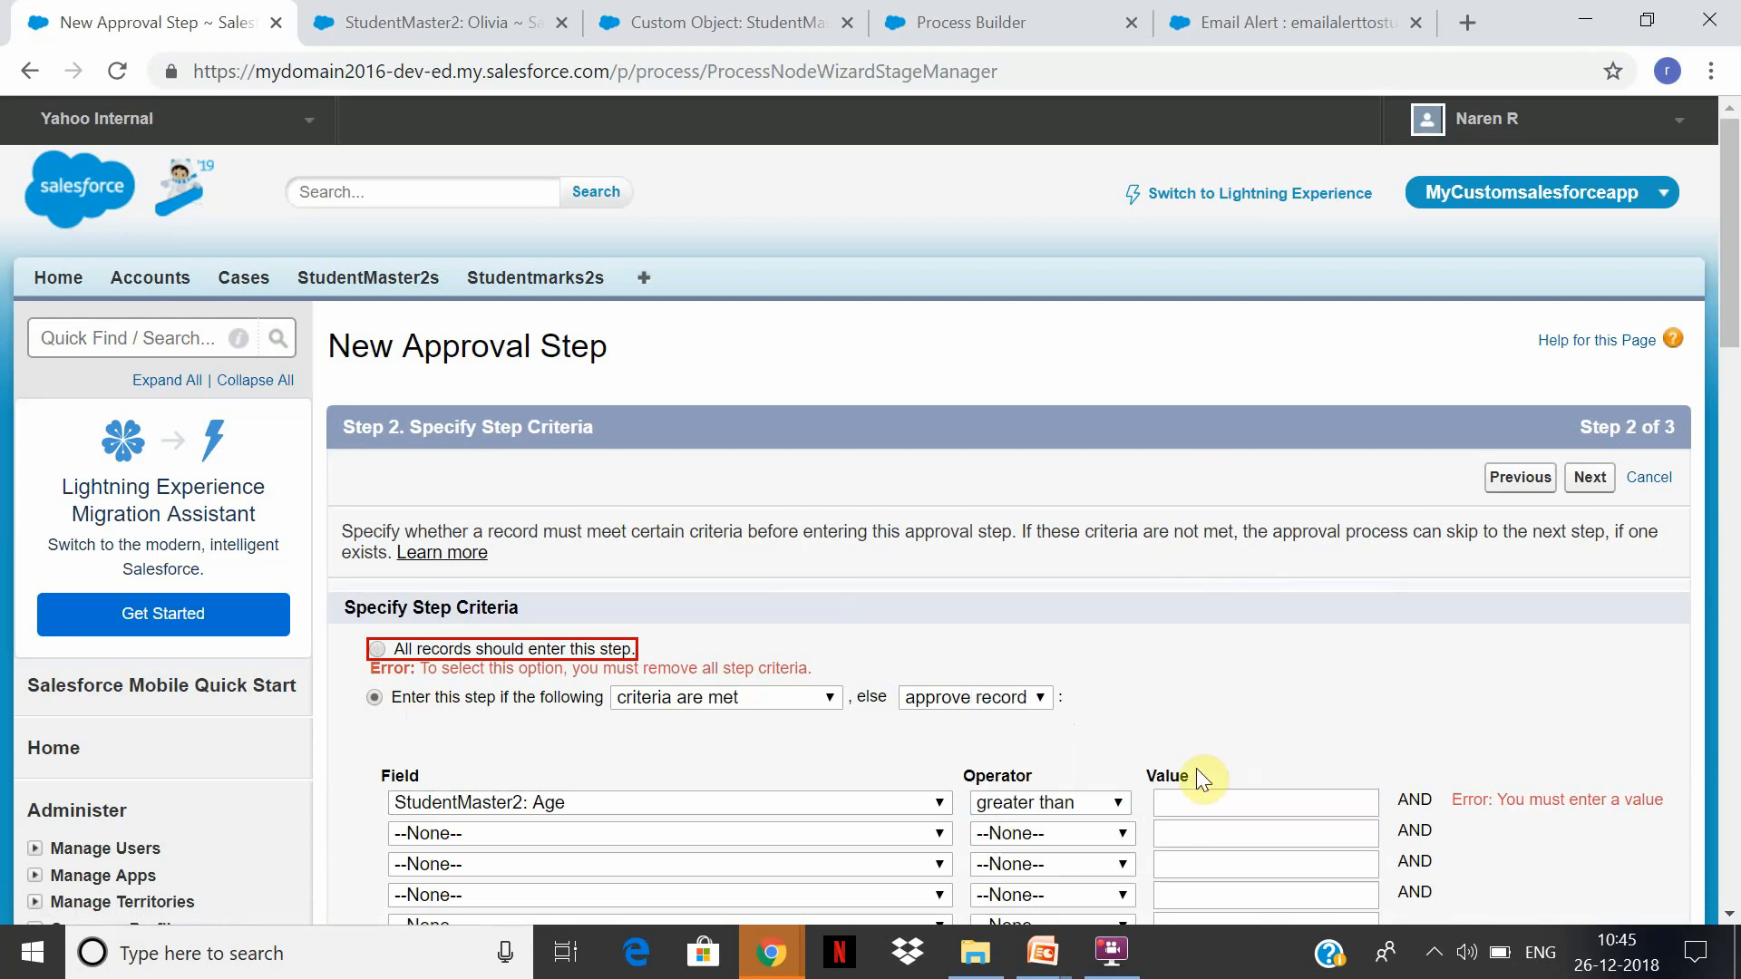
pyautogui.click(1171, 807)
pyautogui.write('0')
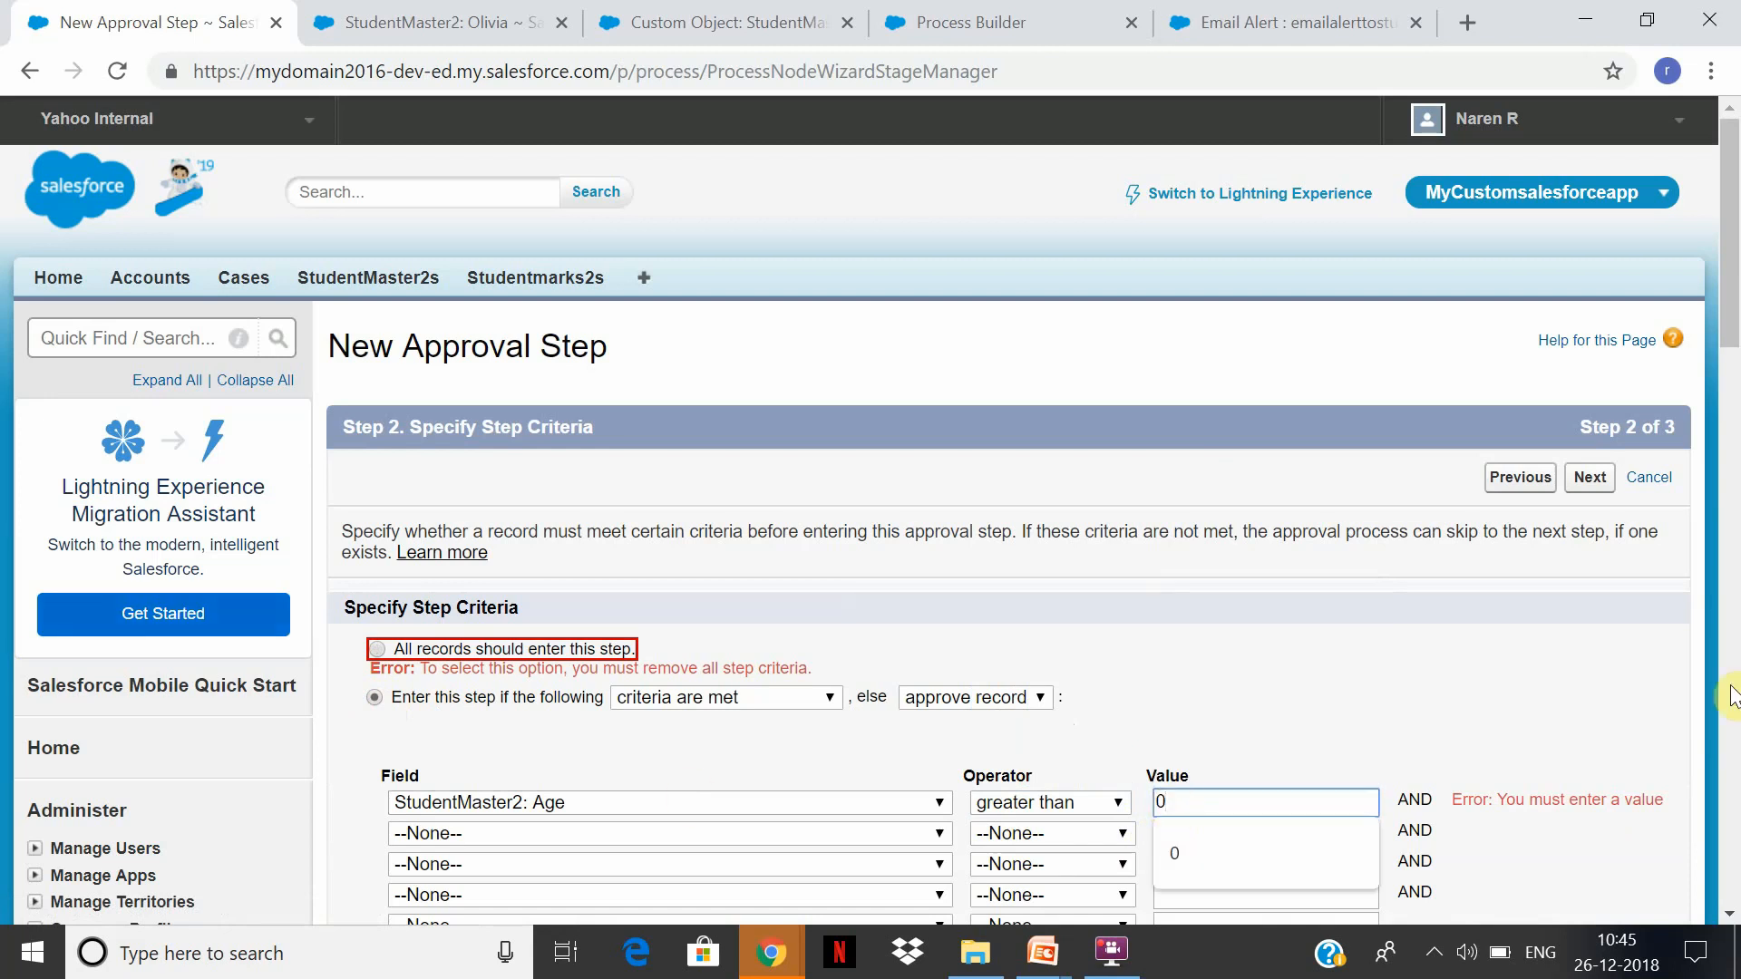
pyautogui.click(1673, 900)
pyautogui.moveTo(1735, 339); pyautogui.dragTo(1737, 381)
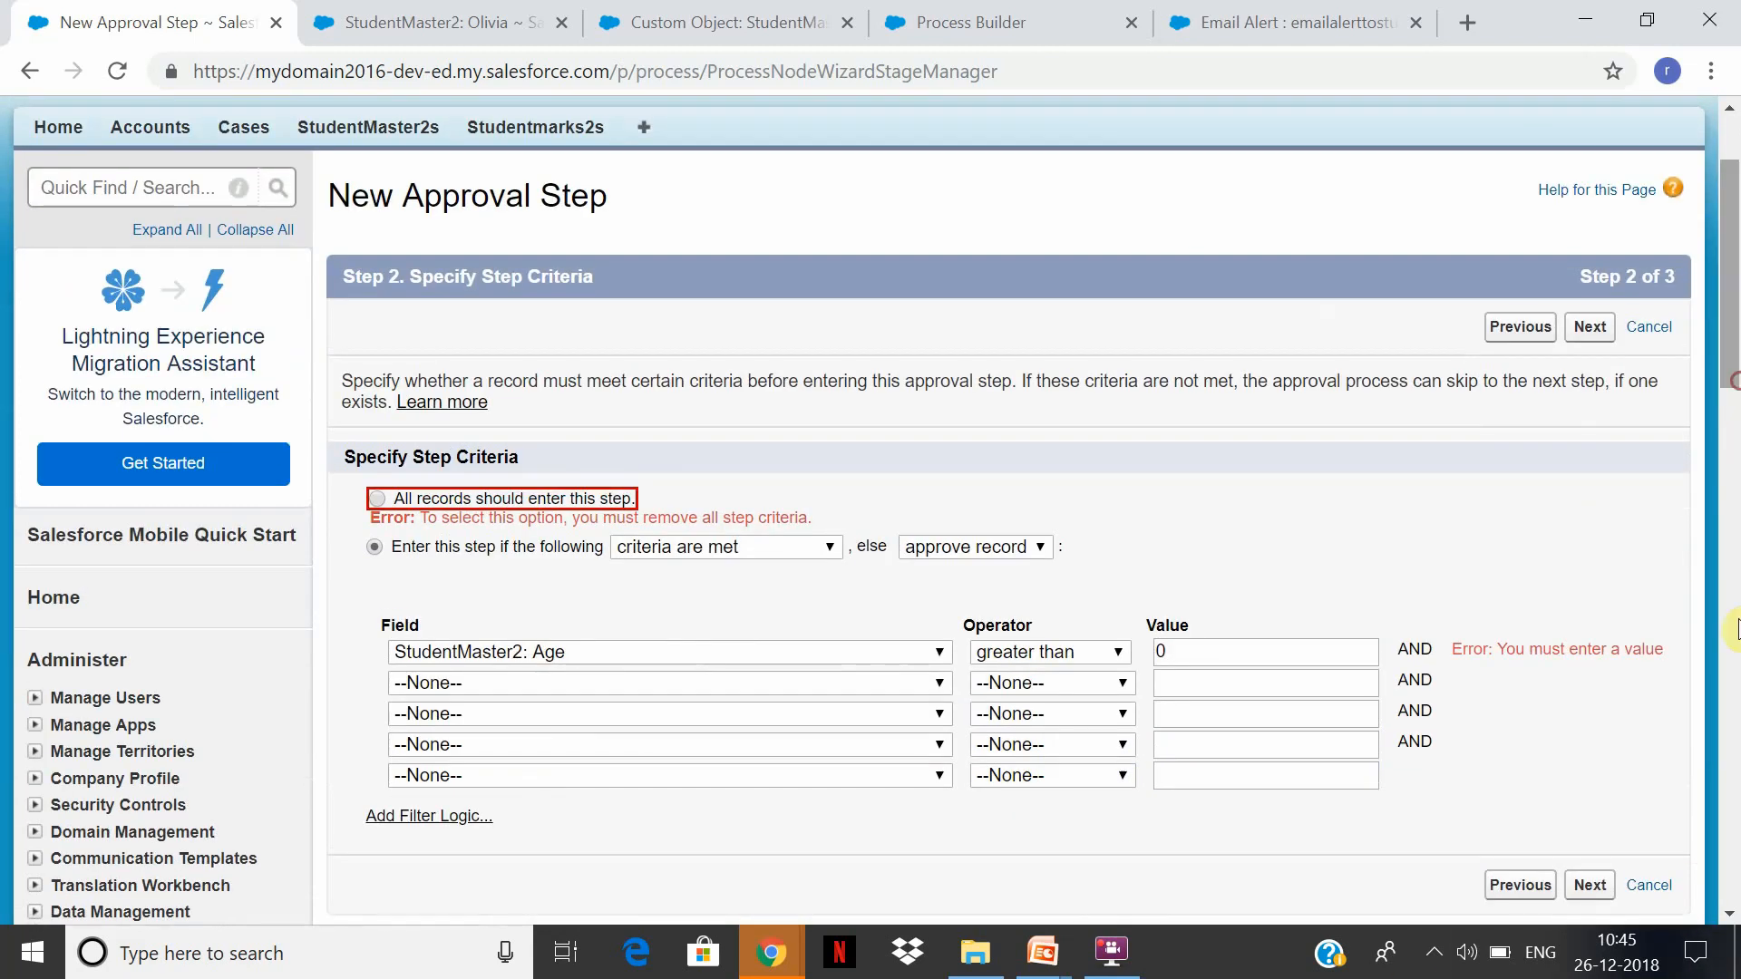
pyautogui.click(1589, 889)
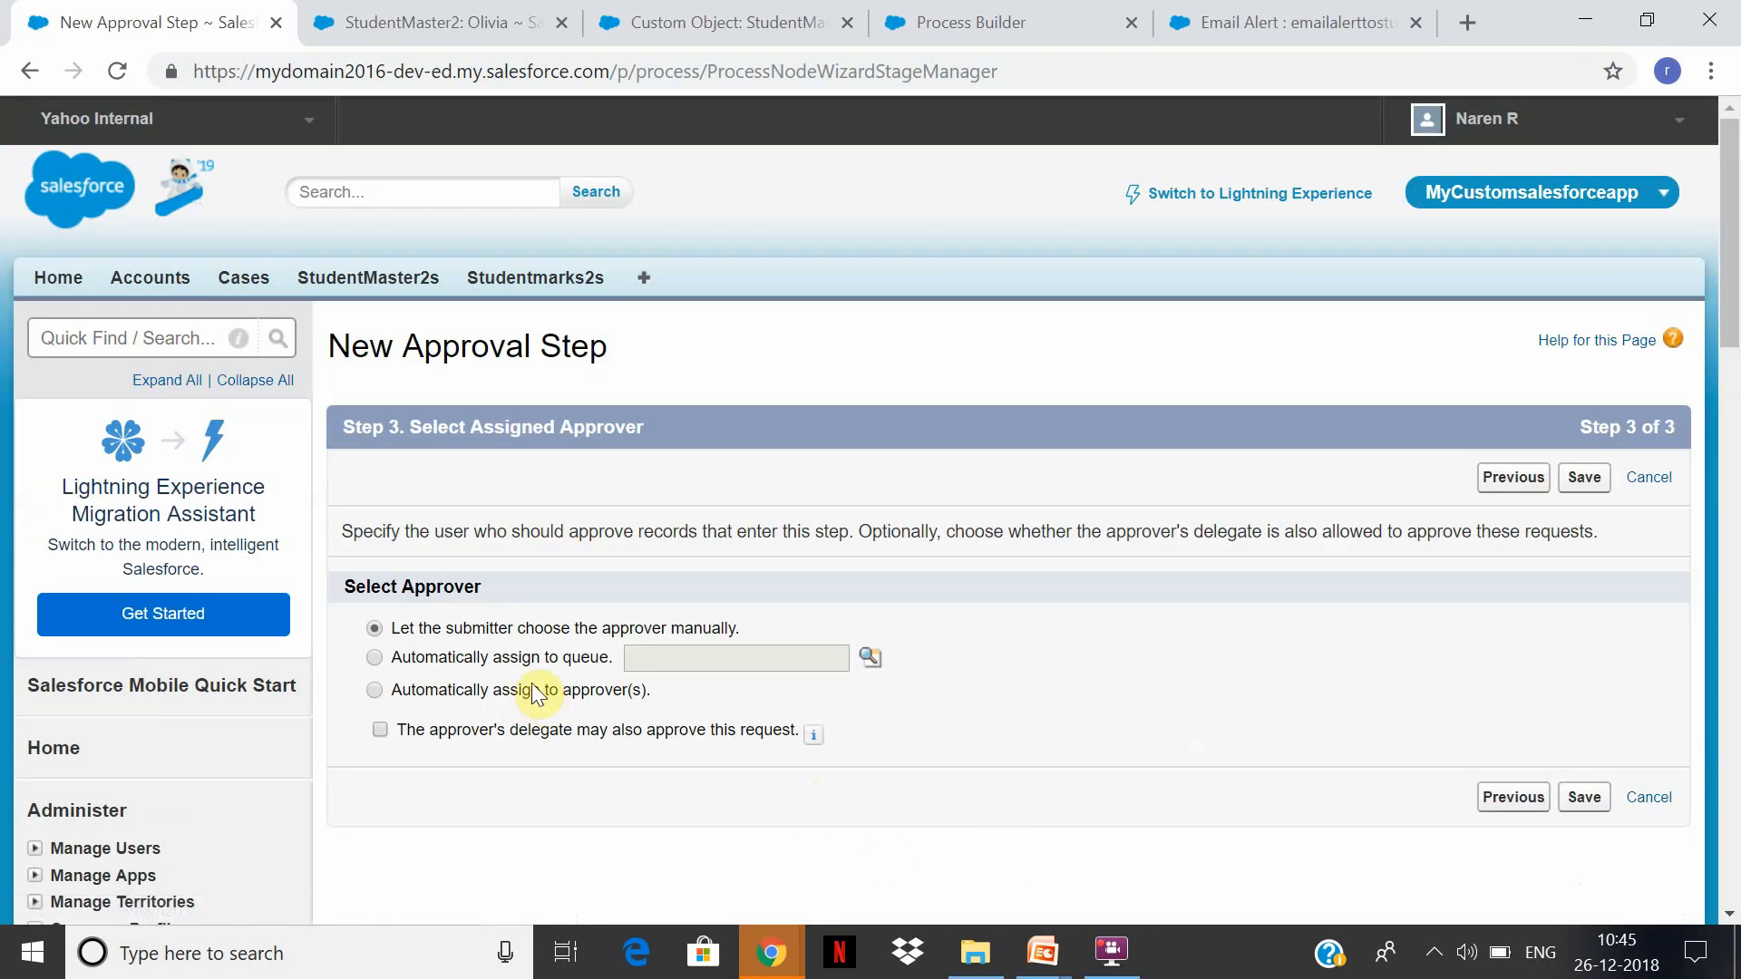
# Assign the approval step automatically to the logged-in user as approver, and save the step.
pyautogui.click(542, 694)
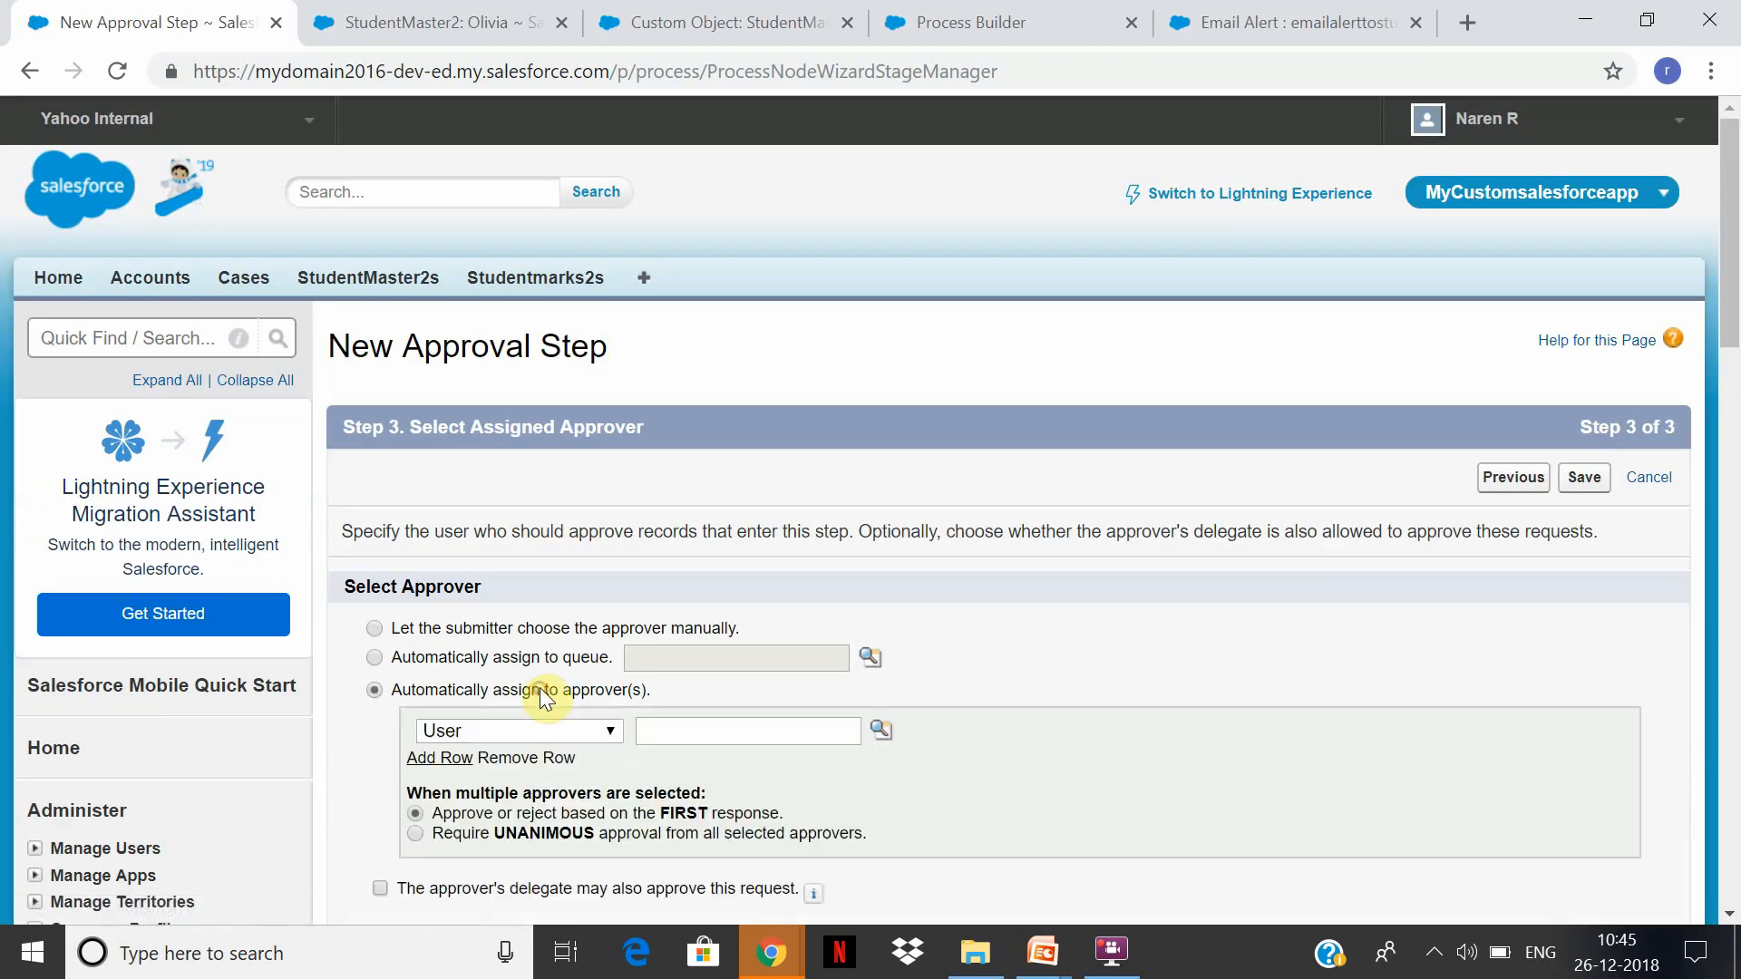
pyautogui.click(878, 728)
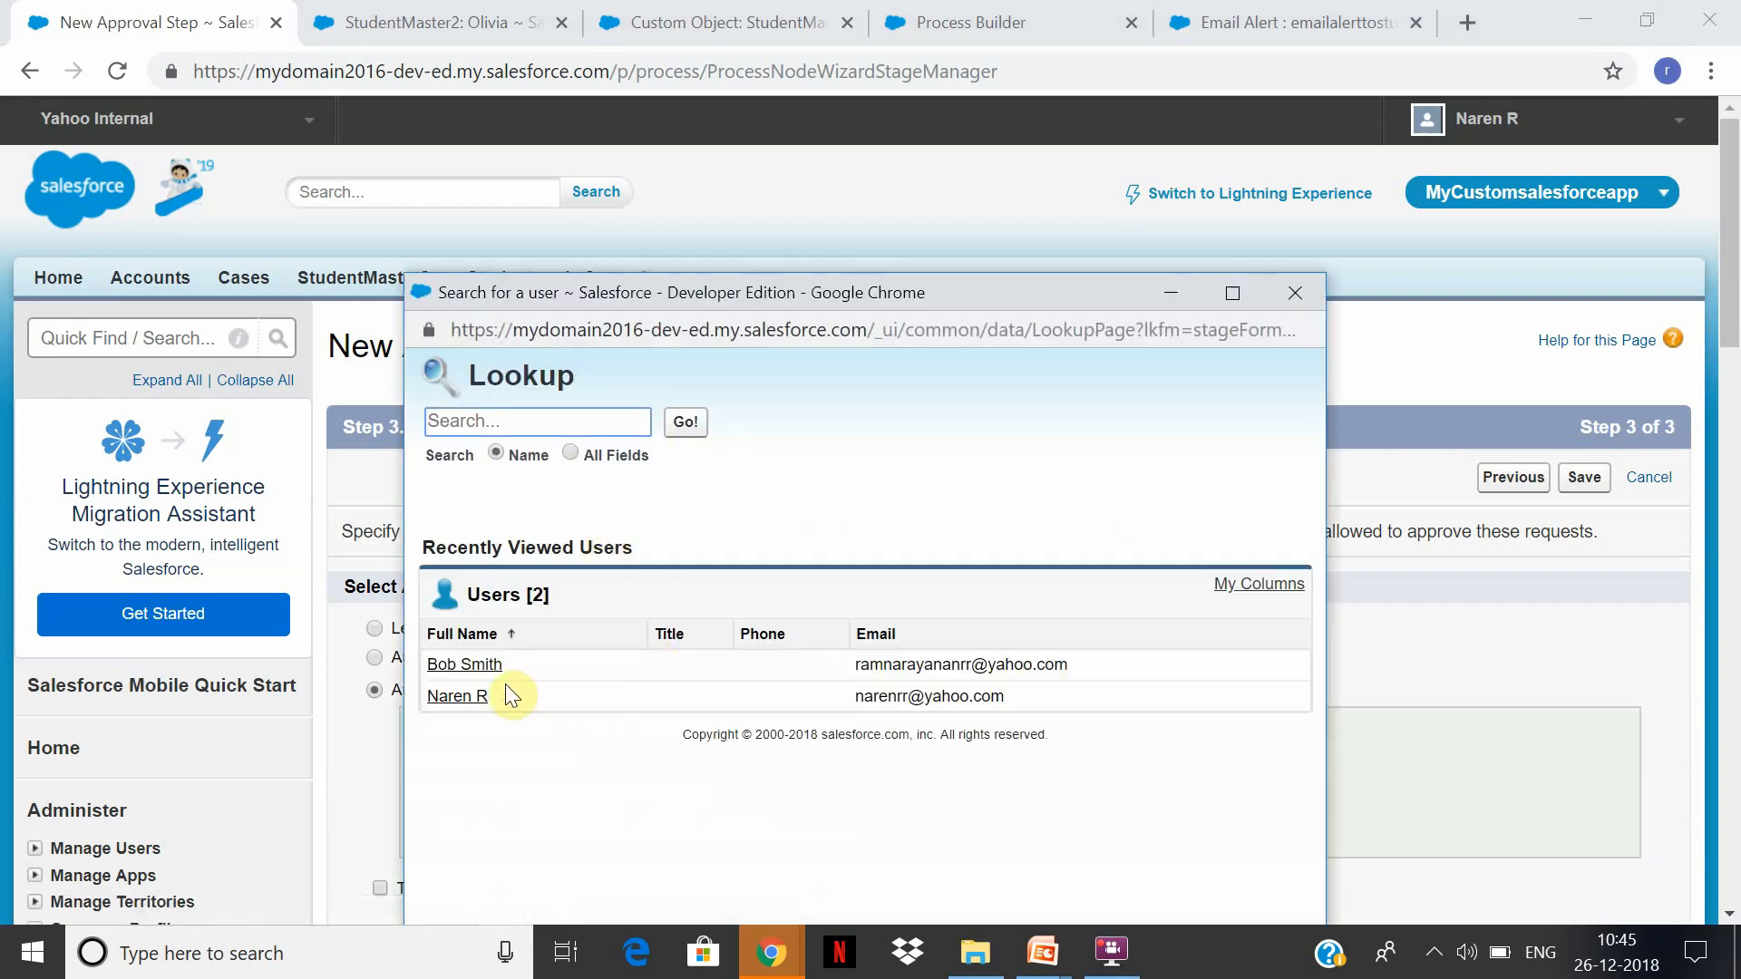
pyautogui.click(458, 698)
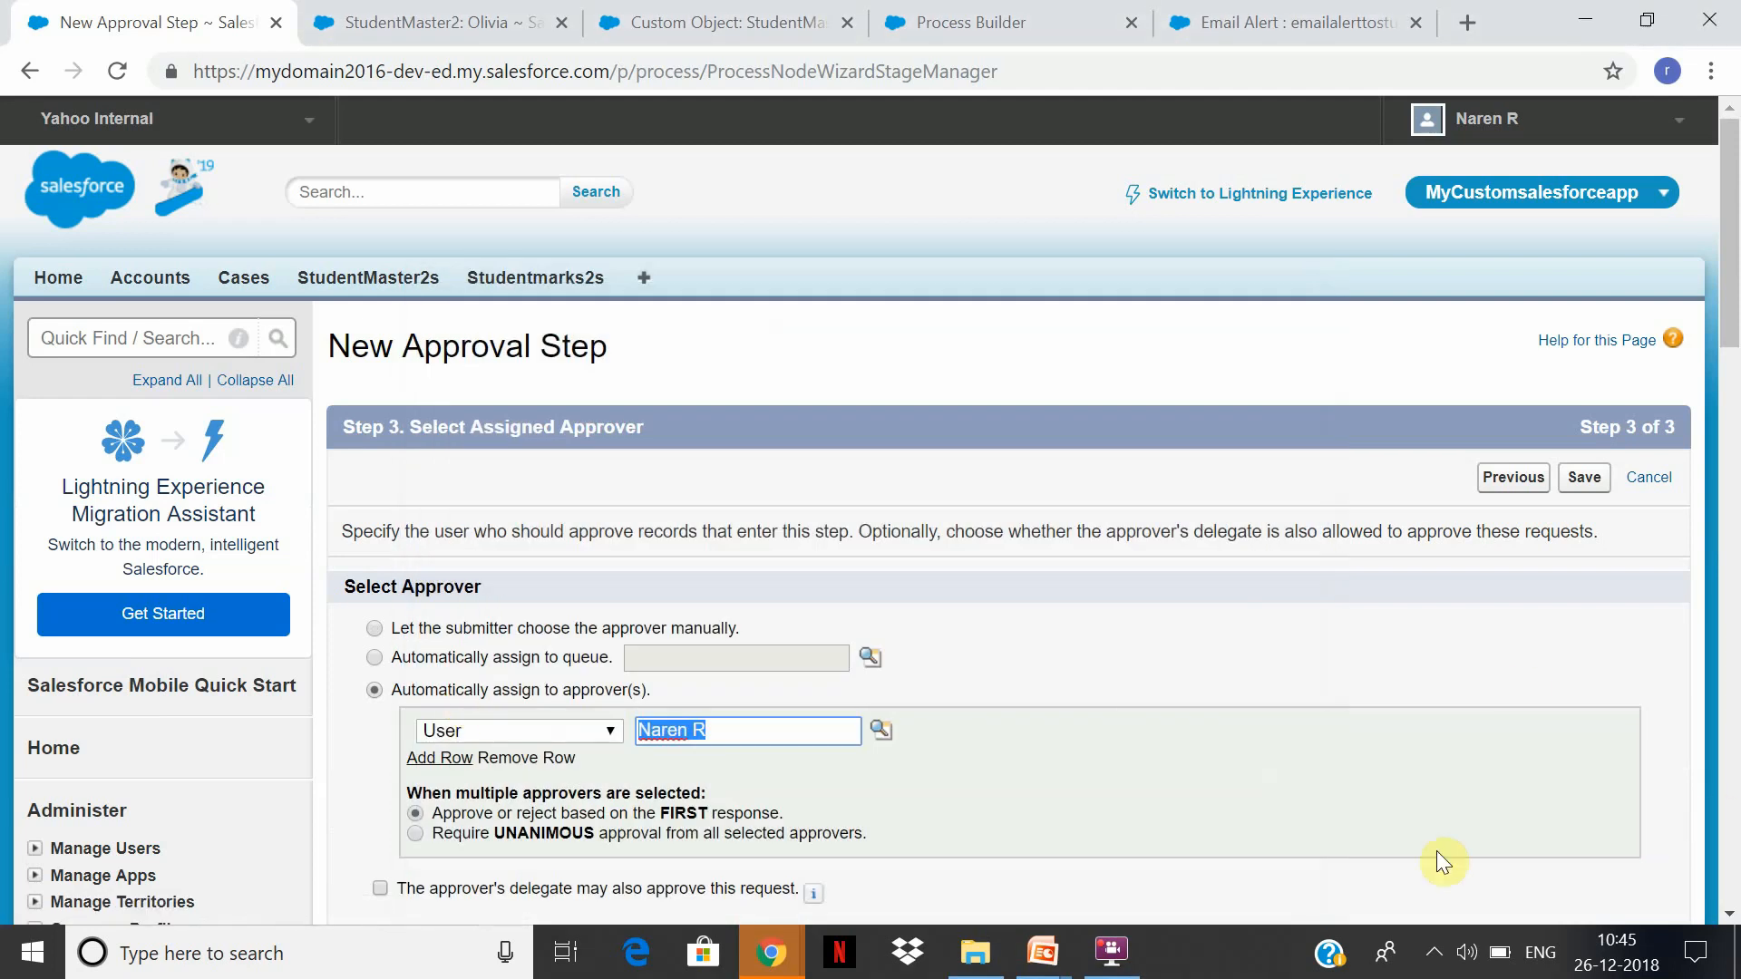
pyautogui.scroll(-3, 1542, 762)
pyautogui.click(1582, 675)
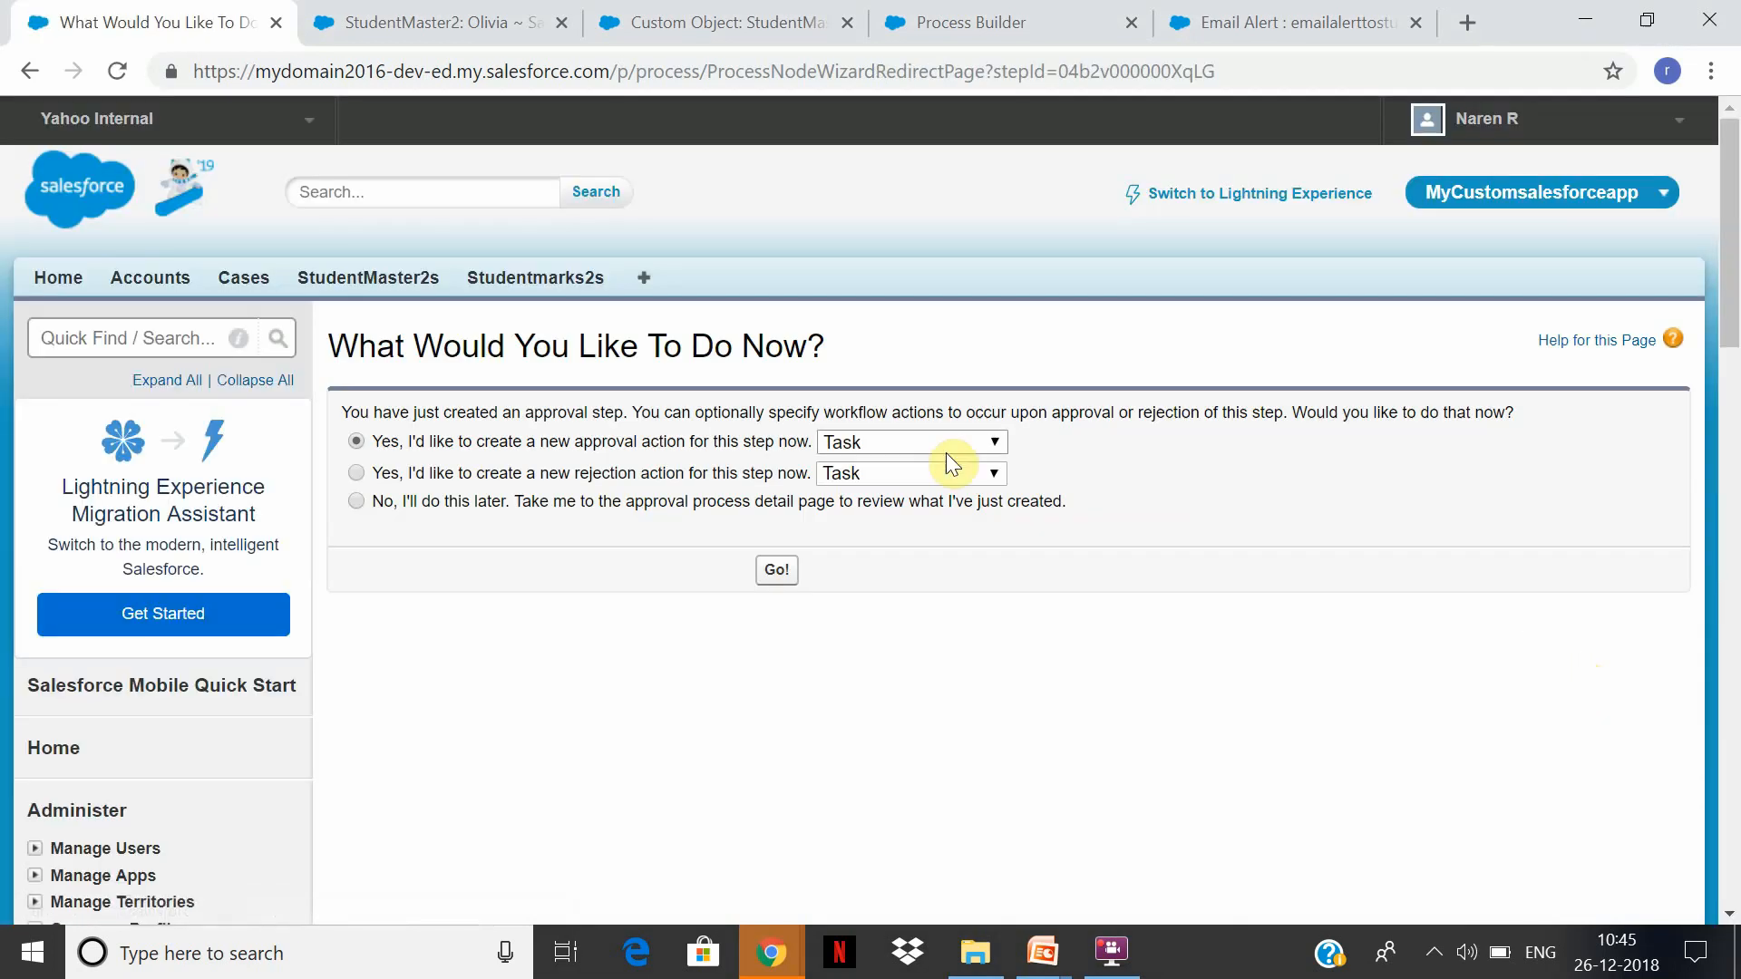
# Create a Field Update approval action named approveaction1 for the step, with Comments as the field to update.
pyautogui.click(996, 442)
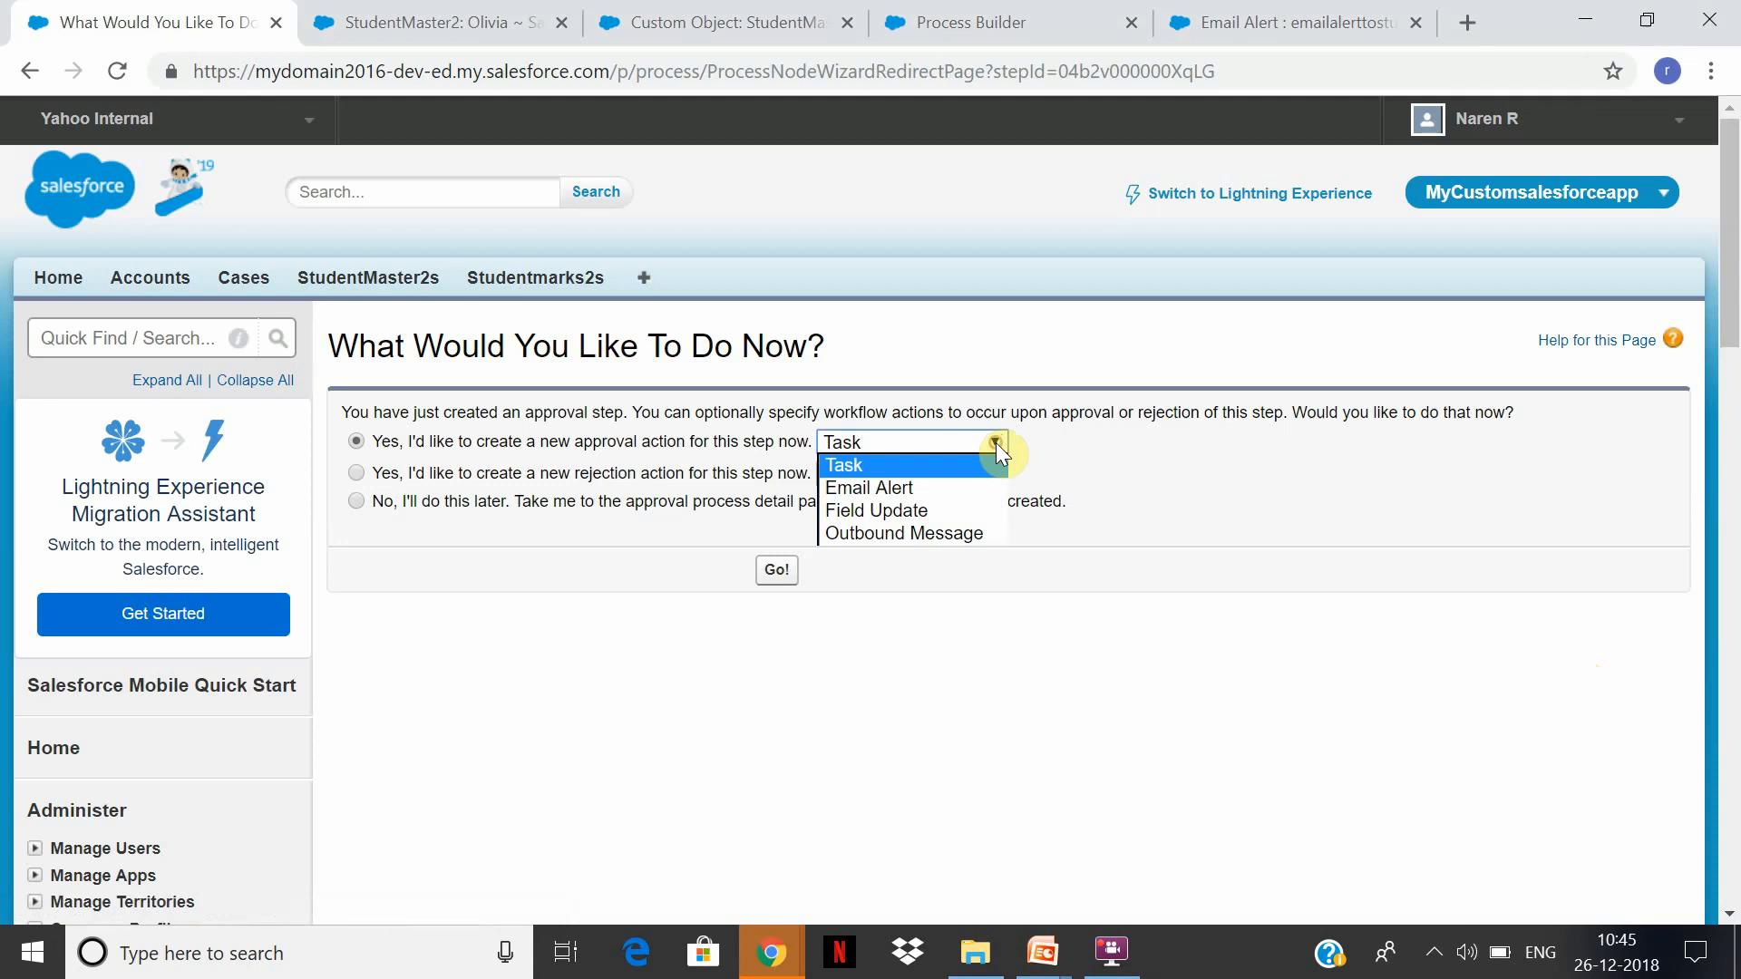
pyautogui.click(992, 511)
pyautogui.click(772, 573)
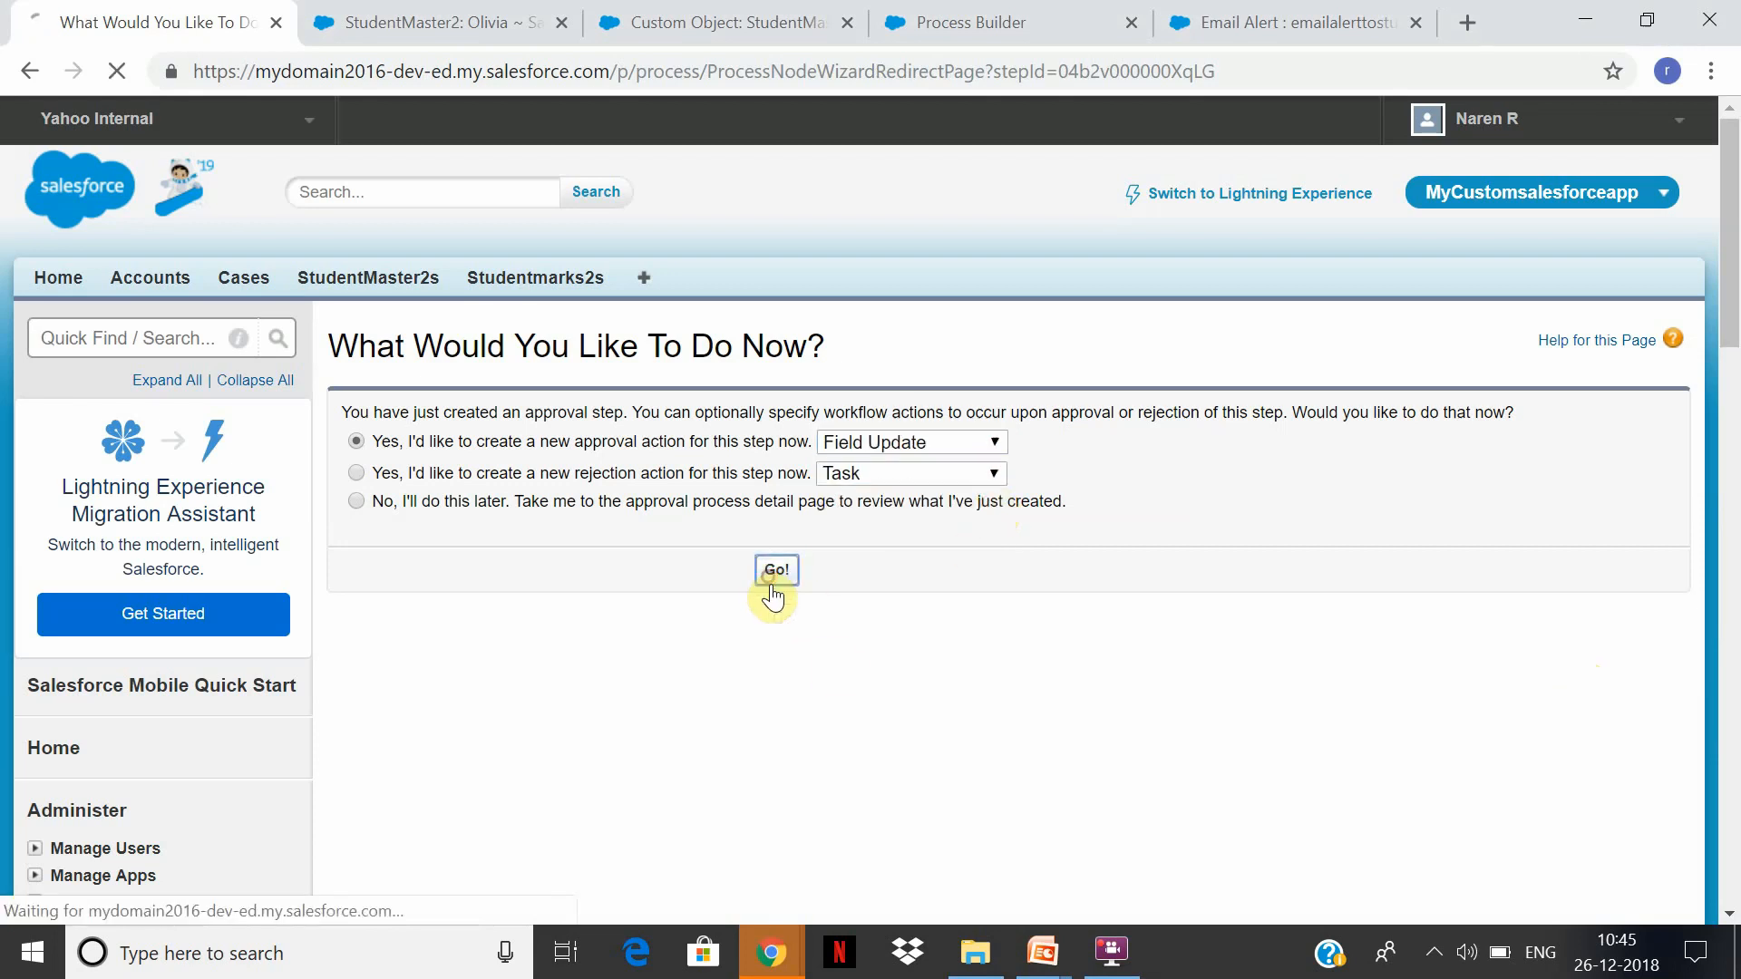
pyautogui.click(751, 575)
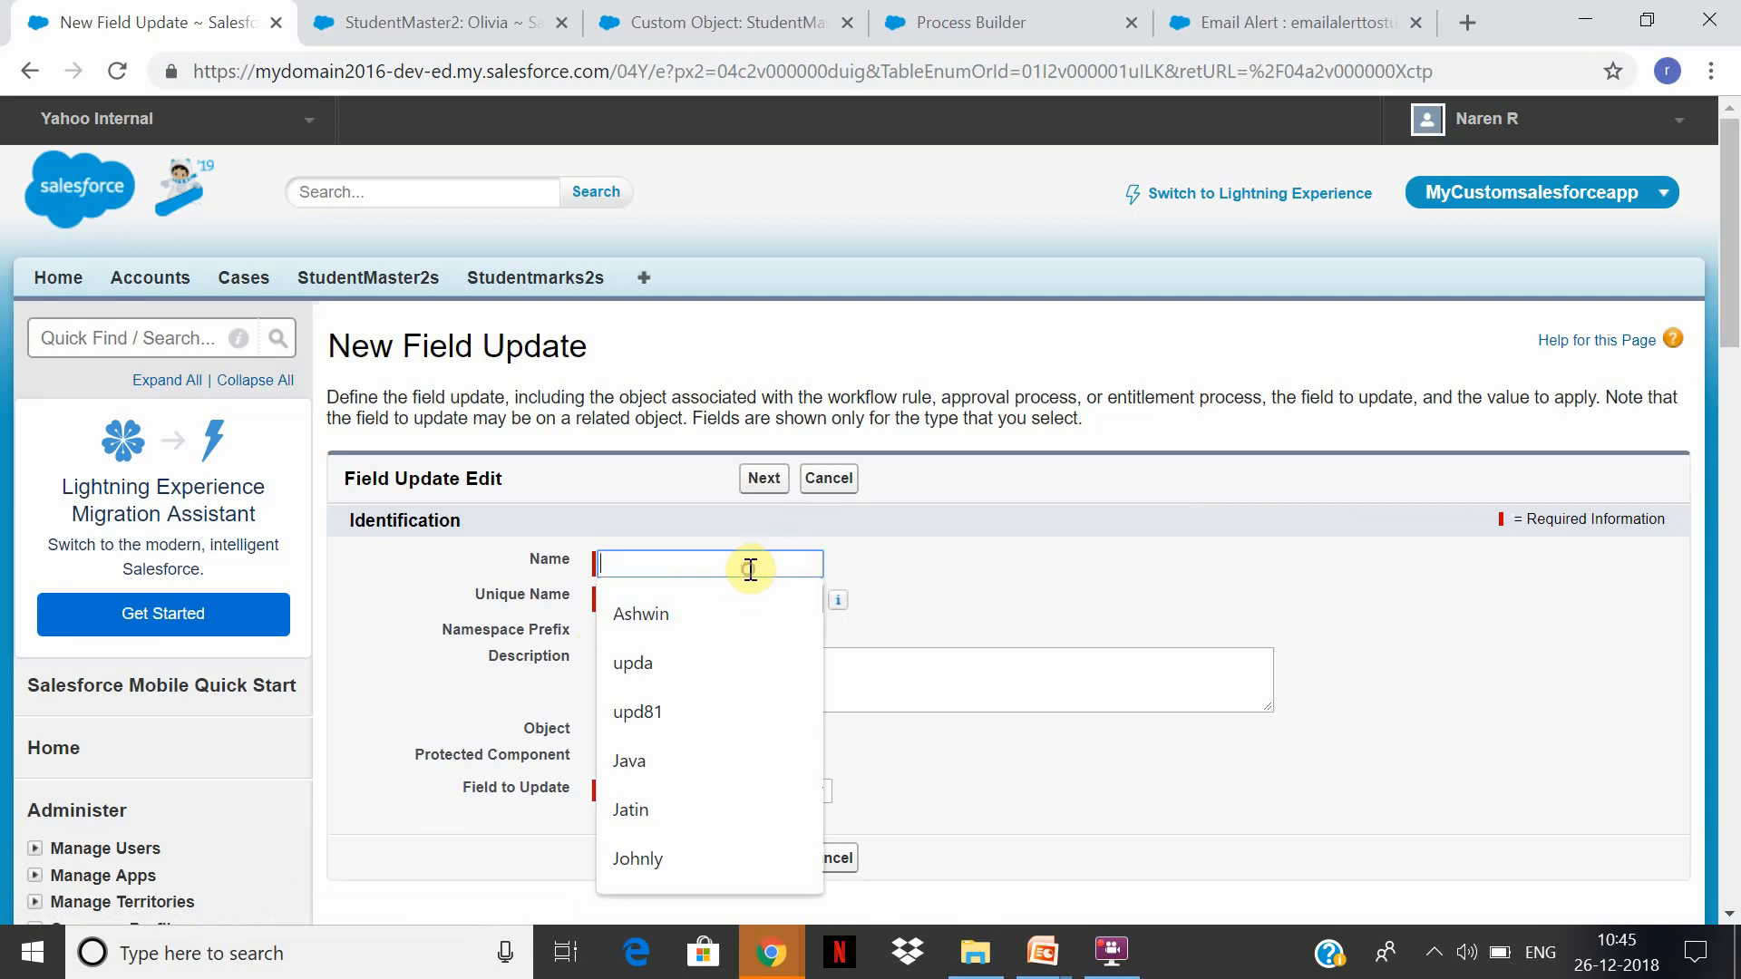
pyautogui.write('approve')
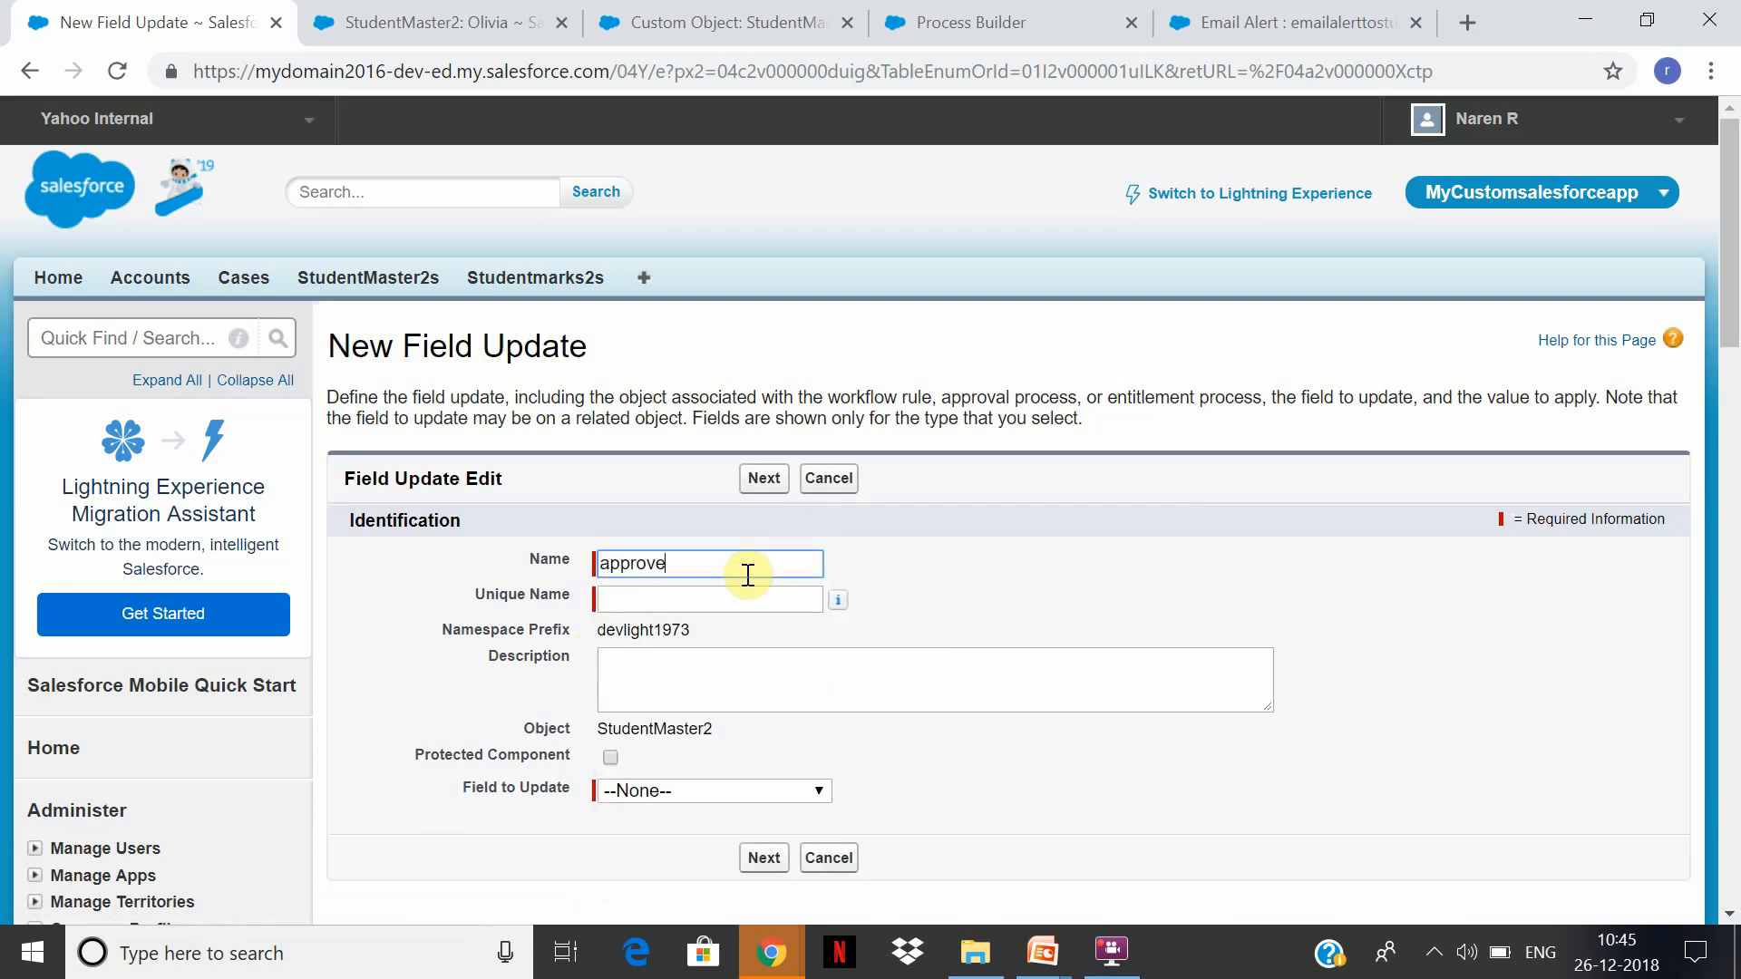
pyautogui.write('action1')
pyautogui.press('Tab')
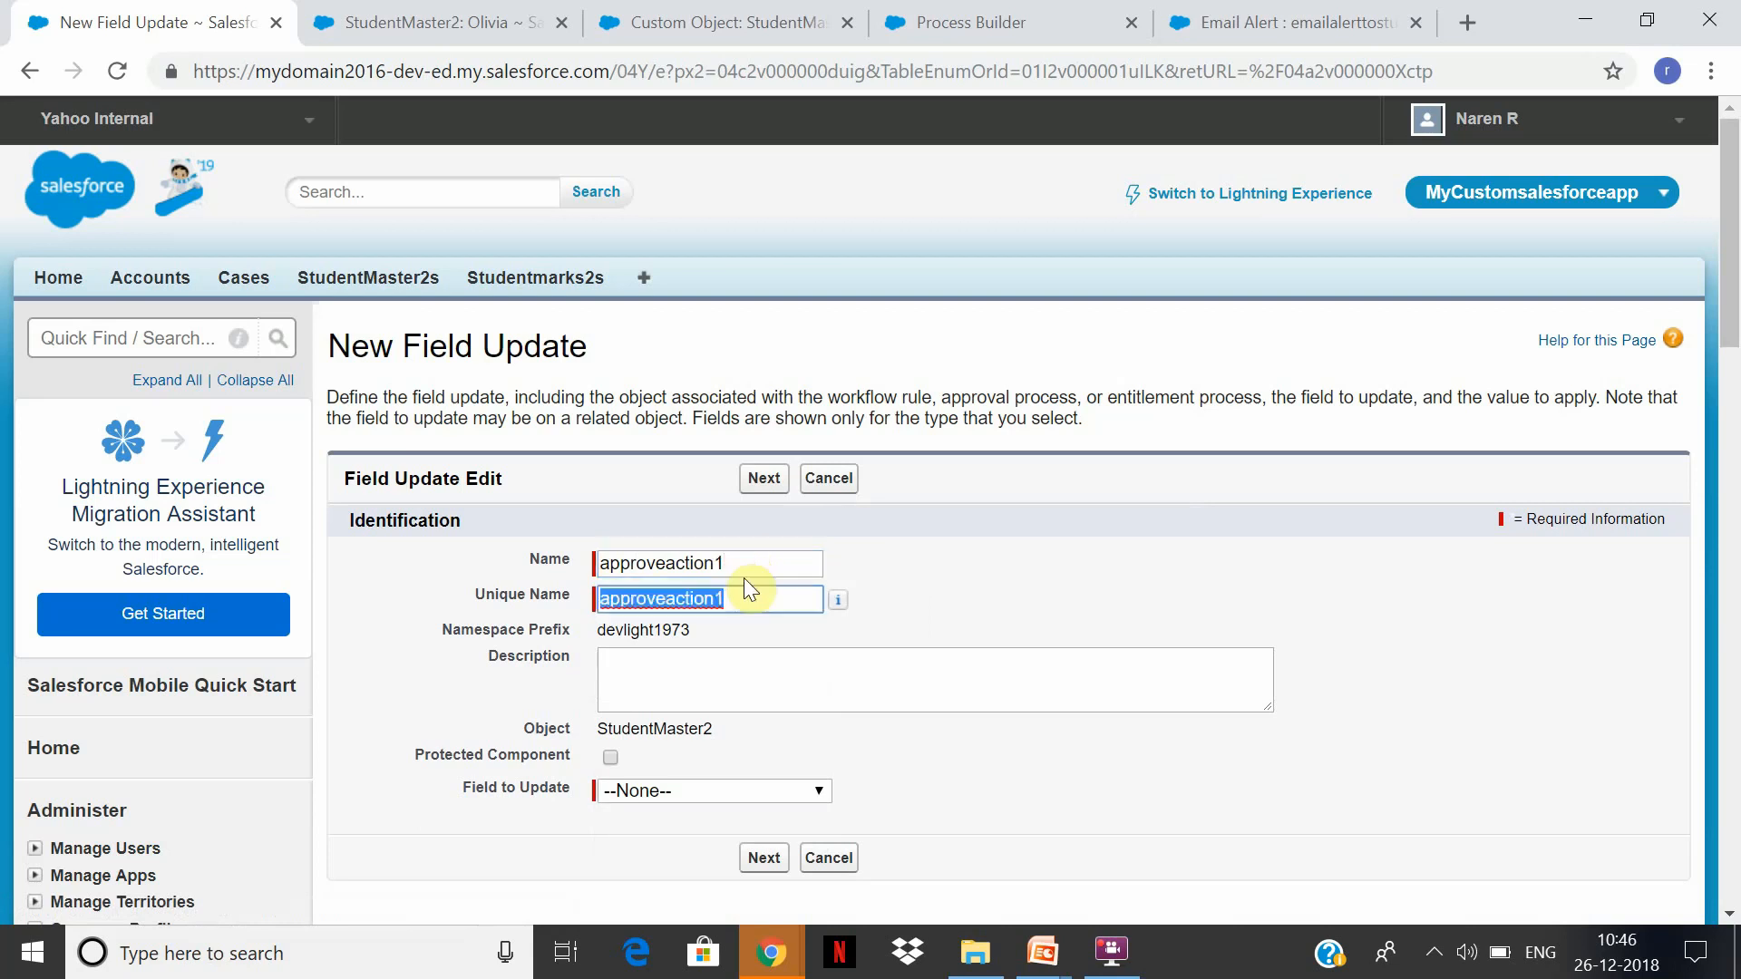
pyautogui.click(753, 796)
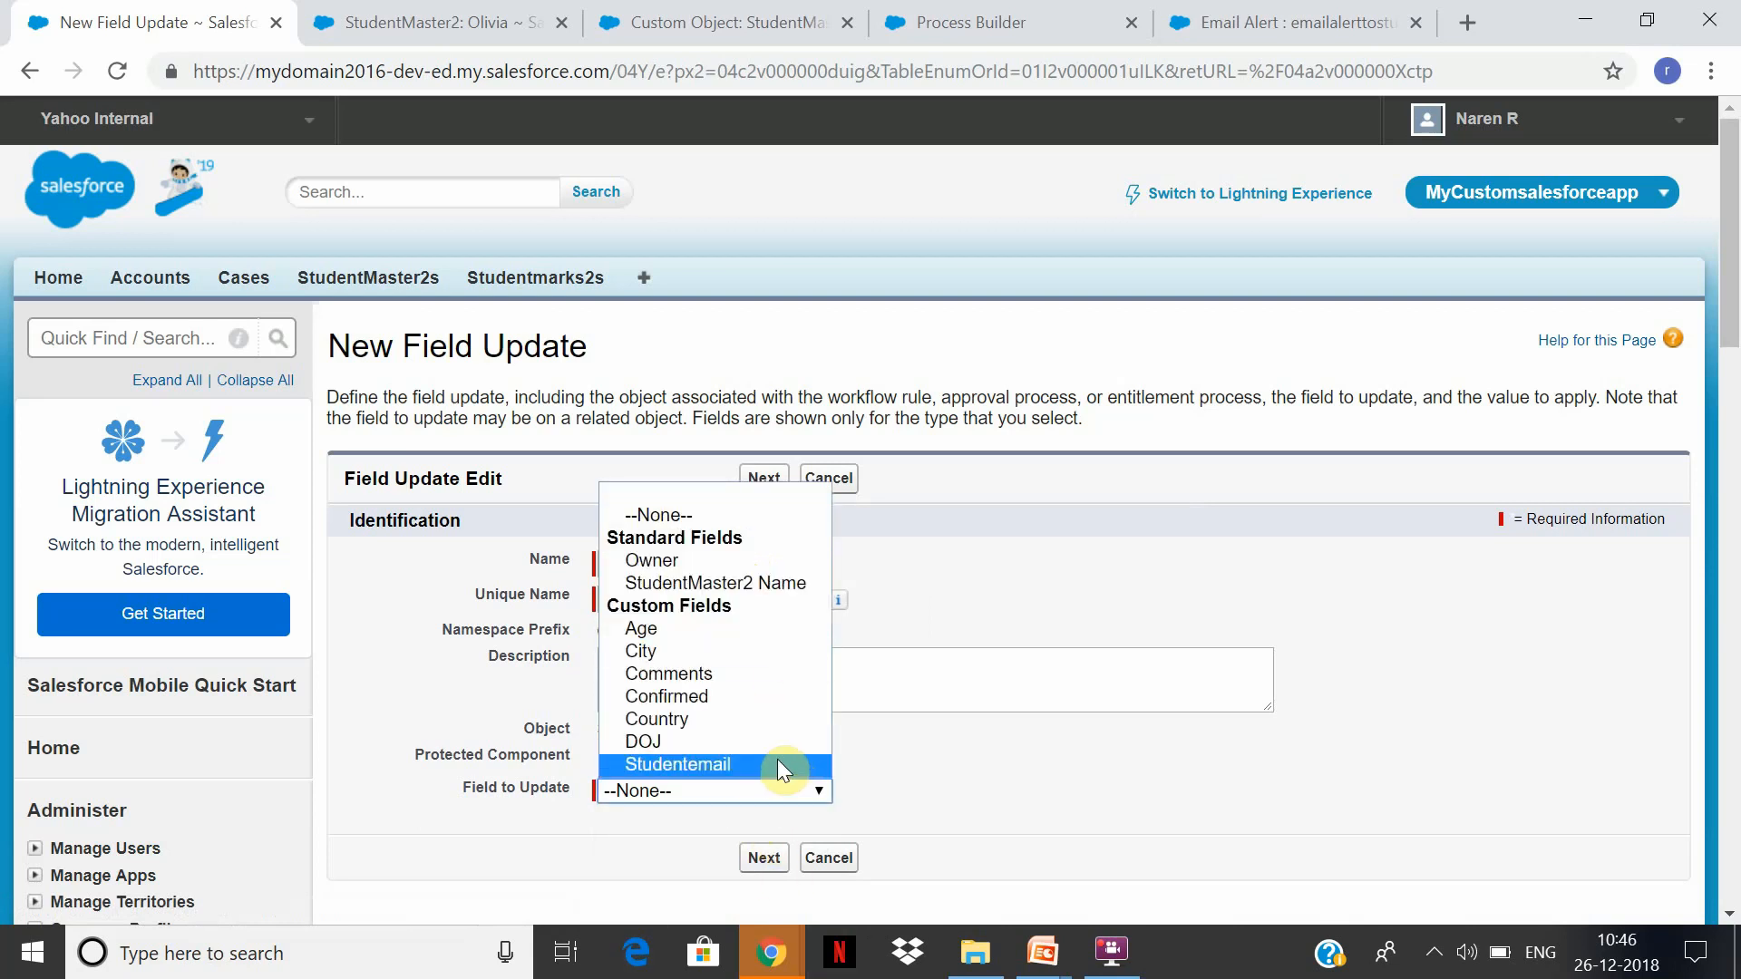
pyautogui.click(798, 674)
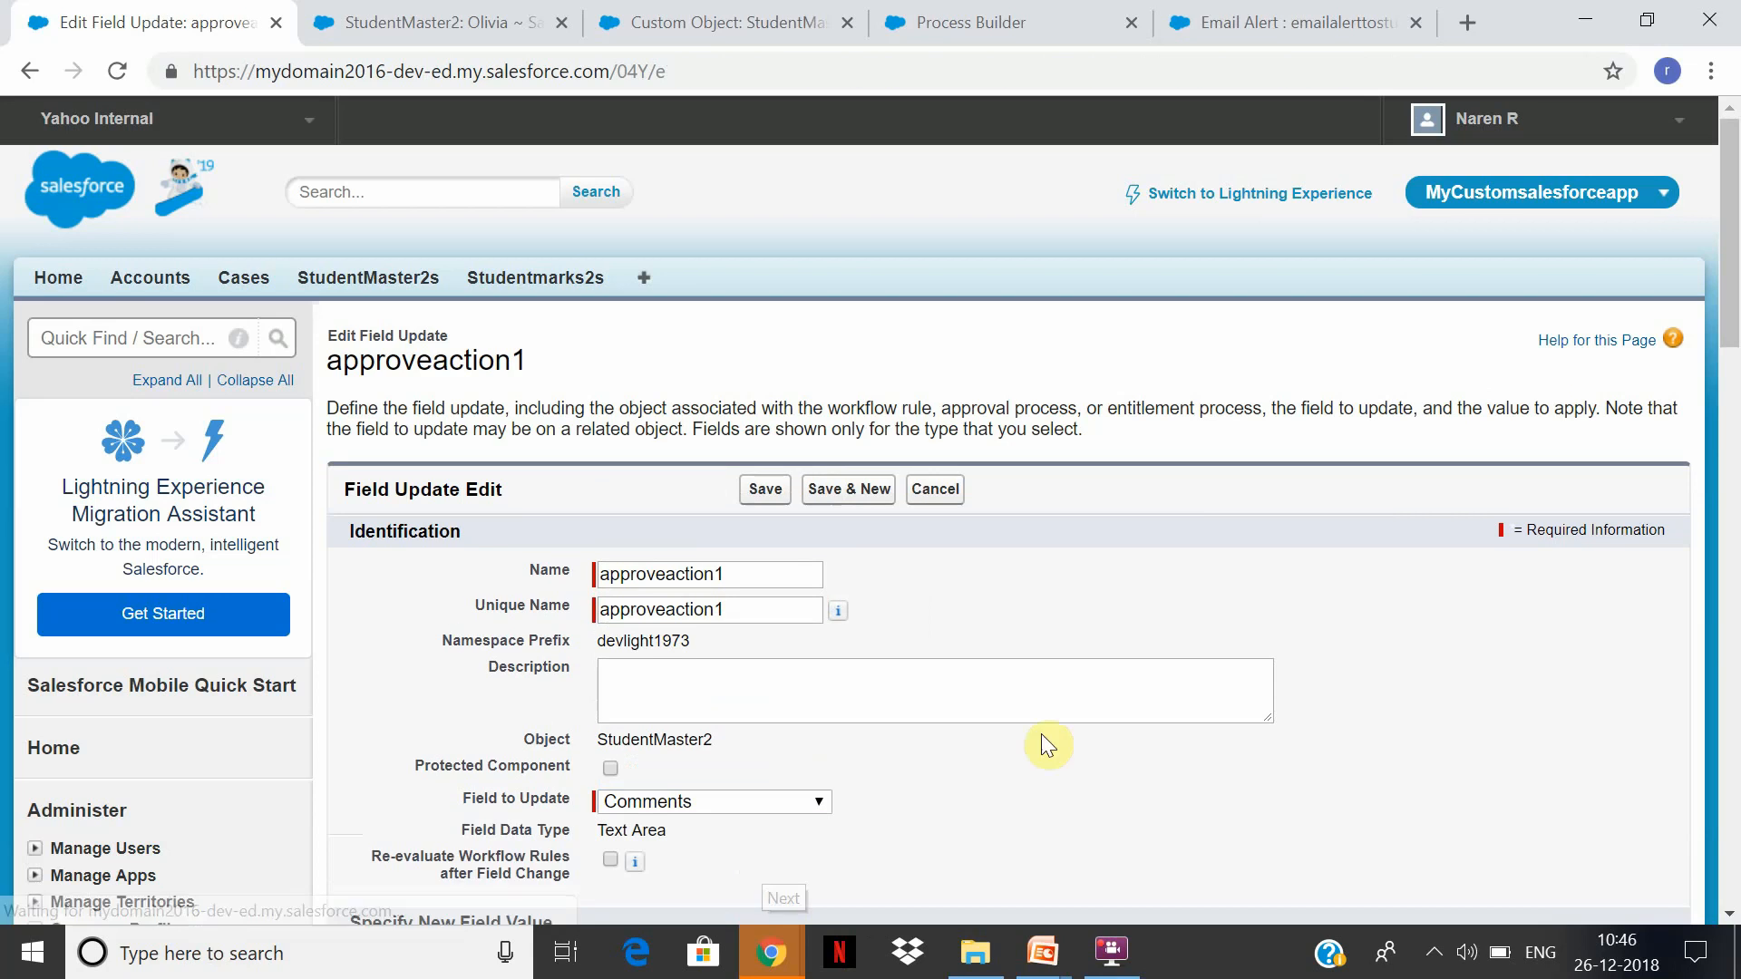
# Set the new Comments value with the formula "Student is approved" and save the field update.
pyautogui.scroll(-3, 836, 890)
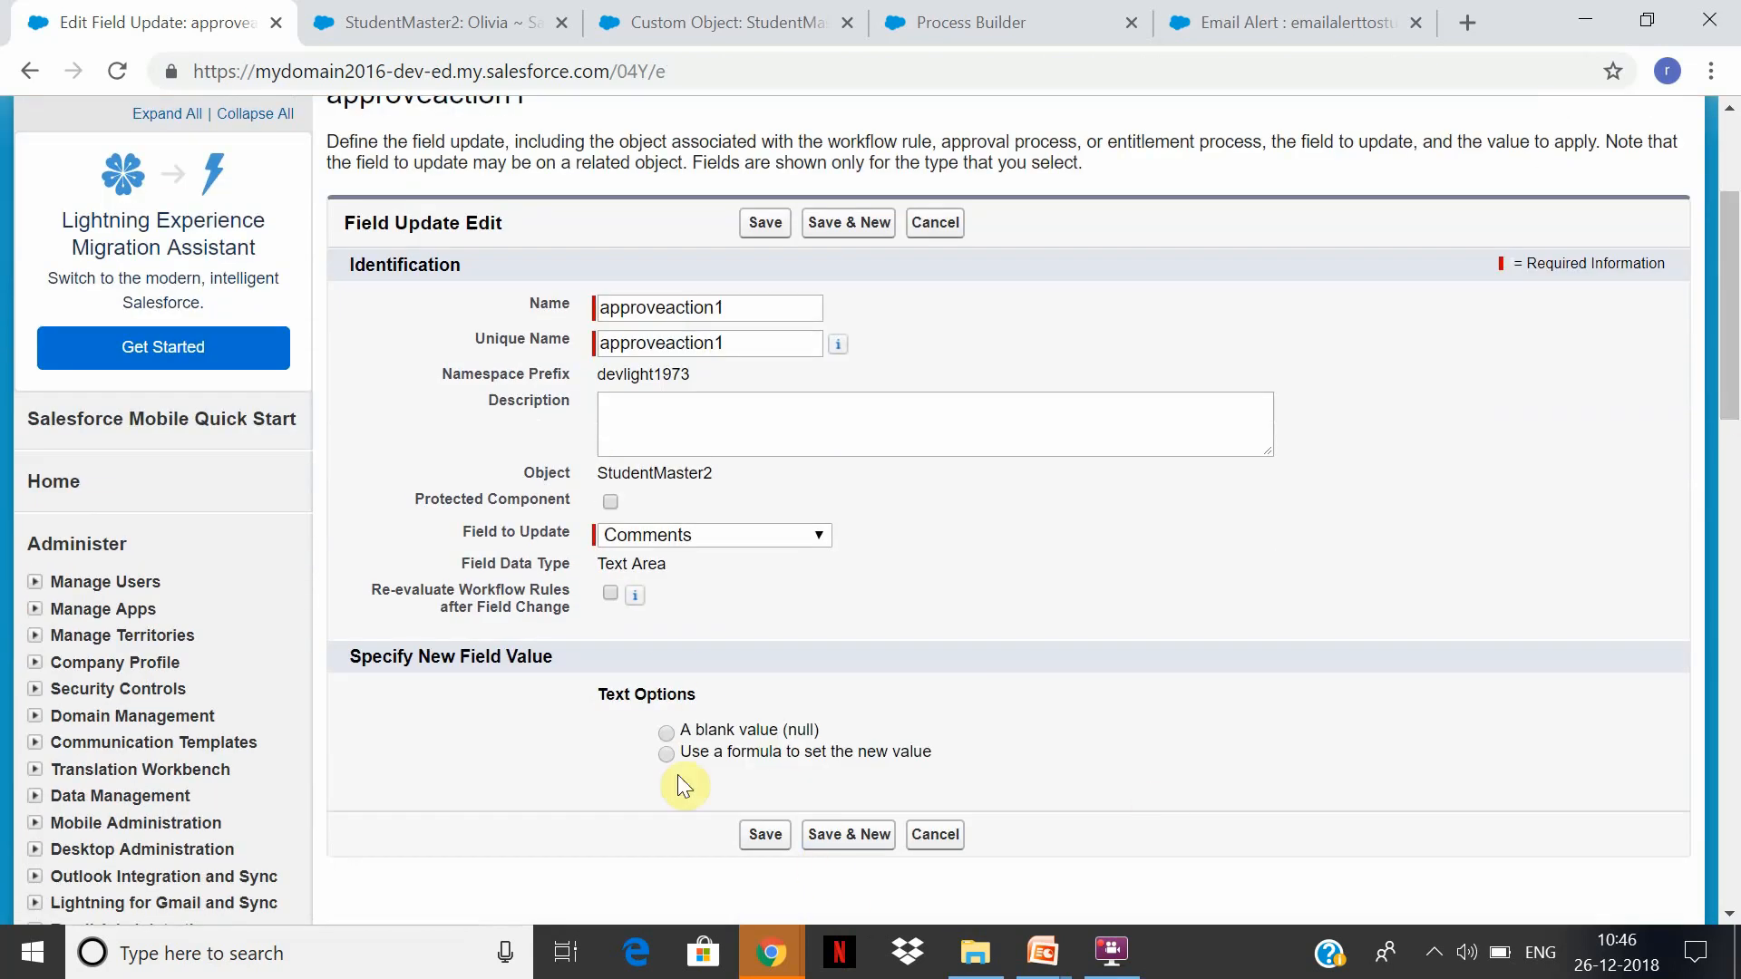
pyautogui.click(665, 753)
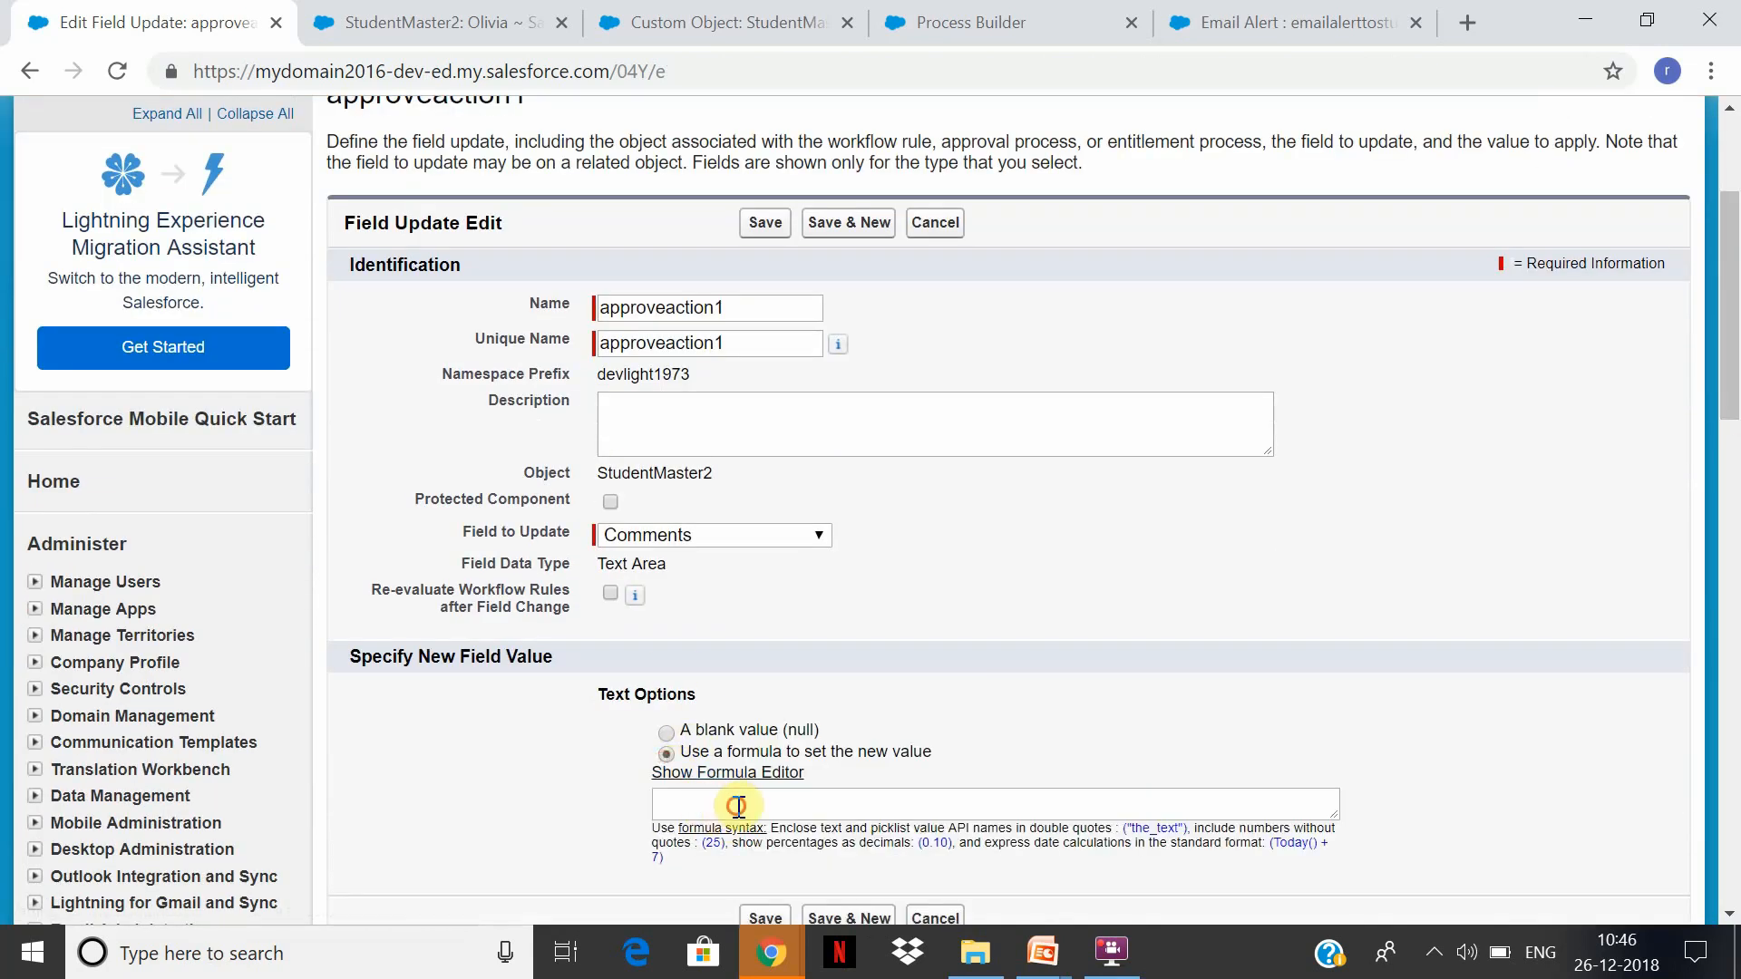
pyautogui.write('"')
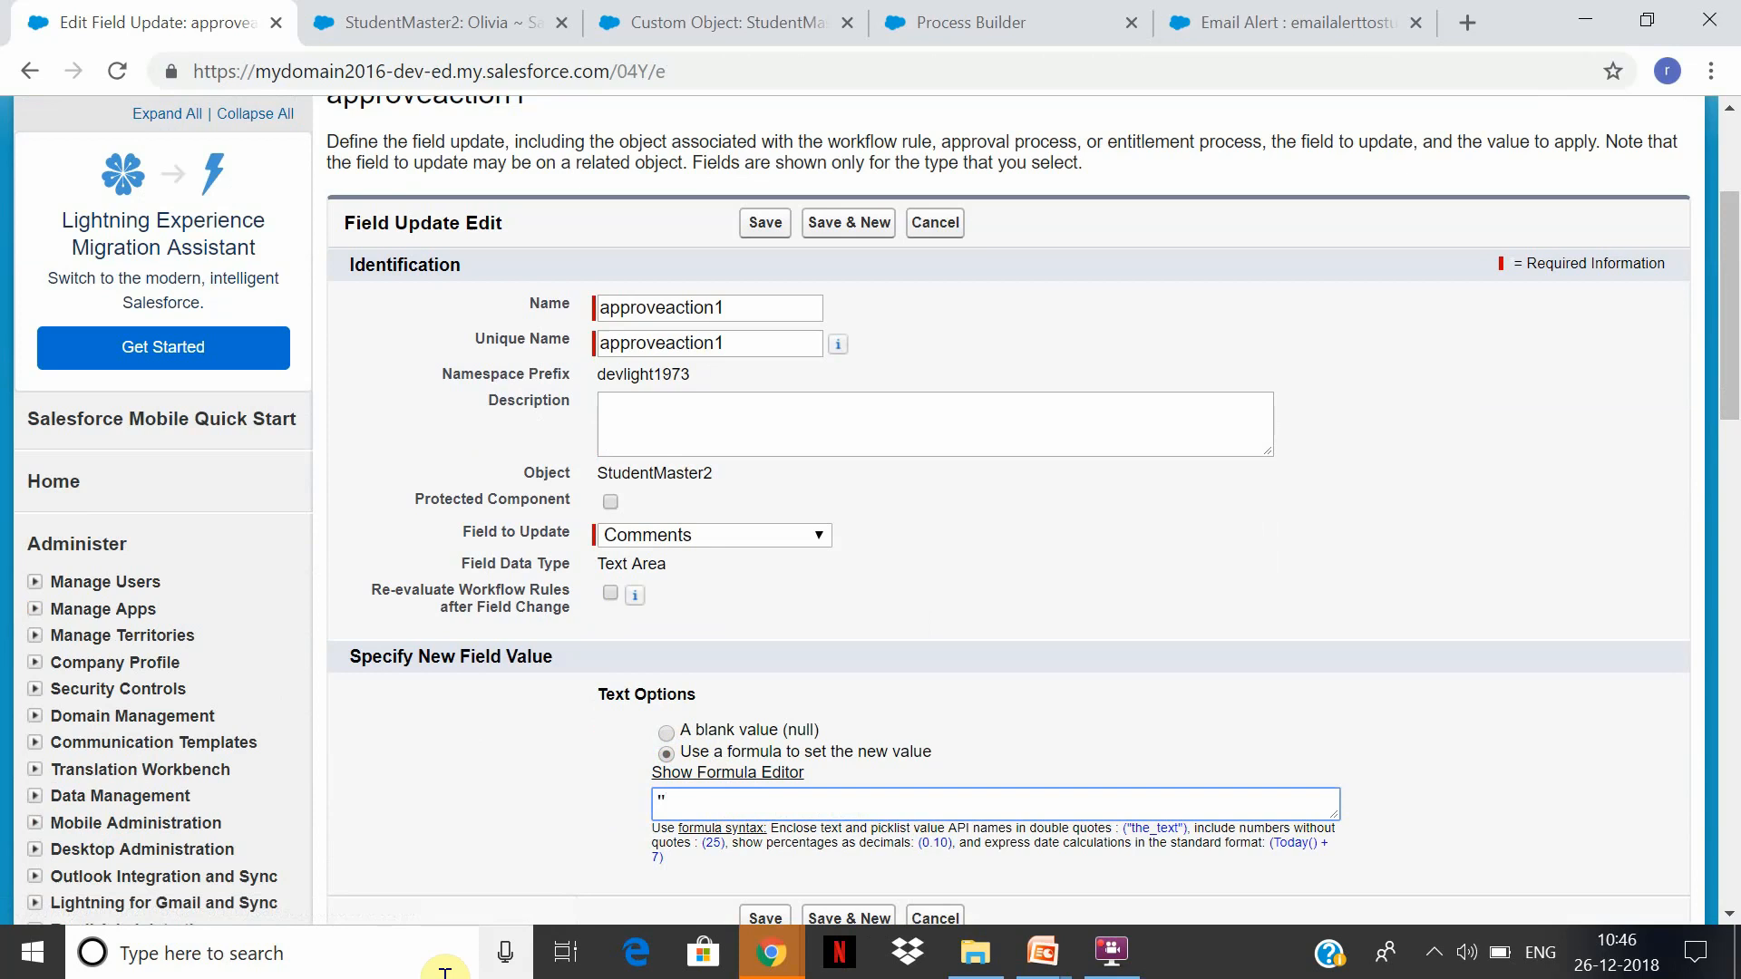
pyautogui.write('Student is approved')
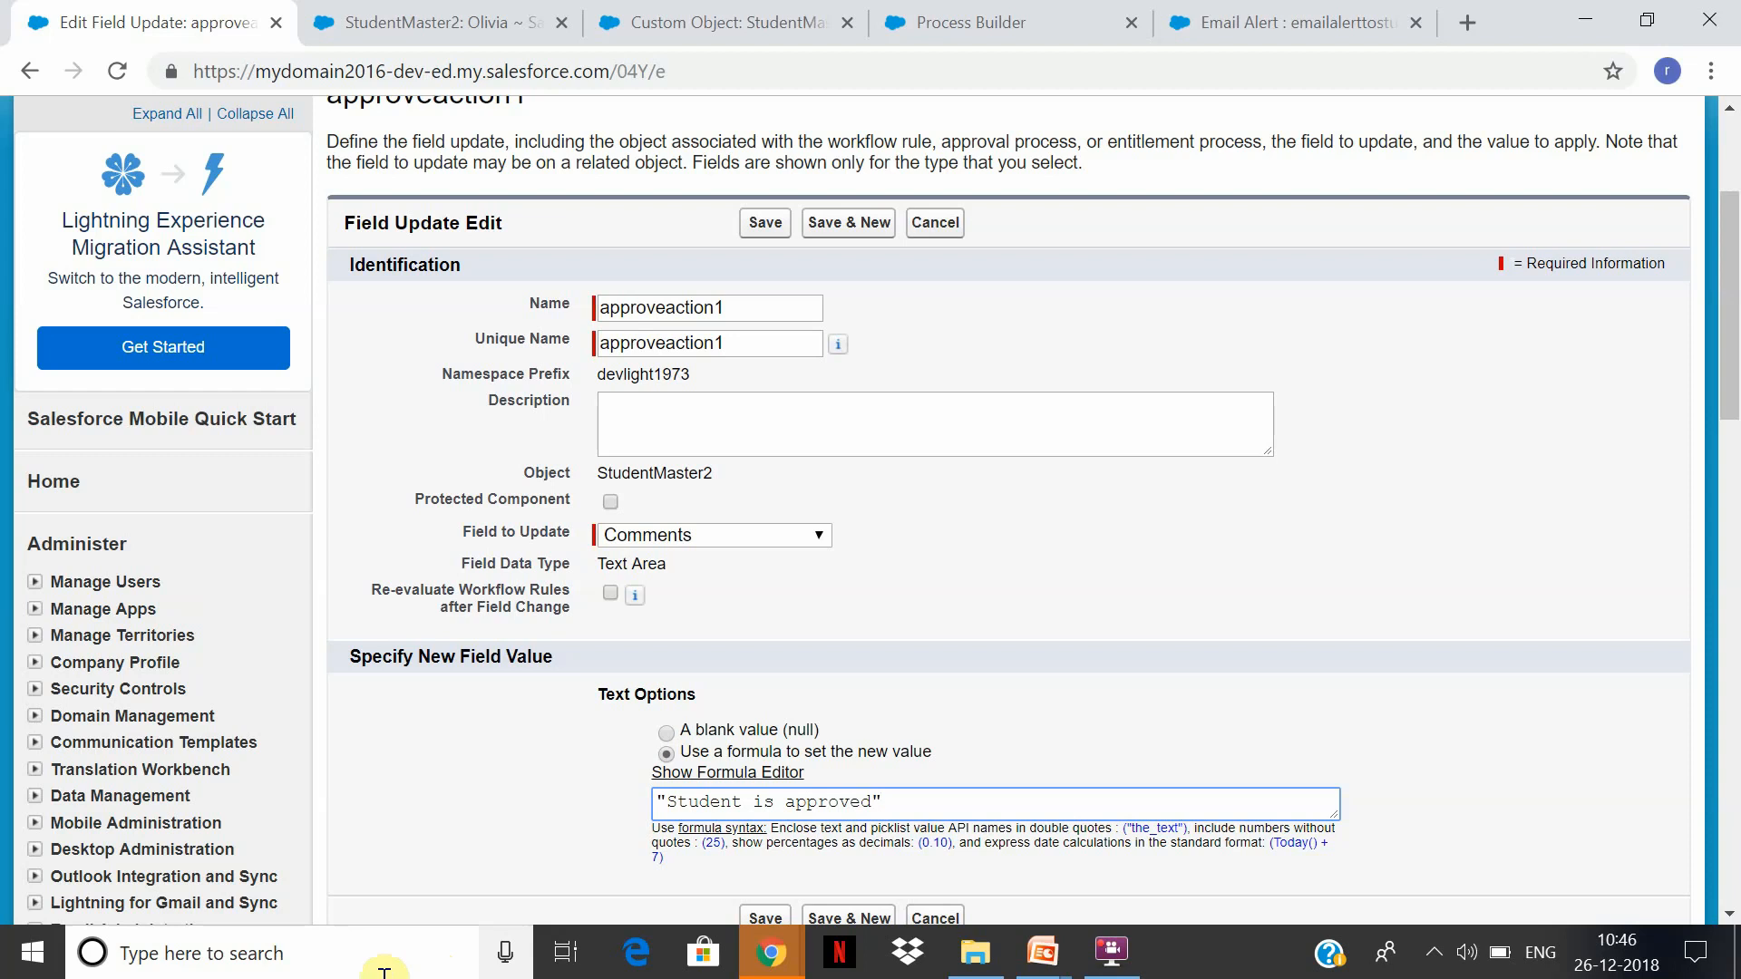
pyautogui.click(760, 223)
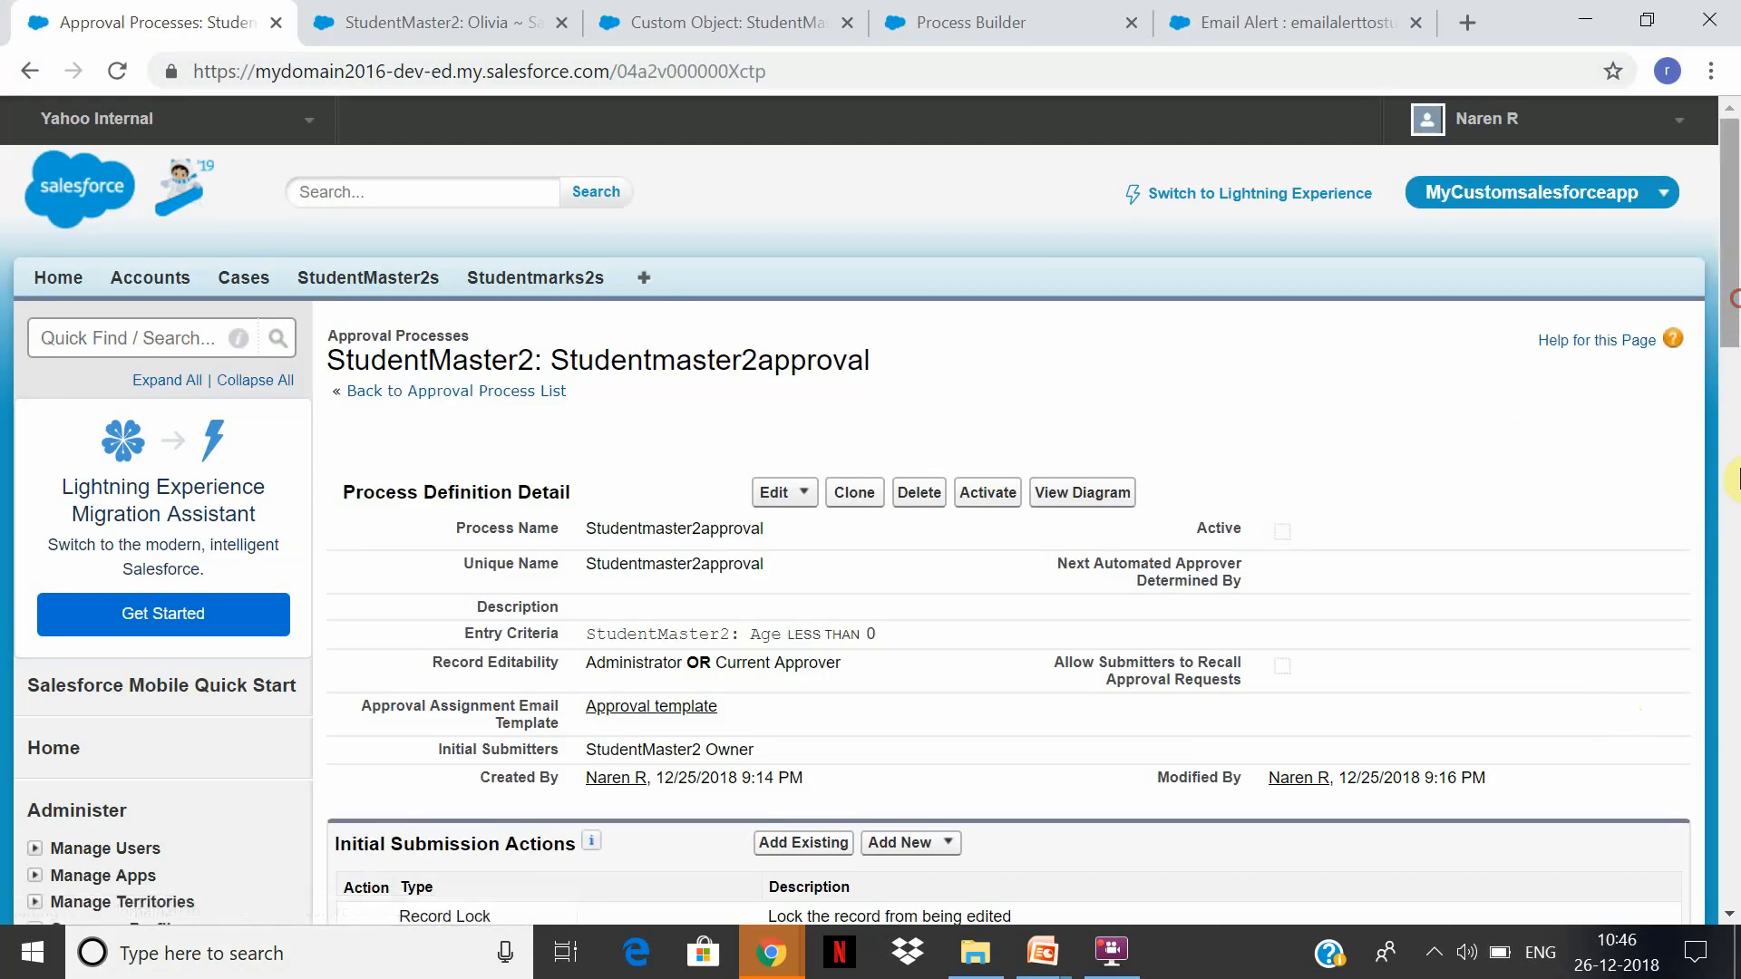
# Add a Field Update rejection action named rejectaction to step1, with Comments as the field to update, and continue.
pyautogui.moveTo(1732, 311); pyautogui.dragTo(1734, 474)
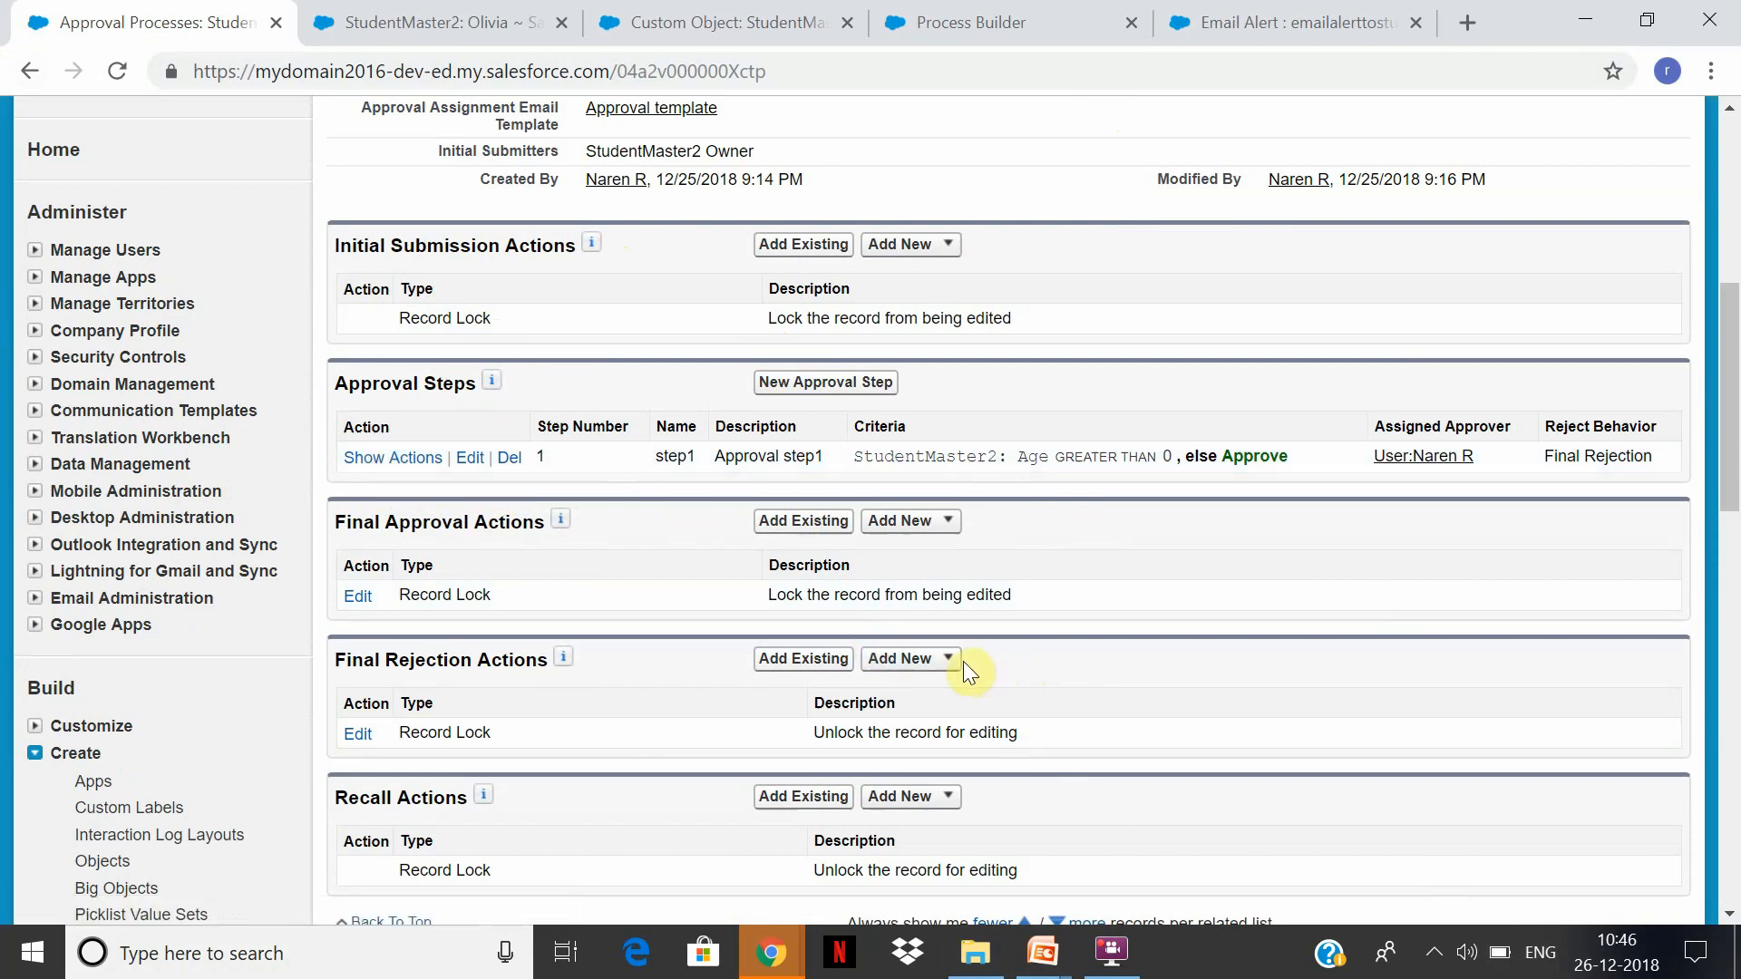
pyautogui.click(385, 468)
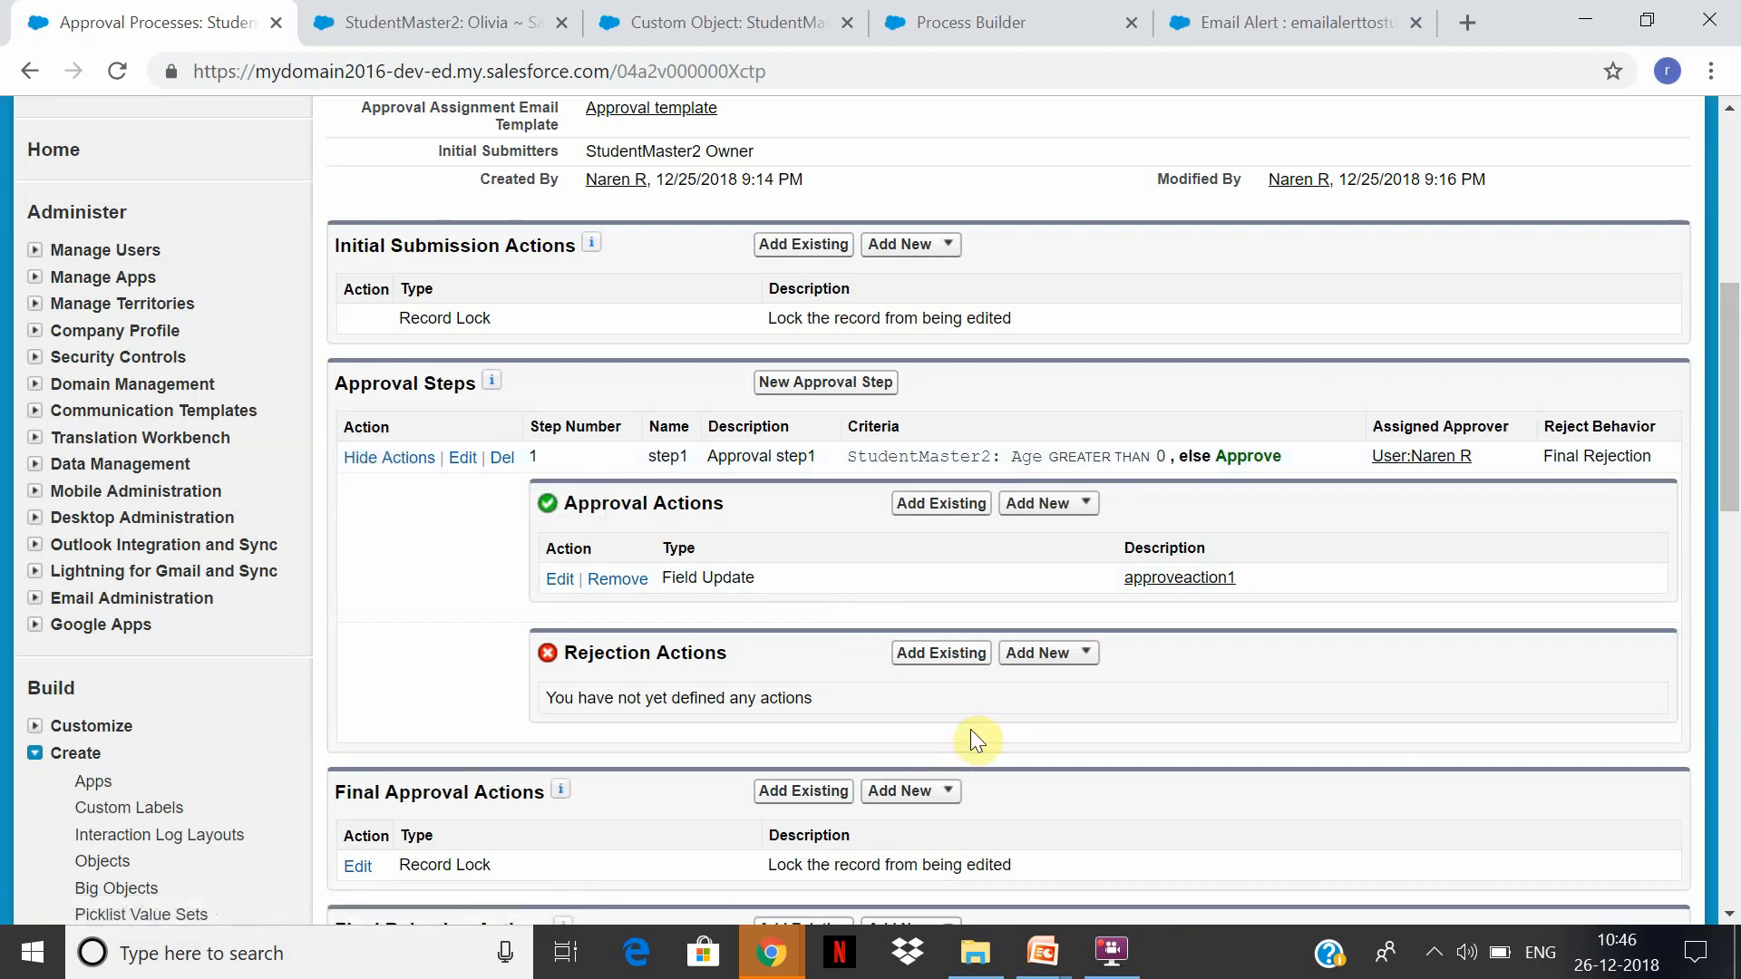
pyautogui.click(1092, 663)
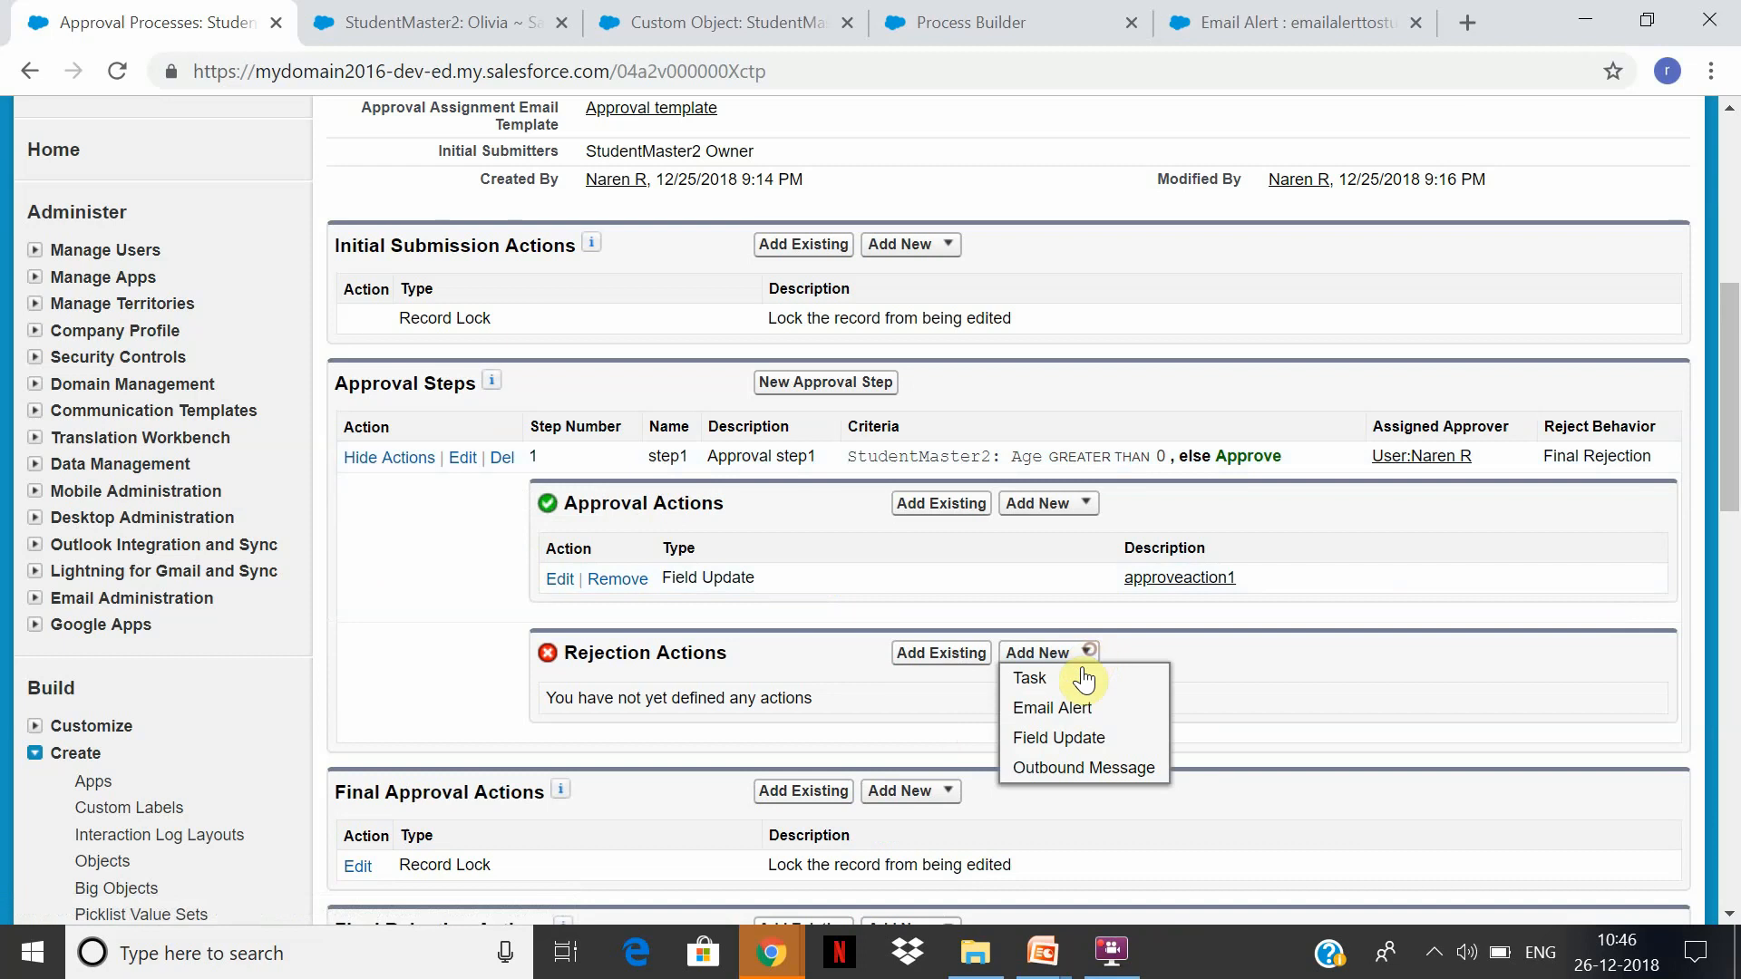
pyautogui.click(1072, 739)
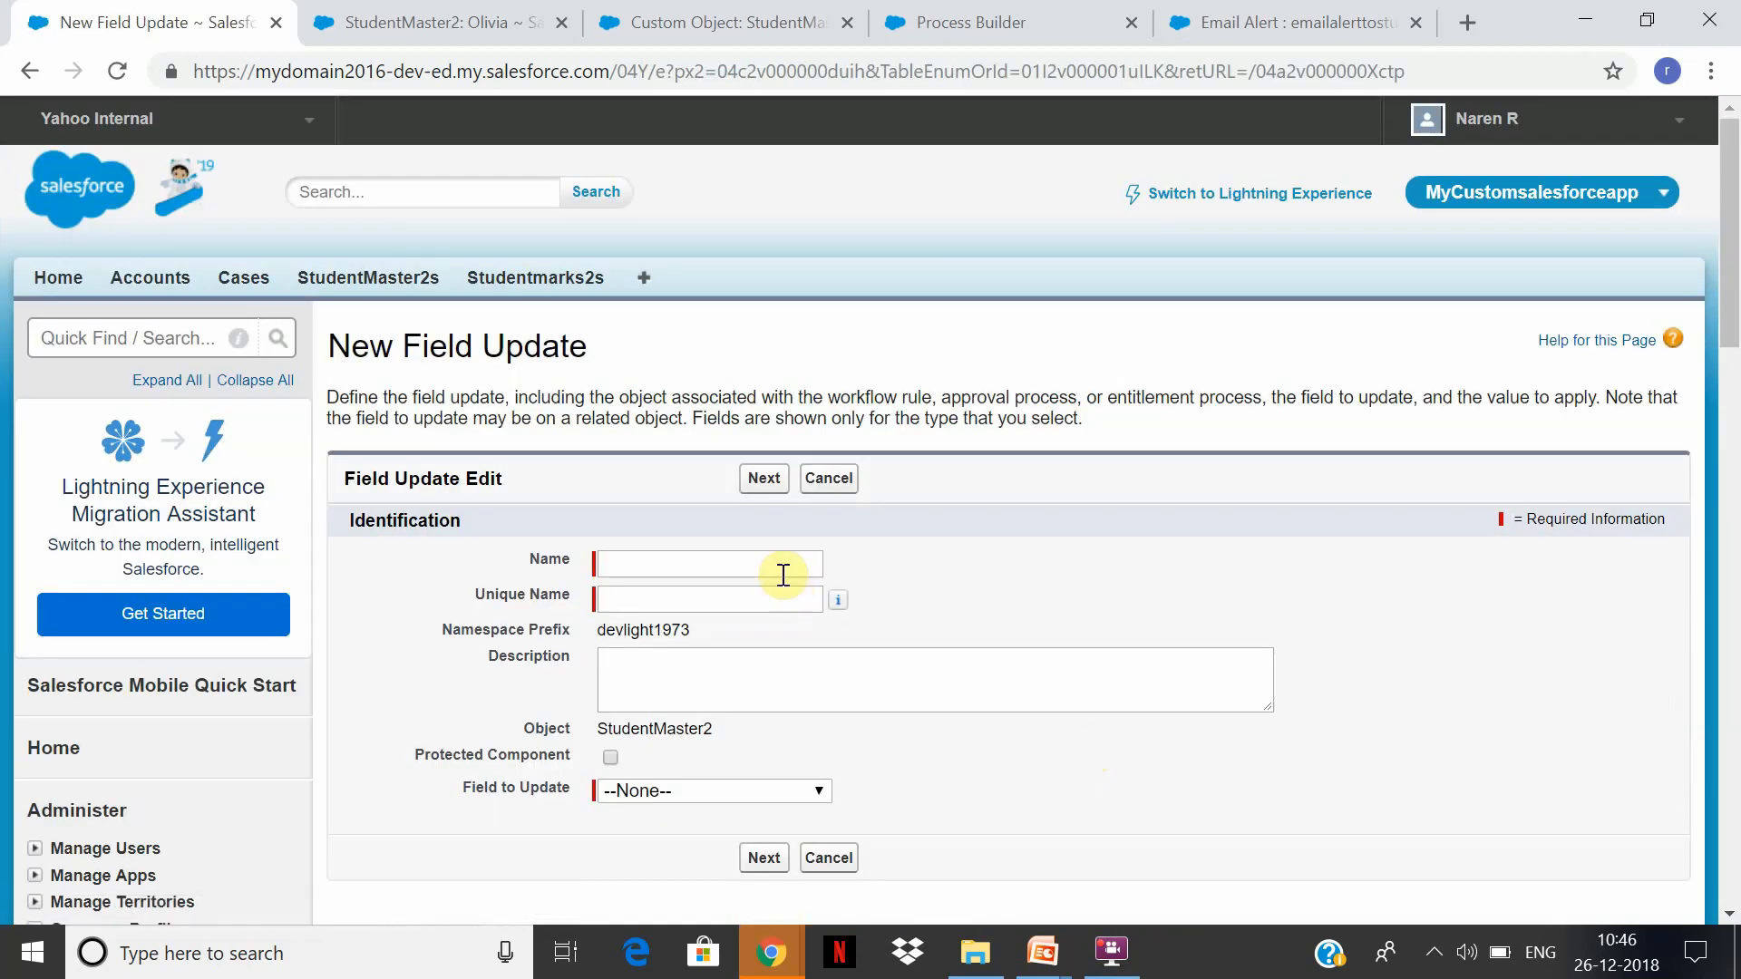
pyautogui.click(778, 572)
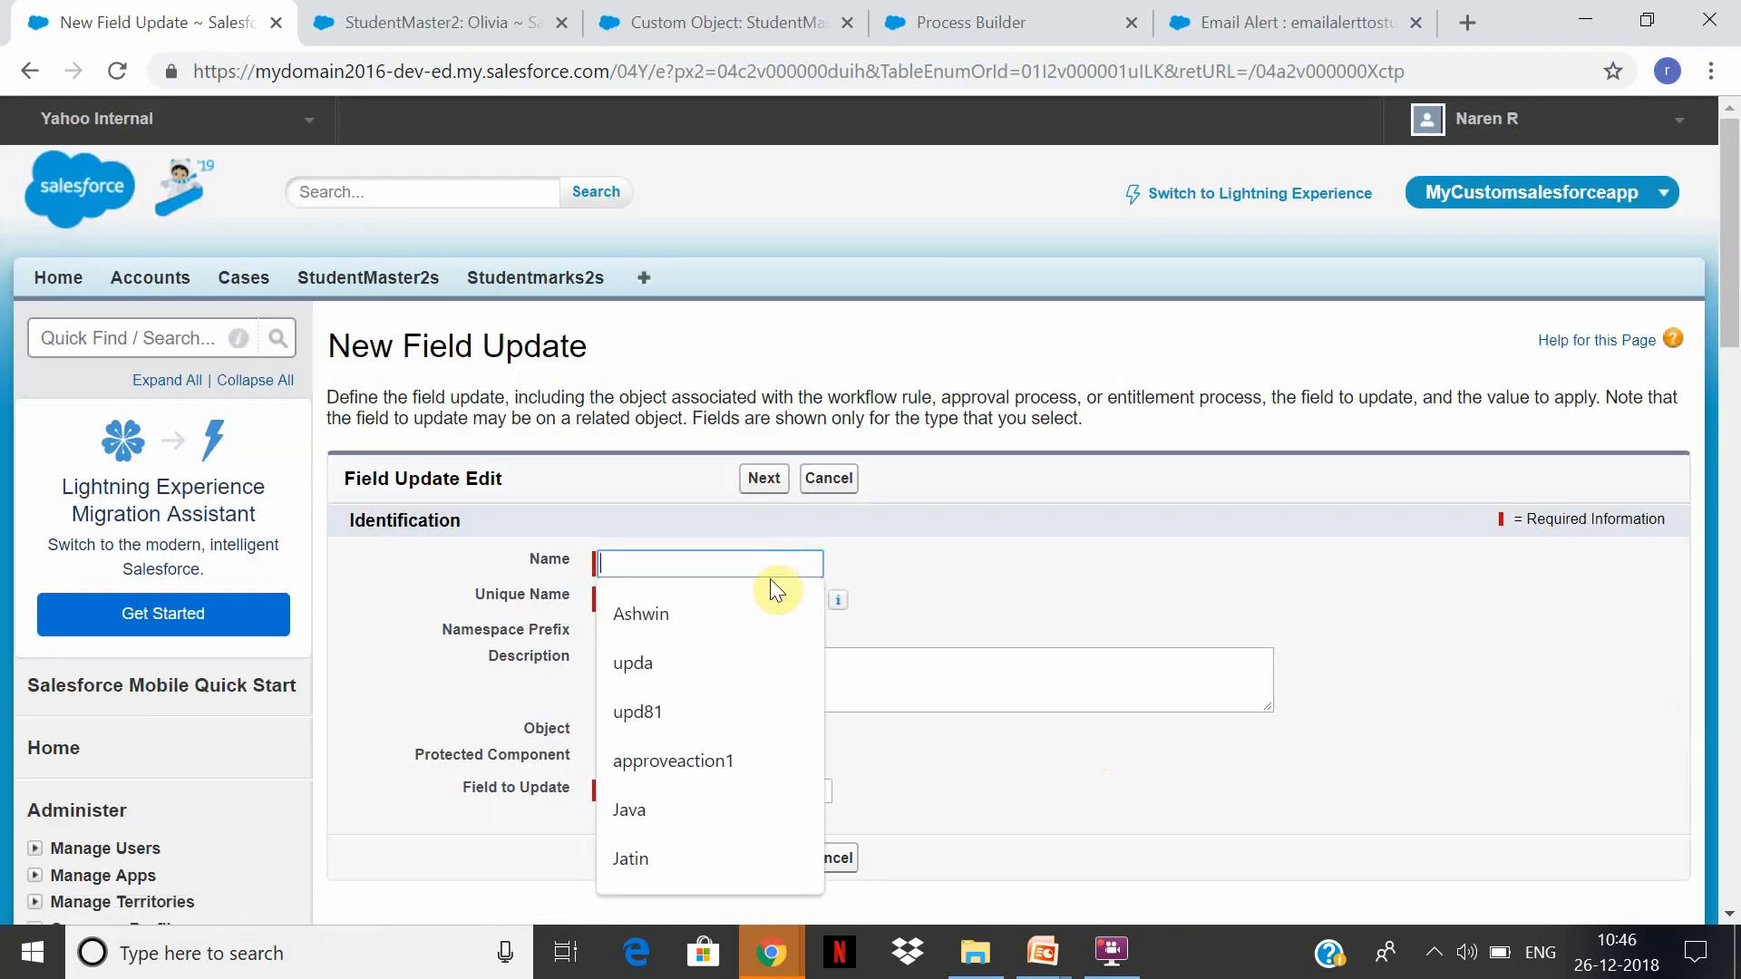
pyautogui.write('rejectaction')
pyautogui.press('Tab')
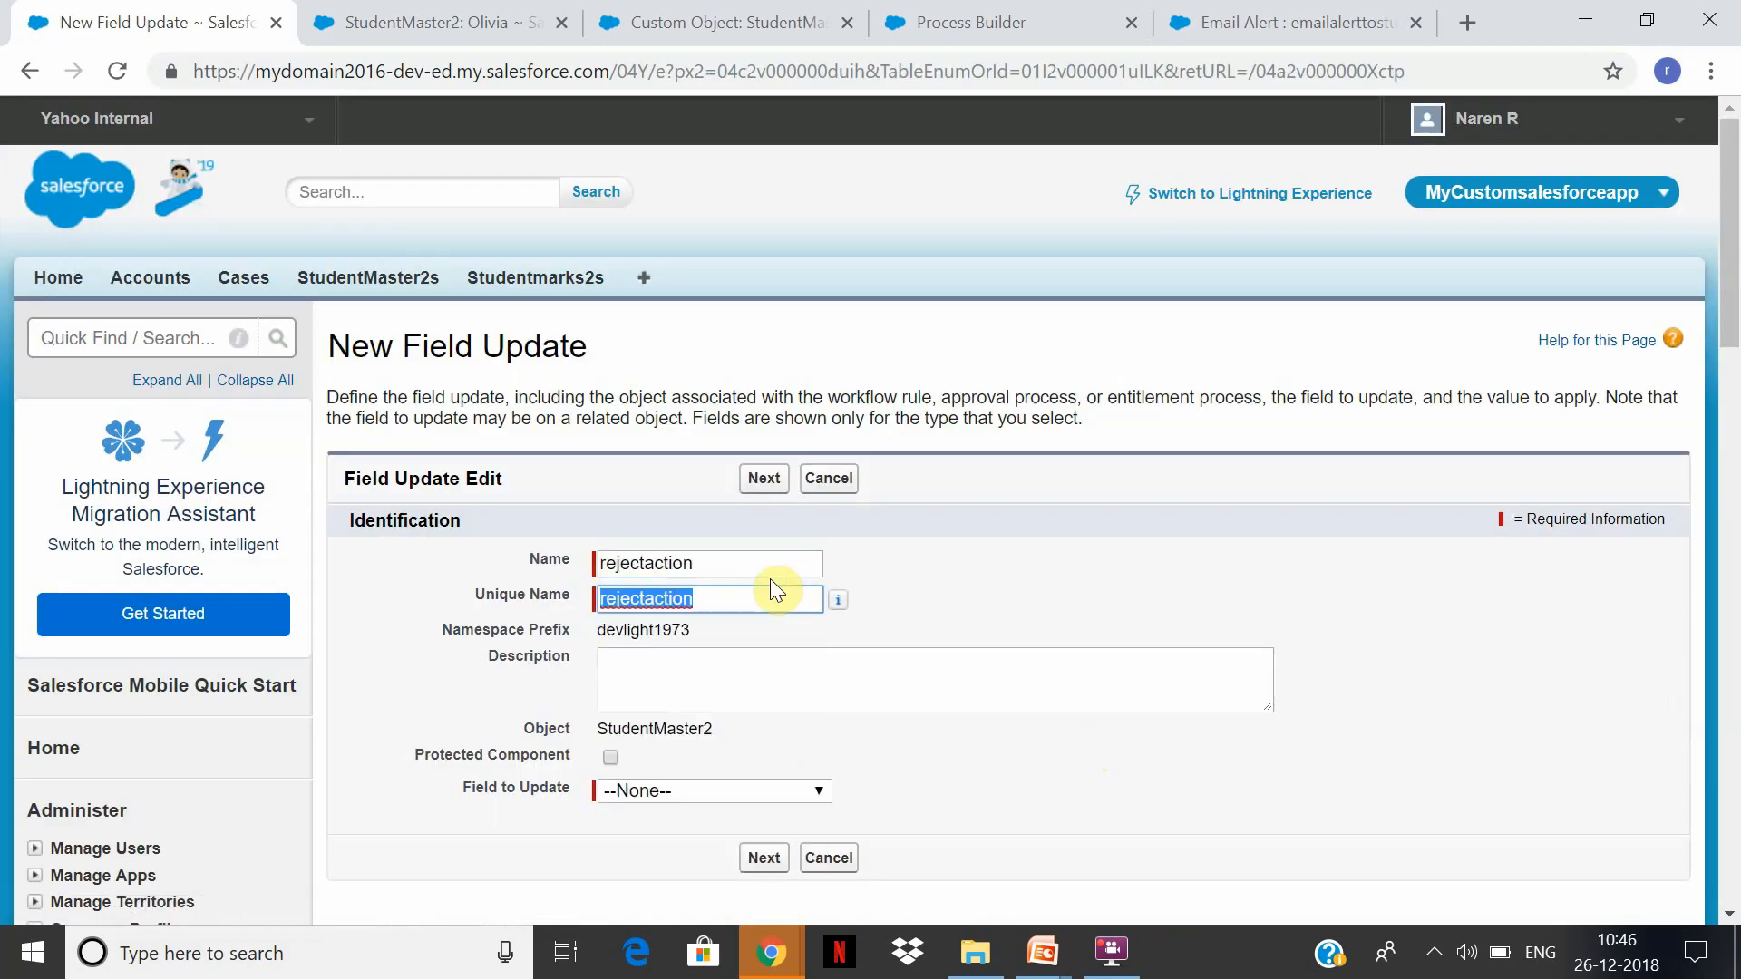
pyautogui.click(743, 789)
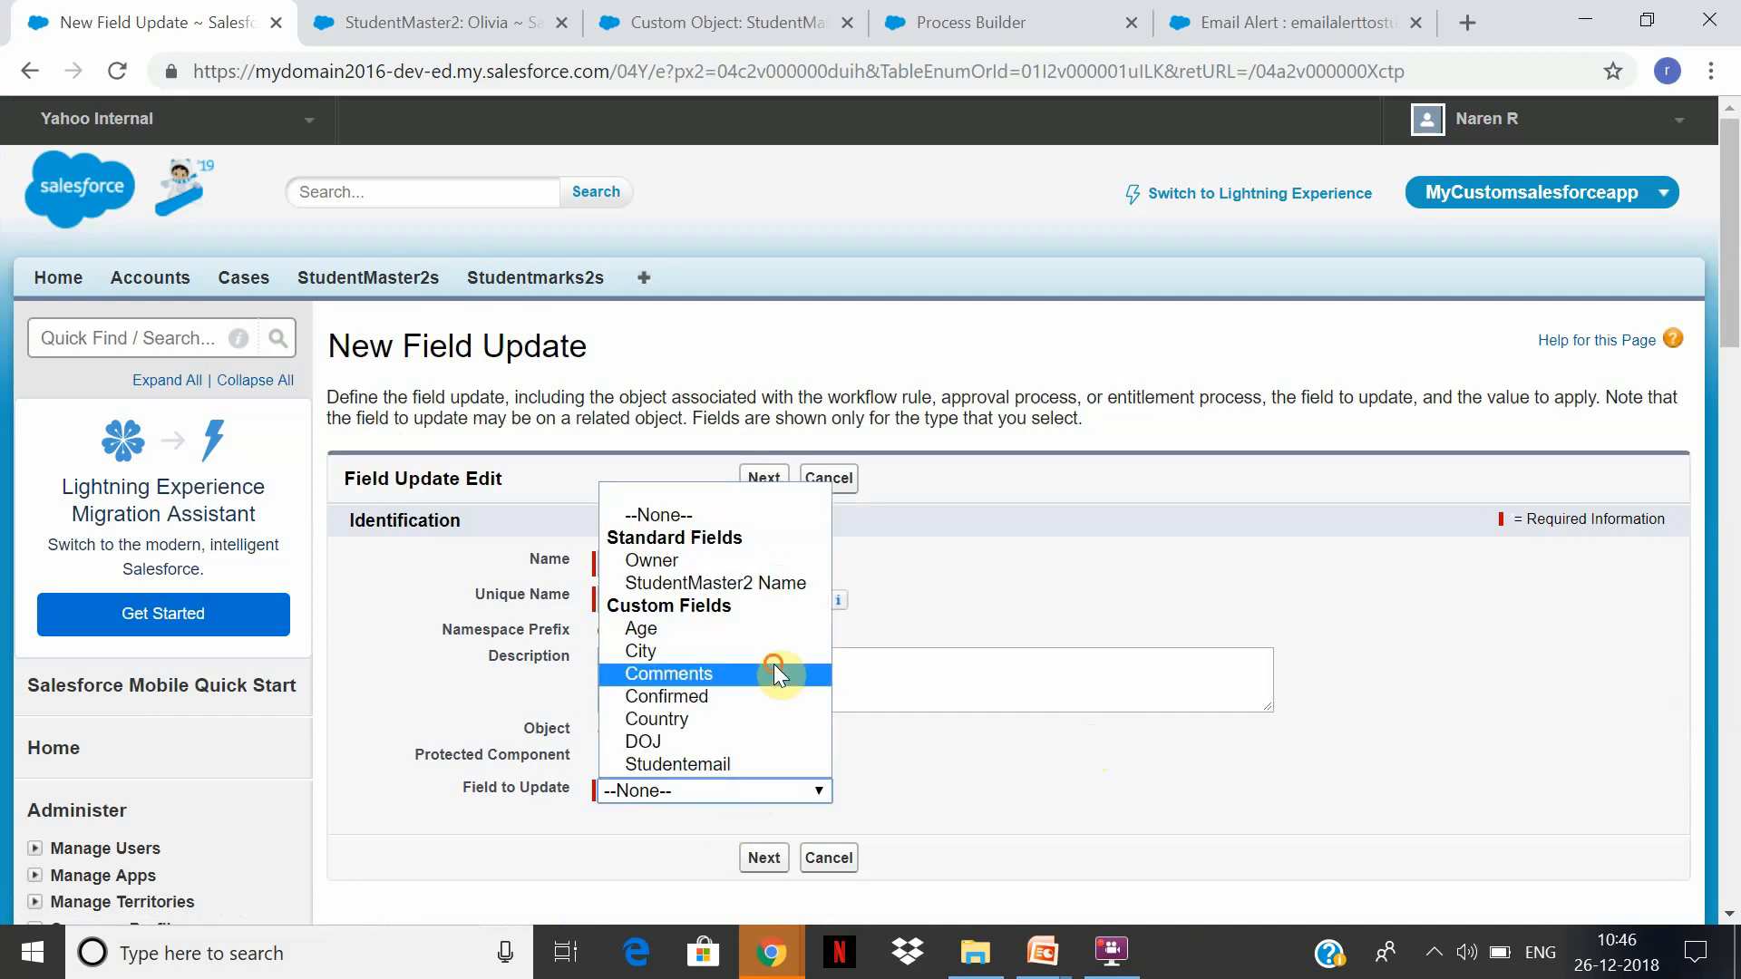
pyautogui.click(775, 671)
pyautogui.click(754, 860)
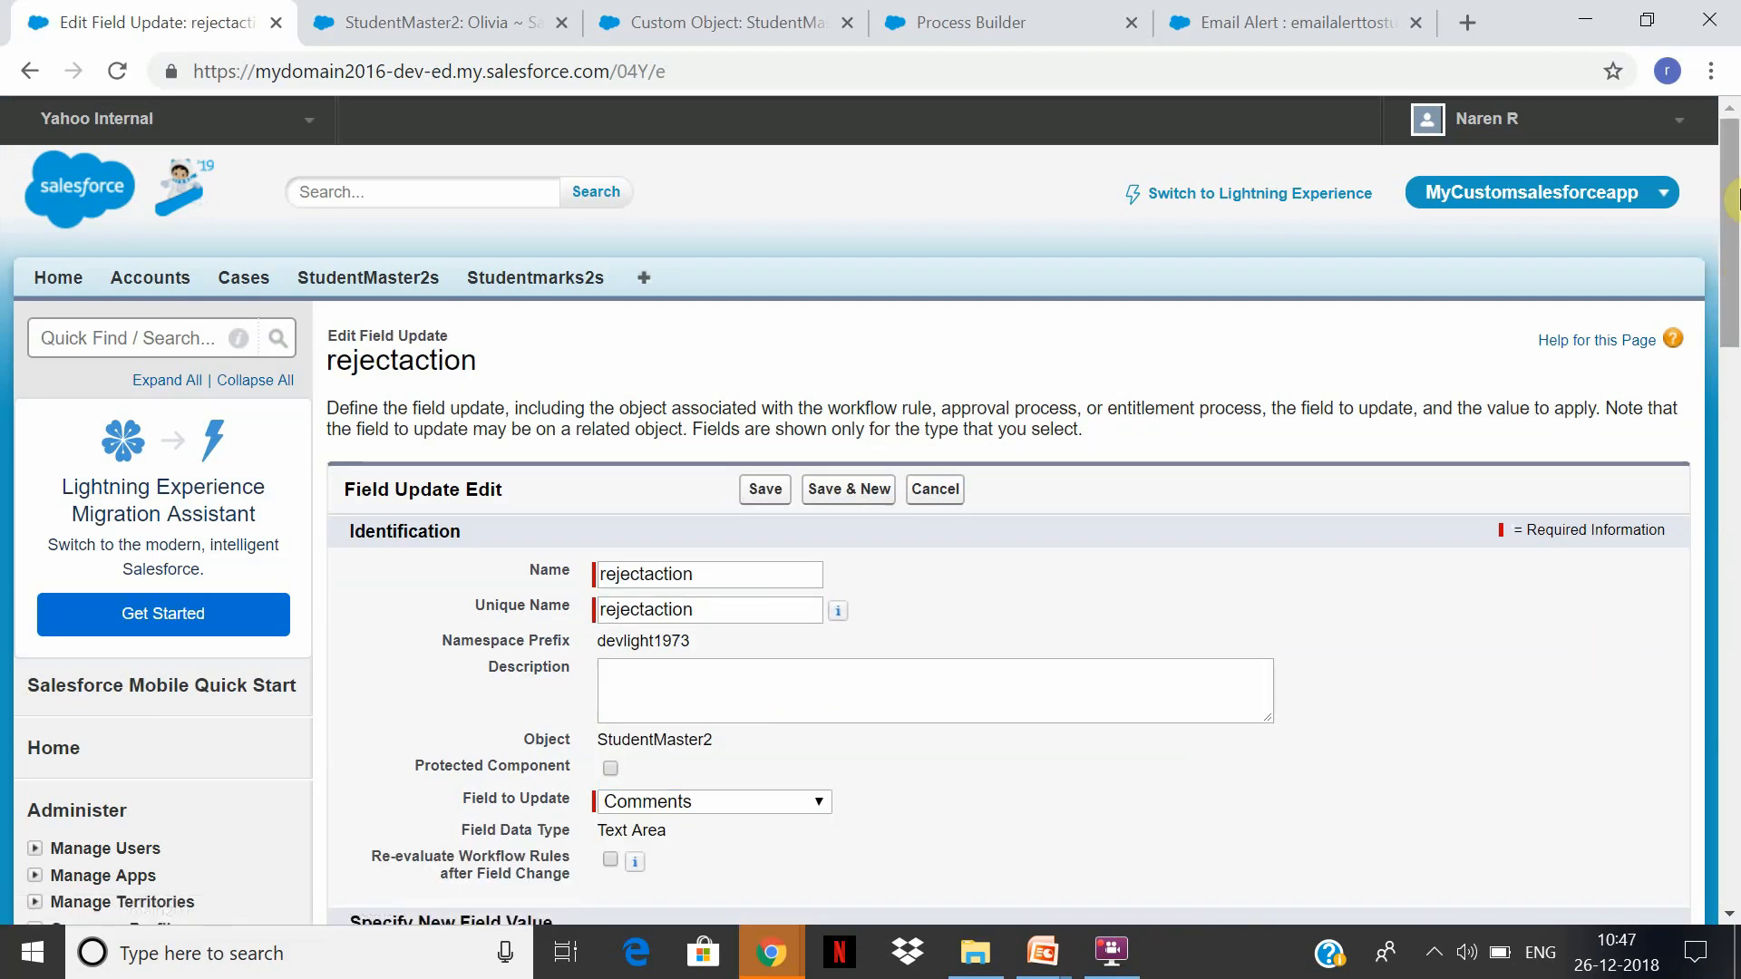
# Set the rejection action's new Comments value with the formula "Student is rejected in approval" and save it.
pyautogui.moveTo(1728, 186); pyautogui.dragTo(1722, 367)
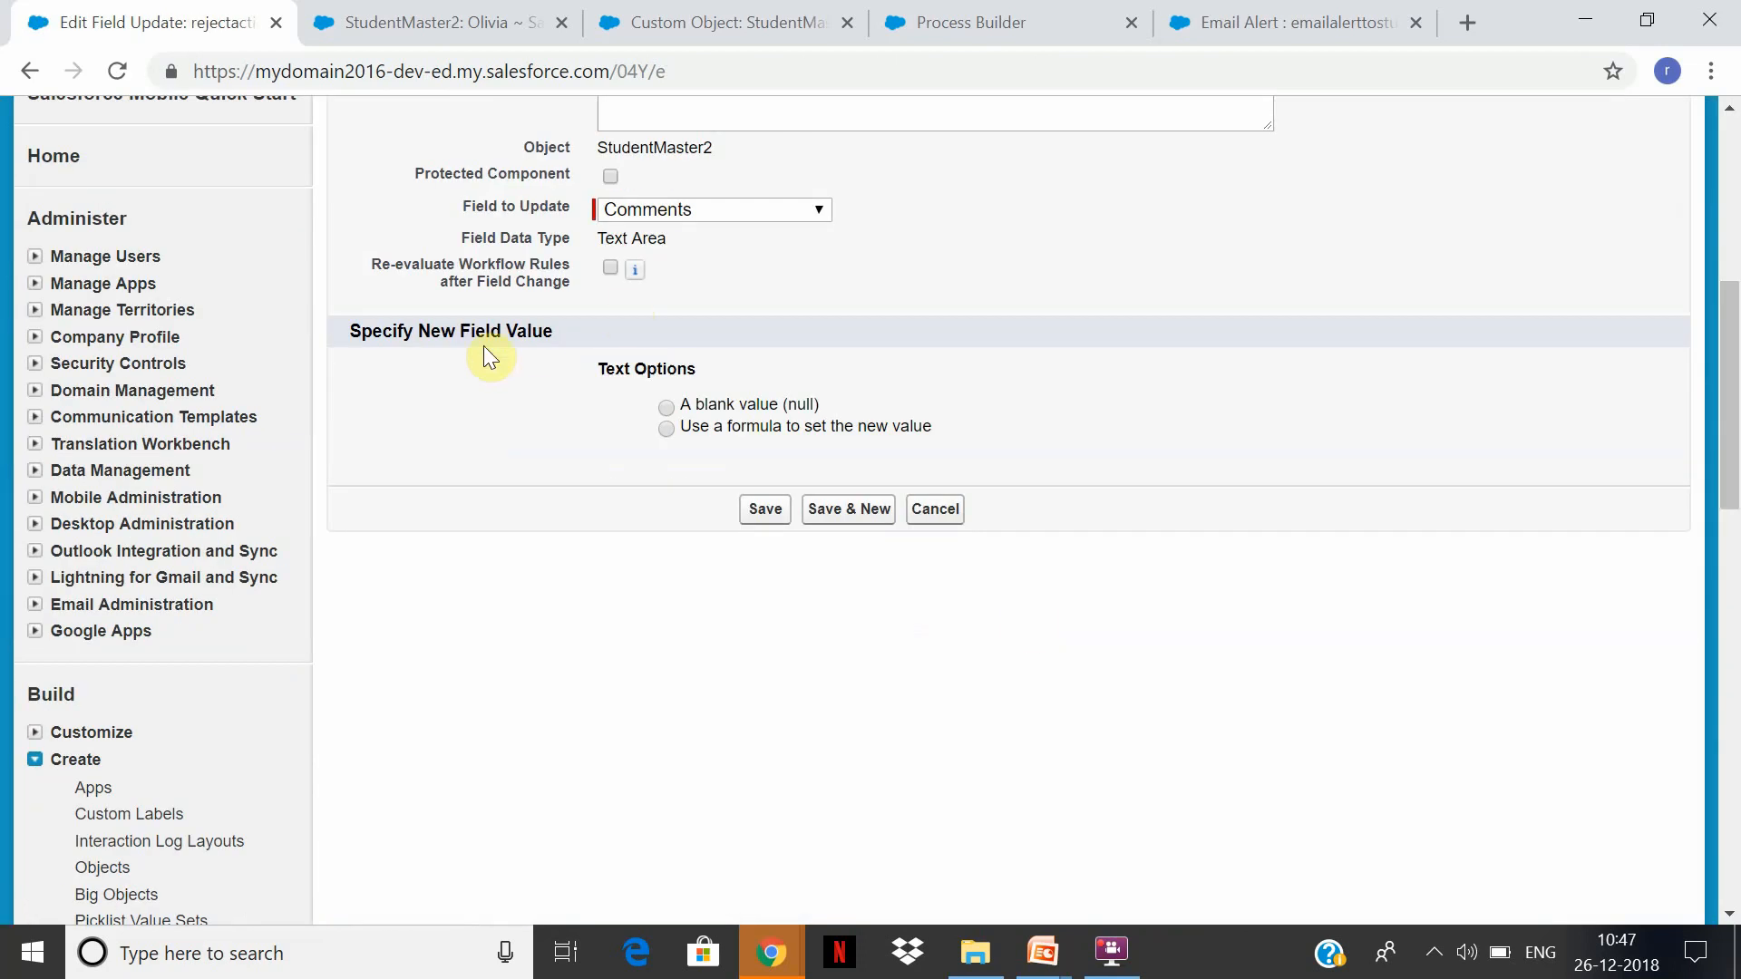
pyautogui.click(671, 432)
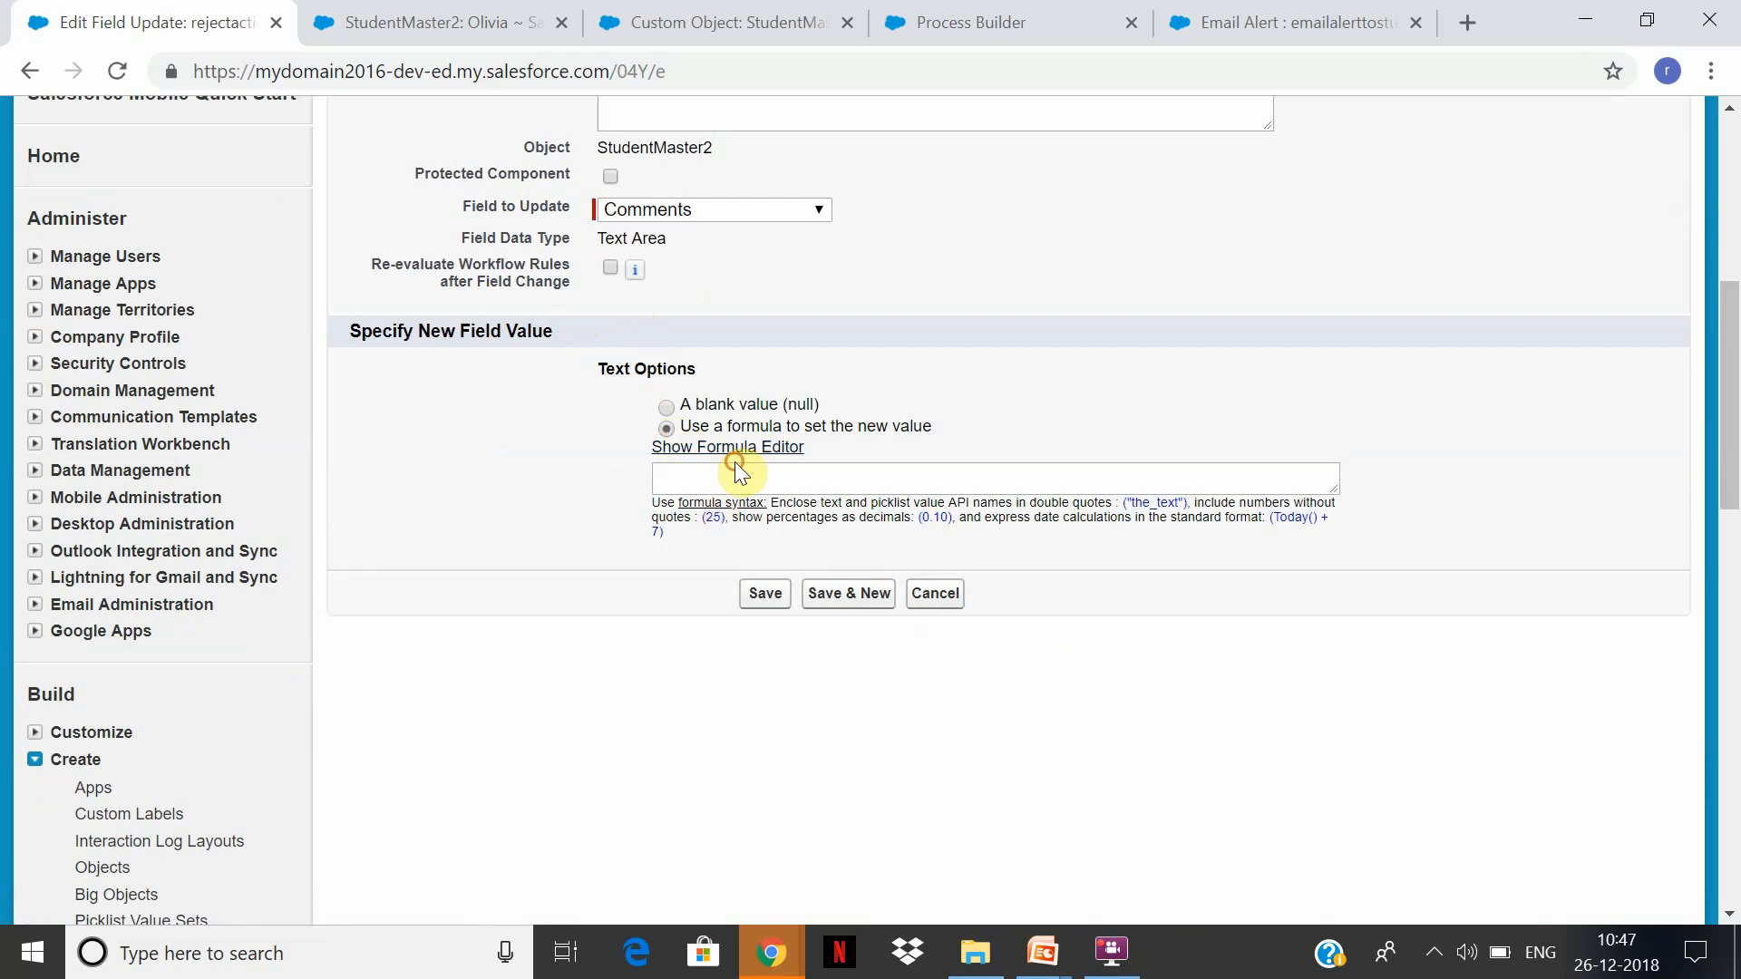
pyautogui.click(721, 479)
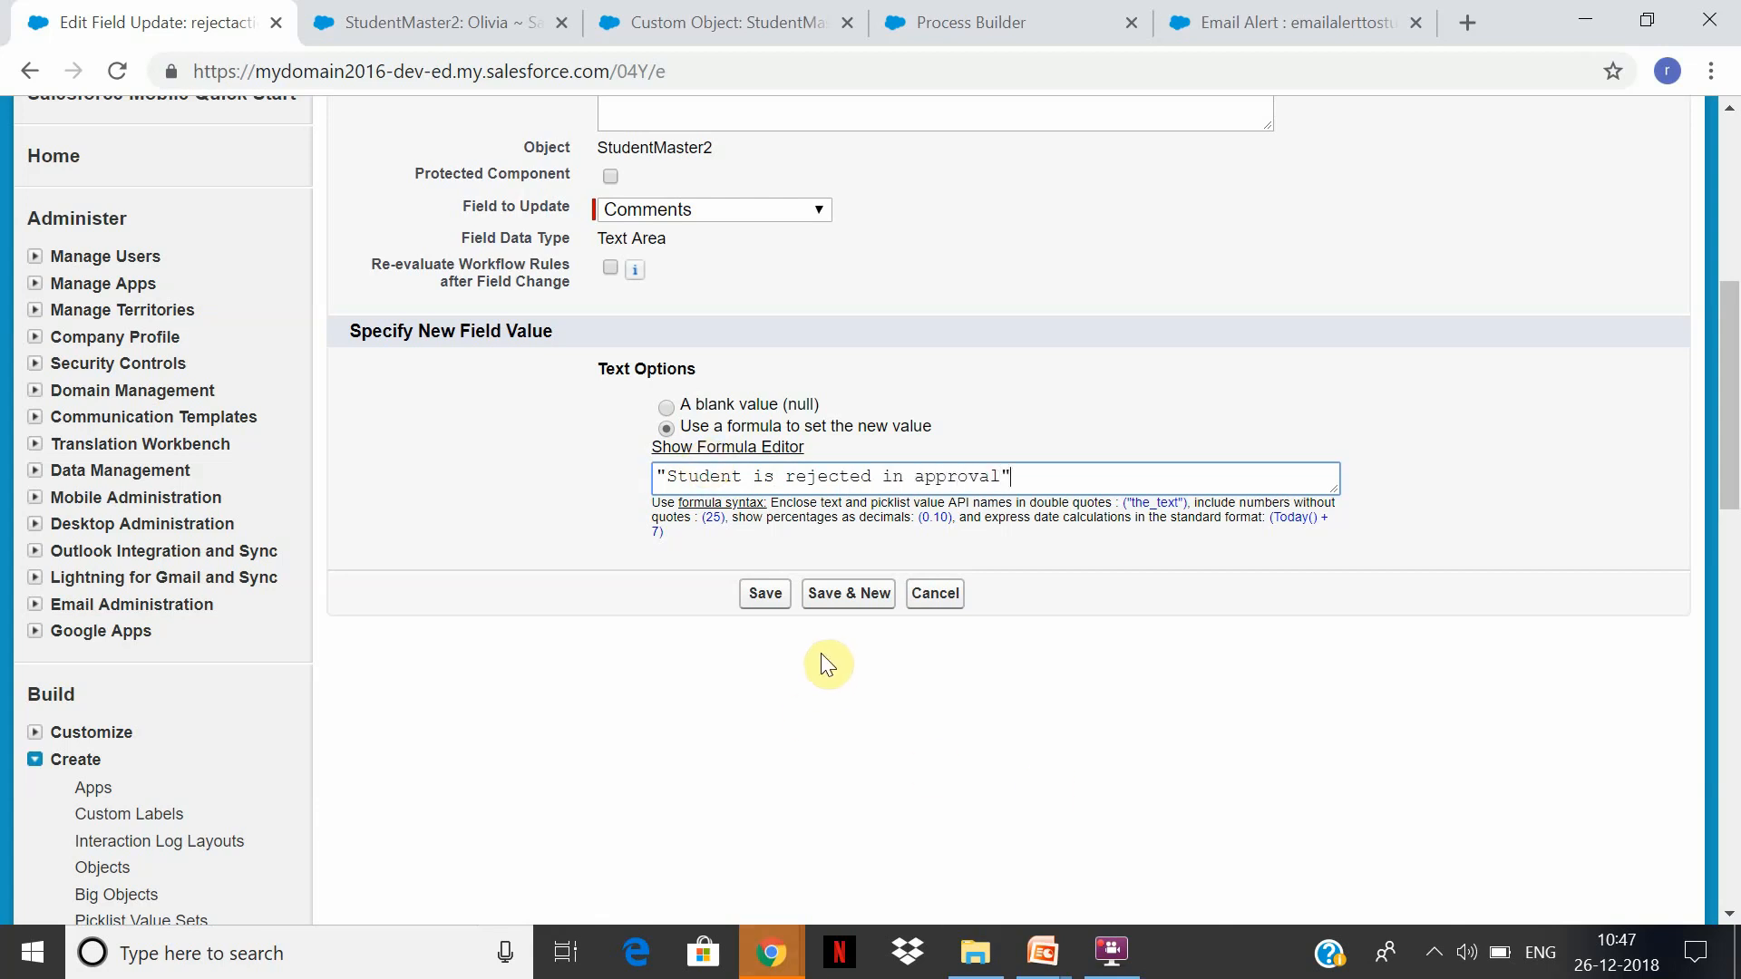
pyautogui.click(762, 591)
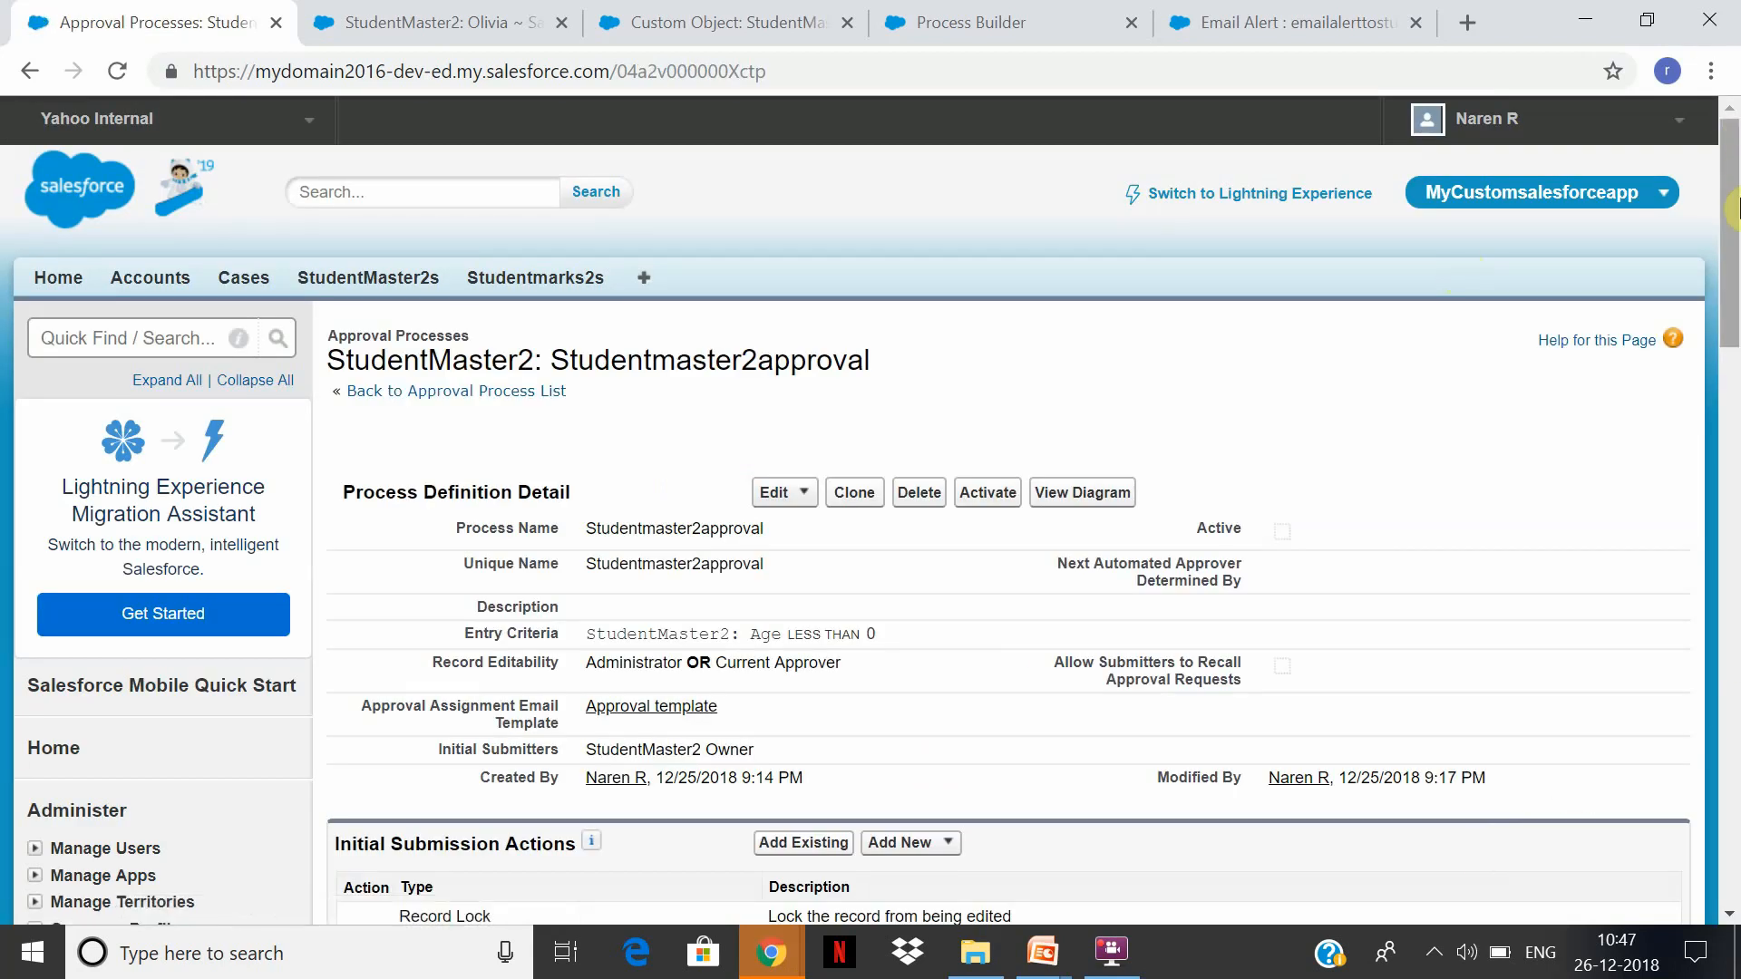
# Change the Final Approval record lock action to unlock the record for editing and save it.
pyautogui.moveTo(1737, 199); pyautogui.dragTo(1739, 329)
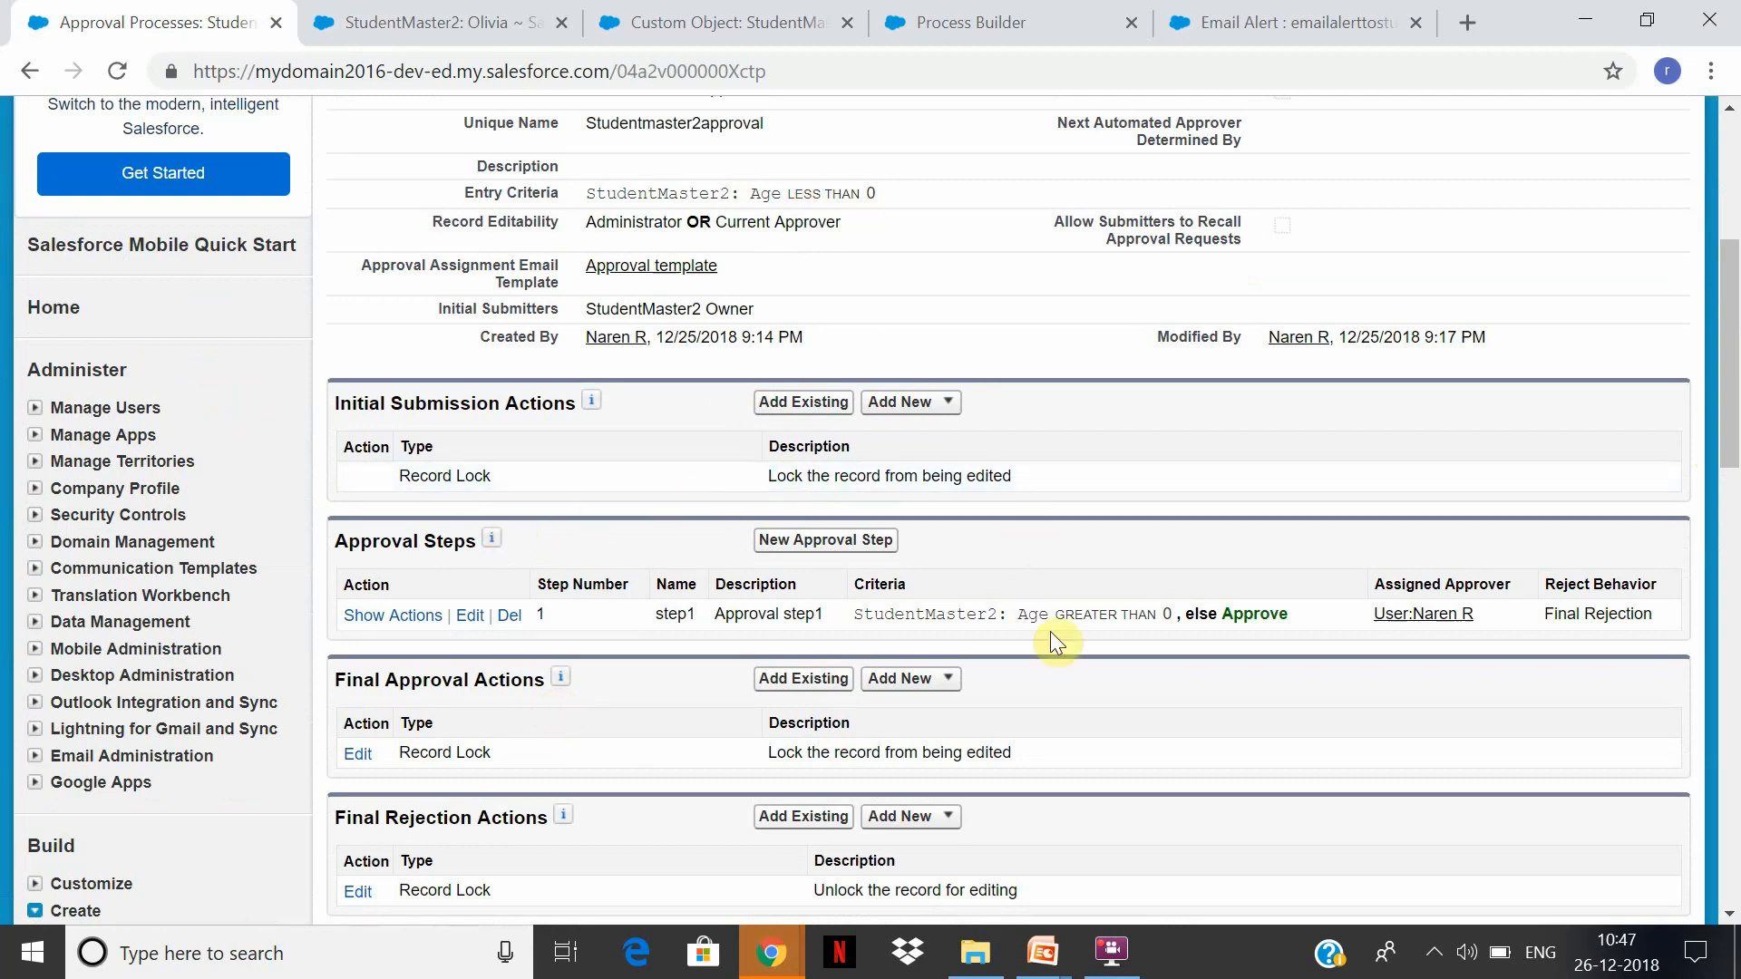
pyautogui.click(412, 617)
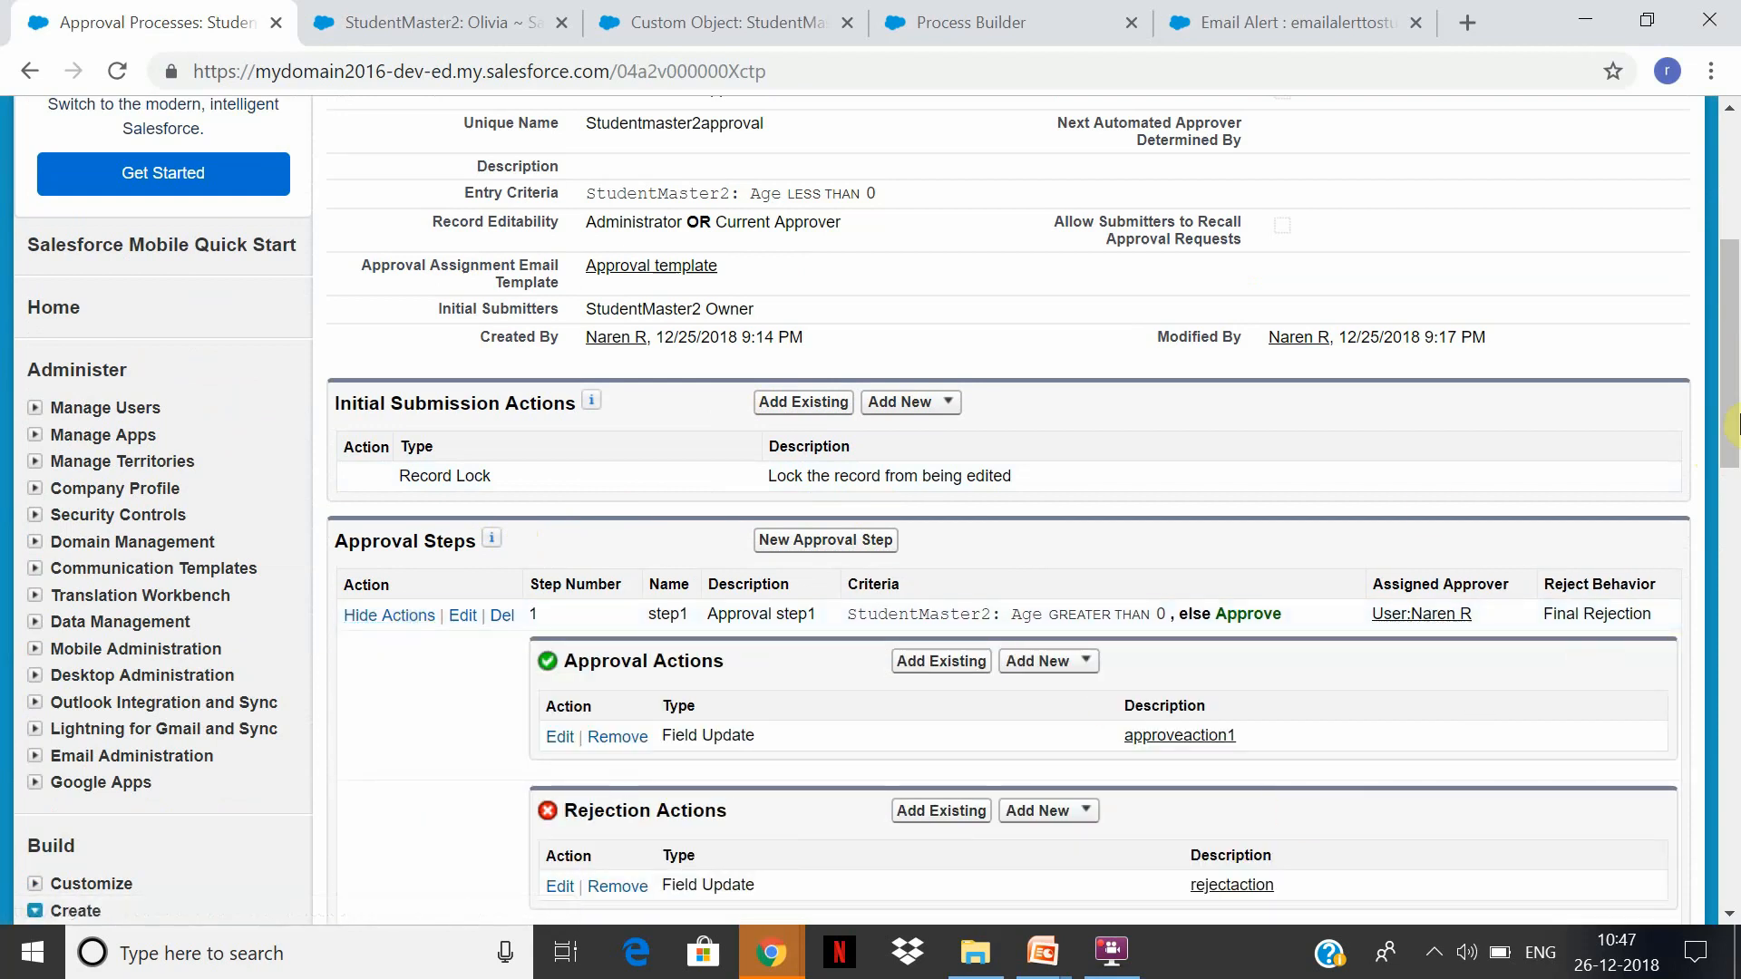
pyautogui.moveTo(1734, 426); pyautogui.dragTo(1729, 517)
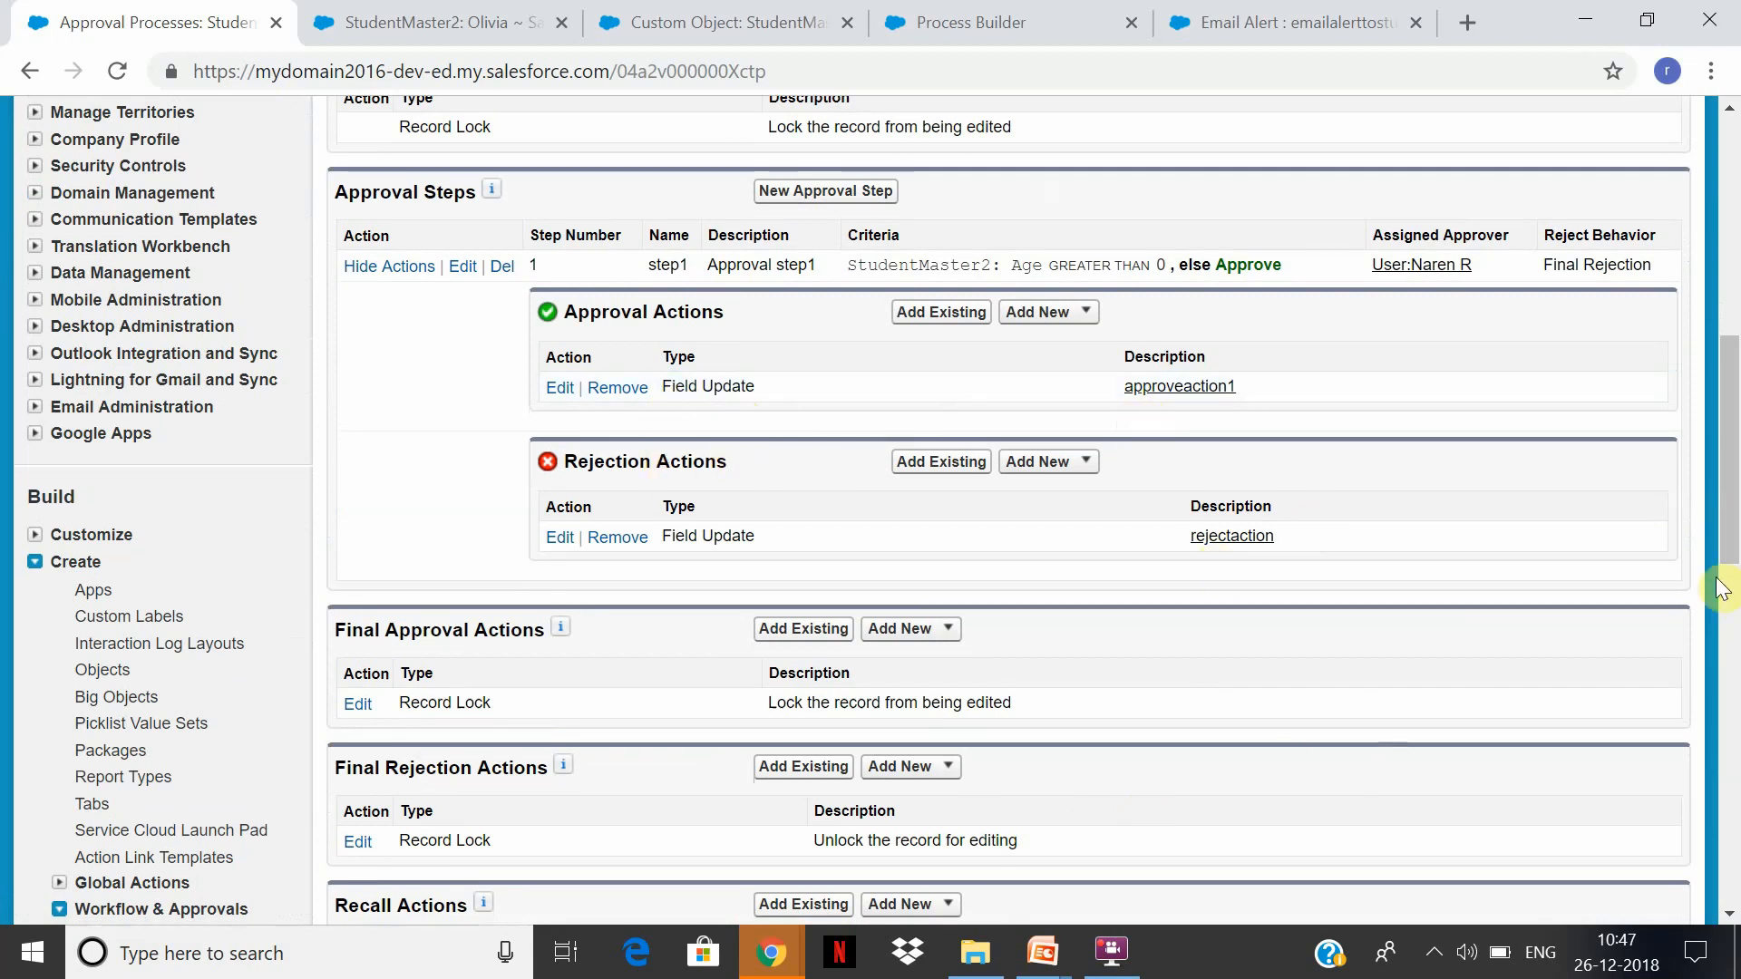
pyautogui.moveTo(1737, 444); pyautogui.dragTo(1734, 511)
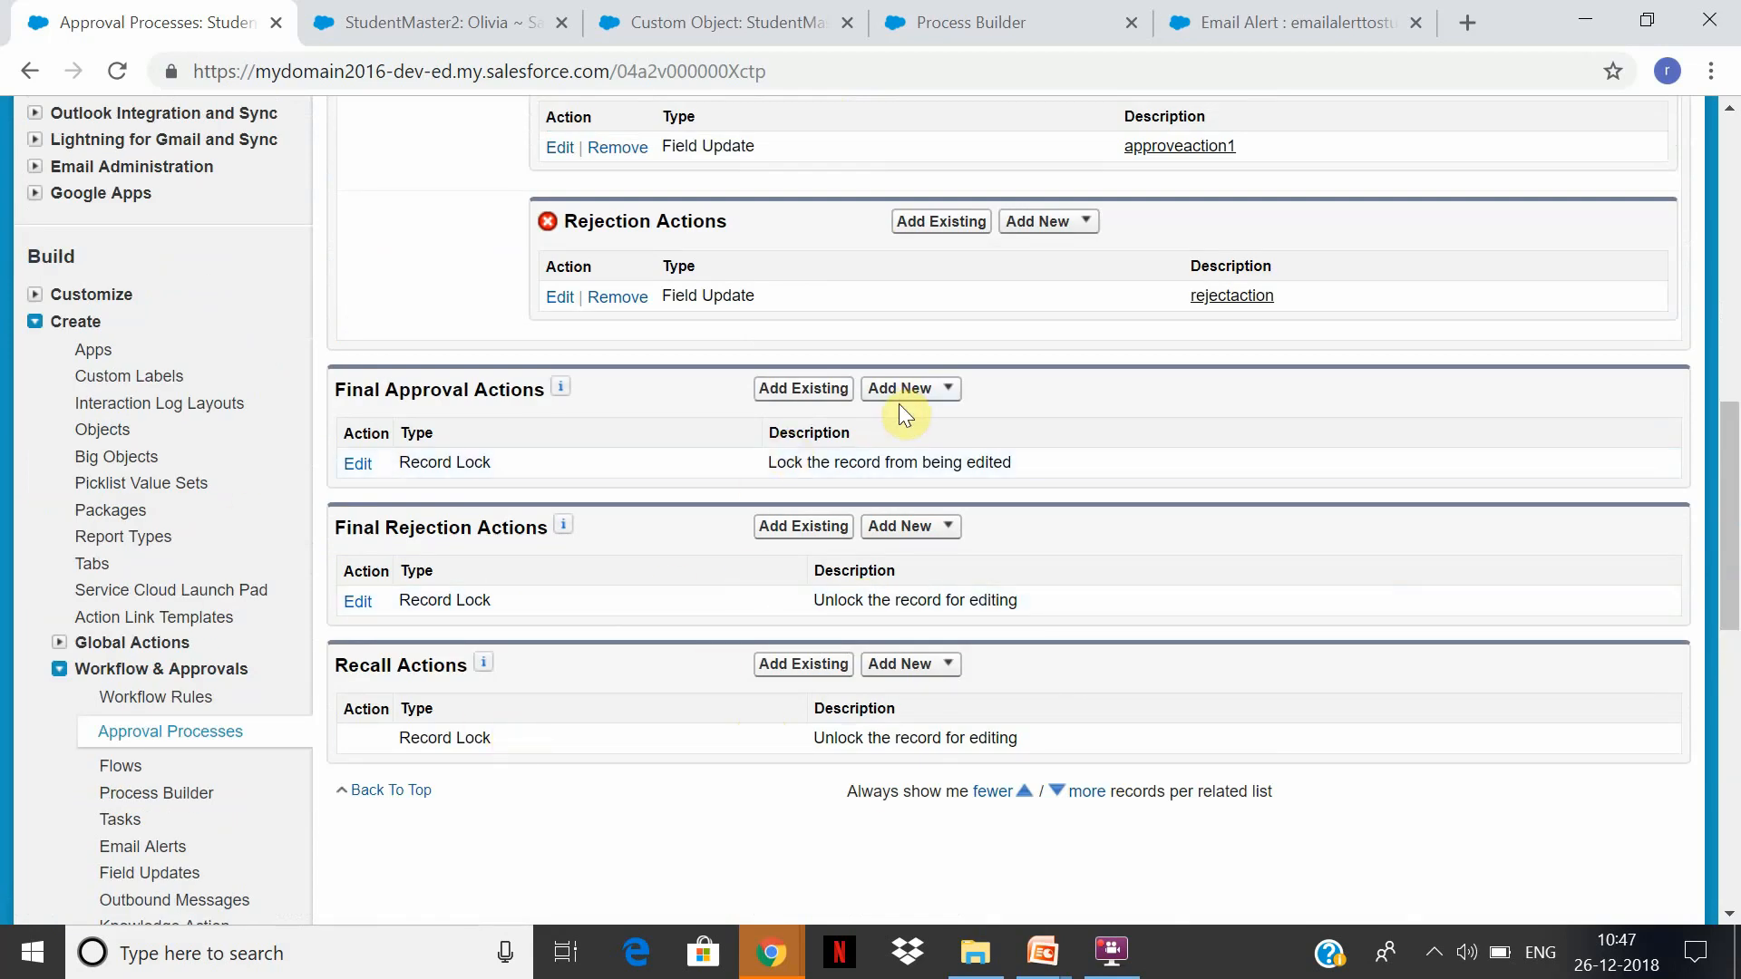
pyautogui.click(358, 466)
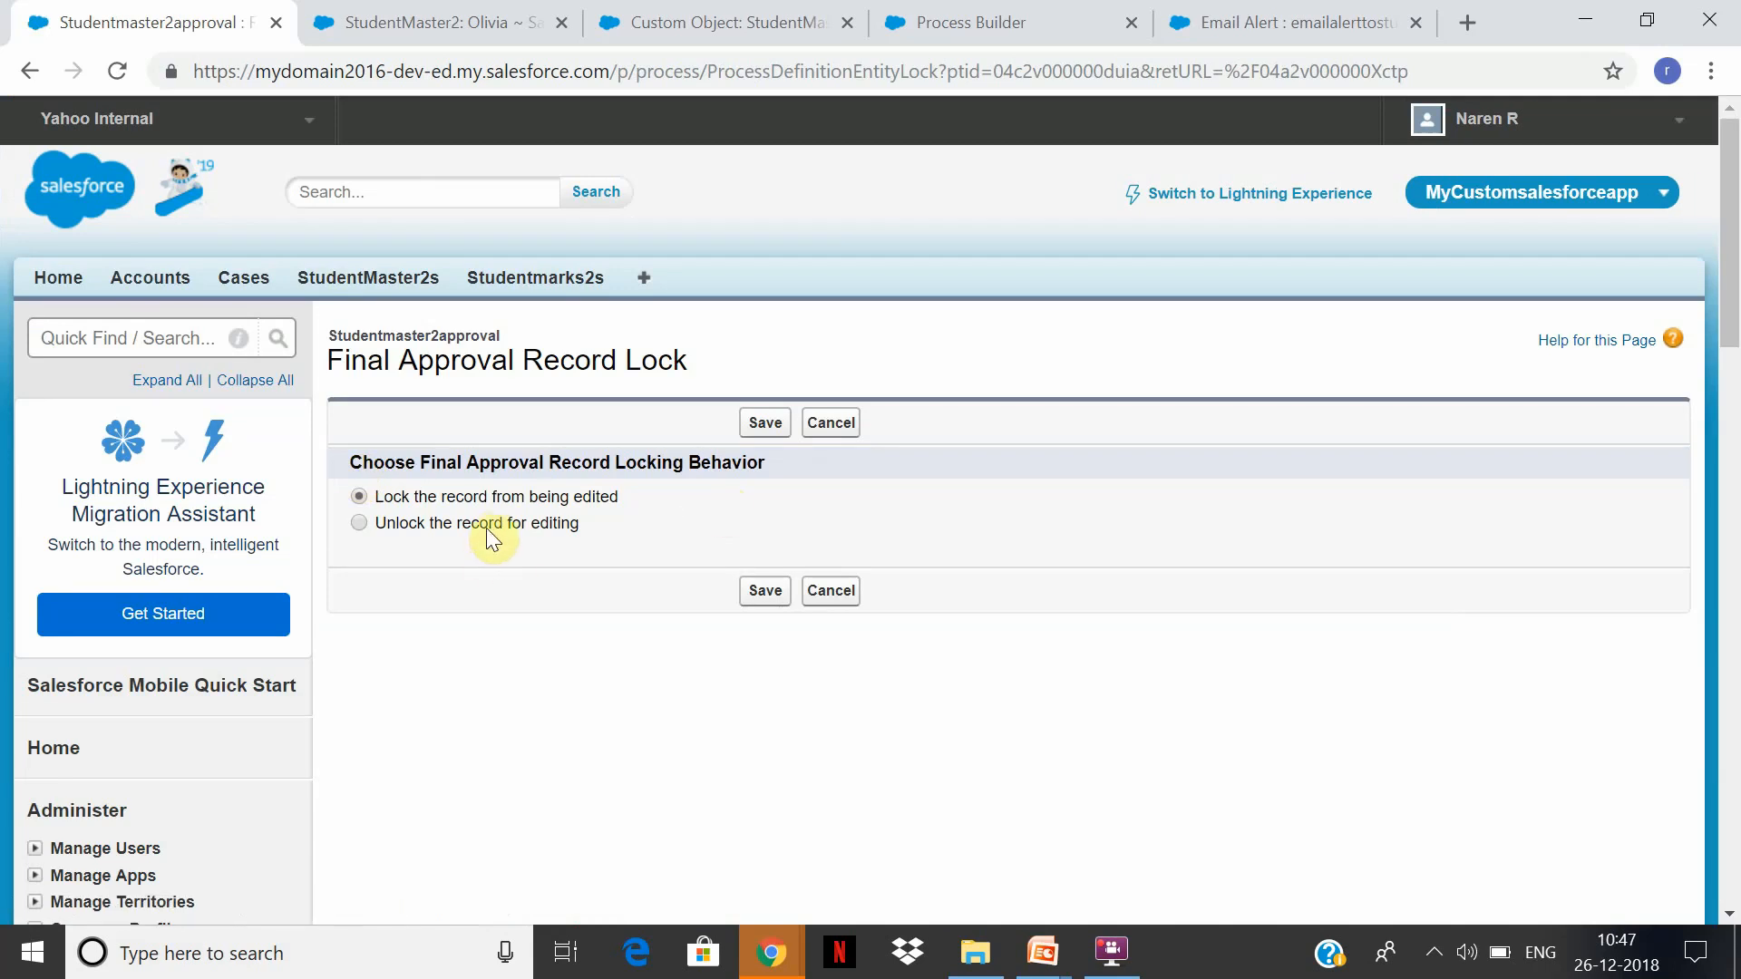
pyautogui.click(487, 526)
pyautogui.click(765, 424)
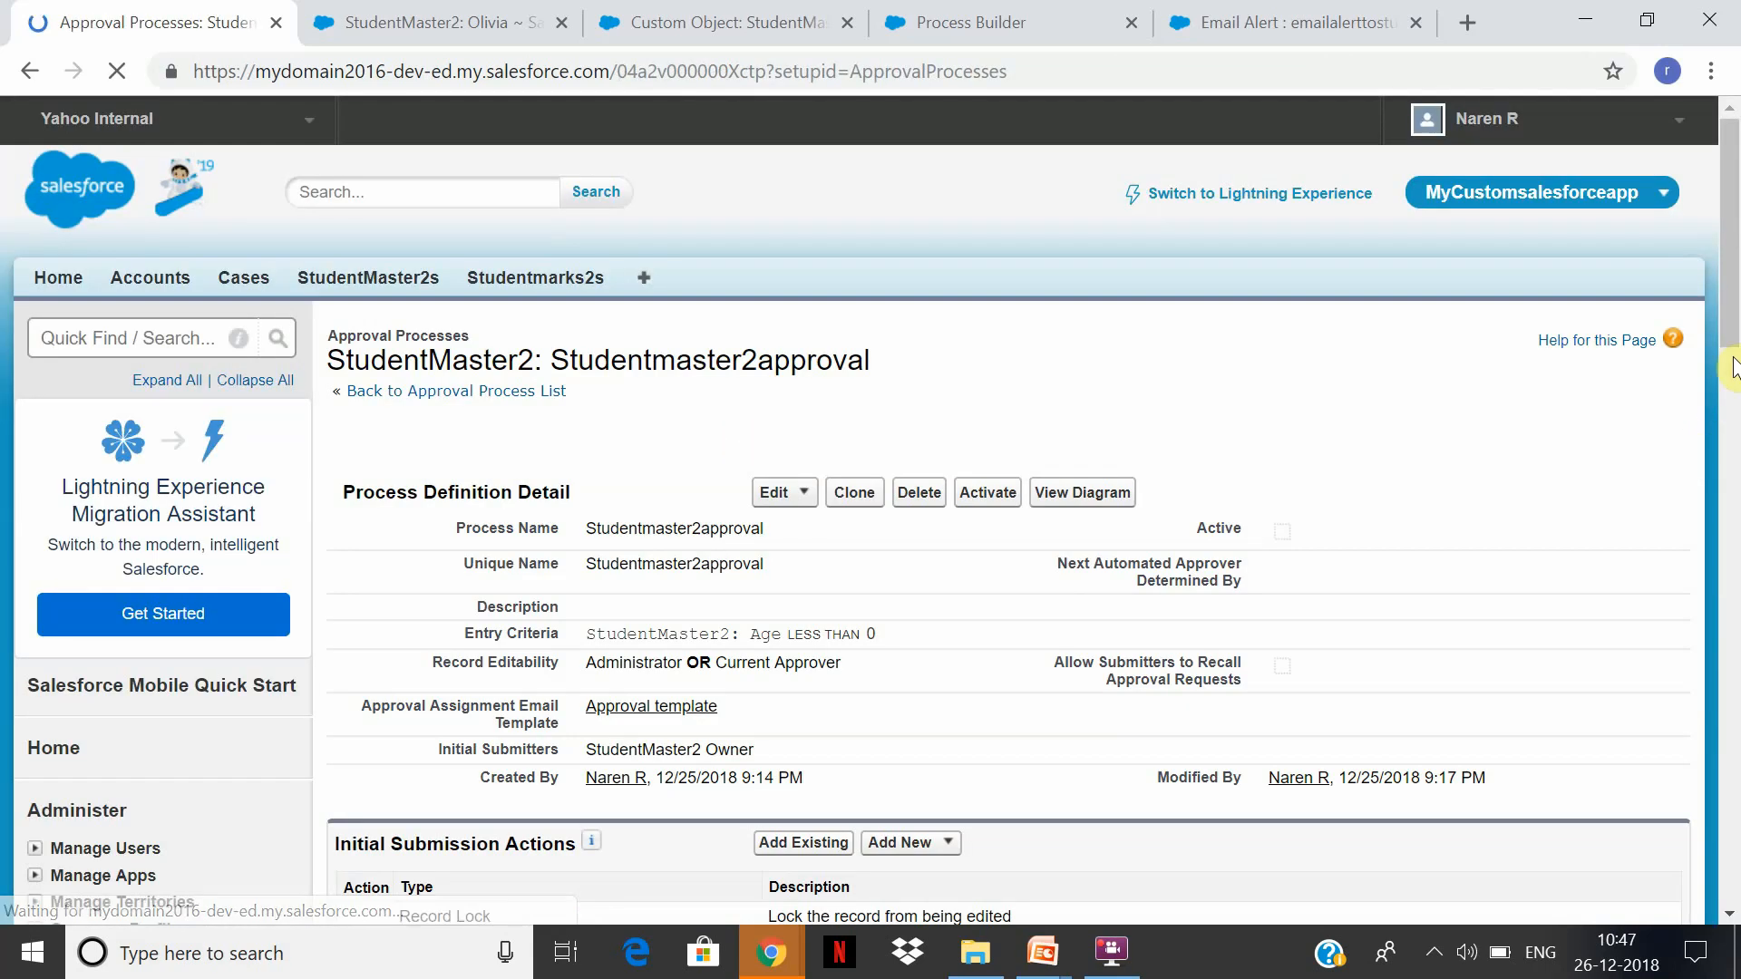
# Activate the Studentmaster2approval approval process and accept the activation confirmation.
pyautogui.moveTo(1734, 324); pyautogui.dragTo(1736, 533)
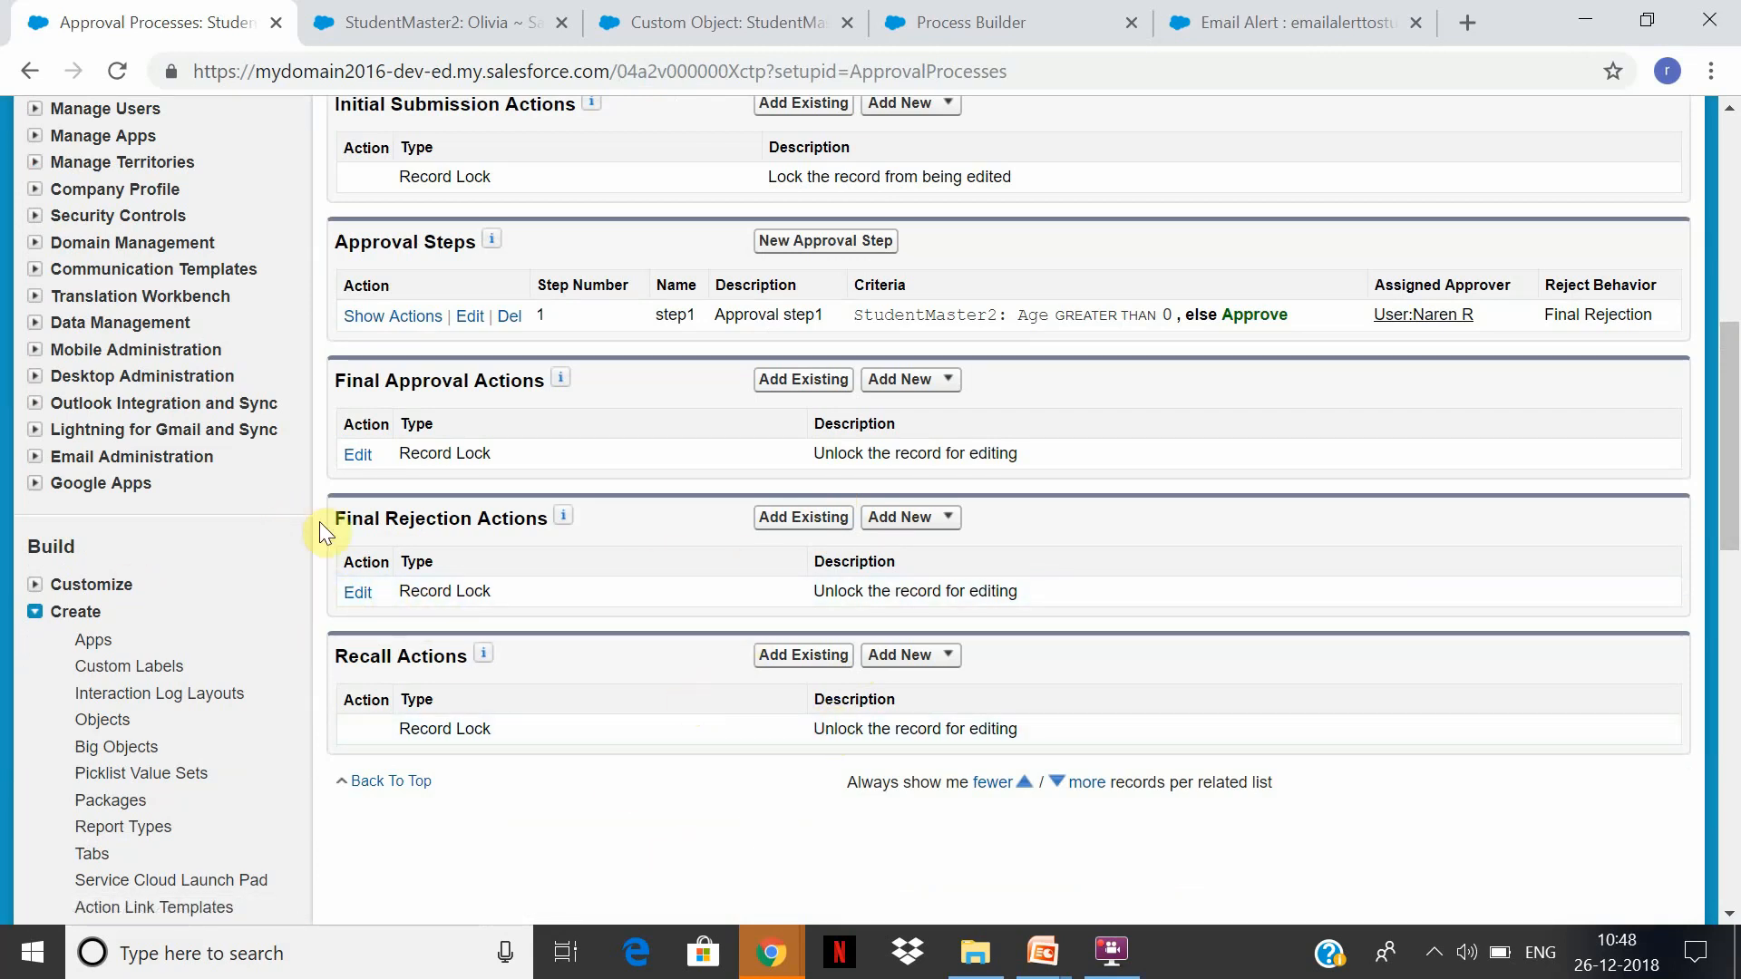
pyautogui.click(936, 522)
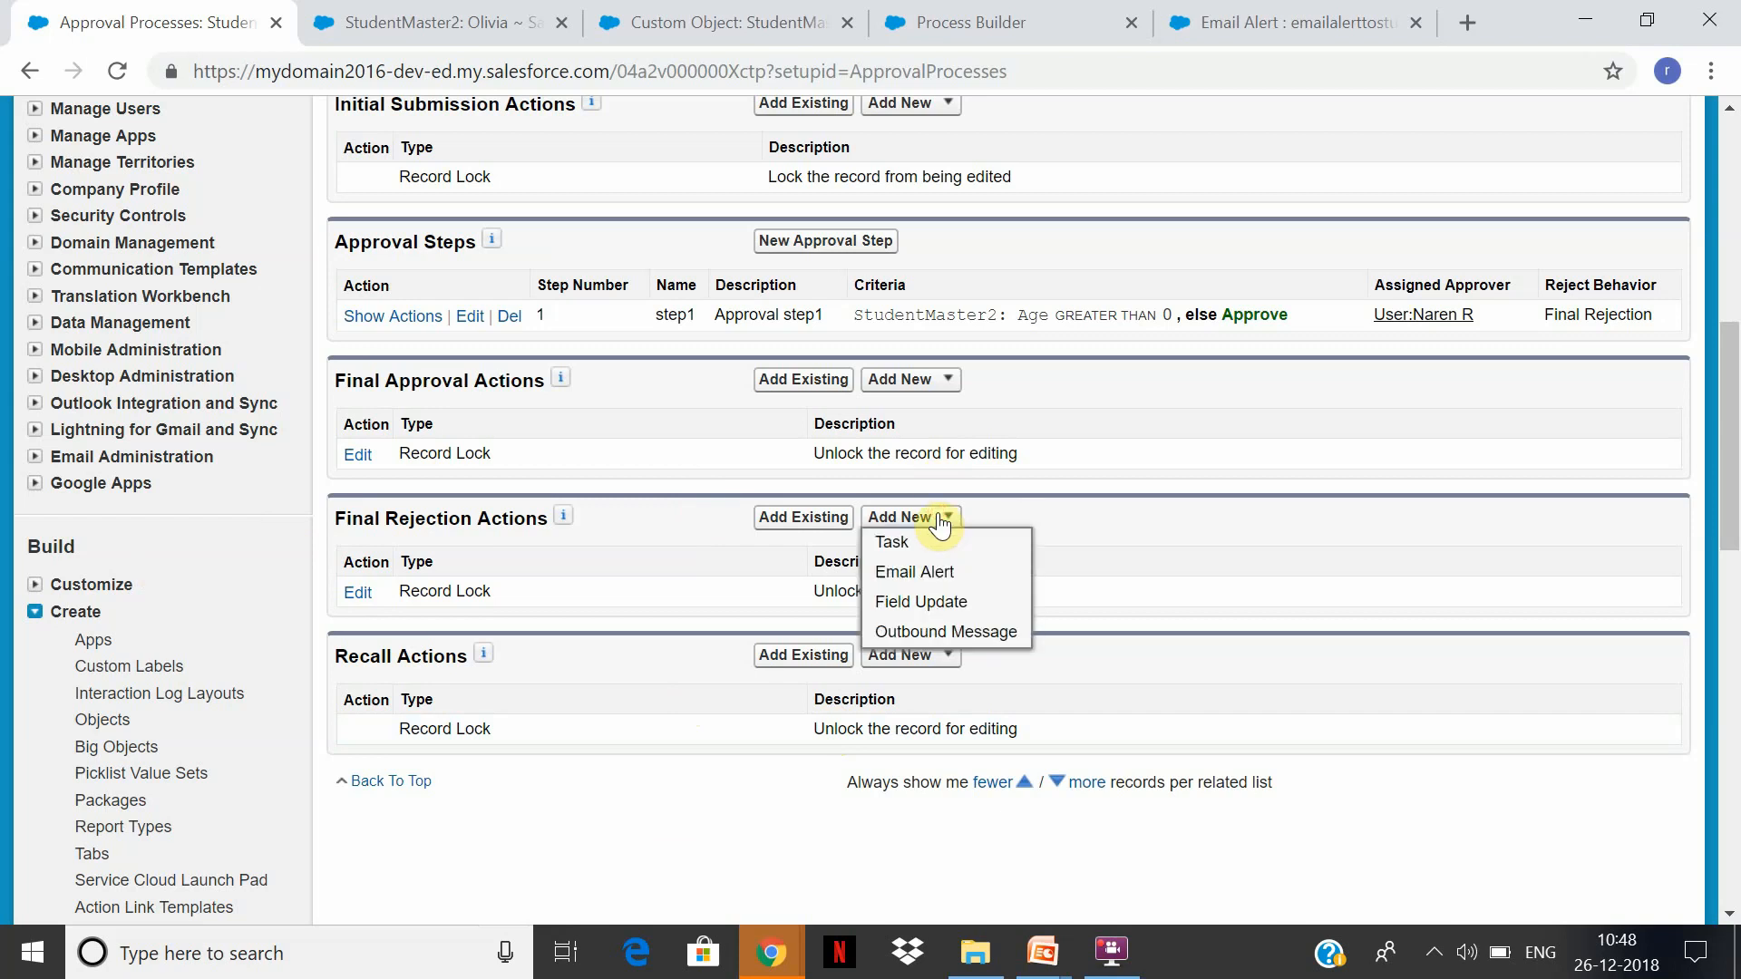
pyautogui.moveTo(1734, 408); pyautogui.dragTo(1734, 368)
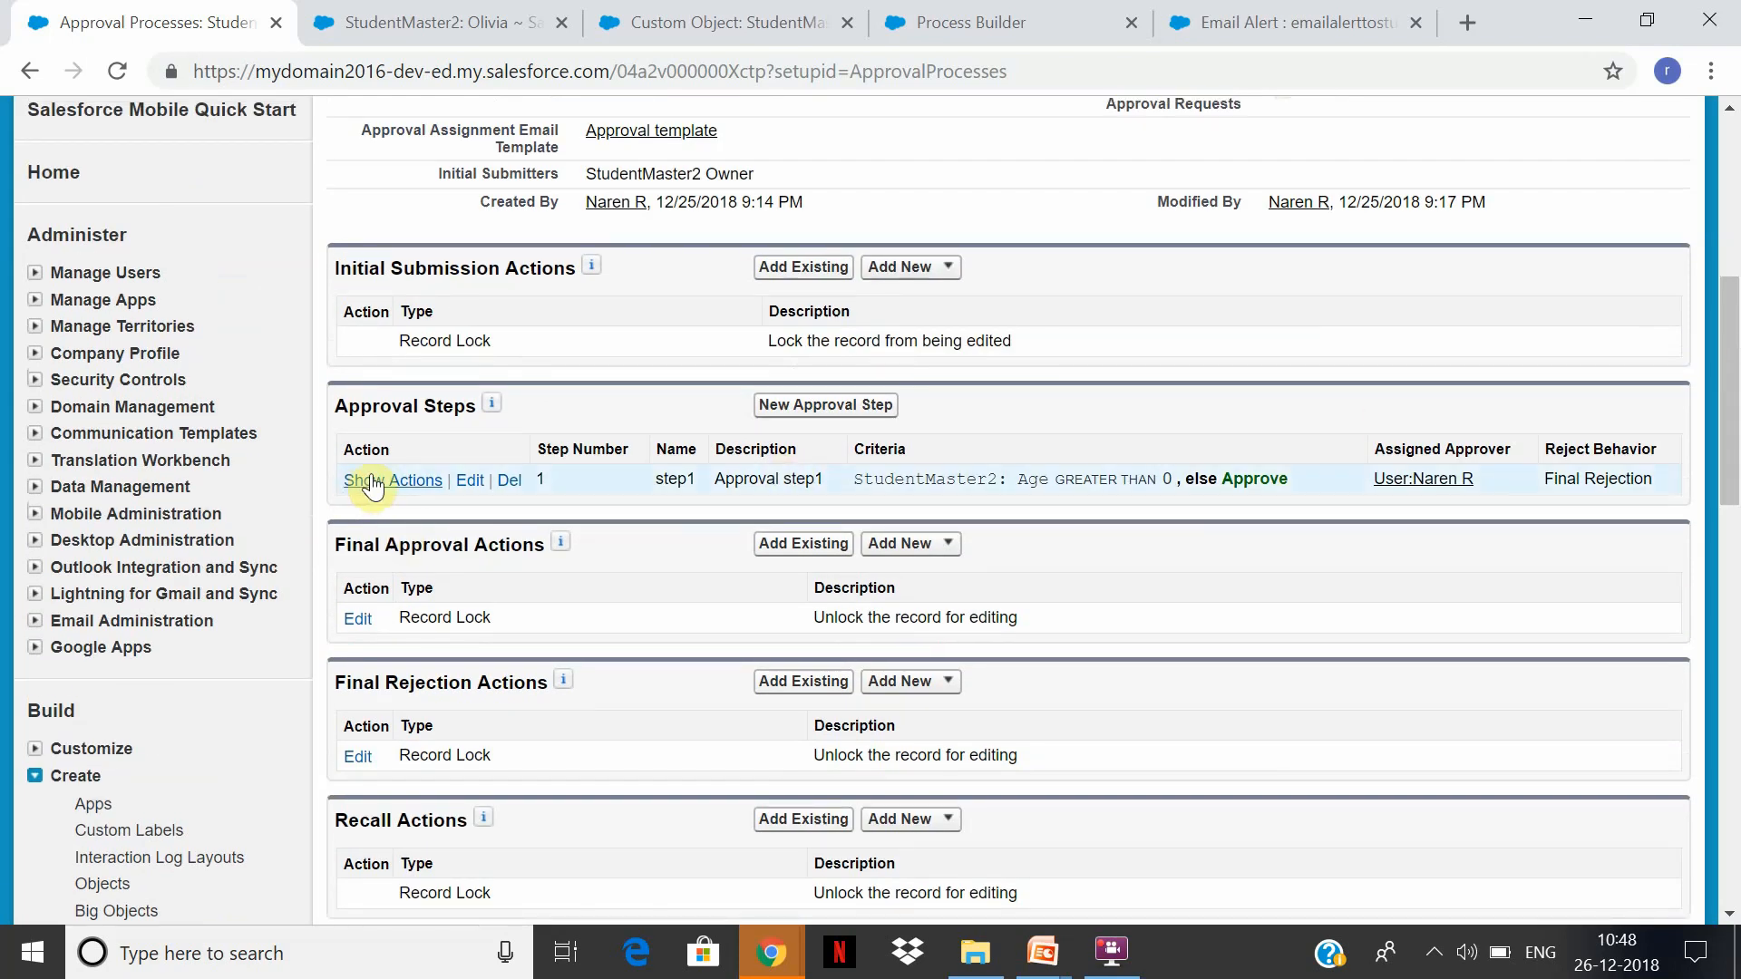
pyautogui.click(379, 474)
pyautogui.moveTo(1727, 453); pyautogui.dragTo(1727, 295)
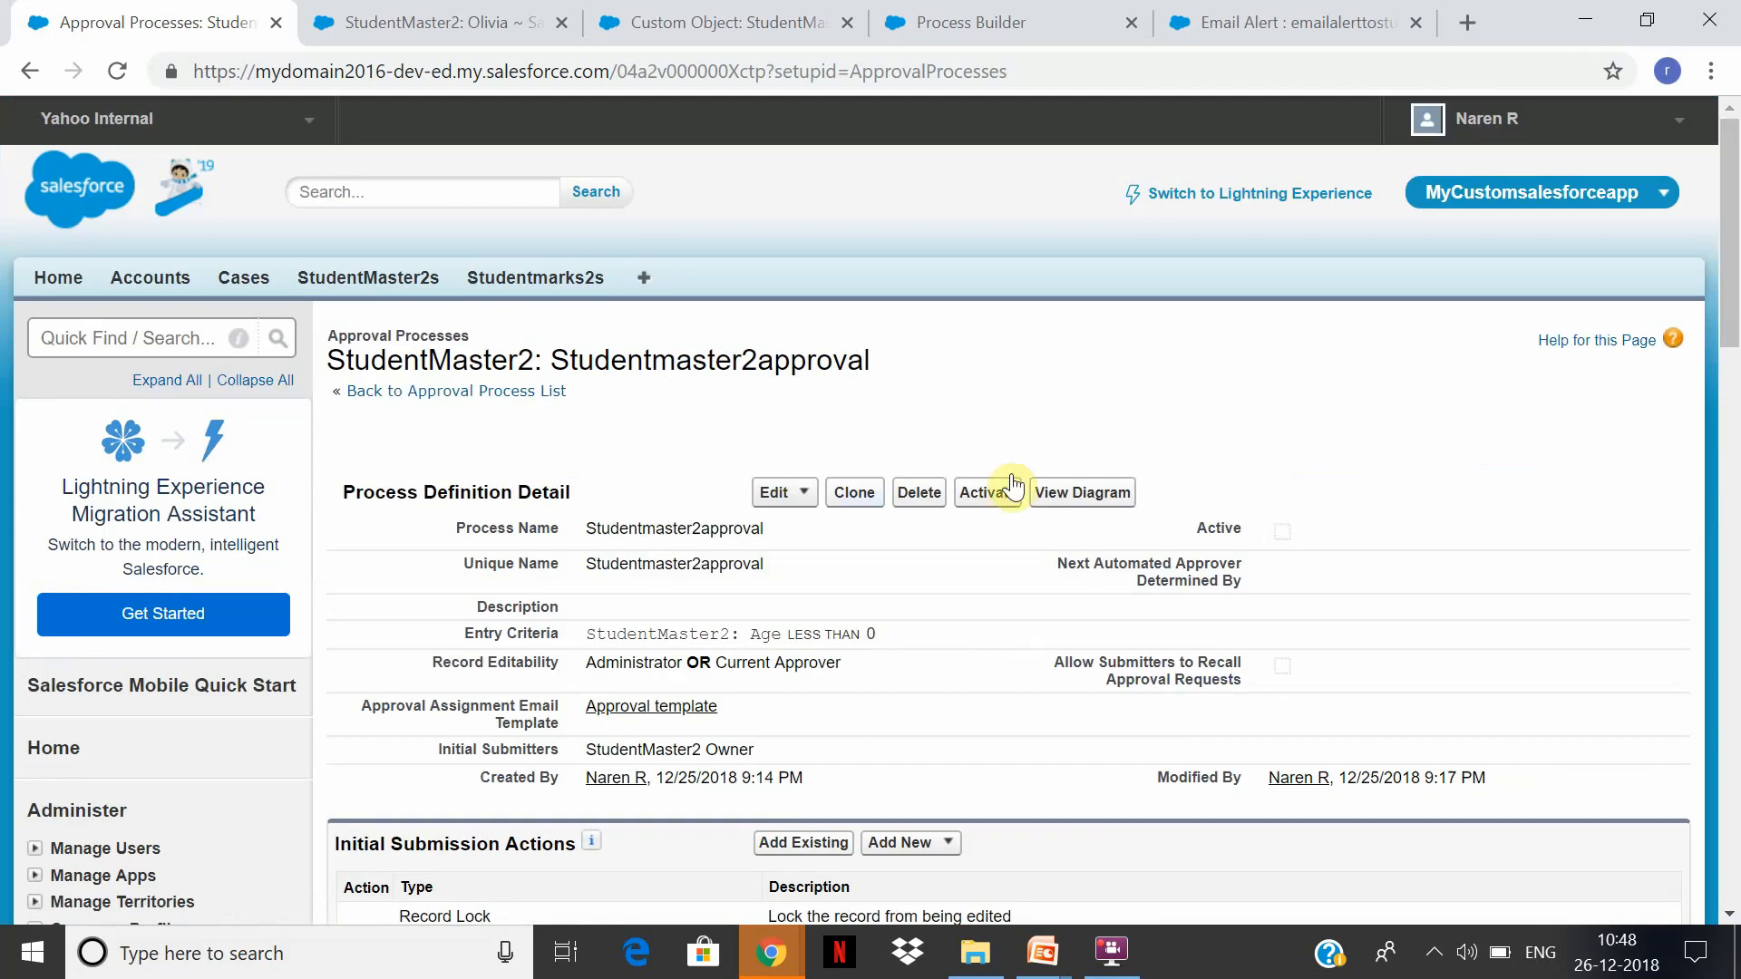
pyautogui.click(989, 494)
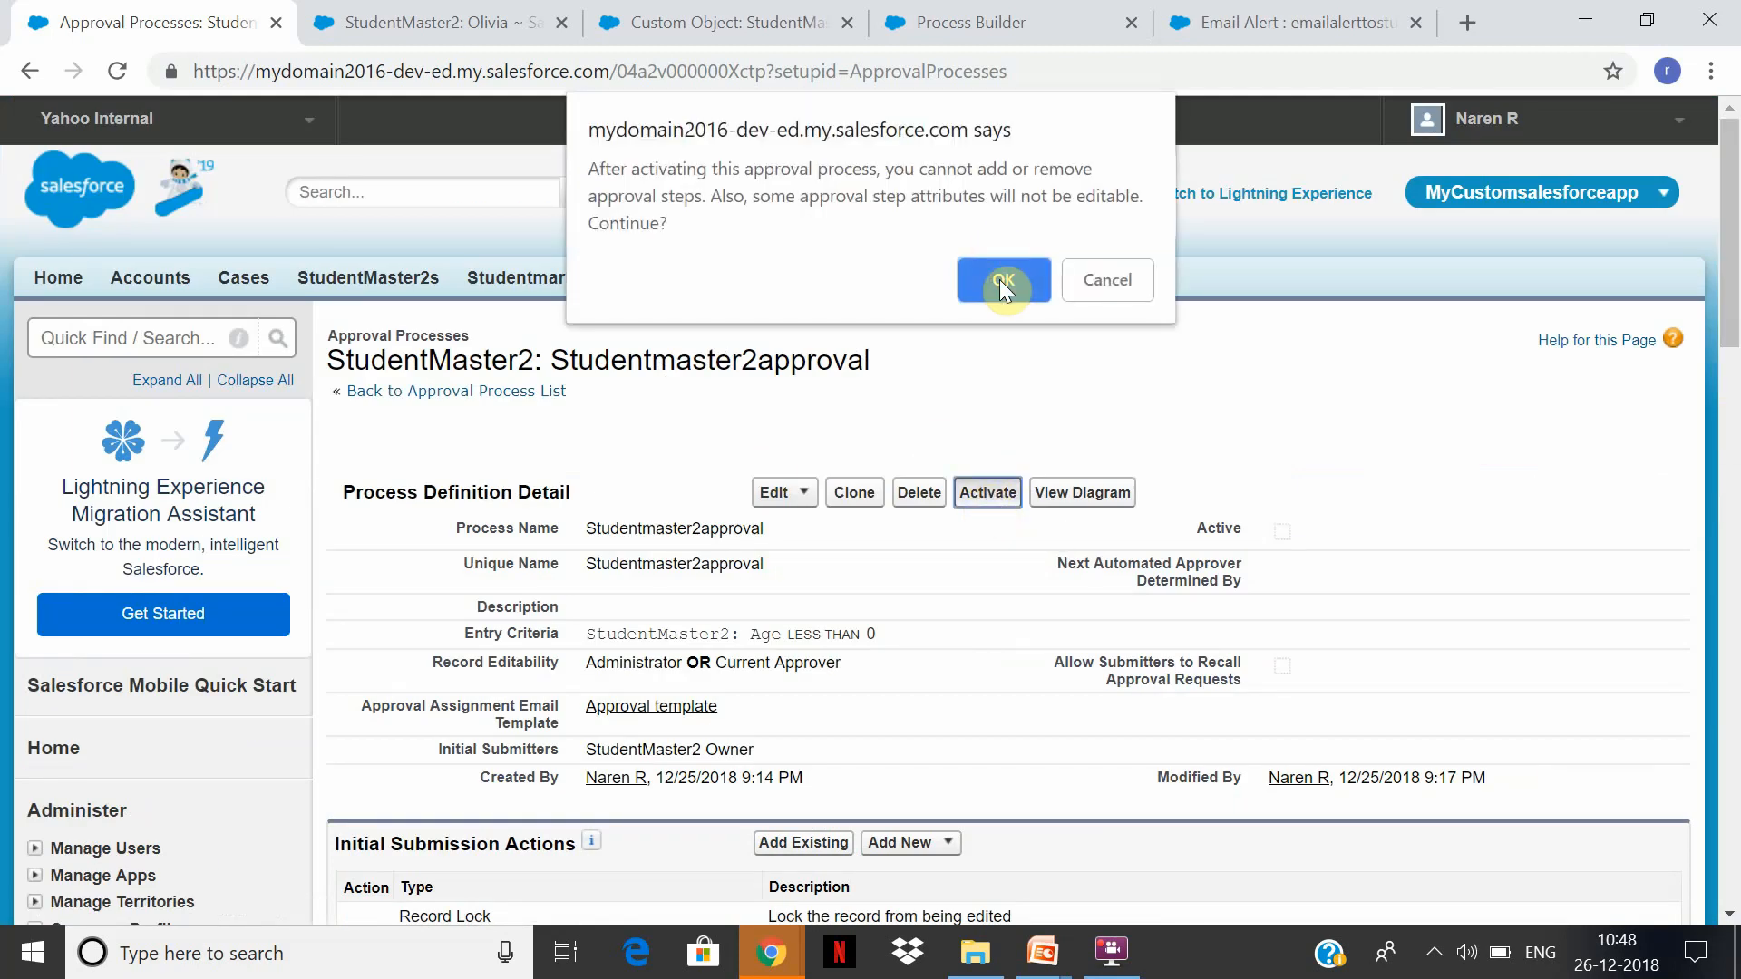
pyautogui.click(1001, 281)
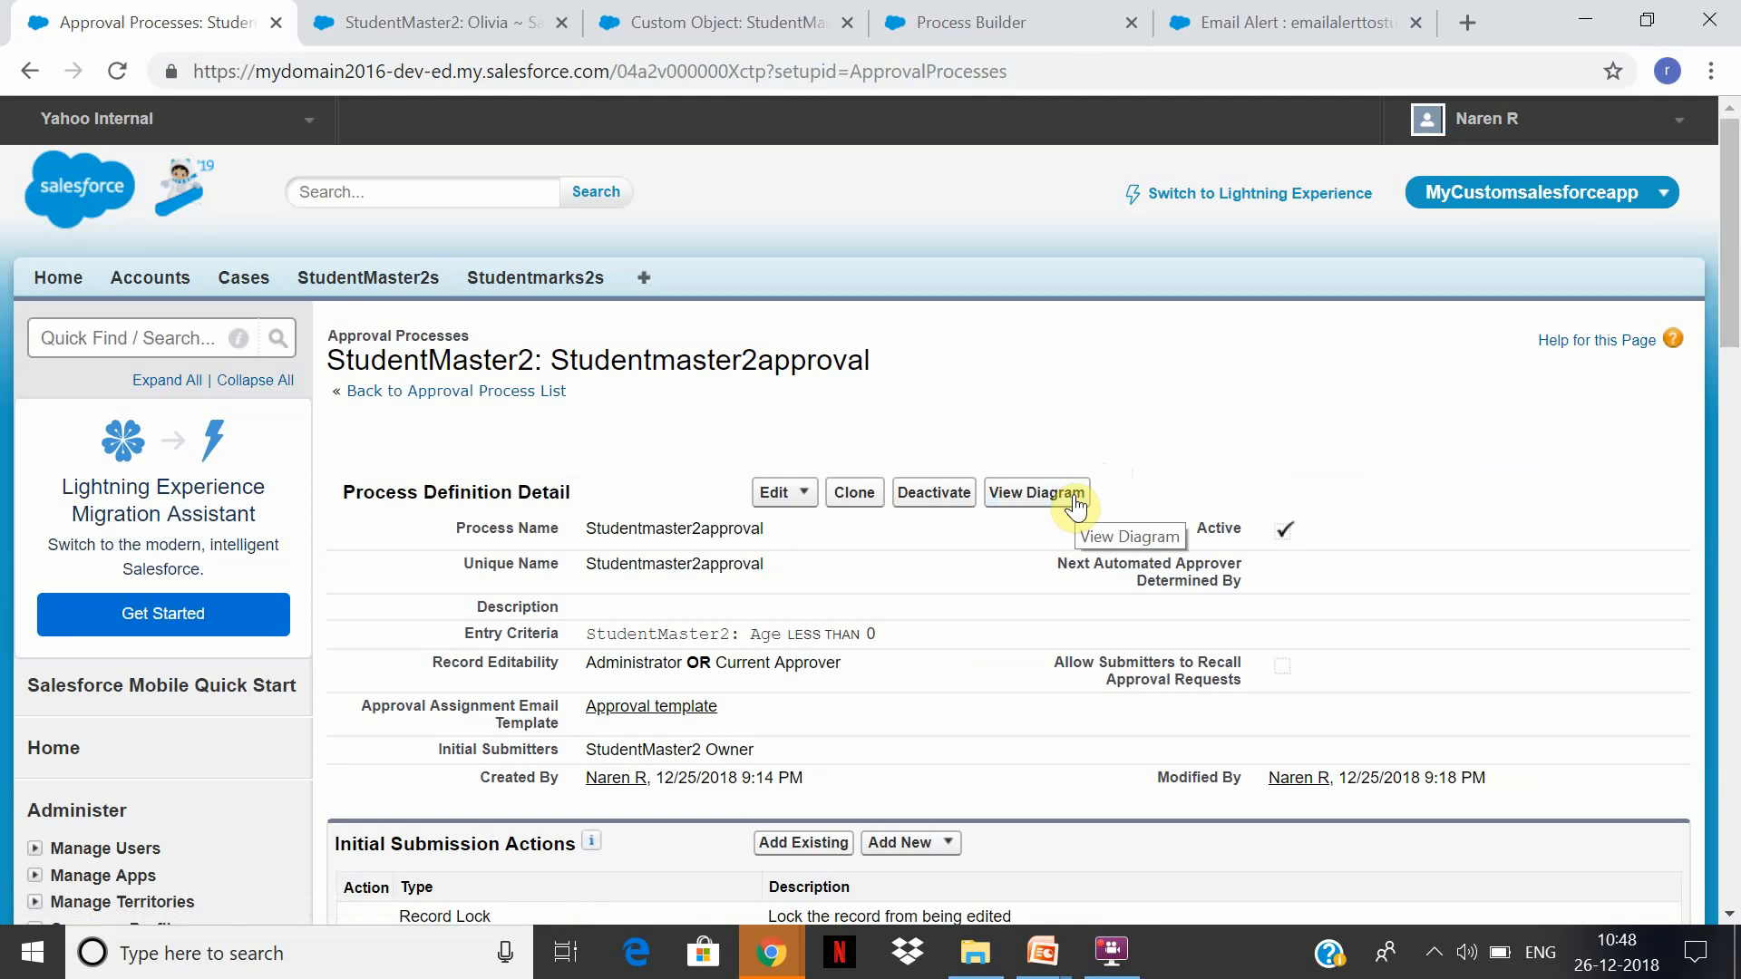
# Allow Flash to run for the approval process diagram and close the diagram window.
pyautogui.click(1074, 494)
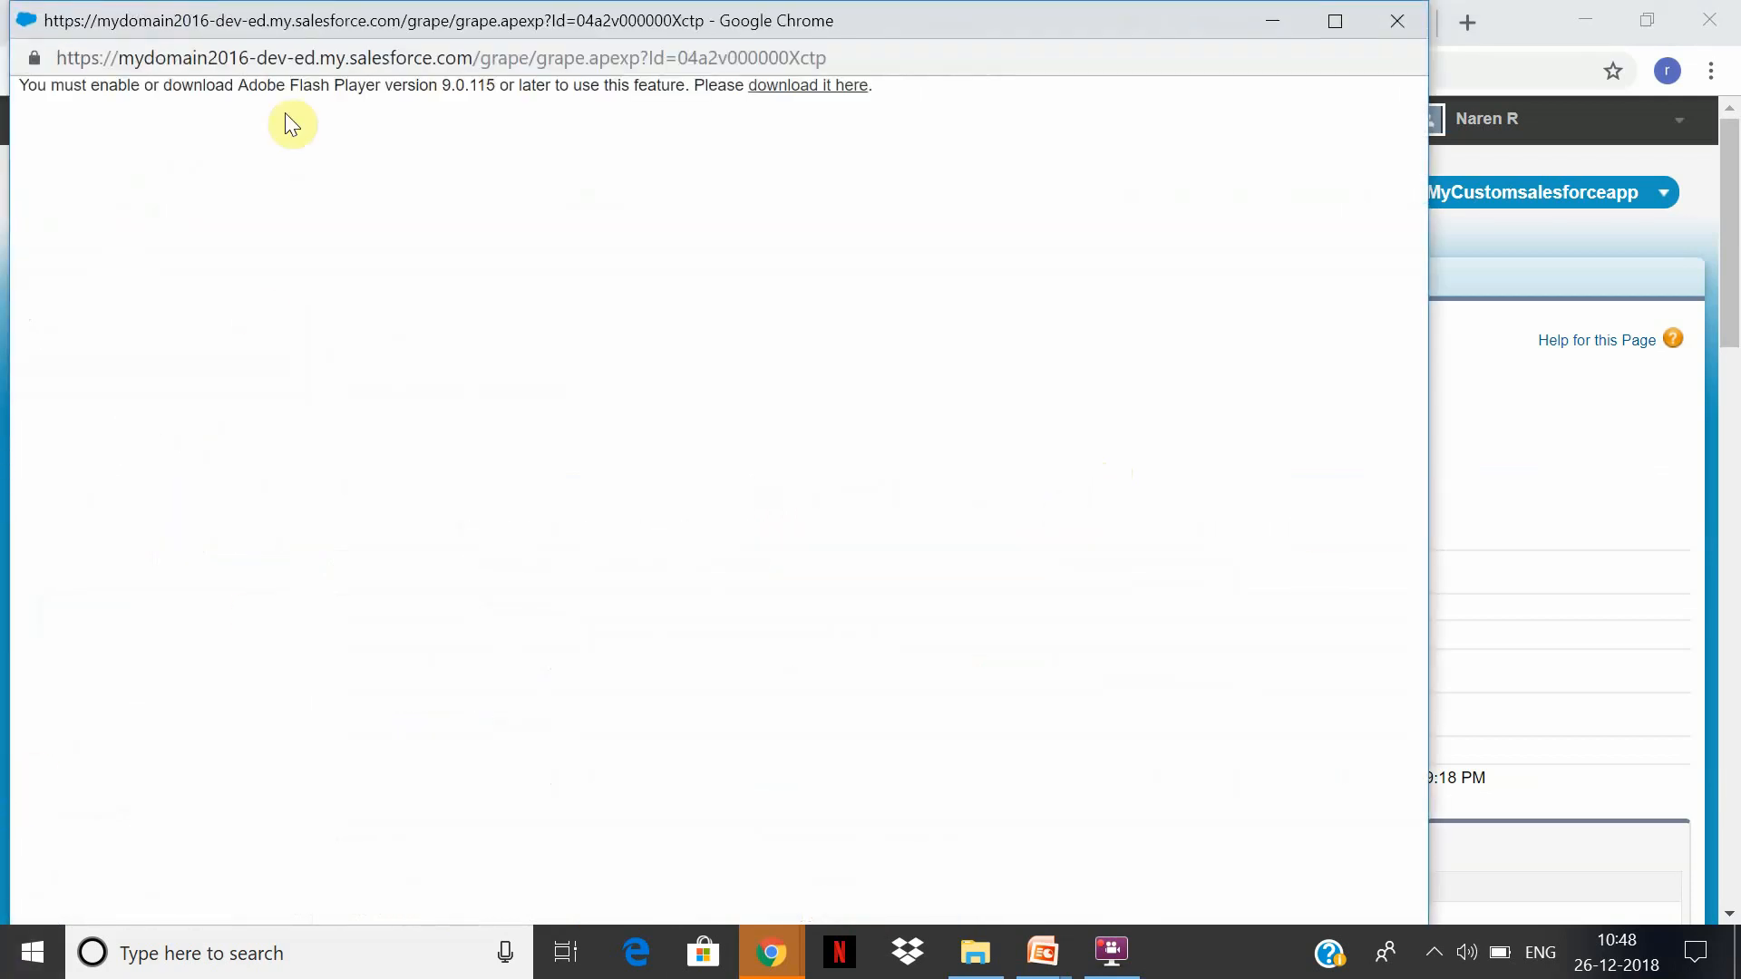
pyautogui.click(788, 94)
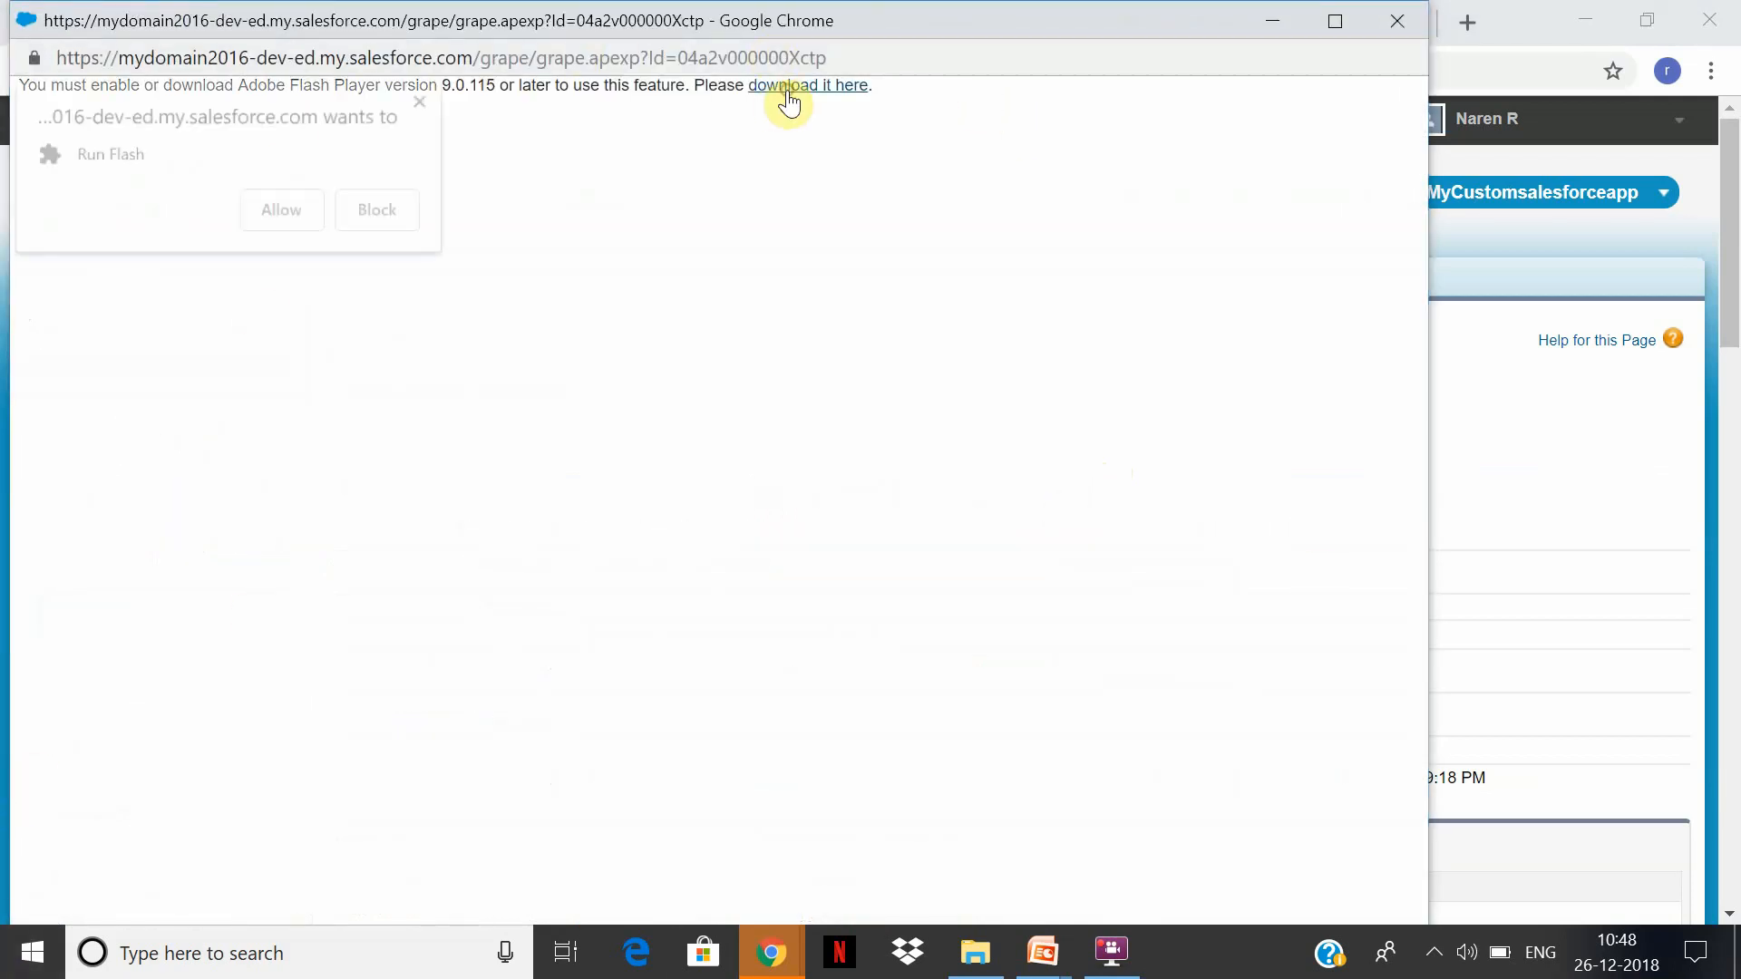
pyautogui.click(305, 208)
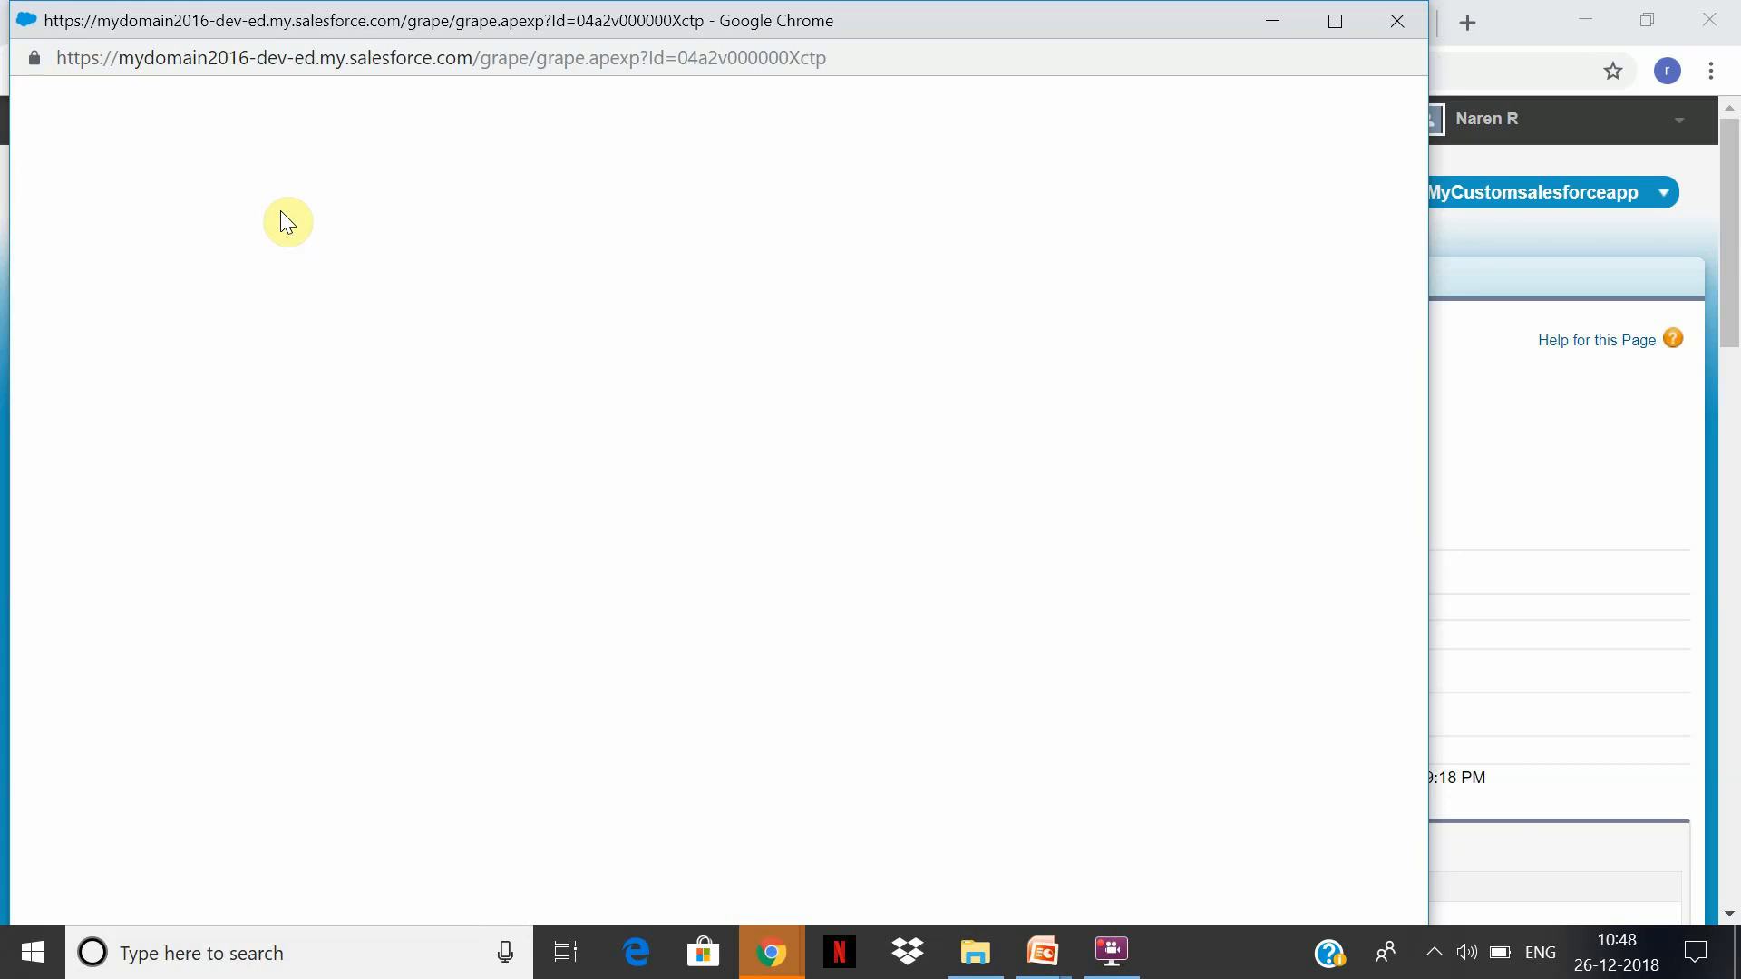
pyautogui.click(830, 58)
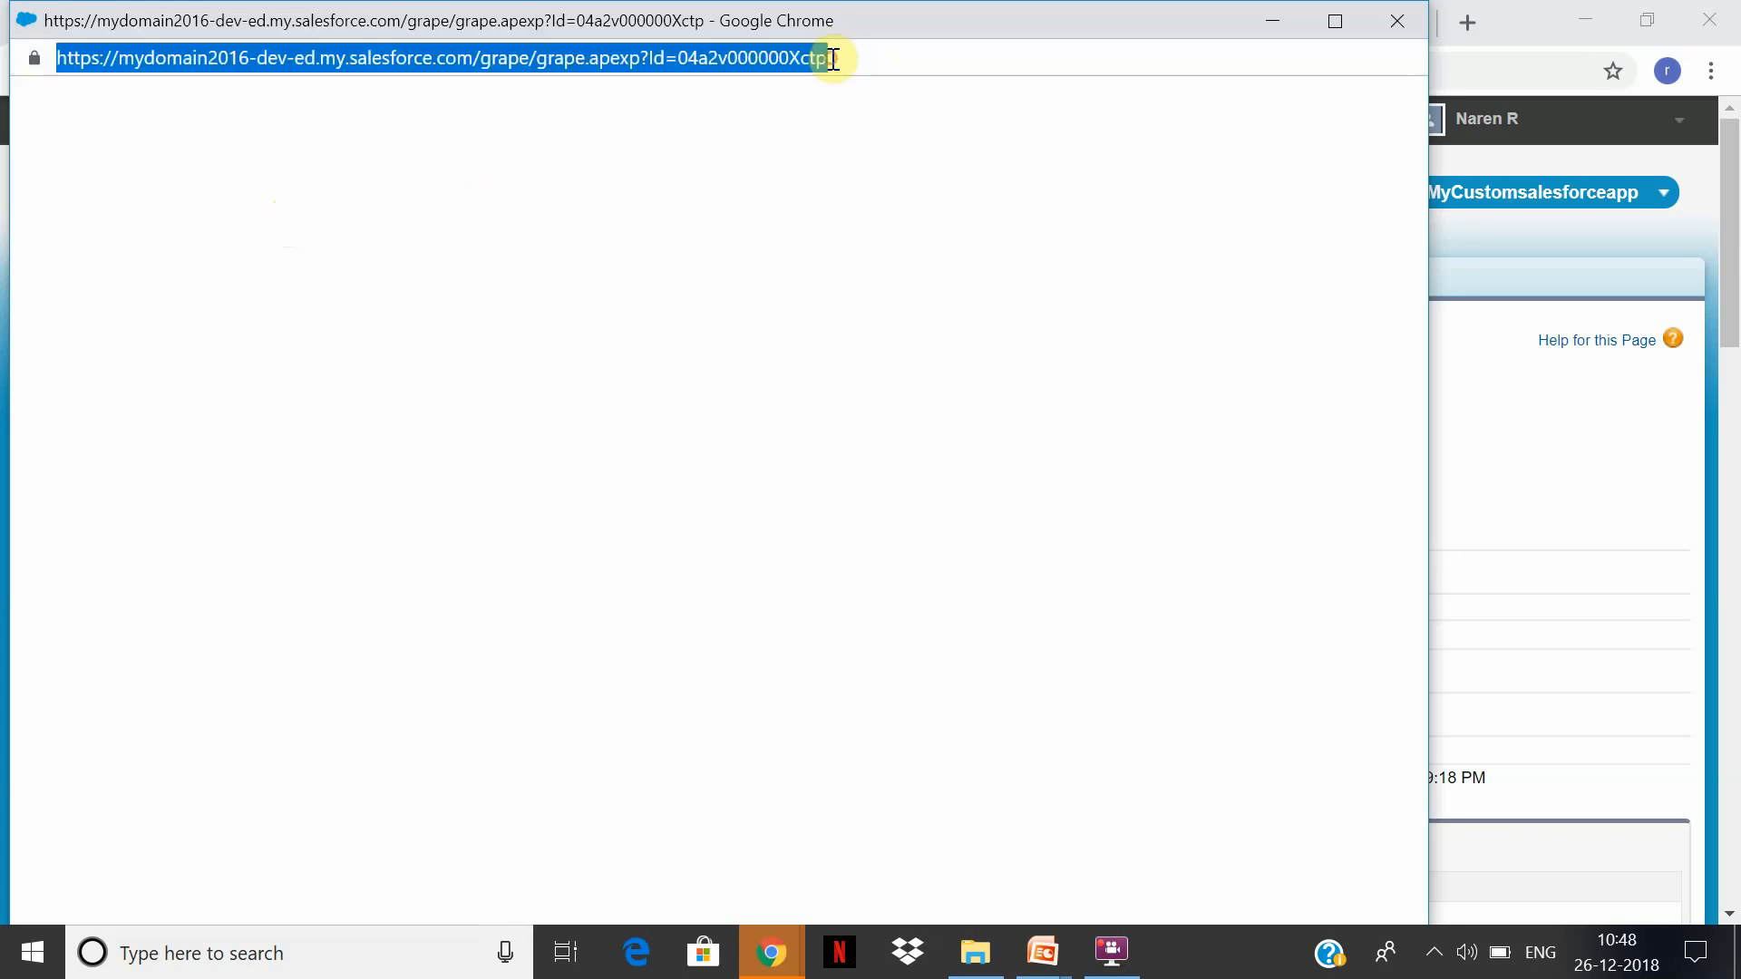
pyautogui.click(1102, 343)
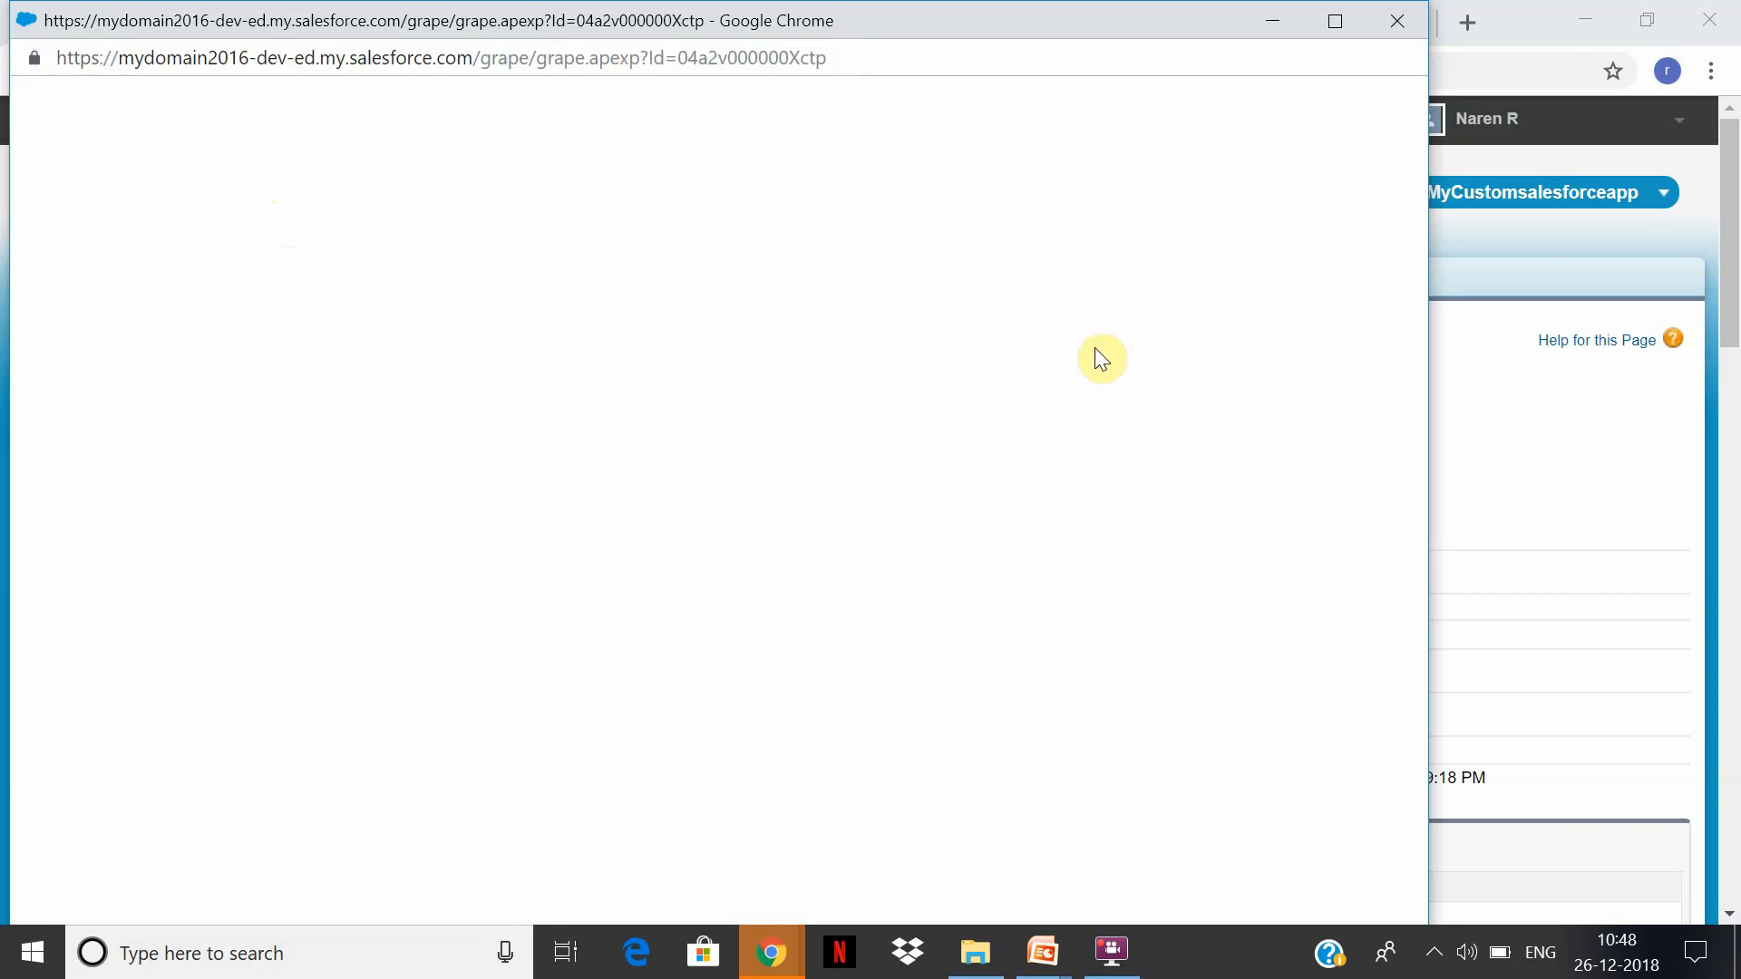
pyautogui.click(1393, 27)
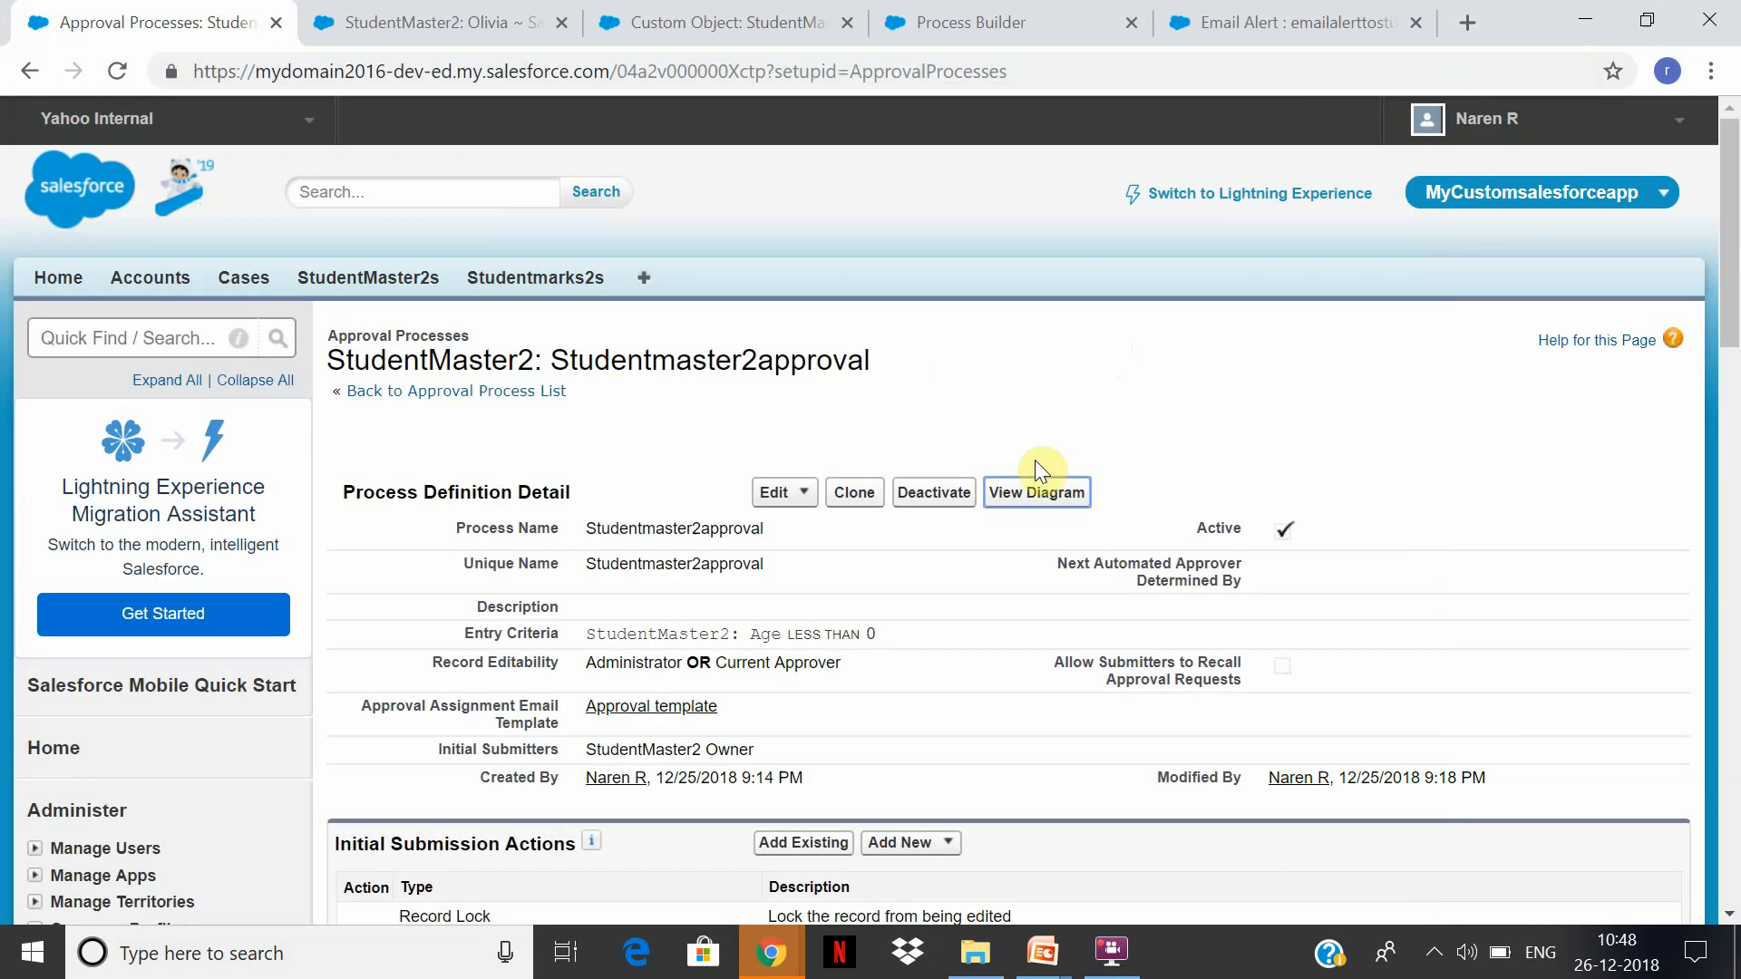
# Examine the approval process diagram, including its entry criteria, initial submission, recall, step1, approval and rejection elements, and close it.
pyautogui.click(1037, 492)
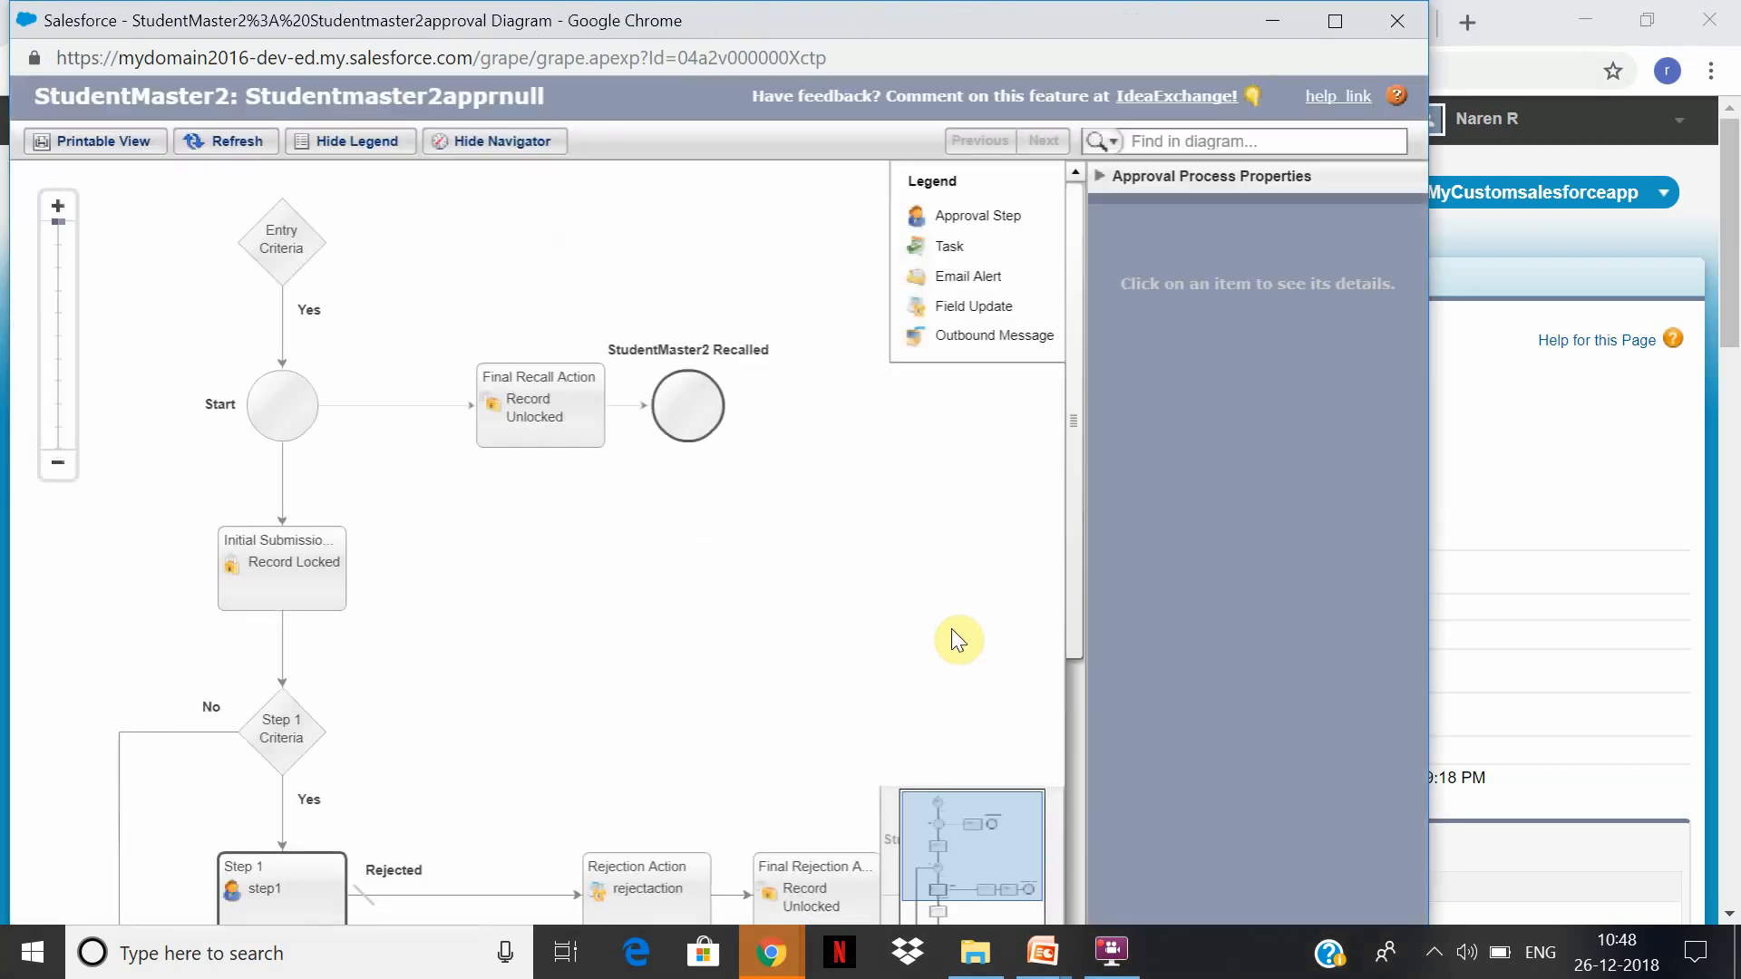
pyautogui.click(242, 530)
pyautogui.click(292, 272)
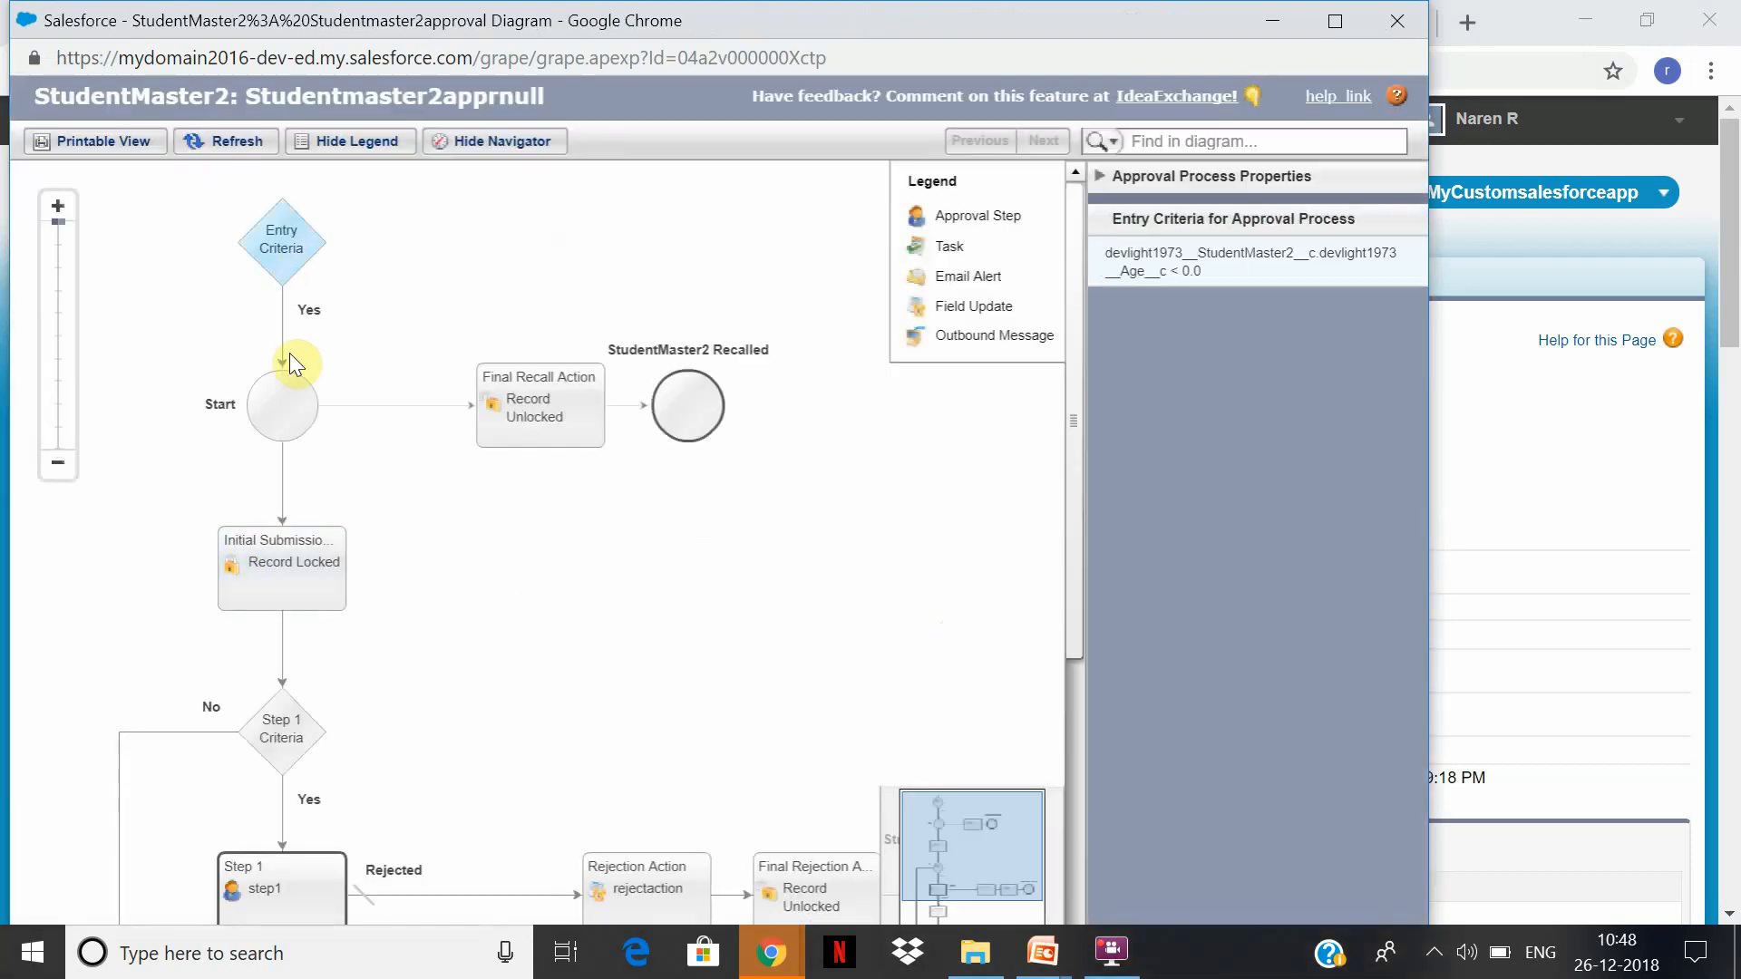
pyautogui.click(568, 414)
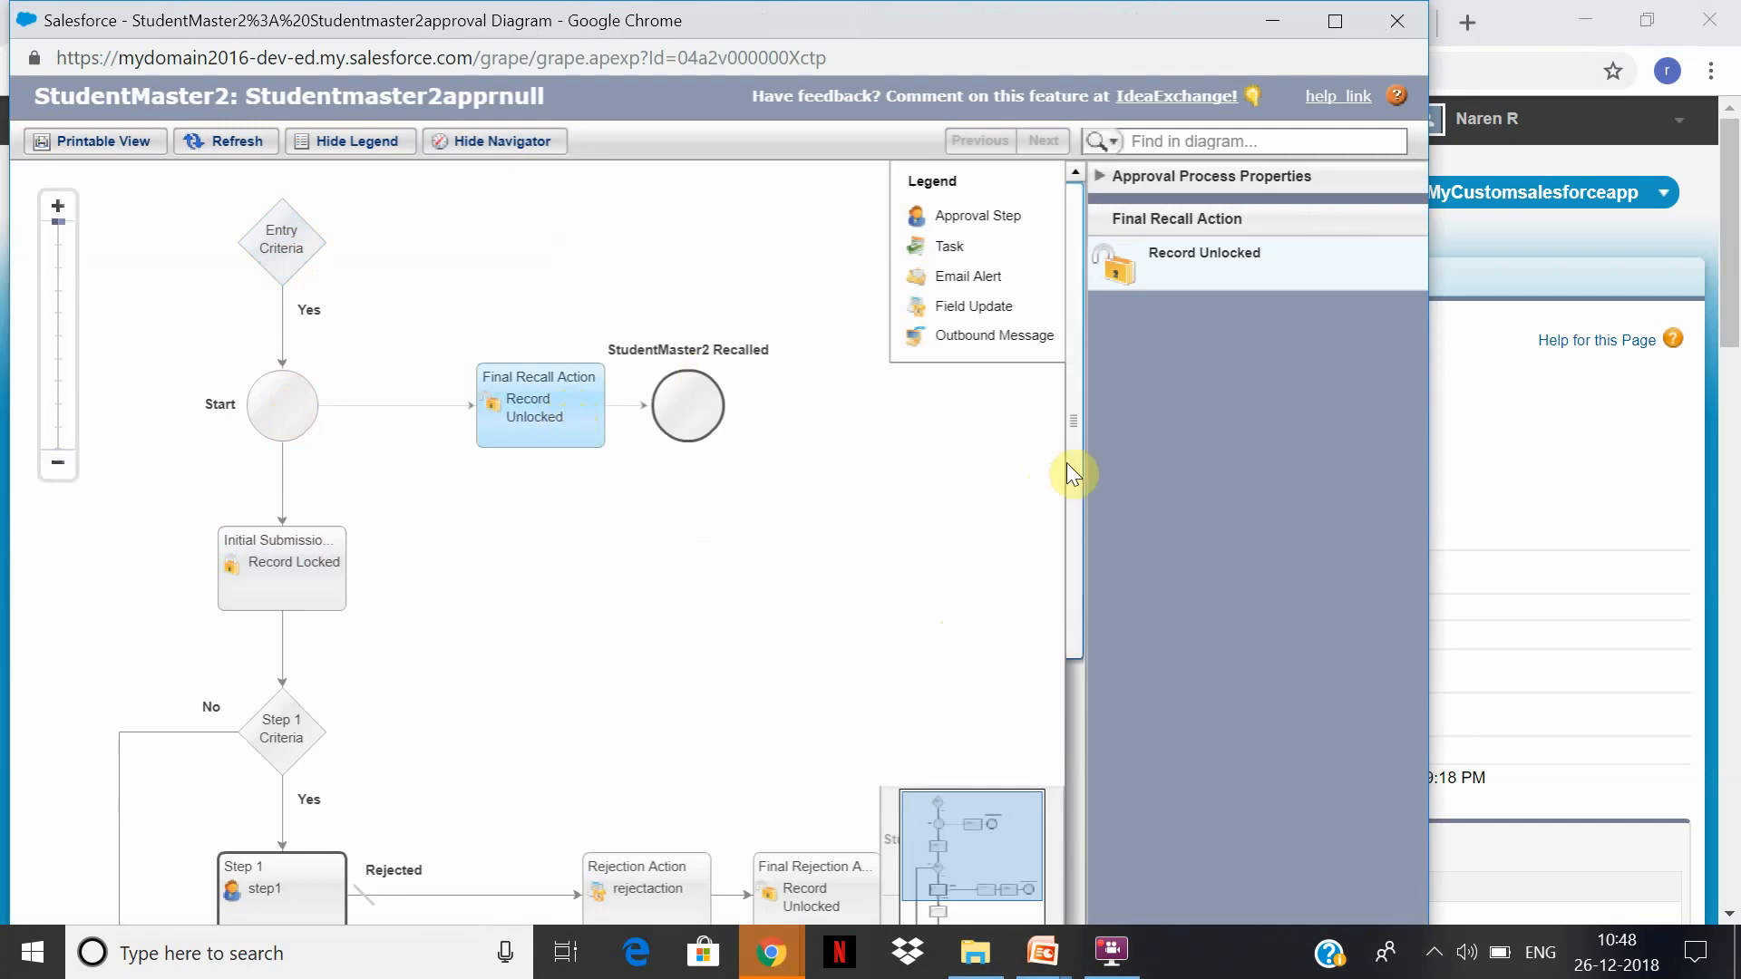
pyautogui.moveTo(1071, 460); pyautogui.dragTo(1057, 592)
pyautogui.click(328, 339)
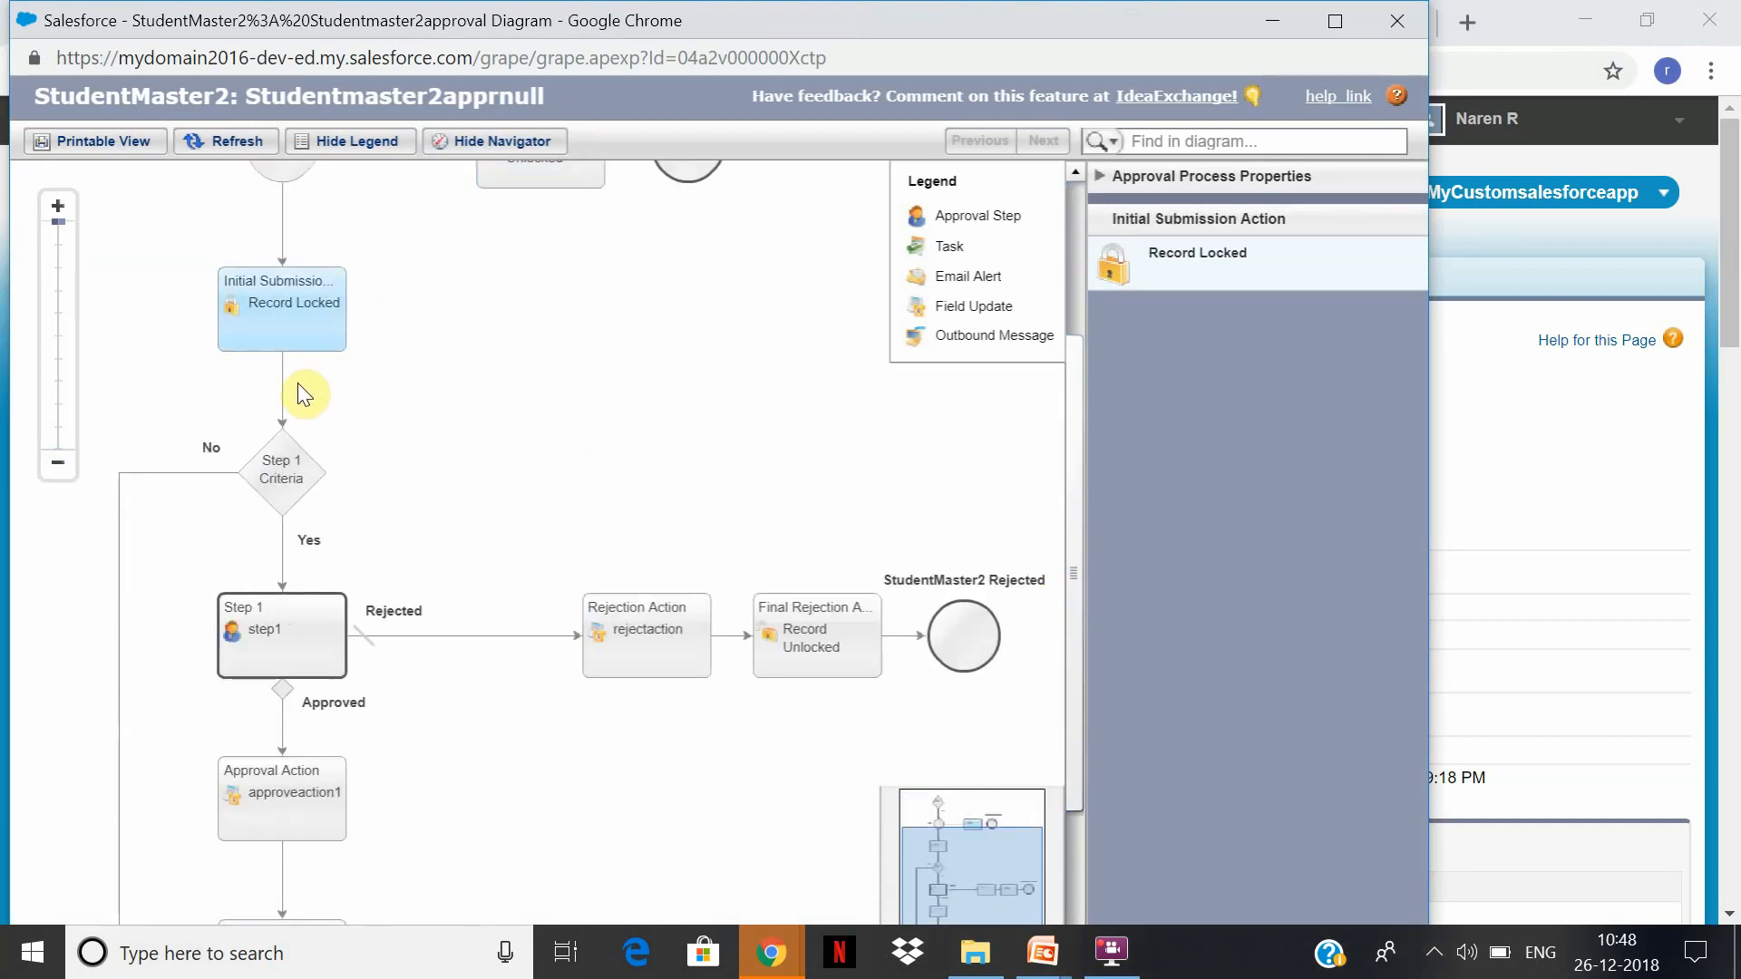
pyautogui.click(296, 472)
pyautogui.click(312, 622)
pyautogui.click(335, 829)
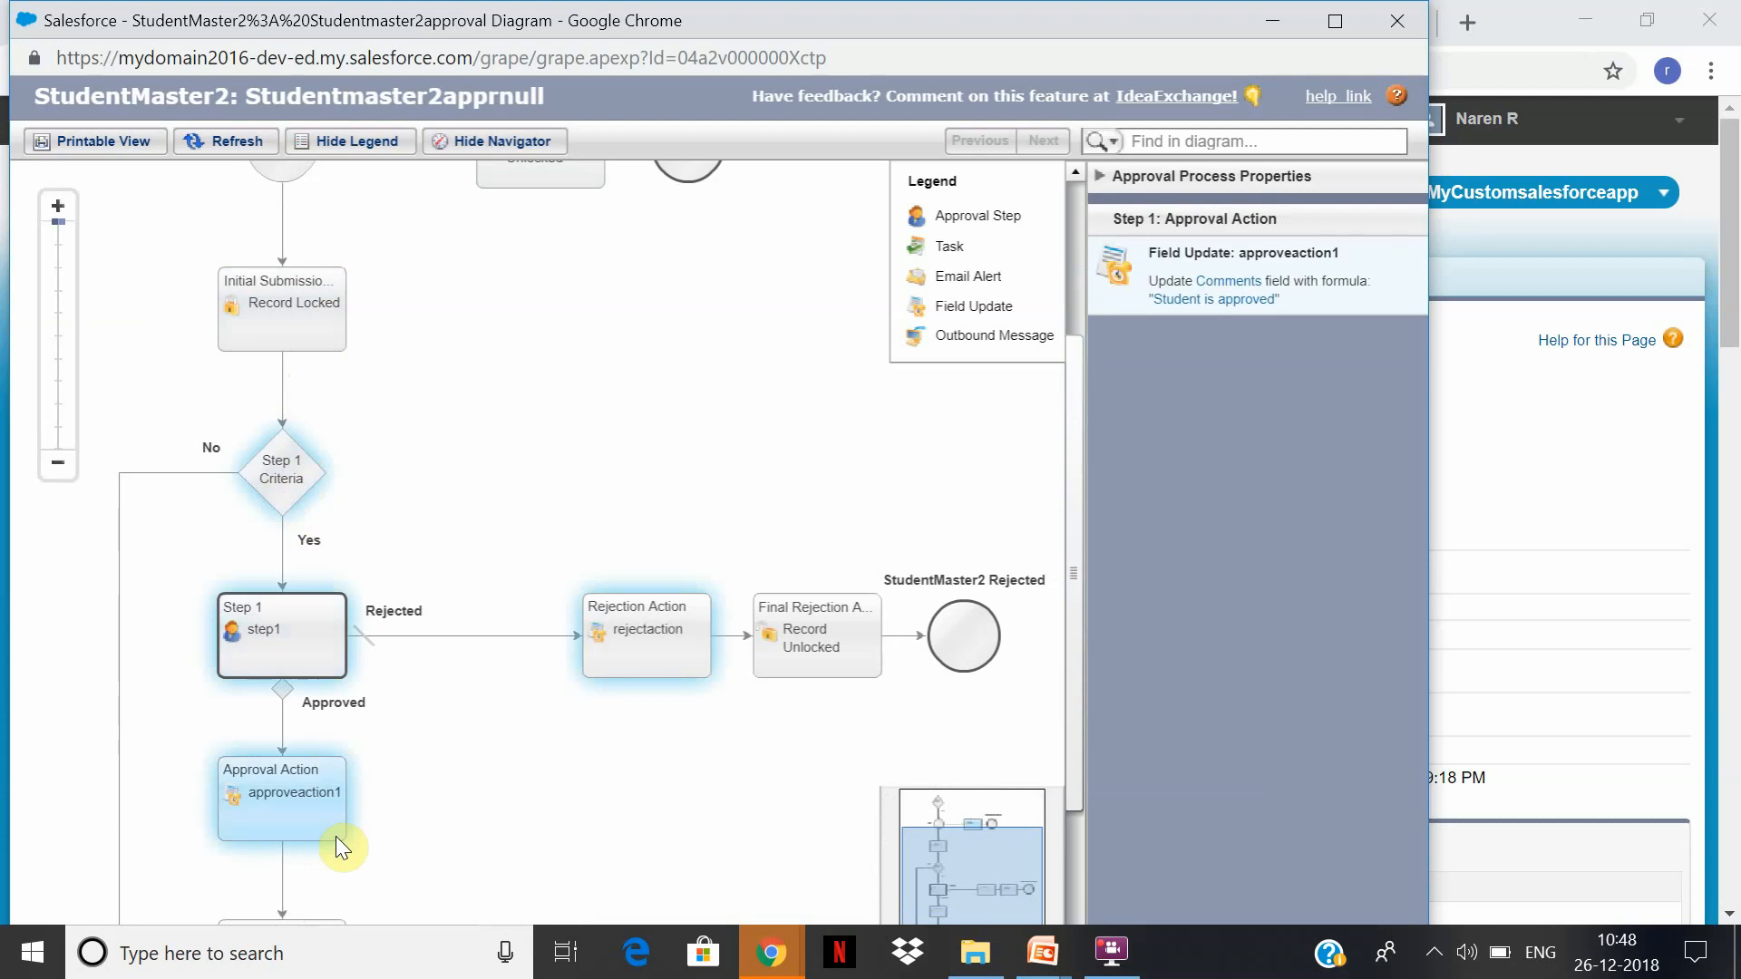
pyautogui.click(648, 655)
pyautogui.click(873, 633)
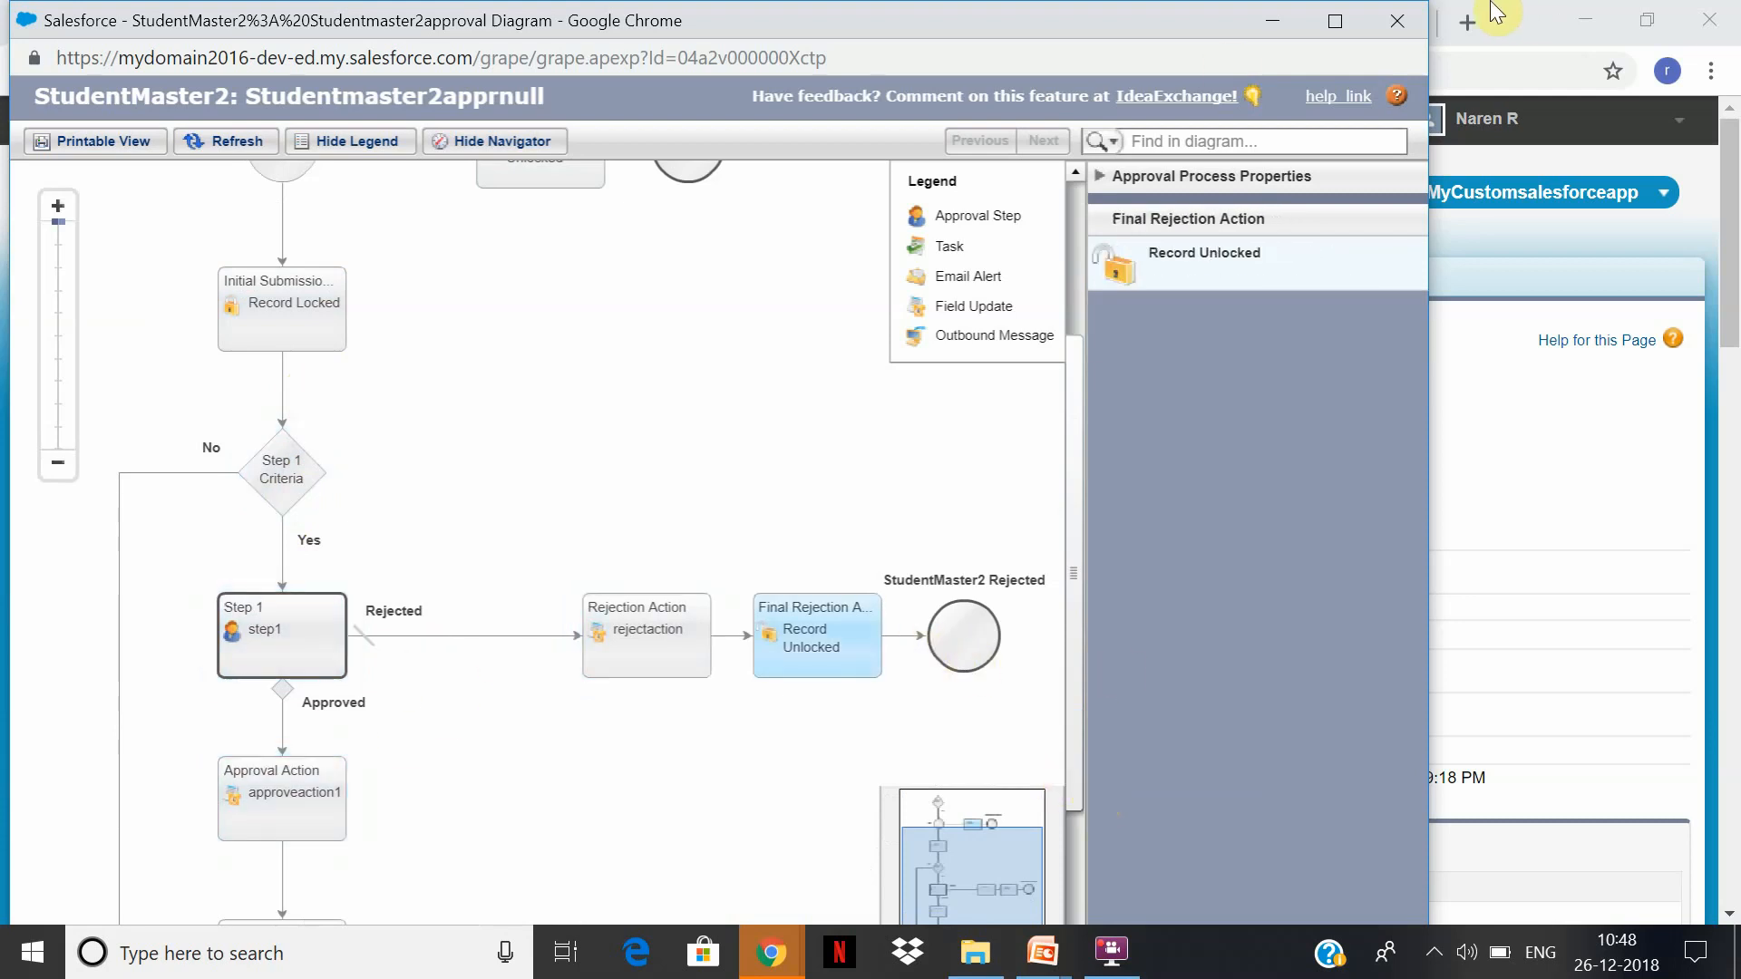
pyautogui.click(1404, 21)
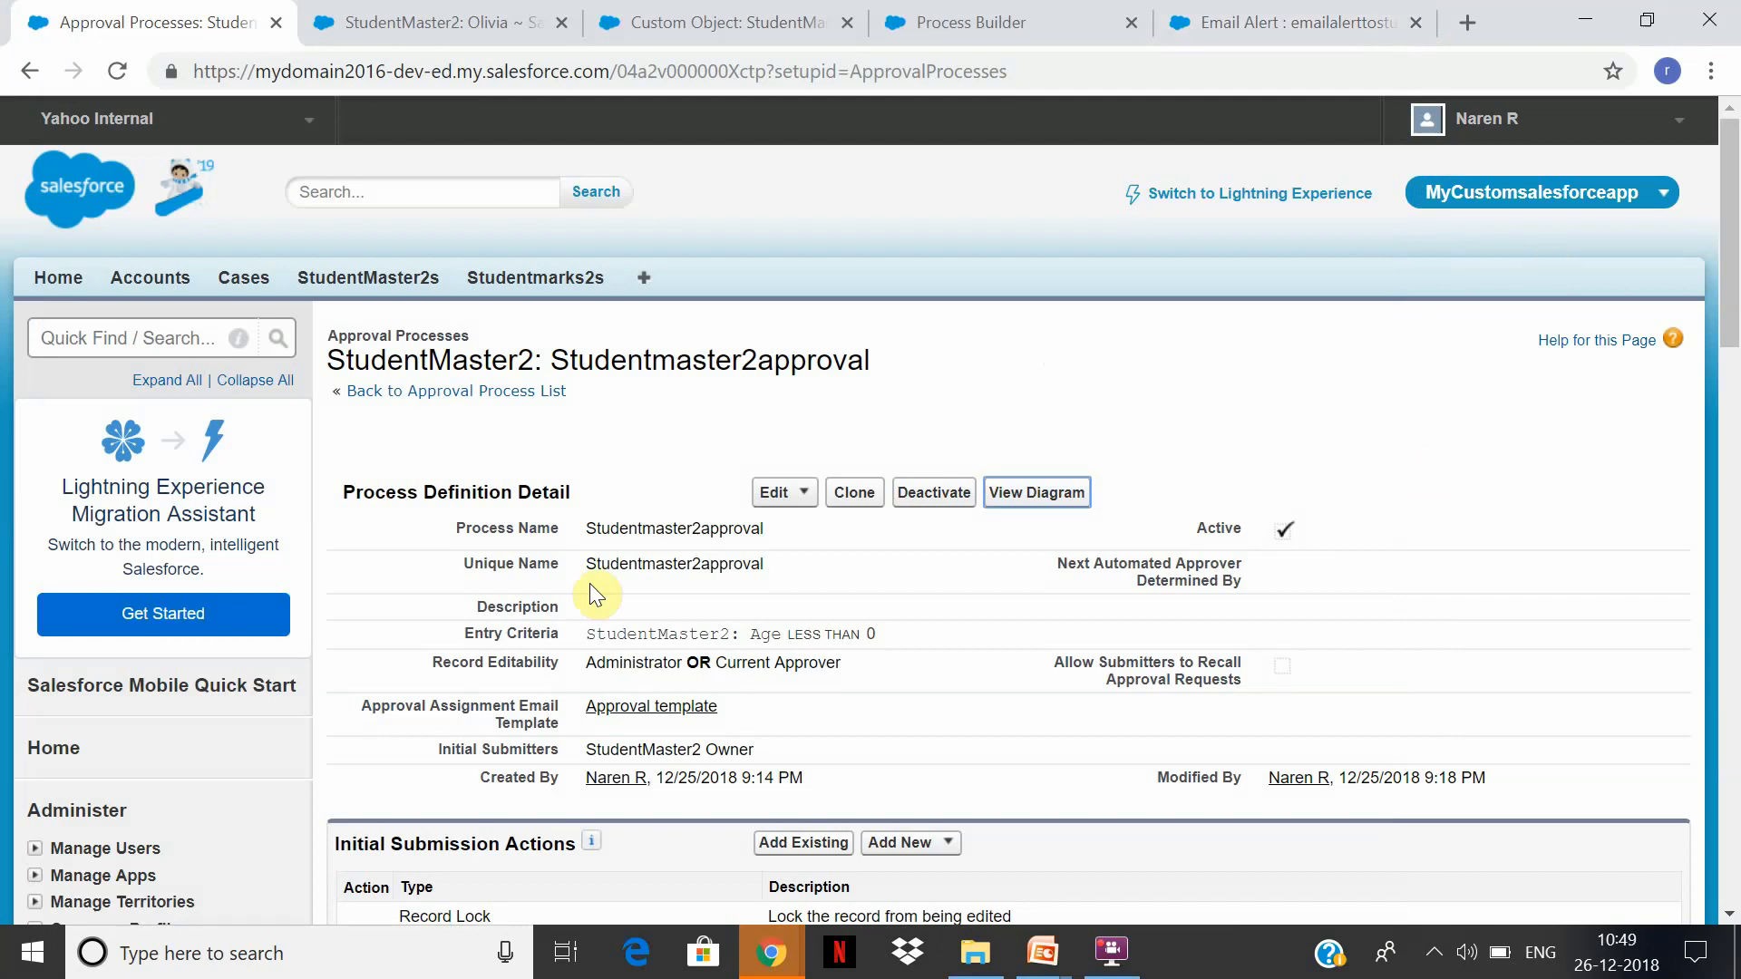
# Switch to Process Builder and discard the unsaved Submitforapproval action in studentmaster2process.
pyautogui.click(980, 11)
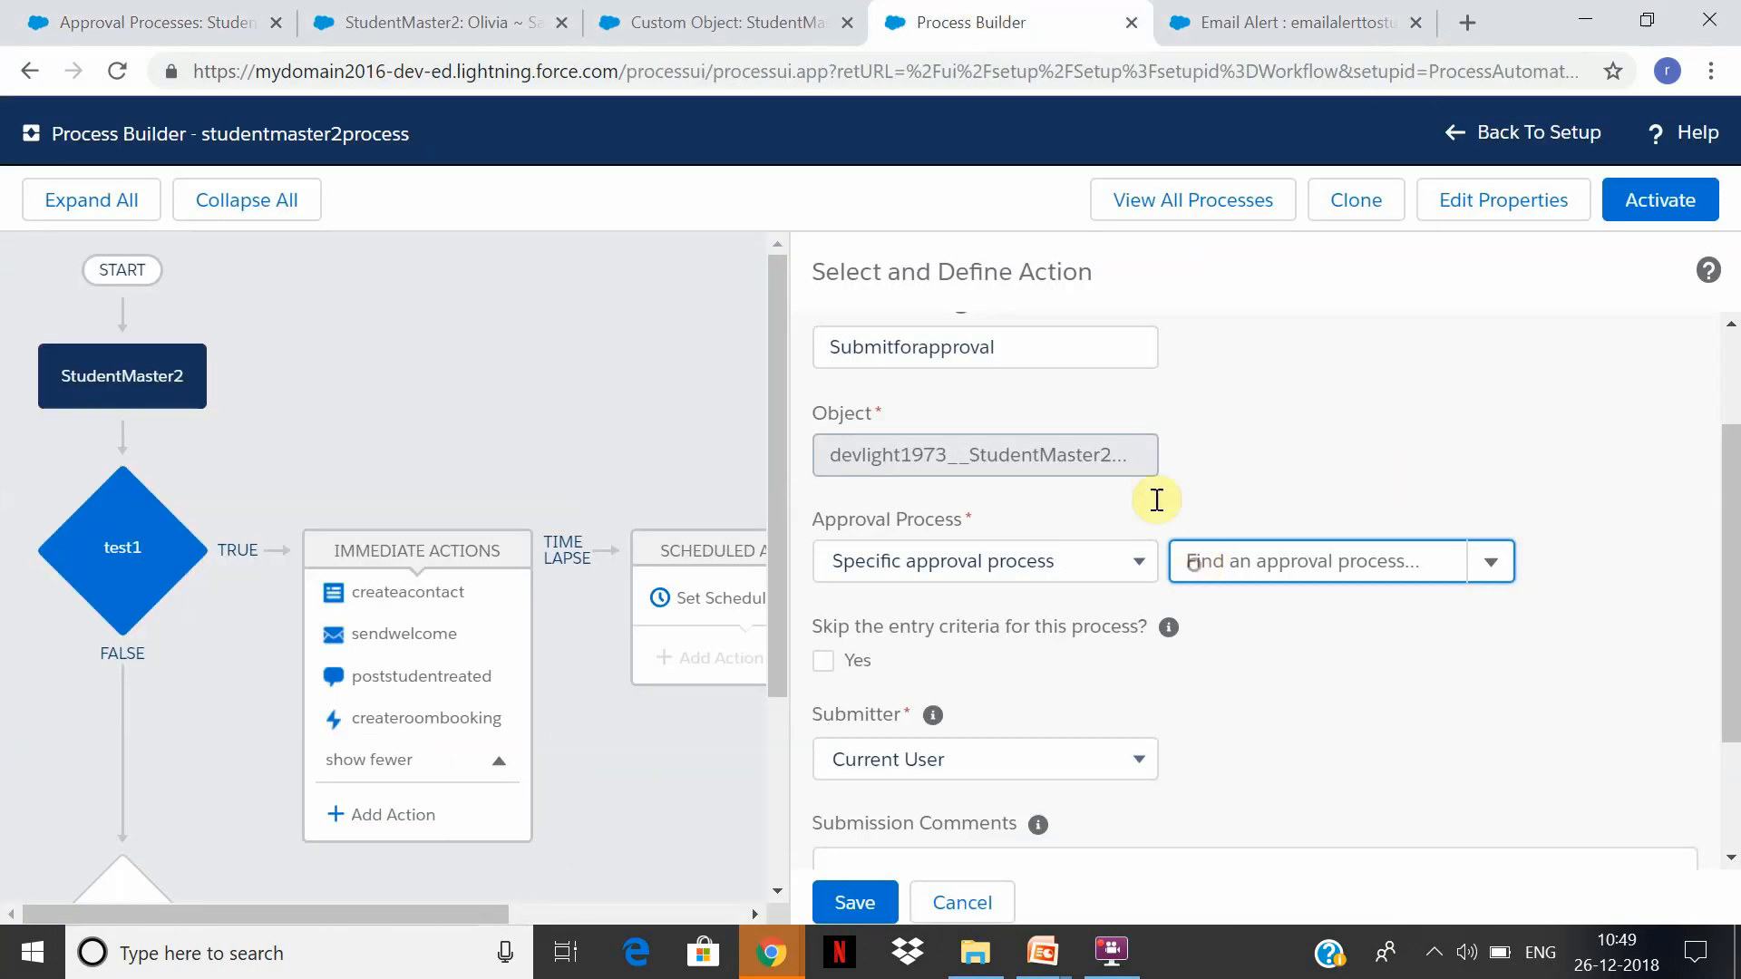
pyautogui.click(197, 13)
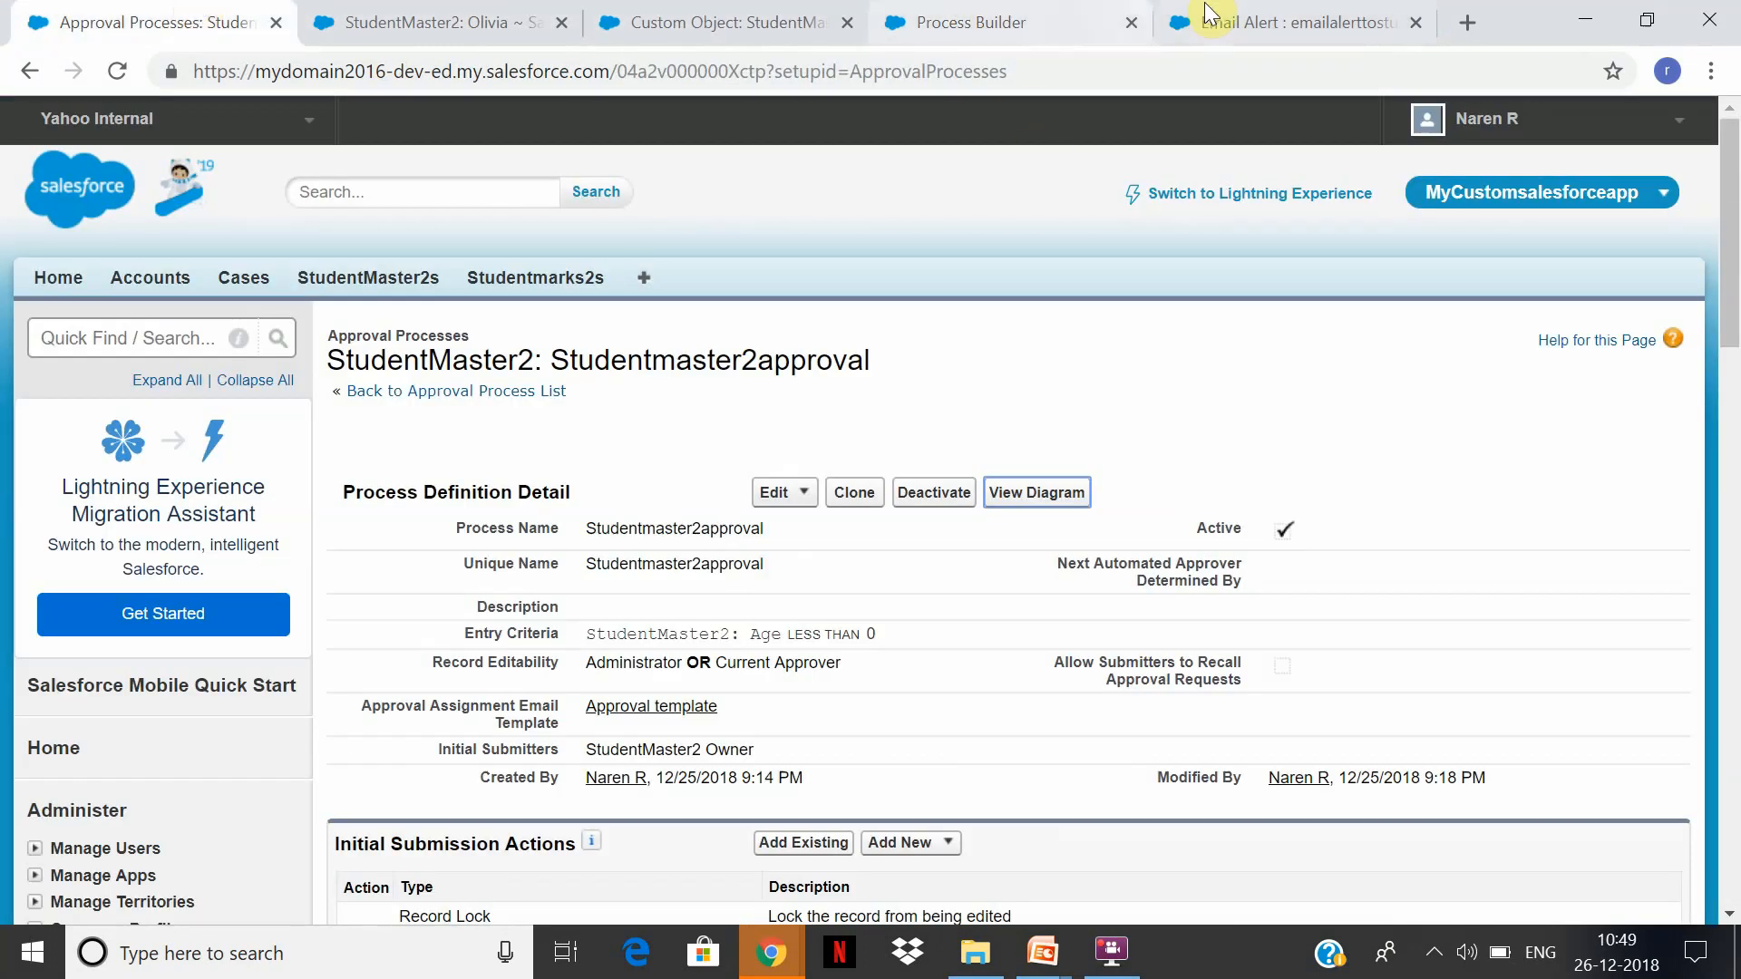
pyautogui.click(1041, 12)
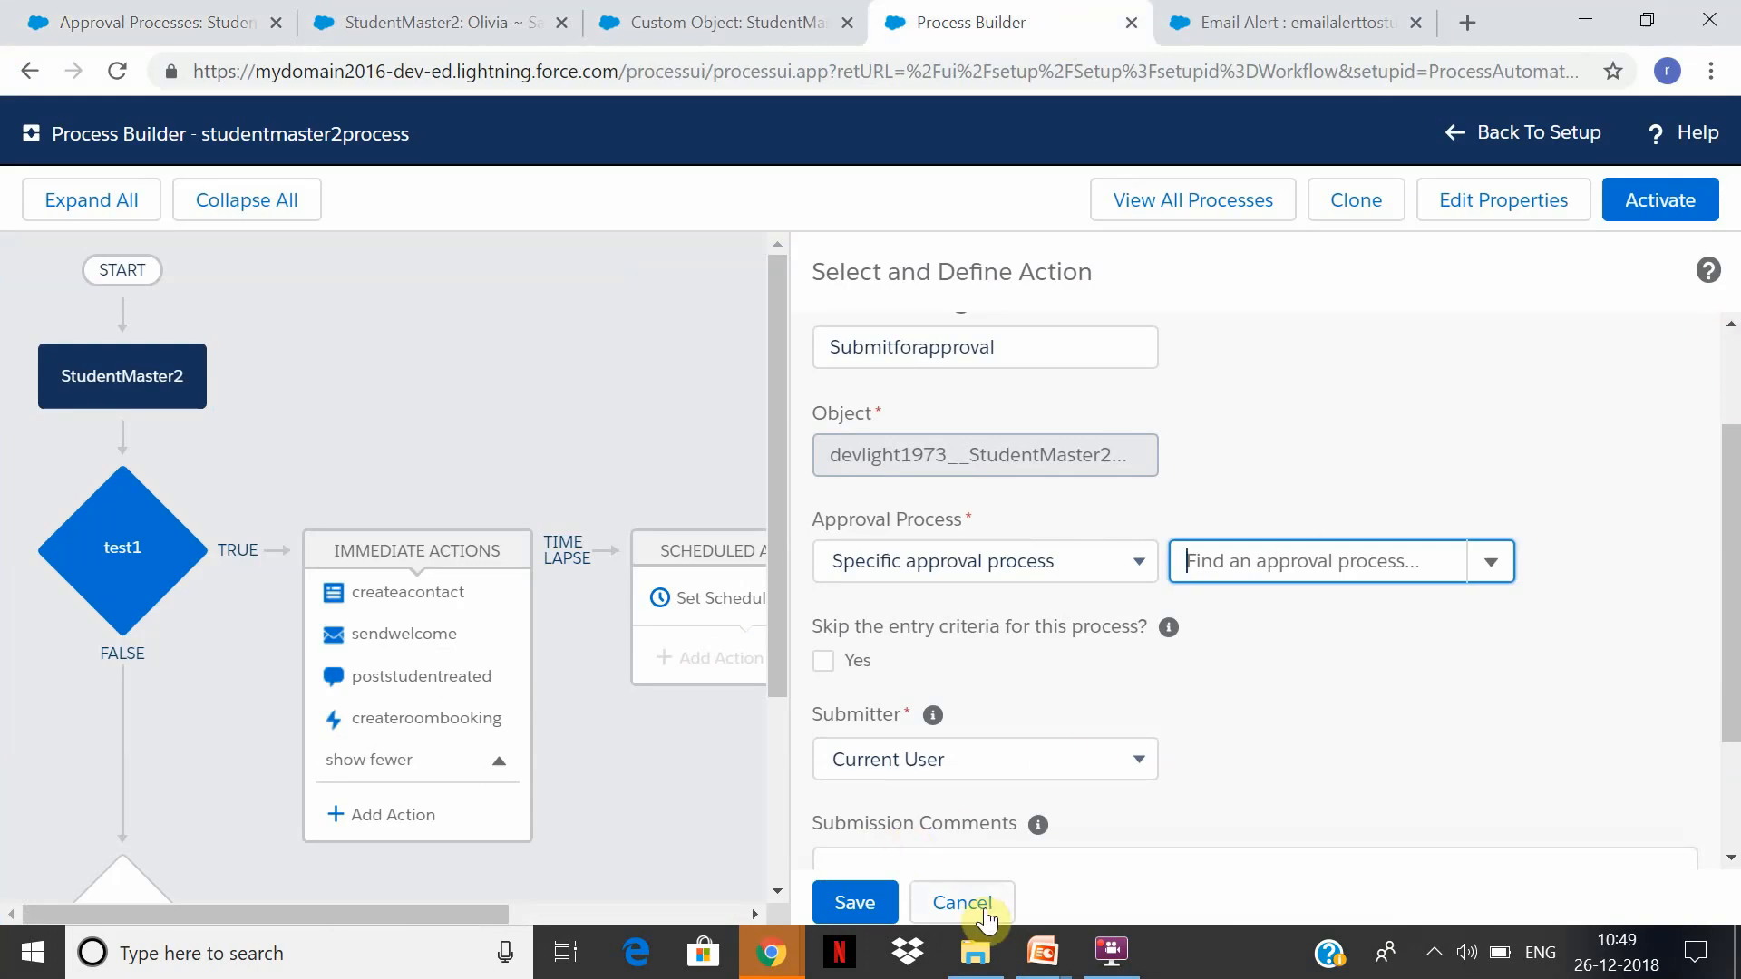
pyautogui.click(985, 907)
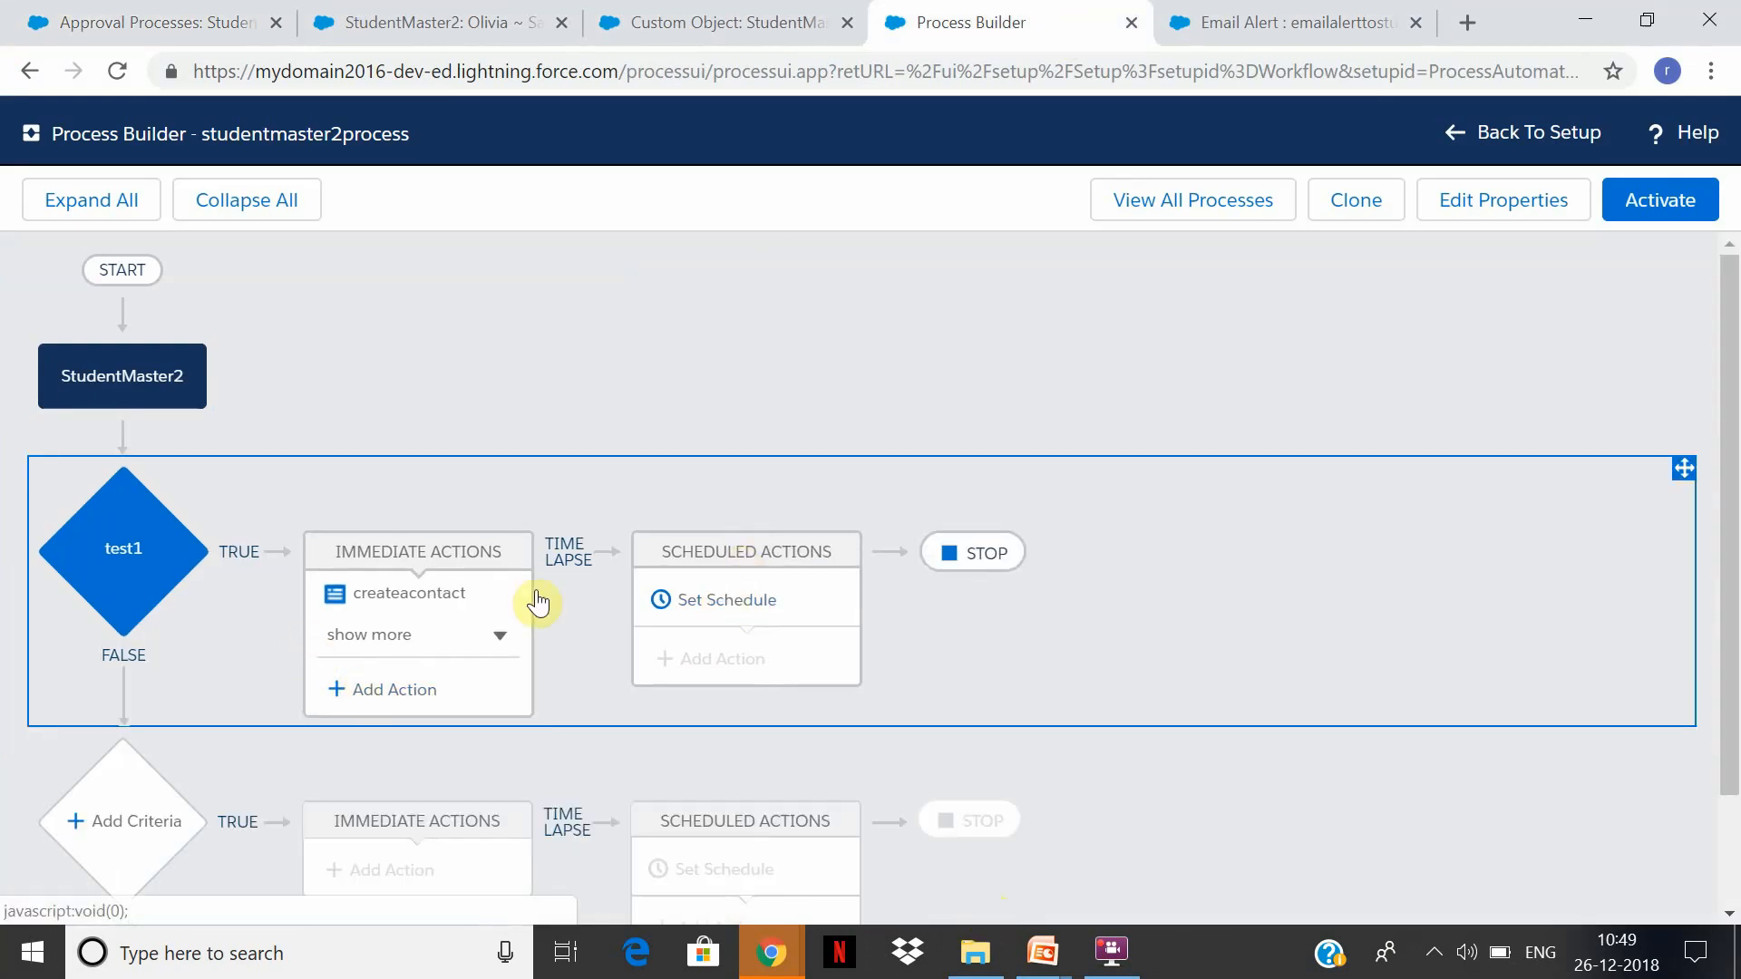
# Add a Submit for Approval immediate action named submitapp to the test1 criteria.
pyautogui.click(486, 635)
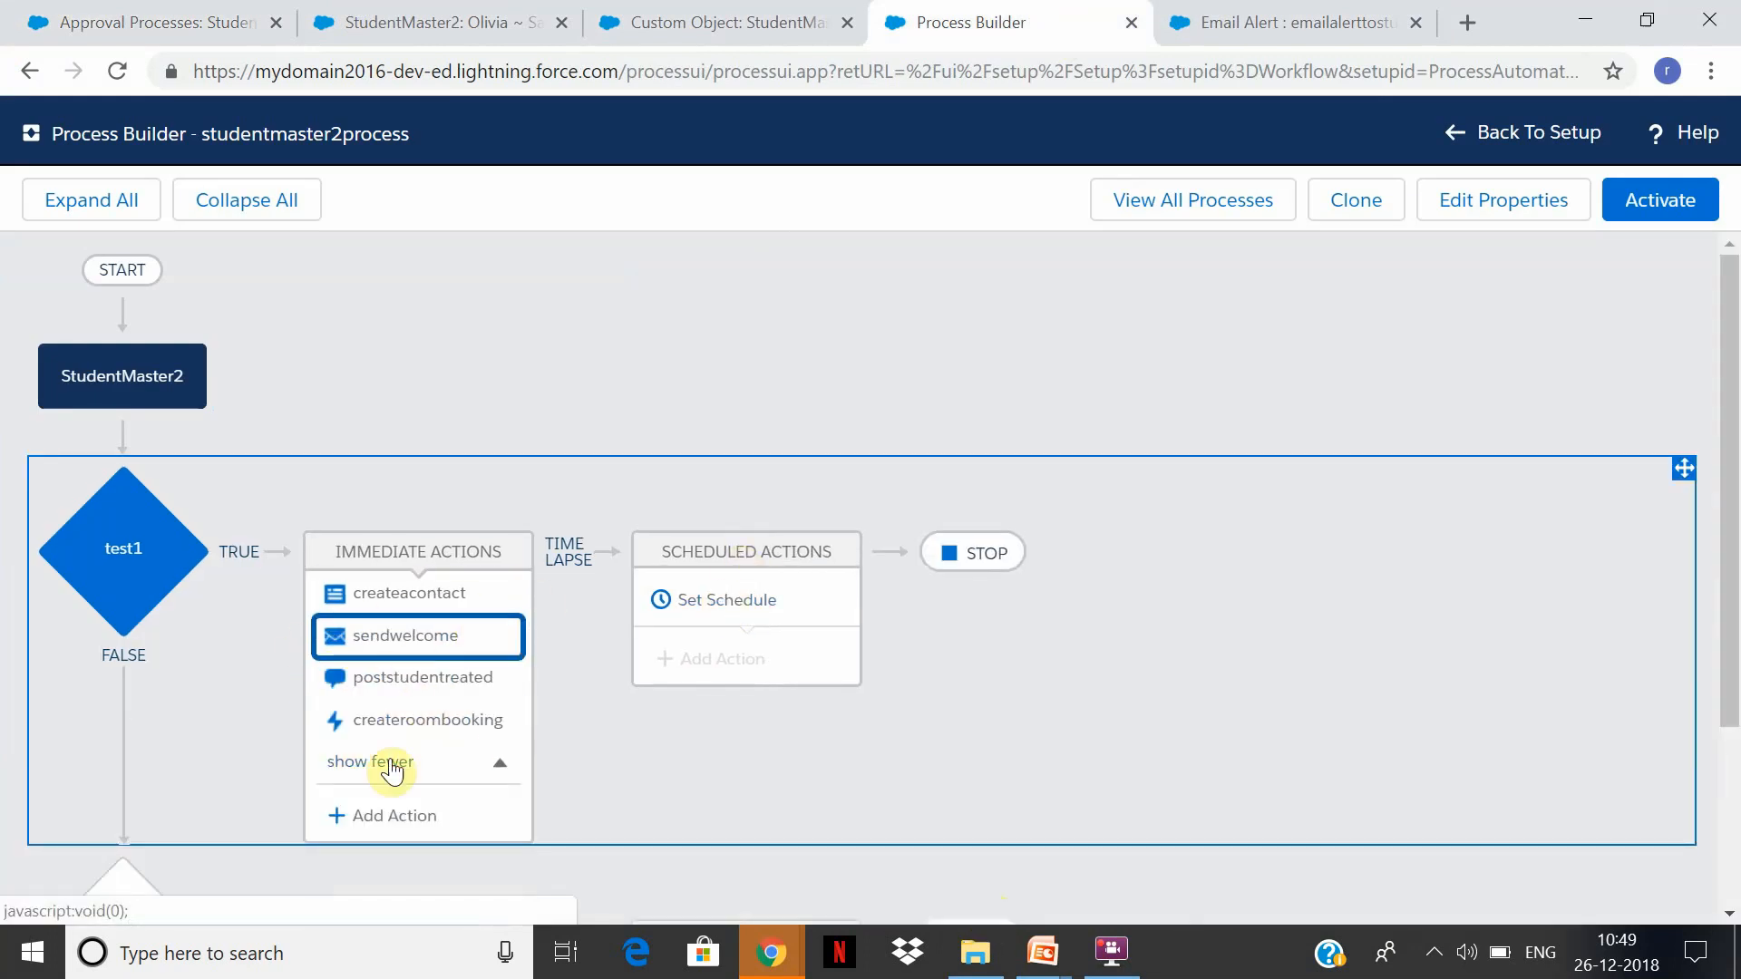
pyautogui.click(393, 816)
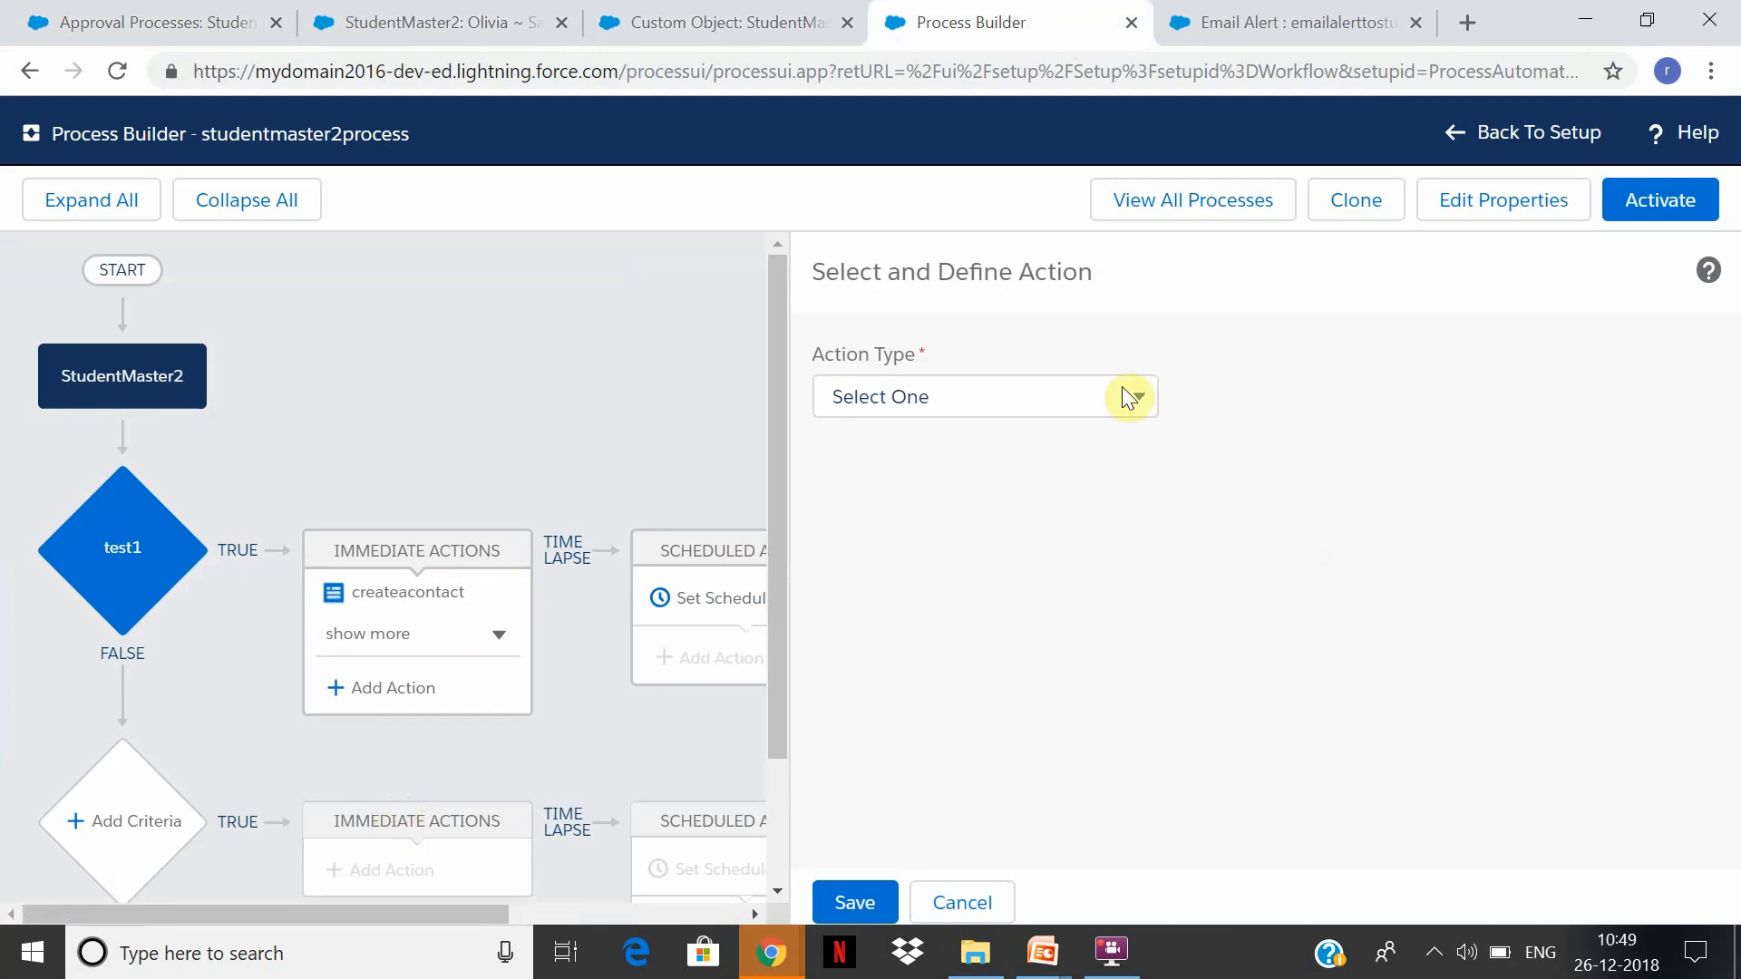
pyautogui.click(1117, 410)
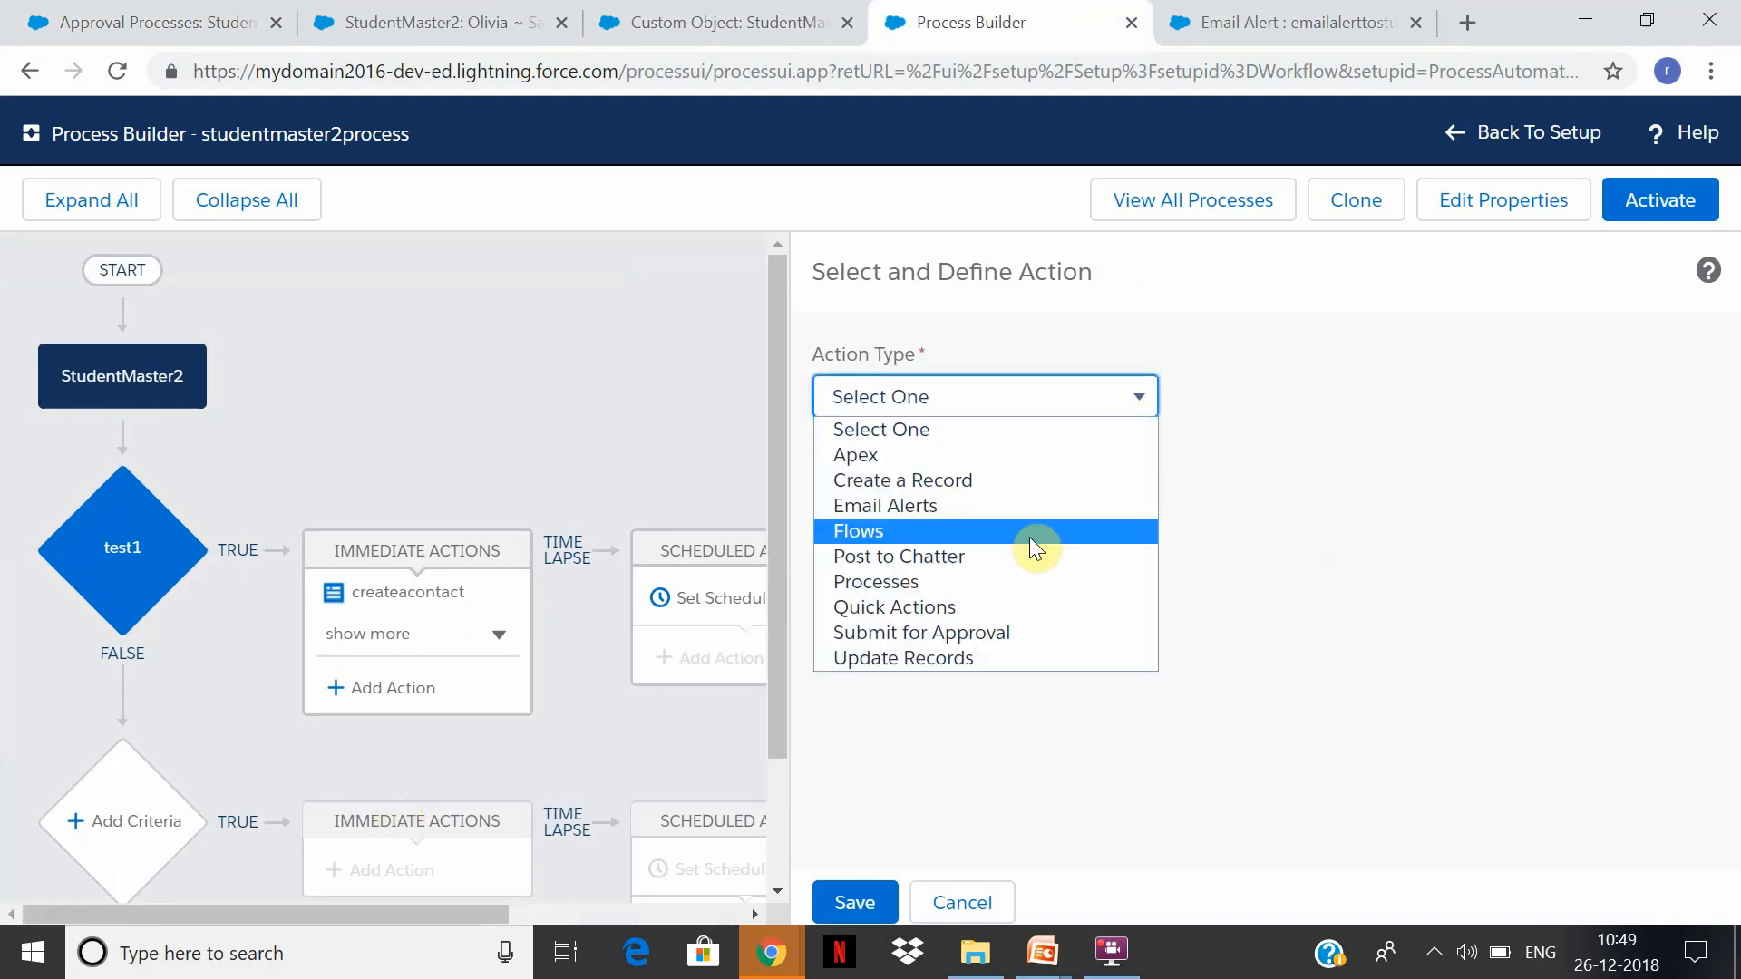
pyautogui.click(1063, 634)
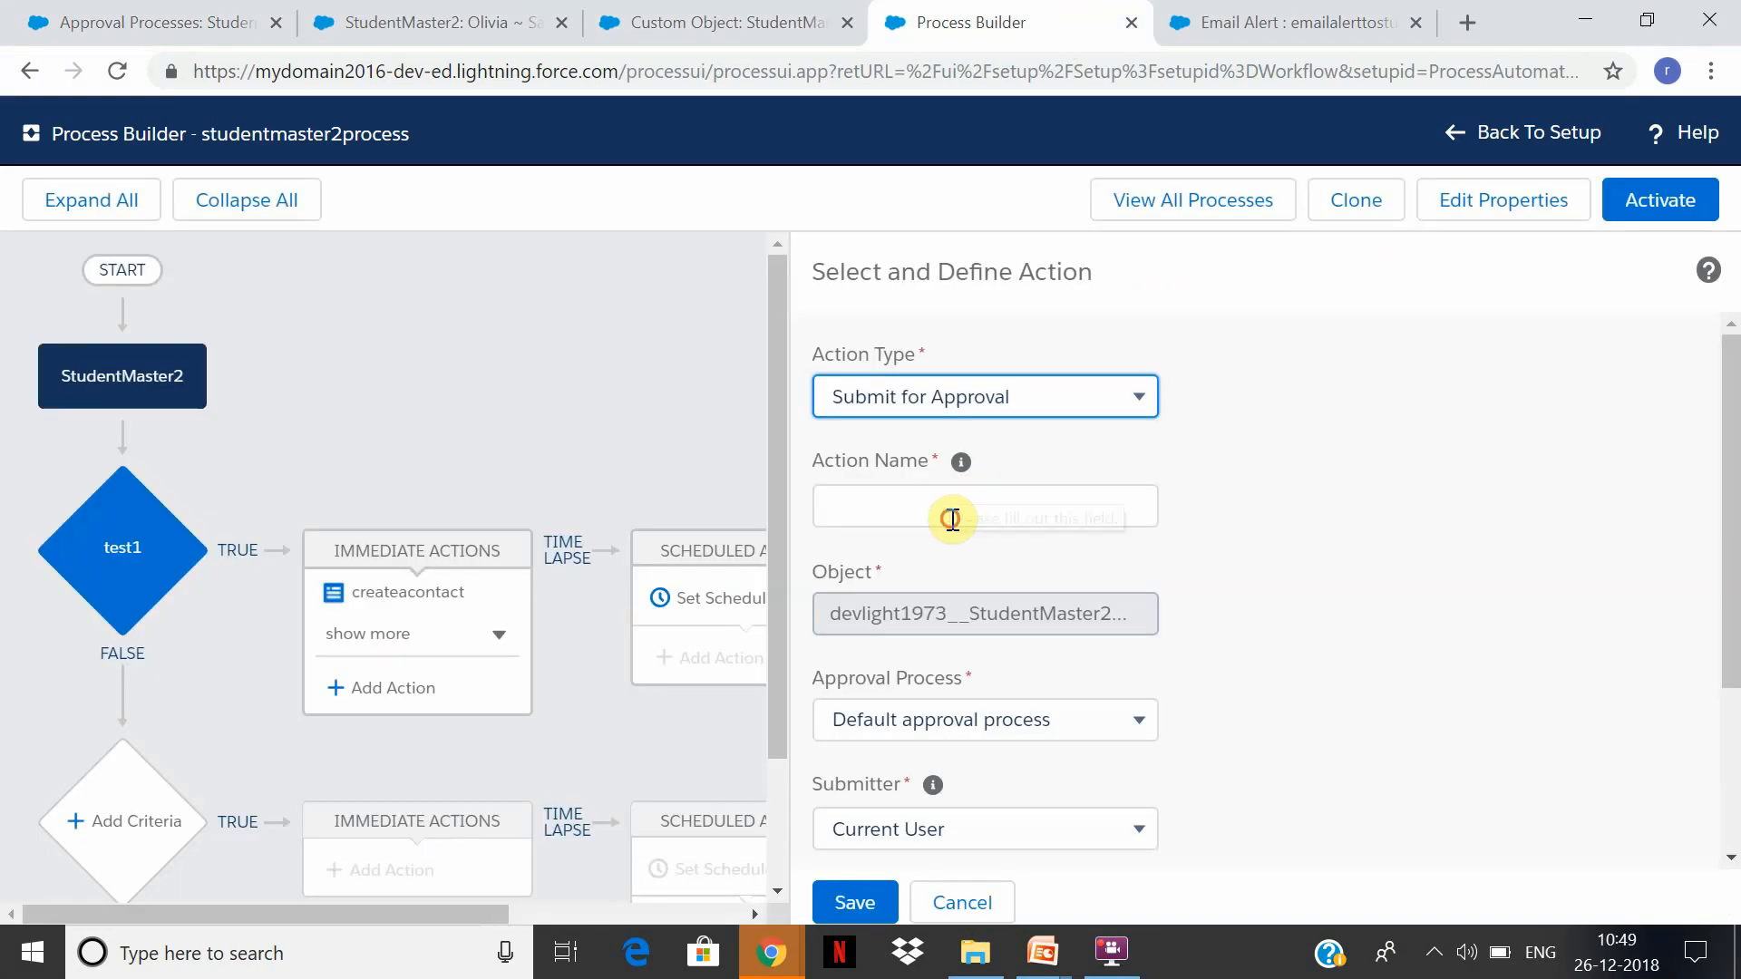
pyautogui.click(944, 517)
pyautogui.write('submit')
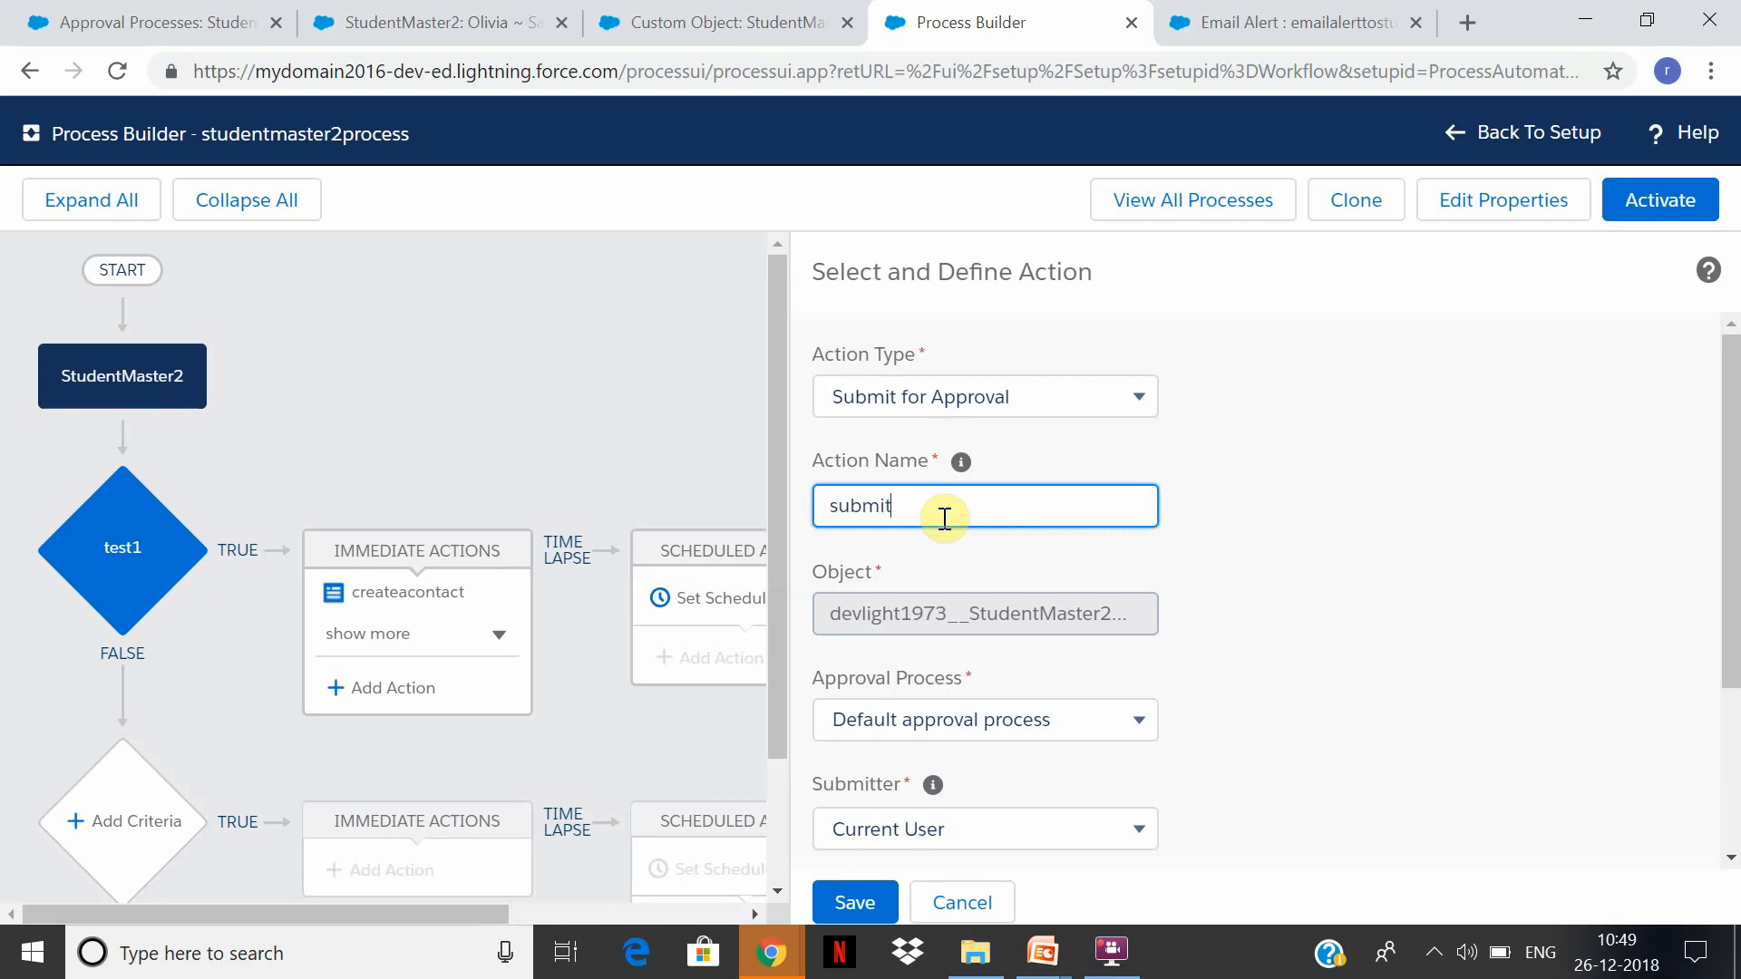
pyautogui.write('app')
pyautogui.press('Tab')
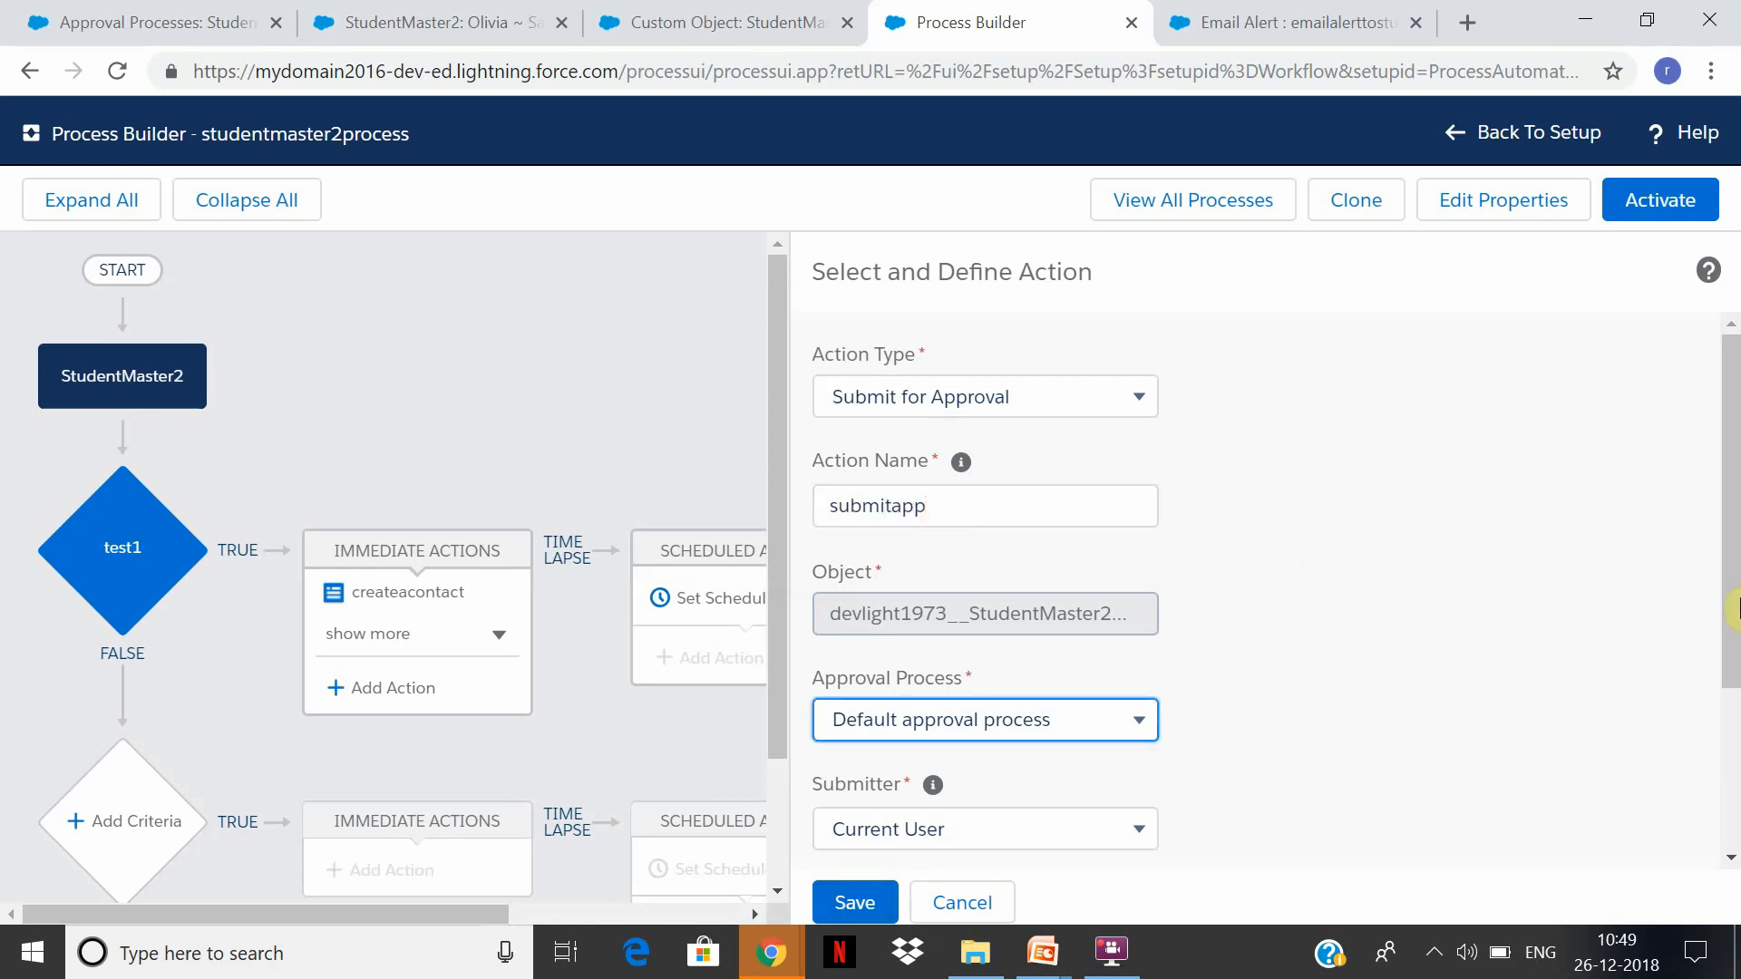
# Try to assign a specific approval process to the submitapp action by searching for "Stude".
pyautogui.scroll(-1, 1732, 607)
pyautogui.click(1066, 603)
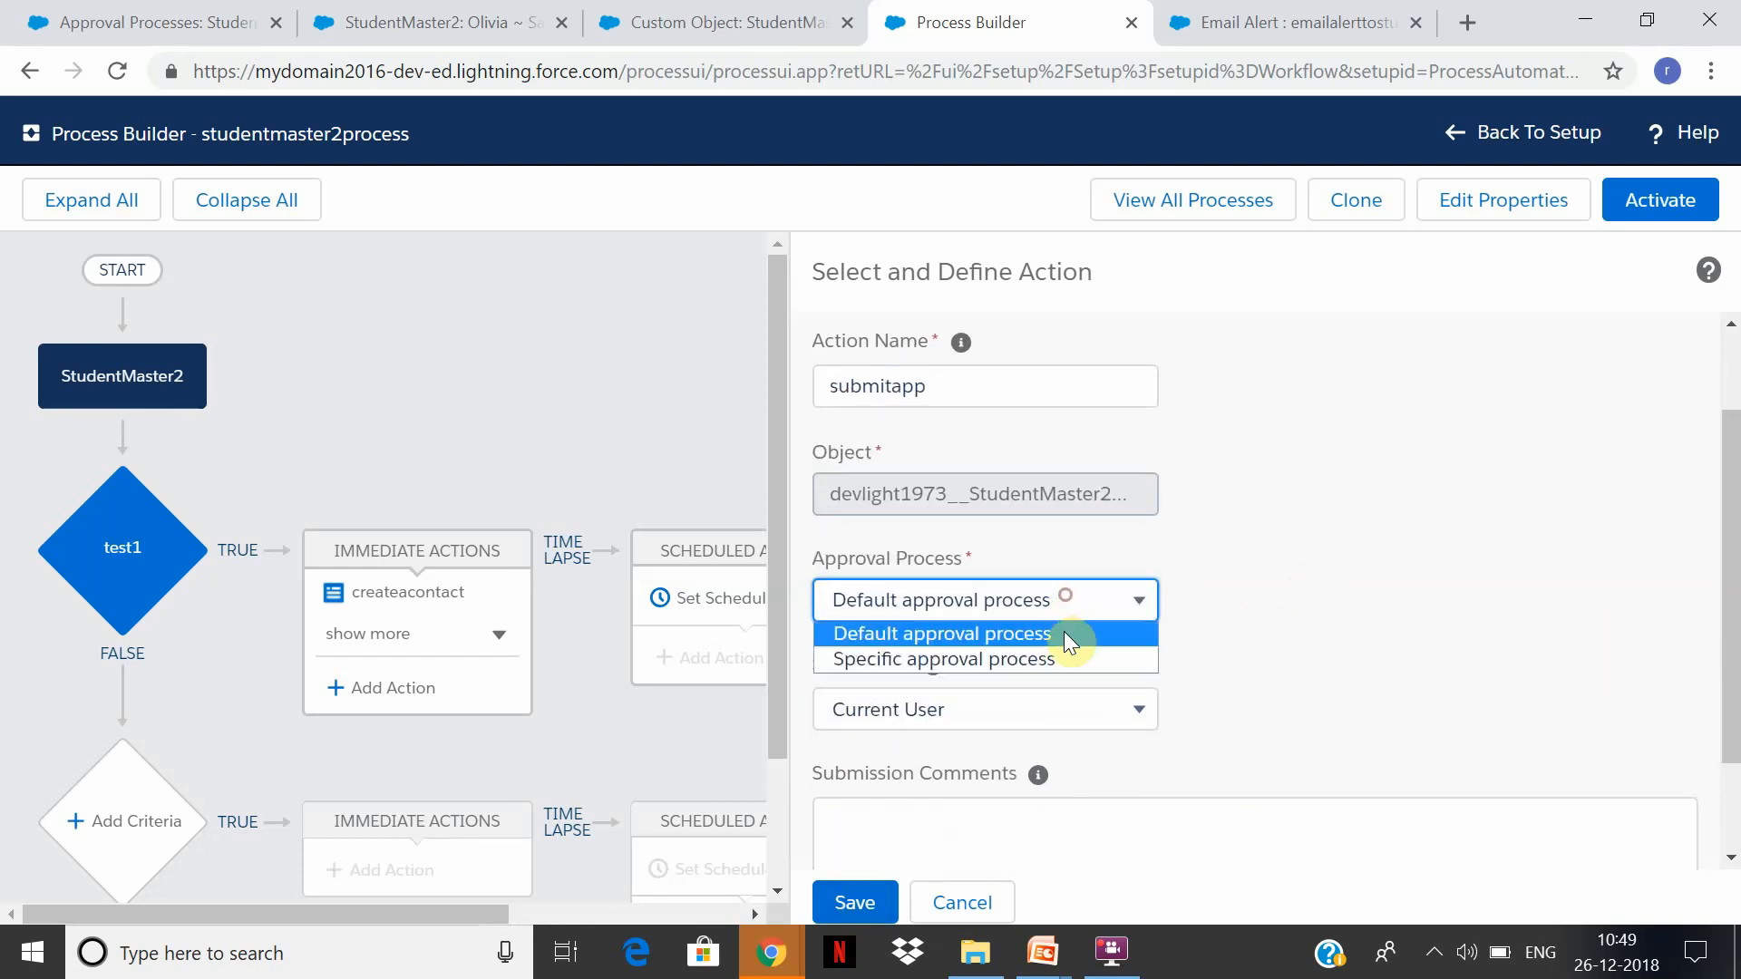
pyautogui.click(1064, 662)
pyautogui.click(1351, 597)
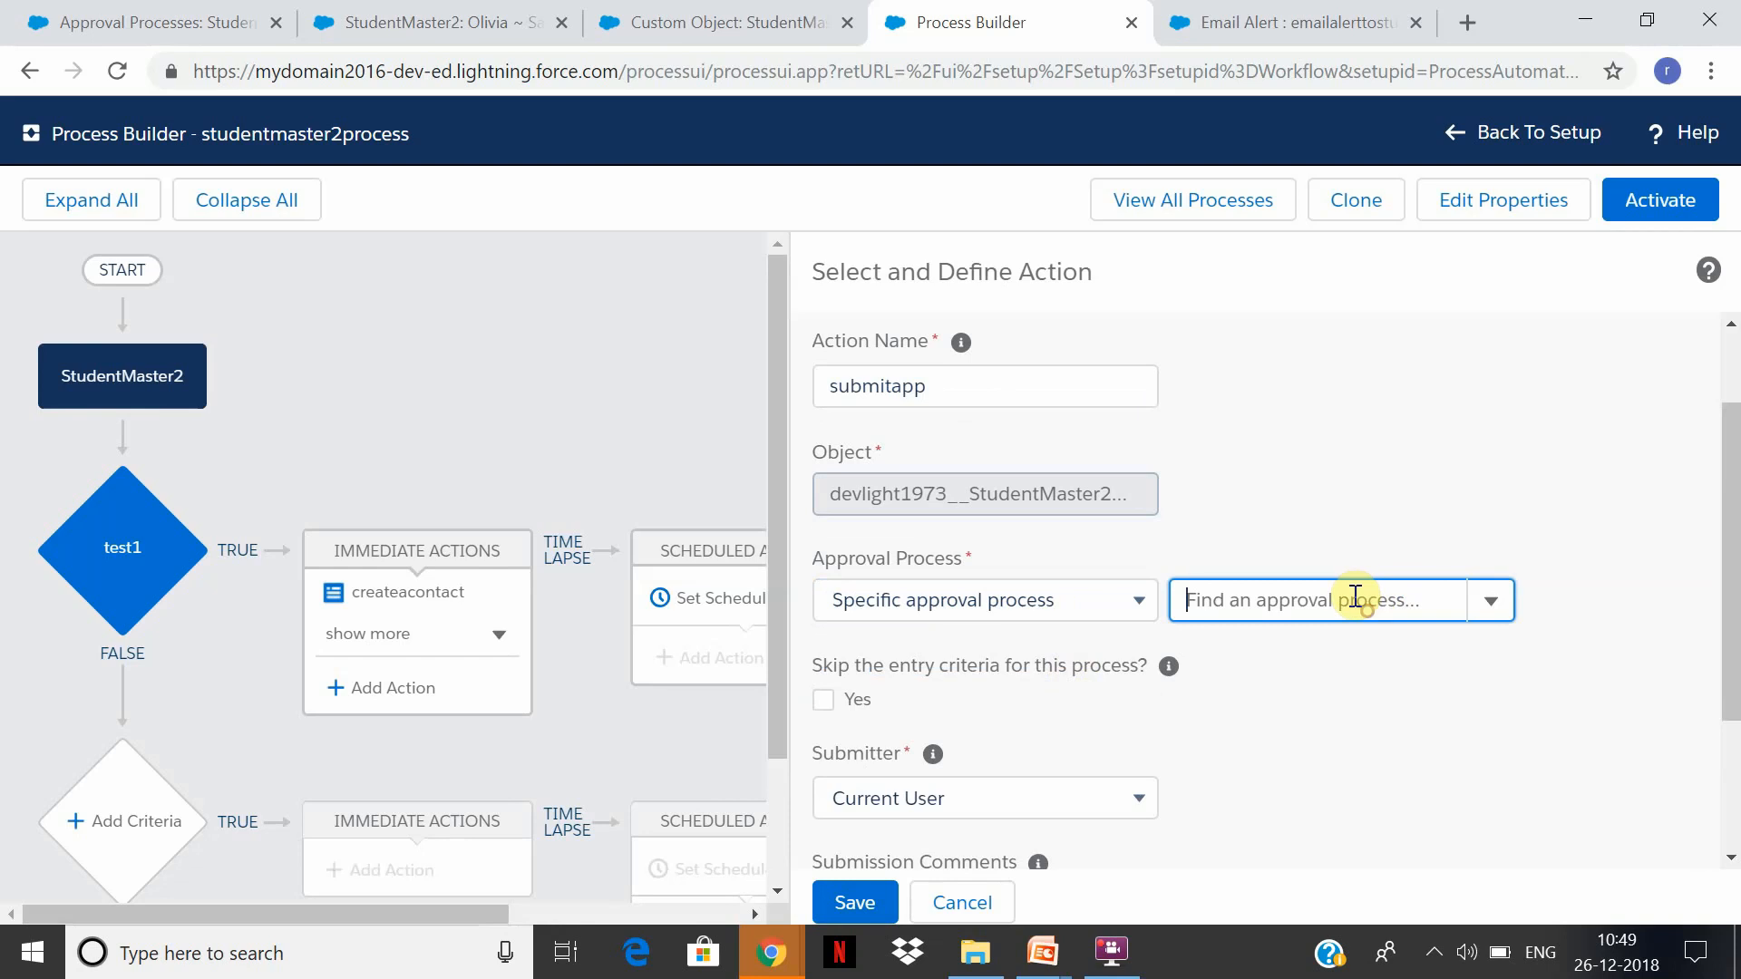
pyautogui.write('Stude')
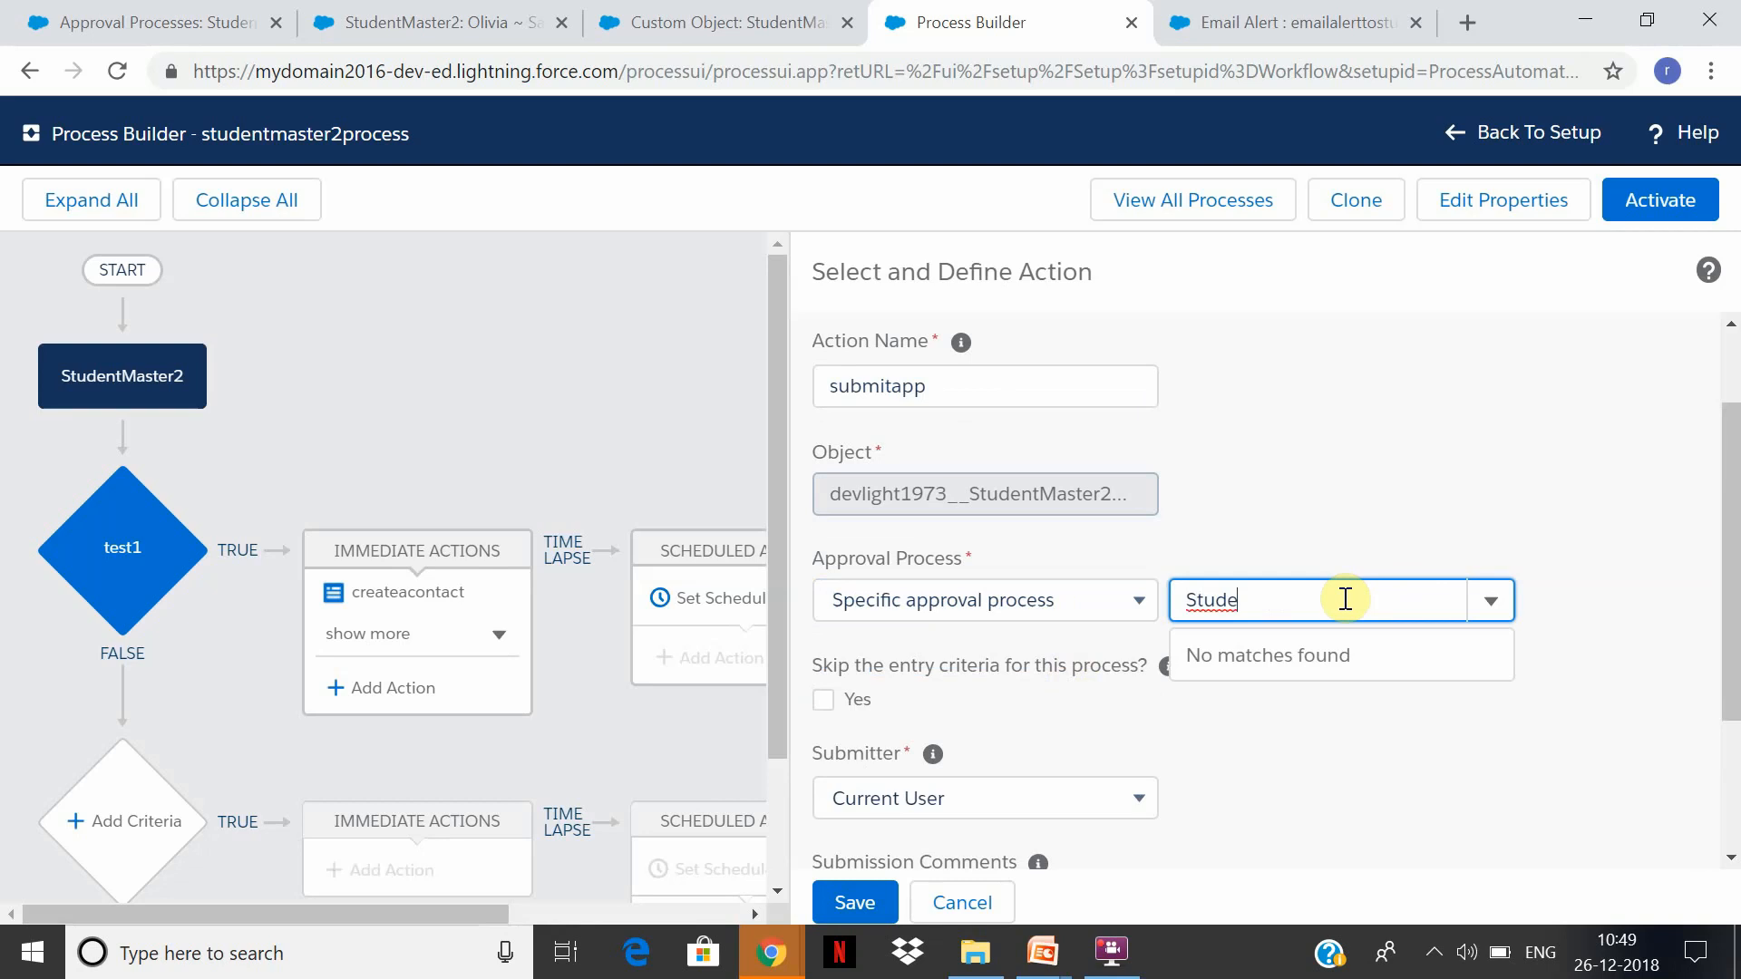
# Check the active approval processes listed for StudentMaster2, and return to Process Builder to clear the approval process search.
pyautogui.click(191, 15)
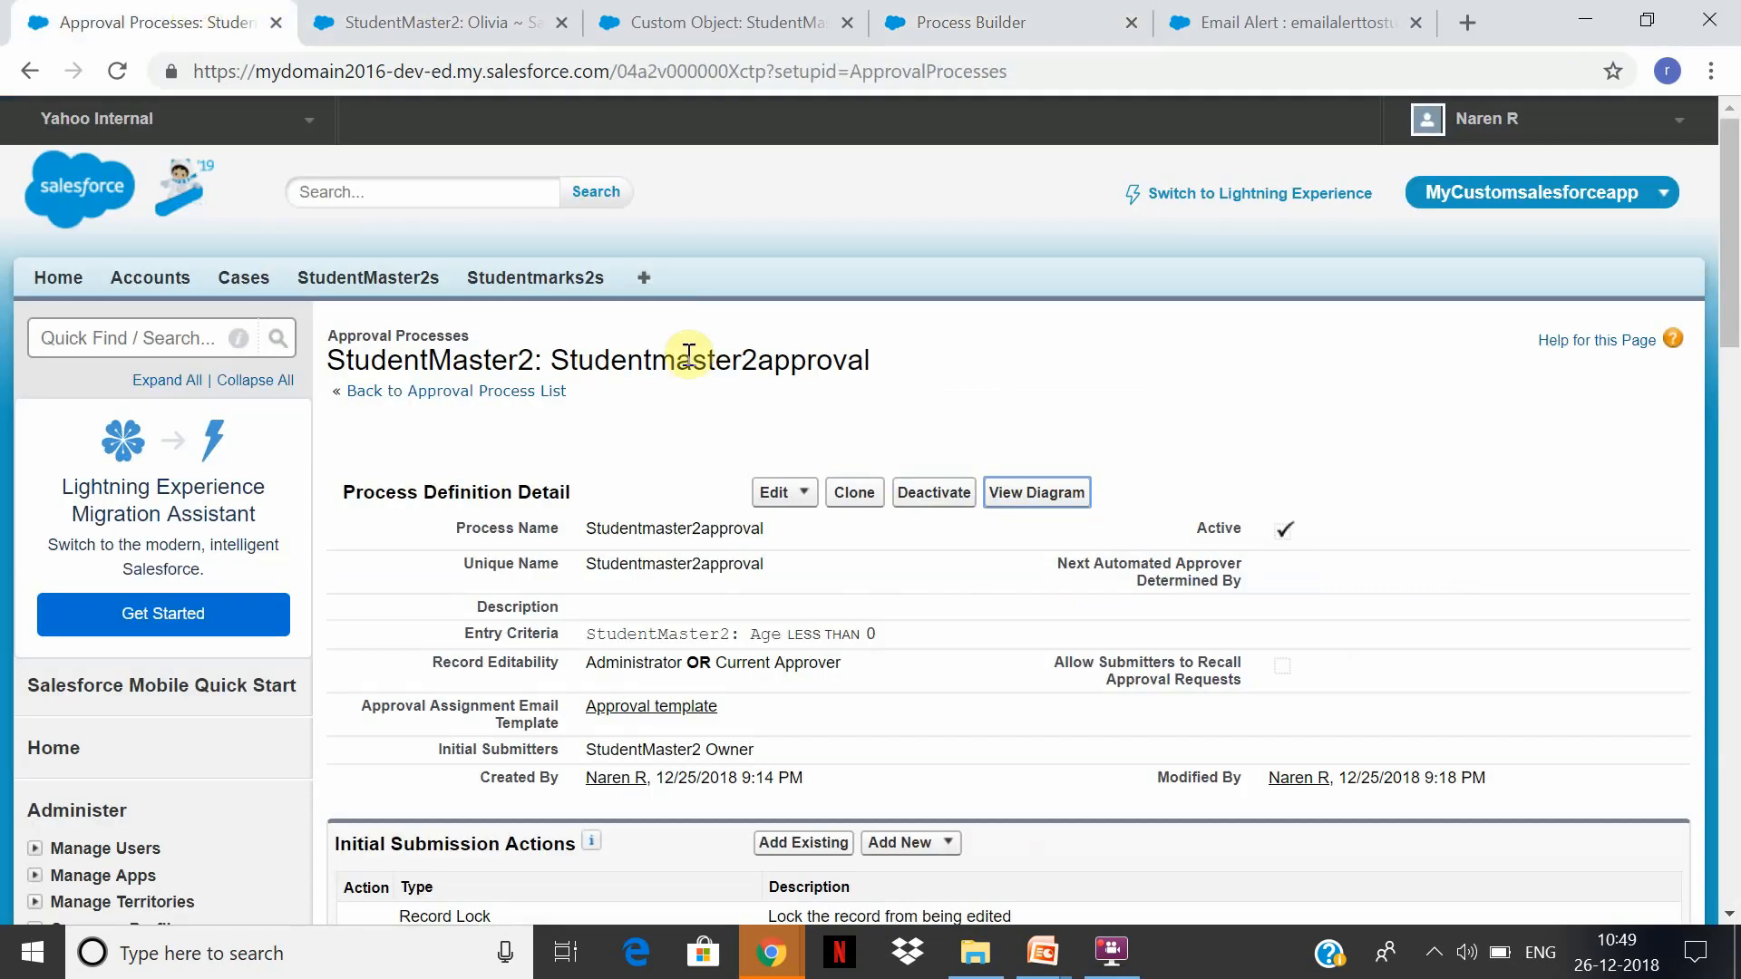
pyautogui.click(540, 393)
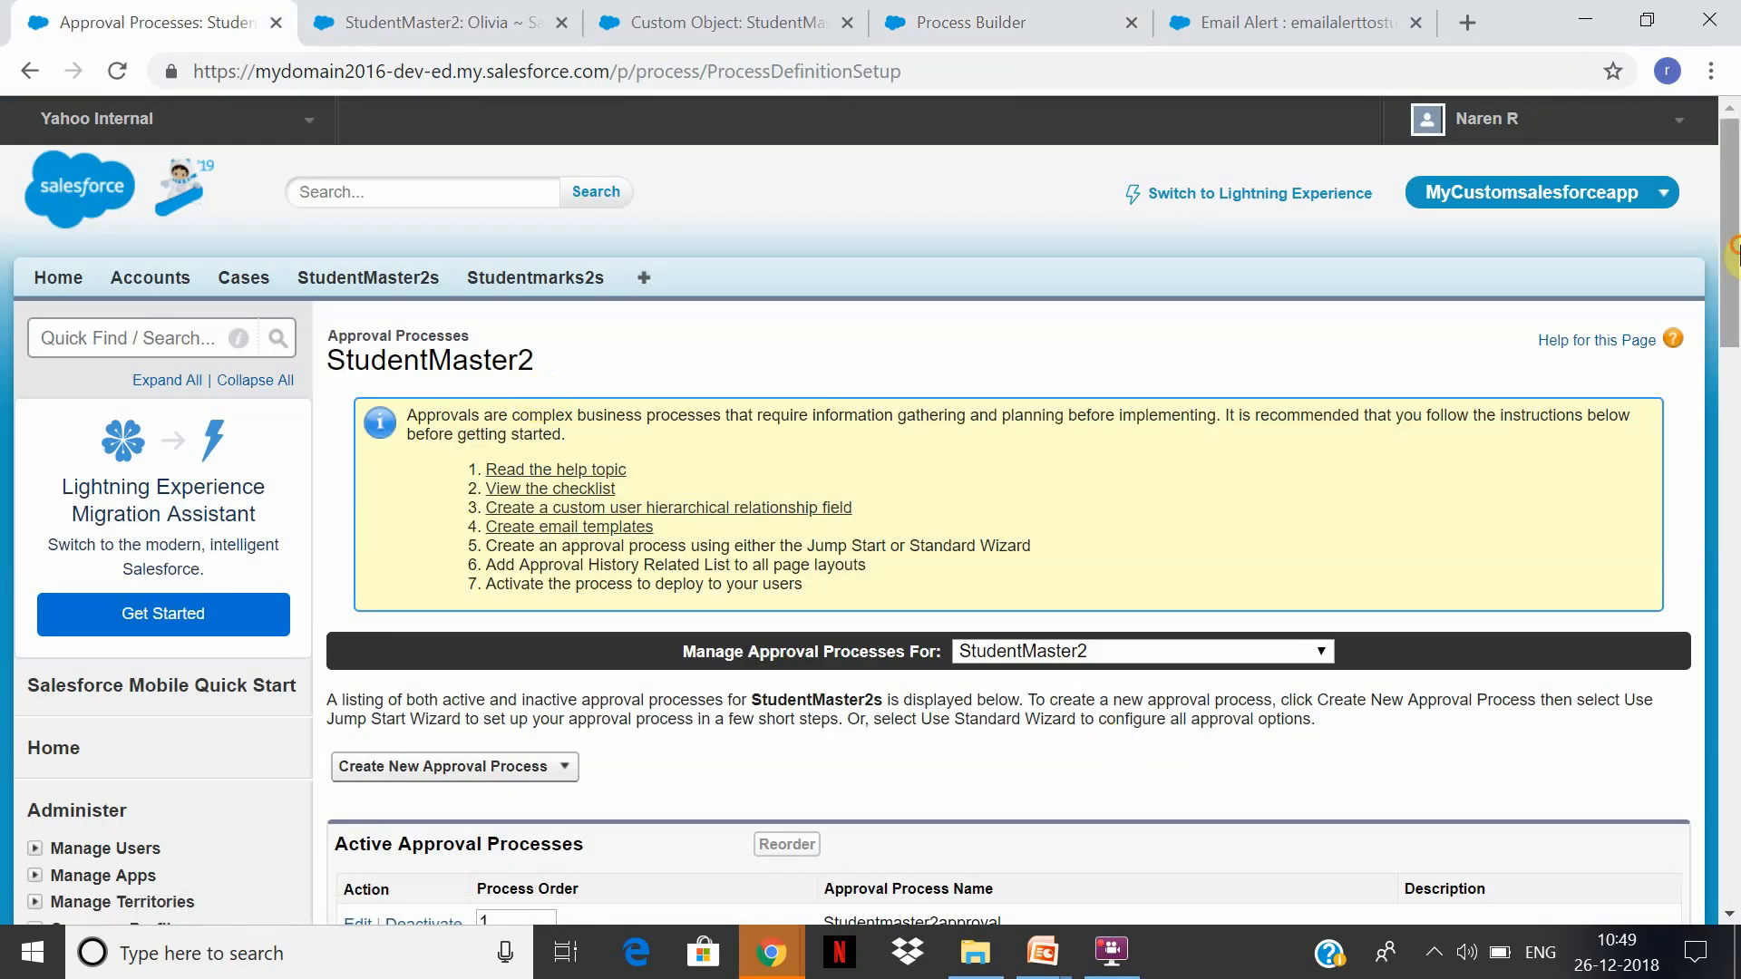
pyautogui.moveTo(1734, 245); pyautogui.dragTo(1734, 318)
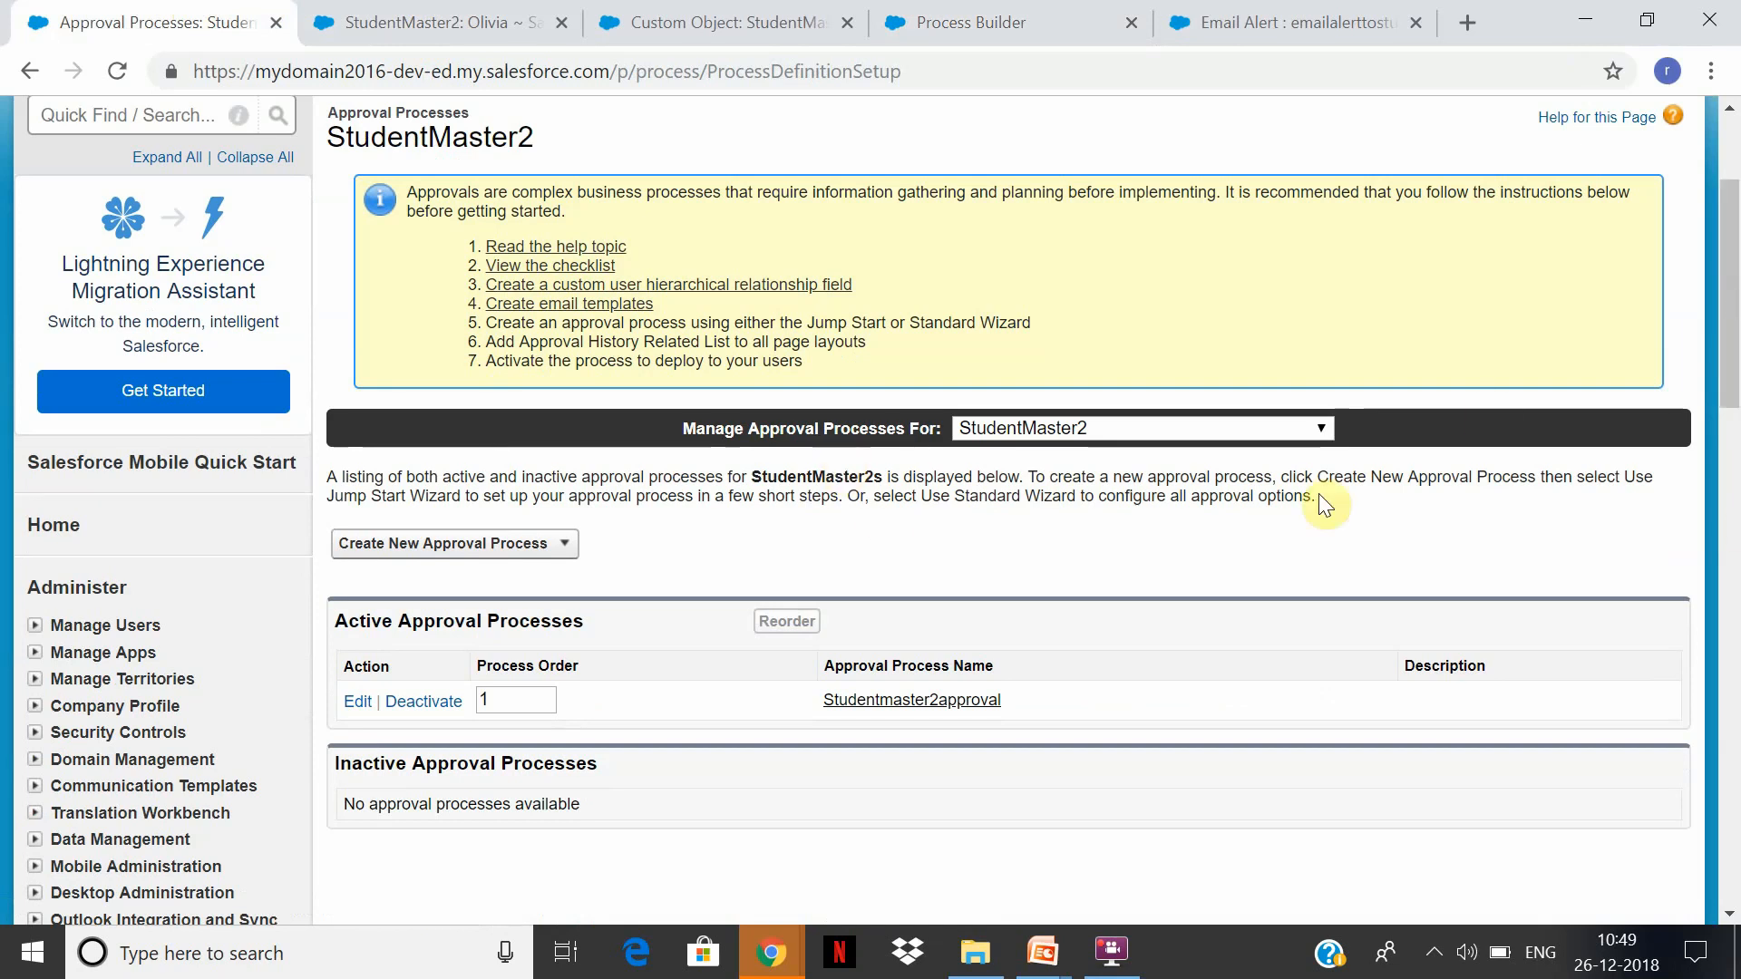
pyautogui.click(993, 12)
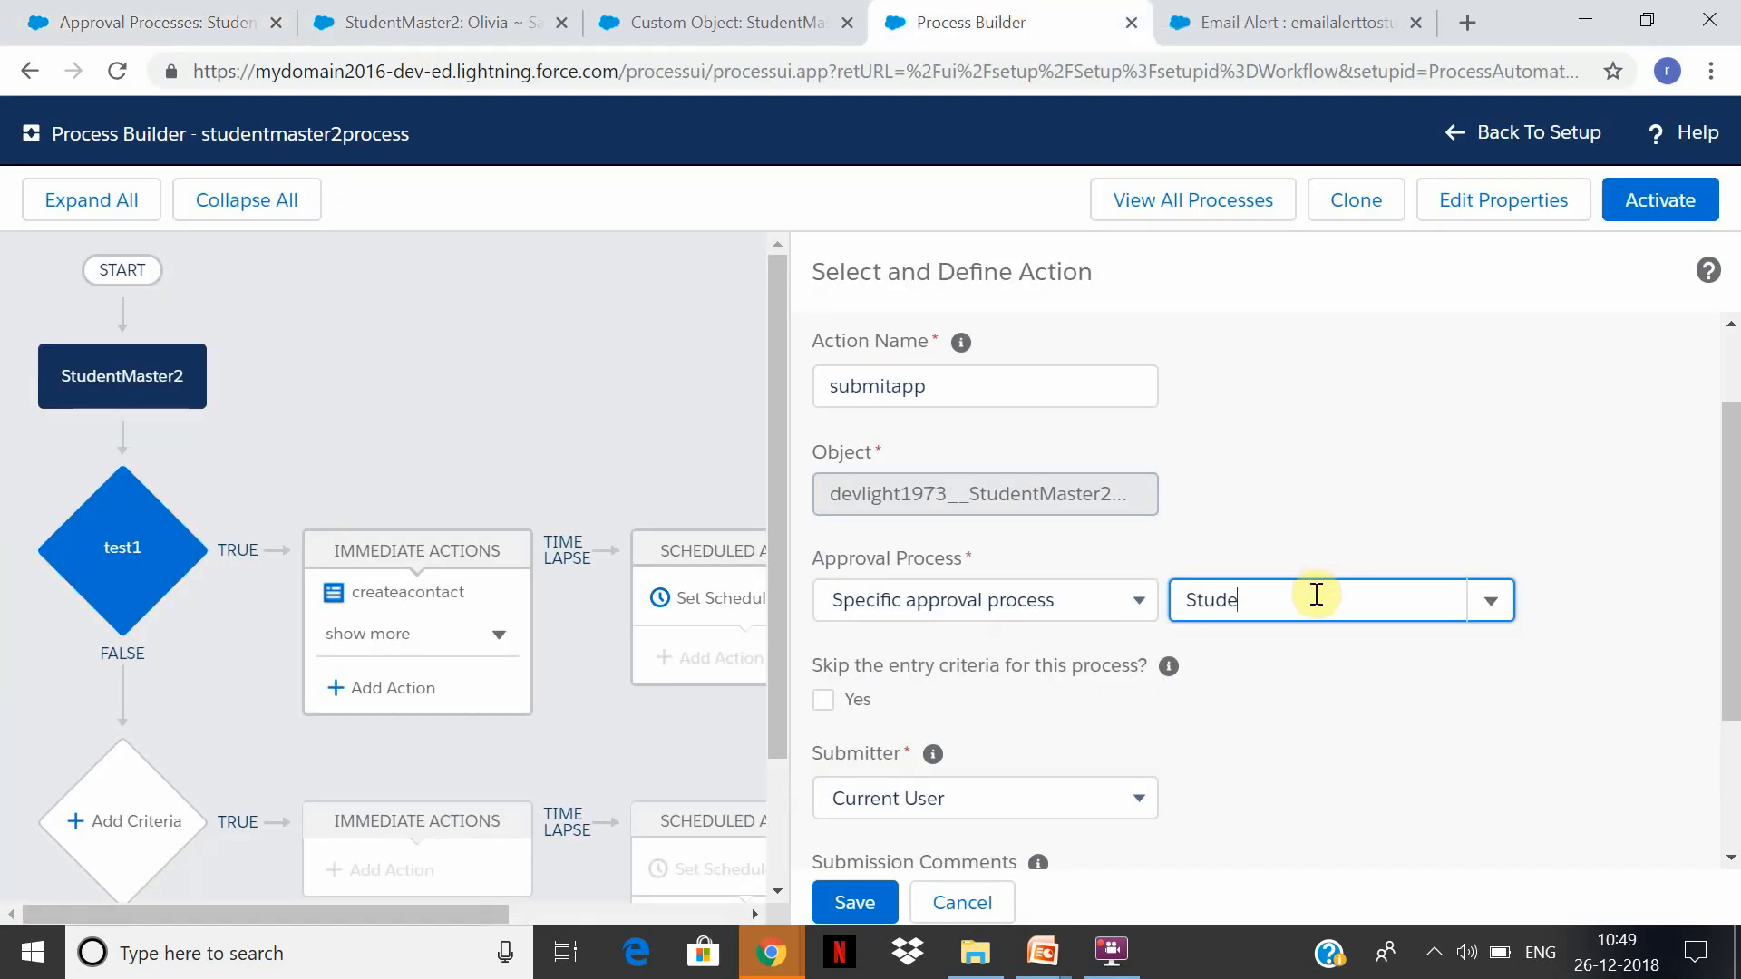
pyautogui.press('BackSpace')
pyautogui.press('BackSpace')
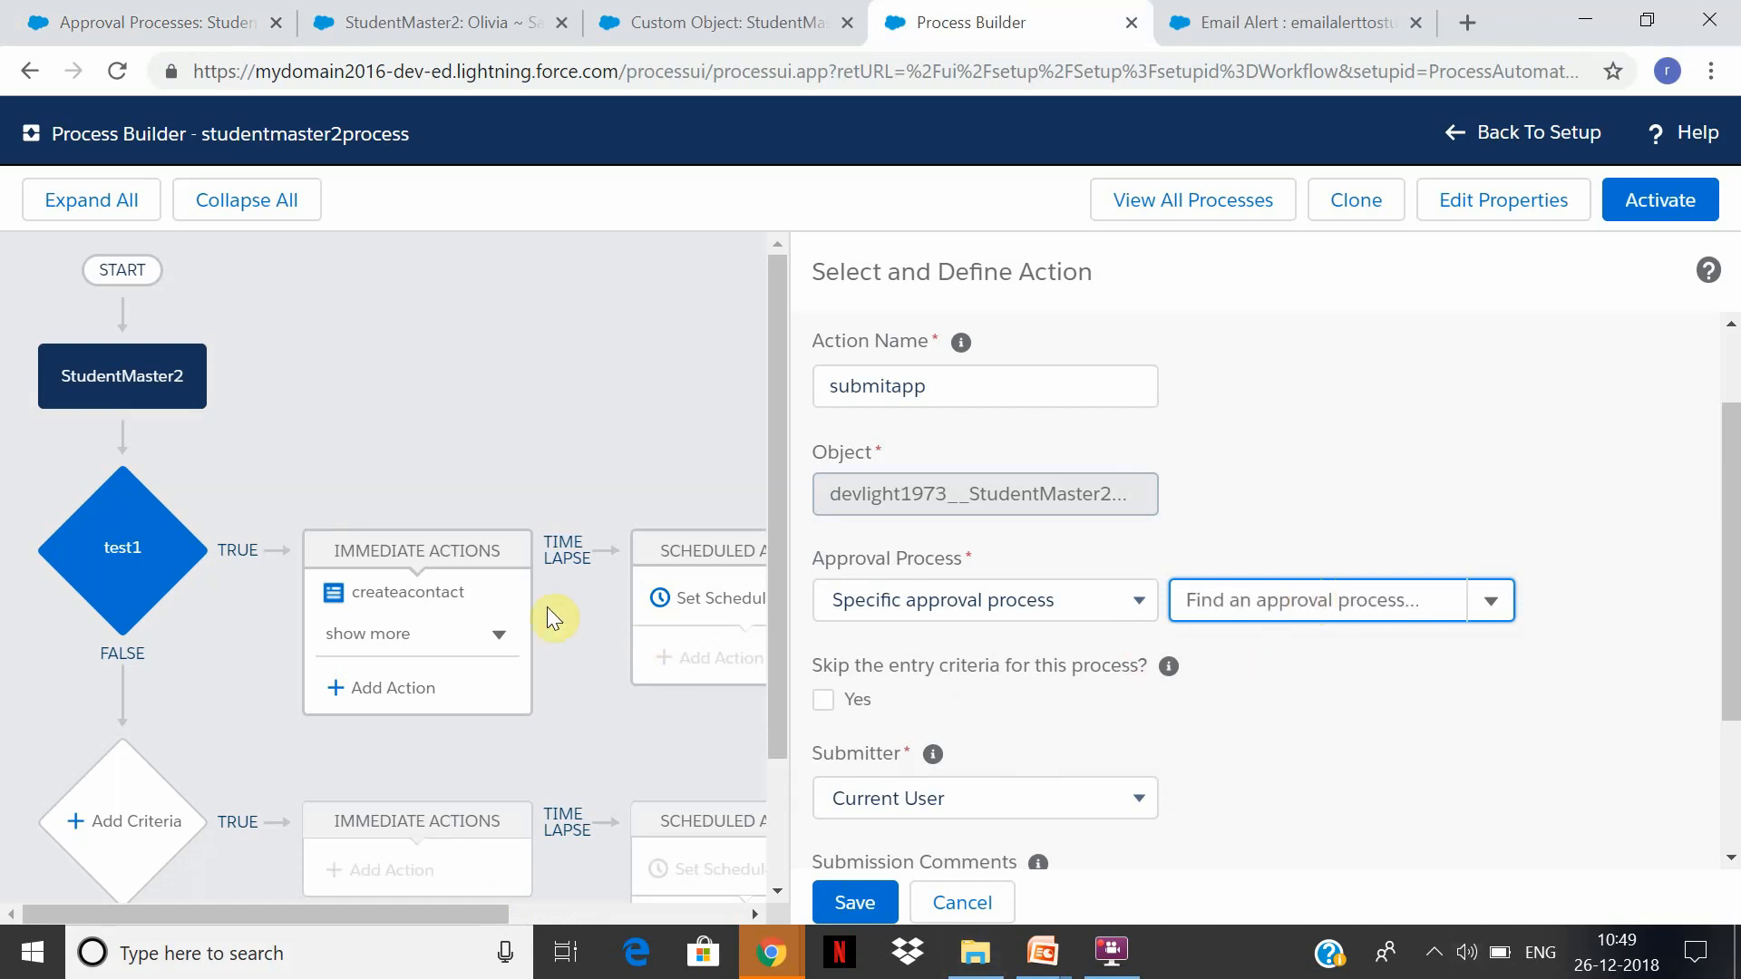
# Start a new immediate action for test1 with the type Update Records and the name updatesame.
pyautogui.click(422, 689)
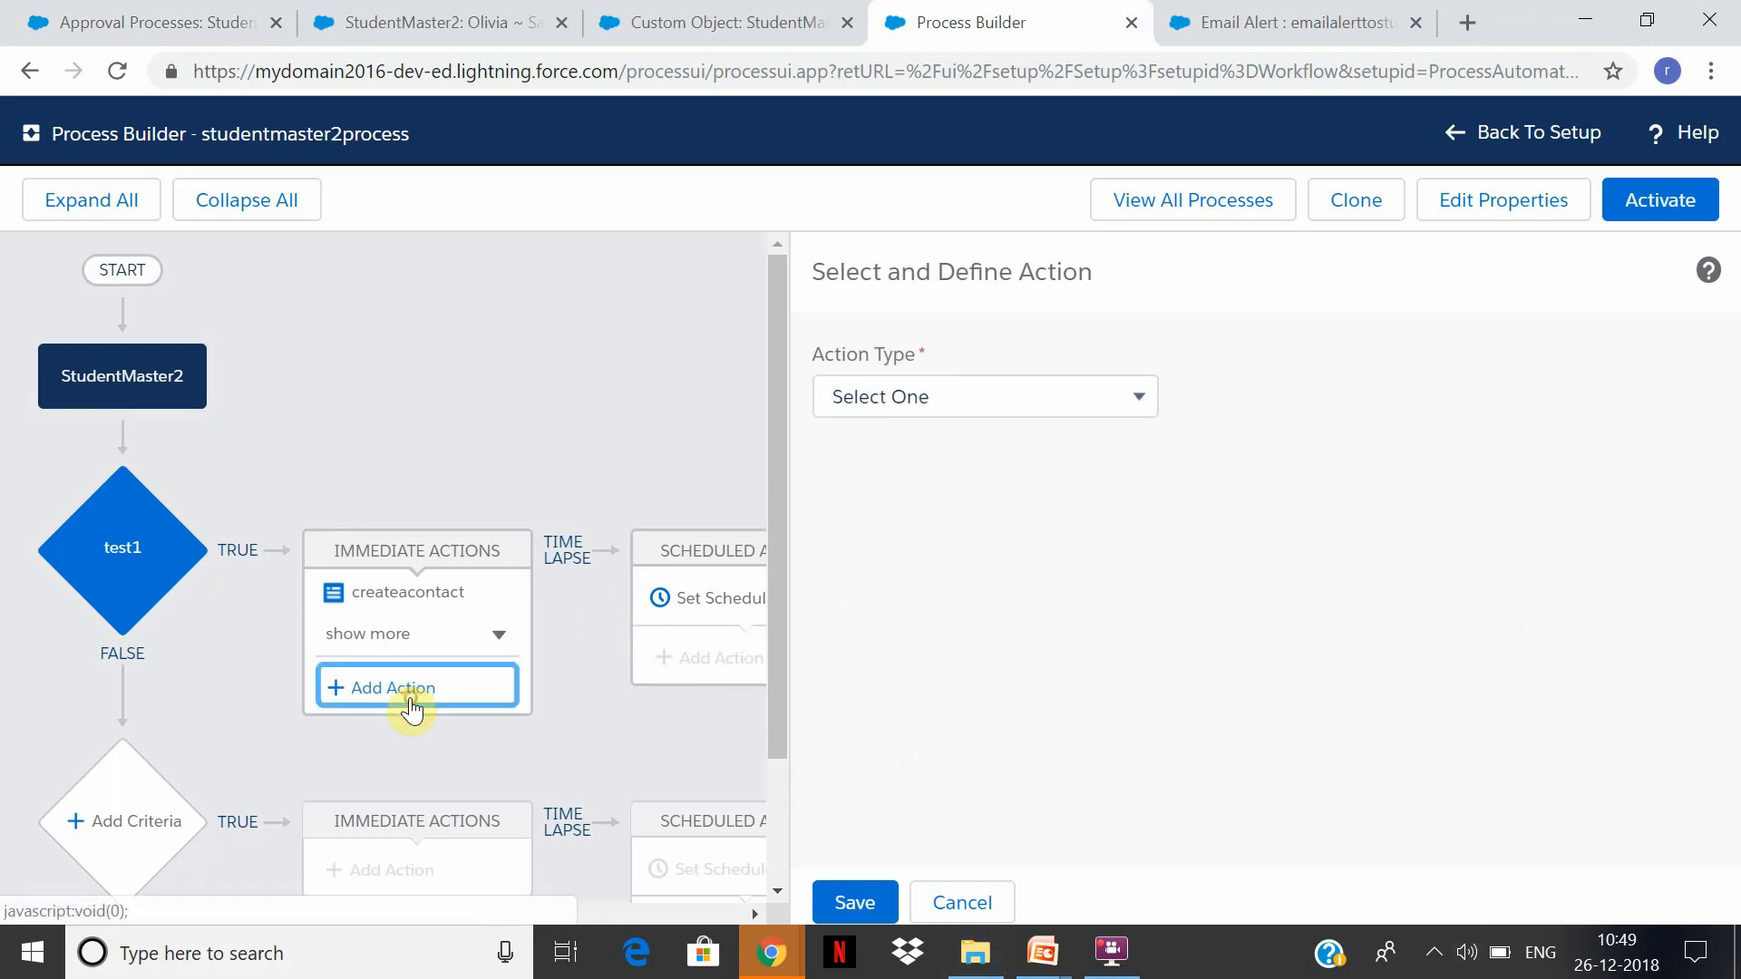
pyautogui.click(1143, 399)
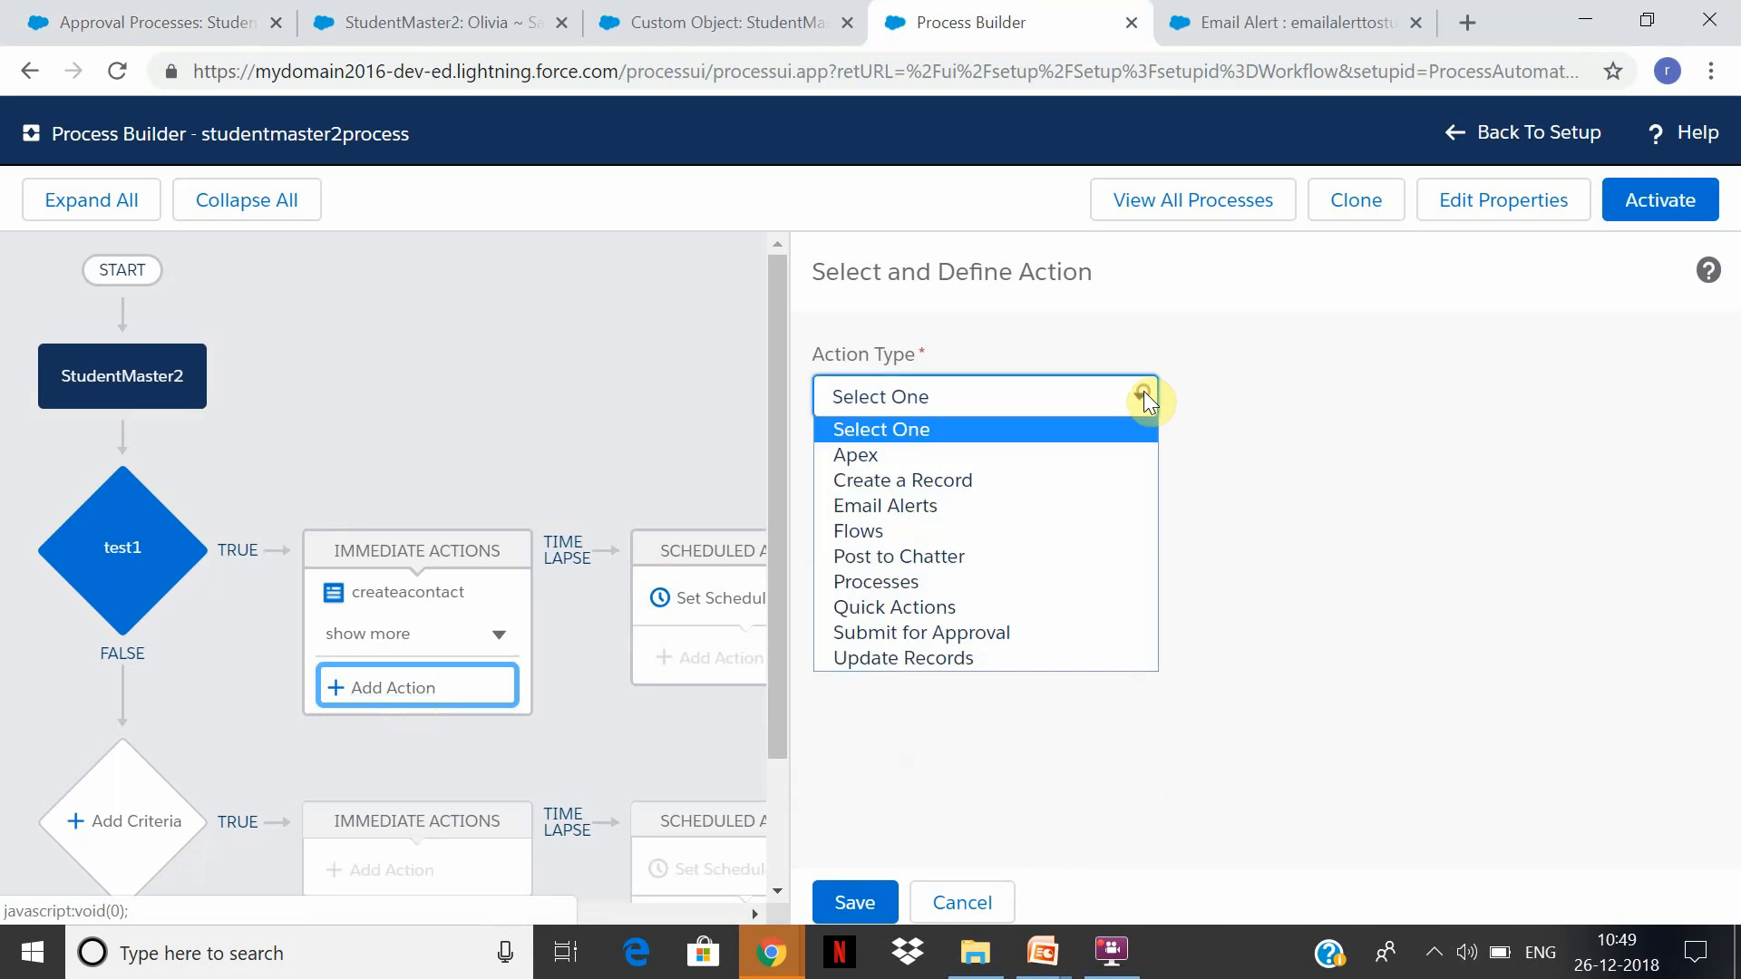
pyautogui.click(1026, 668)
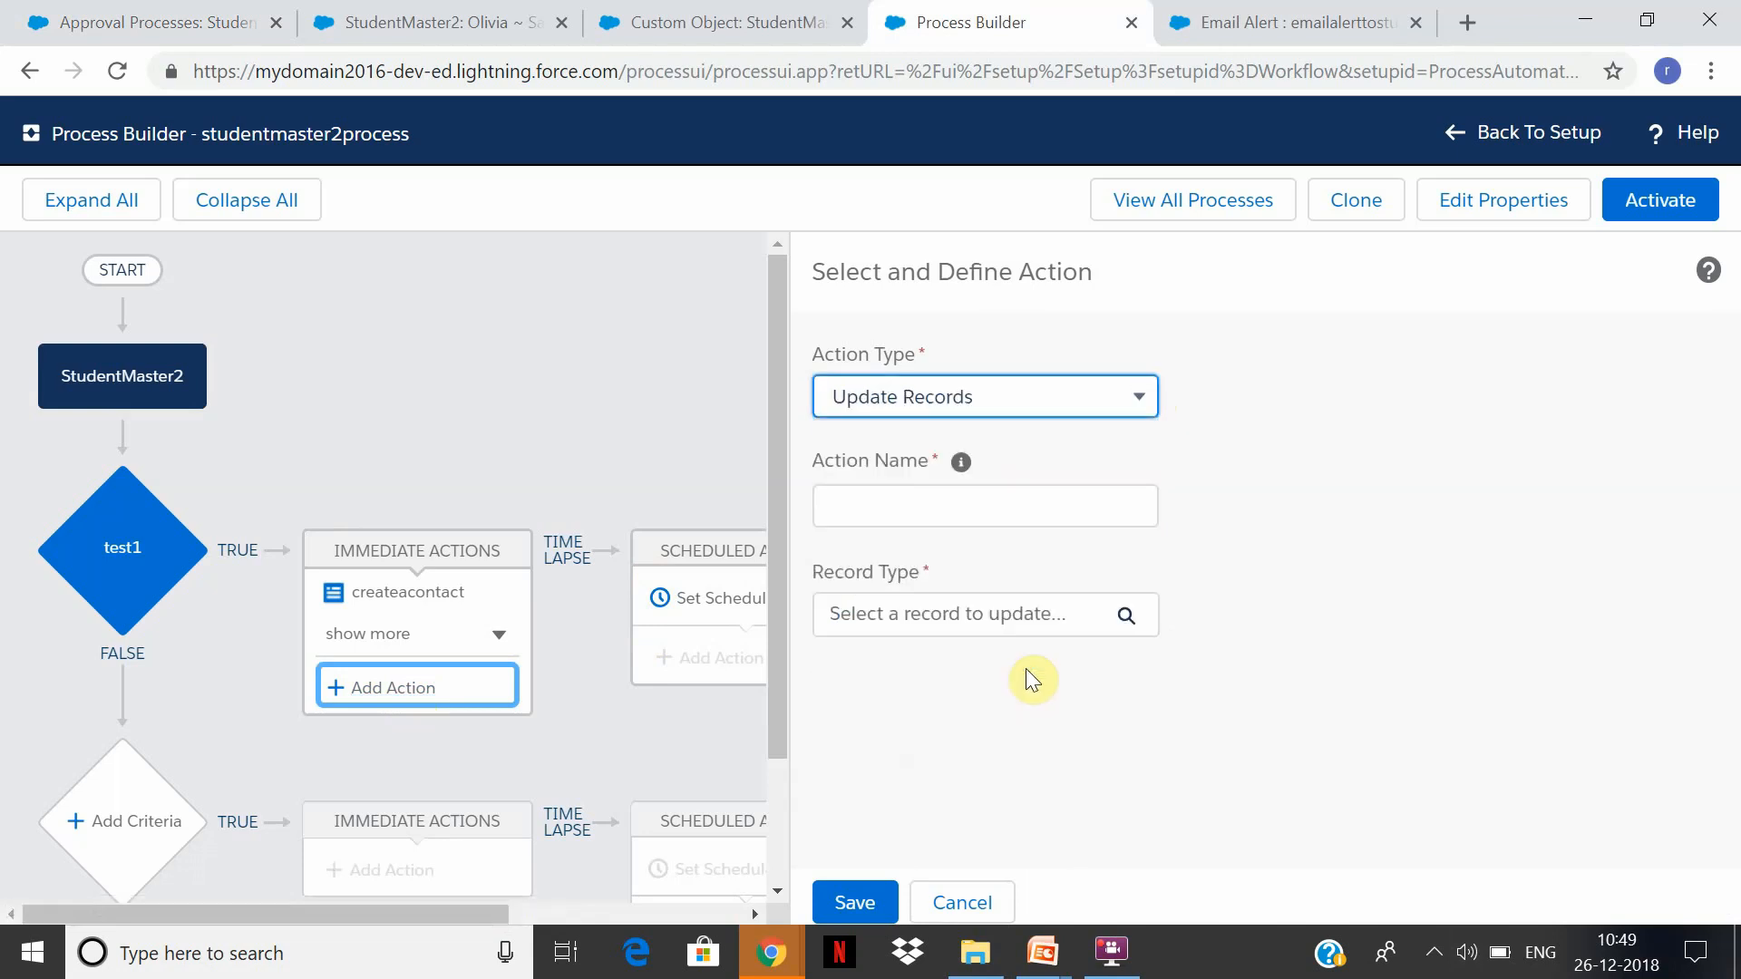
pyautogui.click(983, 502)
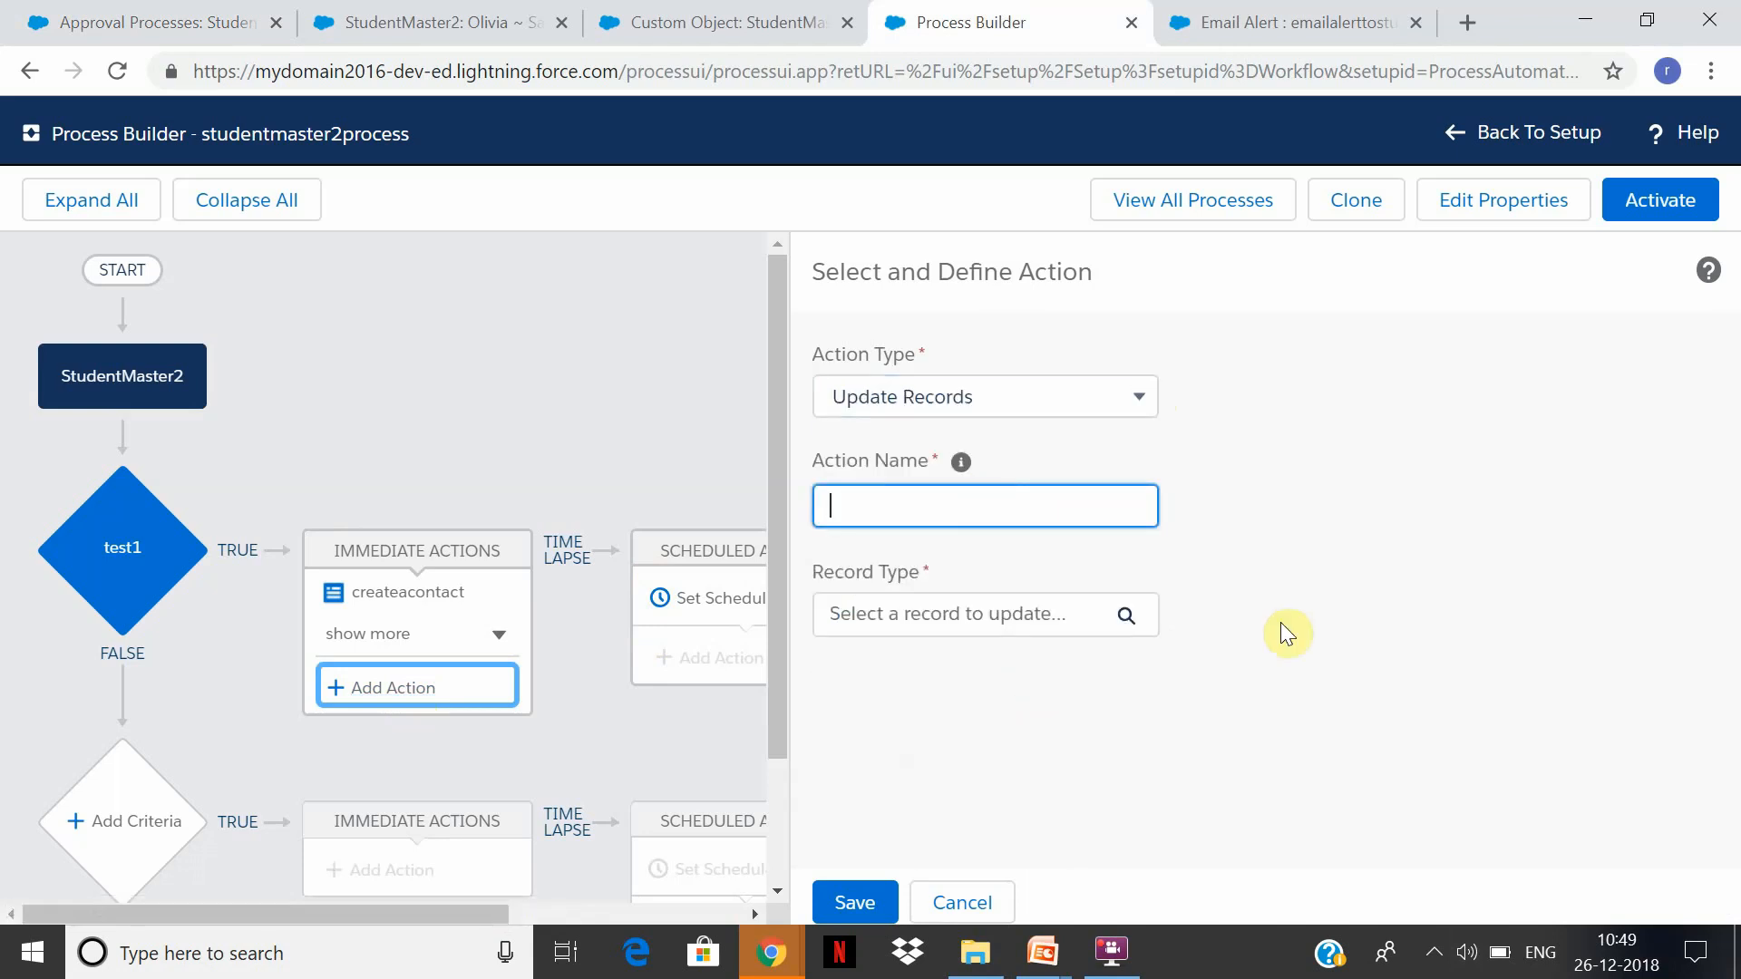
pyautogui.write('update records')
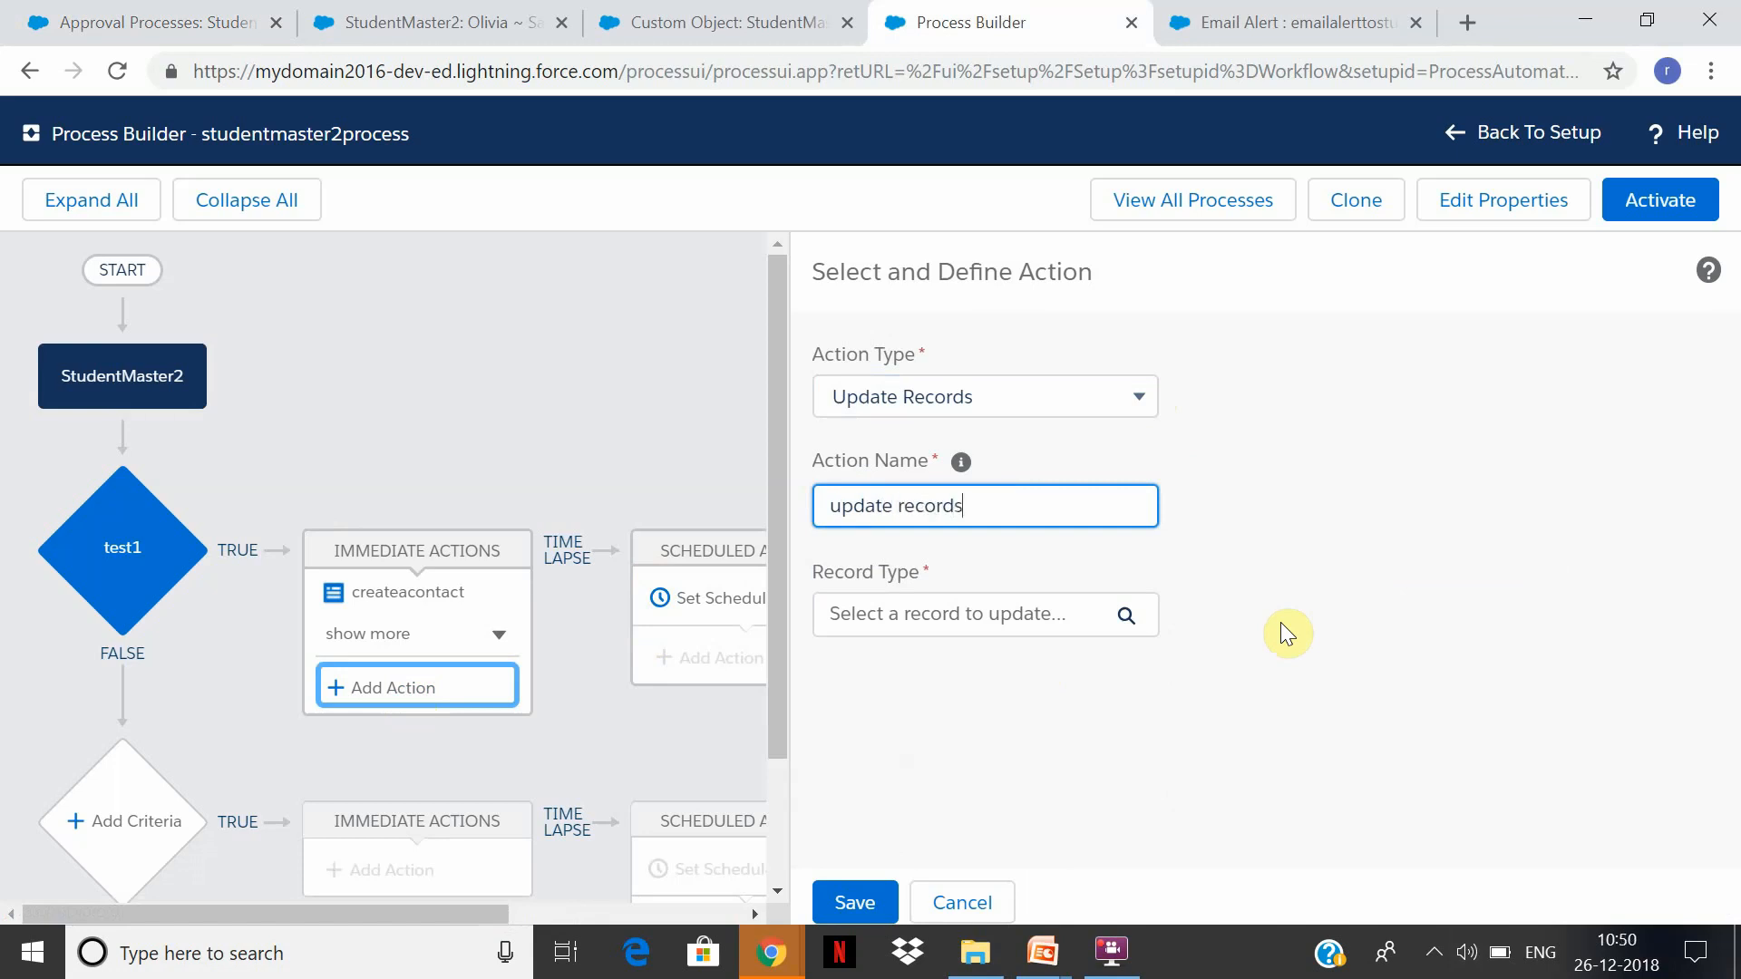
pyautogui.press('BackSpace')
pyautogui.press('BackSpace')
pyautogui.press('BackSpace')
pyautogui.write('same')
# Choose the devlight1973__StudentMaster2__c record that started the process as the record to update.
pyautogui.click(1046, 625)
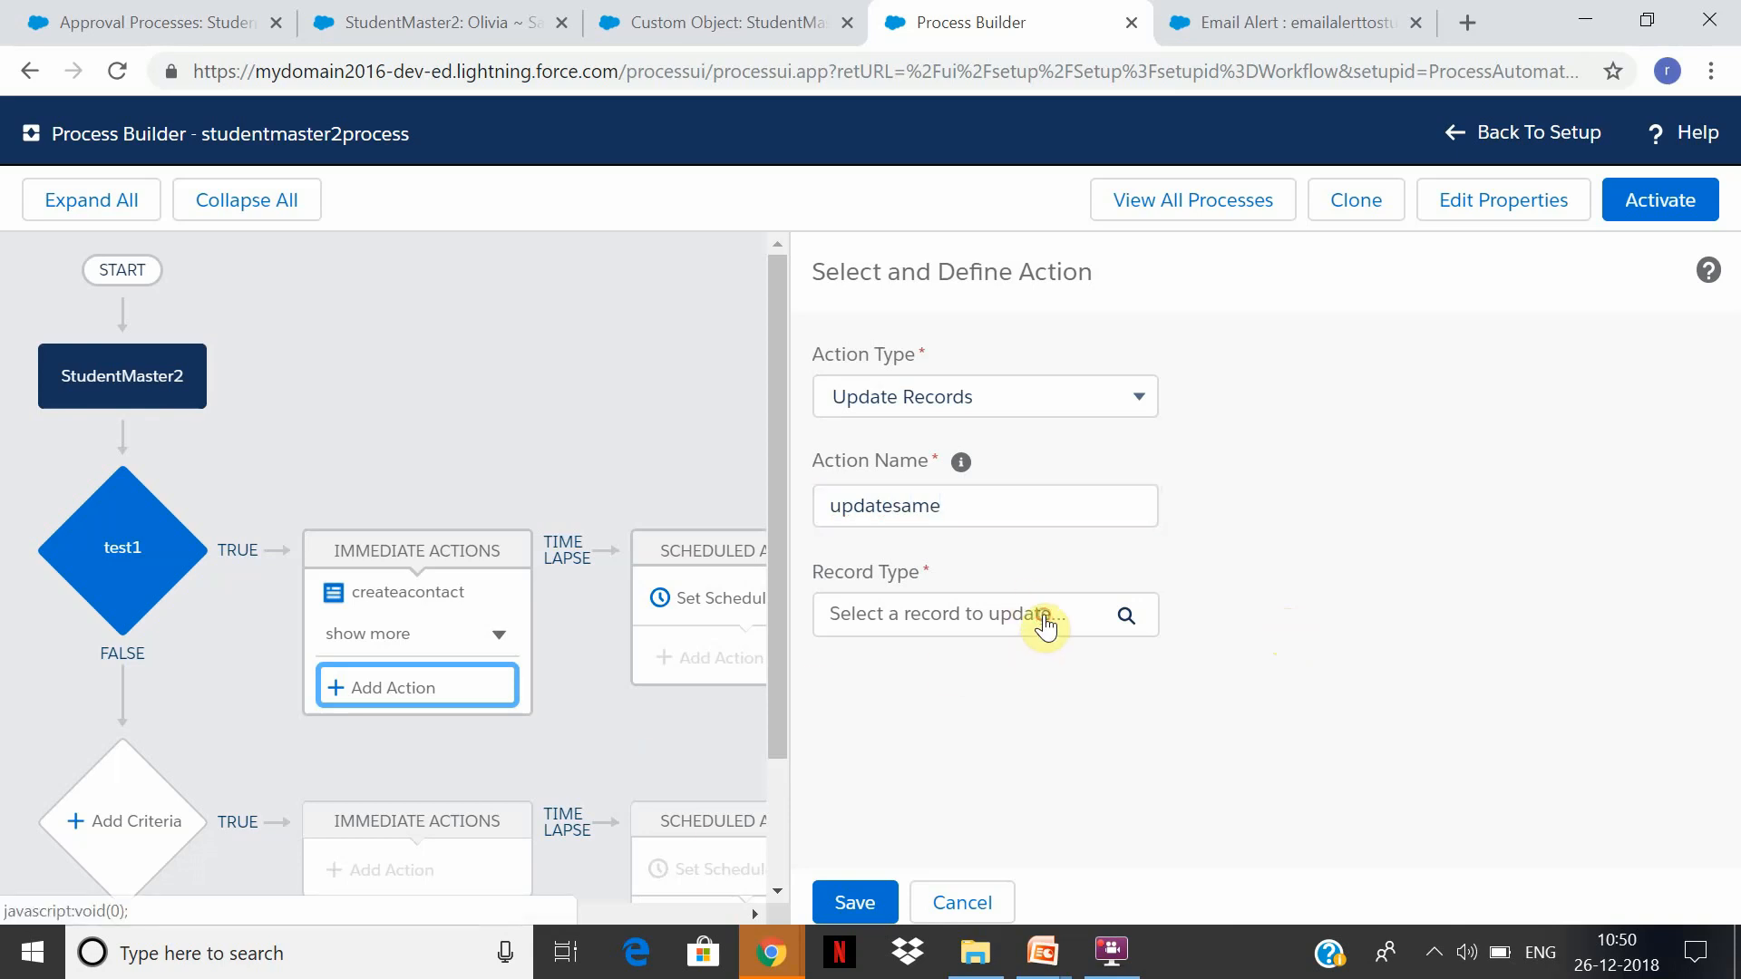
pyautogui.click(662, 446)
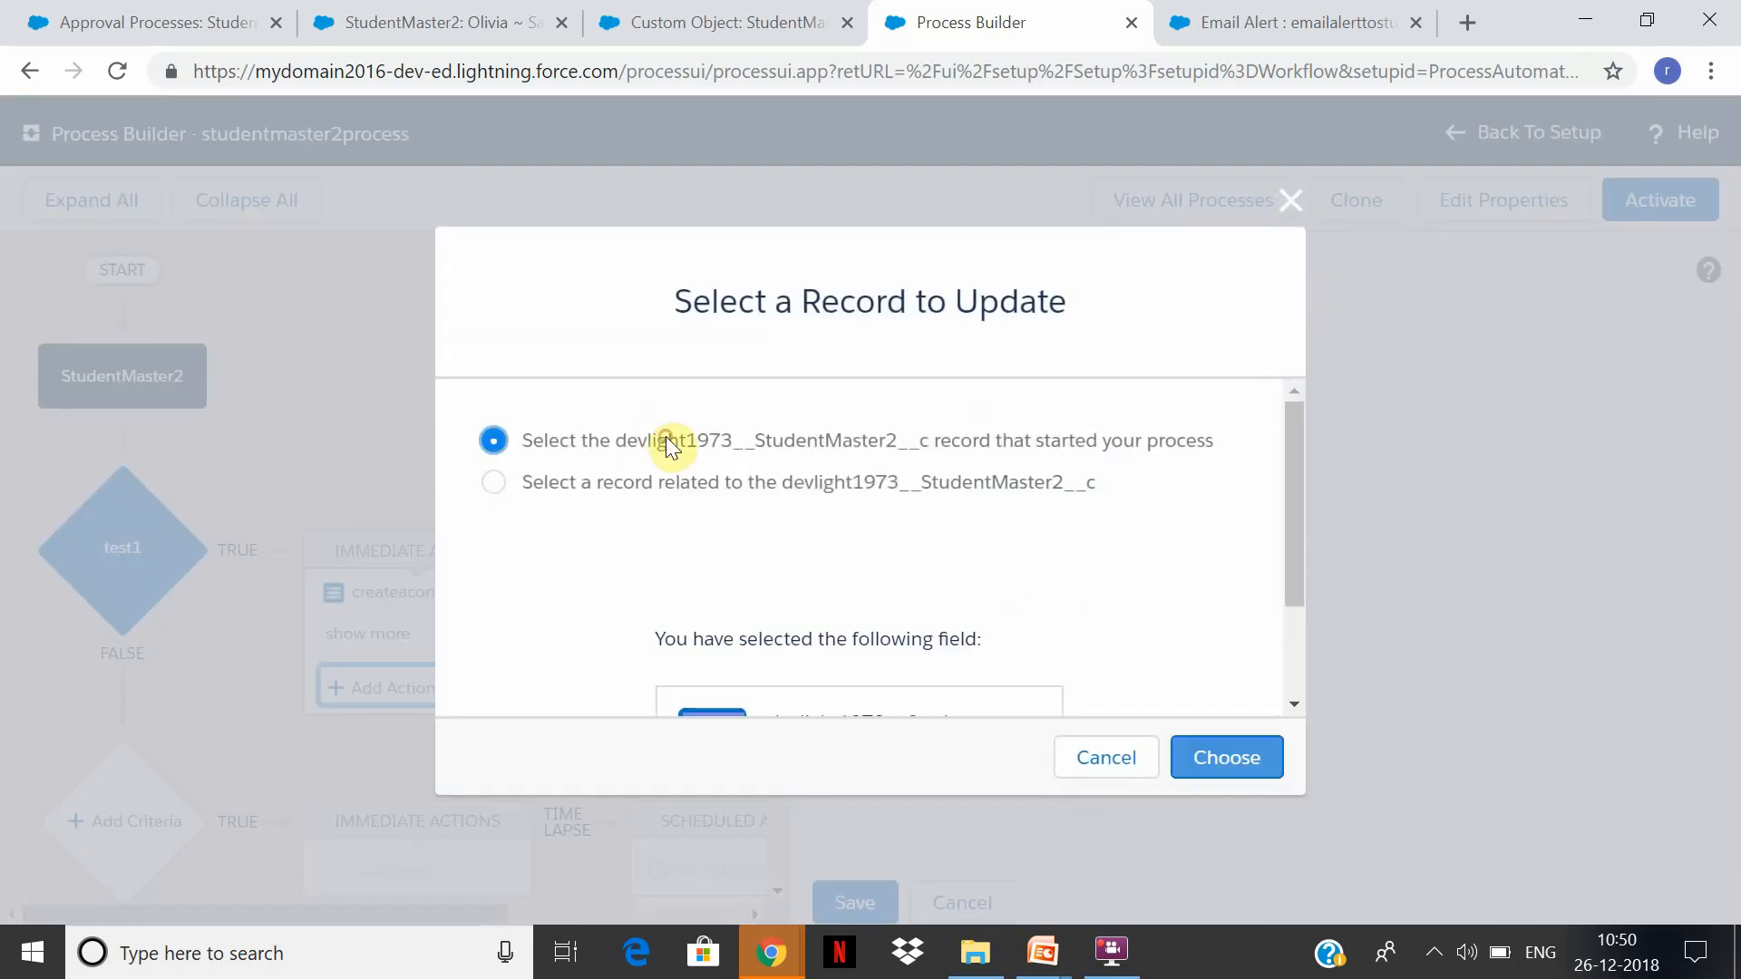
pyautogui.click(1071, 488)
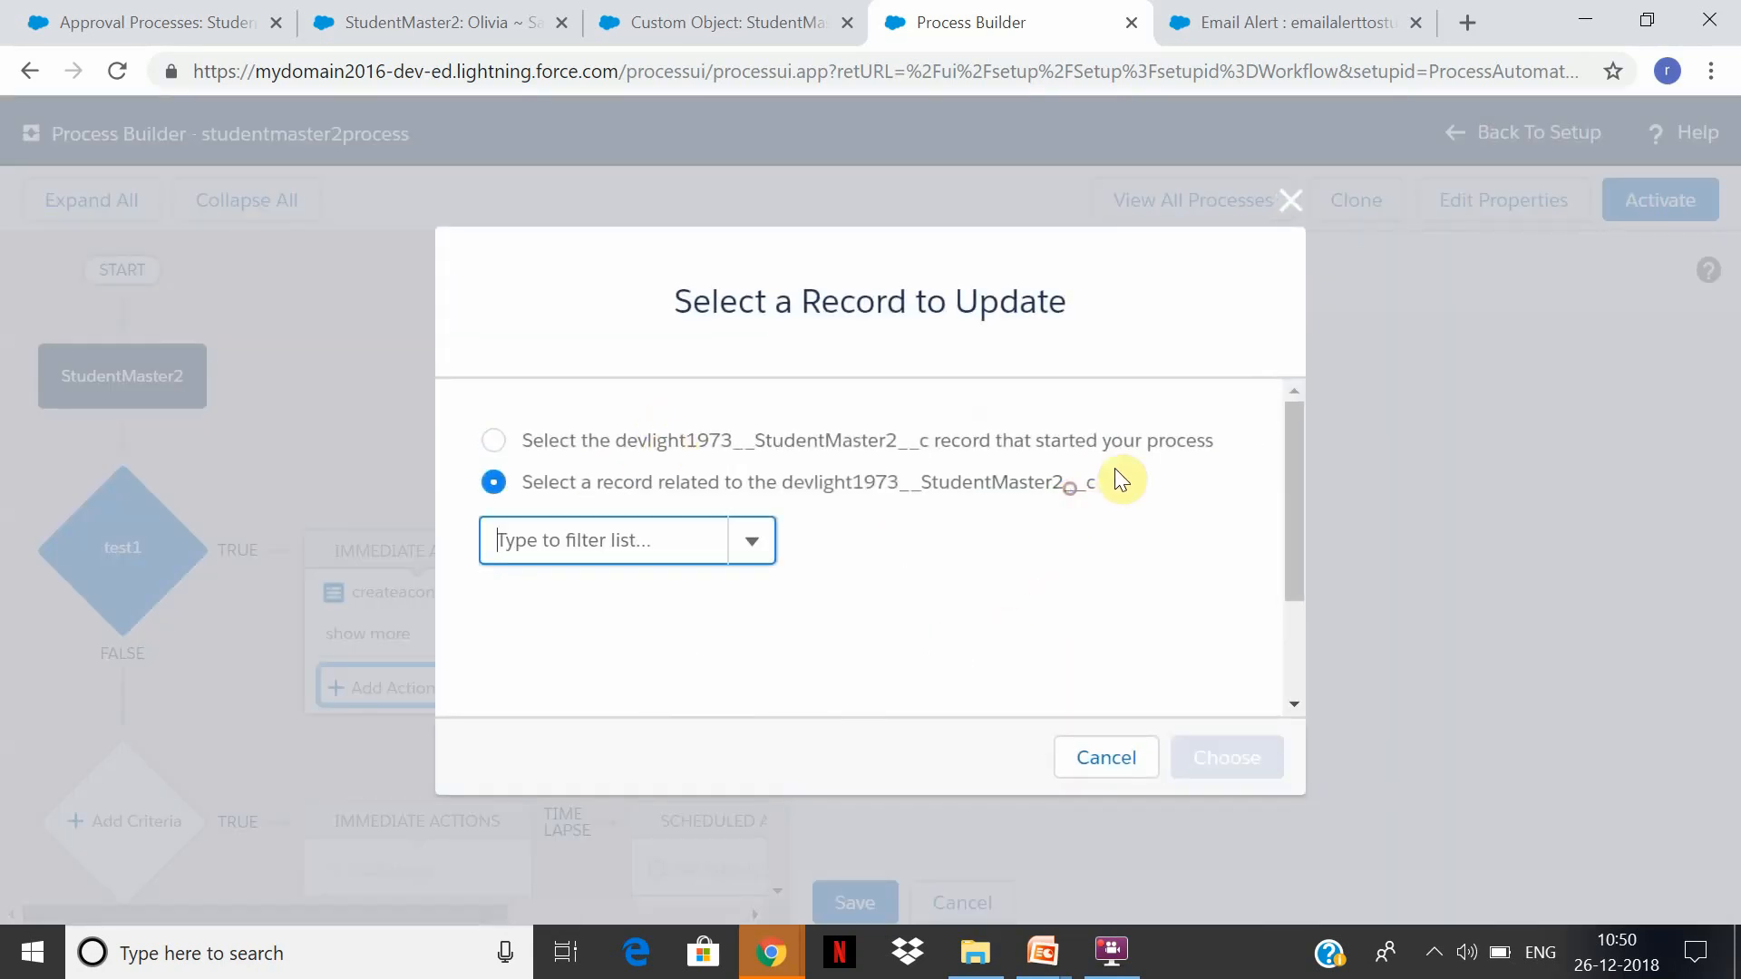
pyautogui.click(778, 433)
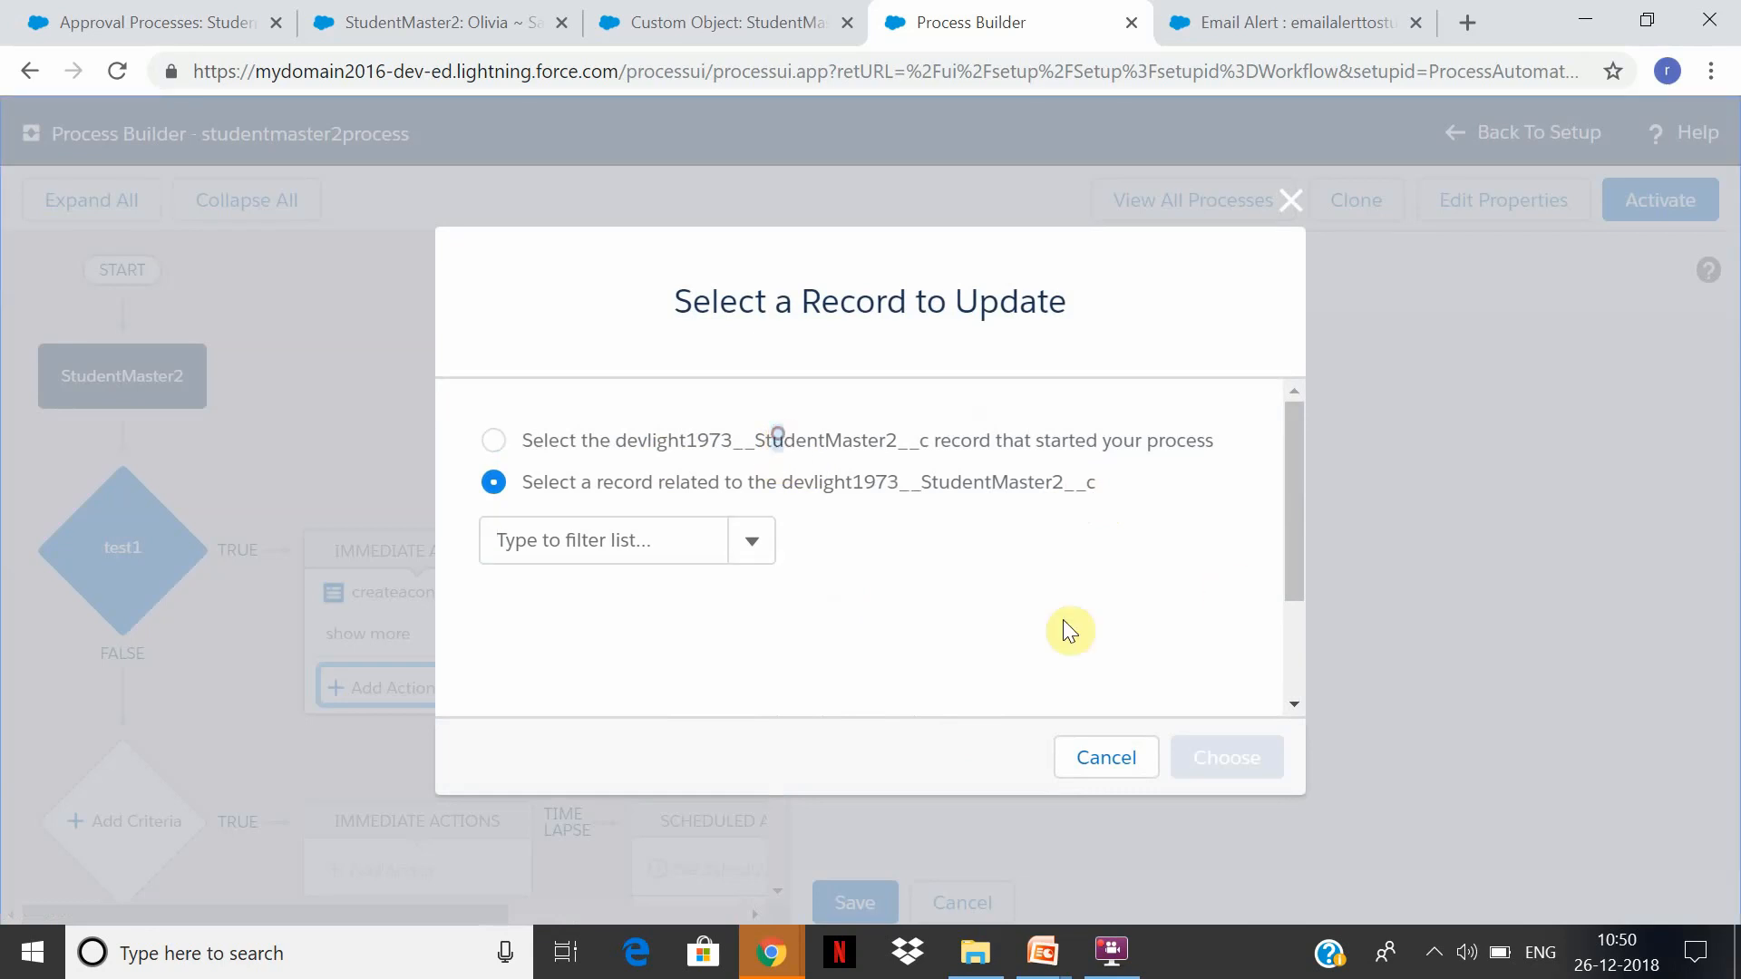
pyautogui.click(490, 444)
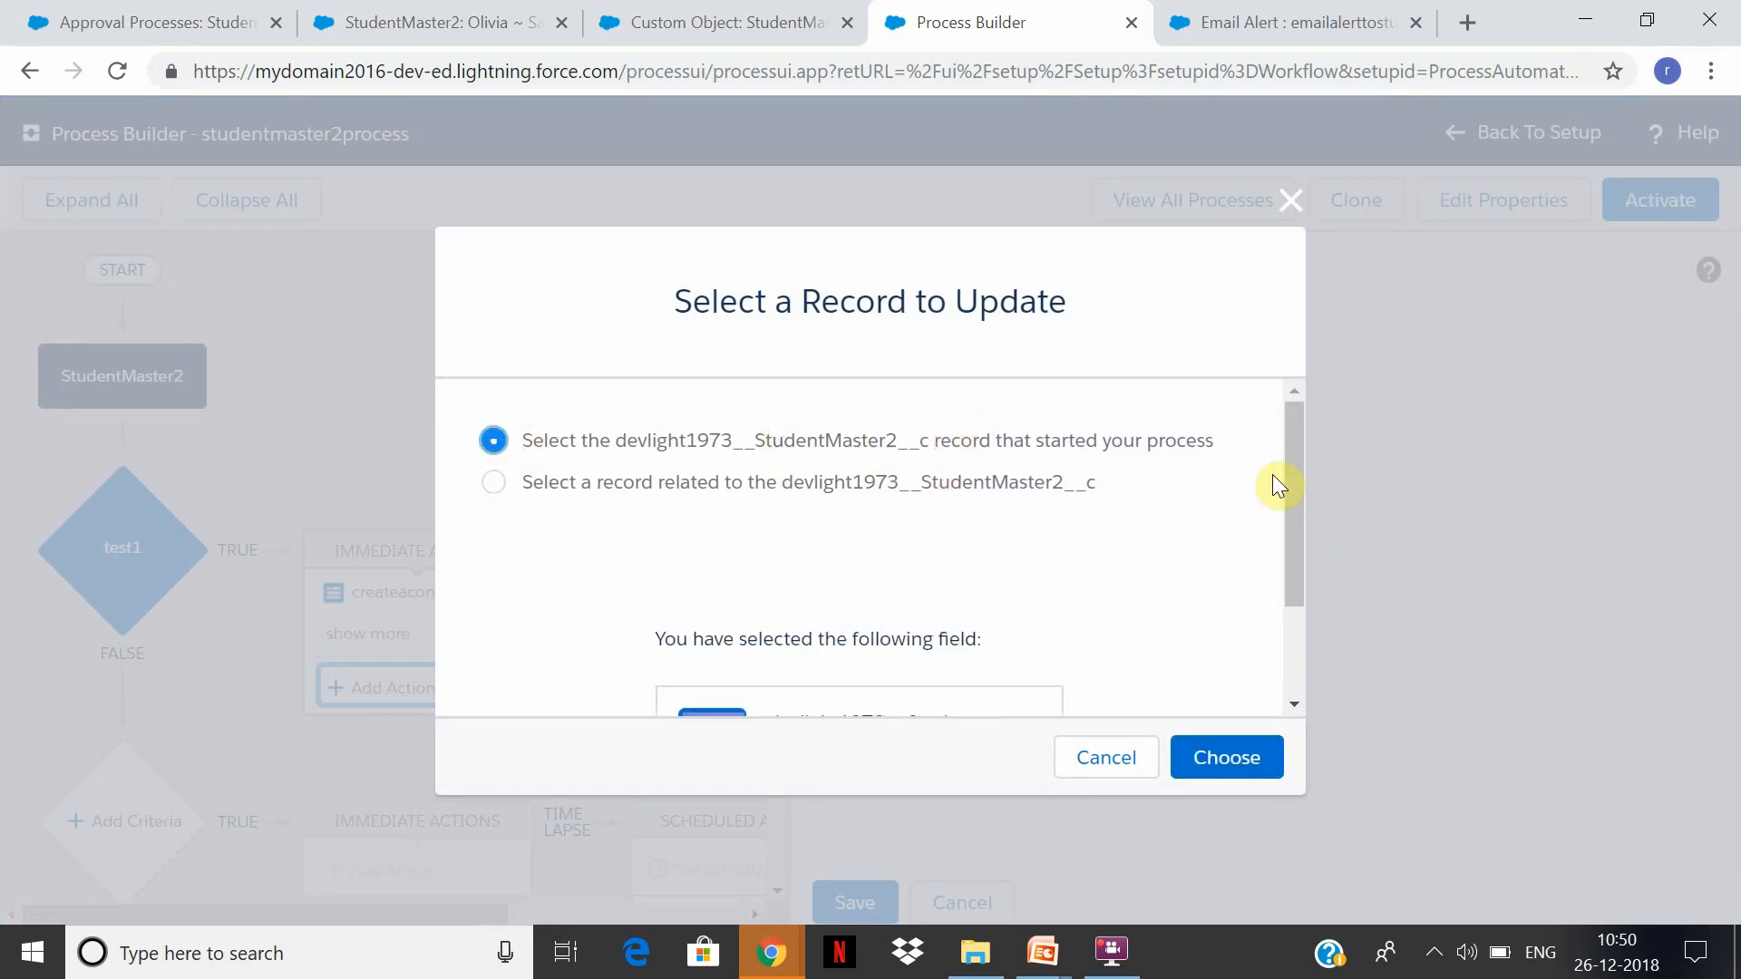
pyautogui.moveTo(1297, 482); pyautogui.dragTo(1277, 802)
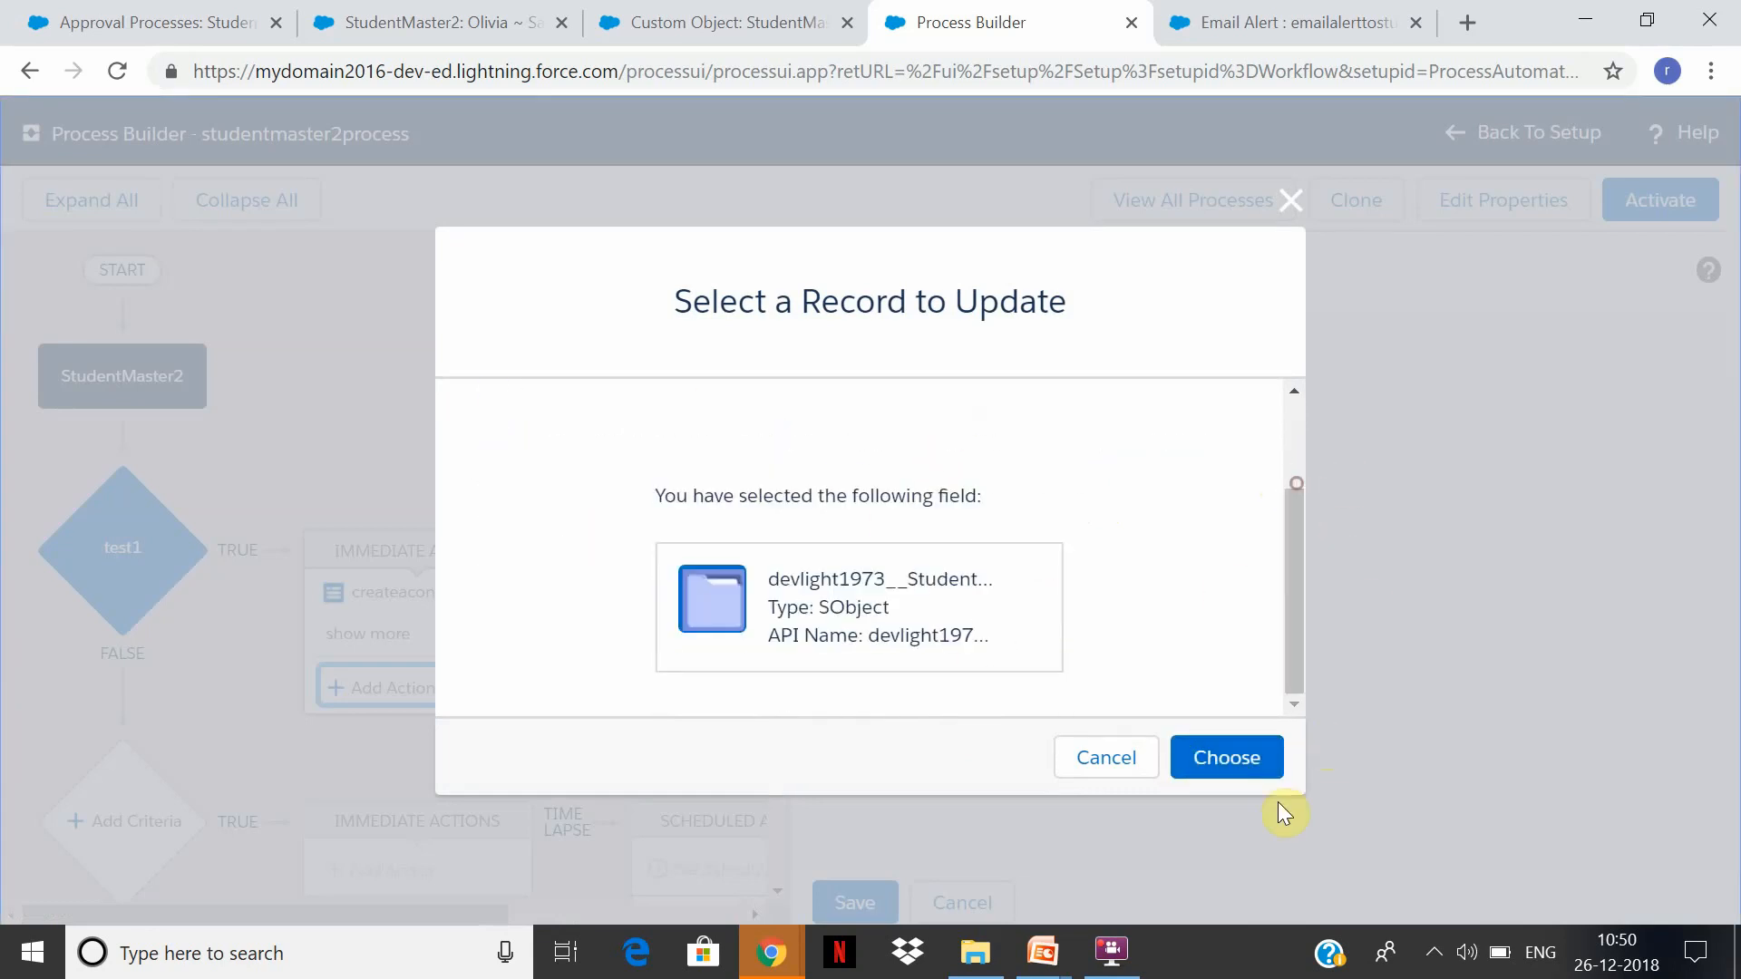
pyautogui.click(1247, 734)
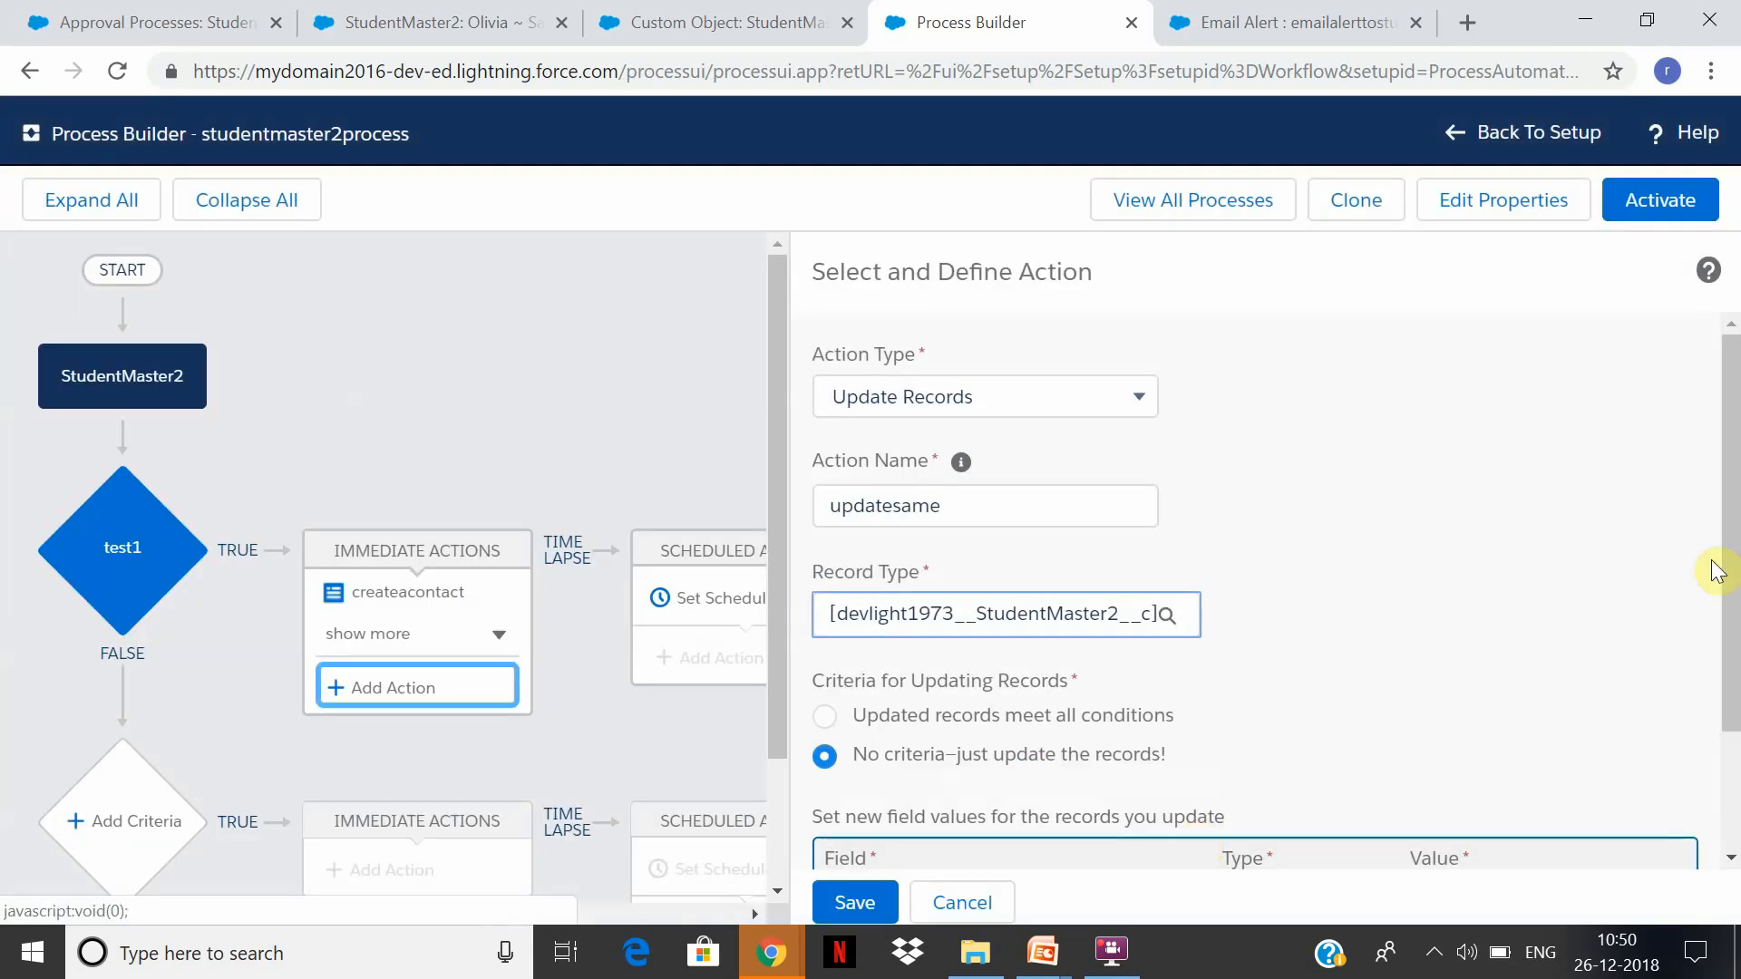
# Set the Confirmed field's new value to True in the updatesame action and save the action.
pyautogui.scroll(-2, 1716, 570)
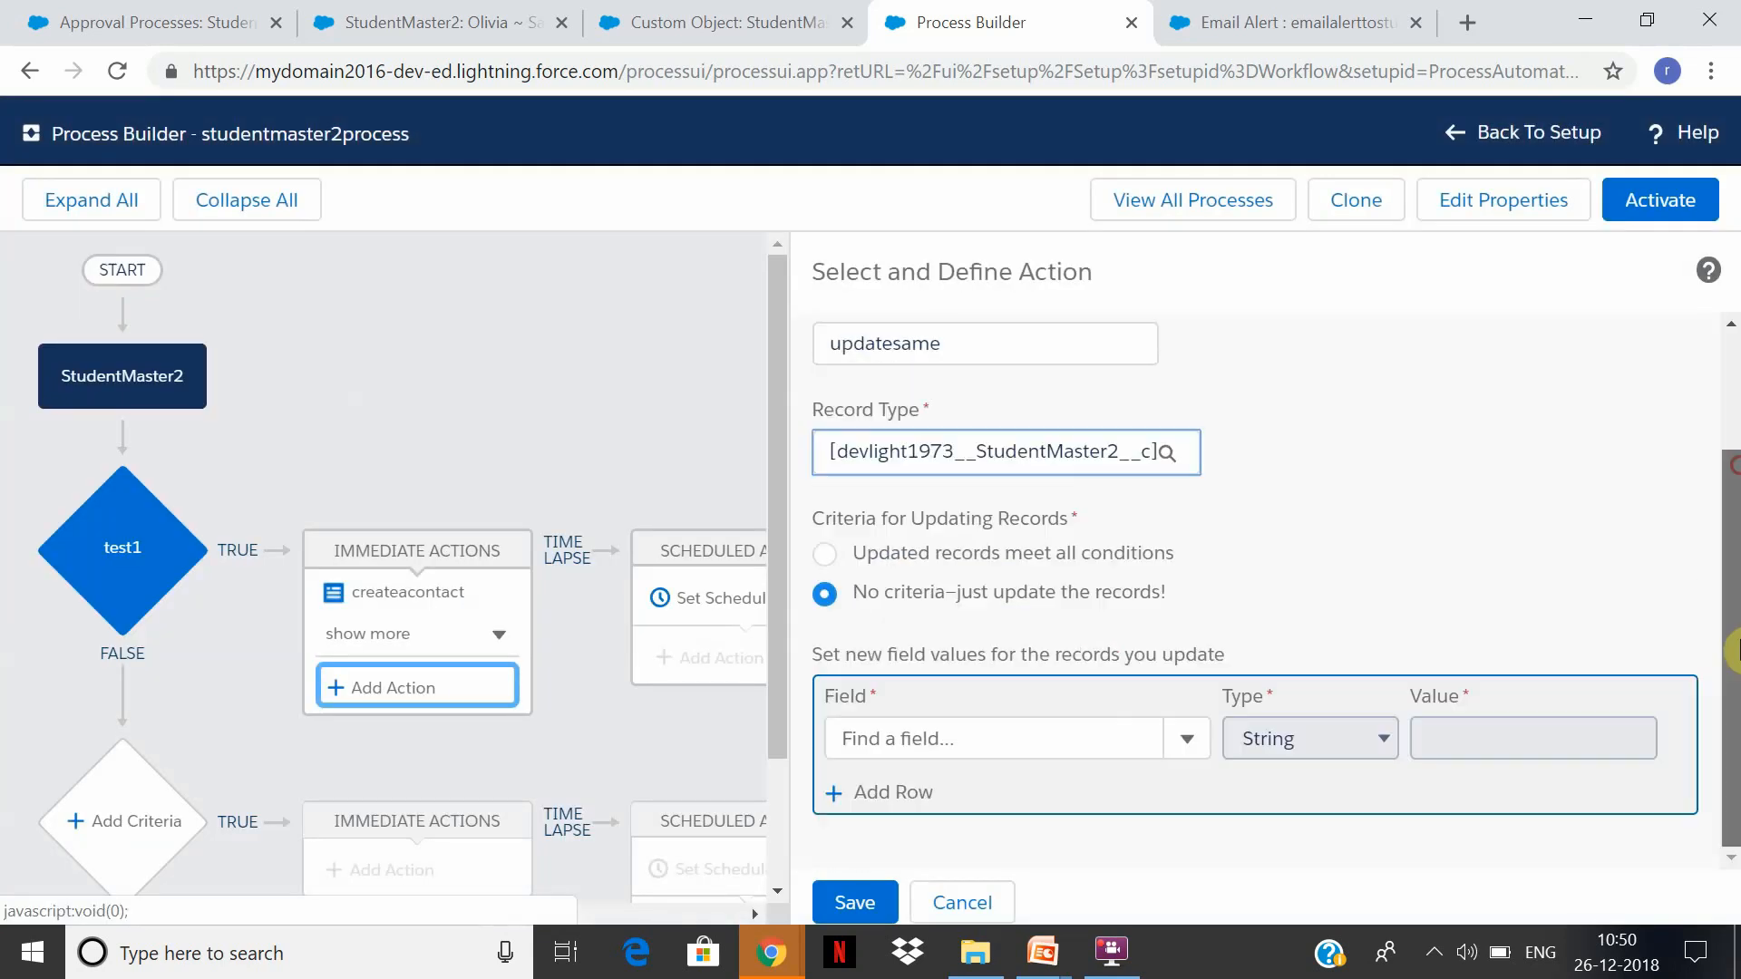
pyautogui.click(1189, 740)
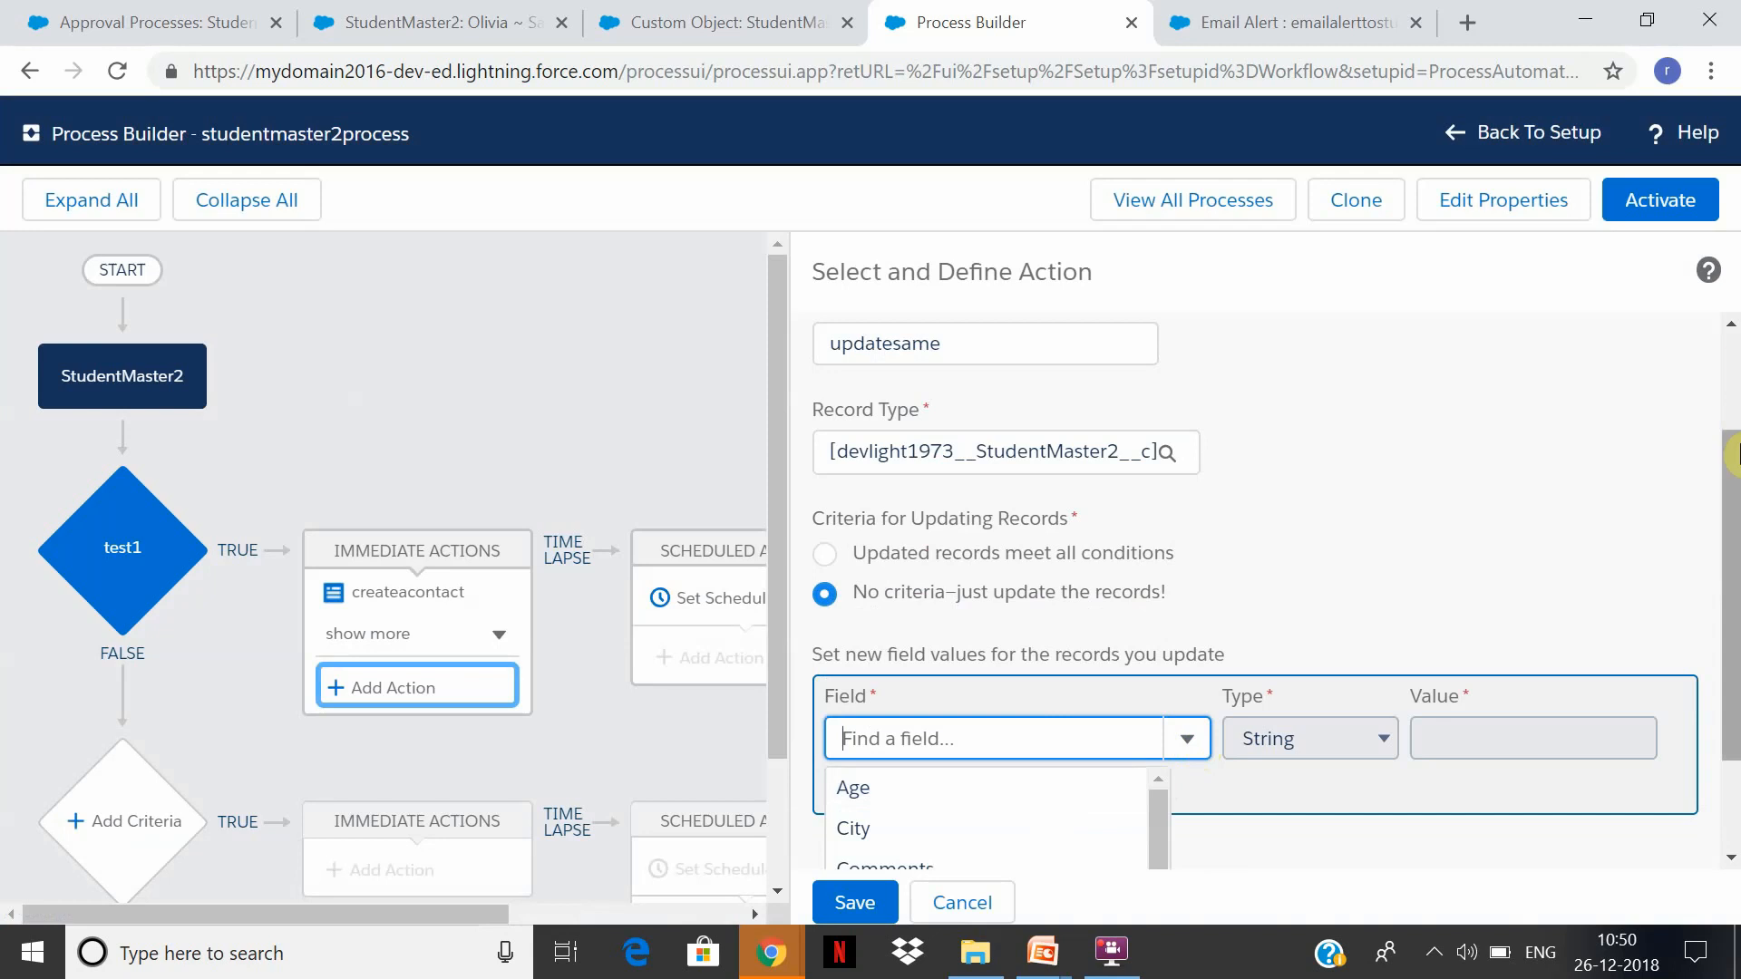
pyautogui.moveTo(1732, 493); pyautogui.dragTo(1732, 626)
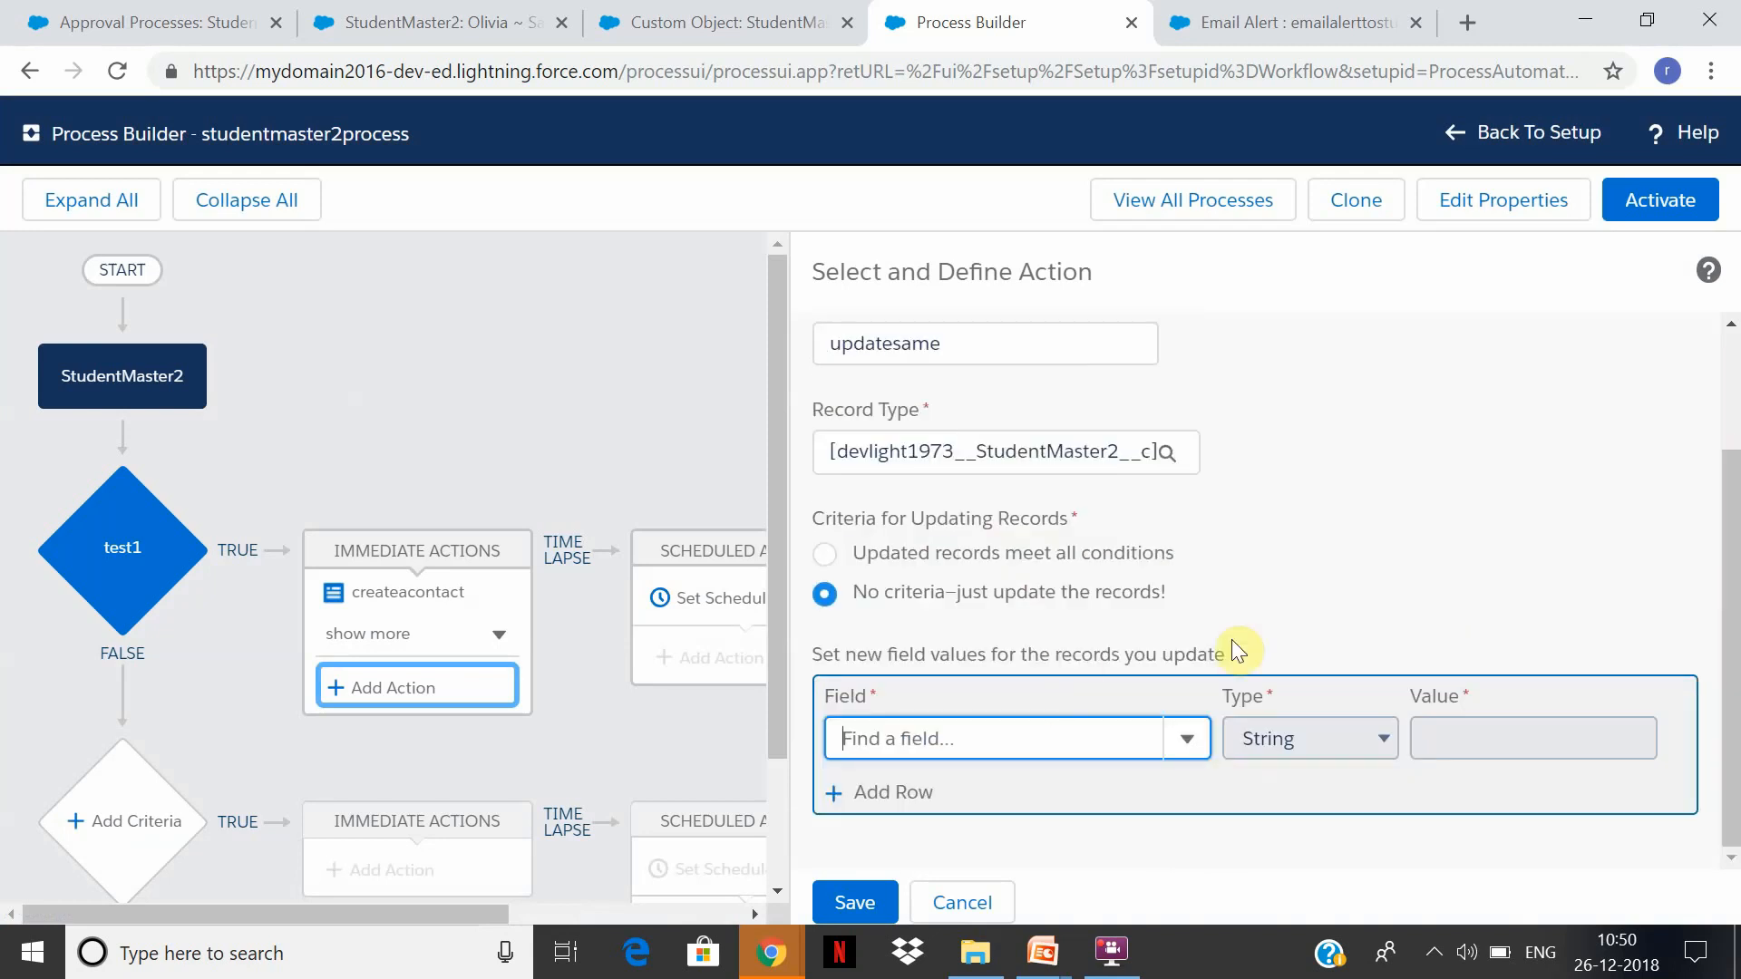
pyautogui.click(1124, 756)
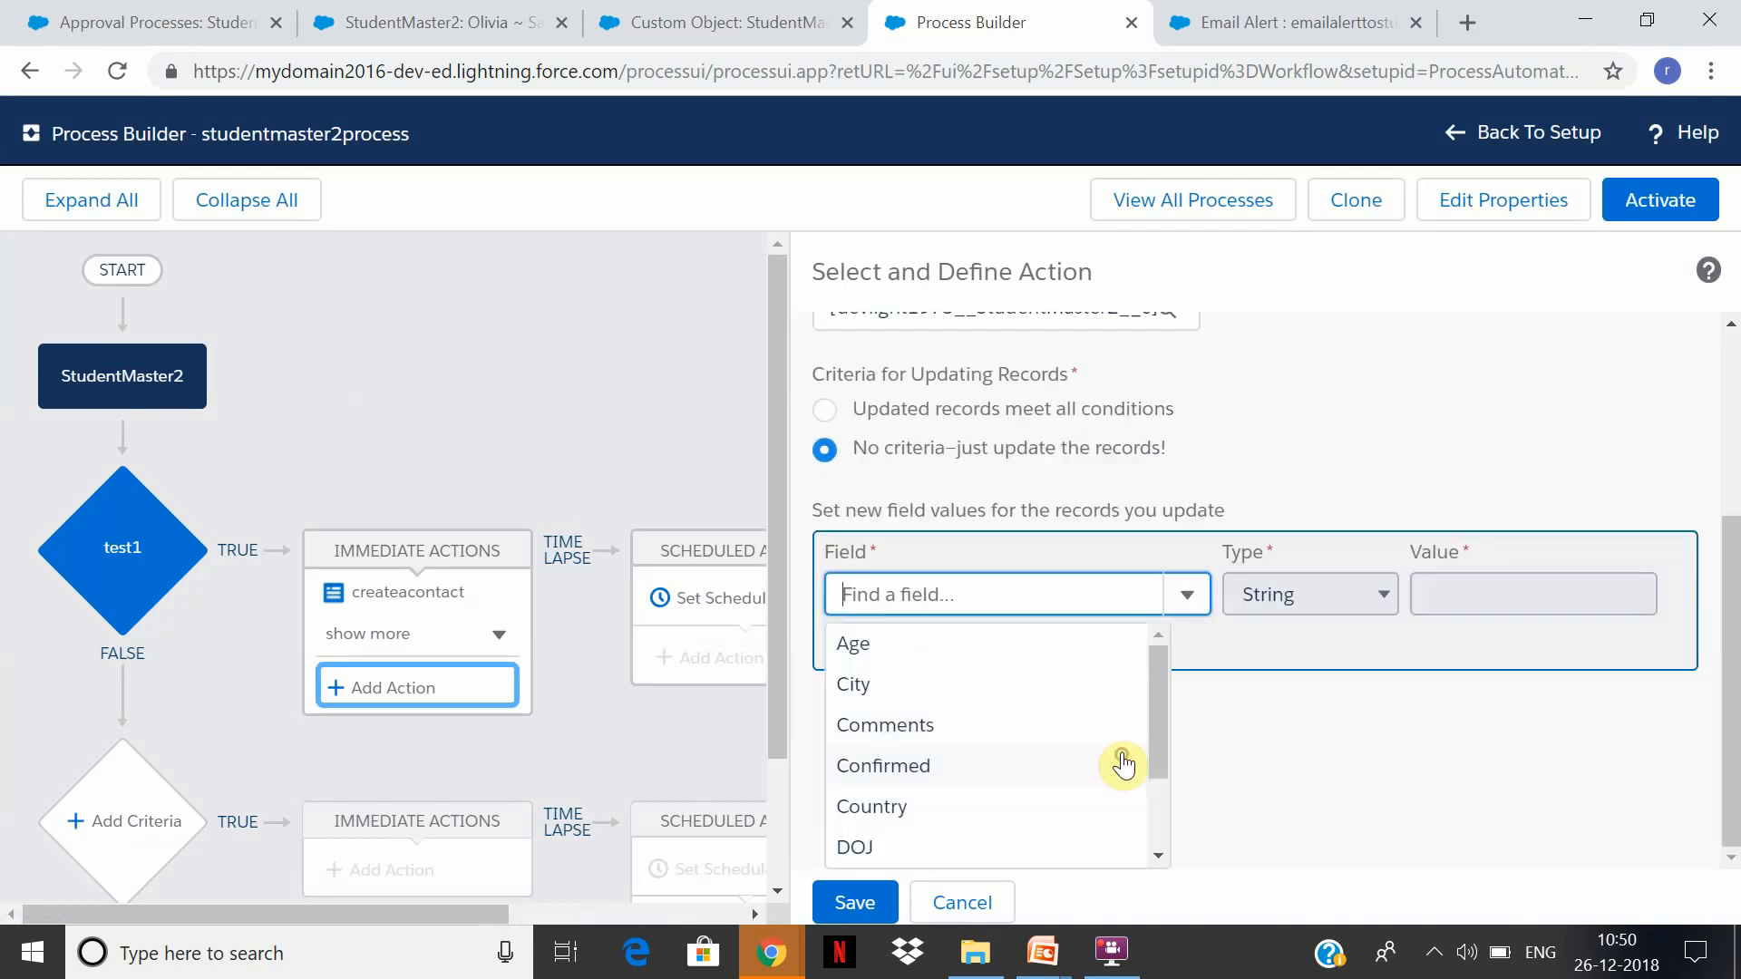
pyautogui.click(1001, 767)
pyautogui.click(1489, 753)
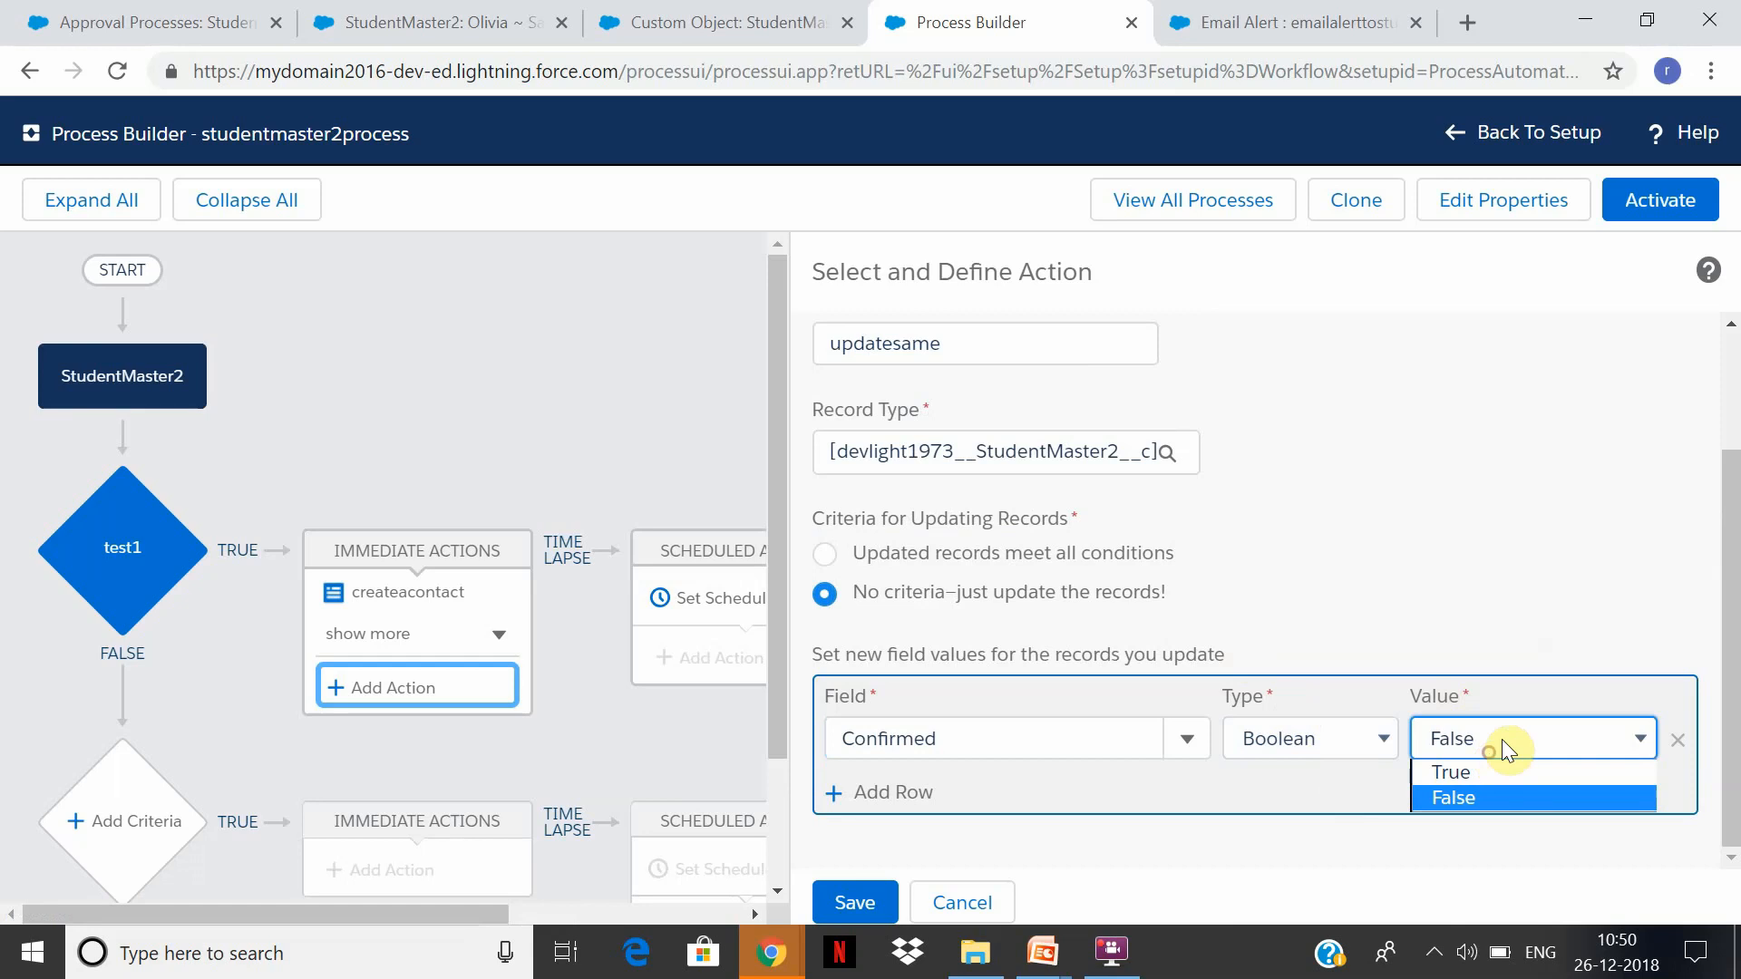
pyautogui.click(1537, 776)
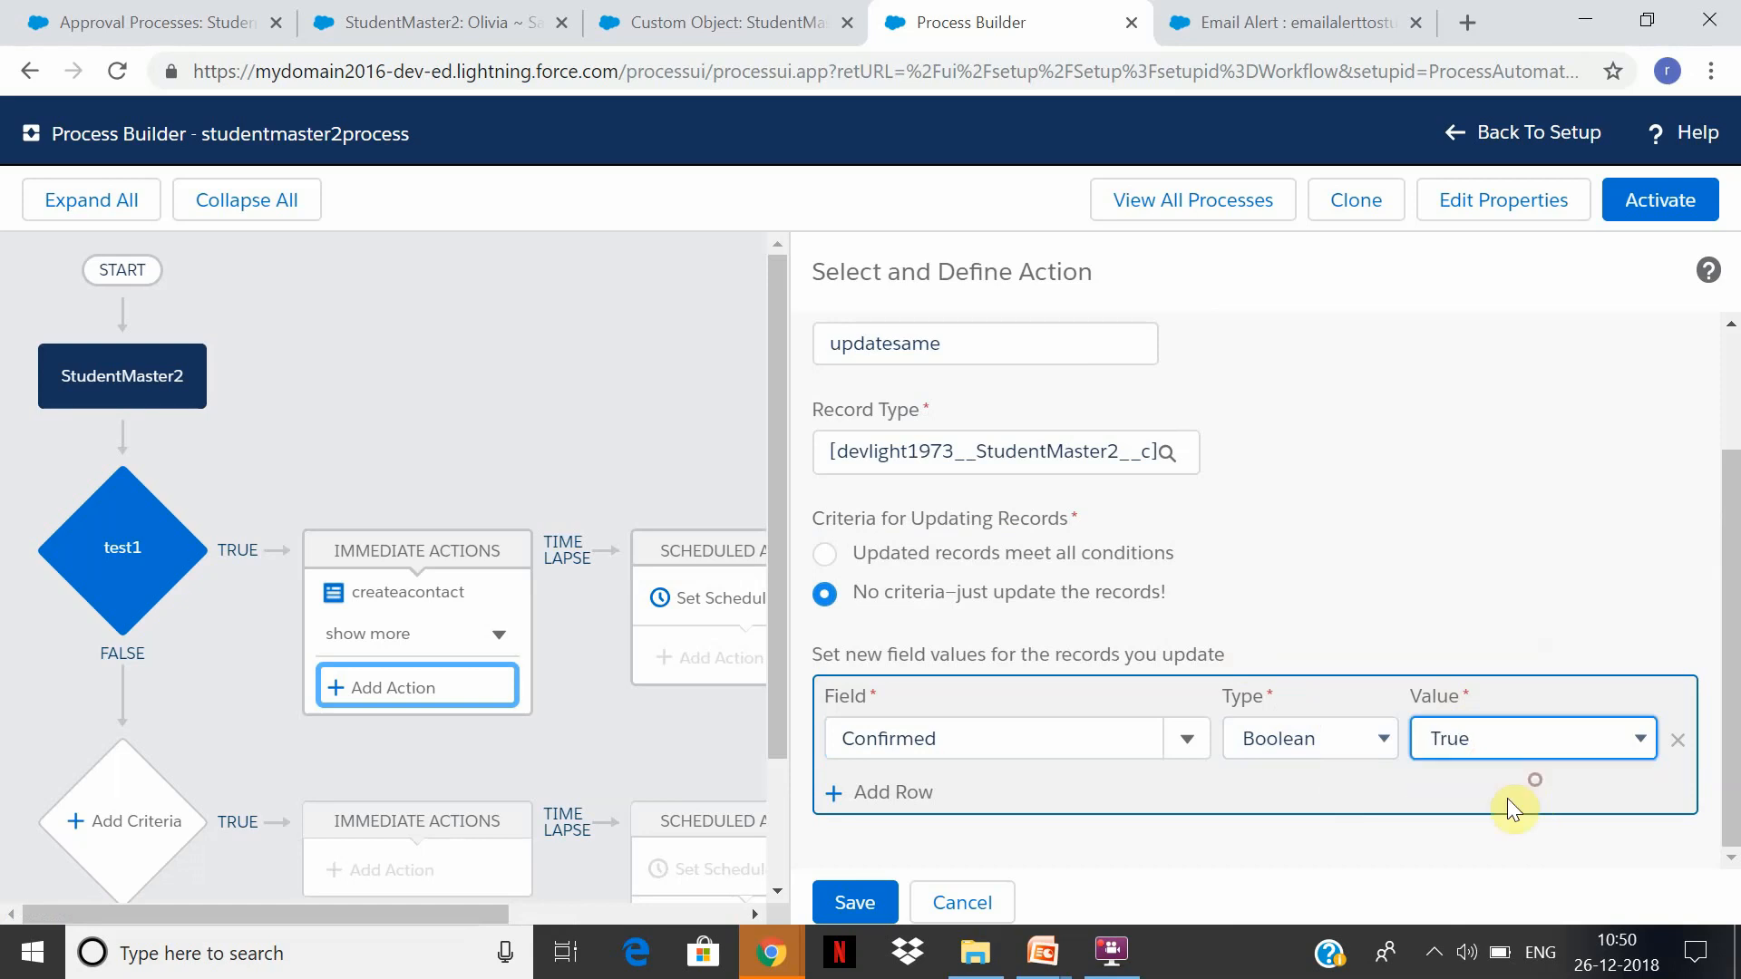
pyautogui.click(851, 903)
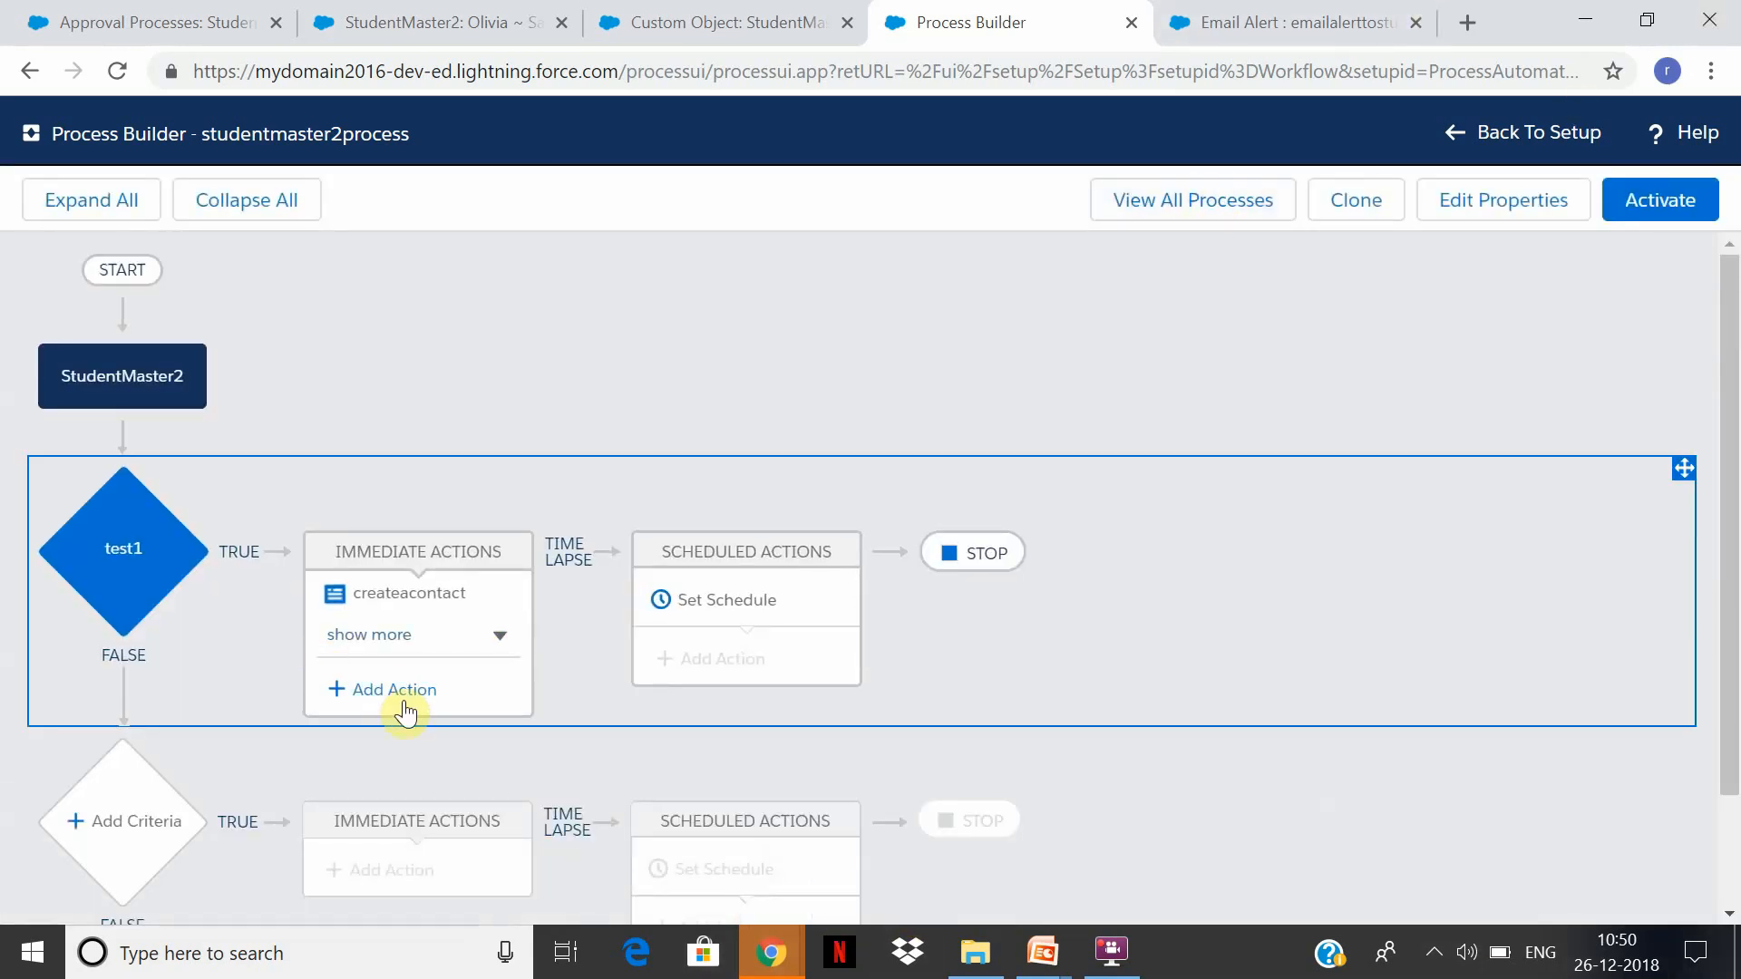
# Start another immediate action for test1 with the type Submit for Approval and the name submitp.
pyautogui.click(404, 698)
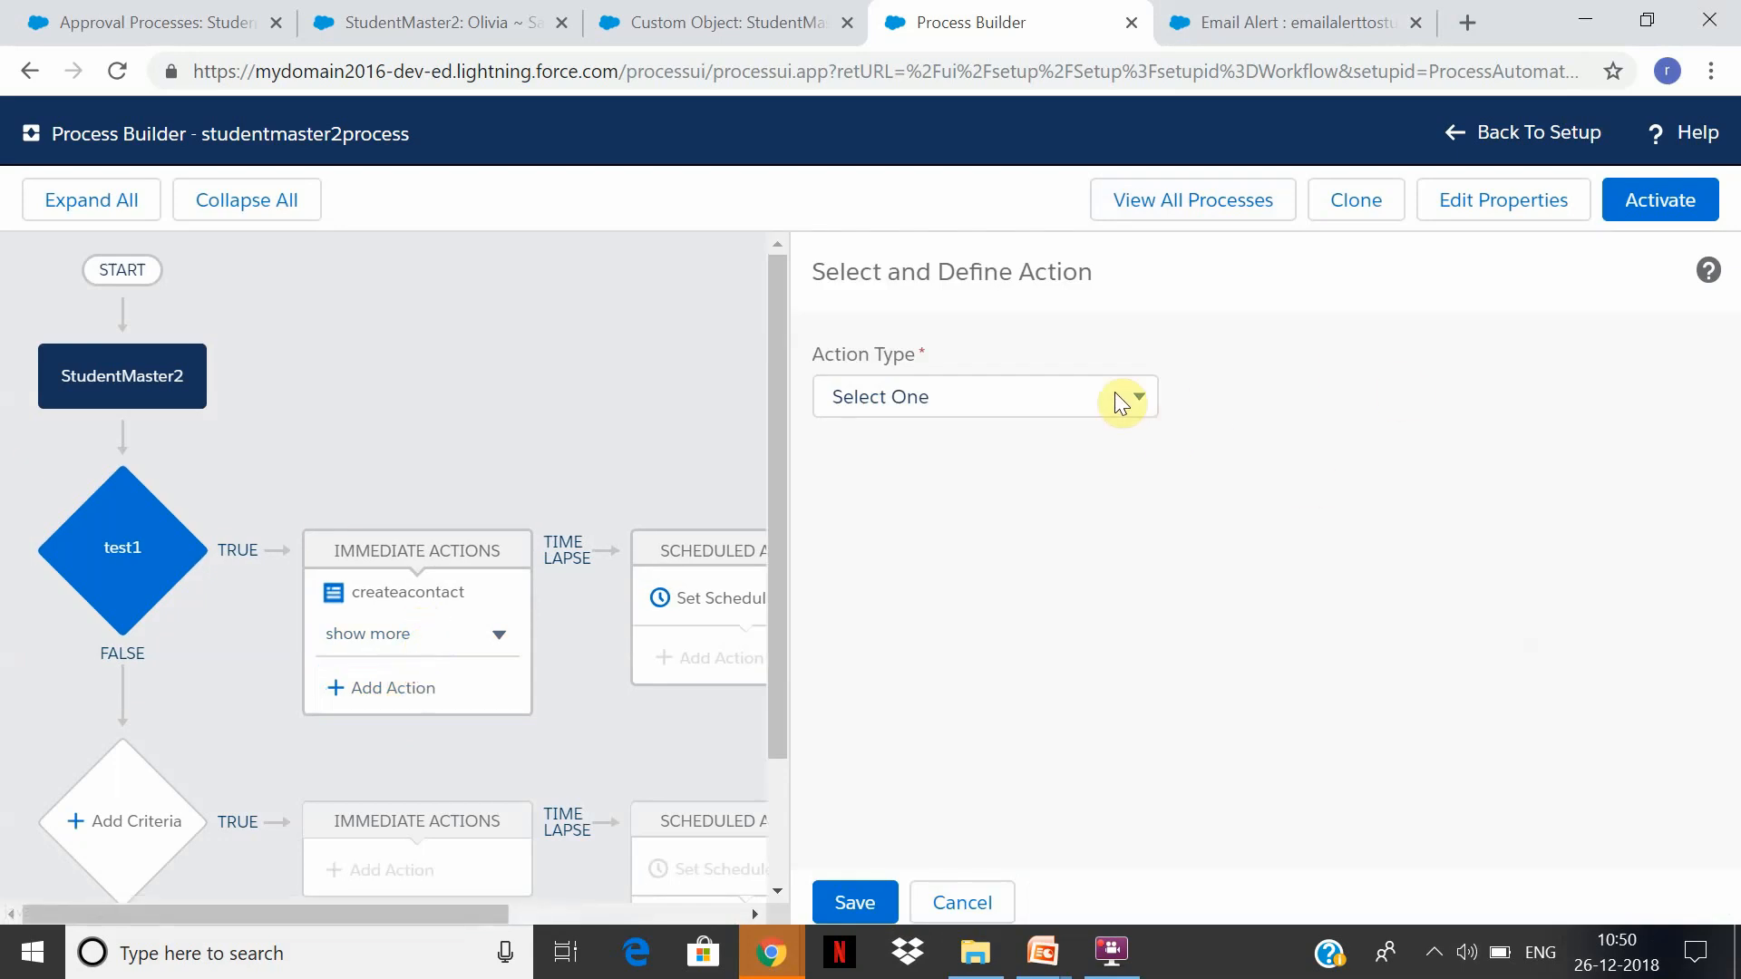
pyautogui.click(1140, 394)
pyautogui.click(1008, 632)
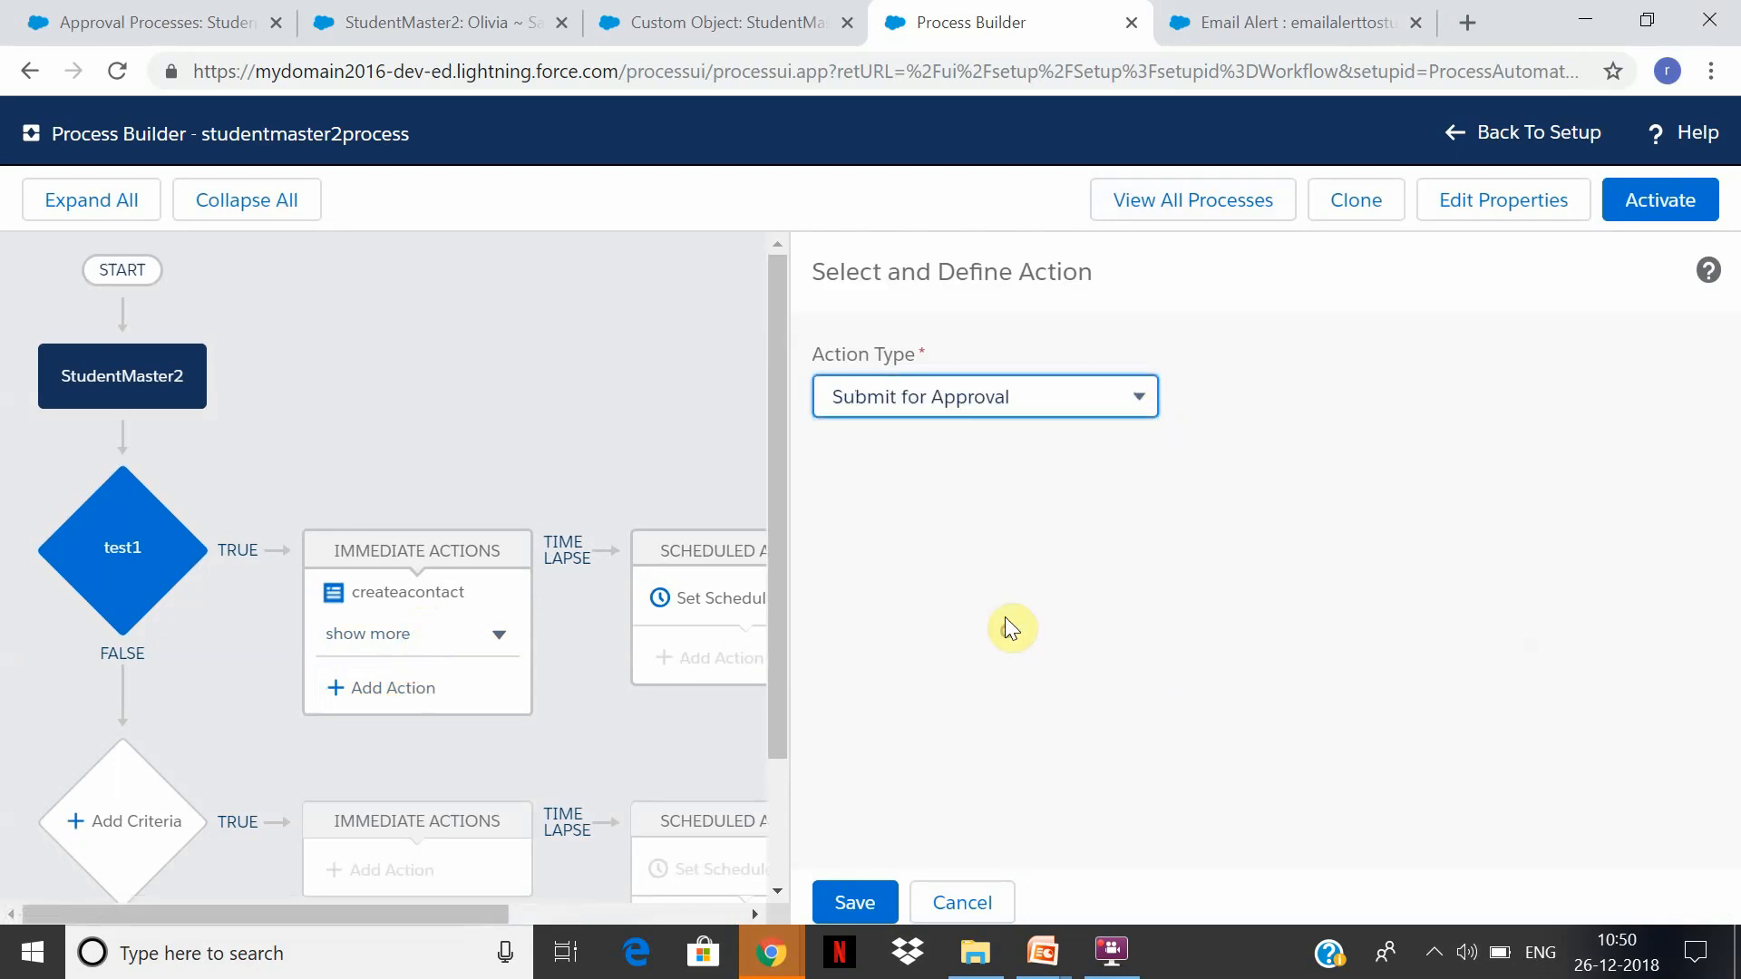
pyautogui.click(995, 518)
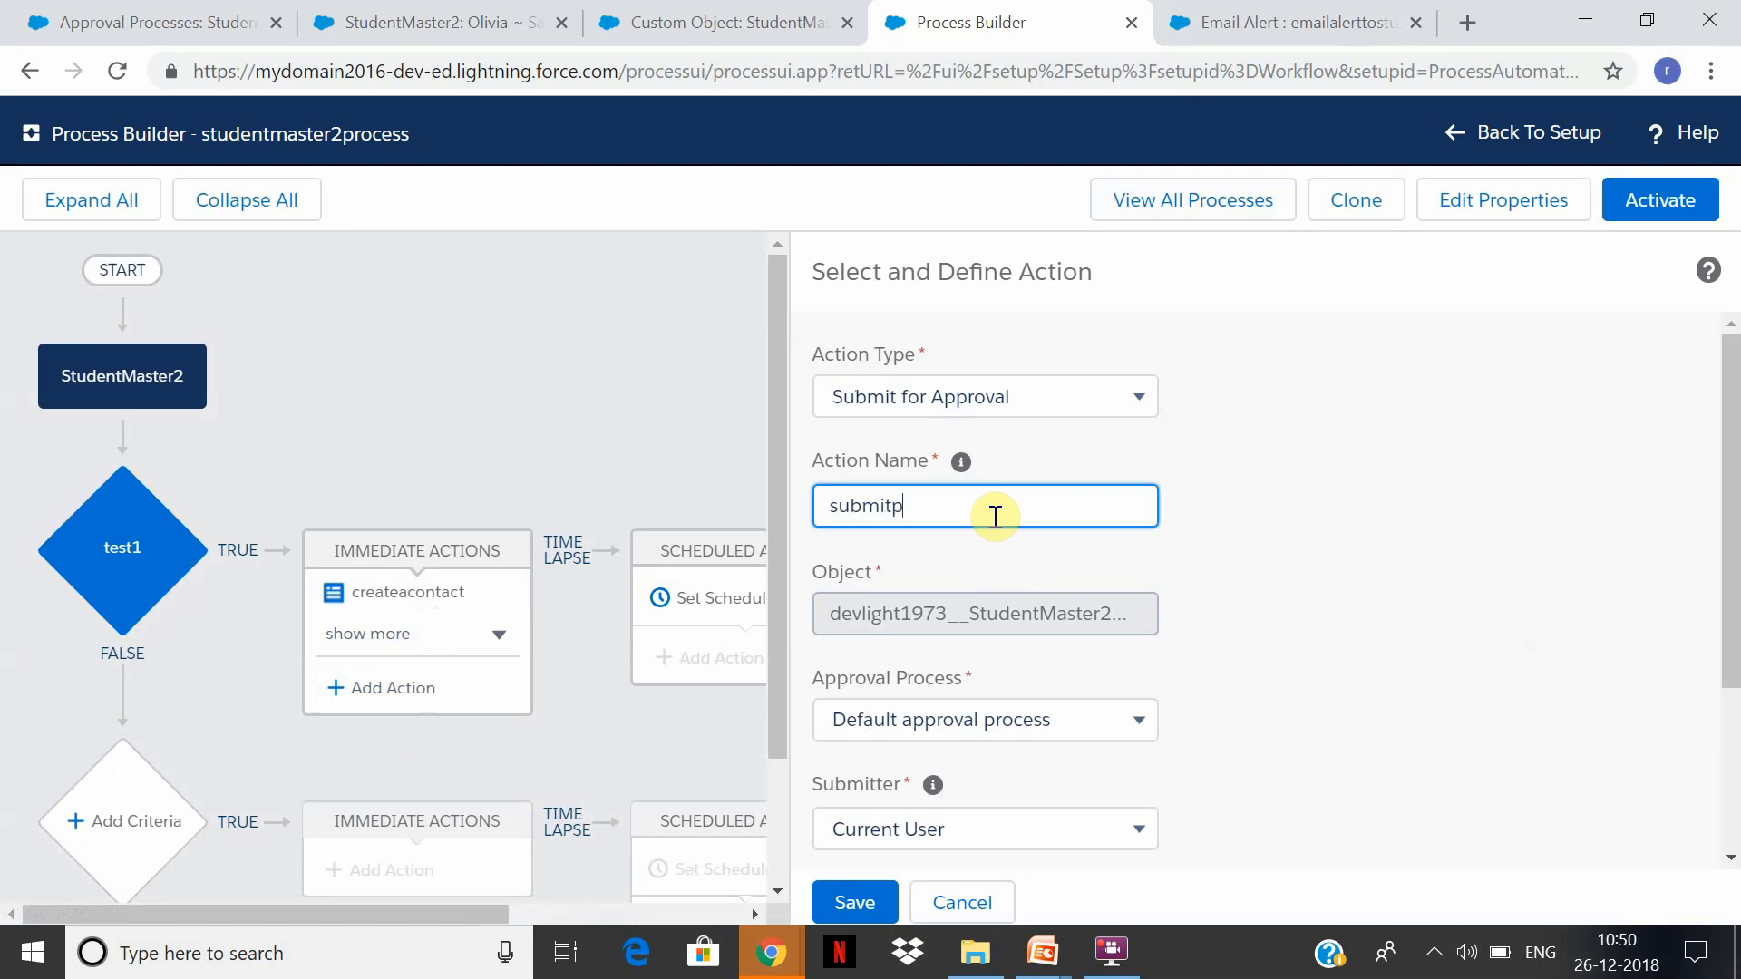
pyautogui.press('Tab')
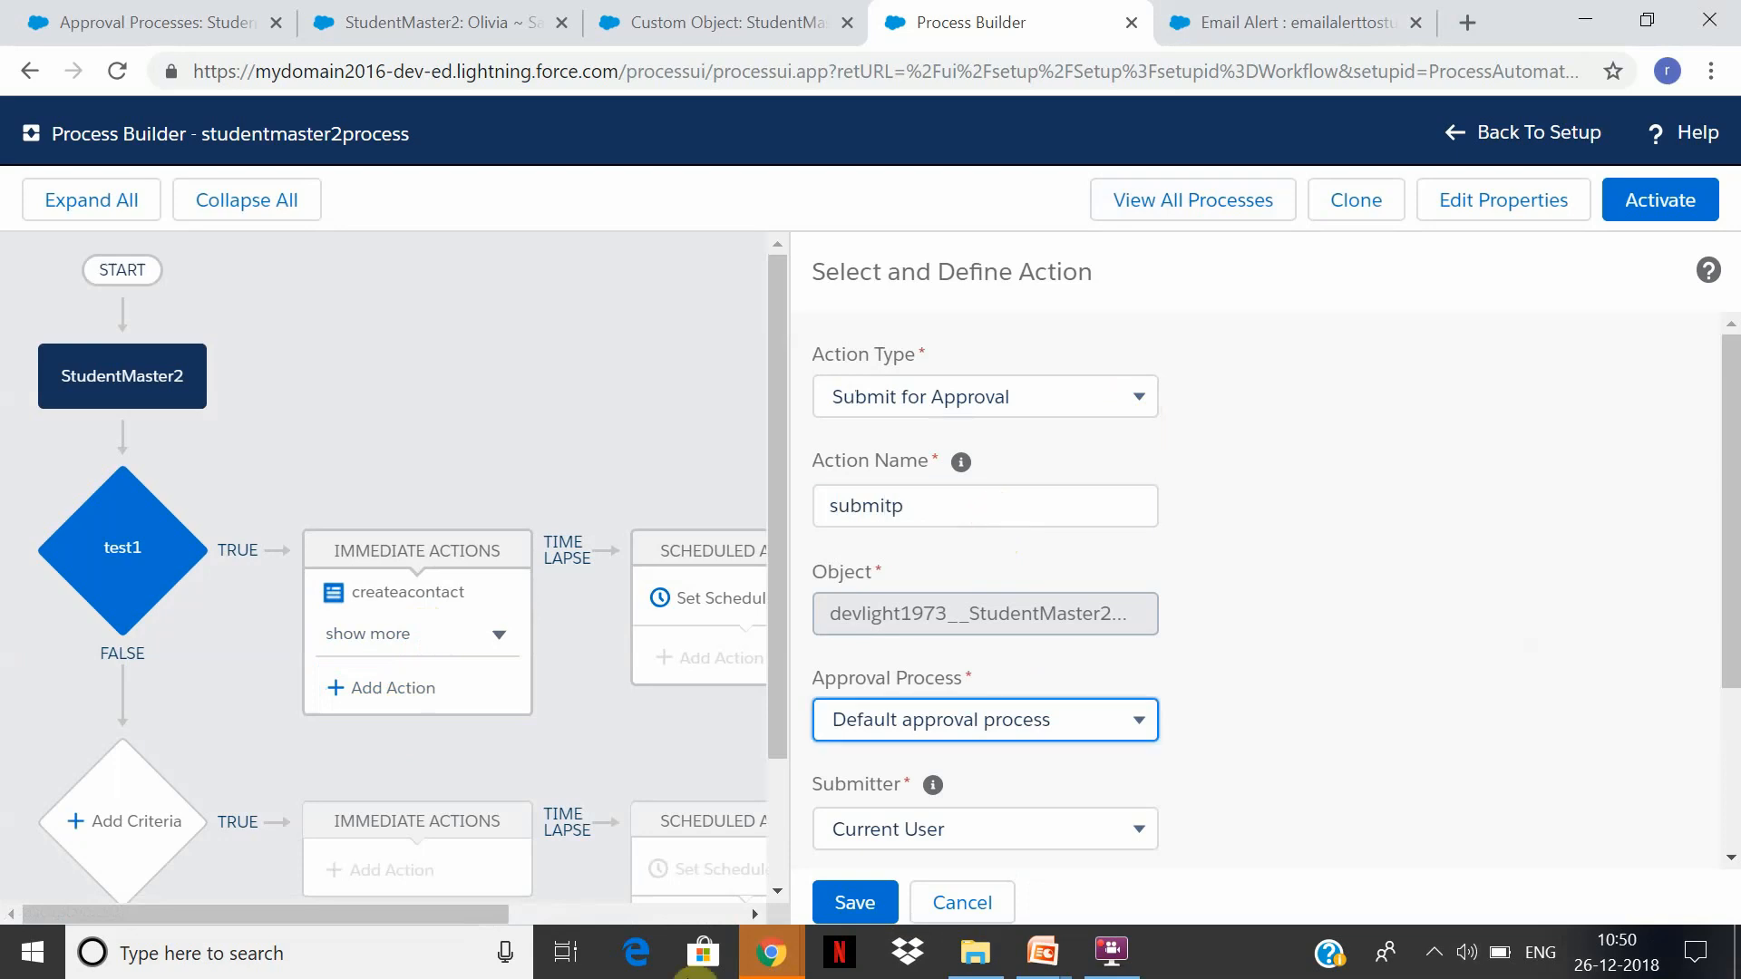
# Set the submitp action to use a specific approval process and search for "Stu".
pyautogui.click(1066, 736)
pyautogui.click(1065, 773)
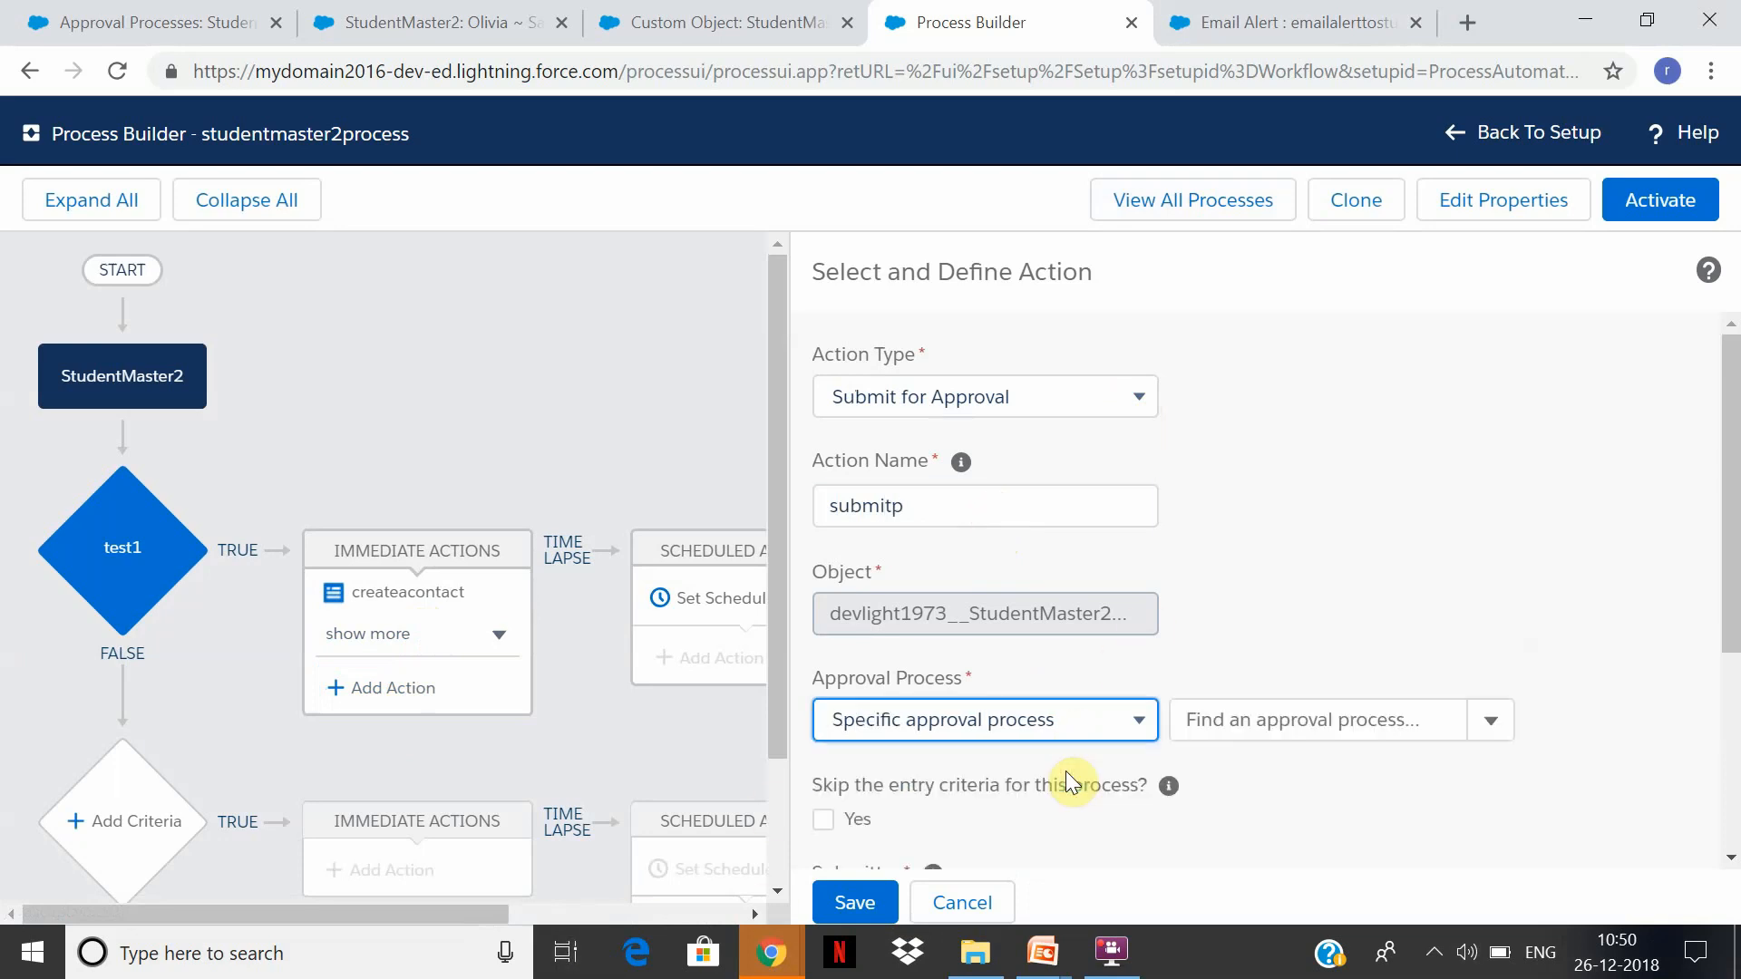
pyautogui.click(1372, 722)
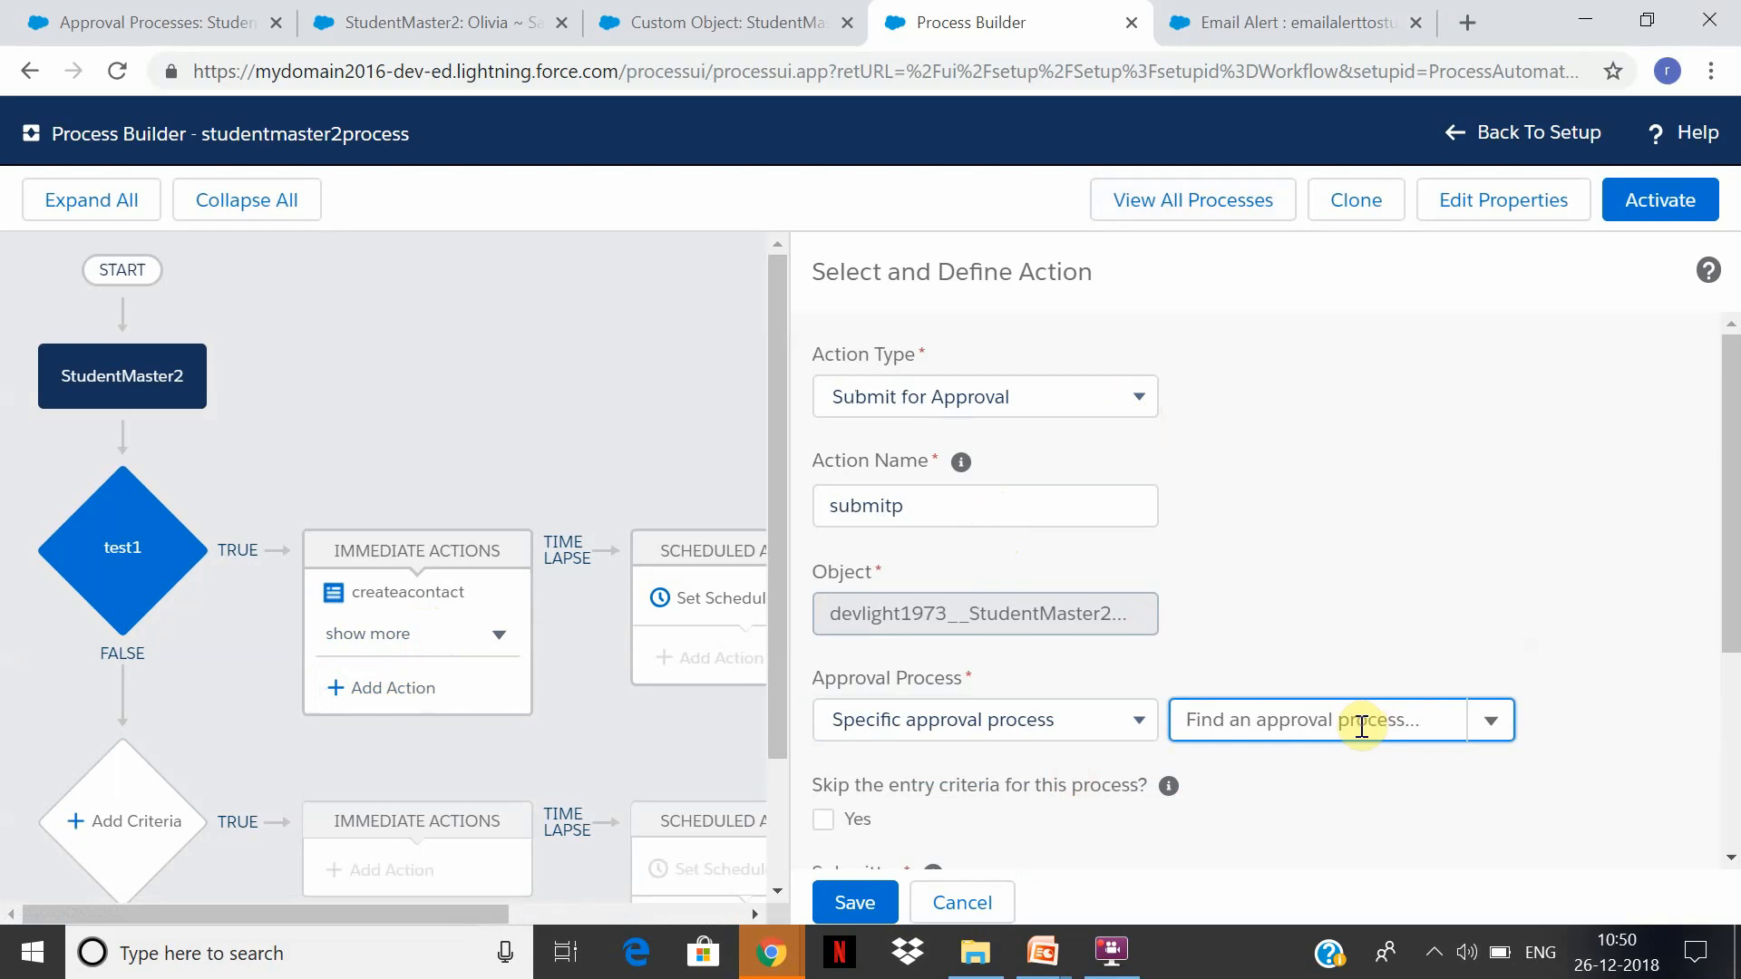
pyautogui.write('Stu')
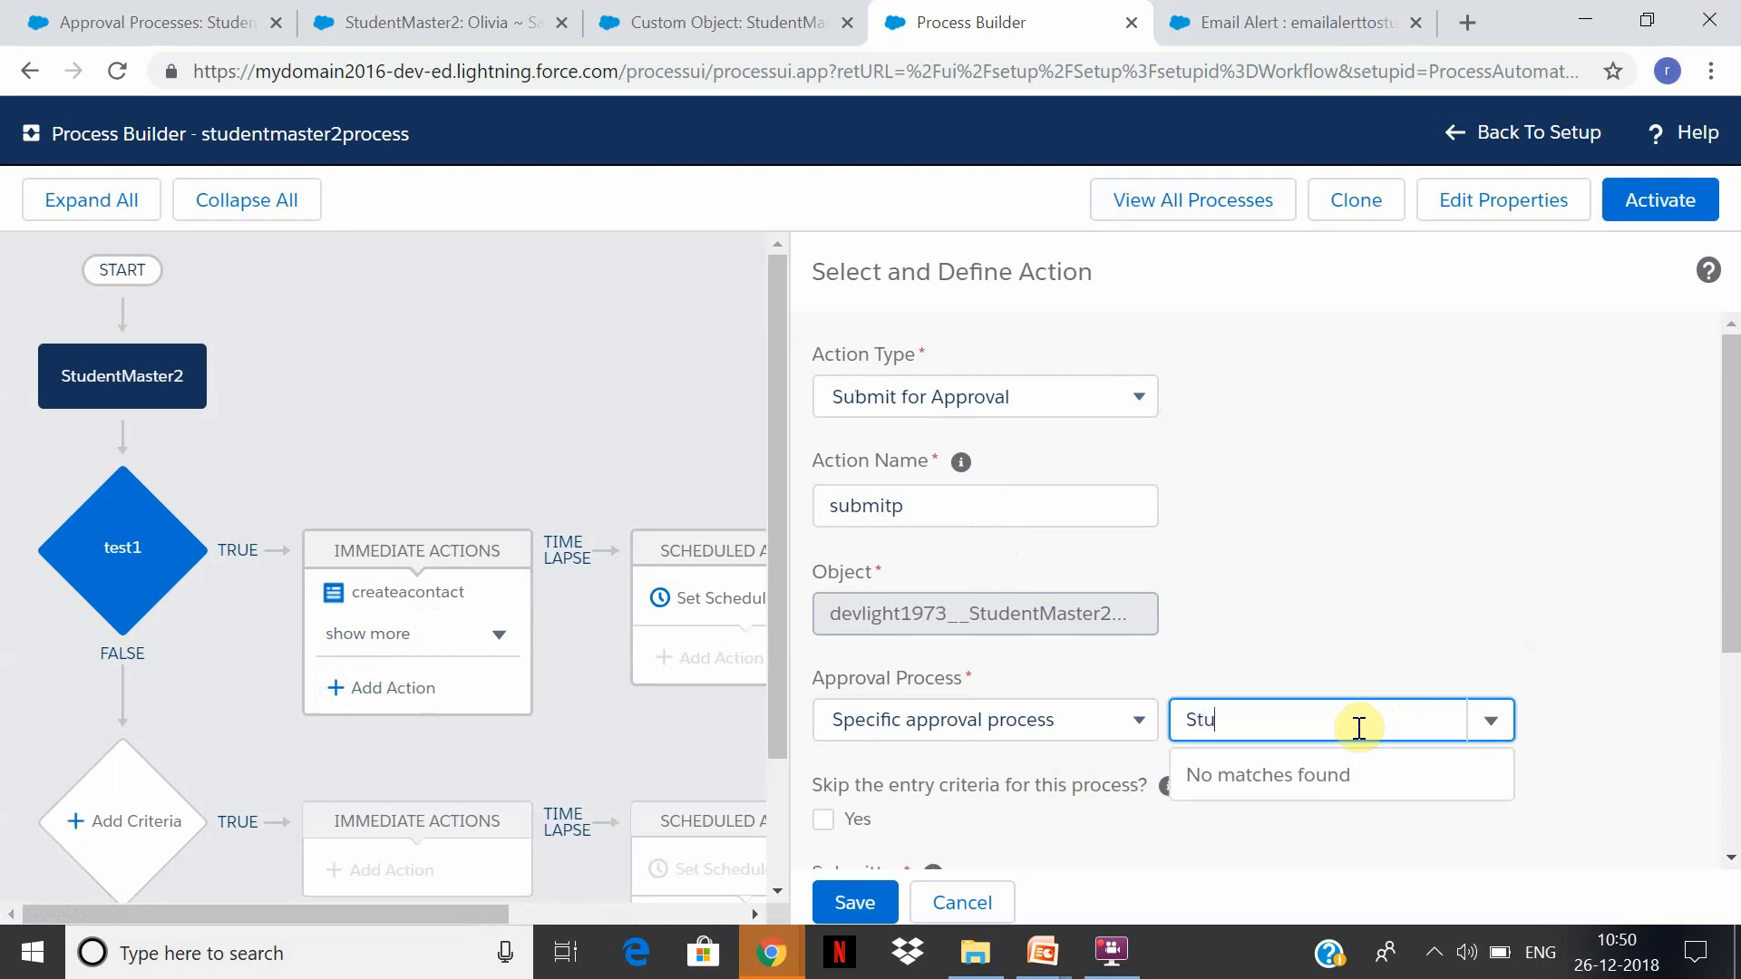
pyautogui.press('Tab')
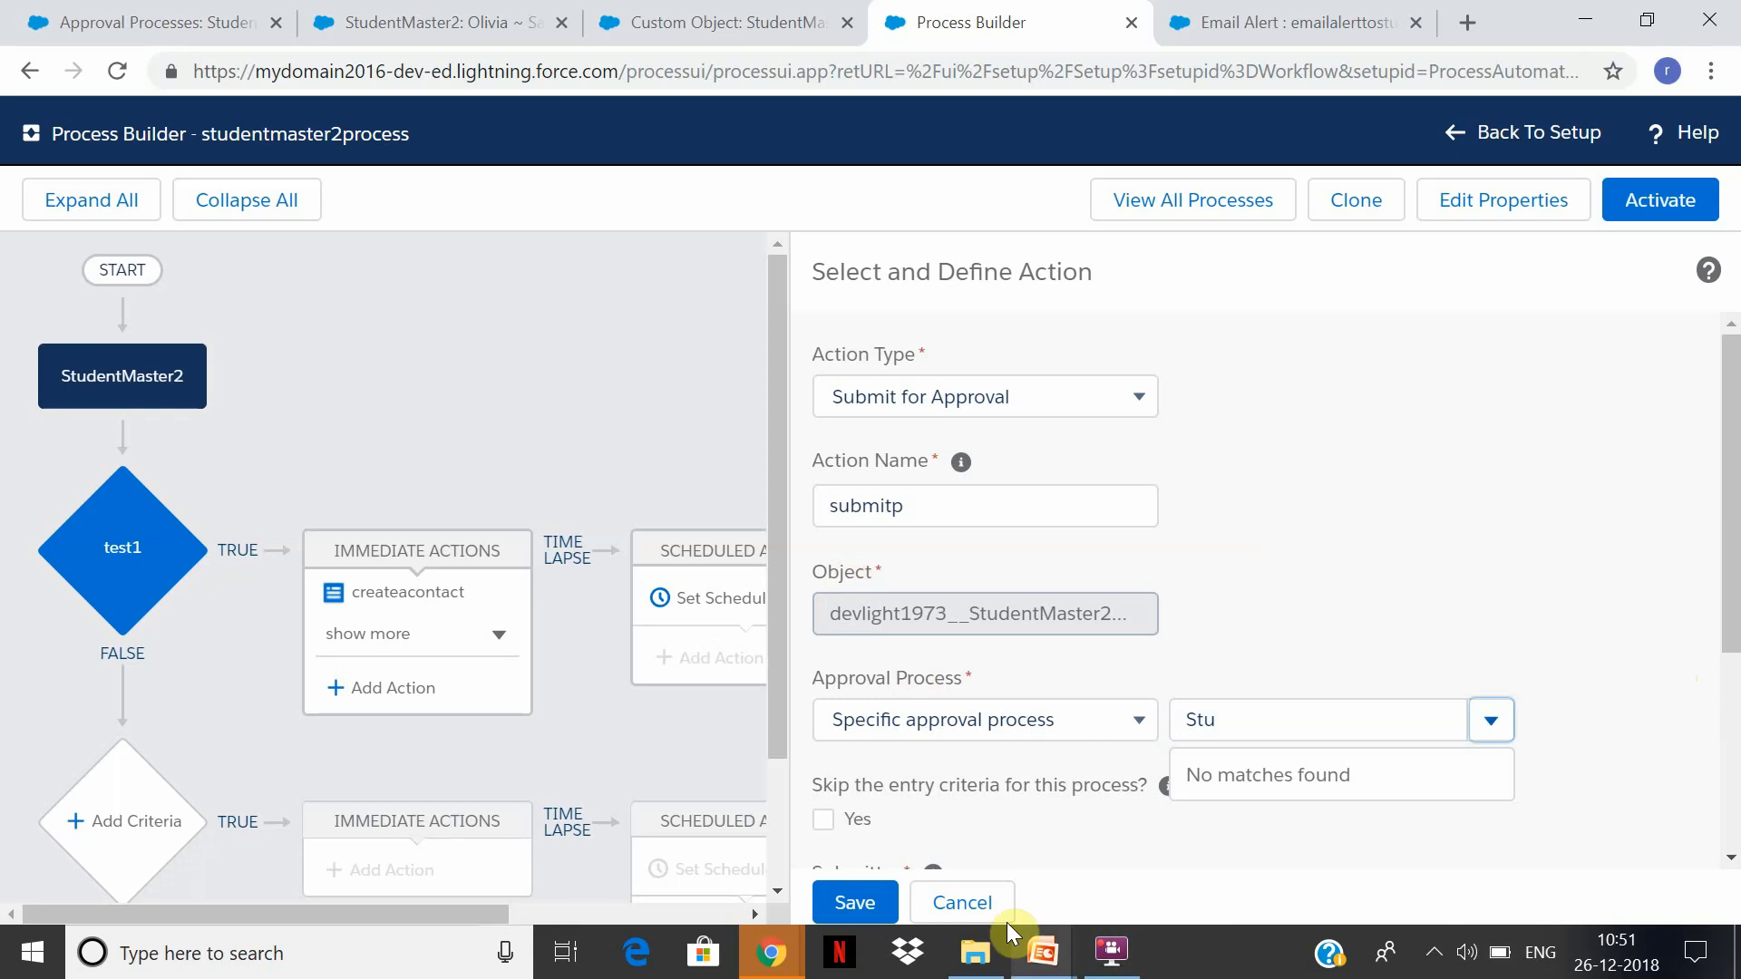
# Discard the unsaved submitp action, activate studentmaster2process and return to Setup.
pyautogui.click(971, 910)
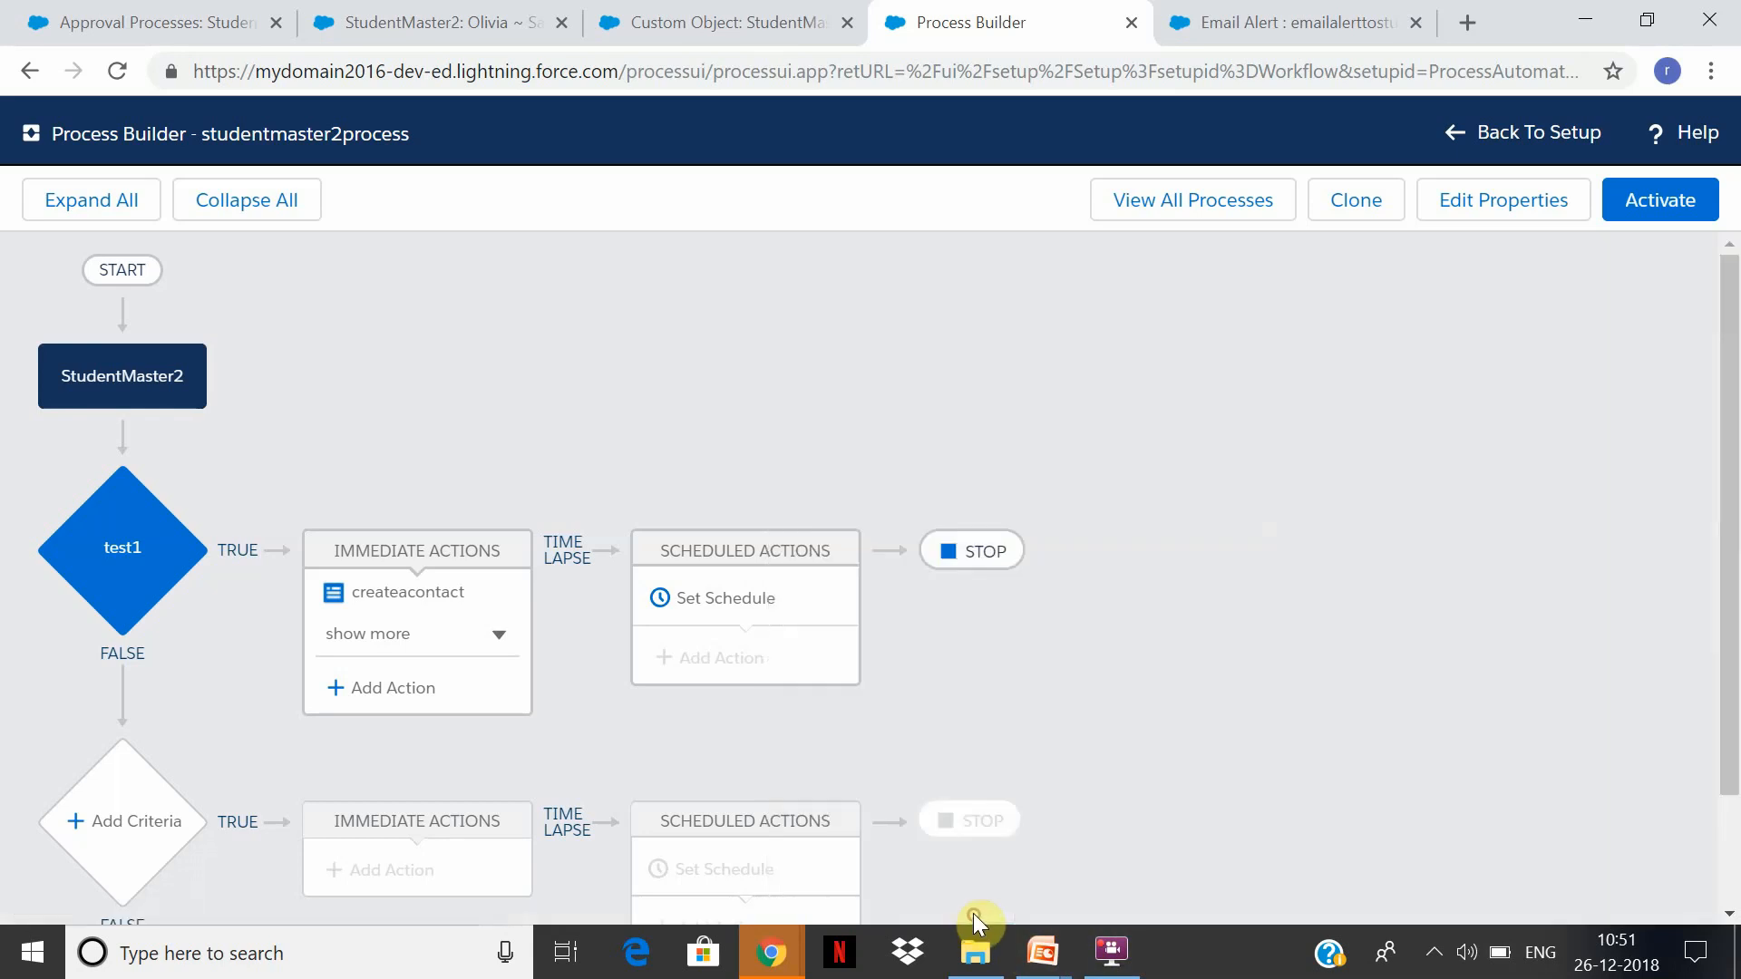
pyautogui.click(375, 691)
pyautogui.click(397, 638)
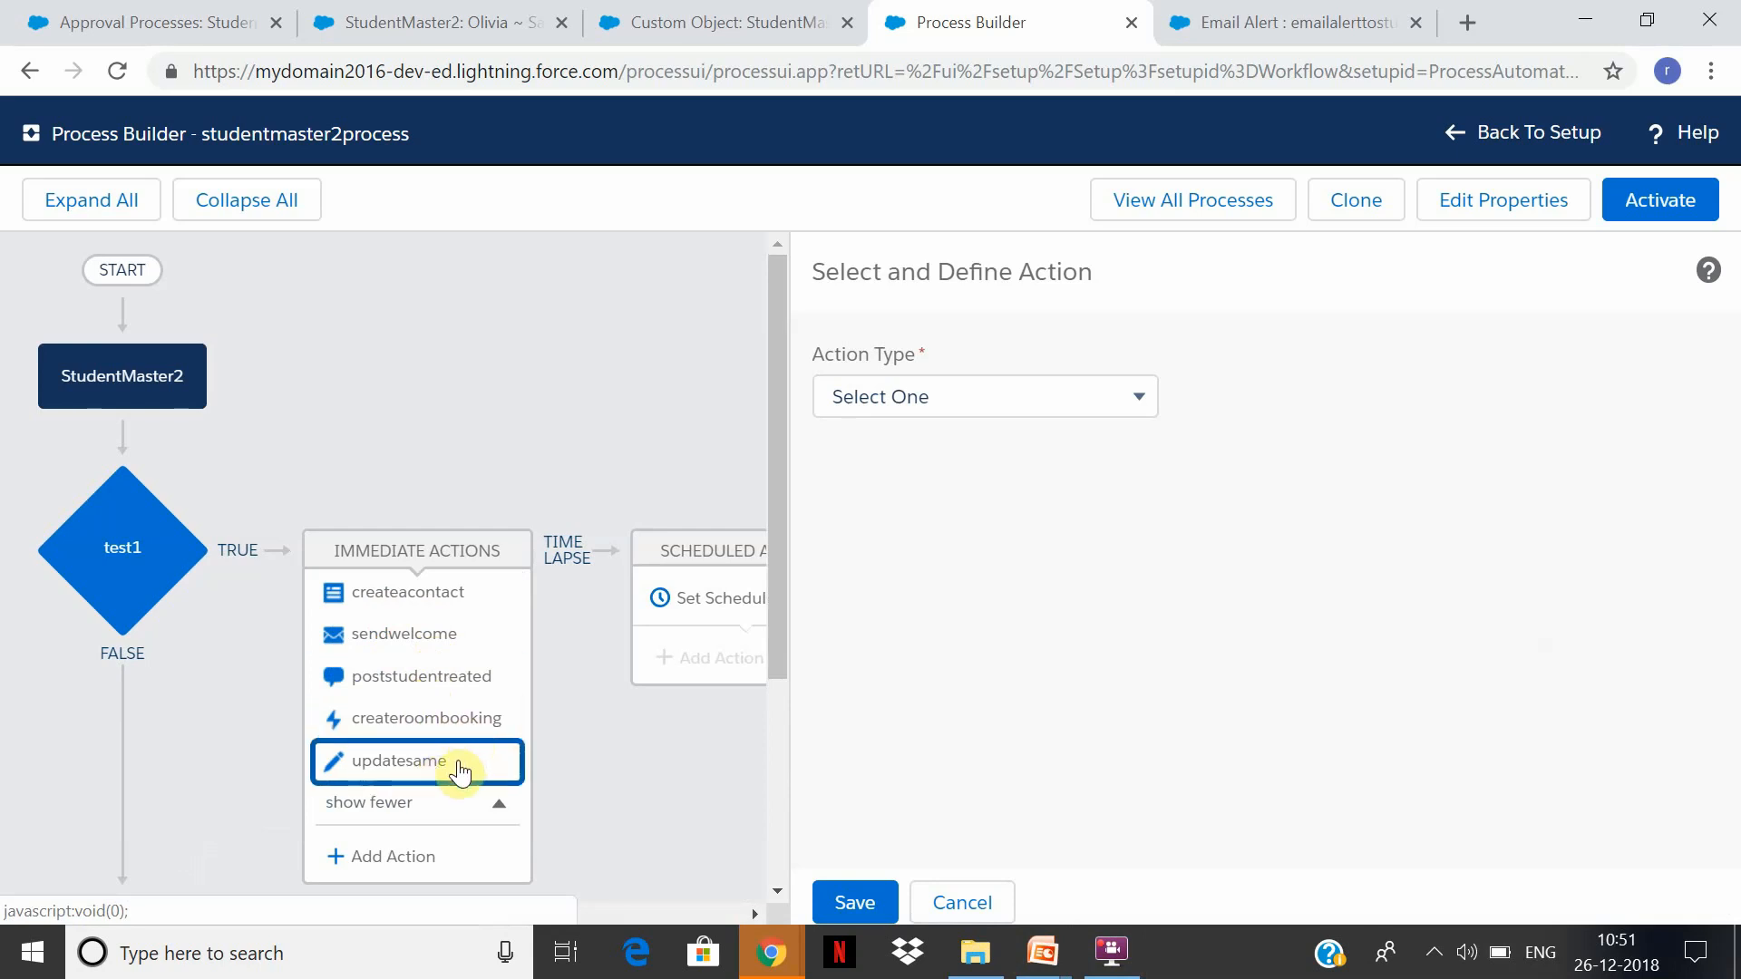
pyautogui.click(1663, 205)
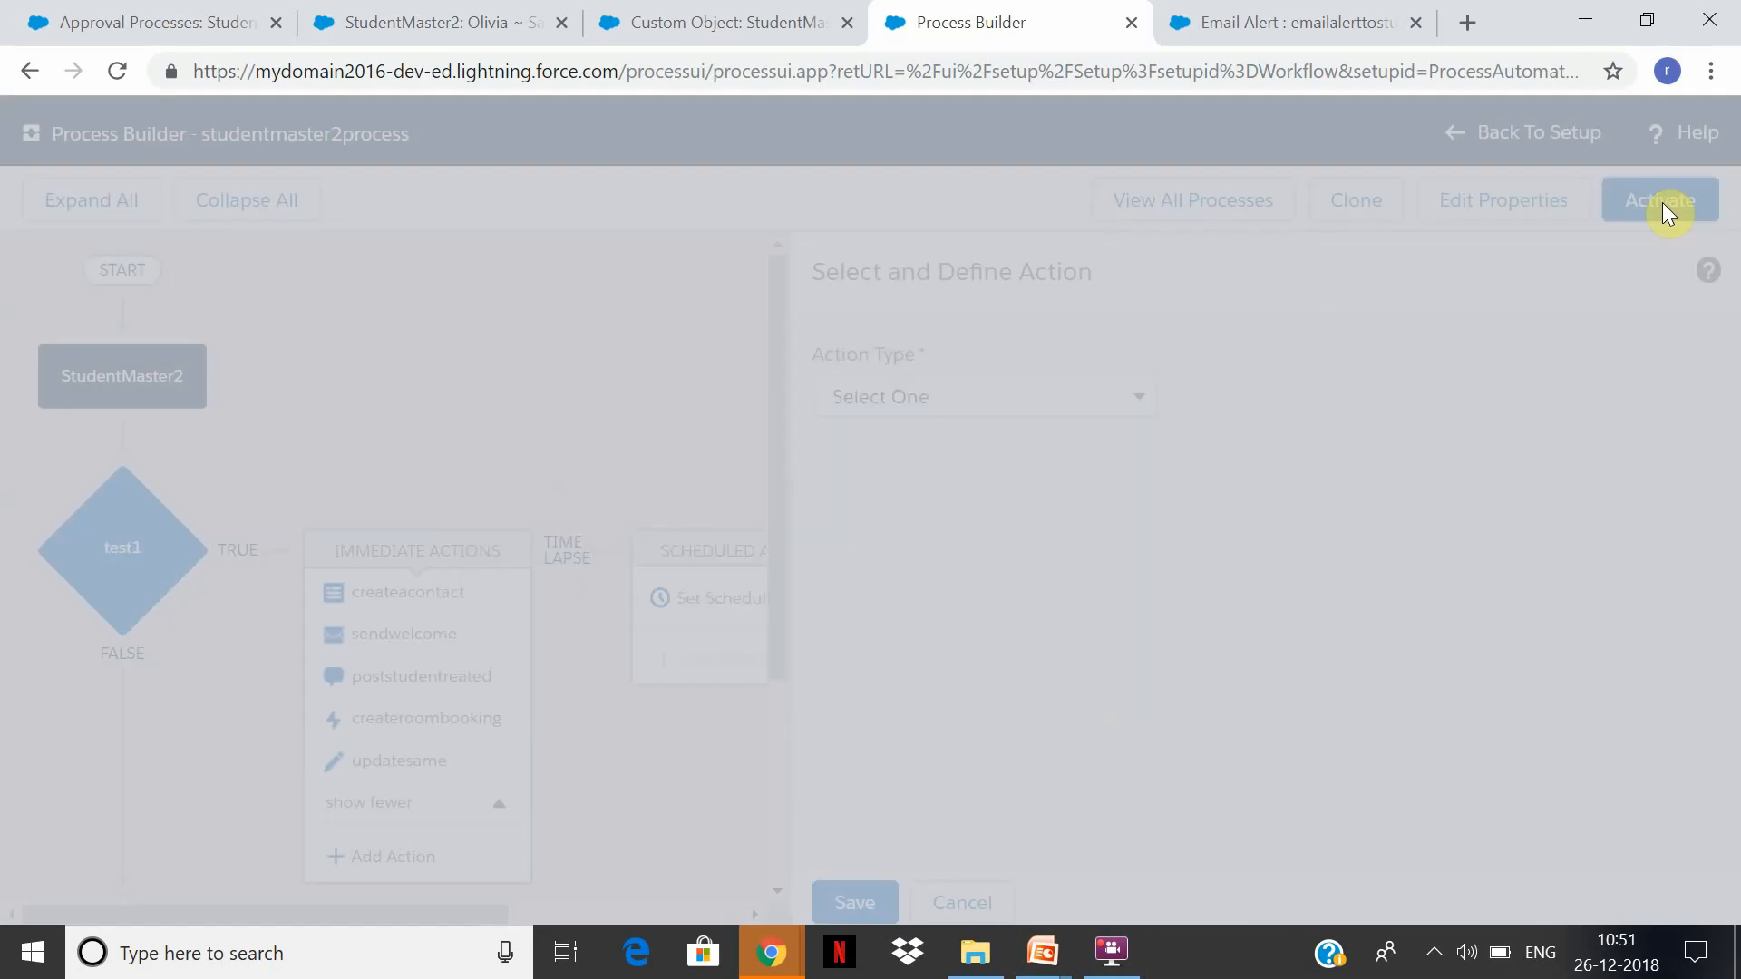
pyautogui.click(1230, 664)
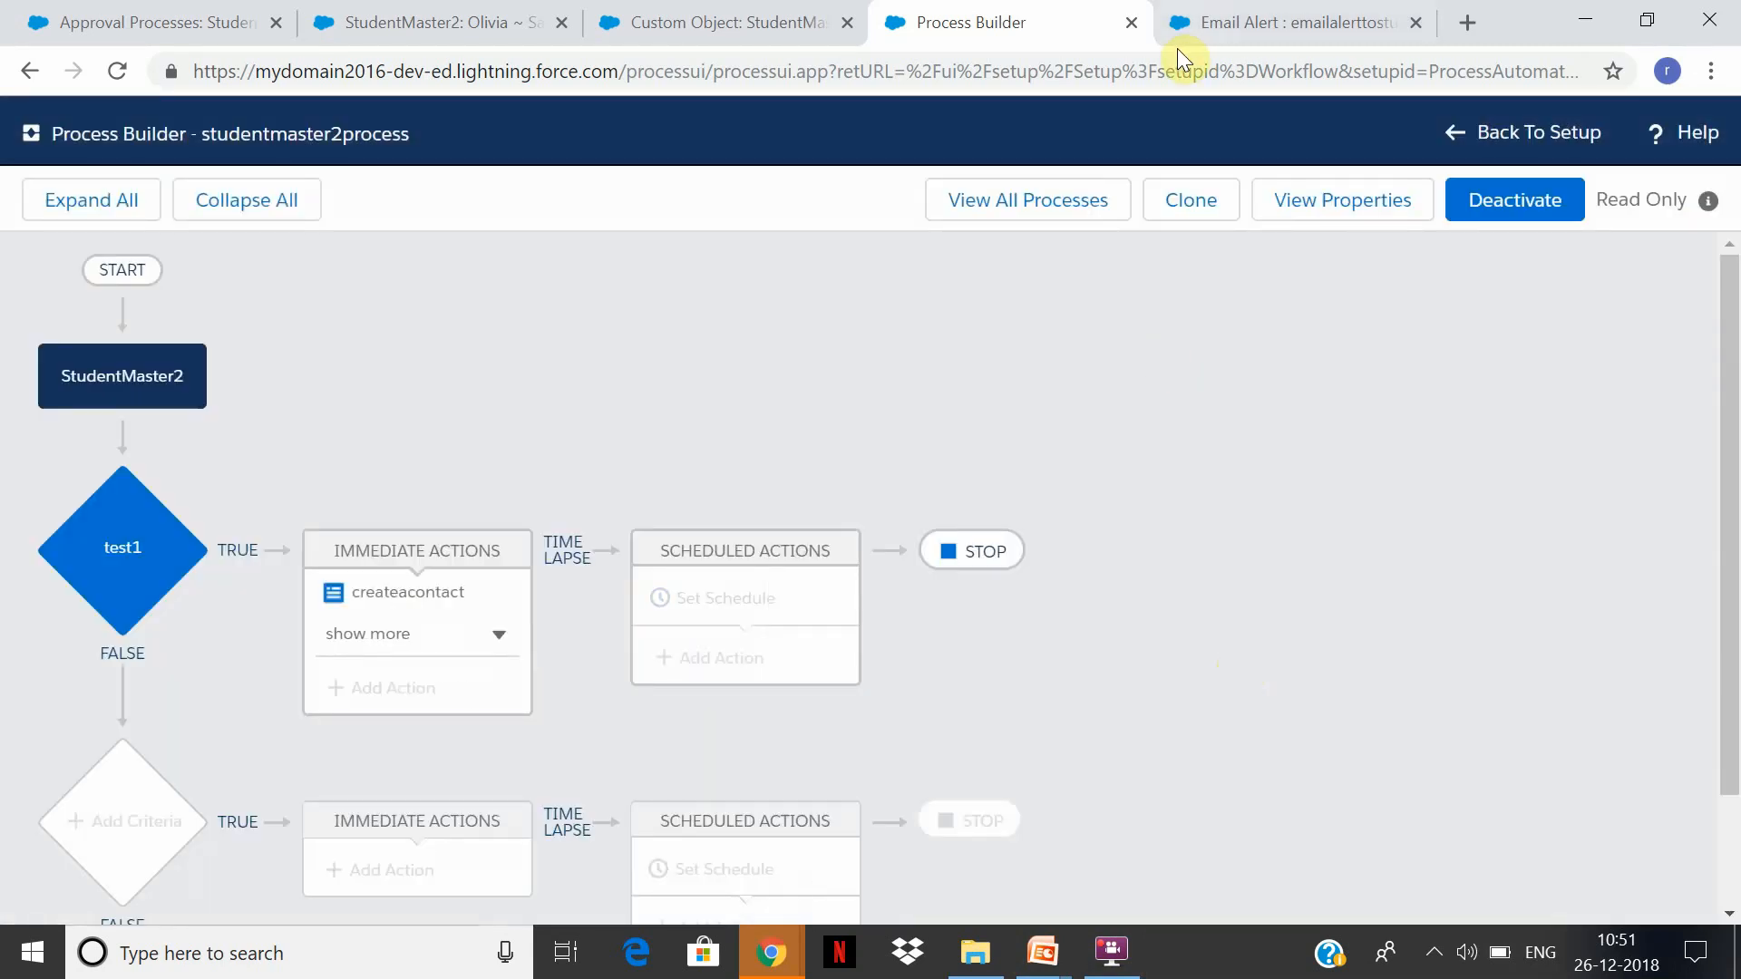
pyautogui.click(1540, 133)
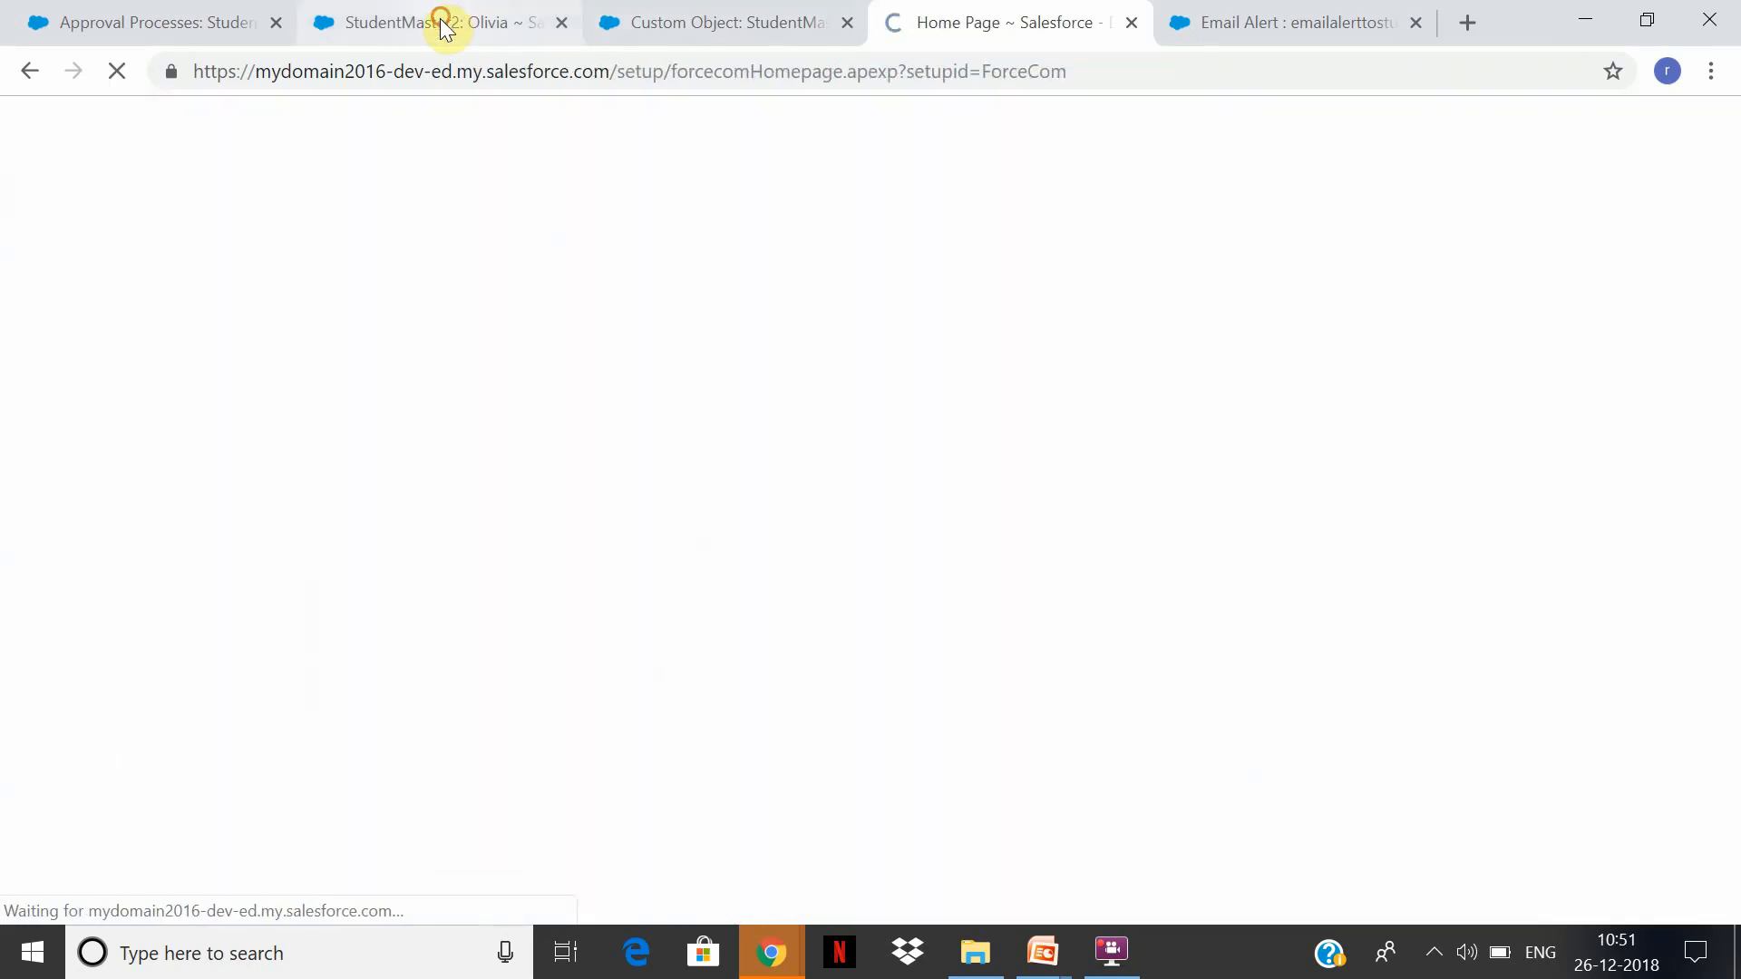
# Start a new StudentMaster2 record with the student's name, age 19 and DOJ 12/25/2018.
pyautogui.click(444, 25)
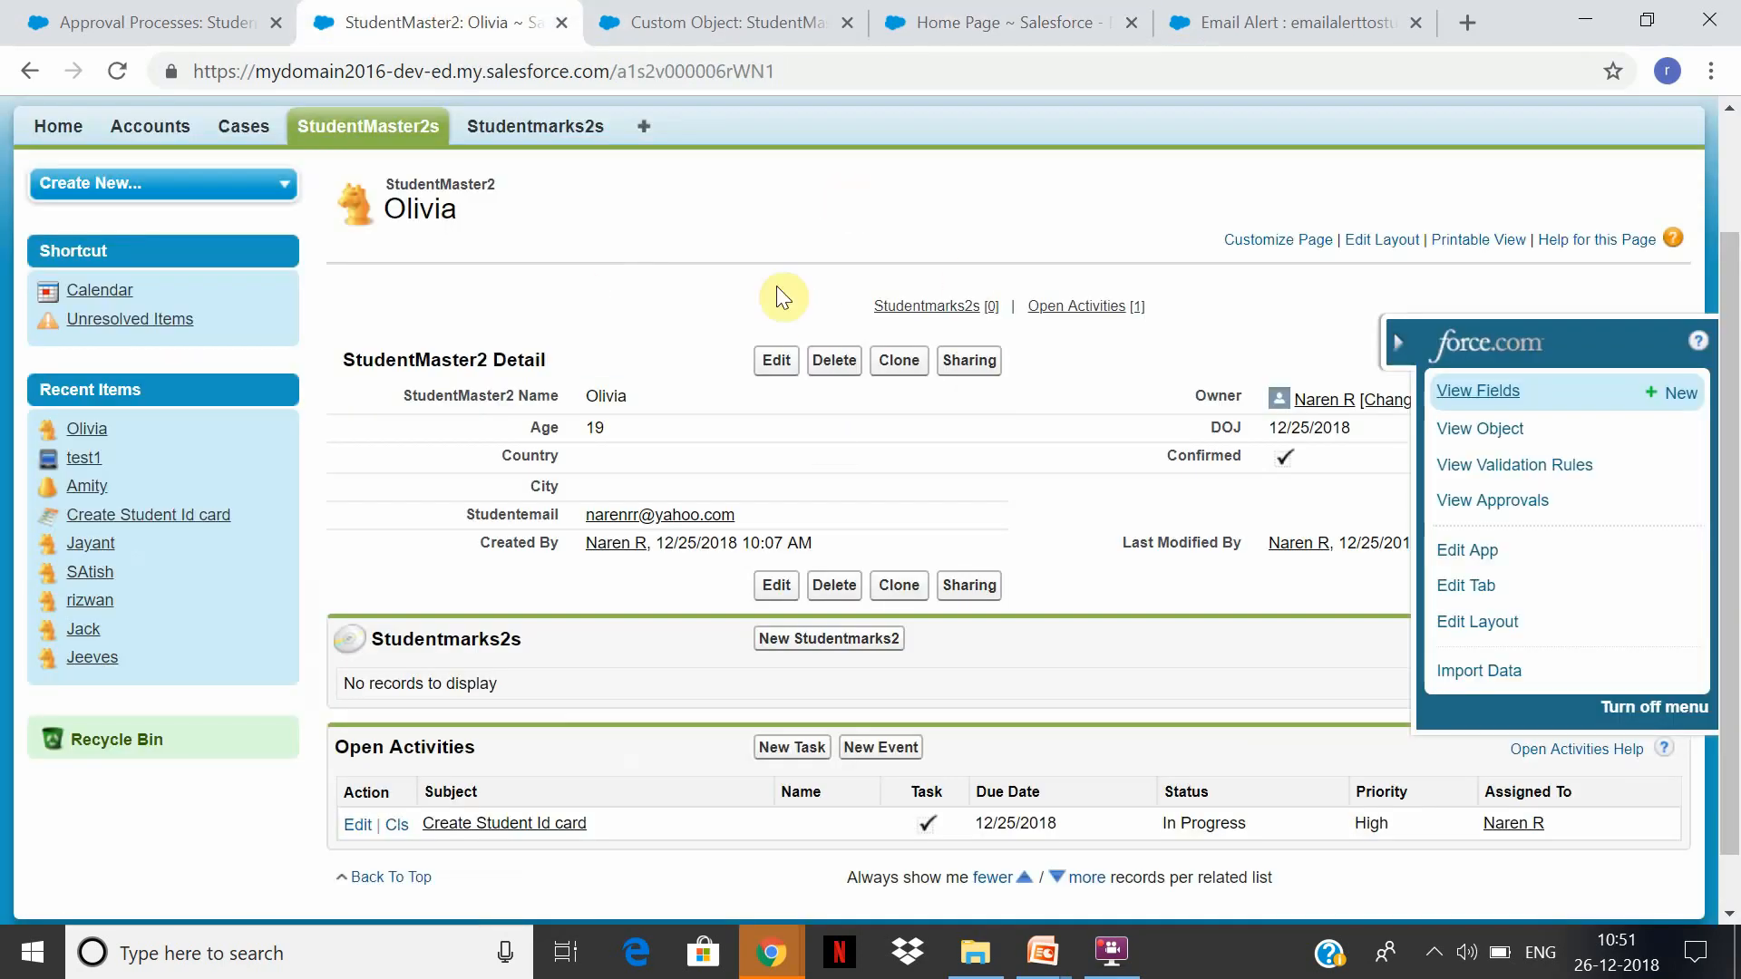
pyautogui.click(412, 129)
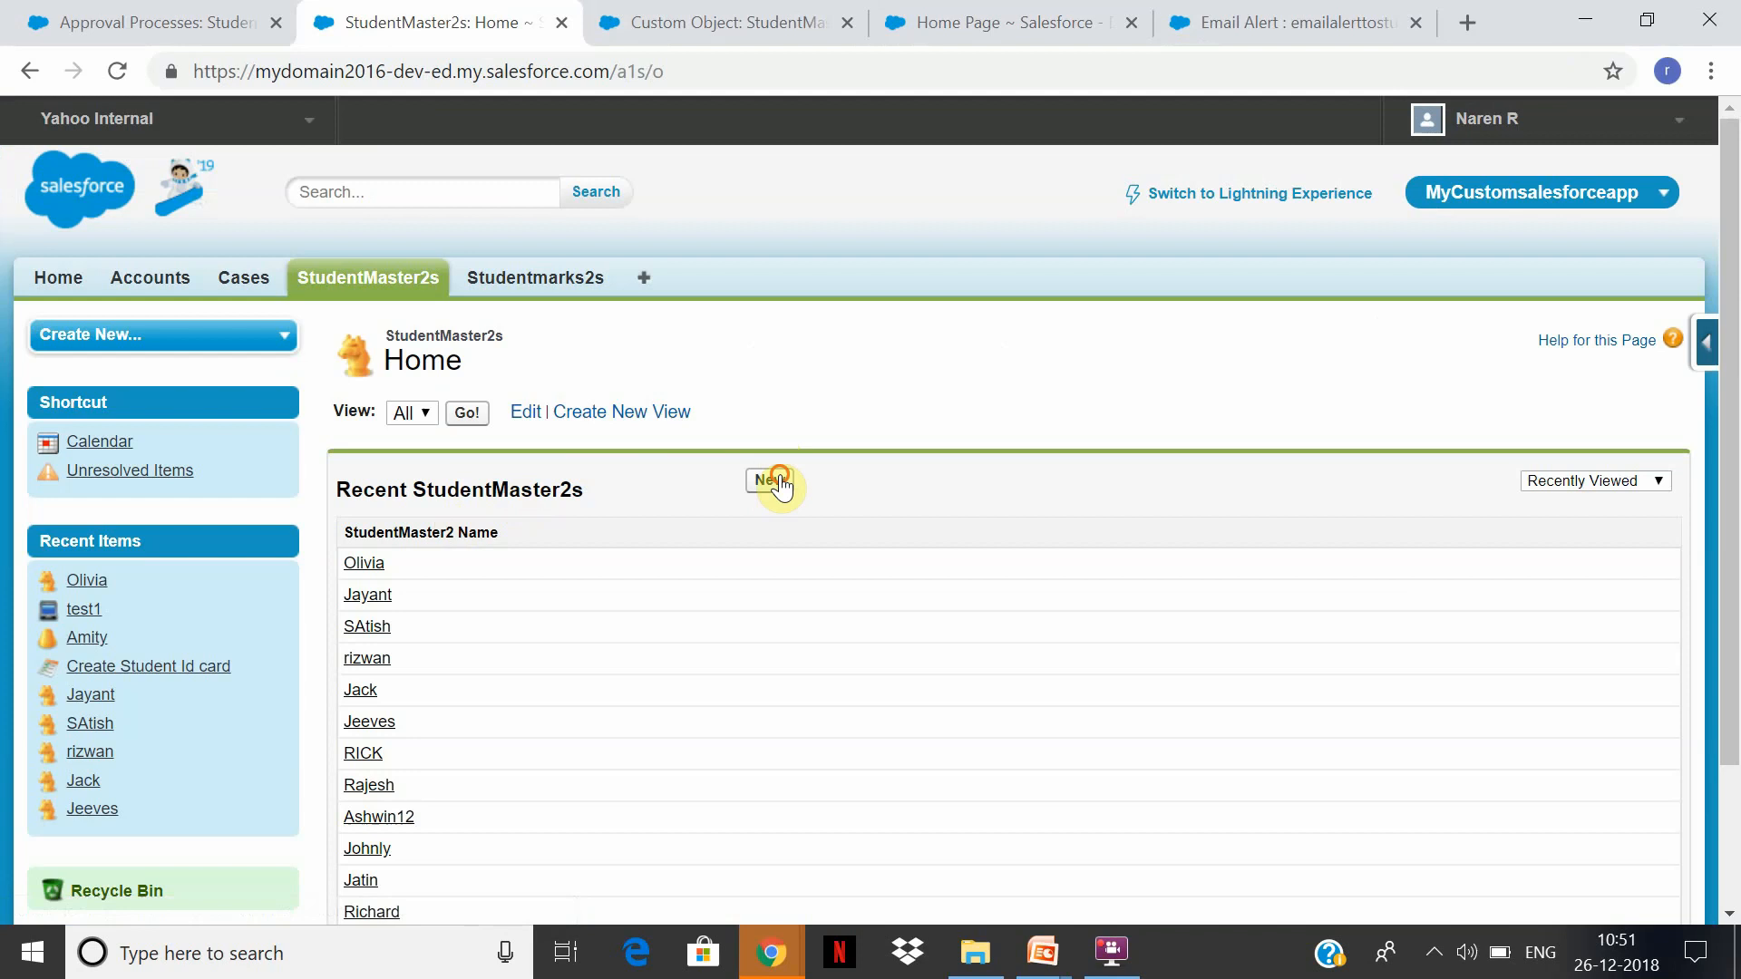
pyautogui.click(778, 482)
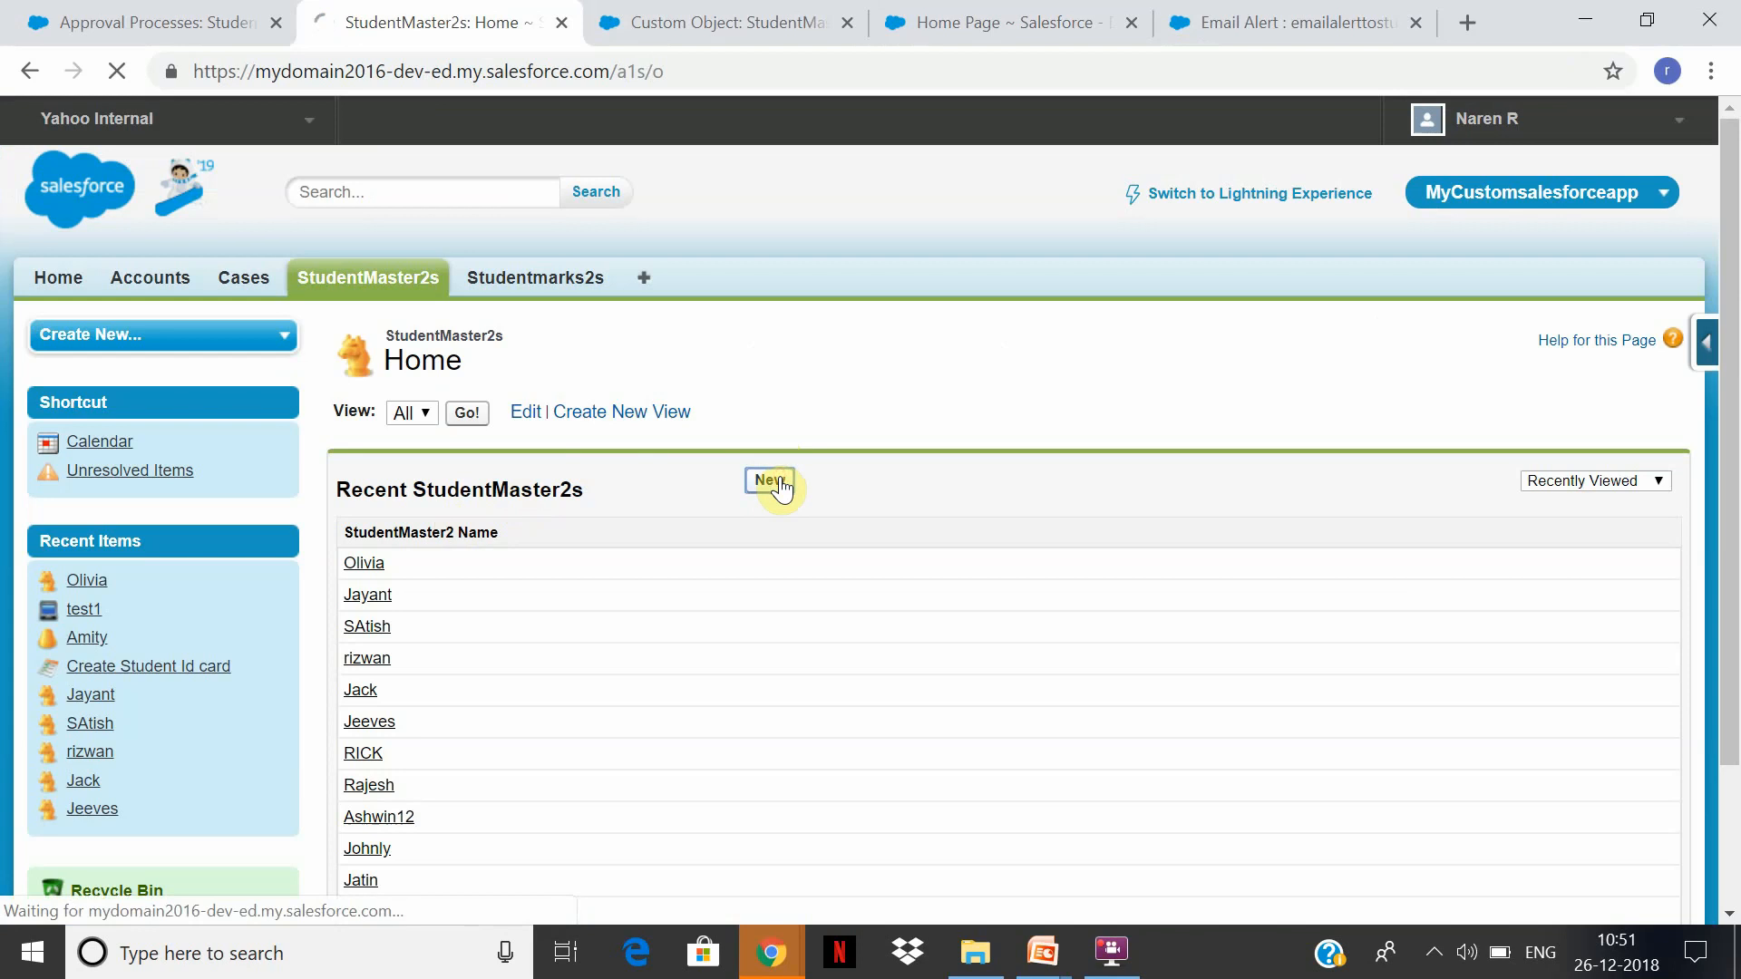
pyautogui.click(725, 519)
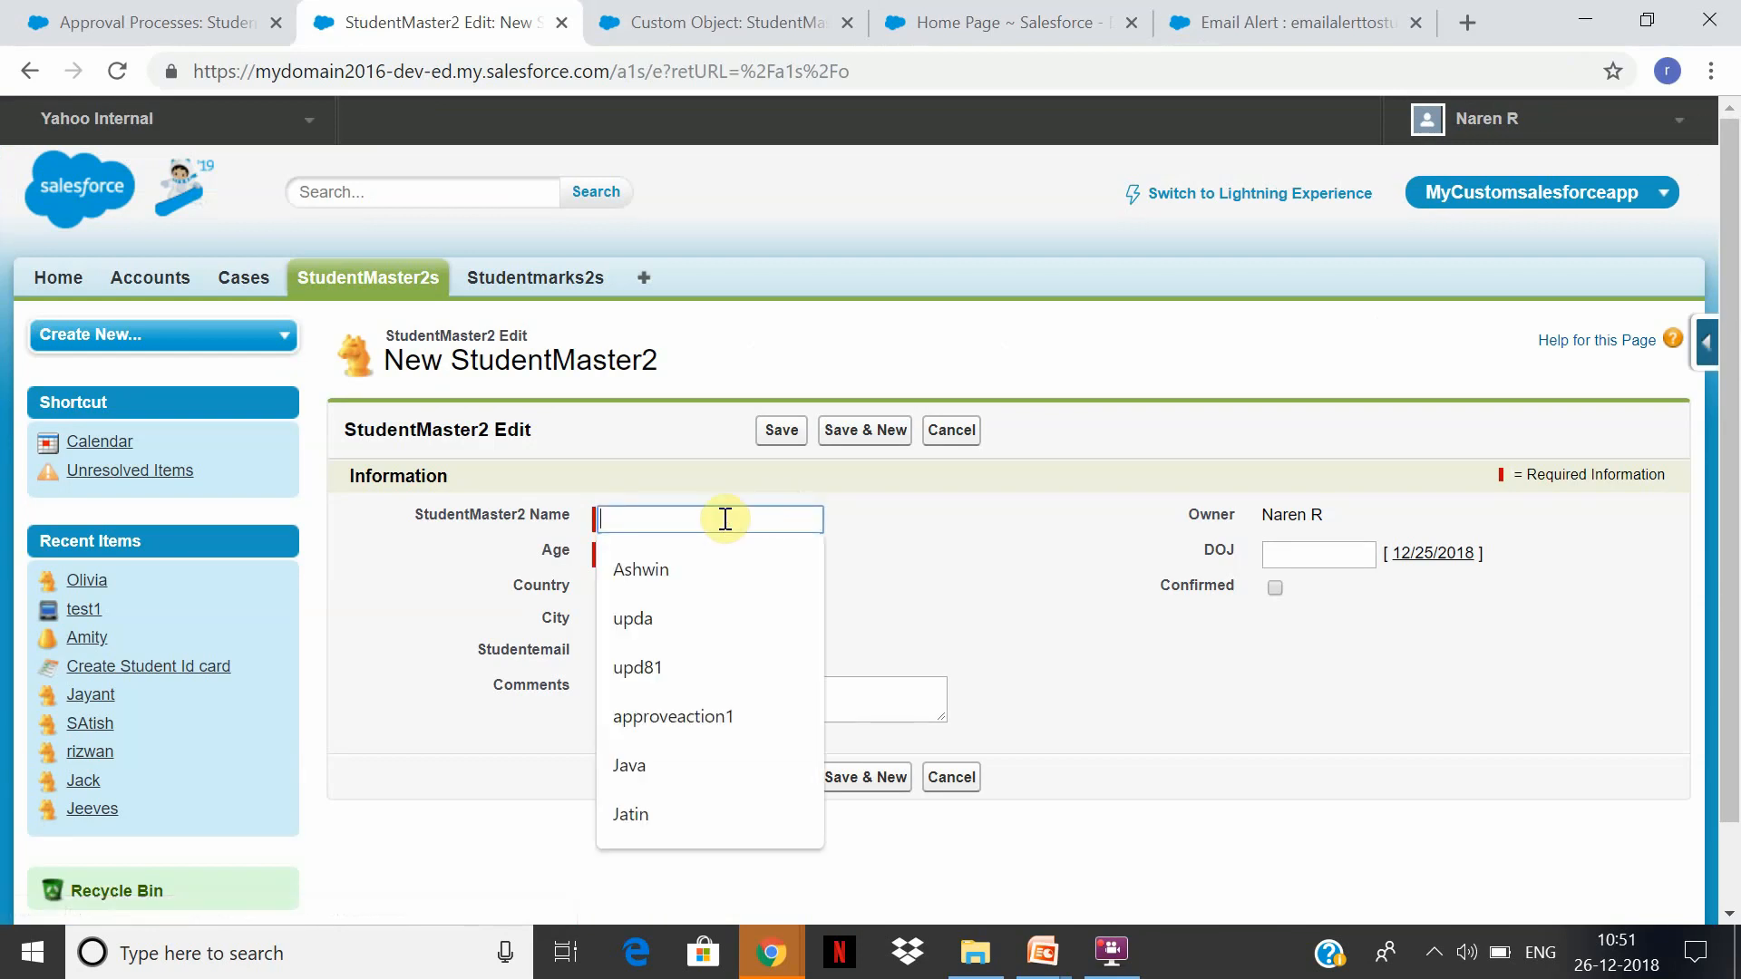
pyautogui.write('Logan')
pyautogui.press('Tab')
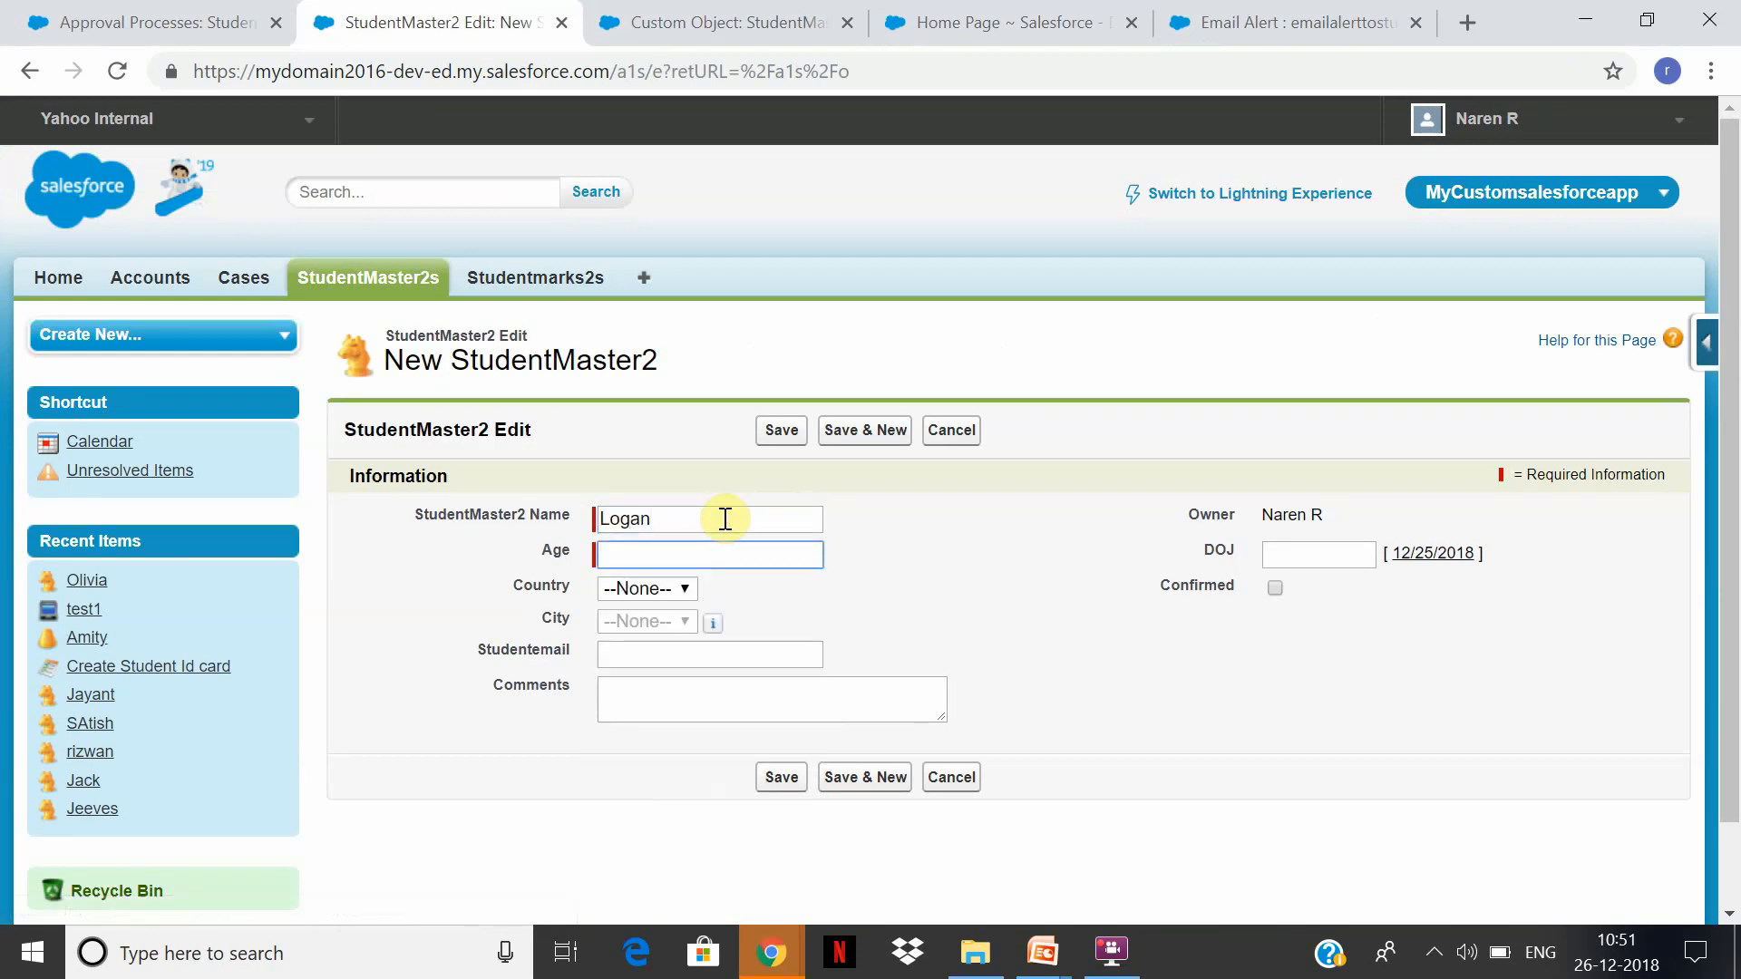
pyautogui.write('19')
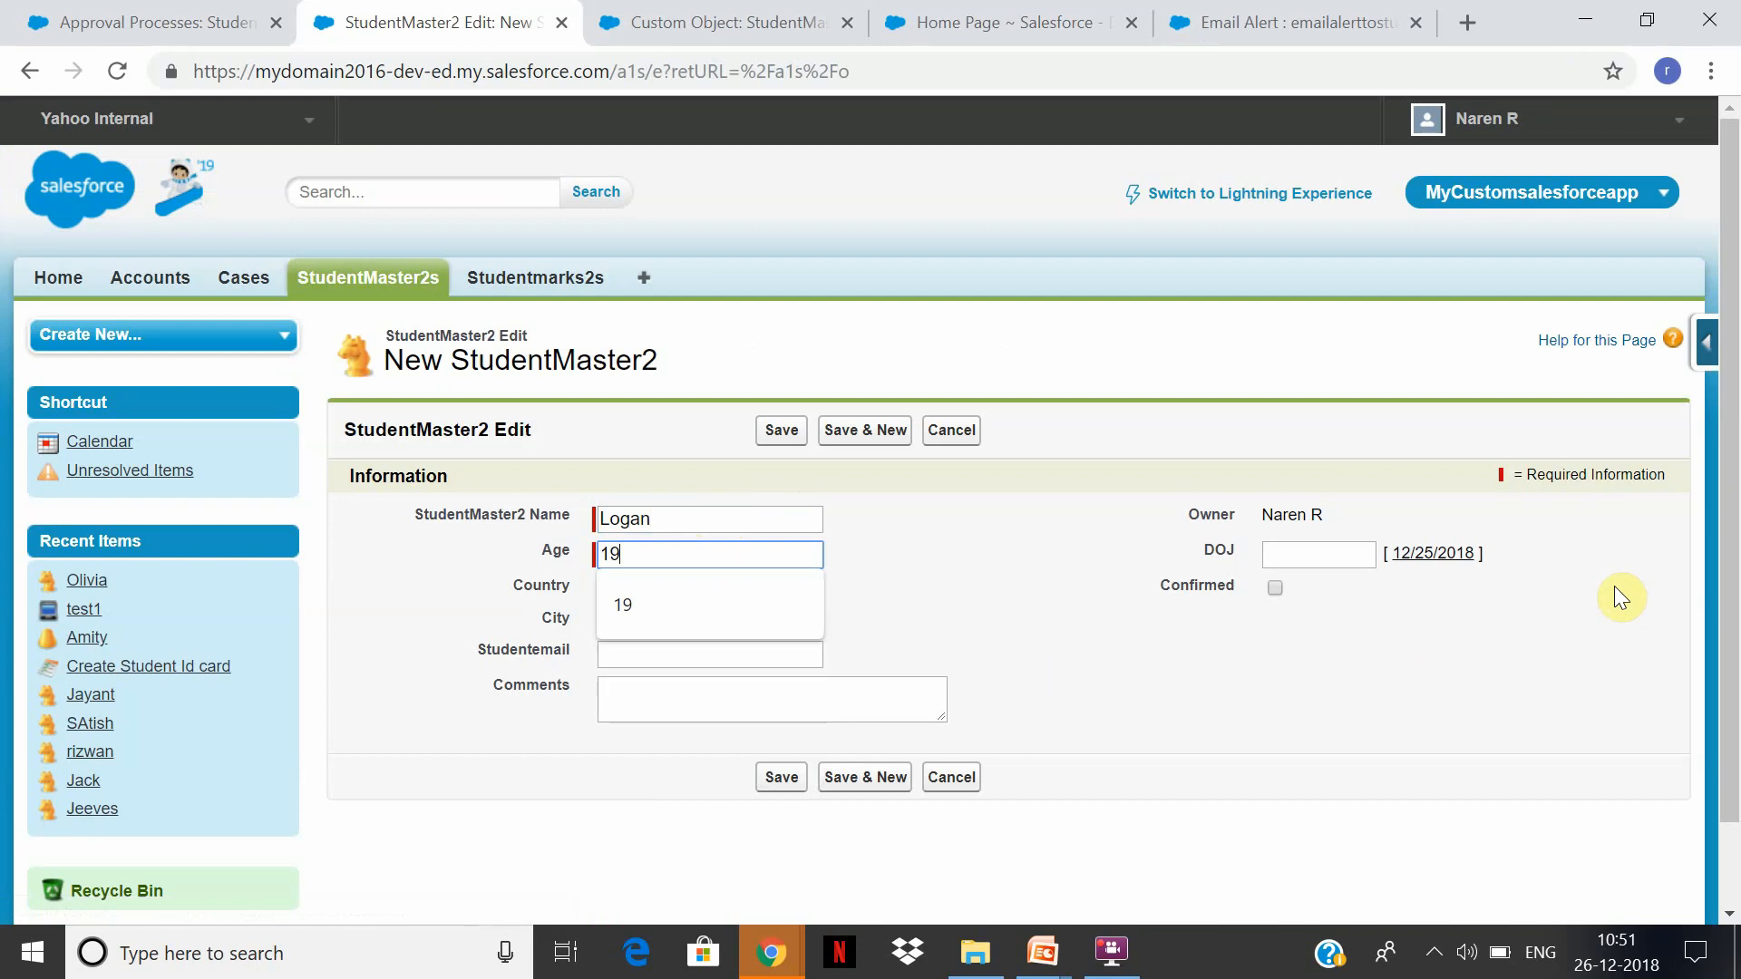
pyautogui.click(1428, 553)
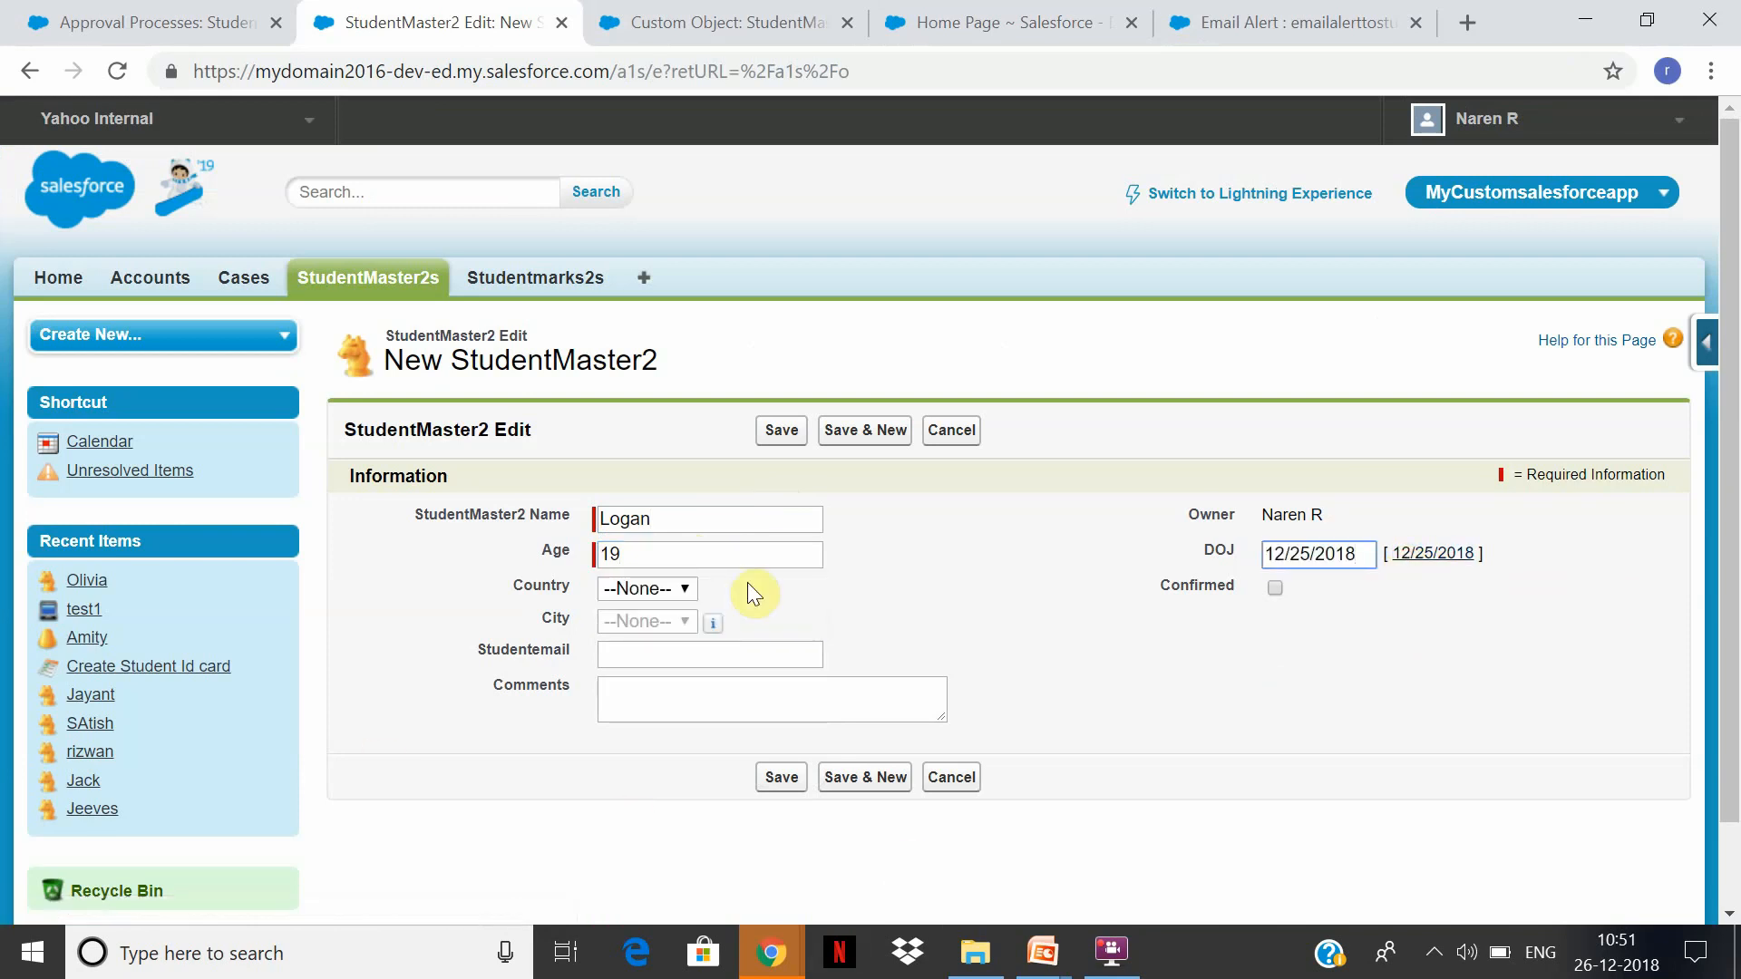
# Fill in the student's email, set Country to USA and City to NewYork, and save the new record.
pyautogui.click(783, 652)
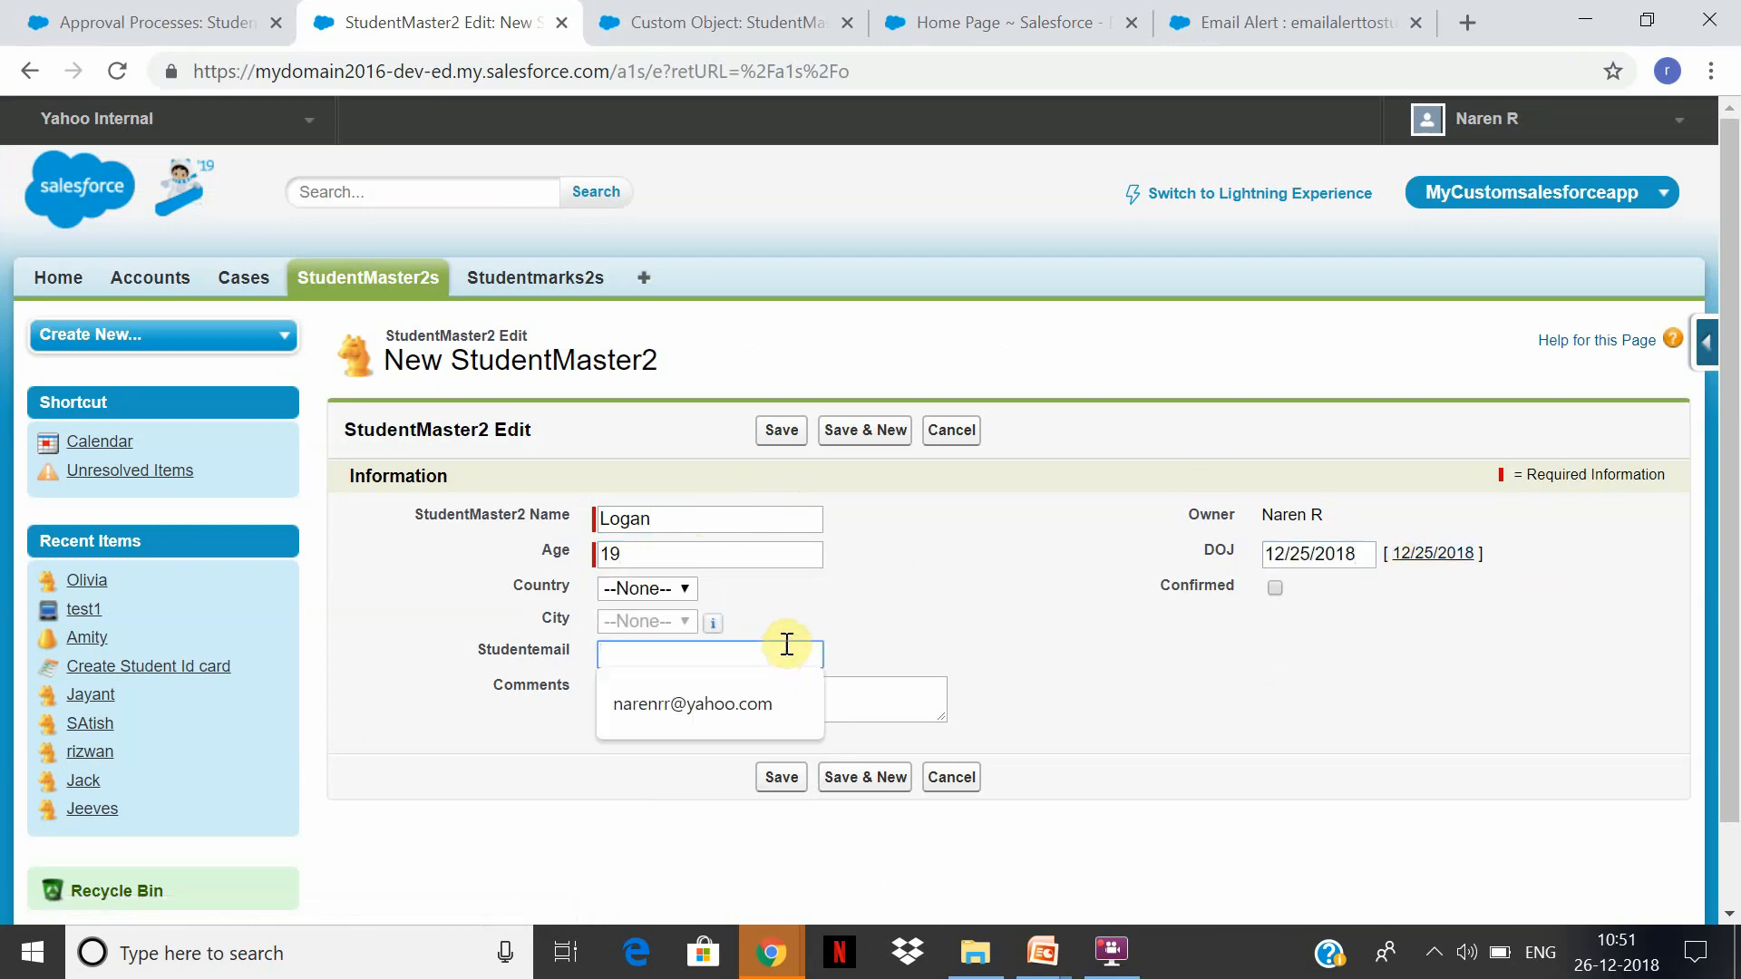
pyautogui.click(629, 704)
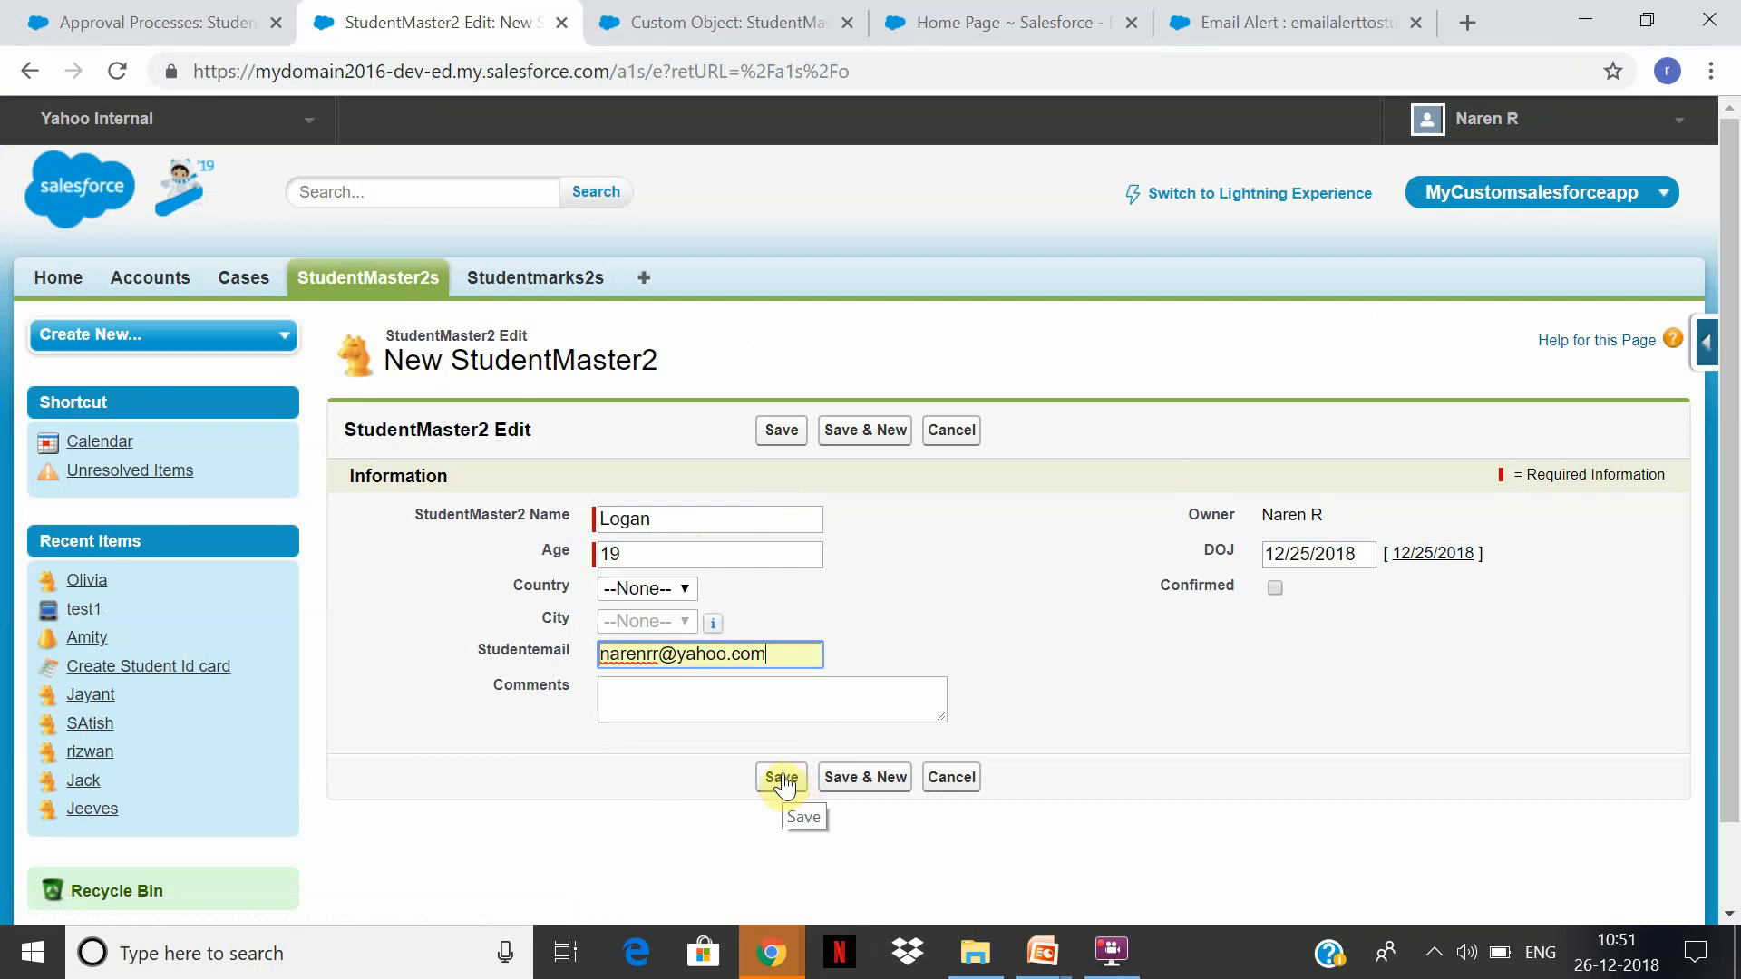
pyautogui.click(682, 592)
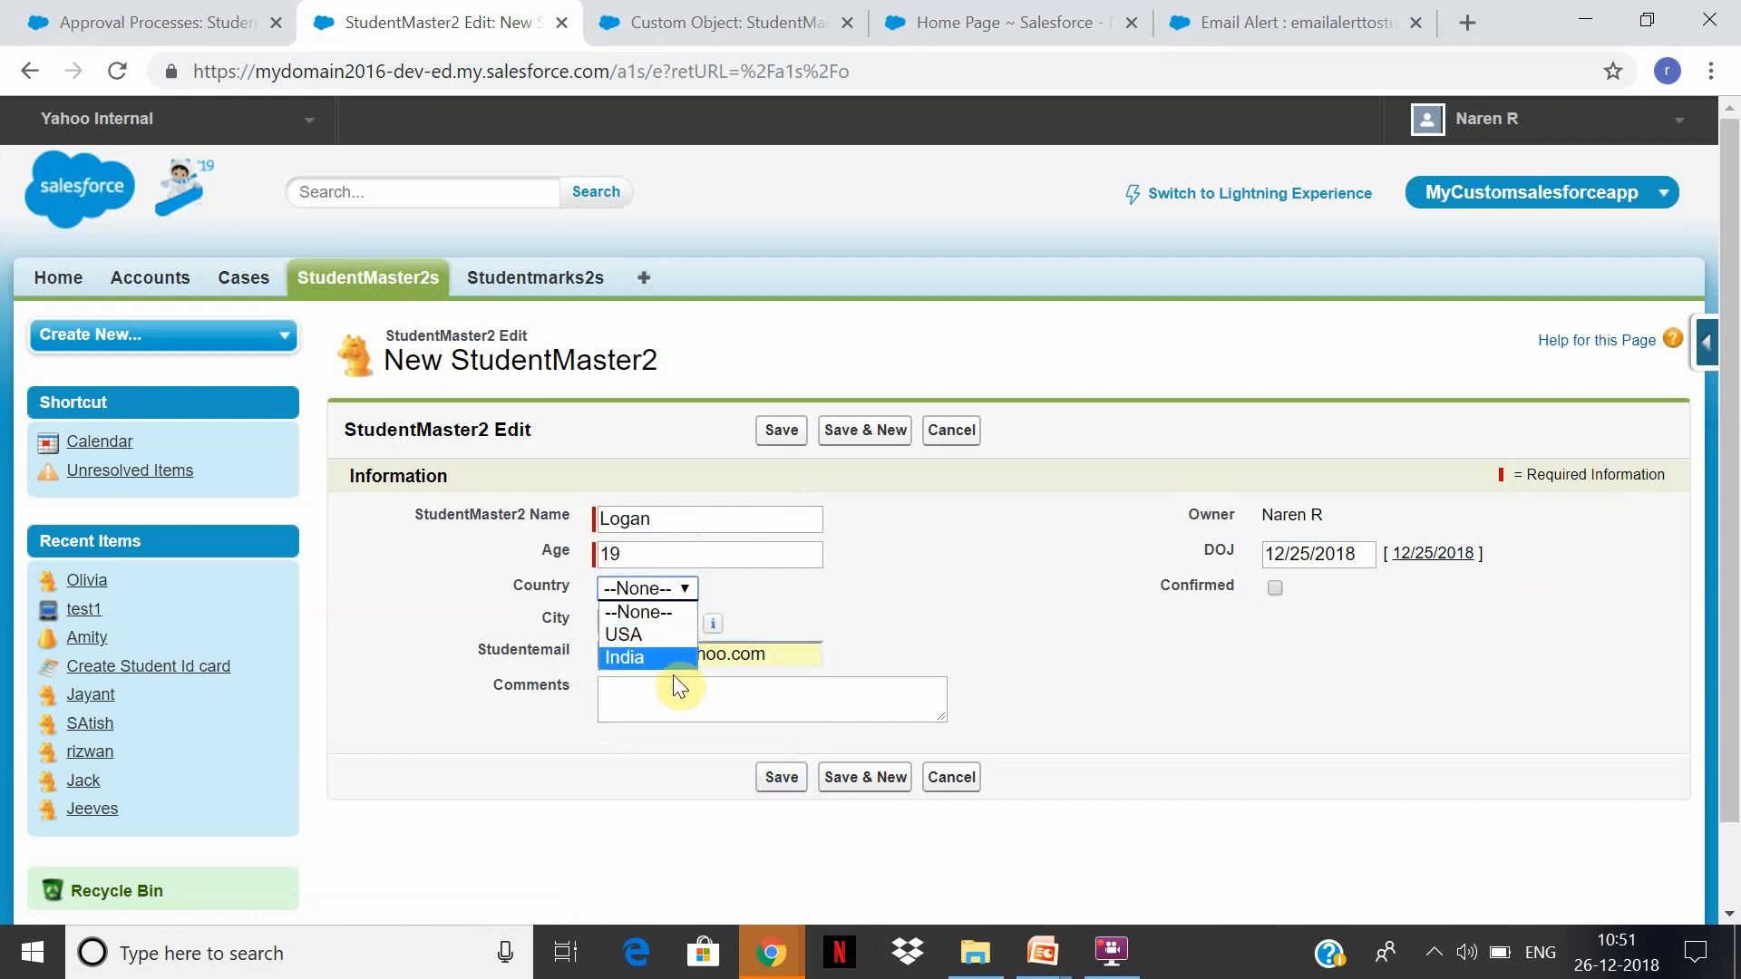
pyautogui.click(674, 633)
pyautogui.click(675, 624)
pyautogui.click(690, 667)
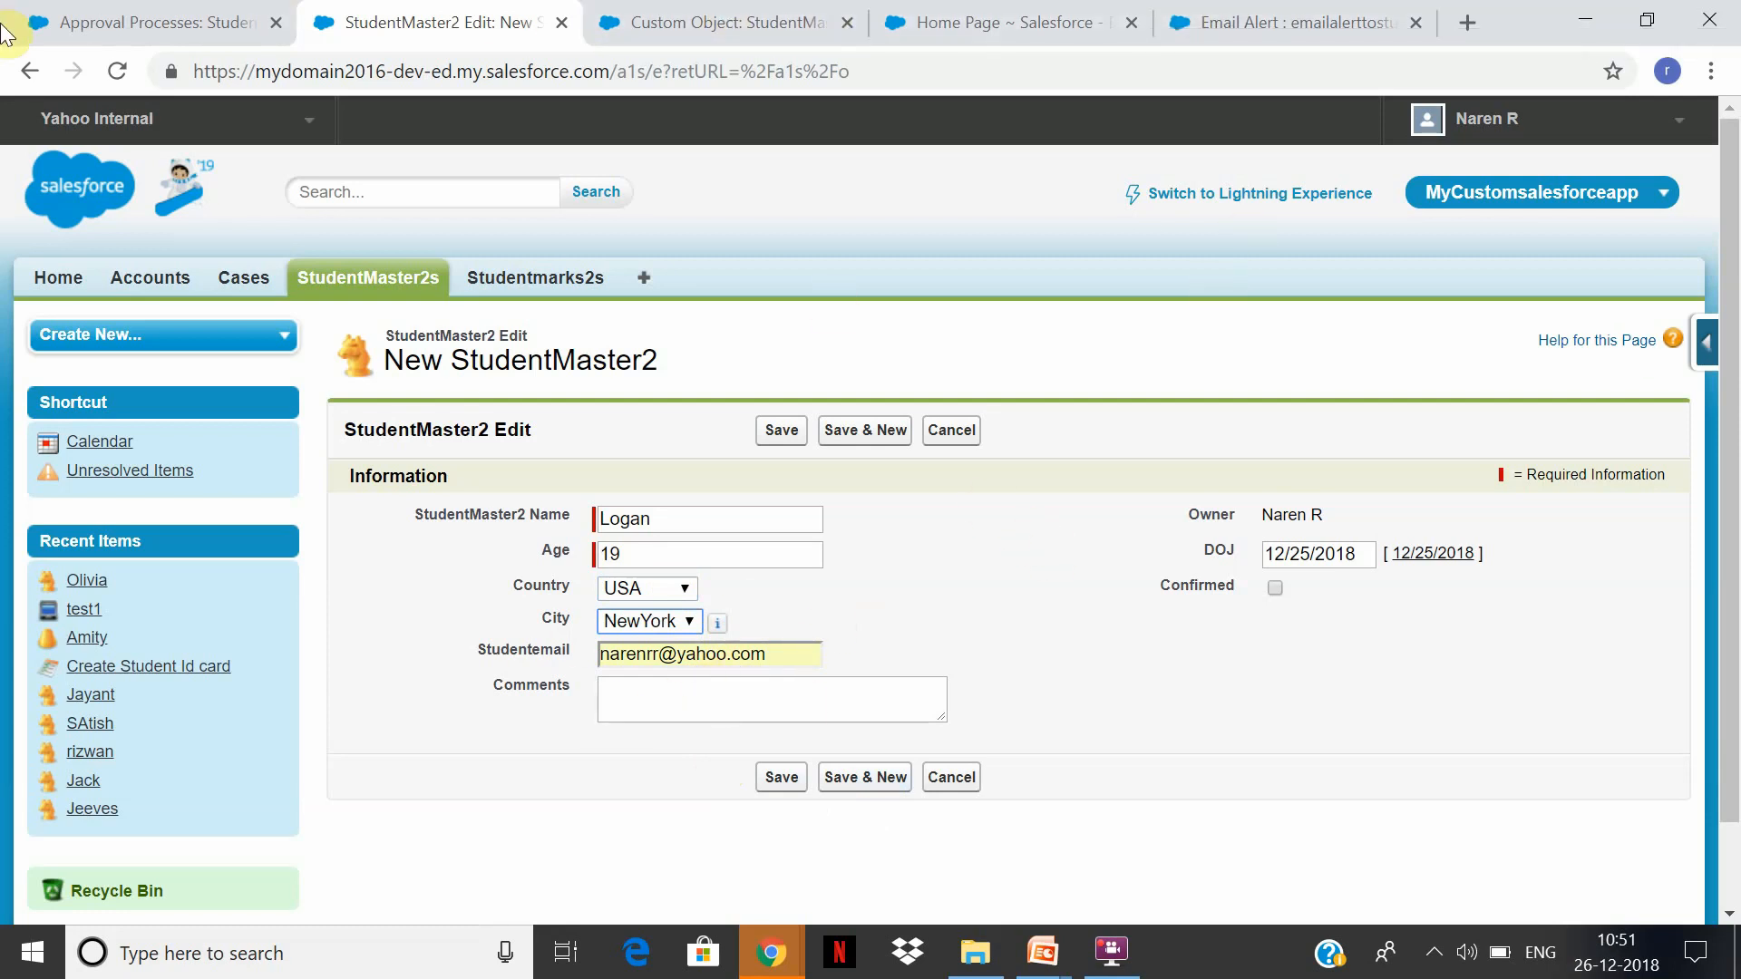
pyautogui.click(784, 773)
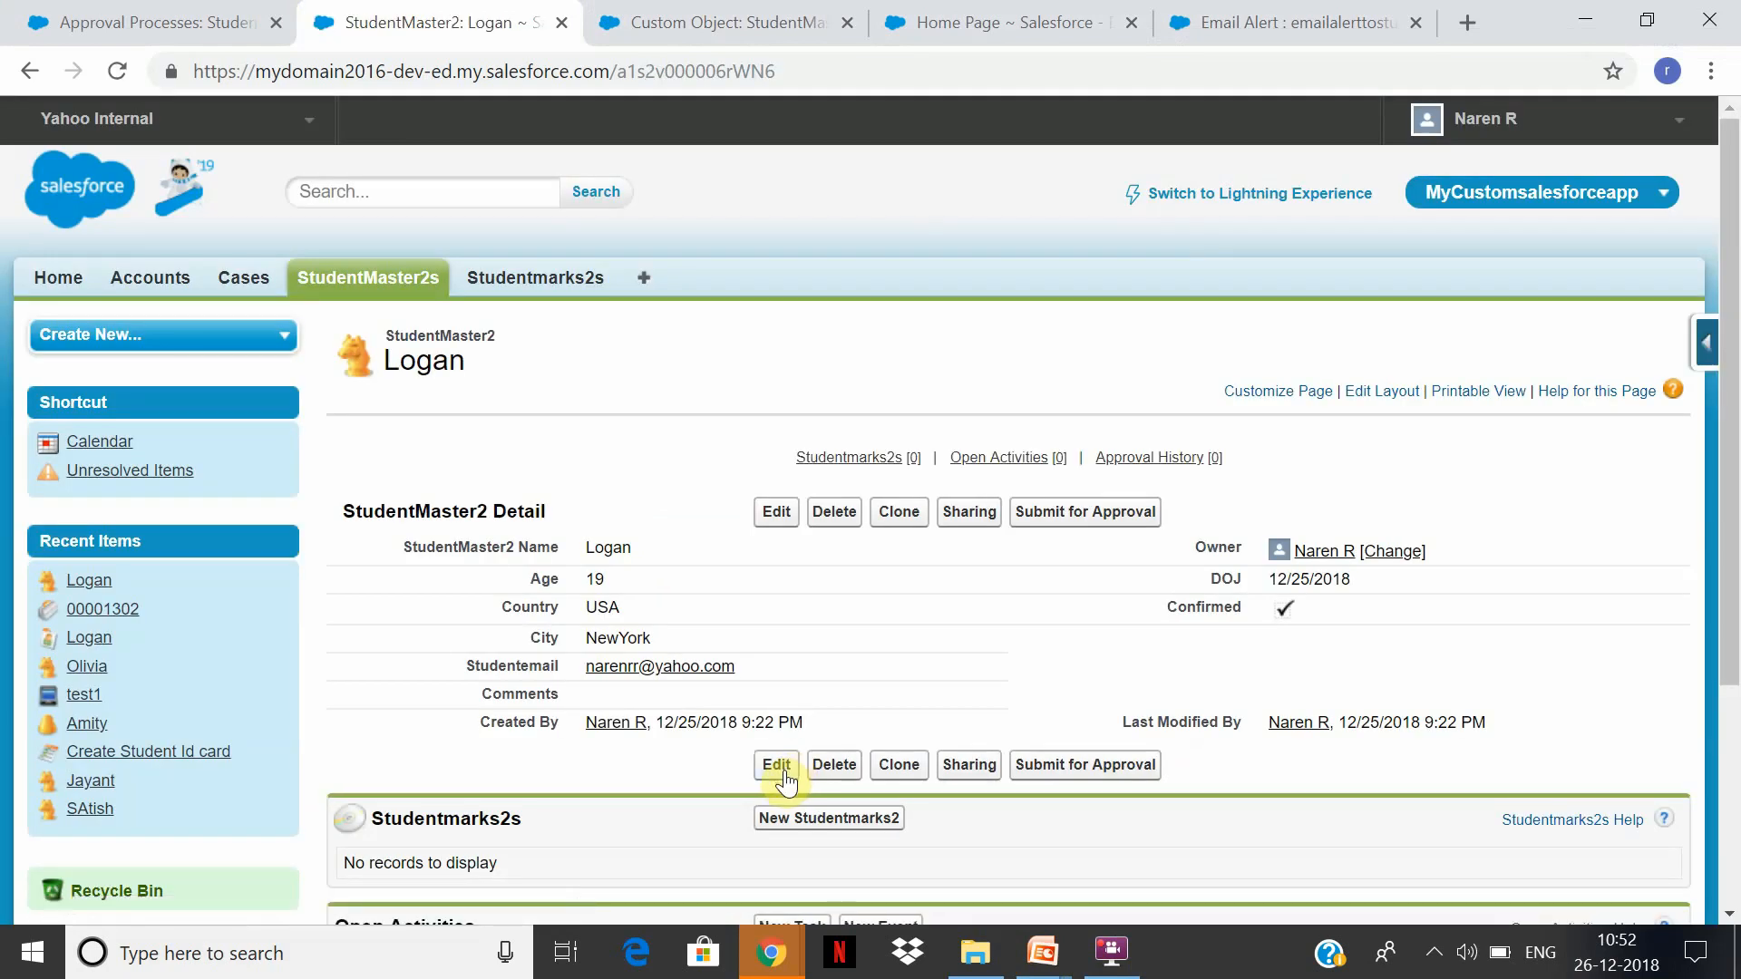
# Examine the newest case and the contact matching the new student.
pyautogui.moveTo(1734, 485)
pyautogui.mouseDown()
pyautogui.moveTo(1734, 655)
pyautogui.moveTo(1734, 507)
pyautogui.mouseUp()
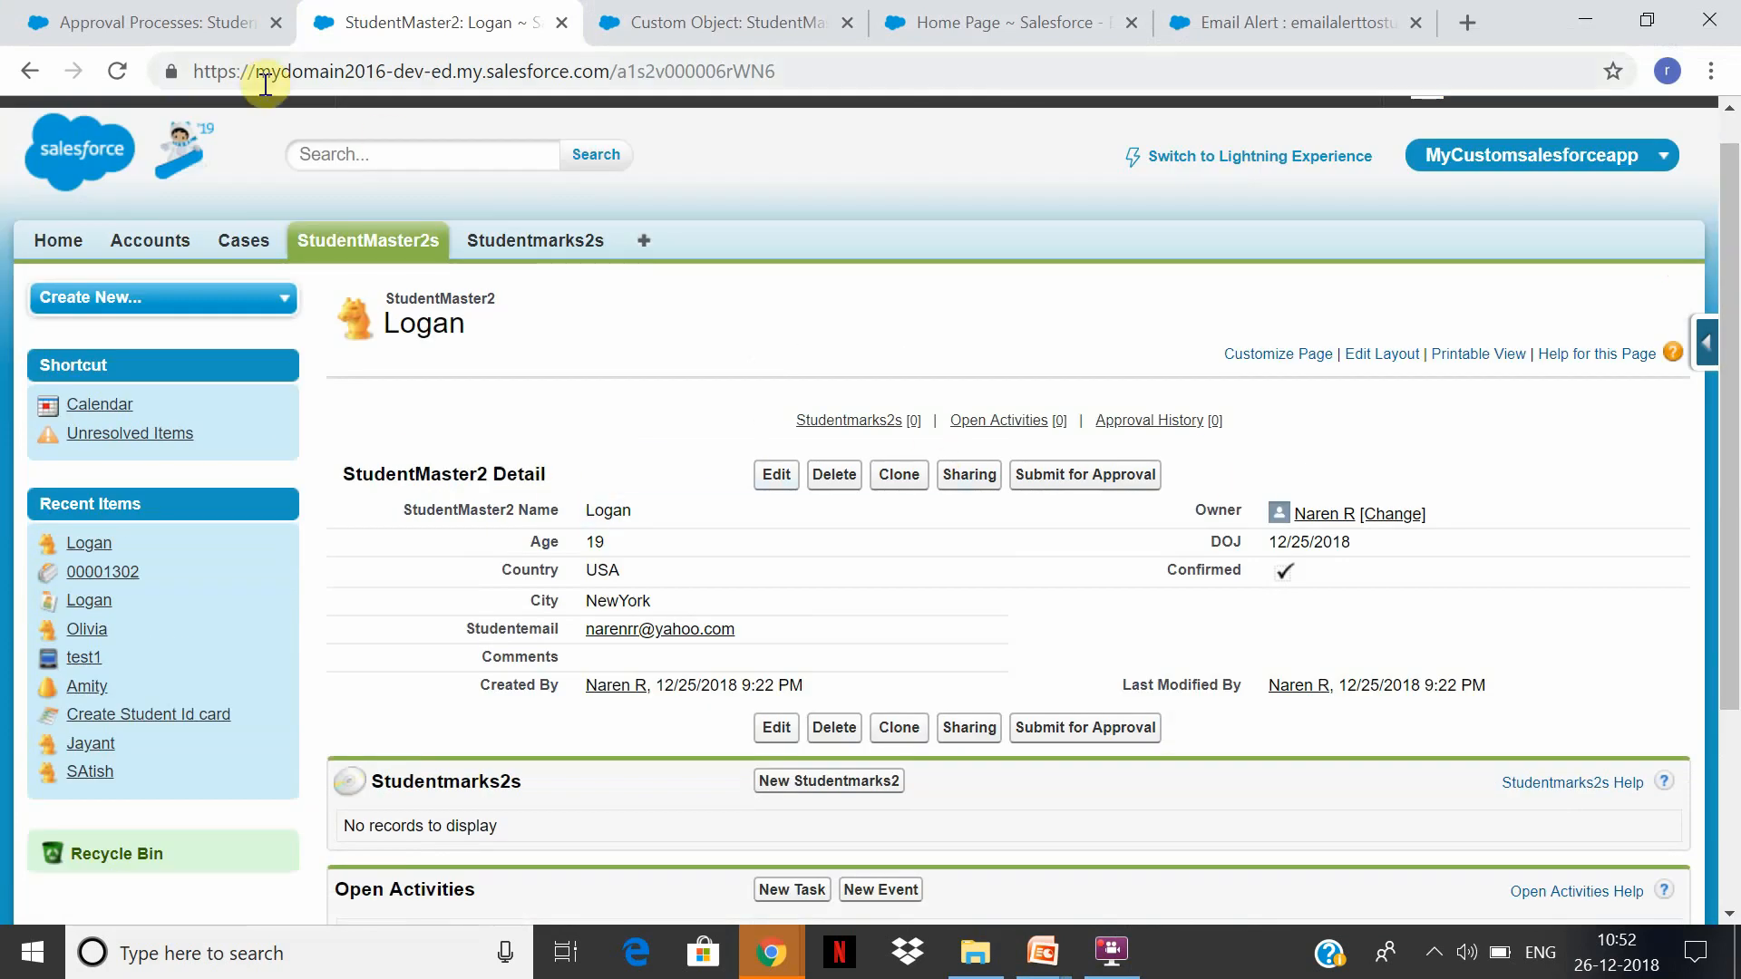
pyautogui.click(262, 243)
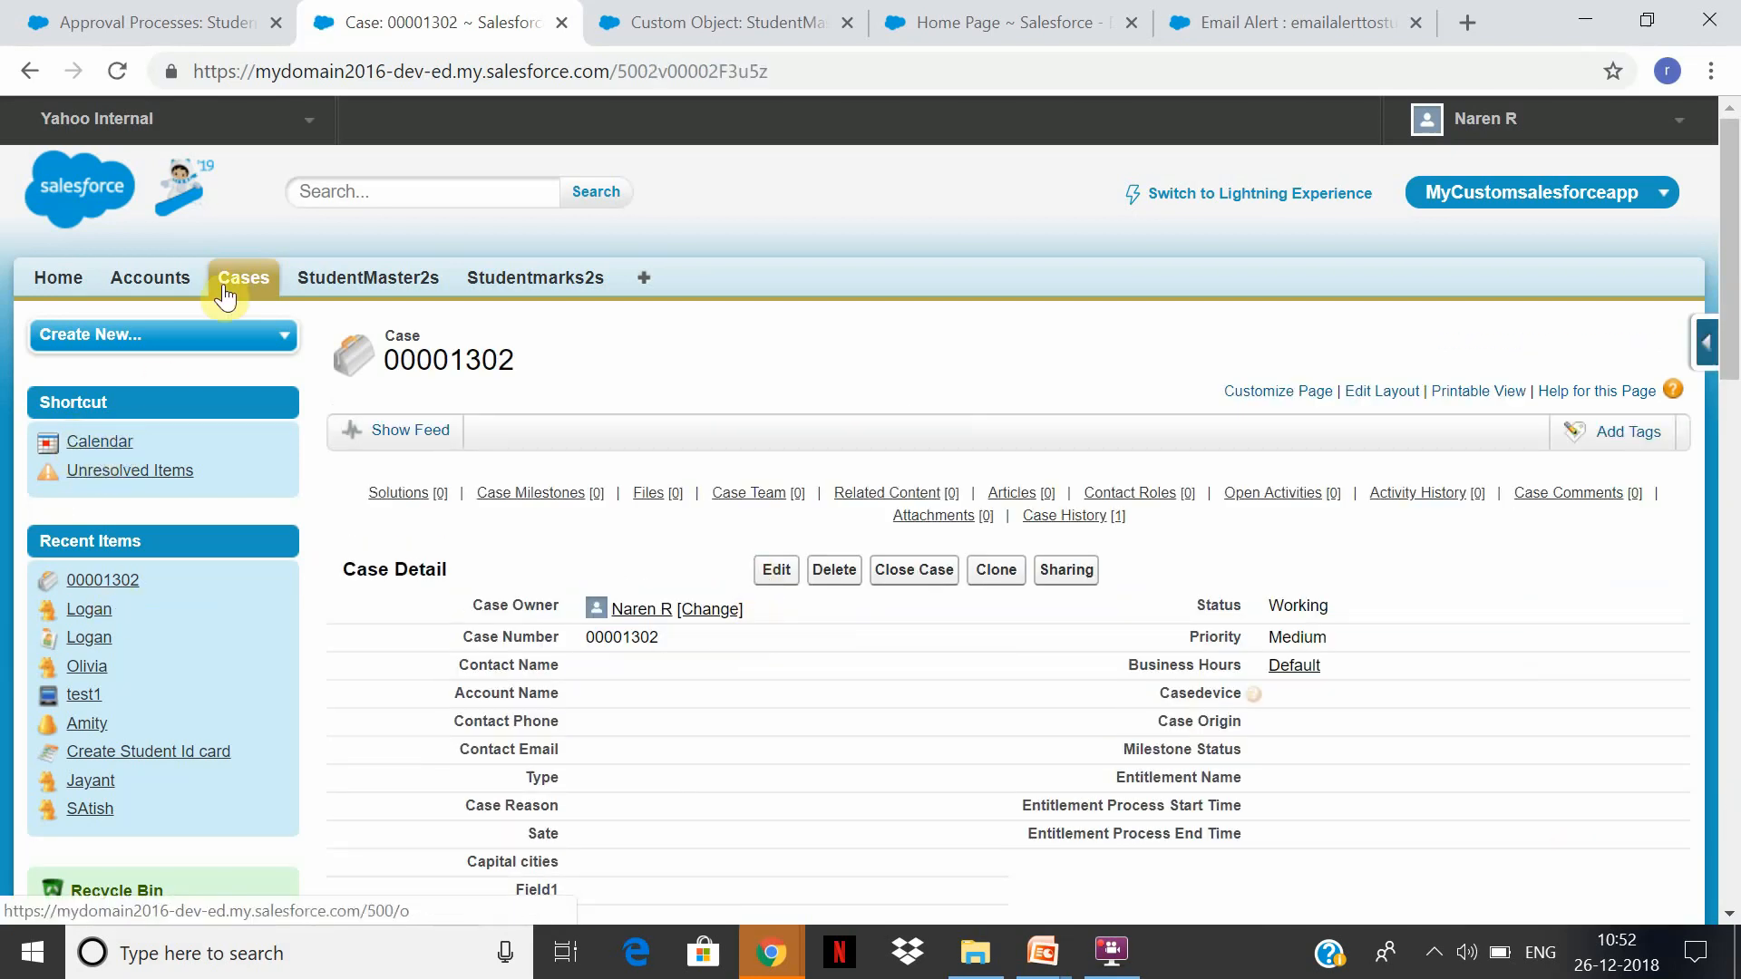
pyautogui.click(637, 283)
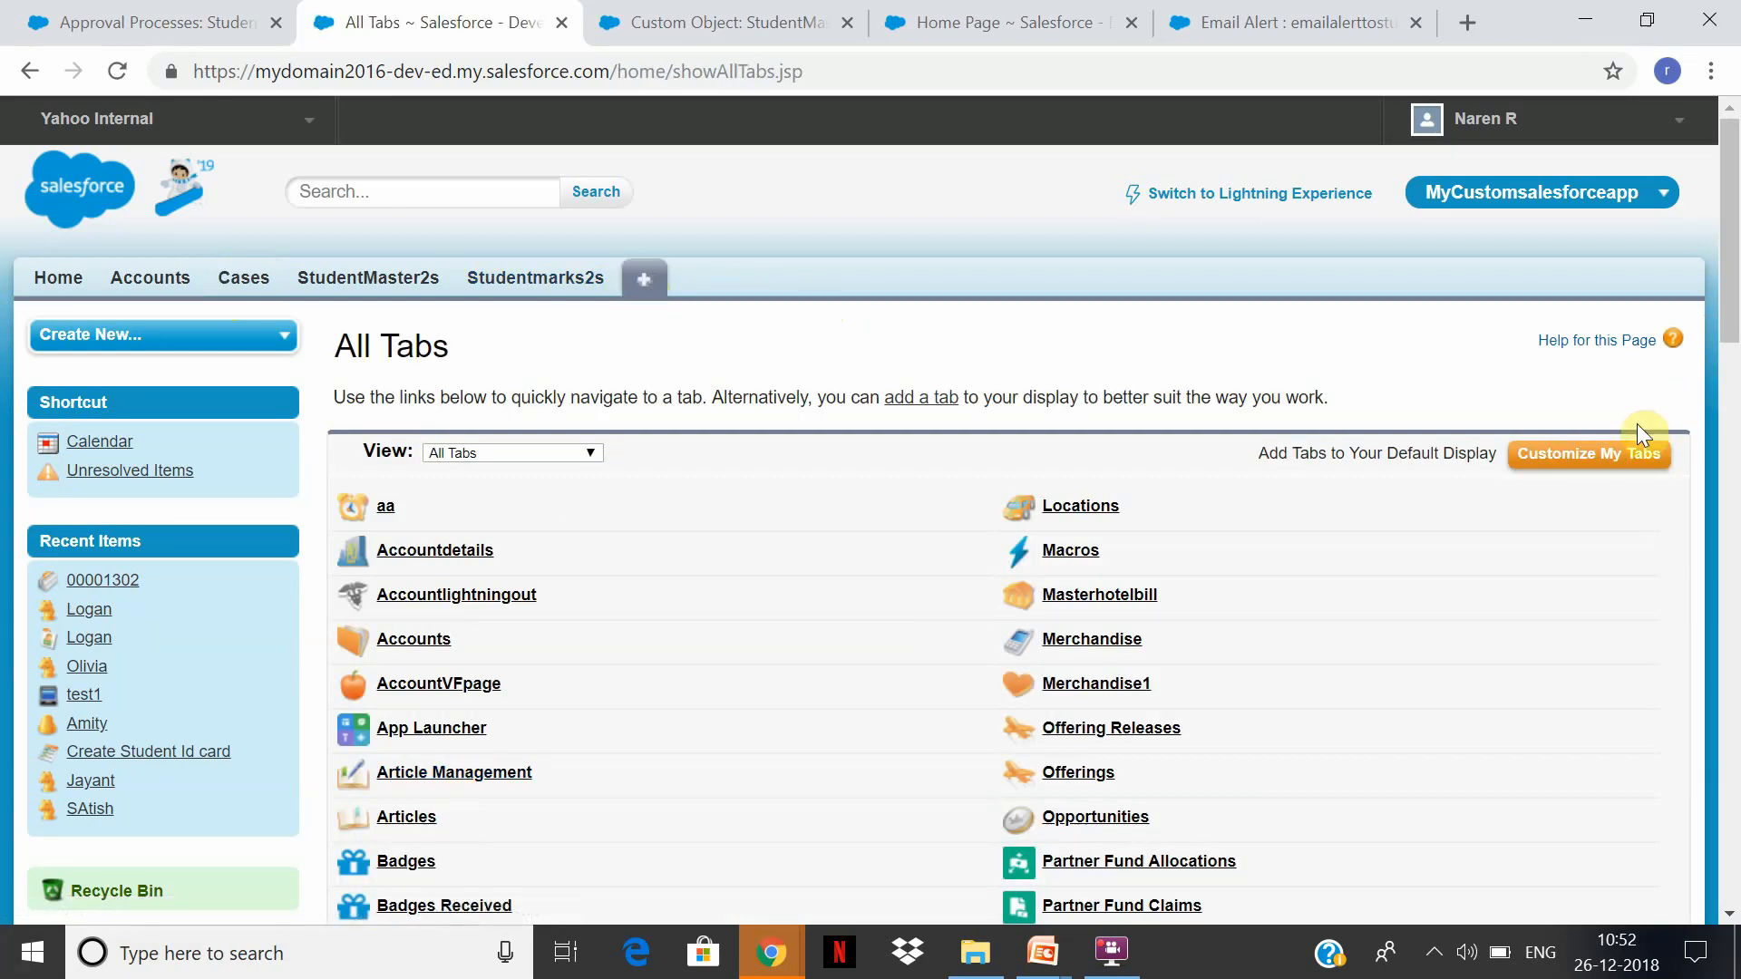
pyautogui.moveTo(1734, 272); pyautogui.dragTo(1738, 437)
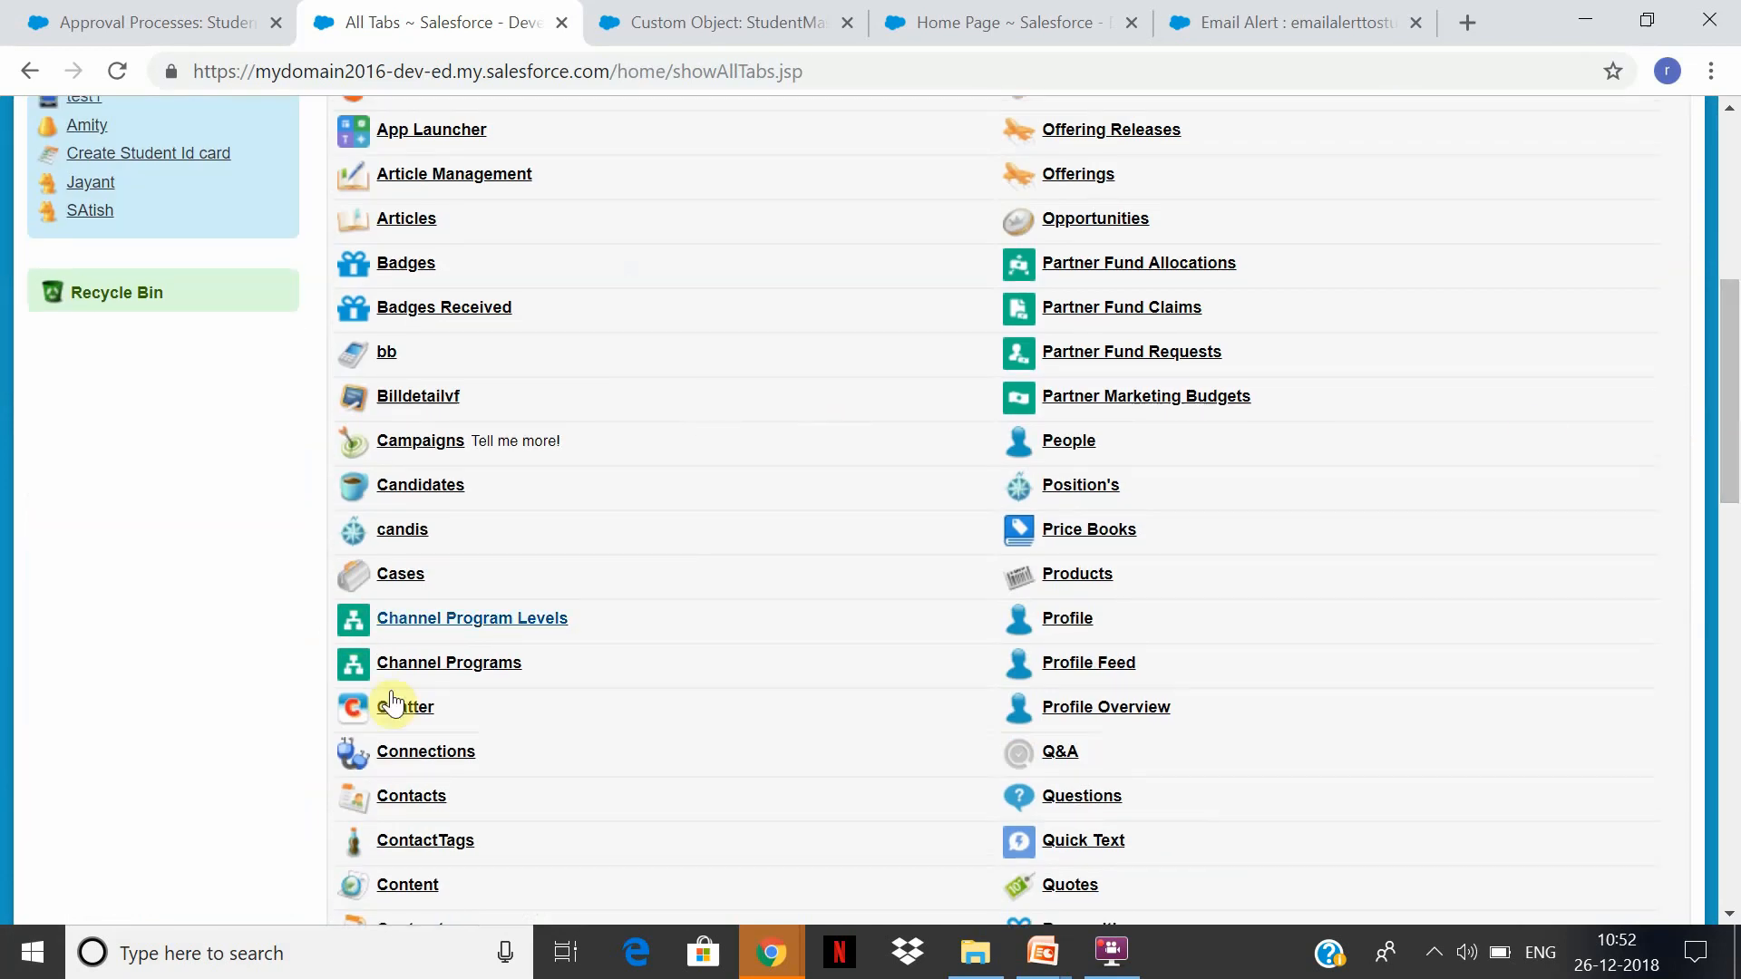
pyautogui.click(413, 797)
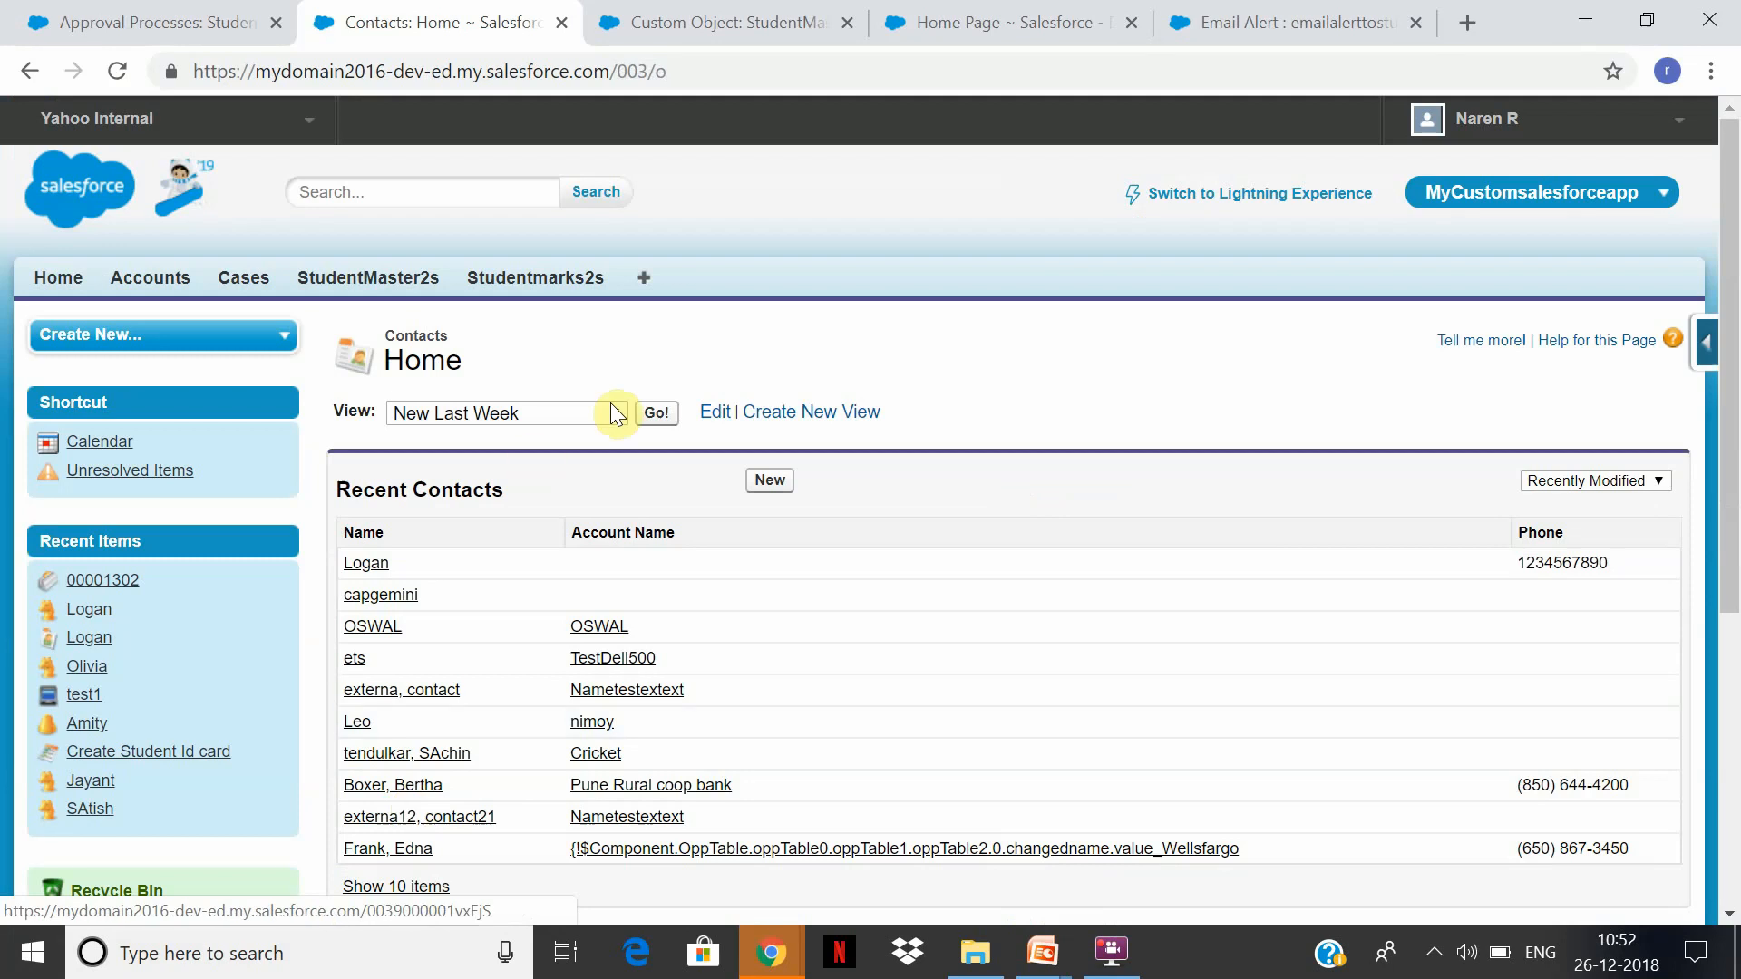
pyautogui.click(367, 565)
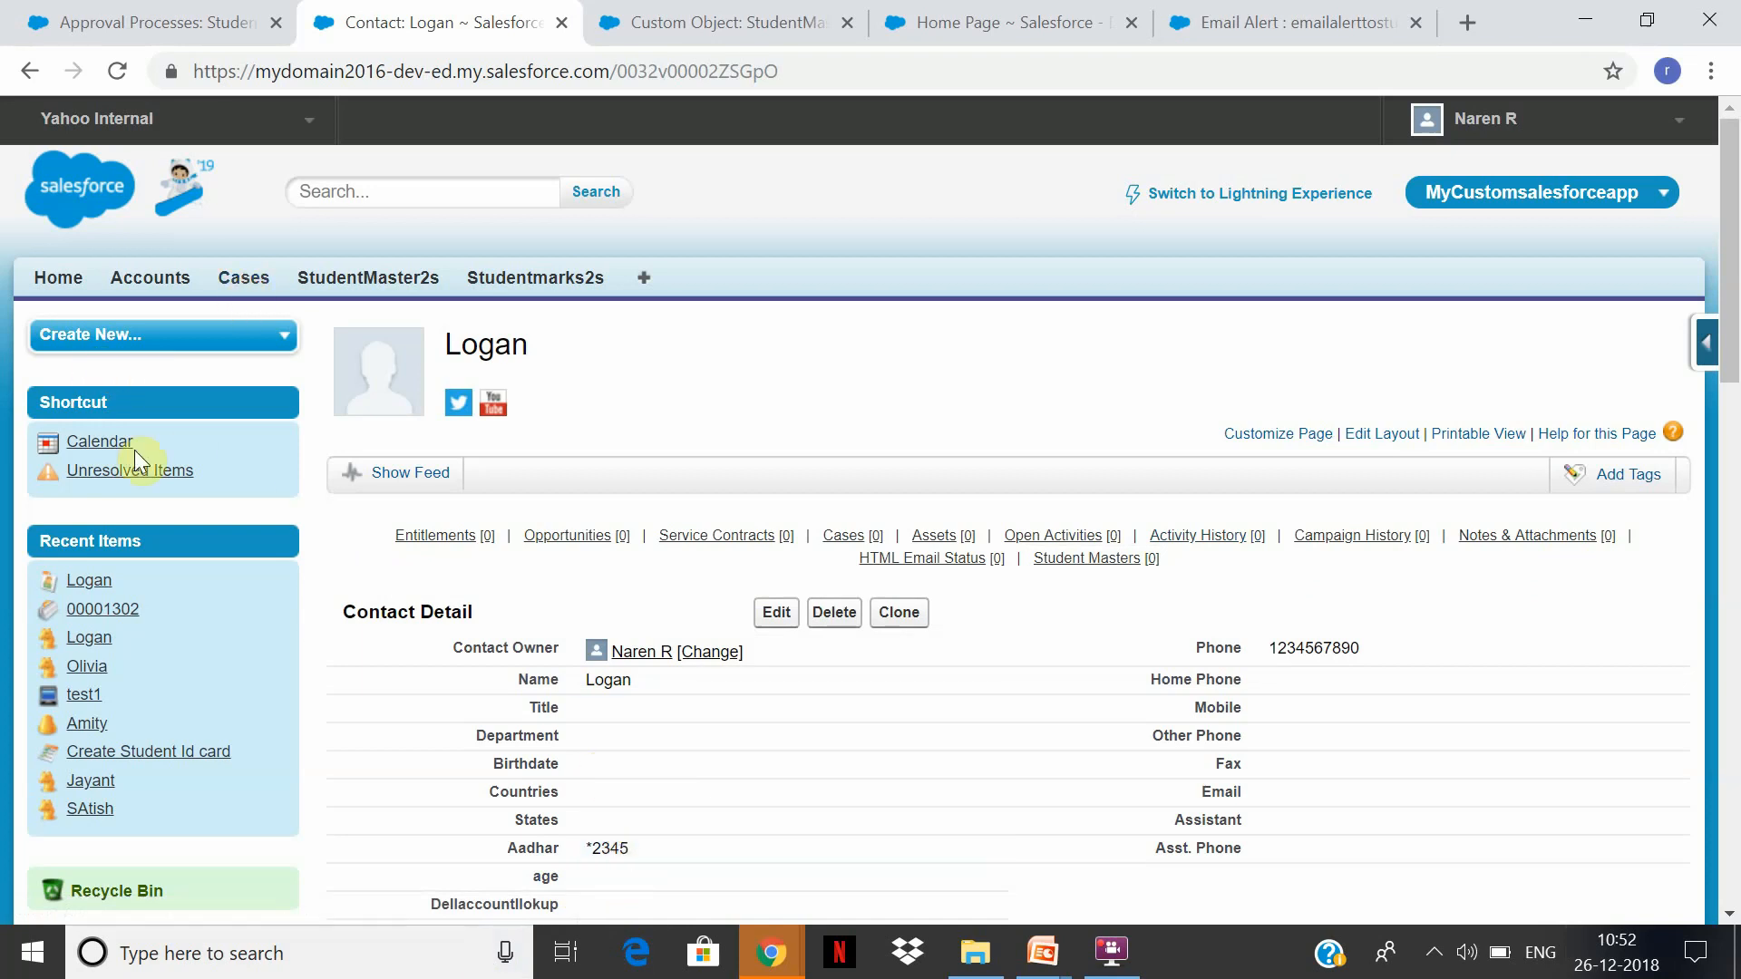
# Check the calendar's day view and open tasks, comparing the displayed day with today's date.
pyautogui.click(111, 442)
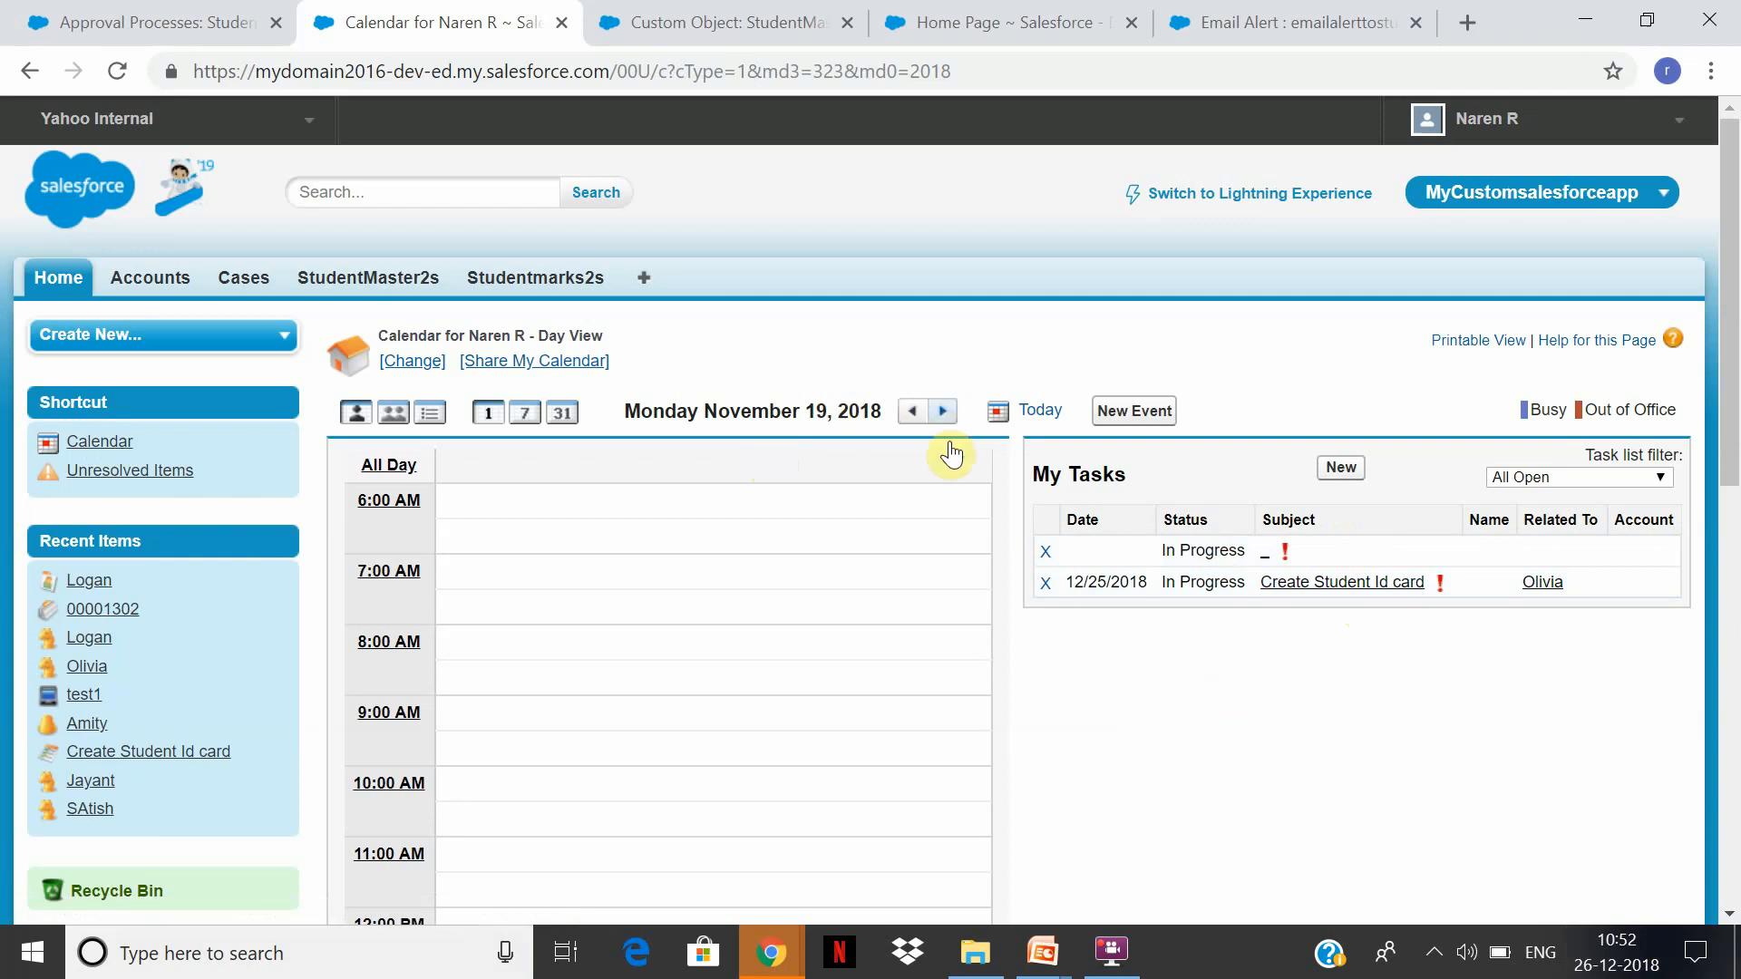
pyautogui.click(1623, 943)
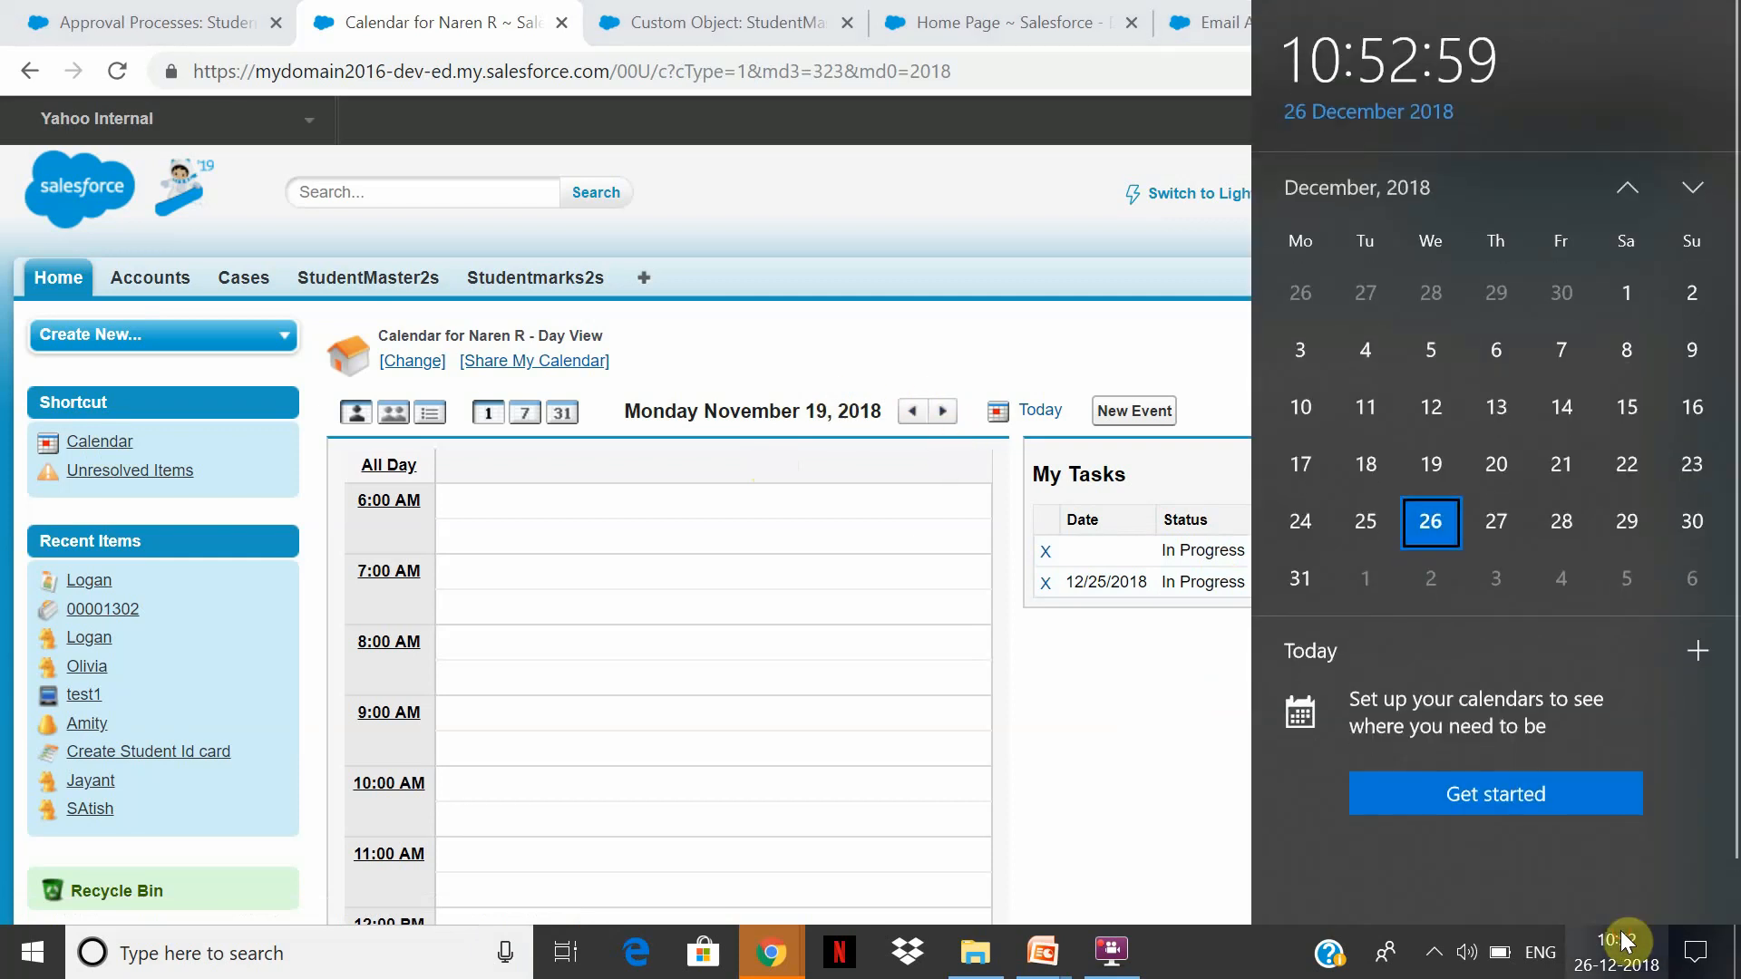
pyautogui.click(1213, 691)
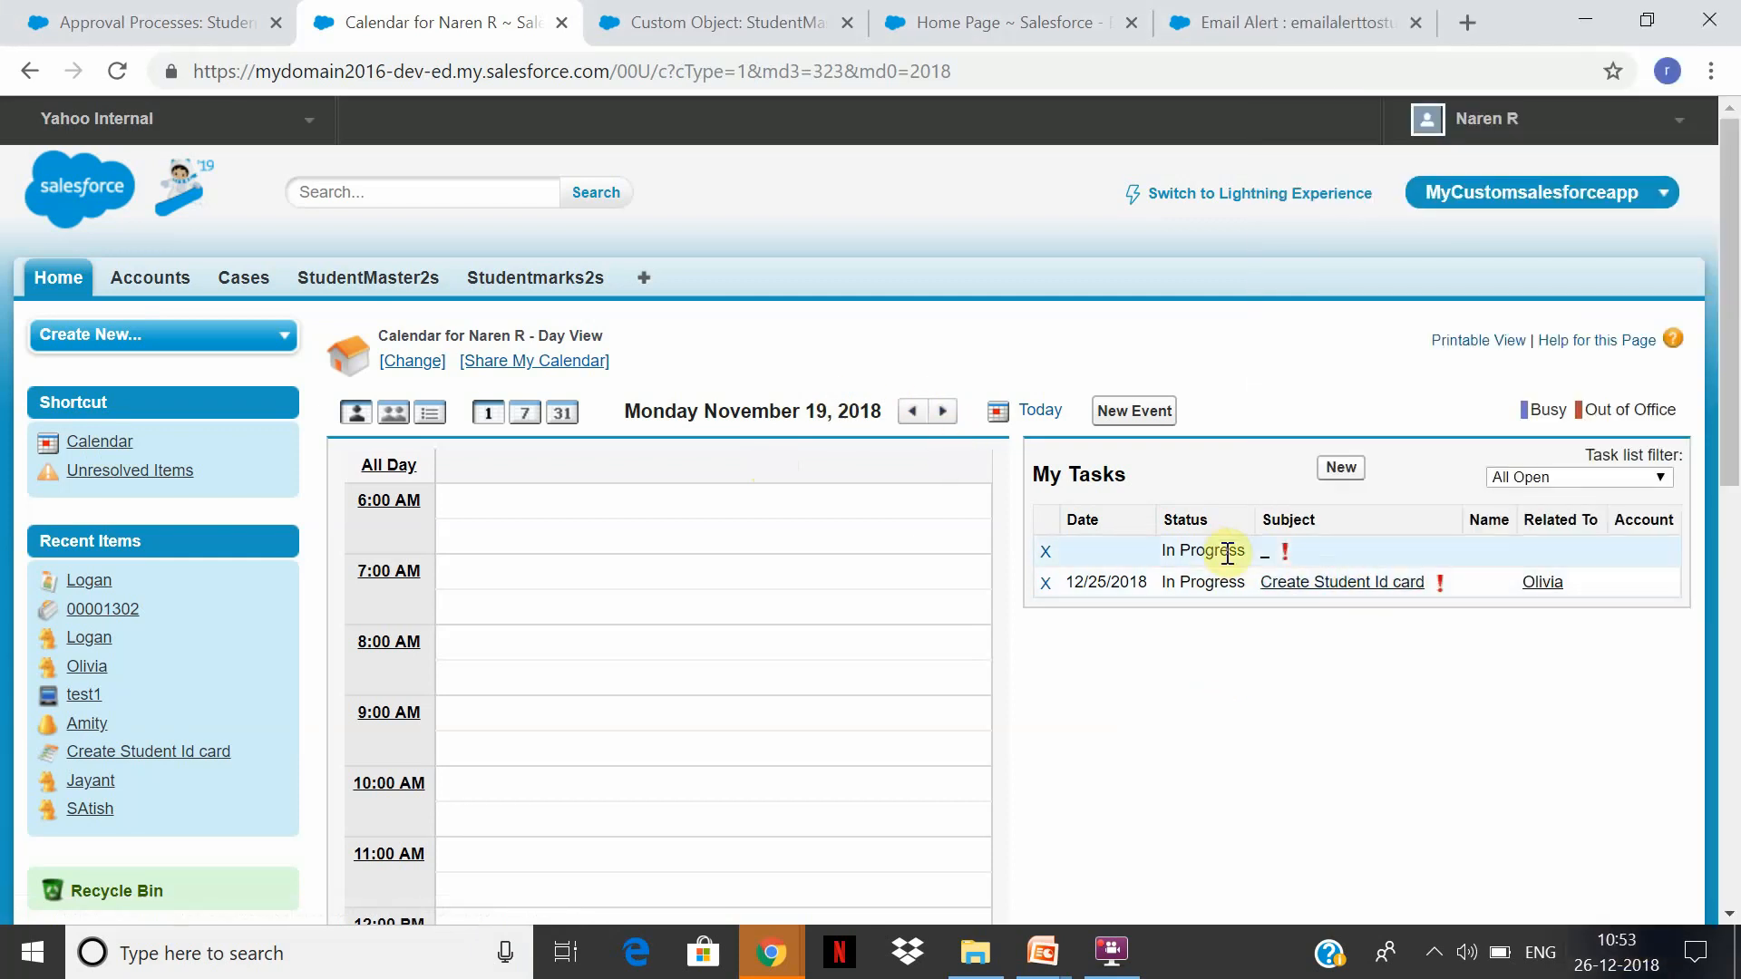
pyautogui.click(944, 412)
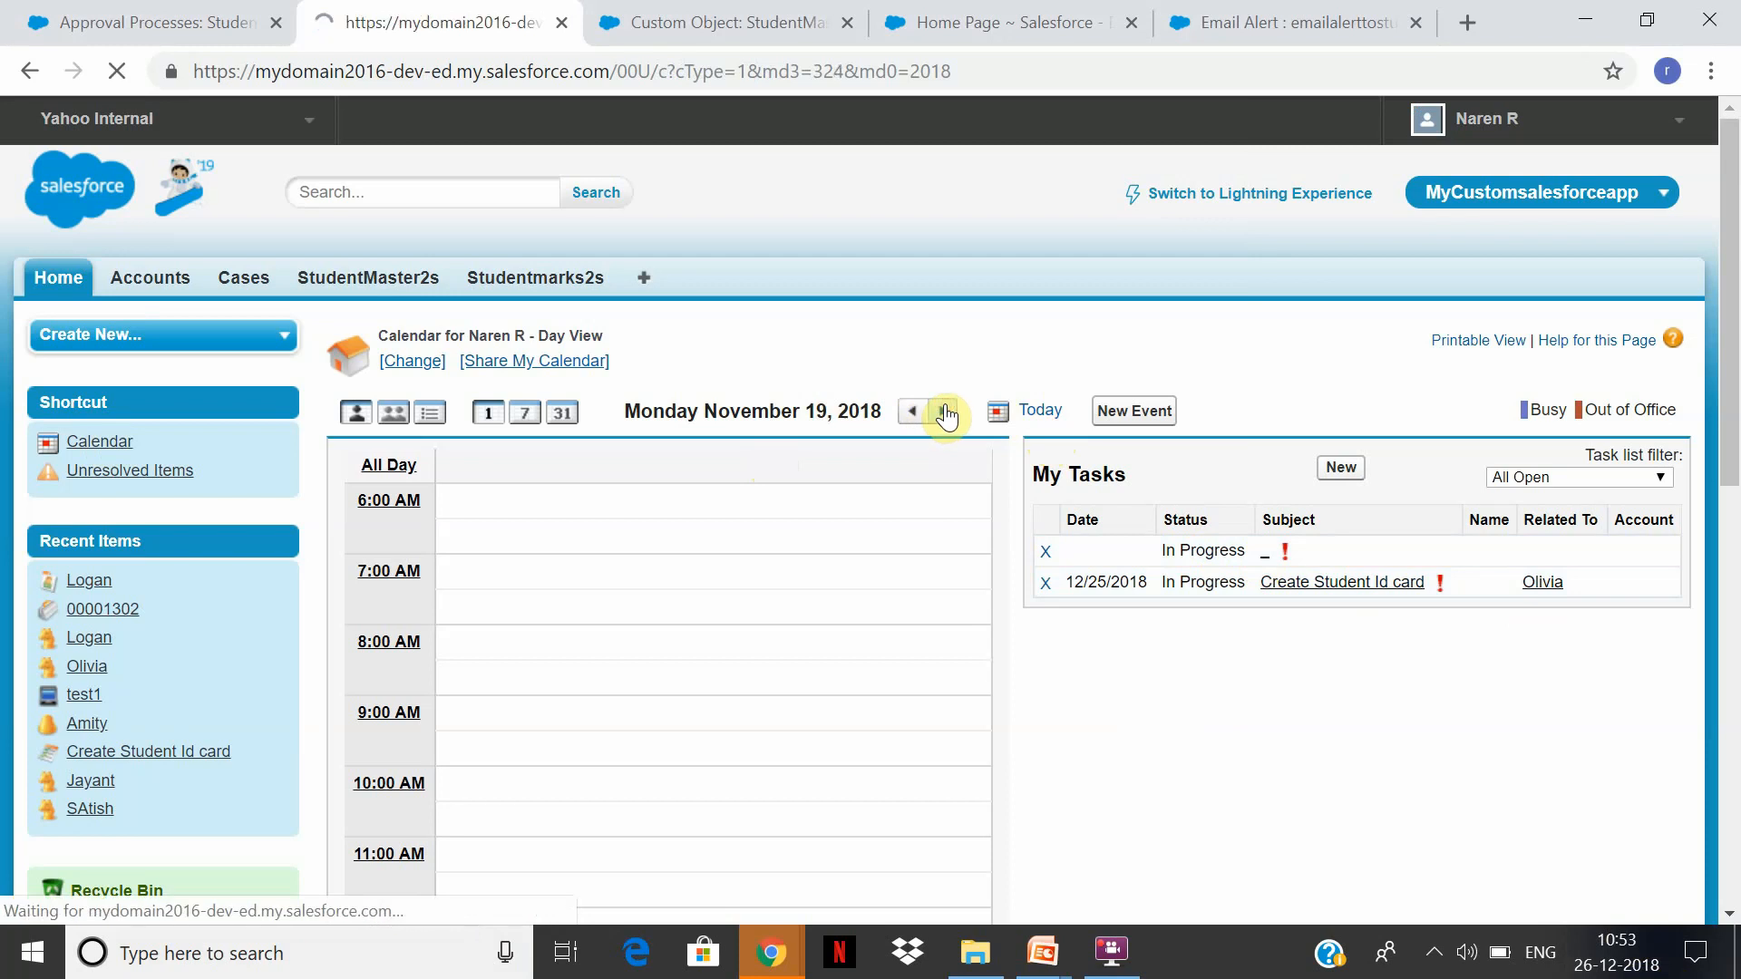
pyautogui.click(920, 413)
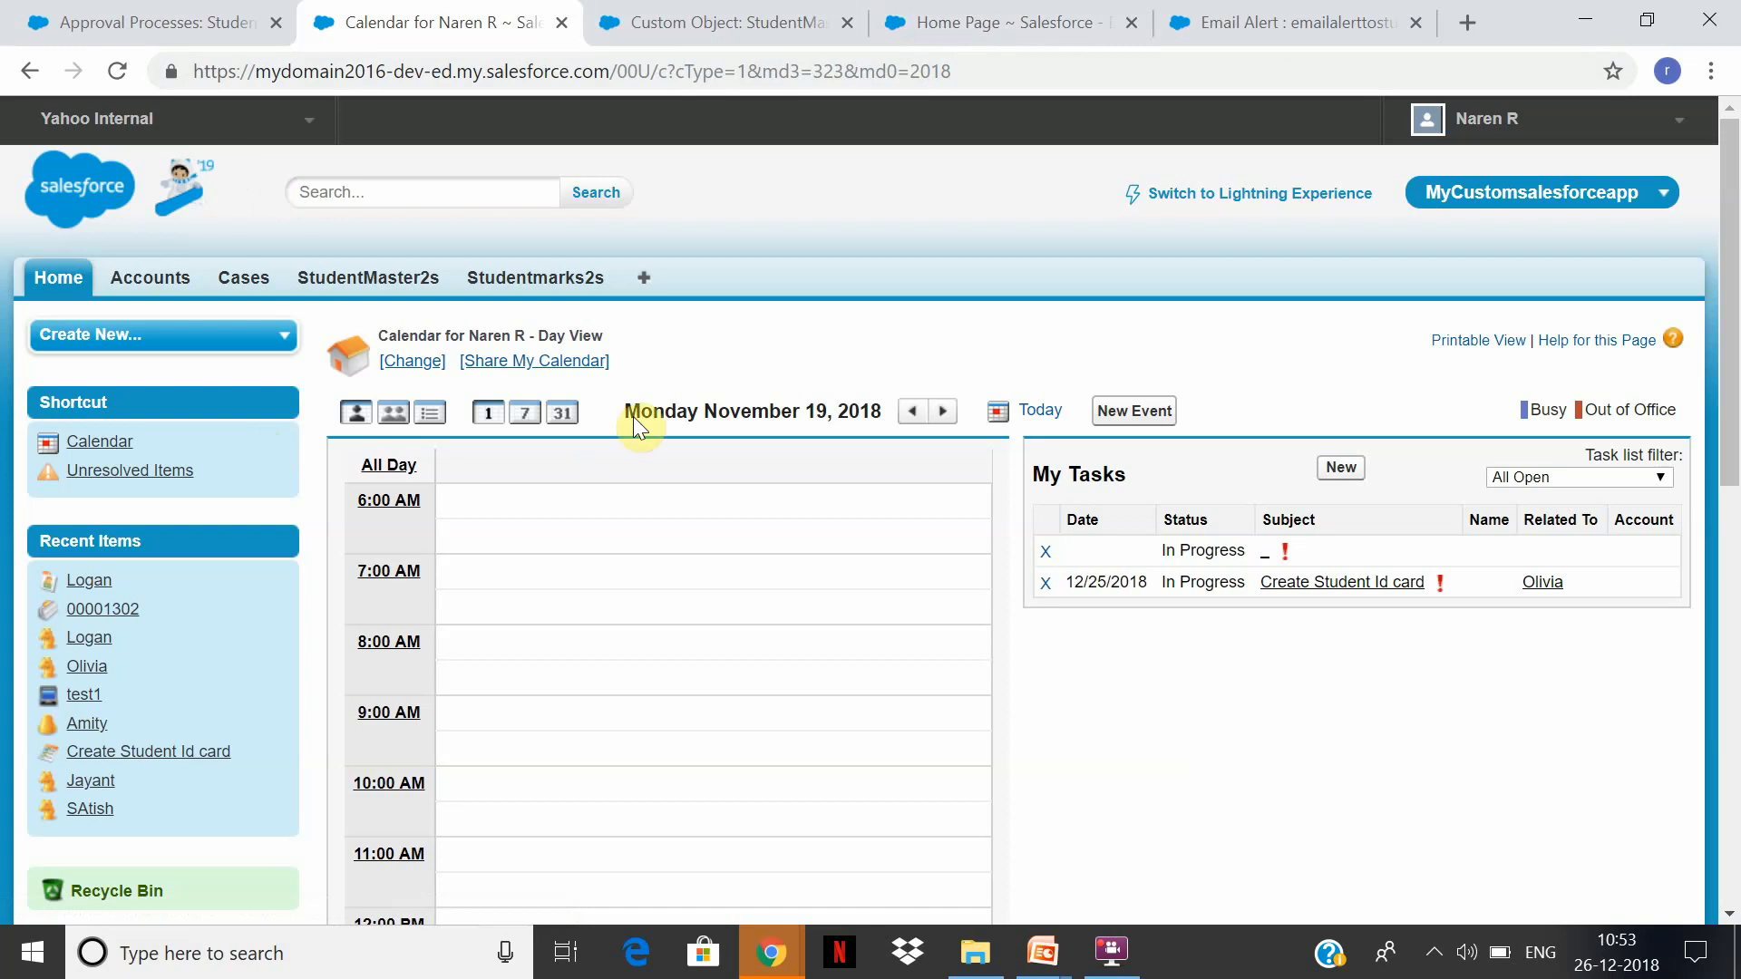
# Switch to Lightning Experience and open the new student's StudentMaster2 record.
pyautogui.click(368, 290)
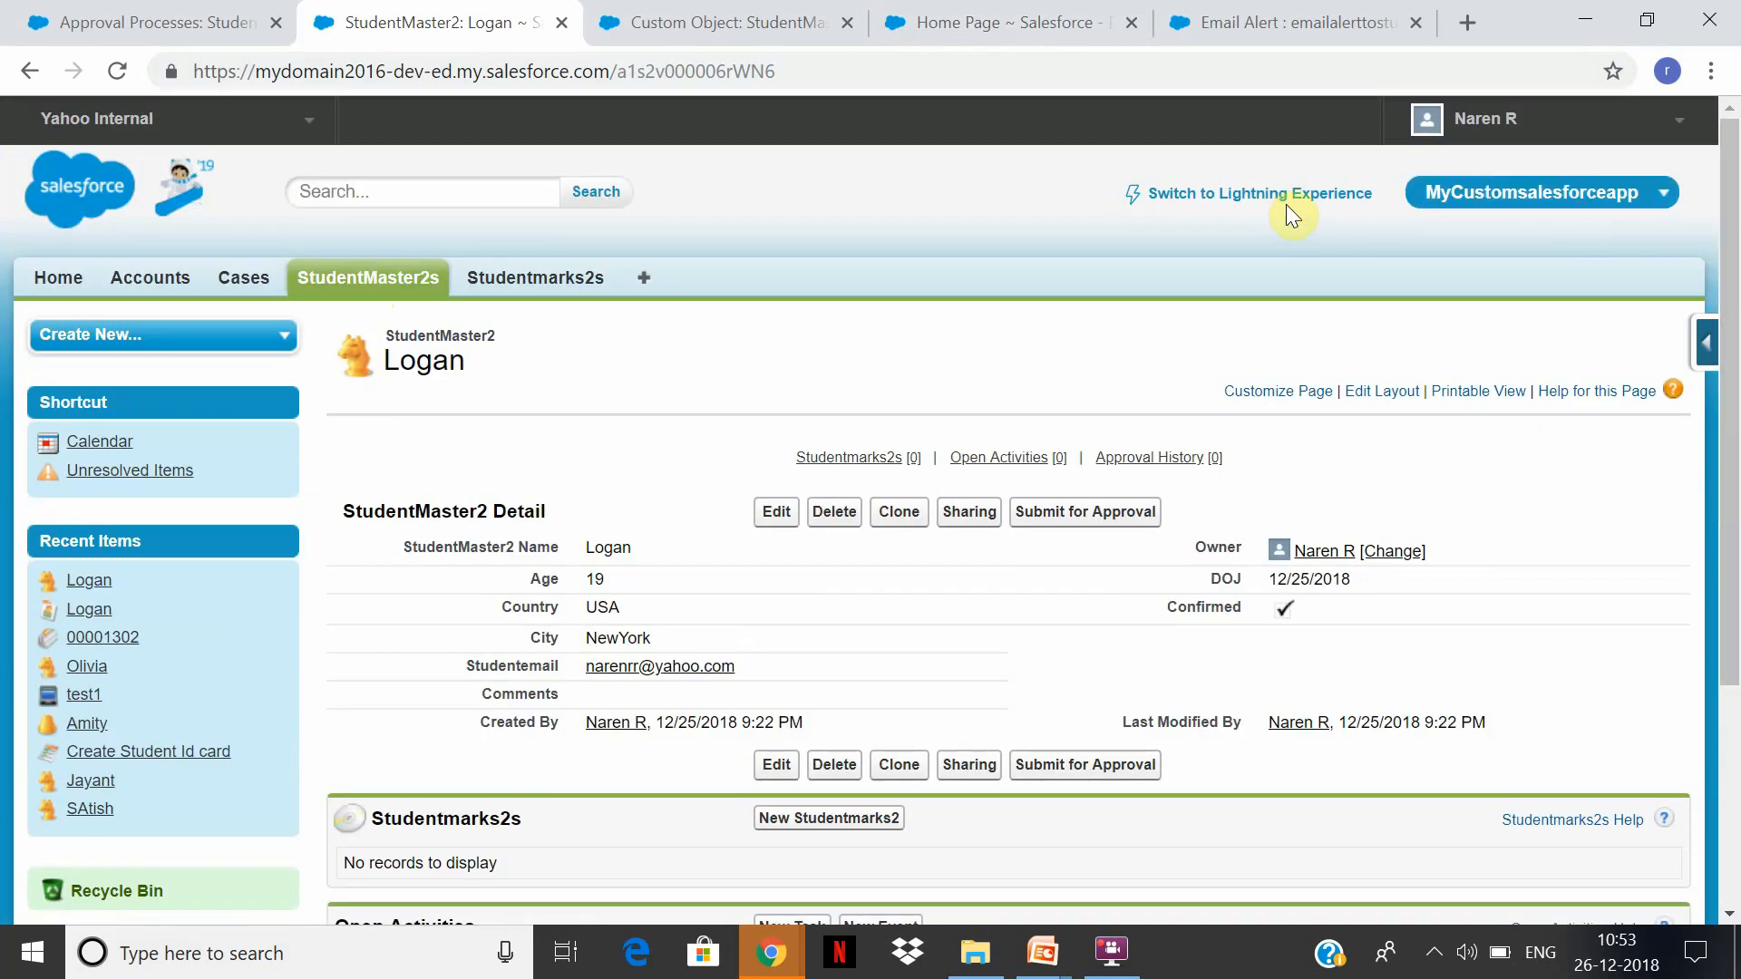
pyautogui.click(1296, 193)
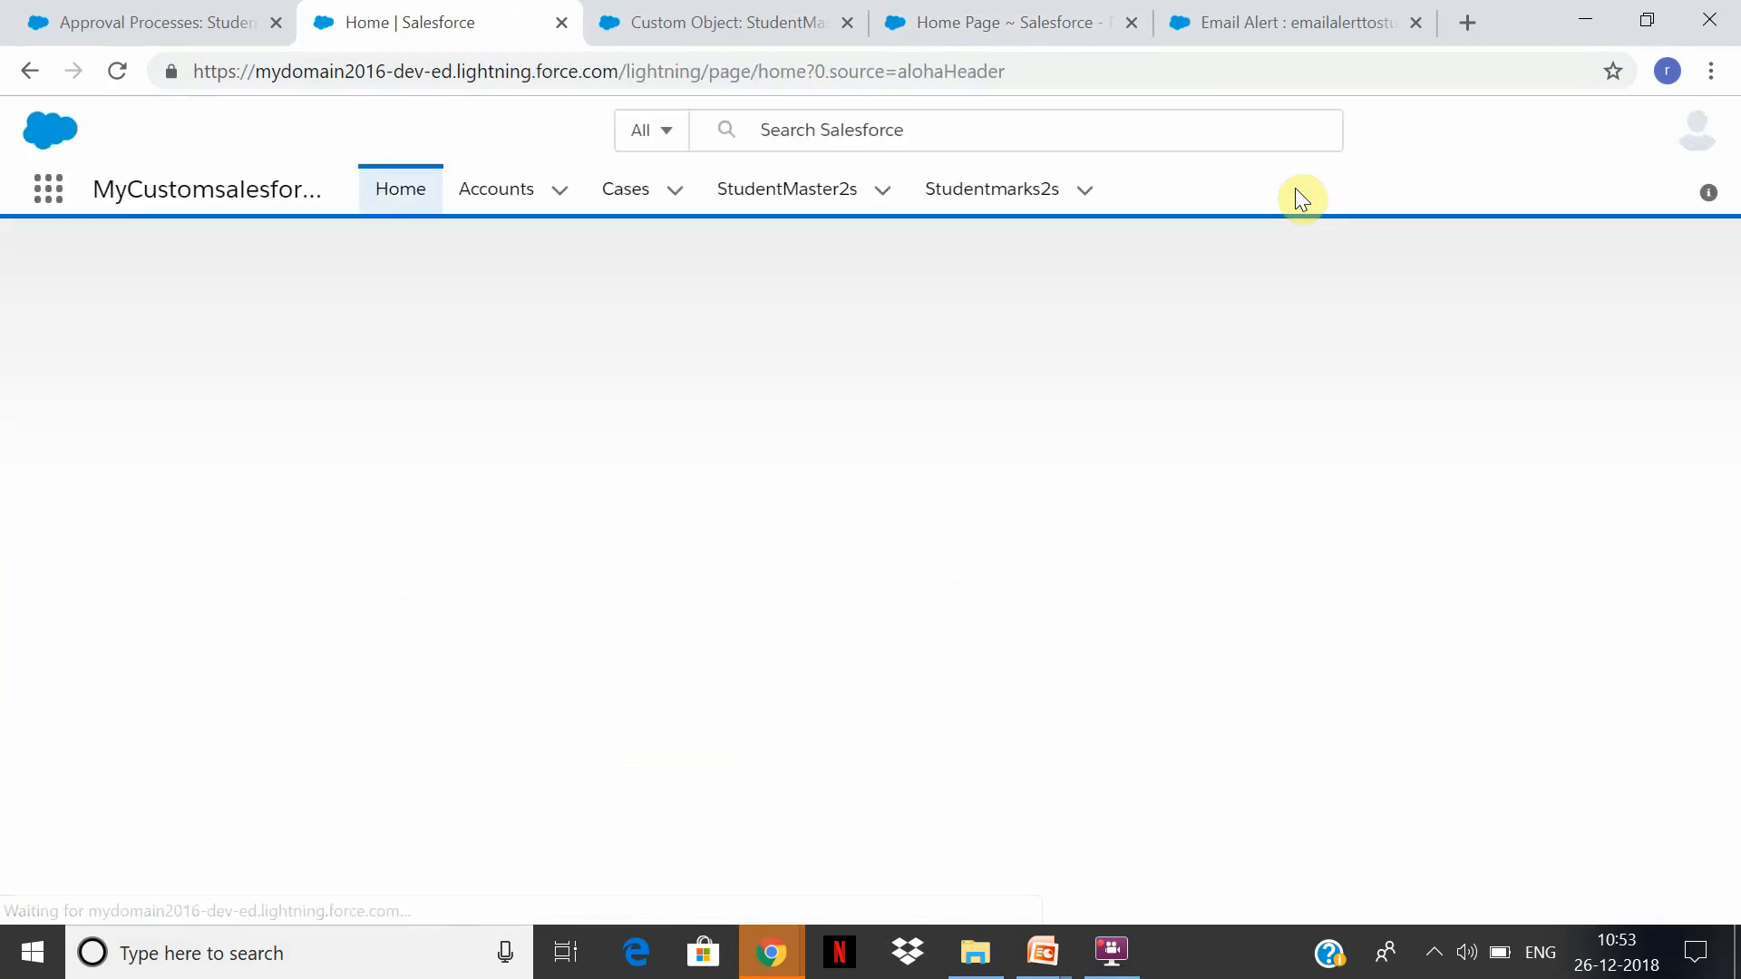
pyautogui.click(825, 212)
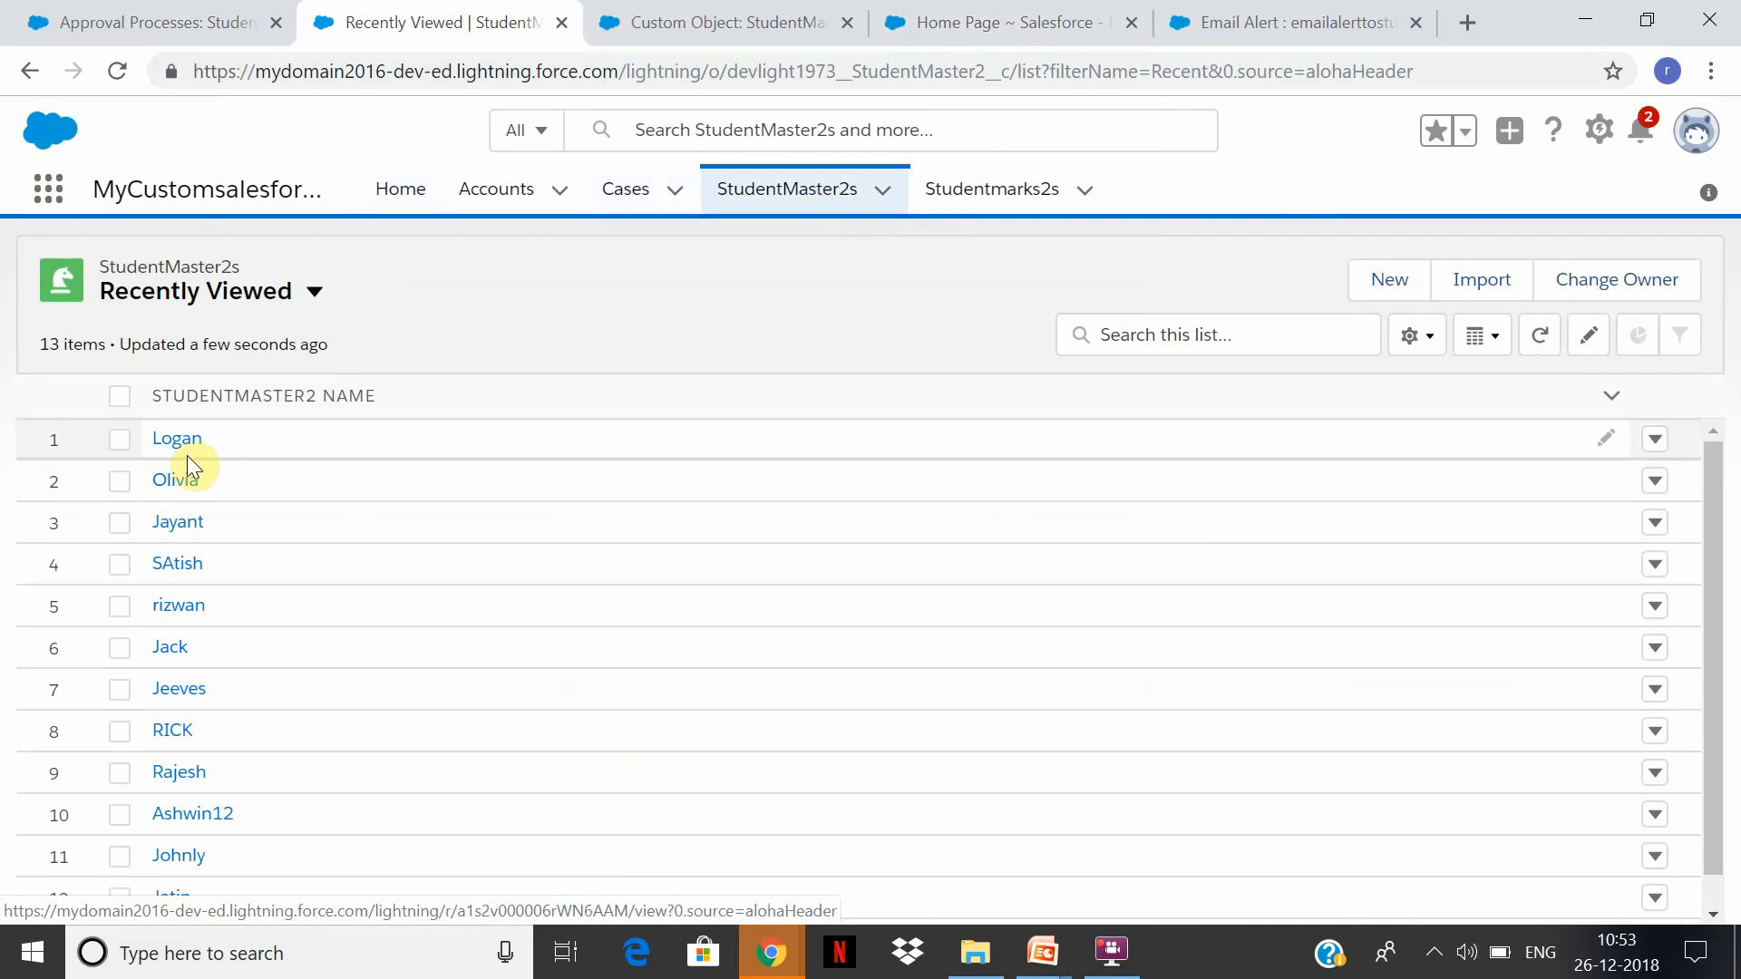
pyautogui.click(187, 444)
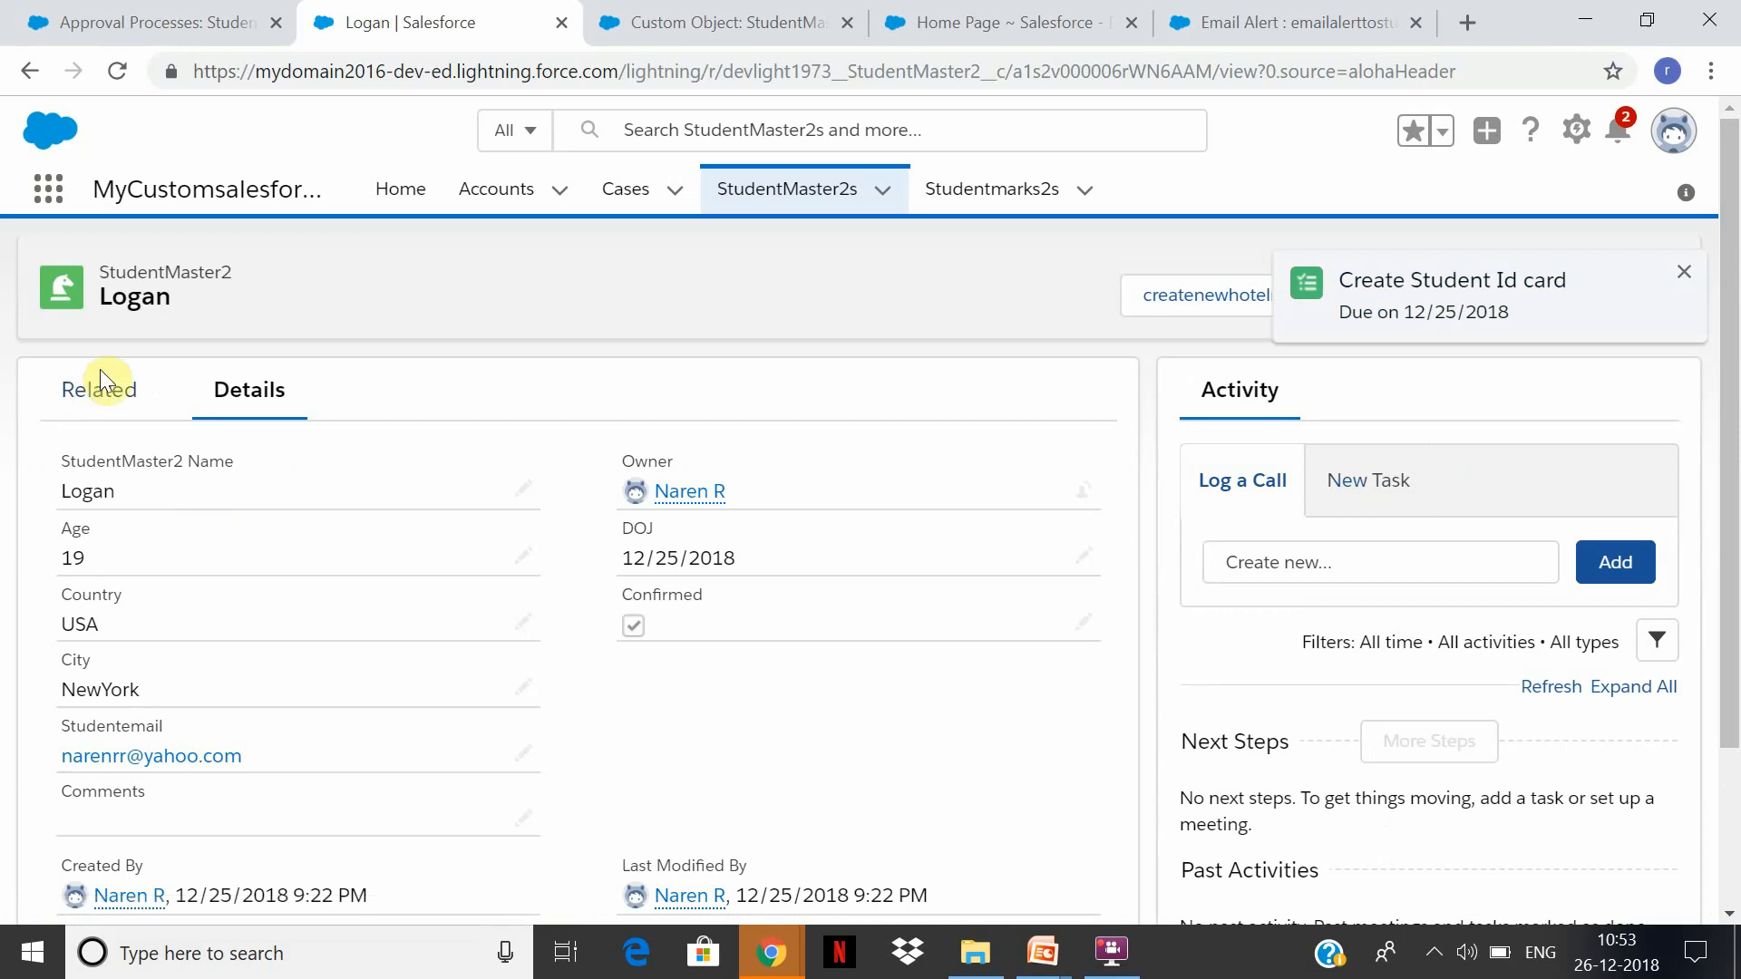
# Examine the record's related lists, approval history and activity, and return to the StudentMaster2 custom object definition.
pyautogui.click(100, 419)
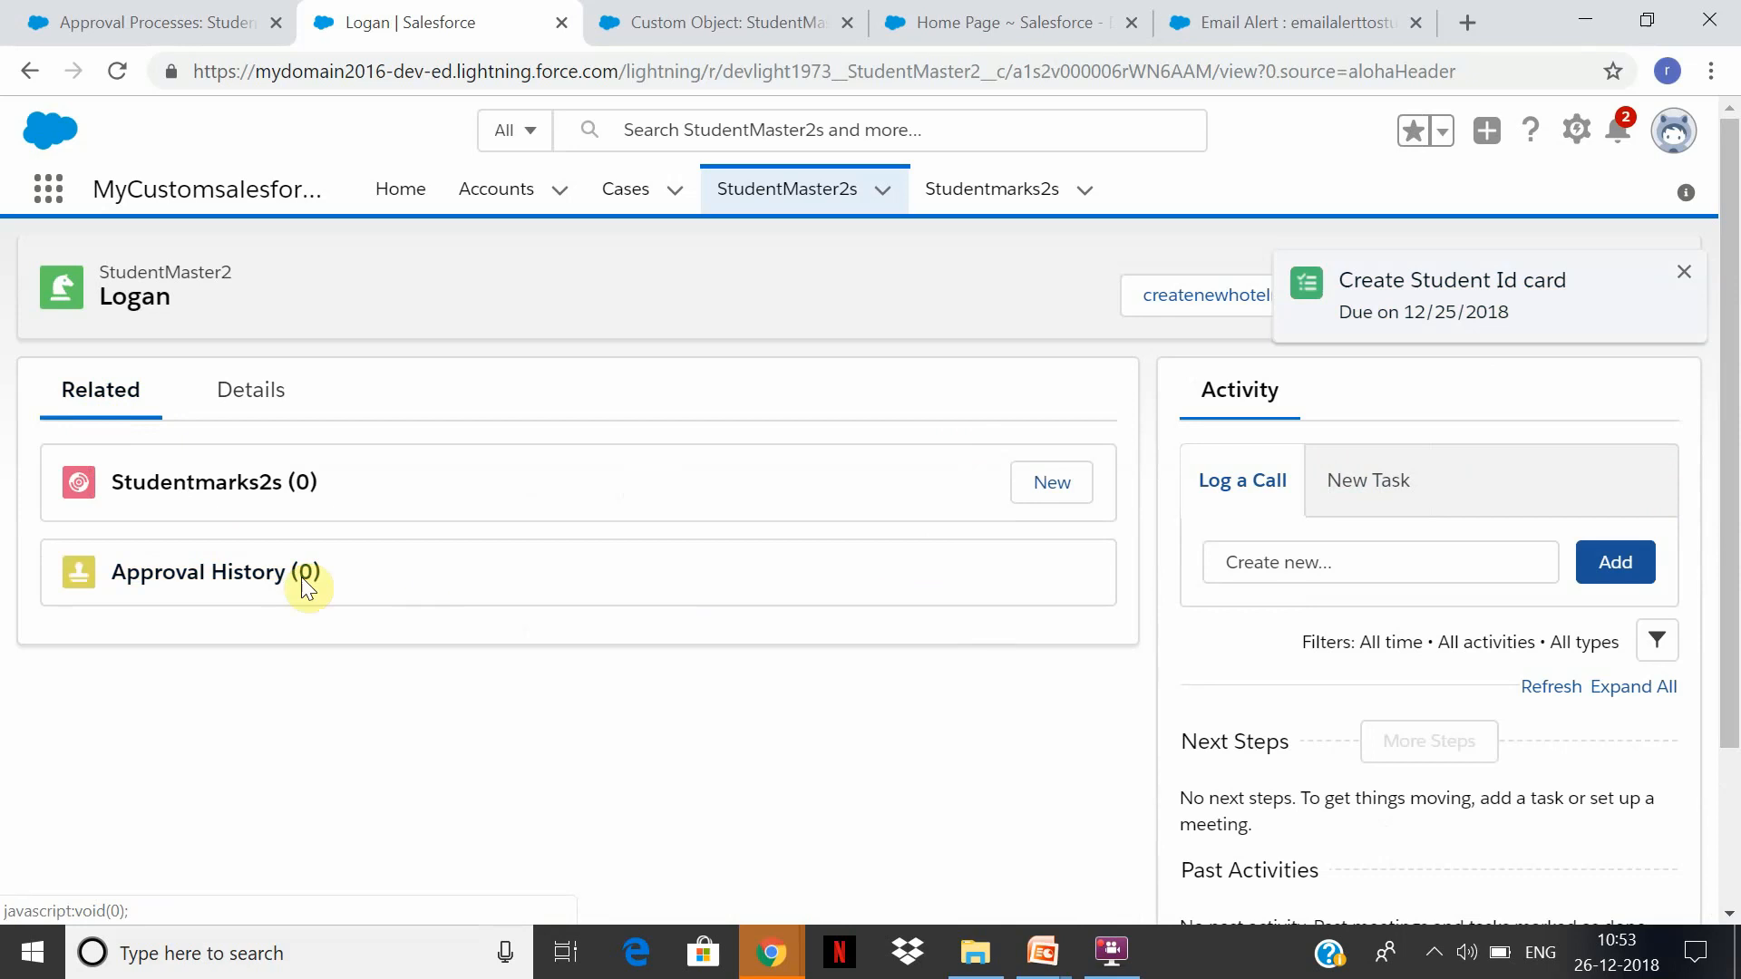
pyautogui.scroll(-2, 1709, 639)
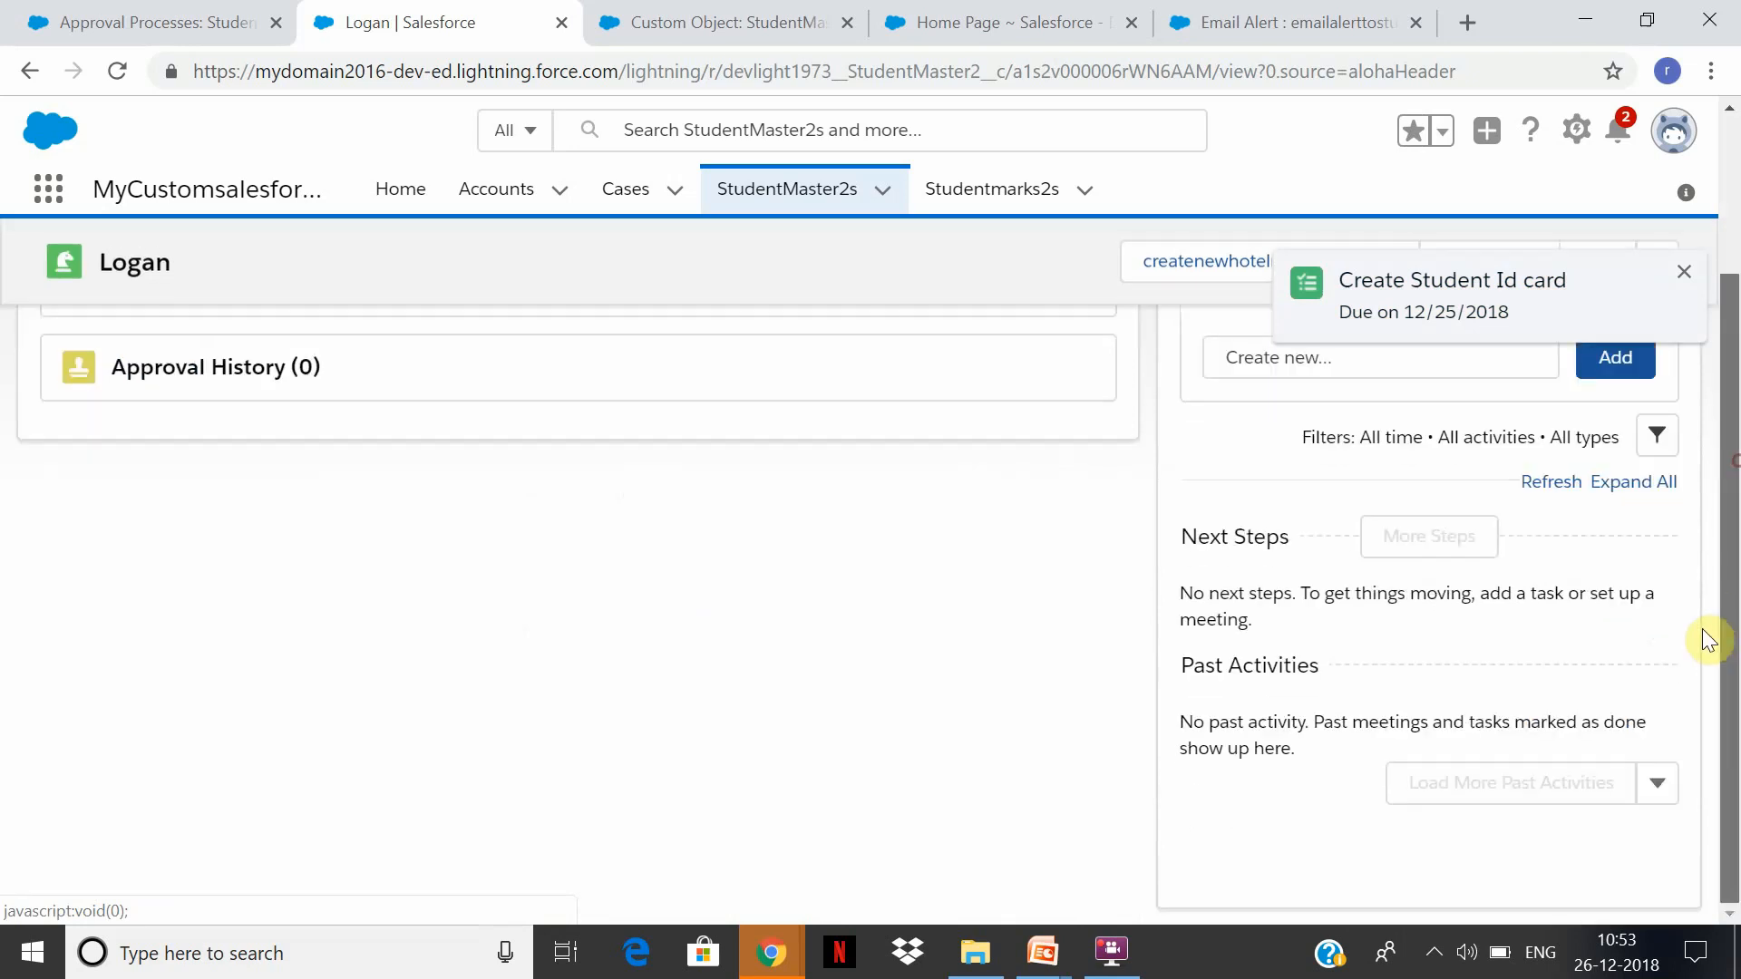
pyautogui.scroll(3, 1709, 639)
pyautogui.click(689, 25)
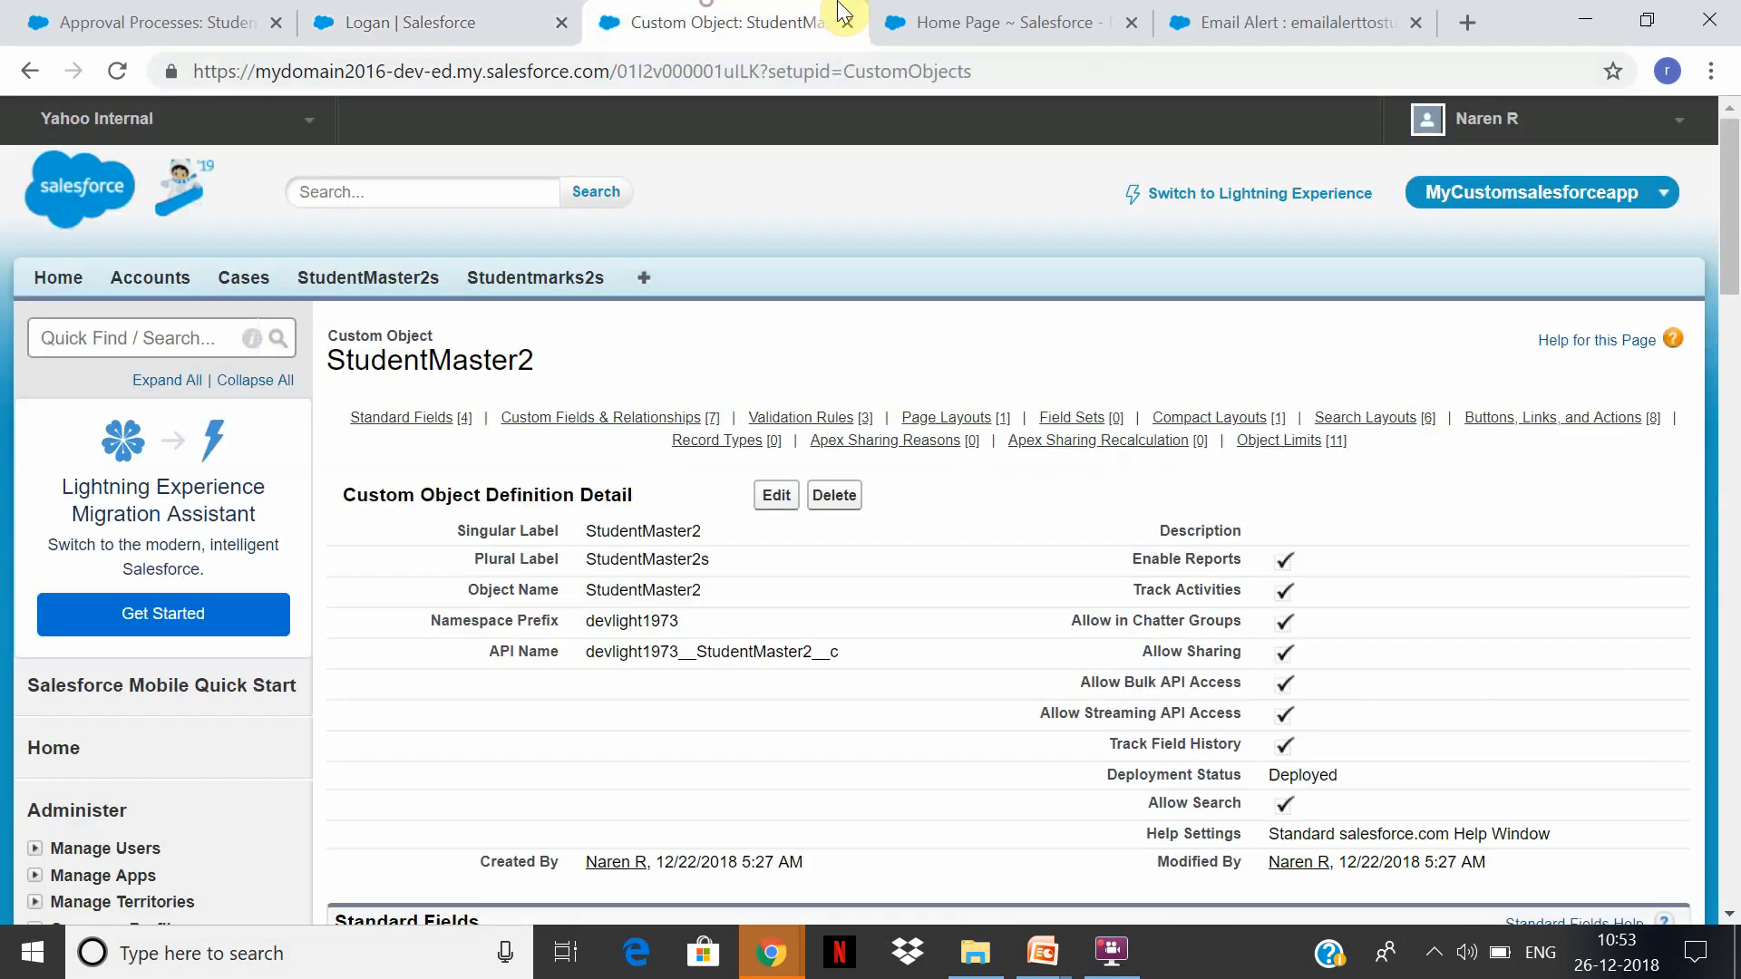
# Search Setup for "process" from the email alert page and open Process Builder.
pyautogui.click(243, 16)
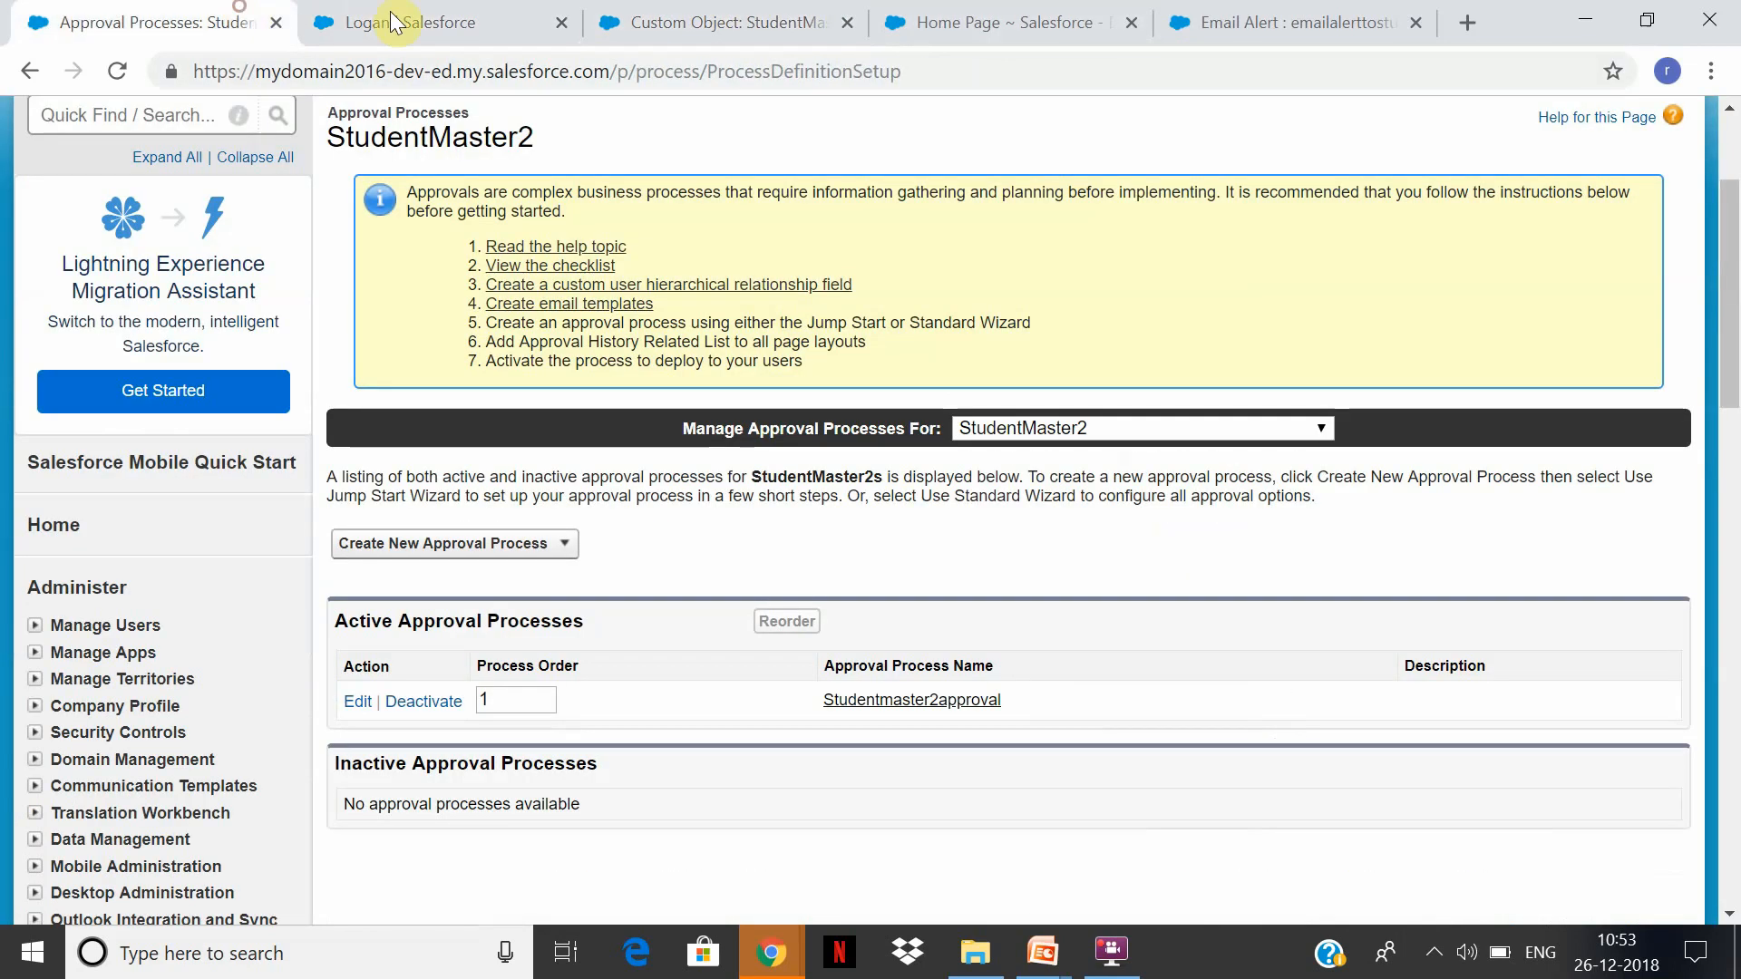
pyautogui.click(345, 22)
pyautogui.click(644, 19)
pyautogui.click(1331, 25)
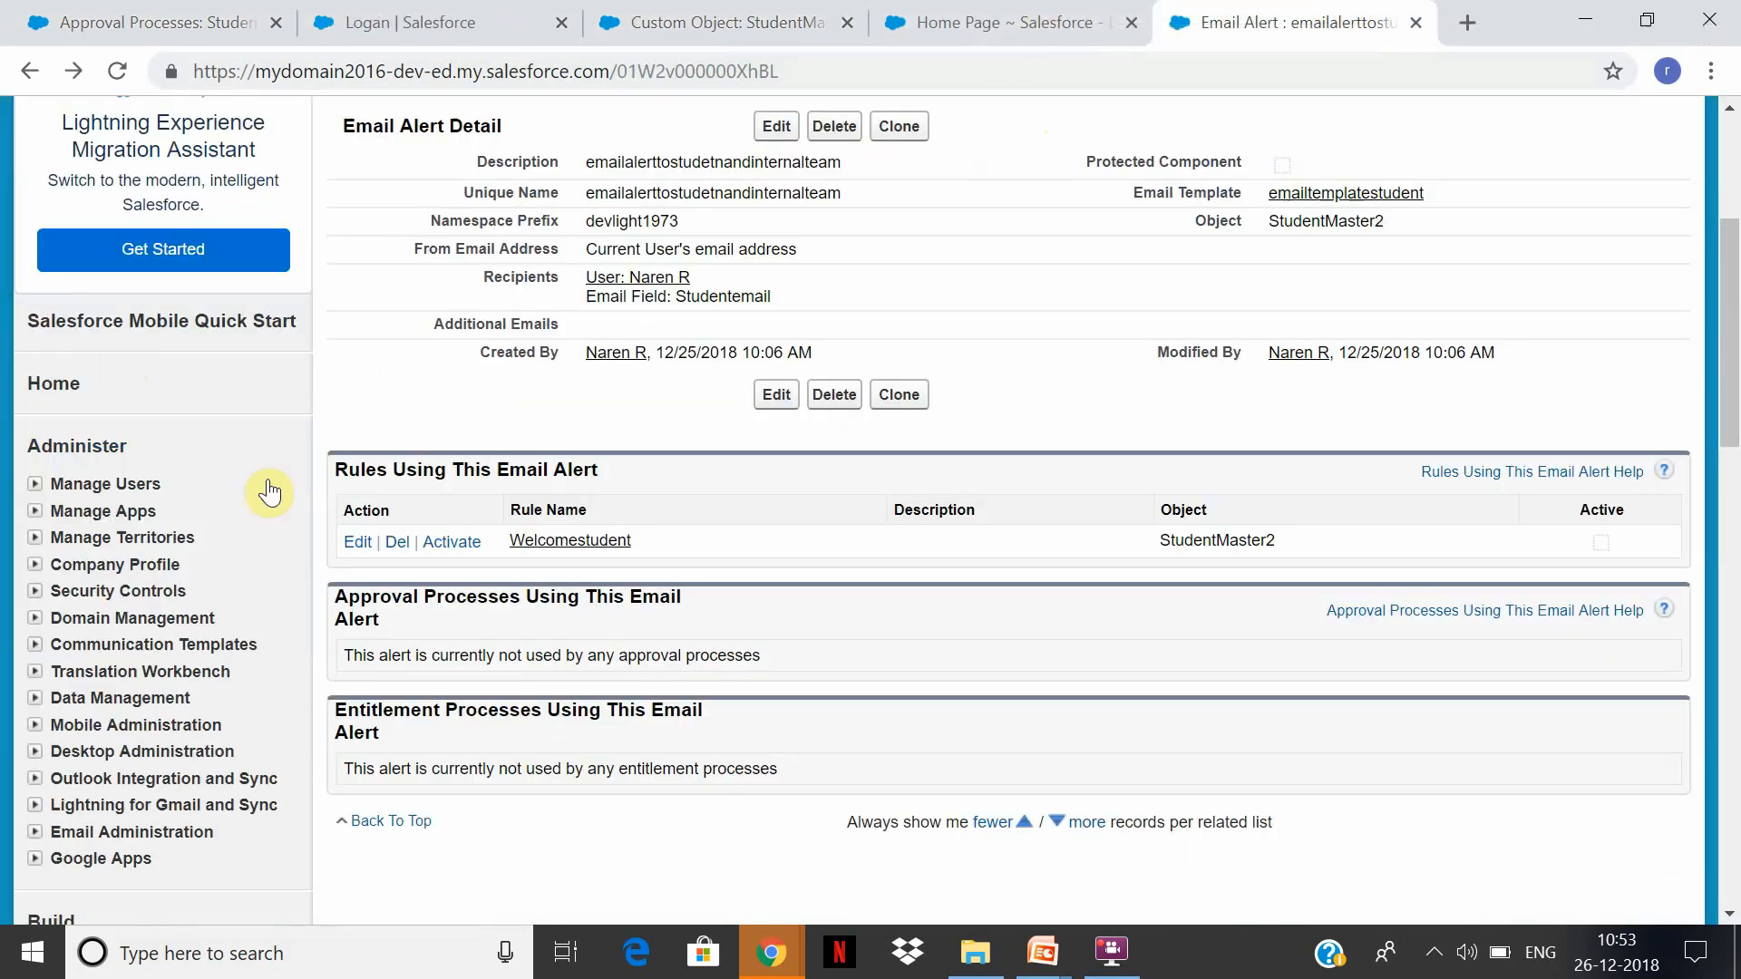
pyautogui.scroll(3, 270, 492)
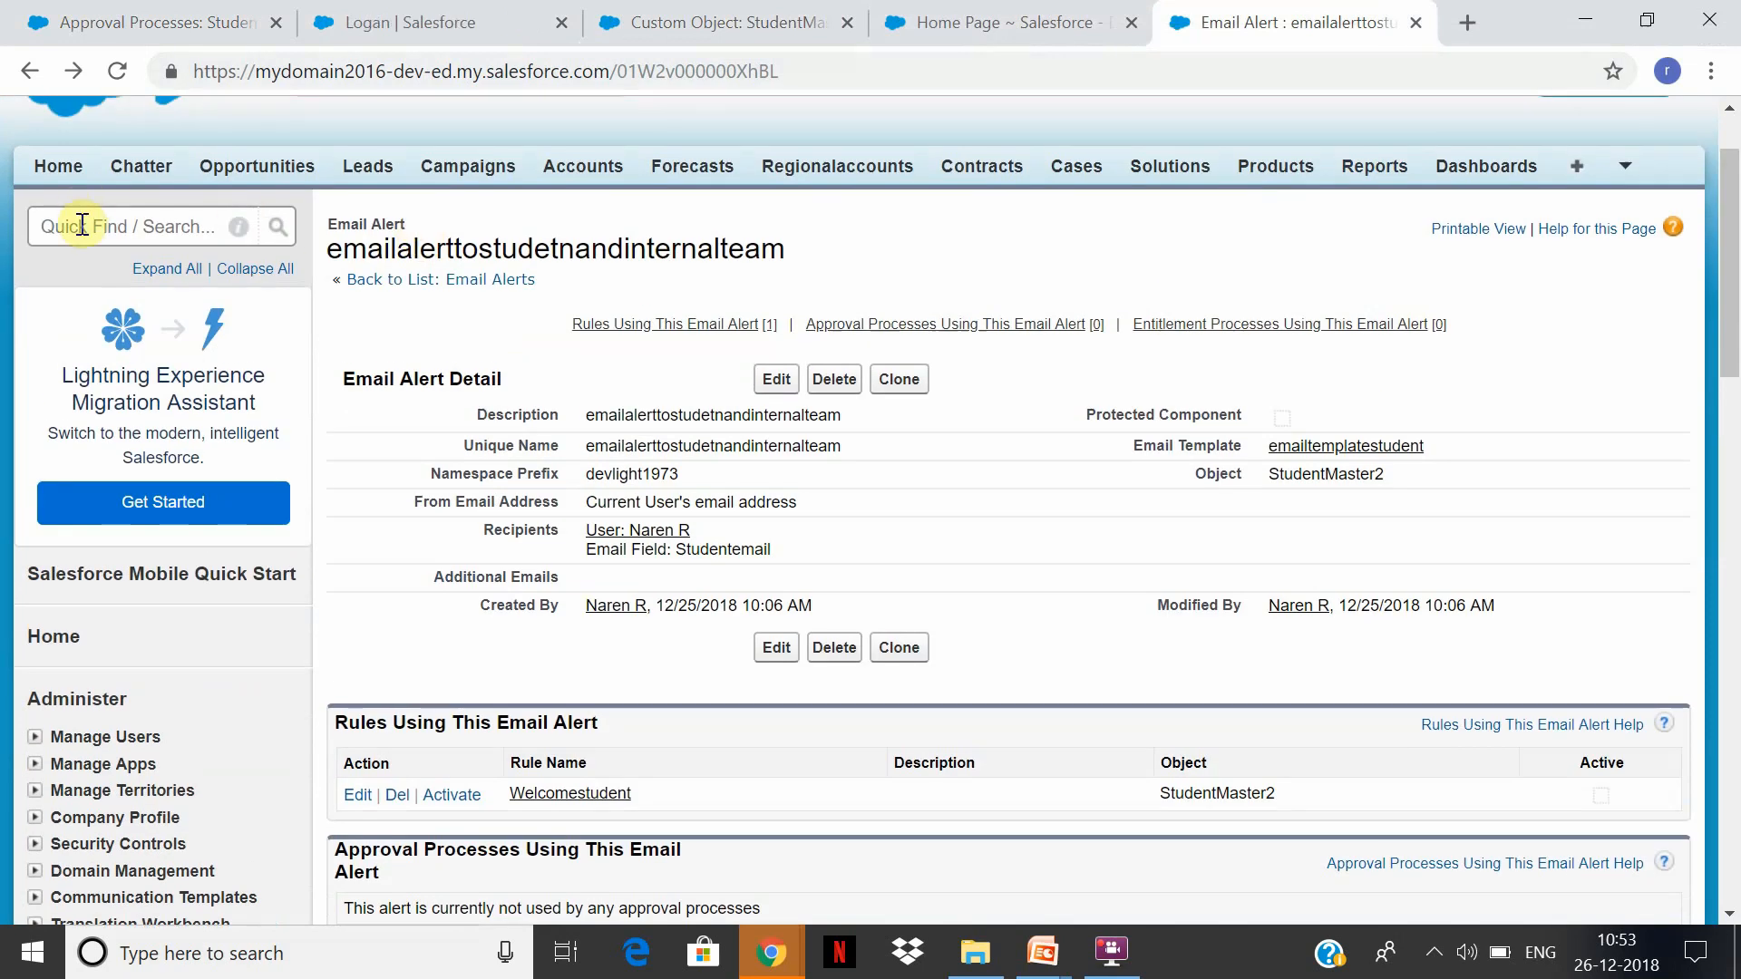
pyautogui.click(81, 226)
pyautogui.write('process')
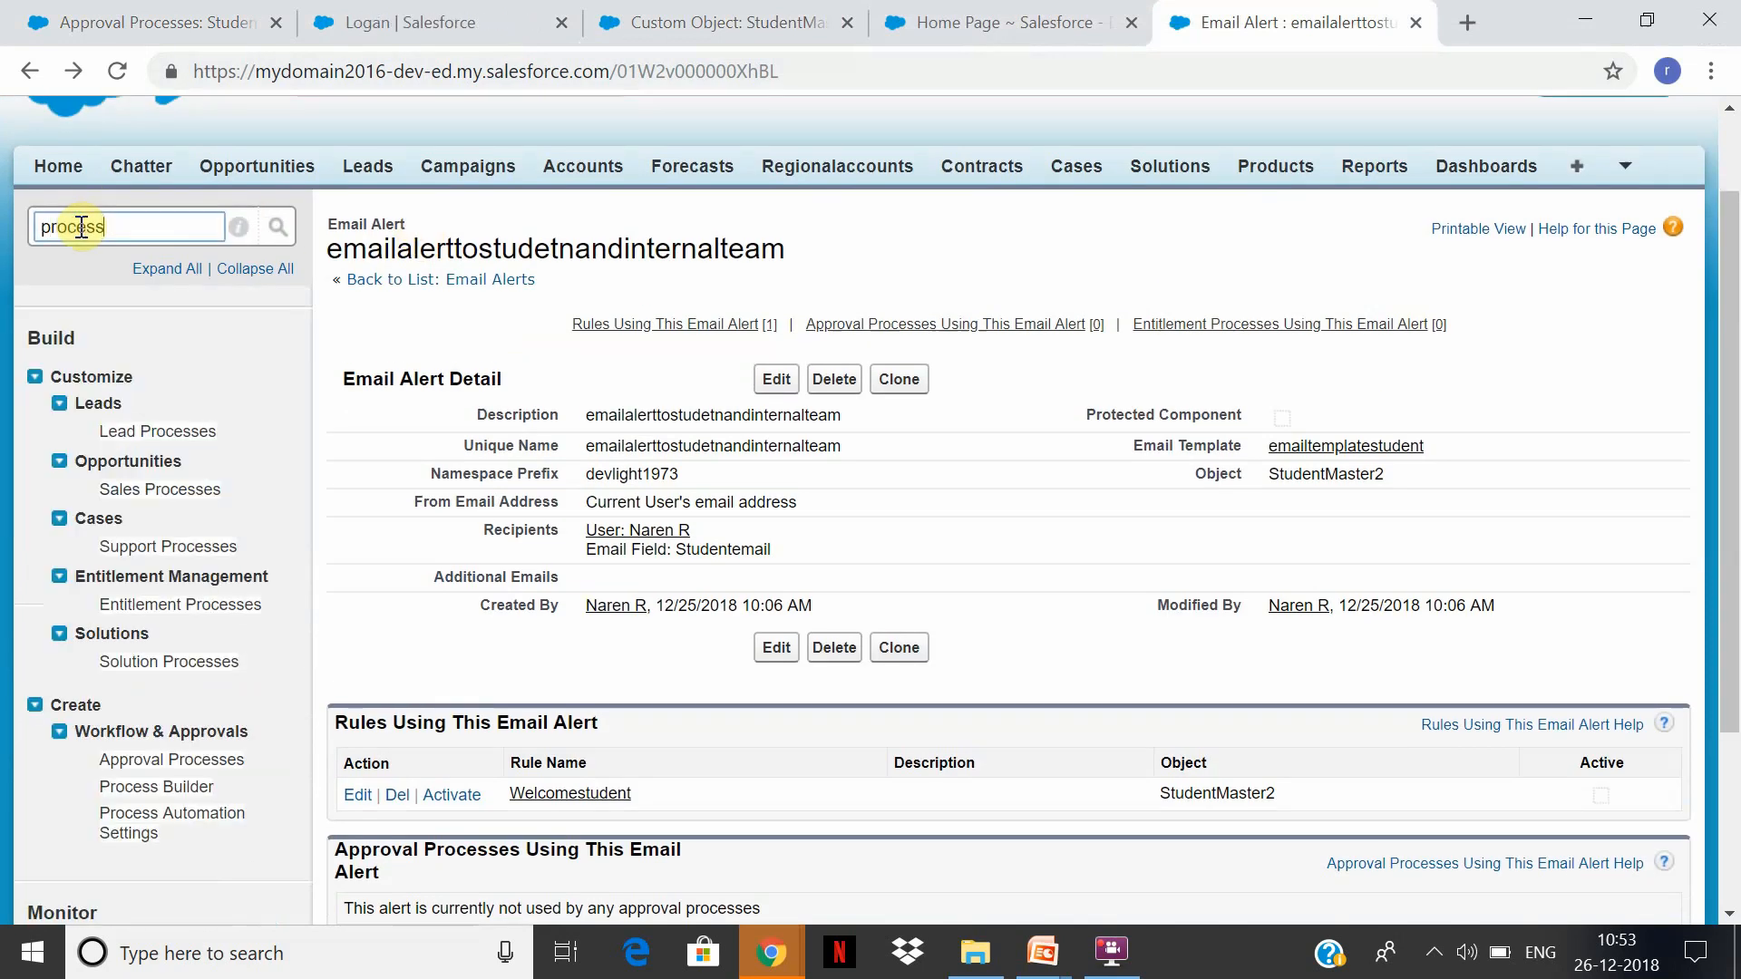
pyautogui.click(179, 789)
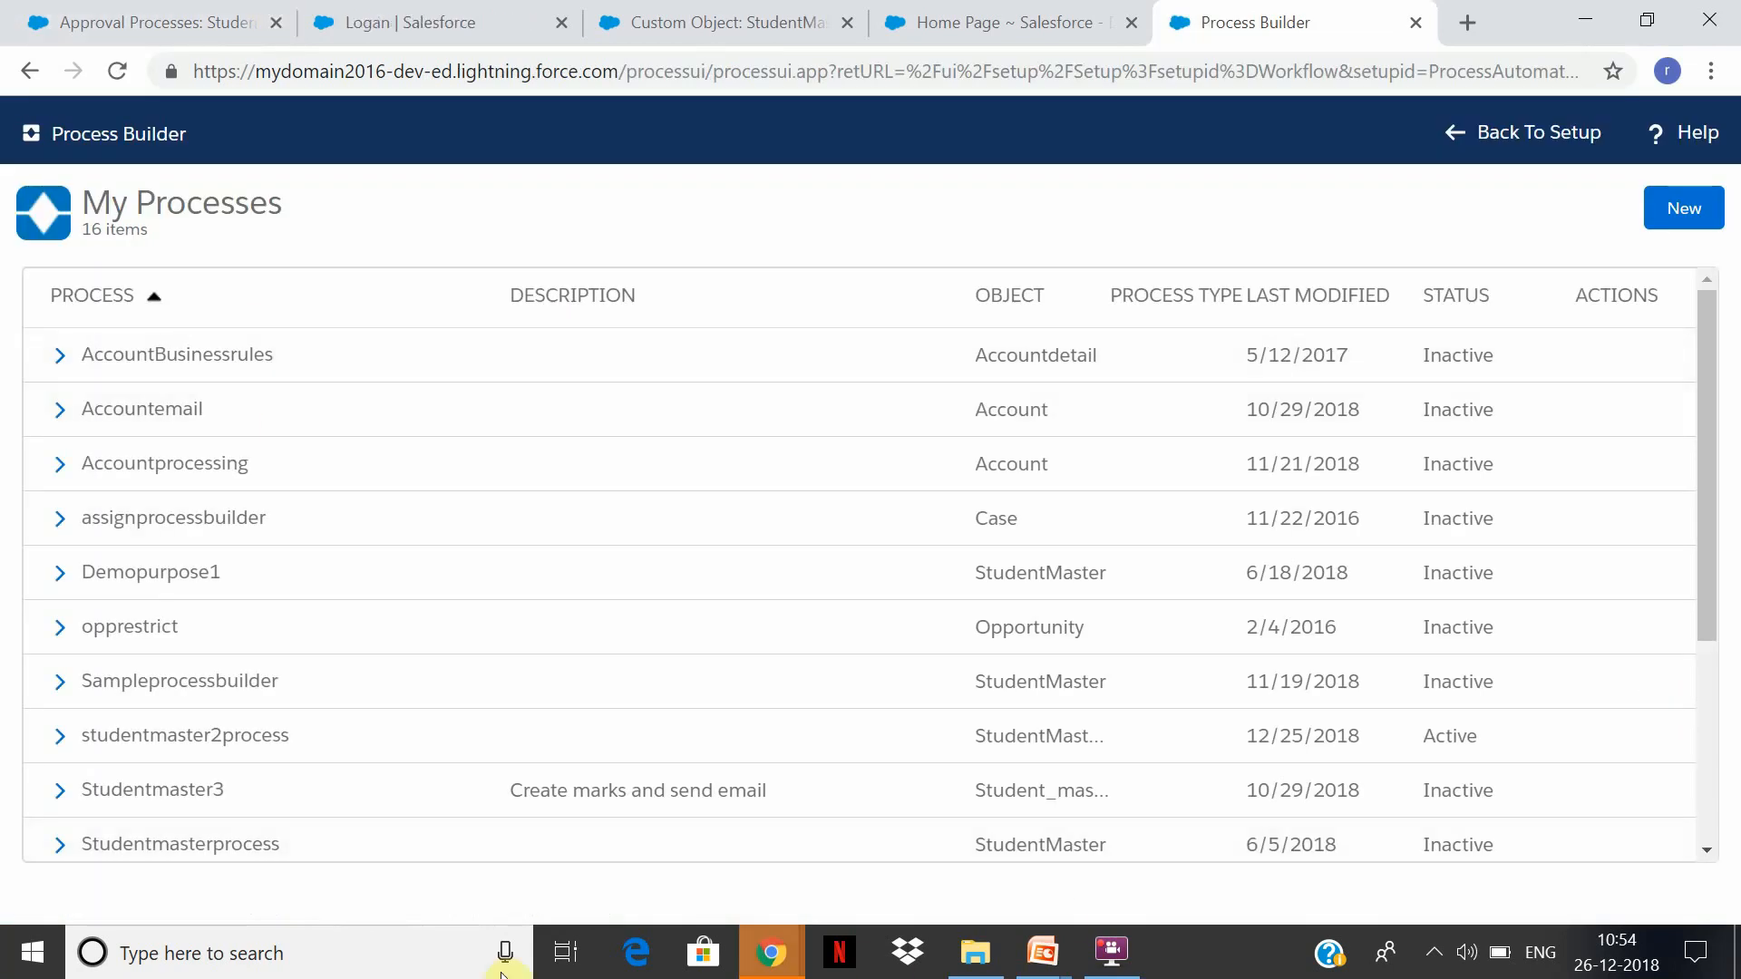
# Open studentmaster2process, view the createacontact action, and expand the full list of test1's immediate actions.
pyautogui.click(227, 742)
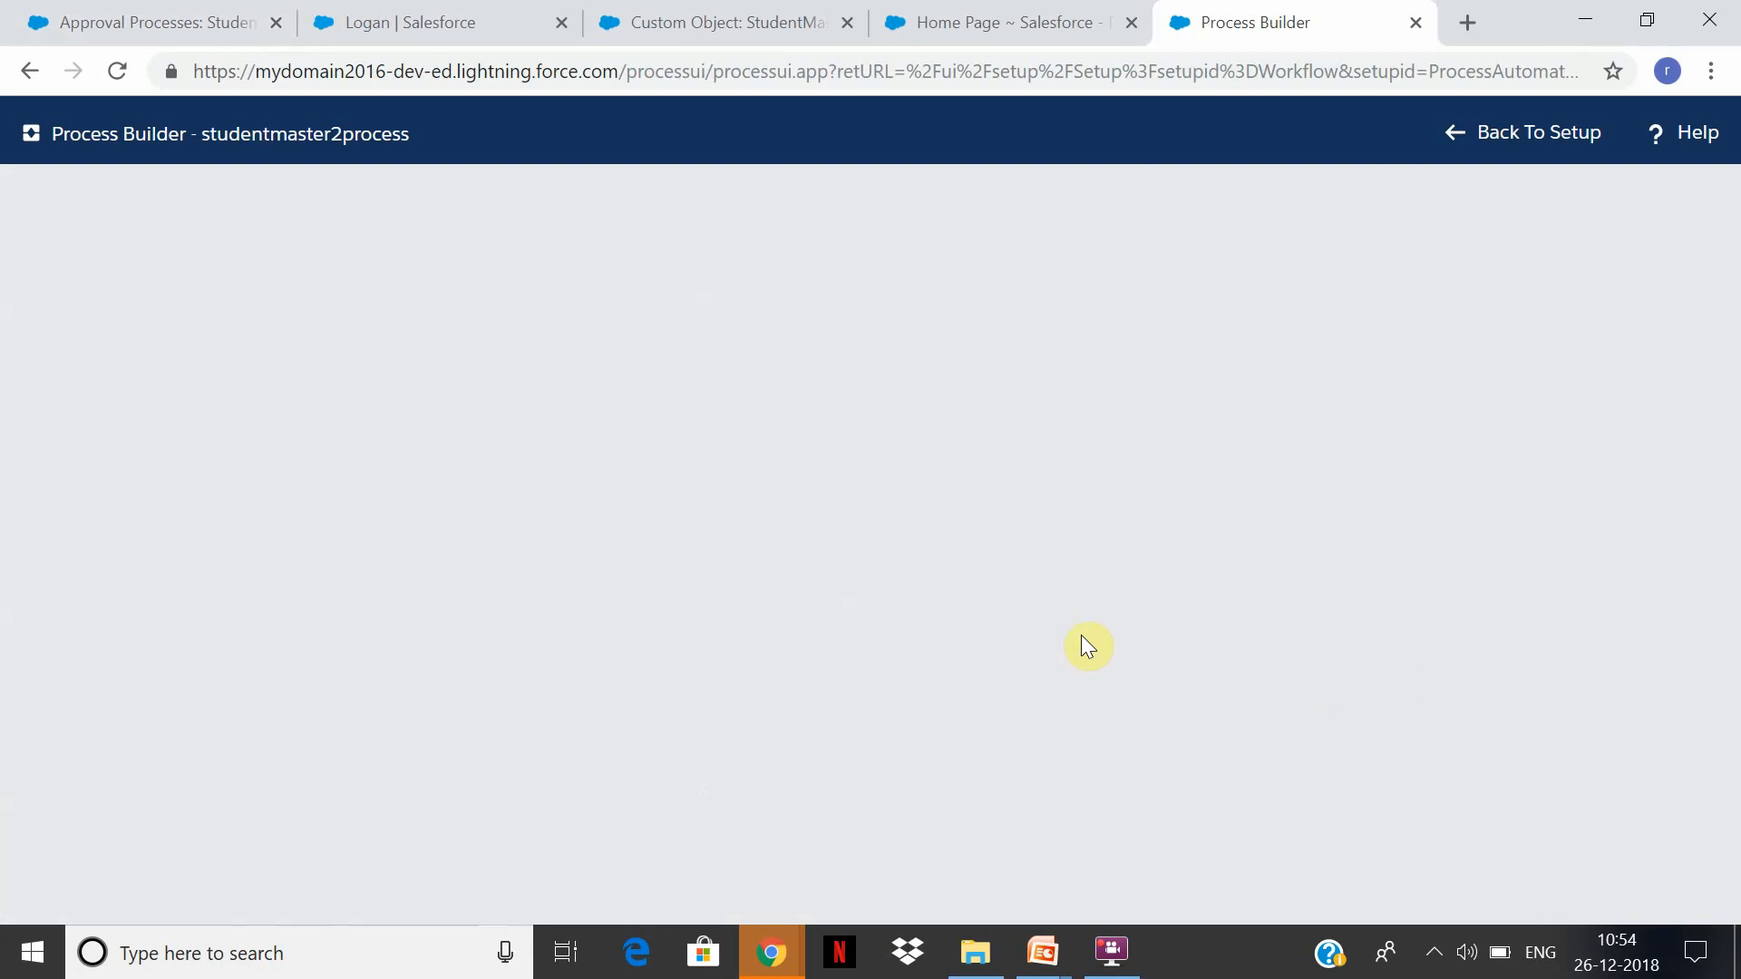
pyautogui.click(442, 592)
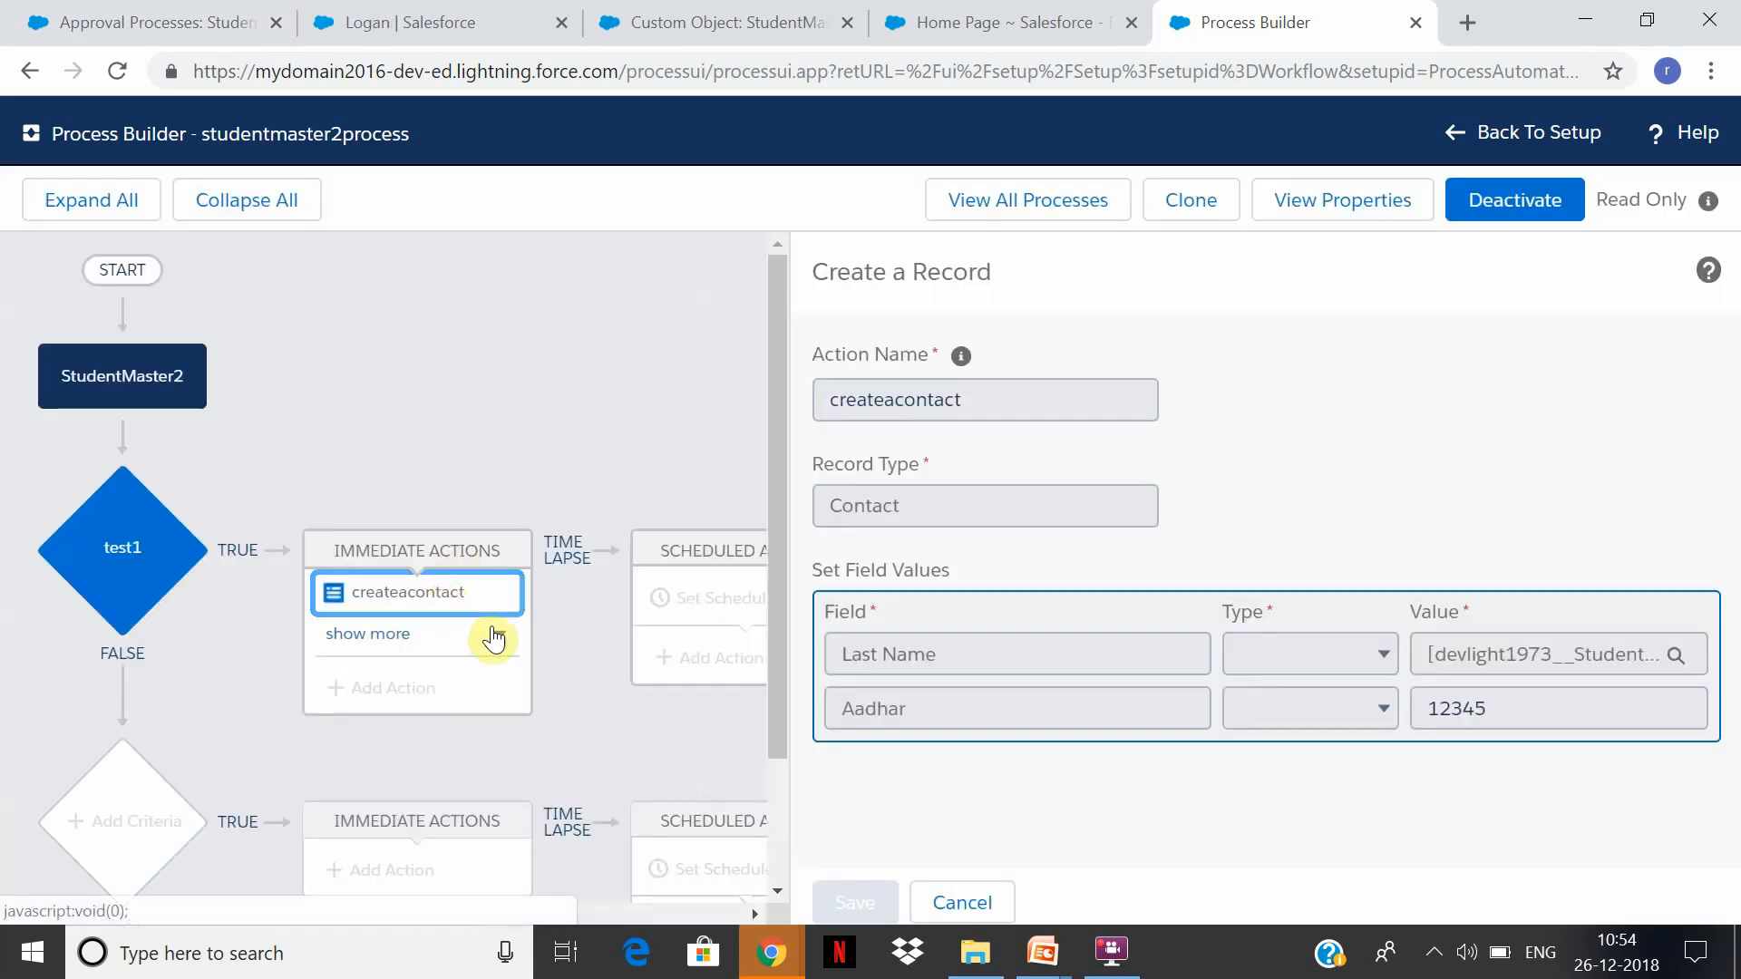
pyautogui.click(497, 637)
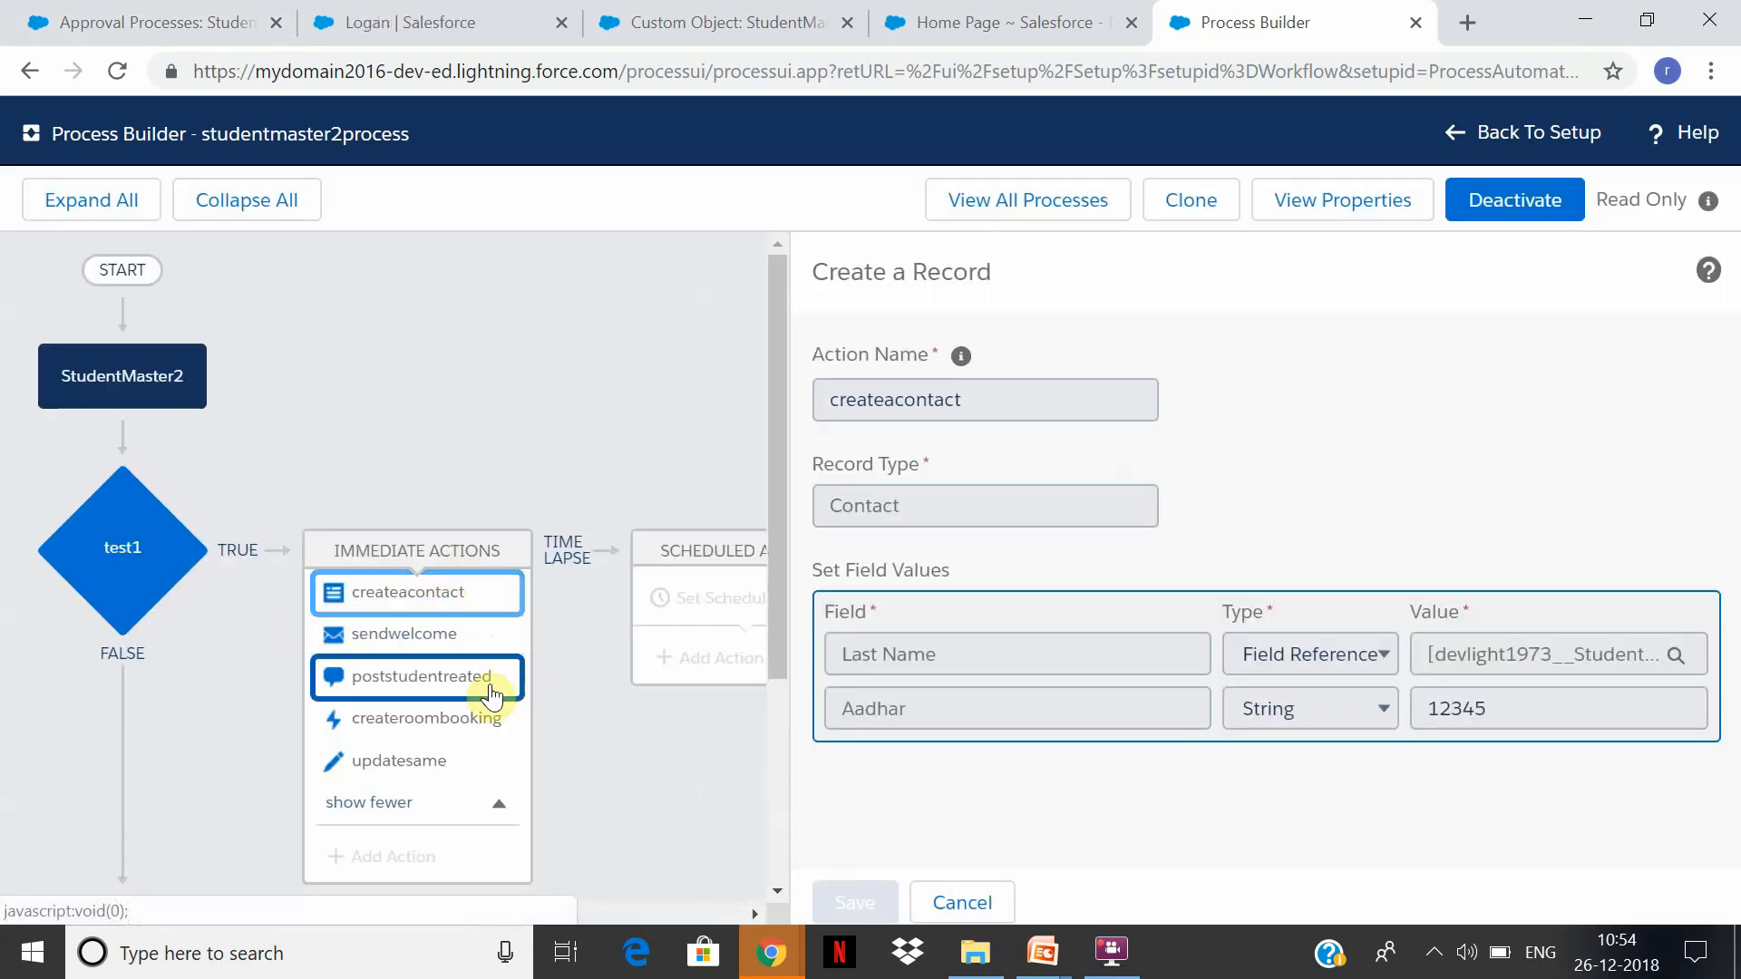
# Look up "chatt" in Setup, then check the Chatter feed on the Lightning home page and dismiss the Create Student Id card reminder.
pyautogui.click(698, 25)
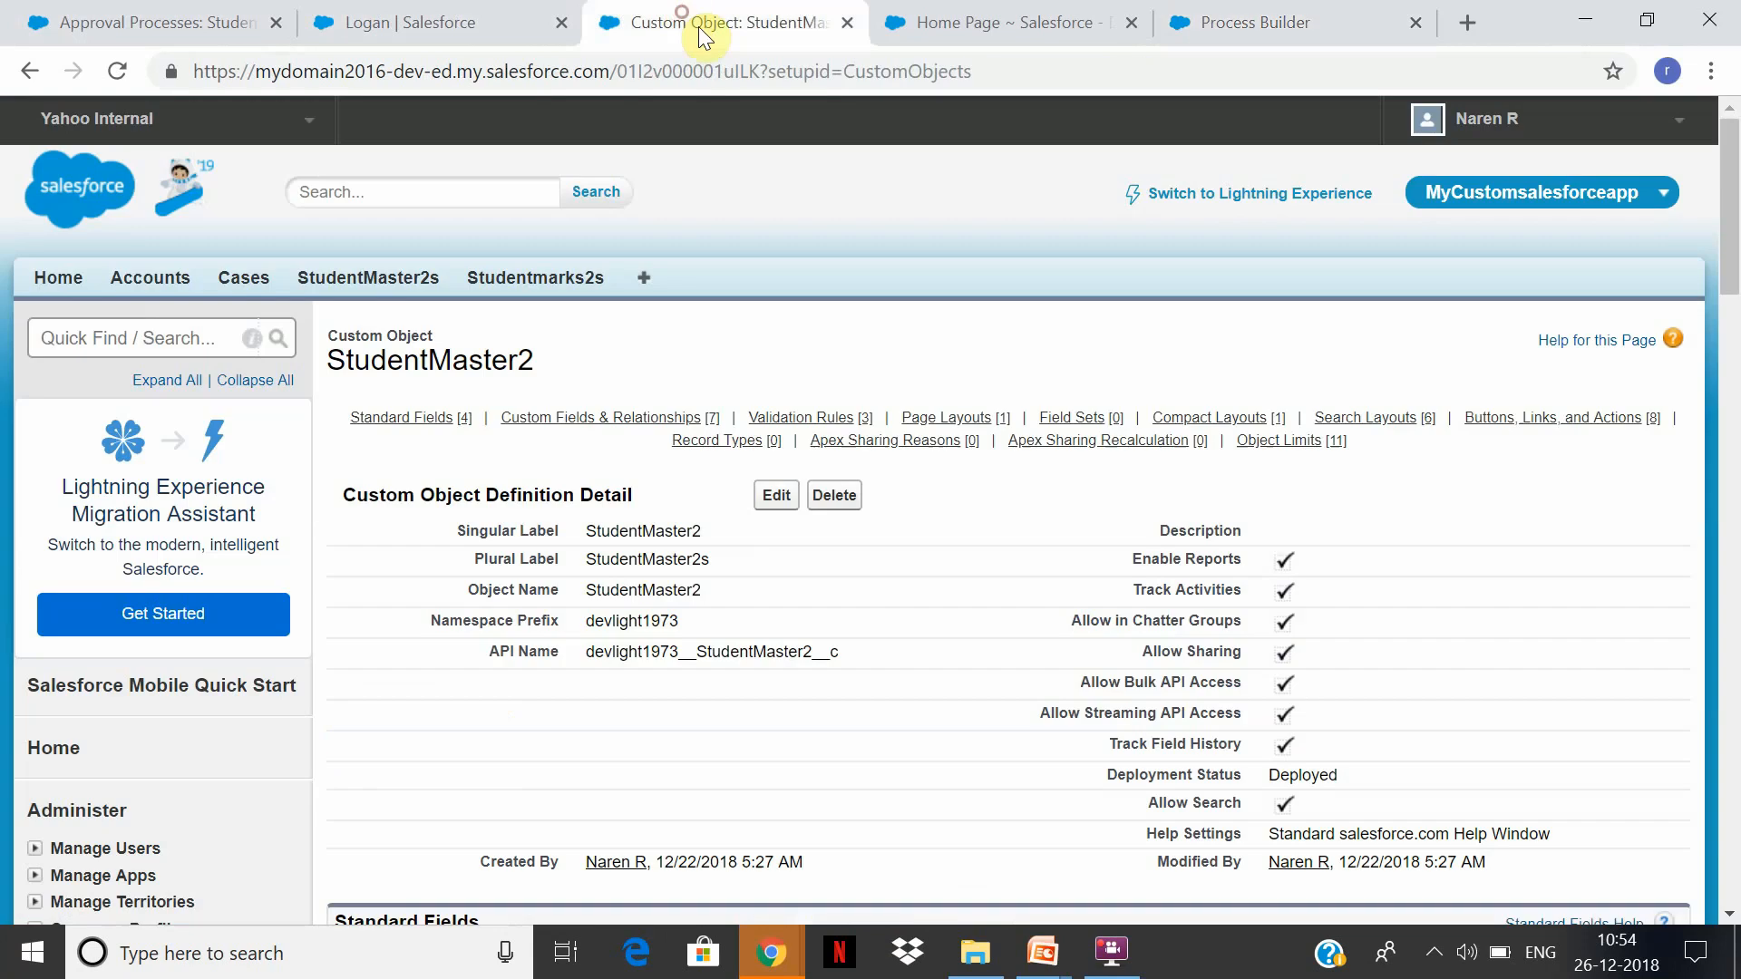
pyautogui.click(170, 339)
pyautogui.write('chatt')
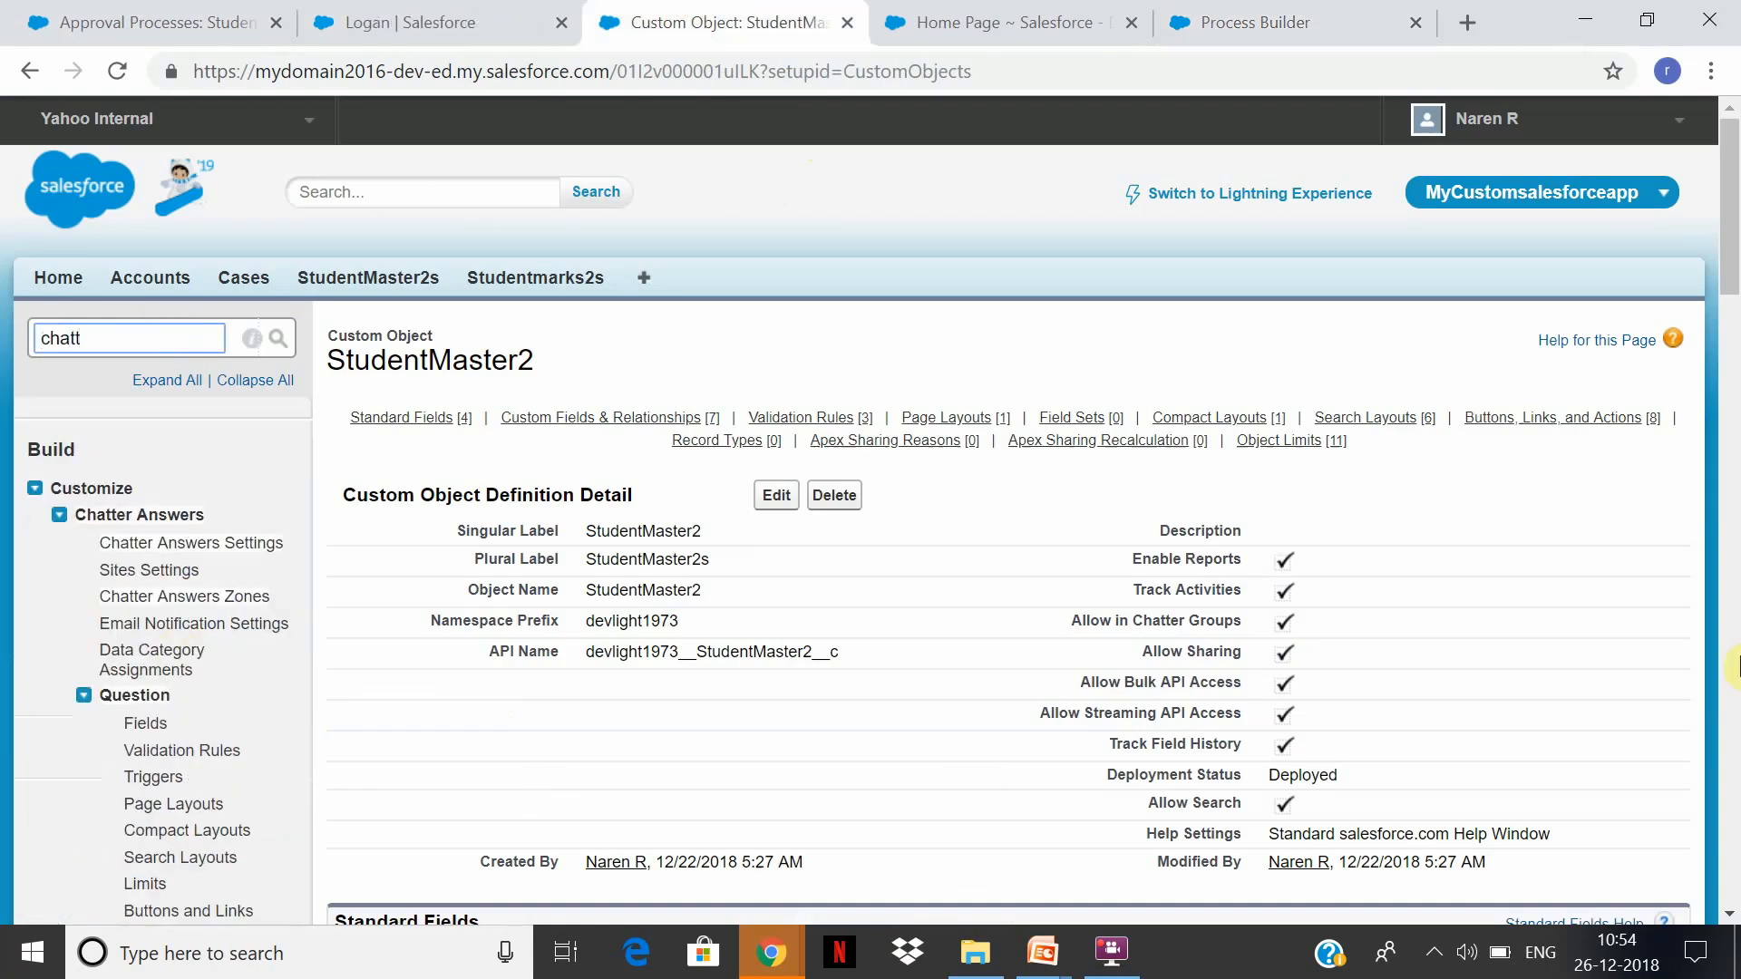
pyautogui.click(72, 279)
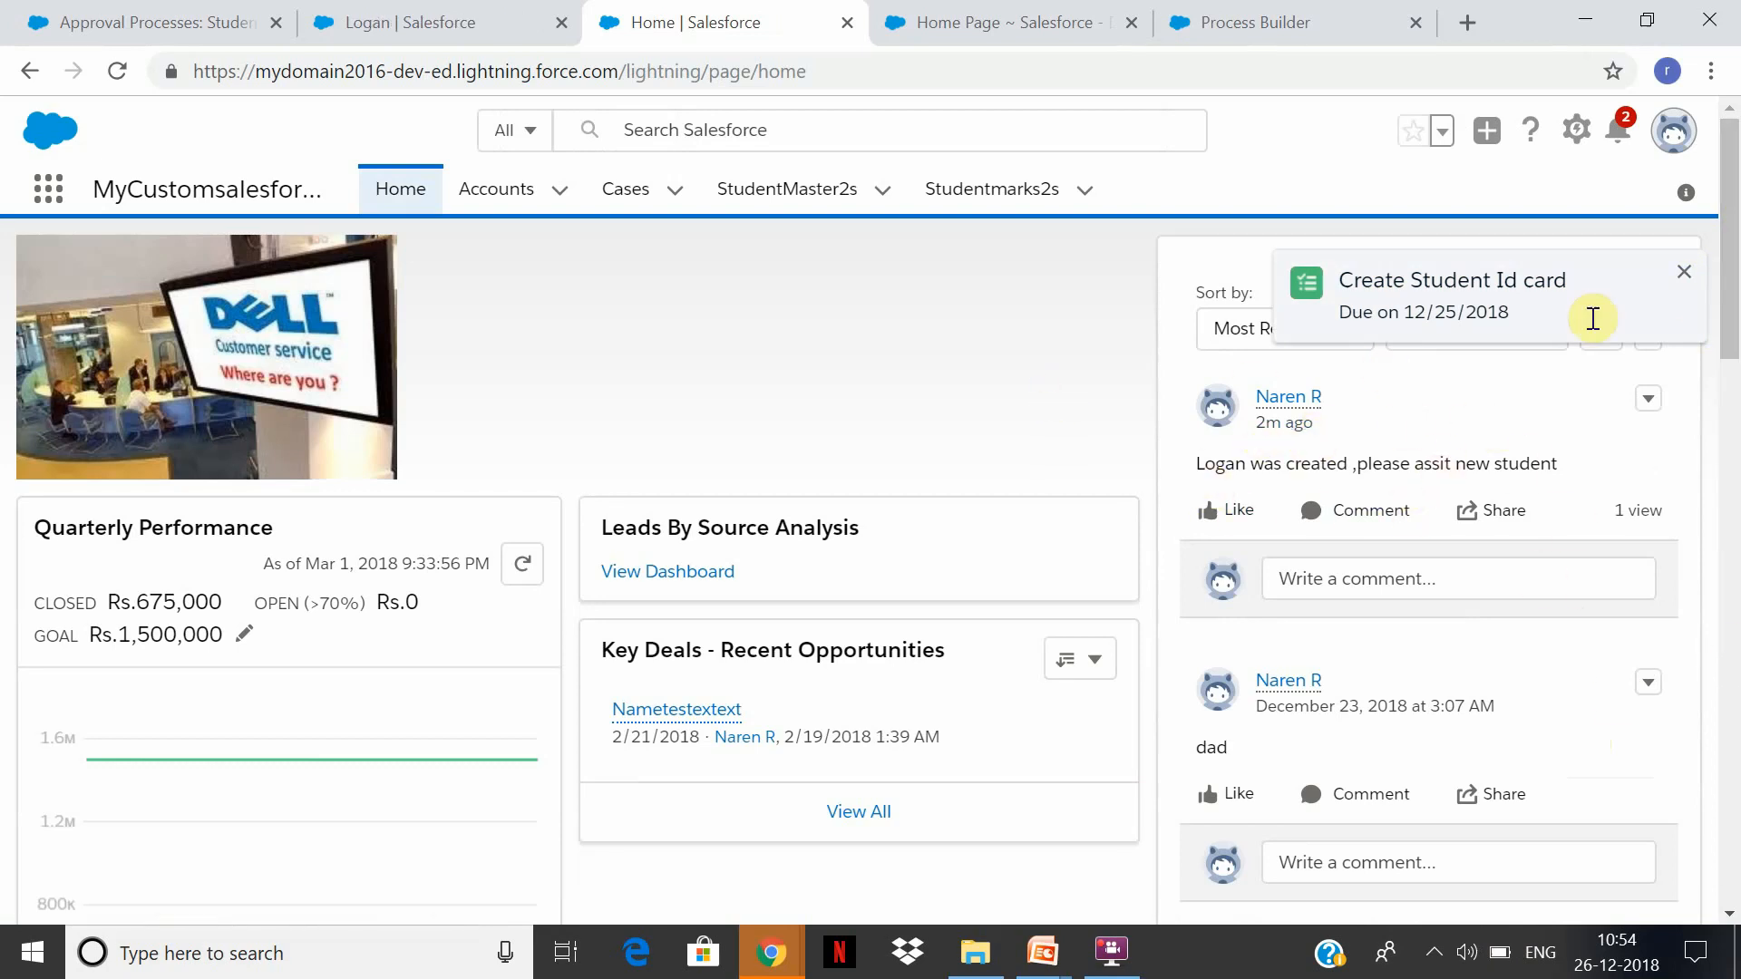
pyautogui.click(1684, 272)
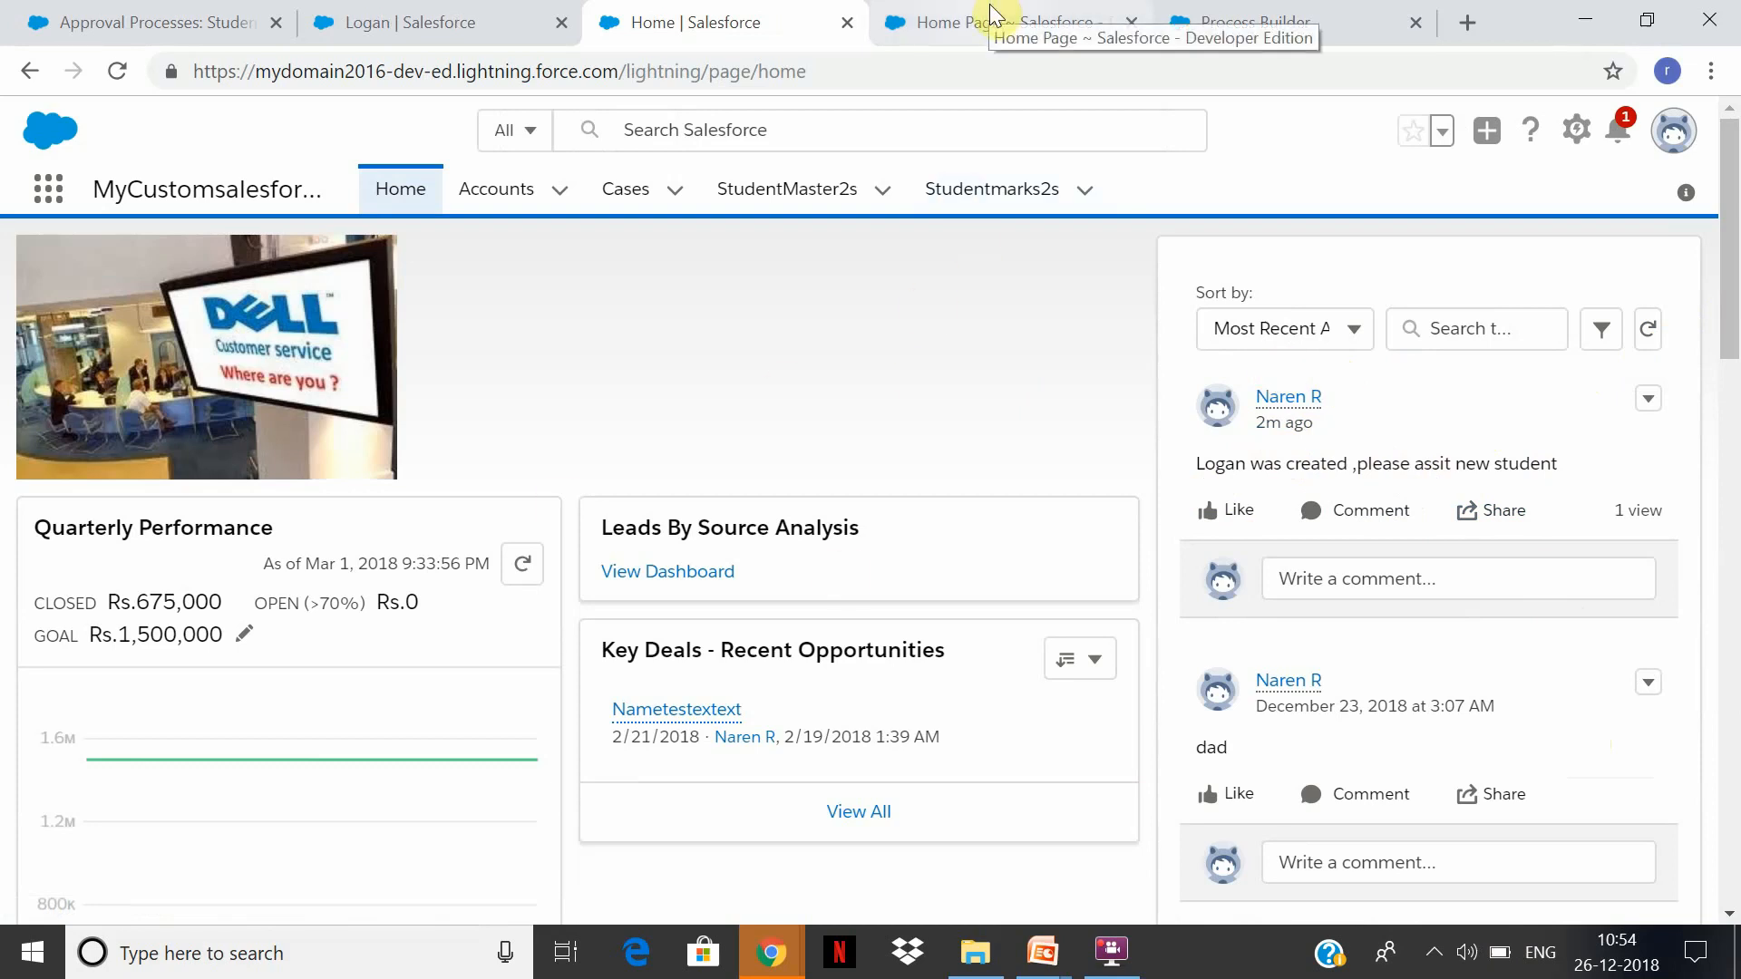
# Open the newest student's record from the recently viewed StudentMaster2s in Lightning Experience to examine its details.
pyautogui.click(1233, 15)
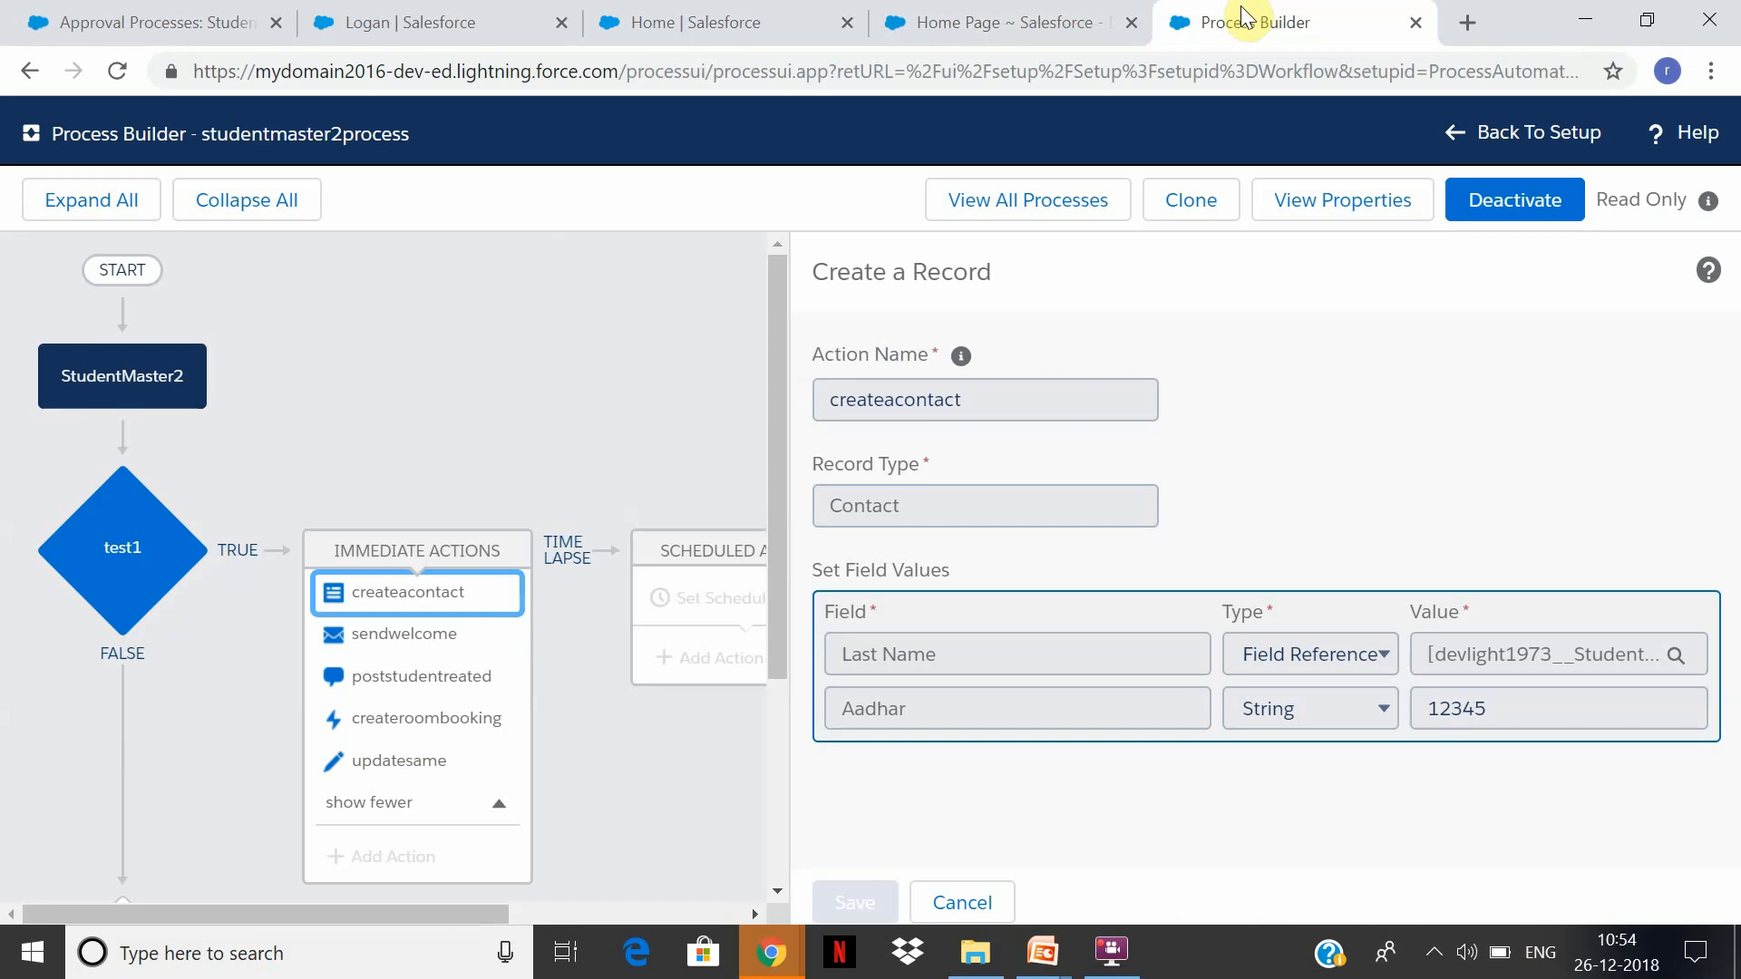
pyautogui.click(979, 20)
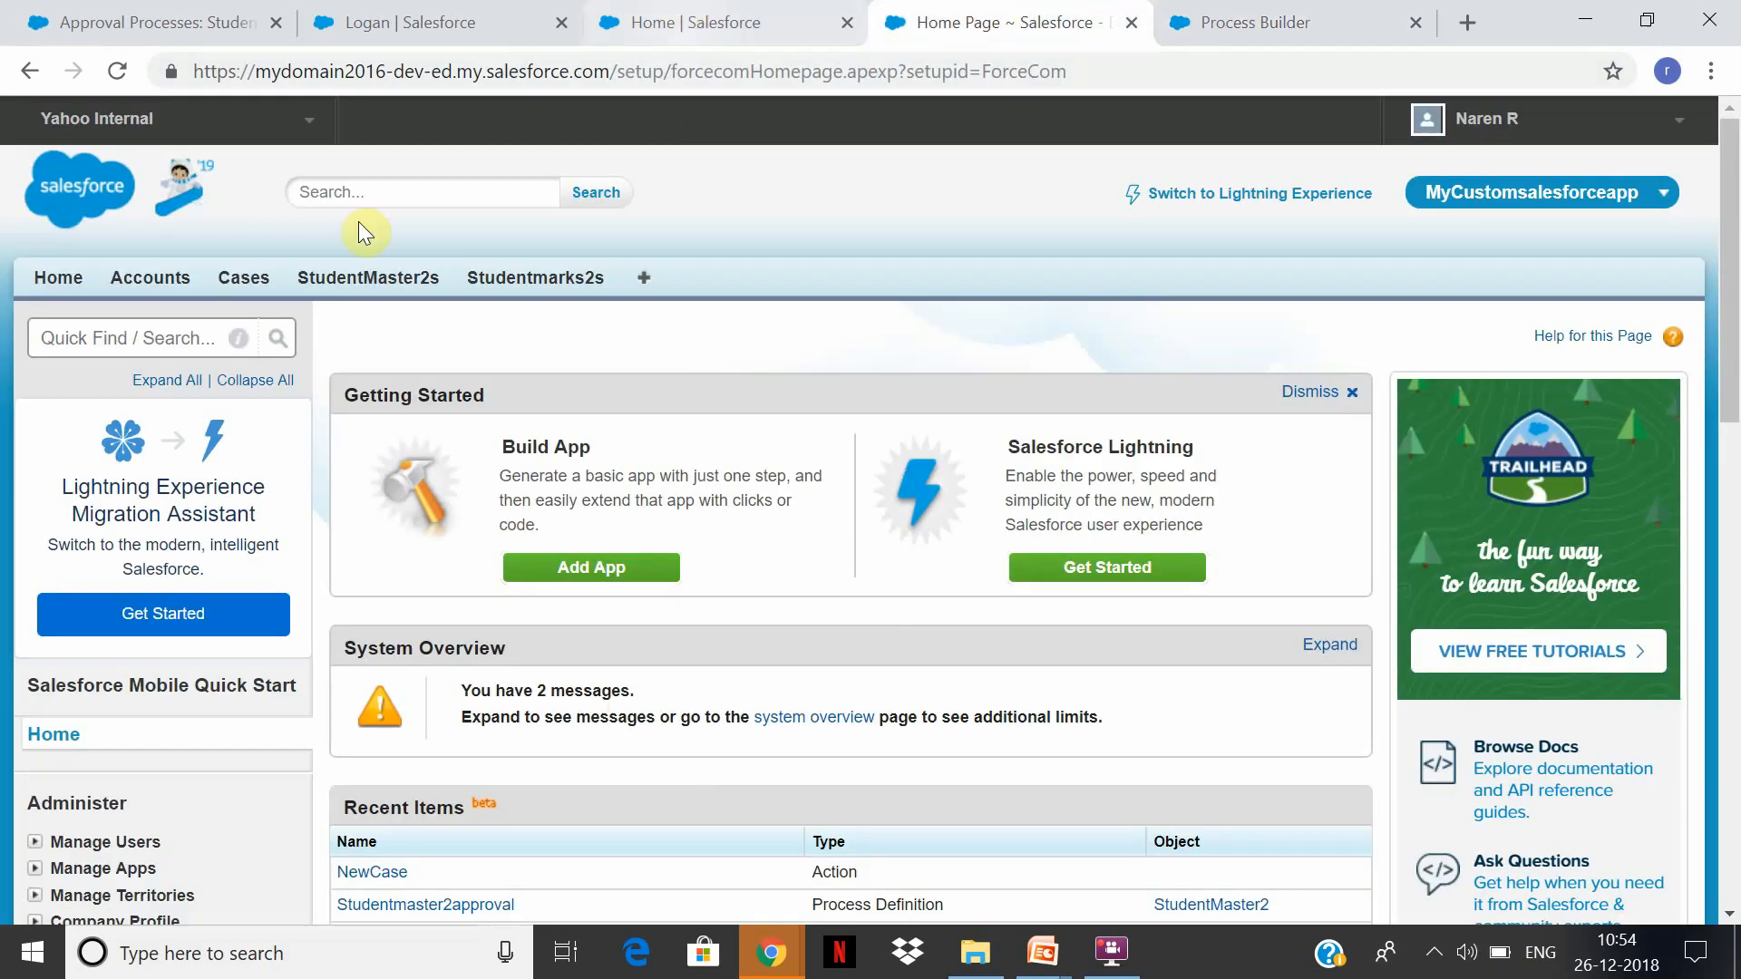
pyautogui.click(717, 22)
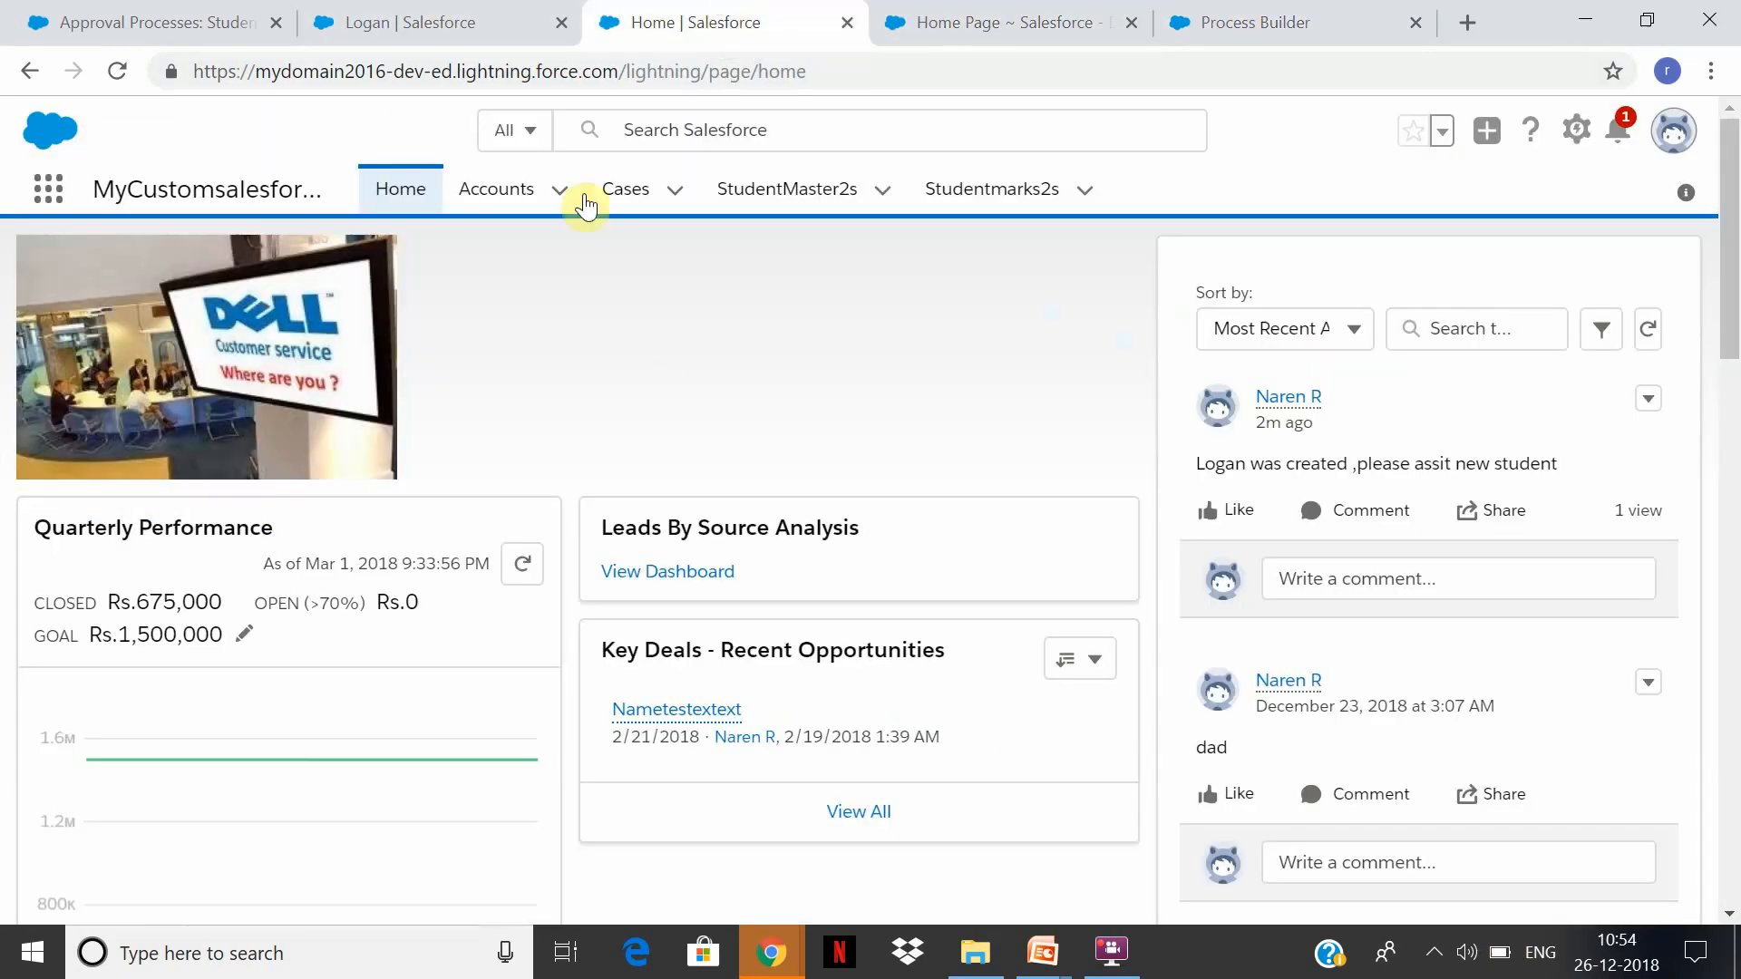
pyautogui.click(829, 205)
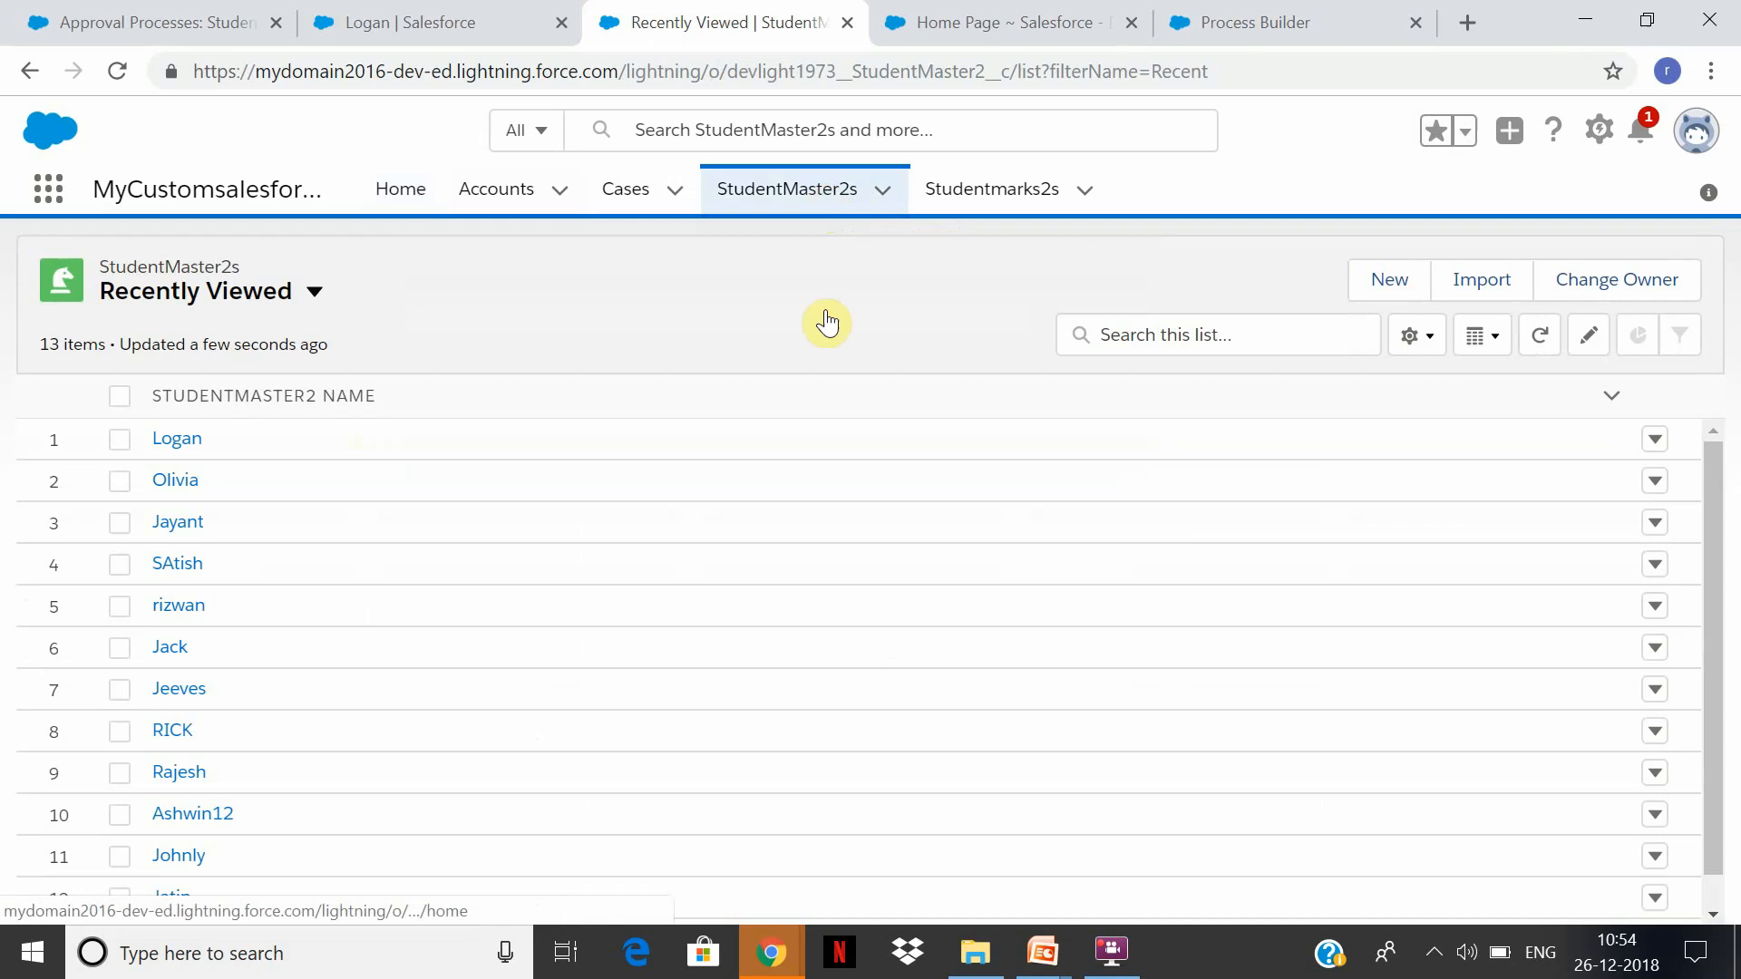
pyautogui.click(169, 449)
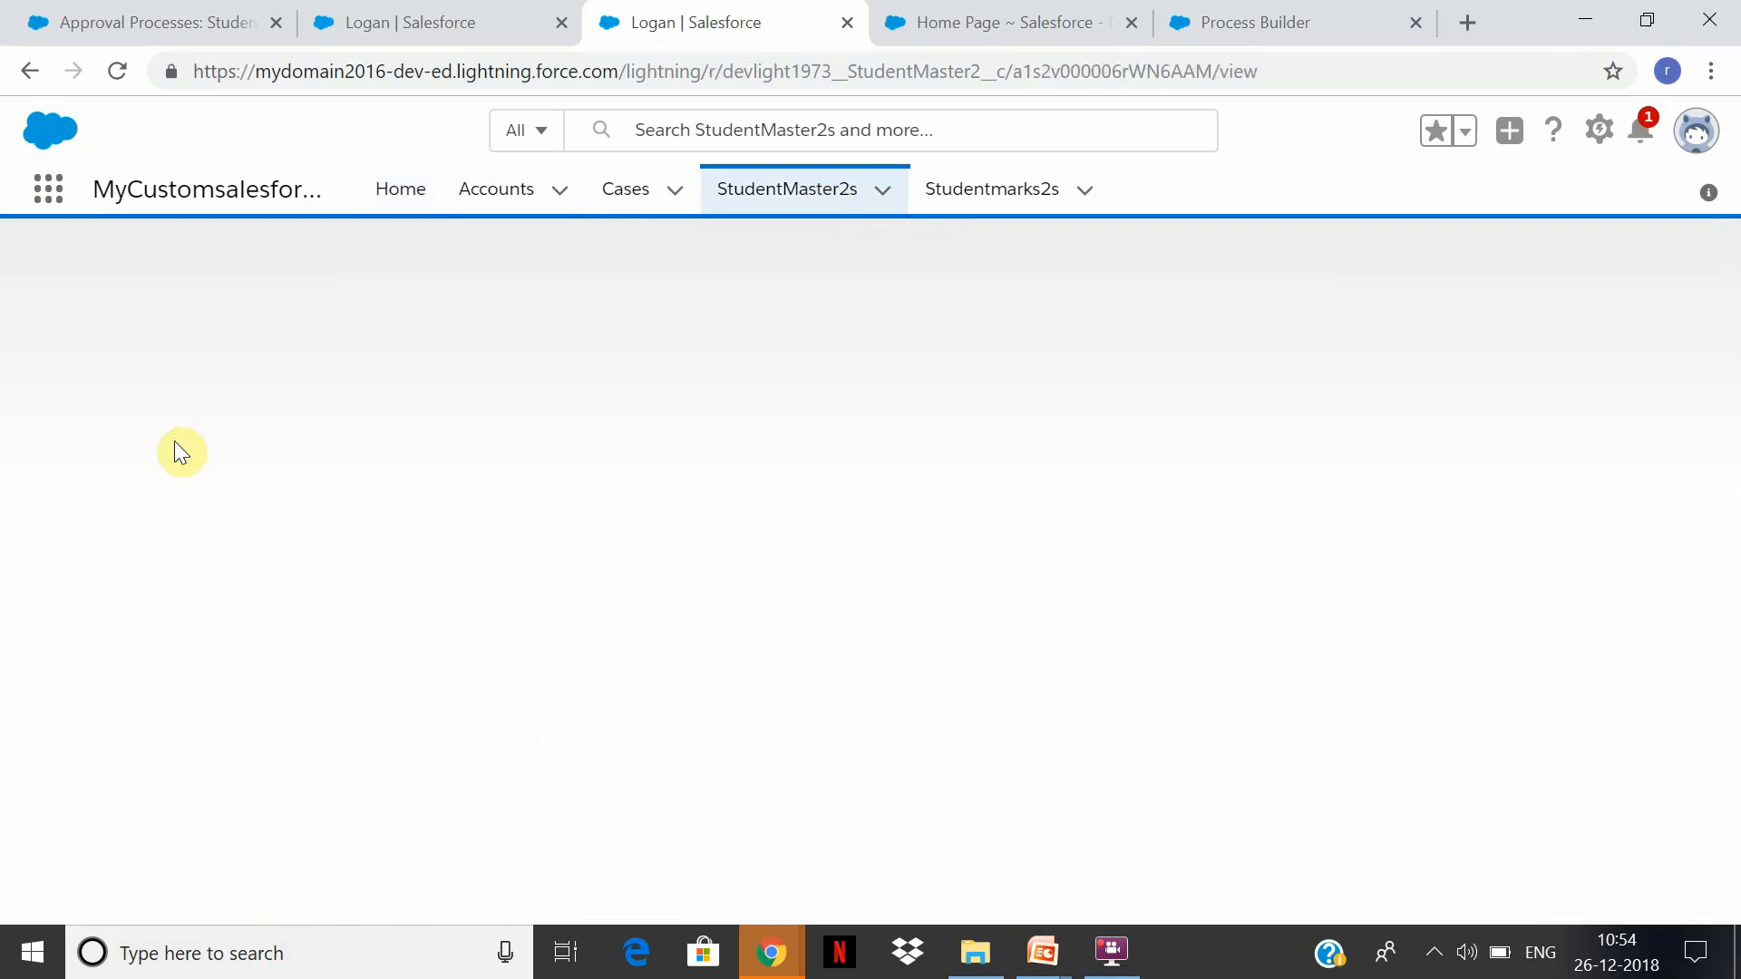
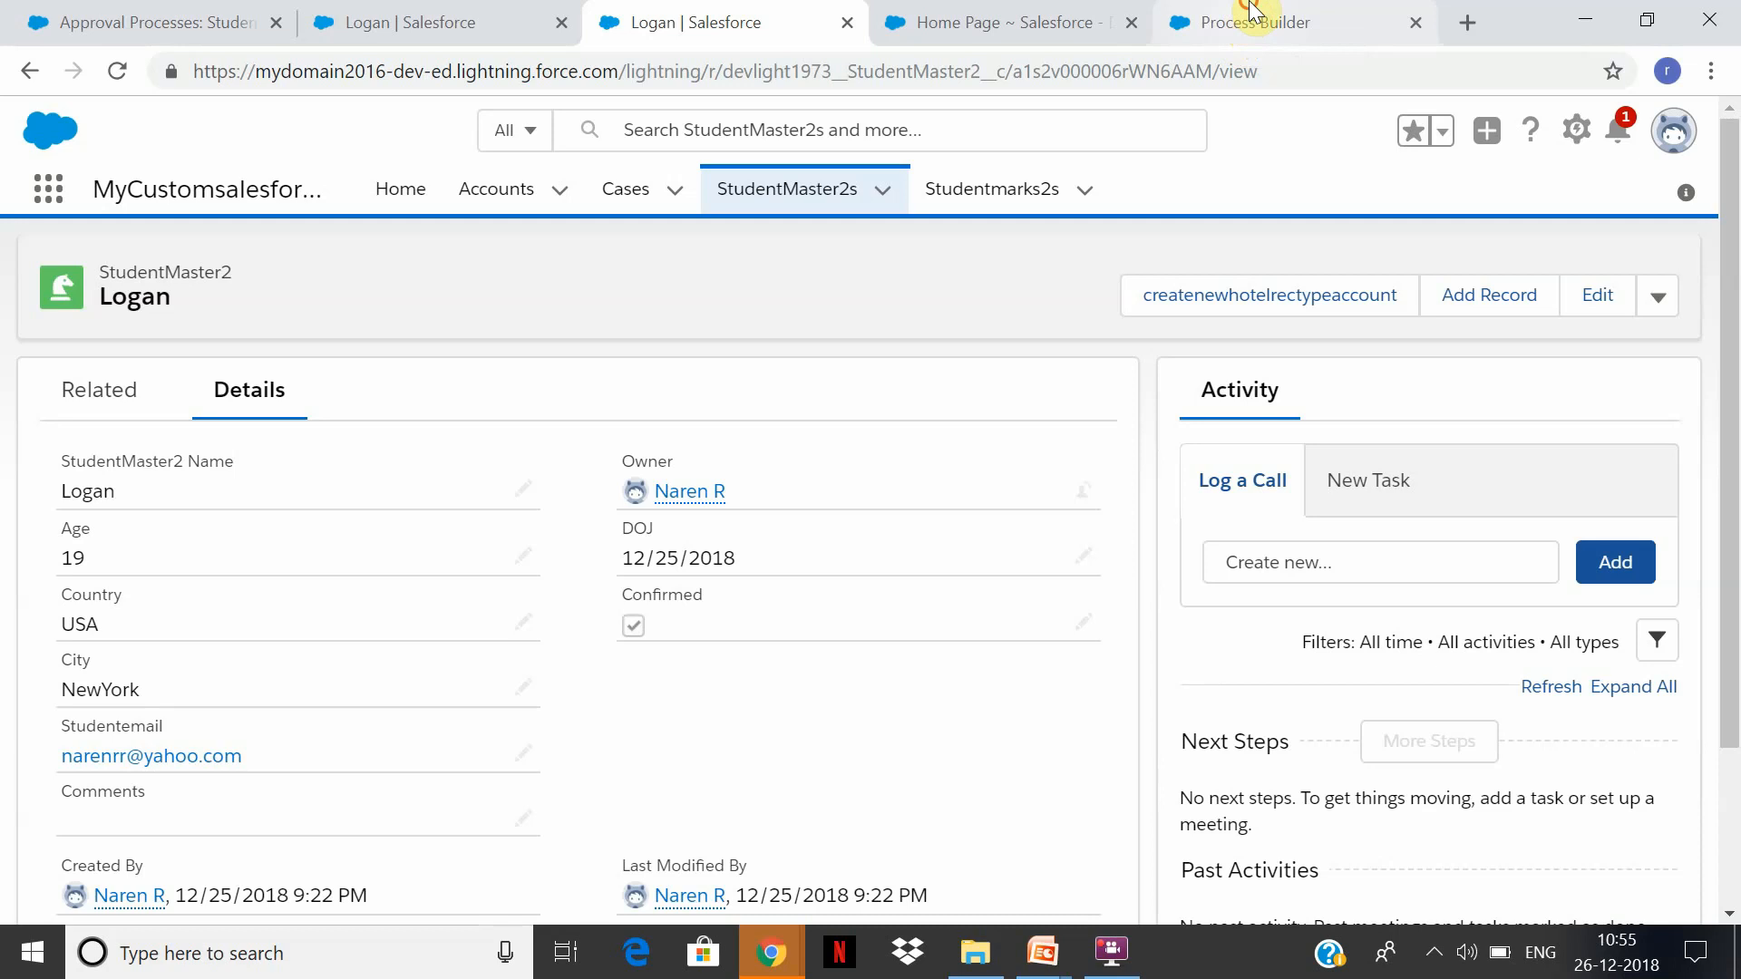
# Clone studentmaster2process as a version of the current process, keeping its name.
pyautogui.click(1253, 12)
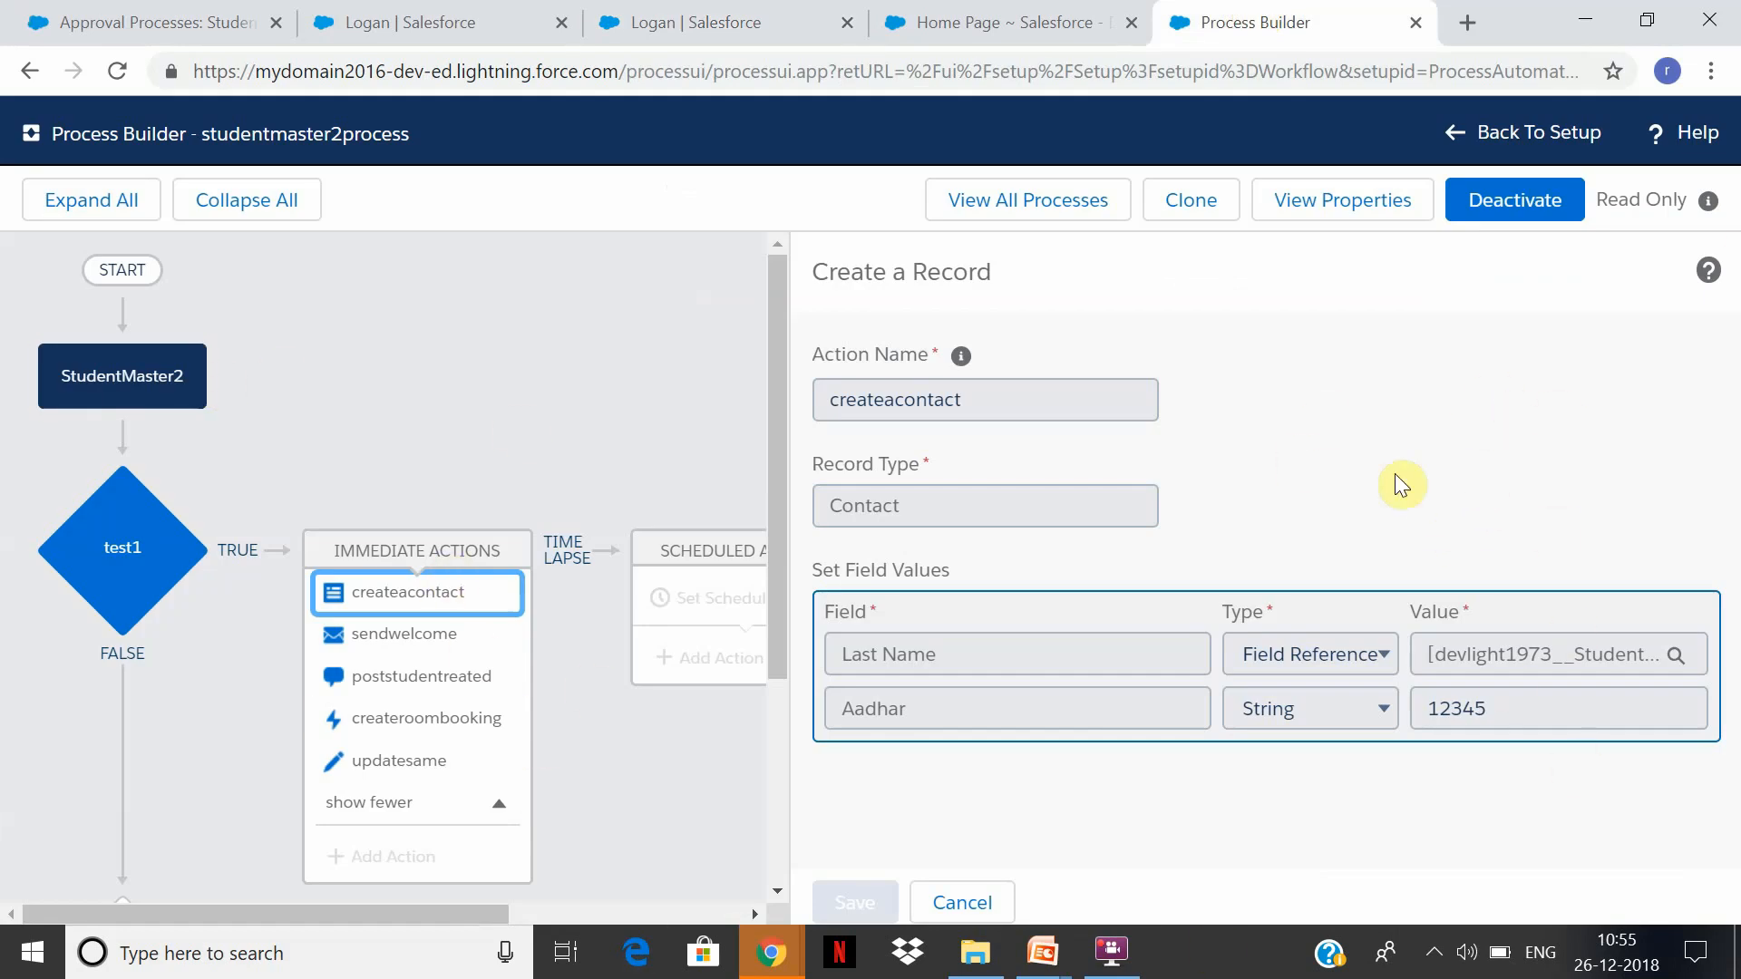
pyautogui.click(1211, 205)
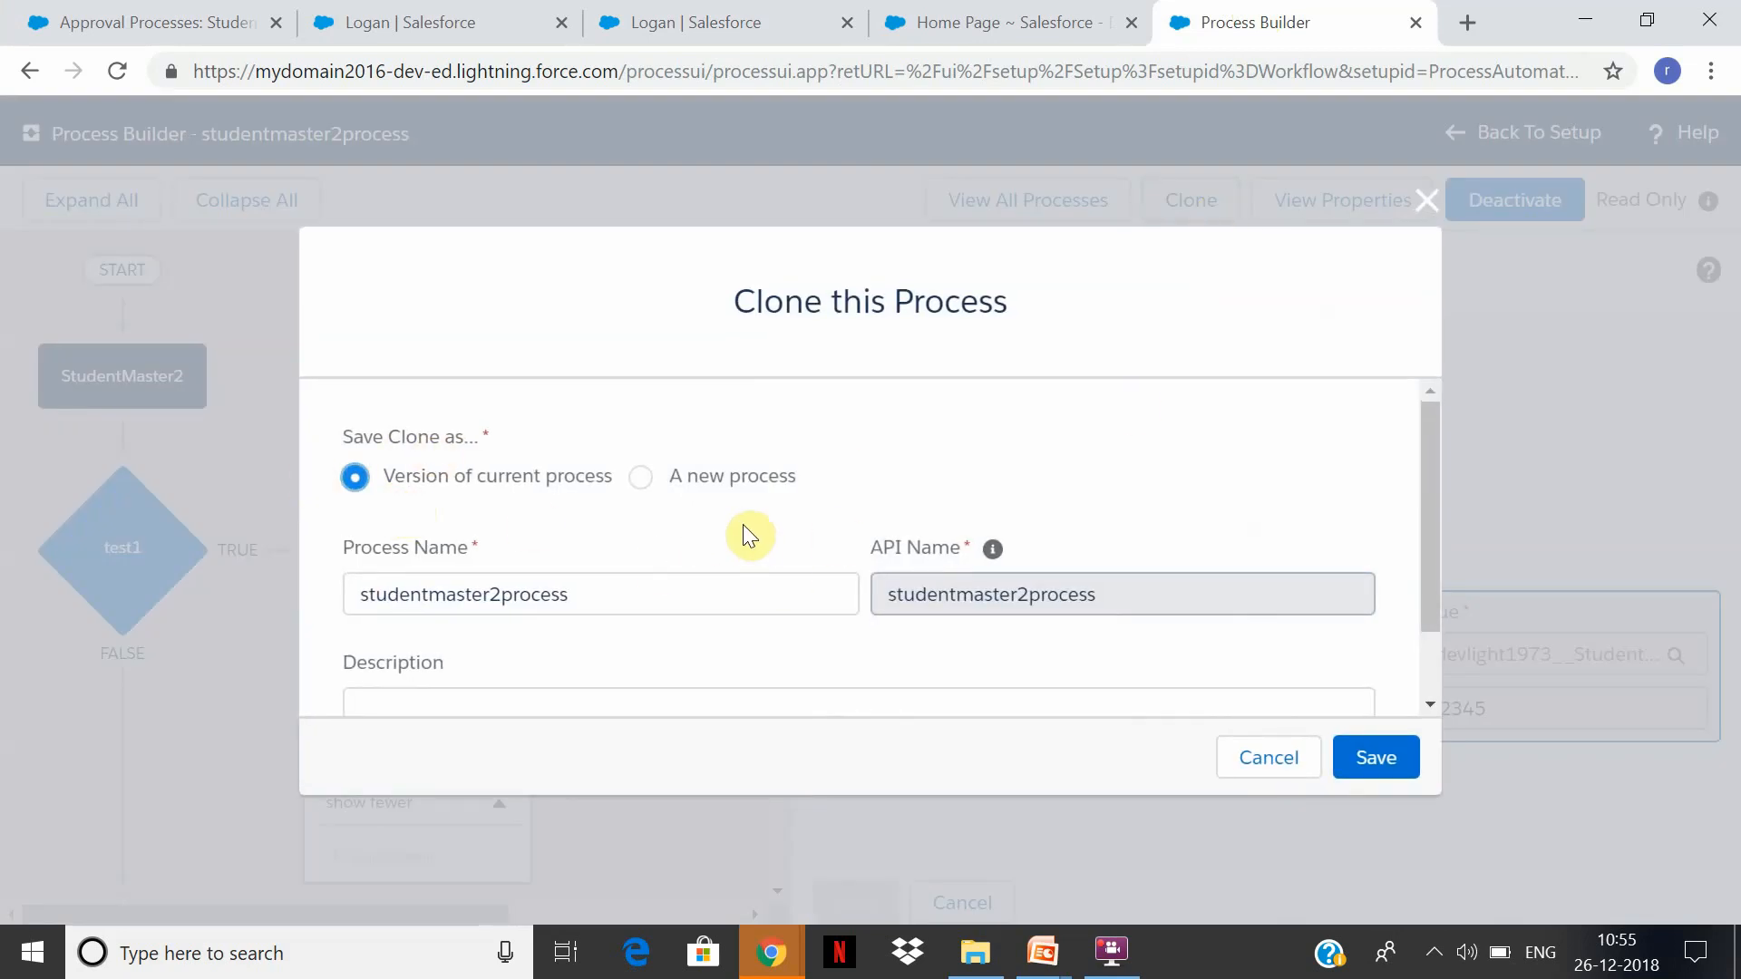
pyautogui.click(1390, 781)
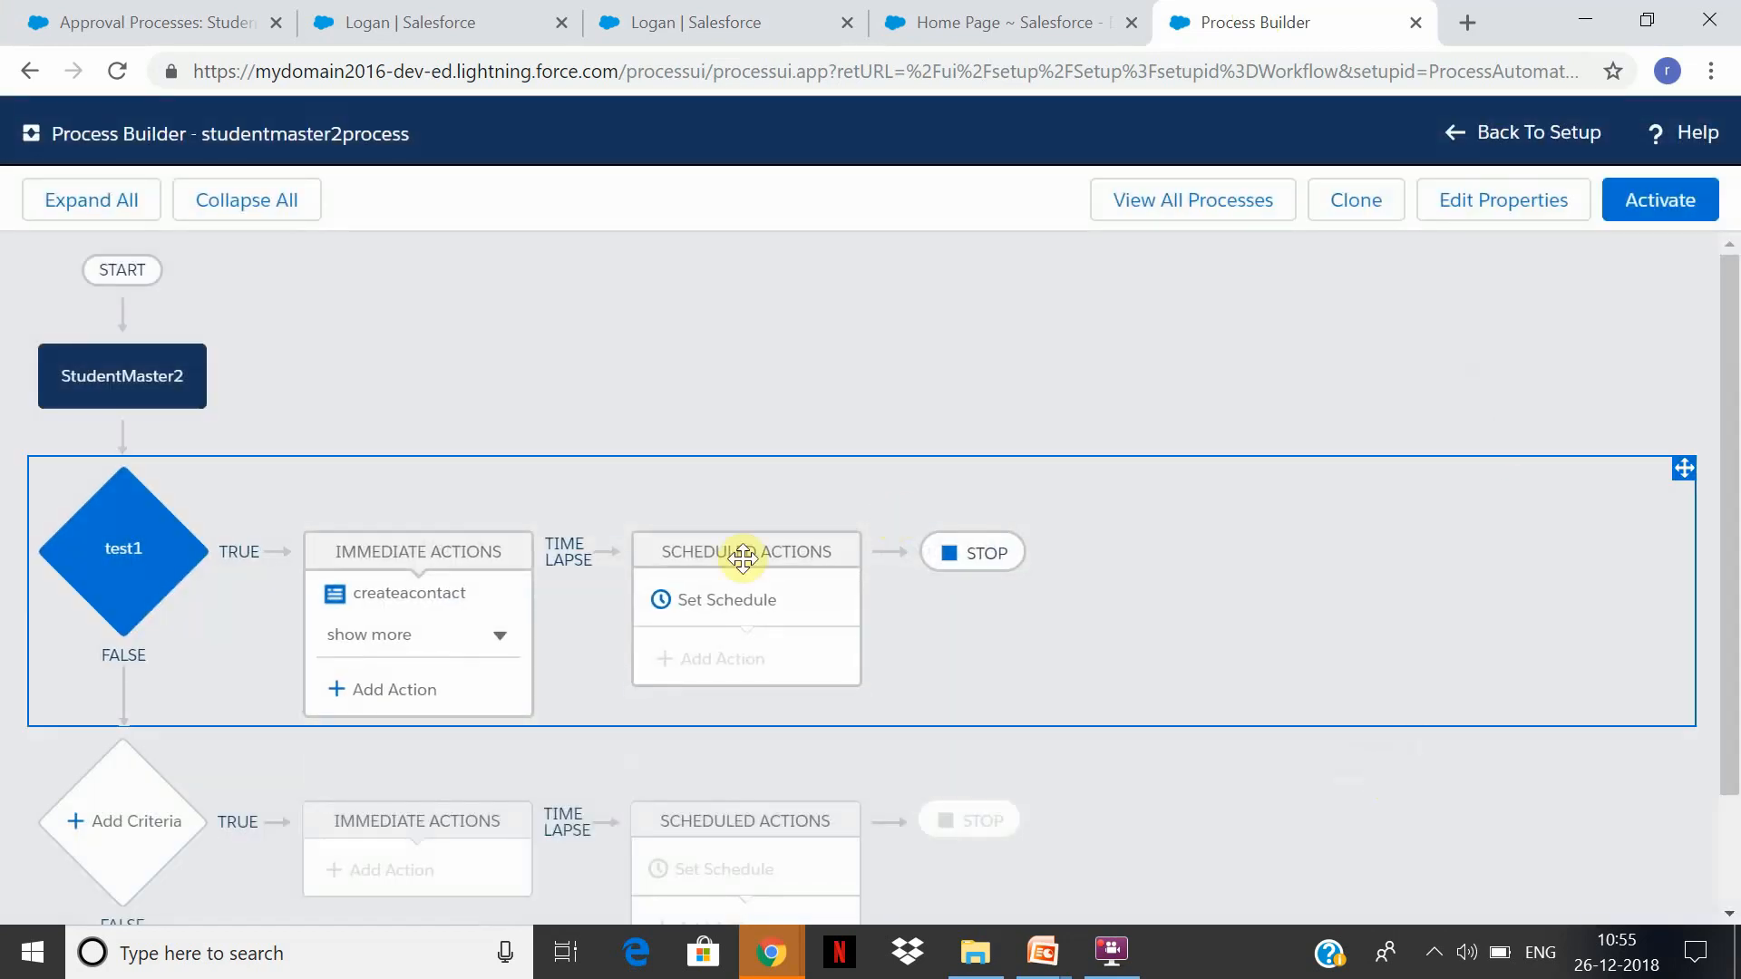
# Add a Submit for Approval action named submitforapproval to the immediate actions of test1.
pyautogui.click(402, 689)
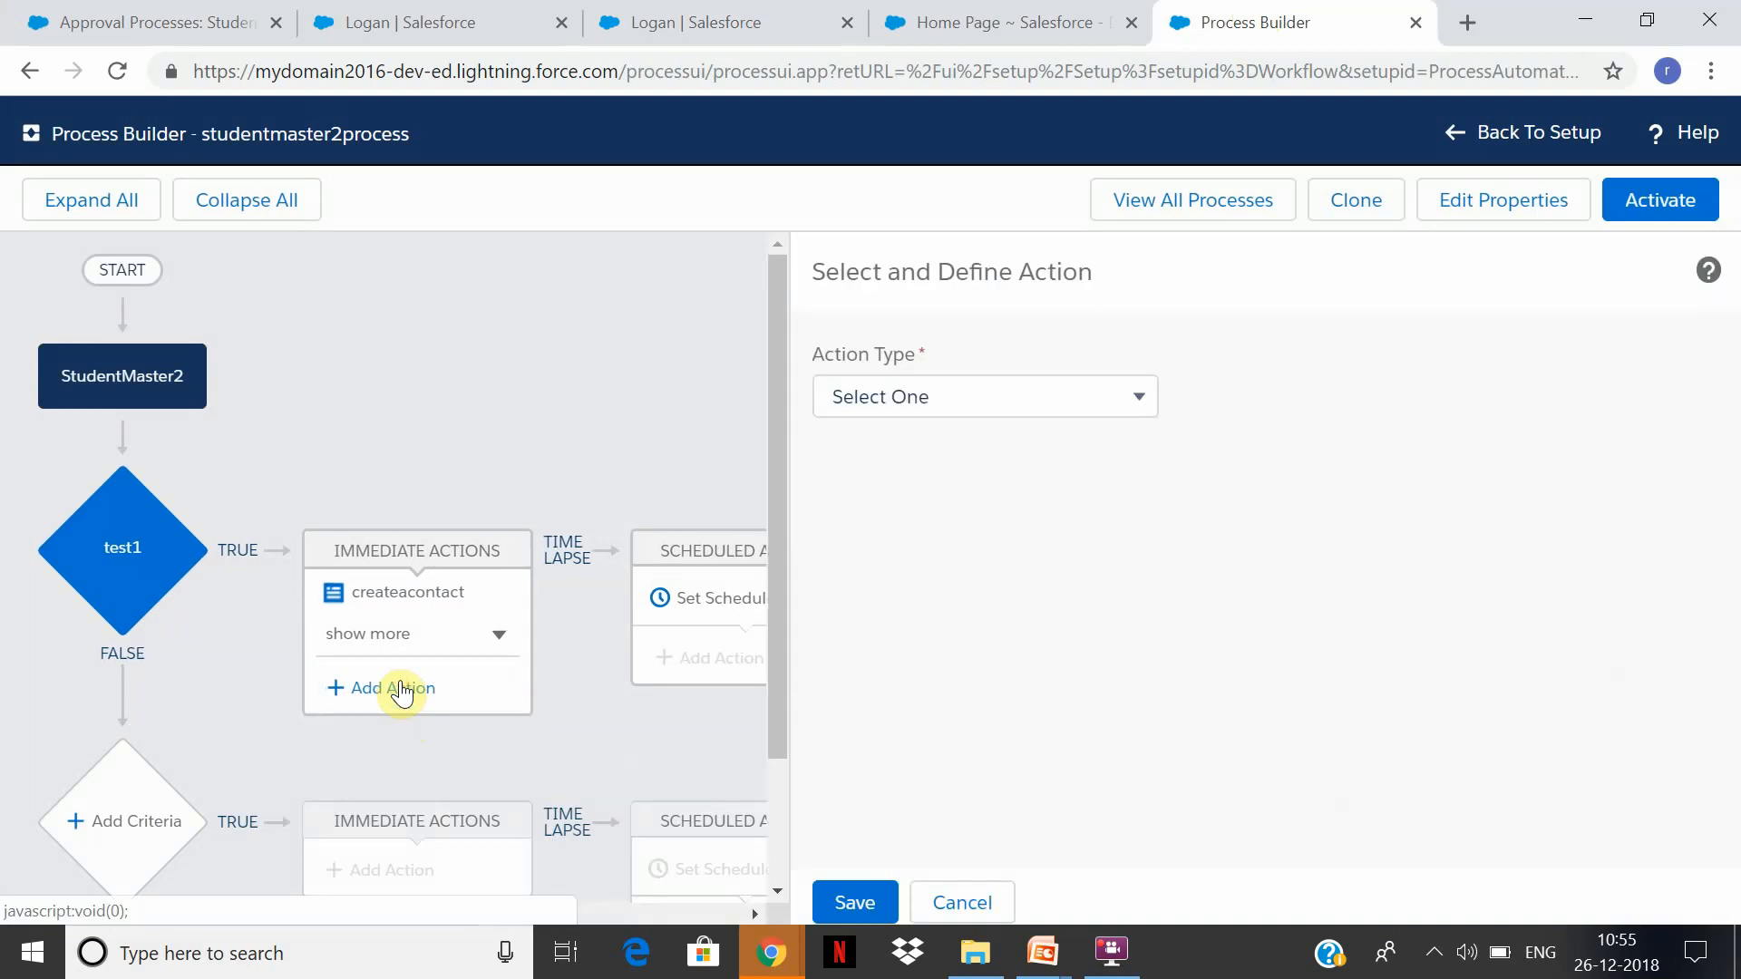
pyautogui.click(1113, 396)
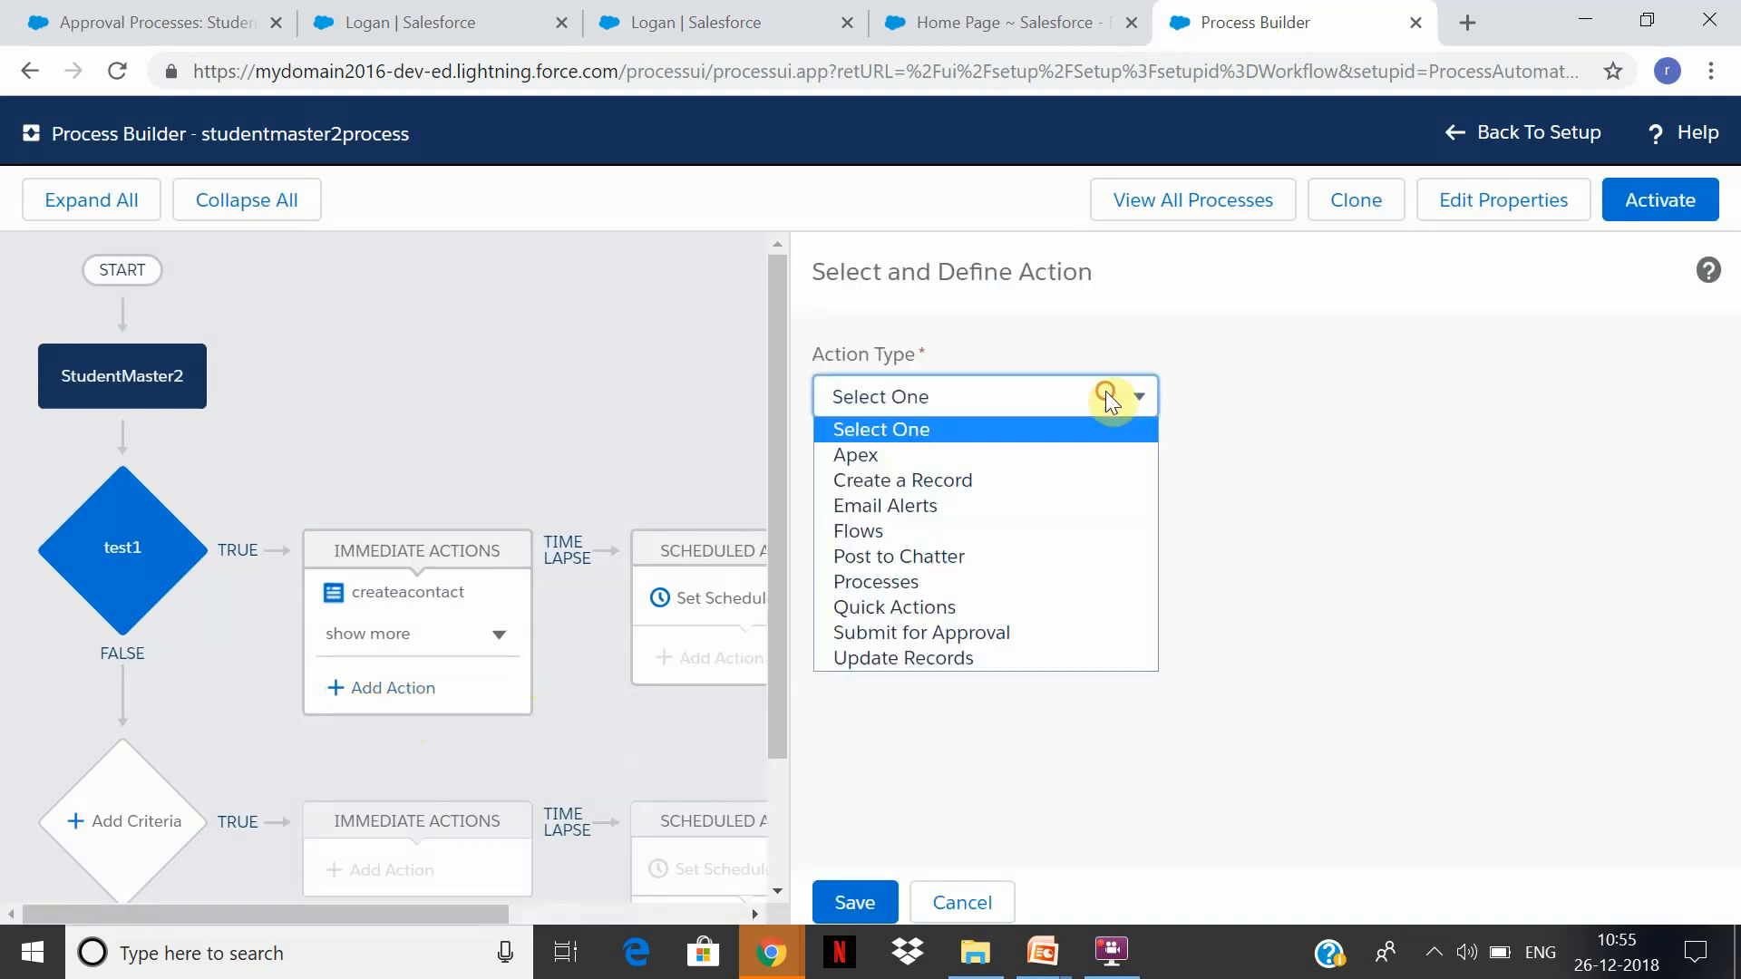
pyautogui.click(1117, 633)
pyautogui.click(1092, 501)
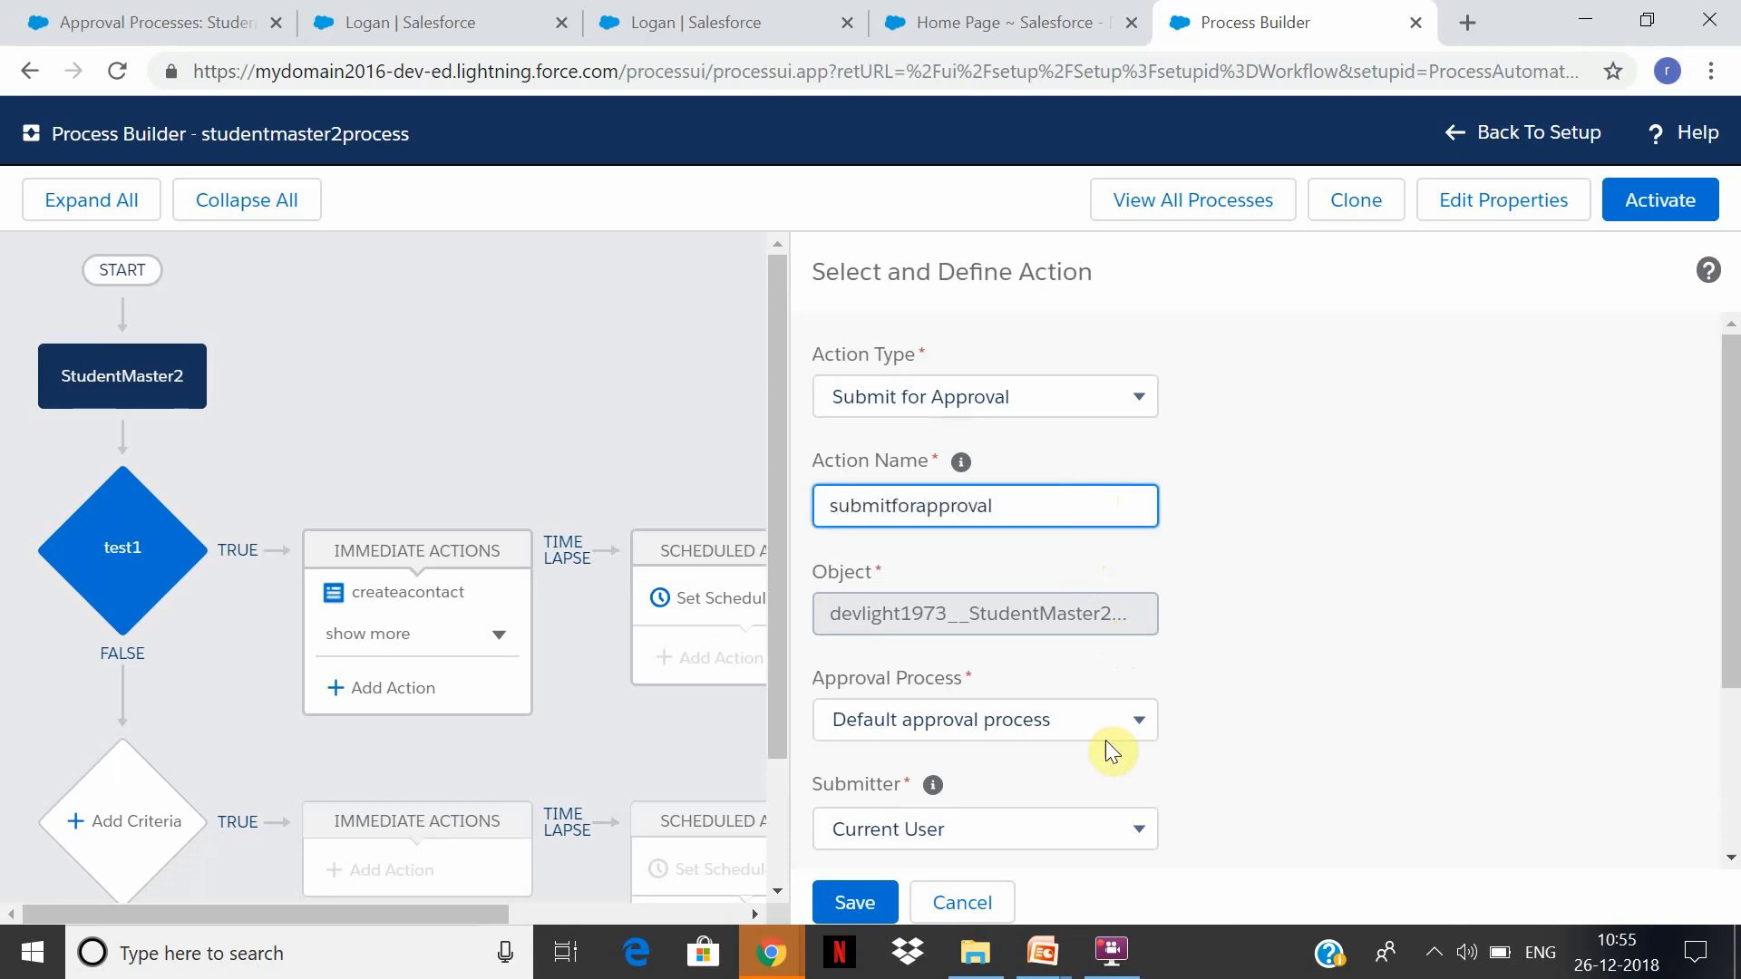
pyautogui.hotkey('ctrl', 'a')
# Set the action to use a specific approval process and choose Studentmaster2approval.
pyautogui.click(1127, 717)
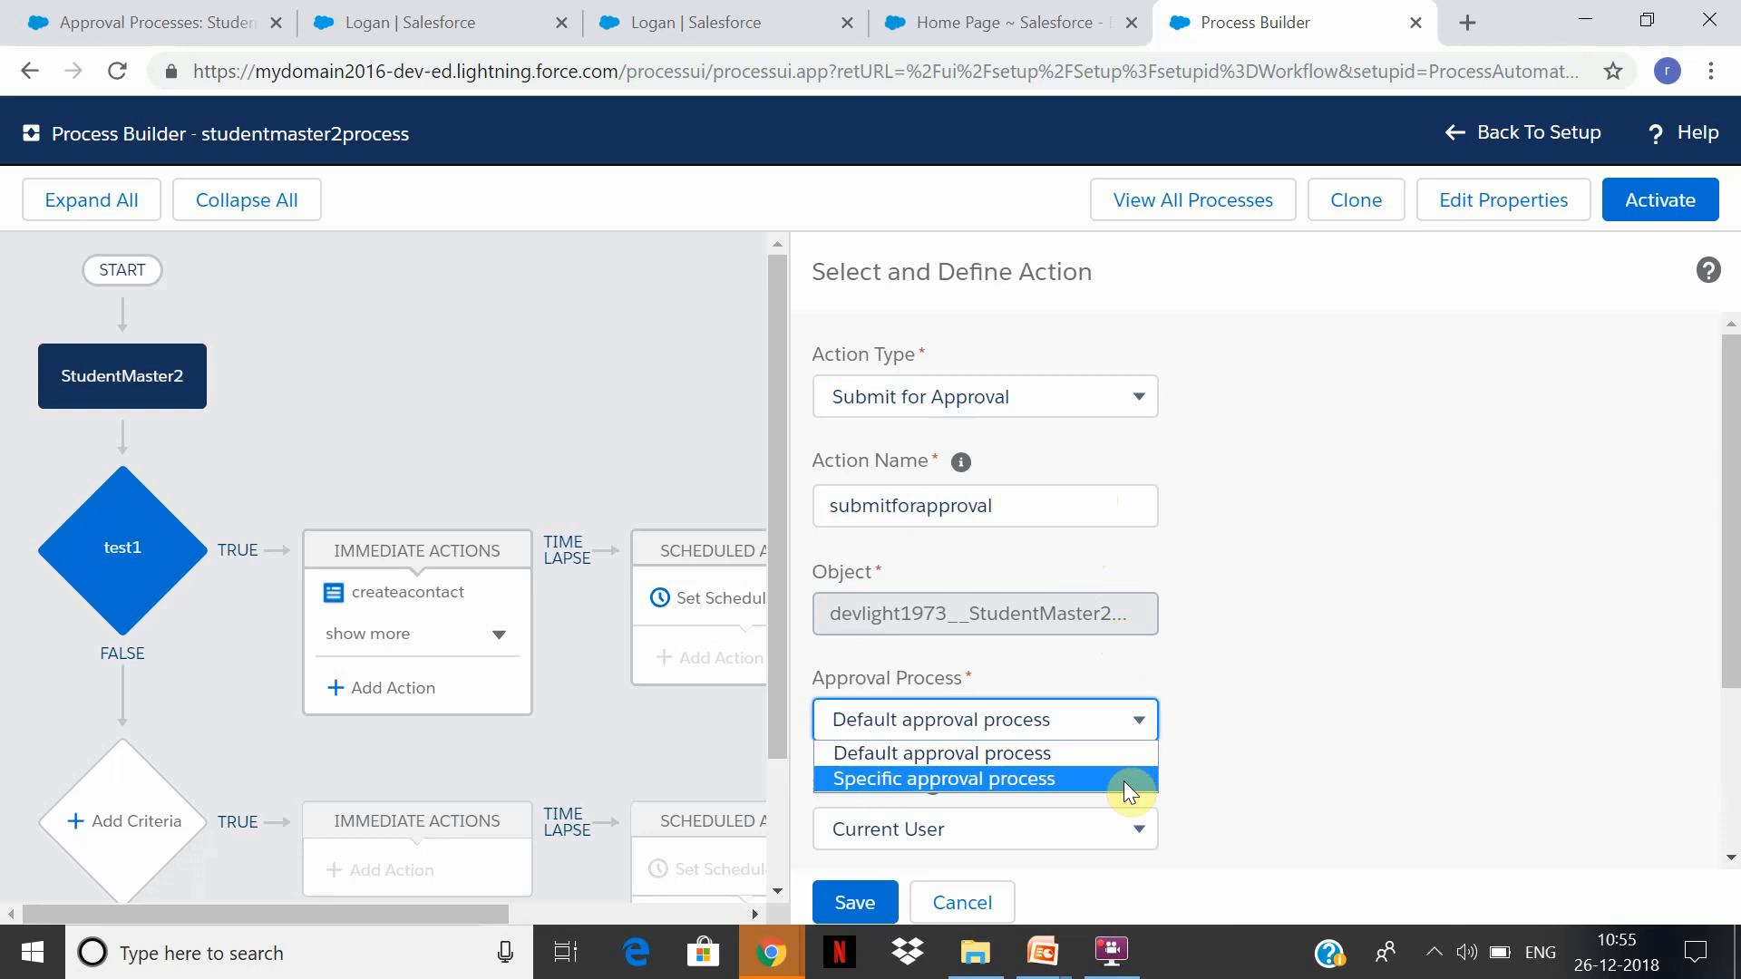
pyautogui.click(1124, 780)
pyautogui.click(1420, 718)
pyautogui.write('S')
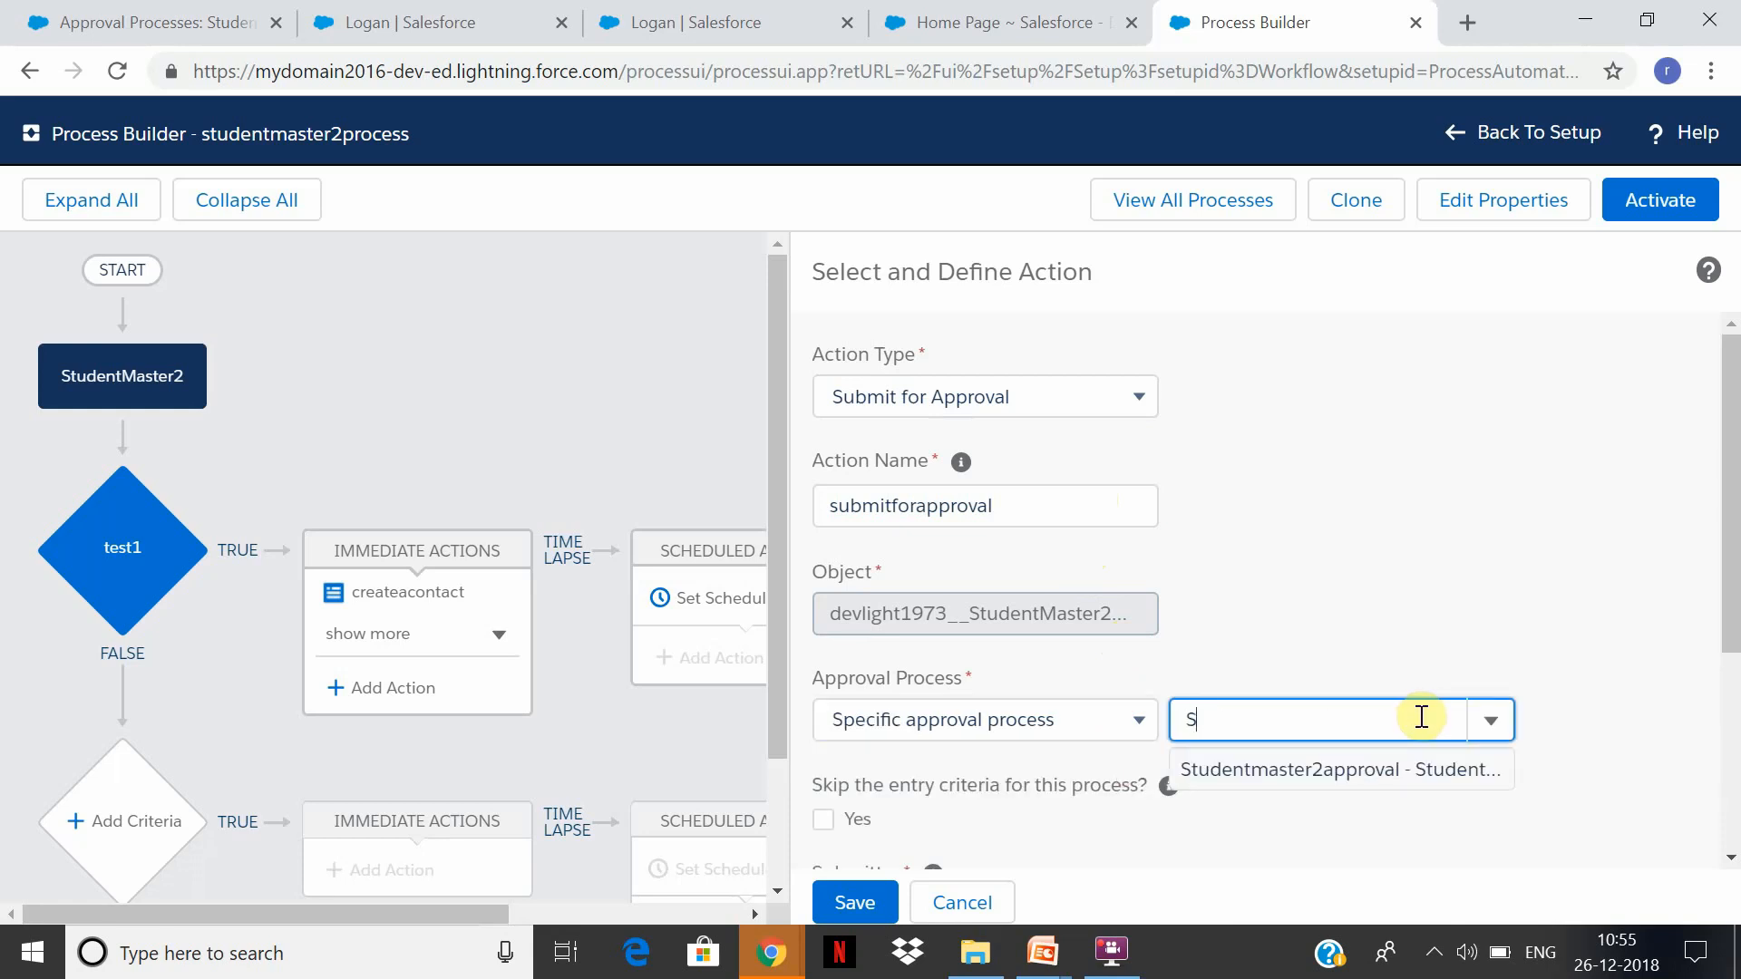
pyautogui.click(1421, 775)
pyautogui.scroll(-2, 1678, 776)
pyautogui.scroll(-2, 1678, 776)
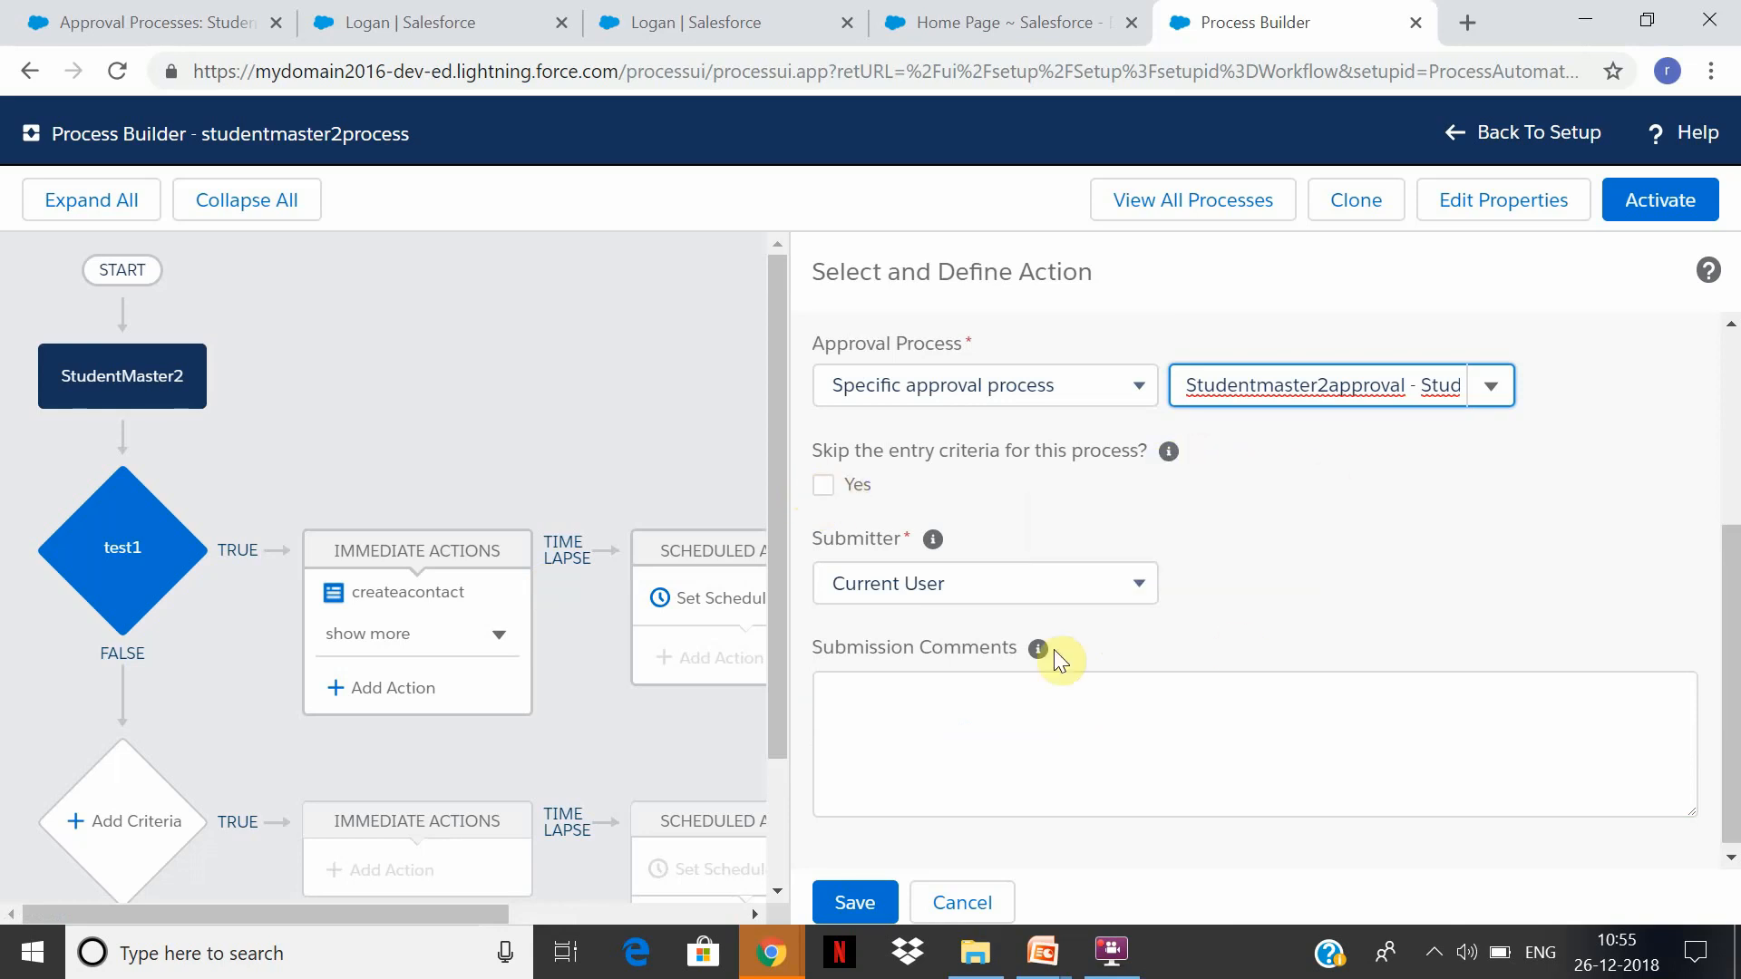
# Enter the submission comment "User has submitted new record" and save the approval action.
pyautogui.click(1091, 723)
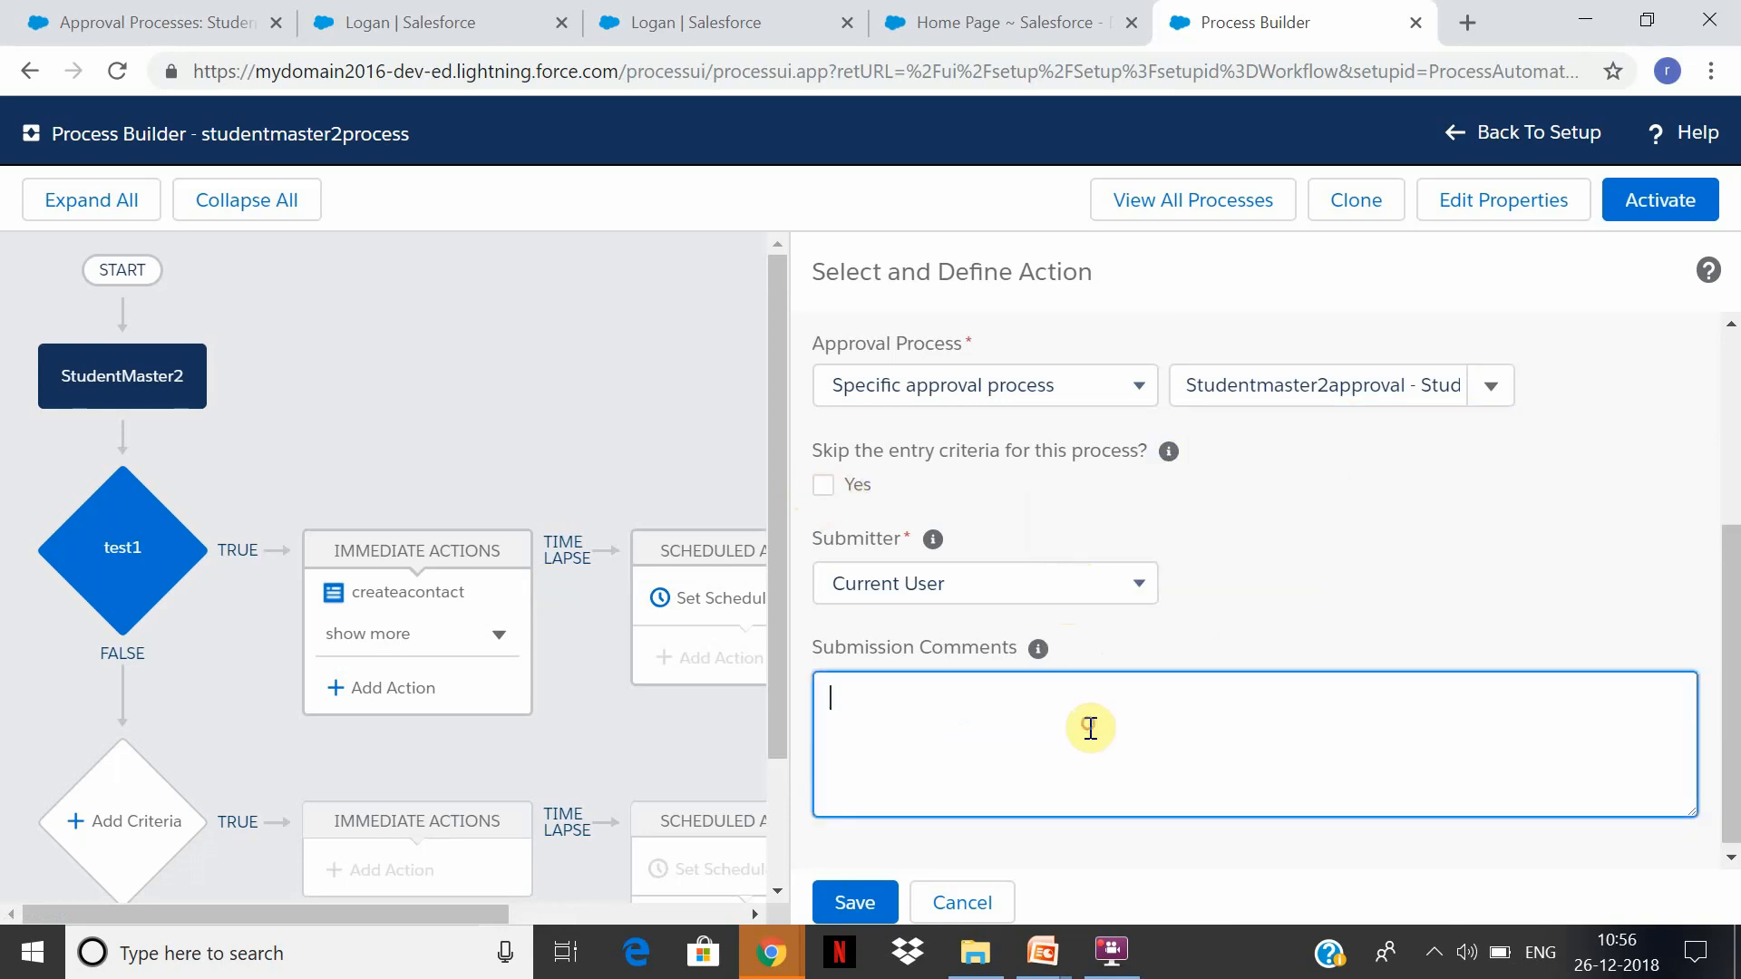
pyautogui.click(1101, 952)
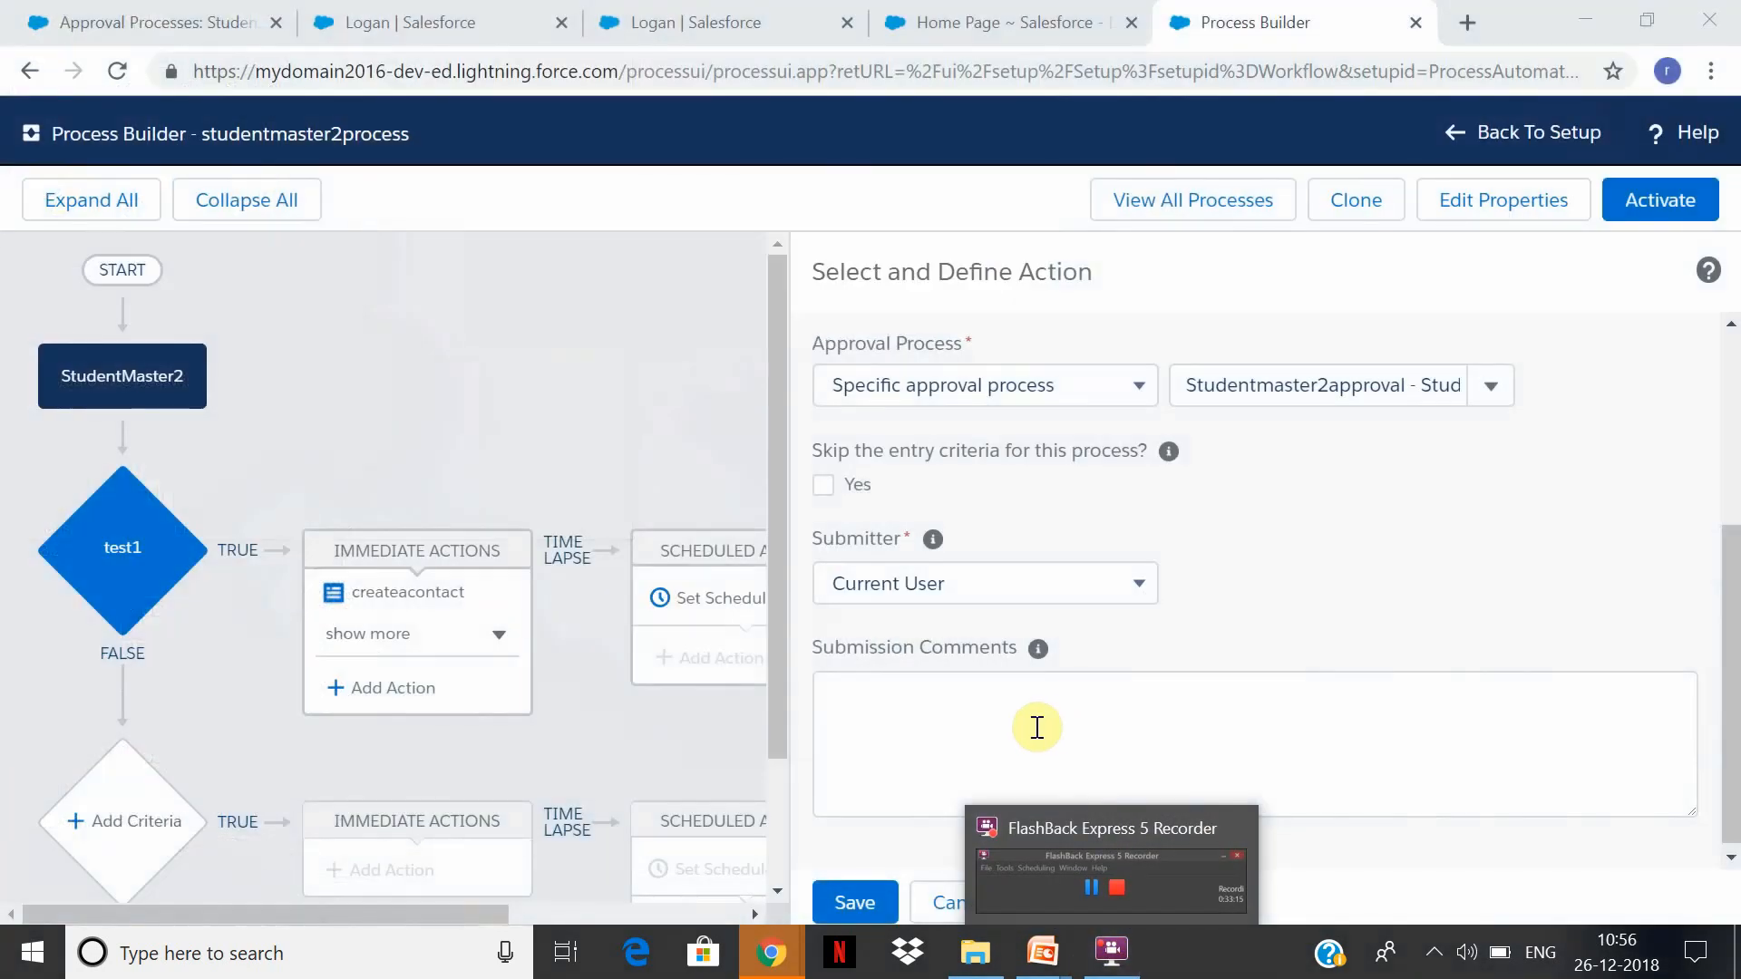
pyautogui.click(1031, 725)
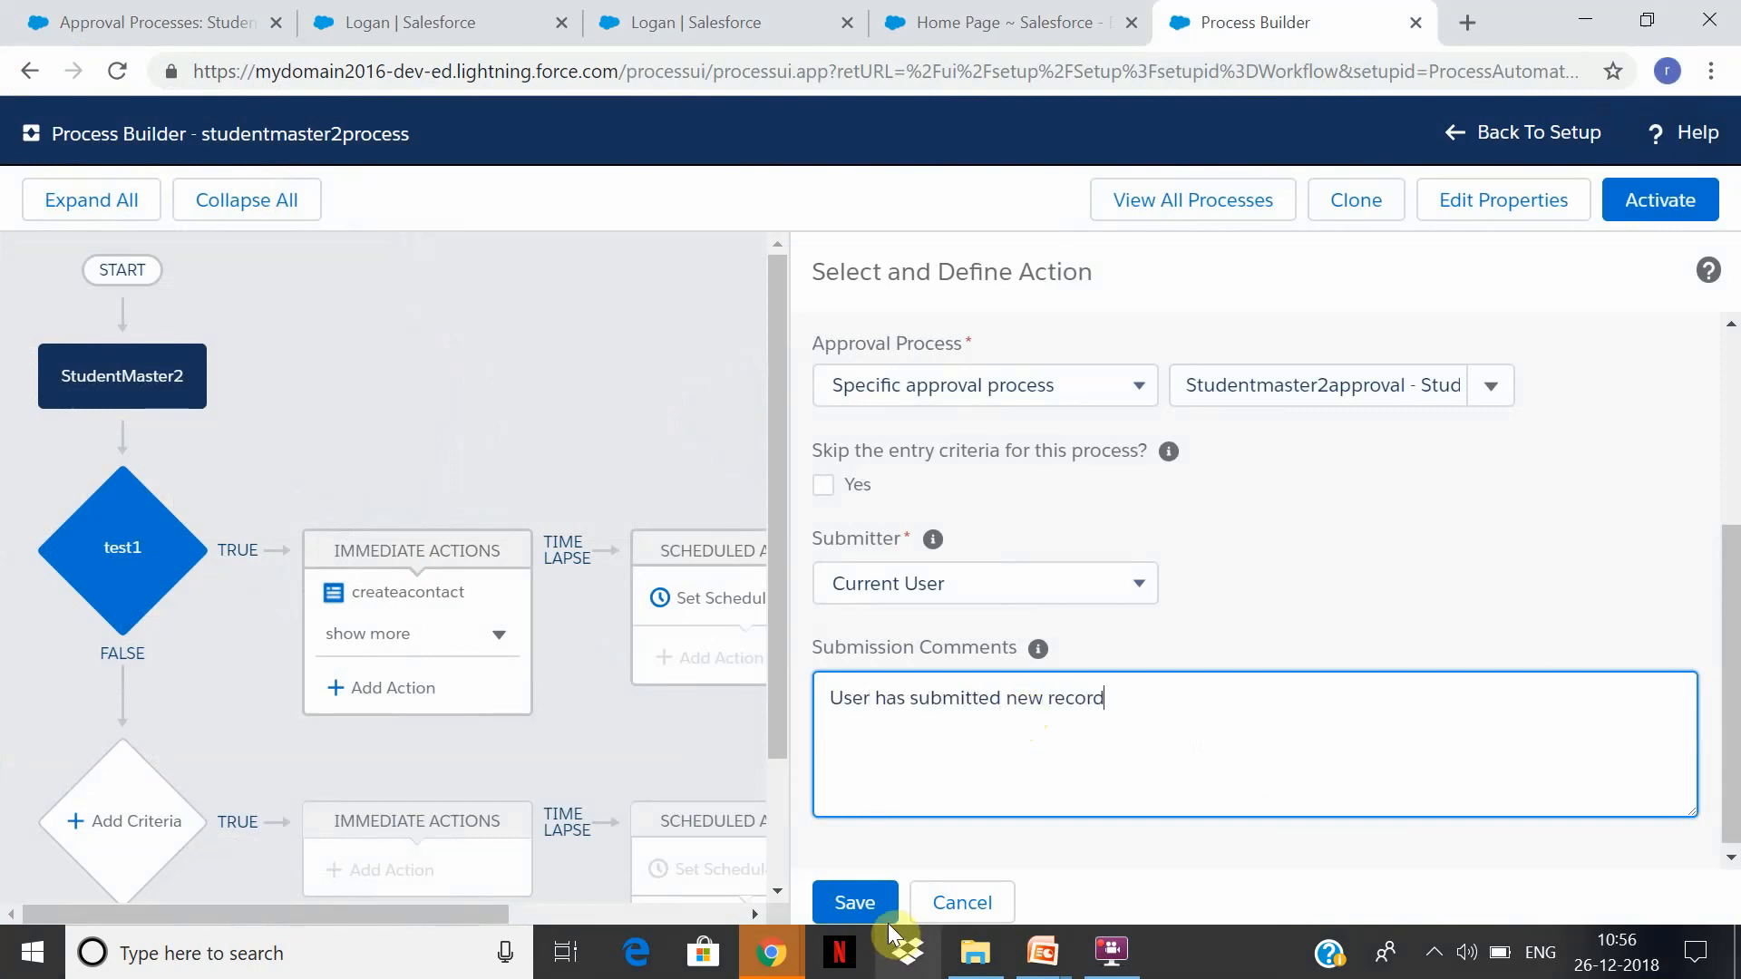
pyautogui.click(857, 911)
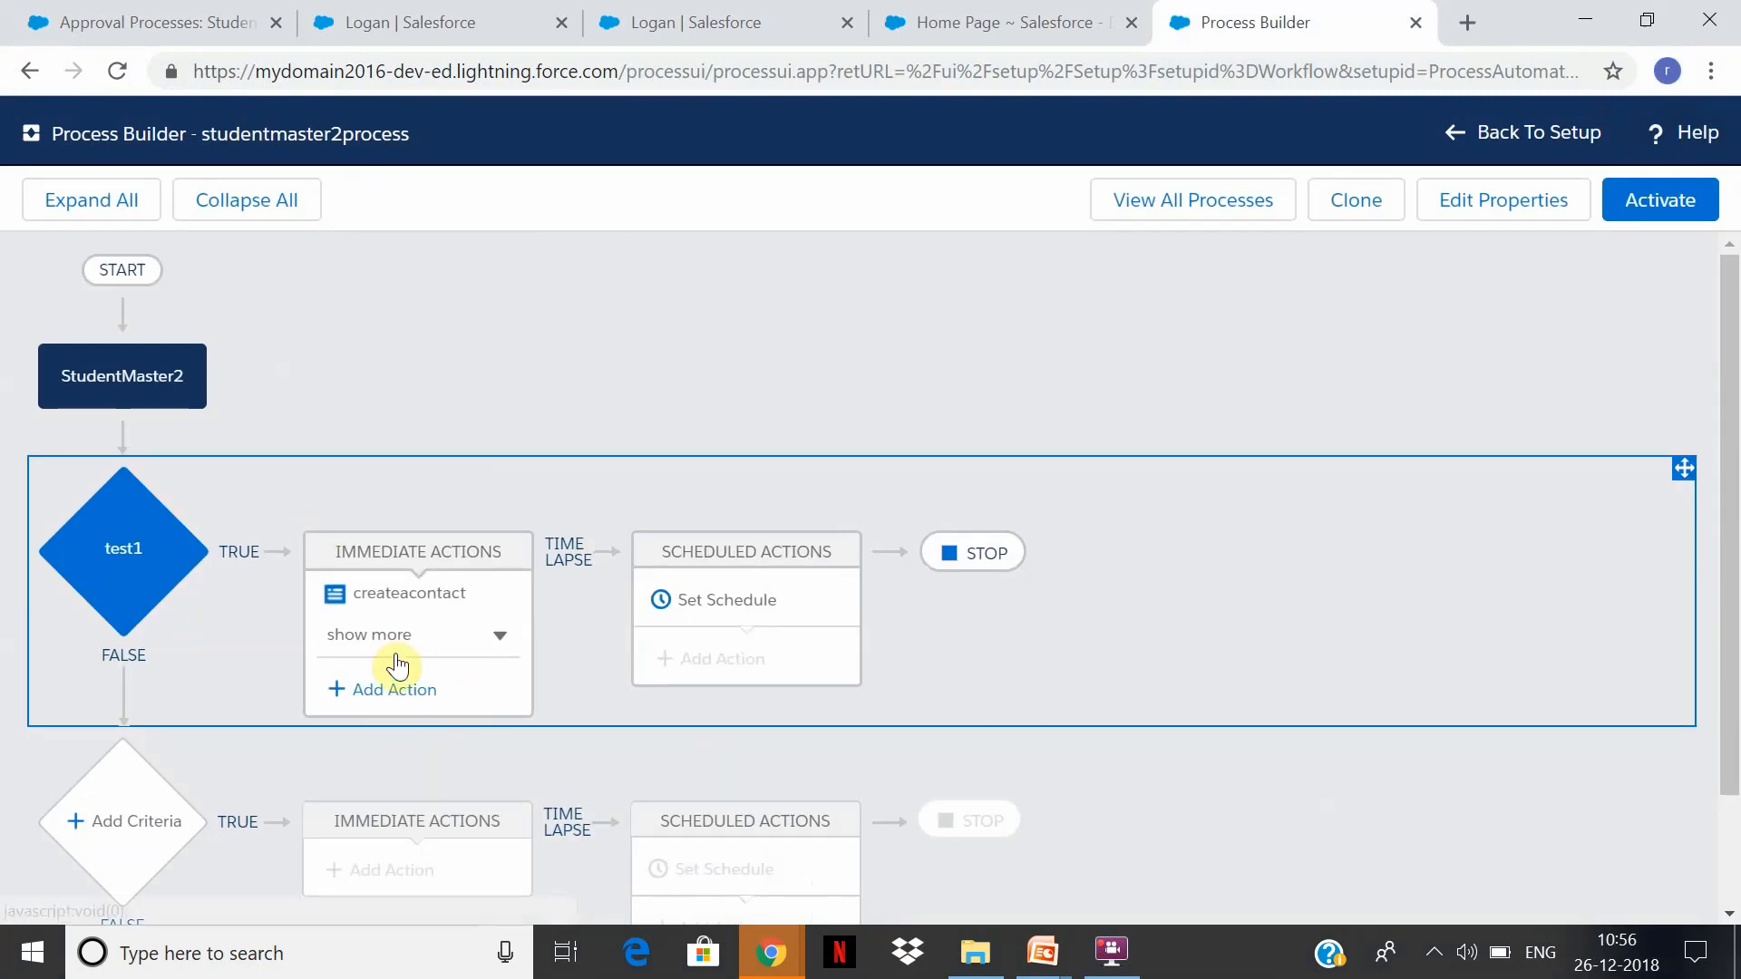
# Check test1's expanded immediate actions for the approval action and return to the StudentMaster2 approval processes page.
pyautogui.click(363, 688)
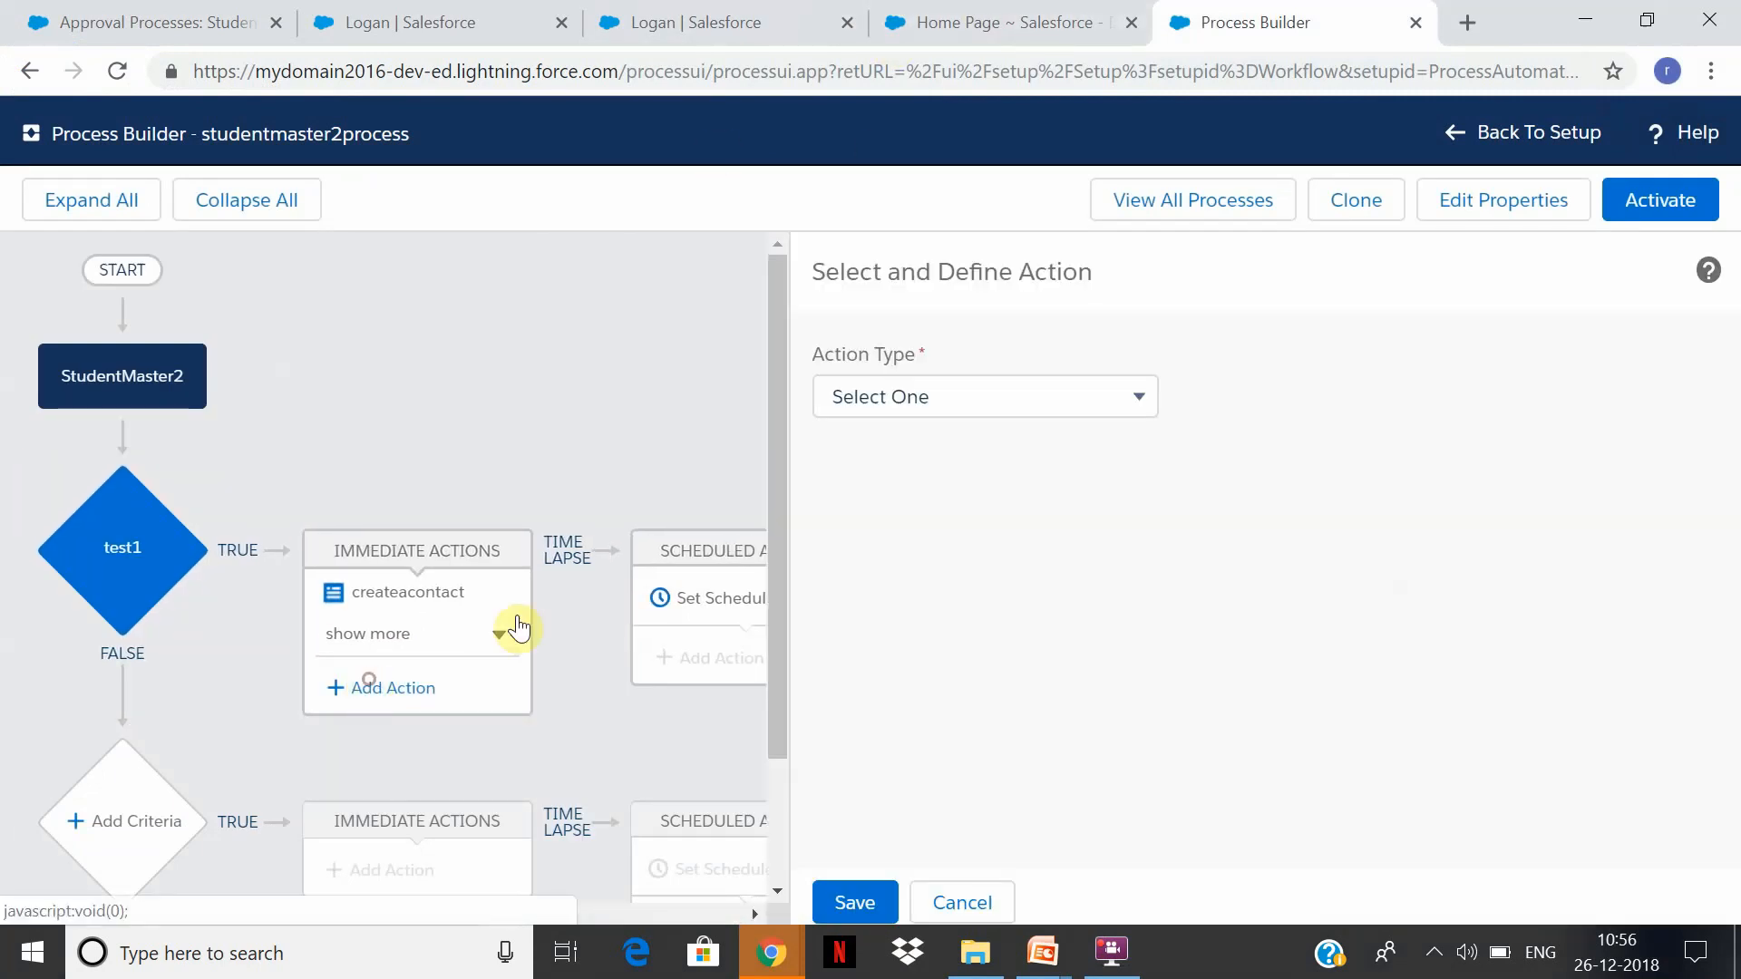
pyautogui.click(499, 637)
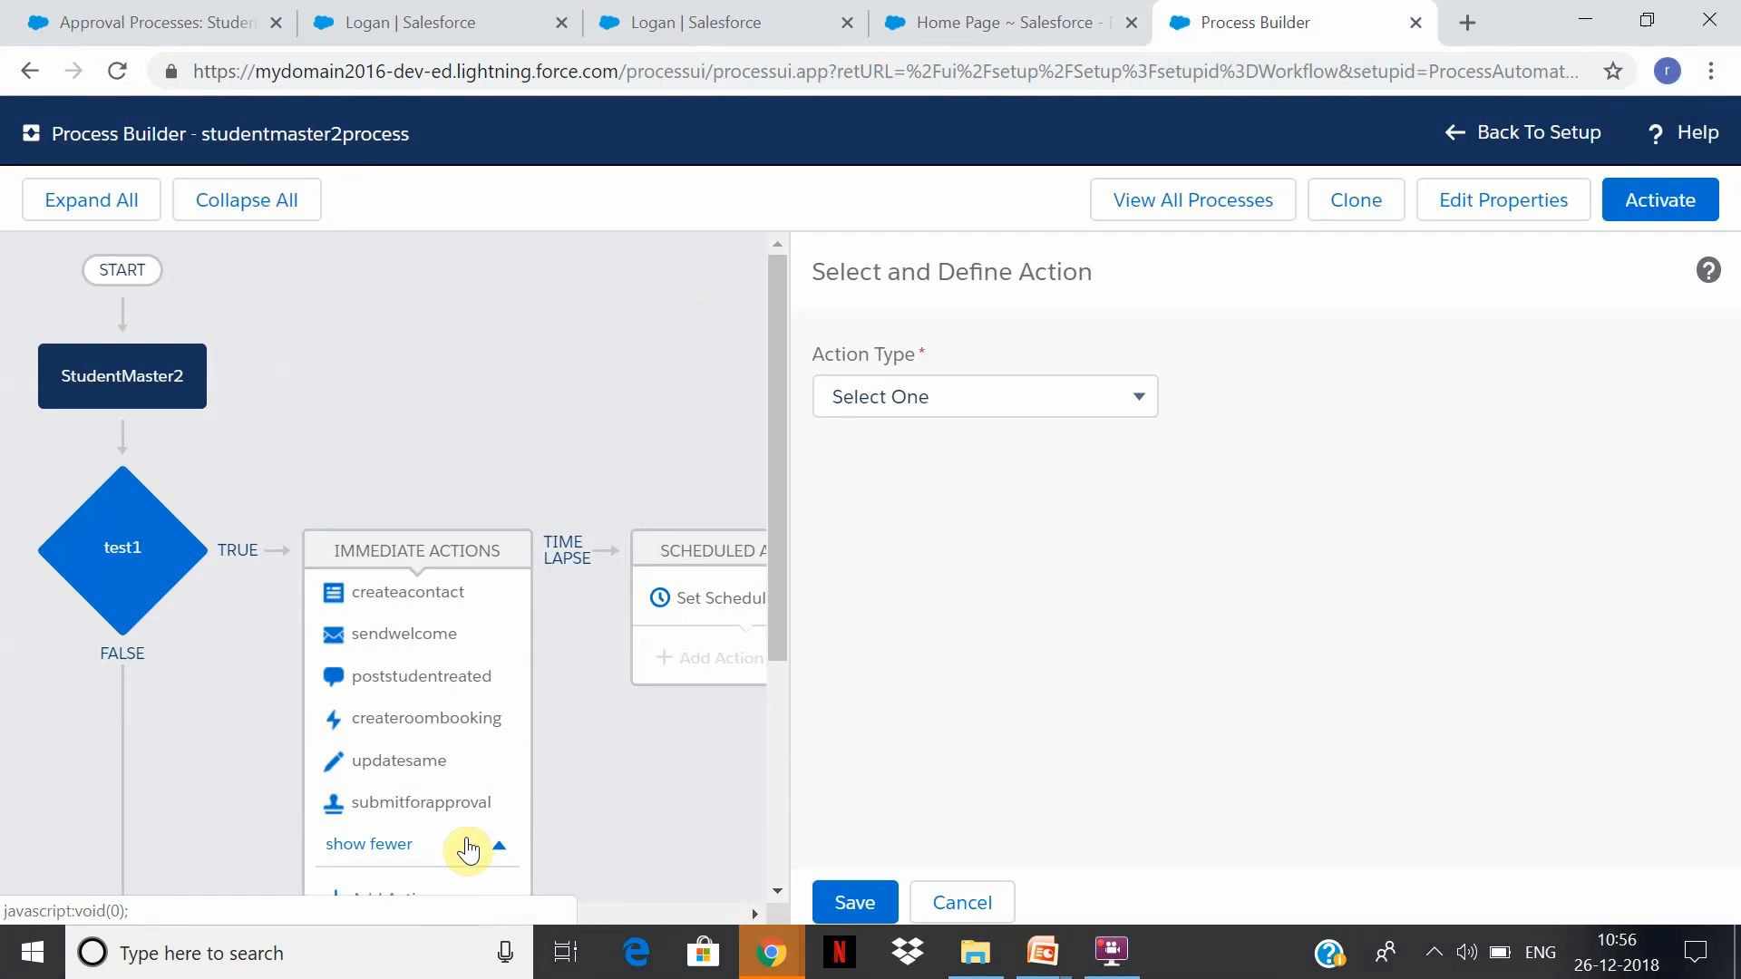
pyautogui.click(163, 20)
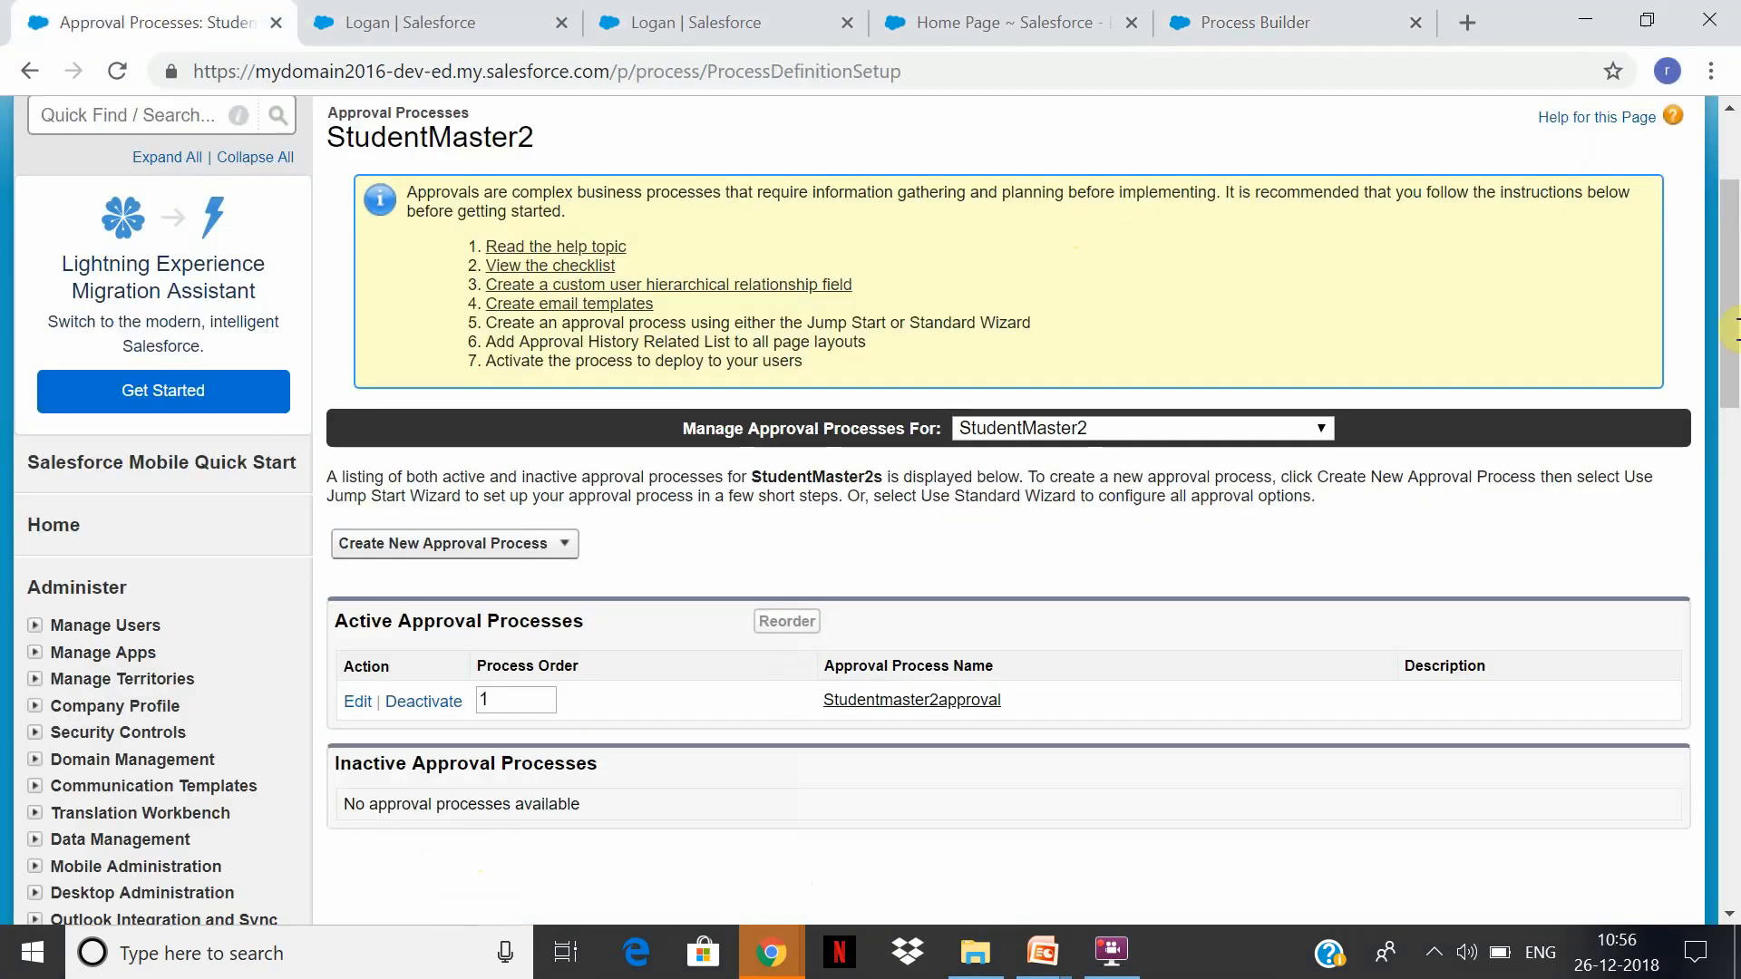
pyautogui.moveTo(1732, 331); pyautogui.dragTo(1732, 250)
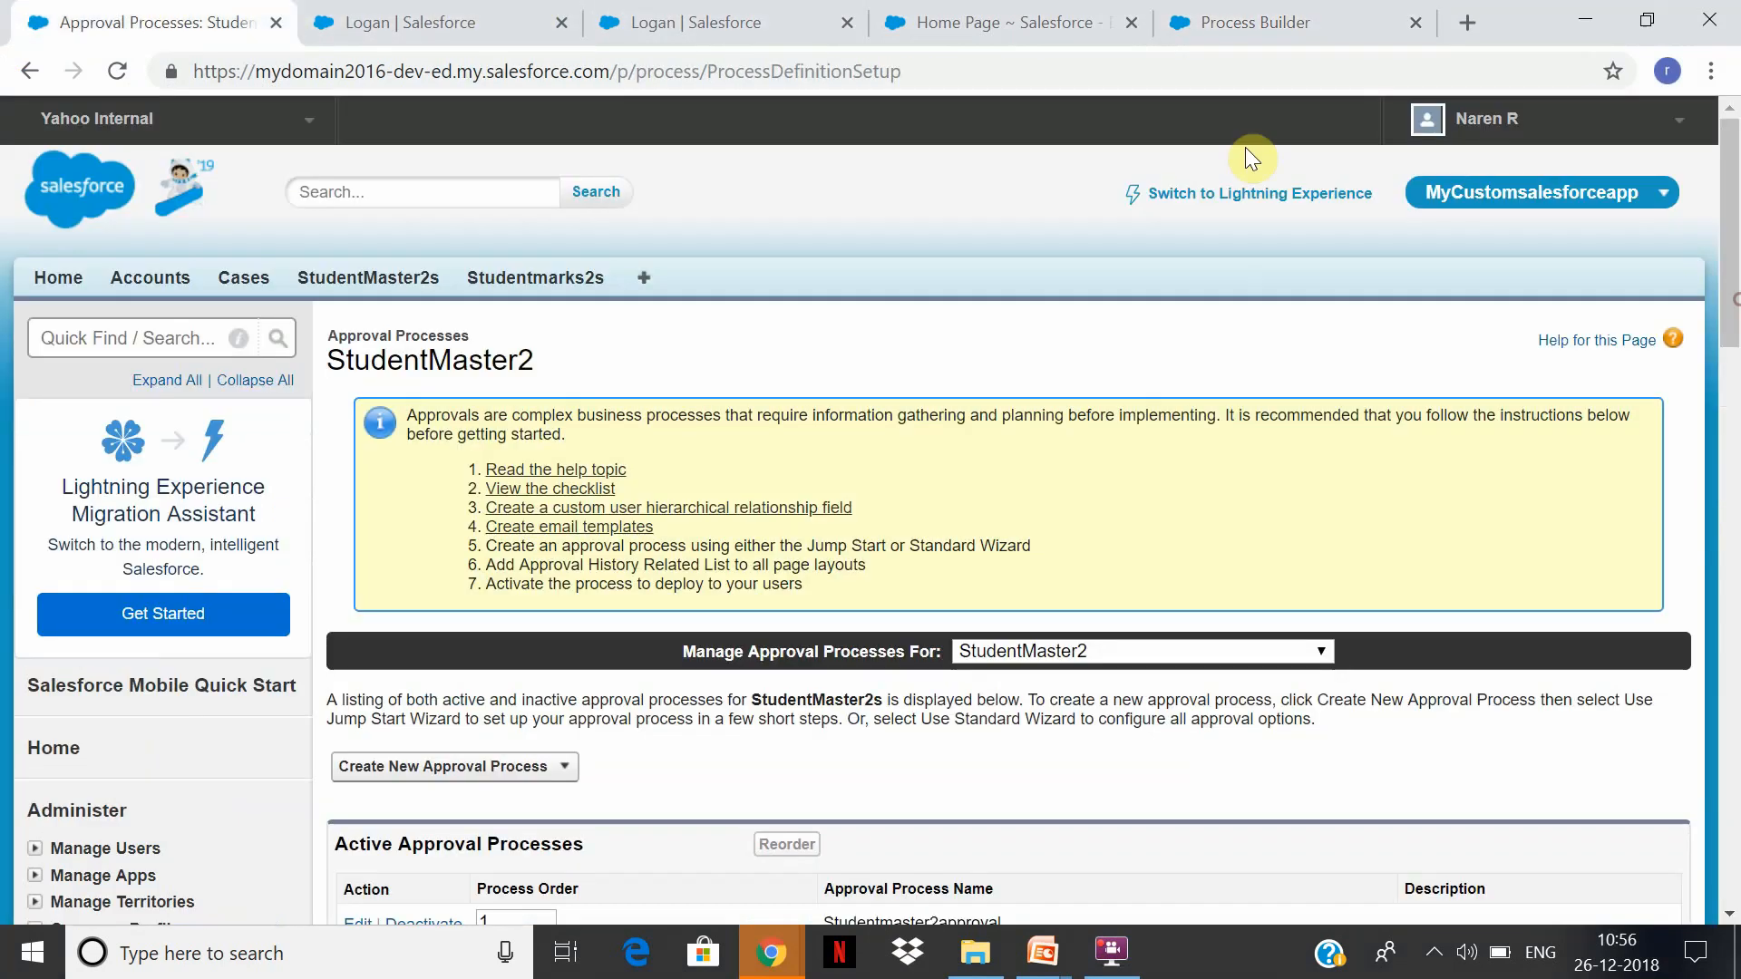
# Open the most recently viewed StudentMaster2 record from the StudentMaster2s list in Lightning Experience.
pyautogui.click(399, 280)
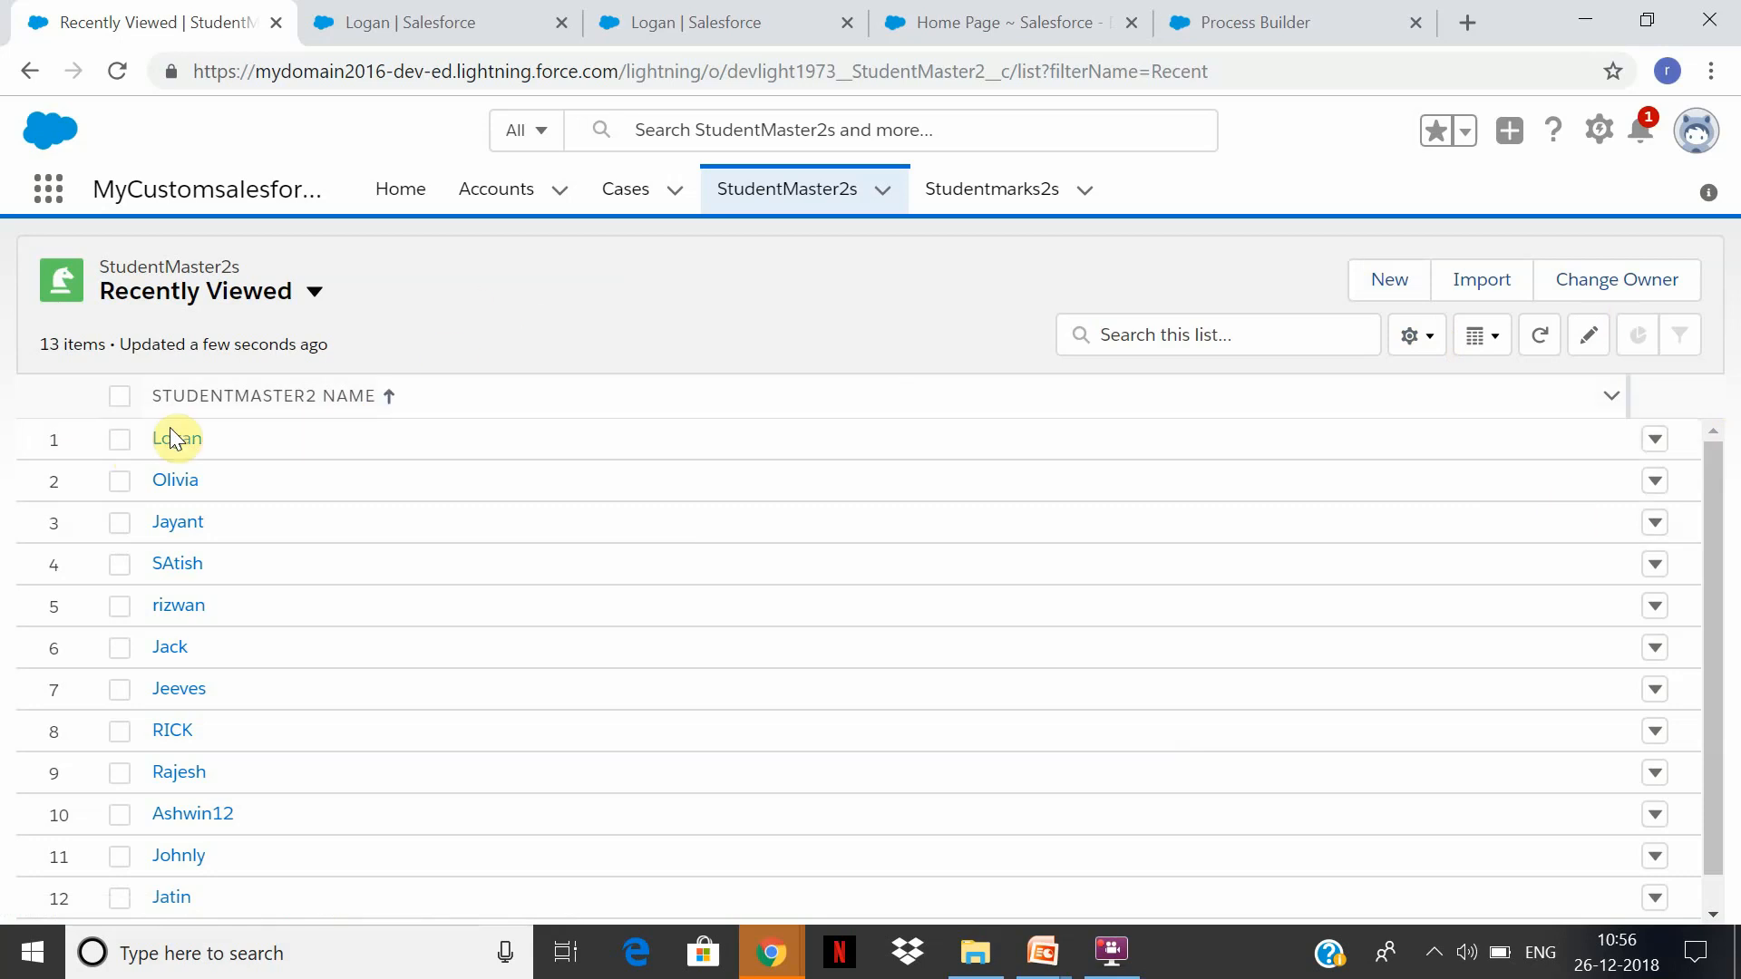
pyautogui.click(1501, 354)
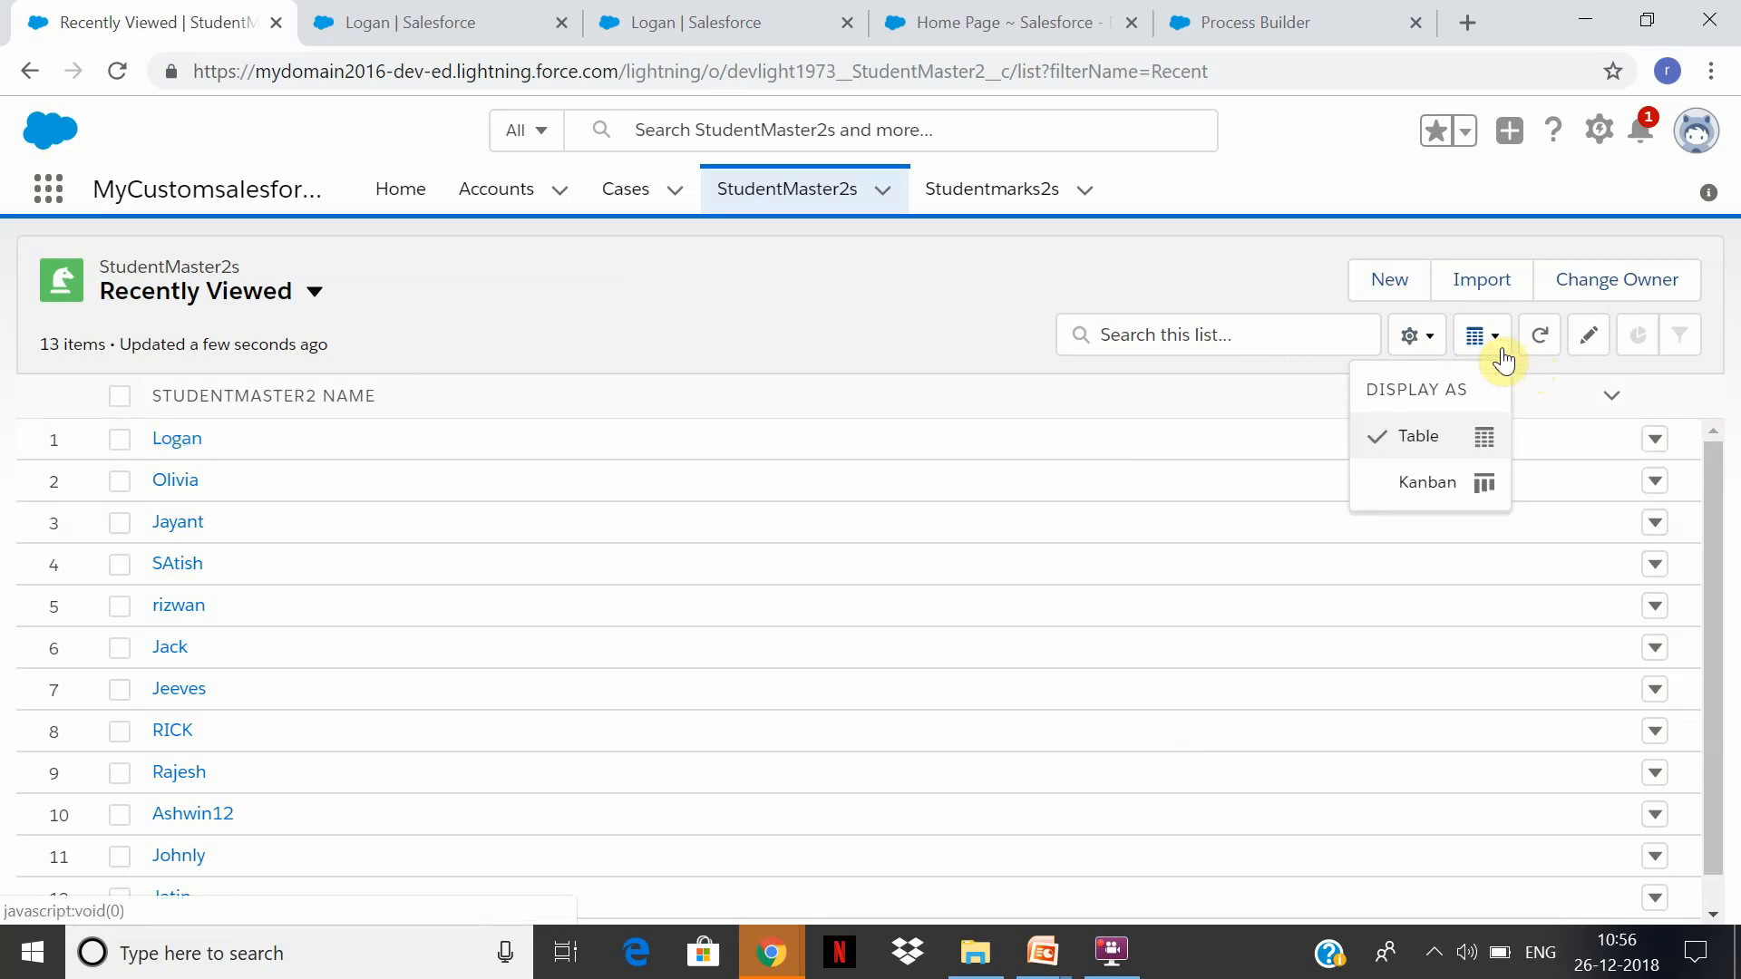
pyautogui.click(1429, 337)
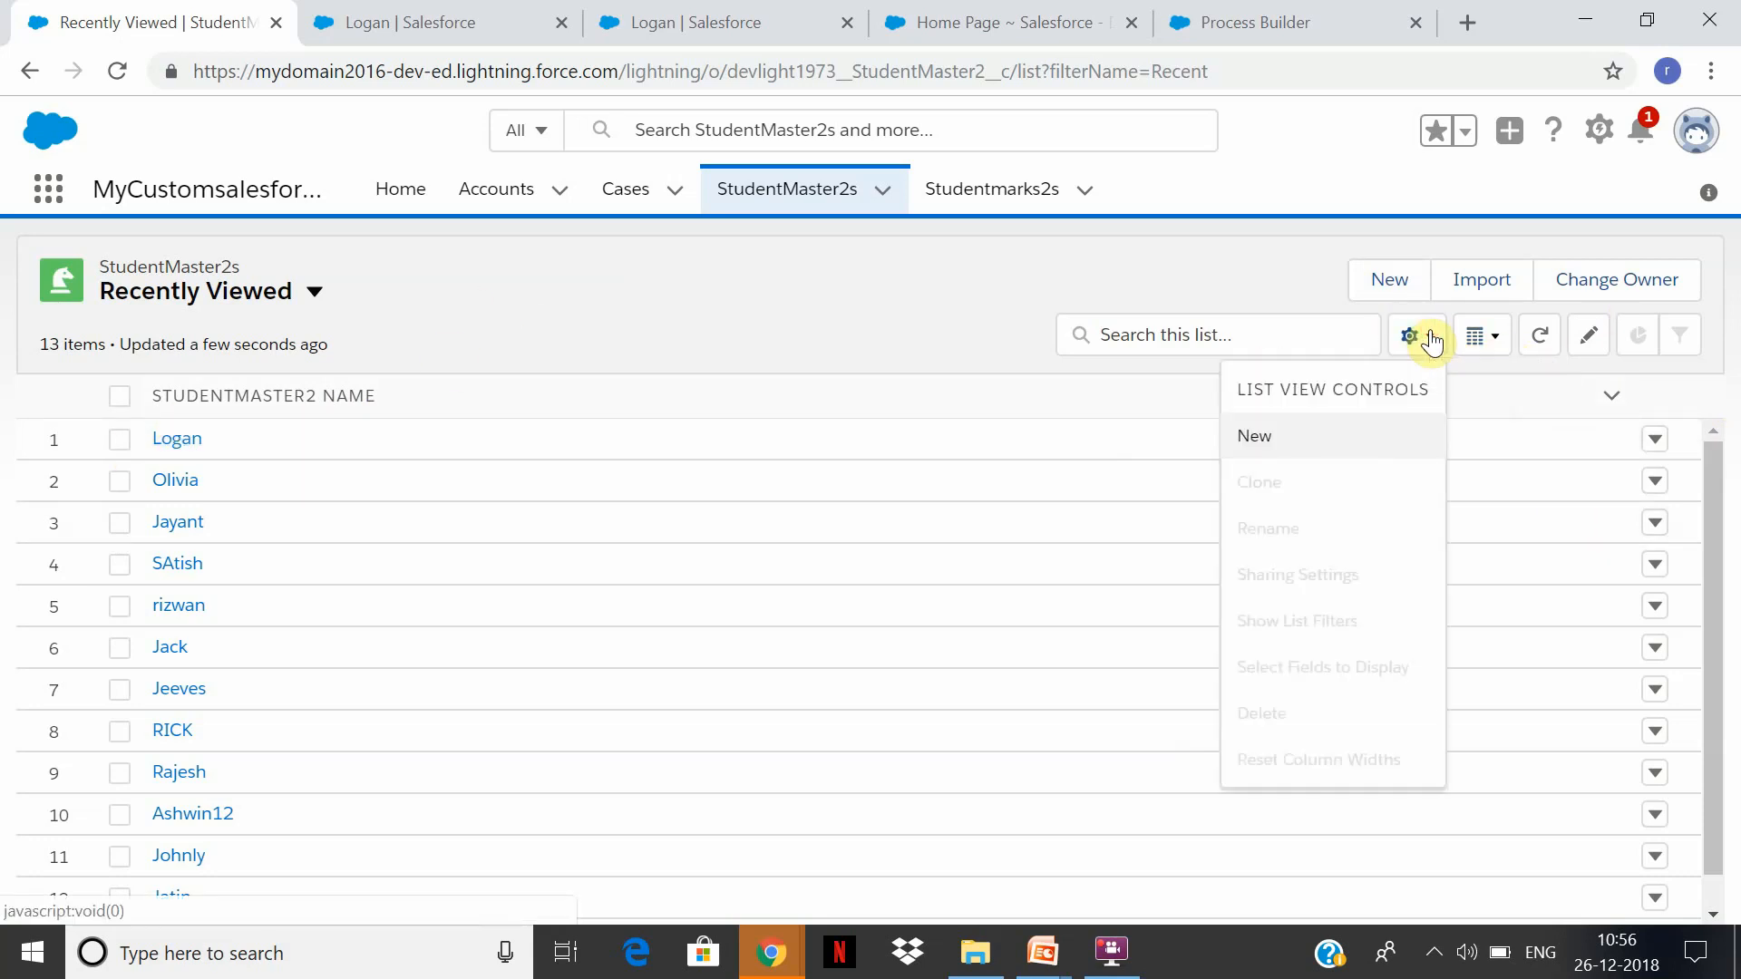
pyautogui.click(1589, 337)
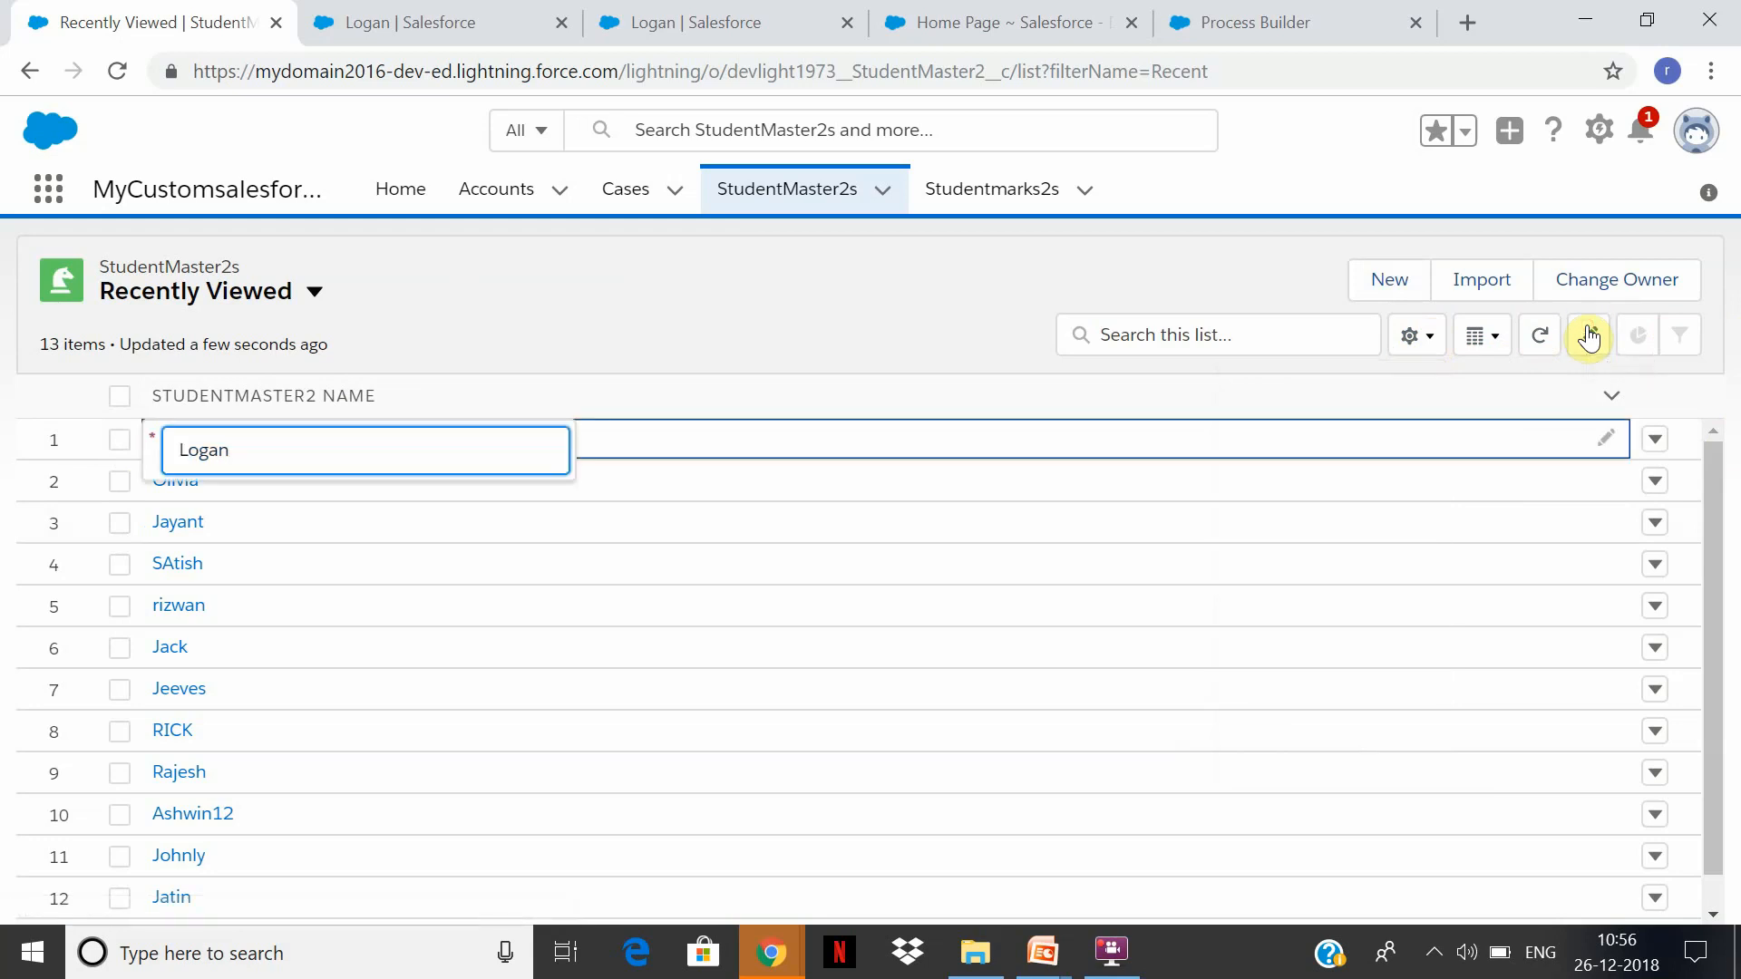
pyautogui.click(634, 241)
pyautogui.click(189, 441)
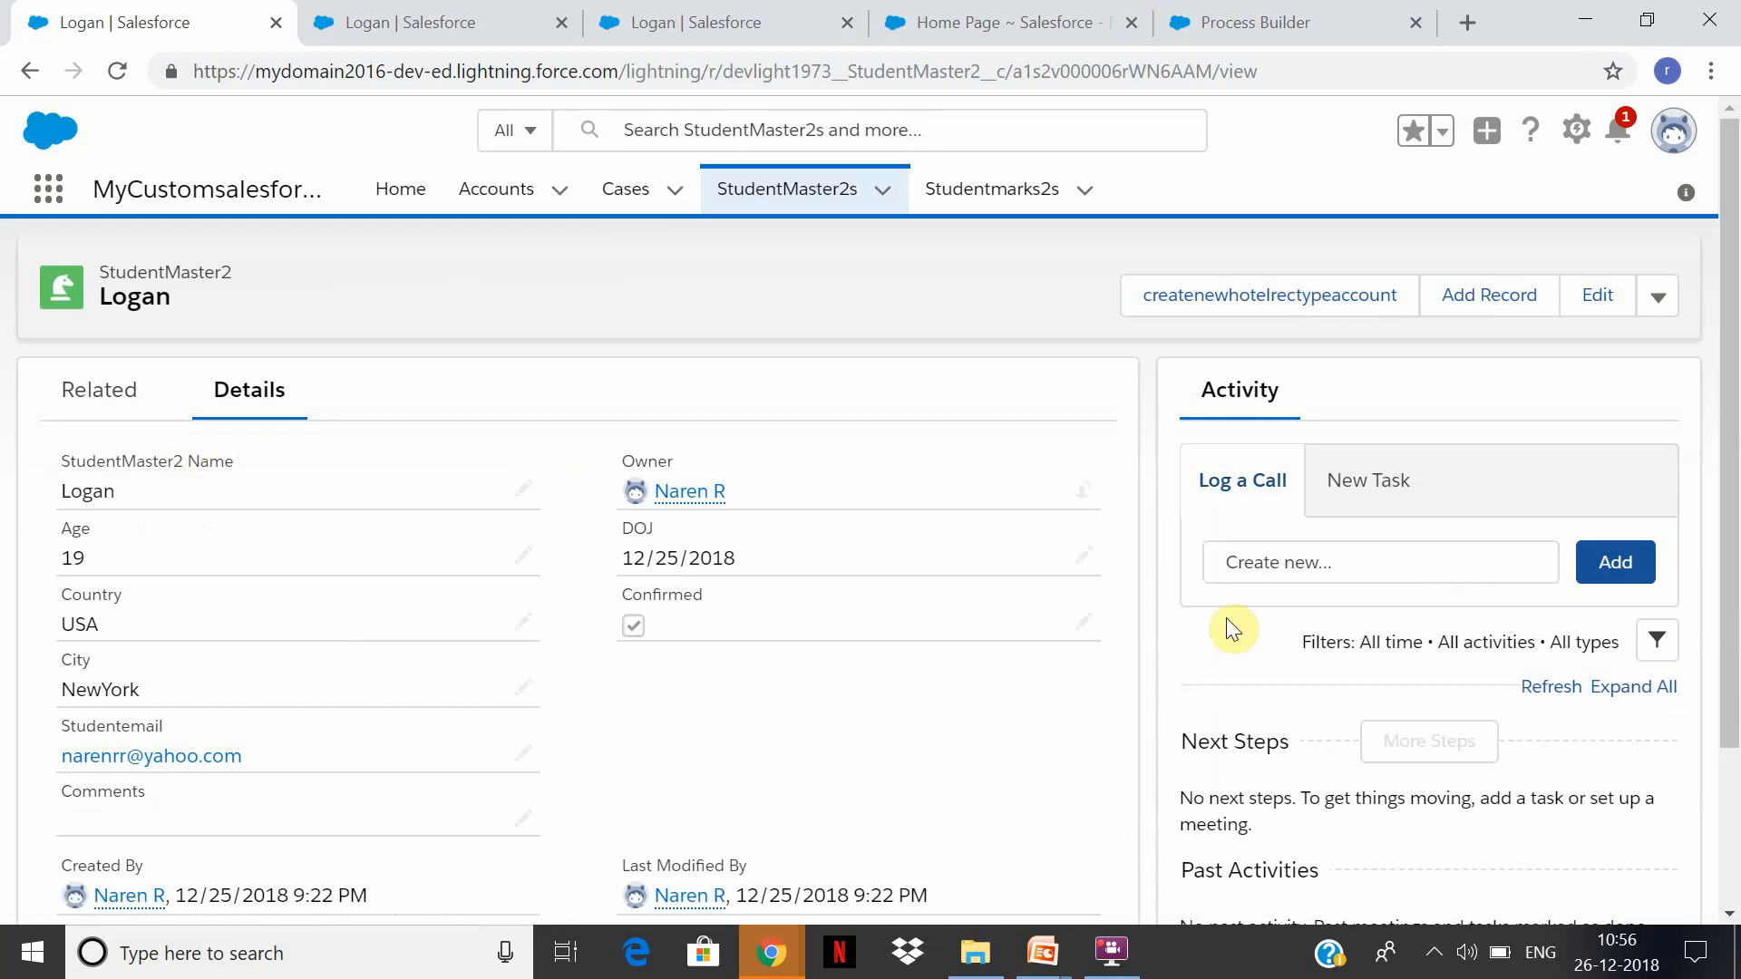
# Clone the record, append 1 to its StudentMaster2 Name and save the copy.
pyautogui.click(1652, 310)
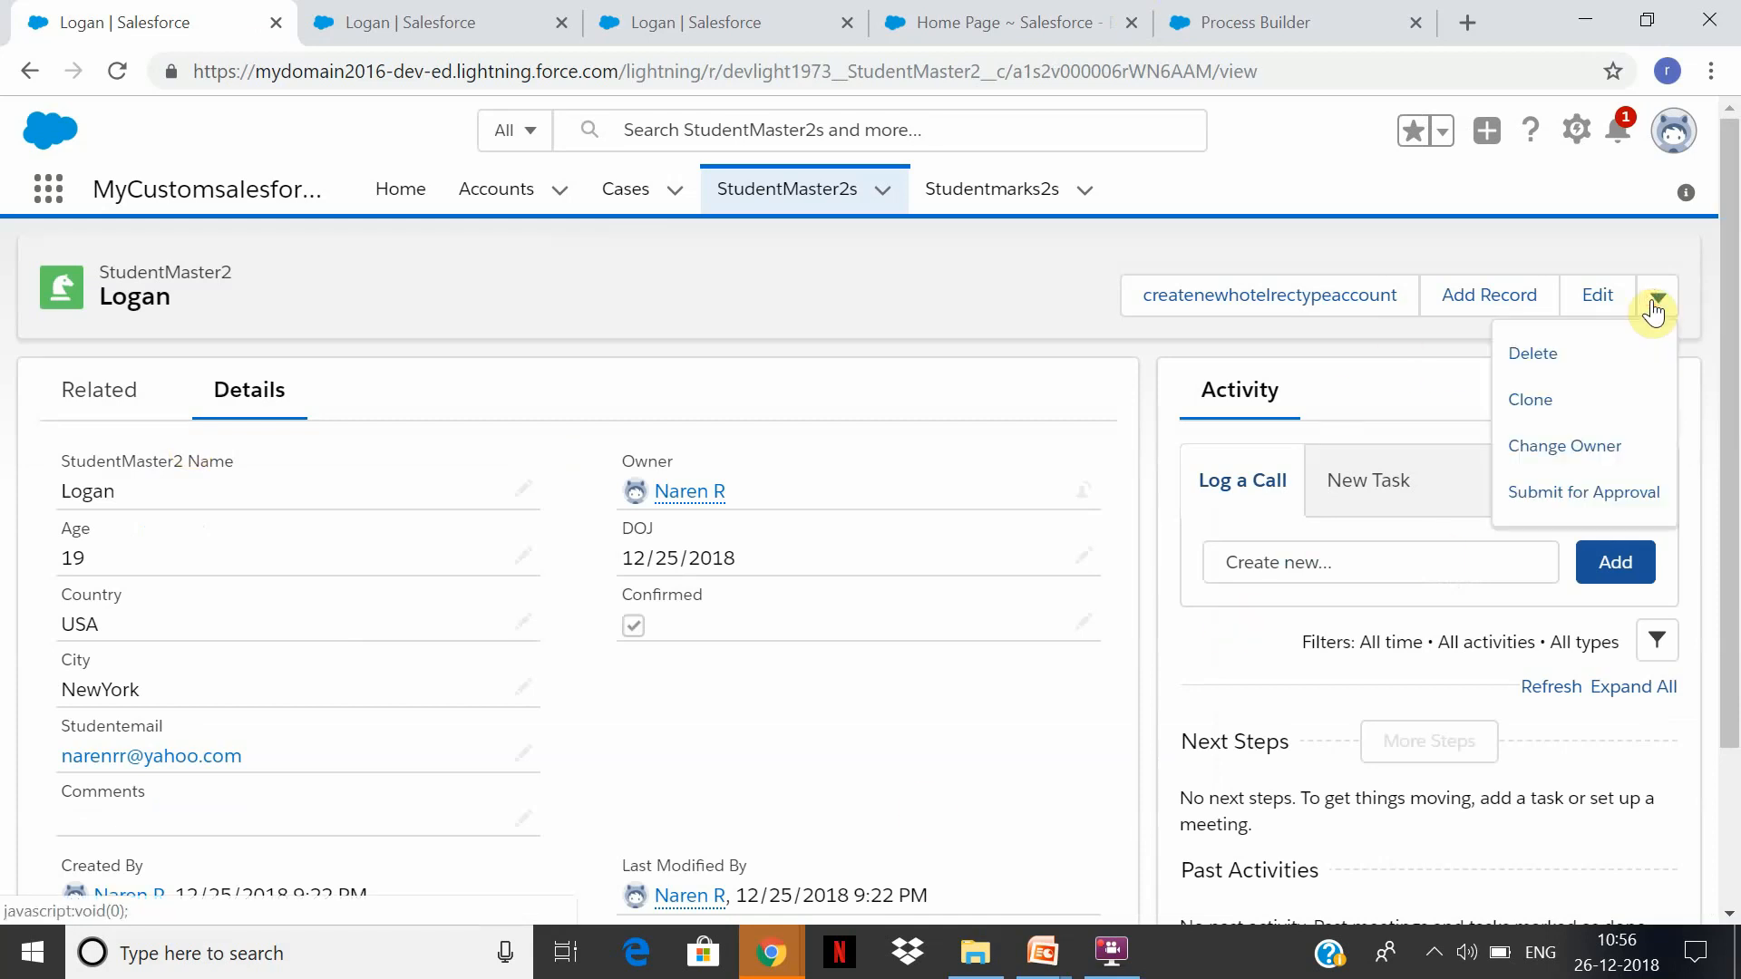
pyautogui.click(1562, 402)
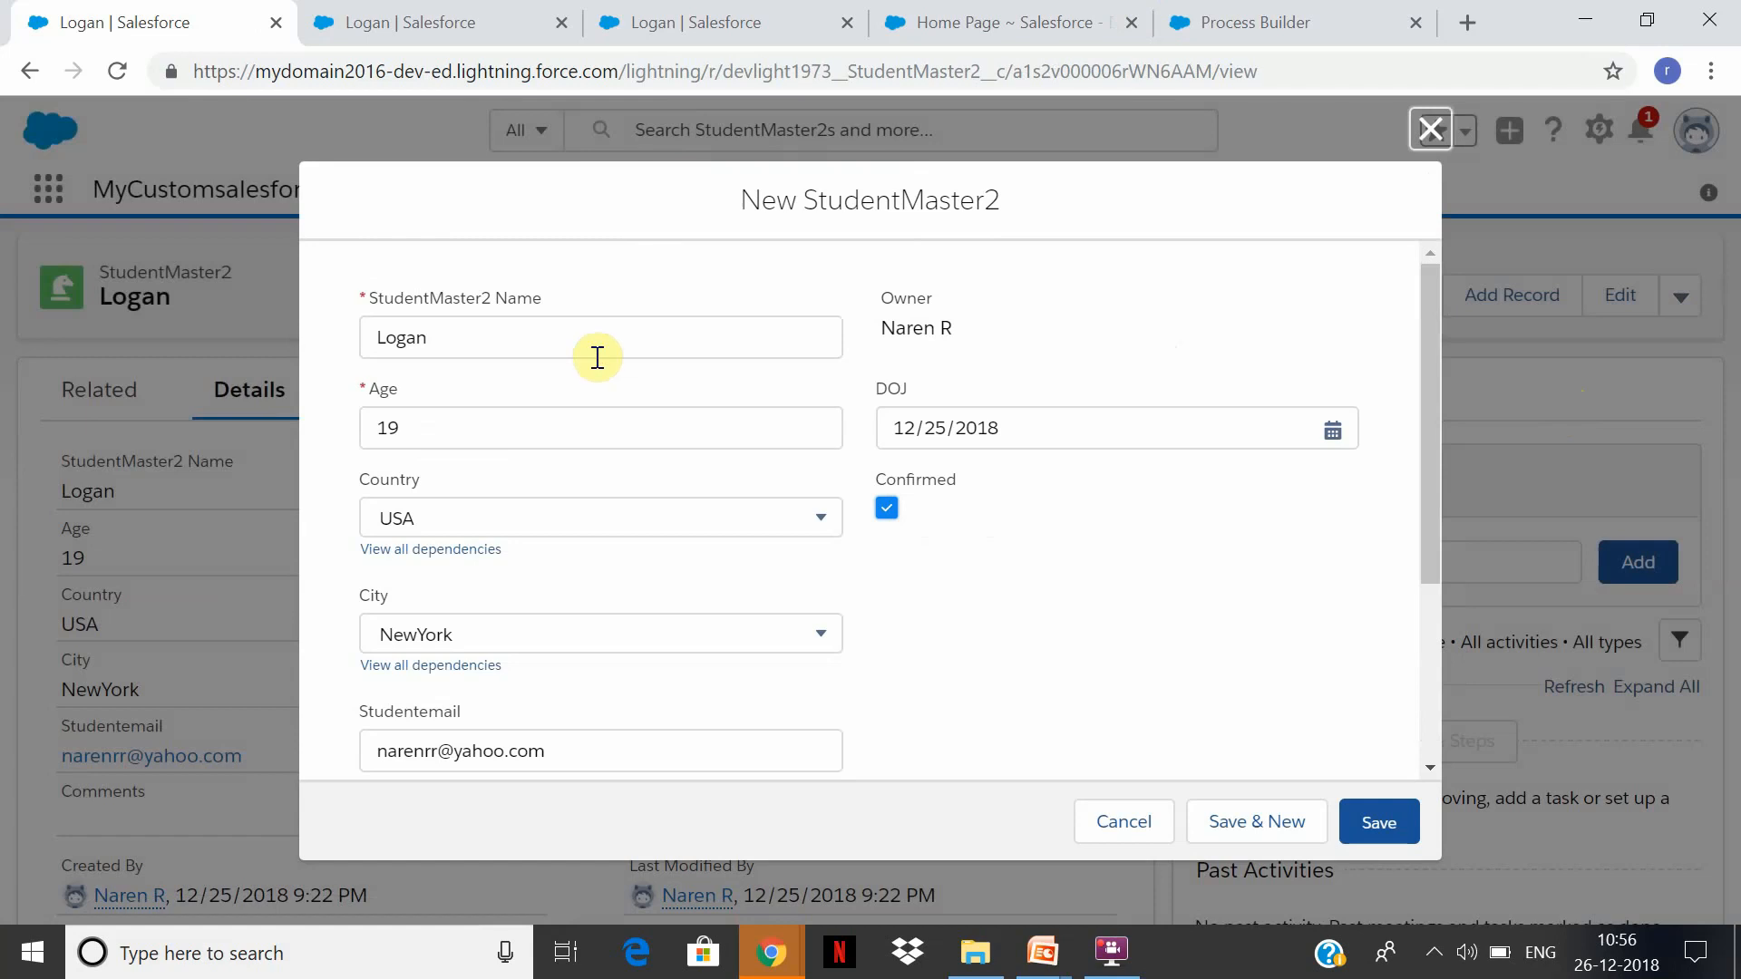
pyautogui.click(598, 356)
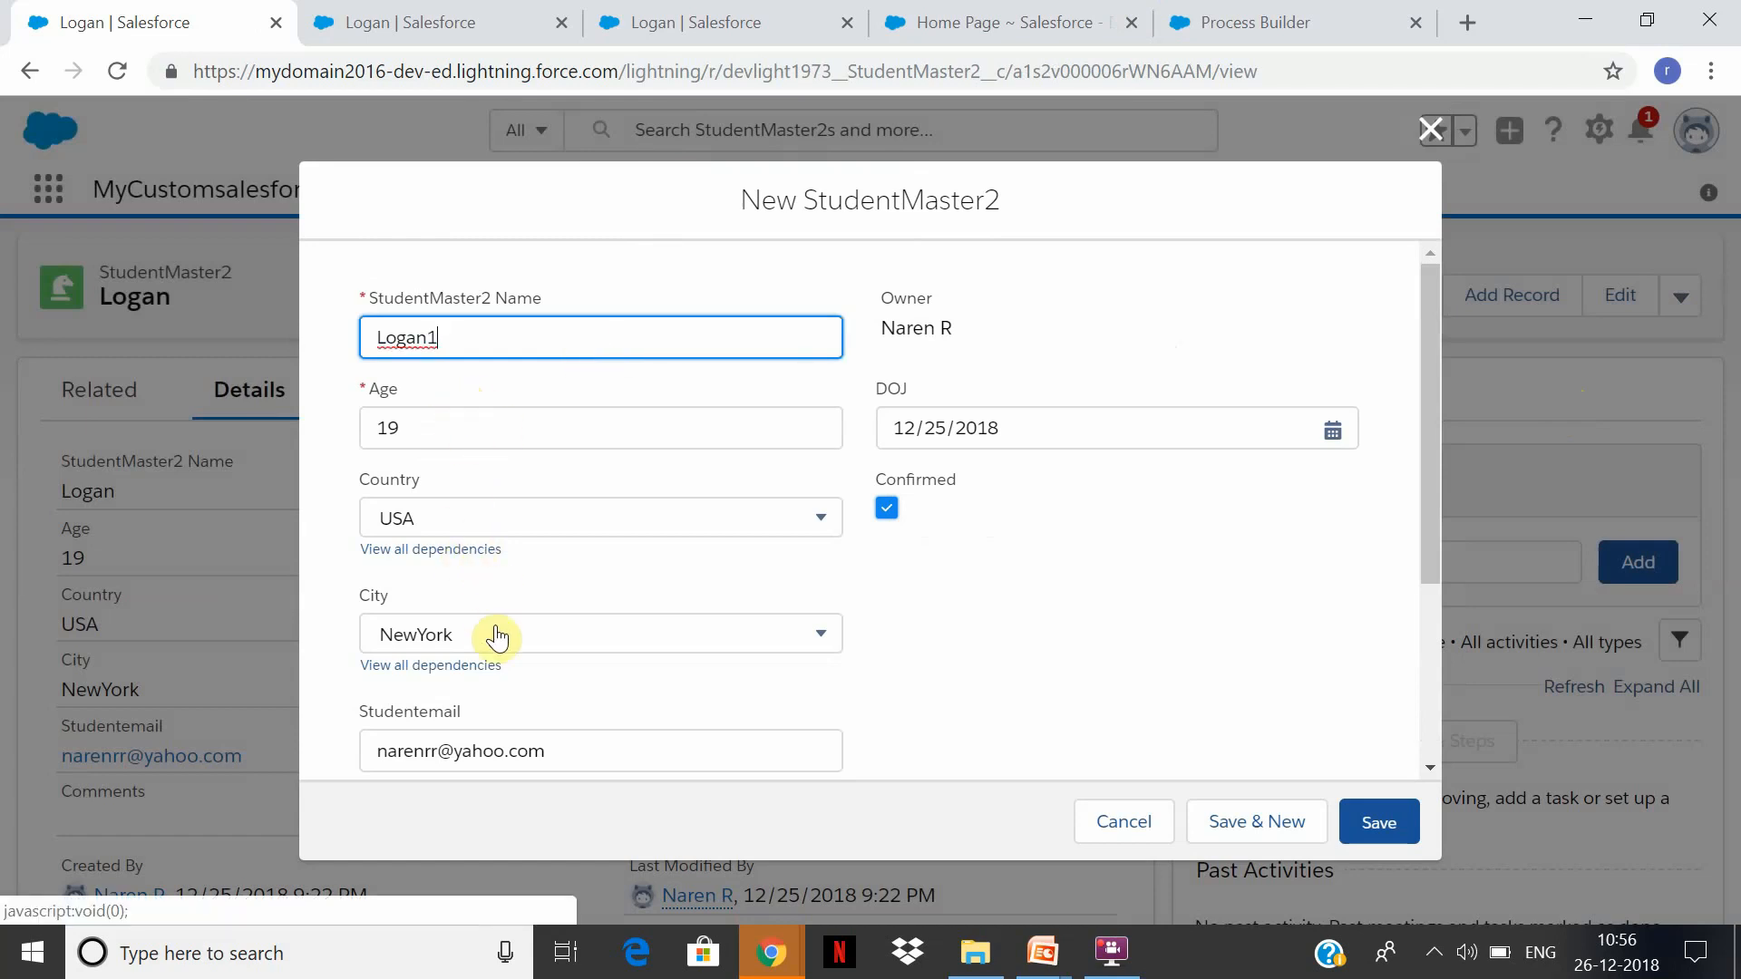
pyautogui.click(1353, 836)
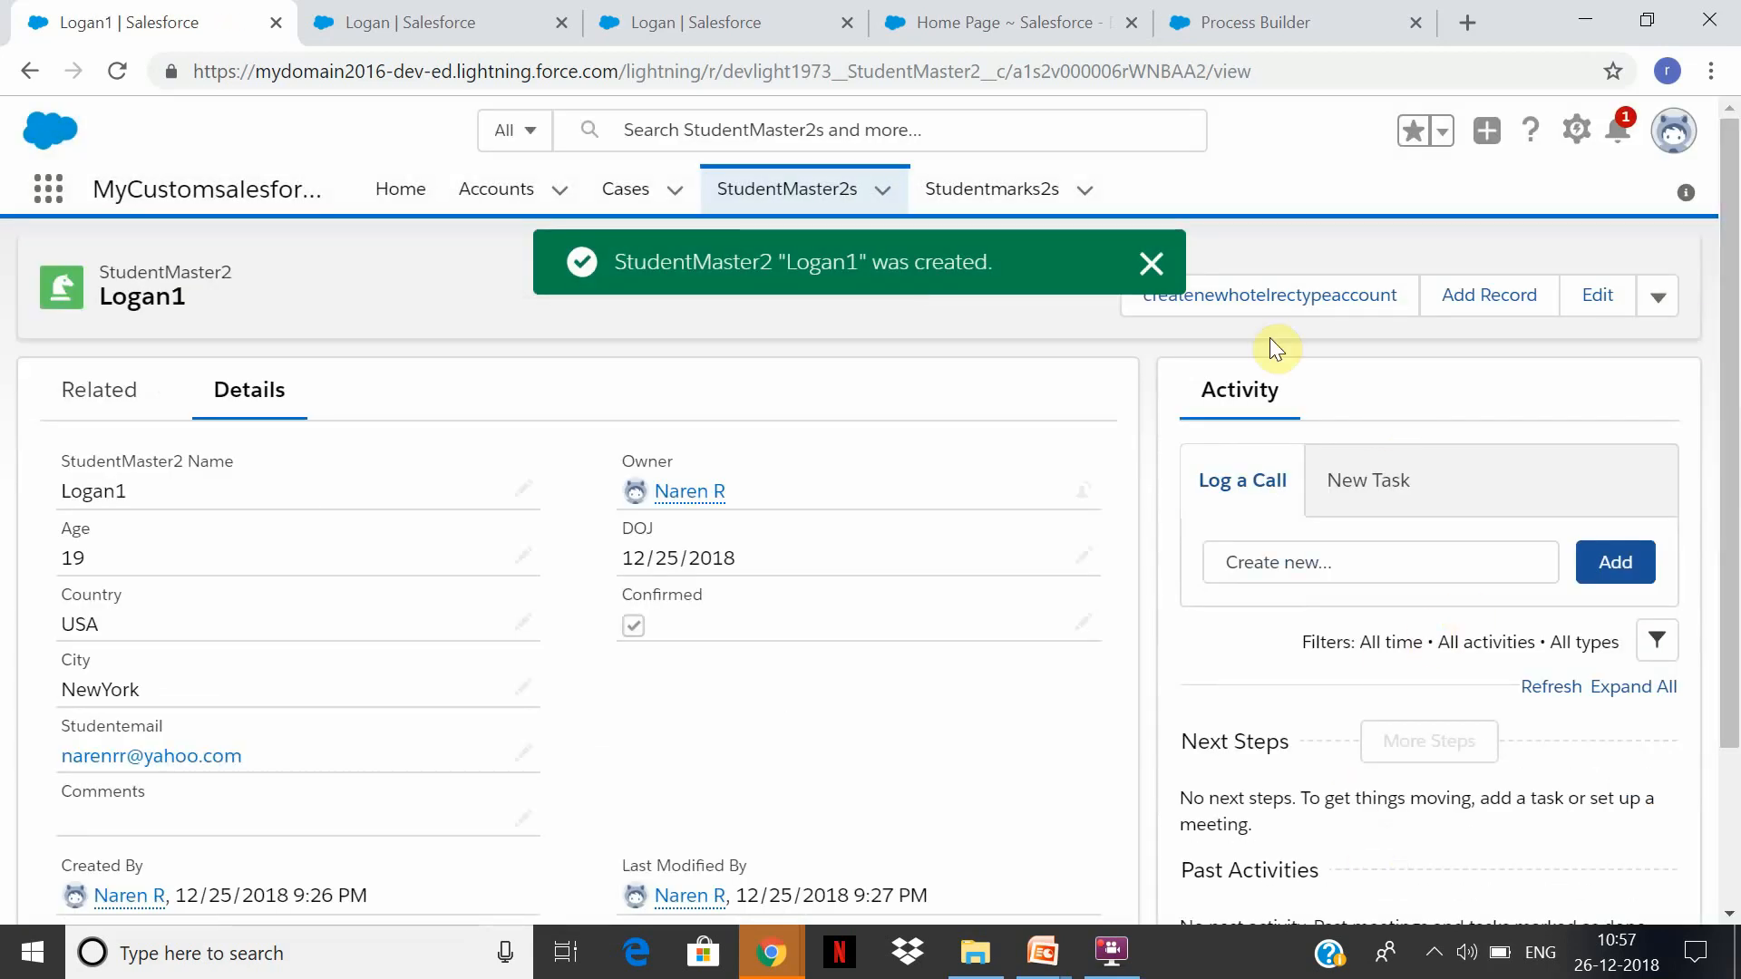
# Examine the cloned record's details and its activity area, including the New Task form.
pyautogui.click(1150, 265)
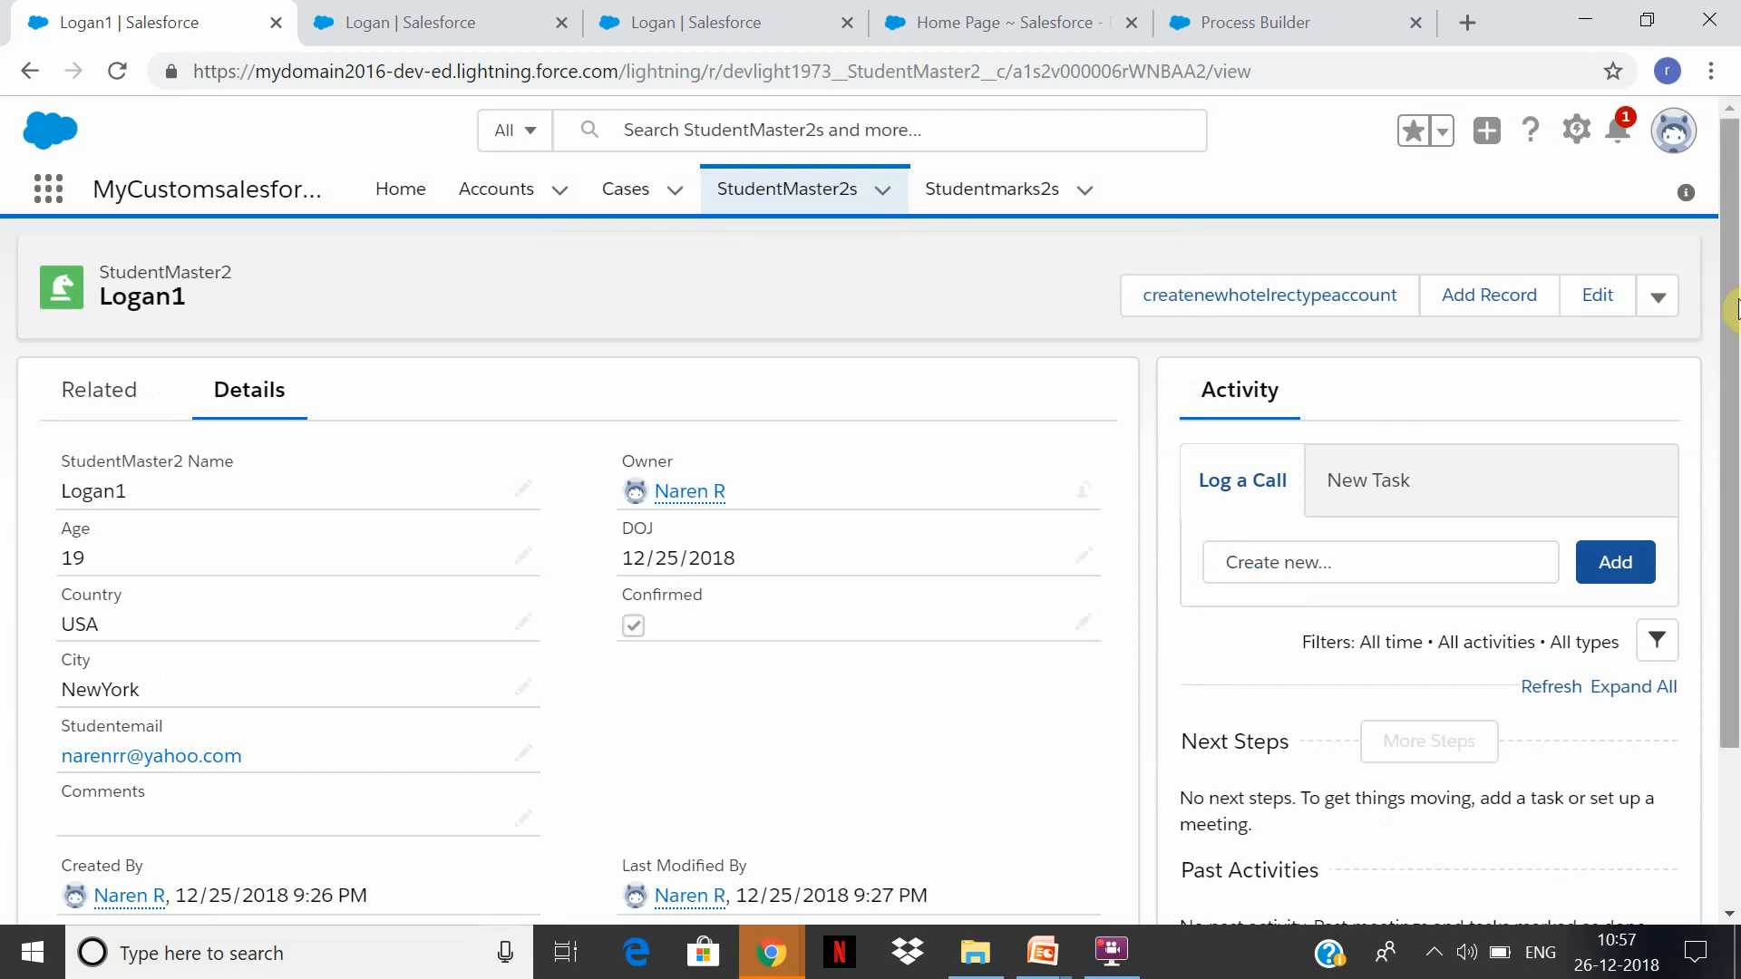
pyautogui.moveTo(1732, 449); pyautogui.dragTo(1732, 497)
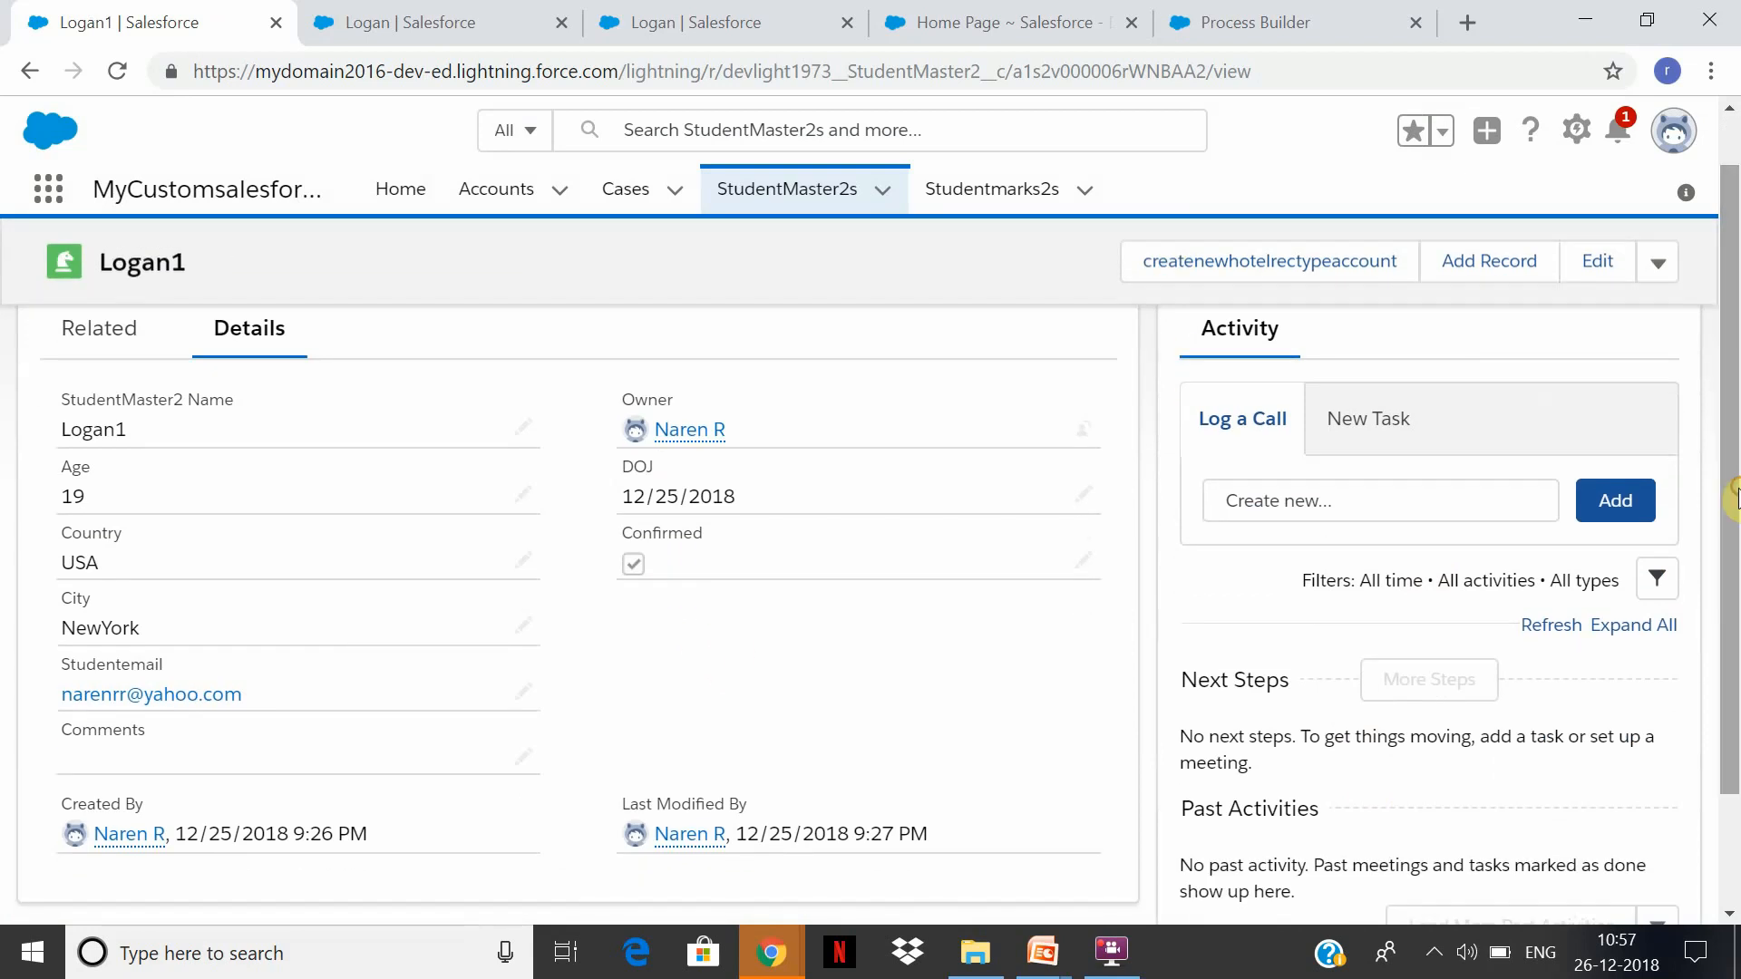
pyautogui.scroll(1, 1574, 505)
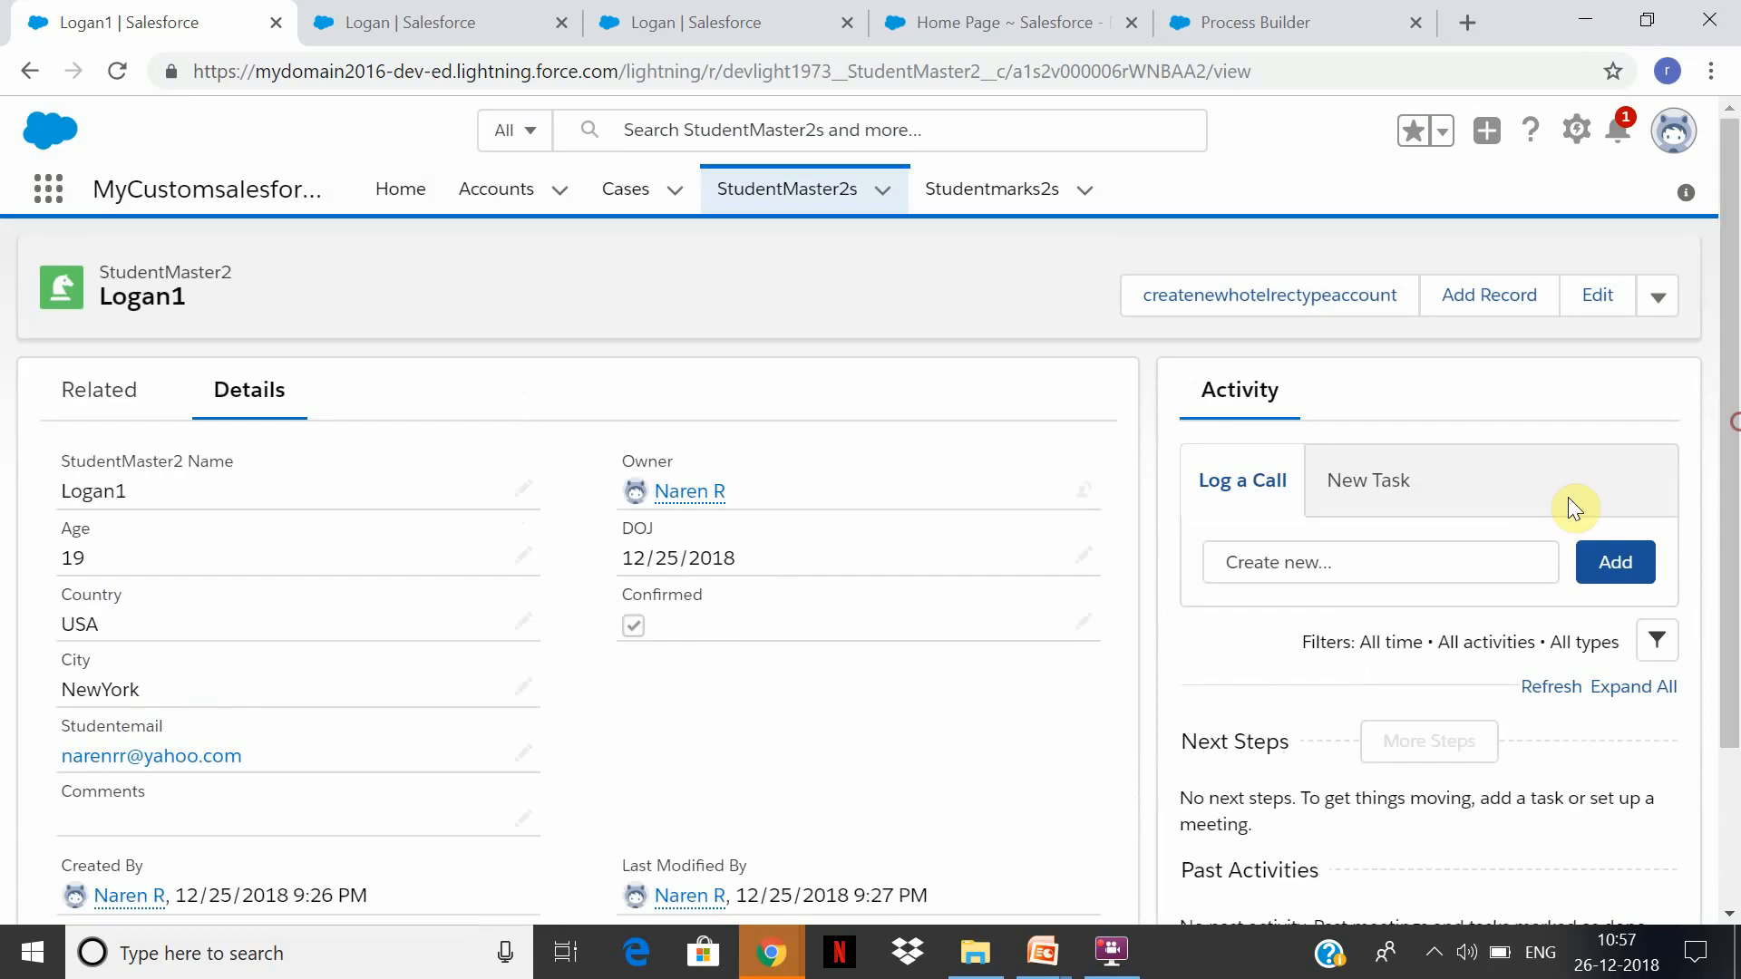
pyautogui.click(1375, 489)
pyautogui.moveTo(1732, 390); pyautogui.dragTo(1586, 178)
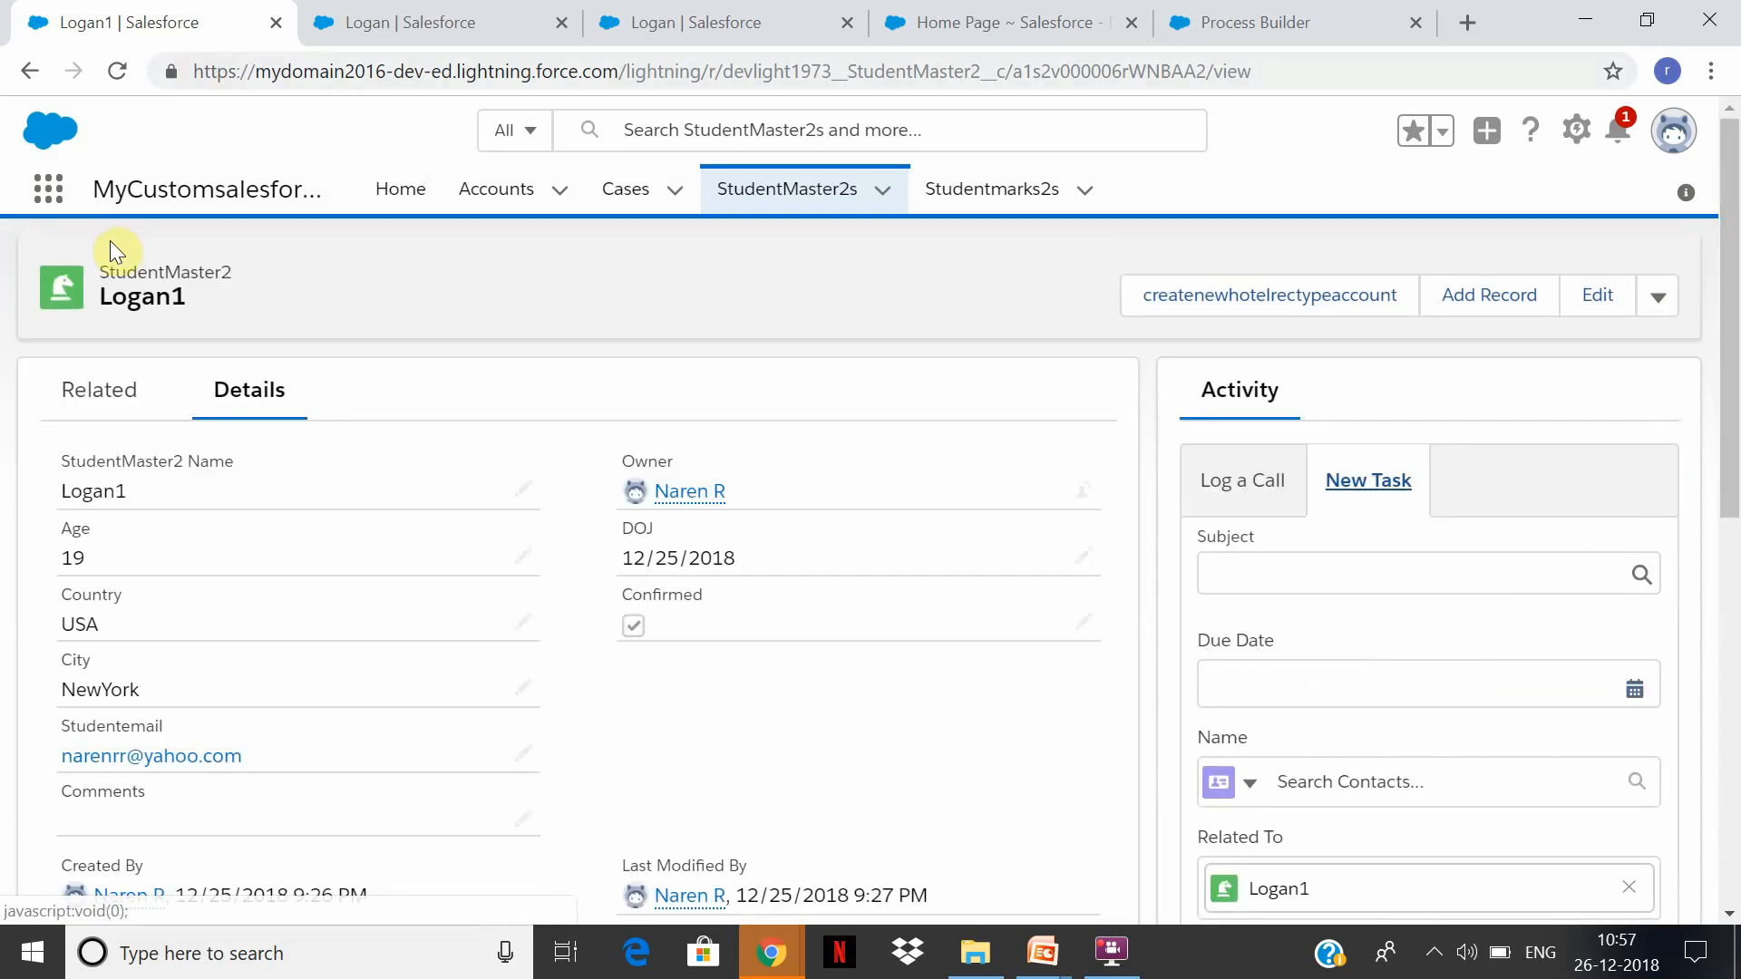
# Check the home page feed and the notifications, and open the approval notification for test1.
pyautogui.click(406, 189)
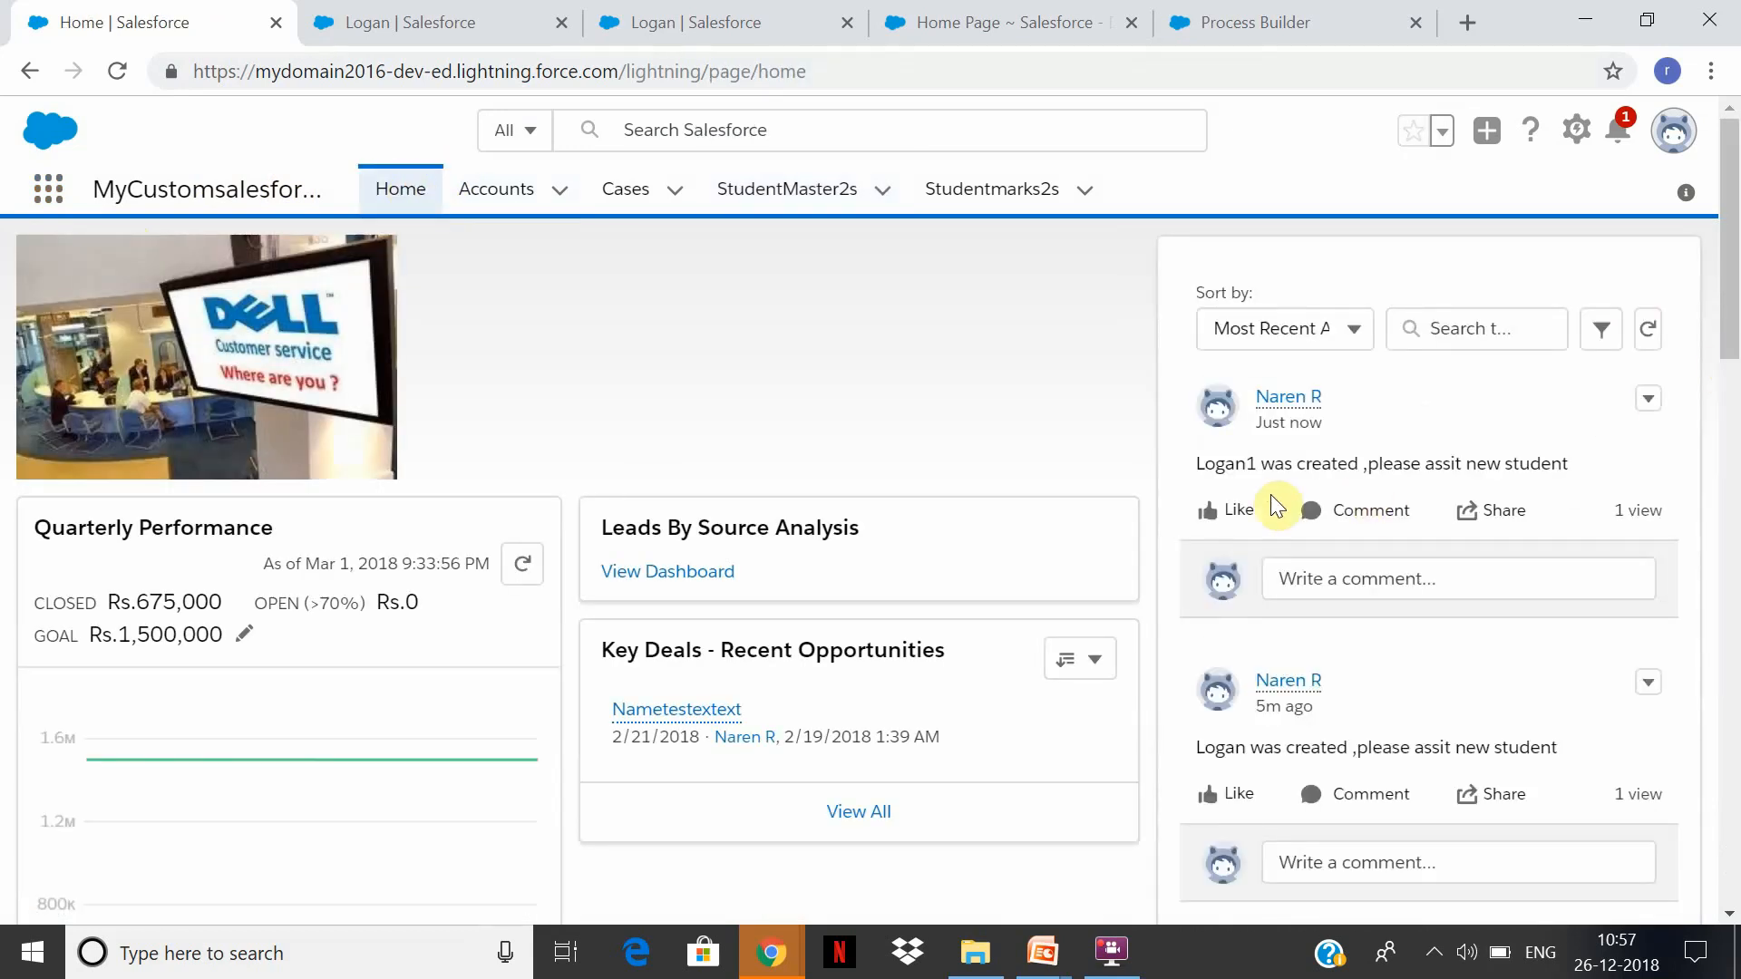
pyautogui.click(1616, 129)
pyautogui.click(1617, 130)
pyautogui.click(1616, 130)
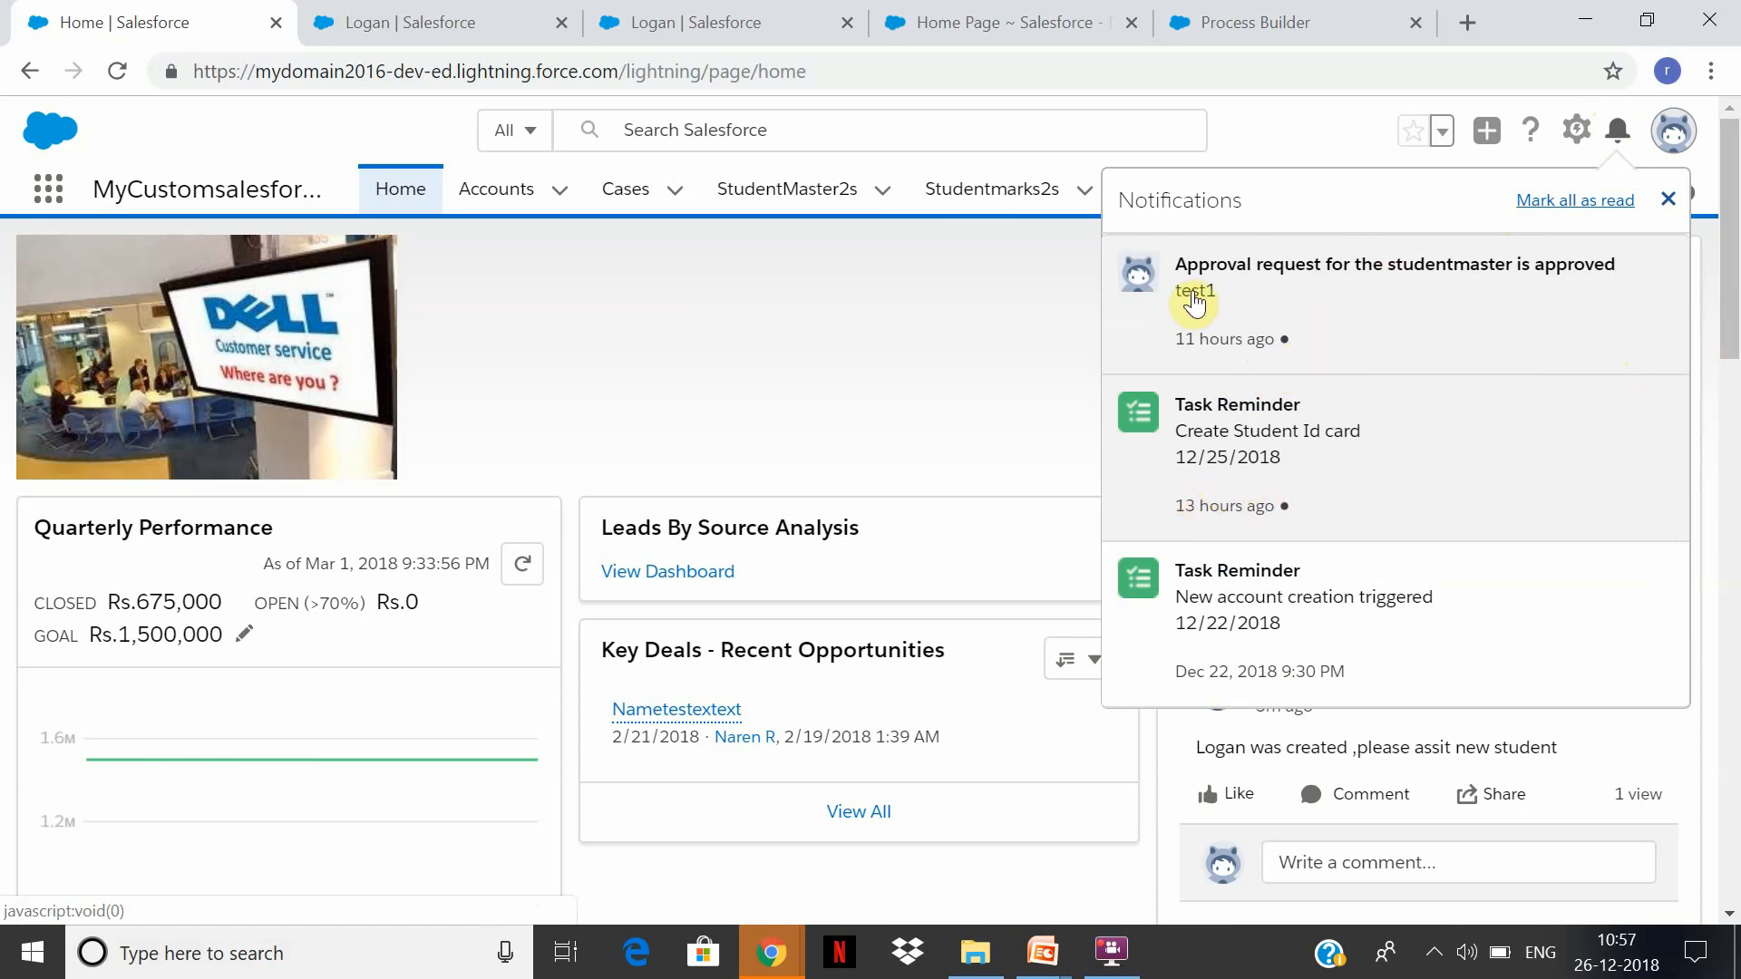
pyautogui.click(1229, 284)
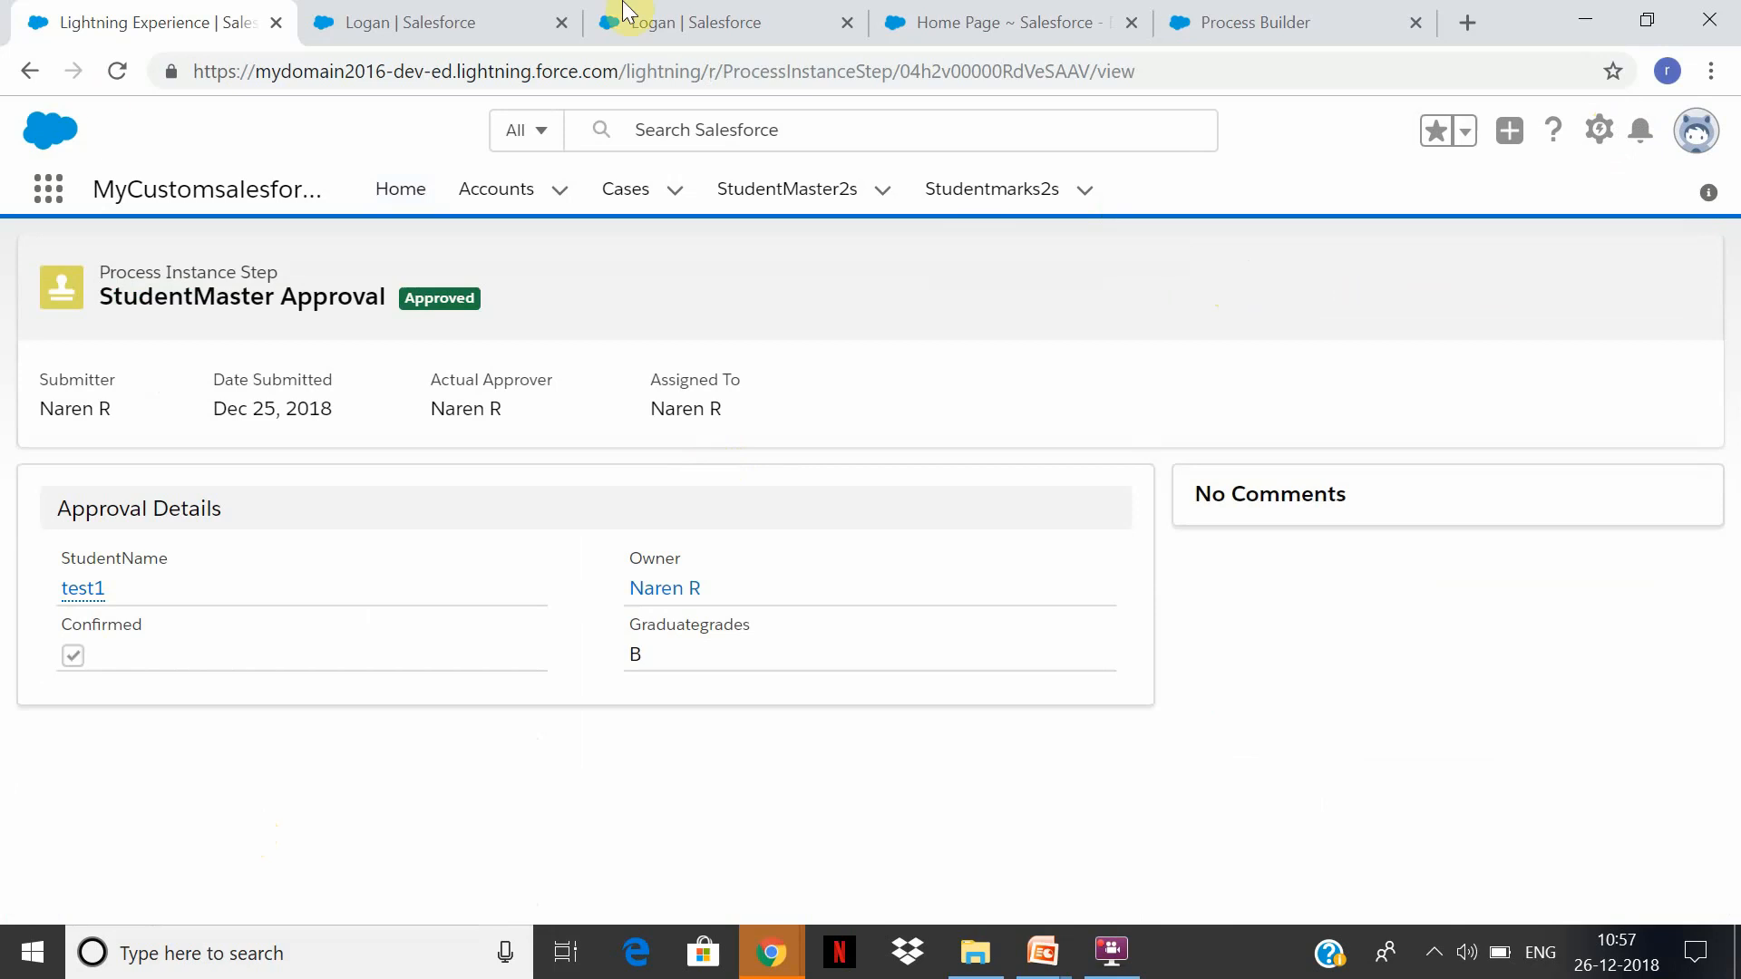
# Check test1's immediate actions in the Process Builder tab and return to the Setup home page.
pyautogui.click(984, 20)
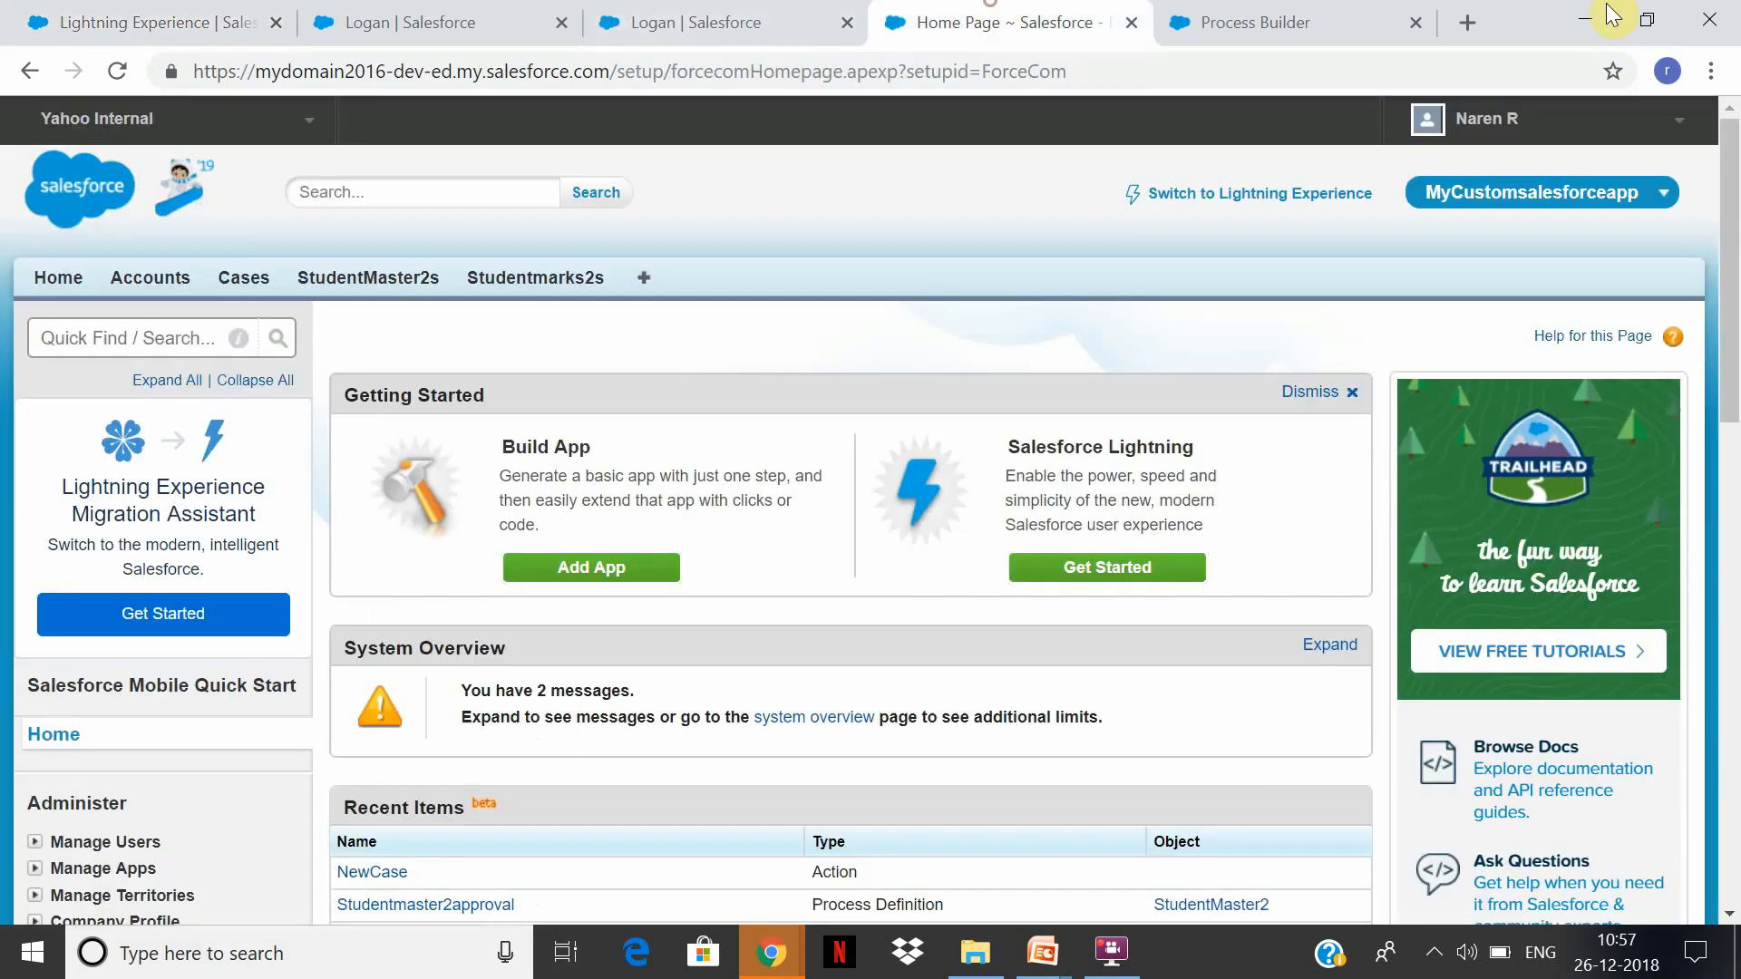
pyautogui.click(1231, 13)
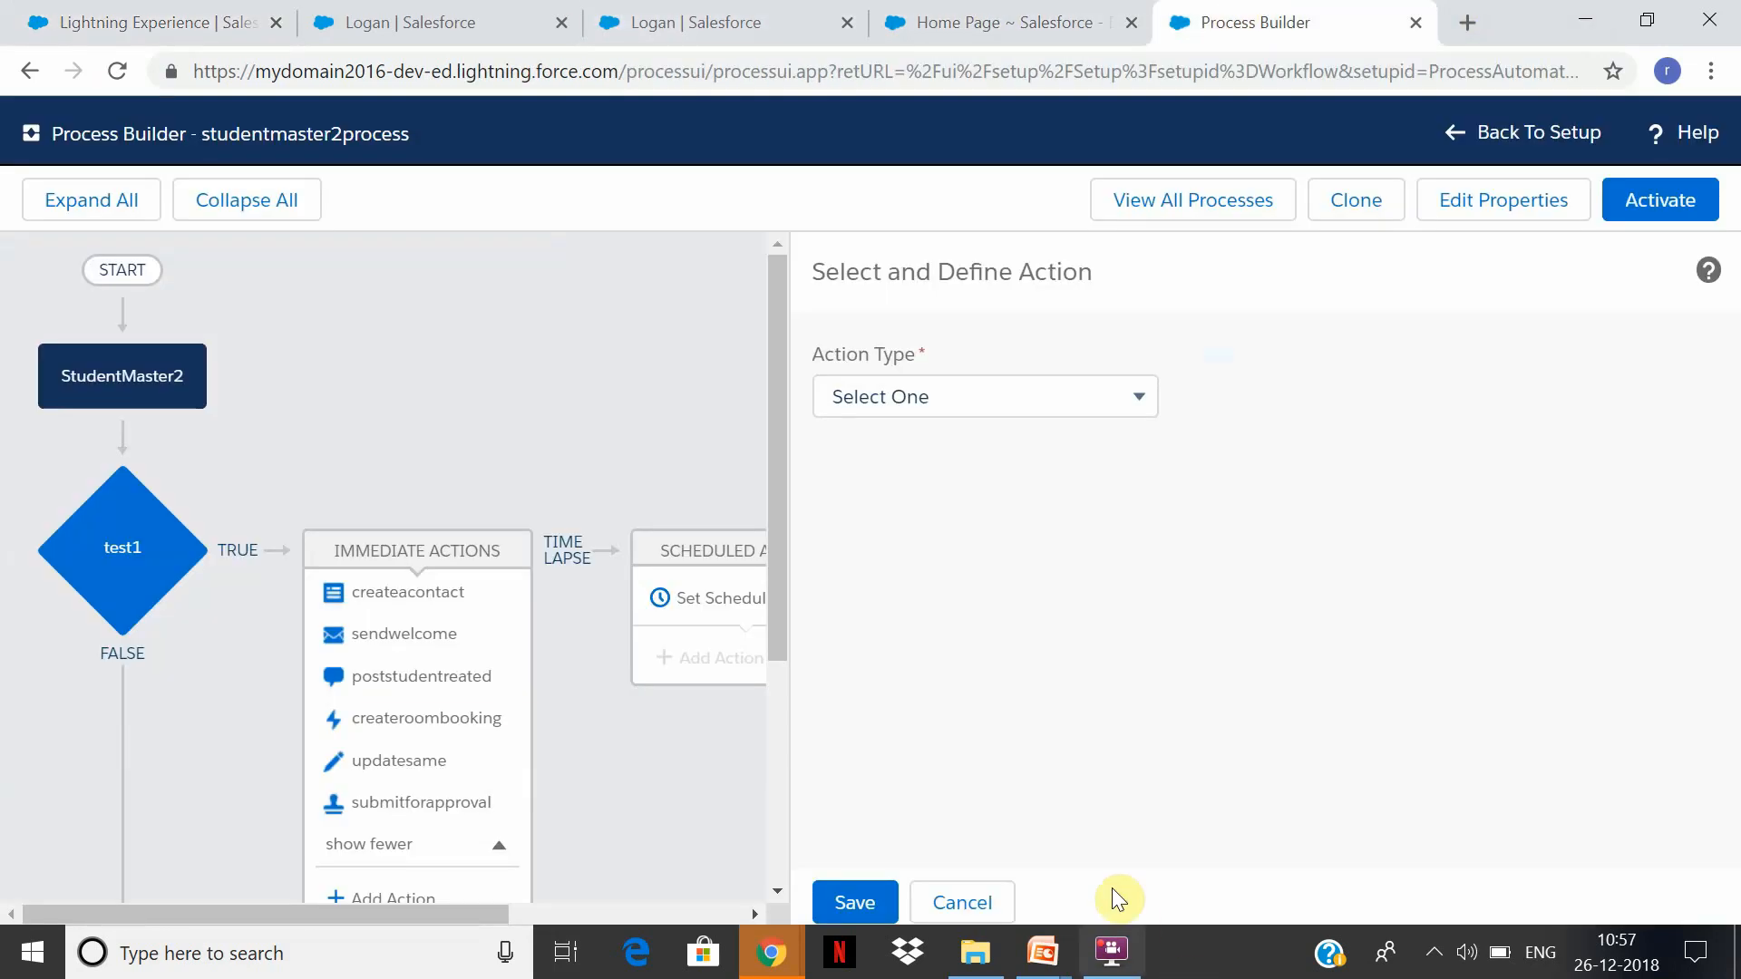
pyautogui.click(109, 25)
pyautogui.click(825, 18)
pyautogui.click(998, 18)
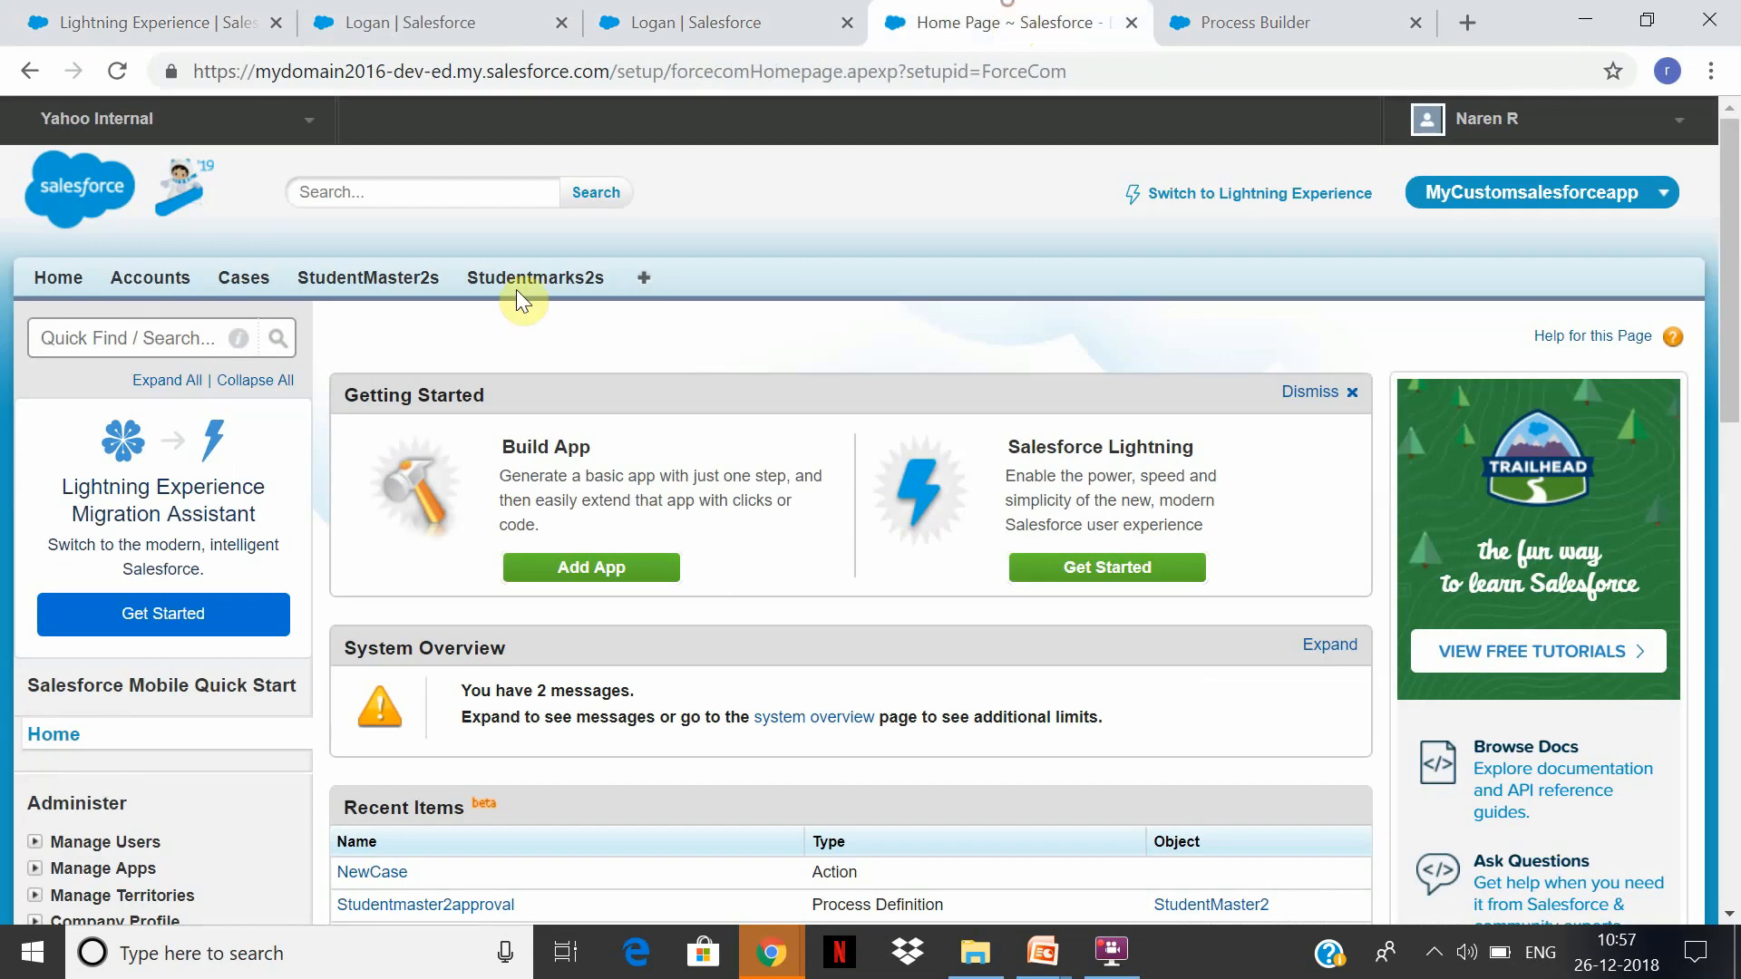
# Search the Setup menu for "approval" to find the Approval Processes entry.
pyautogui.click(80, 340)
pyautogui.write('approval')
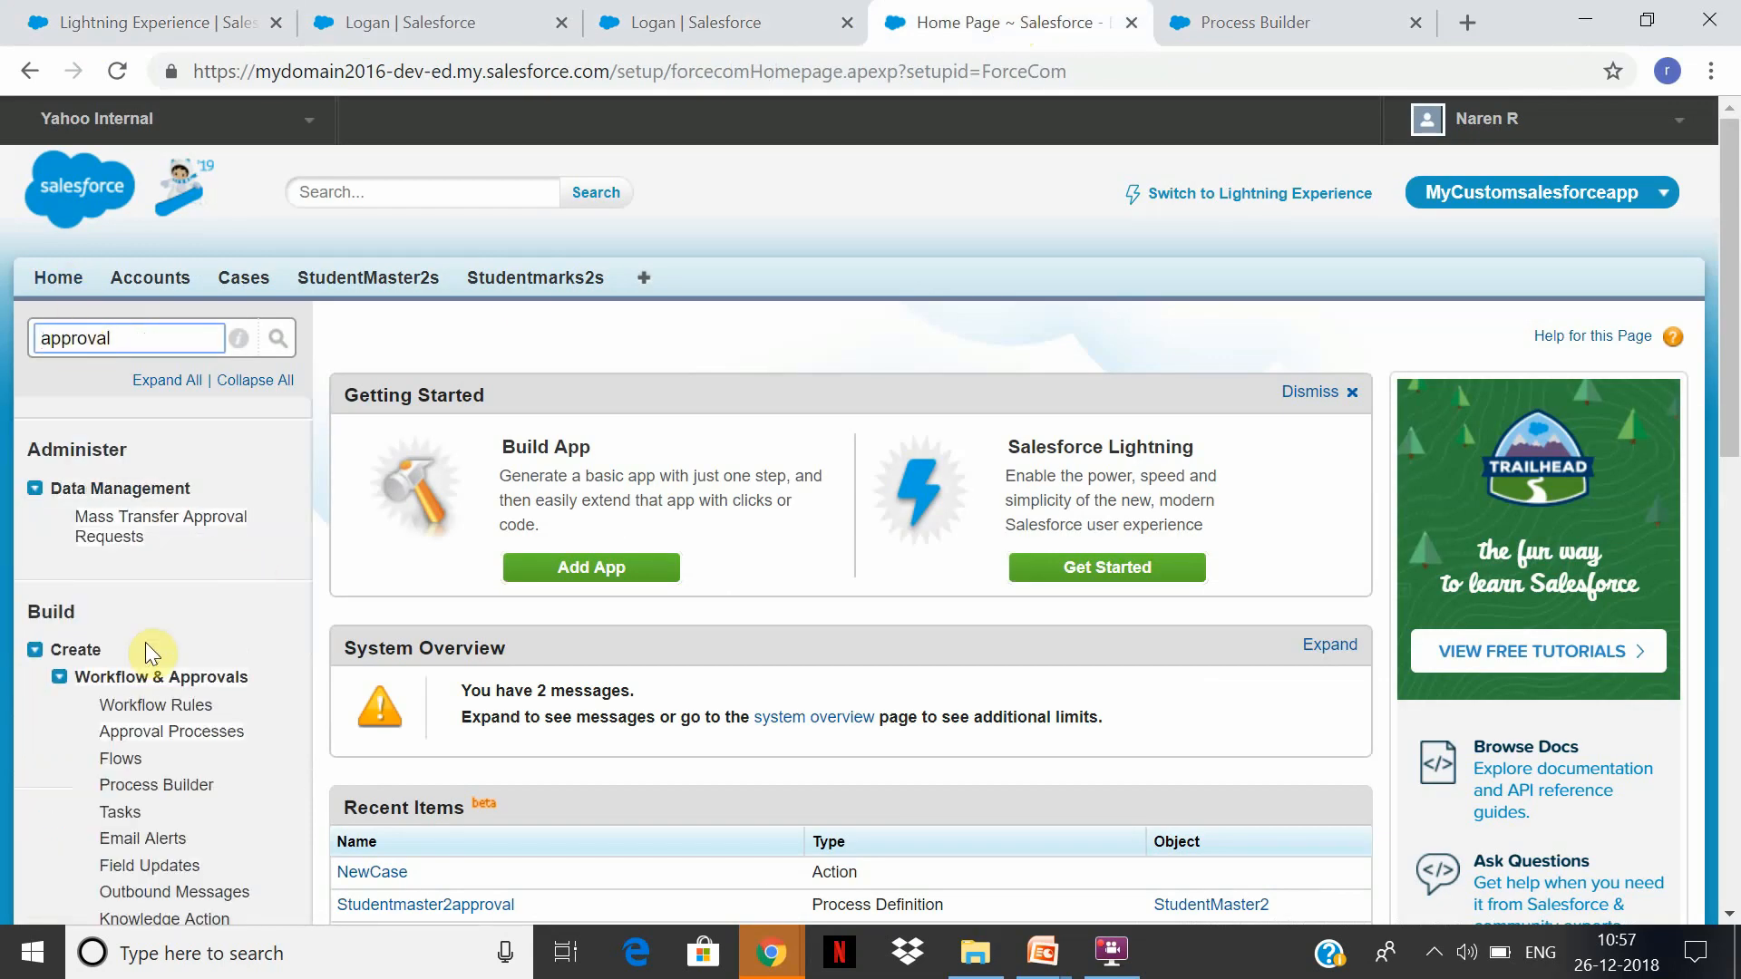
pyautogui.click(162, 731)
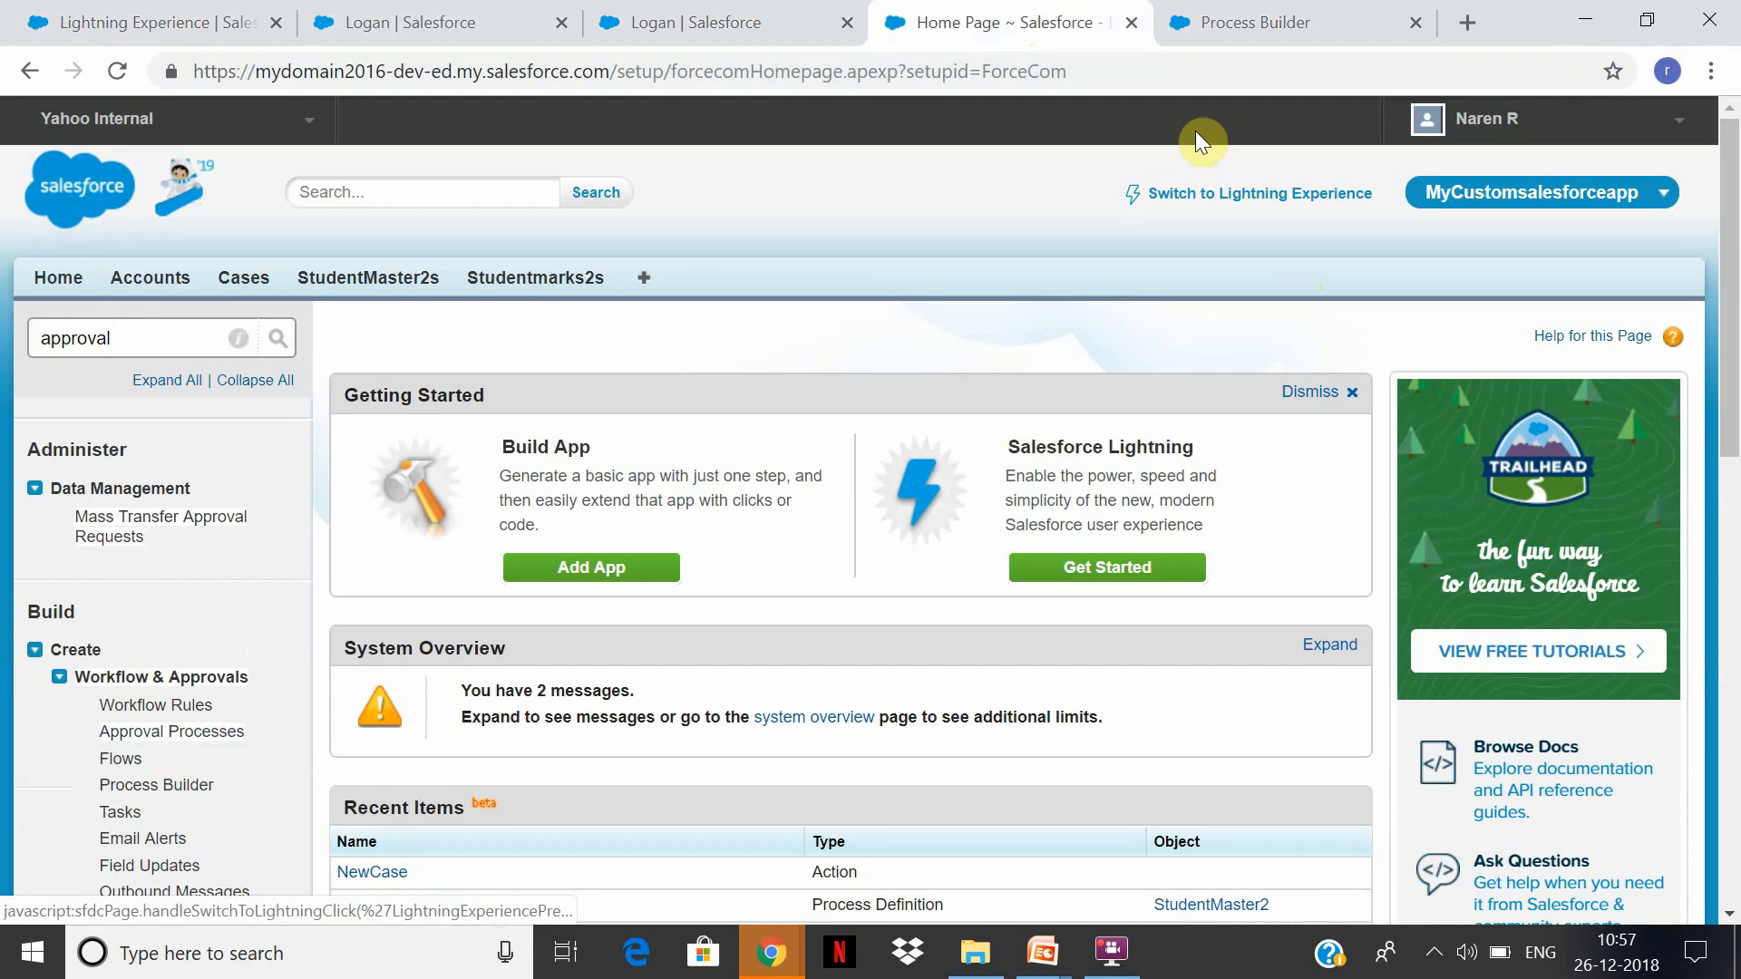
# Open the cloned StudentMaster2 record from the recently viewed list in another browser tab to check its details.
pyautogui.click(154, 21)
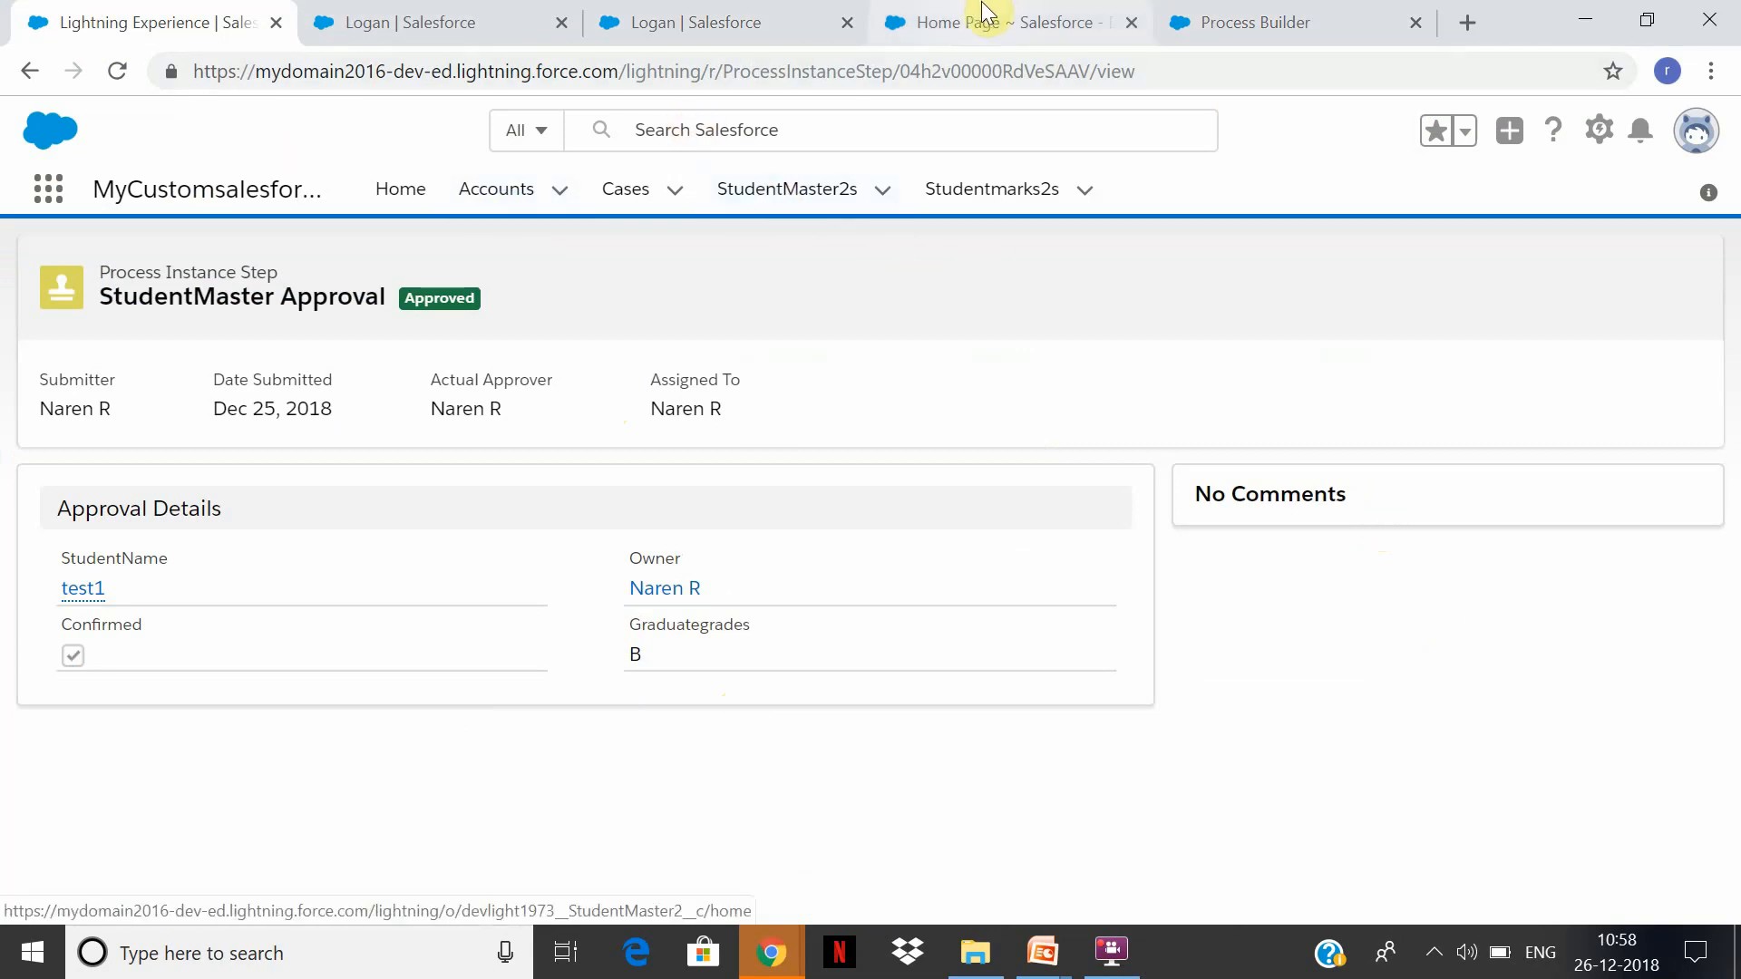
pyautogui.click(1282, 33)
pyautogui.click(137, 13)
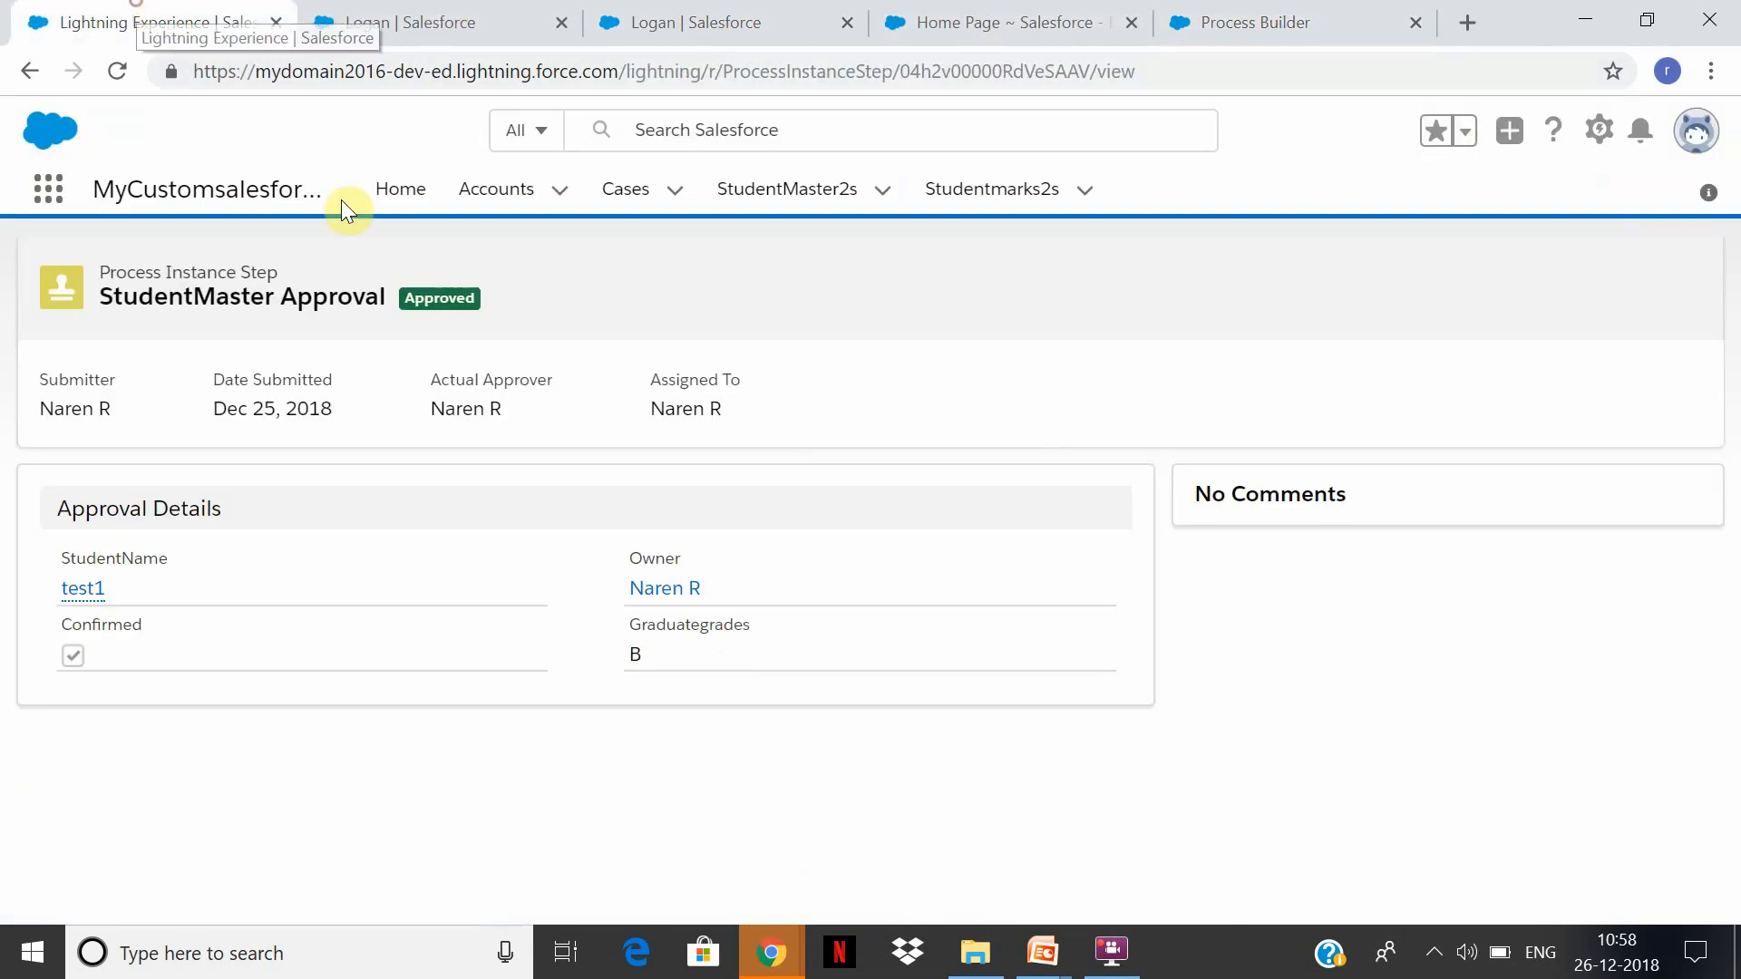
pyautogui.click(739, 23)
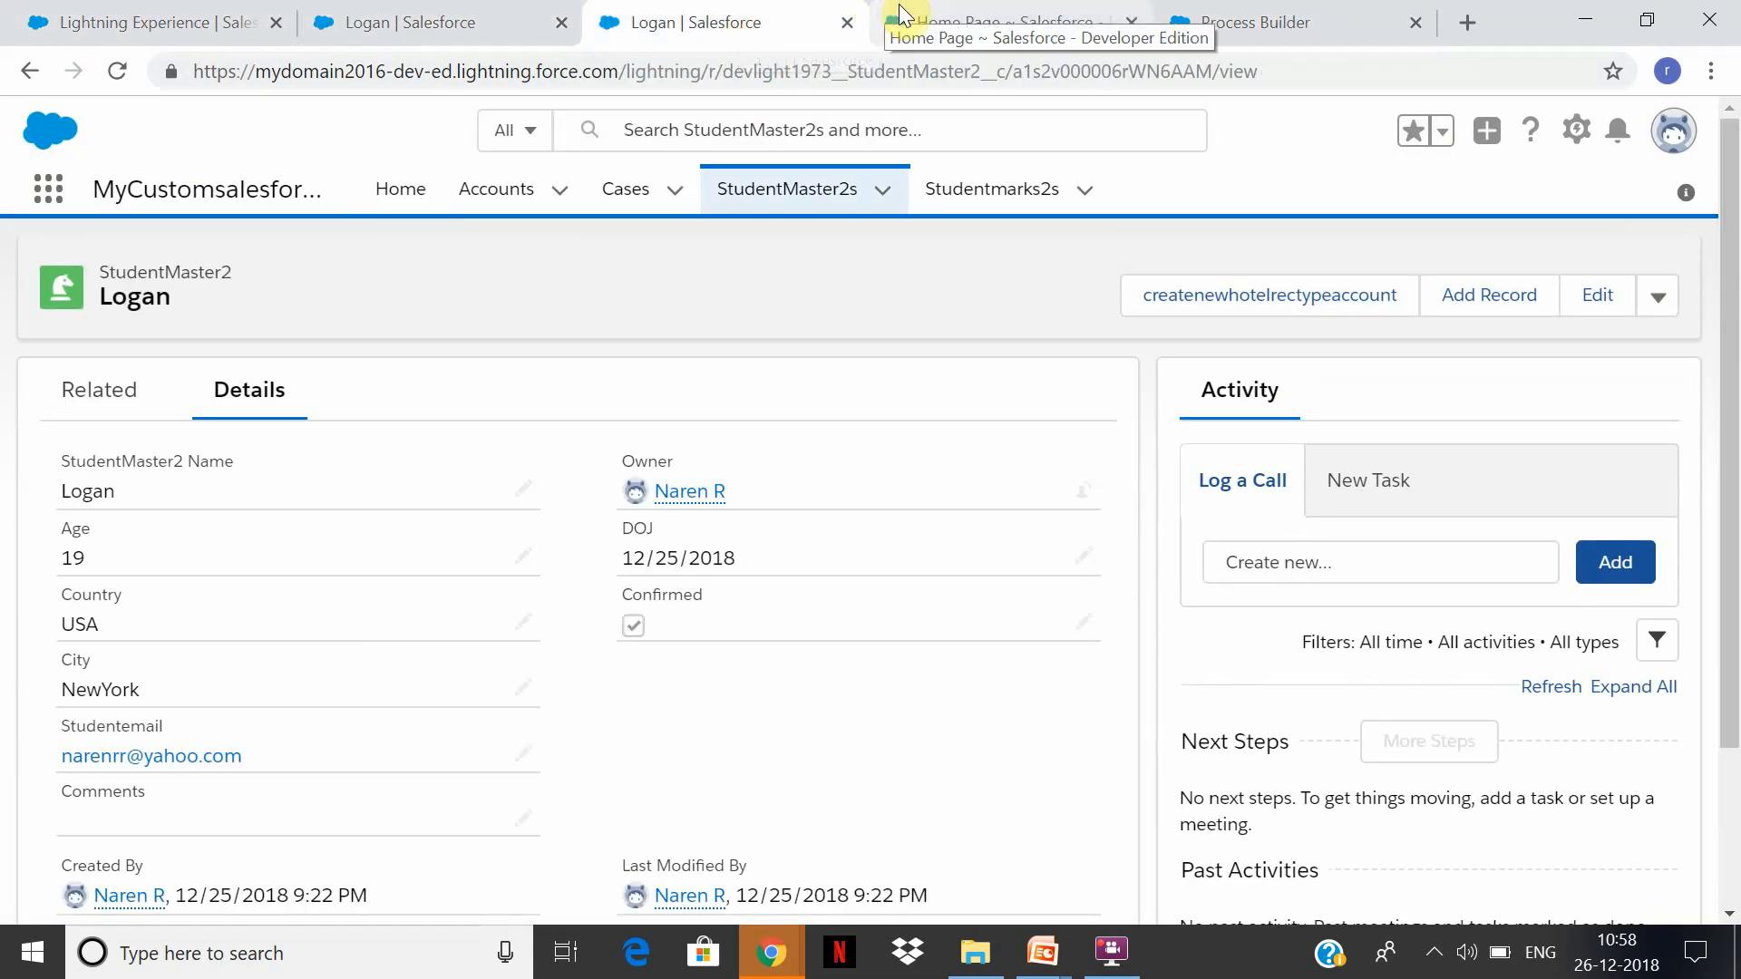
pyautogui.click(805, 214)
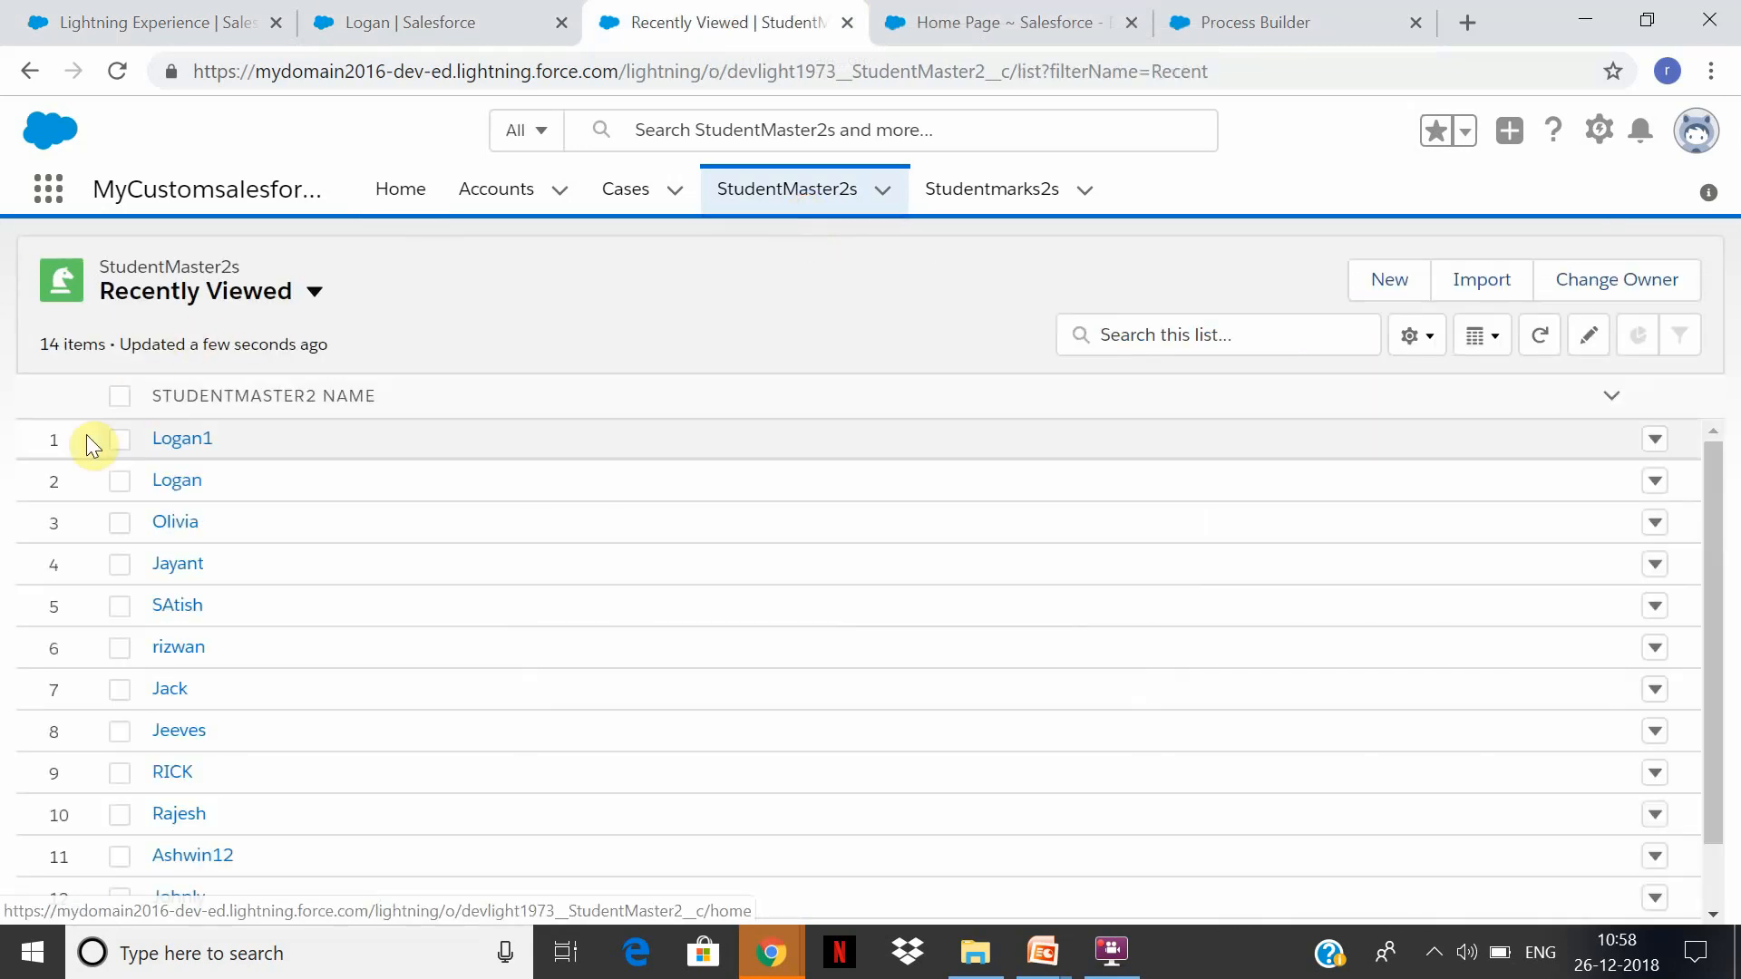
pyautogui.click(186, 441)
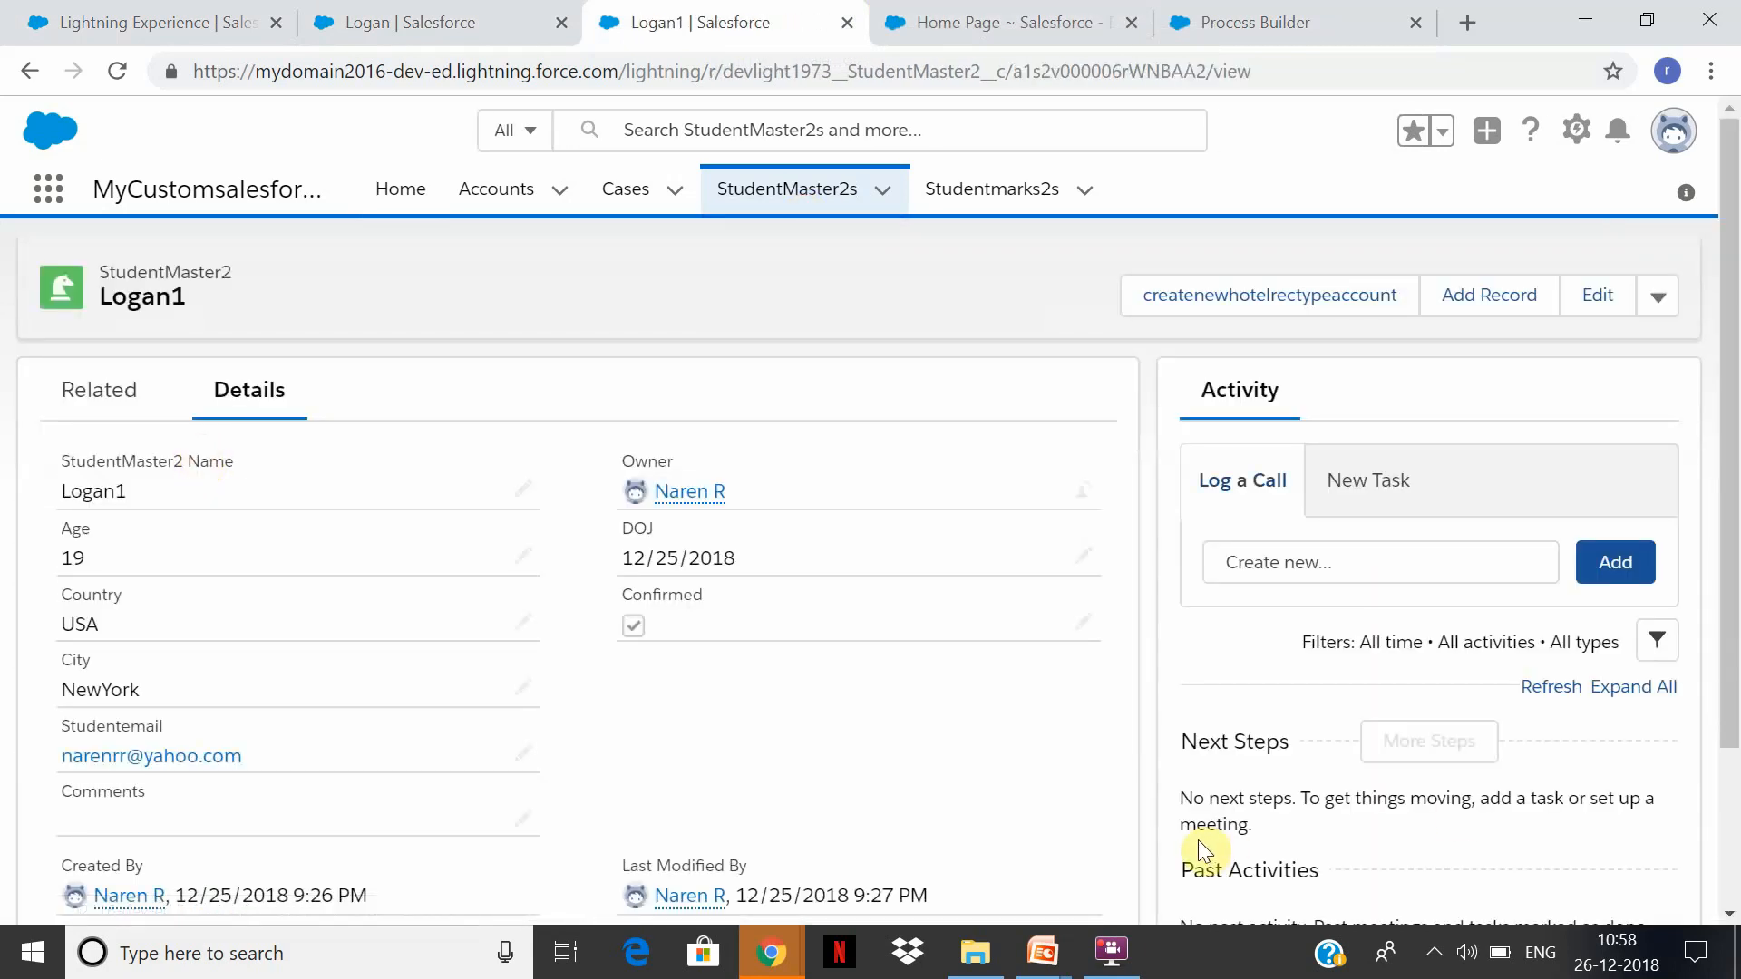
# Open the StudentMaster2 approval processes page from Setup and start editing Studentmaster2approval.
pyautogui.click(1261, 20)
pyautogui.click(934, 36)
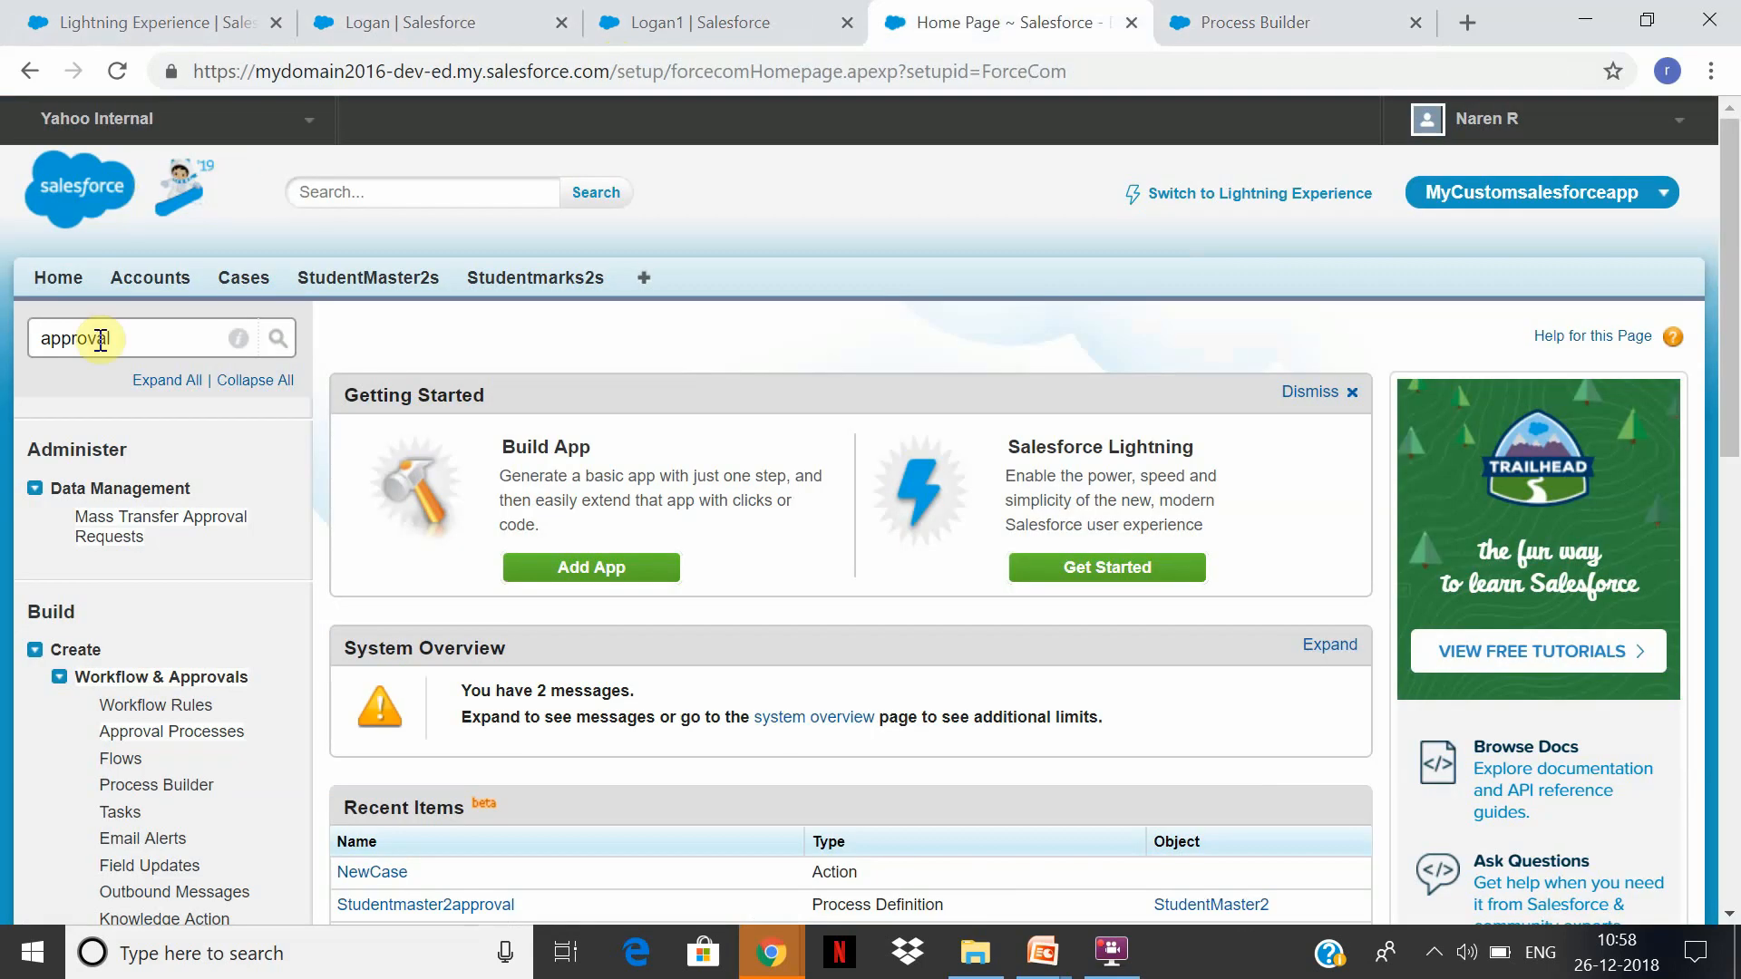
pyautogui.click(189, 737)
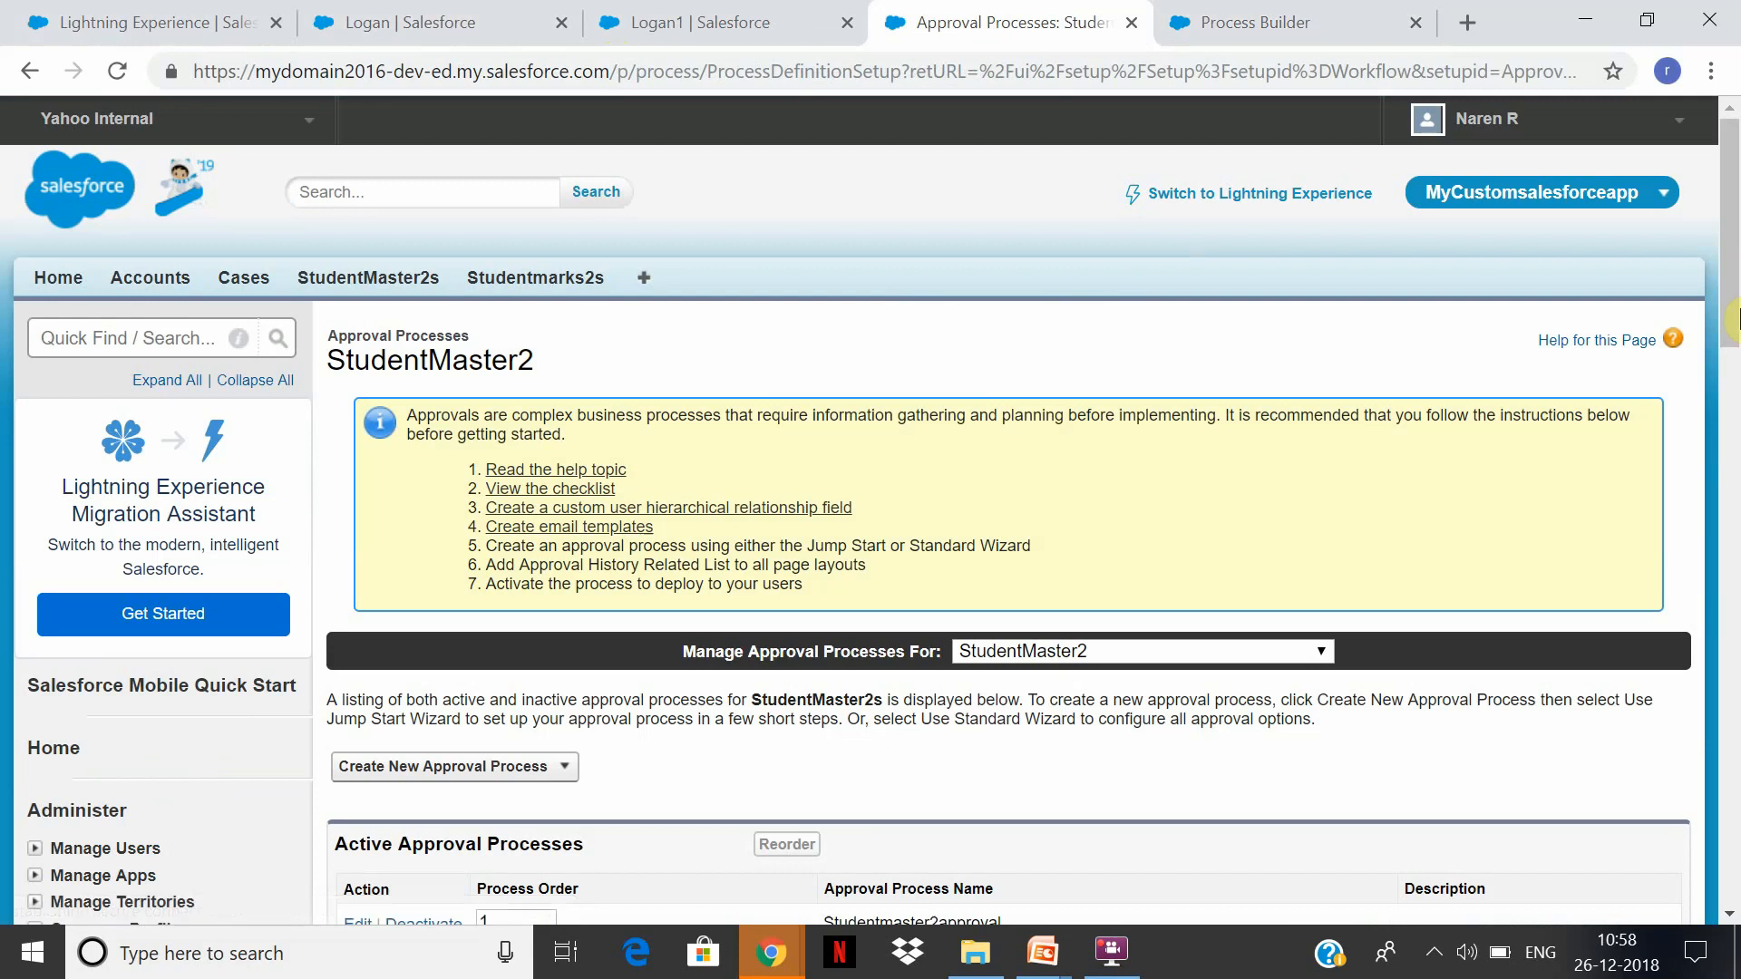
pyautogui.scroll(-4, 870, 771)
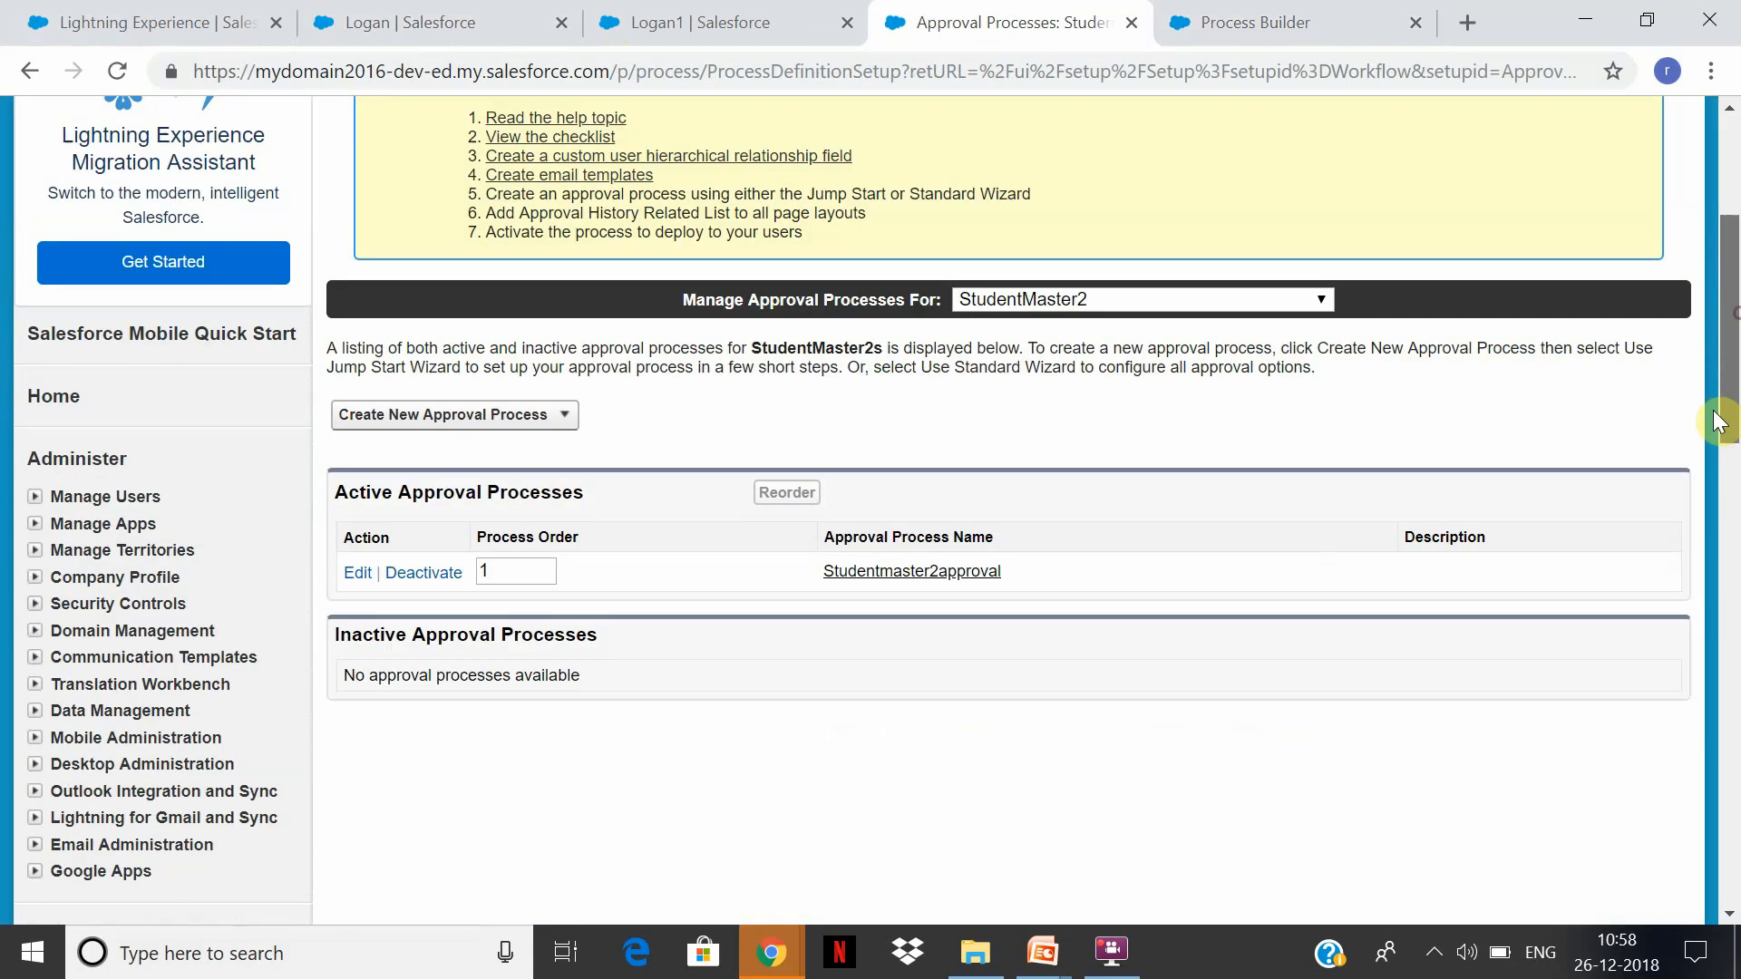
pyautogui.click(349, 576)
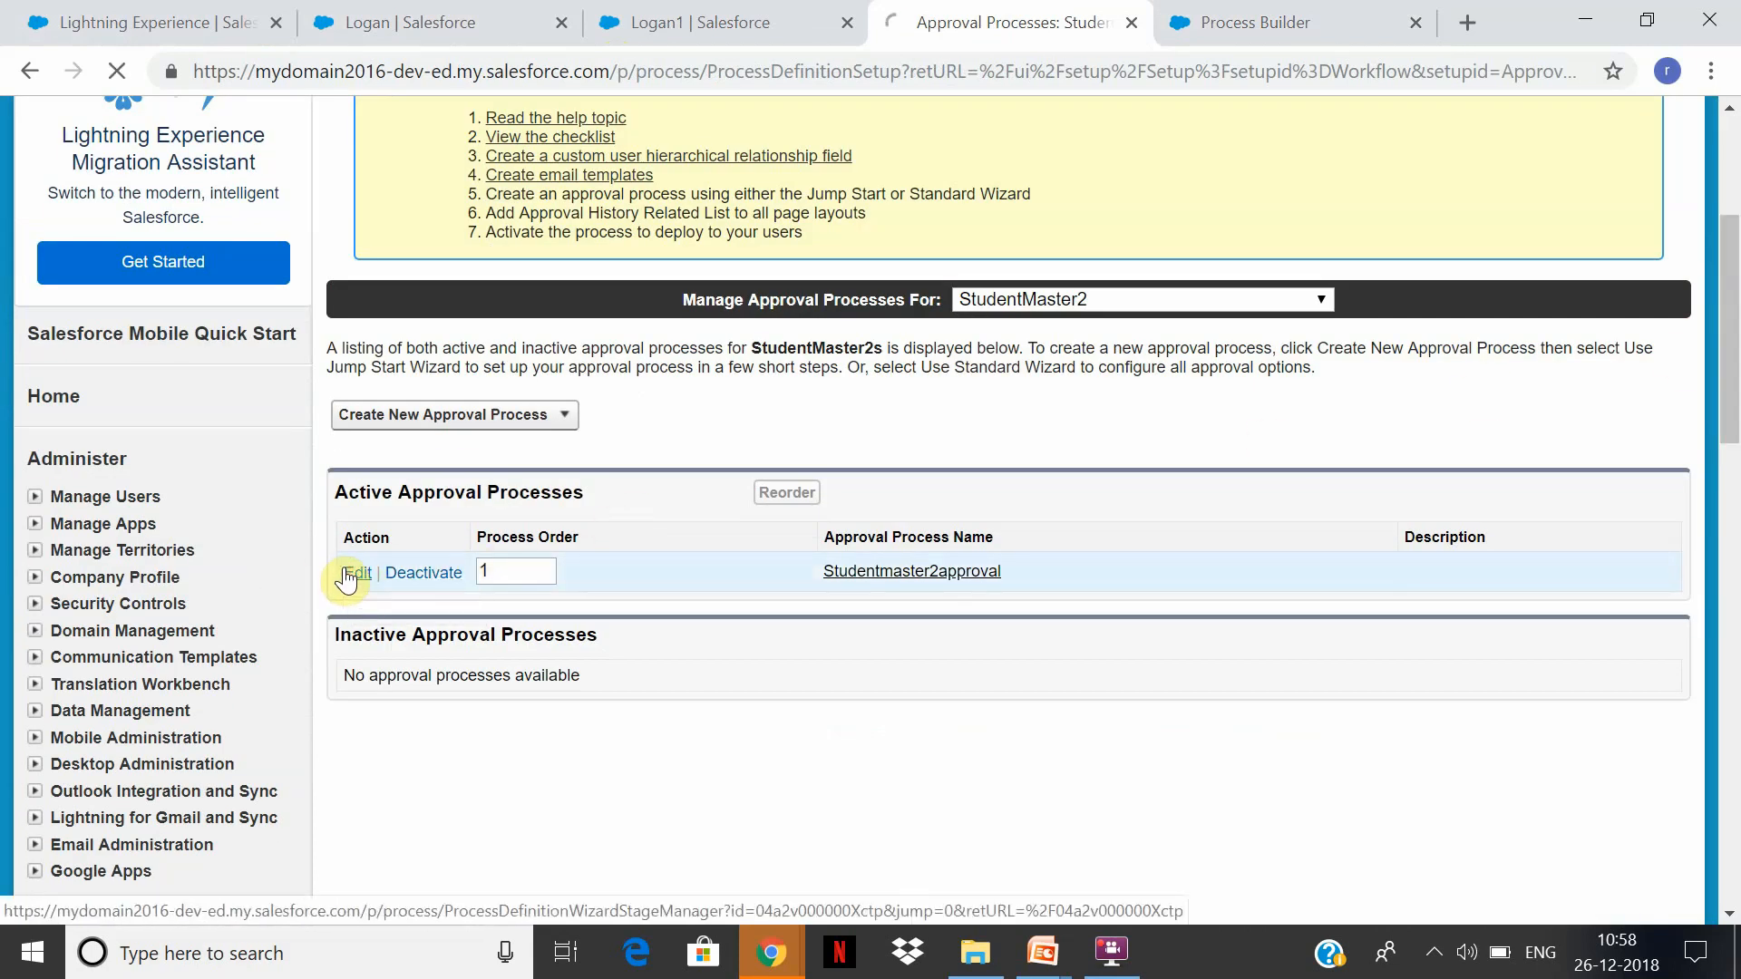
# Review Studentmaster2approval's name, entry criteria, and approver field and record editability settings in the edit wizard.
pyautogui.scroll(-5, 1663, 335)
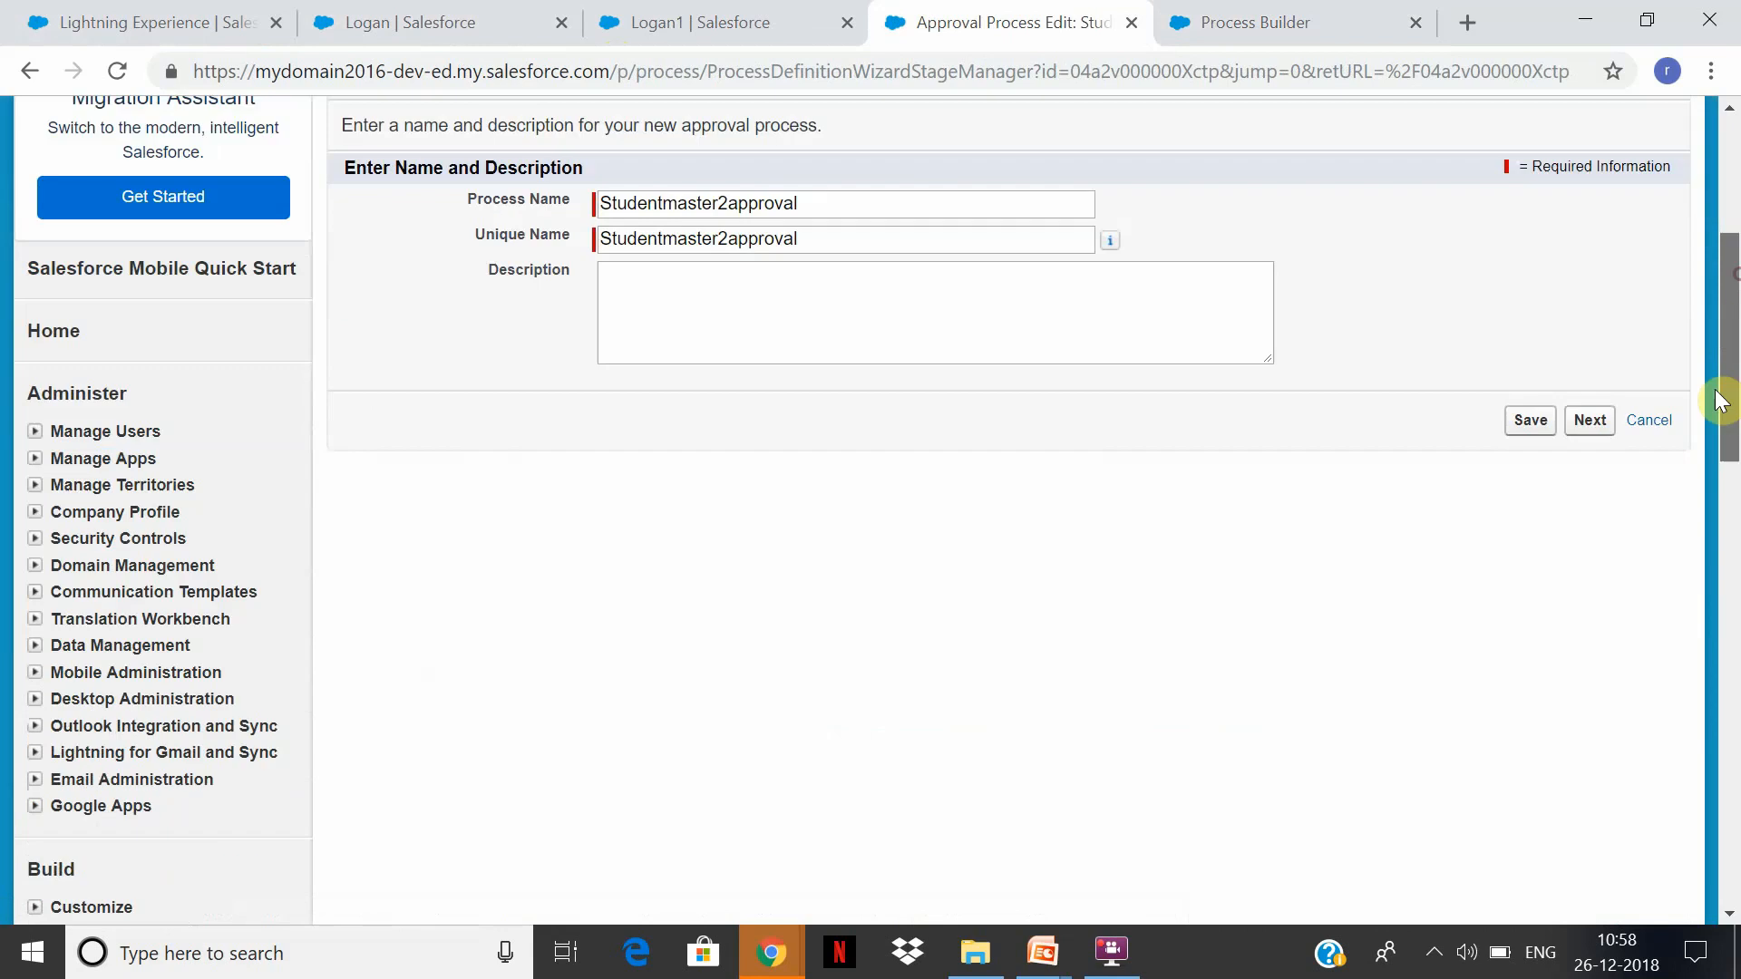
pyautogui.scroll(2, 1574, 386)
pyautogui.click(1581, 304)
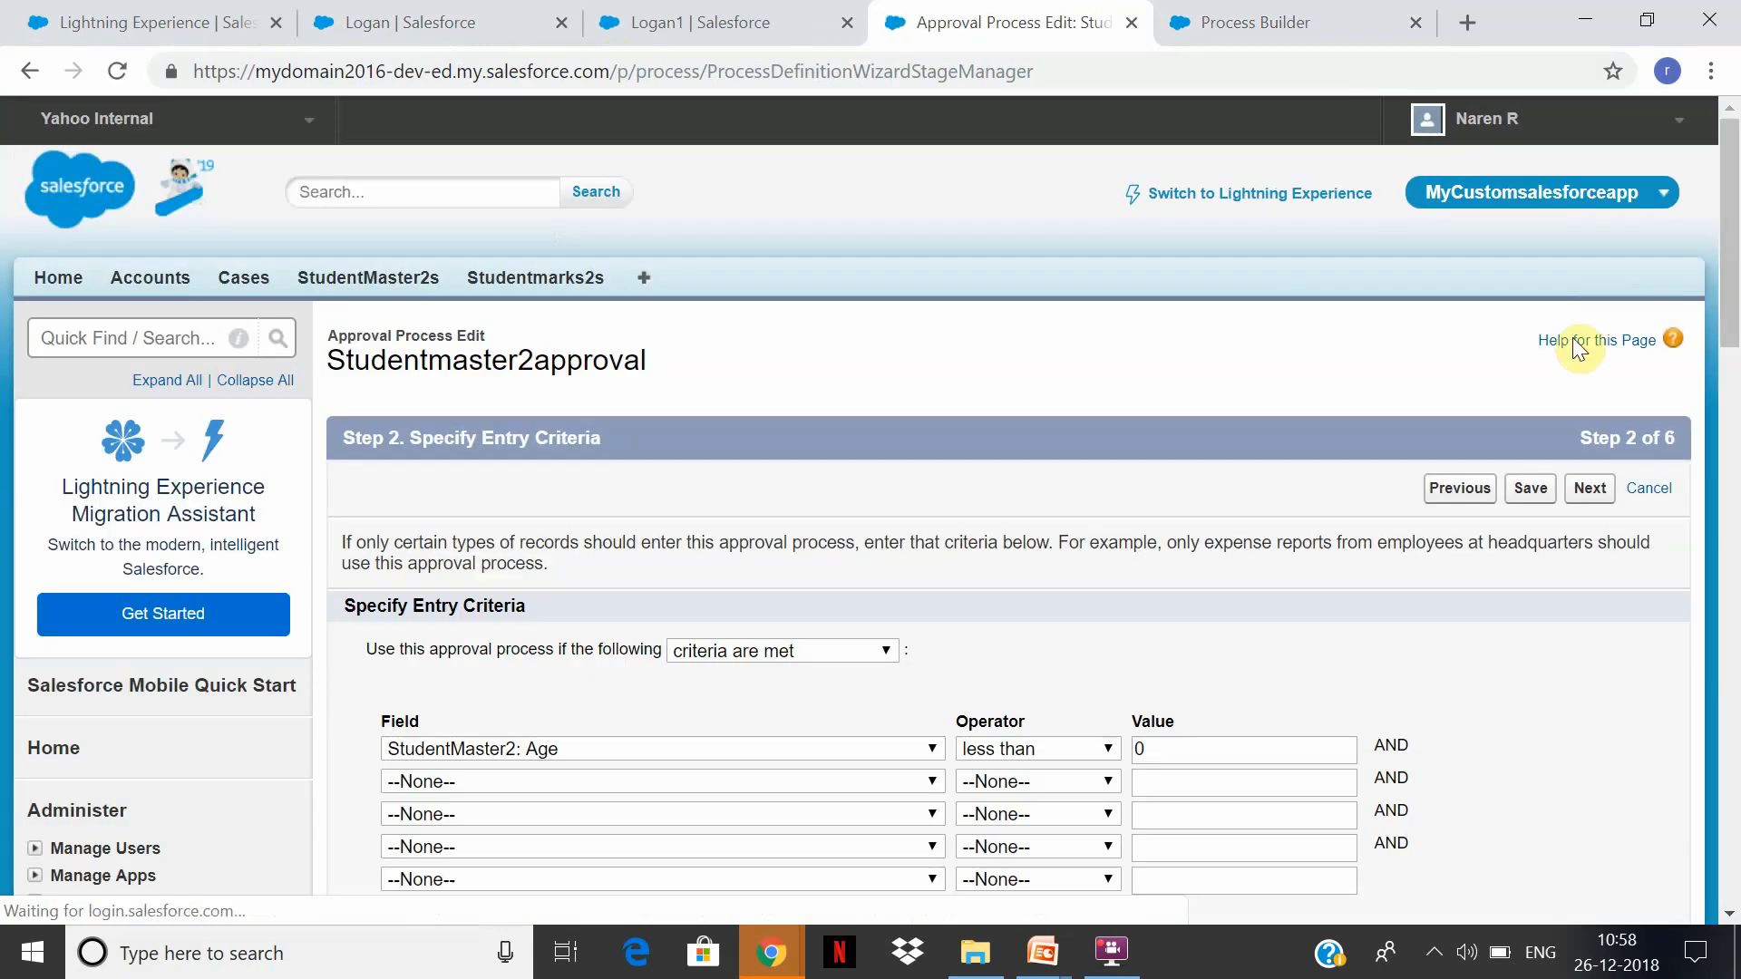
pyautogui.click(1589, 491)
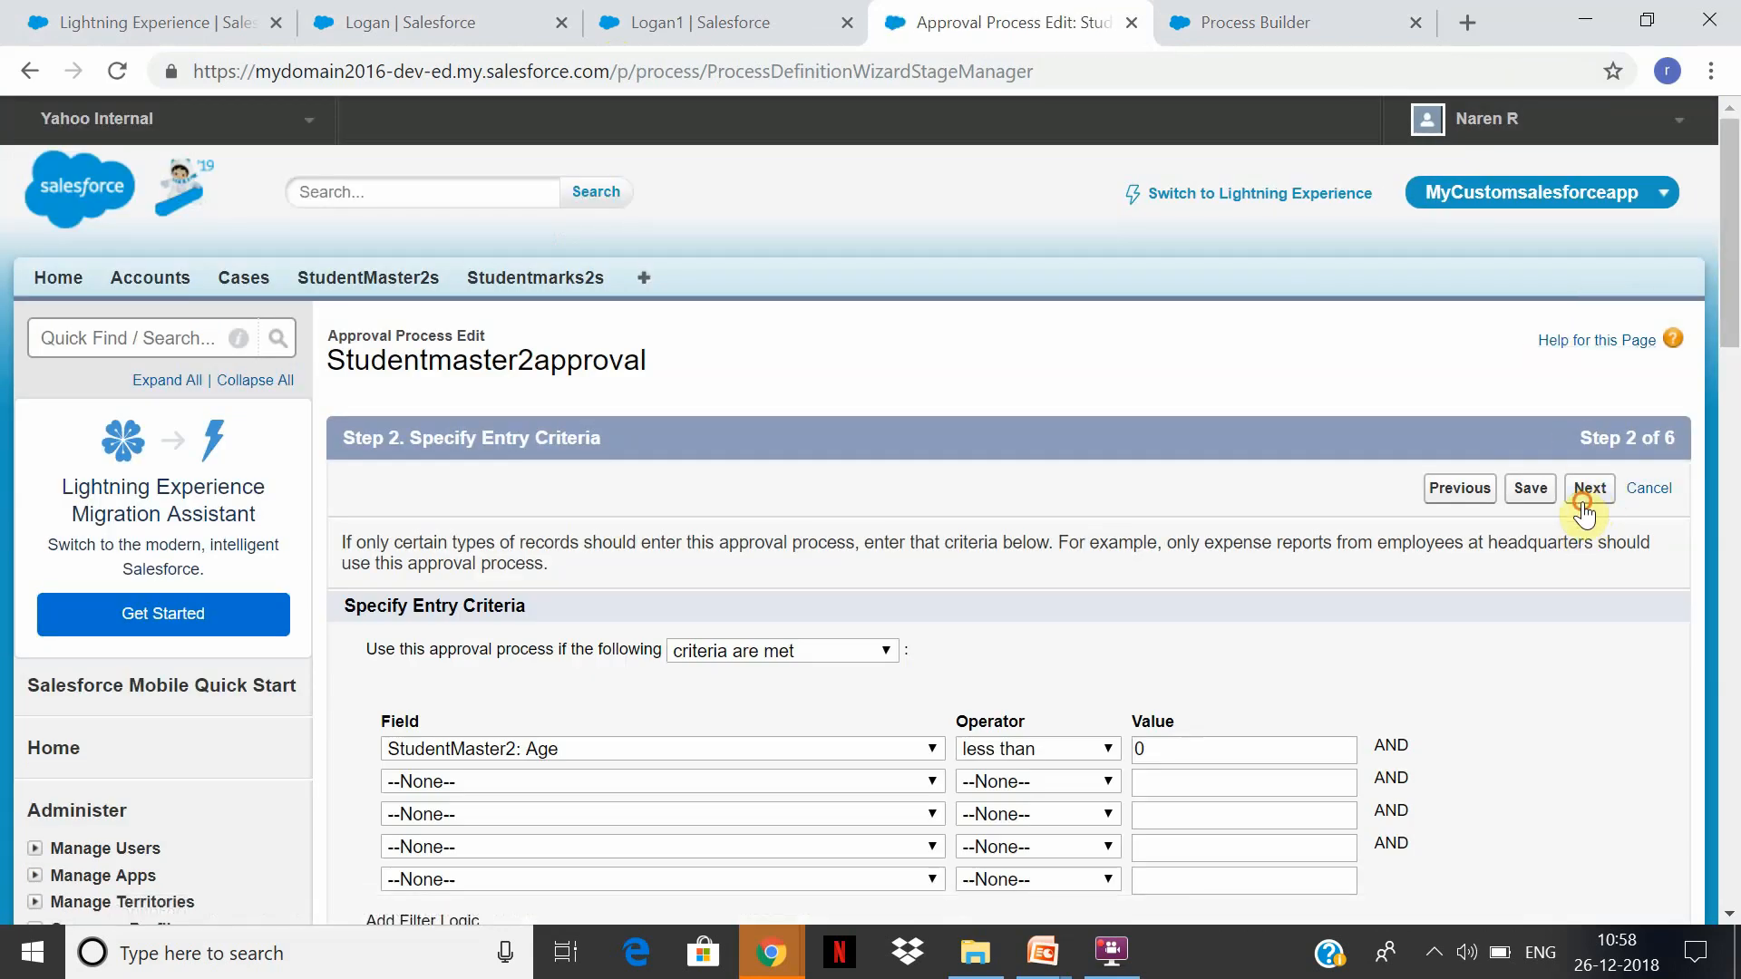
pyautogui.scroll(-2, 1578, 563)
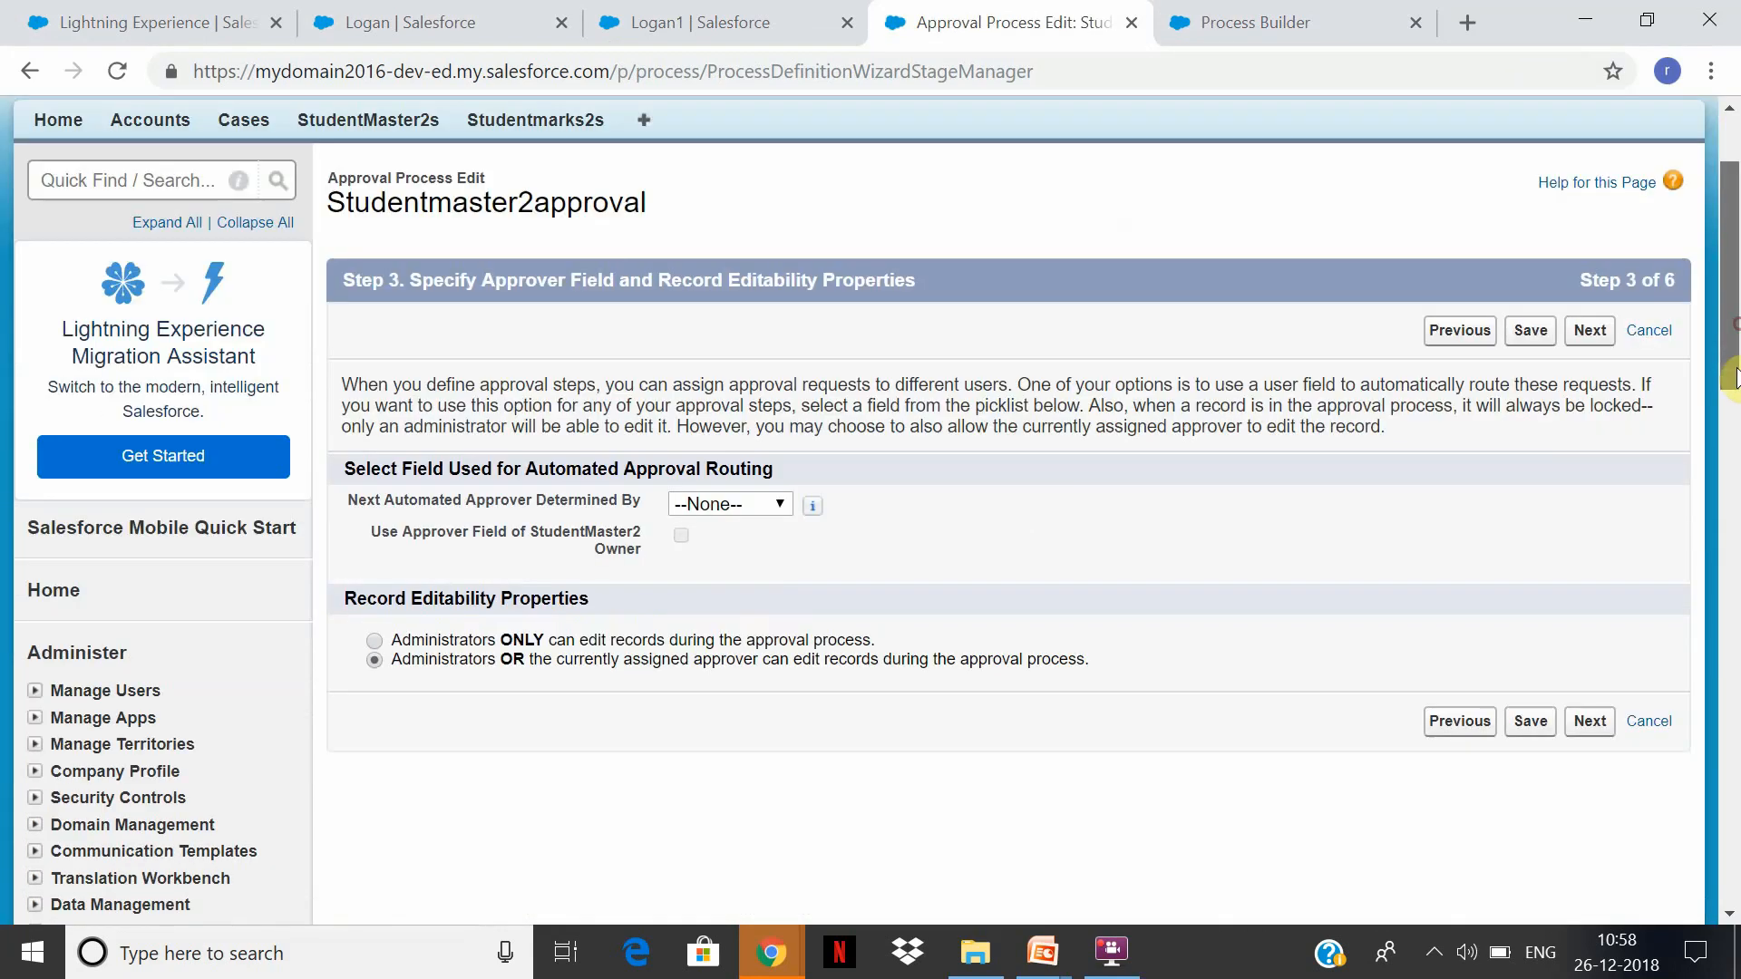
# Review the notification template, approval page fields and initial submitters of Studentmaster2approval, and save the approval process.
pyautogui.click(1571, 725)
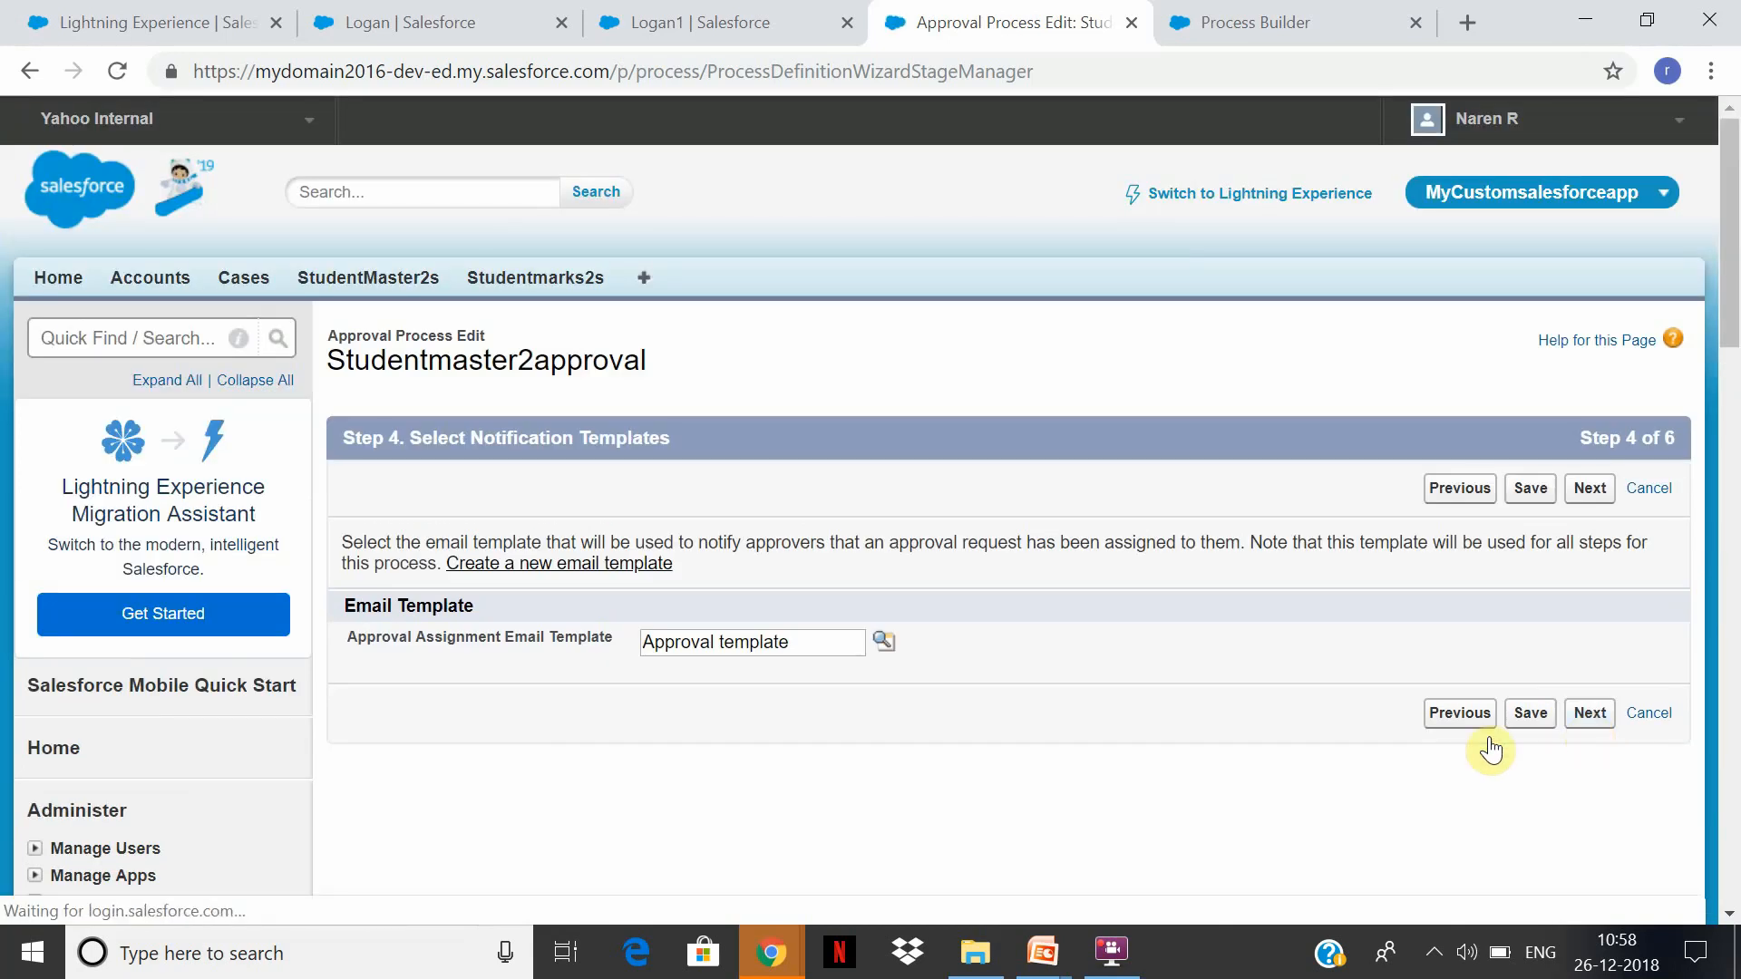
pyautogui.click(1592, 726)
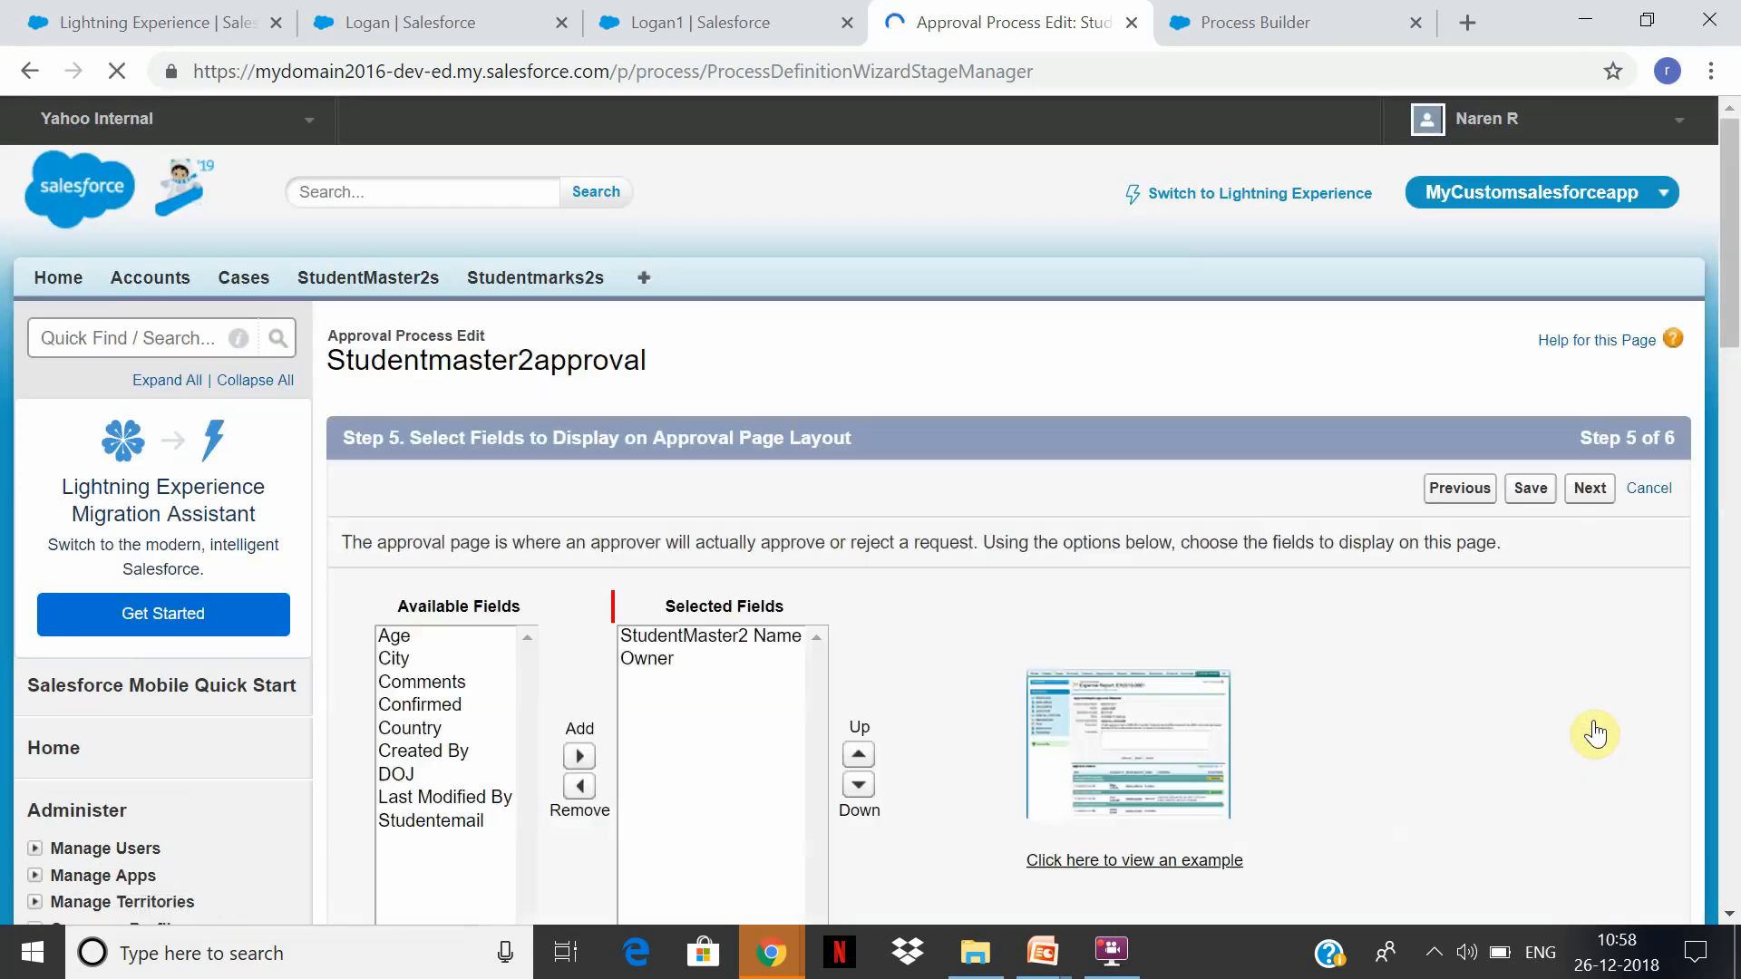
pyautogui.click(1591, 485)
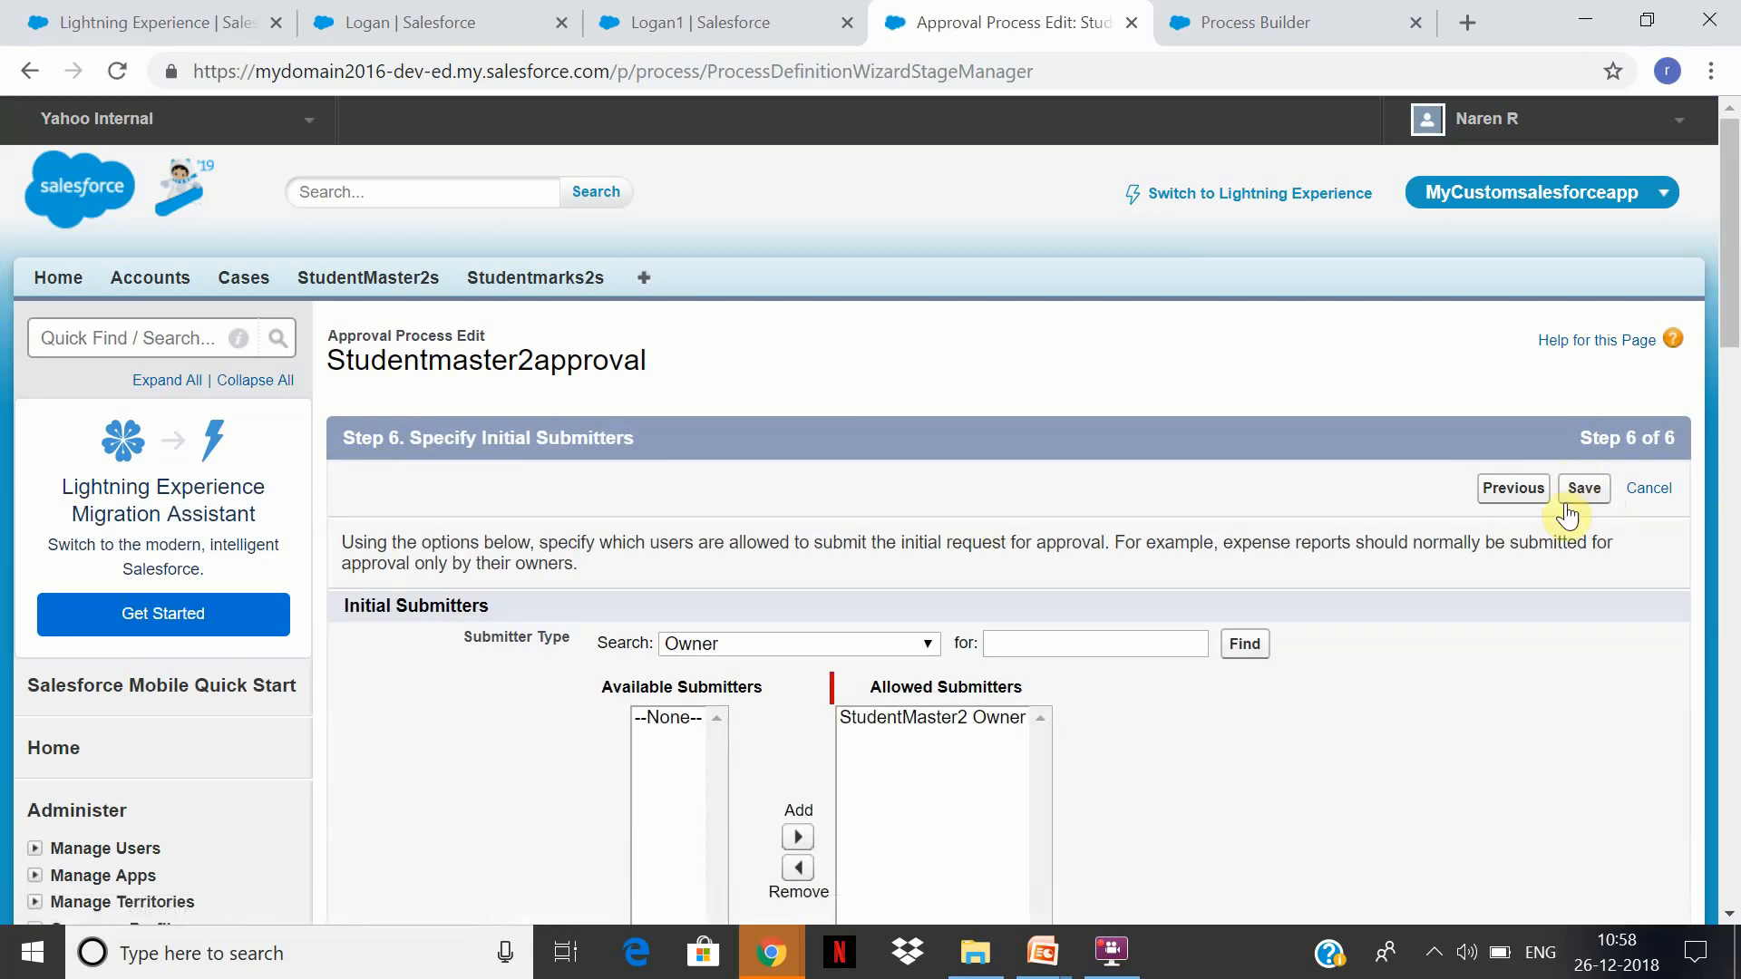
pyautogui.click(1727, 521)
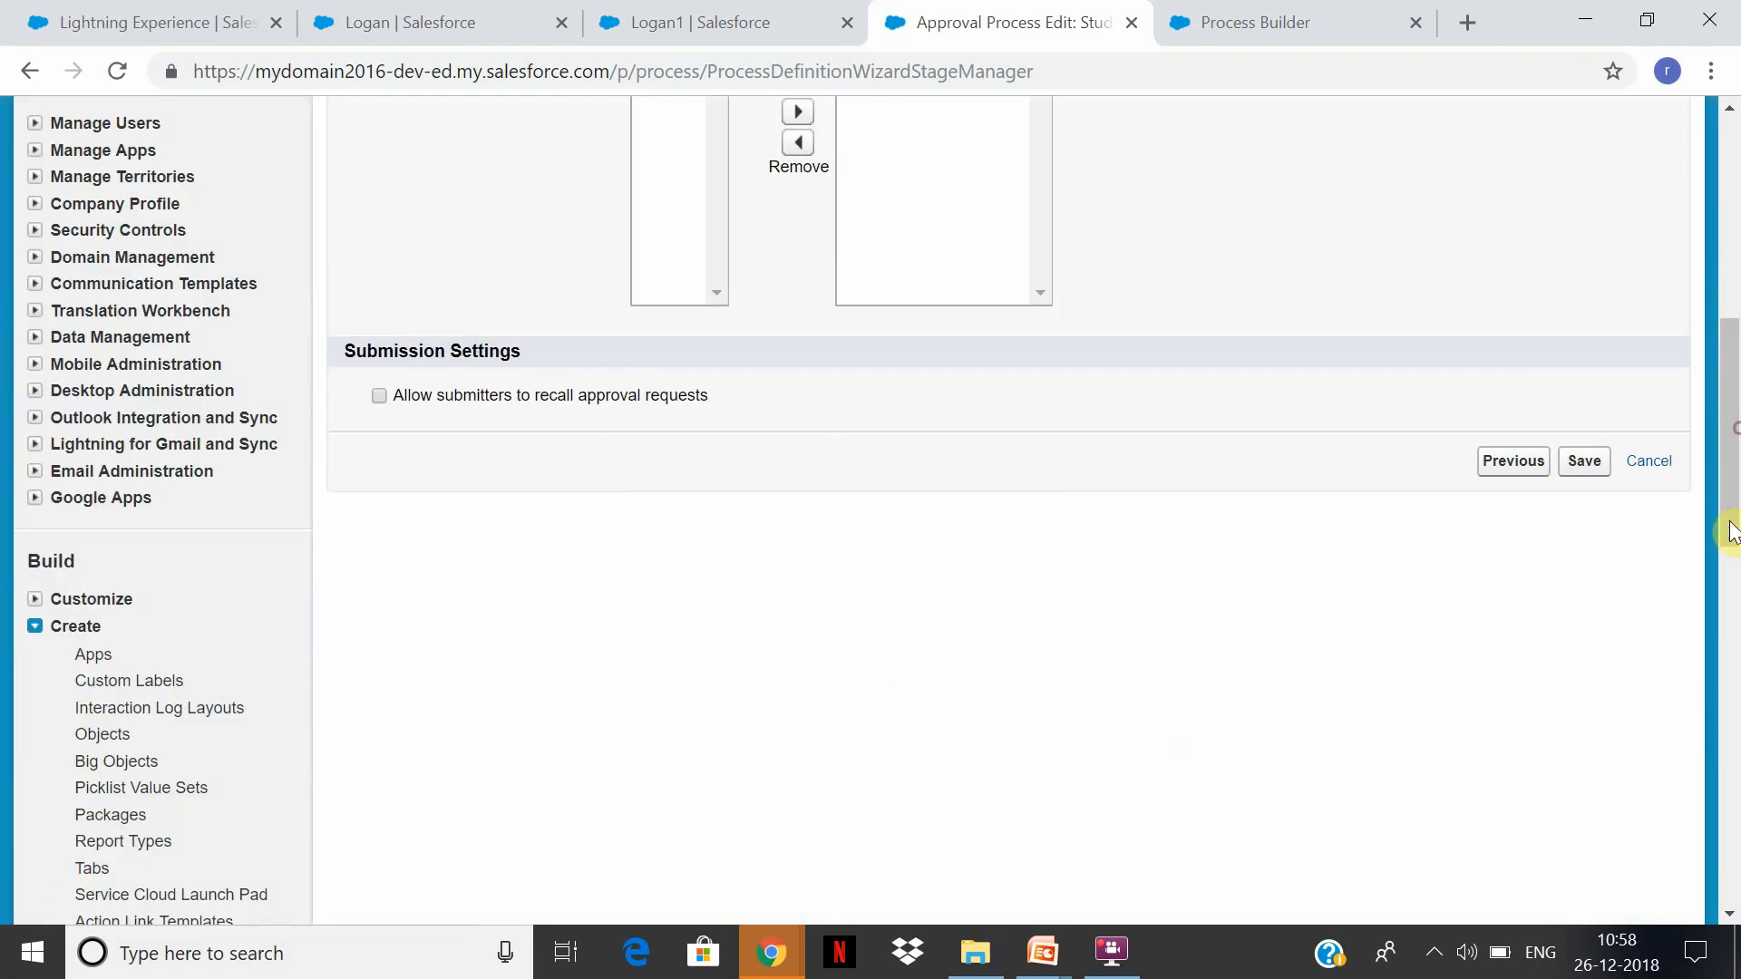
pyautogui.click(1587, 462)
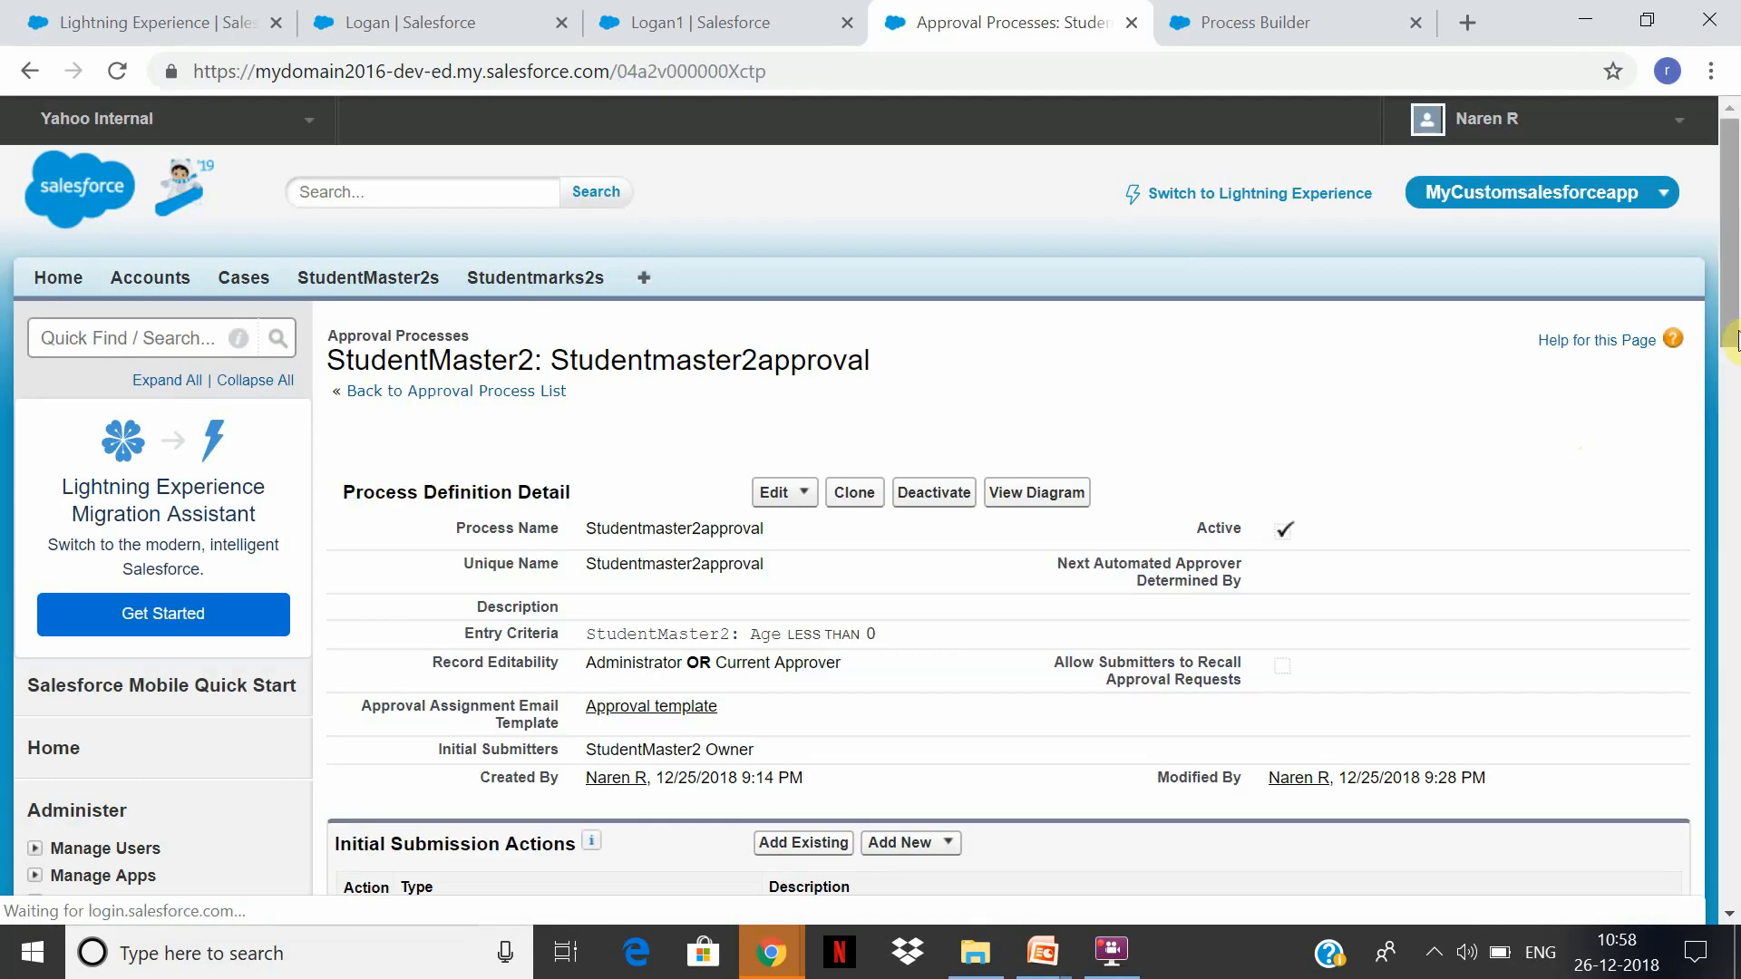
# Start editing step1 in Studentmaster2approval's approval steps and proceed to its step criteria.
pyautogui.click(1726, 426)
pyautogui.moveTo(1726, 417); pyautogui.dragTo(1726, 408)
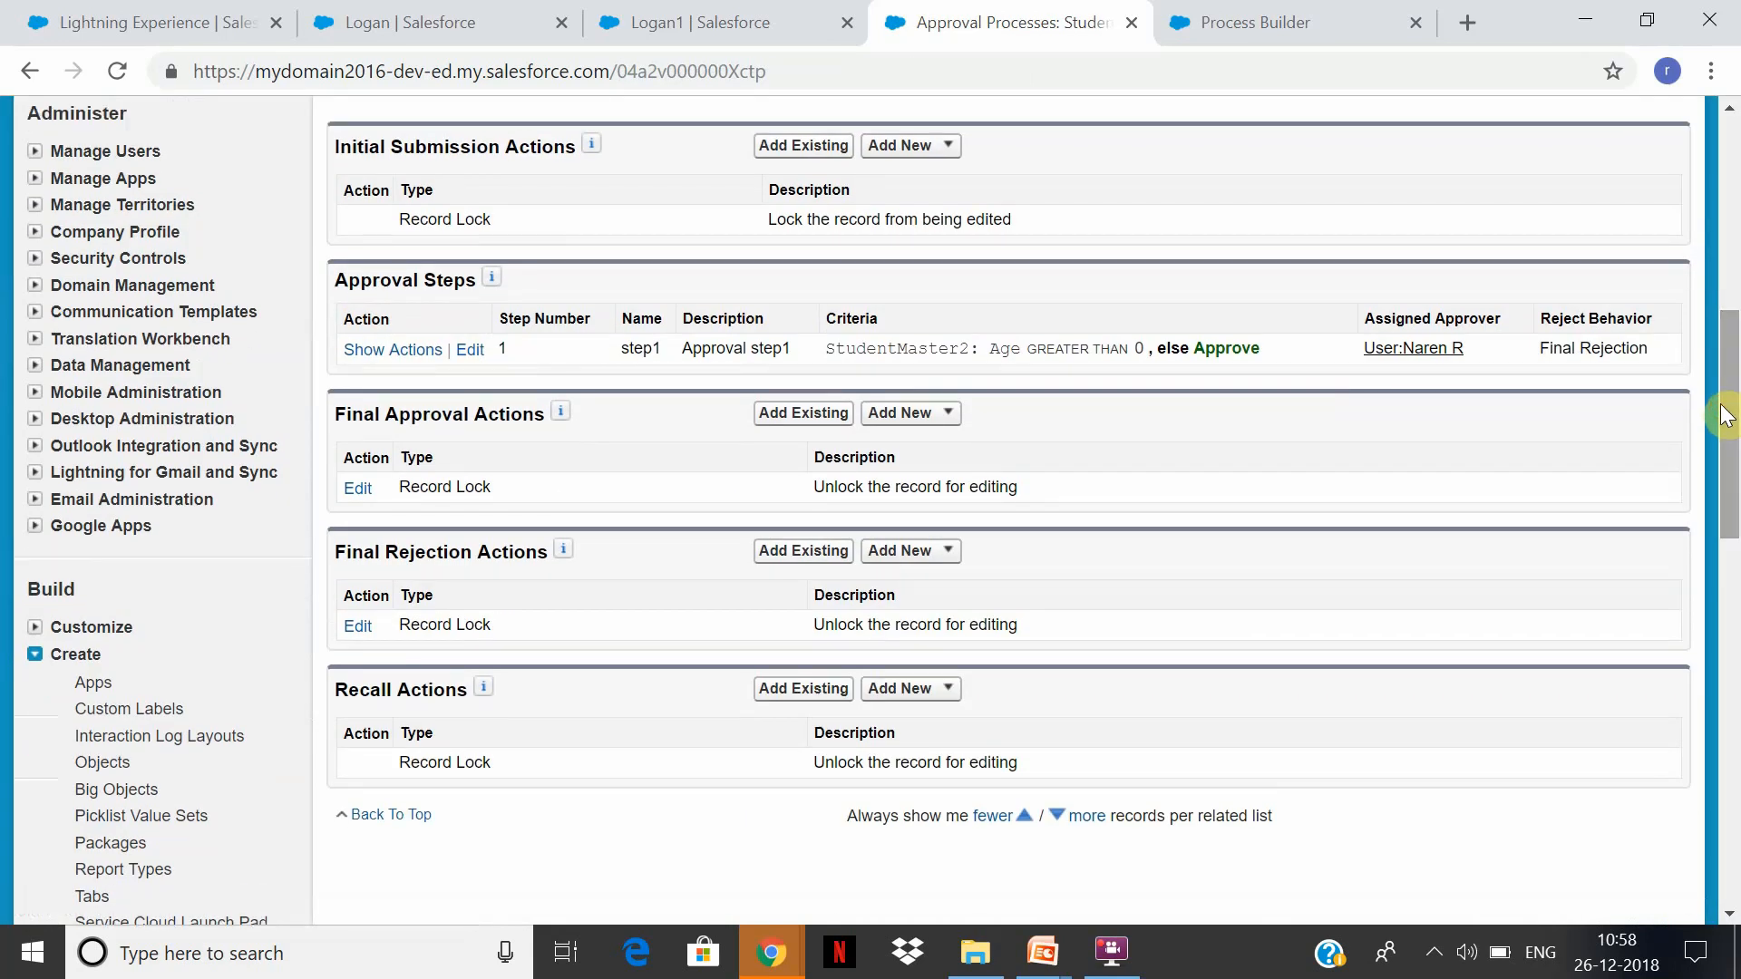
pyautogui.click(470, 351)
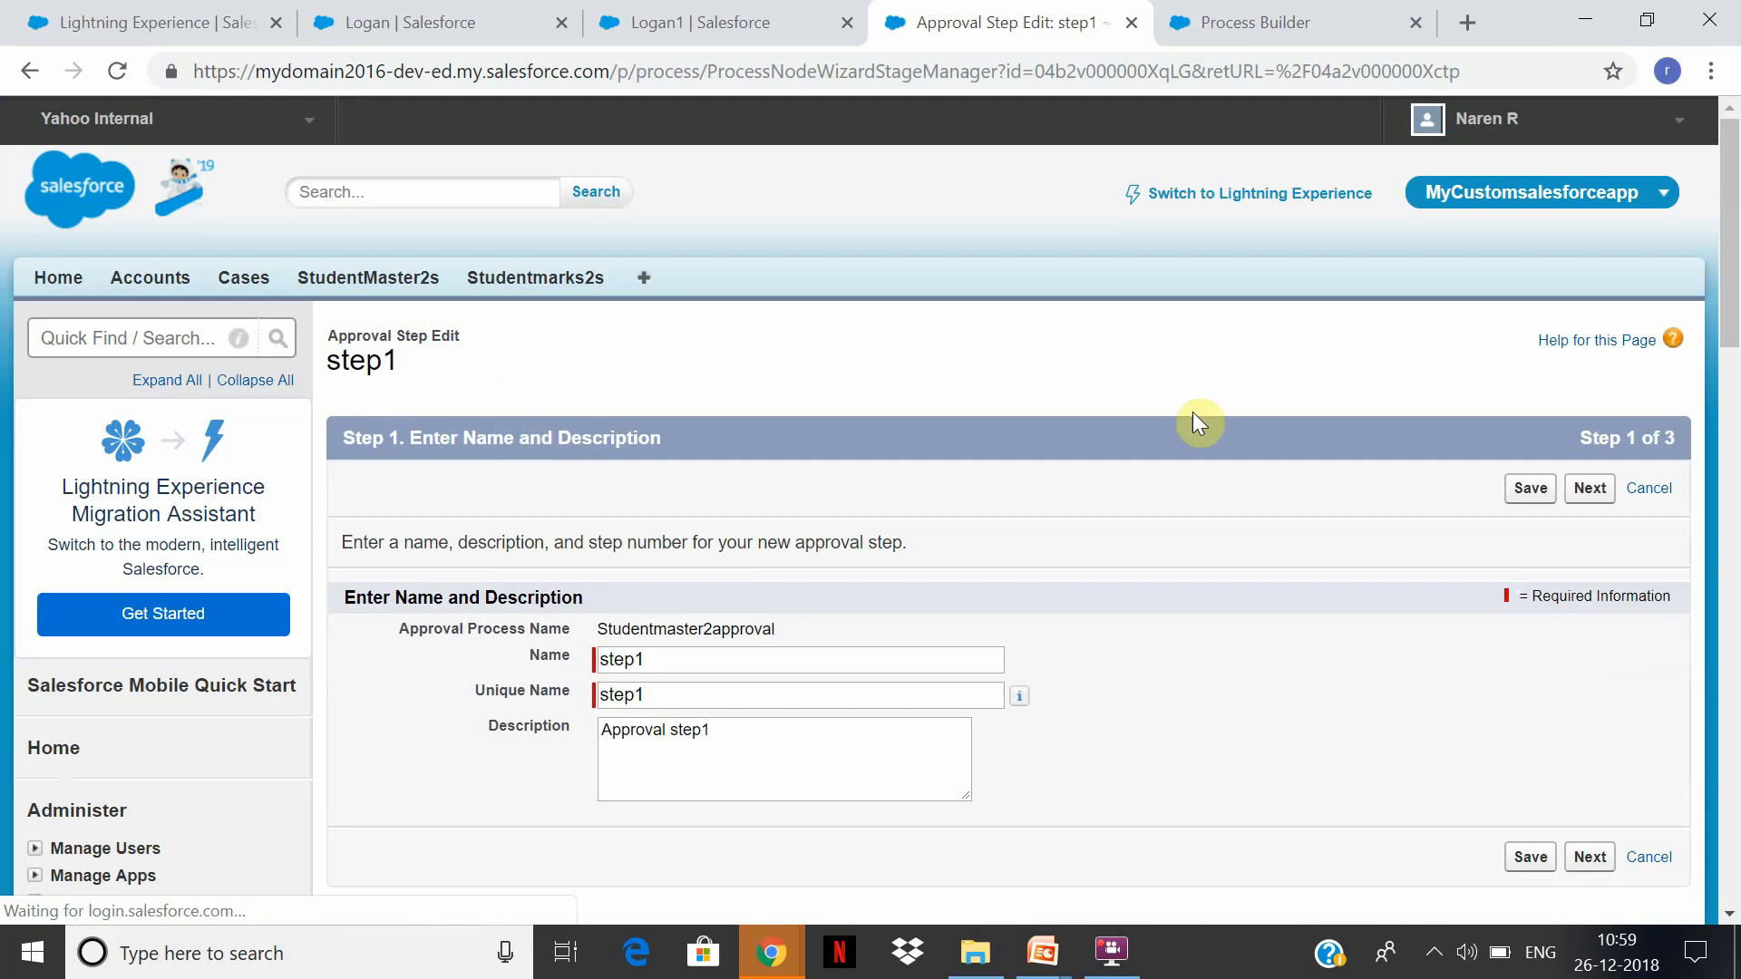
pyautogui.click(1594, 873)
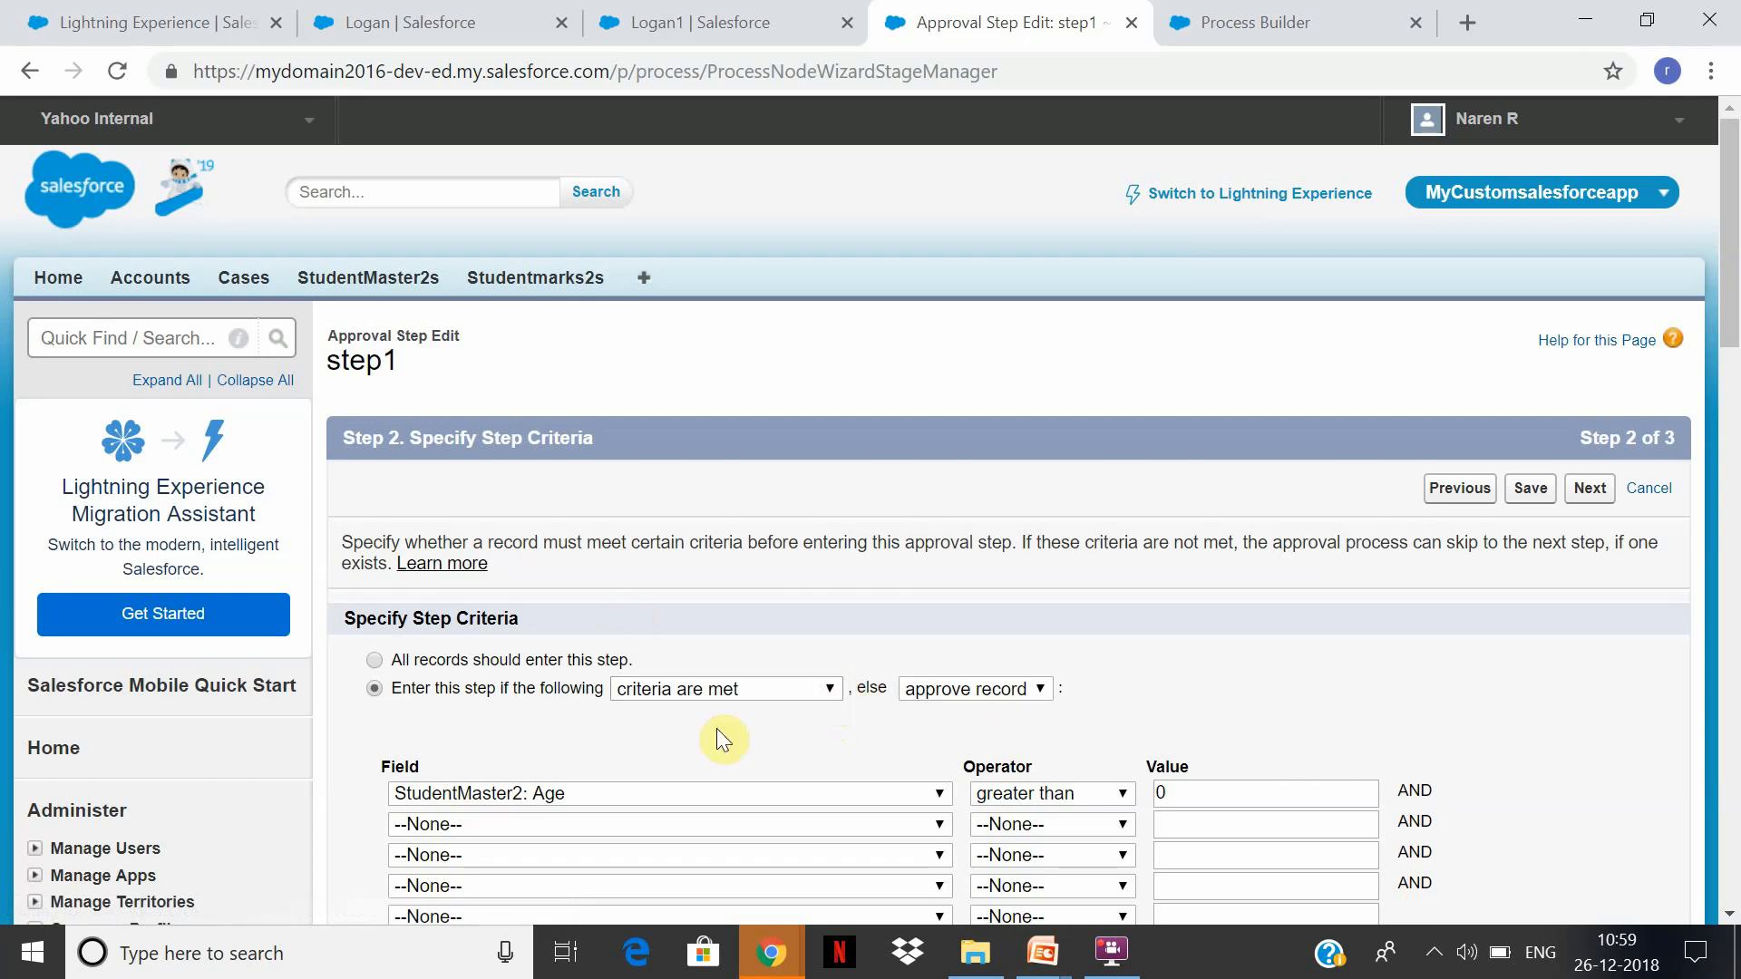
# Try to save step1 with all records entering the step, and switch back to criteria-based entry.
pyautogui.click(555, 660)
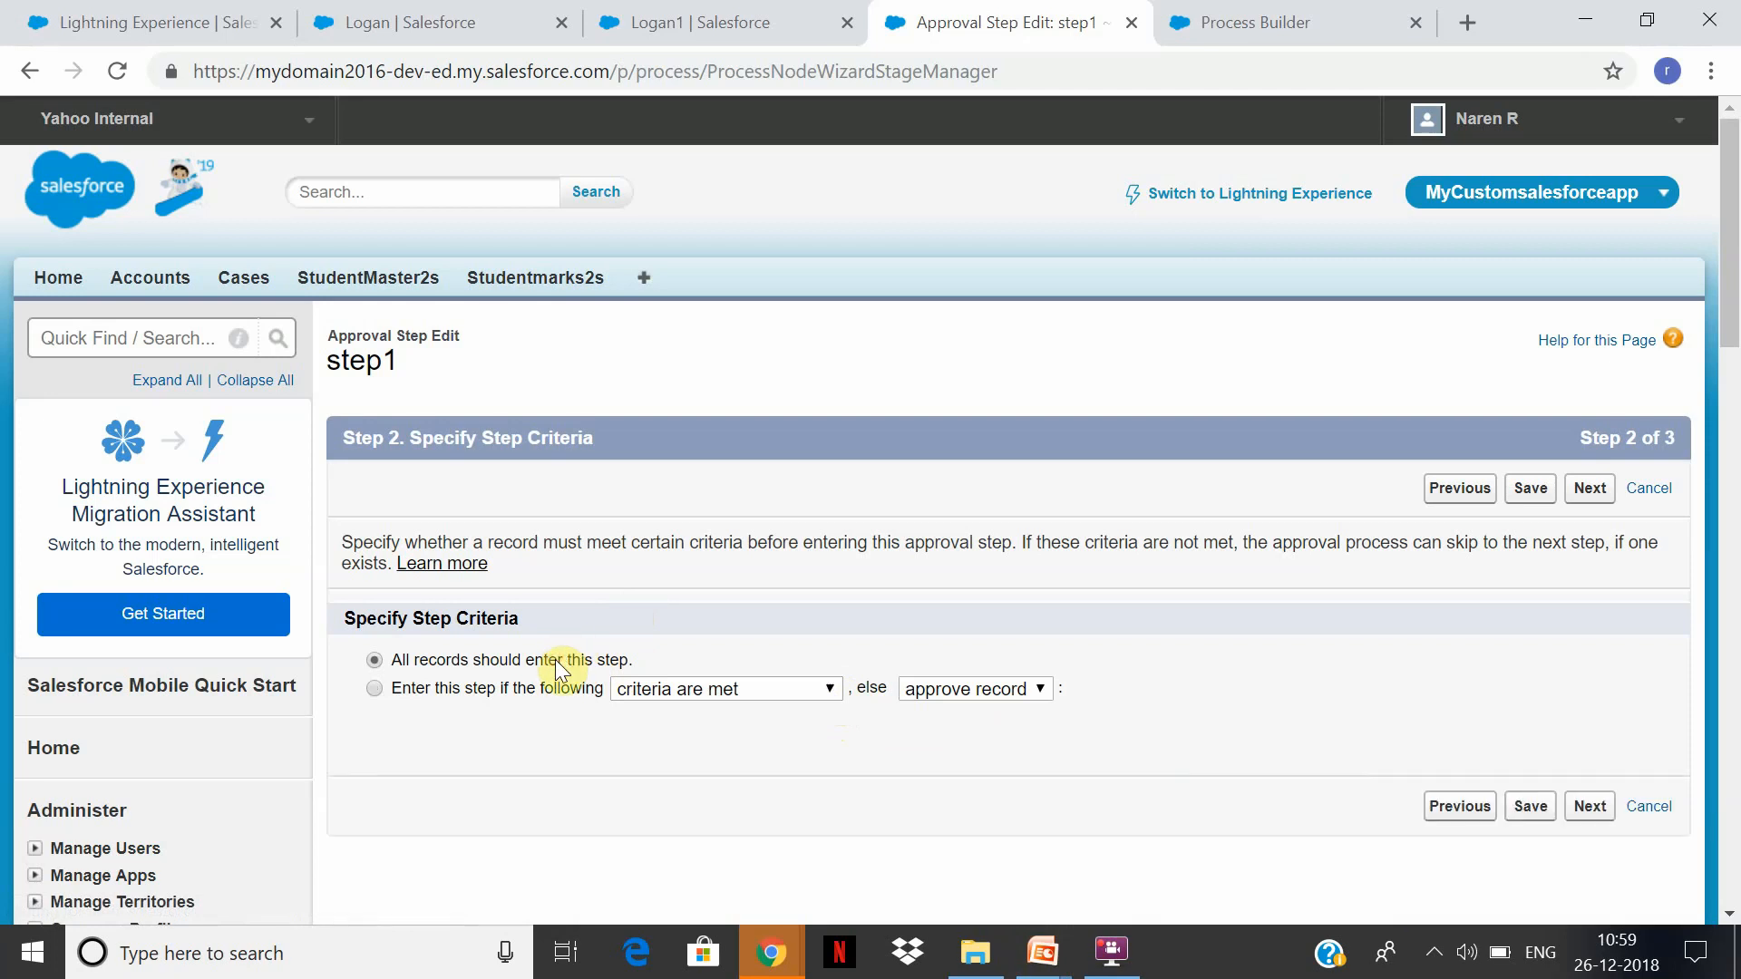
pyautogui.click(1529, 810)
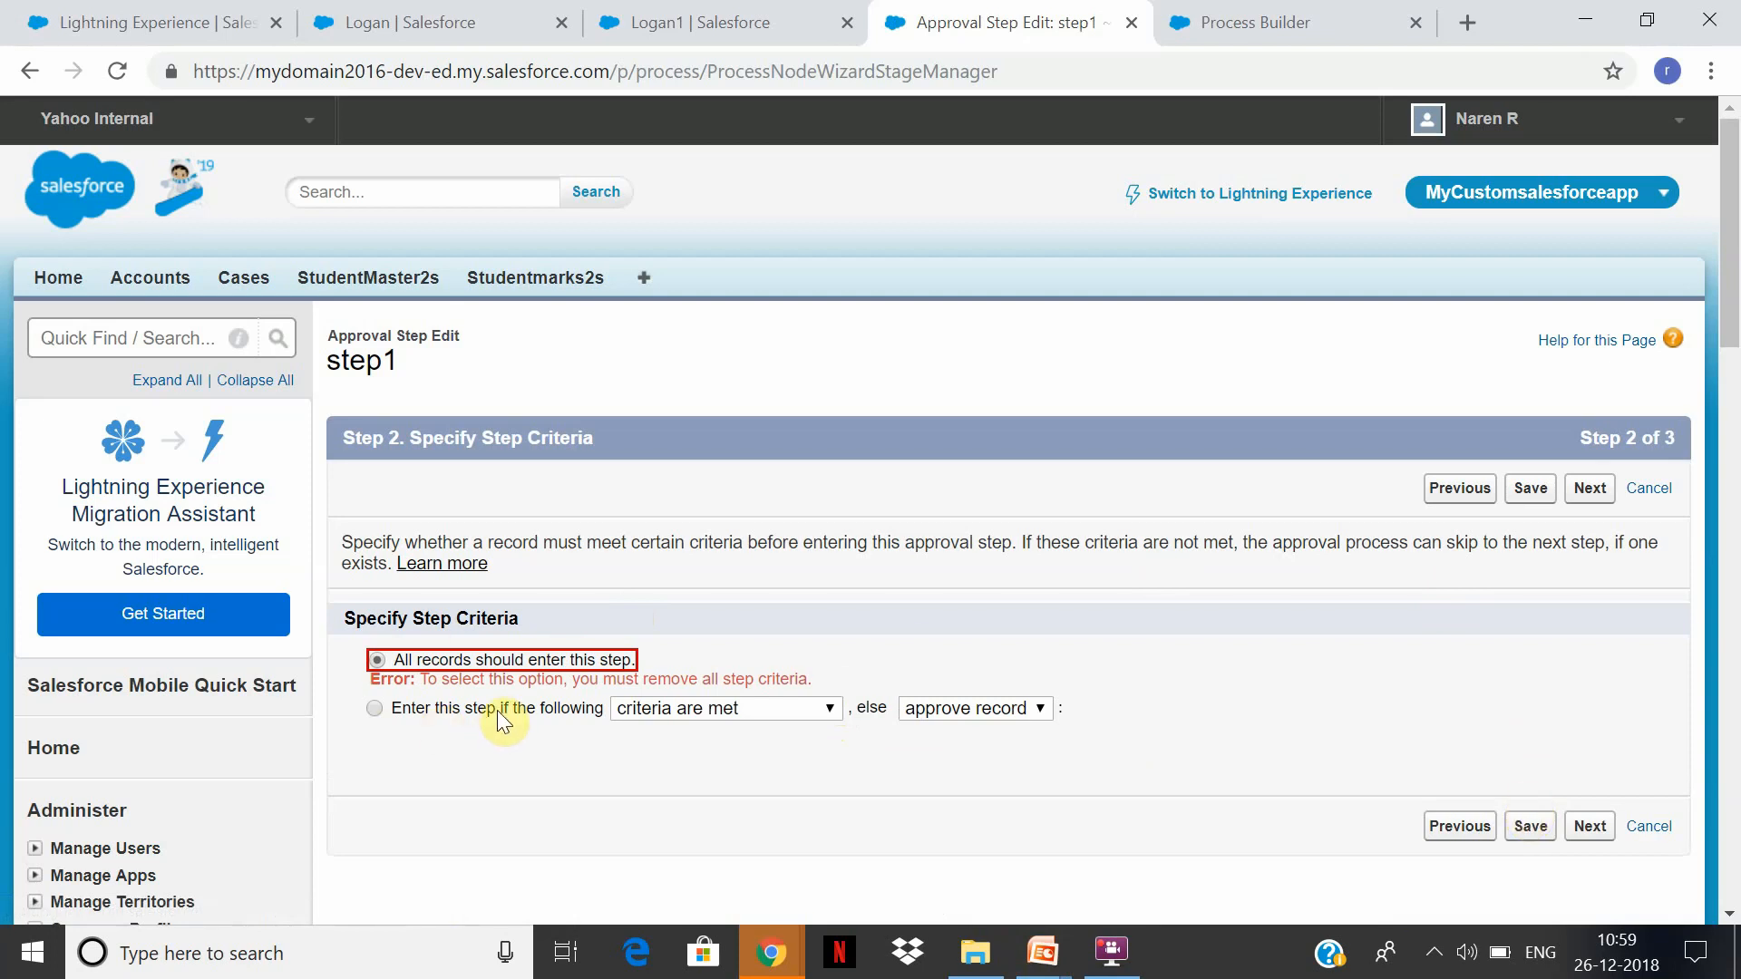
pyautogui.click(1462, 829)
pyautogui.click(526, 712)
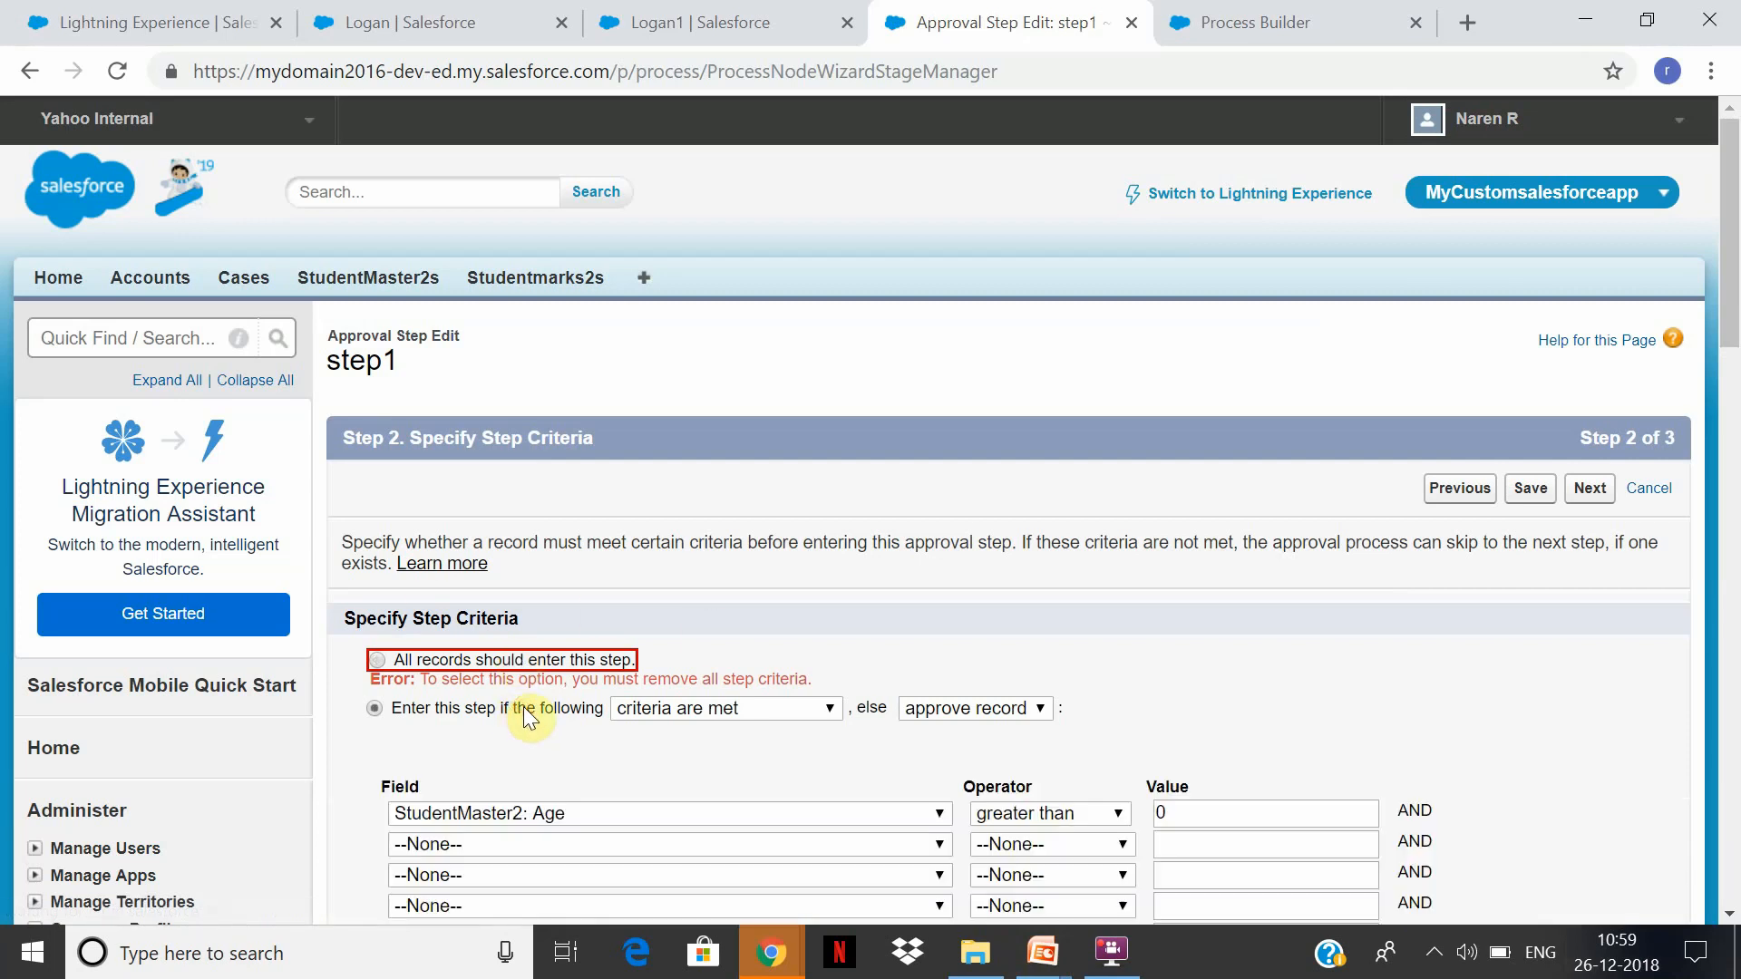
# Check step1's criteria type and else-action options, keeping "criteria are met" and "approve record", and review the criteria rows.
pyautogui.click(831, 713)
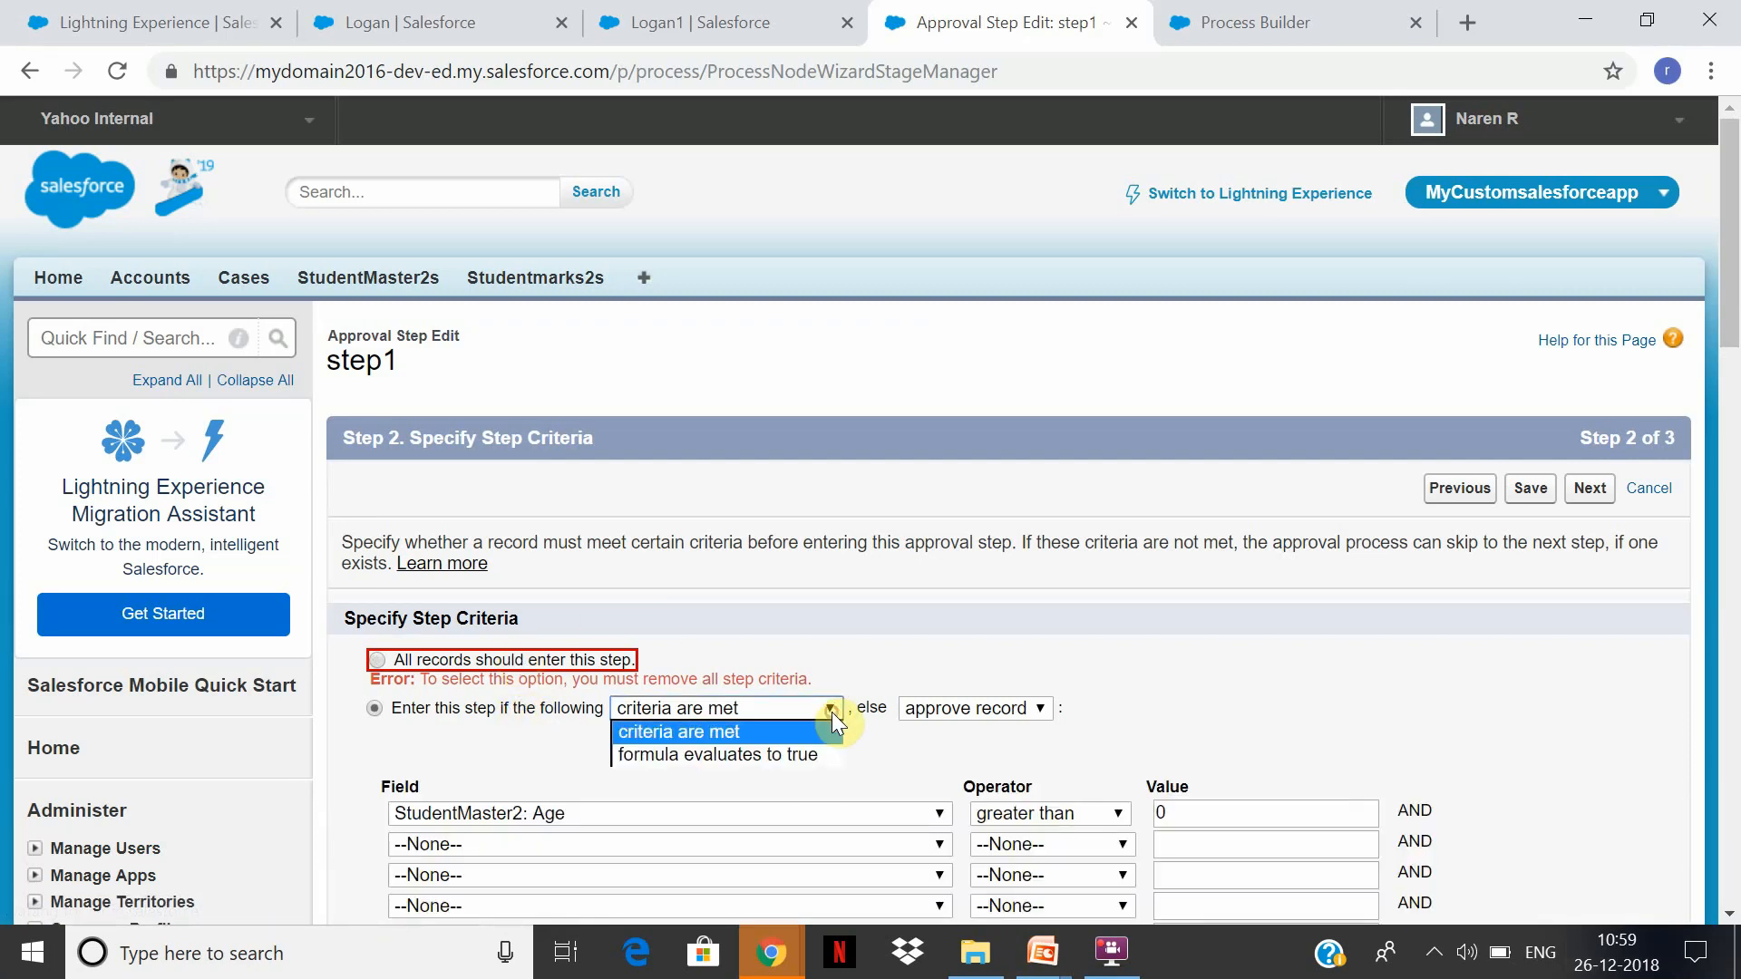
pyautogui.click(829, 734)
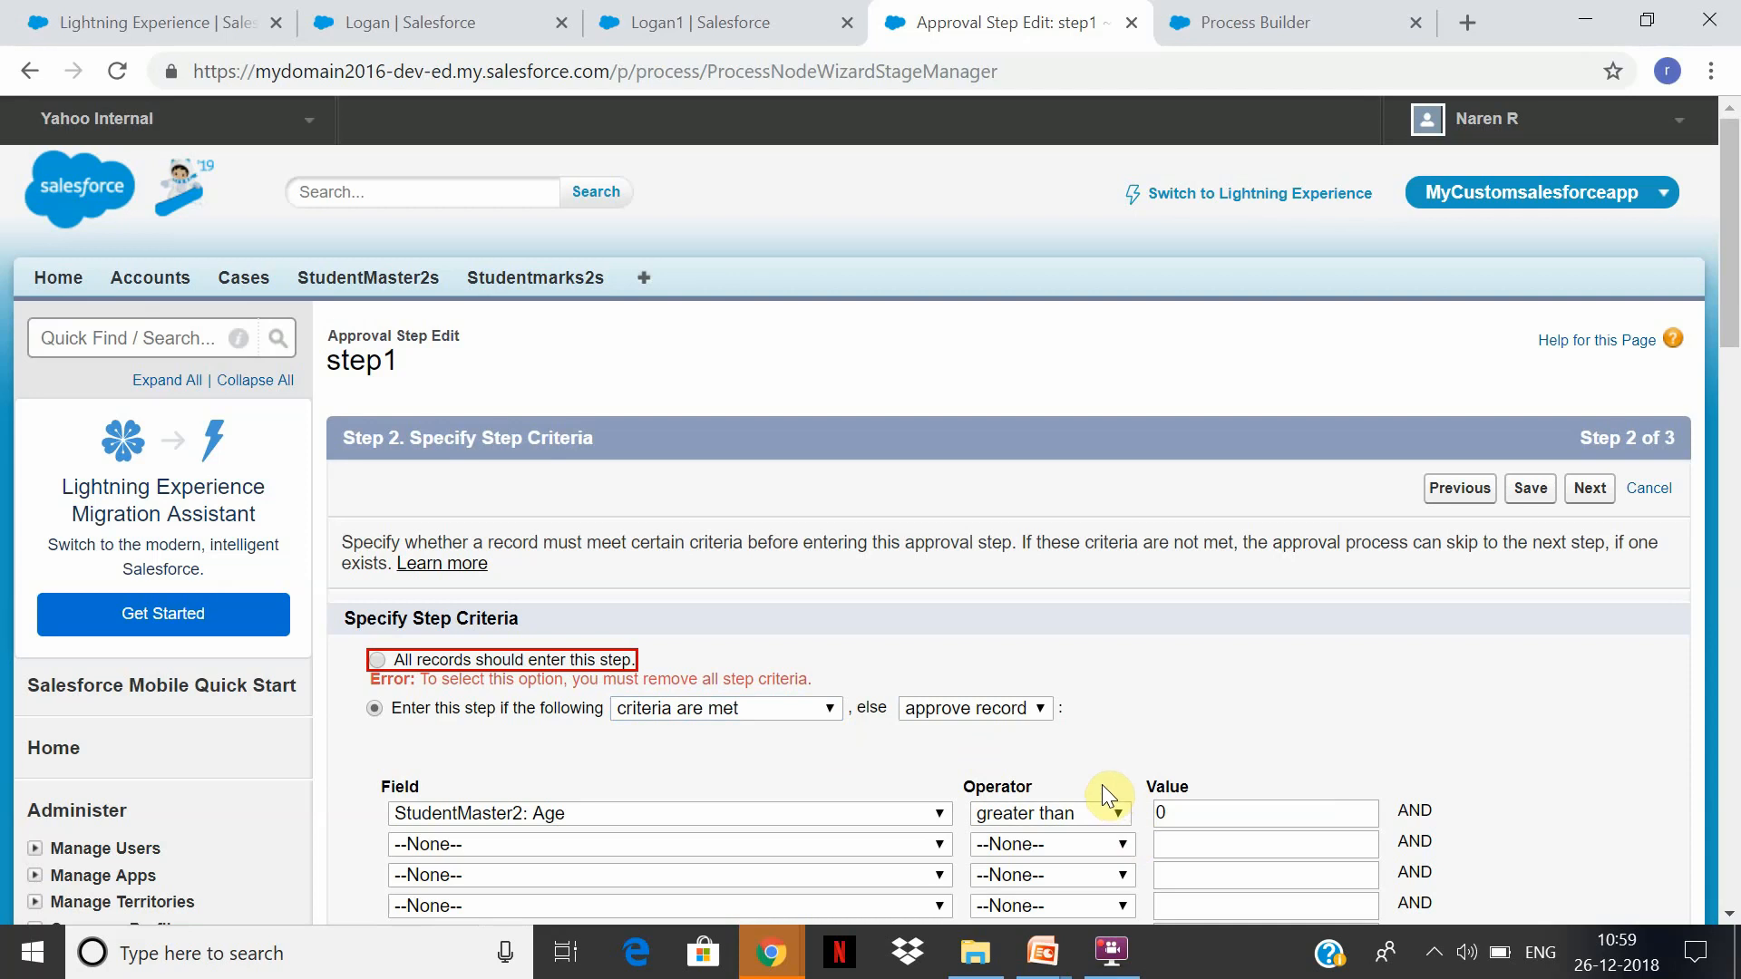
pyautogui.click(1041, 707)
pyautogui.click(1003, 730)
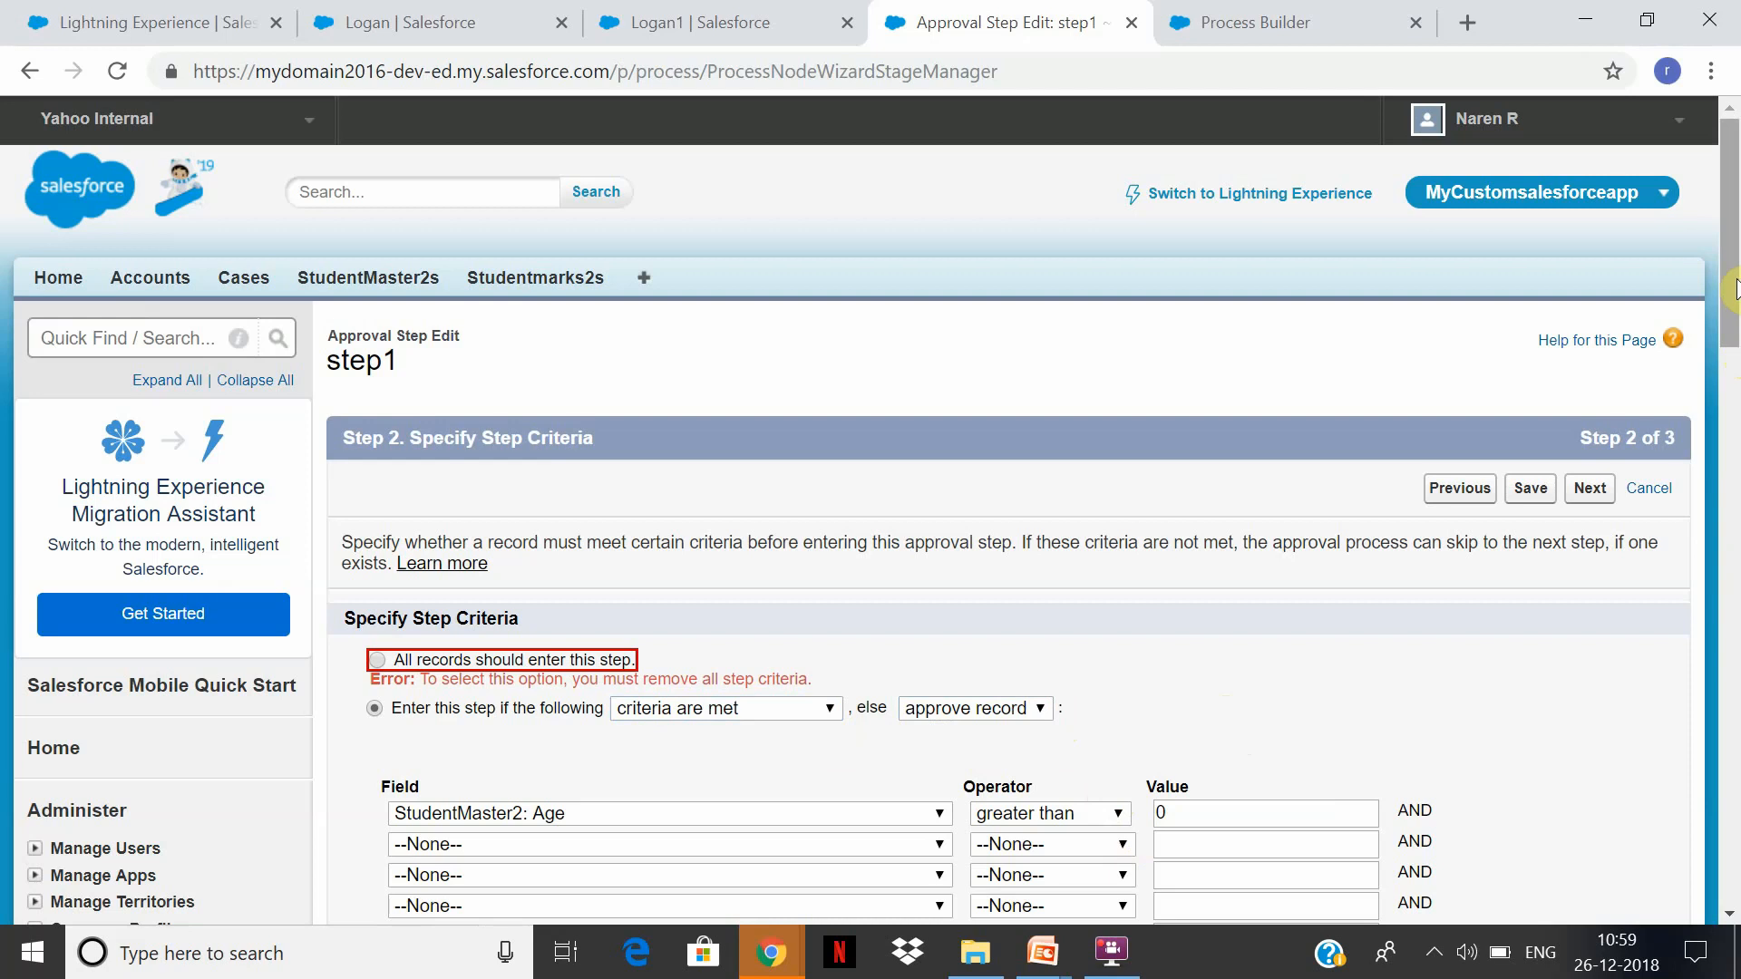
pyautogui.scroll(-2, 1723, 362)
pyautogui.scroll(-1, 1713, 370)
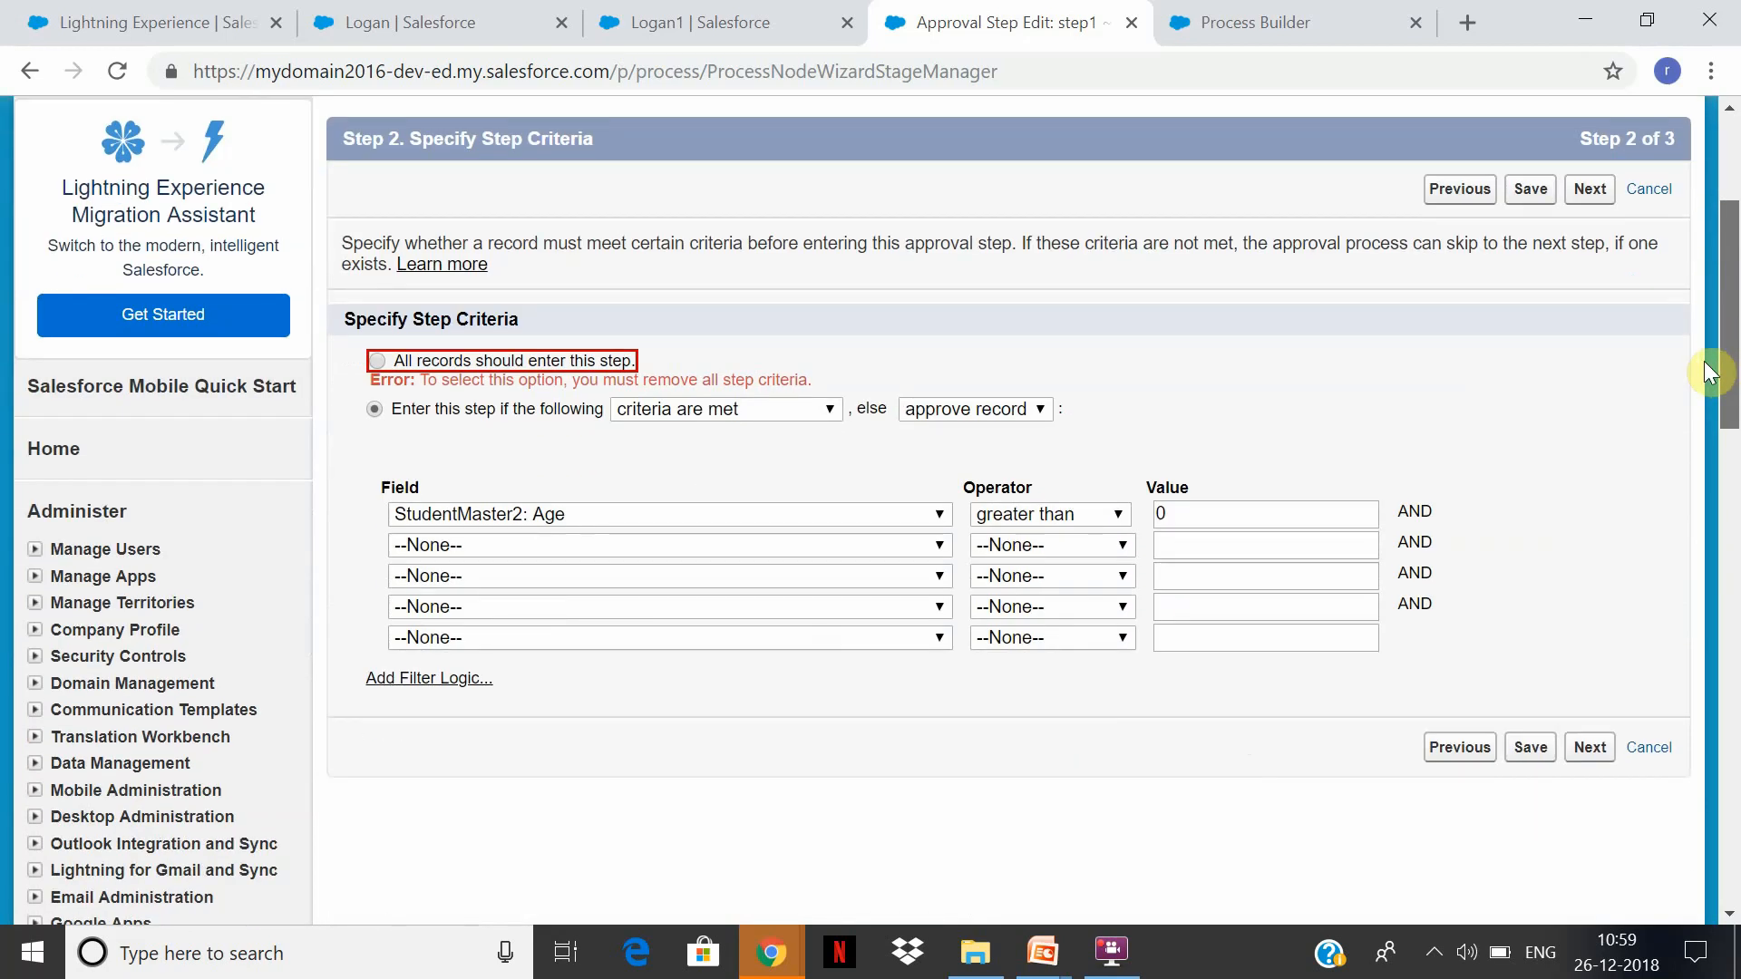